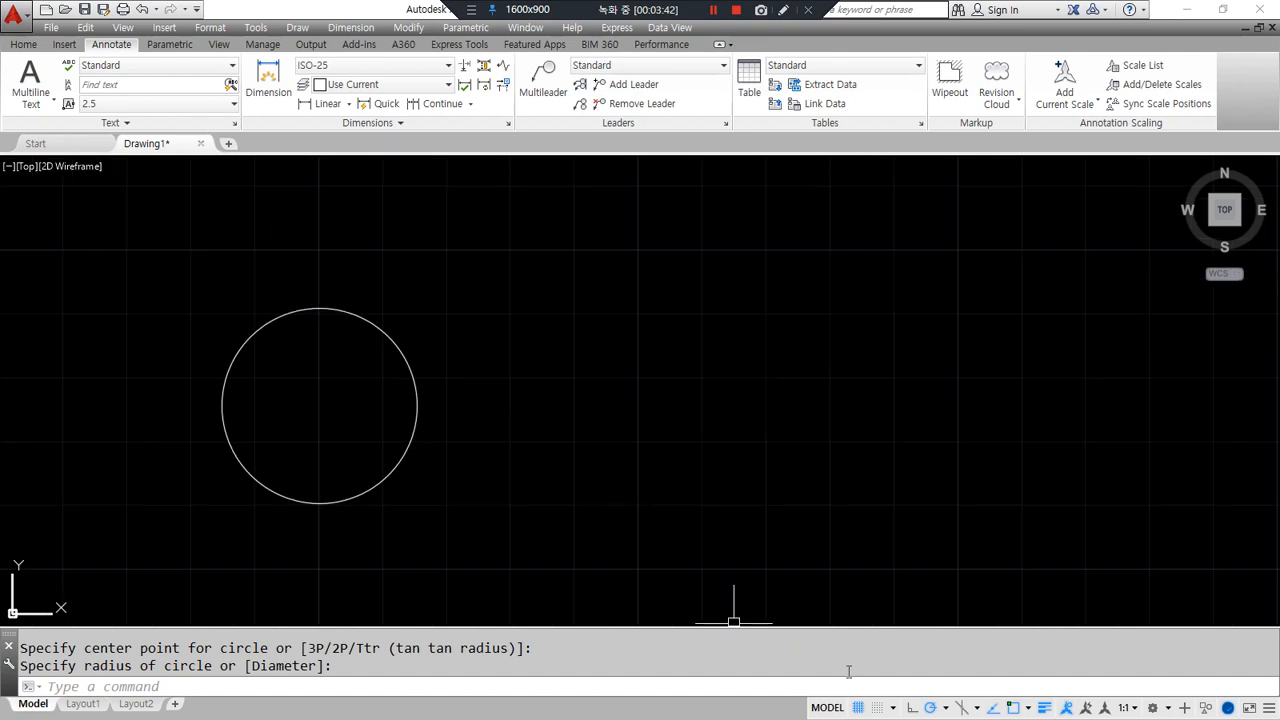
- Turn on lineweight display and draw a rectangle to the right of the circle with REC
click(1045, 708)
click(1045, 708)
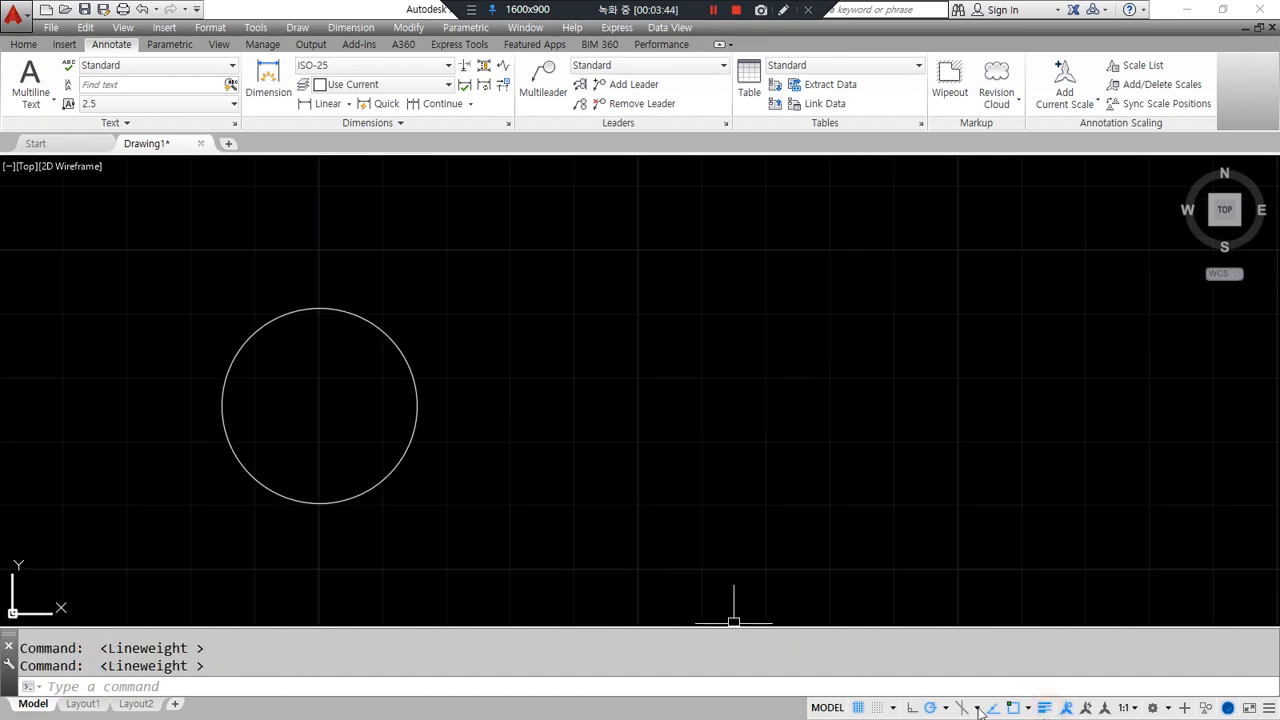
text(rec)
key(Return)
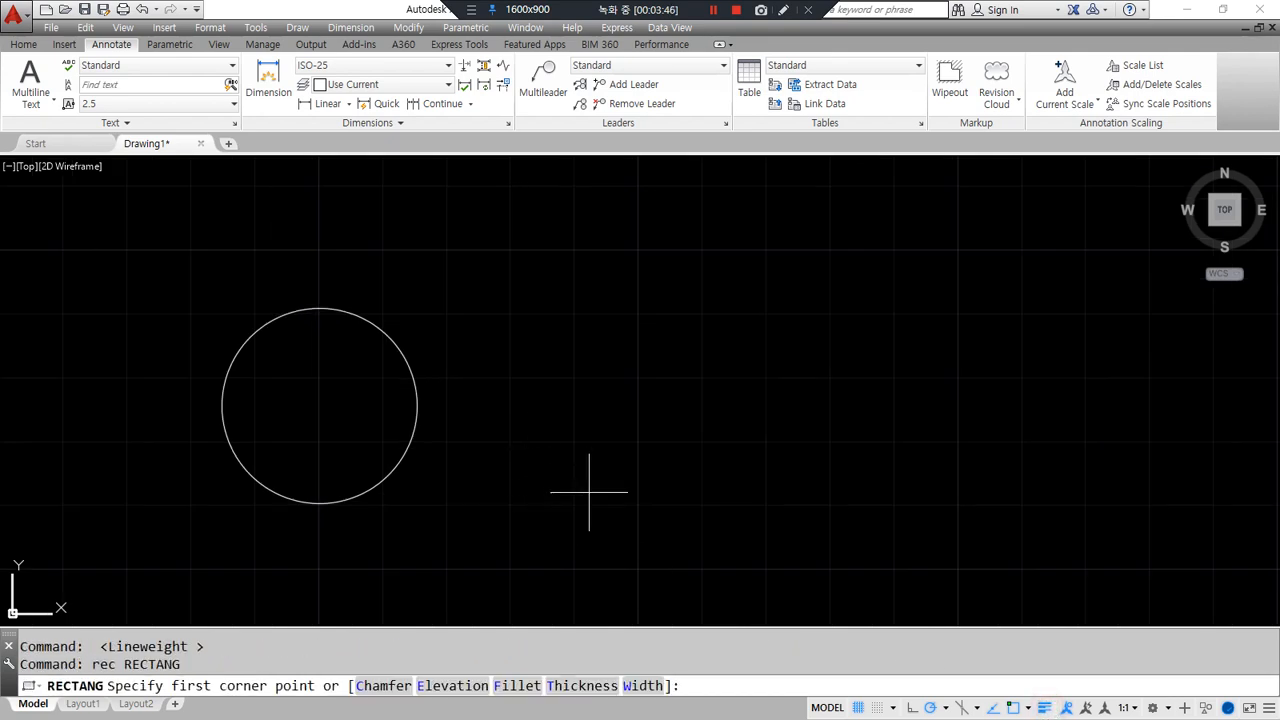
click(585, 499)
click(779, 317)
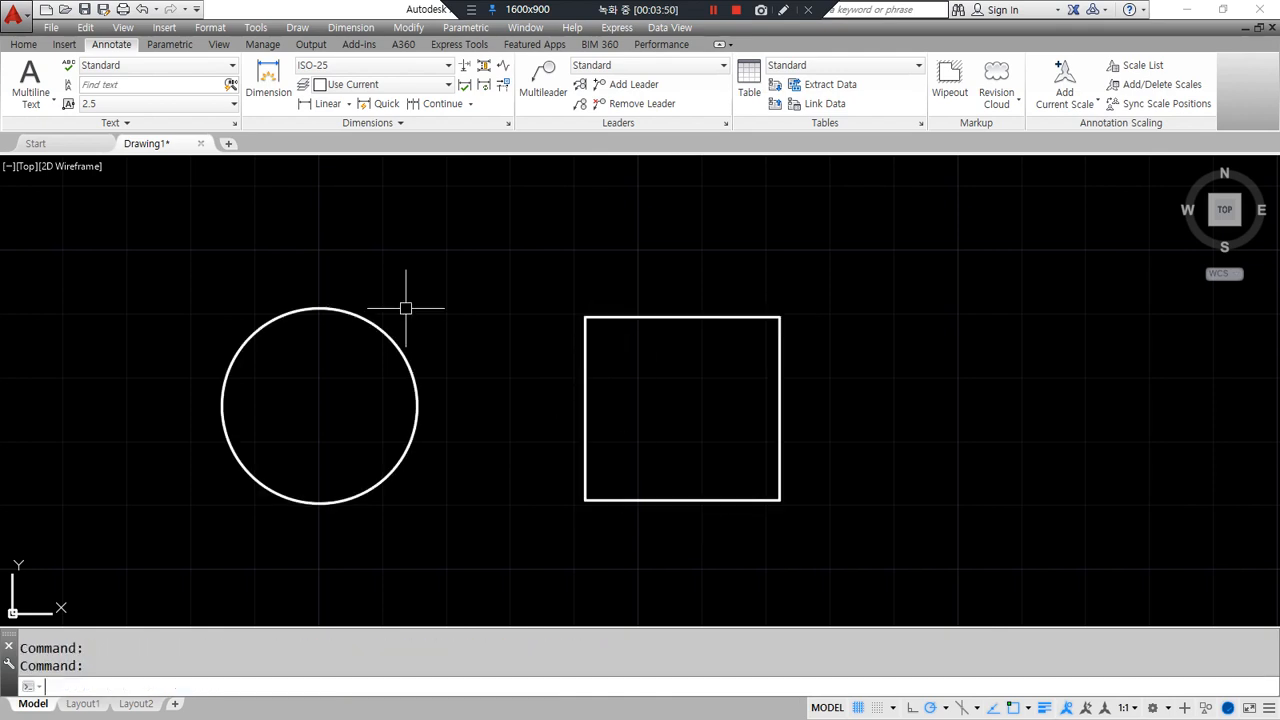
click(505, 280)
key(Escape)
key(Escape)
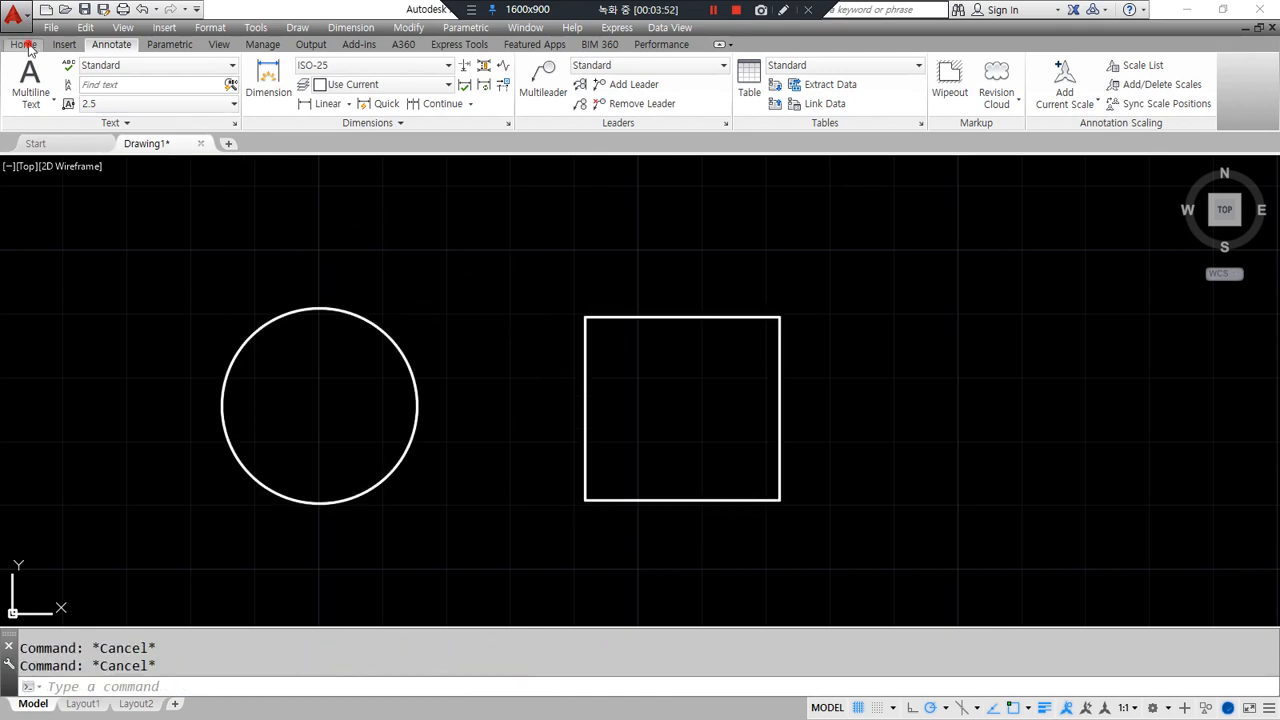
click(23, 44)
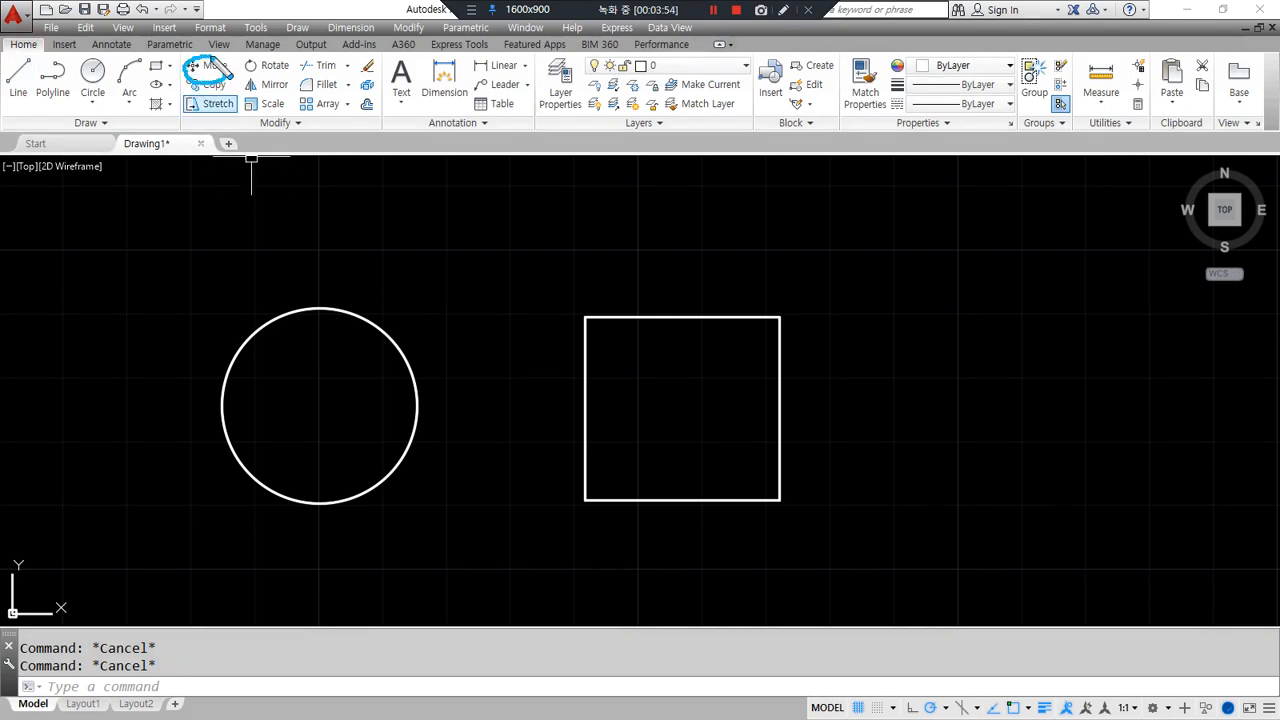
- Start MOVE from the Home tab and float the command line over the drawing
drag(188, 52, 188, 136)
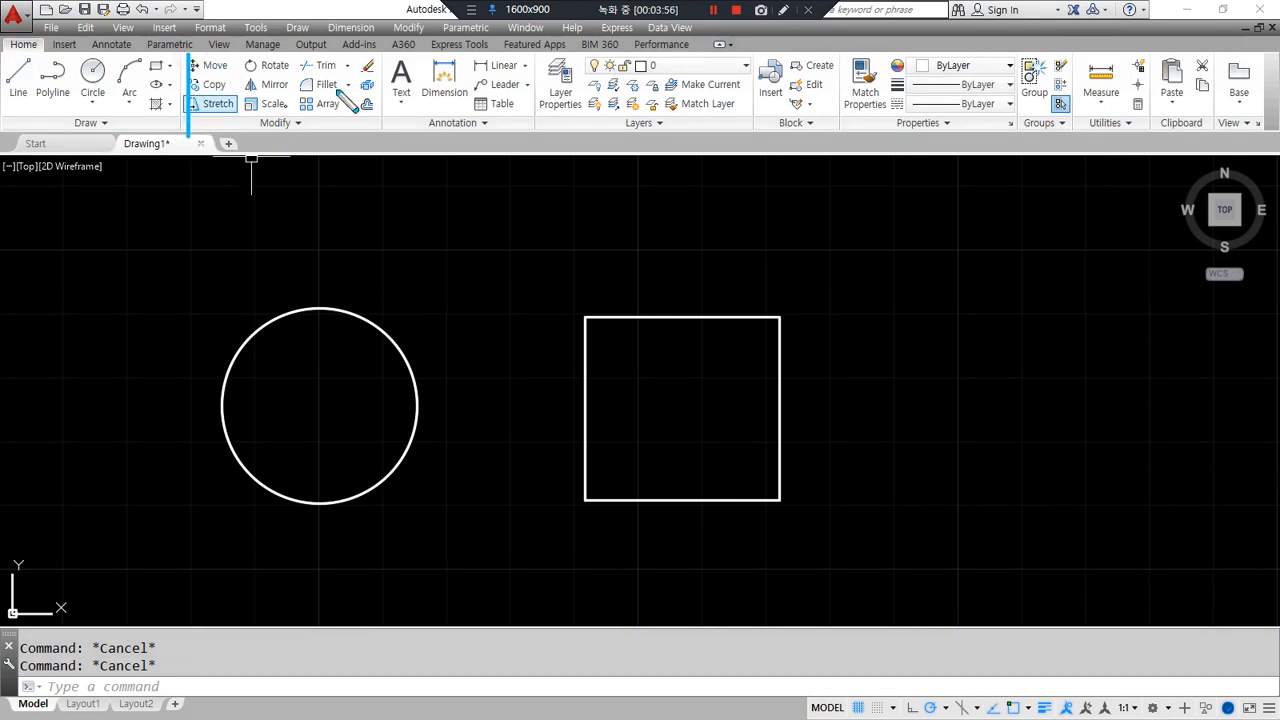
drag(372, 48, 372, 145)
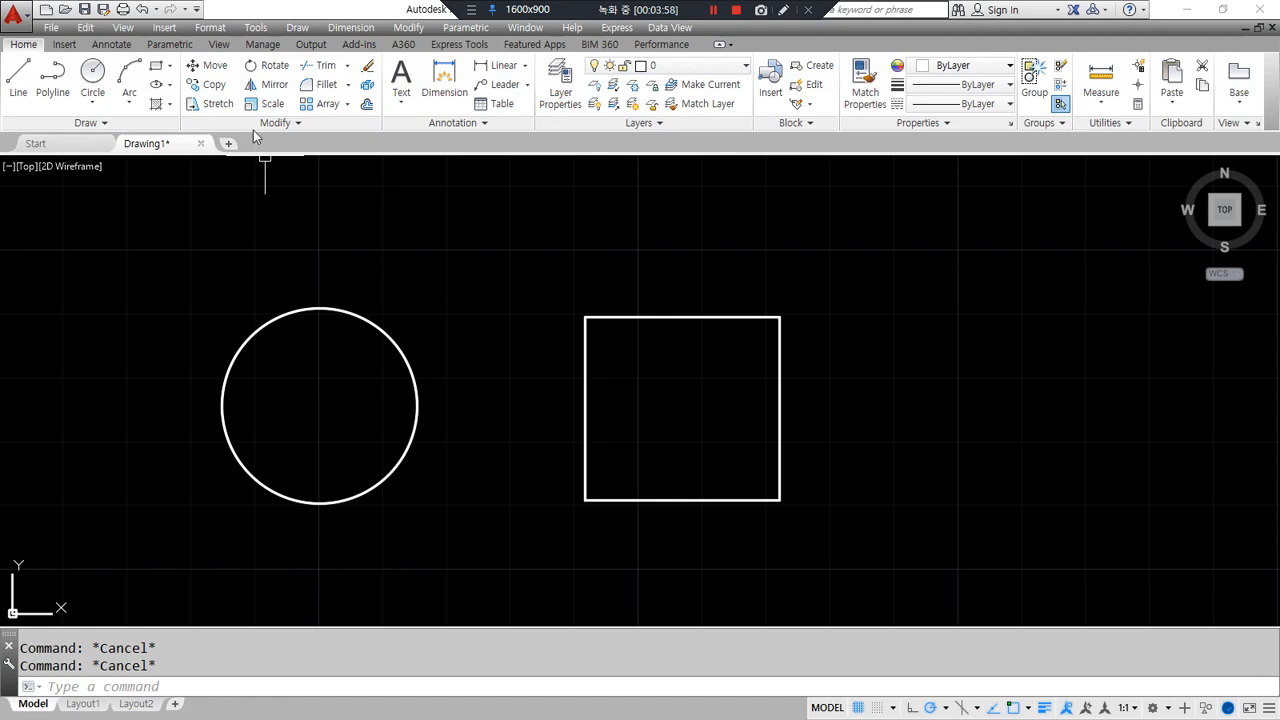
click(213, 66)
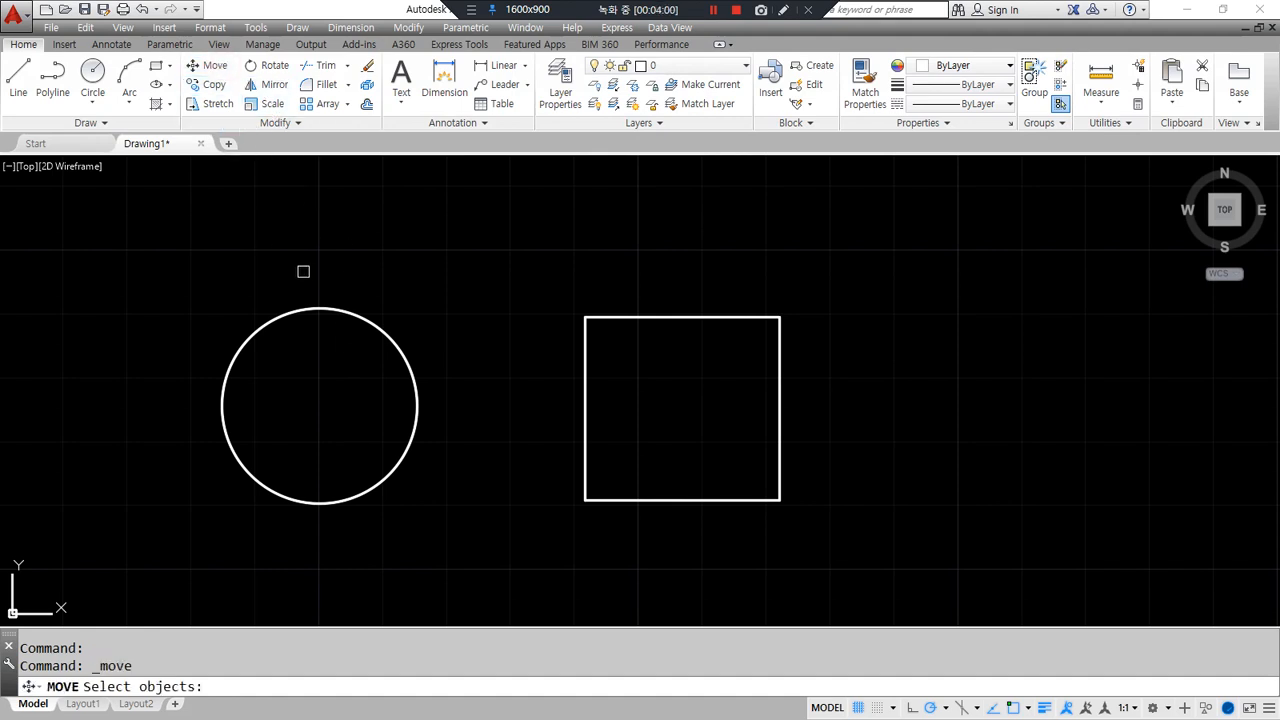
drag(15, 643, 355, 200)
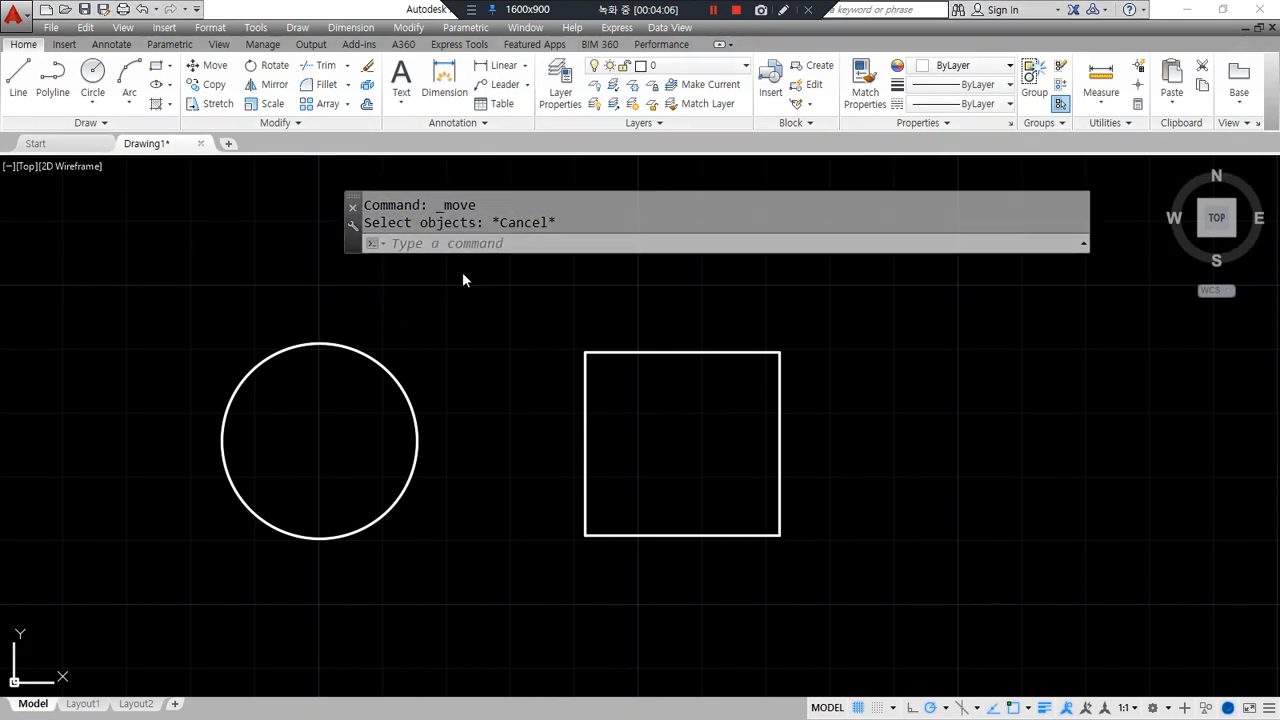
key(Return)
mouse_move(465, 266)
mouse_down()
mouse_move(440, 262)
mouse_move(500, 243)
mouse_move(547, 262)
mouse_move(458, 270)
mouse_up()
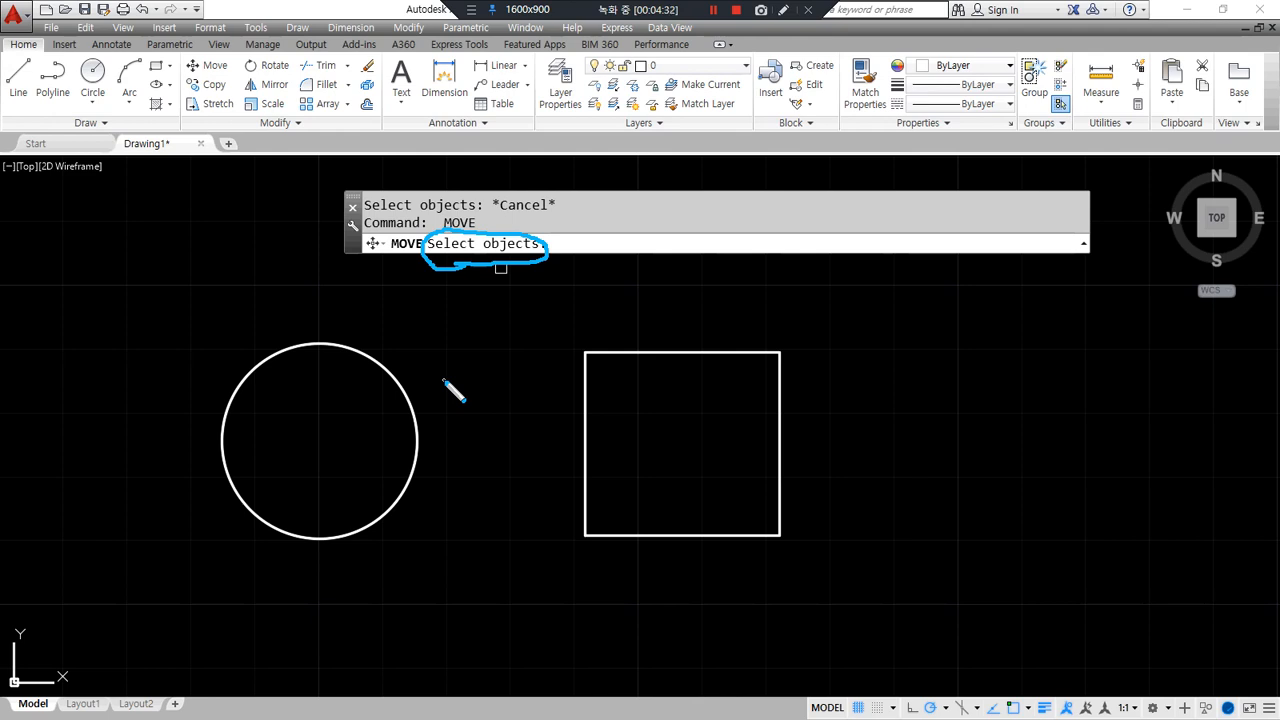
- Pick the circle, then drag crossing and window selections around both shapes
click(351, 350)
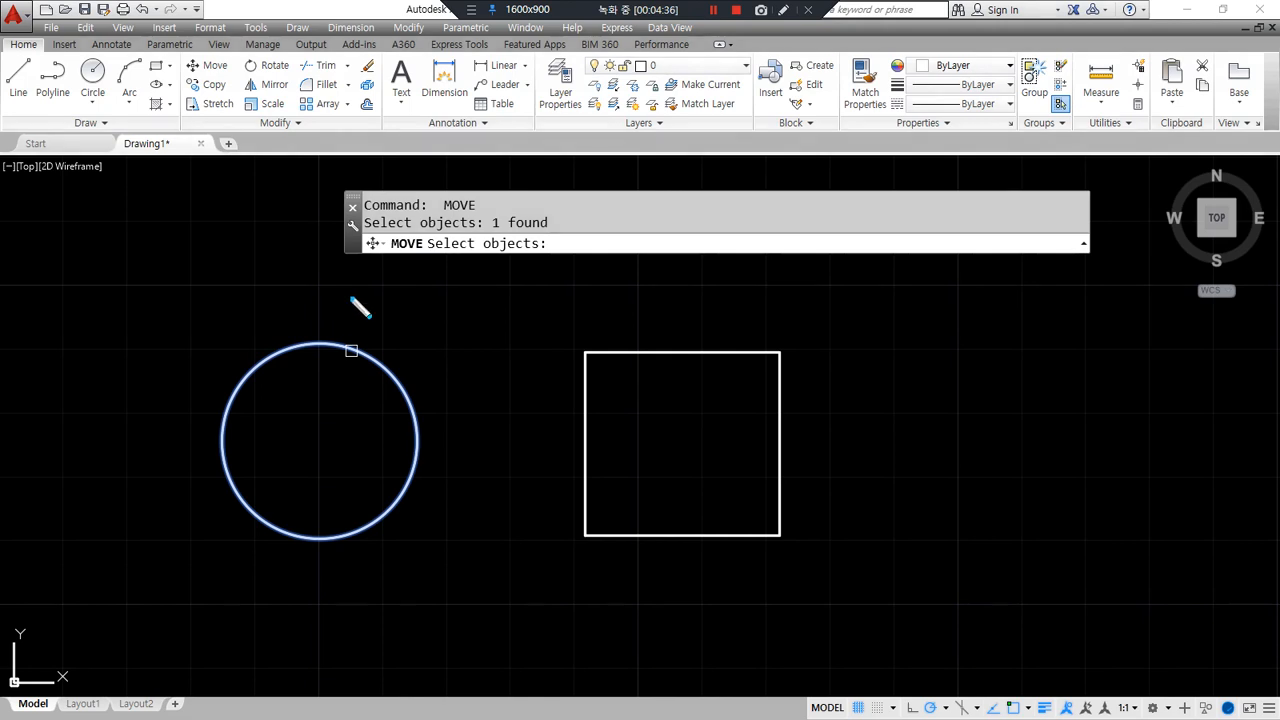
drag(368, 237, 546, 236)
click(636, 274)
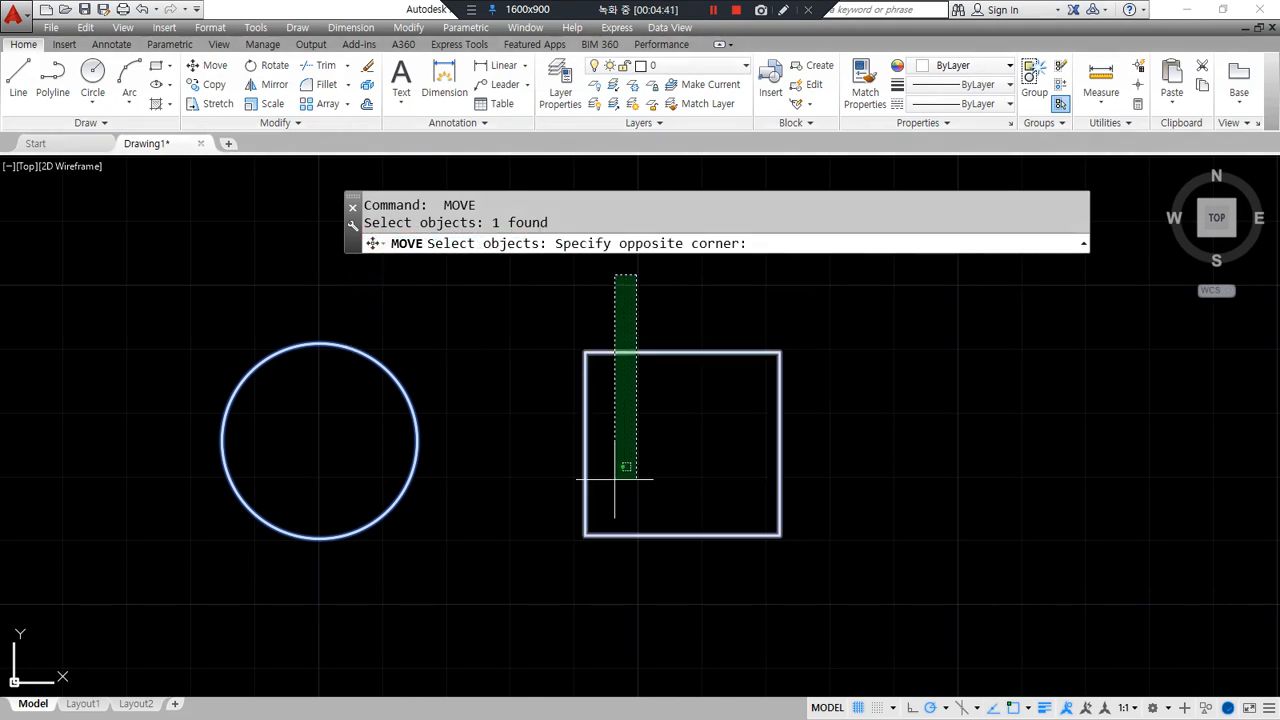
click(325, 422)
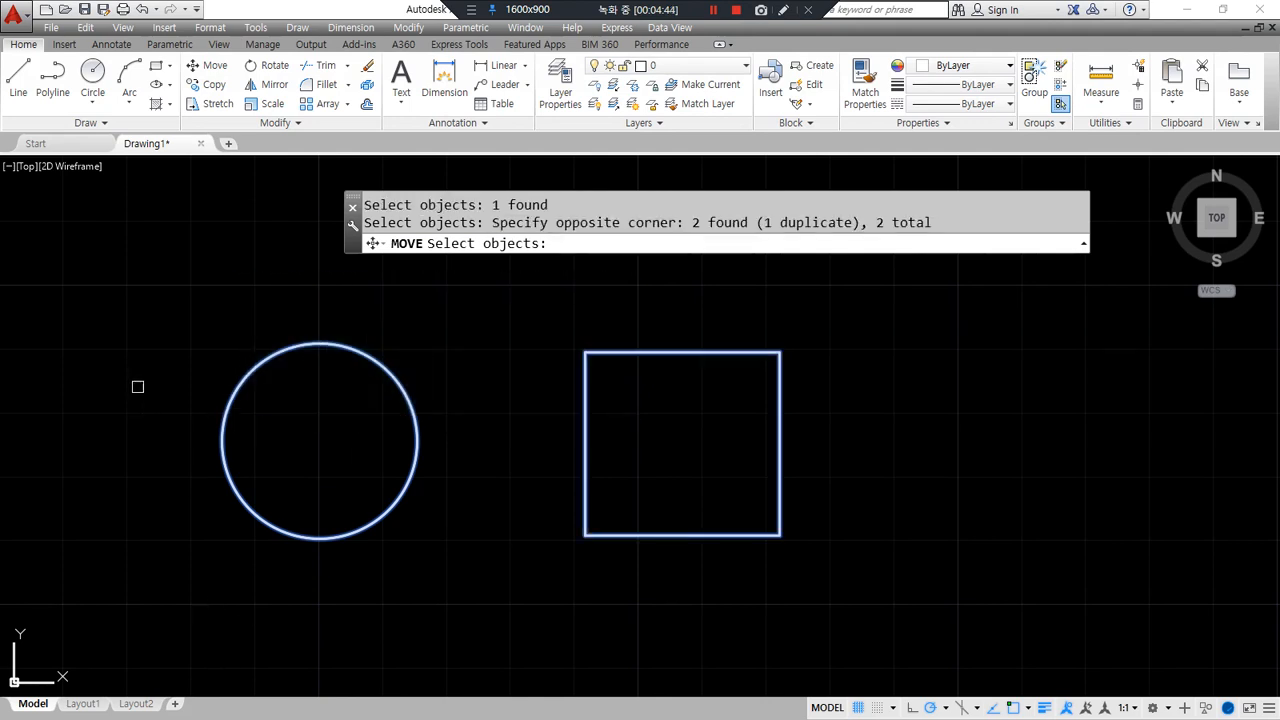
click(143, 290)
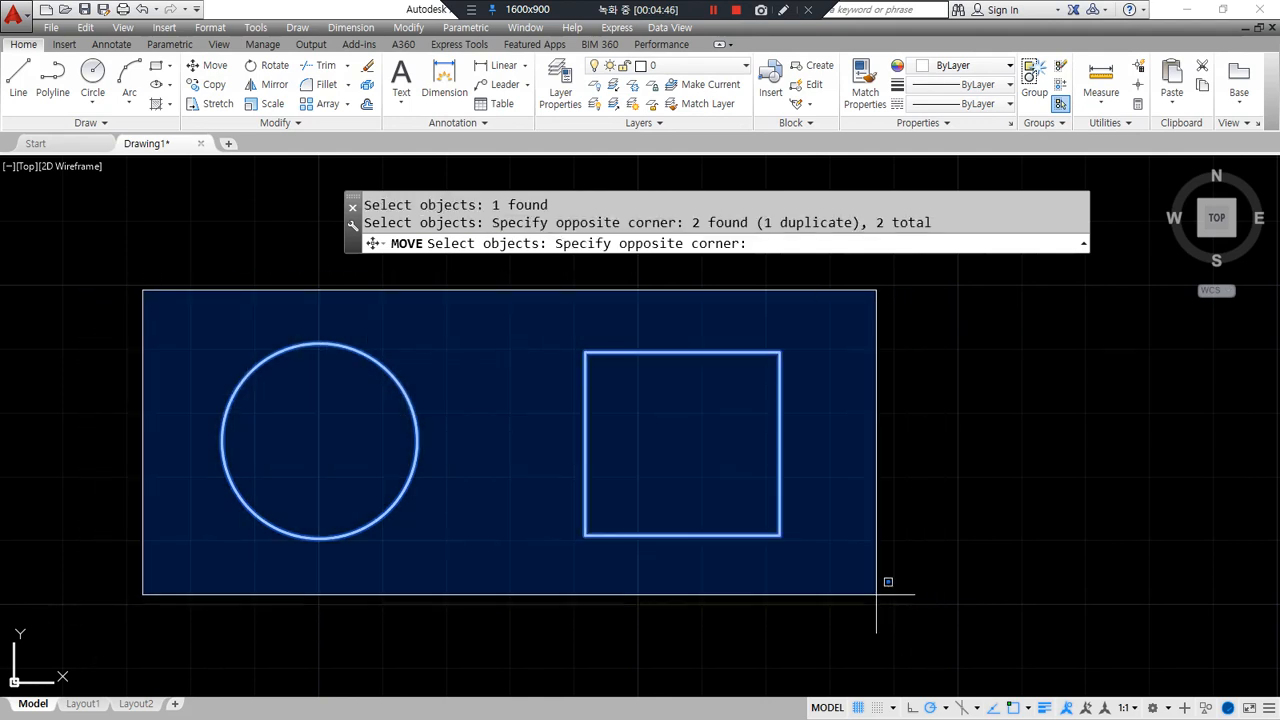
click(858, 598)
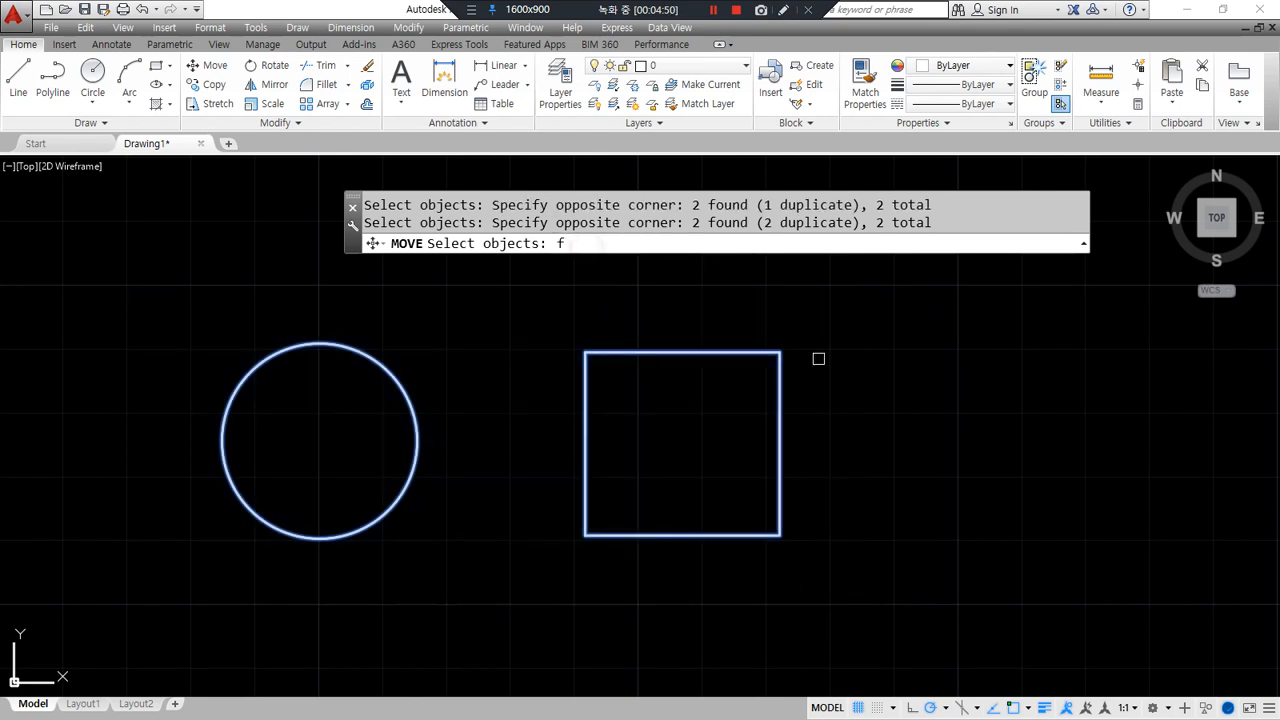
- Fence-select the circle and rectangle with the F option and end the selection
text(f)
key(Return)
click(897, 426)
click(515, 443)
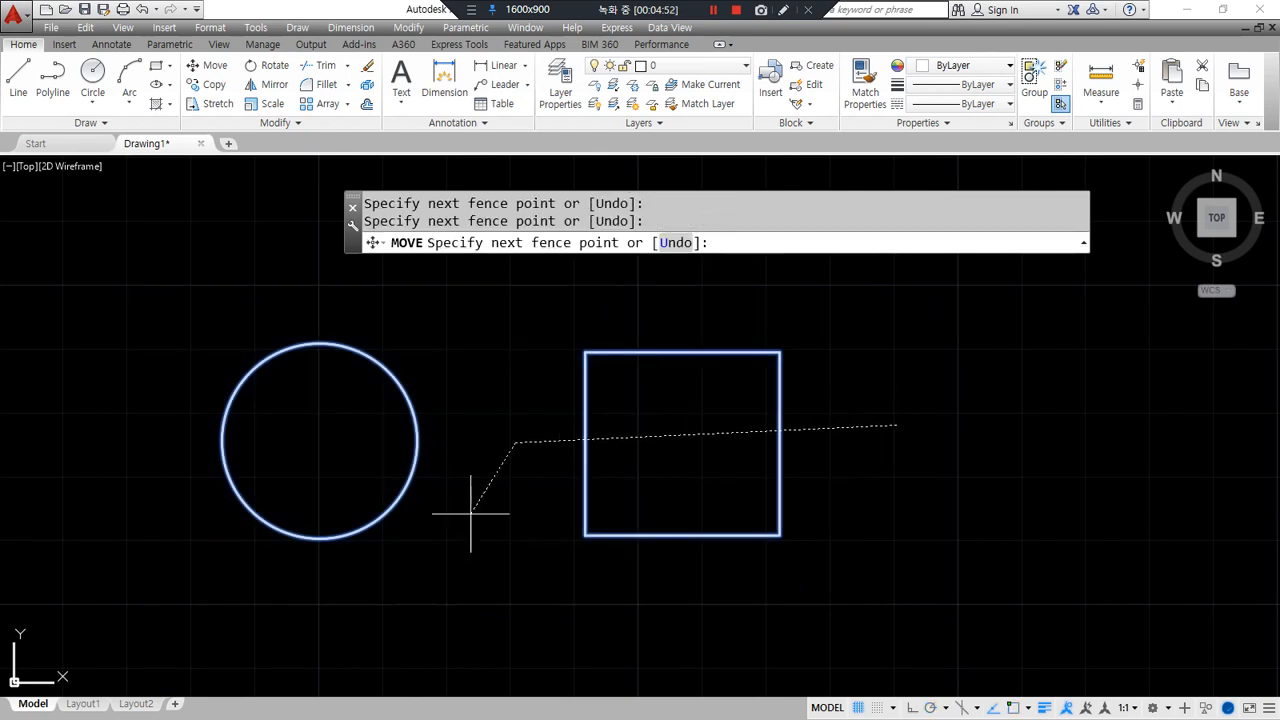
click(398, 571)
key(Return)
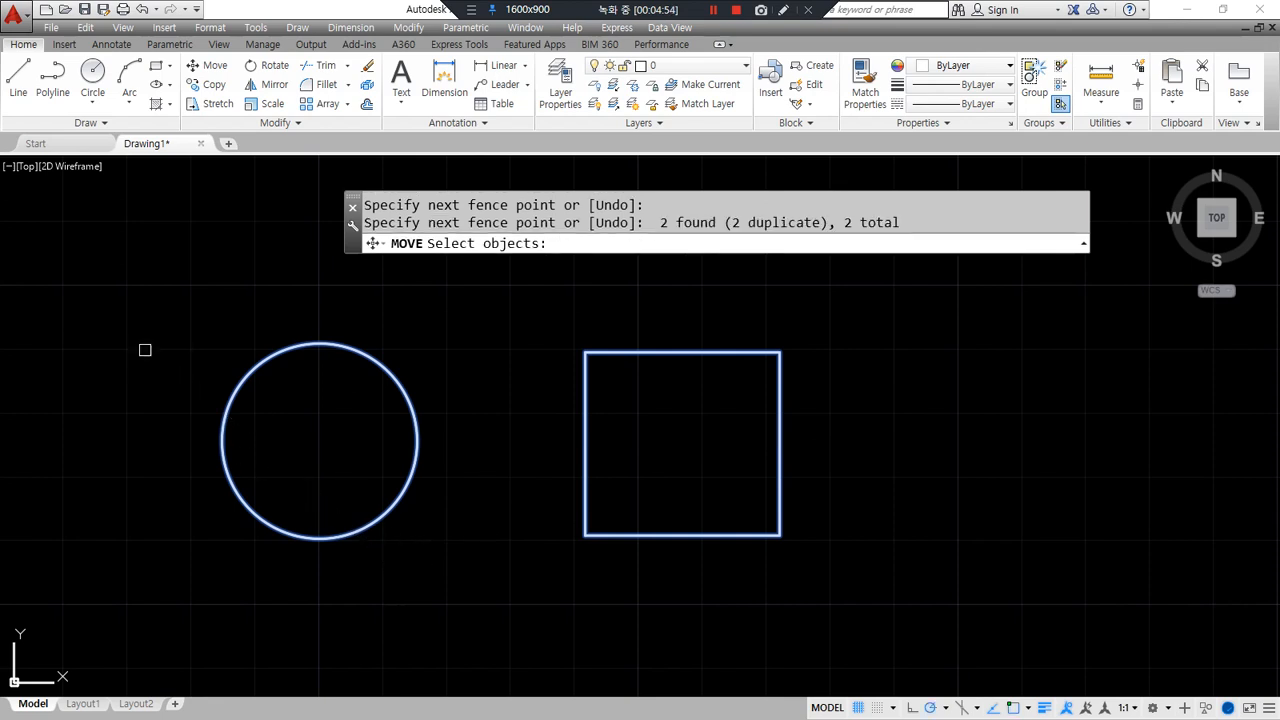
key(Return)
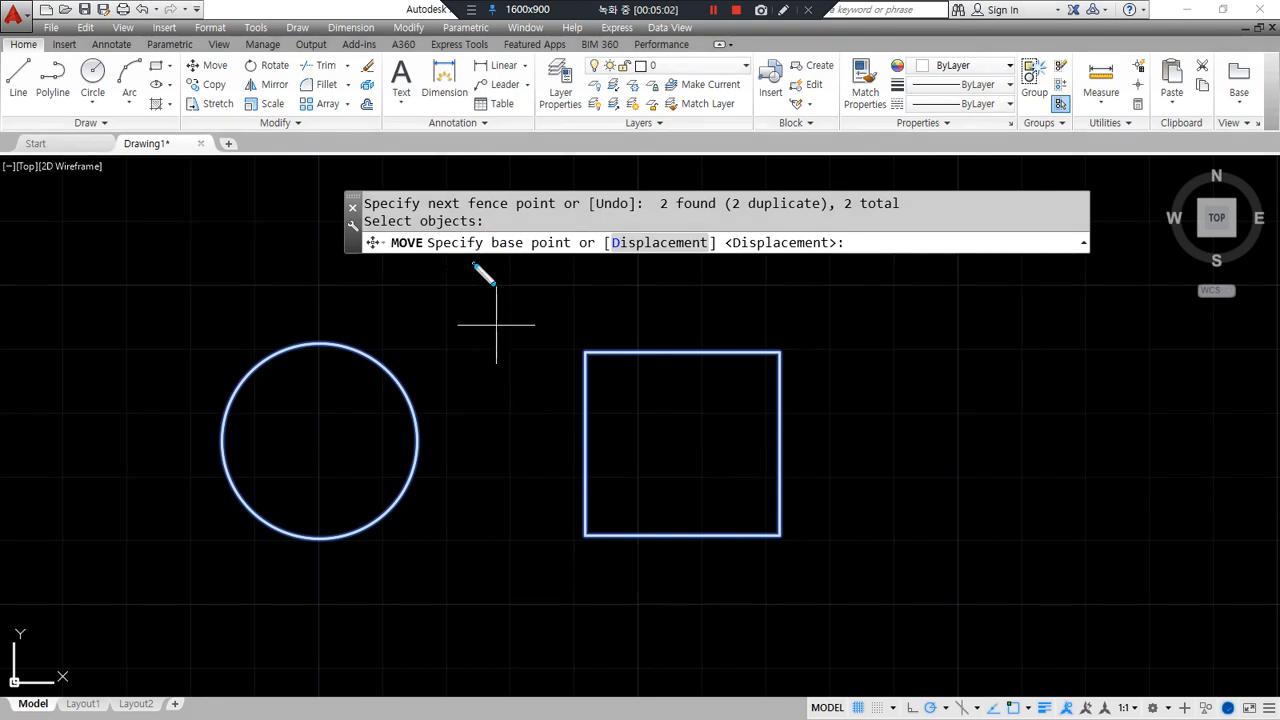
- Move both shapes right, using the rectangle's top-right corner as base point
mouse_move(558, 258)
mouse_down()
mouse_move(498, 248)
mouse_move(545, 283)
mouse_up()
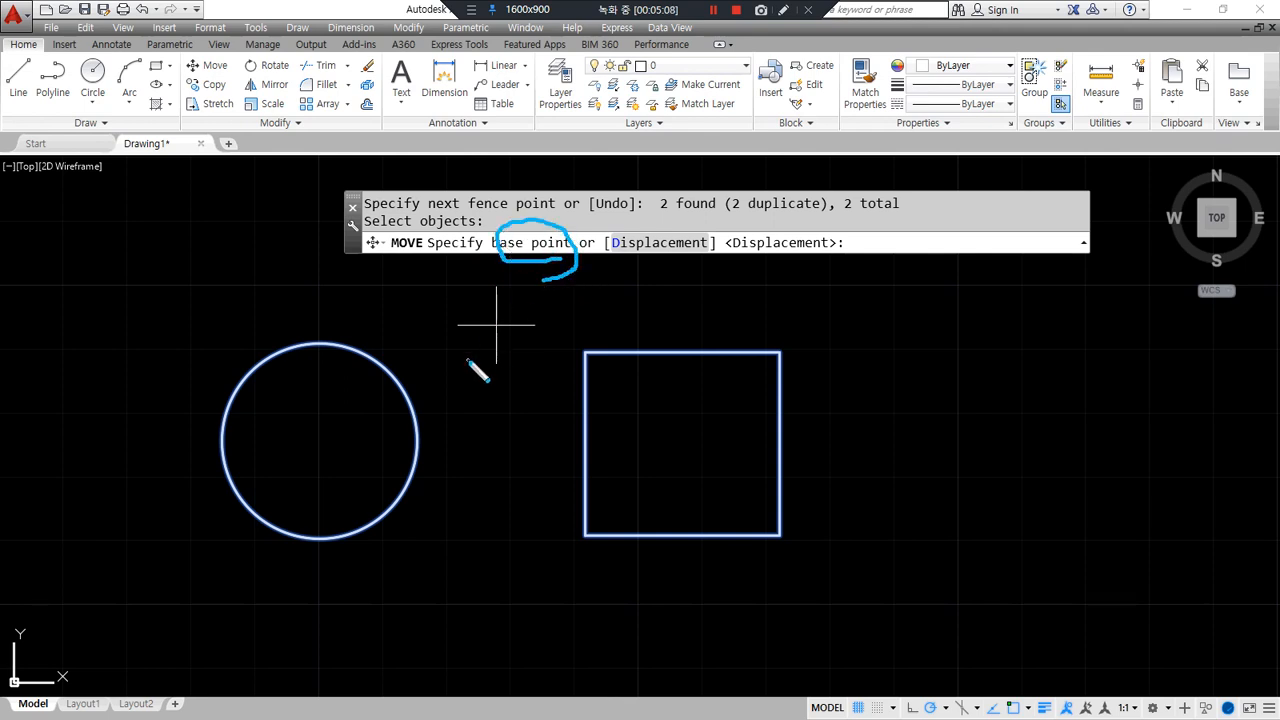
scroll(466, 357, down, 4)
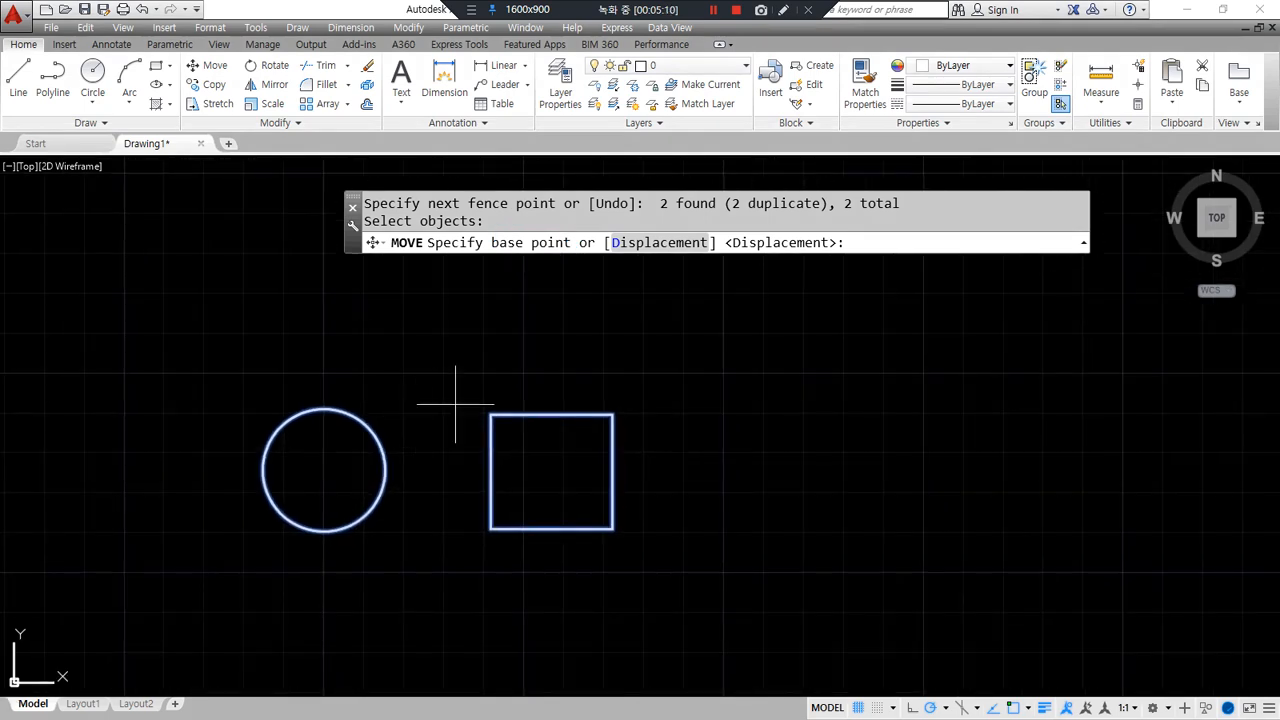
click(607, 413)
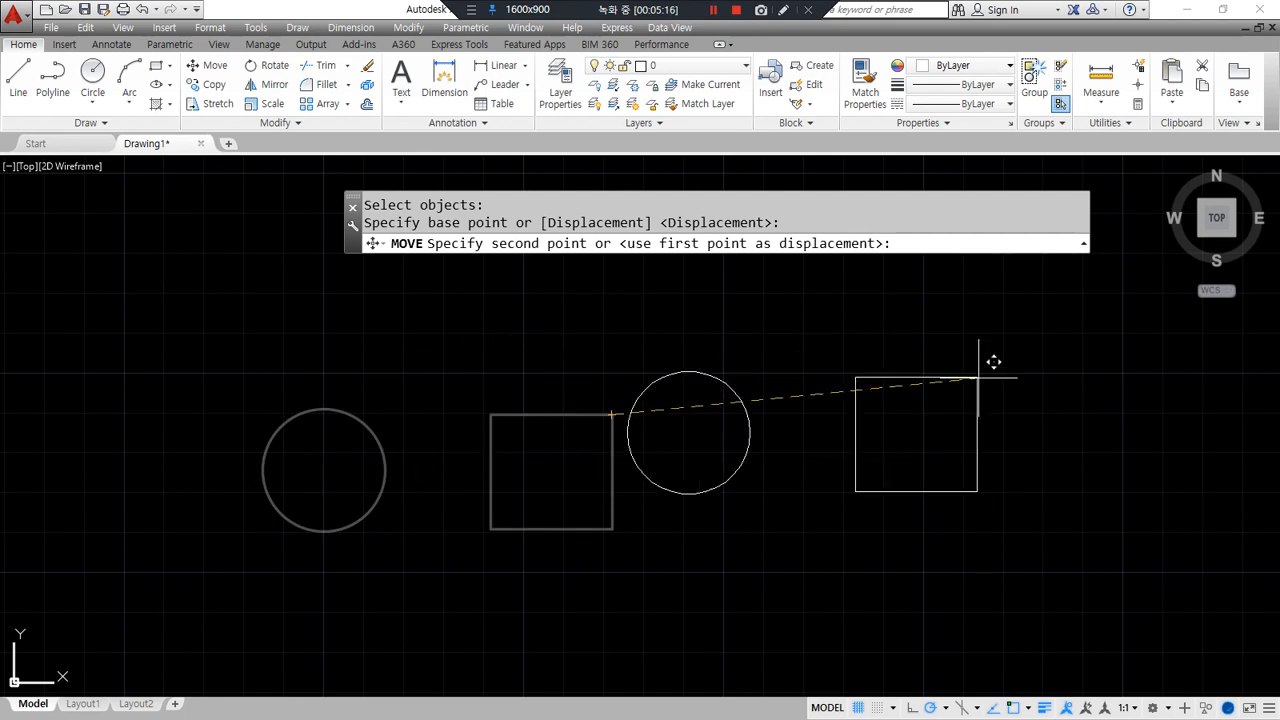
click(1004, 413)
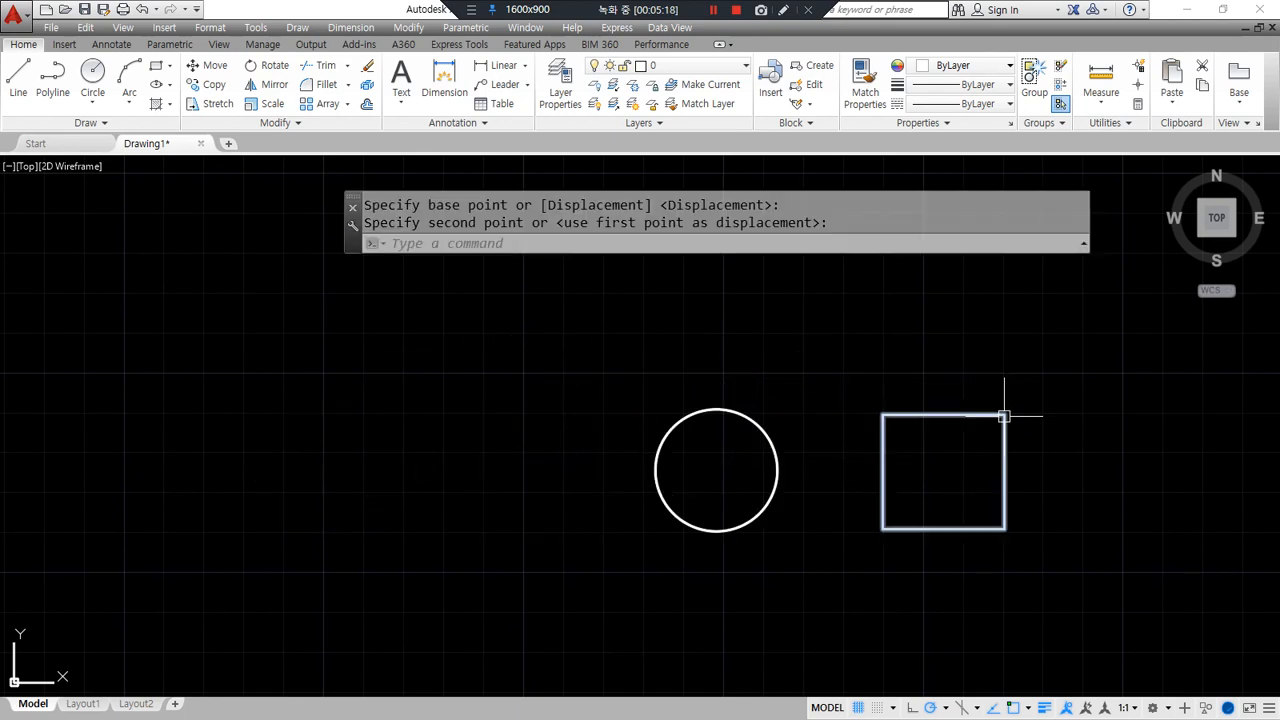
- Move both shapes back to the left from the circle's centre
key(Escape)
key(Return)
click(1001, 562)
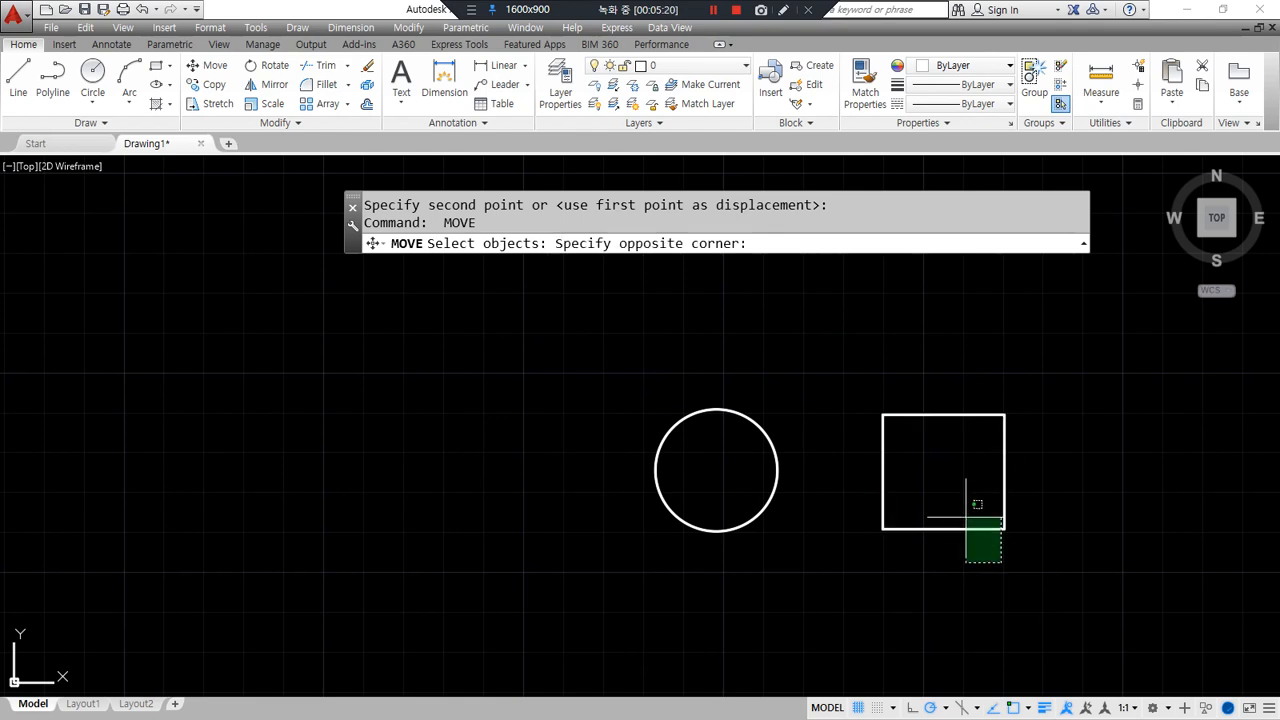
click(703, 351)
key(Return)
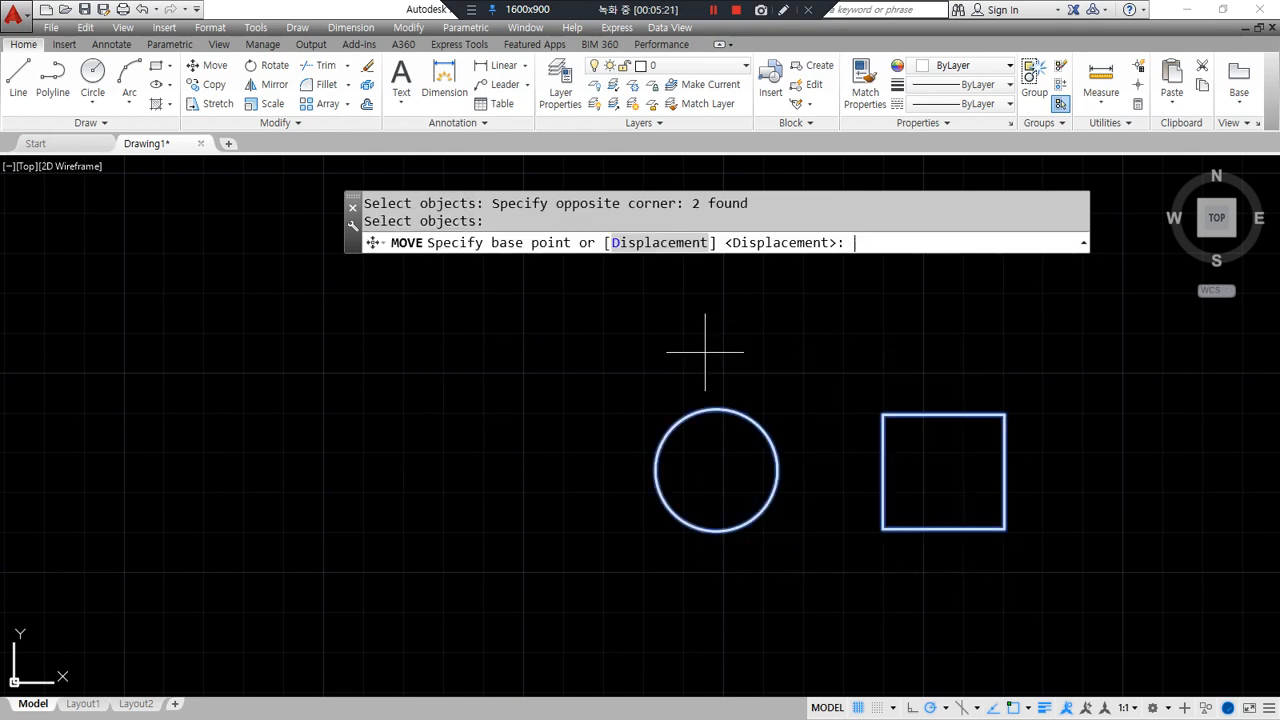
click(716, 470)
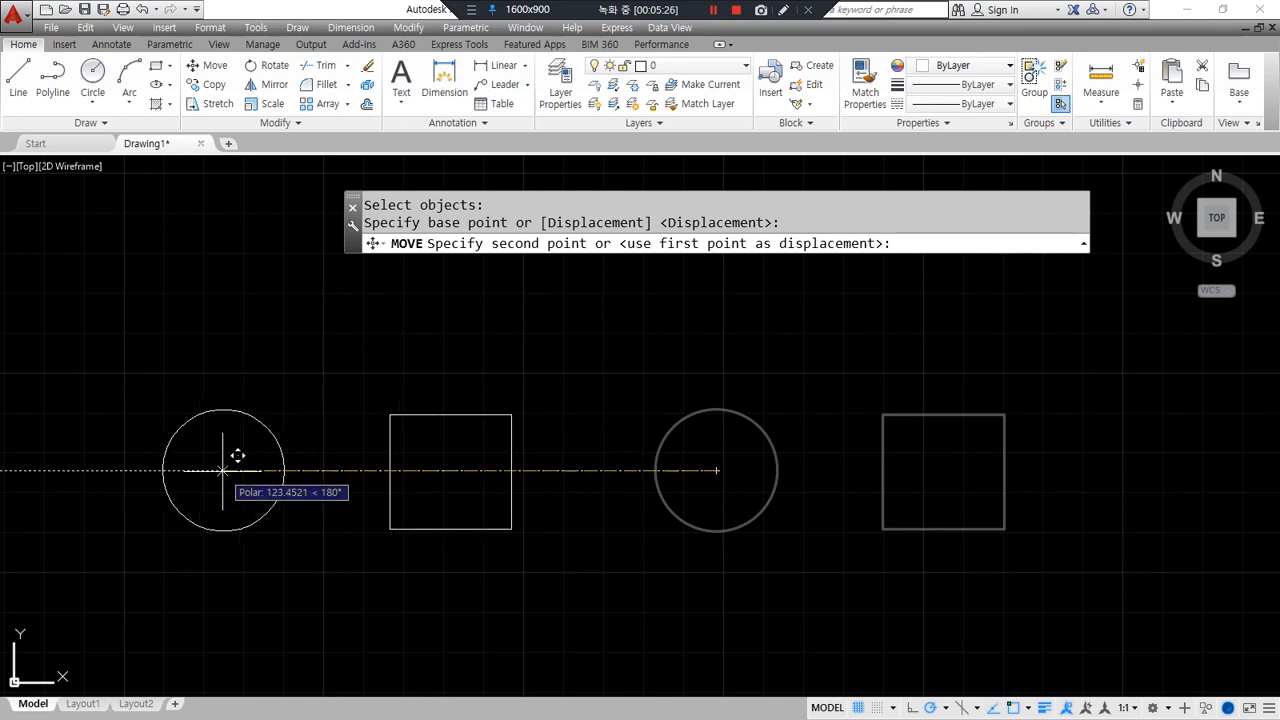
click(222, 470)
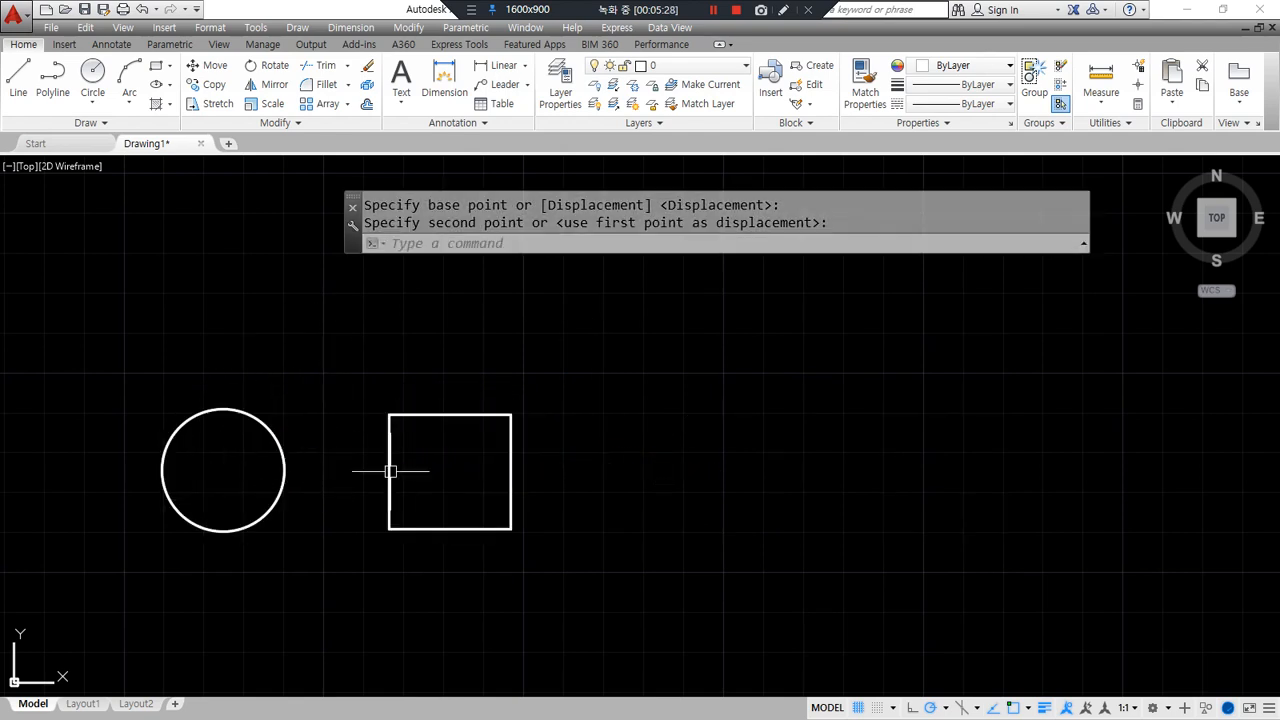
- Move both shapes right again from the rectangle's top-right corner
key(Return)
click(448, 478)
click(249, 424)
key(Return)
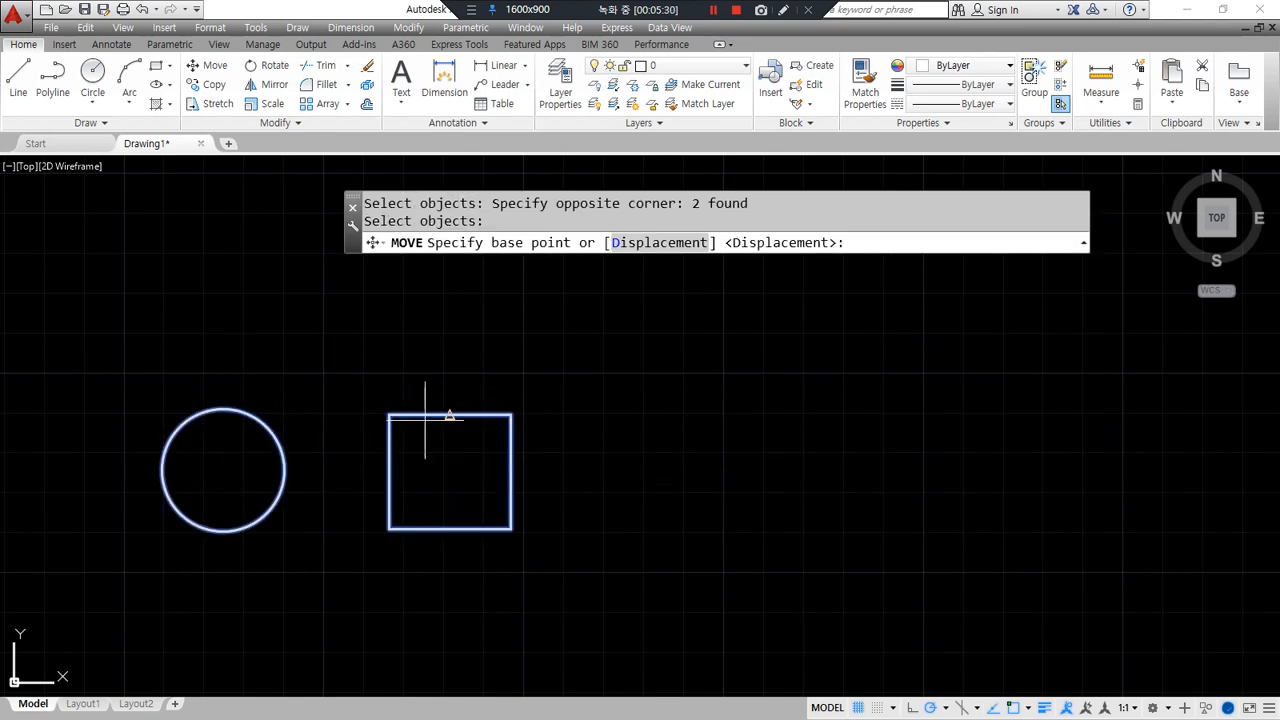
click(510, 414)
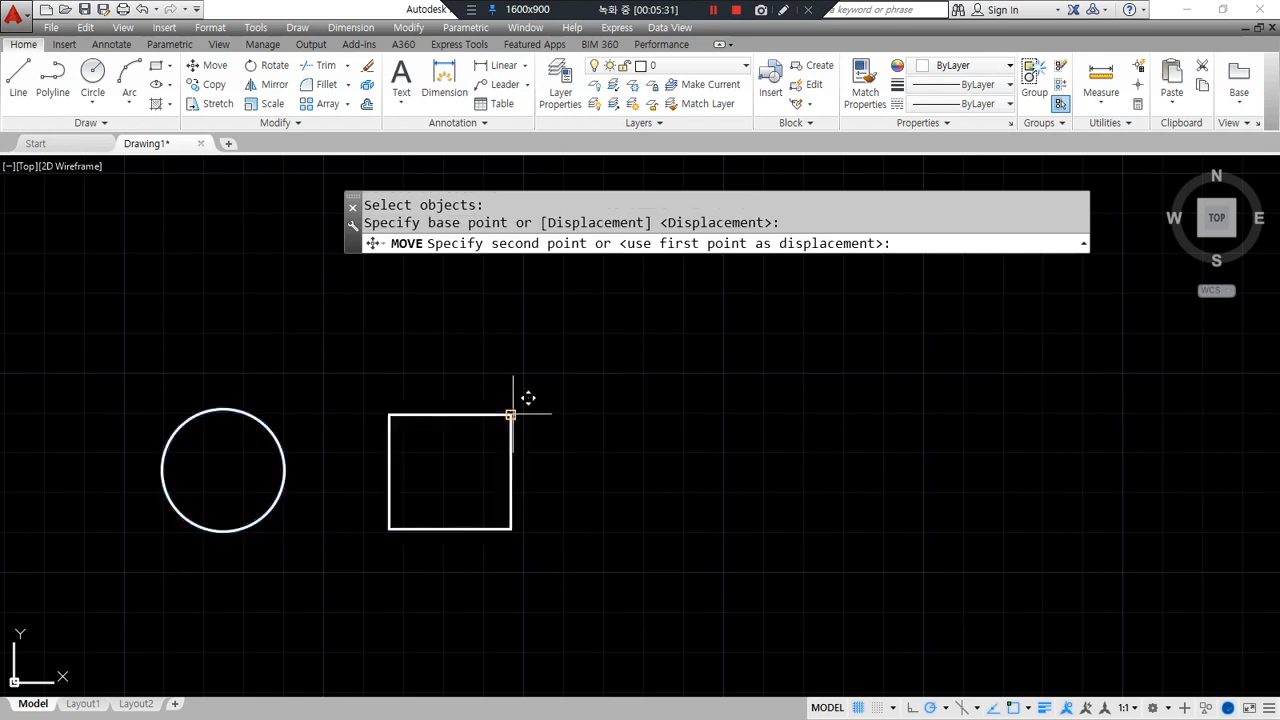
click(963, 414)
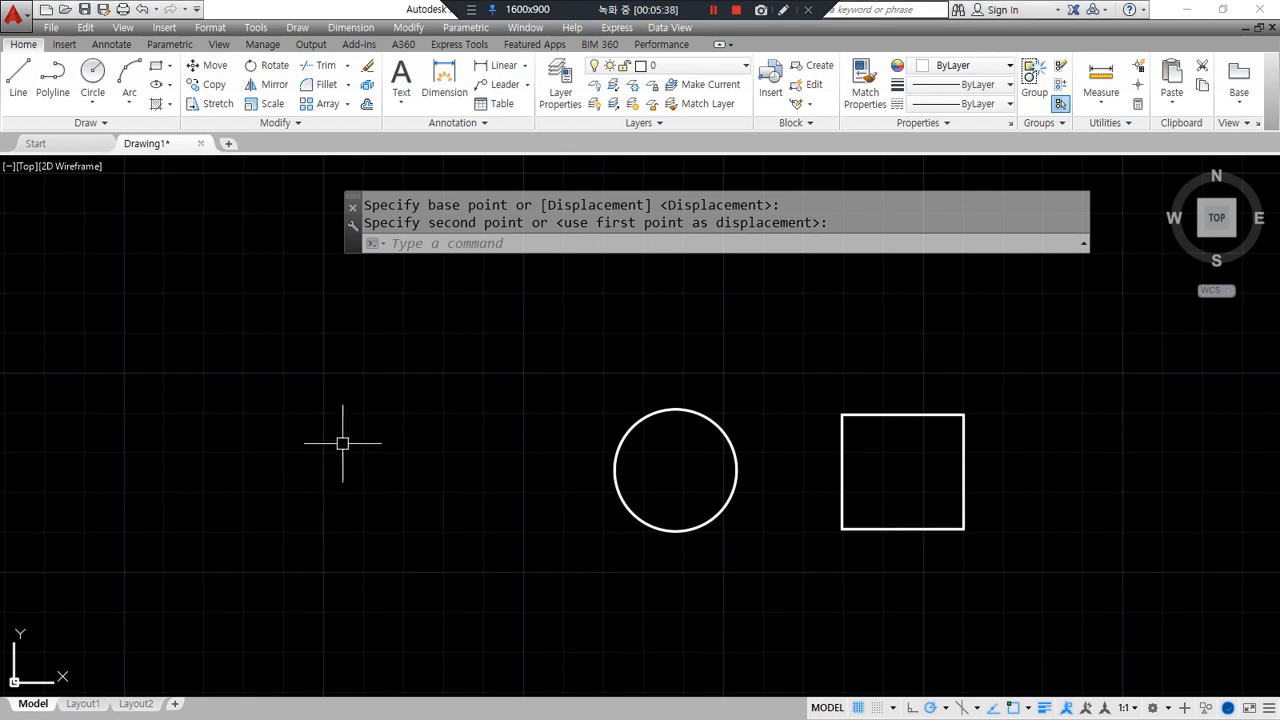
text(l)
key(Return)
- Draw a straight vertical line to the left of the circle and square
click(321, 374)
click(321, 598)
key(Return)
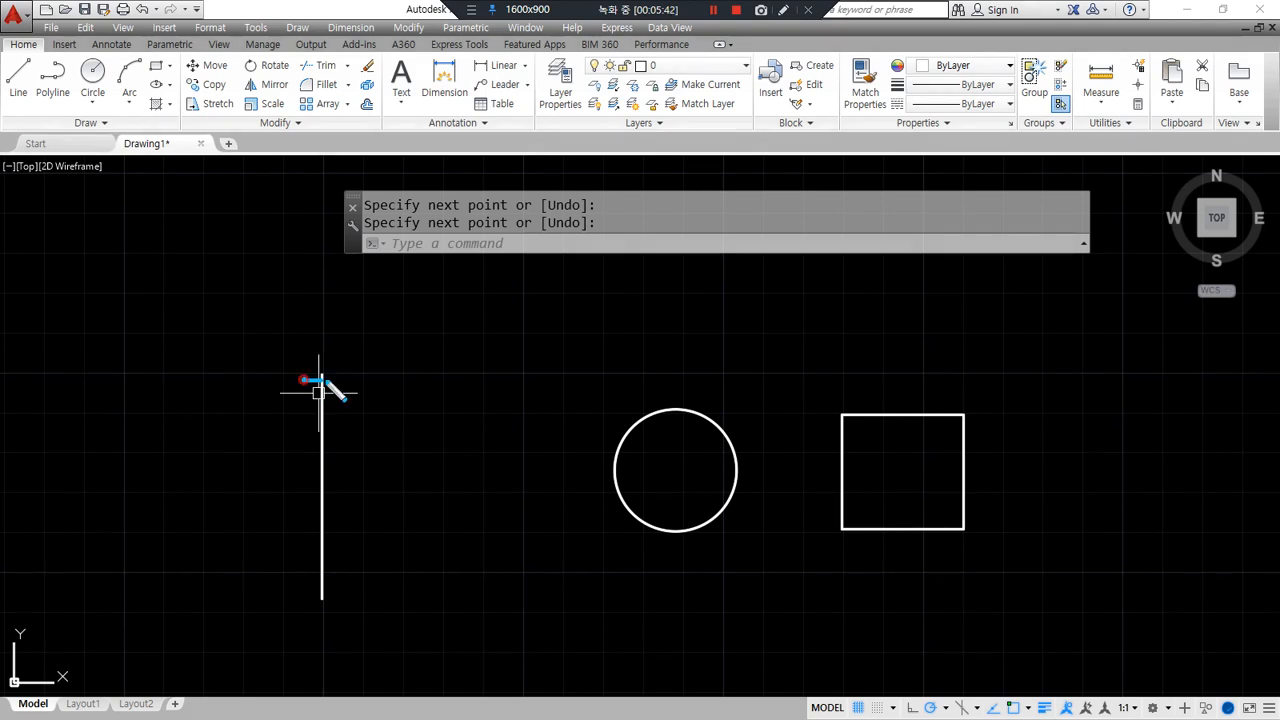
drag(321, 366, 320, 391)
mouse_move(320, 449)
mouse_down()
mouse_move(277, 305)
mouse_move(388, 352)
mouse_move(362, 442)
mouse_move(330, 443)
mouse_up()
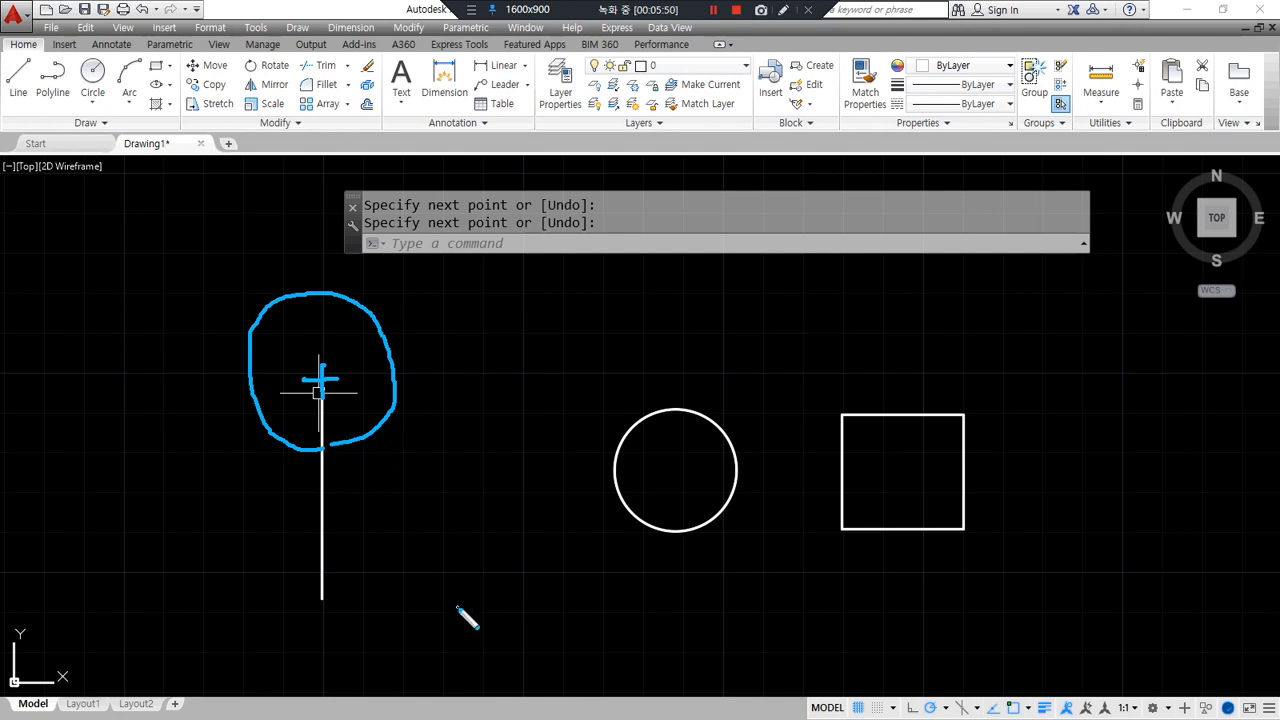
key(Escape)
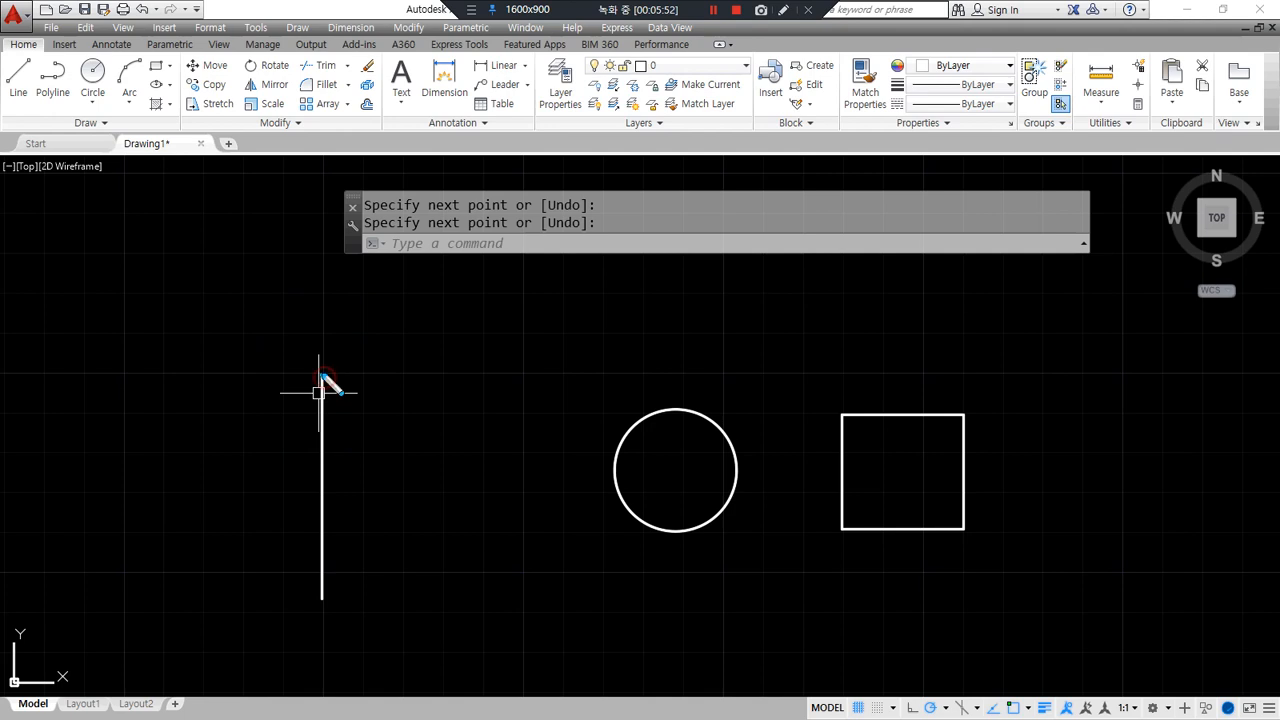
drag(322, 378, 330, 388)
mouse_move(660, 467)
mouse_down()
mouse_move(689, 468)
mouse_move(678, 488)
mouse_up()
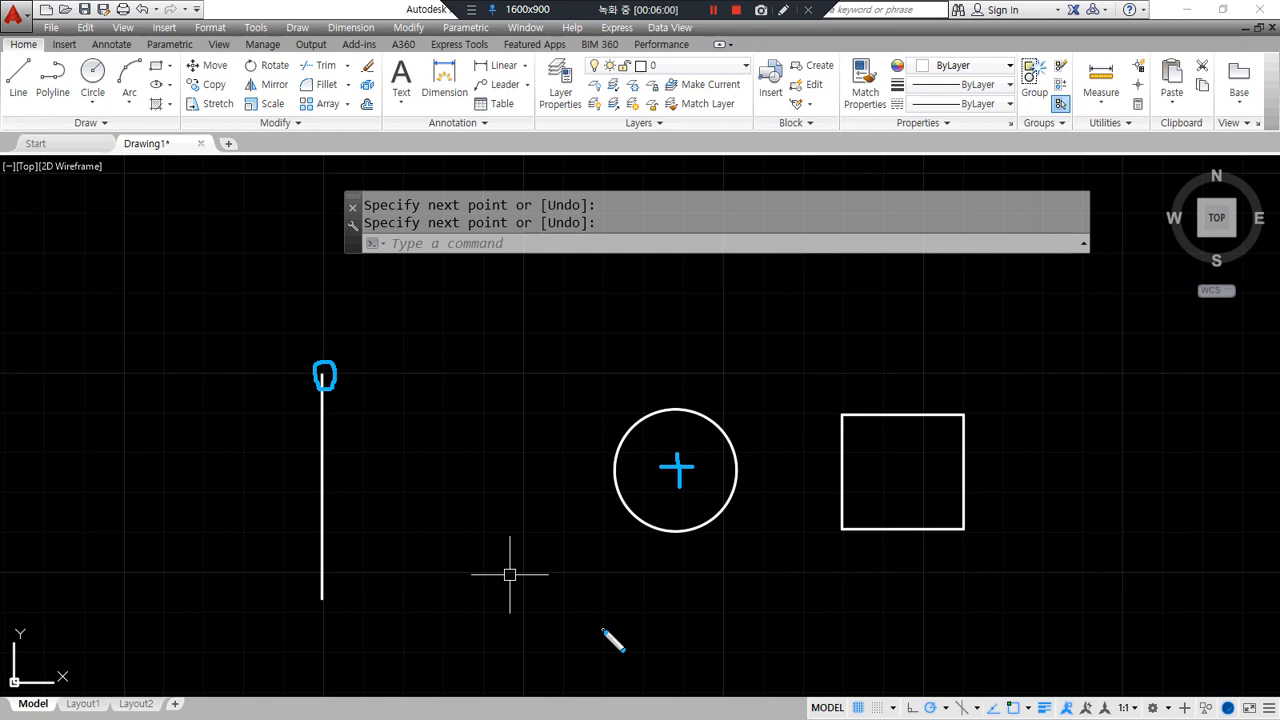
- Move the circle so its centre sits on the vertical line's top end
key(Escape)
text(m)
key(Return)
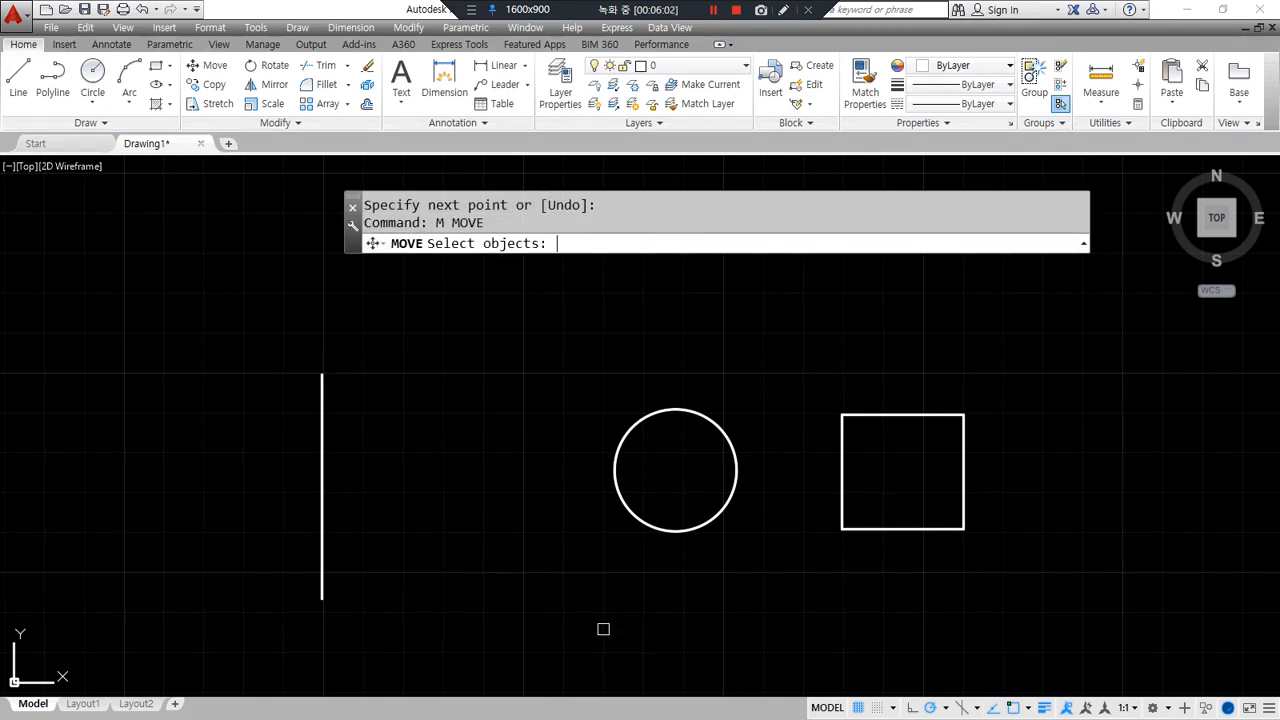
click(634, 528)
key(Return)
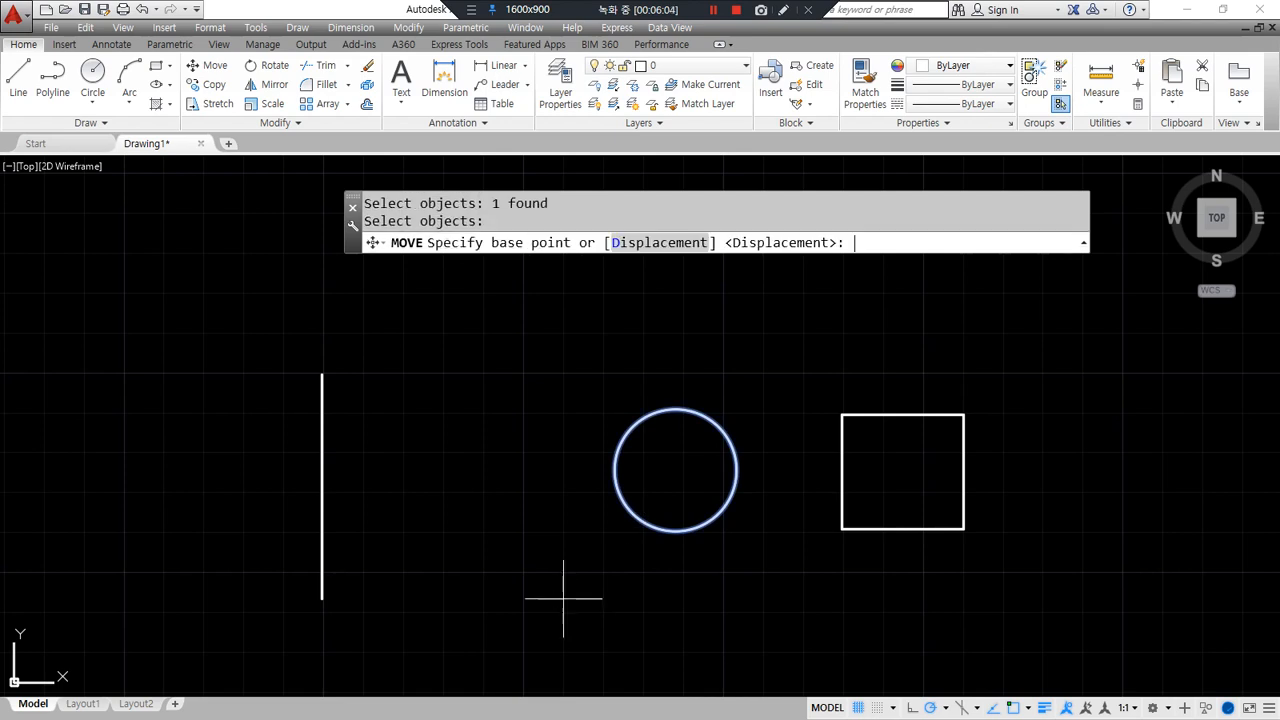
click(675, 470)
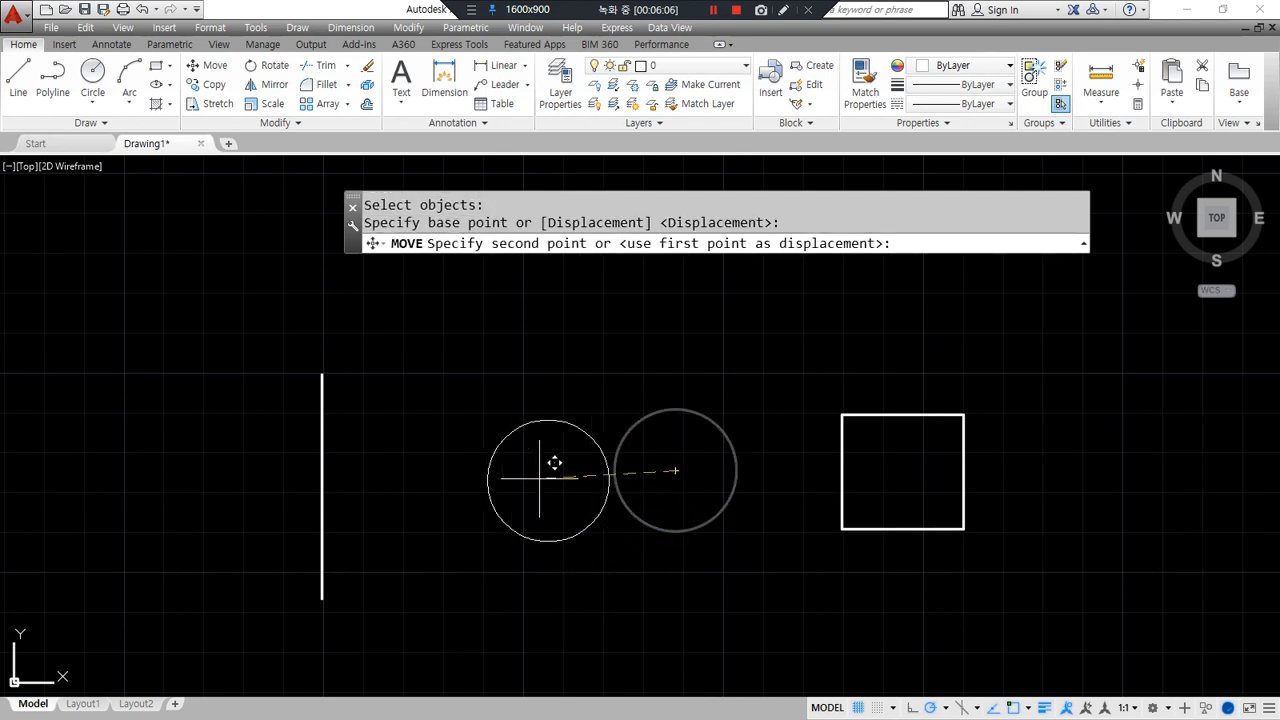
click(321, 377)
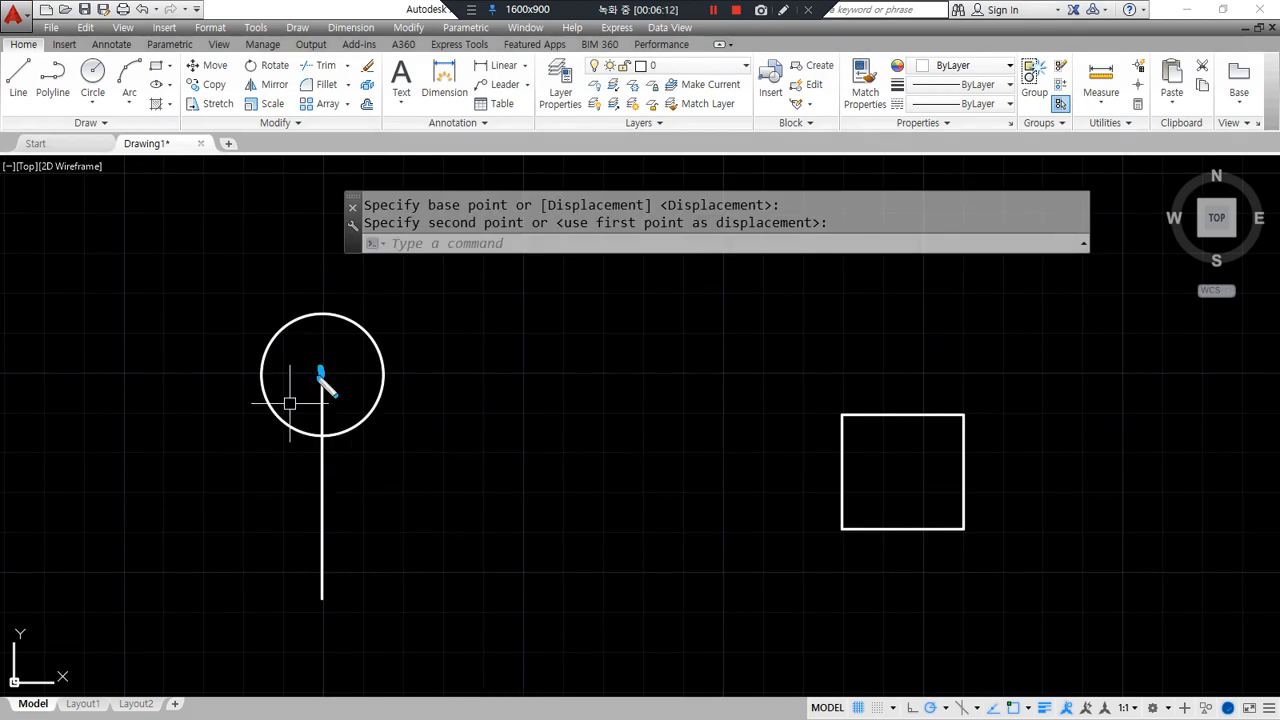
mouse_move(309, 373)
mouse_down()
mouse_move(337, 373)
mouse_move(322, 395)
mouse_up()
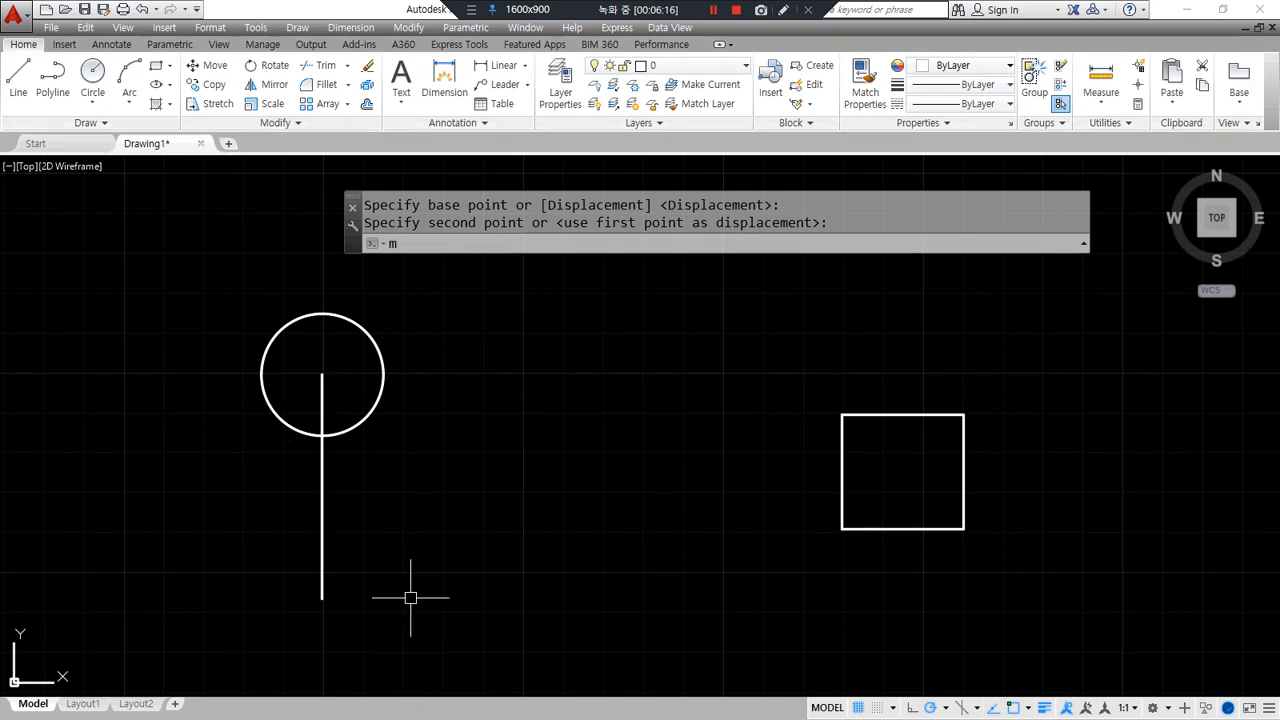
- Reposition the circle onto the square's top-left corner, then against the line's midpoint
text(m)
key(Return)
click(358, 421)
key(Return)
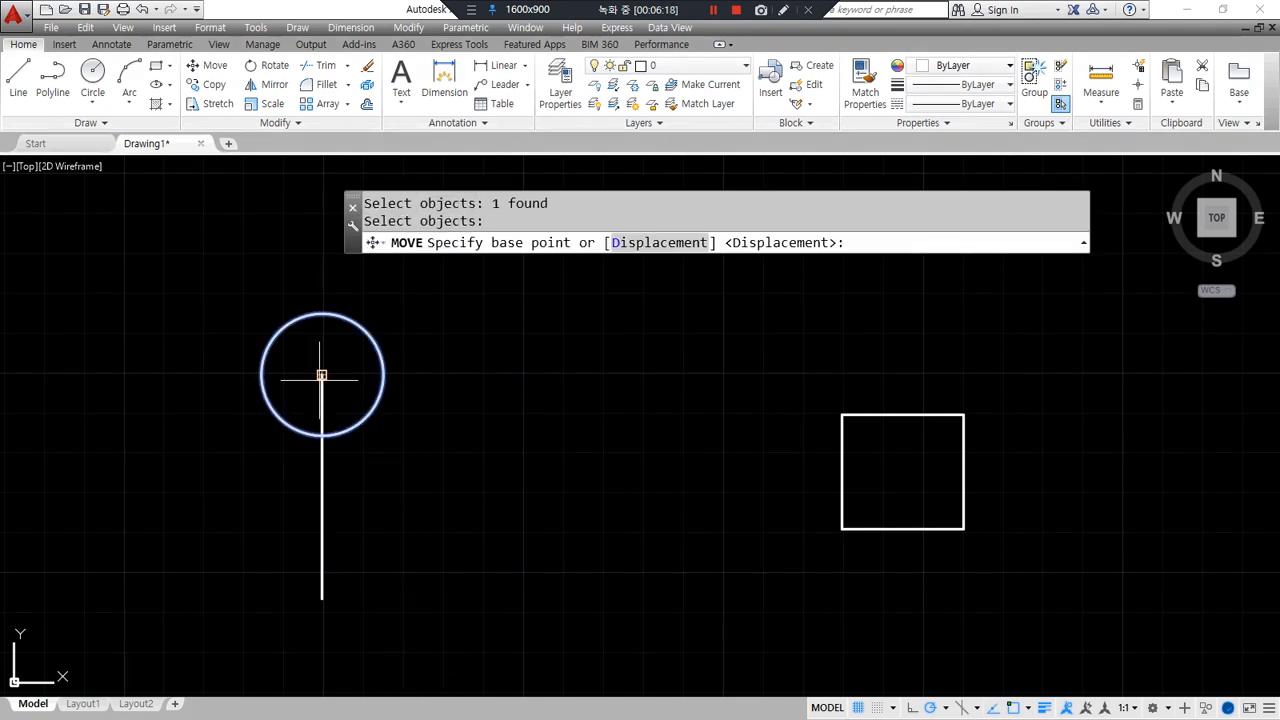
click(321, 375)
click(851, 414)
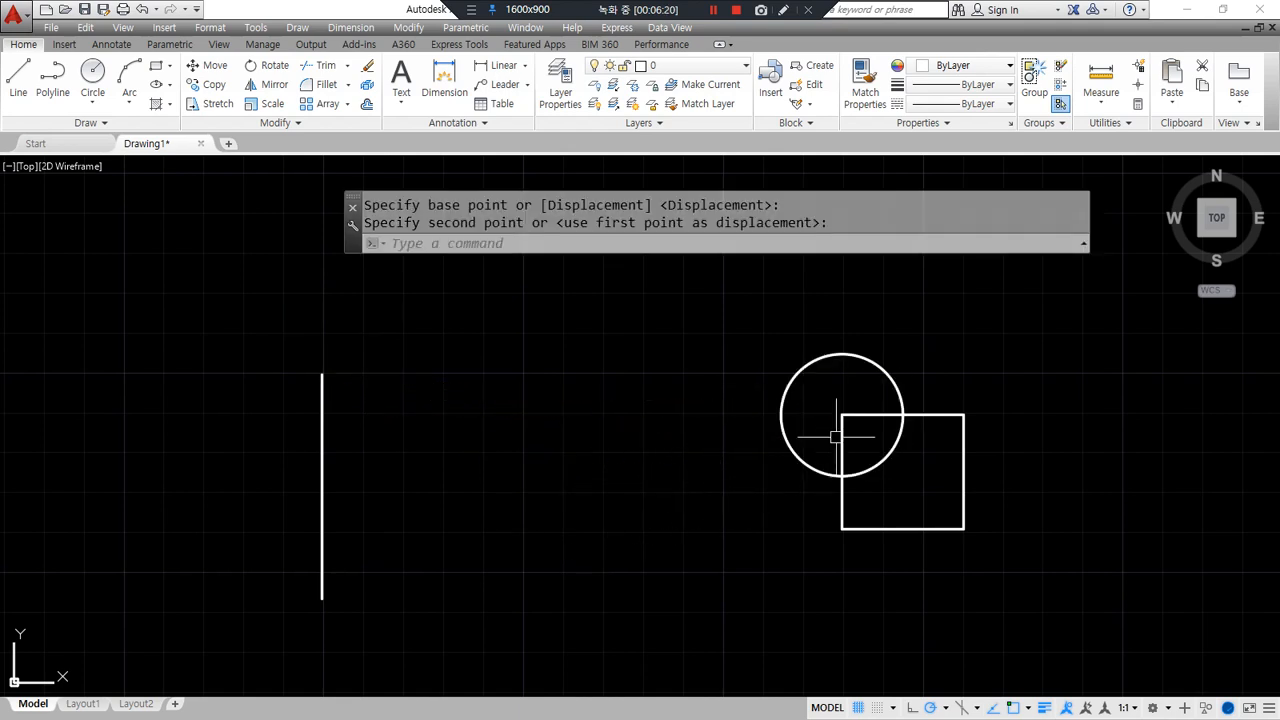
key(Return)
click(818, 471)
key(Return)
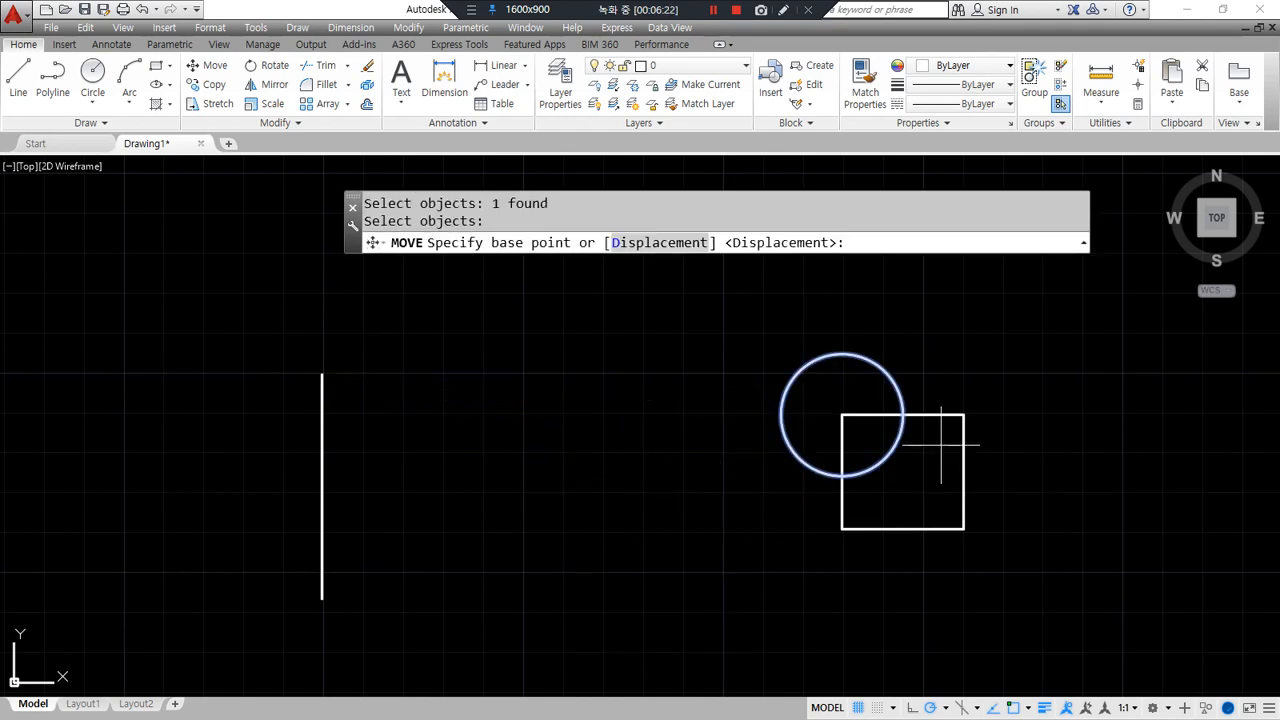
click(964, 472)
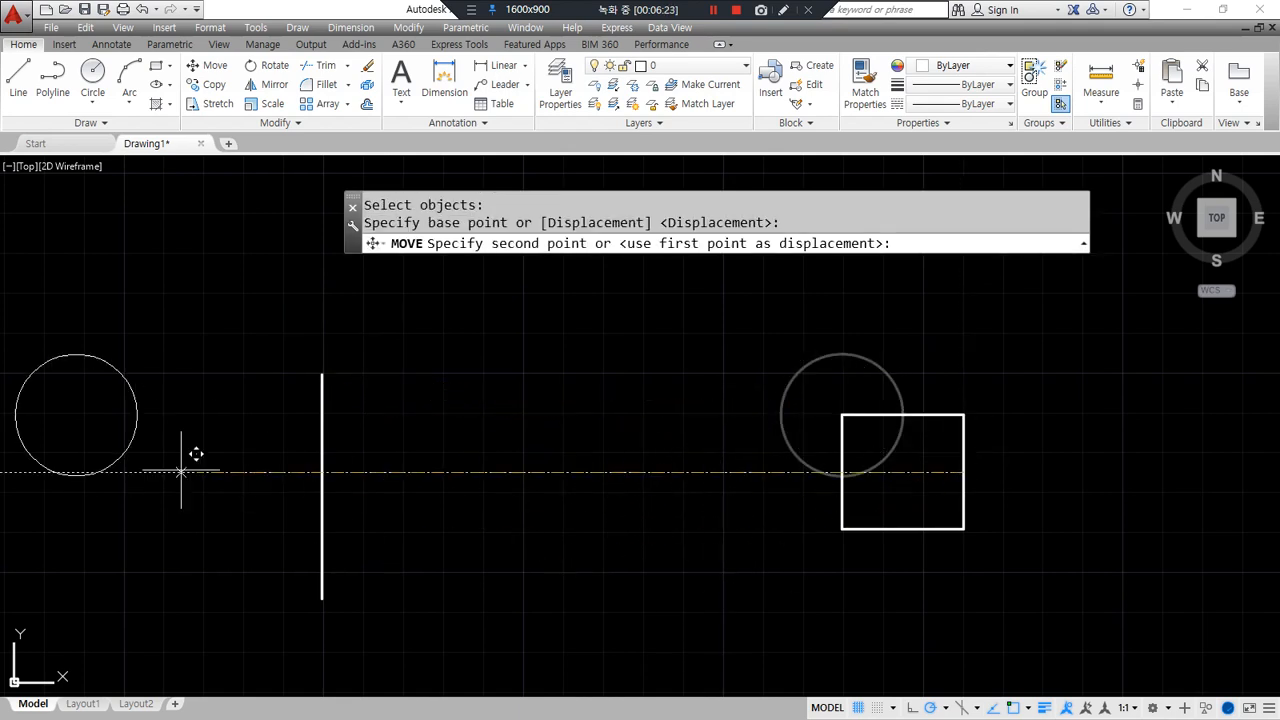
click(337, 478)
- Move the square so its right-edge midpoint lands on the line's midpoint
key(Return)
click(960, 468)
key(Return)
click(964, 472)
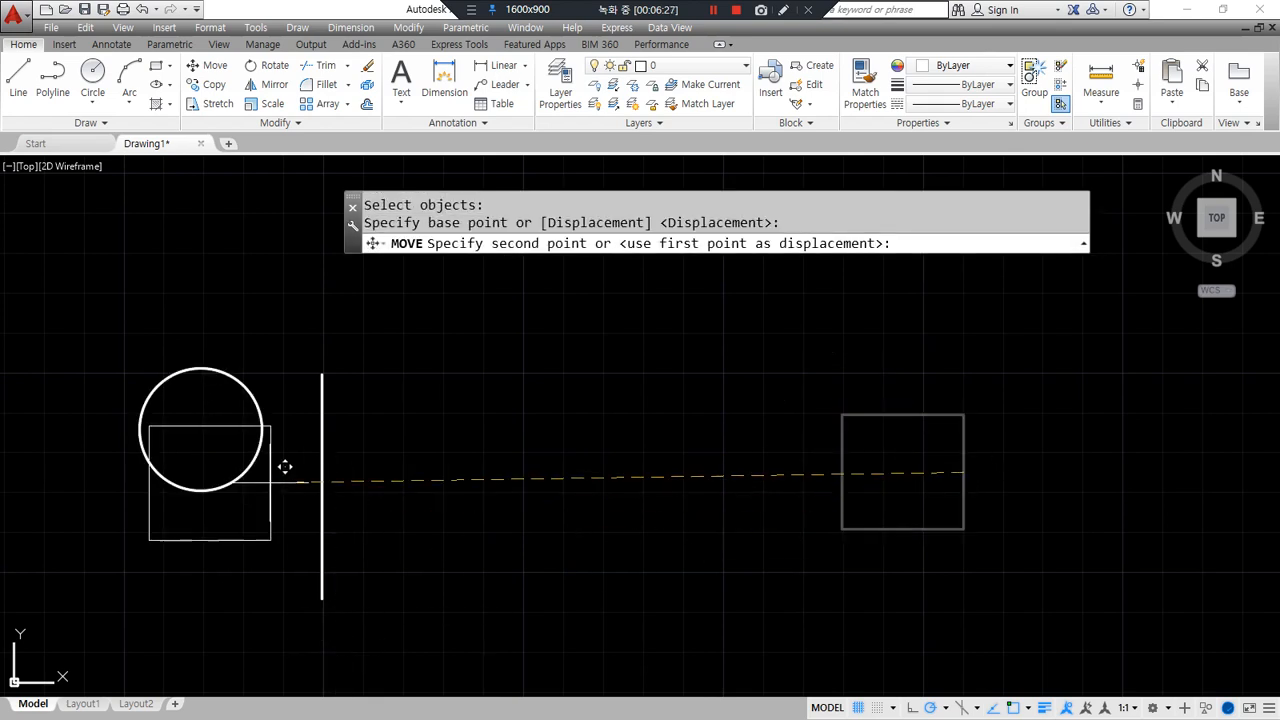
click(322, 472)
- Snap the circle's centre to the line's top end and the square's corner to its bottom end
click(240, 362)
click(224, 404)
text(m)
key(Return)
click(200, 427)
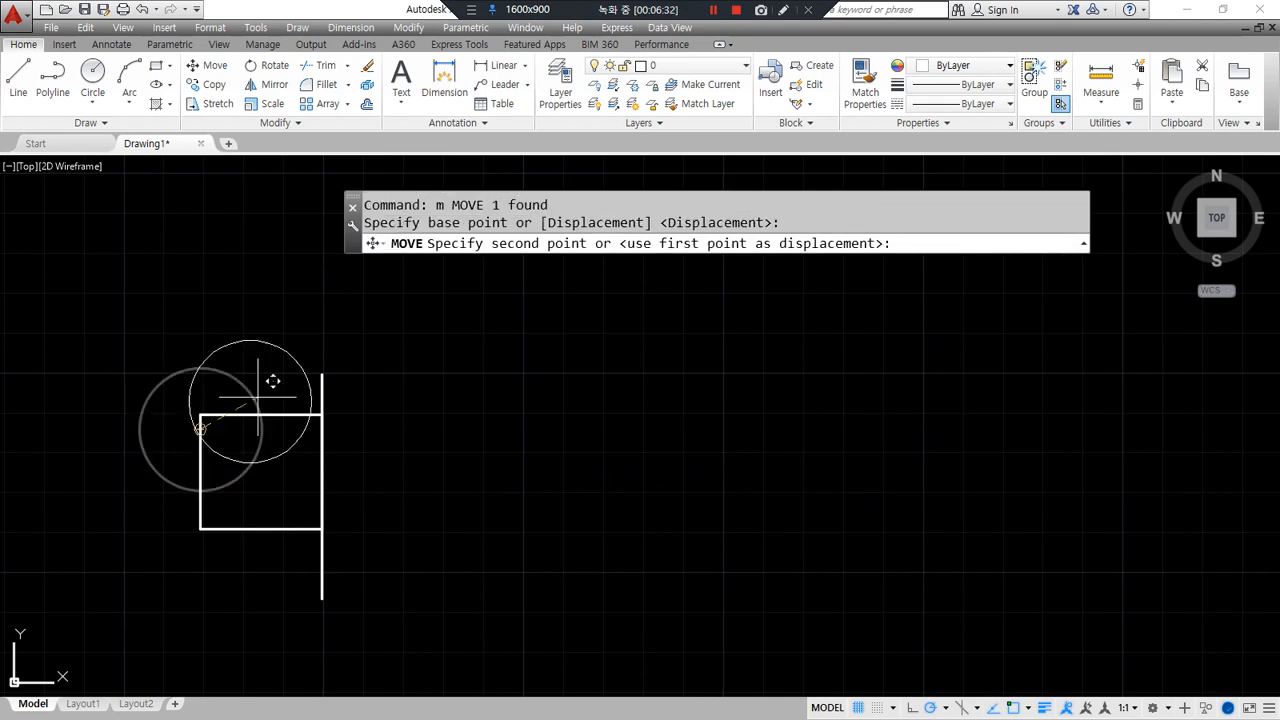
click(322, 375)
key(space)
click(220, 529)
key(space)
click(200, 527)
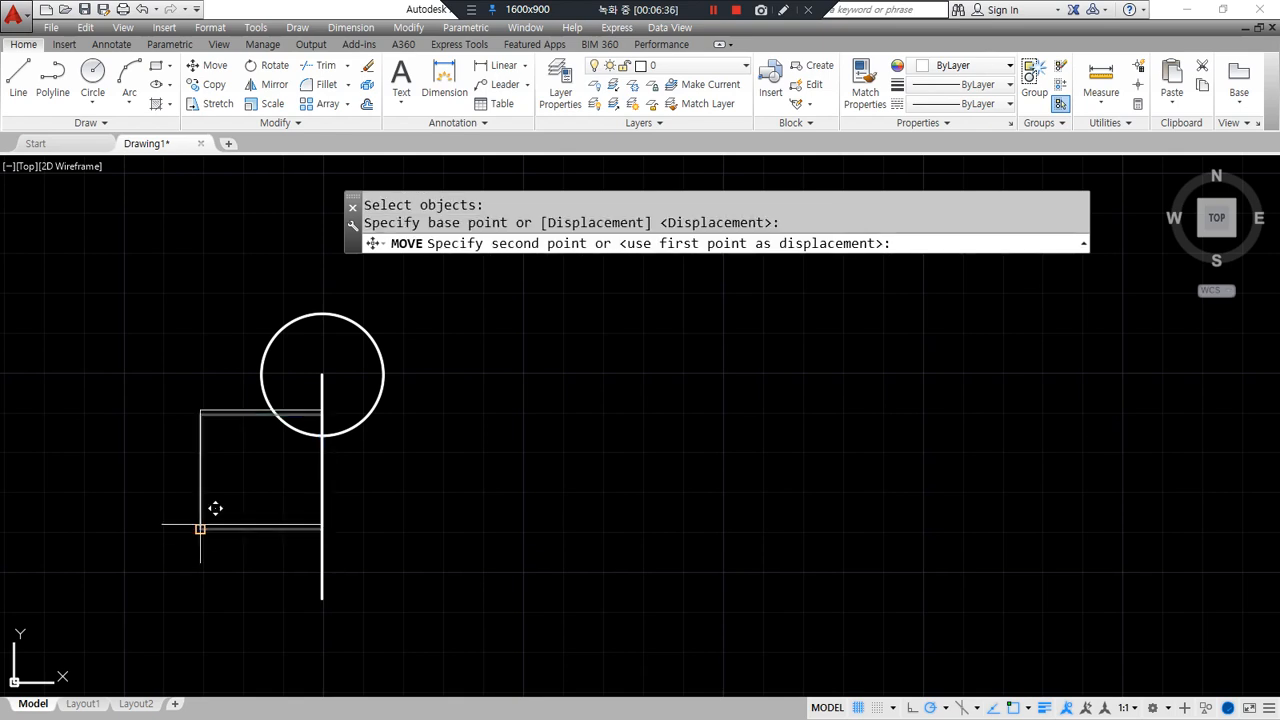
click(335, 585)
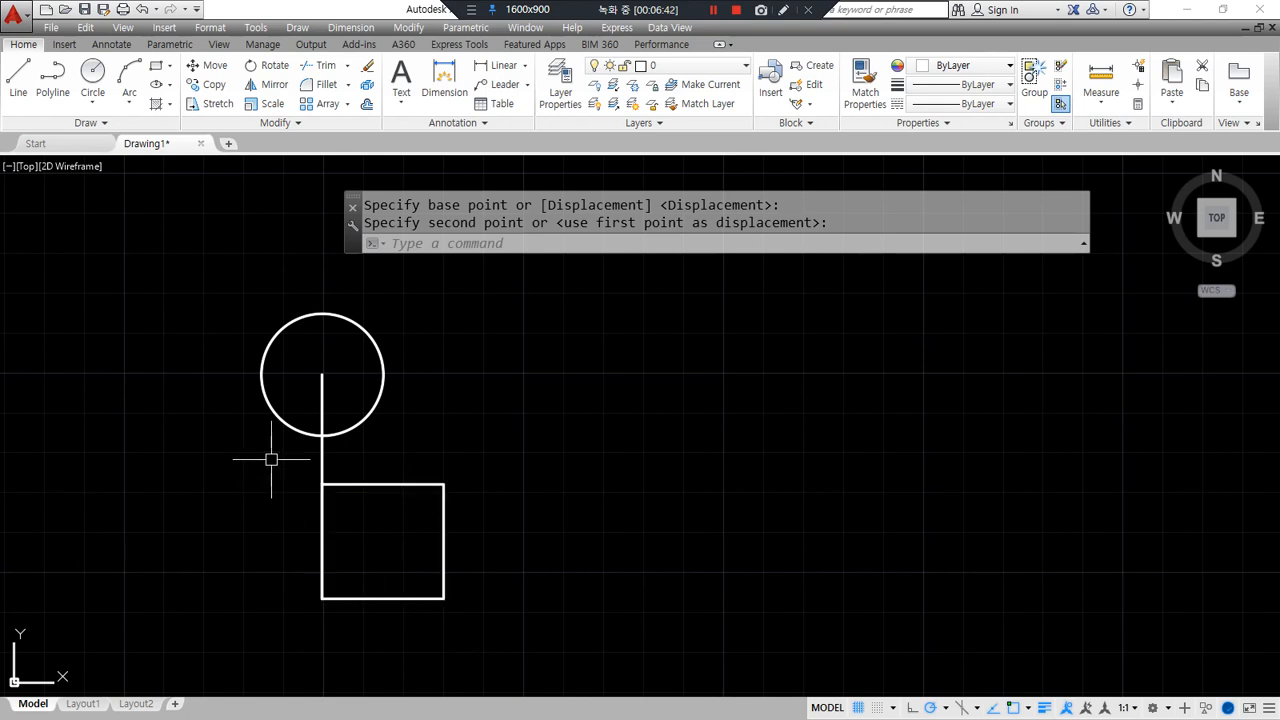
- Move the circle and square together to the right of the vertical line
text(m)
key(Return)
click(437, 374)
click(376, 478)
click(389, 489)
key(Return)
click(322, 435)
click(753, 450)
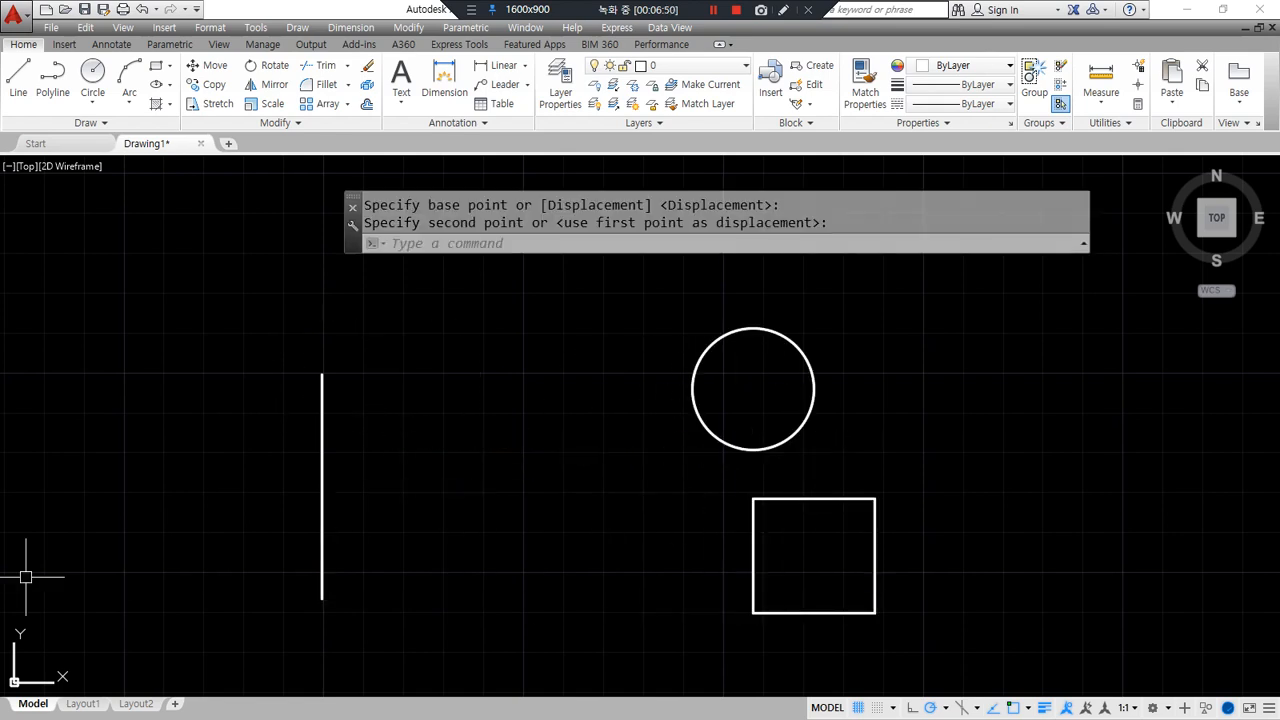
key(alt+Tab)
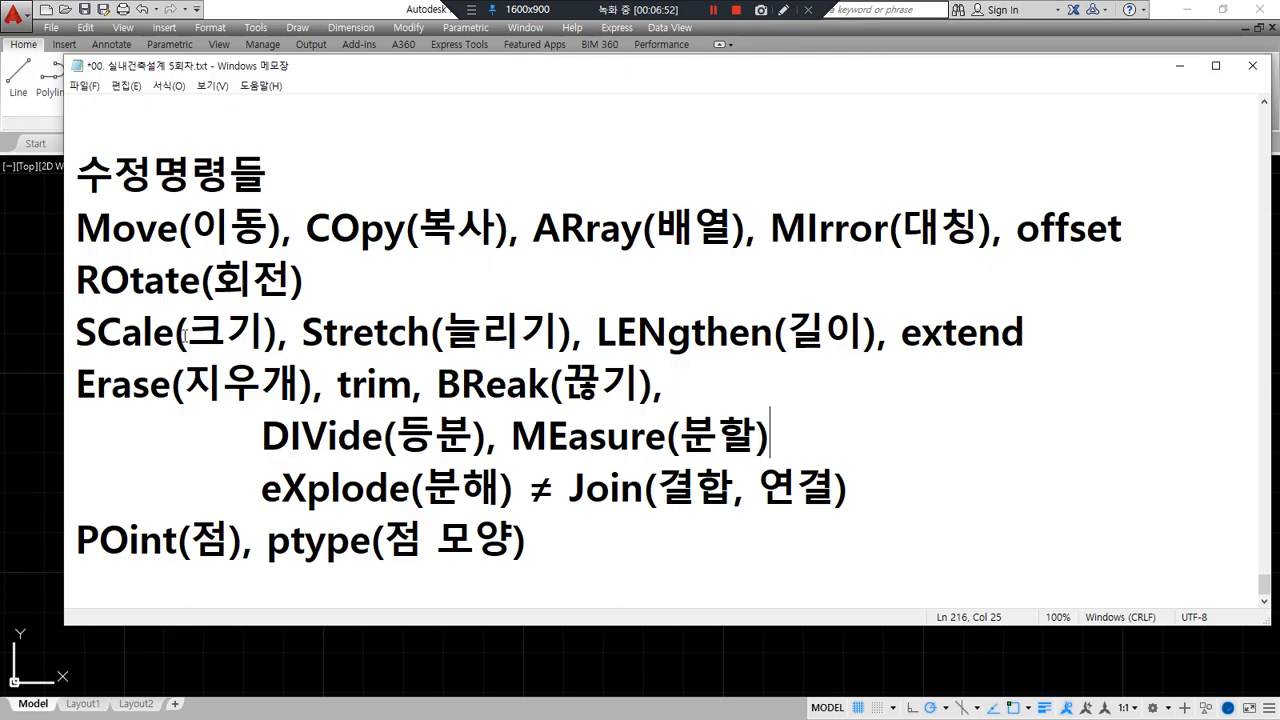
drag(80, 253, 205, 253)
drag(318, 254, 430, 254)
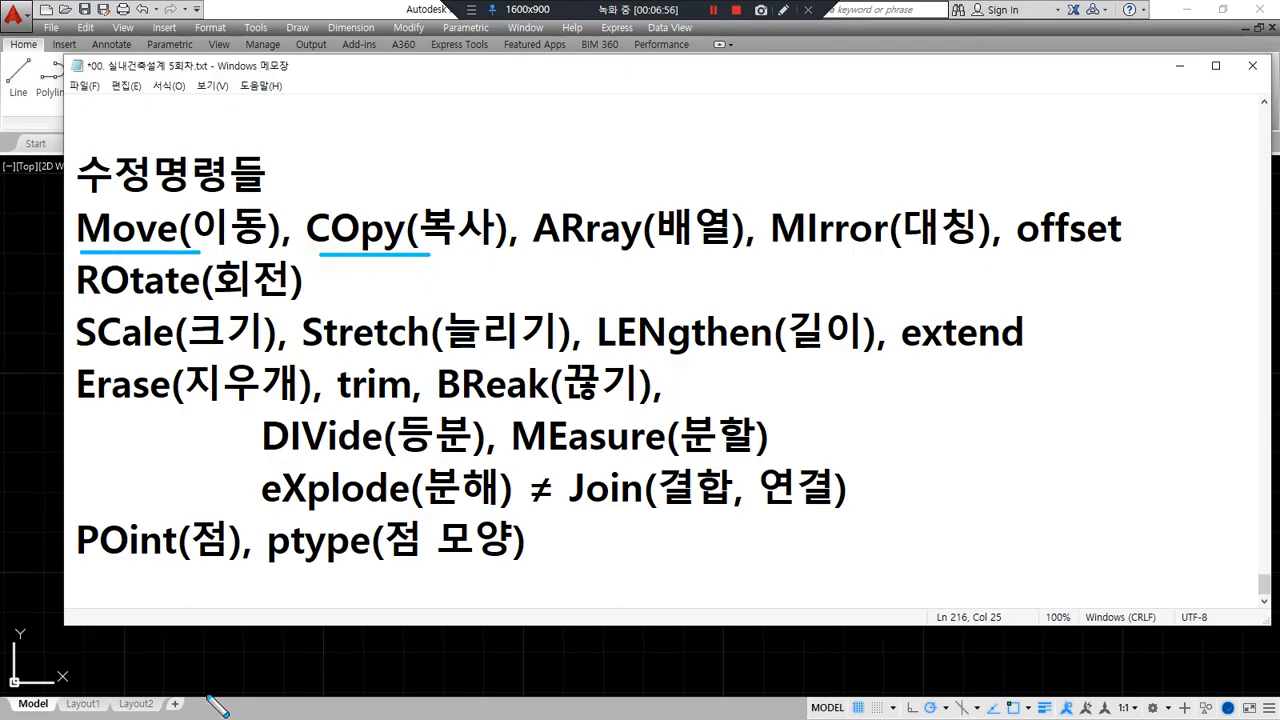
key(alt+Tab)
- Copy the circle from its centre onto the vertical line's top and bottom endpoints
text(c)
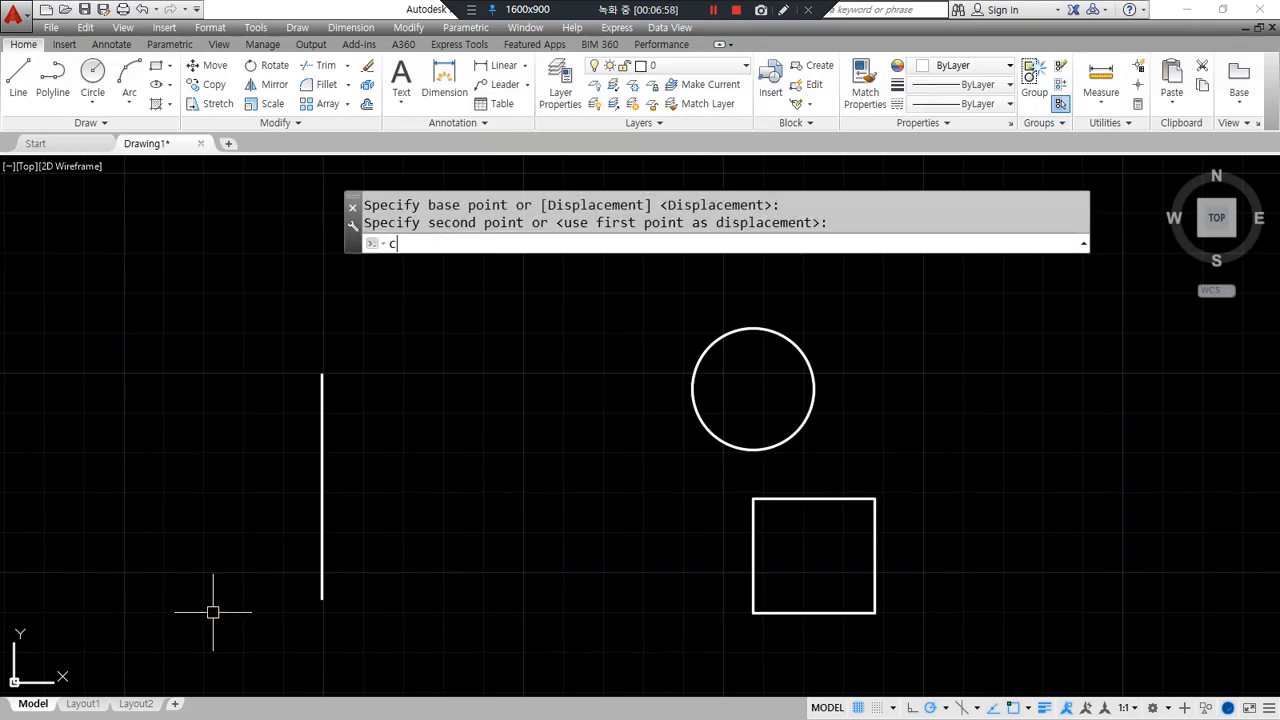
text(p)
key(Return)
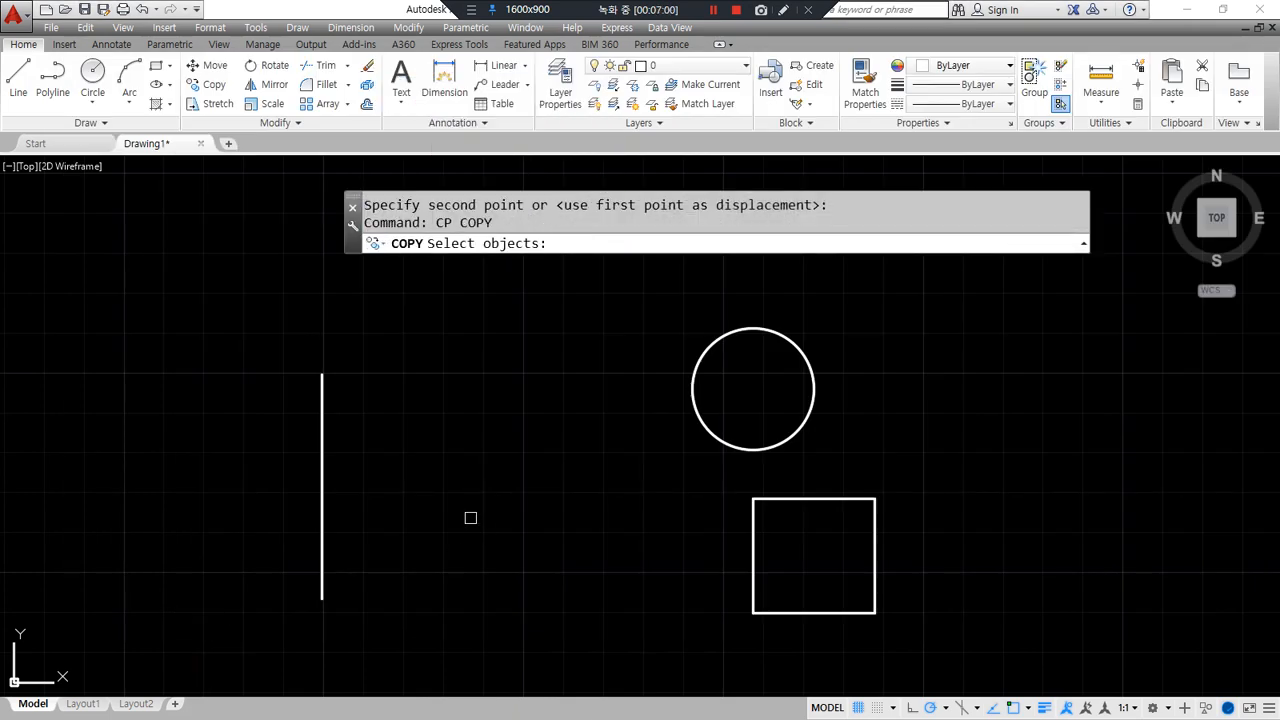
drag(437, 224, 538, 262)
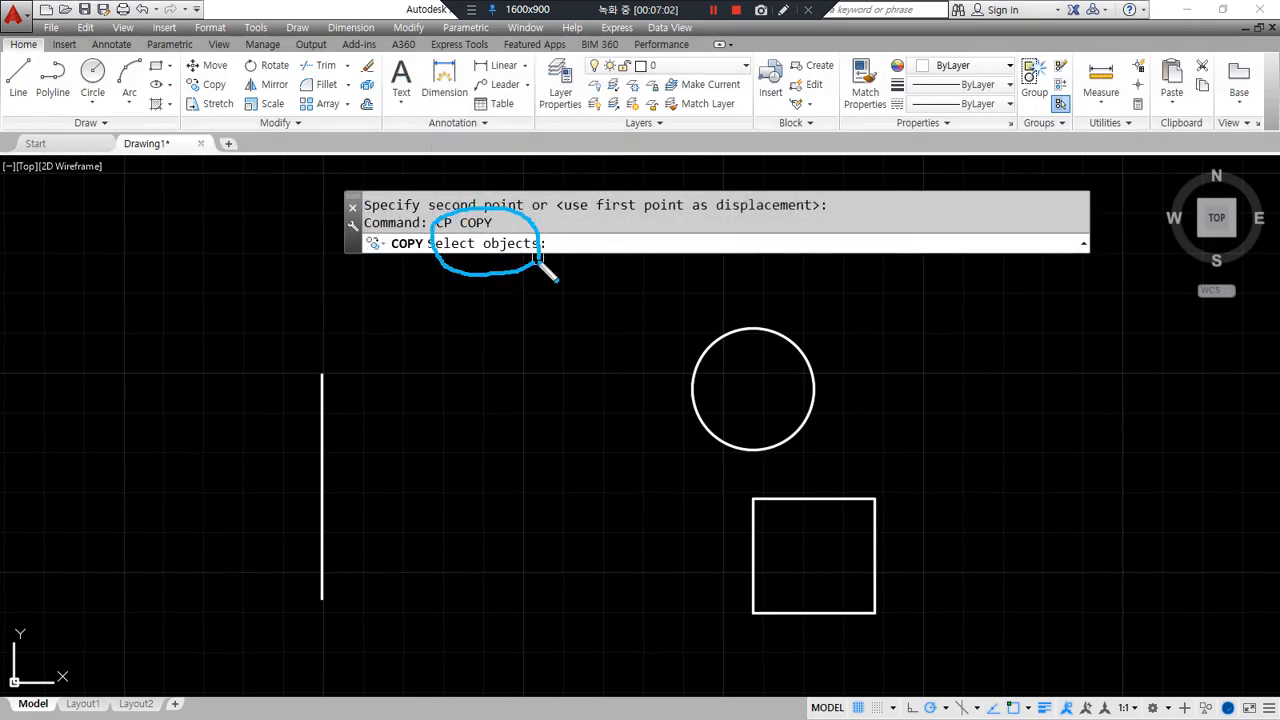
key(Escape)
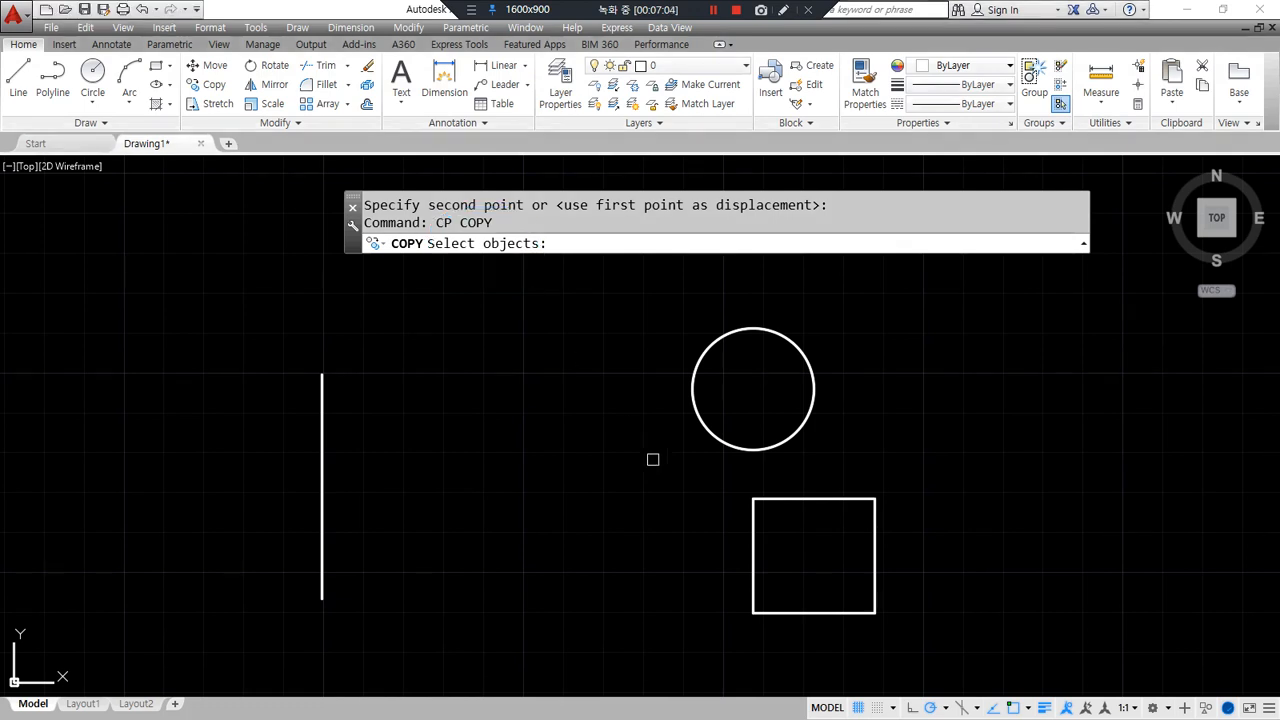
click(751, 445)
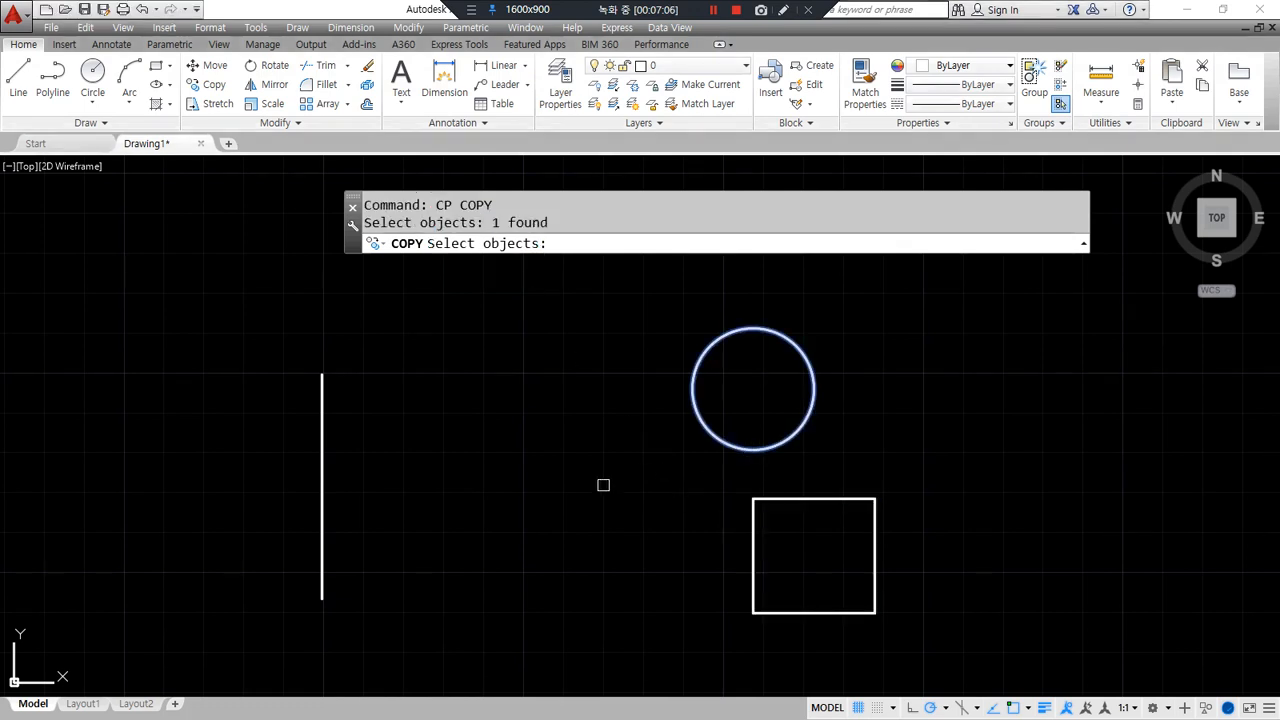
key(Return)
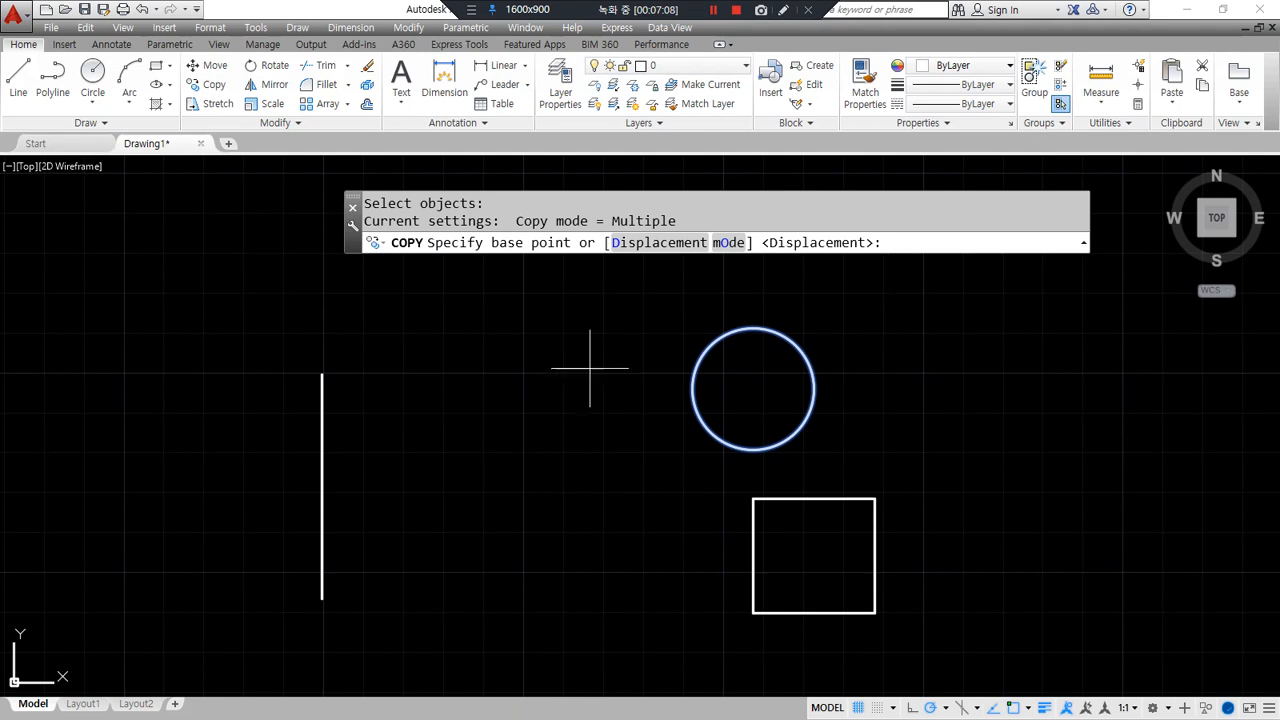
mouse_move(563, 257)
mouse_down()
mouse_move(491, 244)
mouse_move(566, 246)
mouse_up()
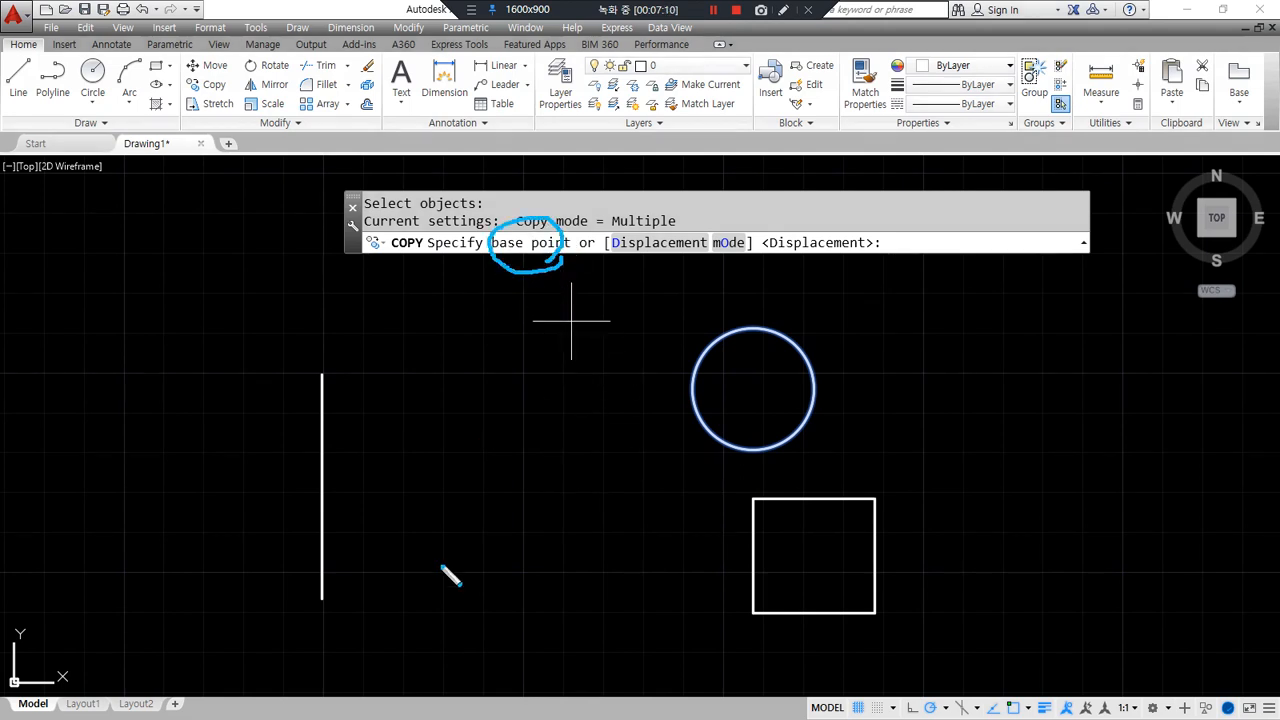
key(Escape)
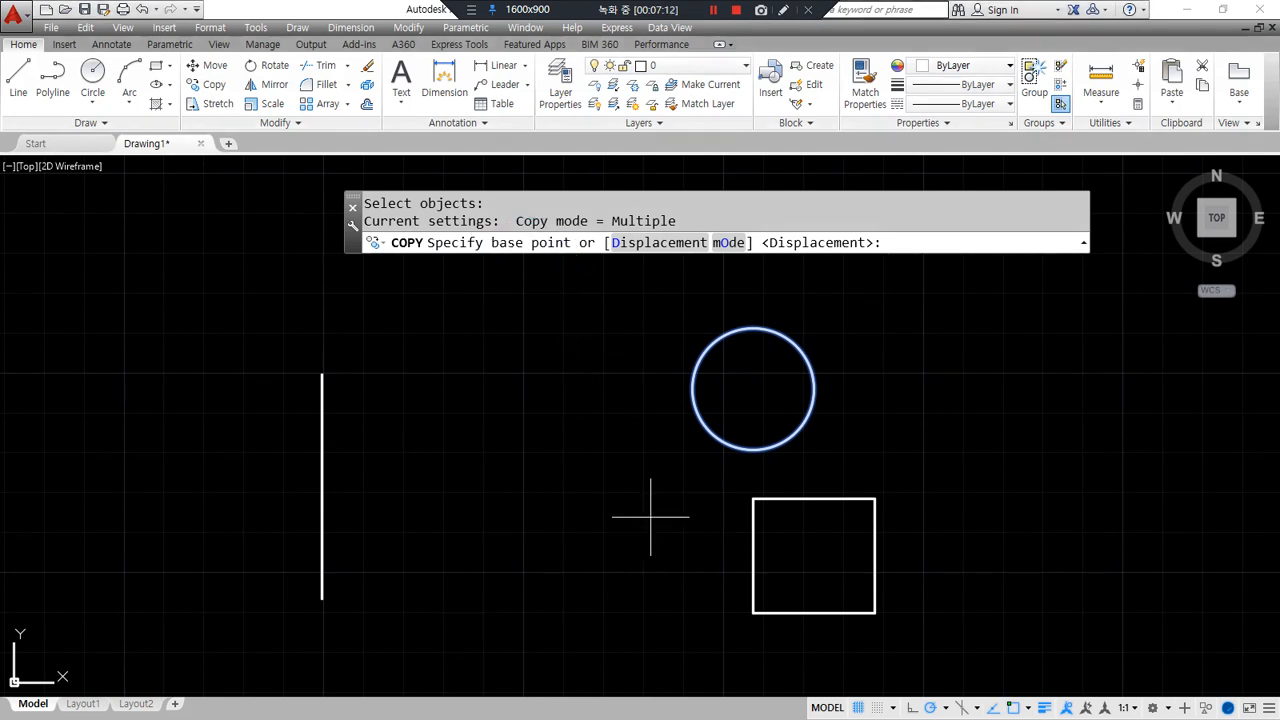
click(753, 389)
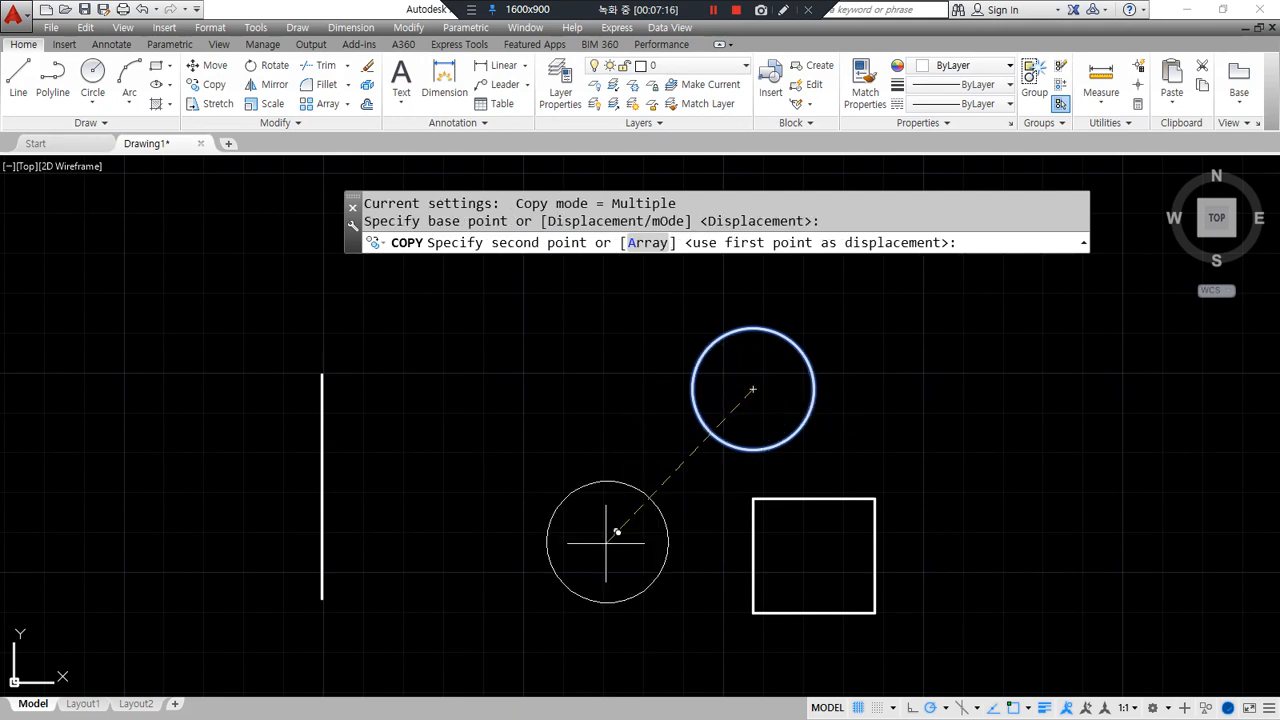
drag(548, 230, 552, 234)
key(Escape)
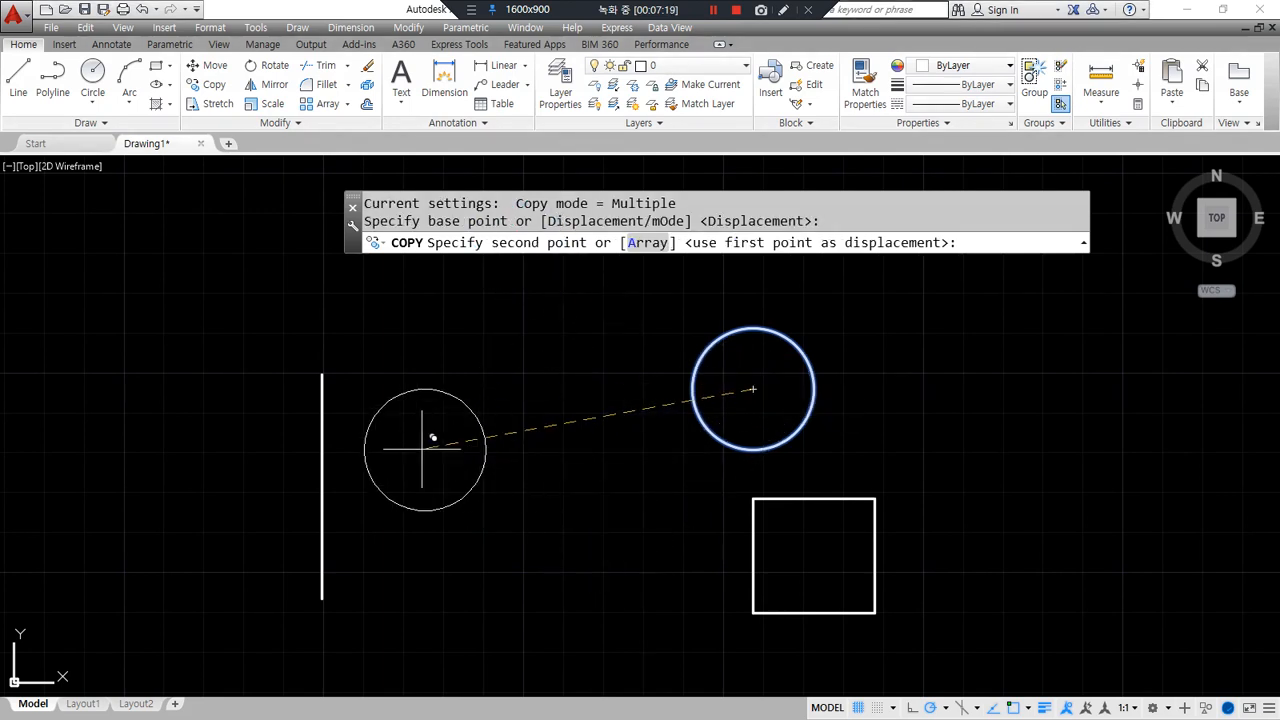
click(317, 404)
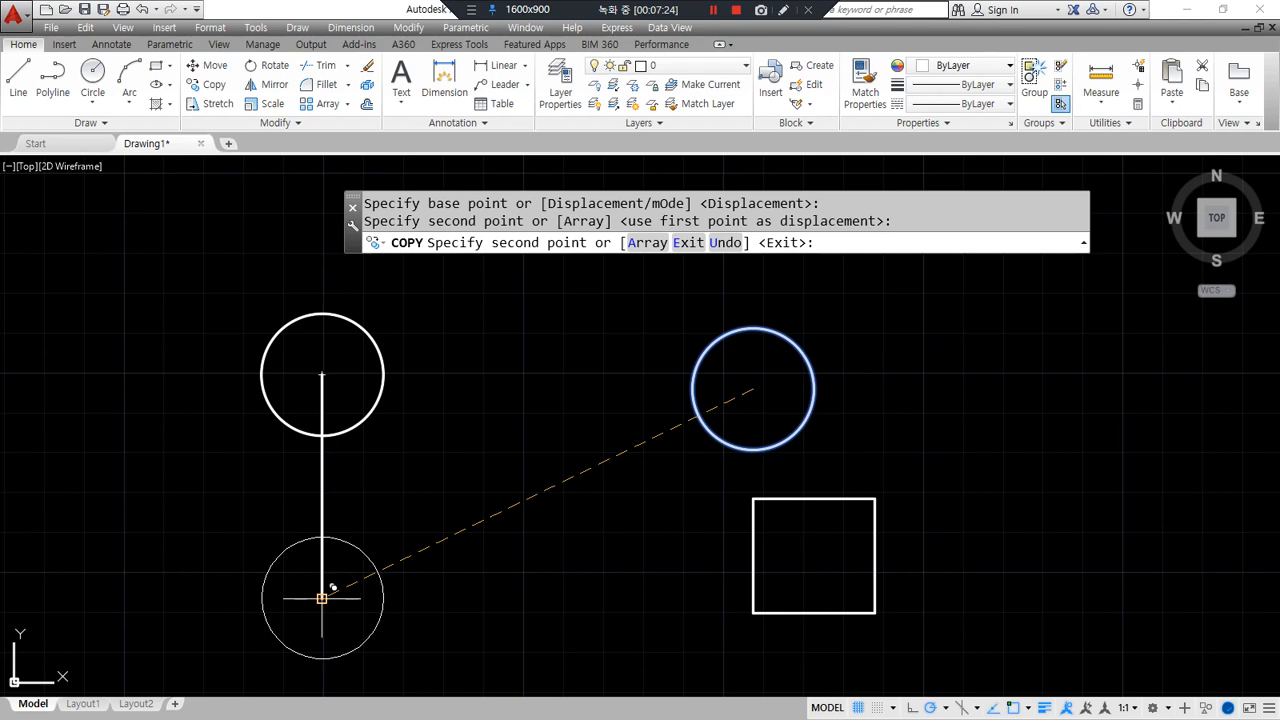
click(322, 598)
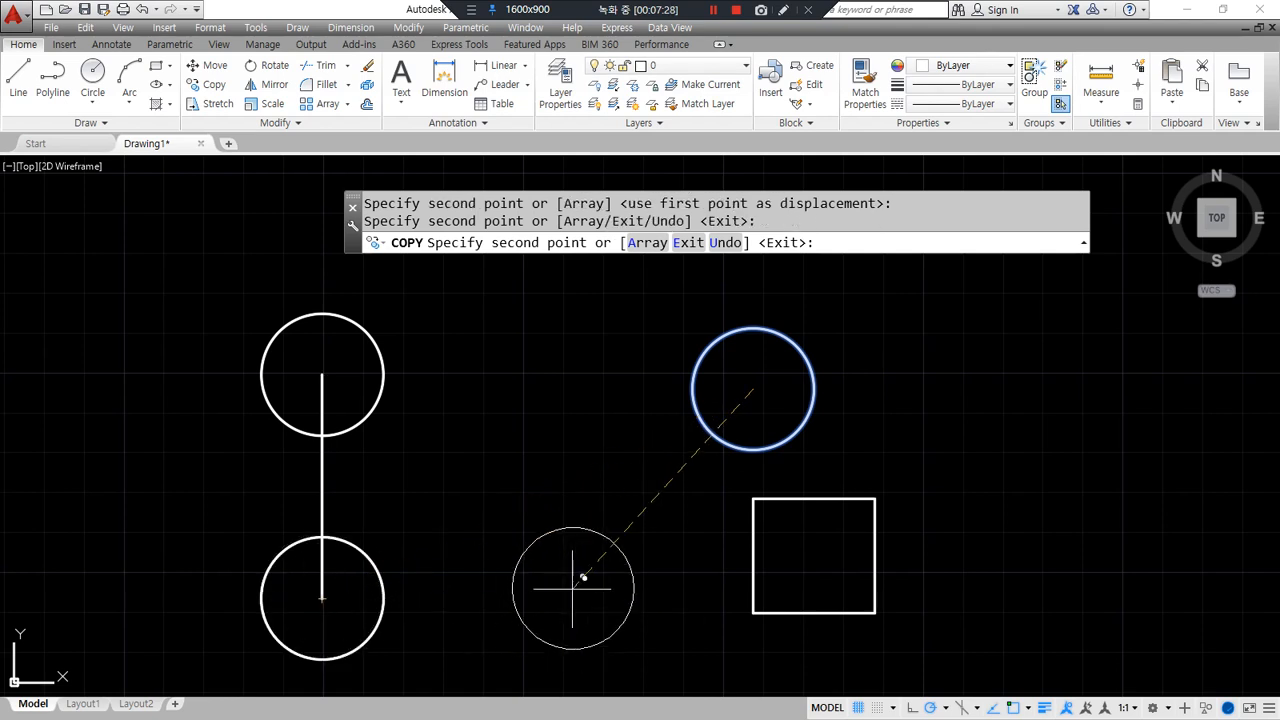
key(Return)
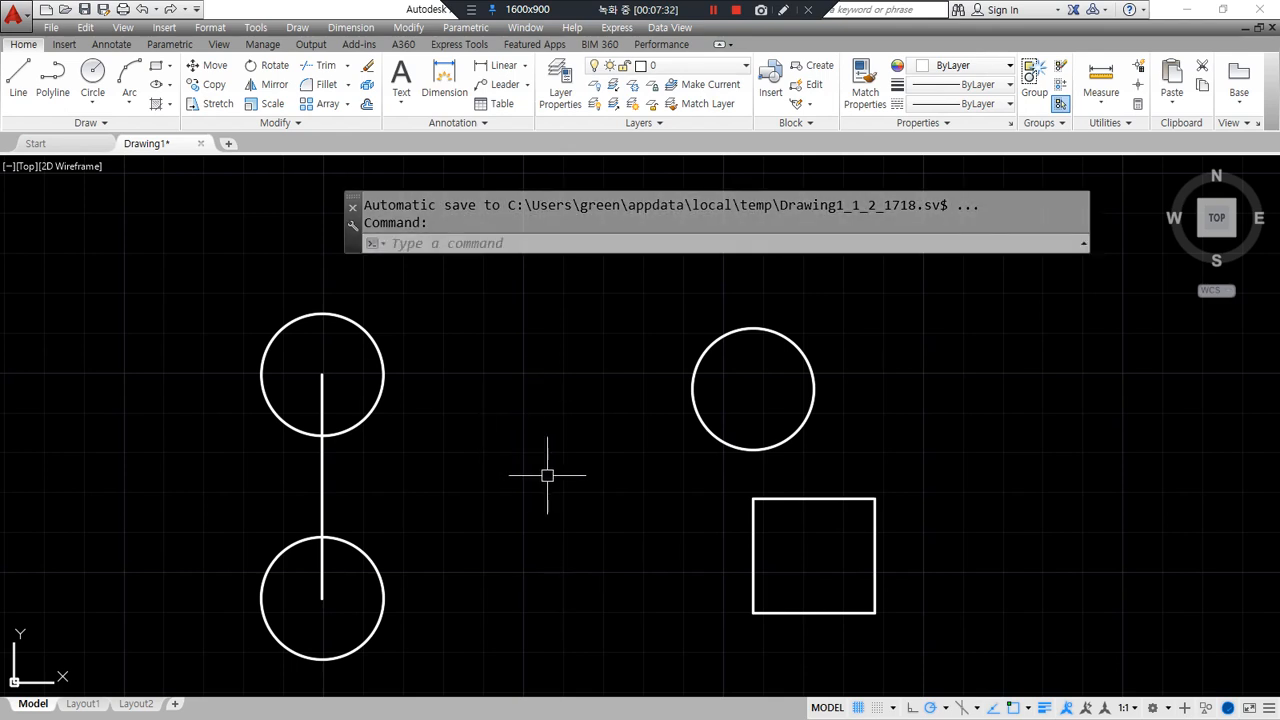
- Copy the vertical line to a spot right of the square
text(cp)
key(Return)
click(322, 491)
key(Return)
click(365, 485)
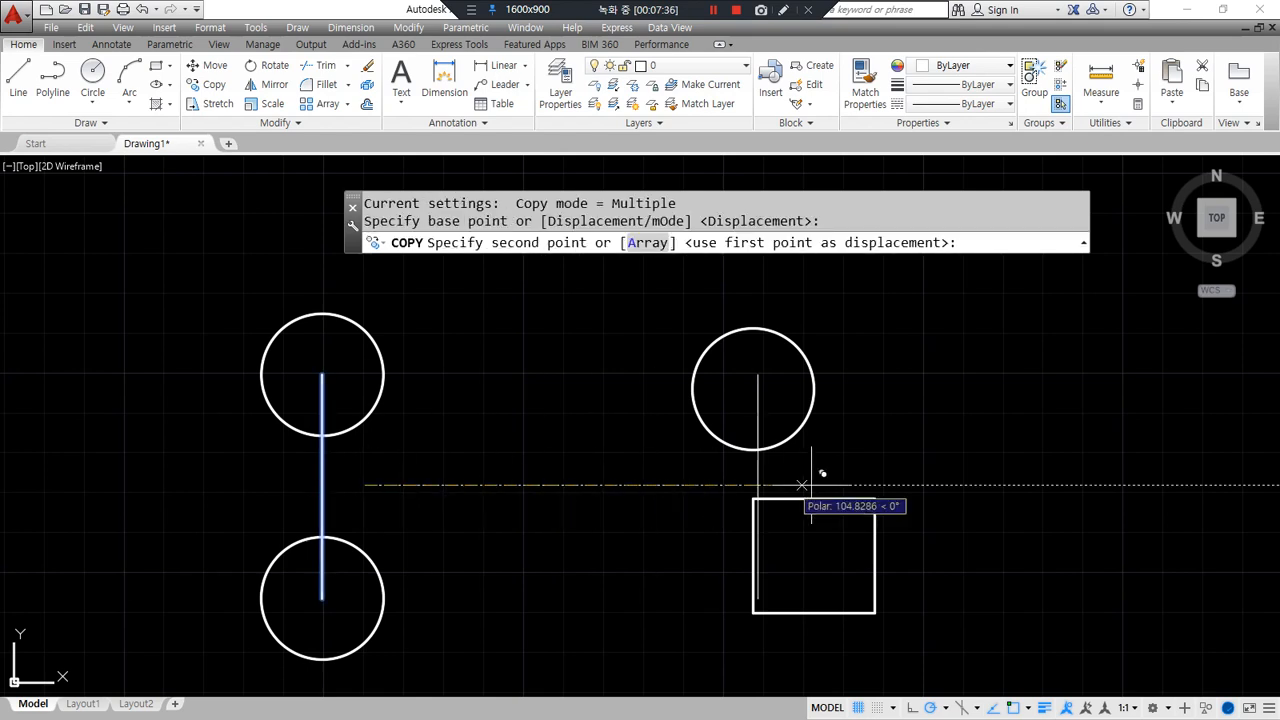
middle_drag(949, 477, 737, 477)
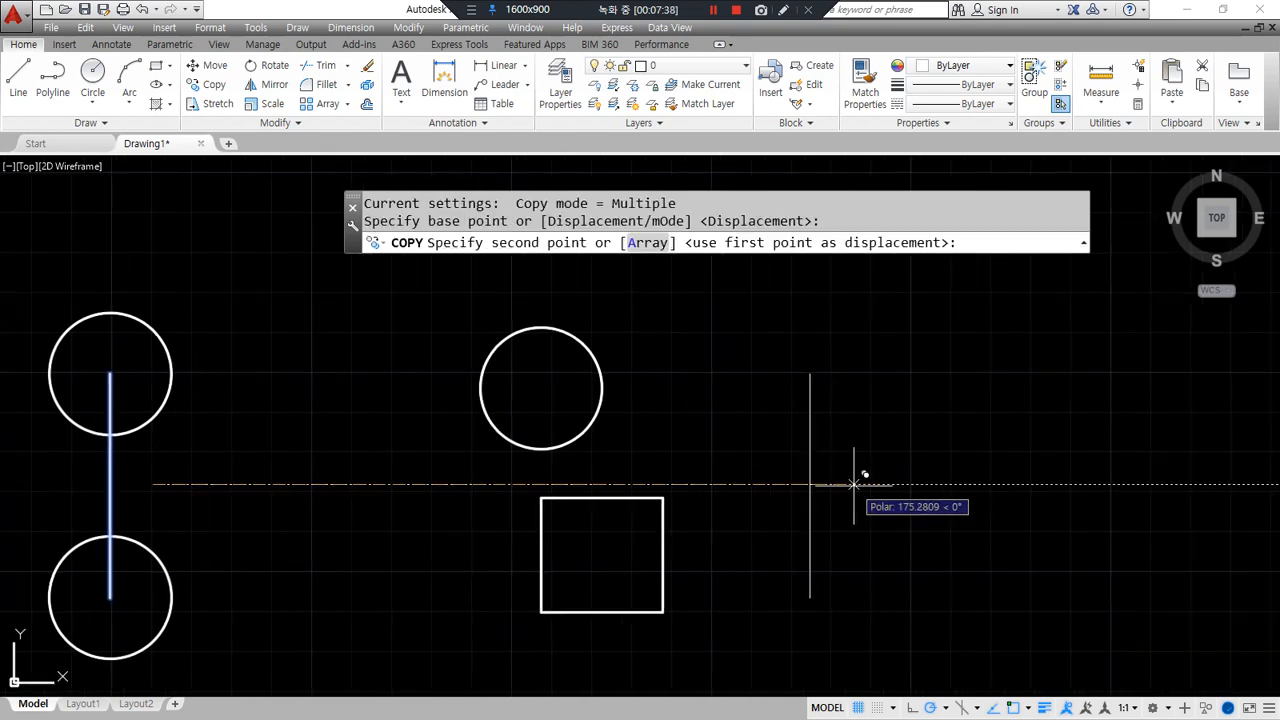
click(853, 485)
key(Return)
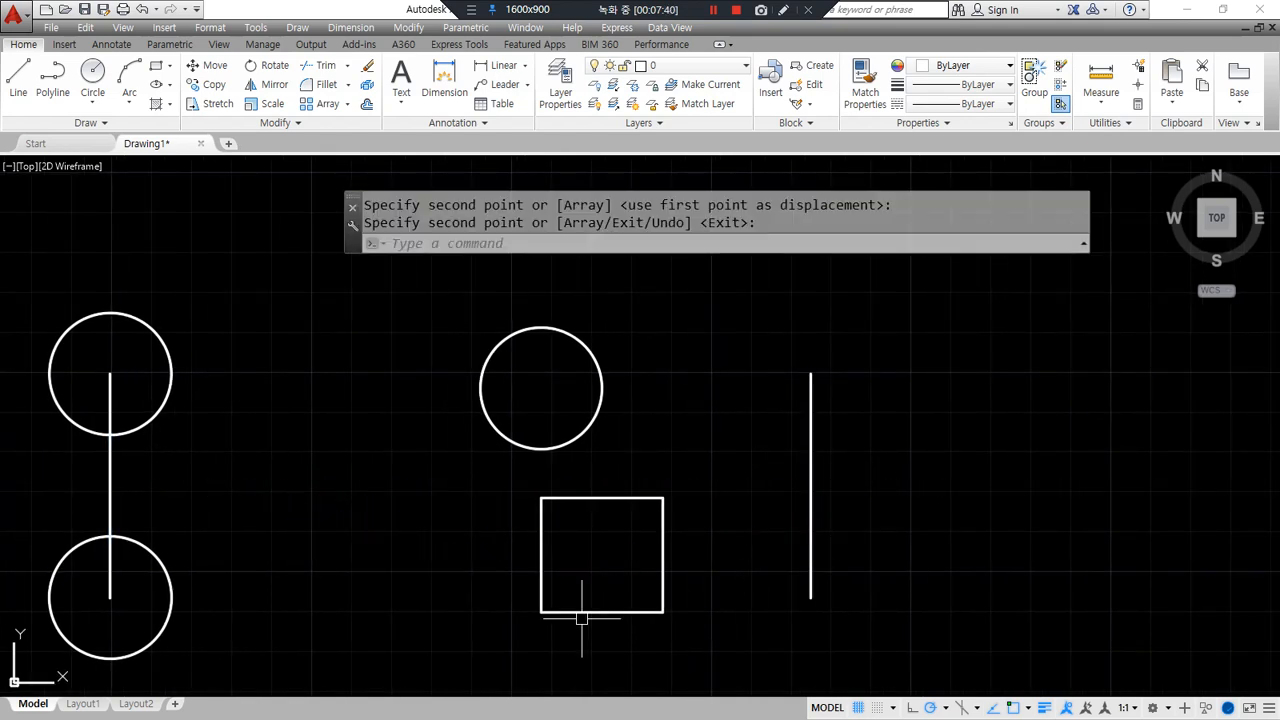
- Copy the square by its bottom-left corner onto the new line's top and bottom ends
text(cp)
key(Return)
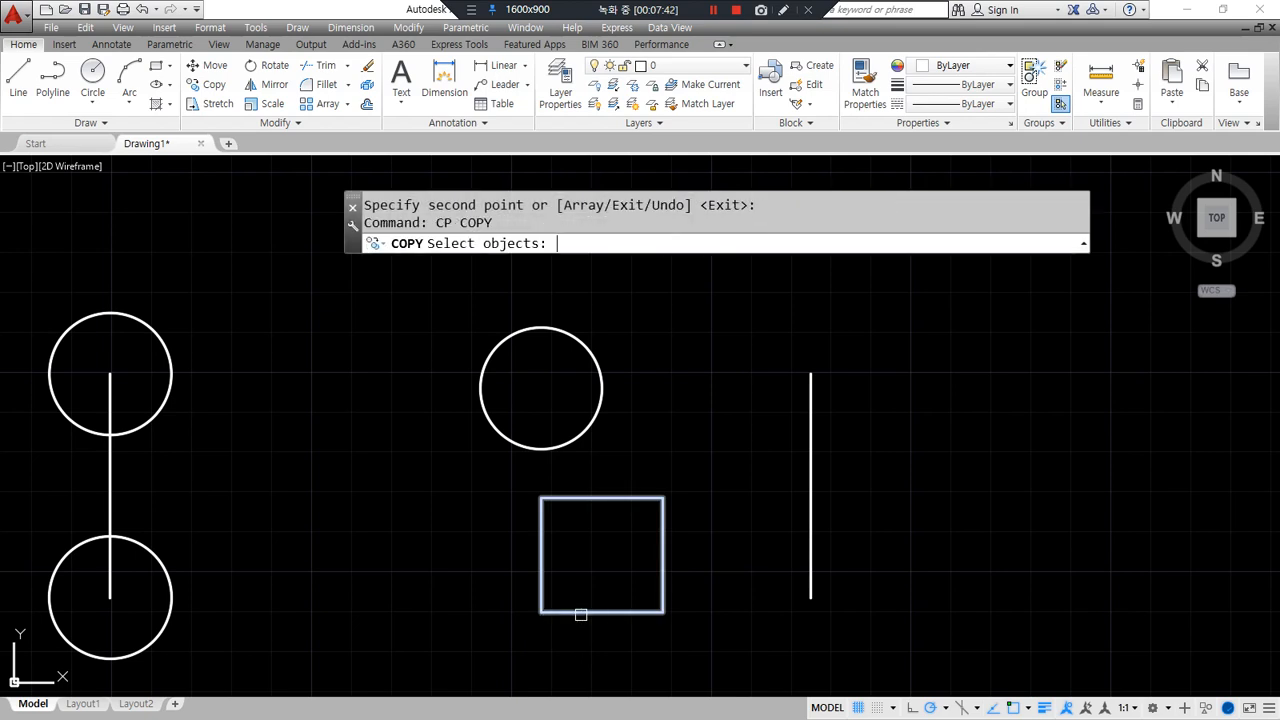
click(599, 499)
key(Return)
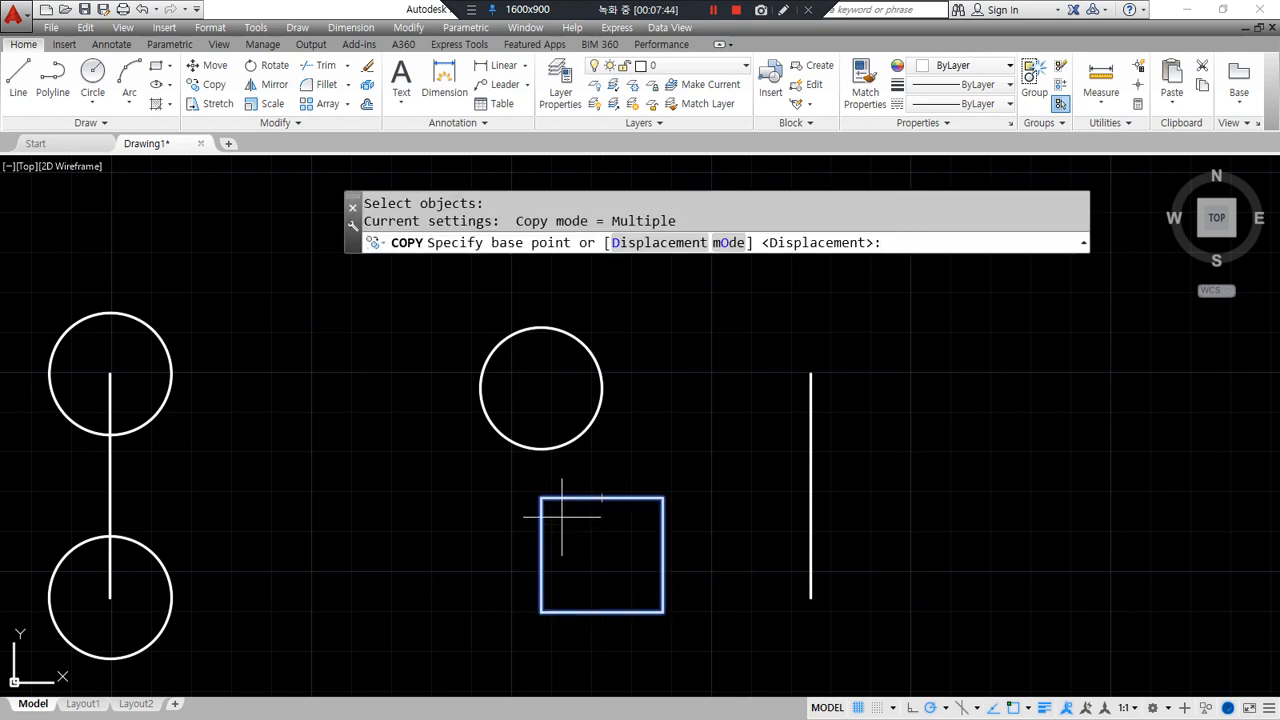
click(540, 611)
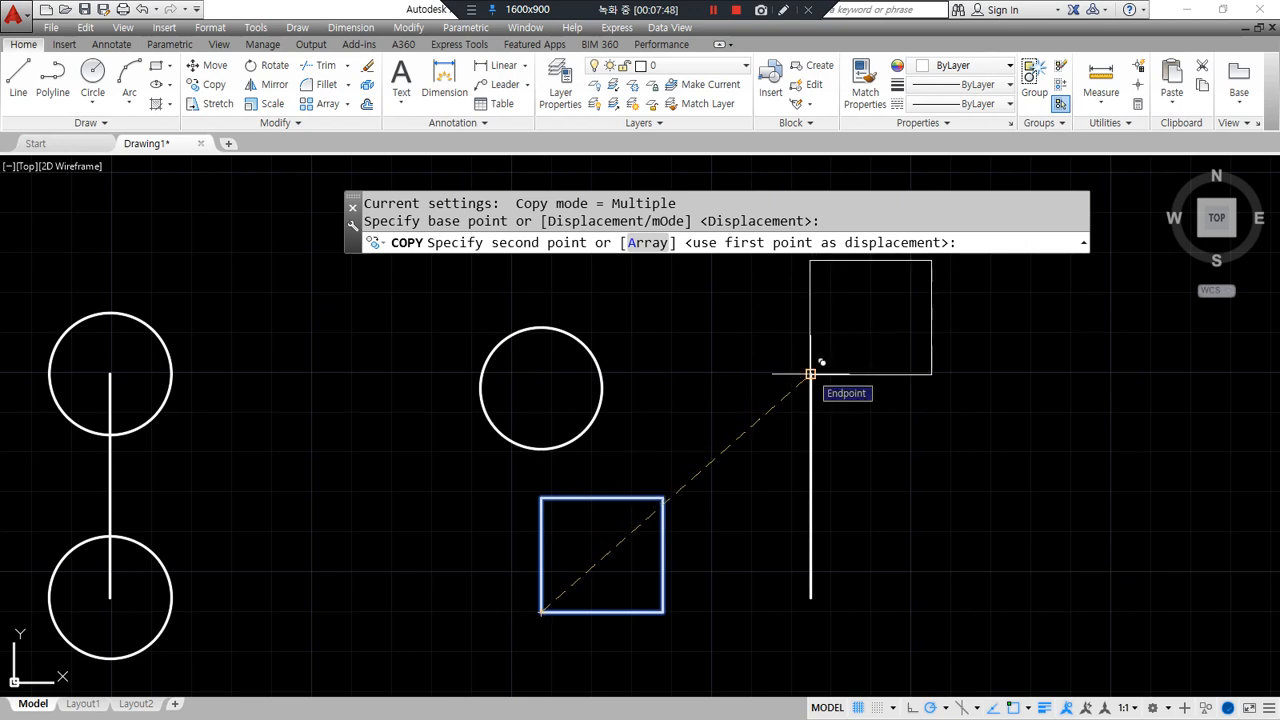
click(810, 374)
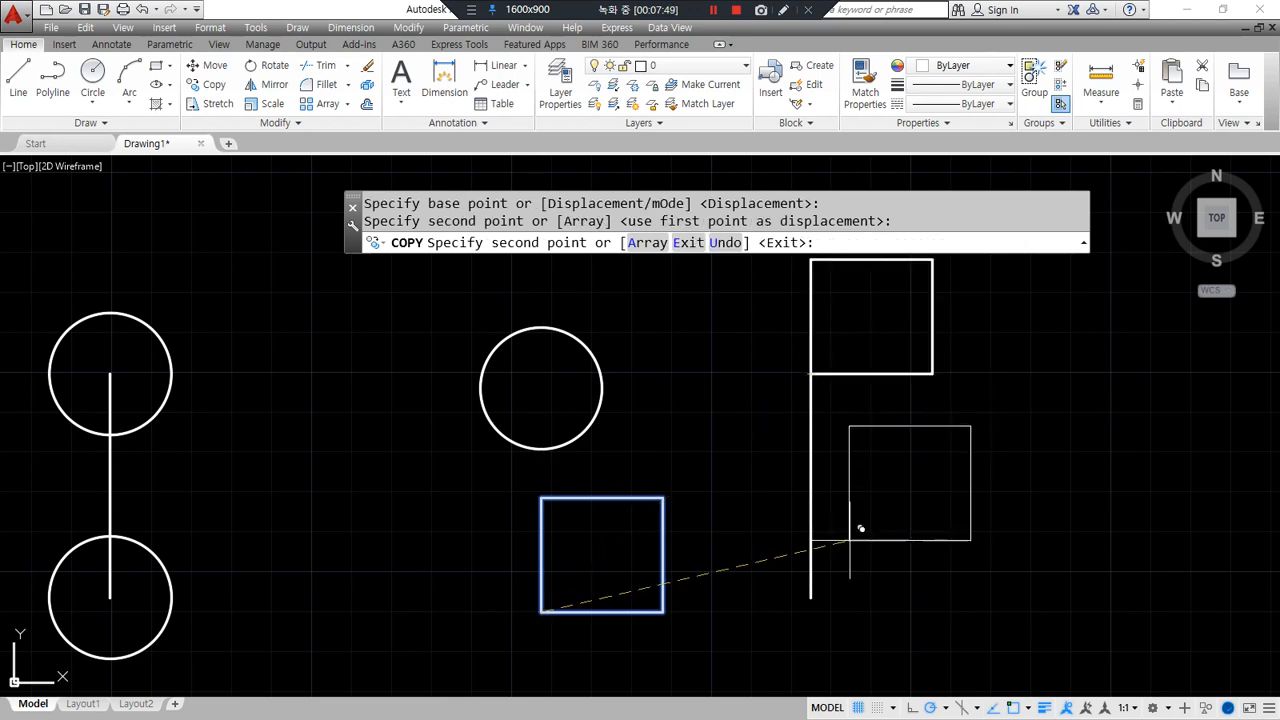
click(822, 591)
key(Return)
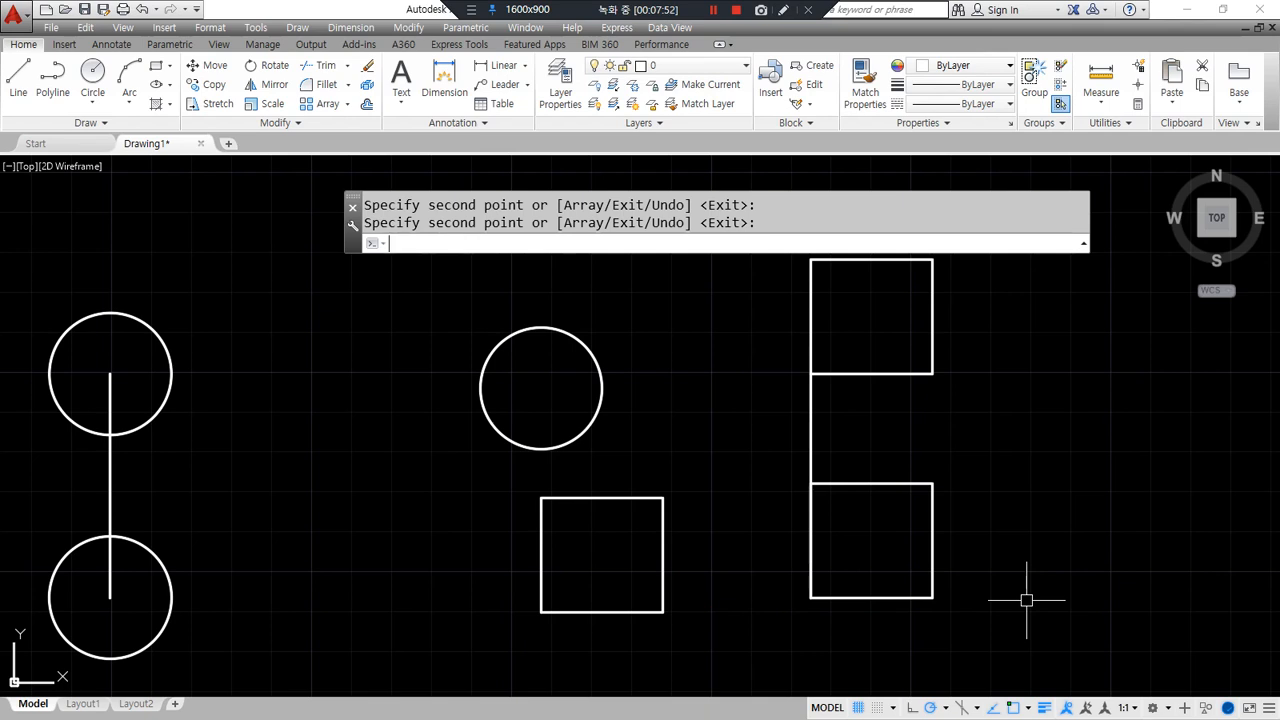
- Recentre the view and begin moving the top square
scroll(768, 600, down, 2)
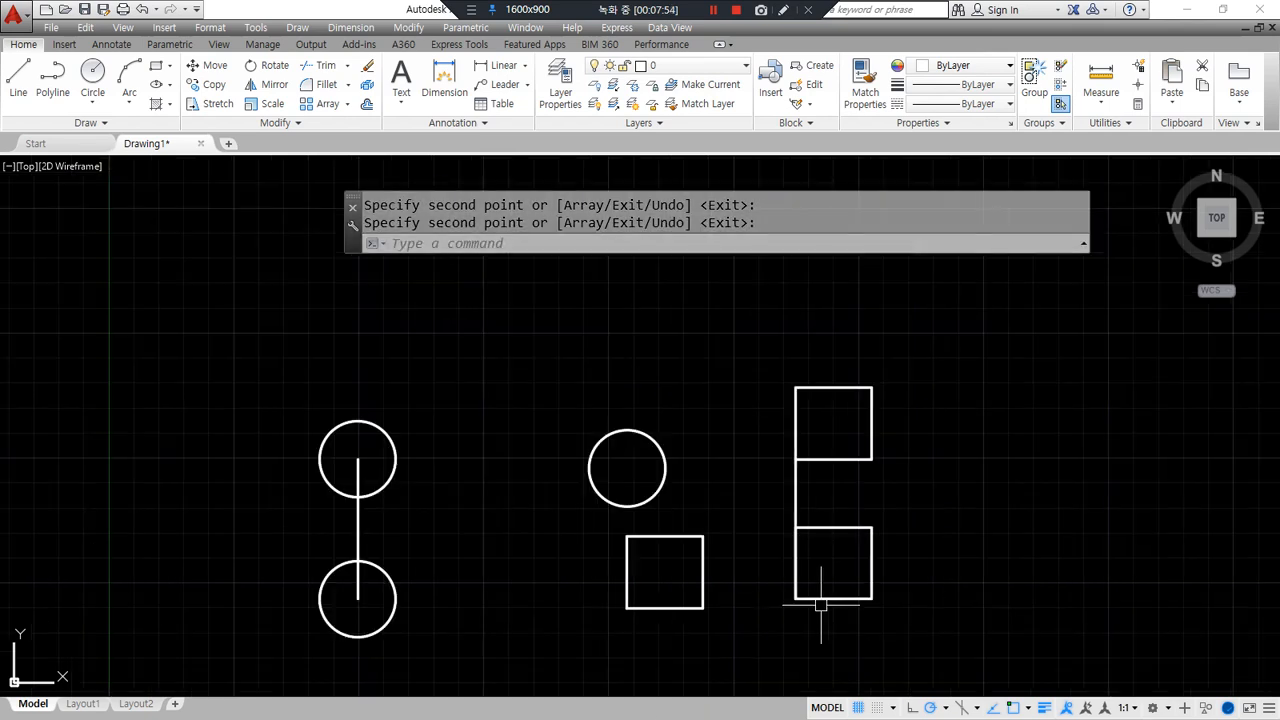
middle_drag(991, 474, 713, 478)
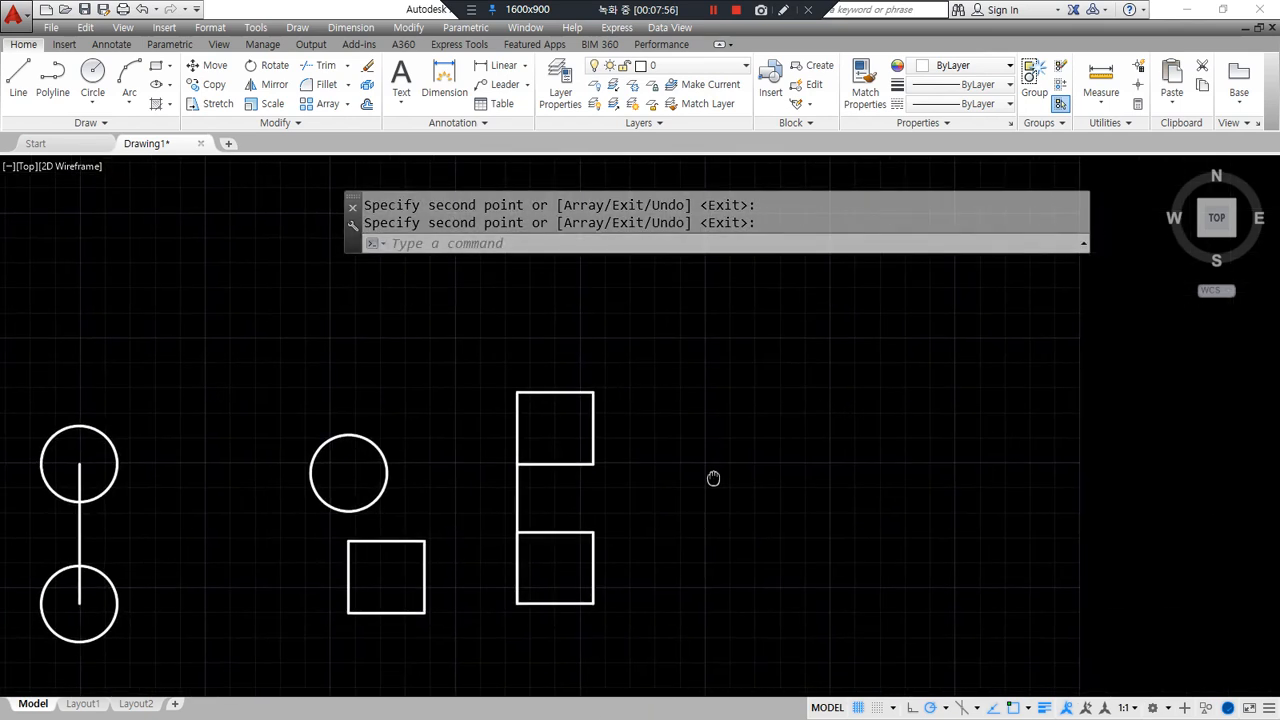
text(m)
key(Return)
click(580, 451)
- Erase all six objects with a selection window and zoom to the drawing extents
key(Return)
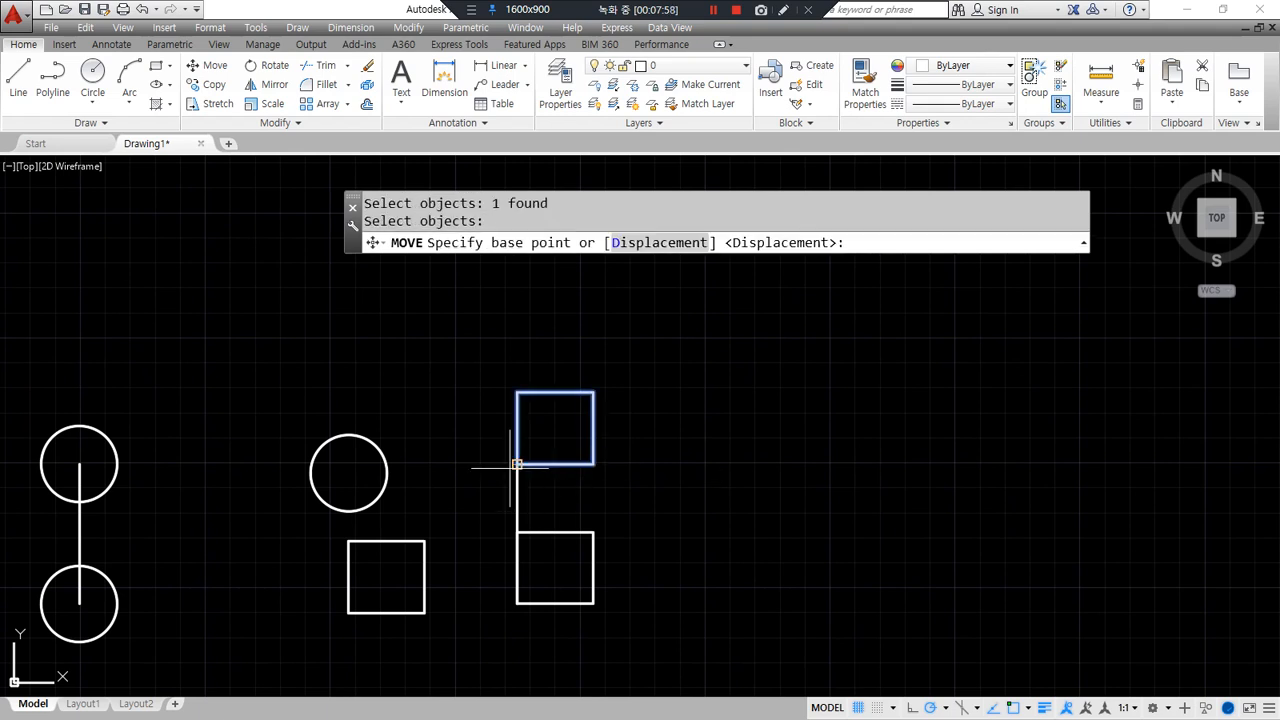
key(Escape)
click(725, 620)
click(71, 343)
key(Delete)
text(z)
key(Return)
text(e)
key(Return)
text(c)
key(Escape)
key(Escape)
text(c)
key(Return)
key(Escape)
text(rec)
key(Return)
click(390, 509)
text(@10,10)
key(Return)
scroll(394, 486, up, 6)
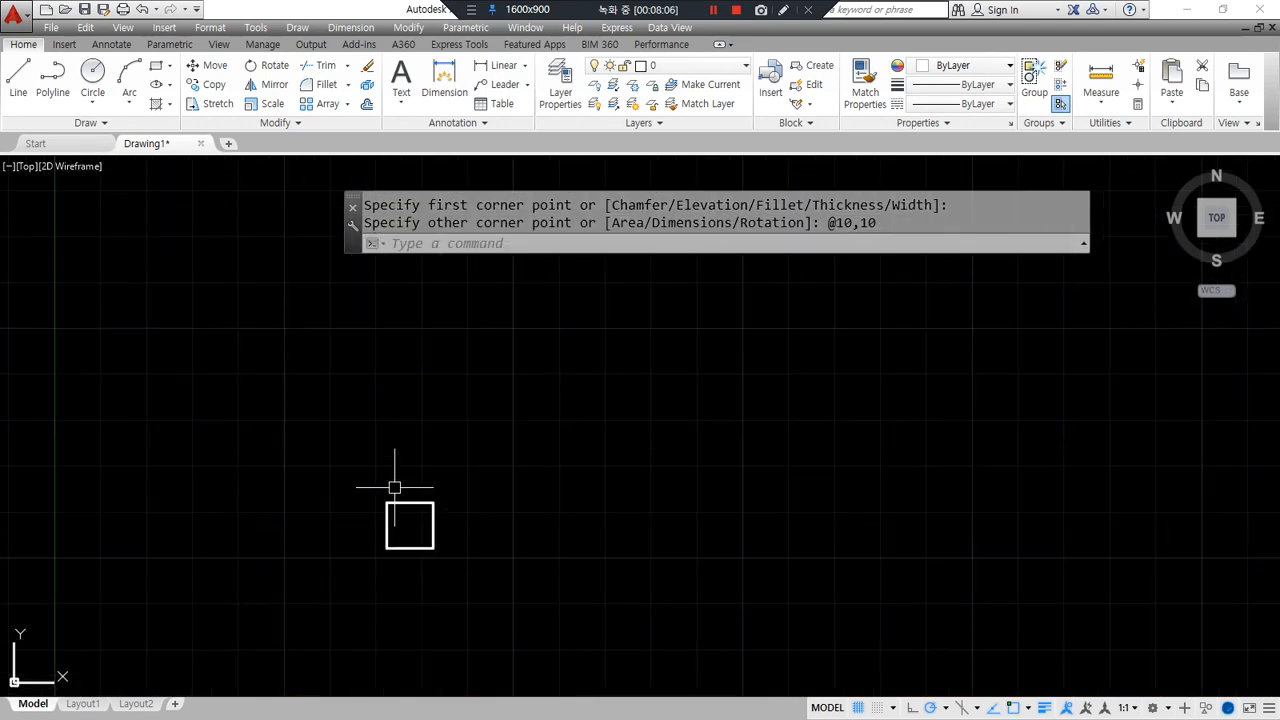
middle_drag(364, 603, 343, 537)
mouse_move(416, 614)
mouse_down()
mouse_move(500, 486)
mouse_move(390, 640)
mouse_up()
text(cp)
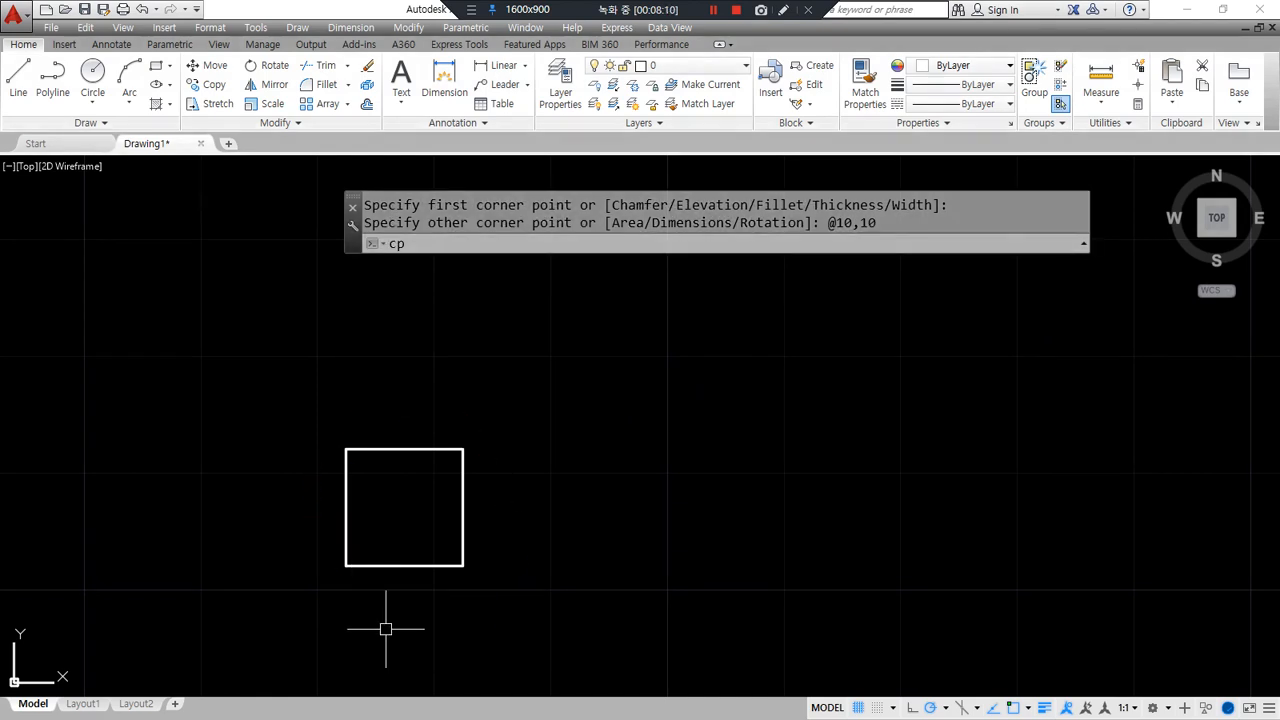
key(Escape)
text(m)
key(Return)
click(374, 565)
key(Return)
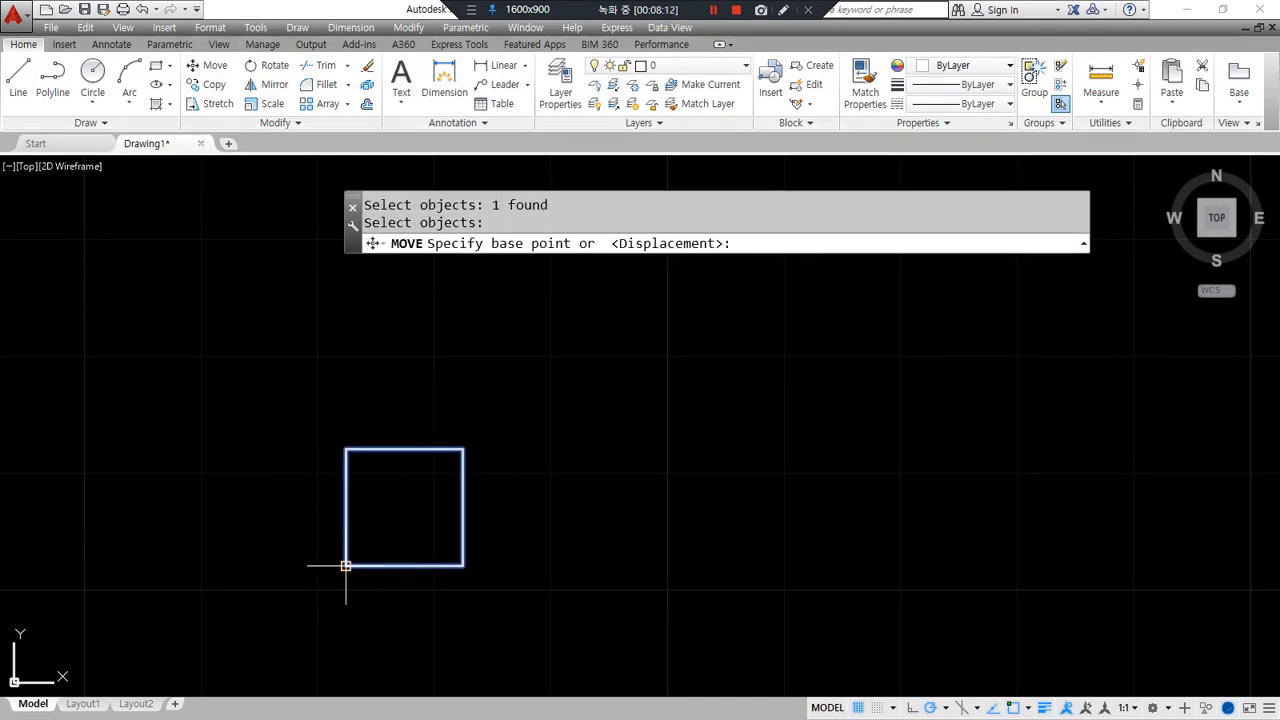
click(348, 562)
text(@100<)
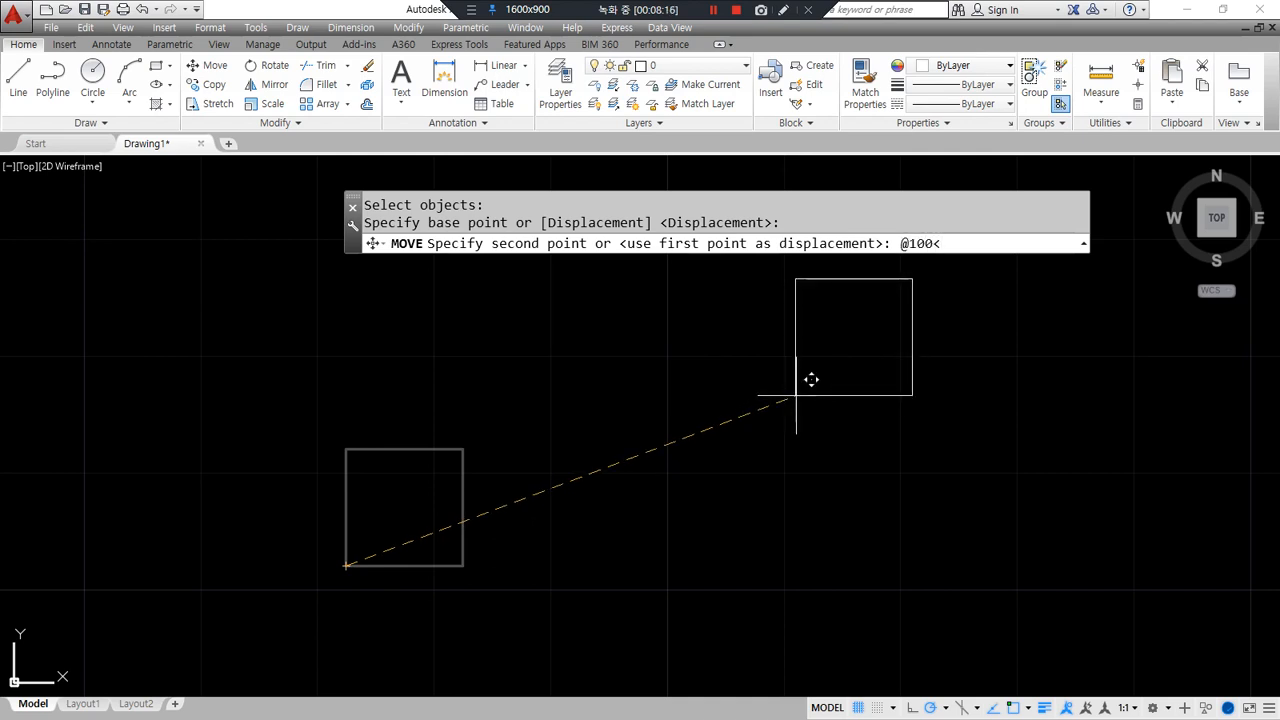
text(0)
key(Return)
scroll(729, 434, down, 4)
middle_drag(729, 434, 524, 451)
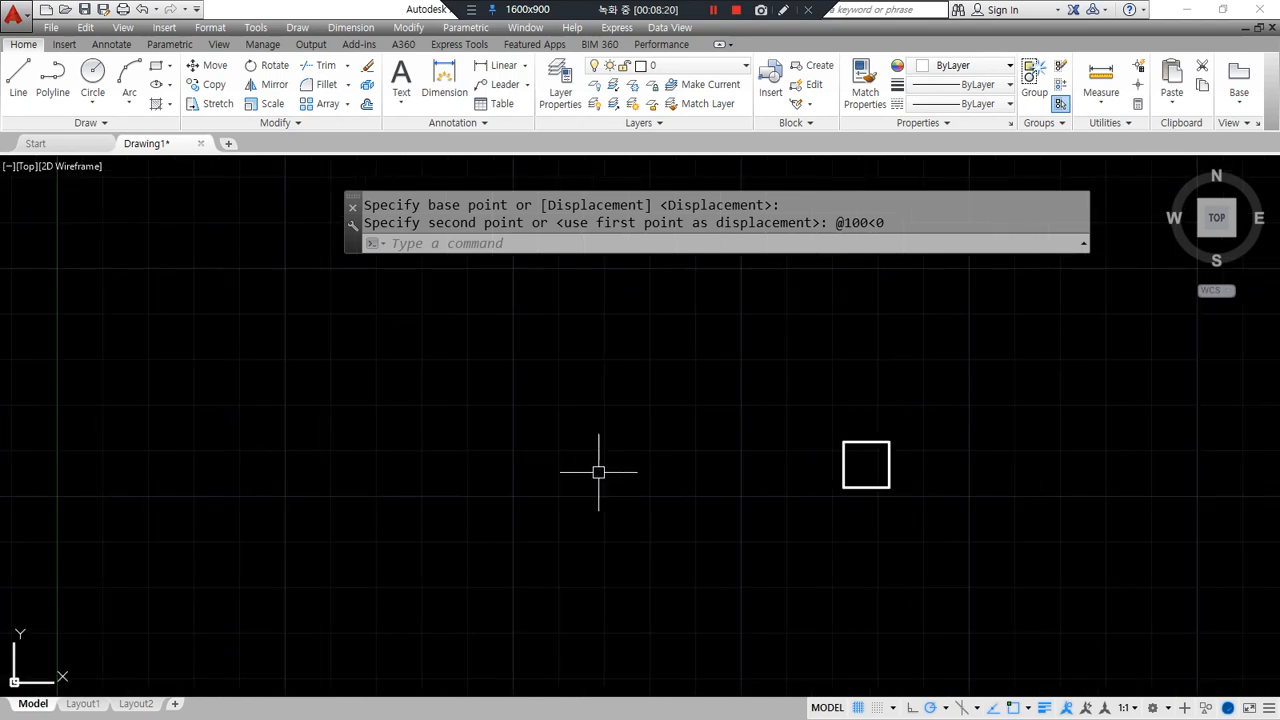
text(m)
key(Return)
click(847, 489)
key(Return)
click(843, 488)
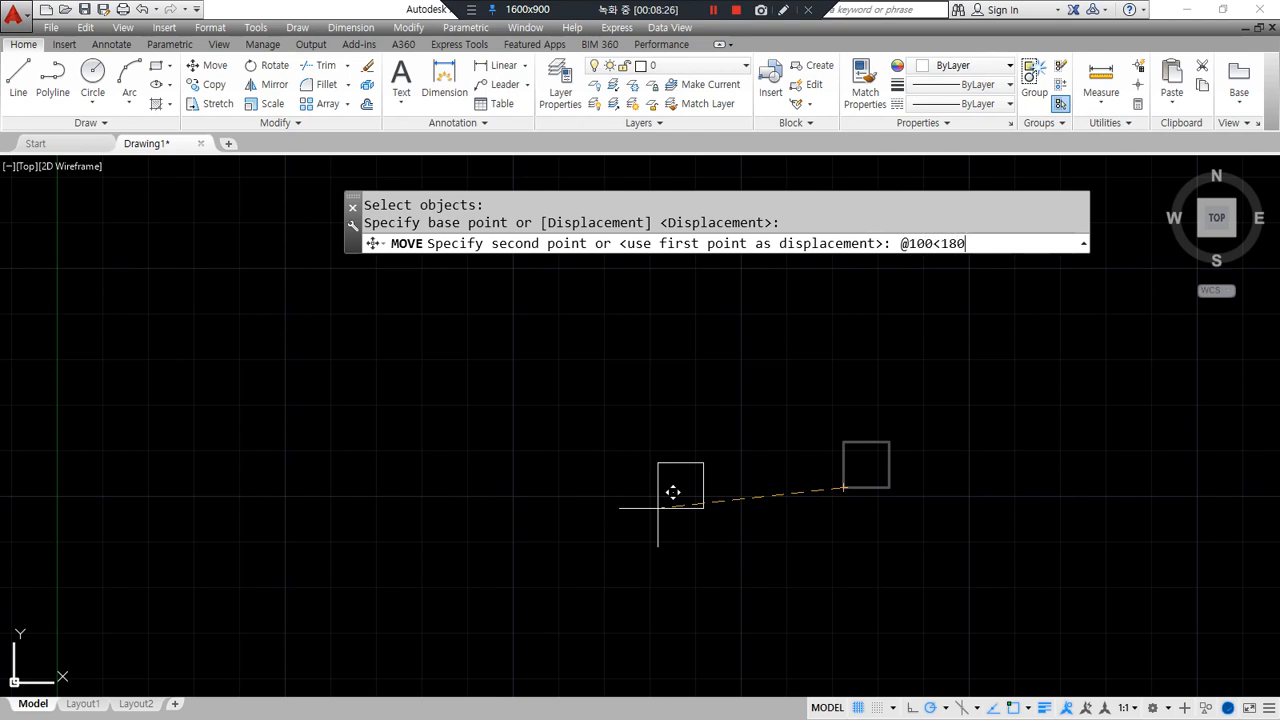
text(@100<180)
key(Return)
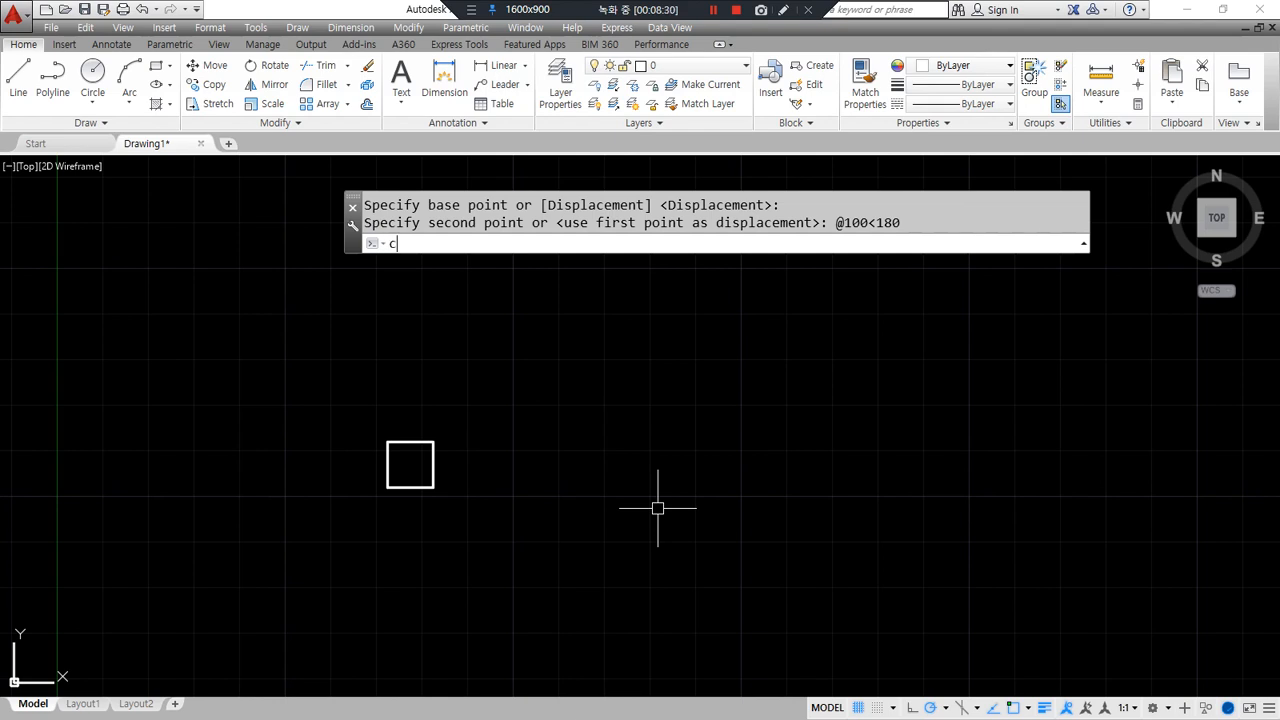
- Copy the square to positions 100, 200 and 300 units to the right
text(cp)
key(Return)
click(483, 520)
click(326, 383)
key(Return)
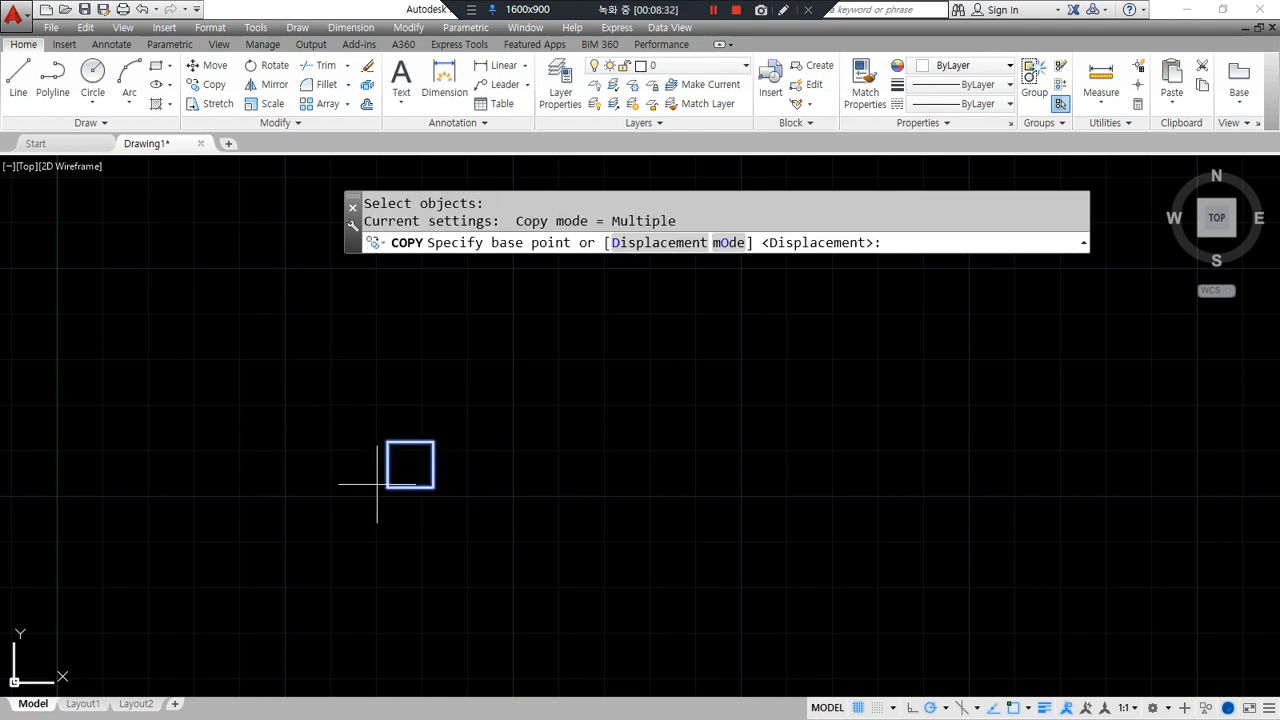
click(387, 488)
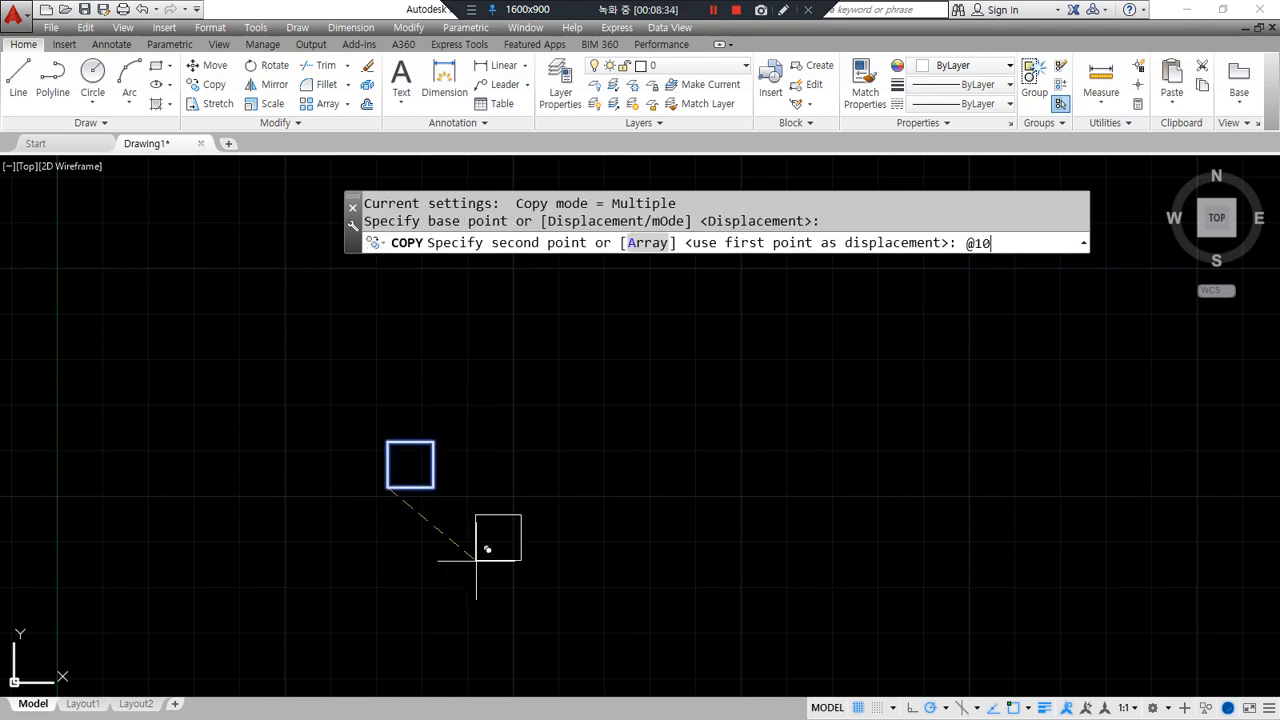
key(Return)
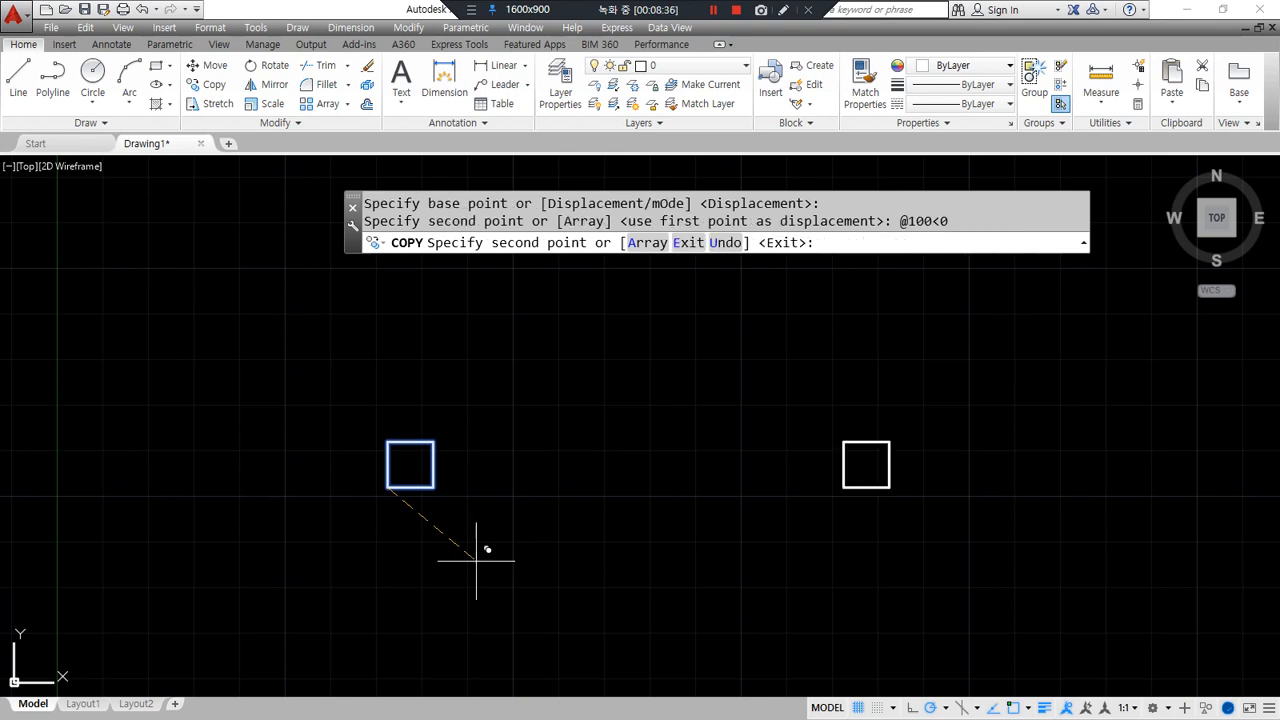
text(@200<0)
key(Return)
scroll(500, 457, down, 2)
middle_drag(500, 457, 329, 500)
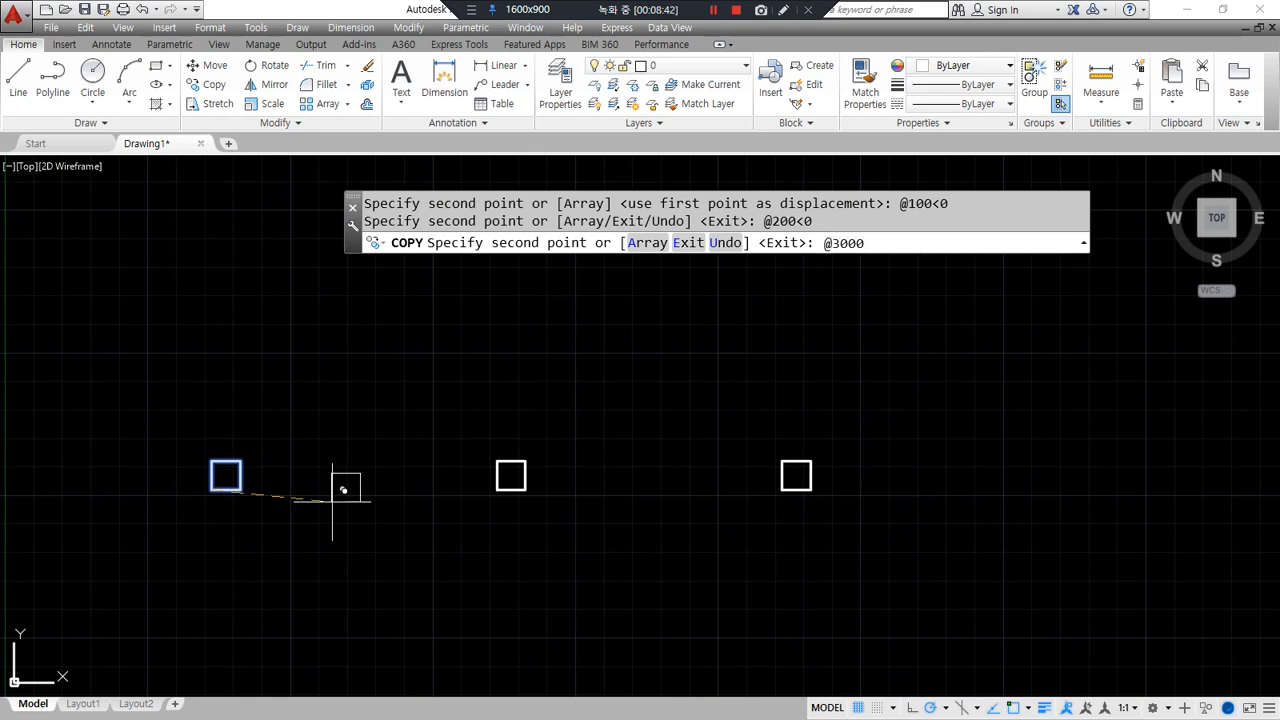
text(@300<0)
key(Return)
key(Return)
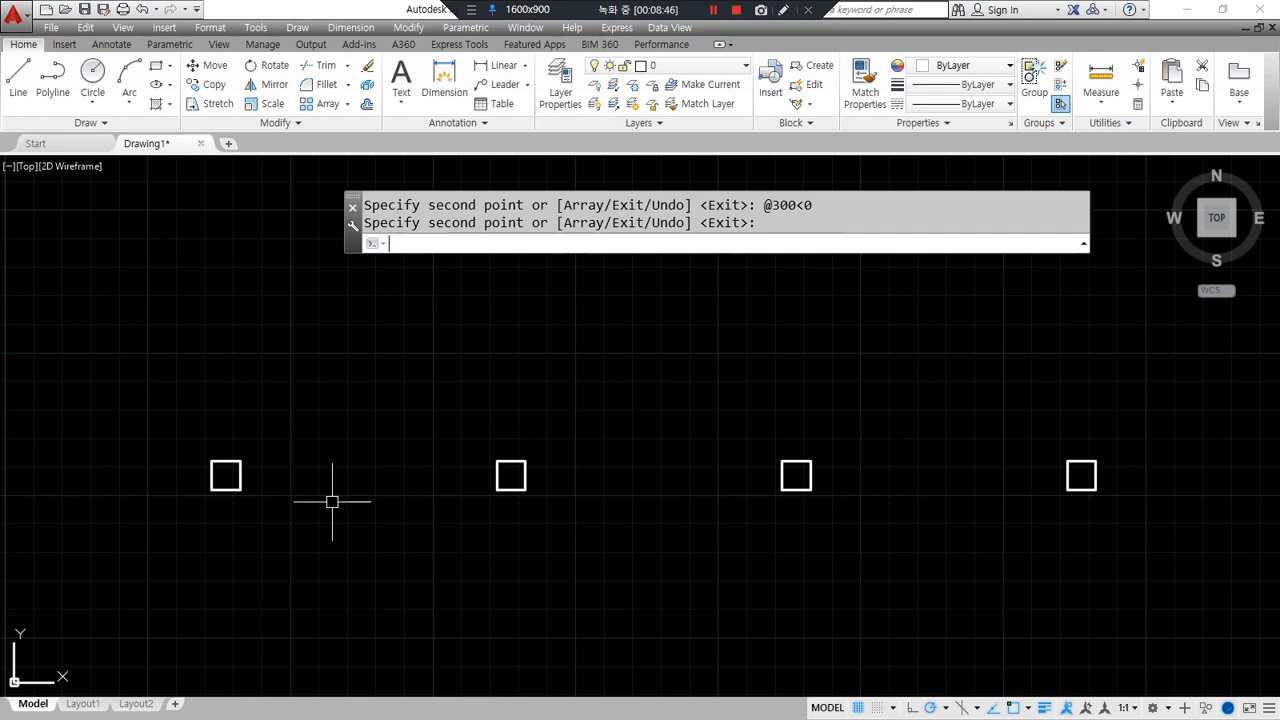
- Erase the three copied squares with a crossing window, keeping only the original
mouse_move(260, 567)
mouse_down()
mouse_move(430, 356)
mouse_move(1100, 445)
mouse_move(636, 618)
mouse_move(250, 579)
mouse_up()
key(Escape)
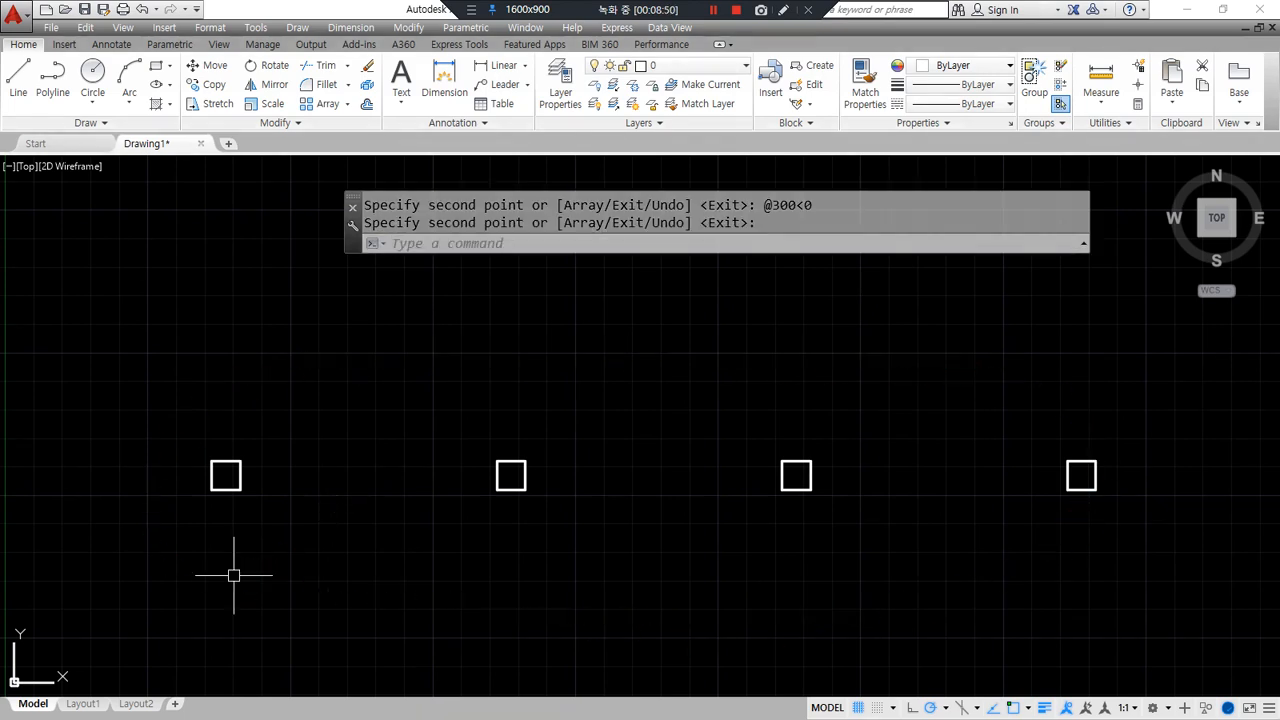
click(1123, 497)
click(440, 410)
text(e)
key(Return)
text(c)
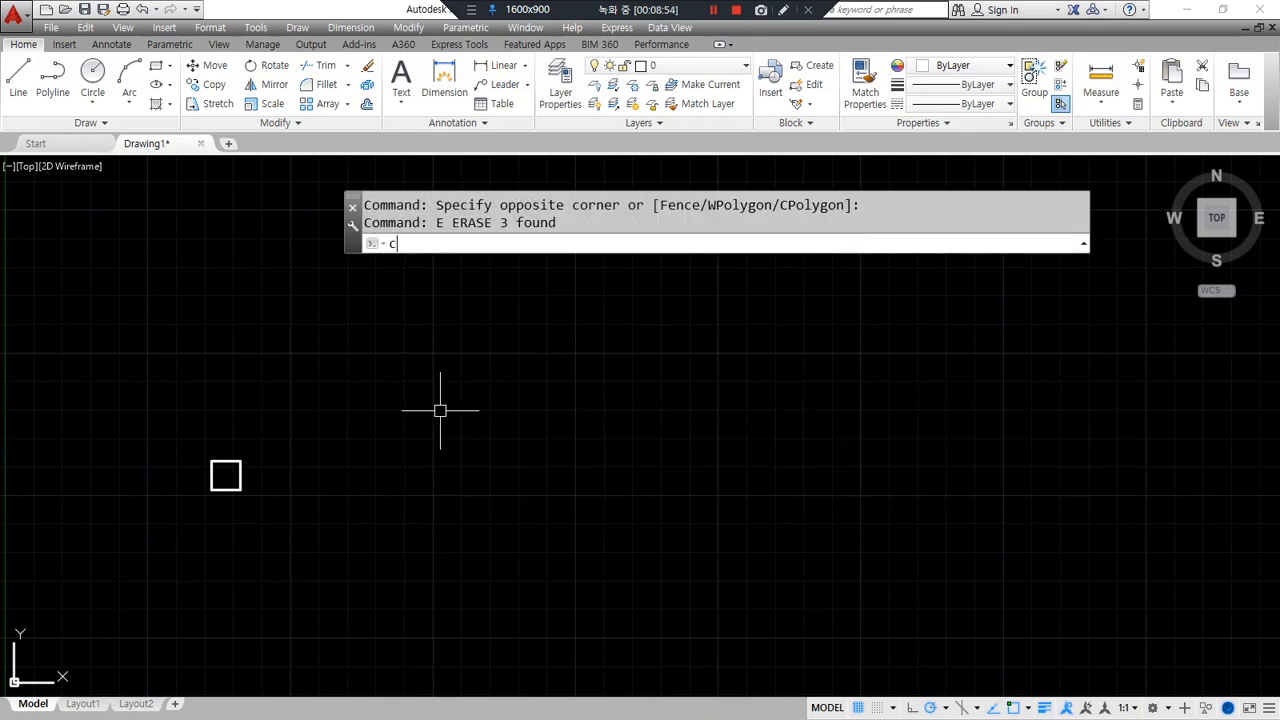
text(p)
key(Return)
click(283, 541)
- Copy the square from its lower-left corner using the Array option with 4 items
click(166, 446)
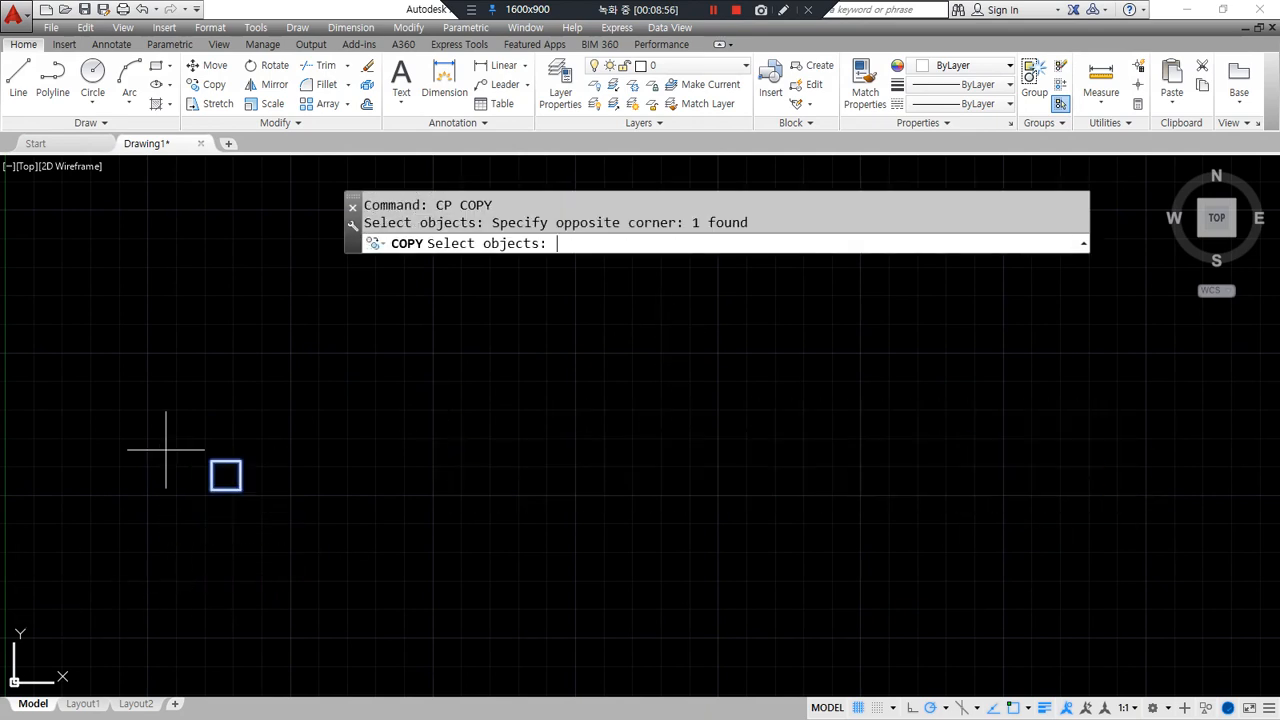
key(Return)
click(211, 491)
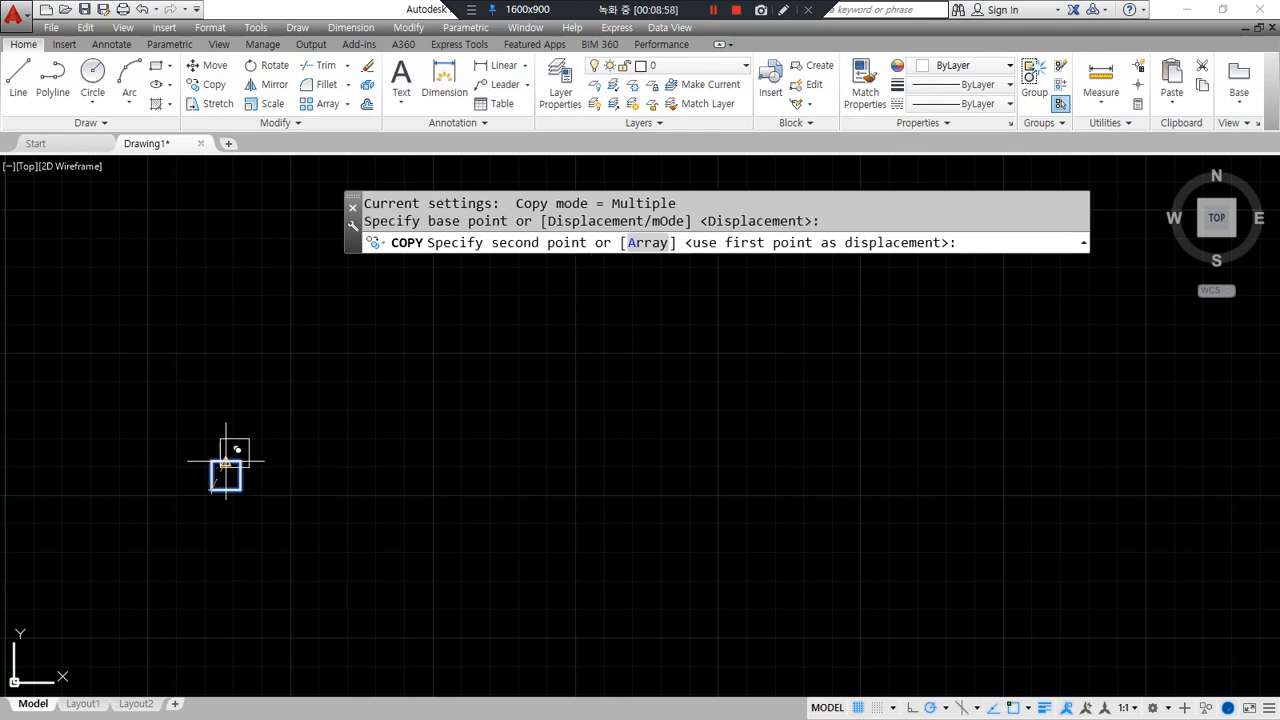
mouse_move(662, 245)
mouse_down()
mouse_move(605, 262)
mouse_move(688, 248)
mouse_up()
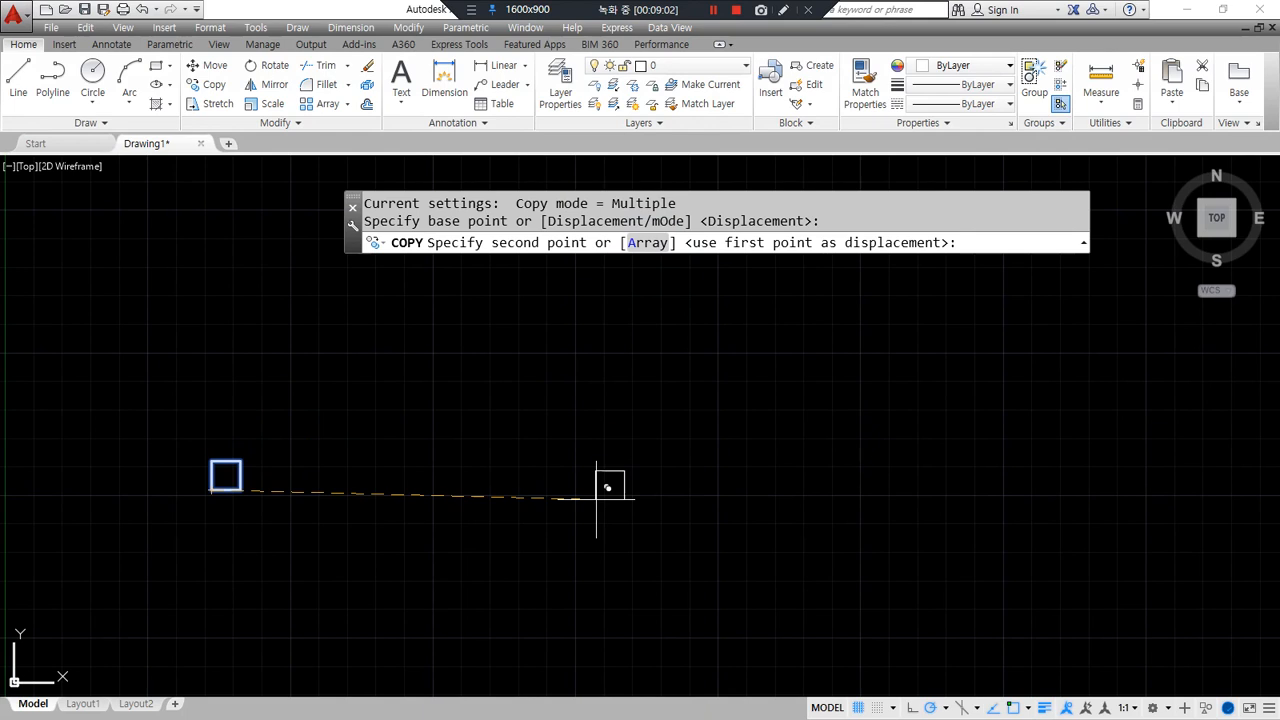
text(a)
key(Return)
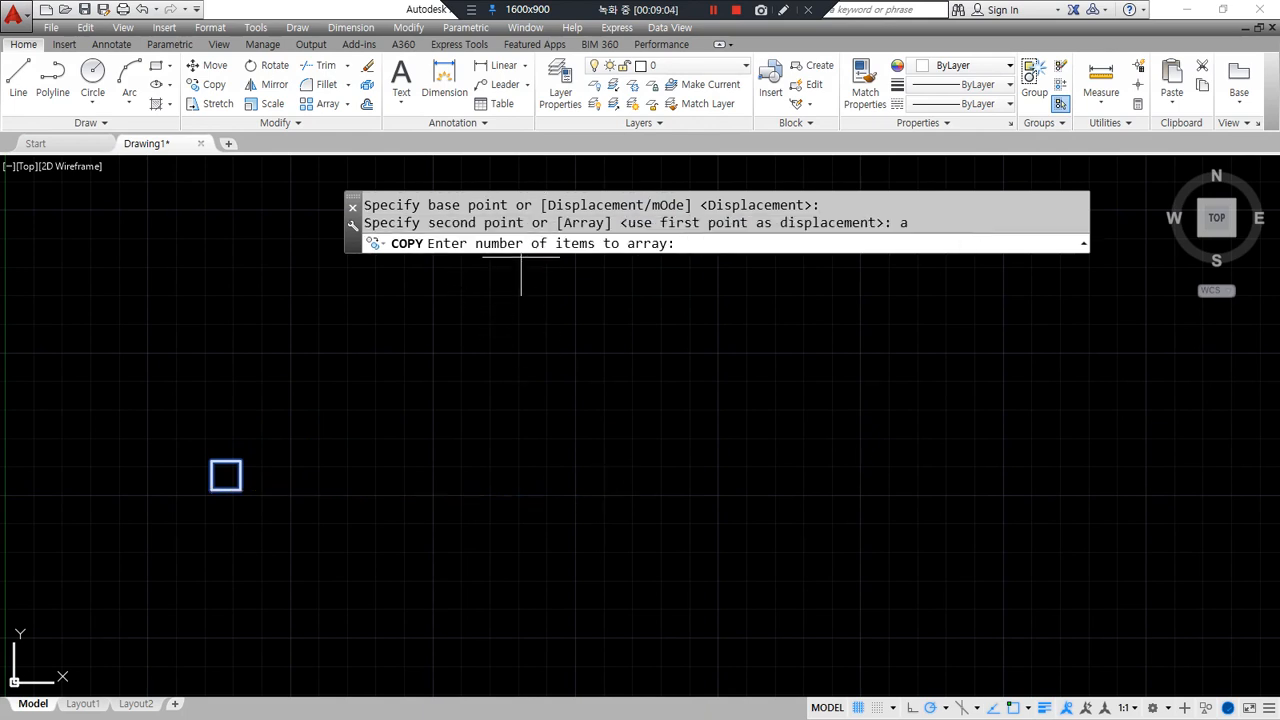
drag(430, 255, 672, 256)
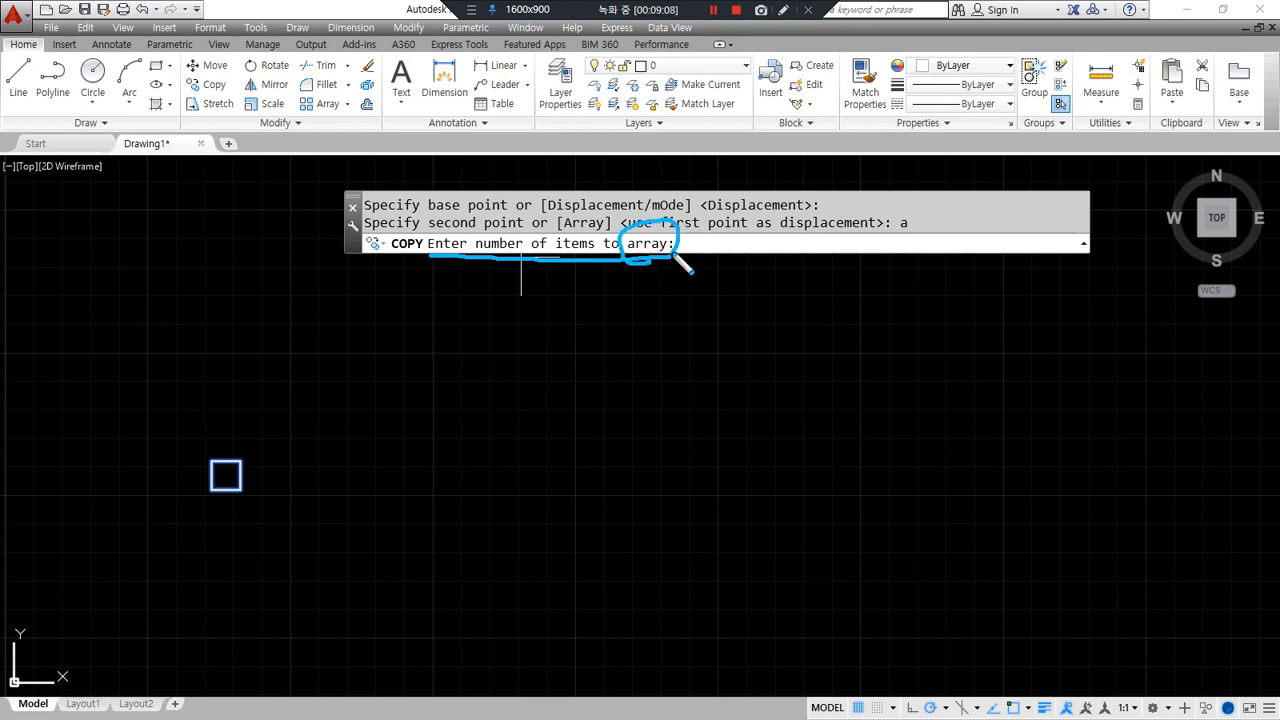
drag(598, 220, 603, 228)
drag(476, 246, 528, 266)
click(719, 243)
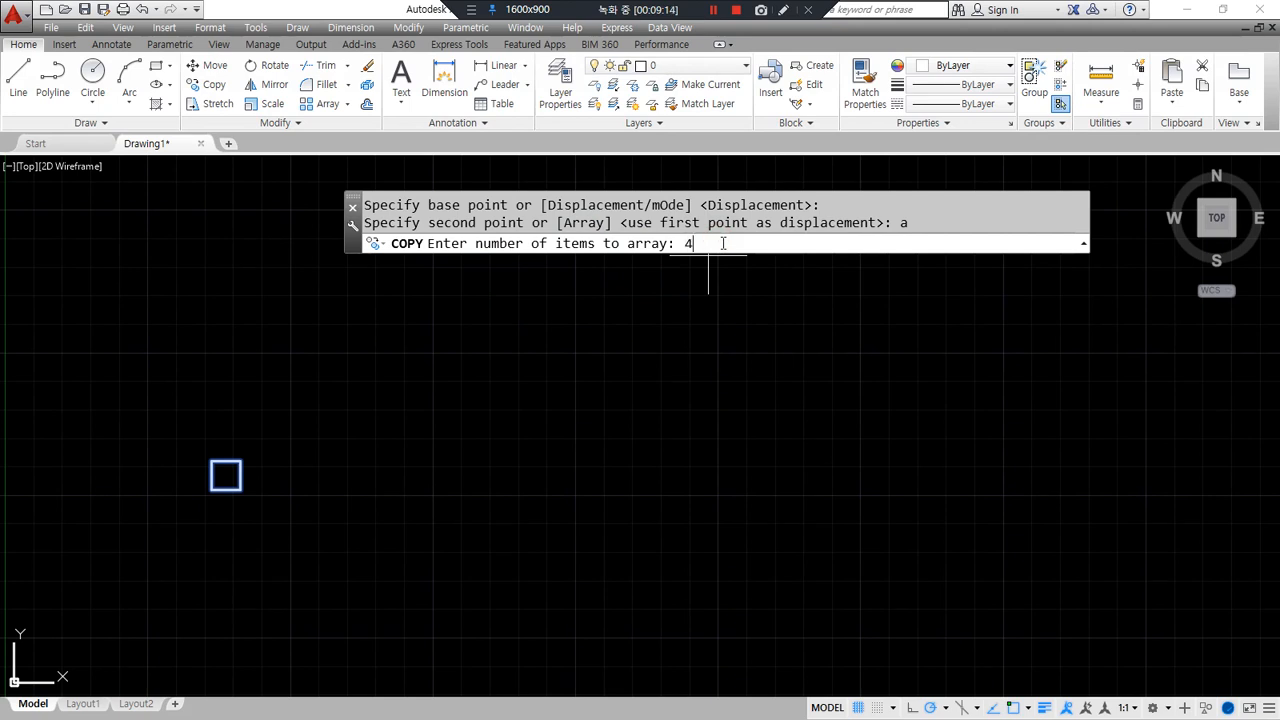
text(4)
key(Return)
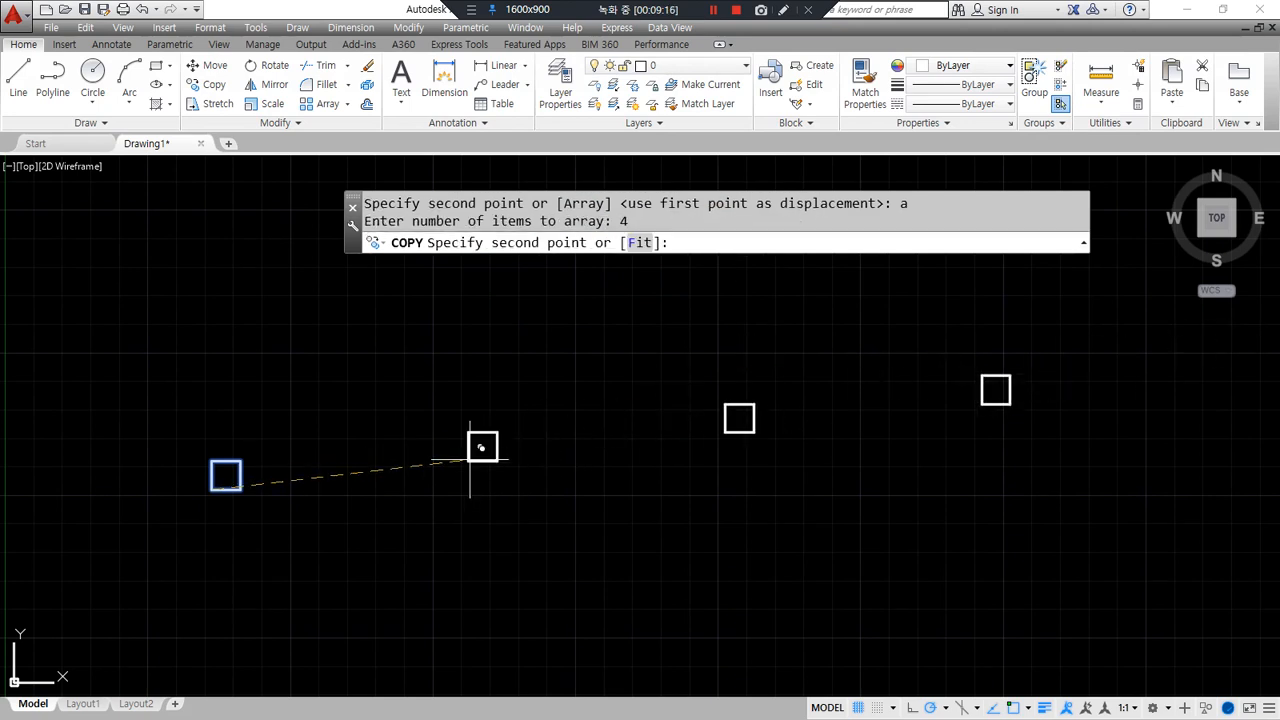
drag(560, 240, 575, 236)
drag(409, 417, 426, 432)
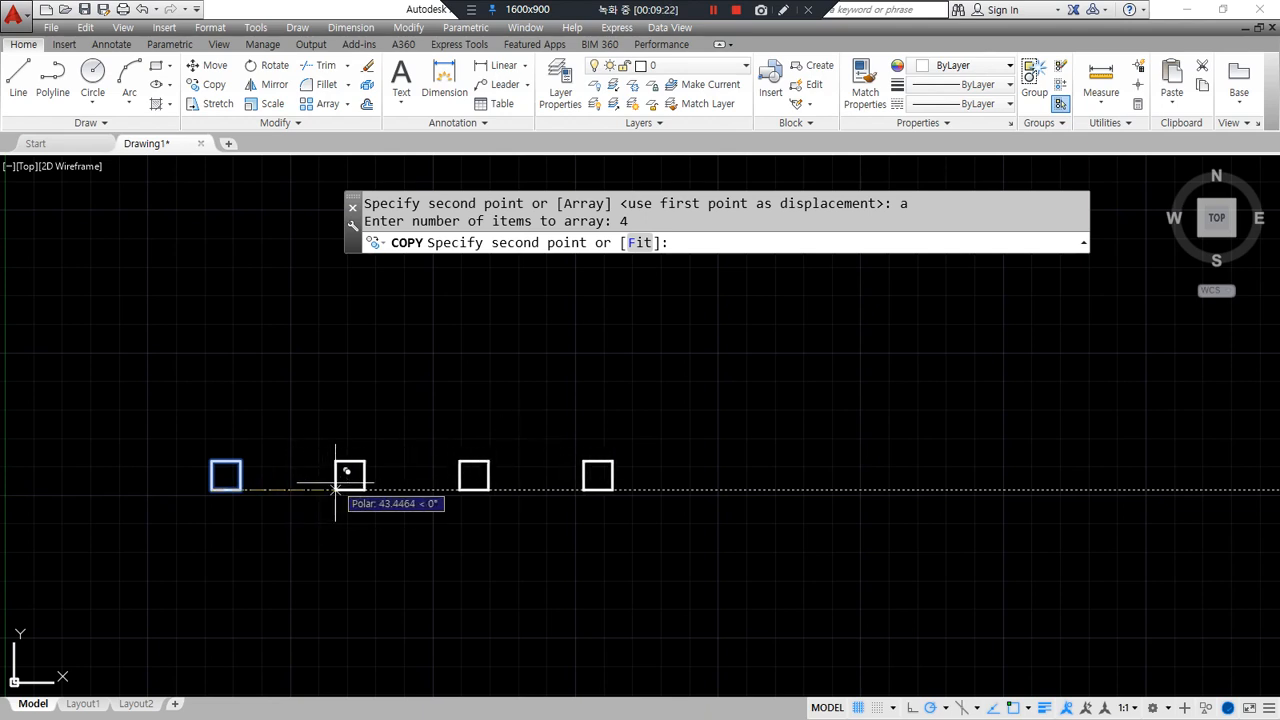
mouse_move(650, 238)
mouse_down()
mouse_move(605, 212)
mouse_move(645, 250)
mouse_up()
mouse_move(270, 400)
mouse_down()
mouse_move(220, 458)
mouse_move(262, 445)
mouse_up()
drag(392, 402, 358, 458)
drag(356, 432, 374, 464)
mouse_move(496, 411)
mouse_down()
mouse_move(481, 460)
mouse_move(502, 452)
mouse_up()
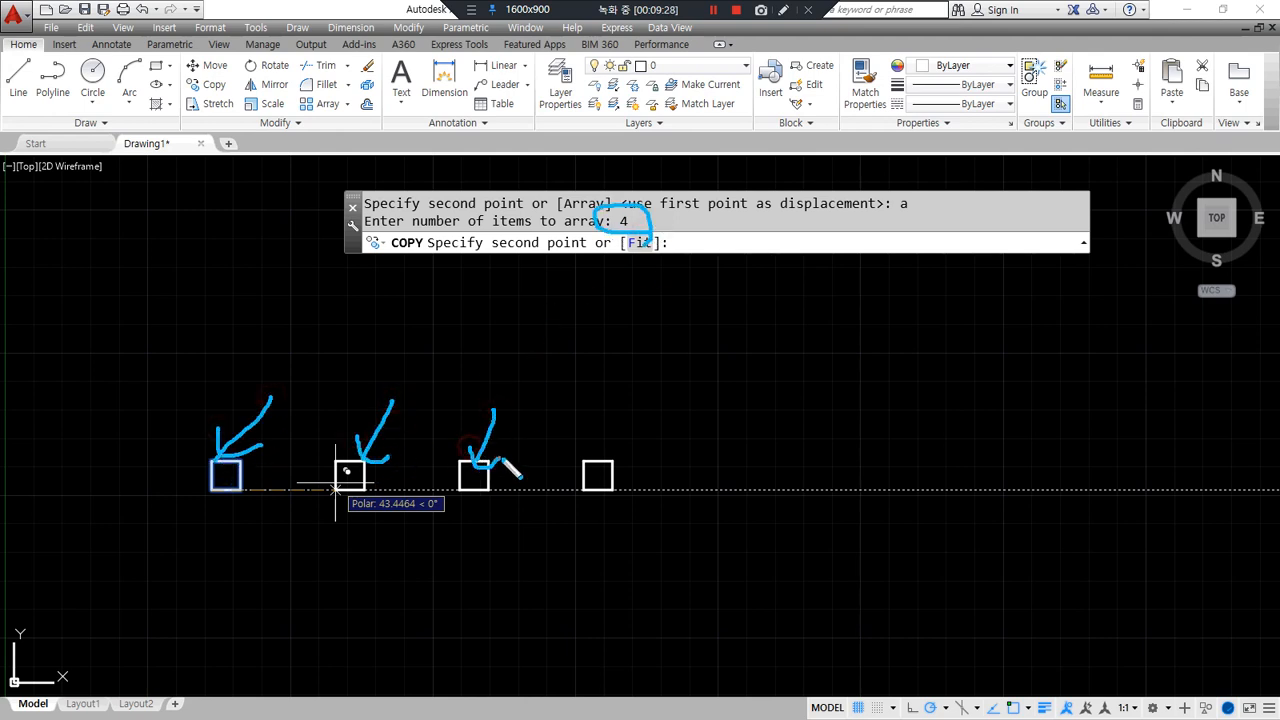
drag(609, 411, 598, 462)
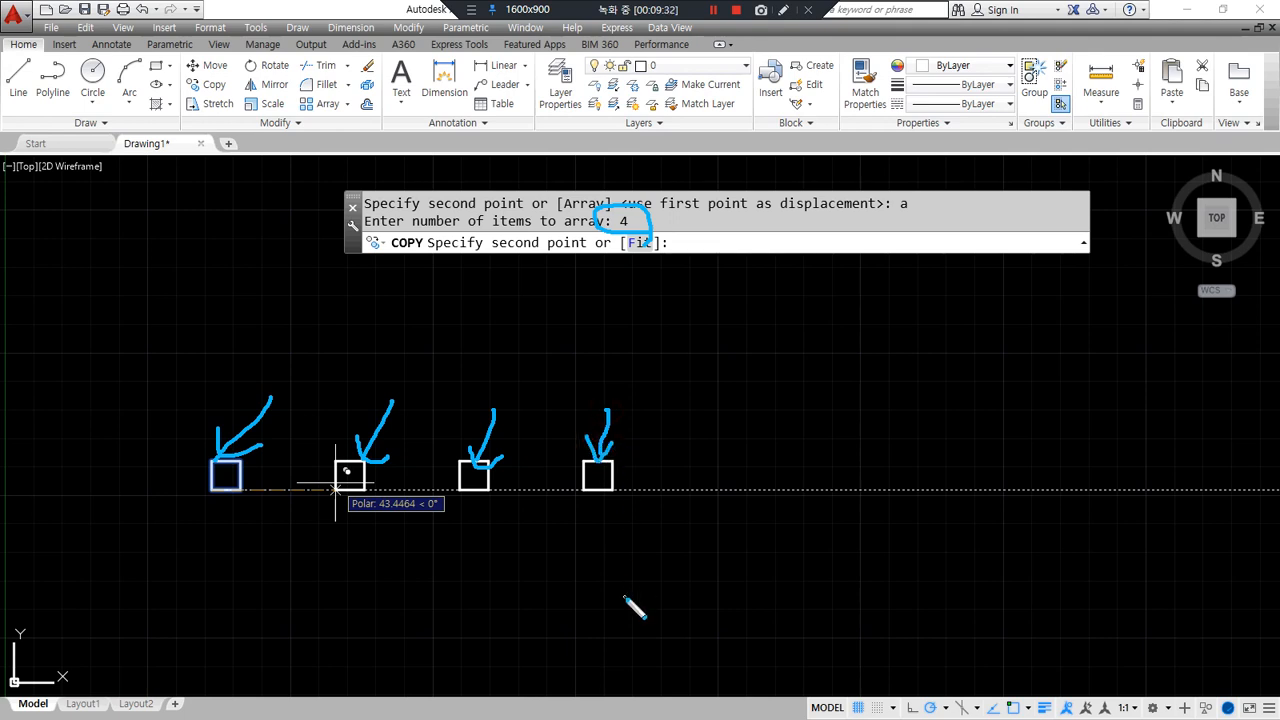
key(Escape)
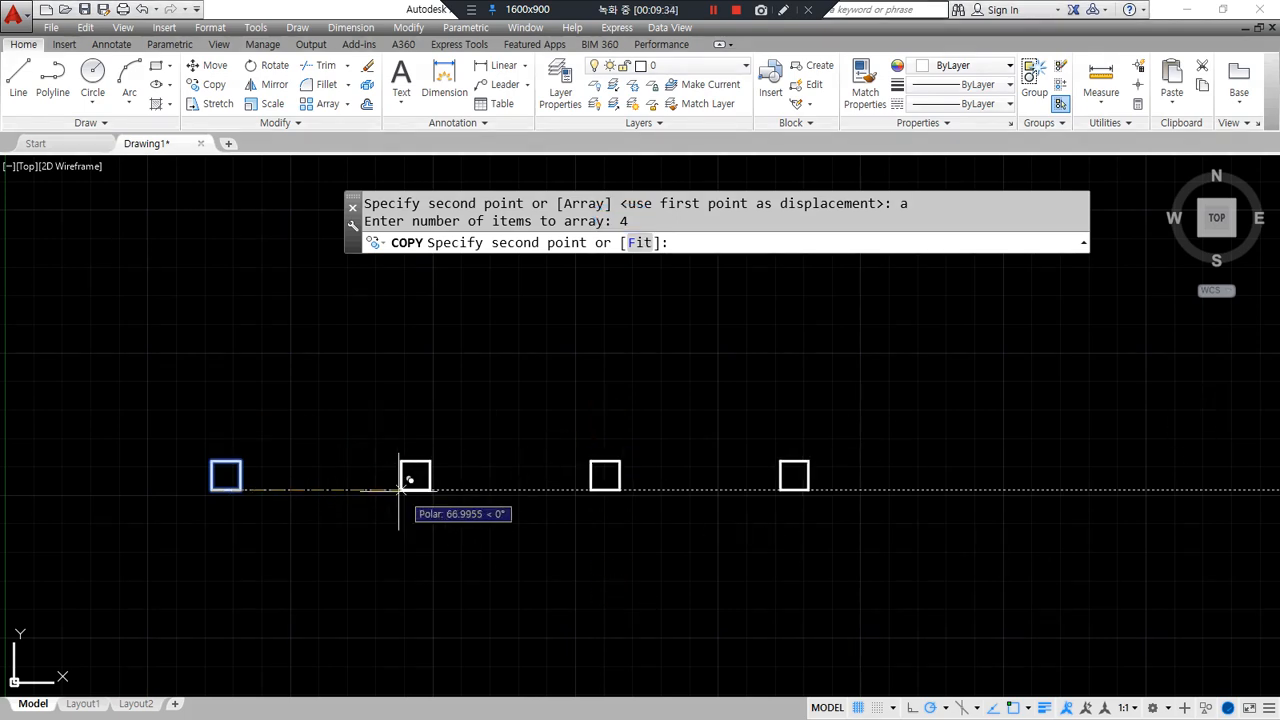
text(@50<)
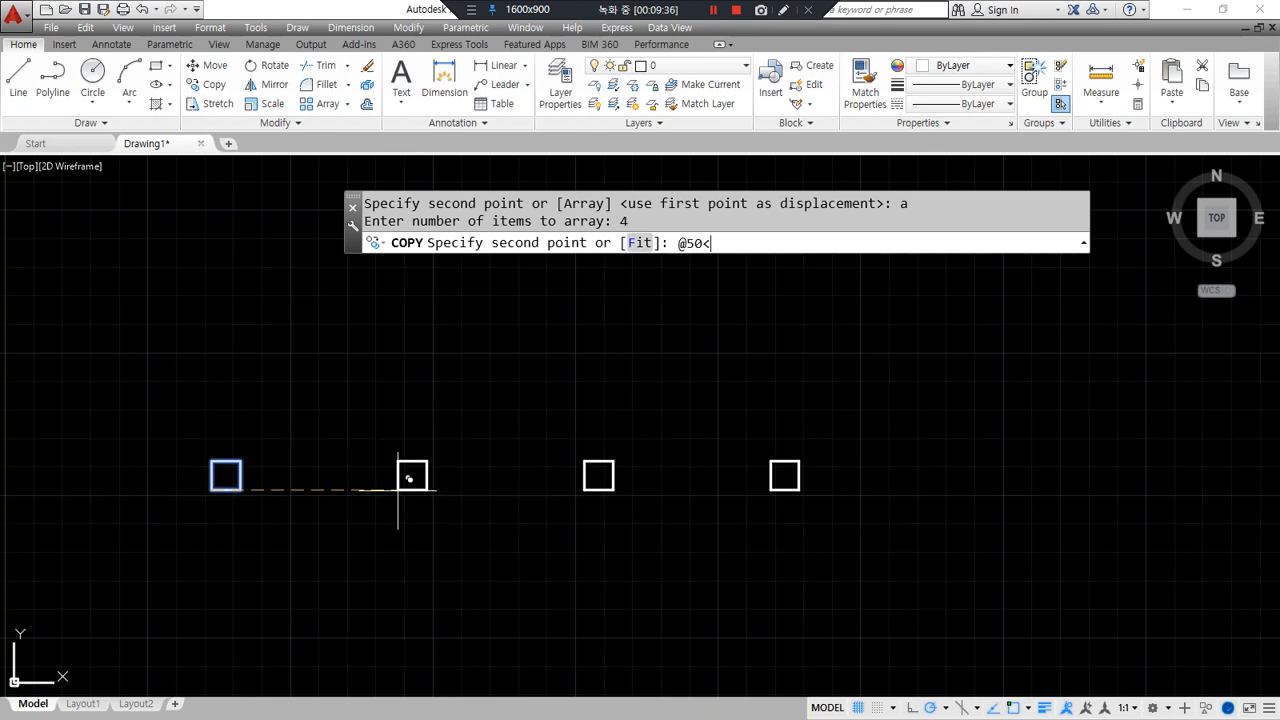
key(Return)
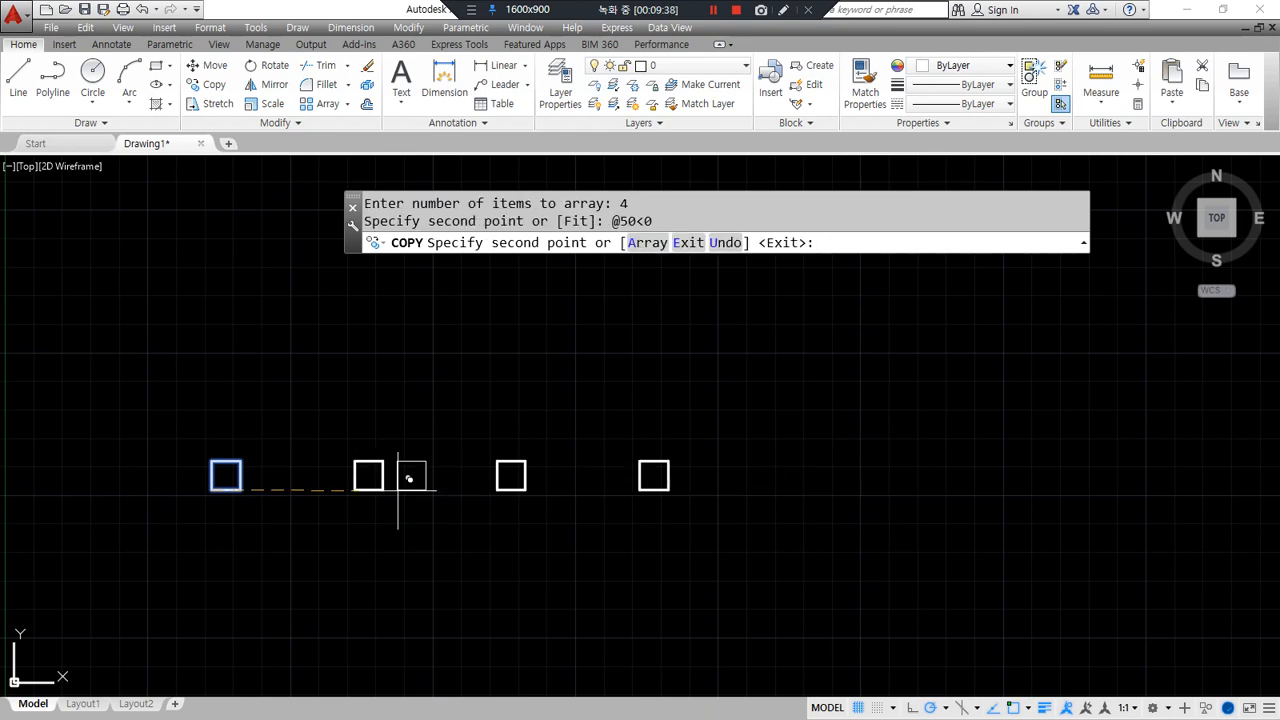
key(Escape)
mouse_move(212, 496)
mouse_down()
mouse_move(289, 548)
mouse_move(322, 492)
mouse_up()
mouse_move(331, 490)
mouse_down()
mouse_move(378, 526)
mouse_move(505, 505)
mouse_move(586, 528)
mouse_move(594, 506)
mouse_move(650, 533)
mouse_up()
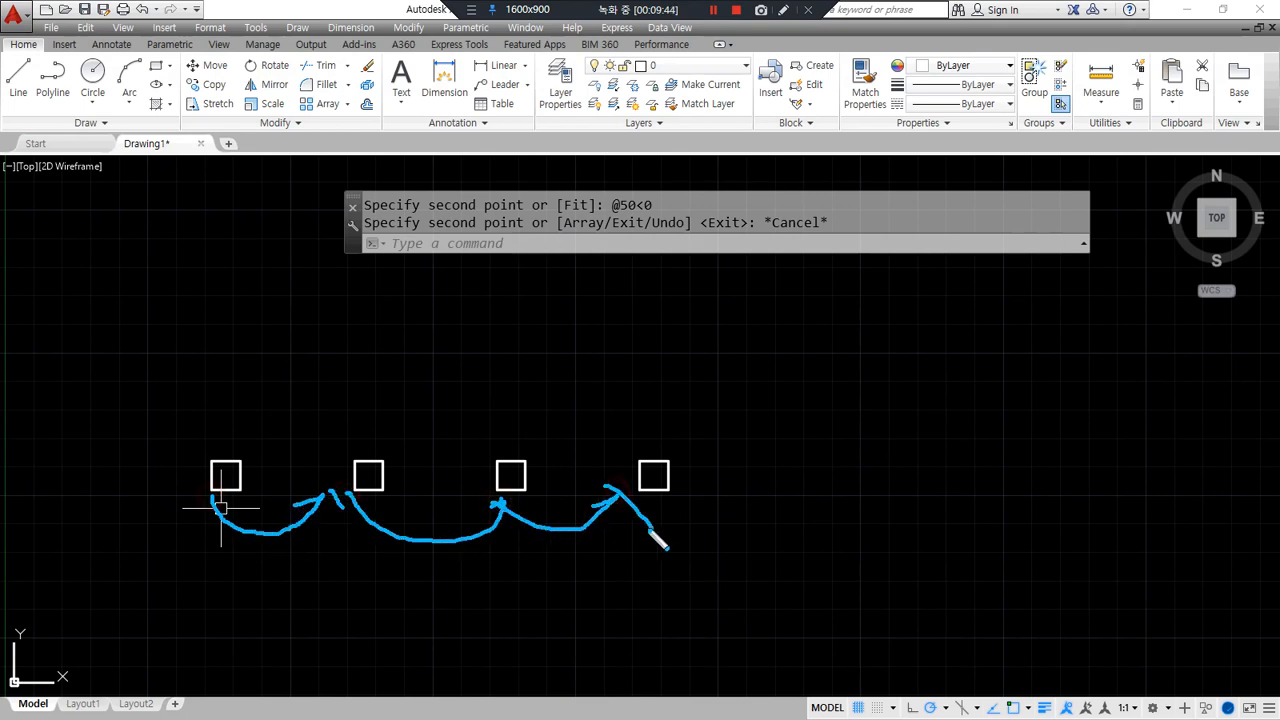
scroll(266, 514, up, 6)
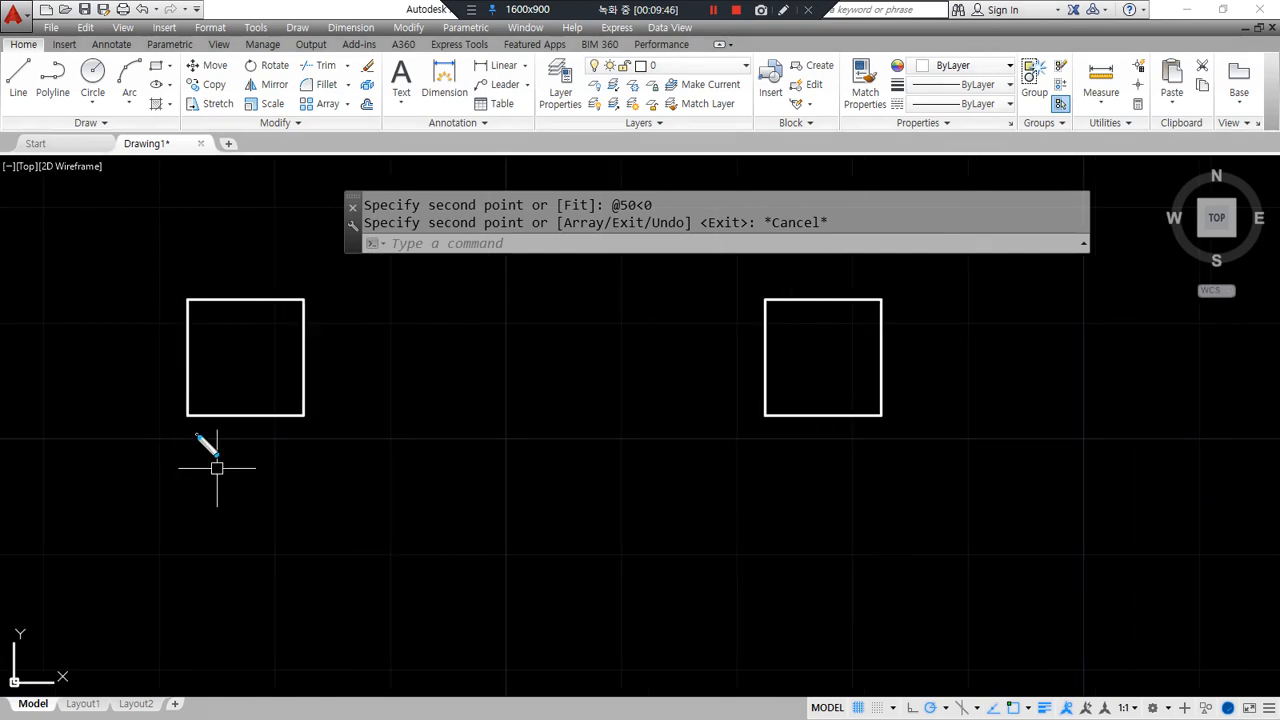
- Attempt to window-select and delete the row of four squares
mouse_move(191, 421)
mouse_down()
mouse_move(177, 410)
mouse_move(181, 428)
mouse_up()
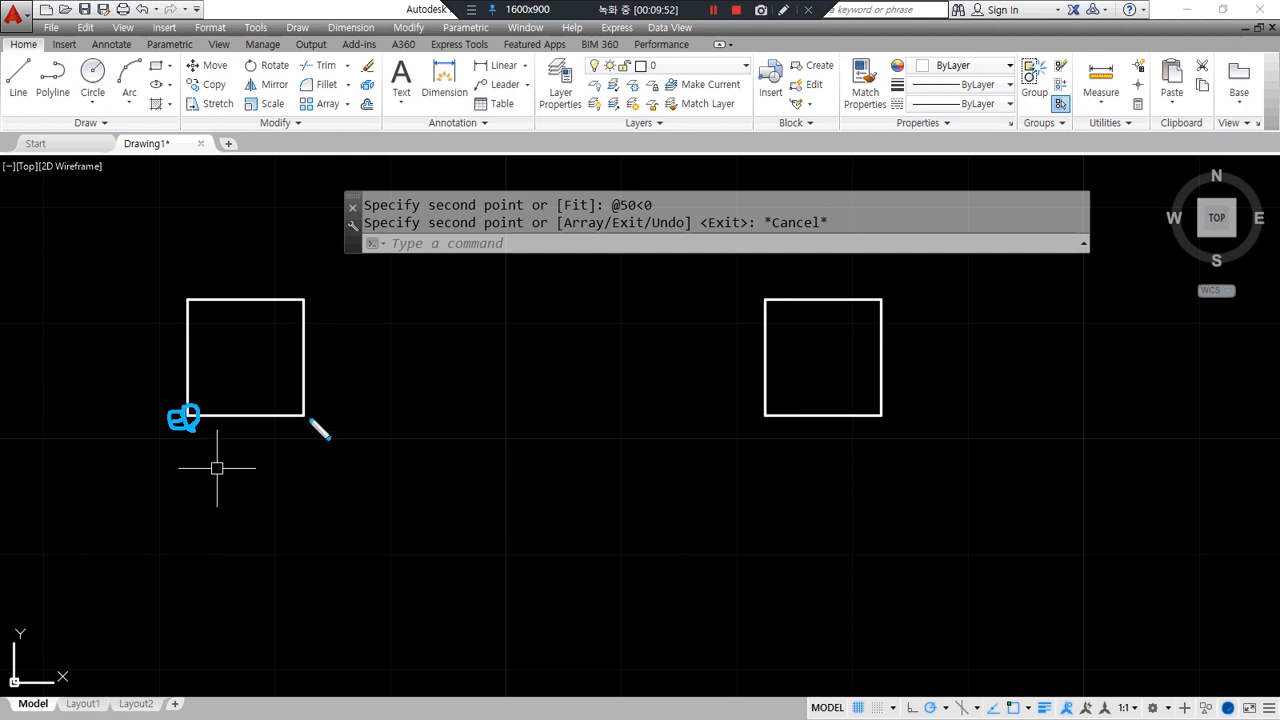
mouse_move(306, 412)
mouse_down()
mouse_move(430, 452)
mouse_move(744, 410)
mouse_move(721, 433)
mouse_up()
mouse_move(199, 436)
mouse_down()
mouse_move(189, 420)
mouse_move(340, 563)
mouse_move(714, 449)
mouse_move(711, 434)
mouse_move(754, 455)
mouse_up()
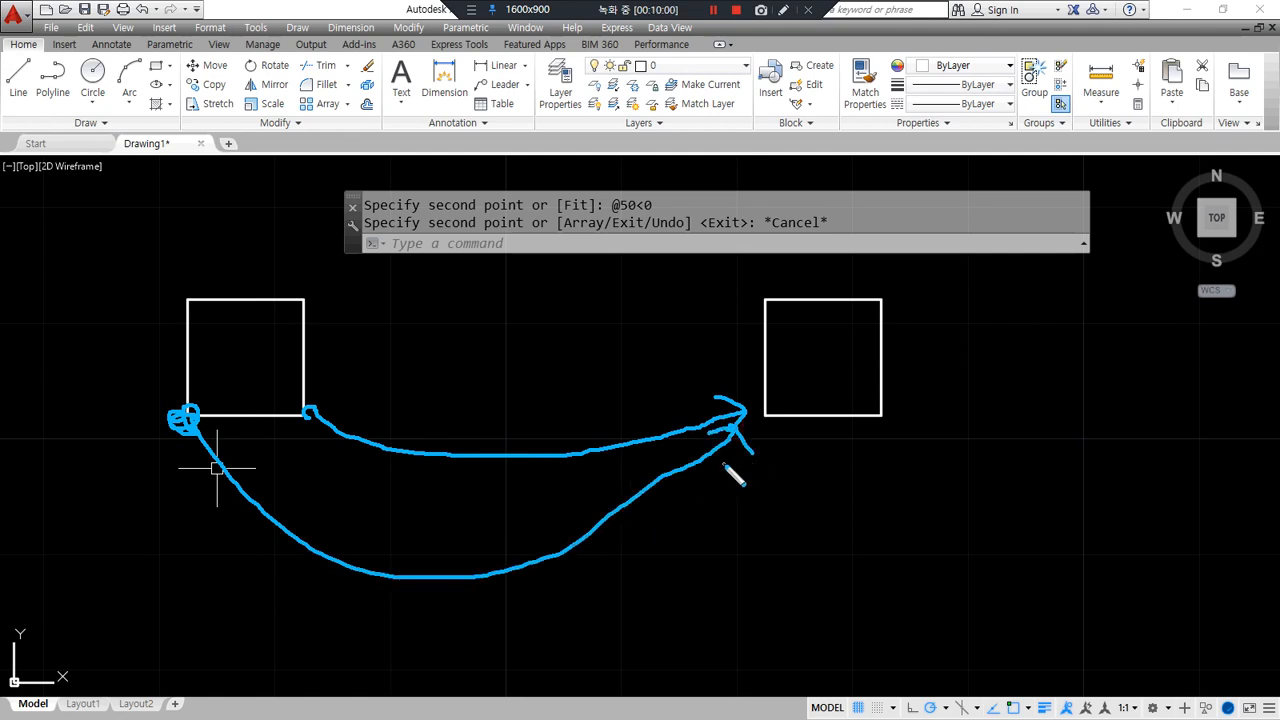
mouse_move(458, 381)
mouse_down()
mouse_move(458, 418)
mouse_move(480, 438)
mouse_up()
drag(328, 527, 379, 572)
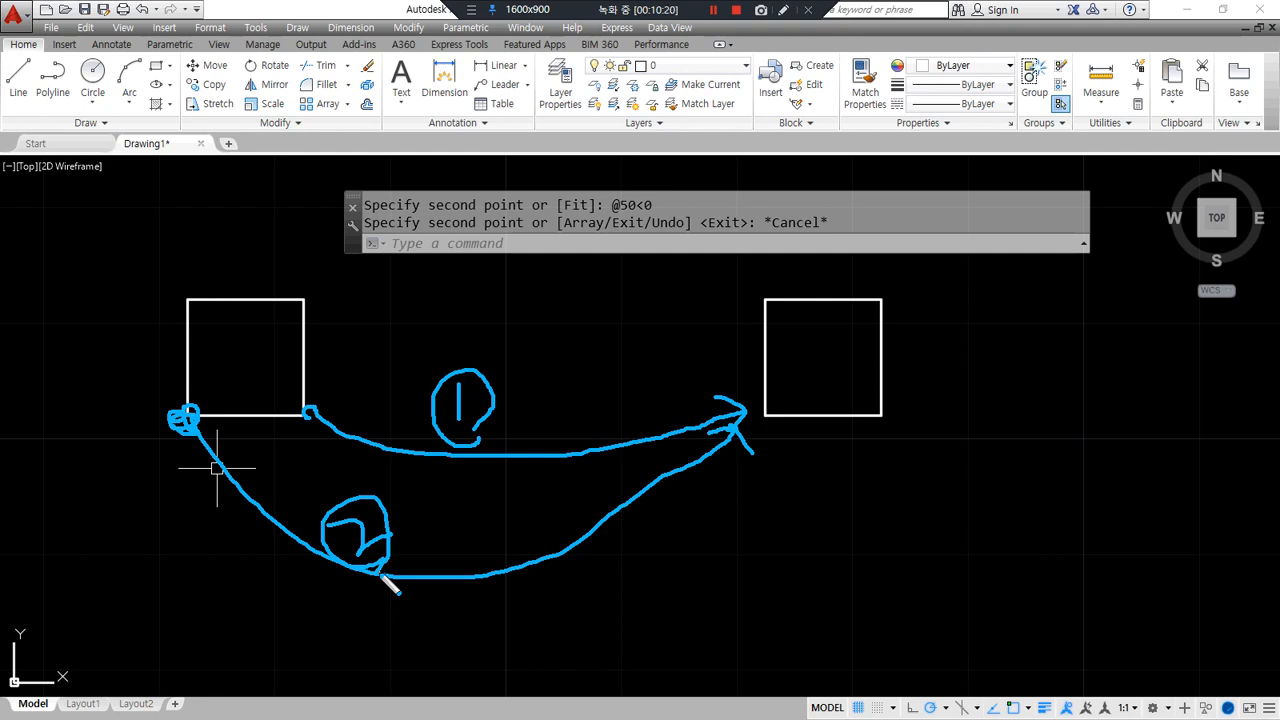
key(Delete)
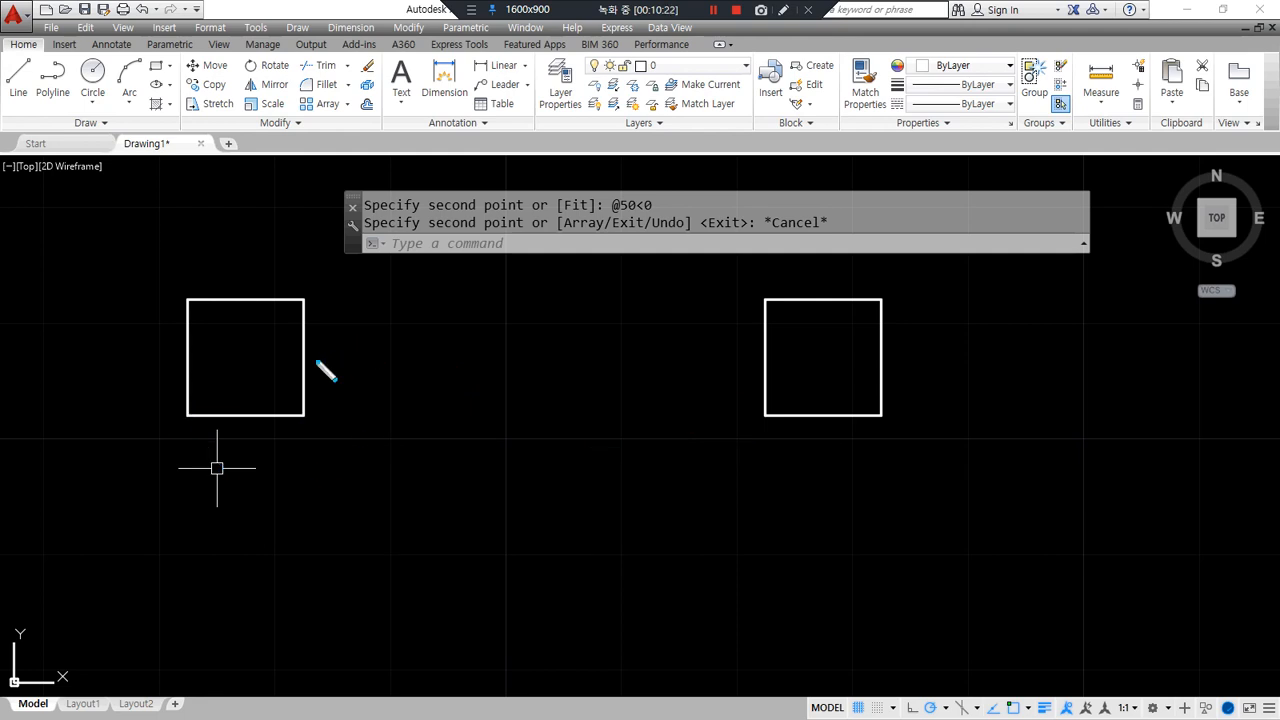
mouse_move(207, 420)
mouse_down()
mouse_move(172, 420)
mouse_move(198, 417)
mouse_move(312, 584)
mouse_move(657, 537)
mouse_move(762, 428)
mouse_move(773, 465)
mouse_up()
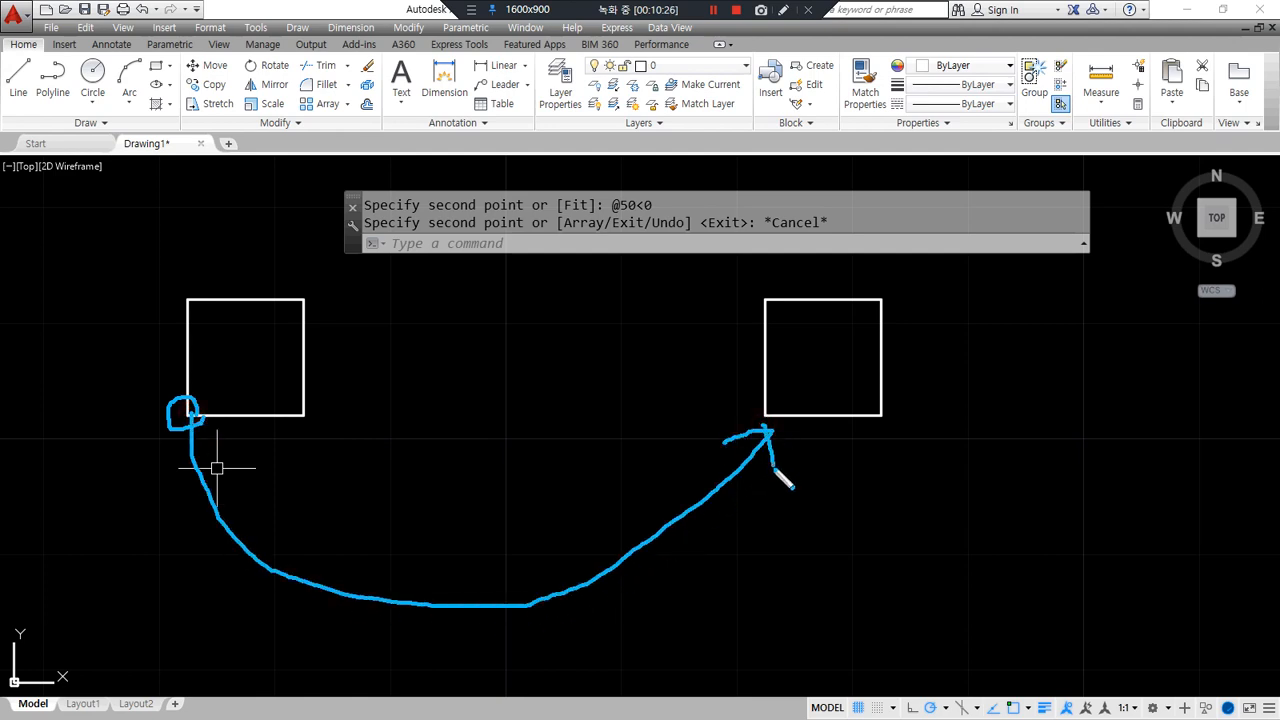
key(Escape)
scroll(669, 453, down, 3)
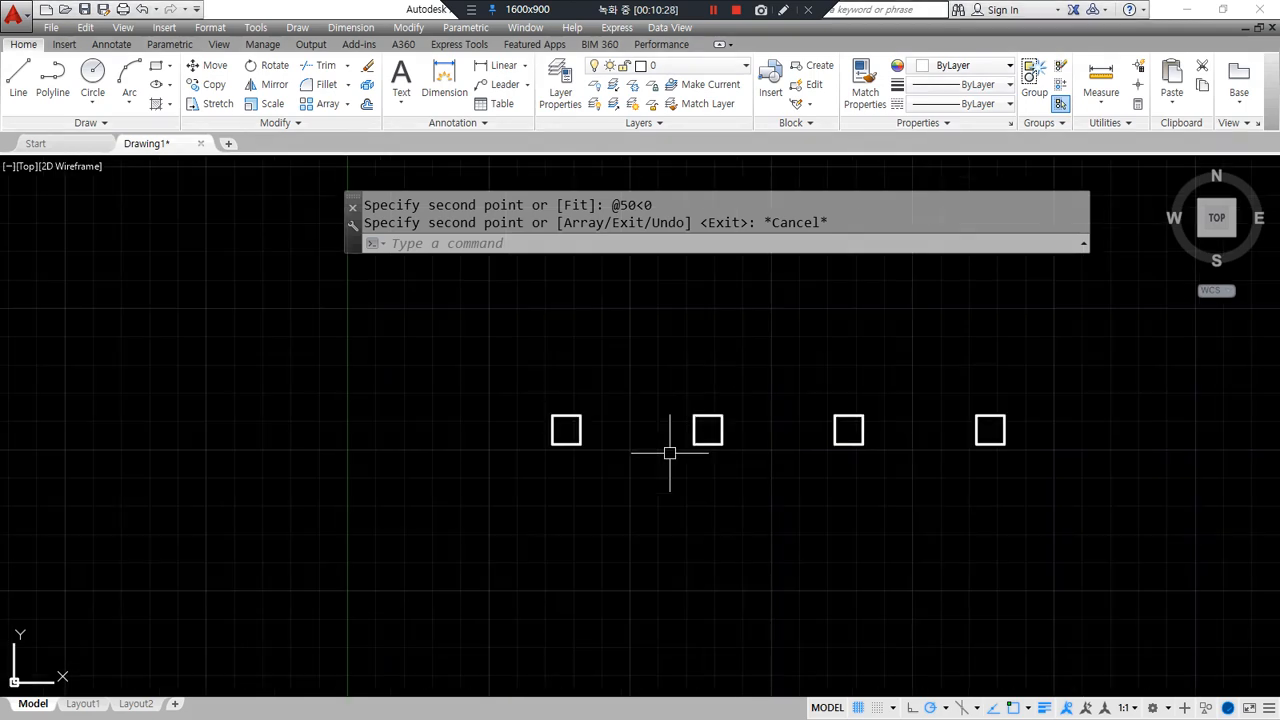
scroll(637, 455, up, 1)
middle_drag(621, 464, 414, 511)
key(Escape)
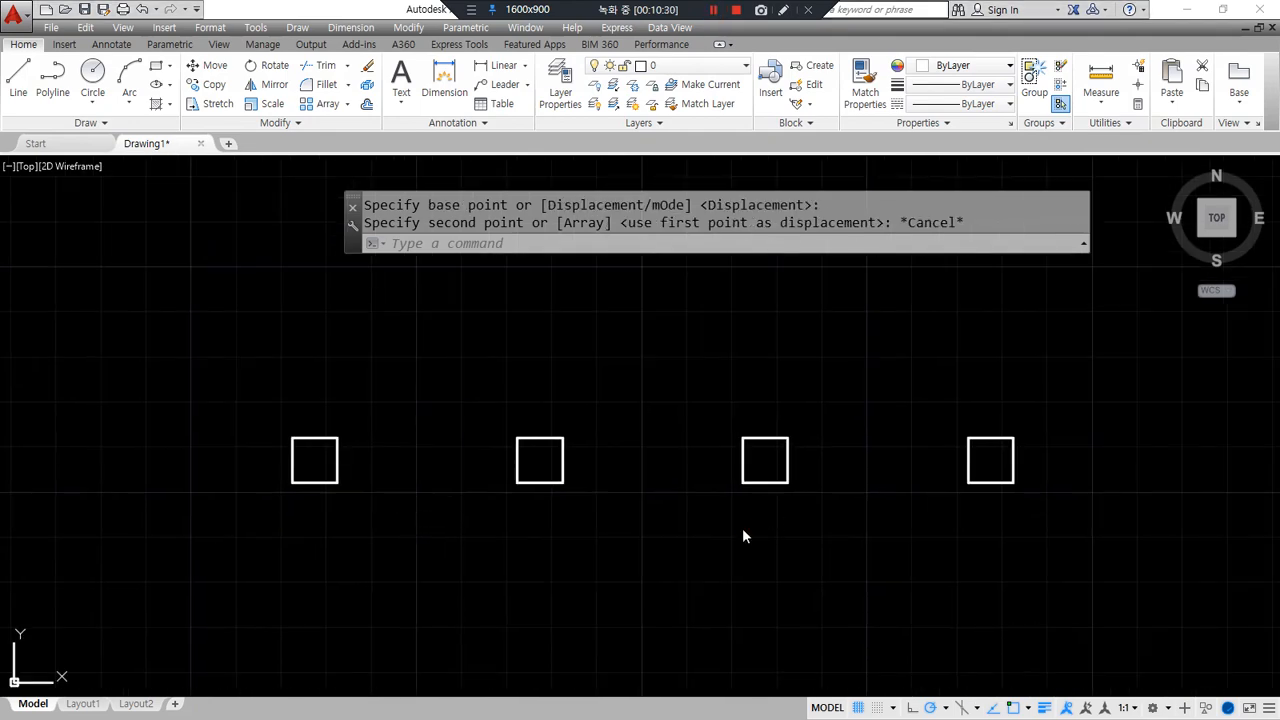
- Window-select and delete the four squares, then Zoom All to show the empty drawing
scroll(697, 531, down, 2)
click(1046, 583)
click(405, 412)
key(Delete)
text(z)
key(Return)
text(a)
key(Return)
middle_drag(457, 449, 337, 500)
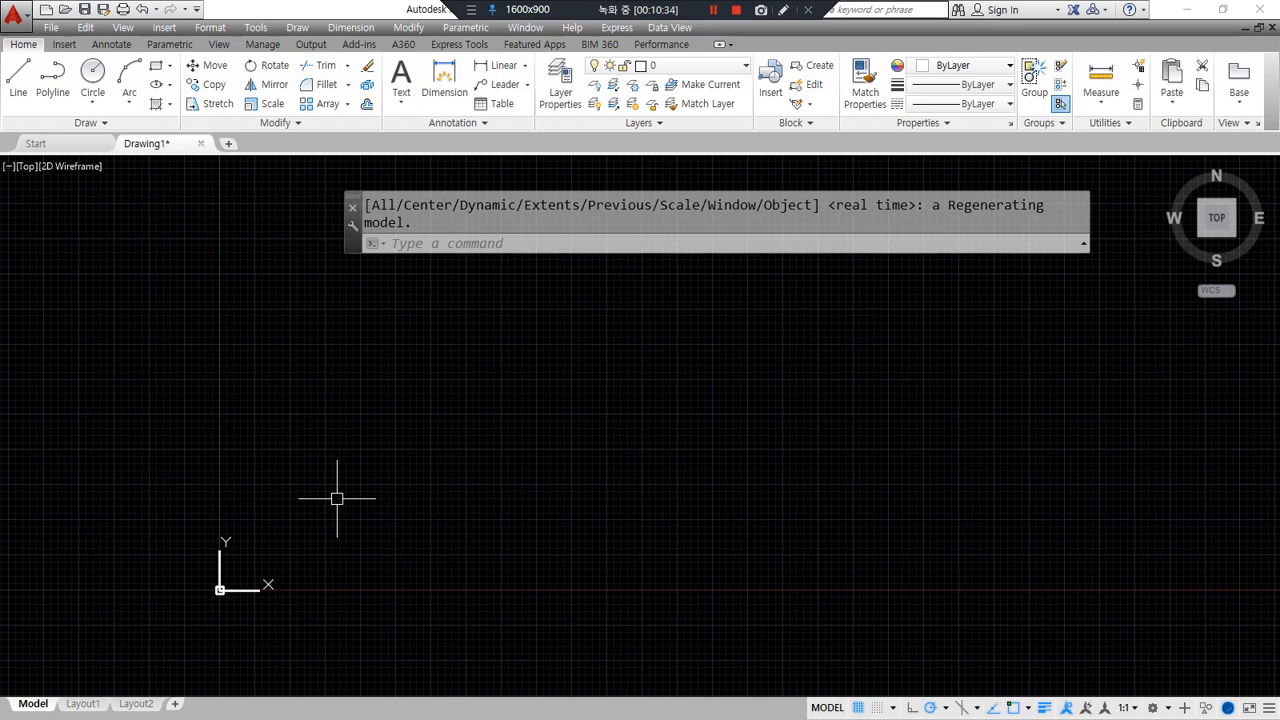
- Draw horizontal, vertical and 45° diagonal construction lines through a center point
text(x)
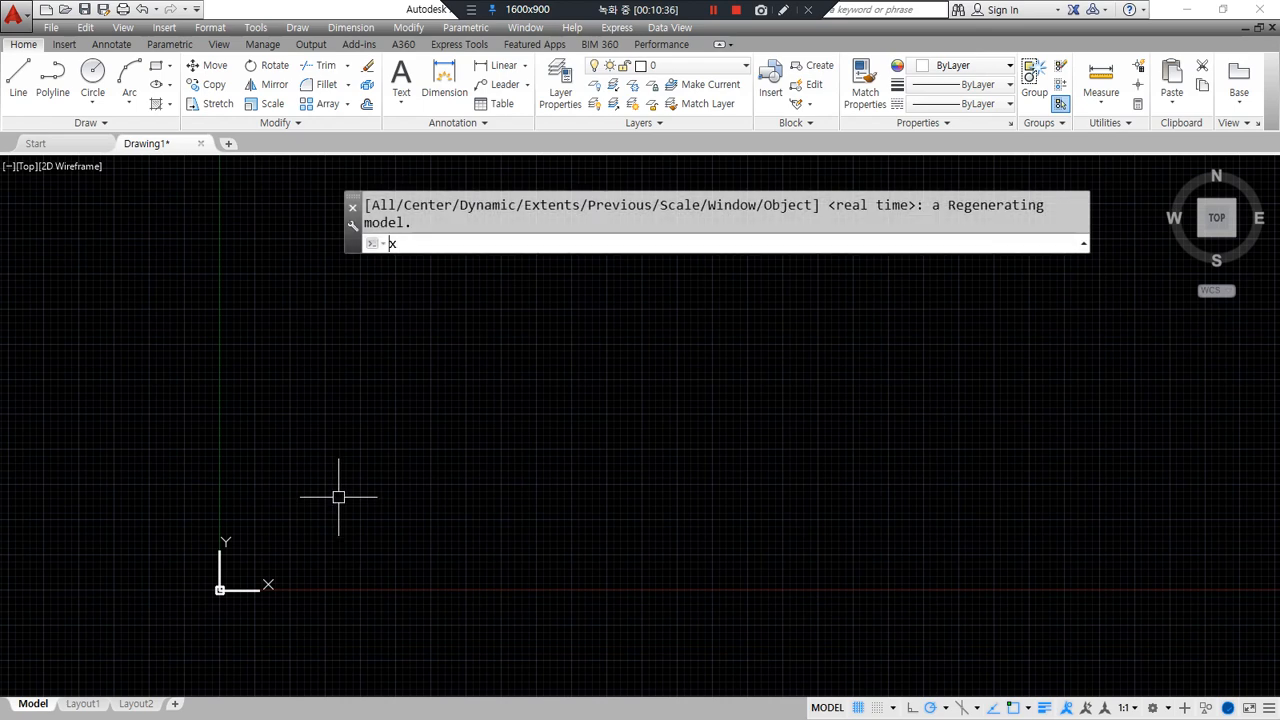
text(l)
key(Return)
click(540, 438)
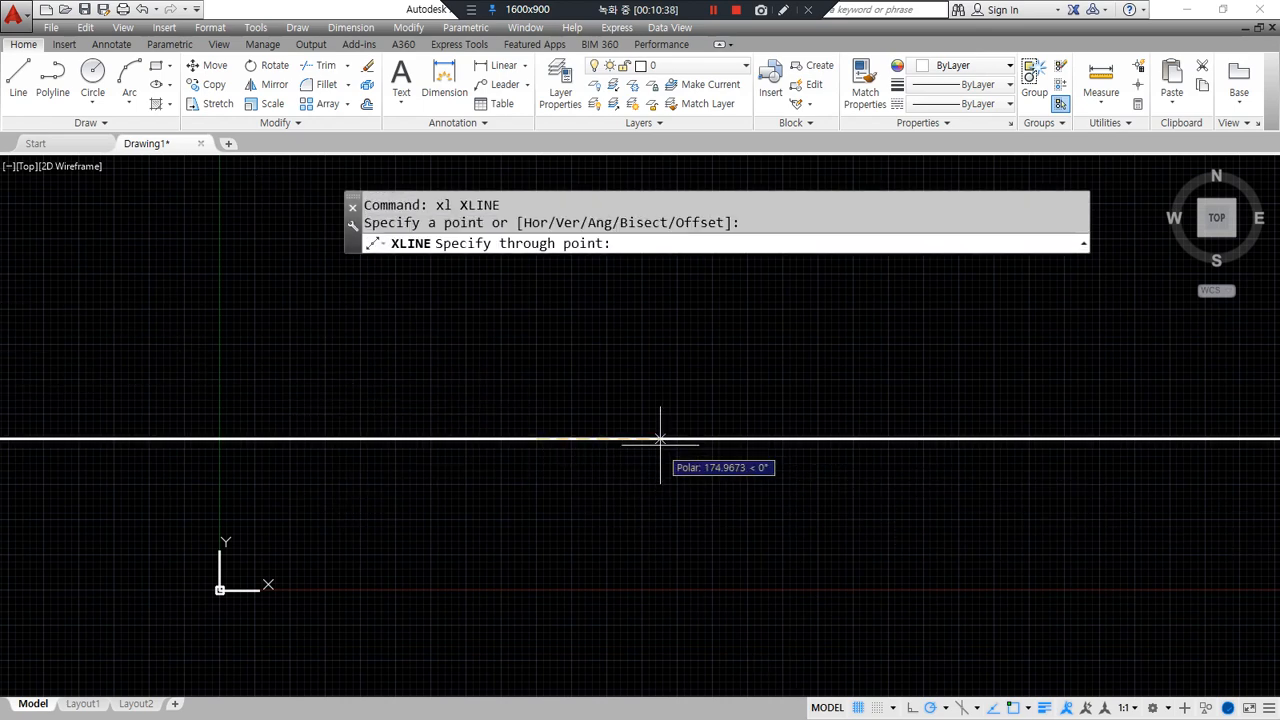
click(623, 437)
click(538, 400)
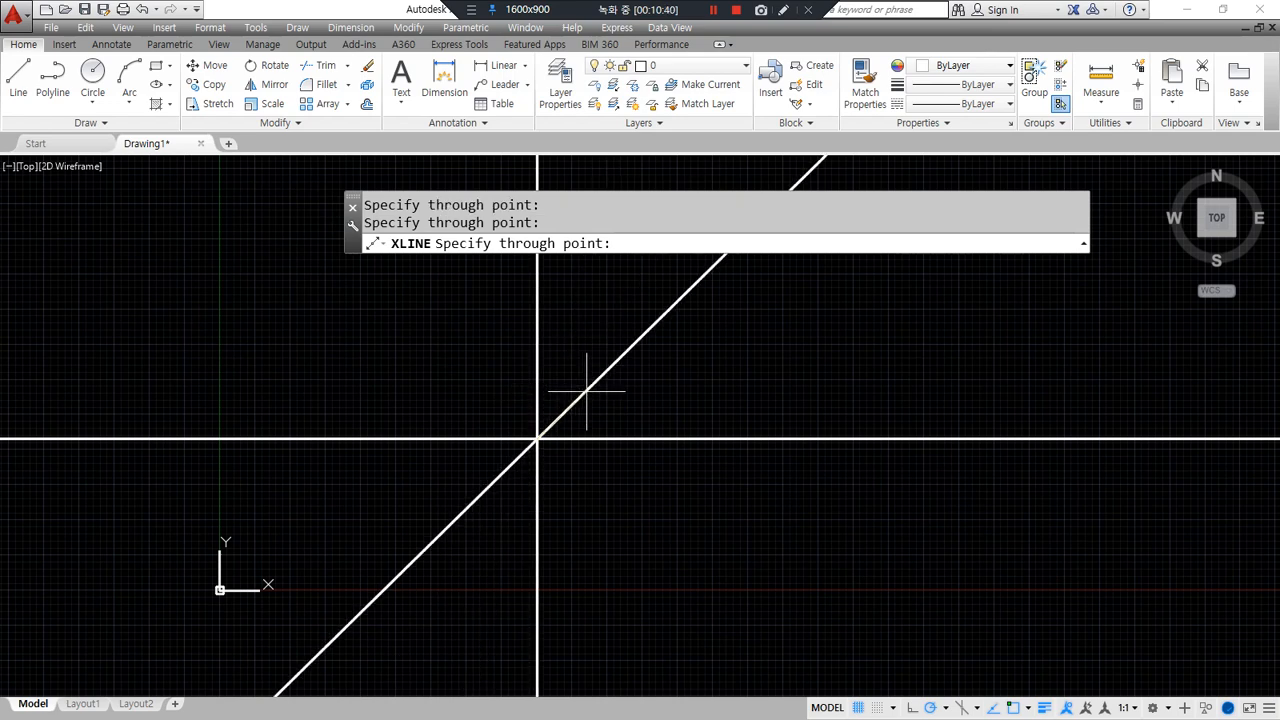
click(945, 707)
click(950, 548)
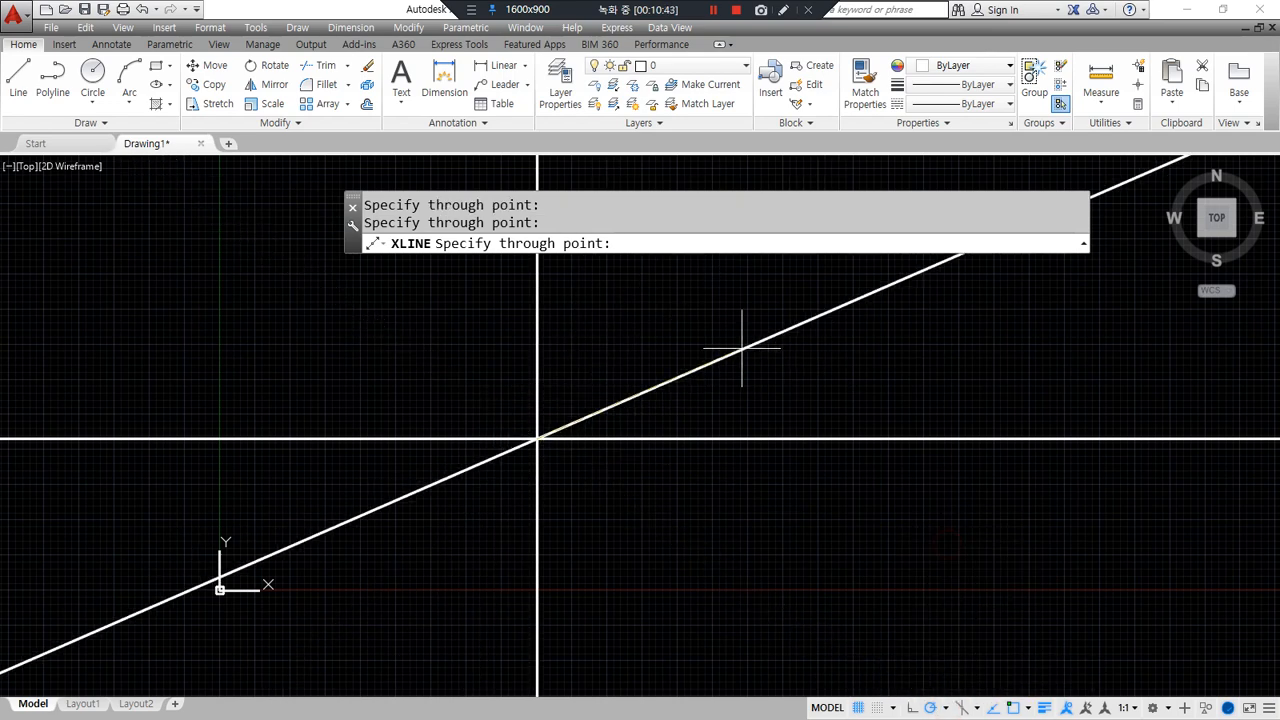
click(610, 358)
key(Return)
- Trim away the lower-left half of the diagonal construction line
text(tr)
key(Return)
key(Return)
click(487, 493)
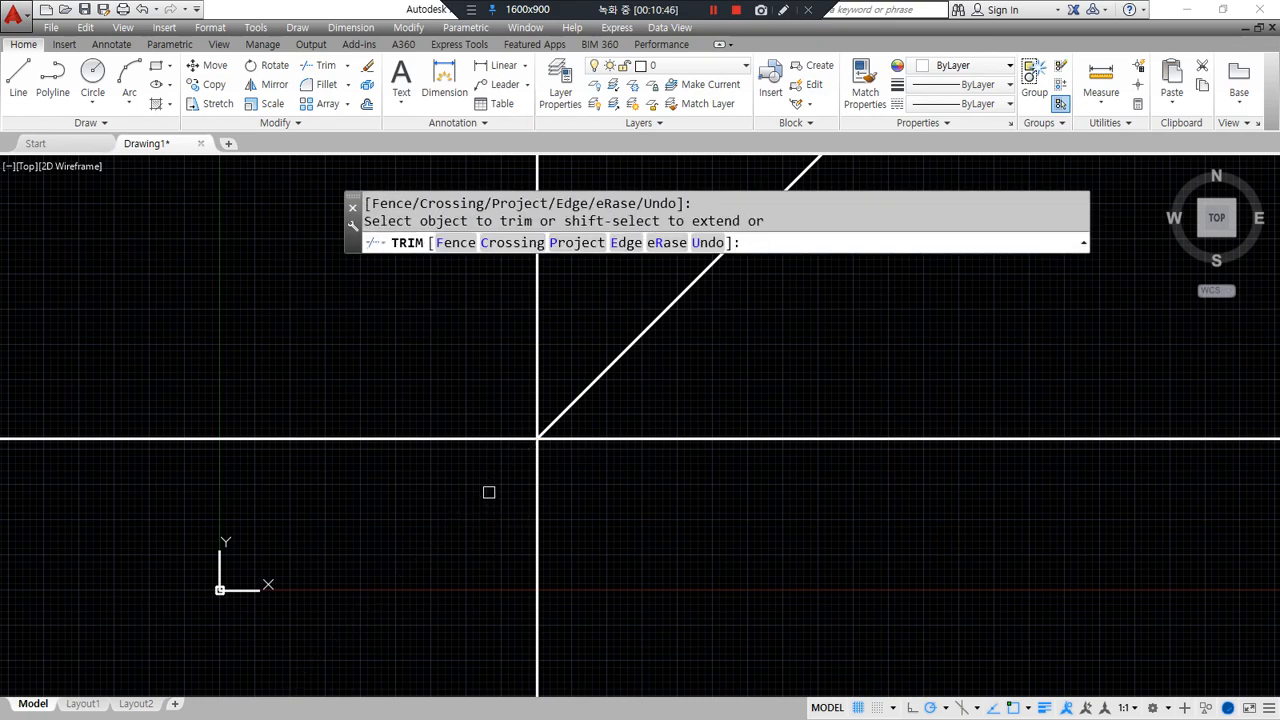
text(o)
- Offset the vertical line 30 to the right and the horizontal line 20 below
key(Return)
text(30)
key(Return)
click(540, 503)
click(540, 503)
key(Return)
scroll(520, 510, up, 8)
scroll(374, 511, down, 1)
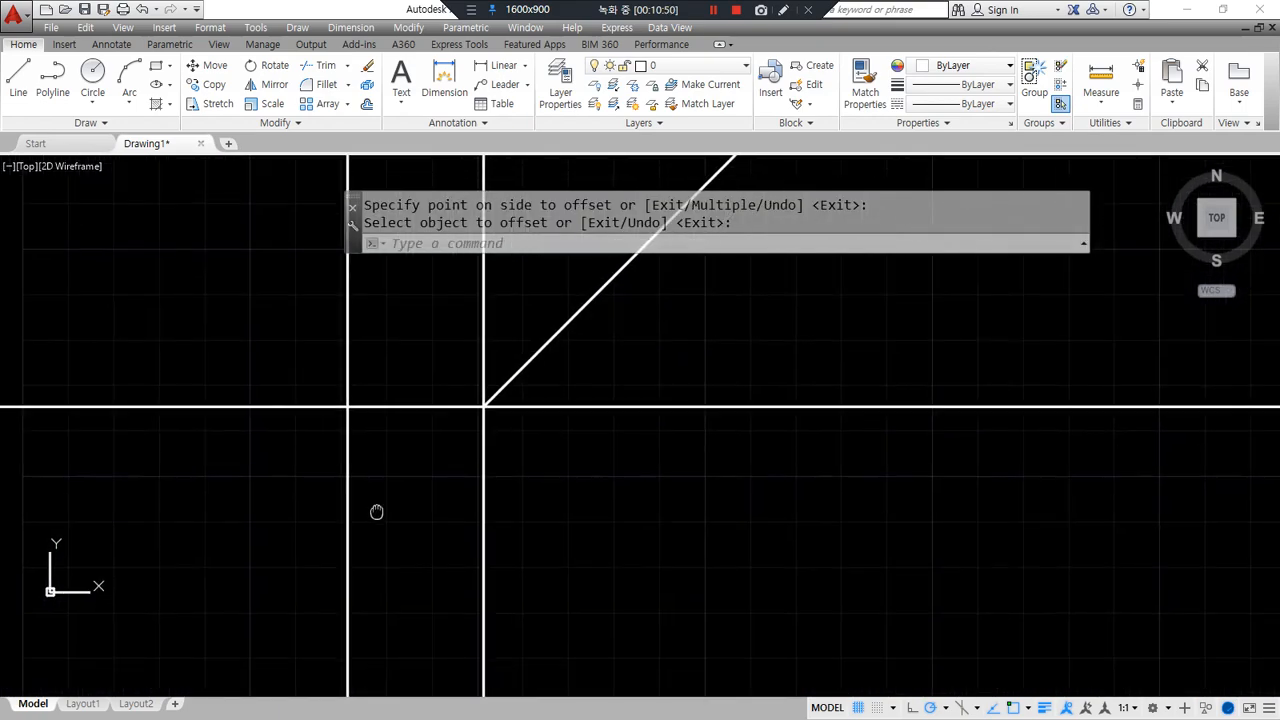
text(o)
key(Return)
text(20)
key(Return)
click(405, 408)
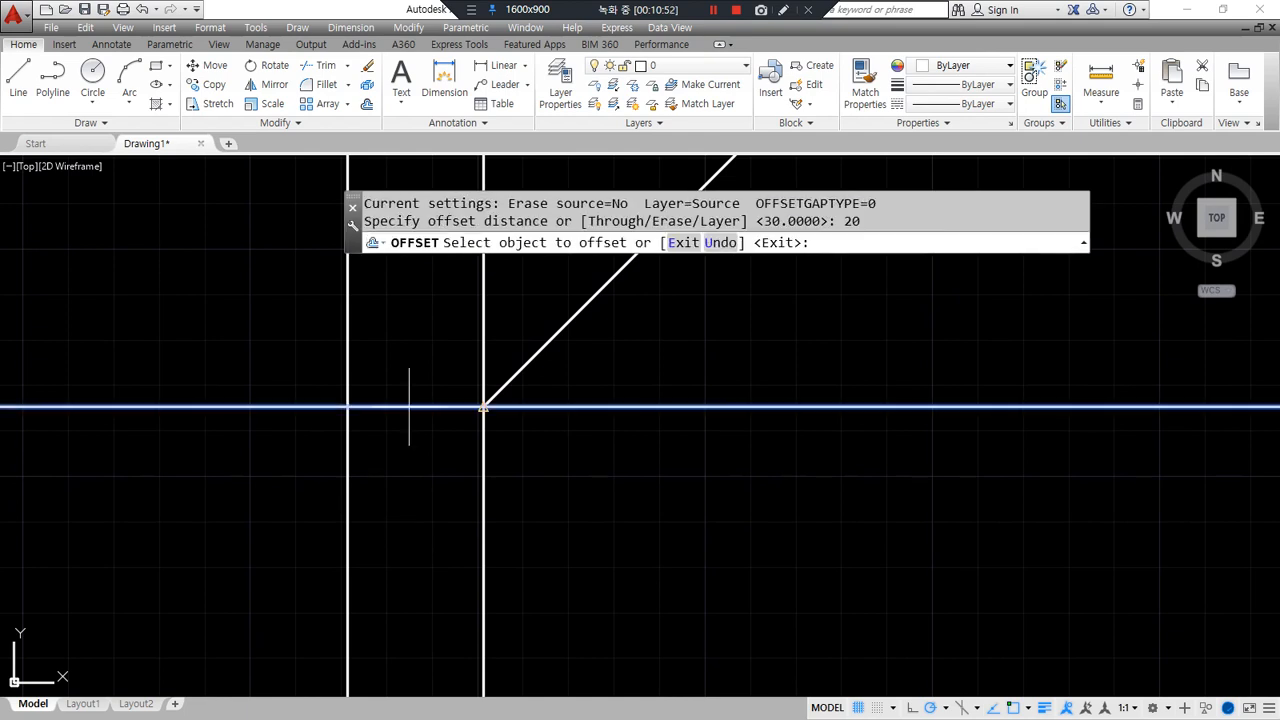
click(410, 525)
- Fence-trim the left ends of the construction lines
key(Return)
text(tr)
key(Return)
key(Return)
text(f)
key(Return)
click(598, 558)
click(283, 550)
click(261, 358)
key(Return)
- Draw a line from the left end to the diagonal, then down to the lower line
key(Return)
text(l)
key(Return)
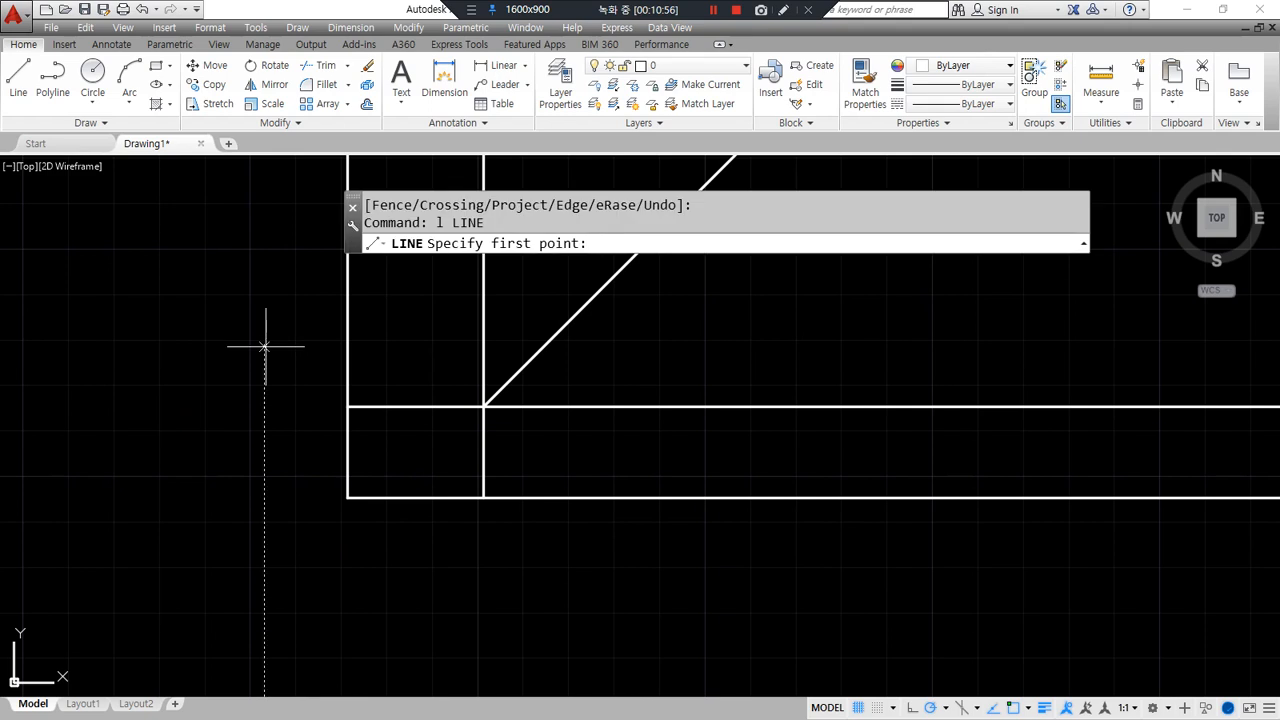
click(263, 342)
click(547, 342)
click(547, 497)
key(Return)
text(o)
- Offset the new vertical line right and the upper horizontal line up by 10
key(Return)
text(10)
key(Return)
click(548, 434)
click(620, 436)
click(406, 342)
click(434, 297)
middle_drag(434, 297, 394, 345)
key(Return)
text(f)
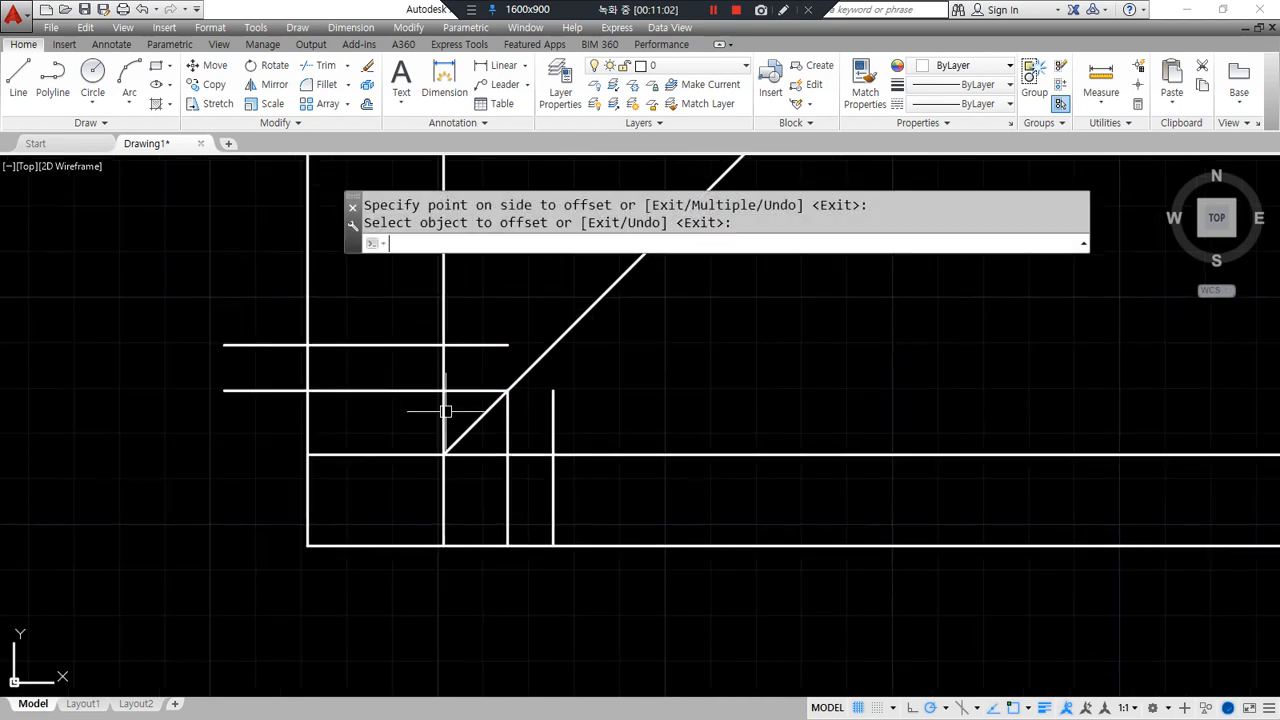
- Fillet the vertical line and the diagonal into a sharp corner
key(Return)
click(553, 410)
click(531, 368)
text(tr)
- Fence-trim the leftover overhangs, leaving two rectangles, a narrow rectangle and a diagonal
key(Return)
key(Return)
text(f)
key(Return)
click(617, 610)
click(598, 415)
click(484, 438)
click(445, 590)
click(263, 596)
click(273, 422)
click(461, 411)
click(461, 305)
key(Return)
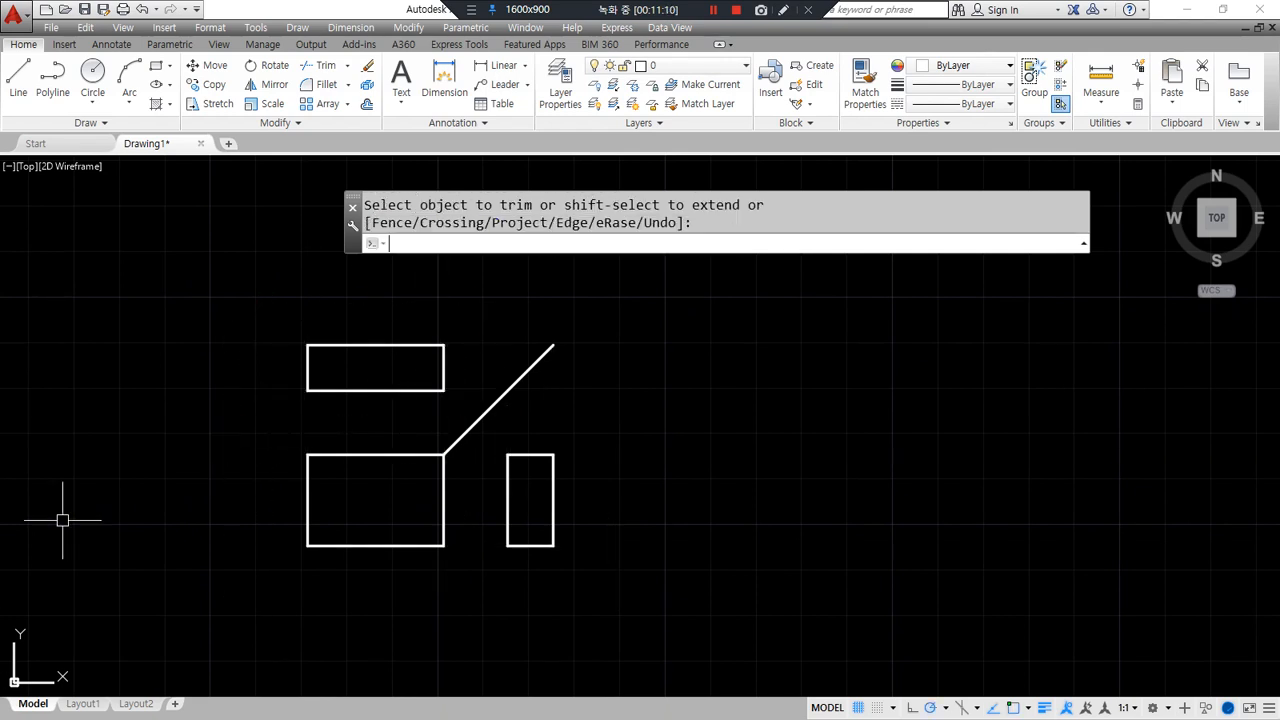
text(cp)
key(Return)
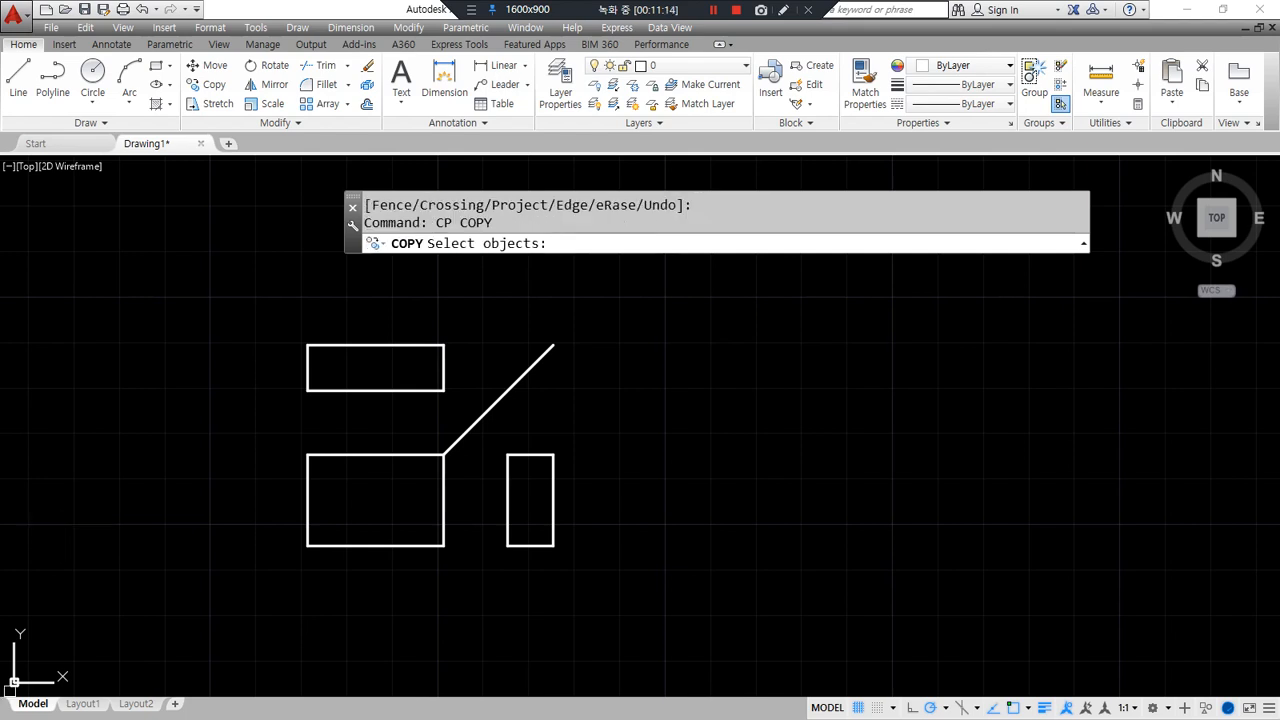
click(686, 600)
click(196, 282)
key(Return)
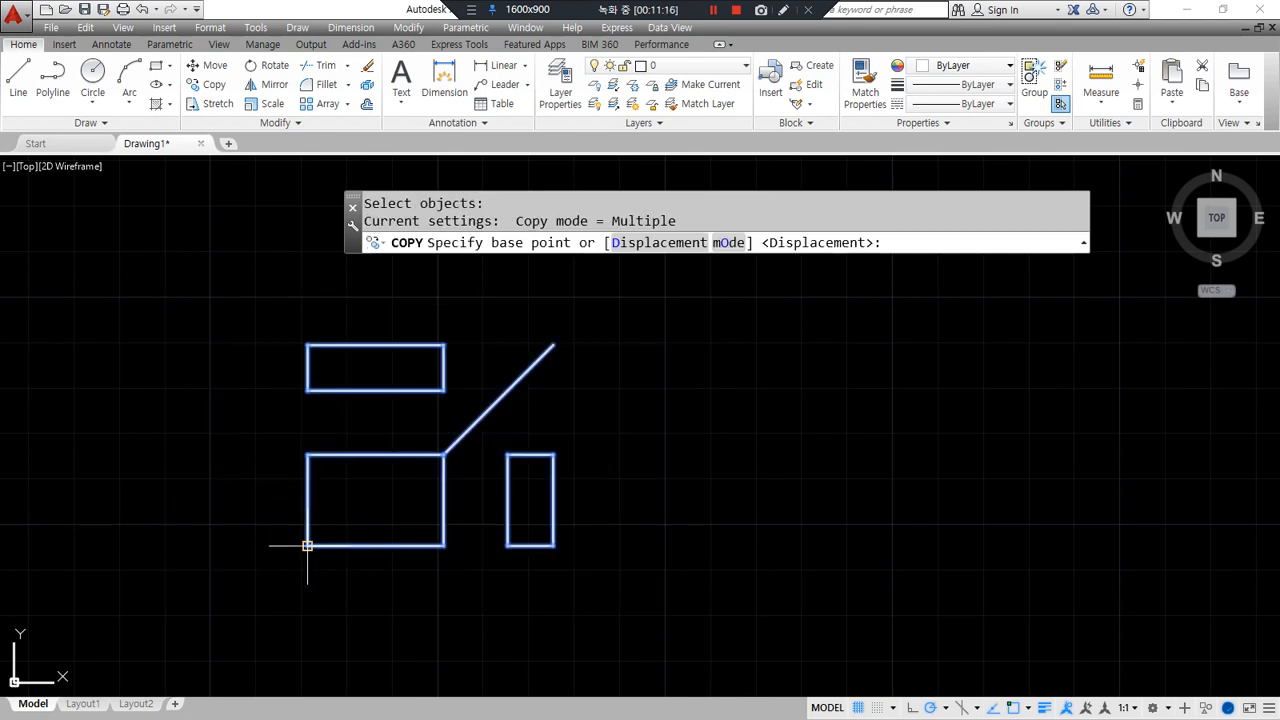
click(307, 546)
text(a)
key(Return)
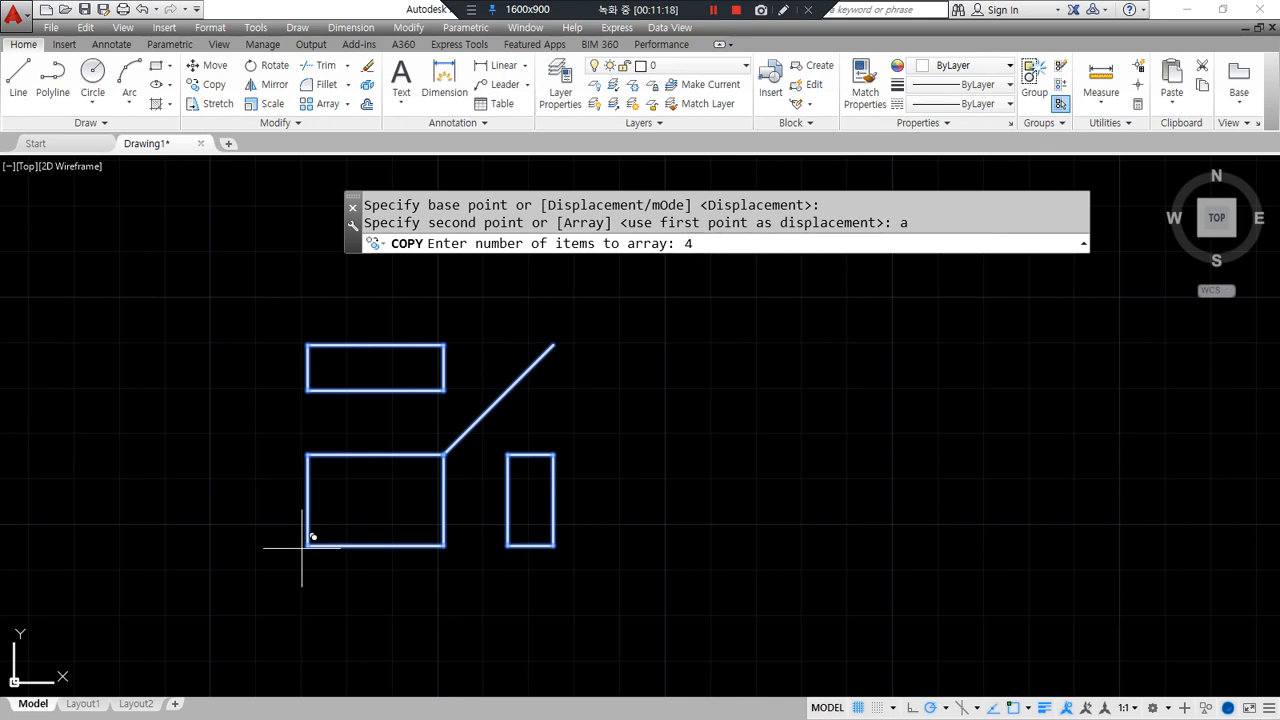
text(4)
key(Return)
scroll(677, 540, down, 5)
middle_drag(677, 534, 508, 535)
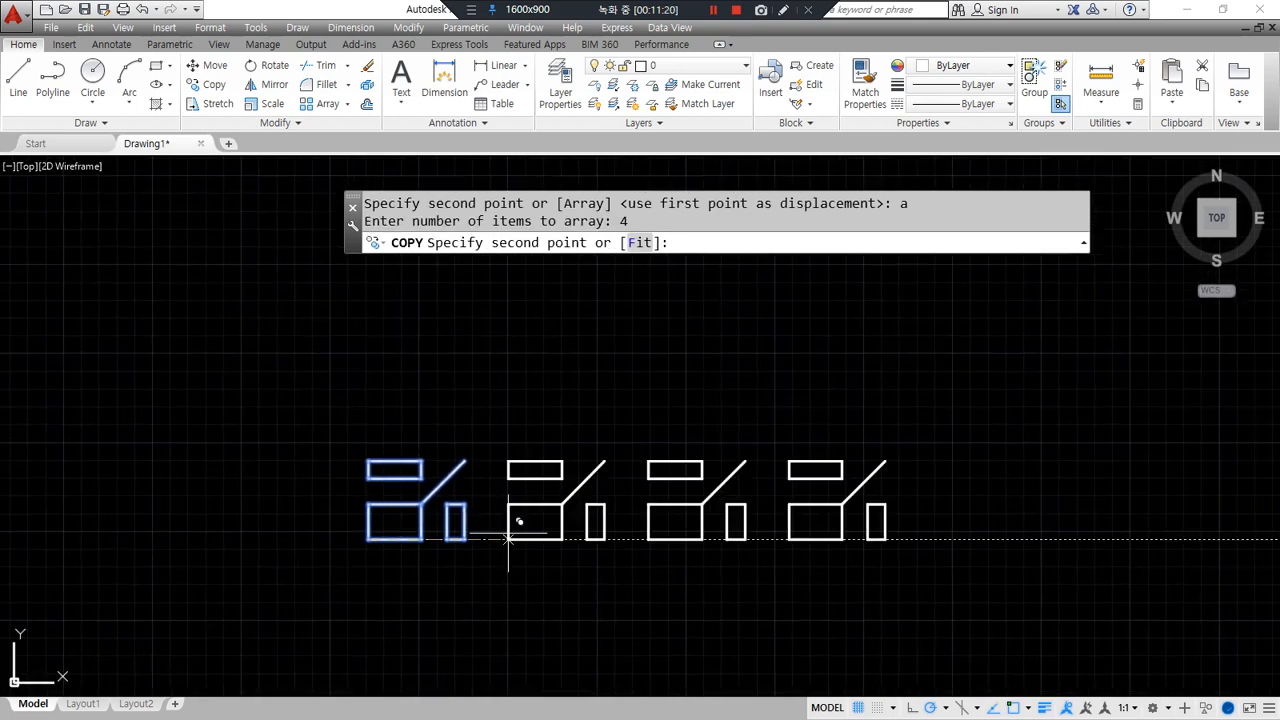
click(568, 528)
key(Return)
key(Return)
click(1063, 609)
click(155, 348)
key(Return)
click(368, 540)
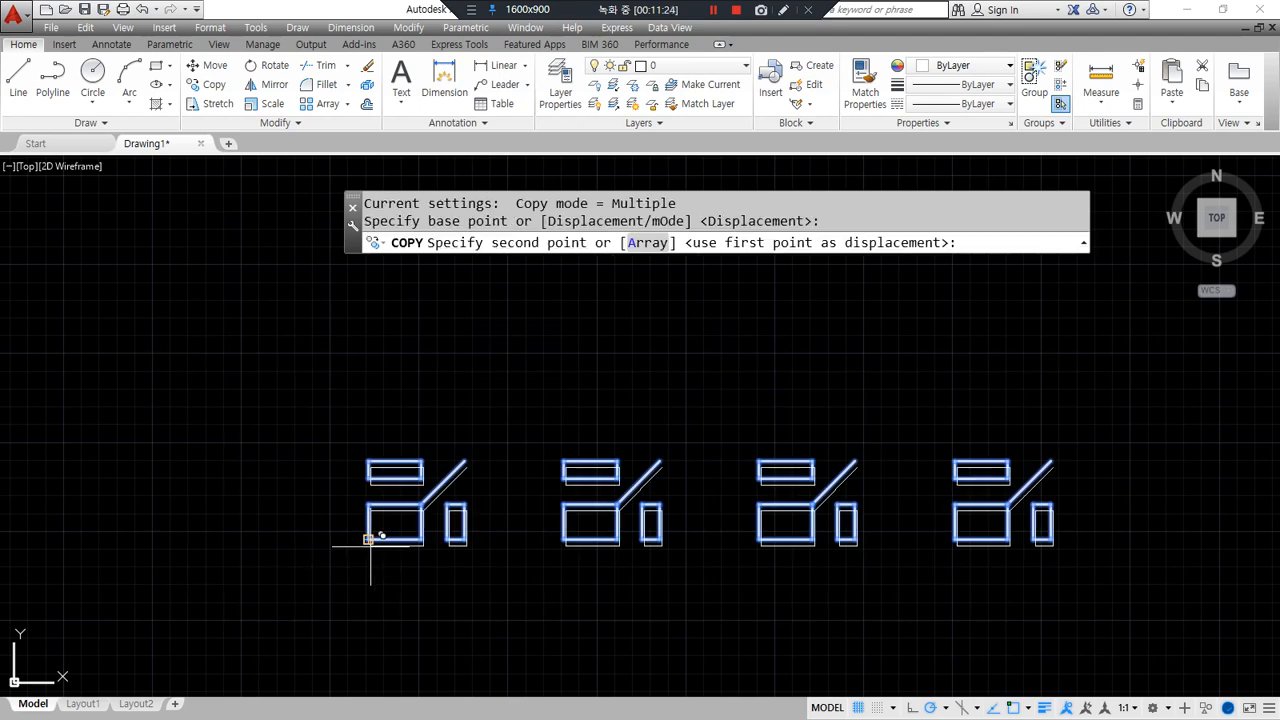
text(a)
key(Return)
text(3)
key(Return)
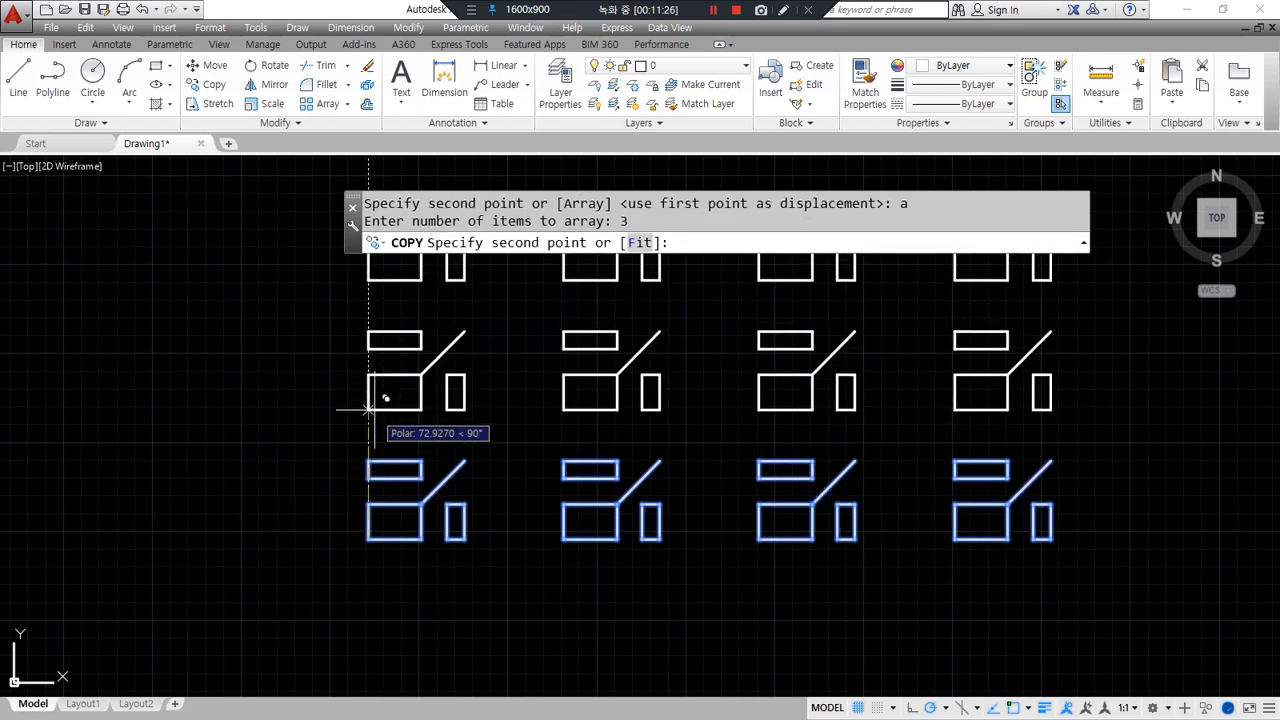
scroll(370, 413, down, 3)
click(365, 437)
key(Return)
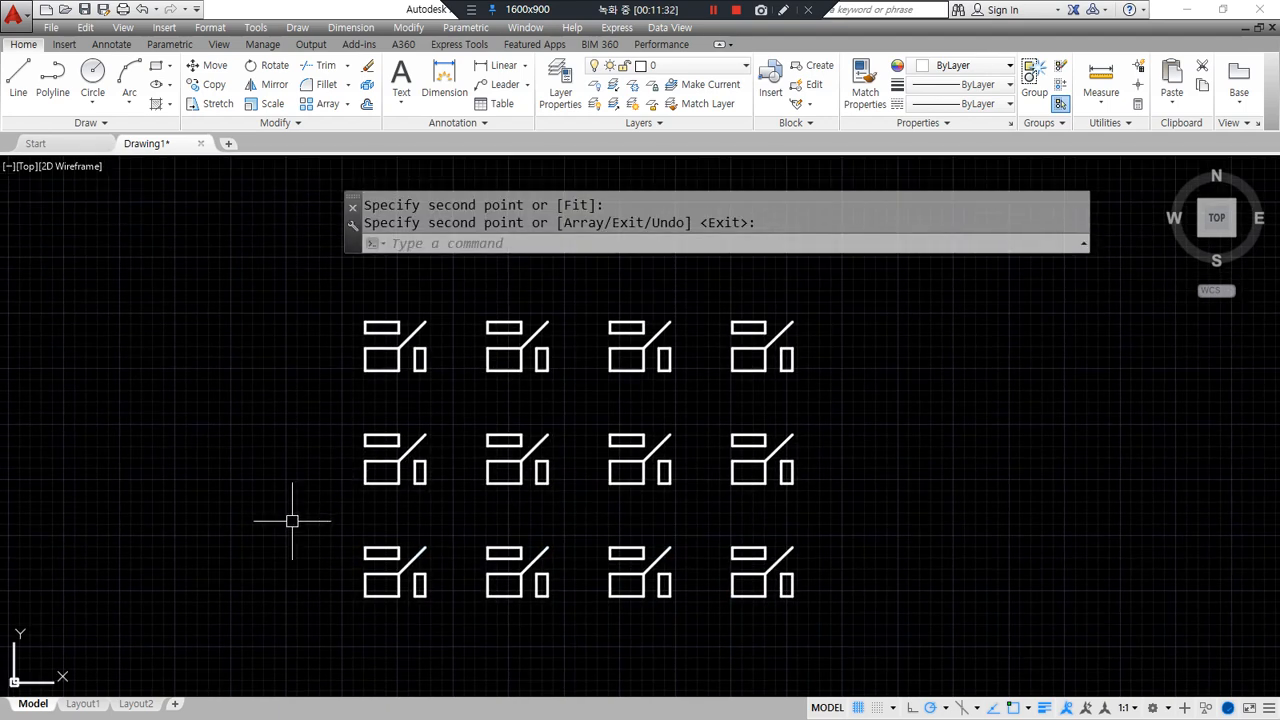
text(e)
key(Return)
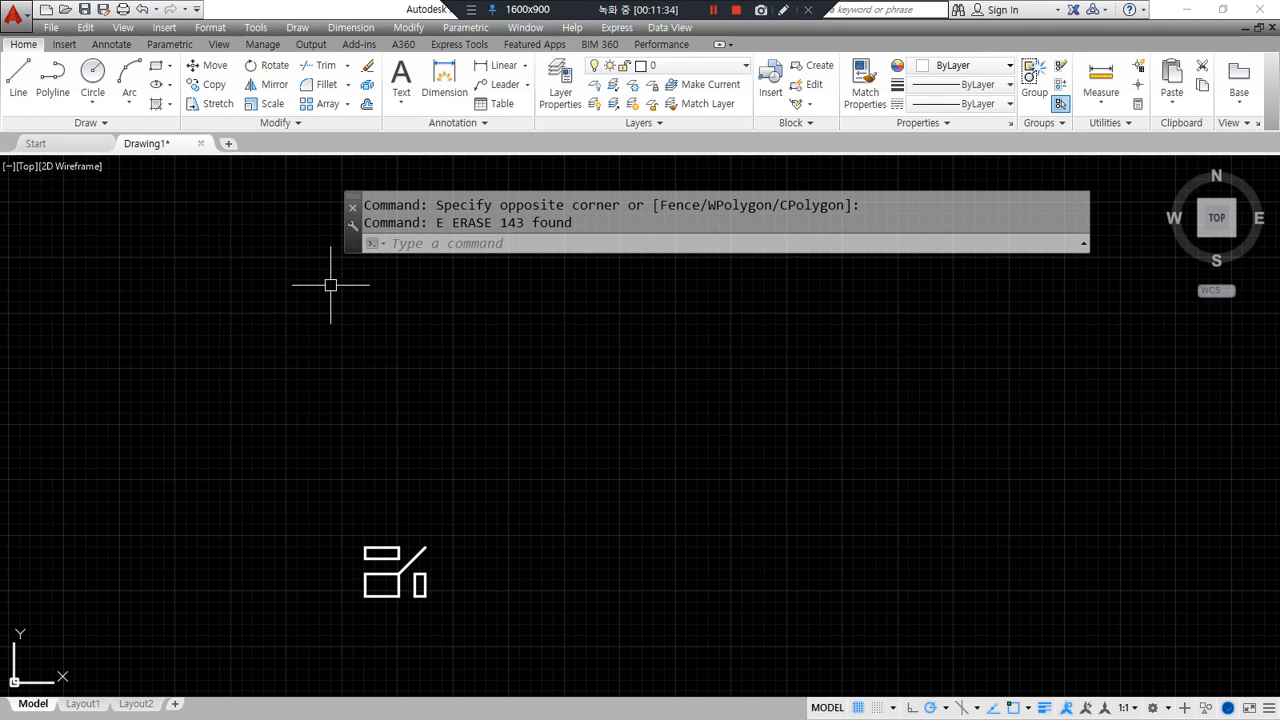
text(CP)
key(Return)
click(495, 625)
- Copy the figure from its lower-left corner as a 4-item array fitted to the far end point
click(316, 505)
key(Return)
scroll(305, 560, up, 2)
middle_drag(365, 608, 229, 506)
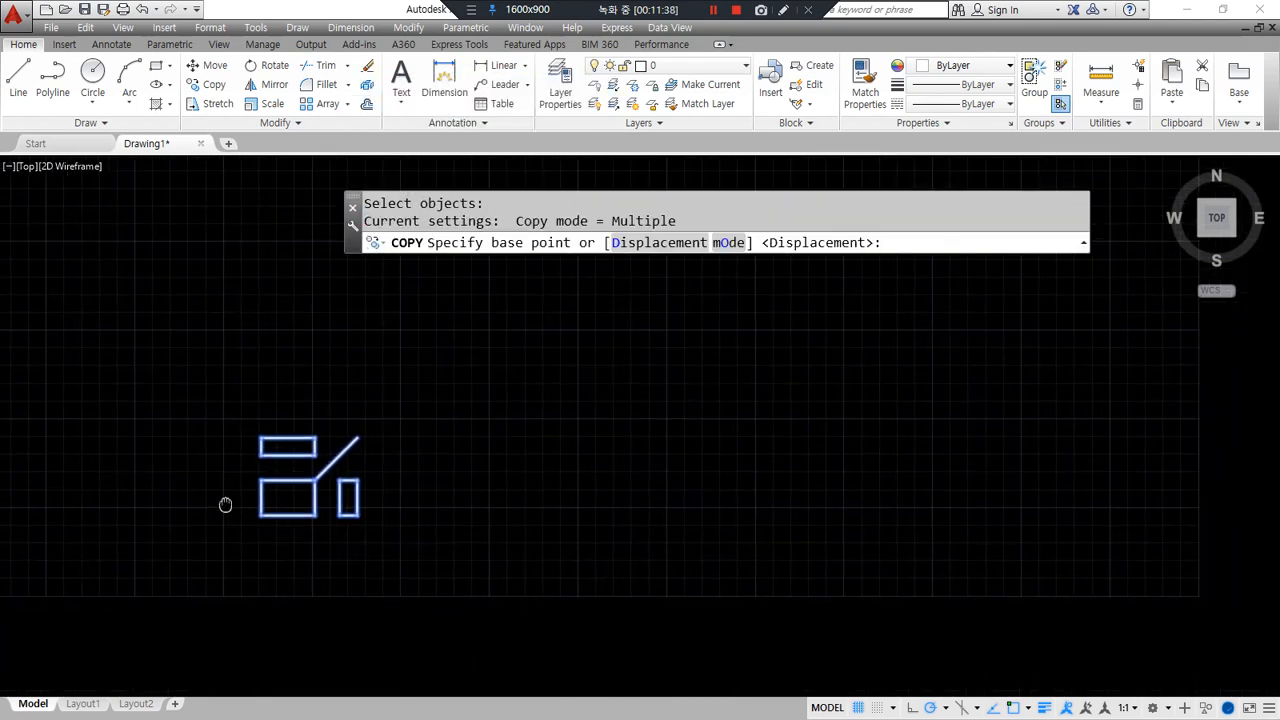
click(261, 516)
text(a)
key(Return)
text(4)
key(Return)
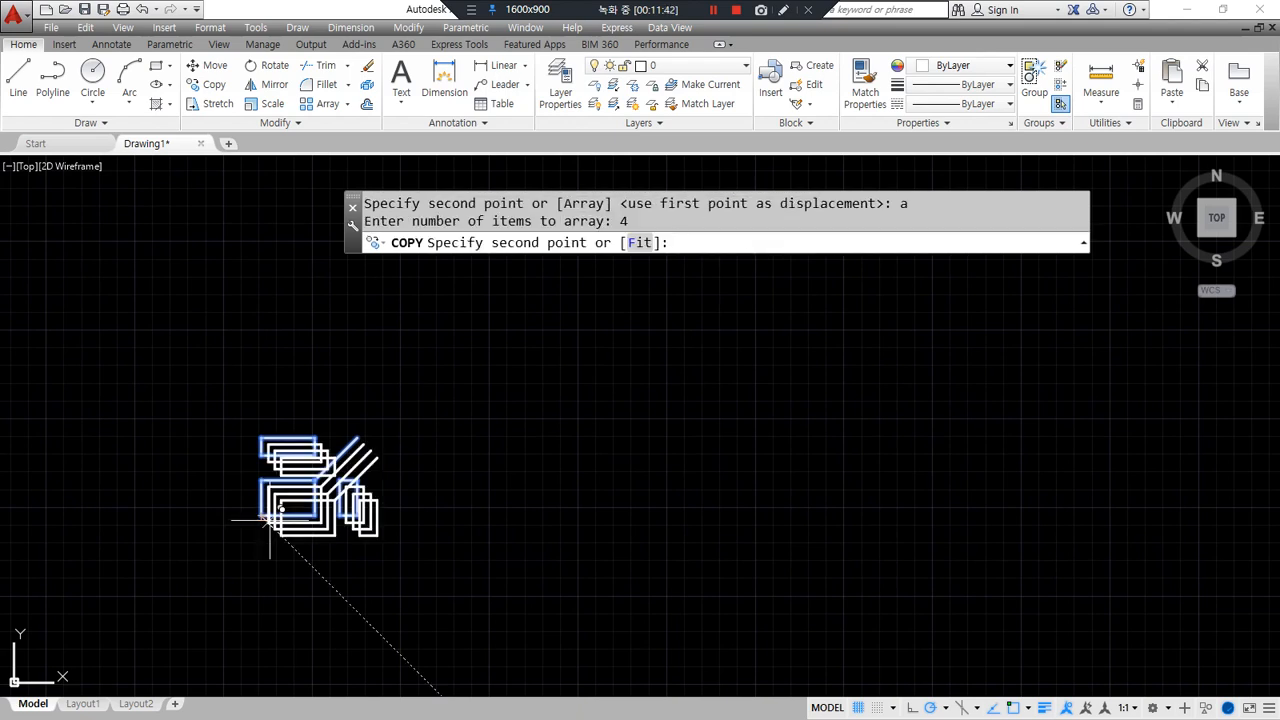
mouse_move(572, 230)
mouse_down()
mouse_move(590, 264)
mouse_move(577, 268)
mouse_up()
mouse_move(652, 238)
mouse_down()
mouse_move(616, 252)
mouse_move(650, 265)
mouse_up()
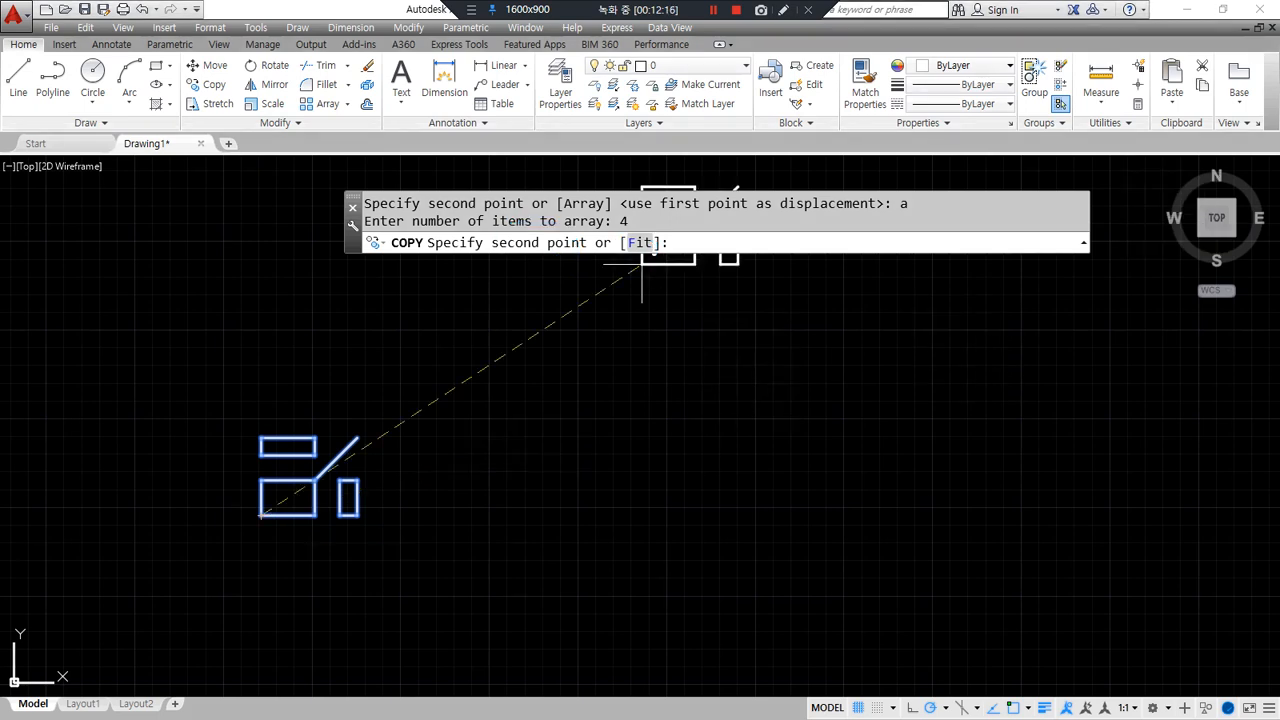
key(Return)
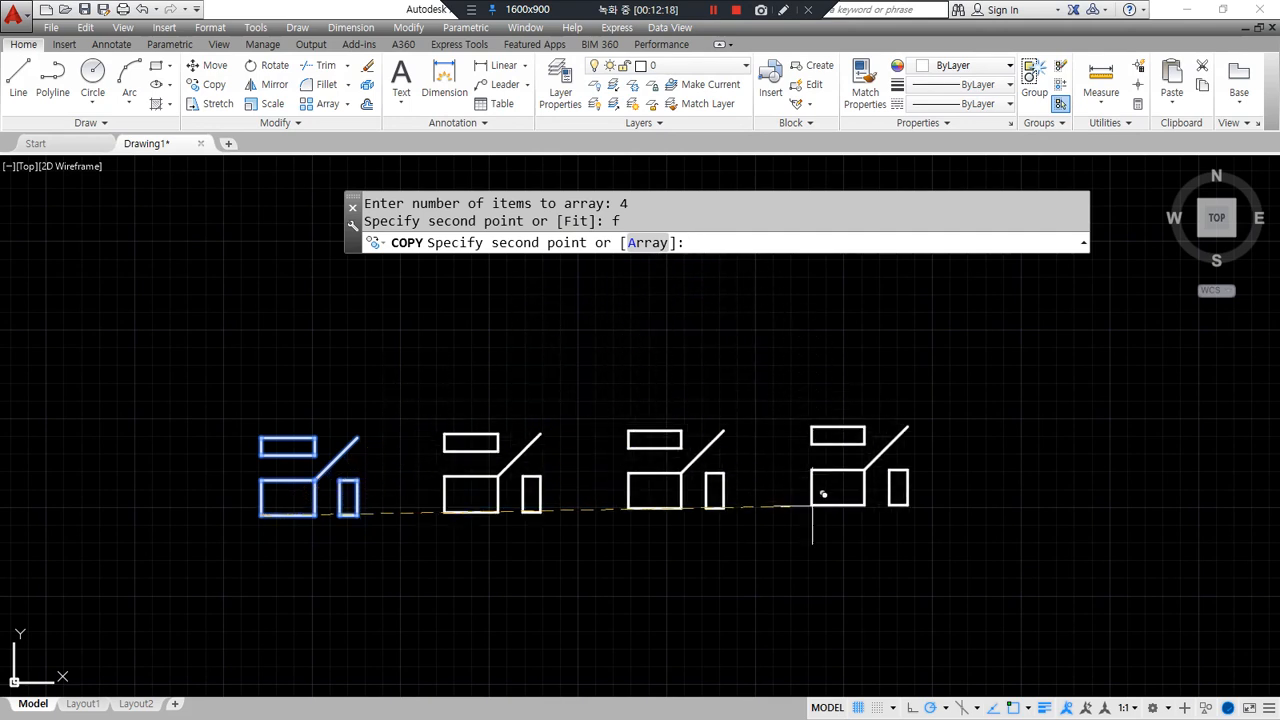
click(948, 517)
key(Return)
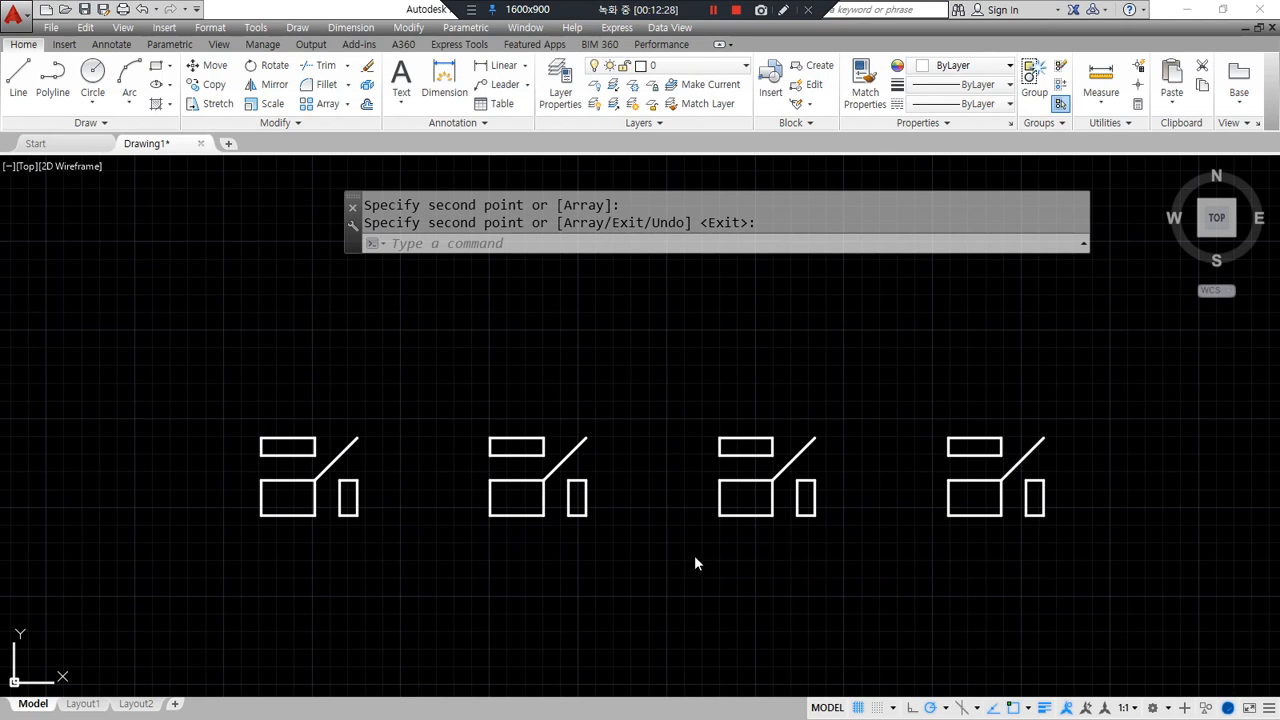
- Erase the four figures and draw a long horizontal line
click(1128, 601)
click(181, 379)
key(Delete)
text(l)
key(Return)
click(353, 384)
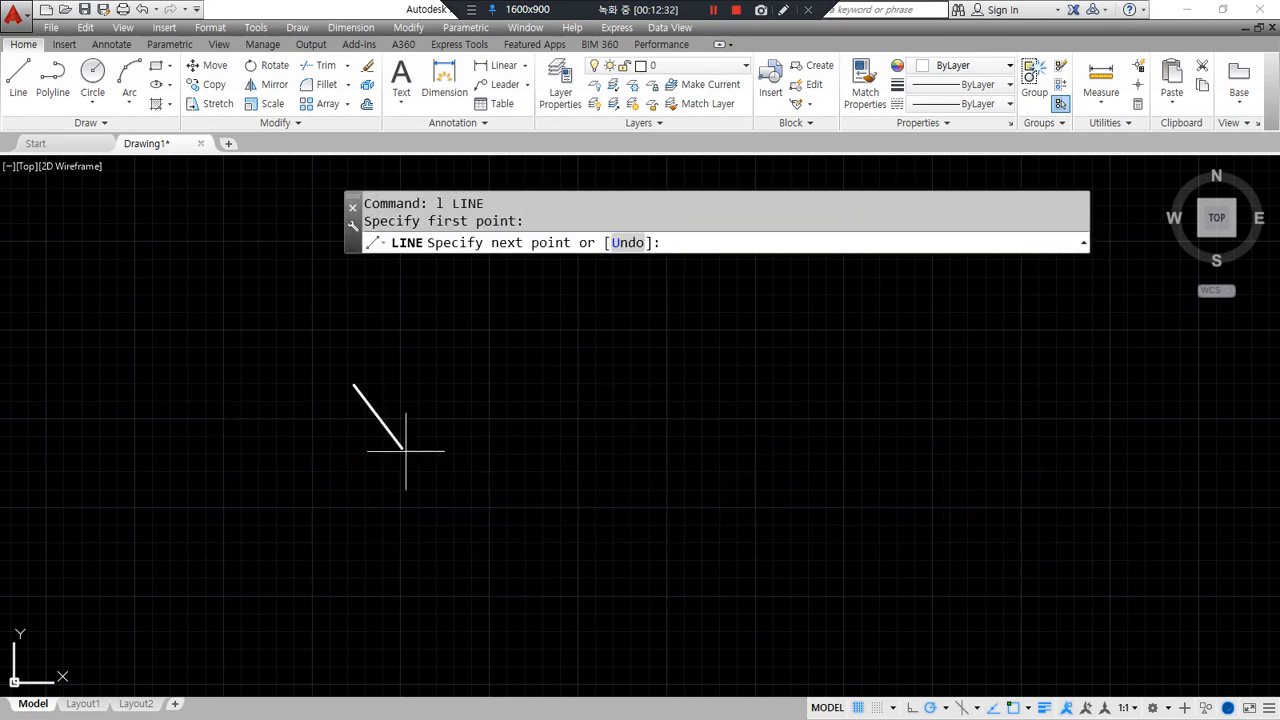
click(841, 384)
key(Return)
- Draw a thin upright rectangle standing at the horizontal line's left end
middle_drag(557, 457, 450, 563)
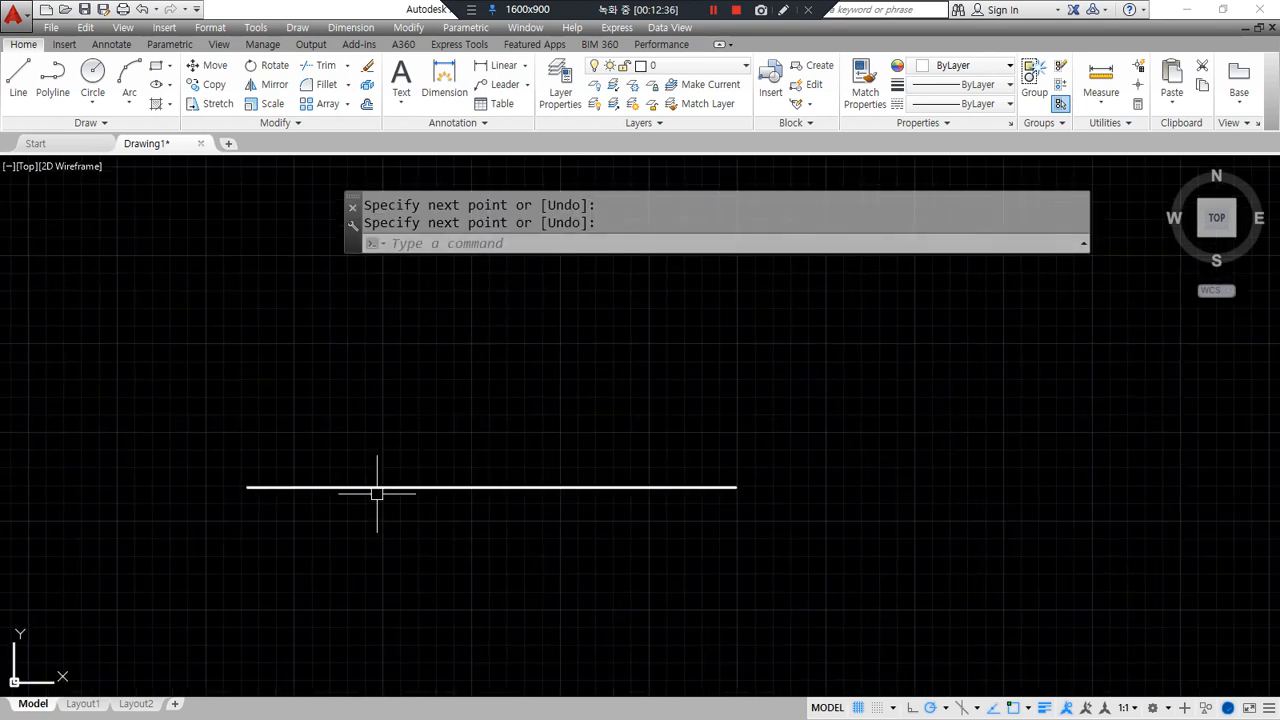
text(l)
key(Return)
click(247, 488)
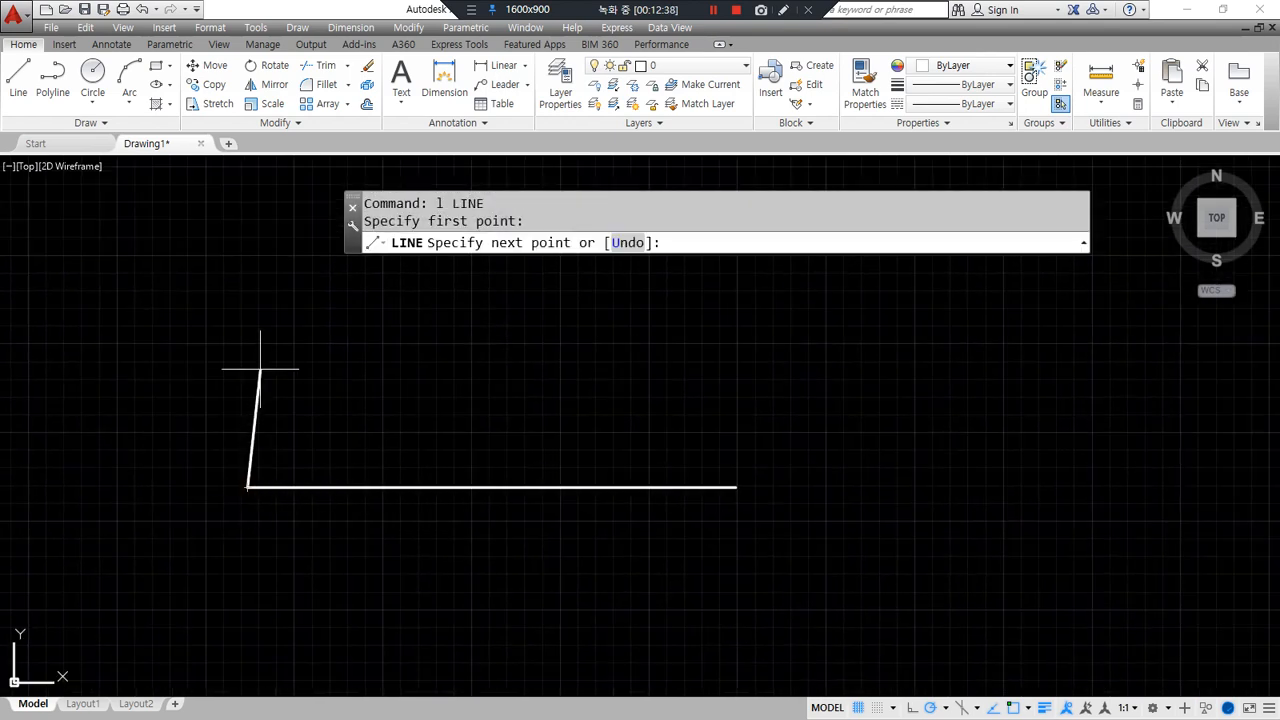
key(Escape)
text(rec)
key(Return)
click(247, 488)
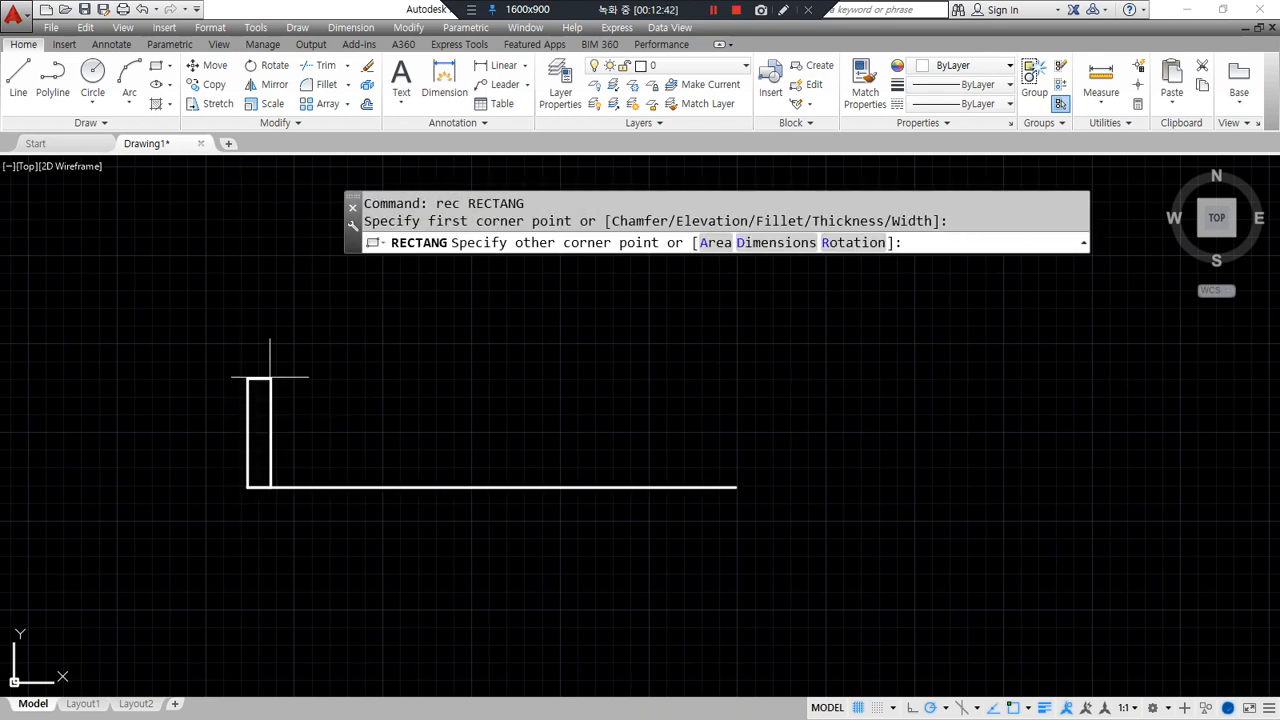
click(262, 332)
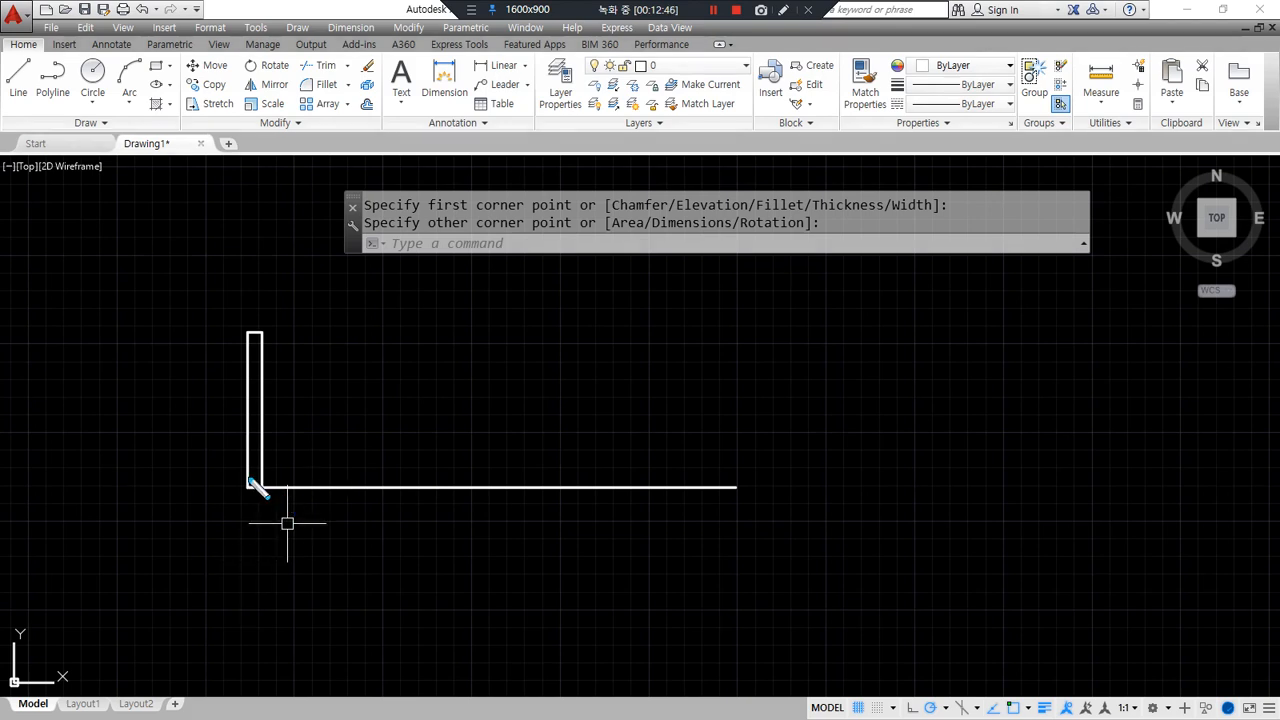
mouse_move(246, 490)
mouse_down()
mouse_move(570, 499)
mouse_move(762, 488)
mouse_move(743, 580)
mouse_up()
mouse_move(262, 487)
mouse_down()
mouse_move(266, 332)
mouse_move(232, 335)
mouse_move(229, 490)
mouse_up()
key(Escape)
key(ctrl+alt+d)
drag(737, 332, 738, 487)
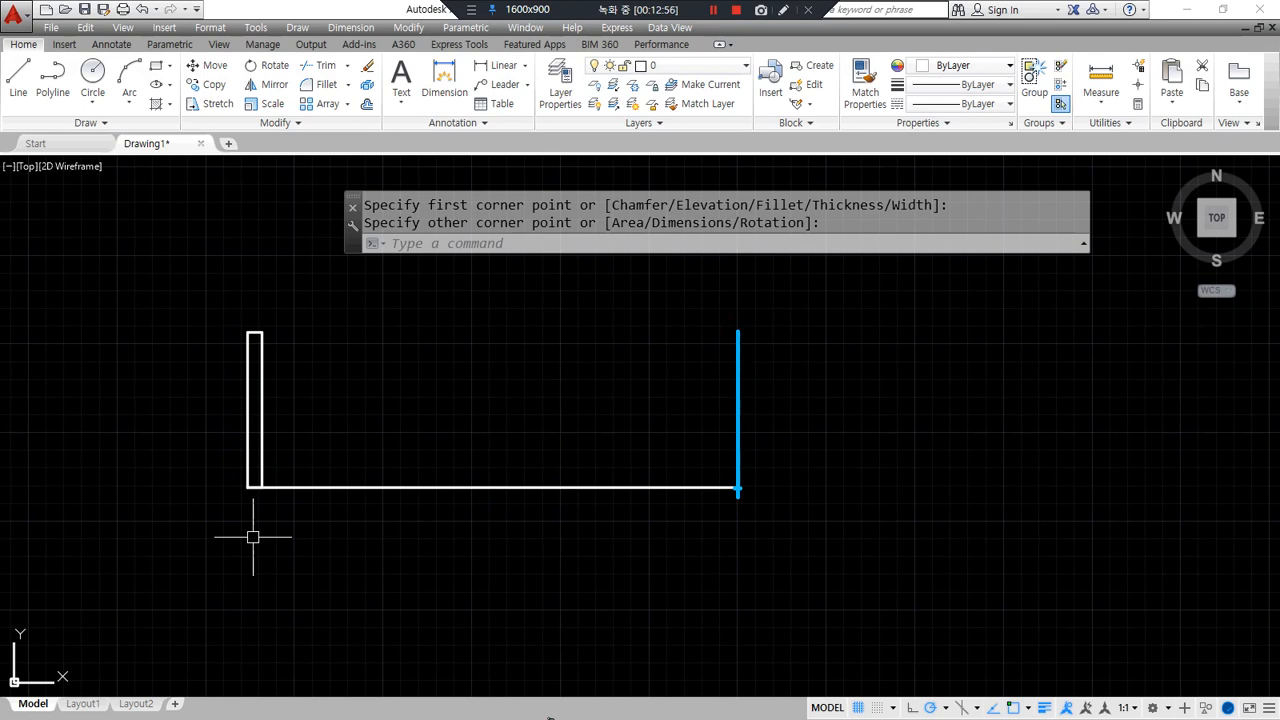
mouse_move(849, 294)
mouse_down()
mouse_move(856, 363)
mouse_move(898, 297)
mouse_up()
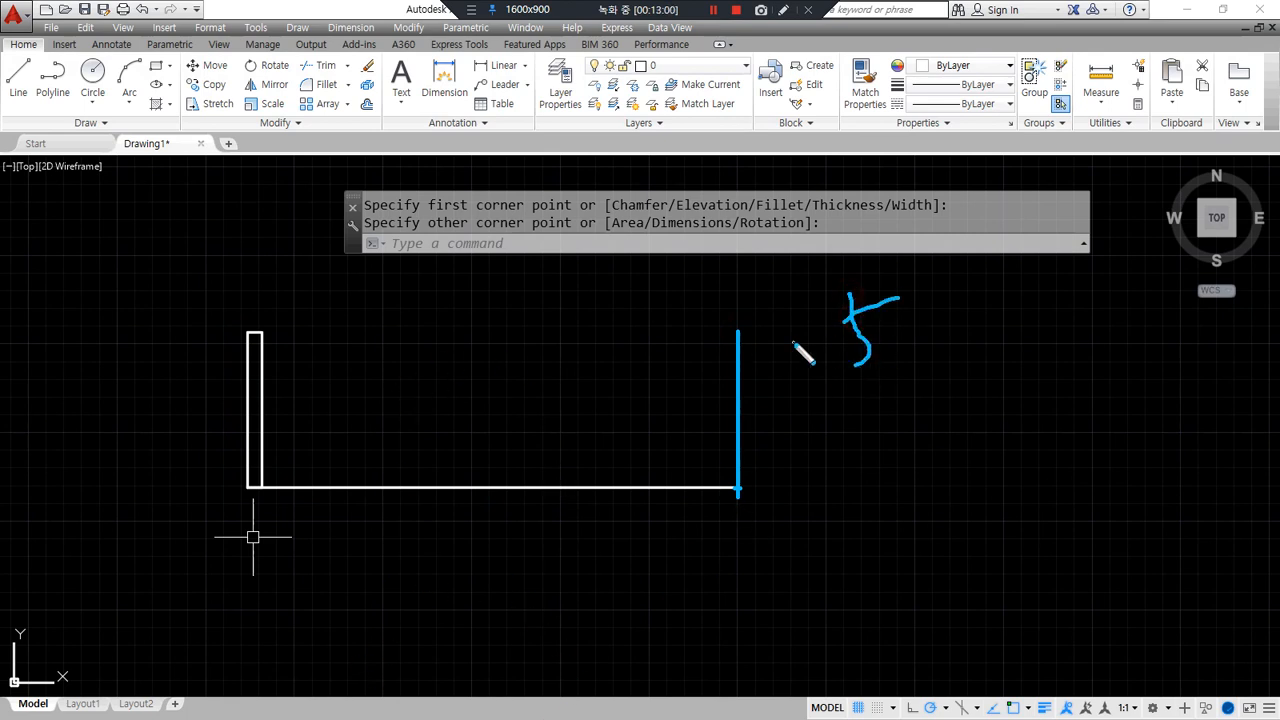
- Start a CP copy with the narrow rectangle selected
text(cp)
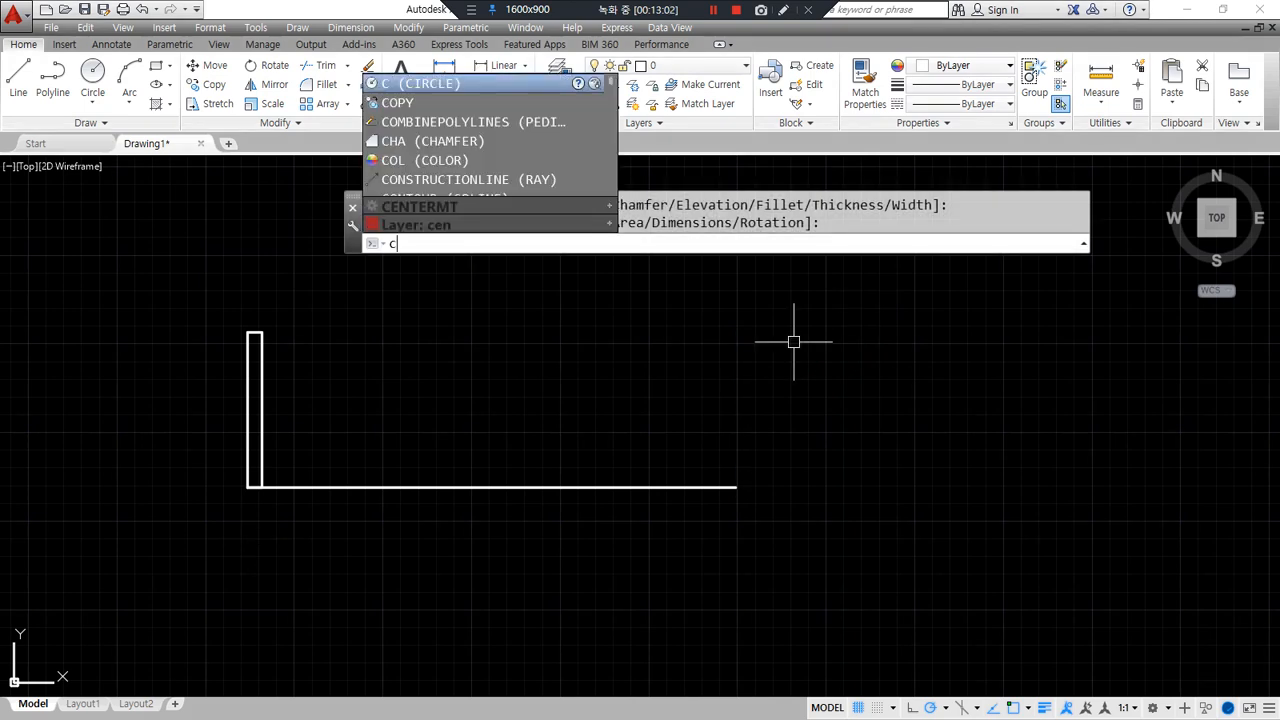
key(Return)
click(371, 394)
click(197, 323)
key(Return)
mouse_move(750, 515)
mouse_down()
mouse_move(748, 467)
mouse_move(742, 510)
mouse_up()
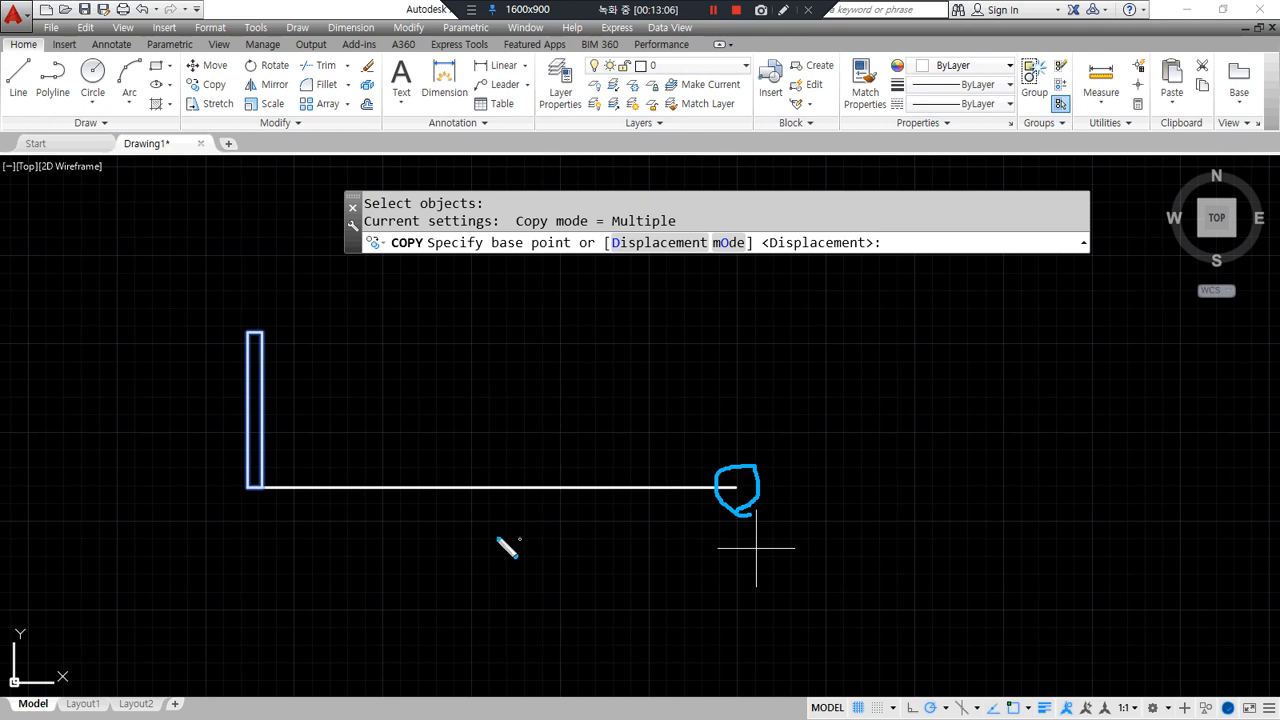
- Copy the bar as a 5-item array fitted from its corner to the line's right end
click(262, 487)
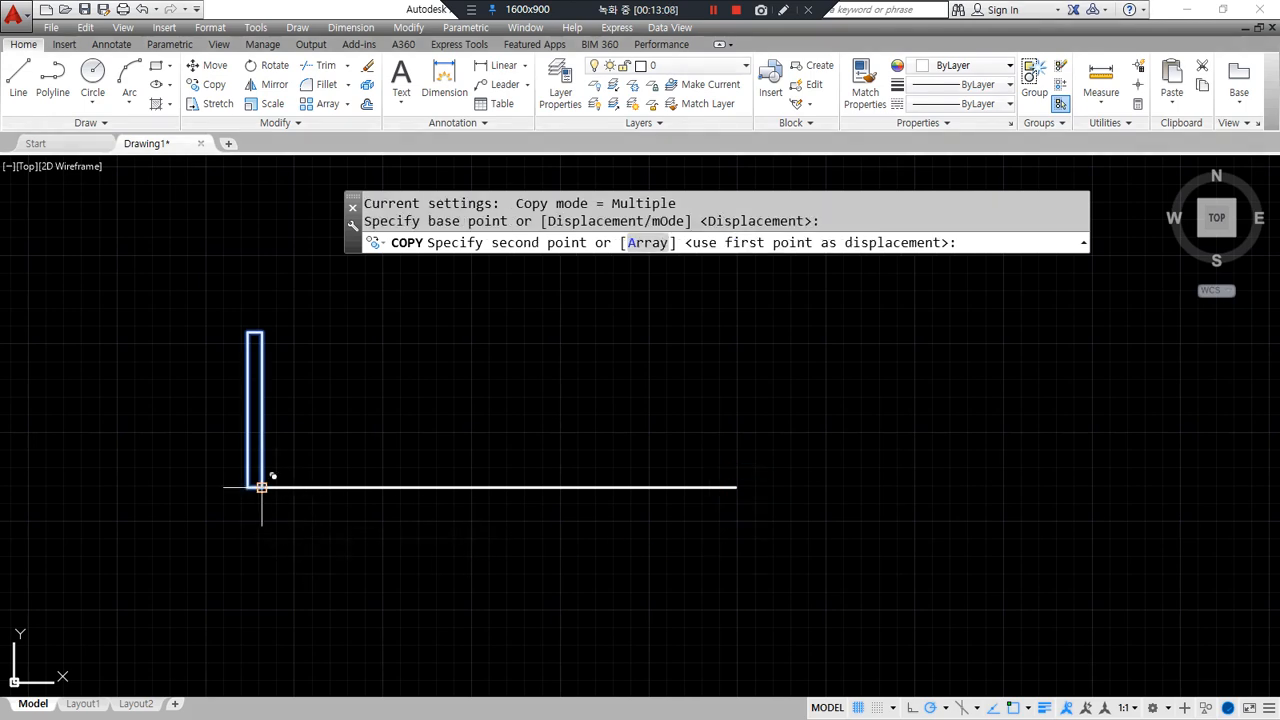
text(a)
key(Return)
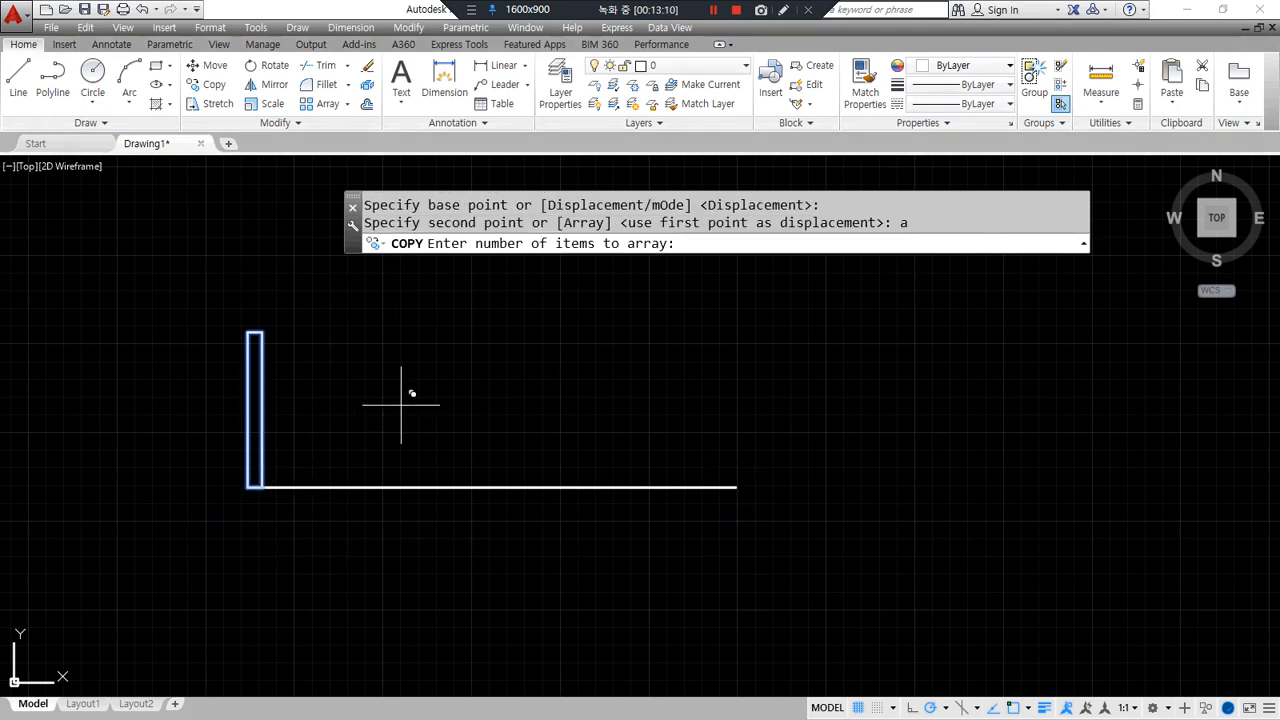
text(5)
key(Return)
text(f)
key(Return)
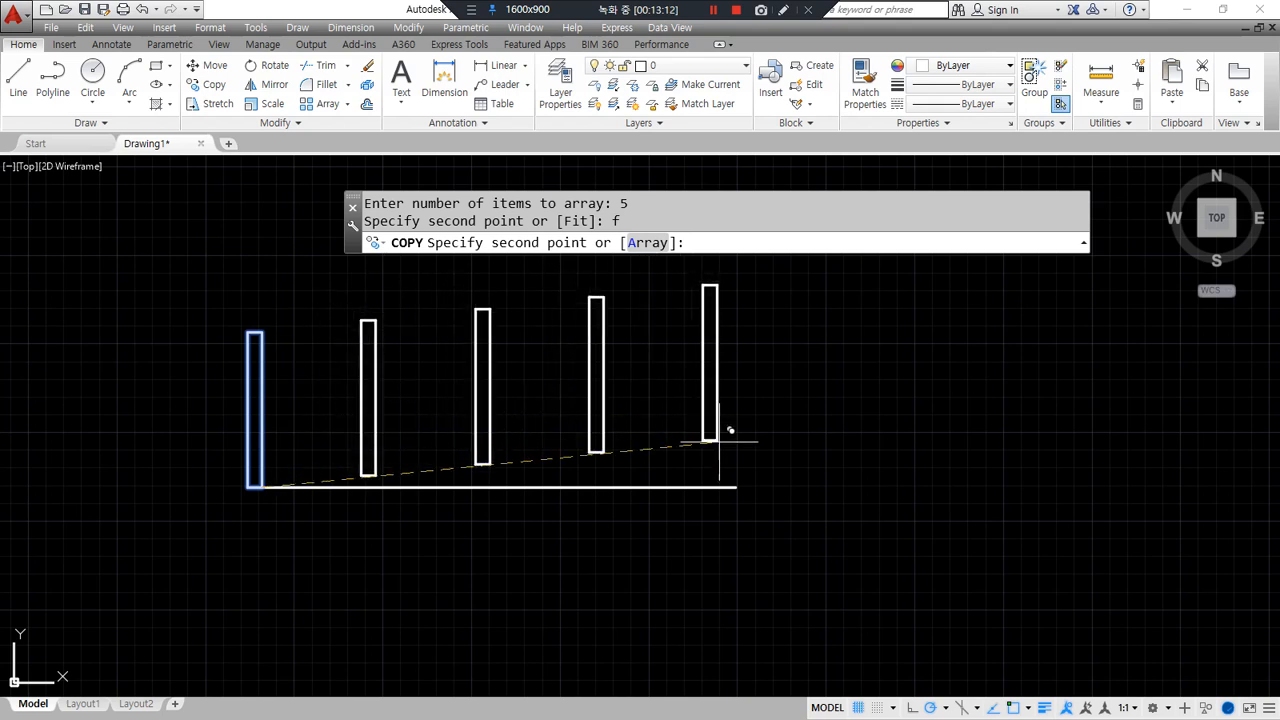
click(735, 487)
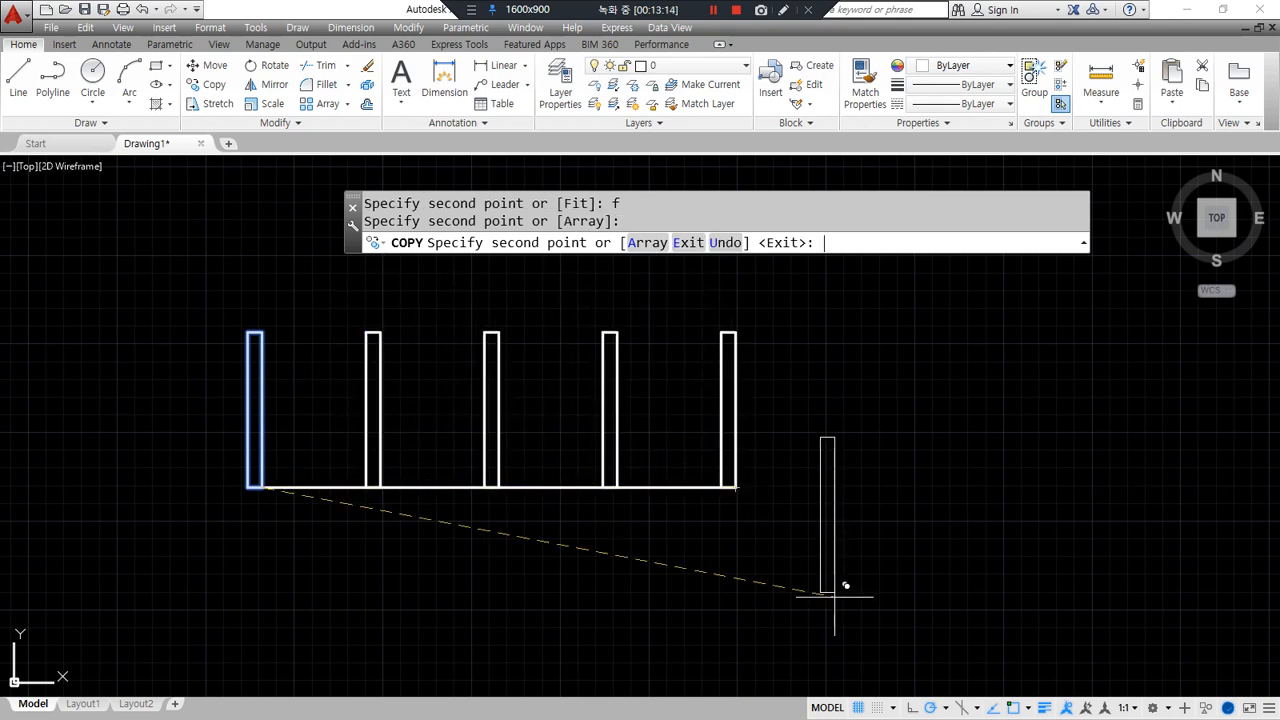
key(Return)
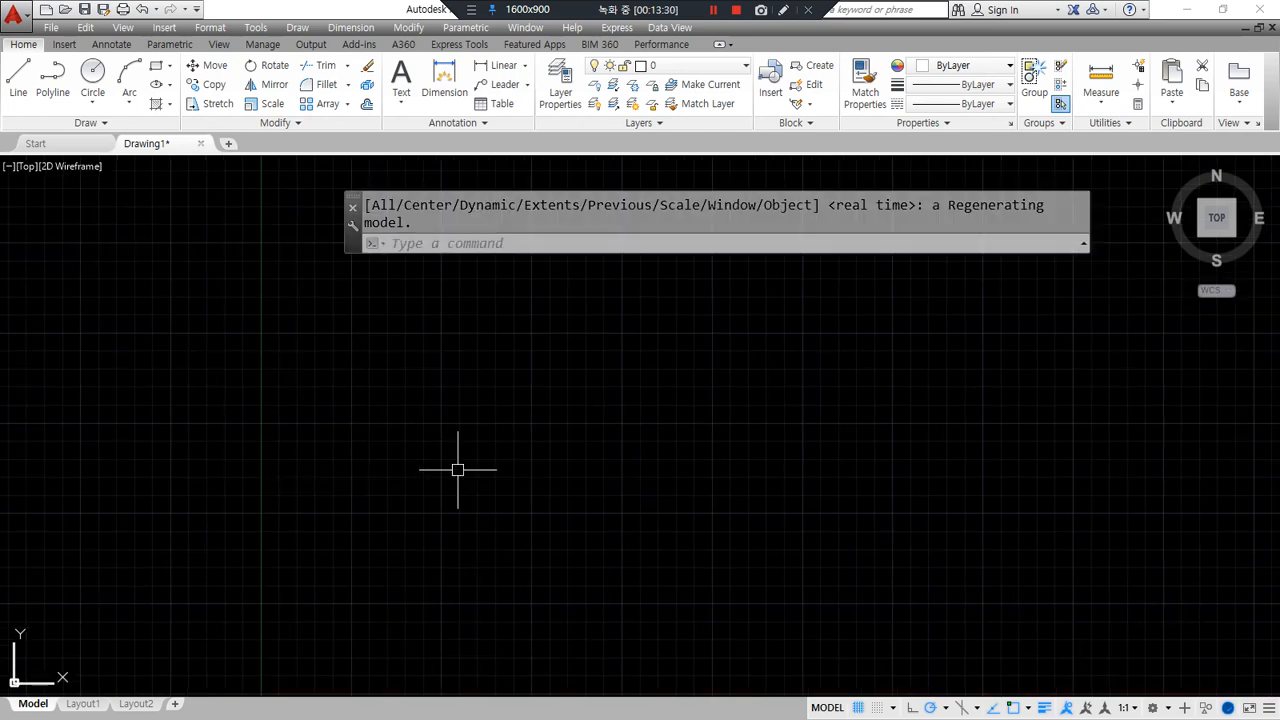
middle_drag(501, 497, 385, 433)
text(rec)
key(Return)
click(310, 522)
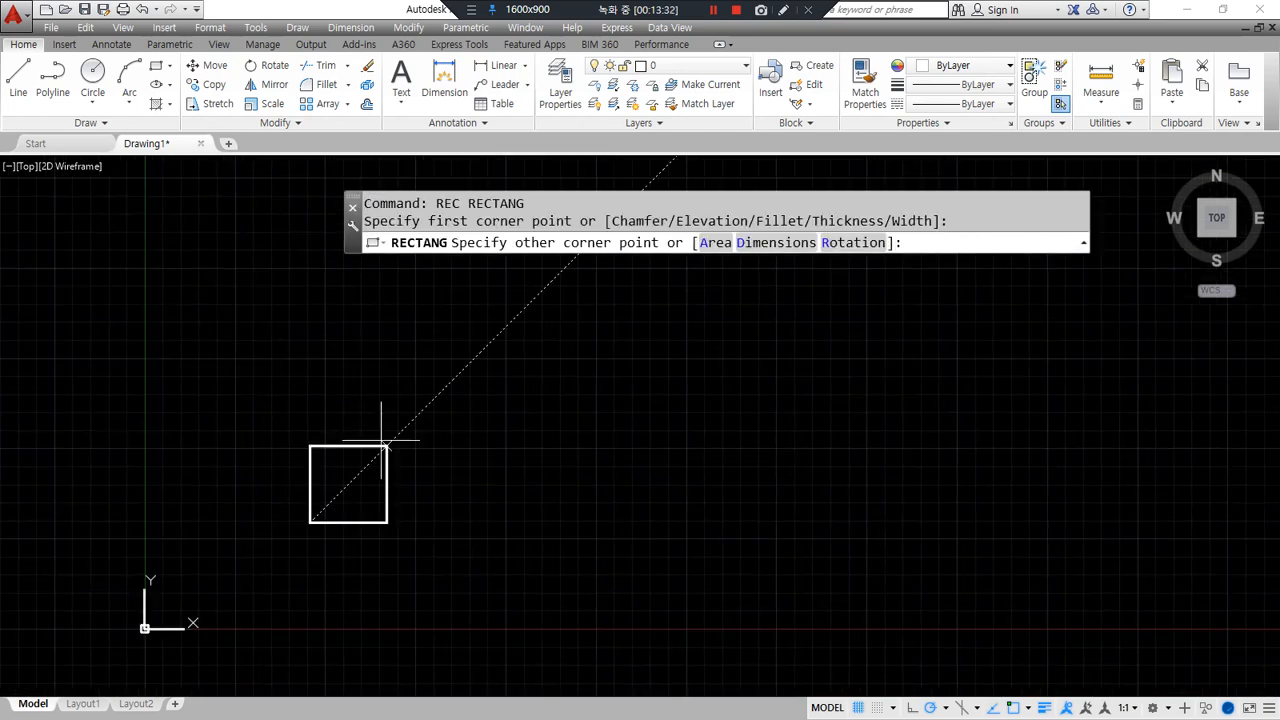
text(@10,10)
key(Return)
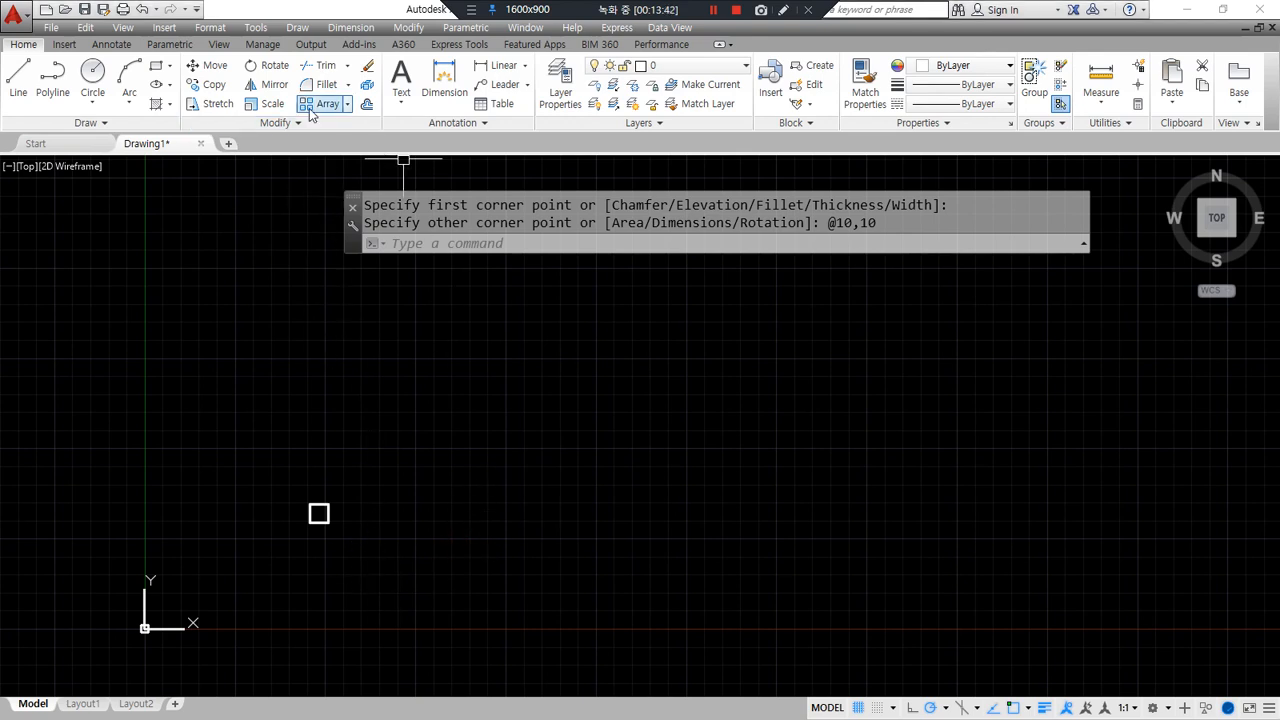
mouse_move(330, 126)
mouse_down()
mouse_move(357, 106)
mouse_move(338, 120)
mouse_up()
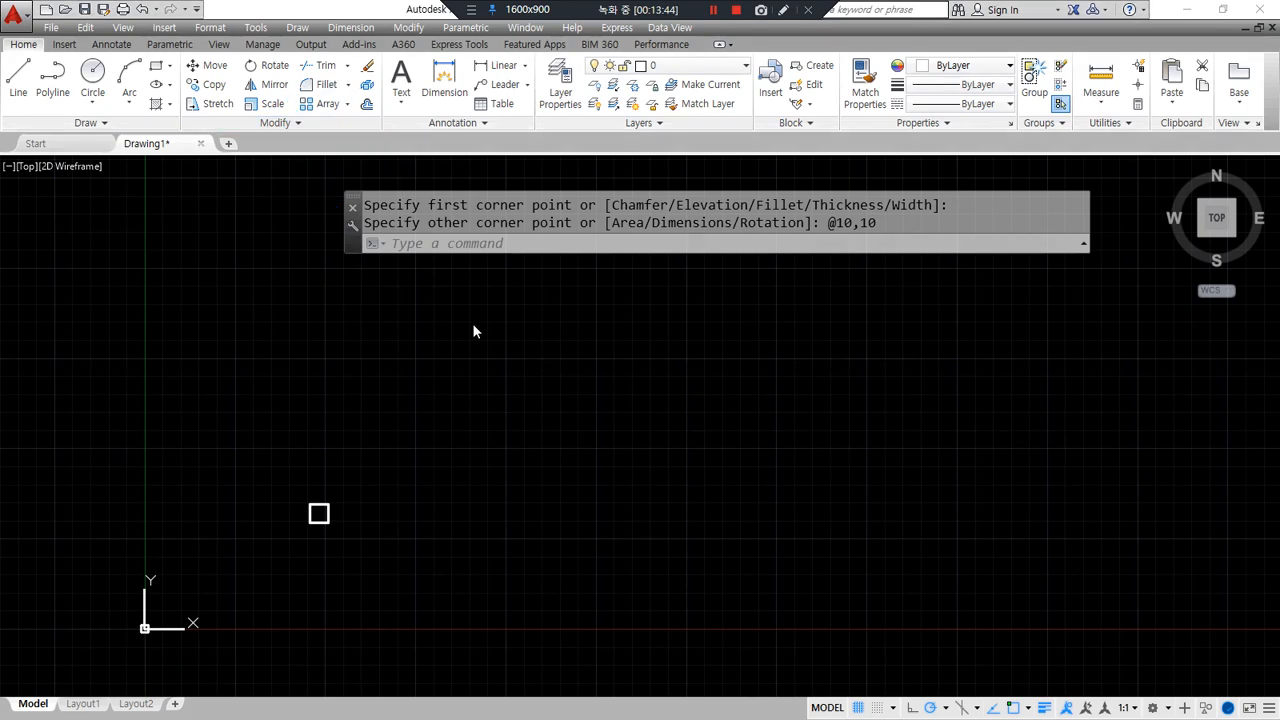
text(ar)
key(Return)
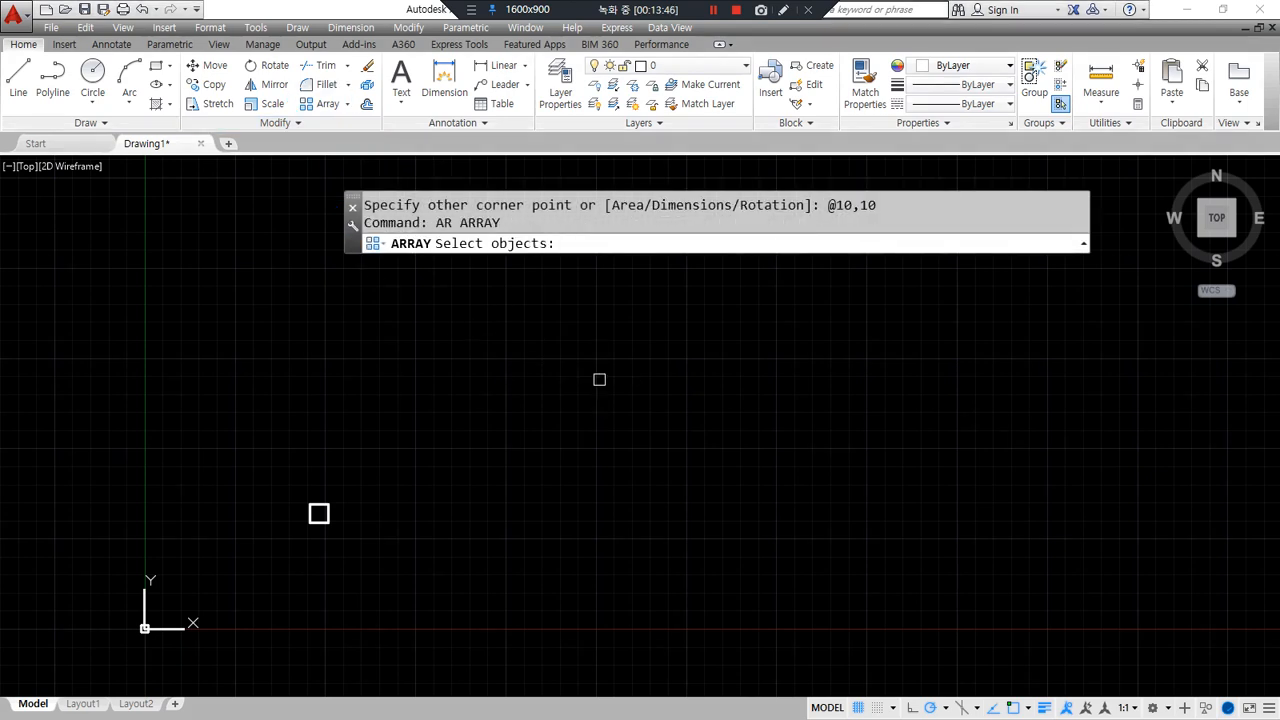
- Select the square and choose a rectangular array, previewing 4 columns by 3 rows at 15 spacing
mouse_move(540, 280)
mouse_down()
mouse_move(438, 226)
mouse_move(578, 305)
mouse_up()
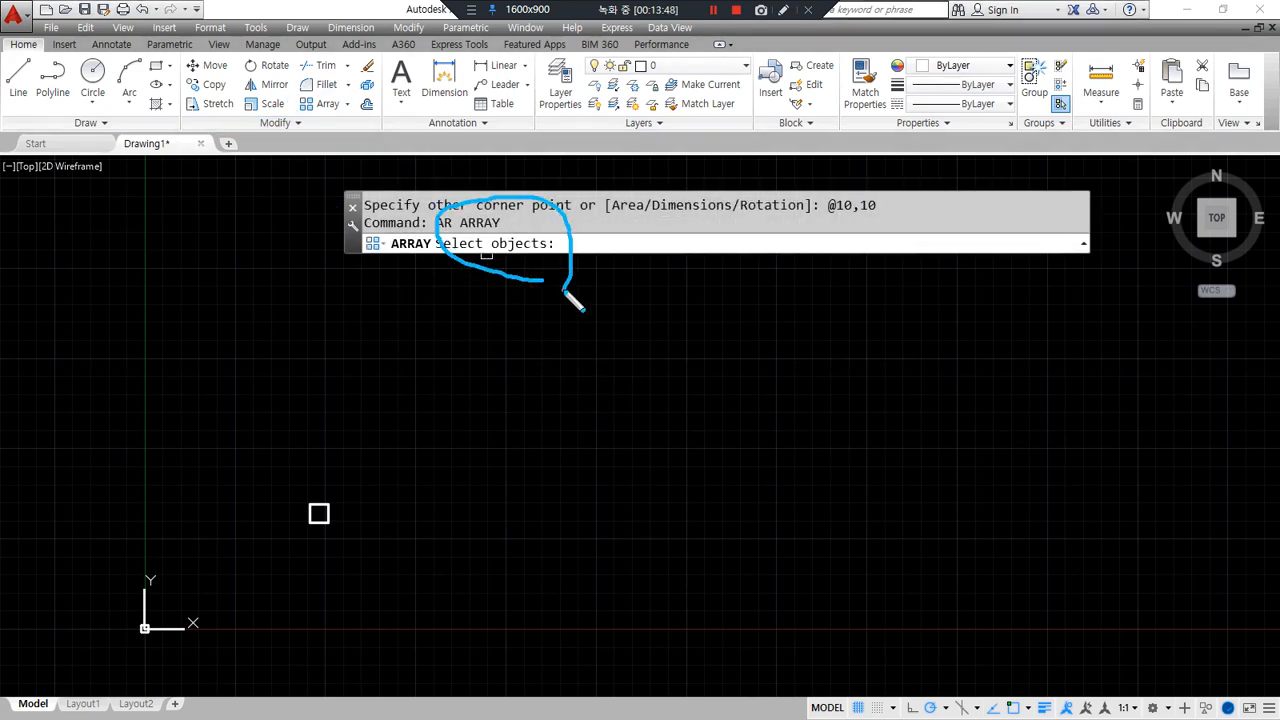
click(392, 553)
click(243, 441)
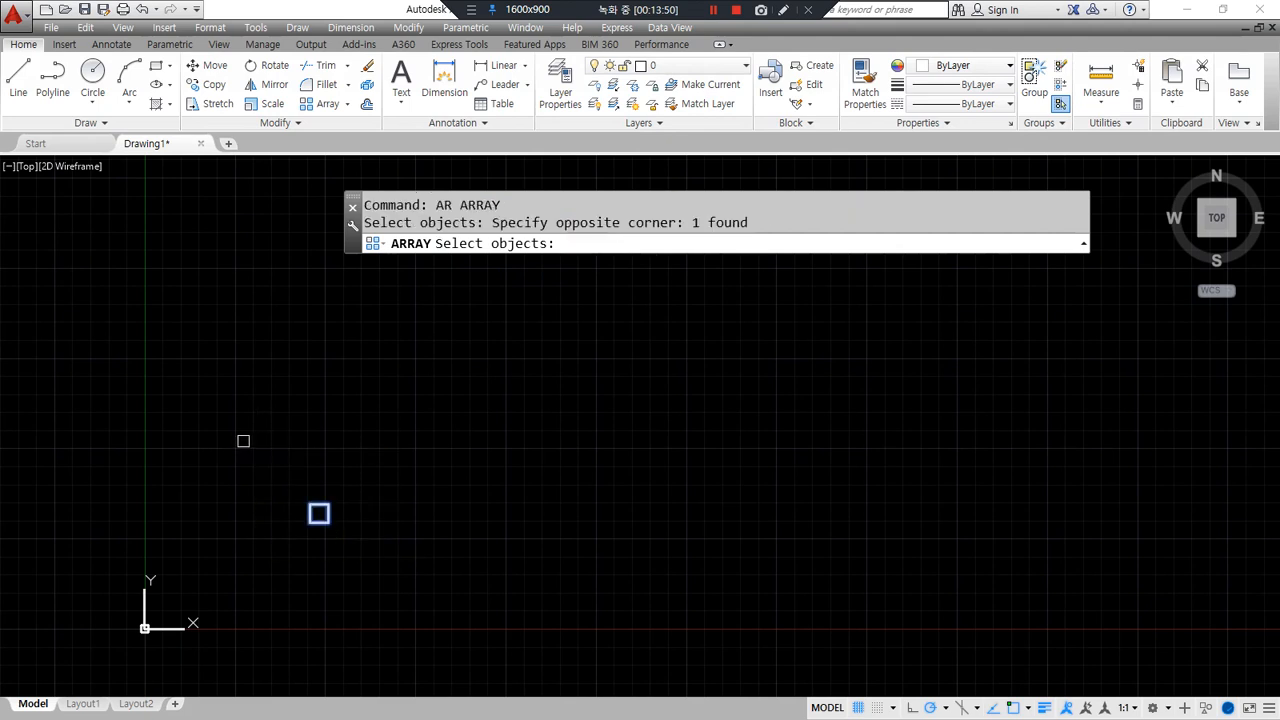
key(Return)
mouse_move(753, 258)
mouse_down()
mouse_move(760, 285)
mouse_move(872, 274)
mouse_move(876, 255)
mouse_move(836, 345)
mouse_up()
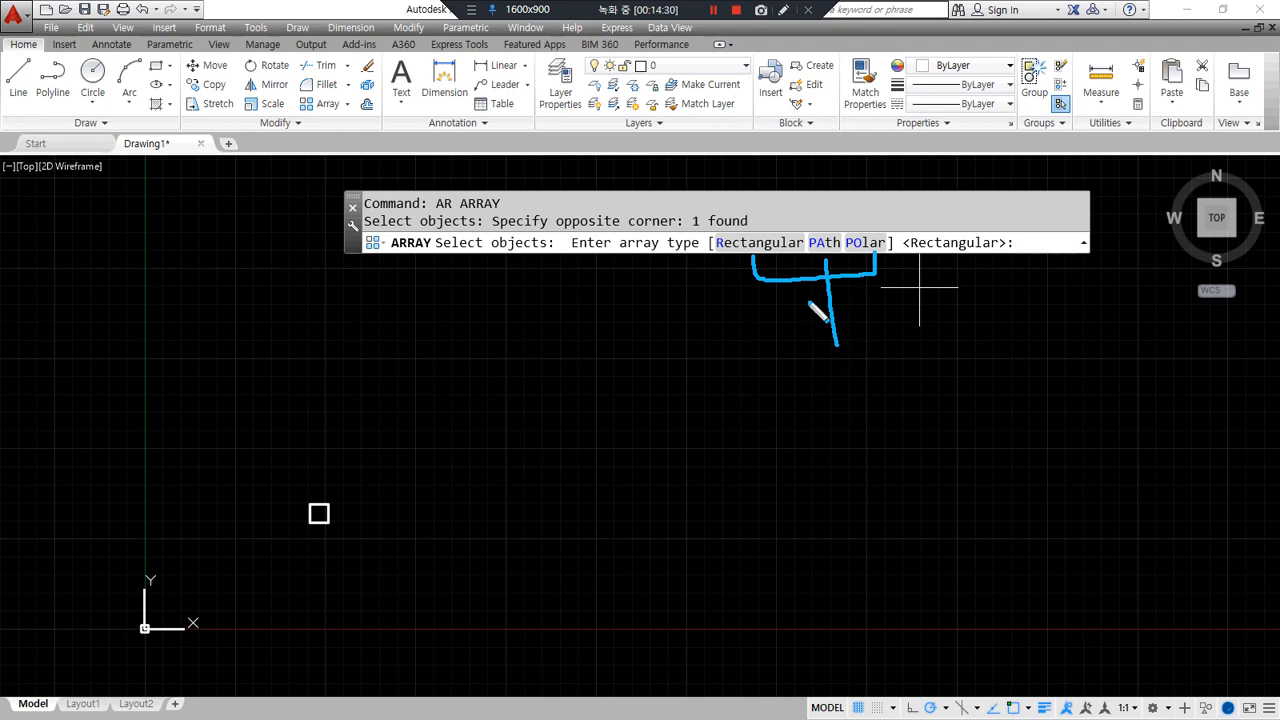
click(767, 243)
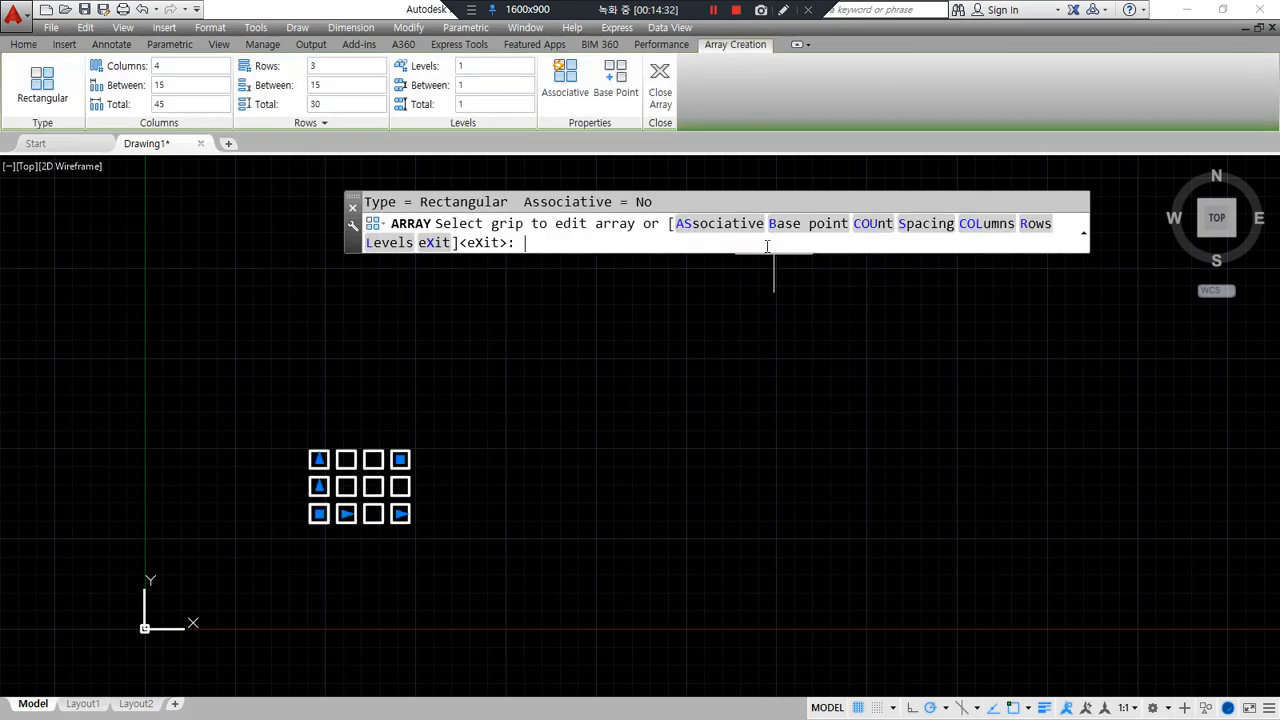
- Stretch the square array preview by dragging its grips
mouse_move(305, 546)
mouse_down()
mouse_move(318, 441)
mouse_move(434, 517)
mouse_move(345, 549)
mouse_up()
scroll(363, 505, up, 4)
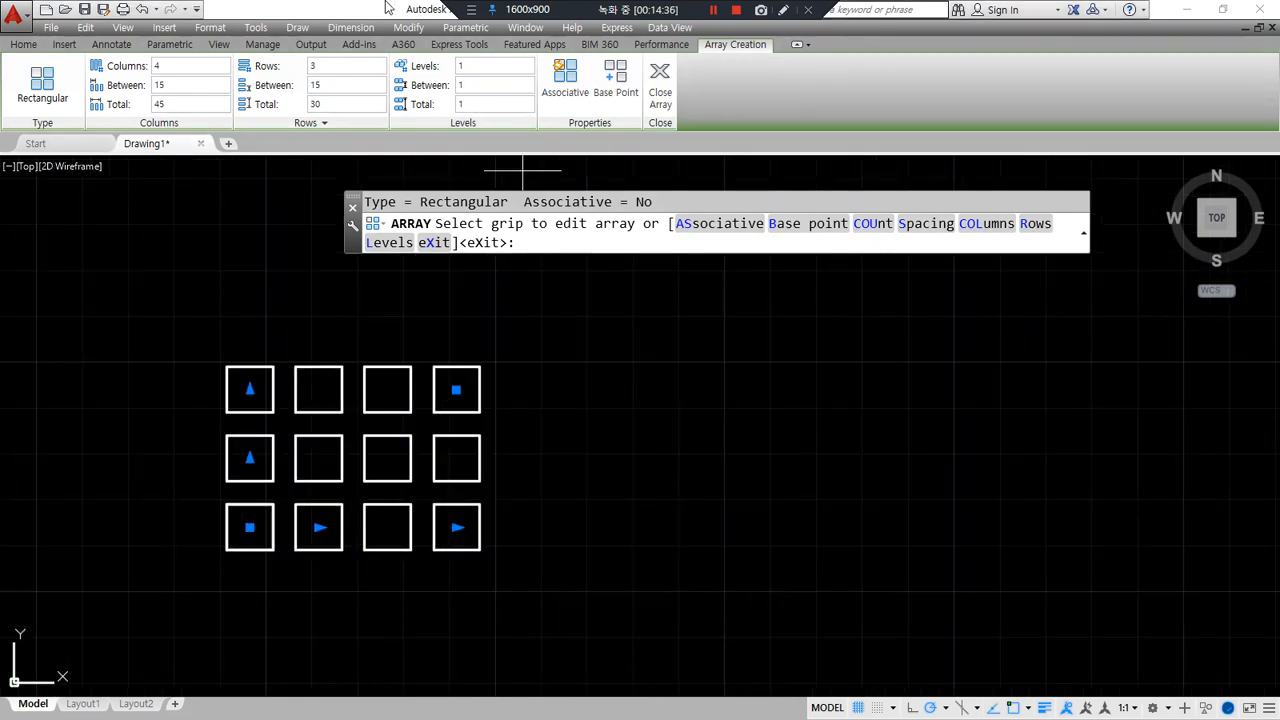
mouse_move(20, 42)
mouse_down()
mouse_move(86, 143)
mouse_move(584, 141)
mouse_move(695, 45)
mouse_move(60, 62)
mouse_up()
key(Escape)
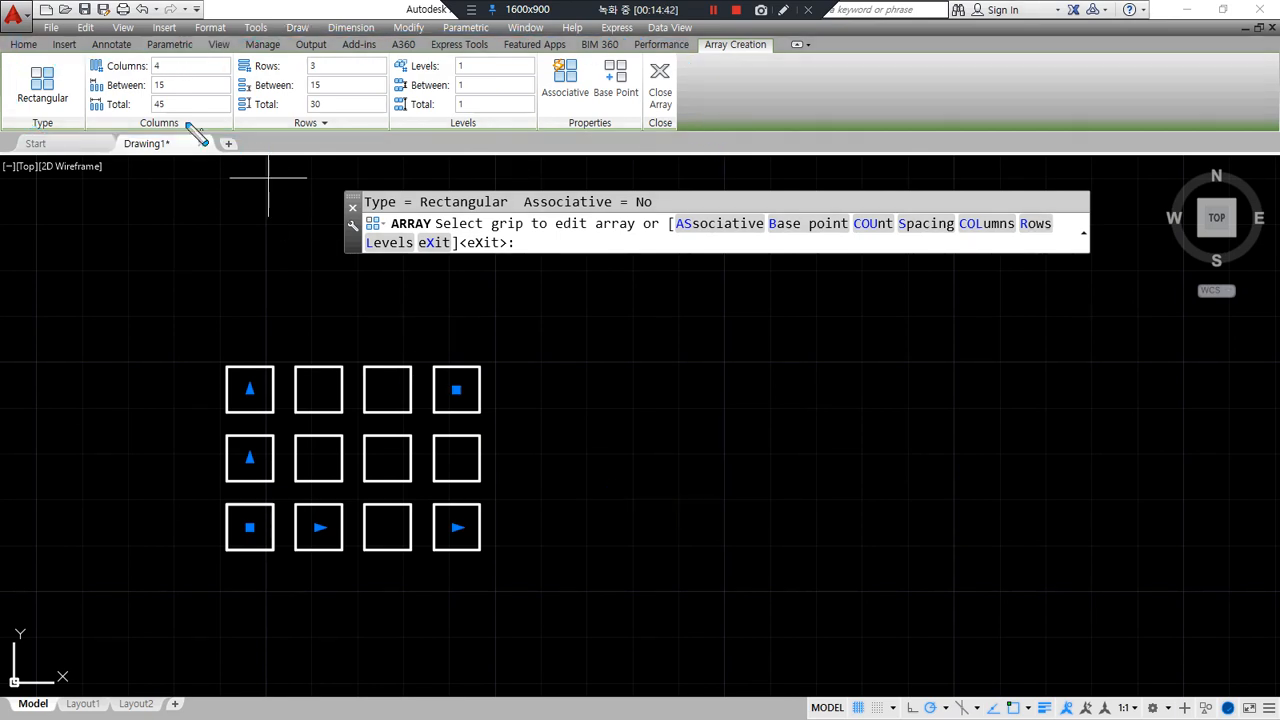
drag(92, 74, 172, 74)
drag(240, 288, 240, 676)
drag(312, 288, 312, 630)
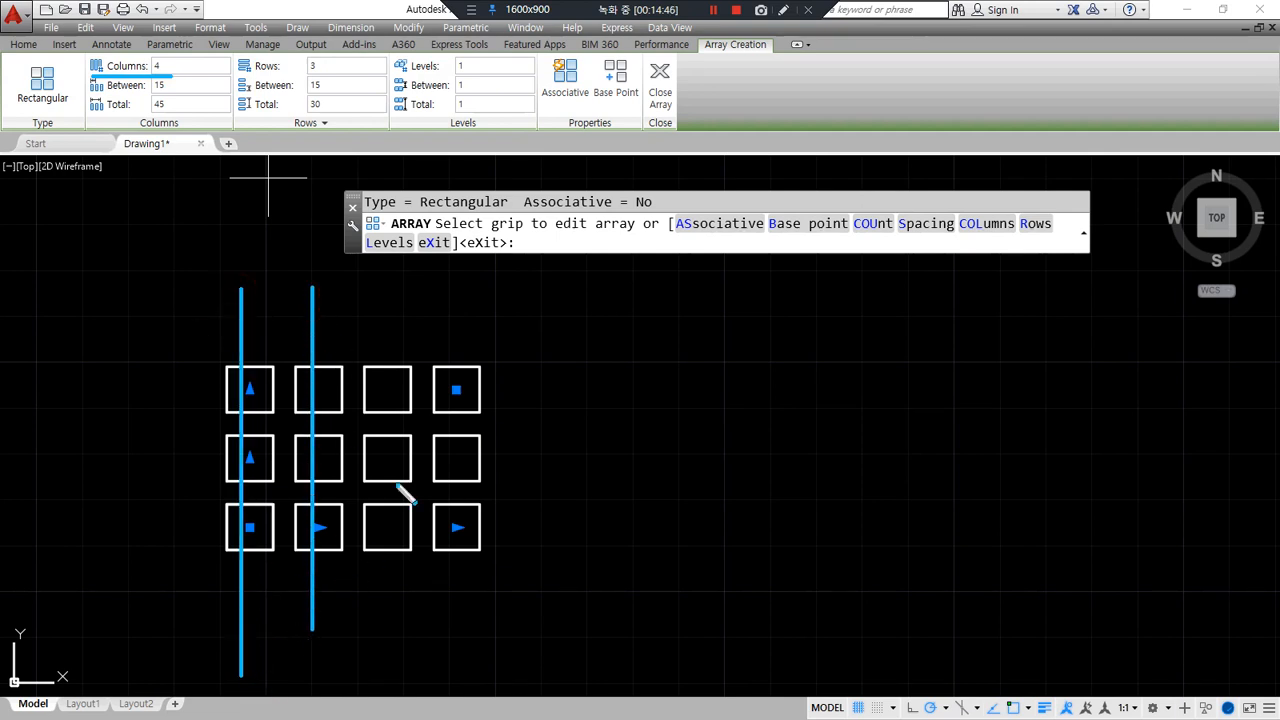
drag(386, 294, 386, 608)
drag(447, 303, 447, 628)
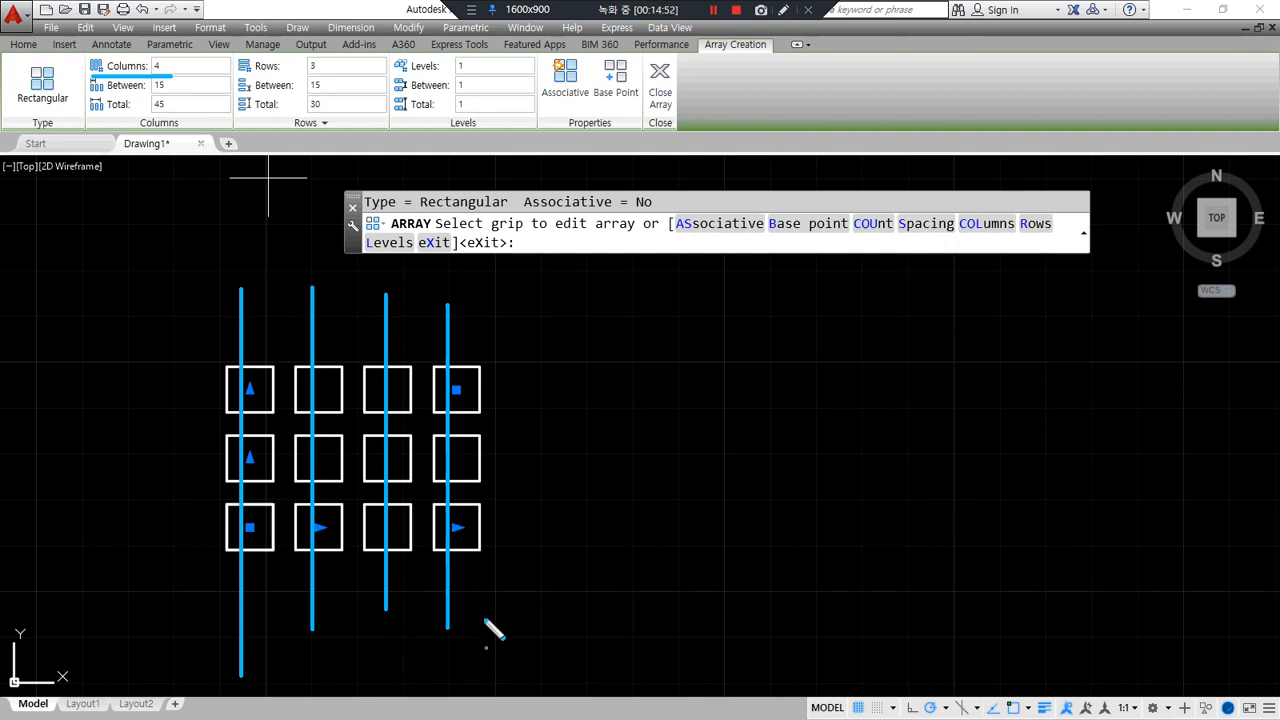
key(Escape)
- Set the square array to 10 columns and 5 rows on the Array Creation ribbon
click(169, 66)
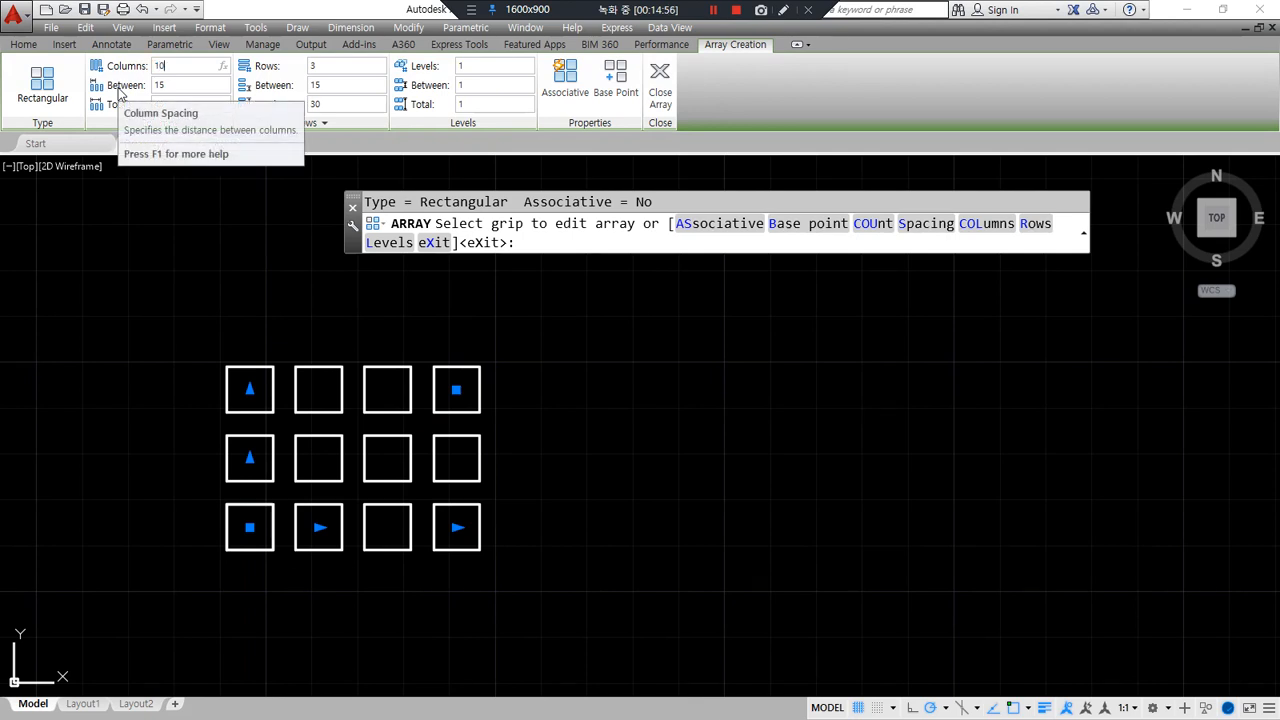
key(Return)
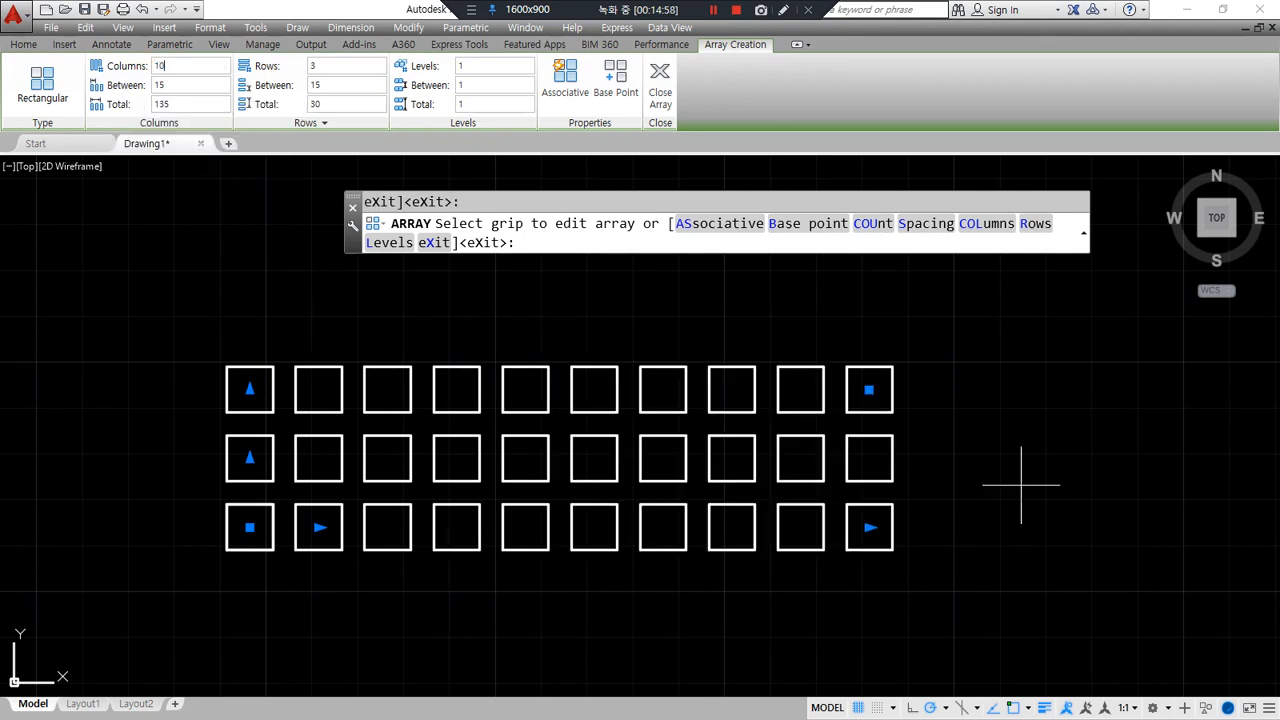
click(338, 66)
text(5)
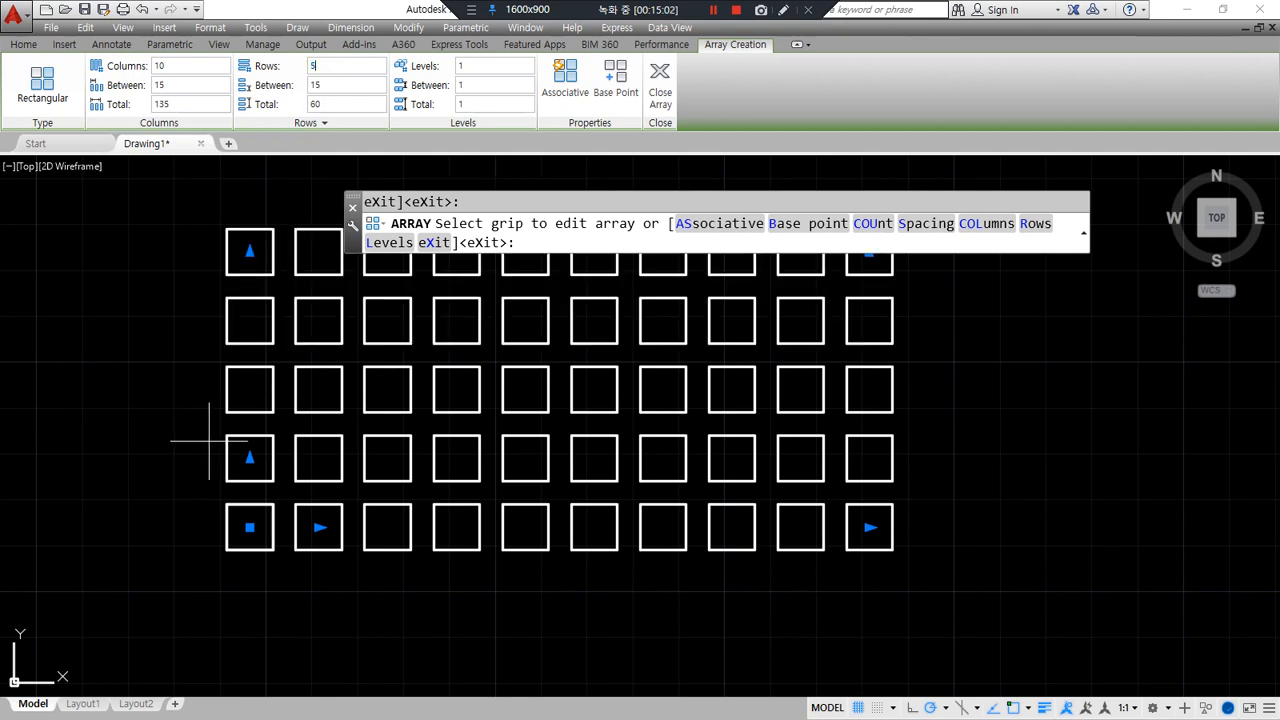
- Drag the array grips to adjust the 10 by 5 preview at 15-unit spacing
drag(208, 531, 855, 531)
drag(882, 466, 177, 466)
drag(244, 389, 990, 389)
drag(907, 338, 314, 338)
drag(234, 243, 954, 243)
drag(254, 210, 254, 604)
drag(322, 205, 322, 578)
drag(214, 540, 844, 540)
drag(256, 190, 256, 690)
drag(163, 530, 1222, 530)
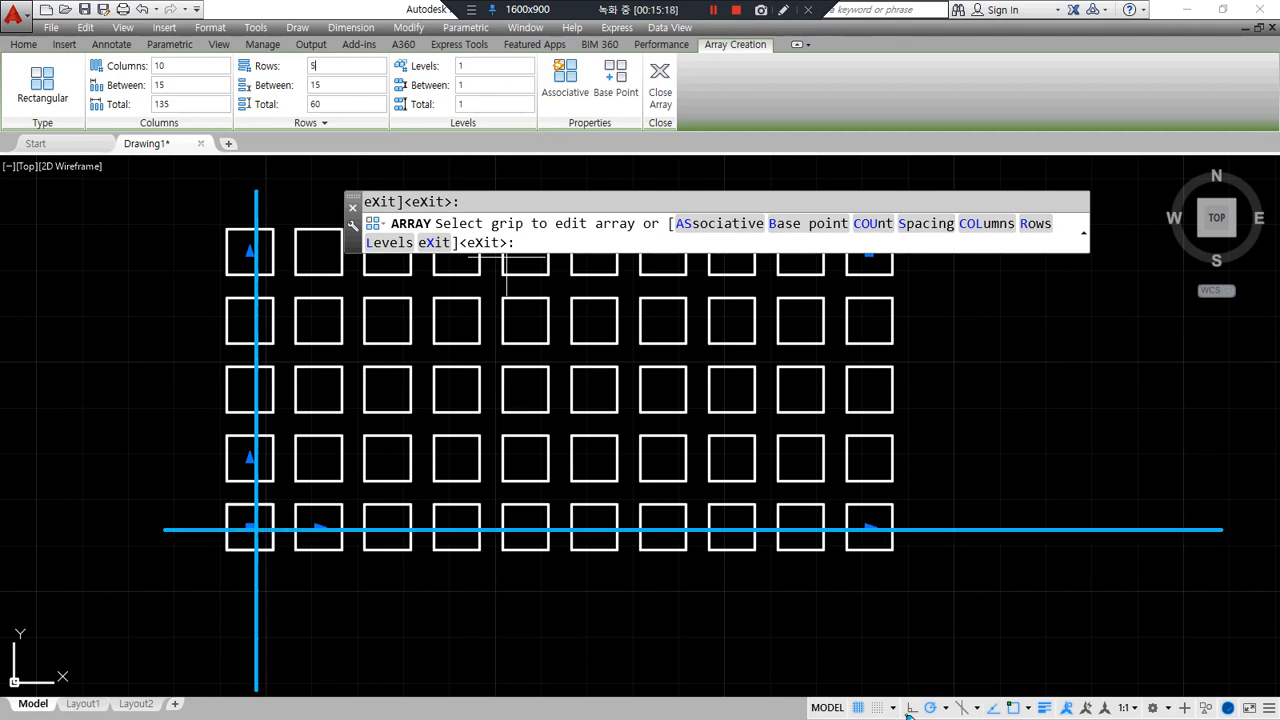
- Begin re-specifying the column count of the square array
drag(118, 73, 385, 74)
key(Escape)
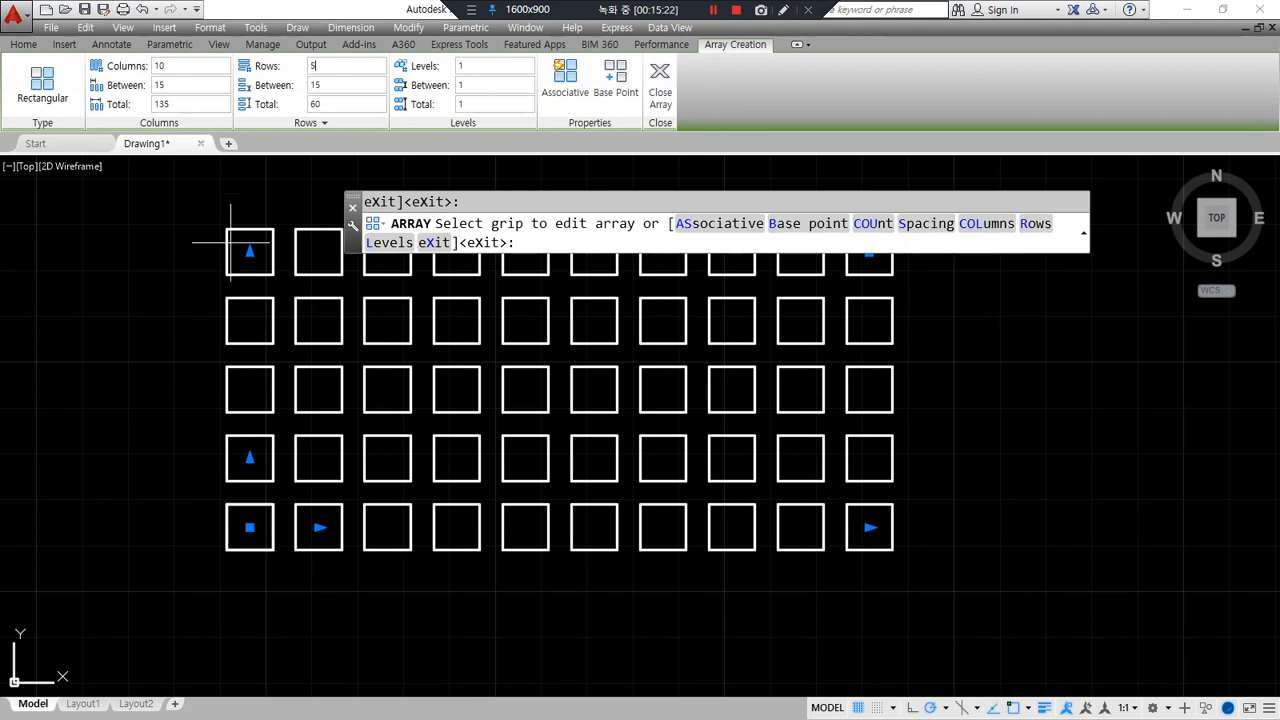
drag(240, 236, 262, 272)
mouse_move(903, 546)
mouse_down()
mouse_move(852, 512)
mouse_move(897, 546)
mouse_up()
key(Escape)
- Resize the array with its grips, ending at 7 columns by 4 rows
click(870, 527)
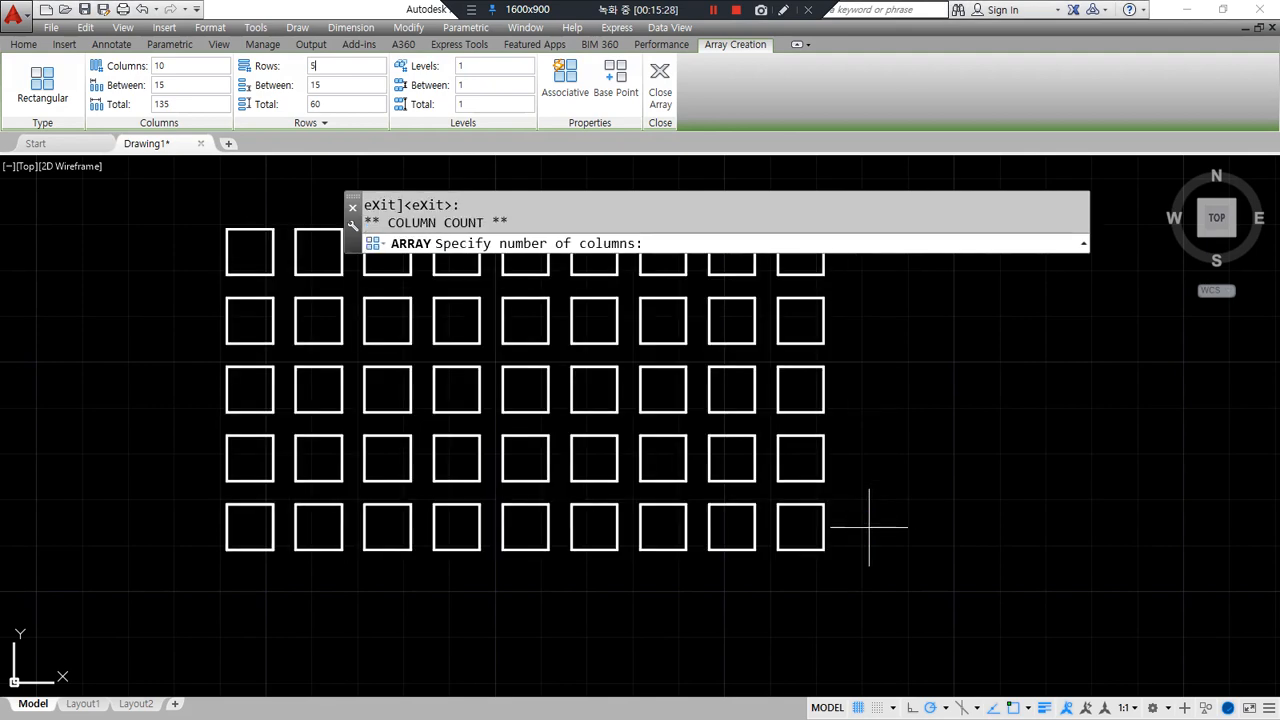
click(815, 527)
click(250, 250)
click(251, 366)
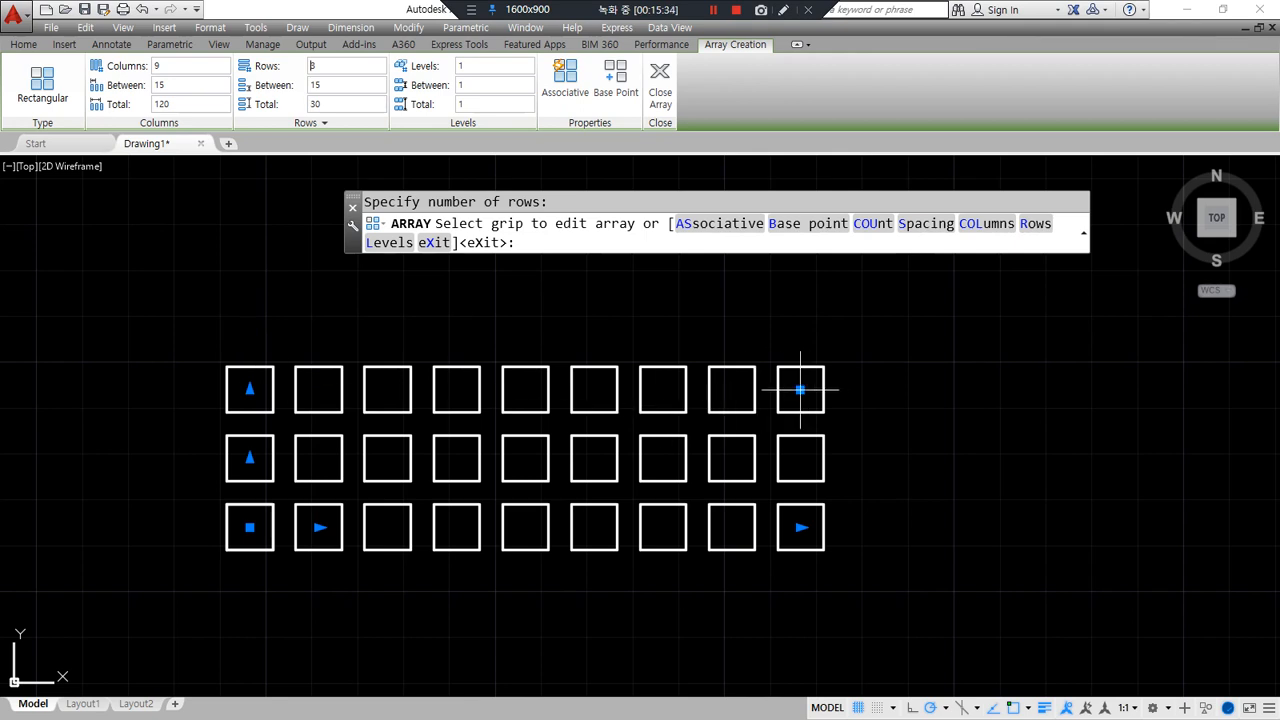
click(800, 389)
click(668, 310)
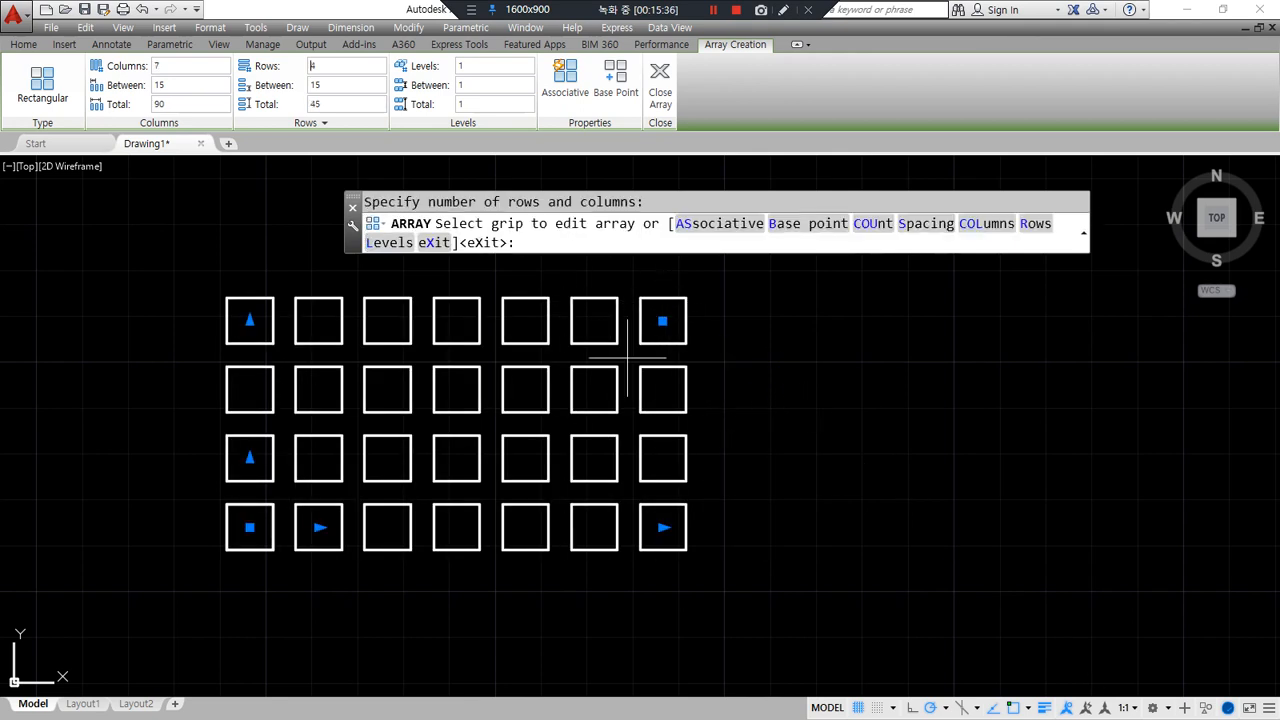
middle_drag(517, 374, 530, 422)
mouse_move(273, 530)
mouse_down()
mouse_move(243, 522)
mouse_move(292, 512)
mouse_up()
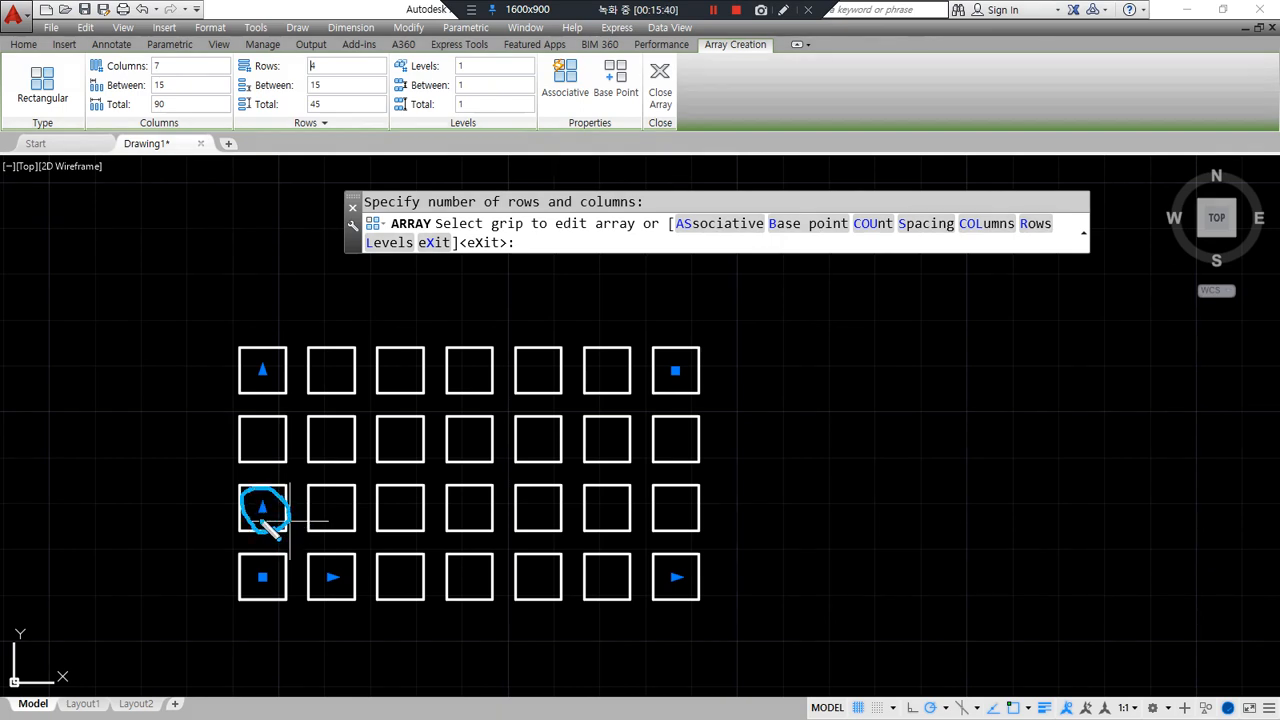
- Widen the row and column spacing of the array using its spacing grips
click(261, 508)
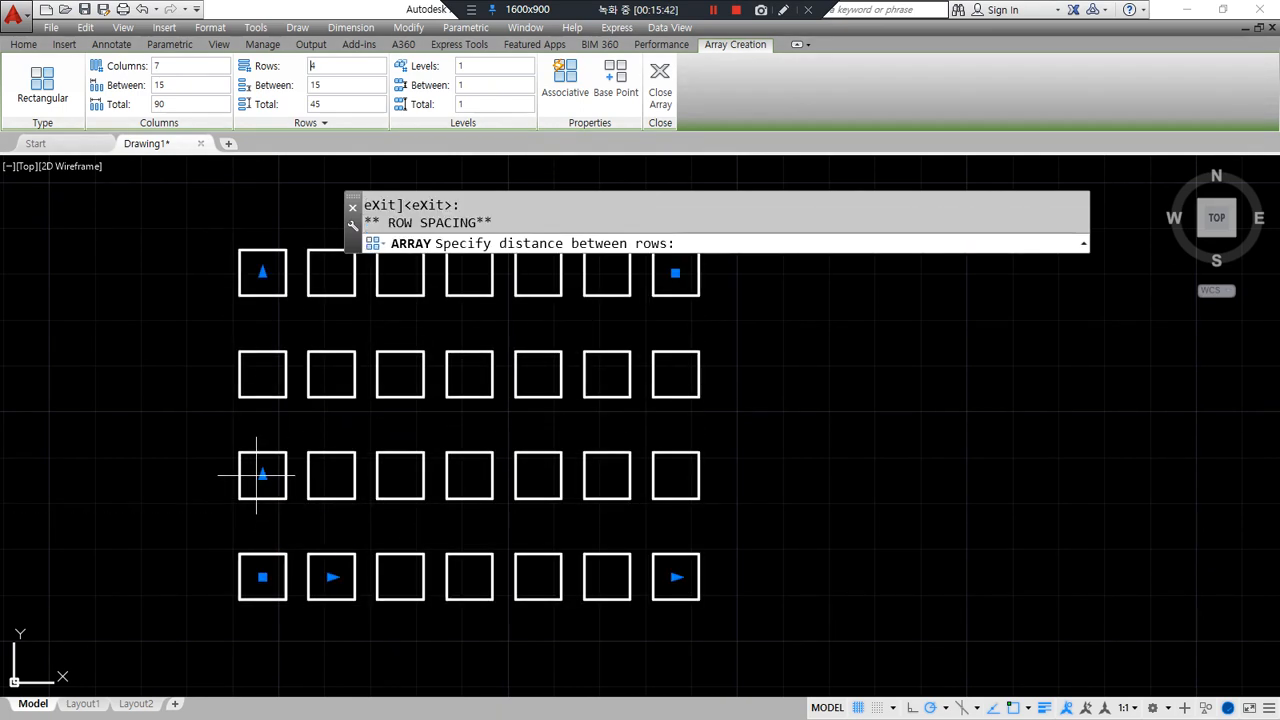
click(259, 472)
click(331, 577)
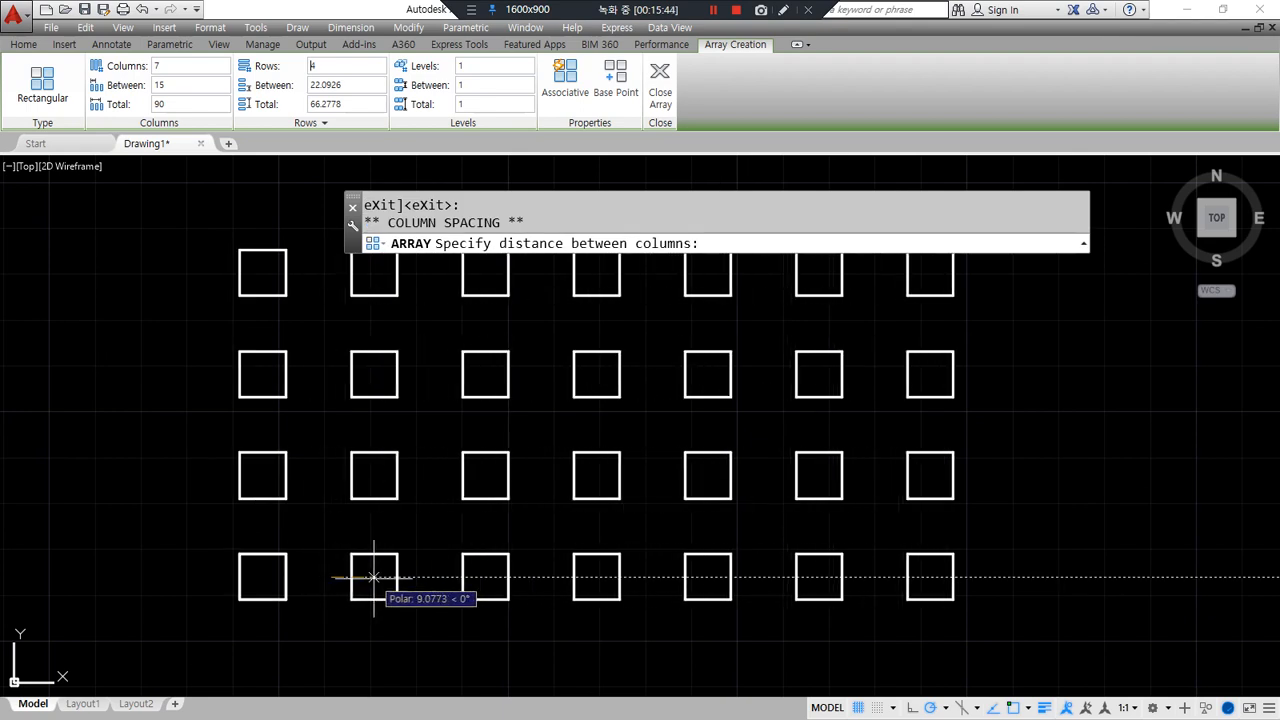
click(383, 578)
middle_drag(383, 578, 338, 532)
drag(90, 96, 378, 96)
drag(249, 546, 283, 566)
mouse_move(372, 652)
mouse_down()
mouse_move(350, 655)
mouse_move(381, 648)
mouse_up()
drag(112, 91, 338, 92)
key(Escape)
- Set both column spacing and row spacing to 30
click(194, 82)
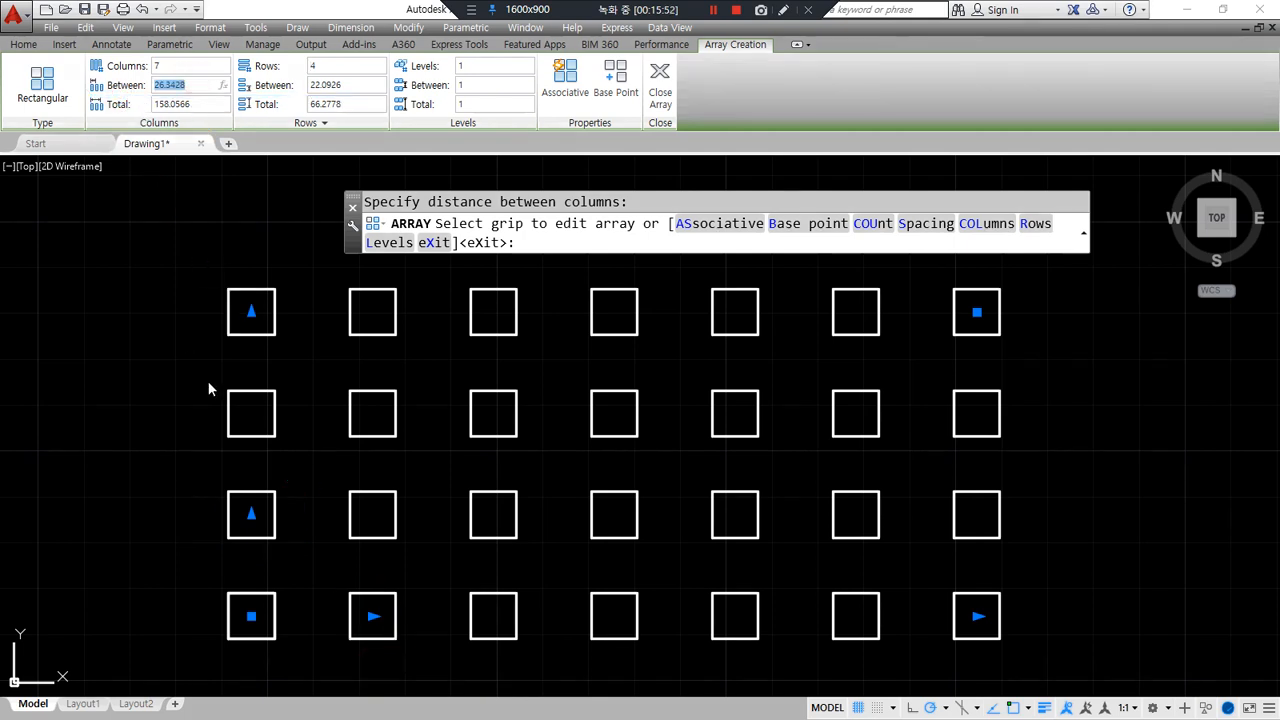
text(30)
key(Return)
click(359, 85)
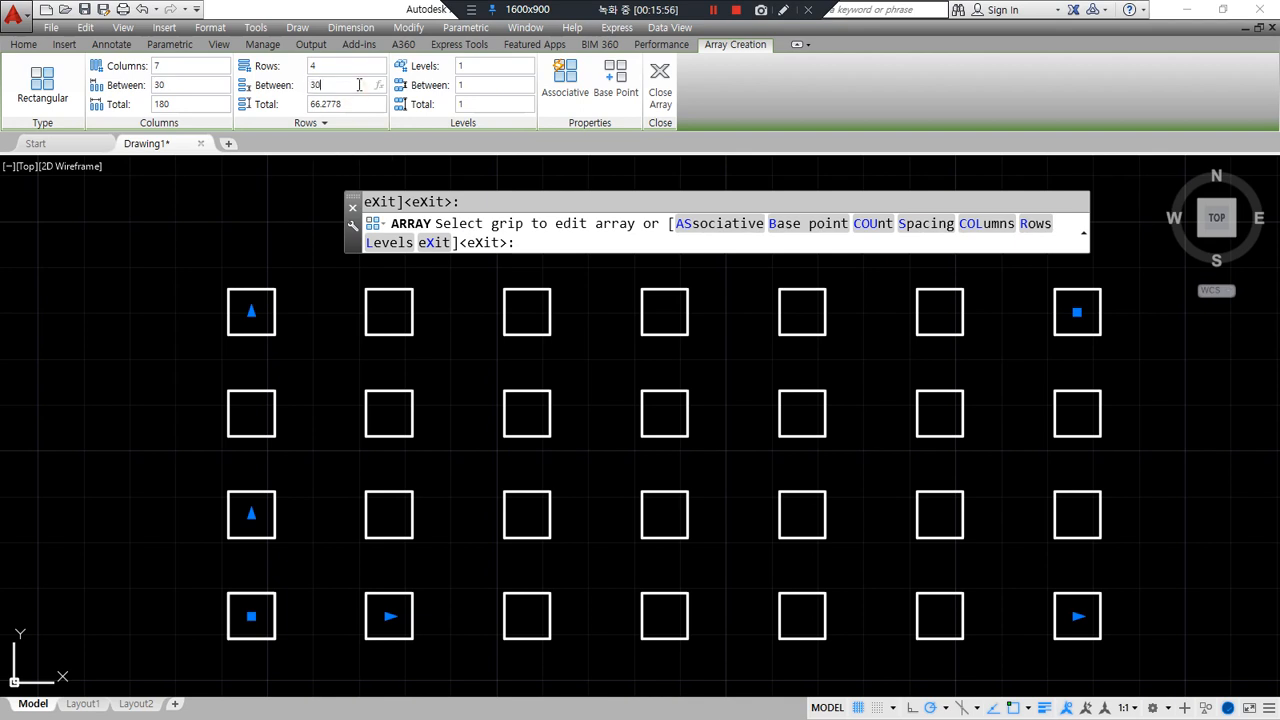
text(30)
key(Return)
- Close the 7 by 4 square array, then undo it so only the sample shapes remain
scroll(414, 451, down, 3)
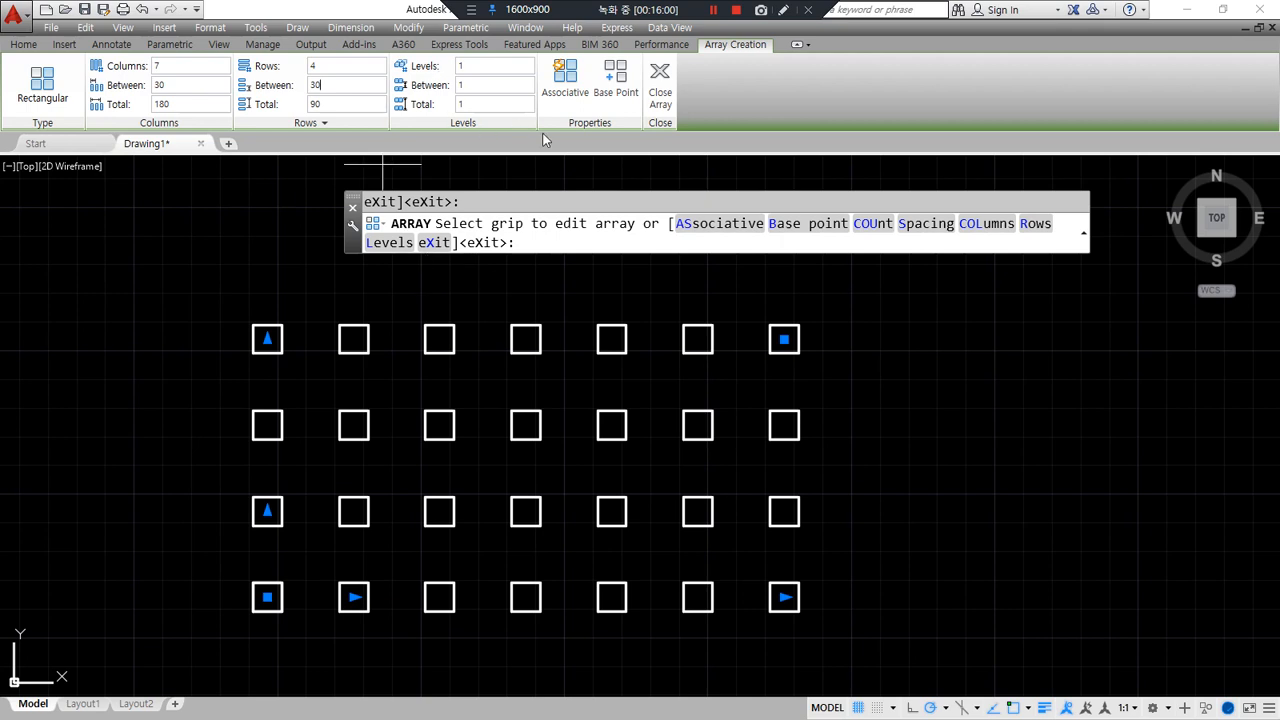
drag(690, 116, 636, 78)
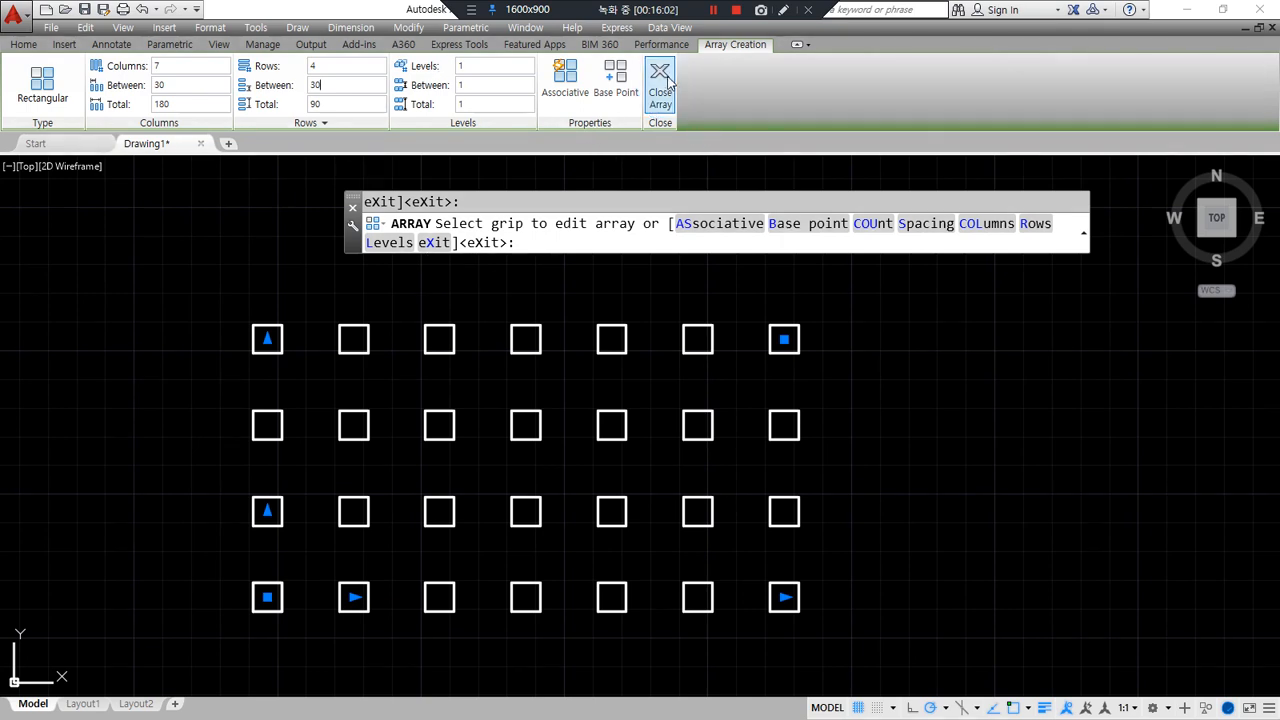
click(668, 85)
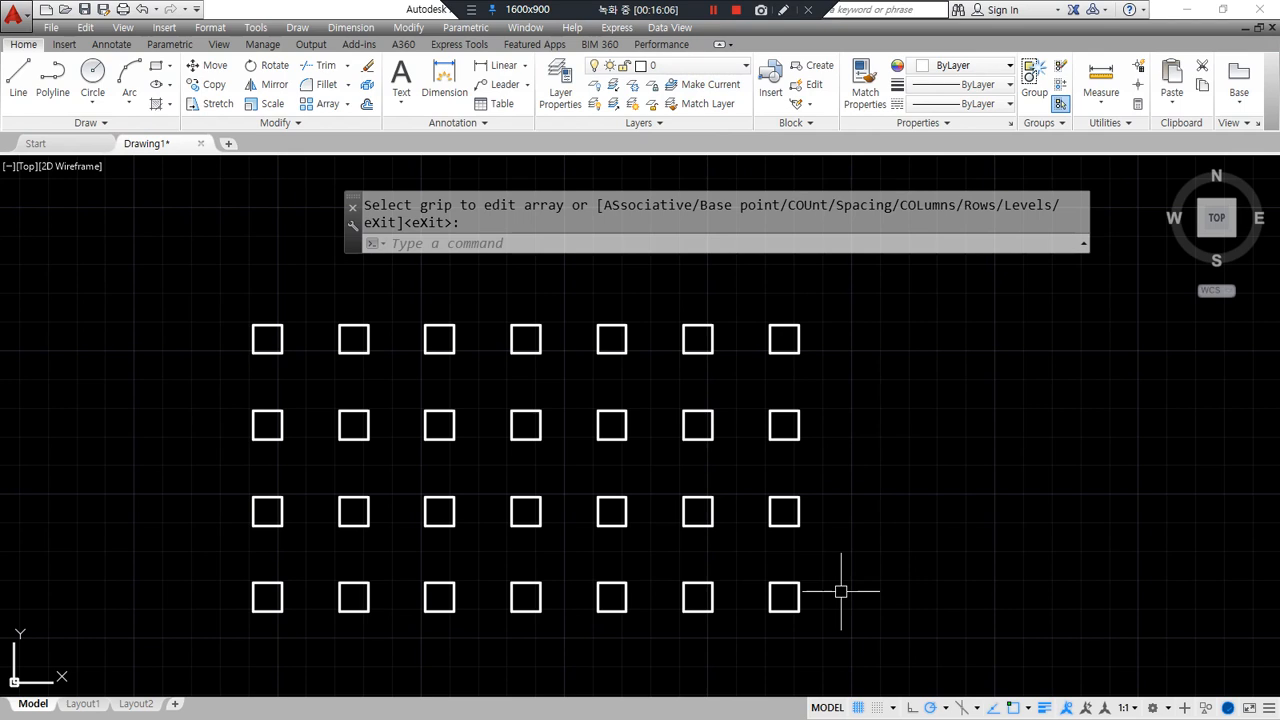
key(ctrl+z)
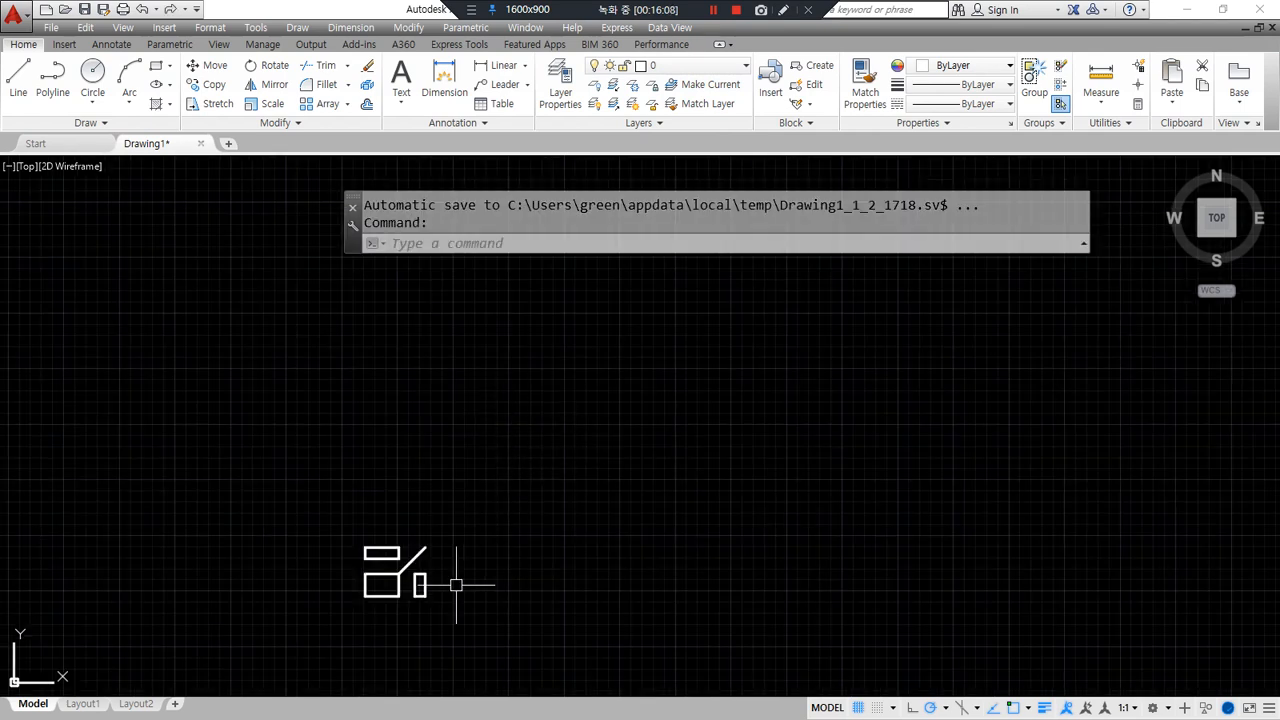
- Start ARRAY with AR on the 13 sample shapes and choose a Rectangular array
mouse_move(400, 637)
mouse_down()
mouse_move(368, 526)
mouse_move(415, 648)
mouse_move(383, 632)
mouse_up()
text(ar)
key(Return)
click(455, 627)
click(334, 506)
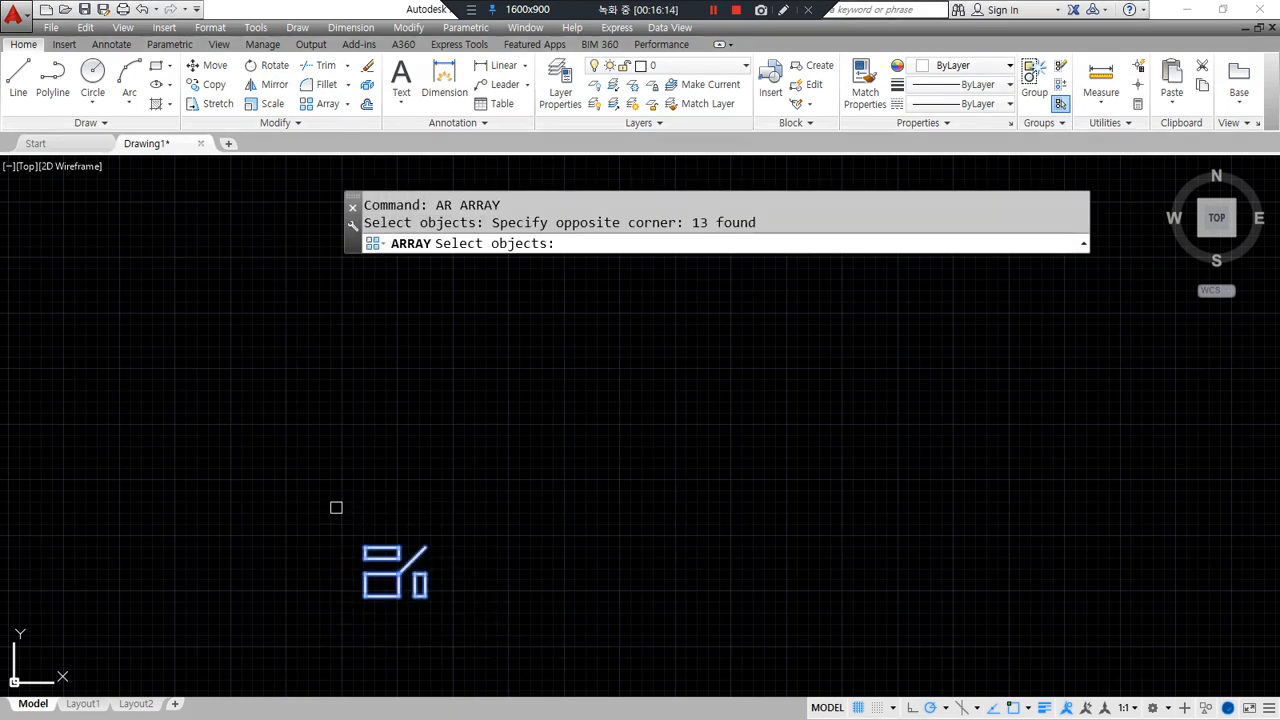
key(Return)
click(743, 246)
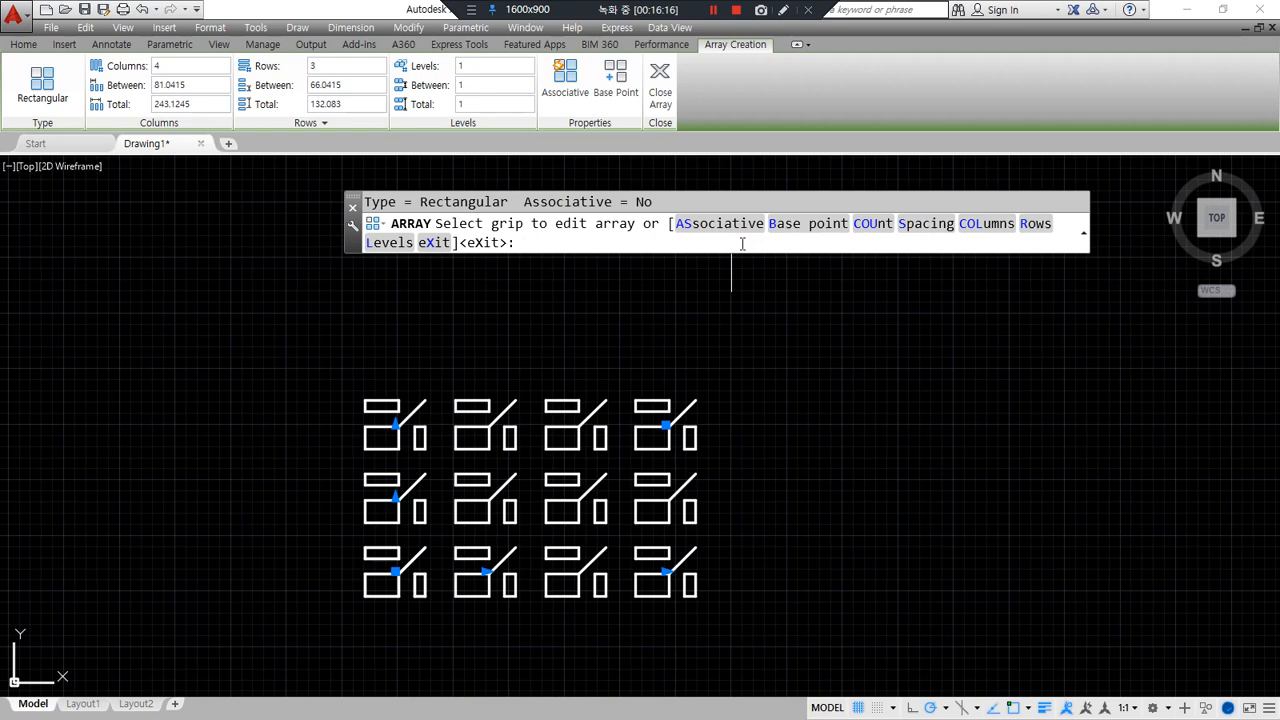
- Set column spacing 150 and row spacing 100, then close the 4 by 3 array
click(200, 84)
text(150)
key(Return)
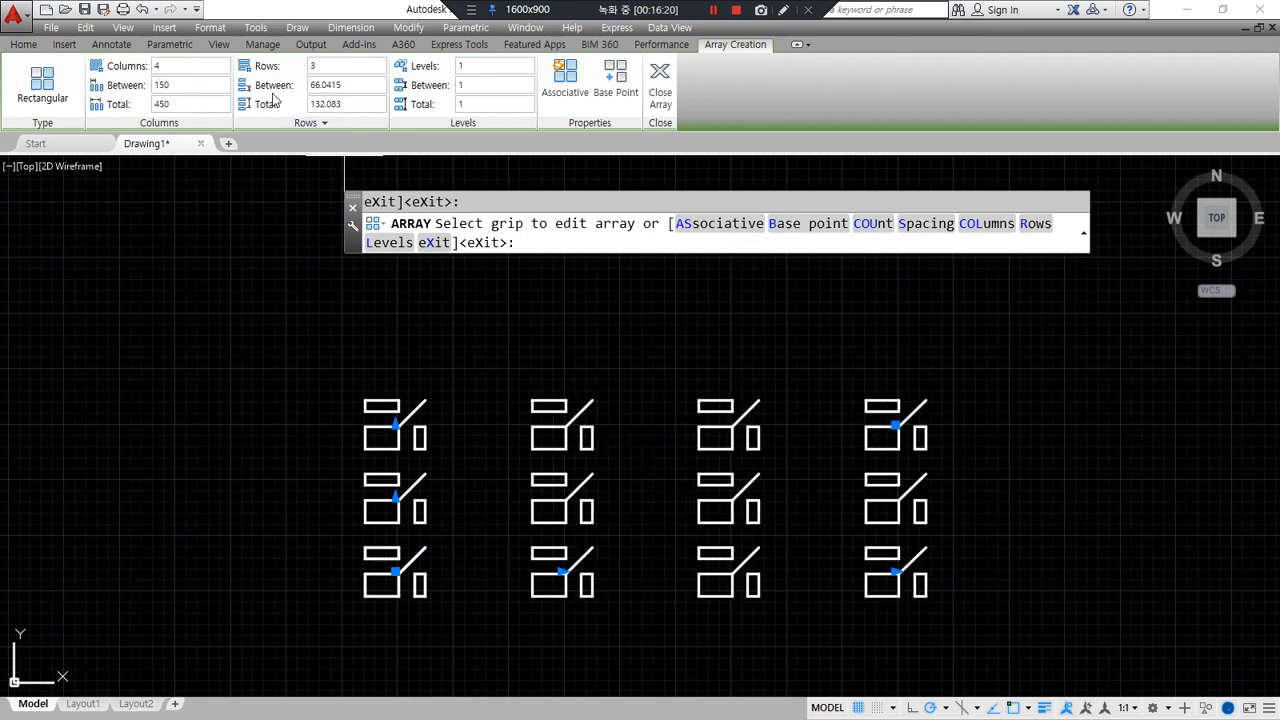
click(344, 84)
text(100)
key(Return)
click(484, 88)
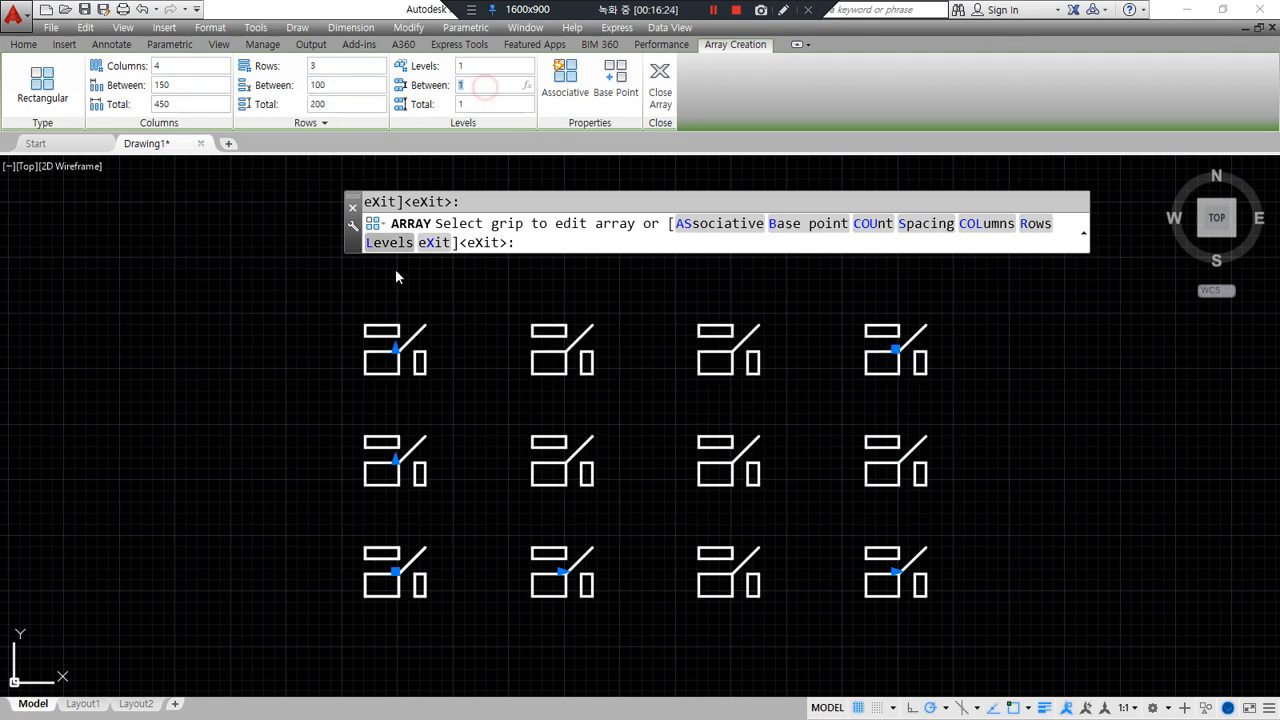
click(660, 82)
middle_drag(199, 392, 163, 400)
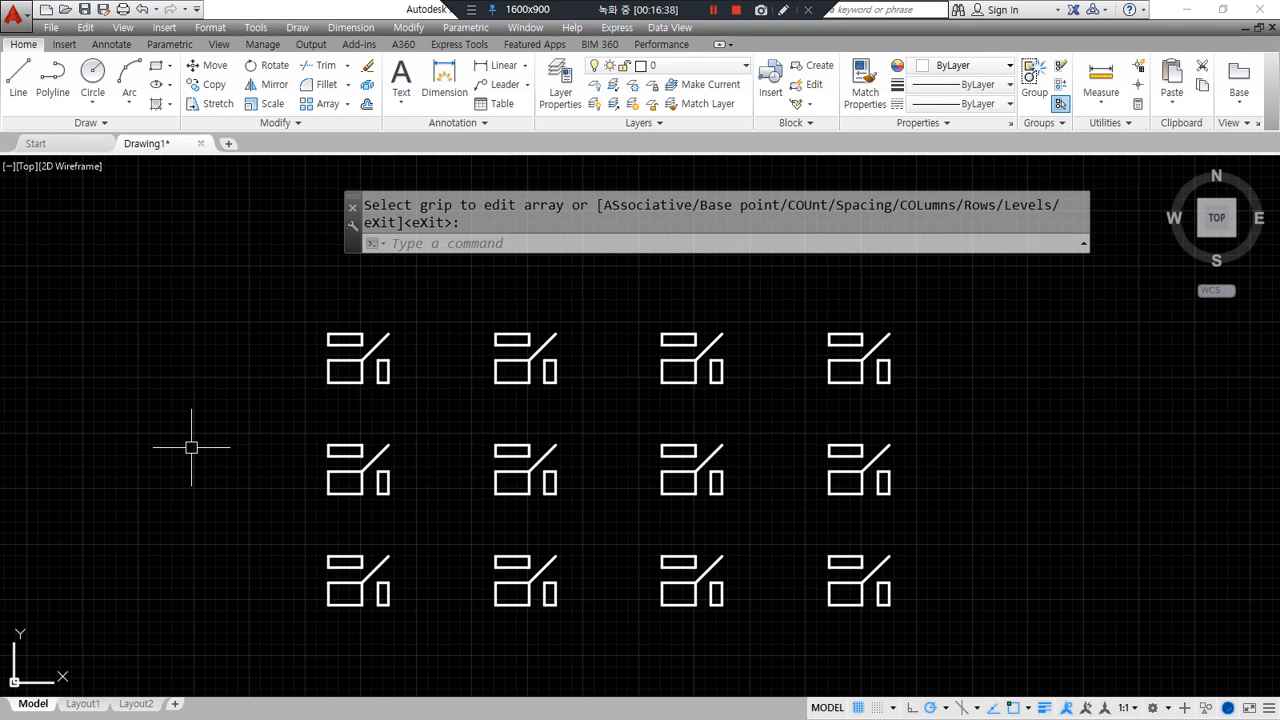
- Erase the entire arrayed grid of shapes
key(Escape)
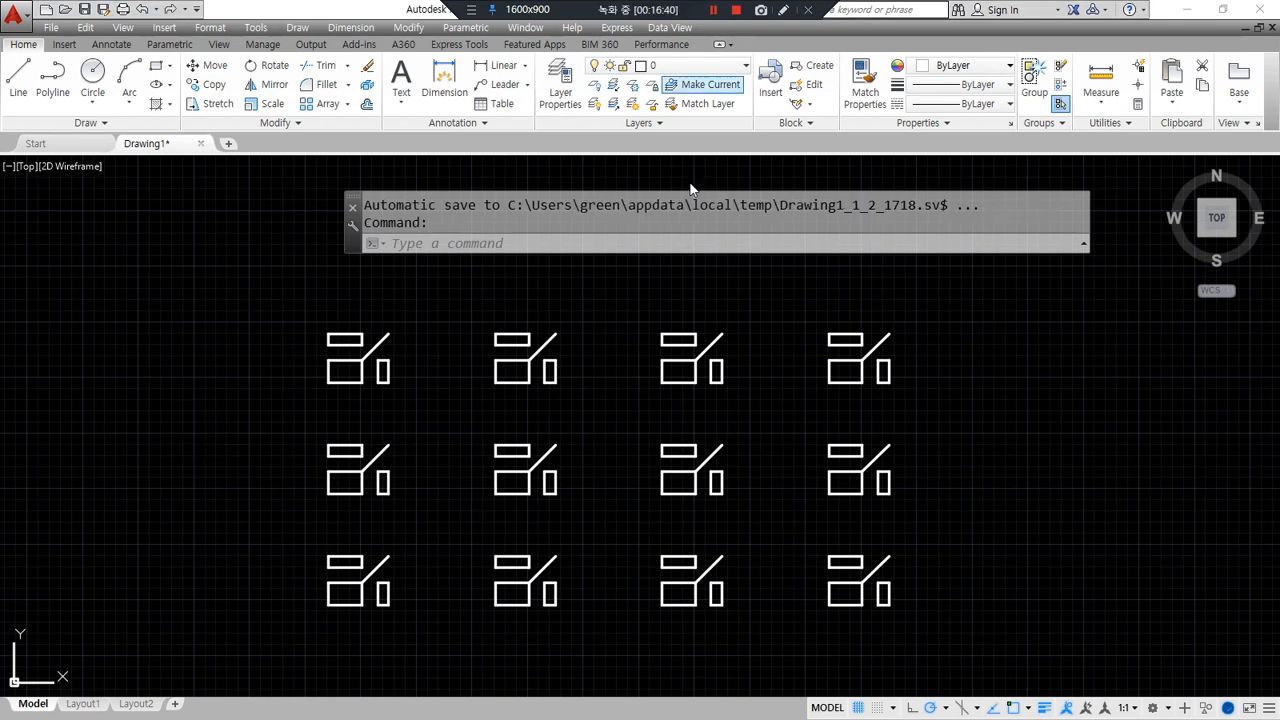
click(994, 634)
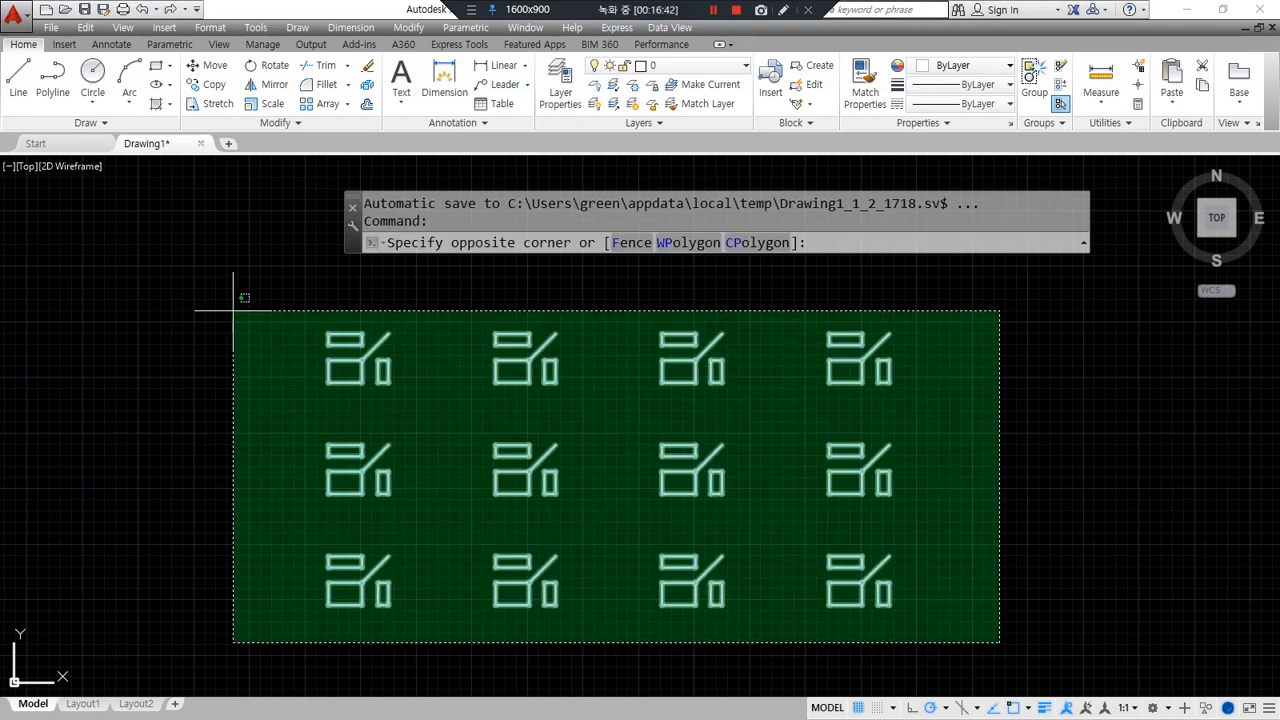
click(210, 310)
key(Delete)
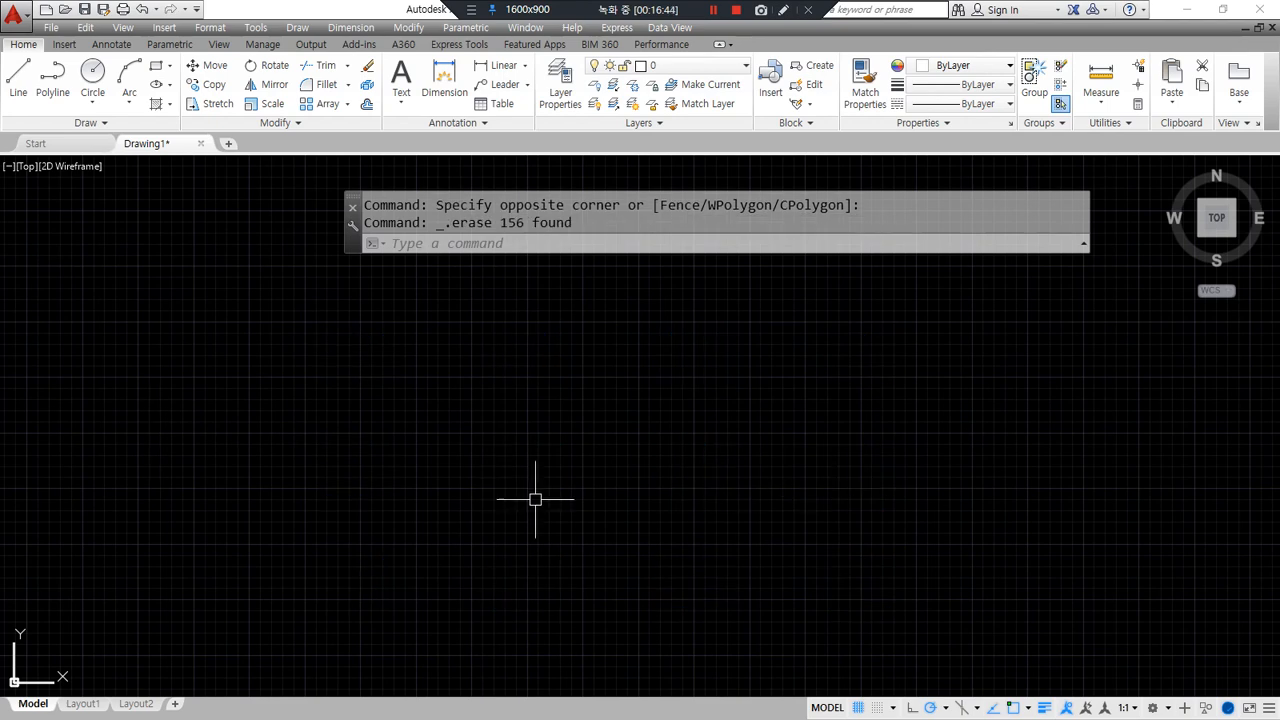
- Draw a circle of radius 150 in the empty area
text(c)
key(Return)
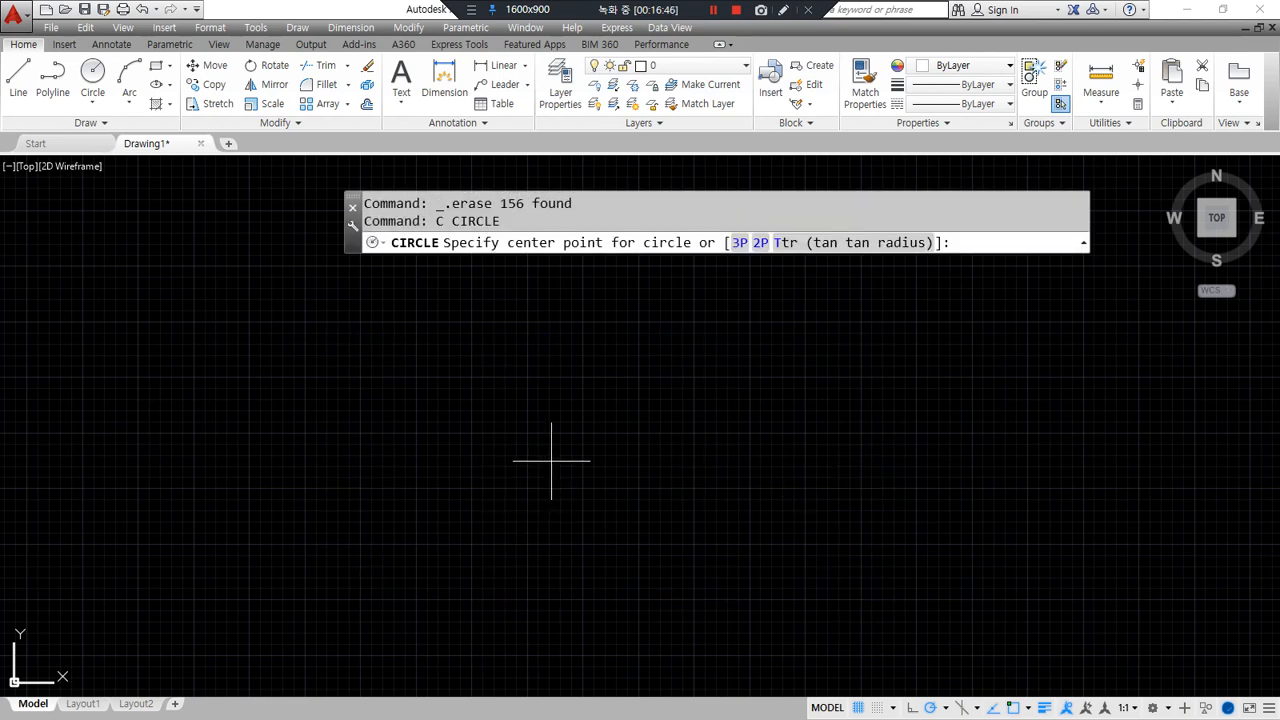
click(552, 461)
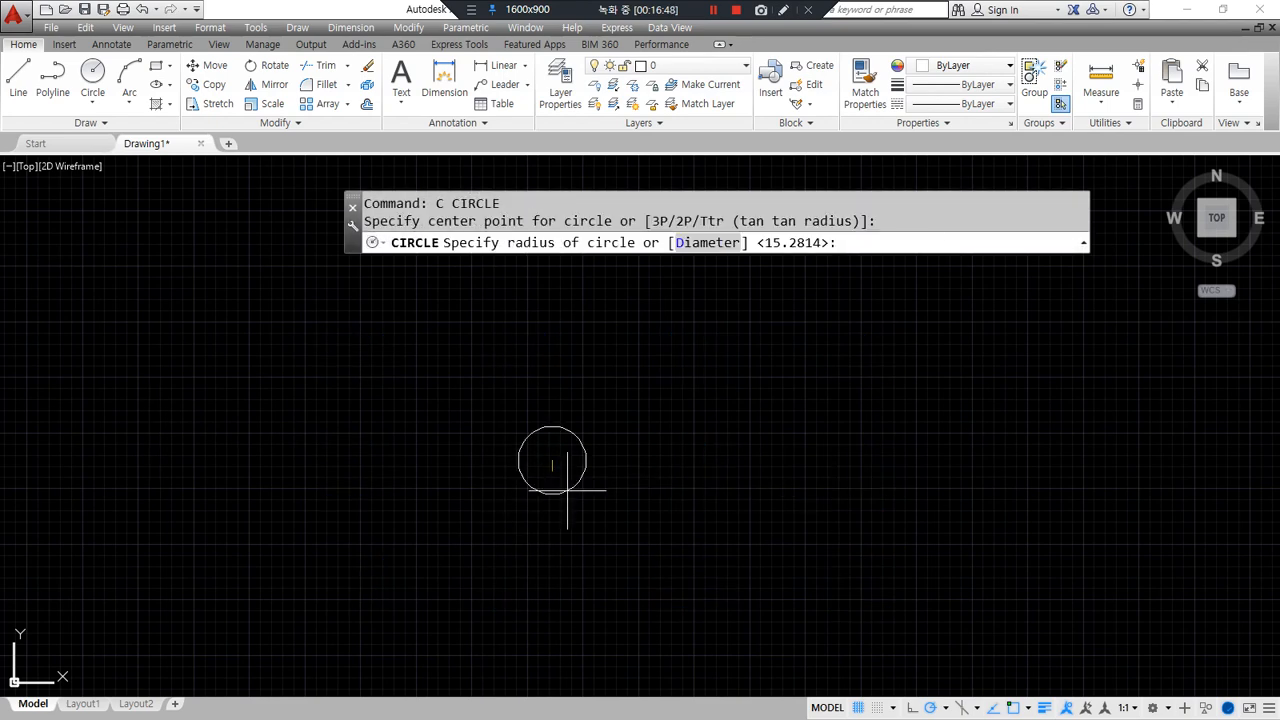
text(150)
key(Return)
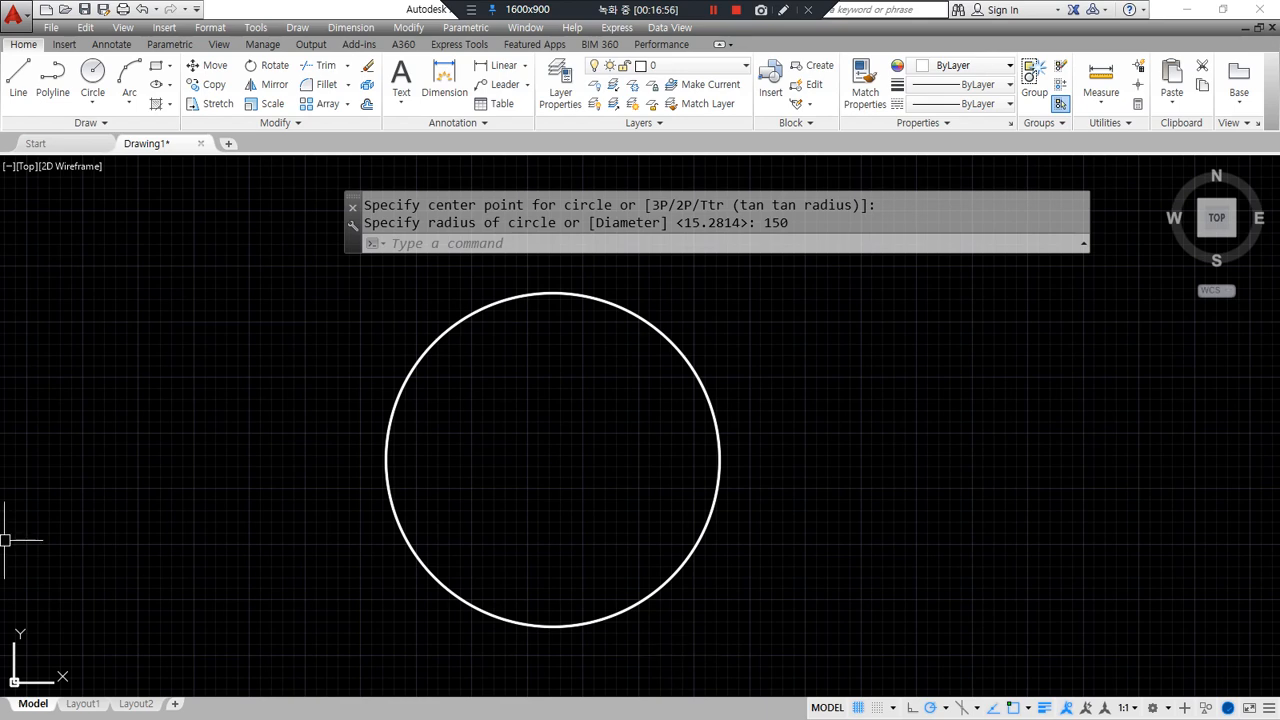
middle_drag(674, 331, 662, 366)
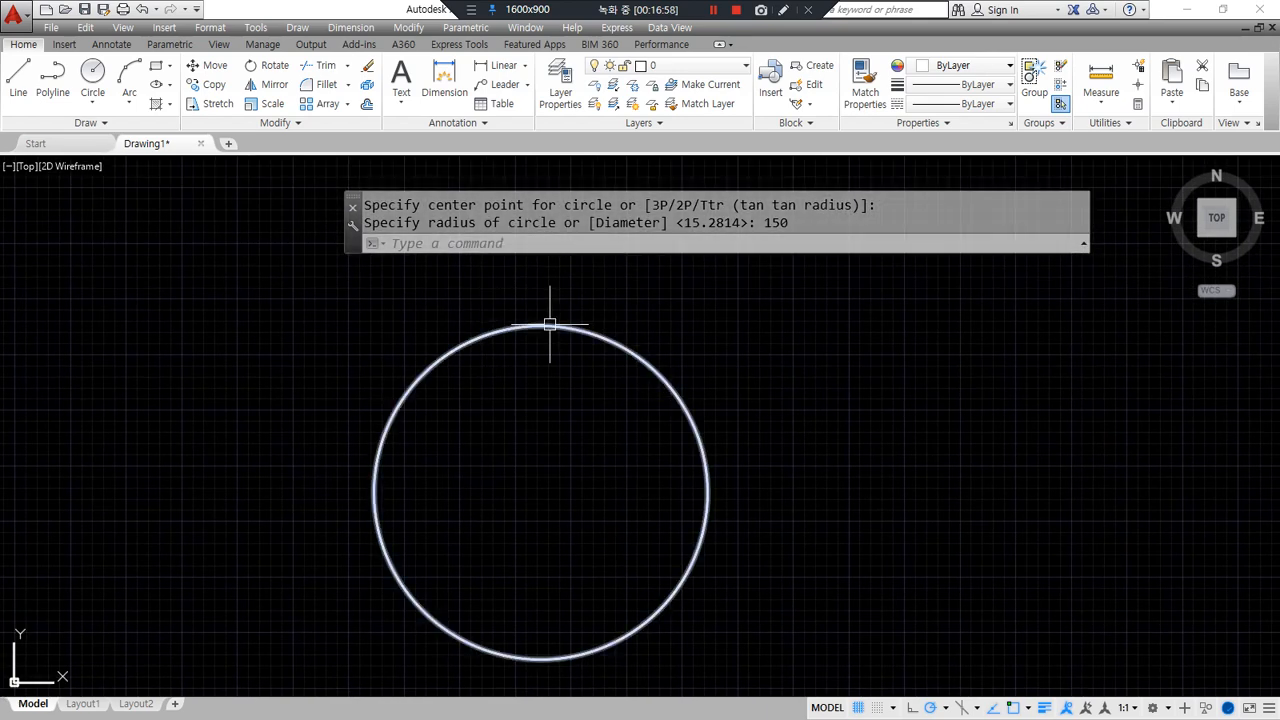
scroll(449, 366, down, 2)
middle_drag(323, 394, 373, 395)
text(rec)
key(Return)
click(318, 368)
text(@50)
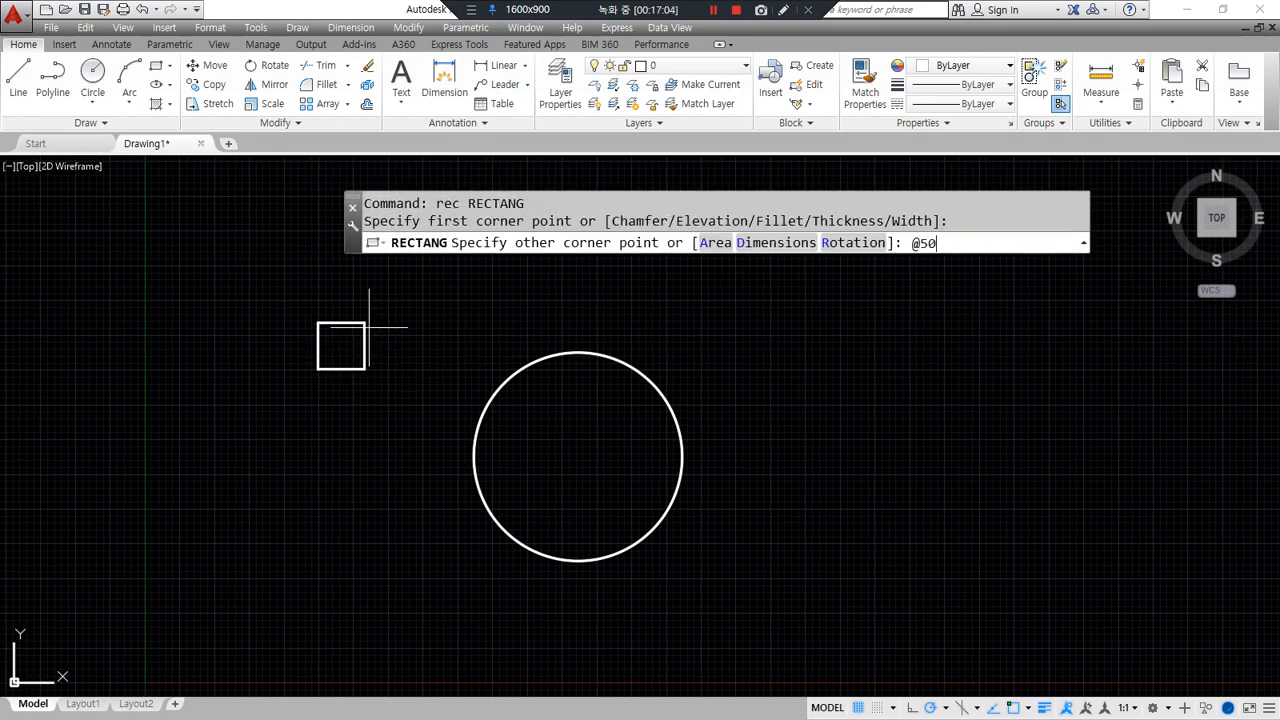
text(,30)
key(Return)
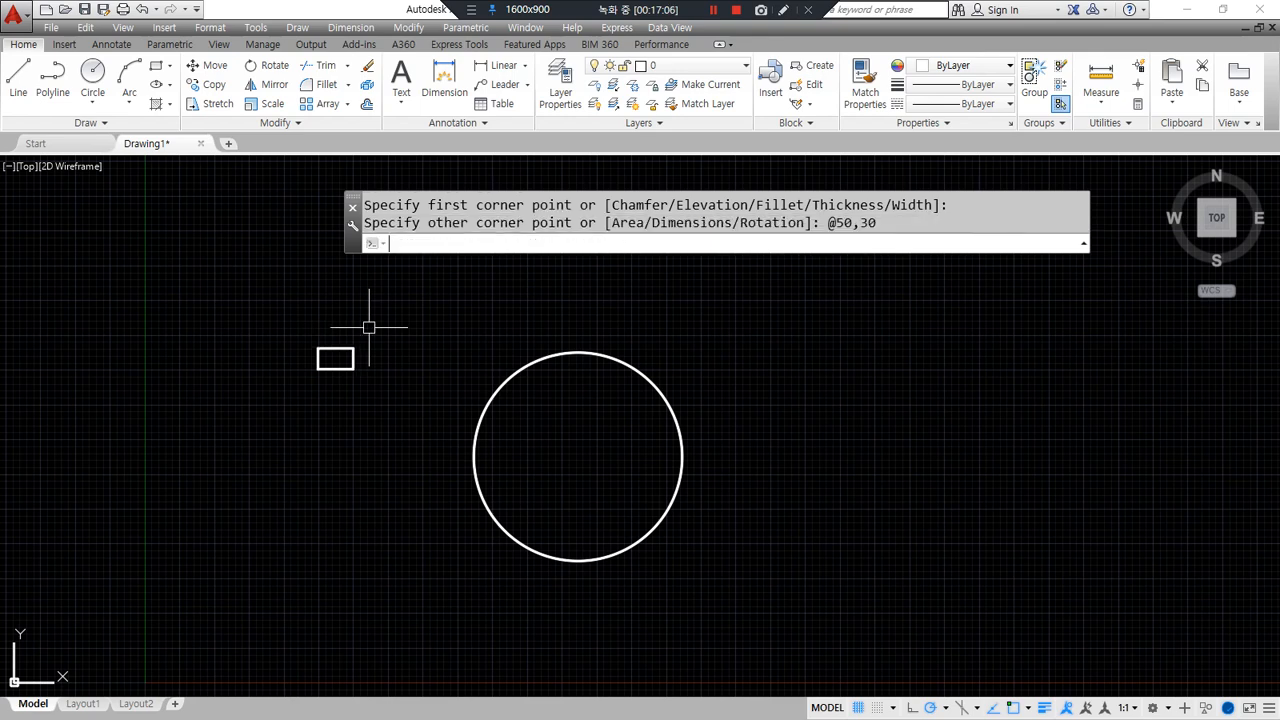
scroll(369, 327, up, 2)
drag(323, 429, 322, 432)
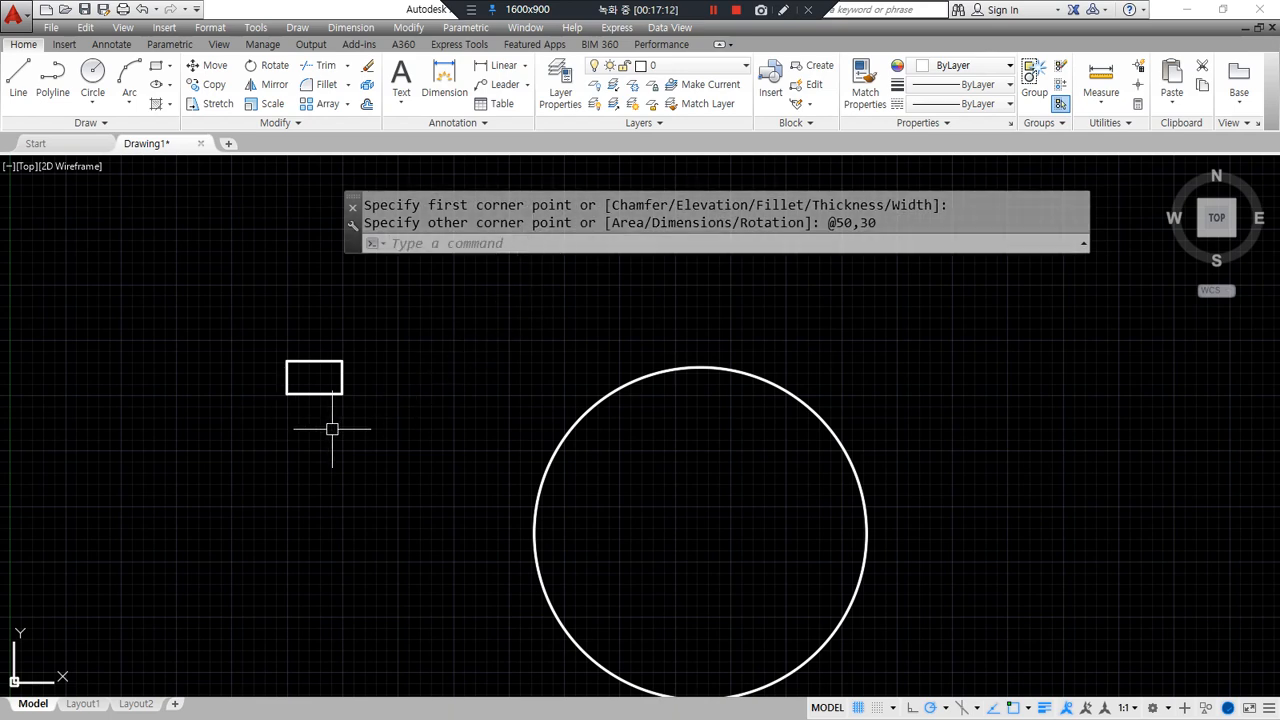
middle_drag(337, 434, 329, 417)
scroll(587, 410, up, 2)
scroll(410, 420, down, 2)
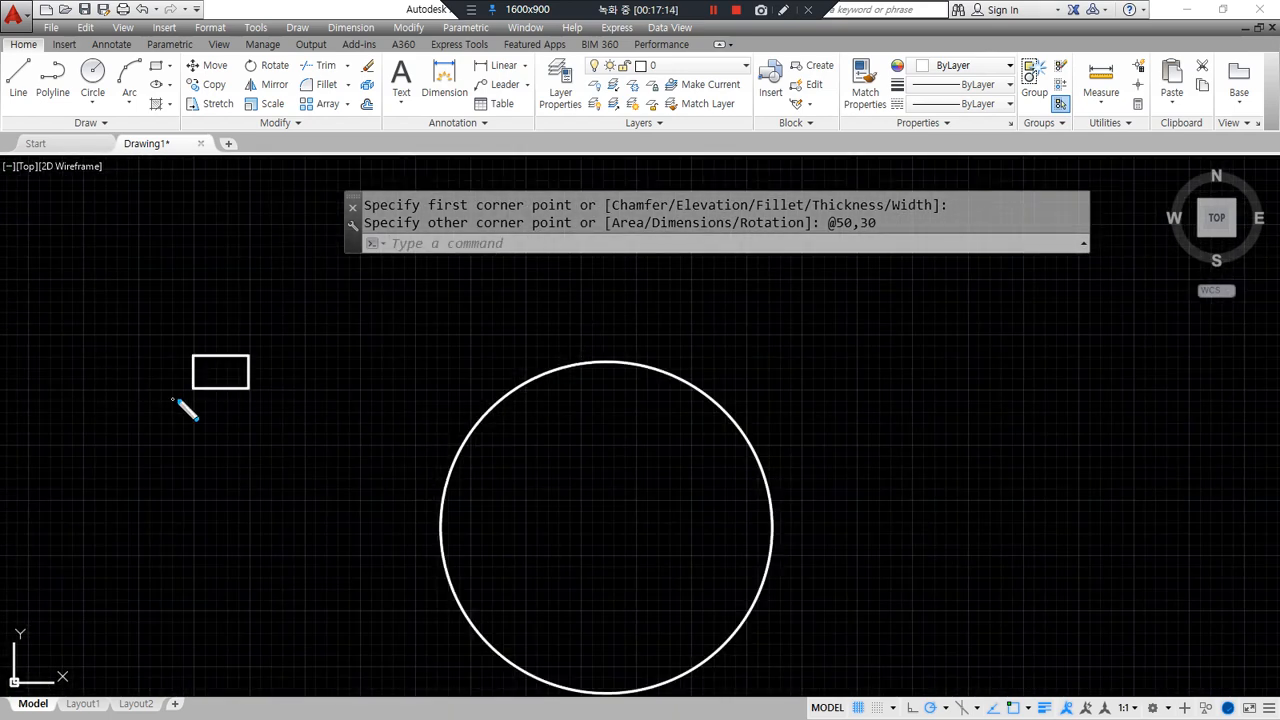
scroll(240, 394, up, 2)
middle_drag(266, 414, 273, 411)
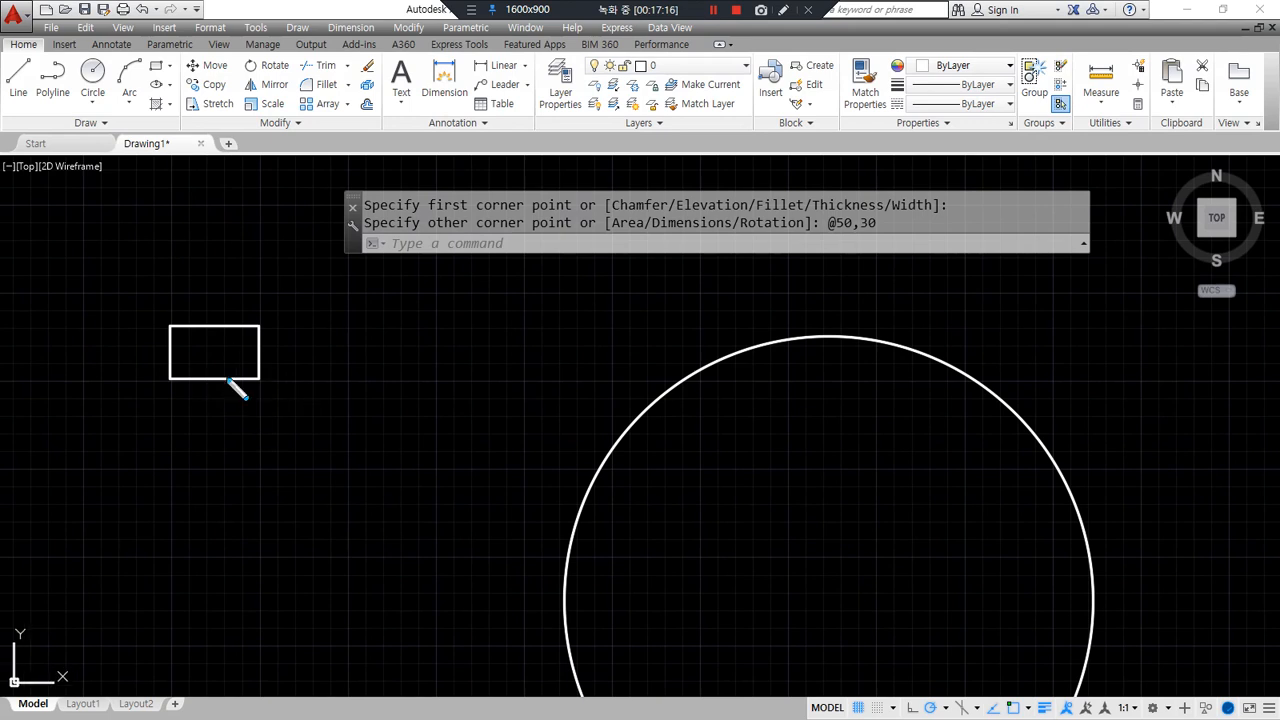
drag(211, 369, 221, 396)
drag(820, 323, 820, 345)
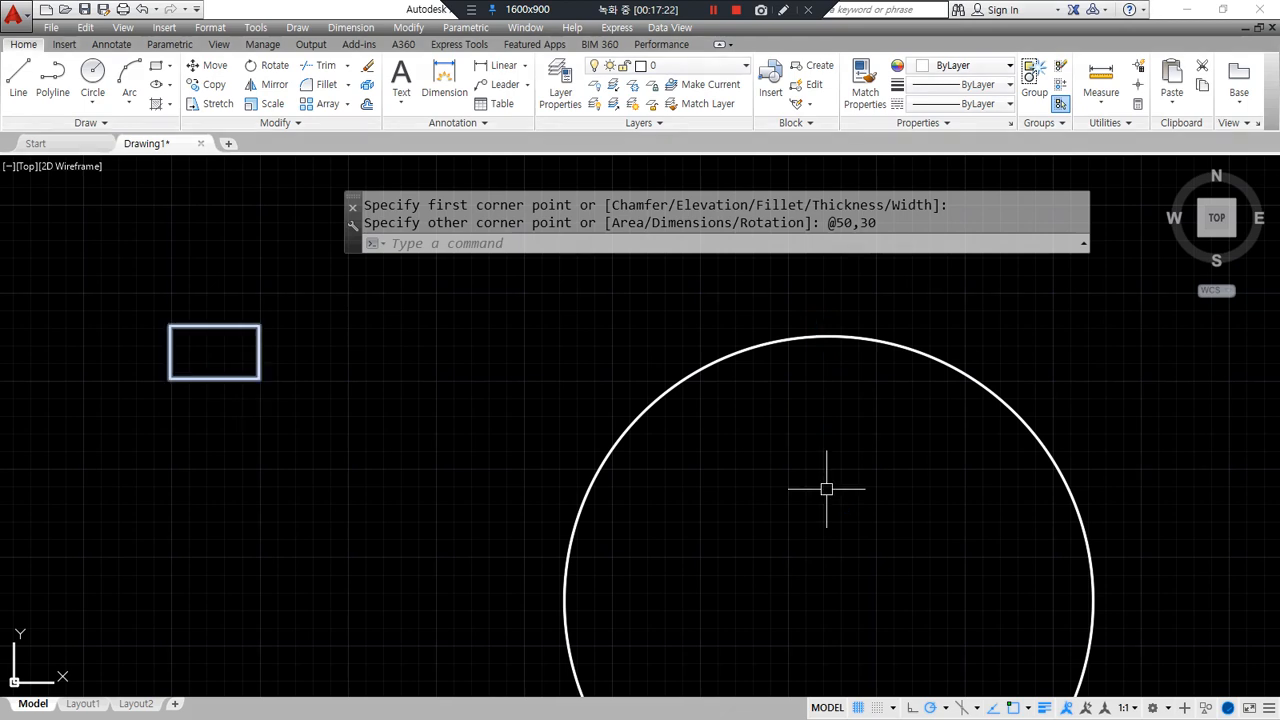
- Move the rectangle by its bottom midpoint onto the circle's top quadrant
text(m)
key(Return)
click(378, 422)
click(77, 266)
key(Return)
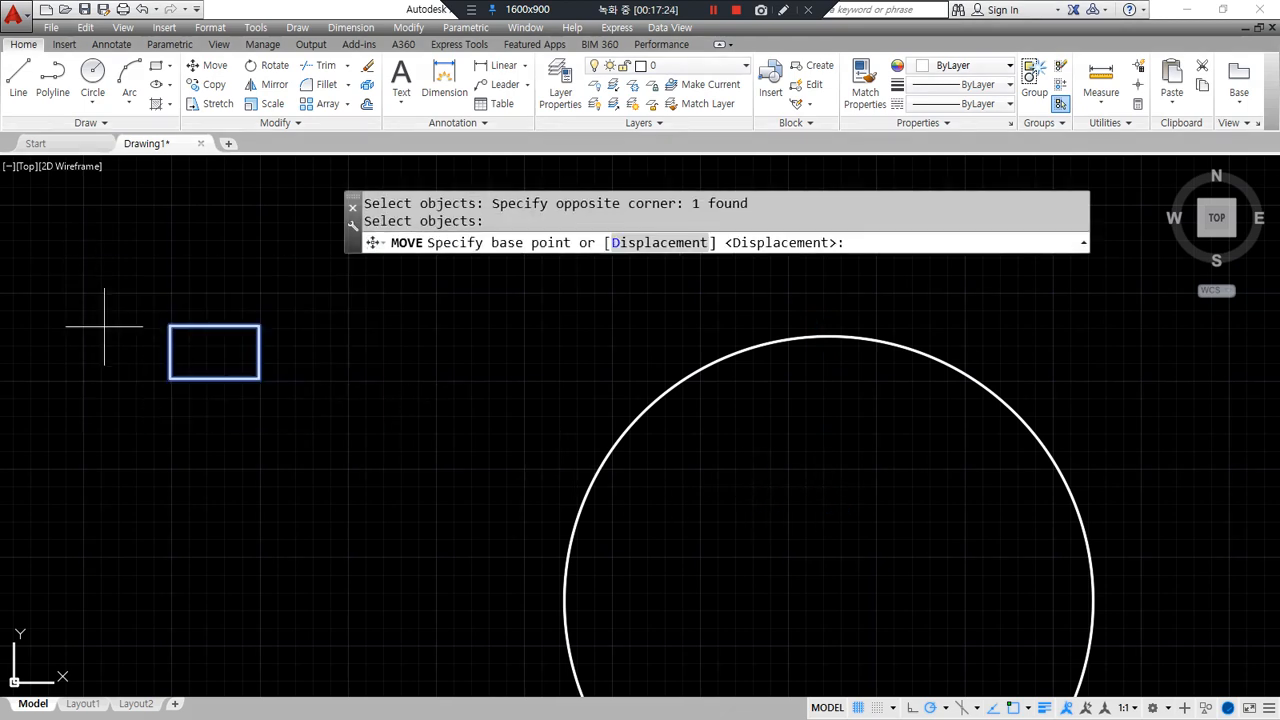
click(214, 379)
text(qu)
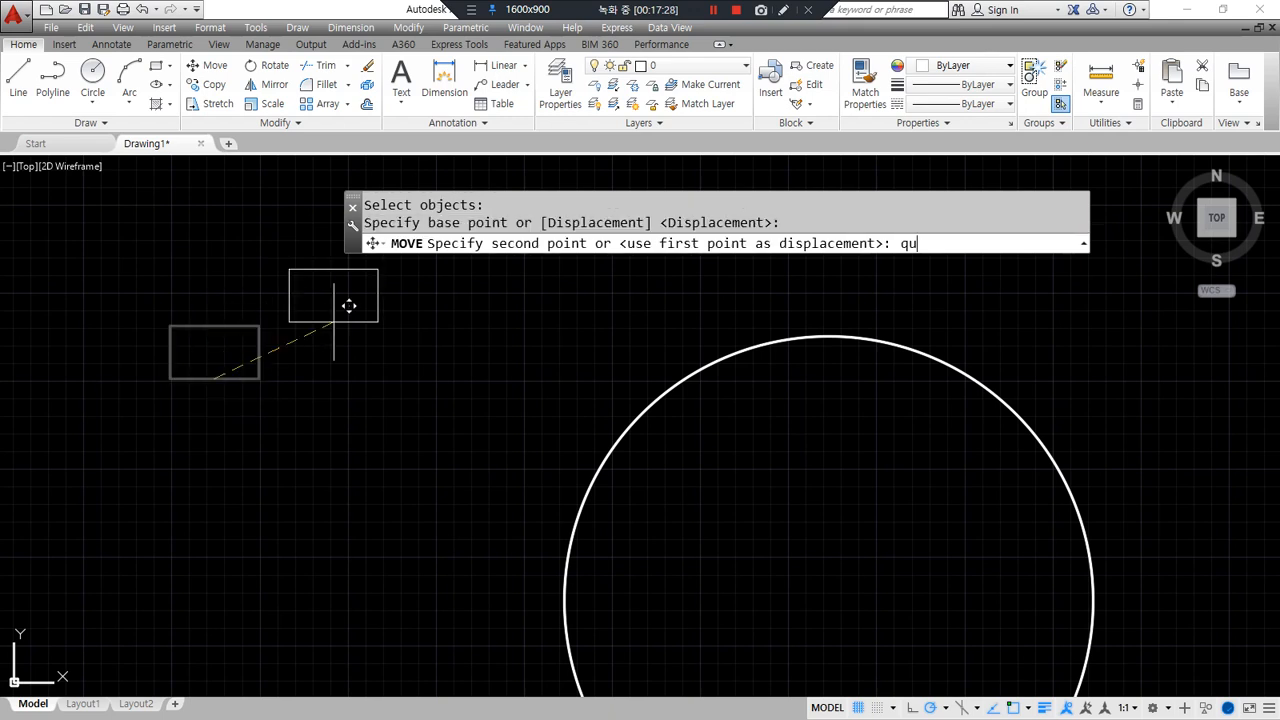
text(a)
key(Return)
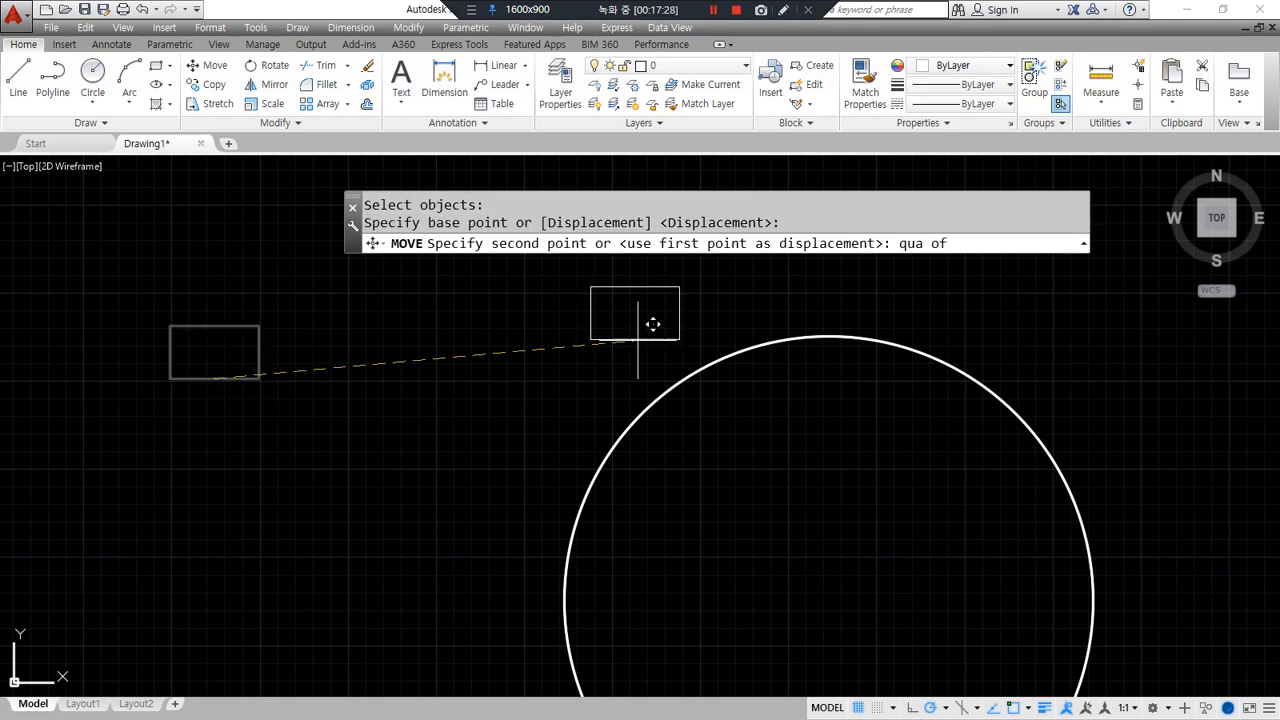
click(737, 350)
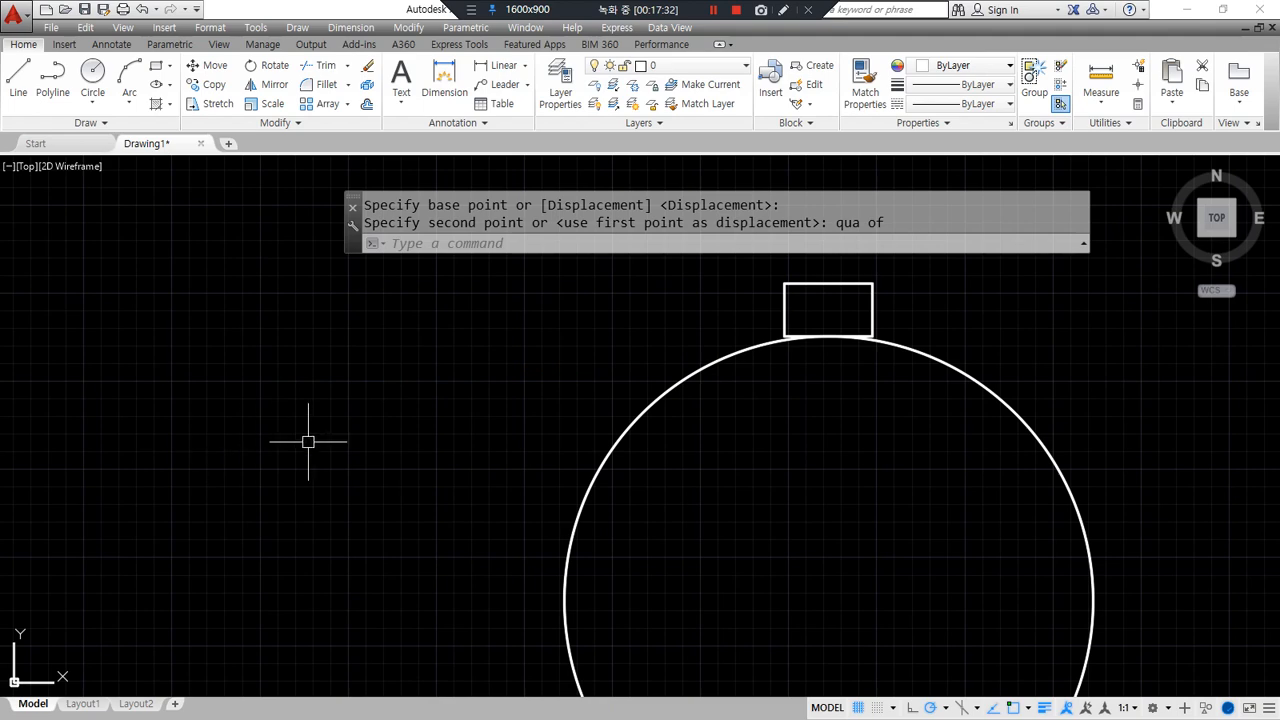
scroll(297, 409, down, 3)
middle_drag(605, 416, 577, 394)
- Start ARRAY with AR and select the small rectangle as the object to array
text(ar)
key(Return)
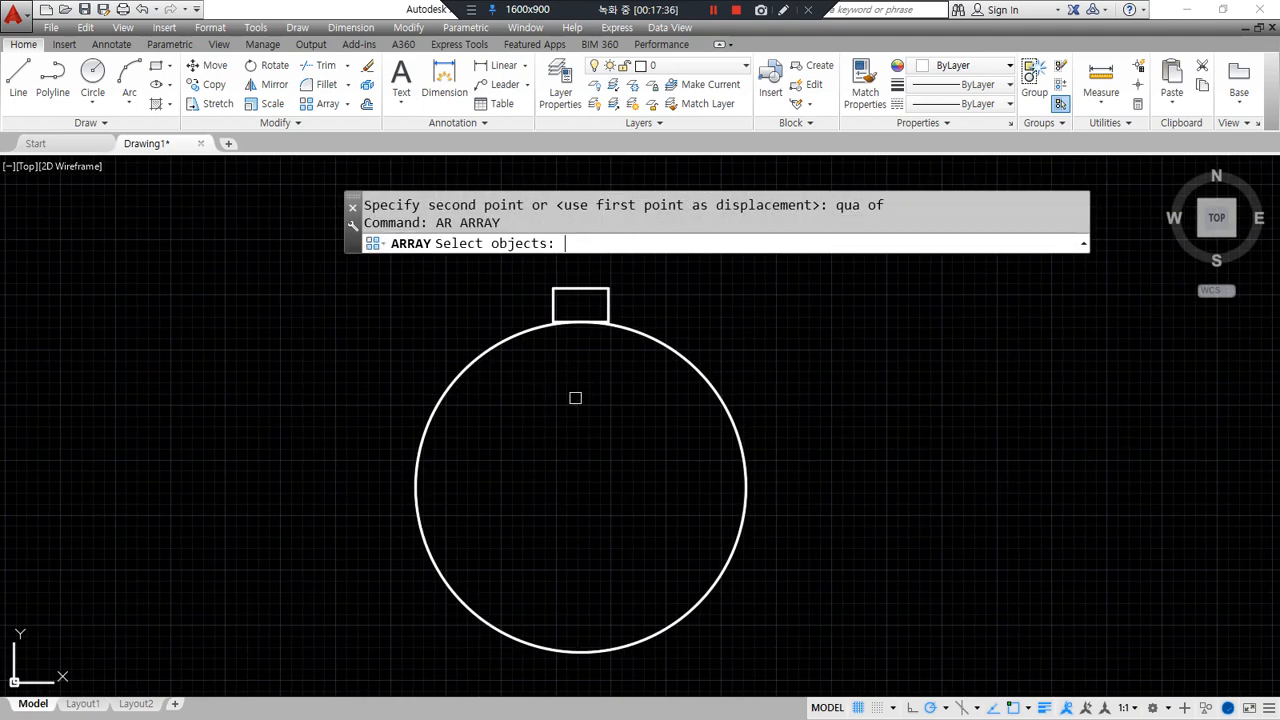
mouse_move(592, 304)
mouse_down()
mouse_move(568, 292)
mouse_move(604, 302)
mouse_up()
mouse_move(497, 340)
mouse_down()
mouse_move(480, 363)
mouse_move(507, 381)
mouse_up()
mouse_move(550, 316)
mouse_down()
mouse_move(432, 545)
mouse_move(724, 500)
mouse_move(658, 400)
mouse_move(742, 384)
mouse_up()
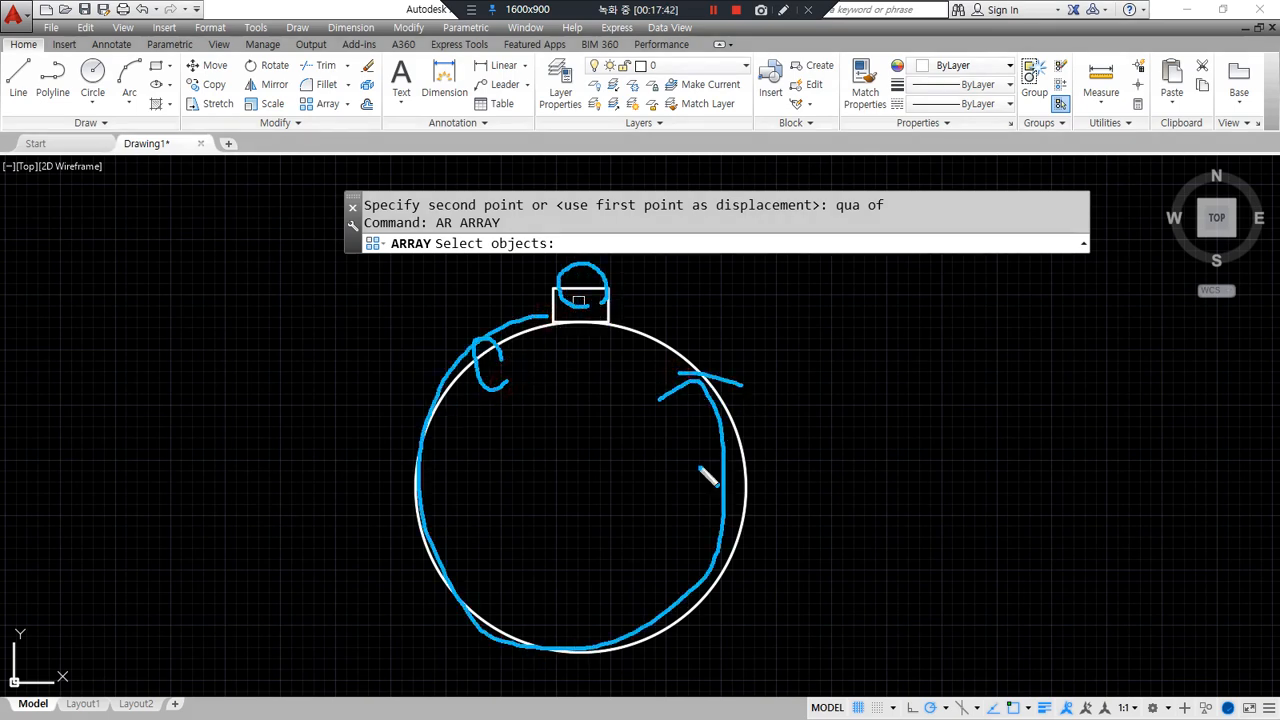
key(Escape)
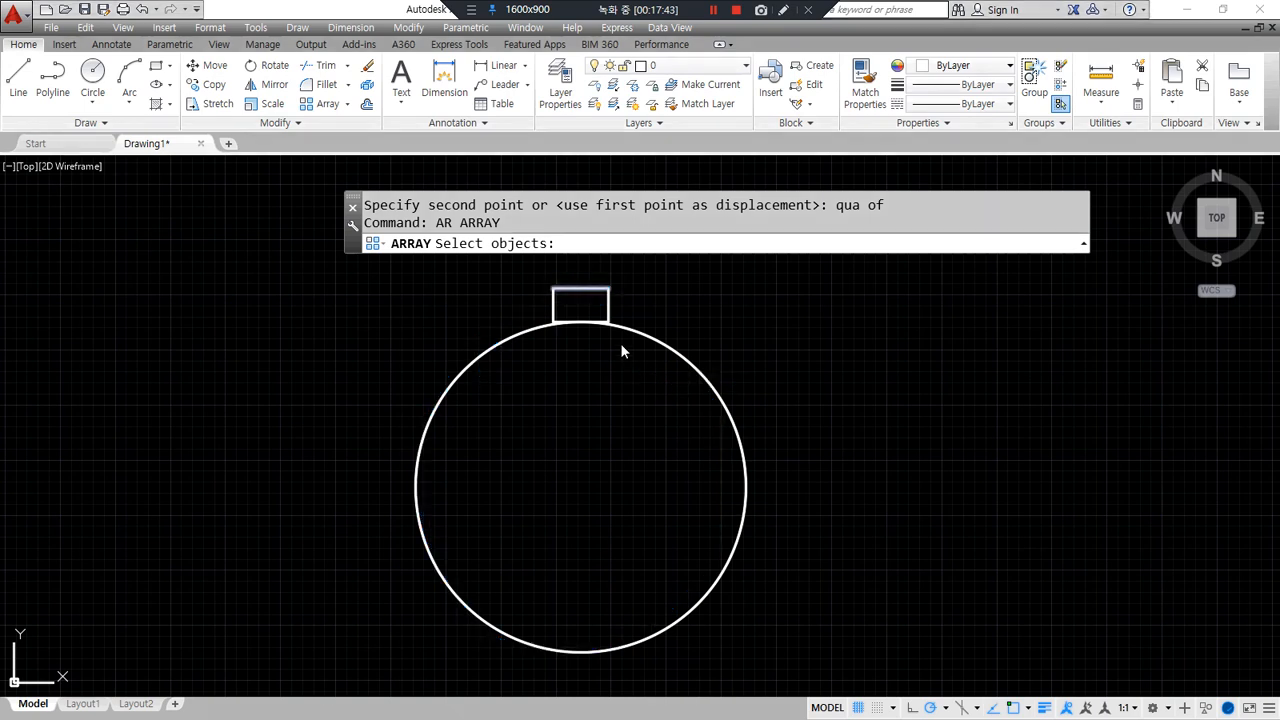
click(590, 288)
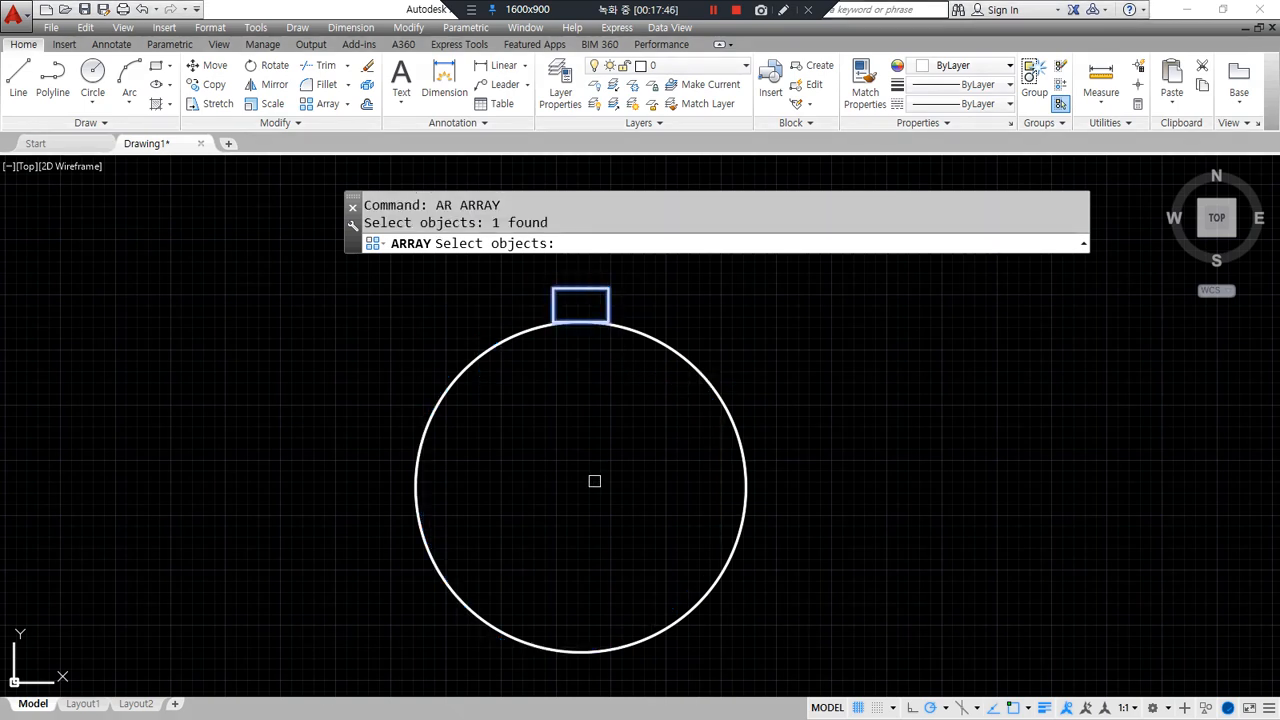
key(Return)
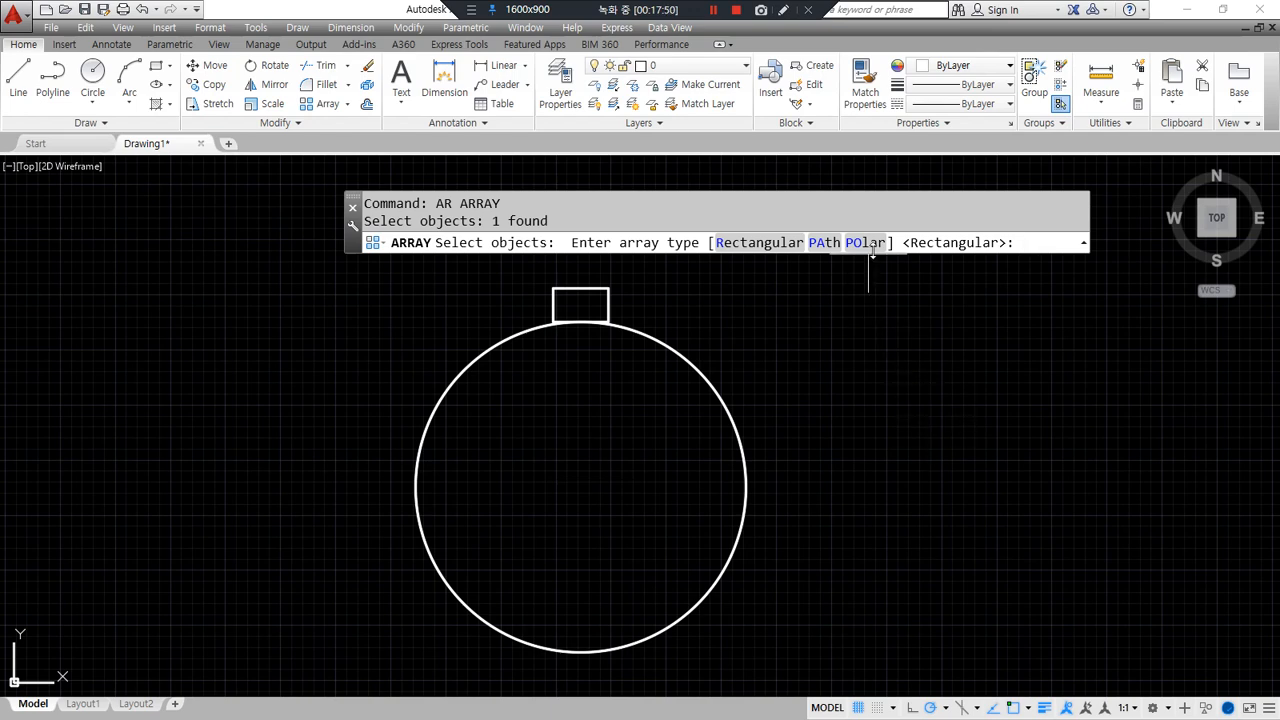
- Make the rectangle array polar, centred on the circle's centre
mouse_move(872, 264)
mouse_down()
mouse_move(862, 222)
mouse_move(902, 250)
mouse_move(888, 326)
mouse_up()
key(Escape)
click(866, 243)
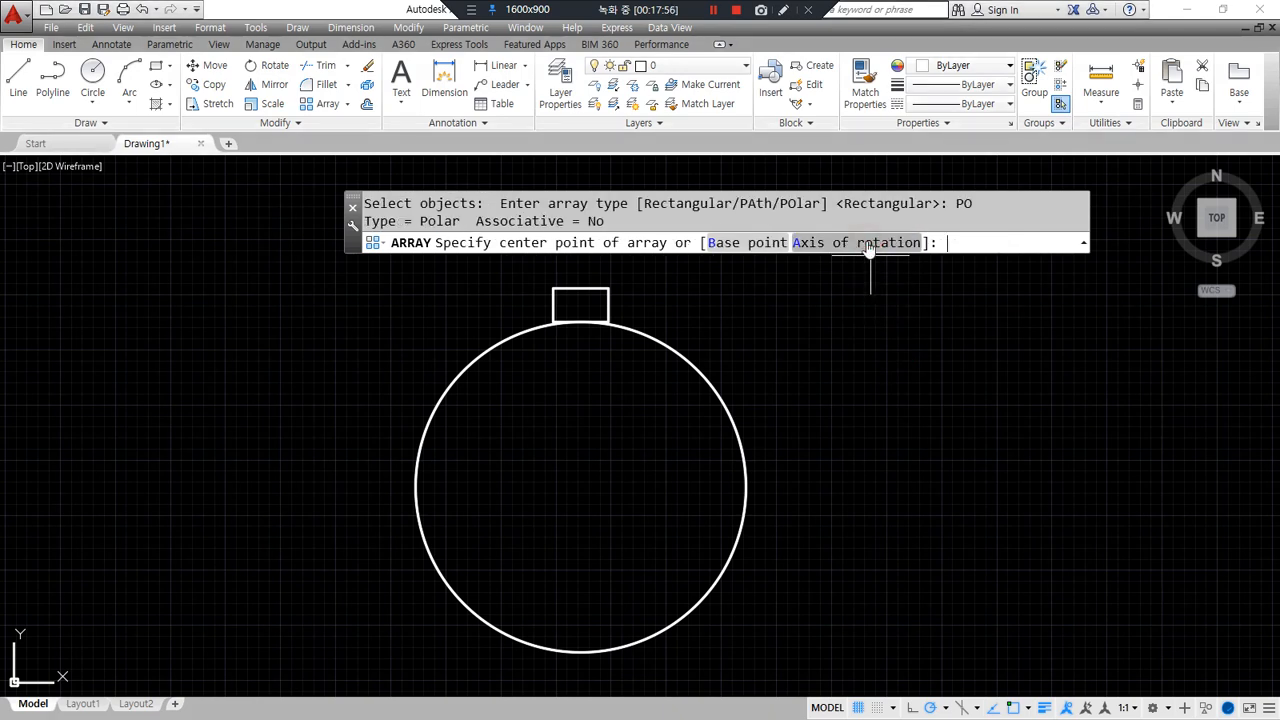
drag(495, 258, 688, 257)
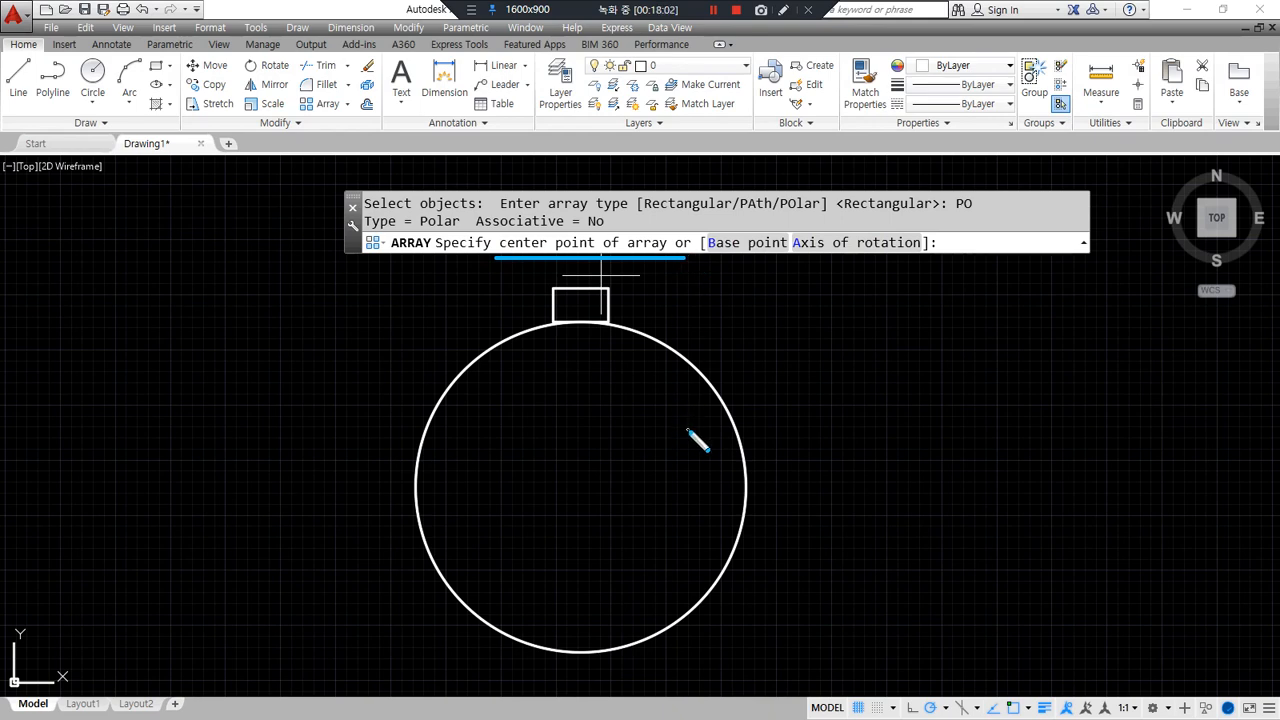
mouse_move(713, 383)
mouse_down()
mouse_move(698, 374)
mouse_move(711, 385)
mouse_up()
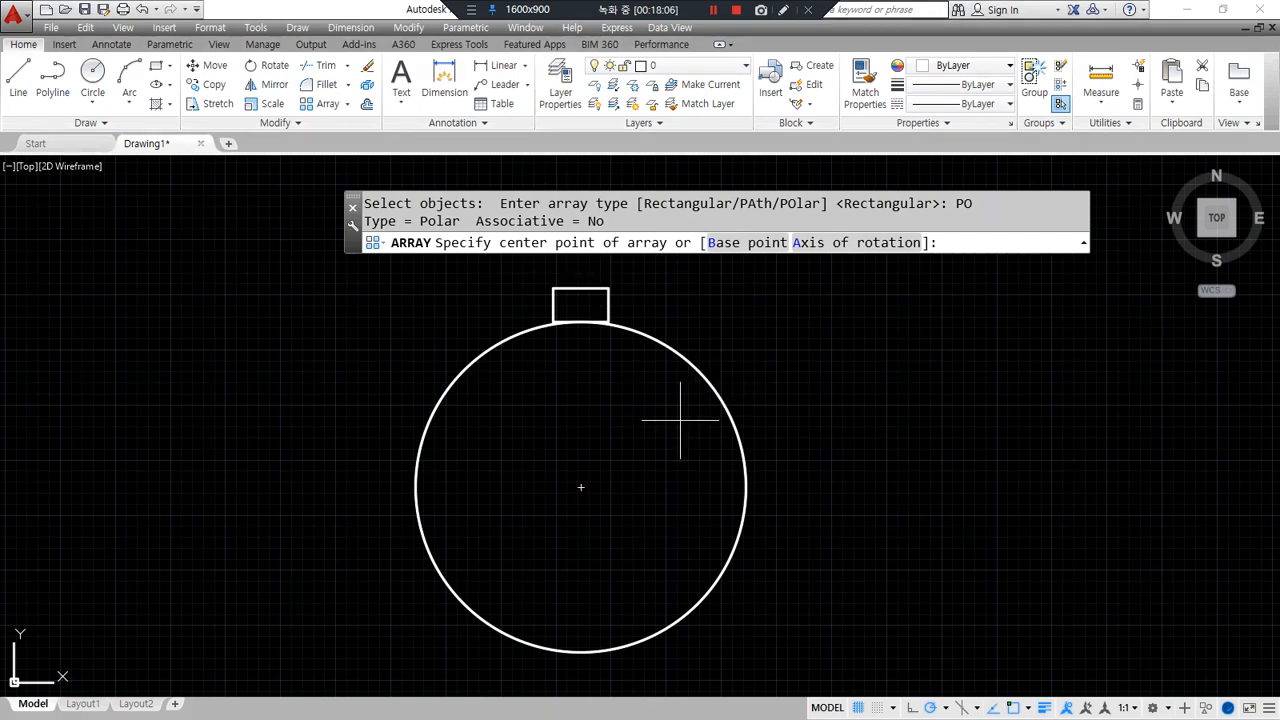
click(581, 487)
mouse_move(540, 298)
mouse_down()
mouse_move(454, 344)
mouse_move(492, 632)
mouse_move(762, 540)
mouse_move(710, 330)
mouse_move(700, 336)
mouse_move(765, 310)
mouse_up()
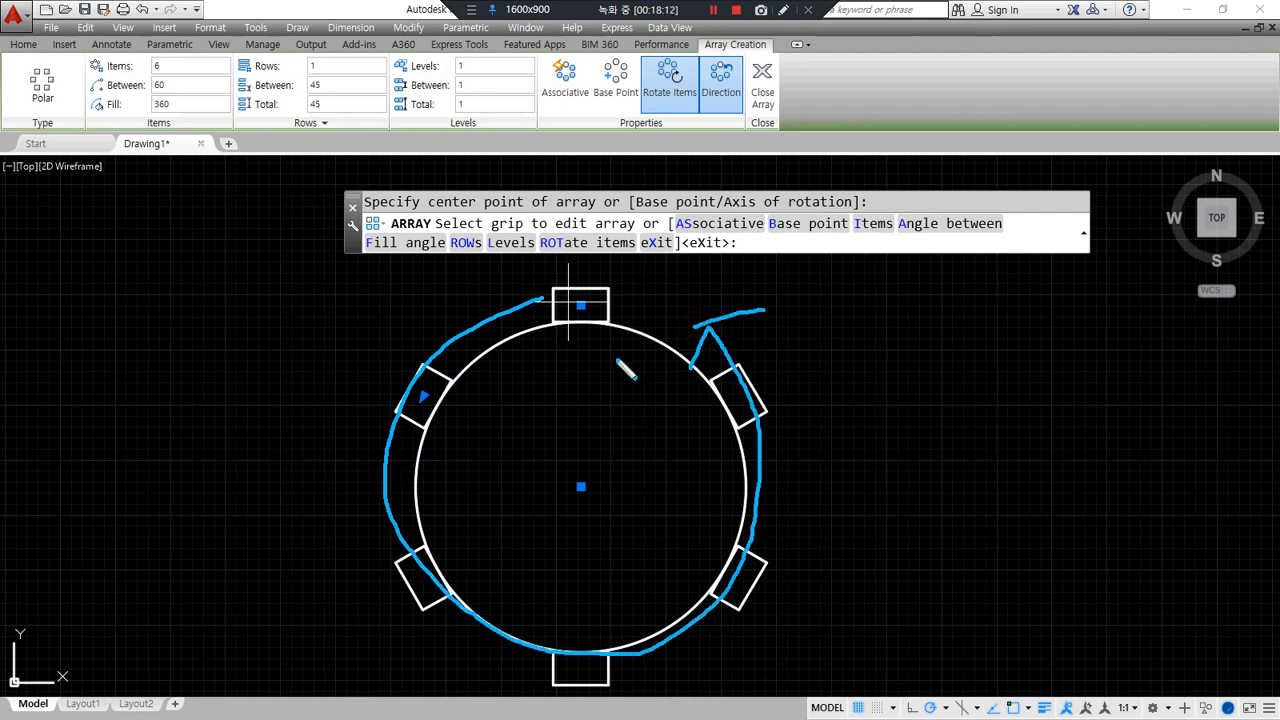
- Set the polar array to 12 items filling 360° (30° apart) and close it
drag(163, 45, 169, 82)
mouse_move(171, 91)
mouse_down()
mouse_move(155, 99)
mouse_move(210, 60)
mouse_move(192, 88)
mouse_move(207, 102)
mouse_up()
right_click(172, 78)
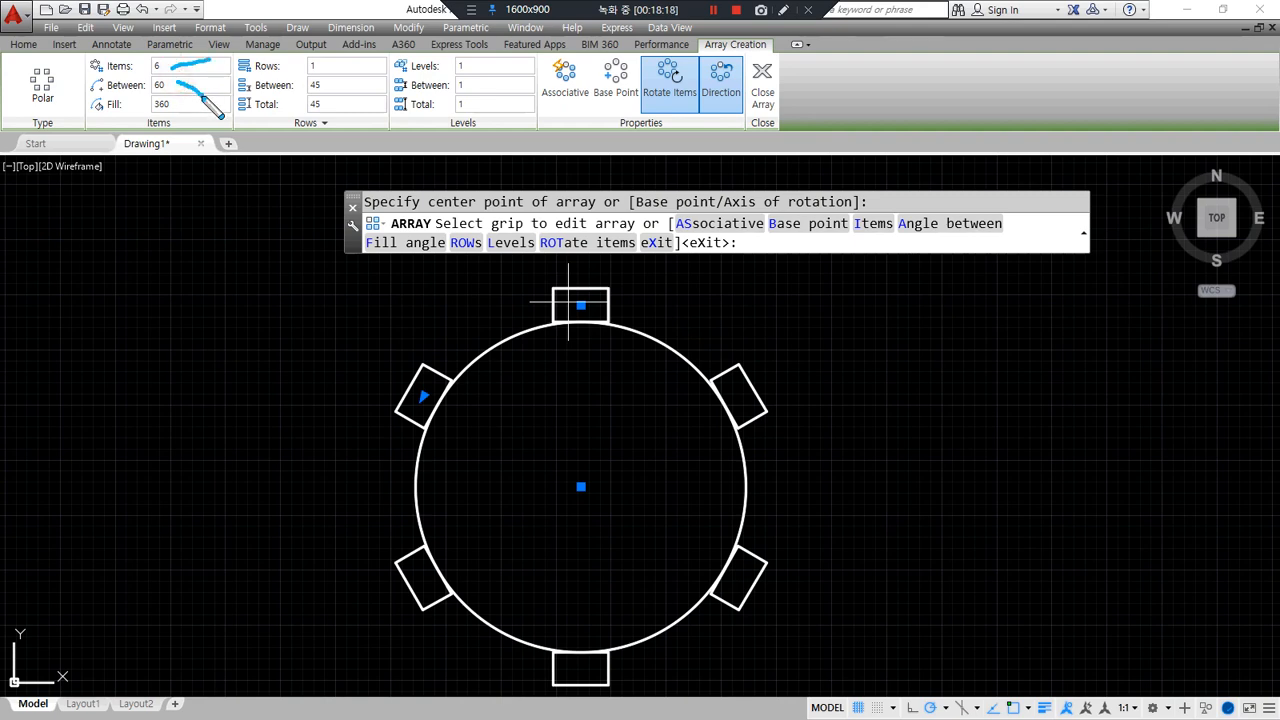
drag(184, 100, 213, 146)
right_click(213, 146)
click(180, 85)
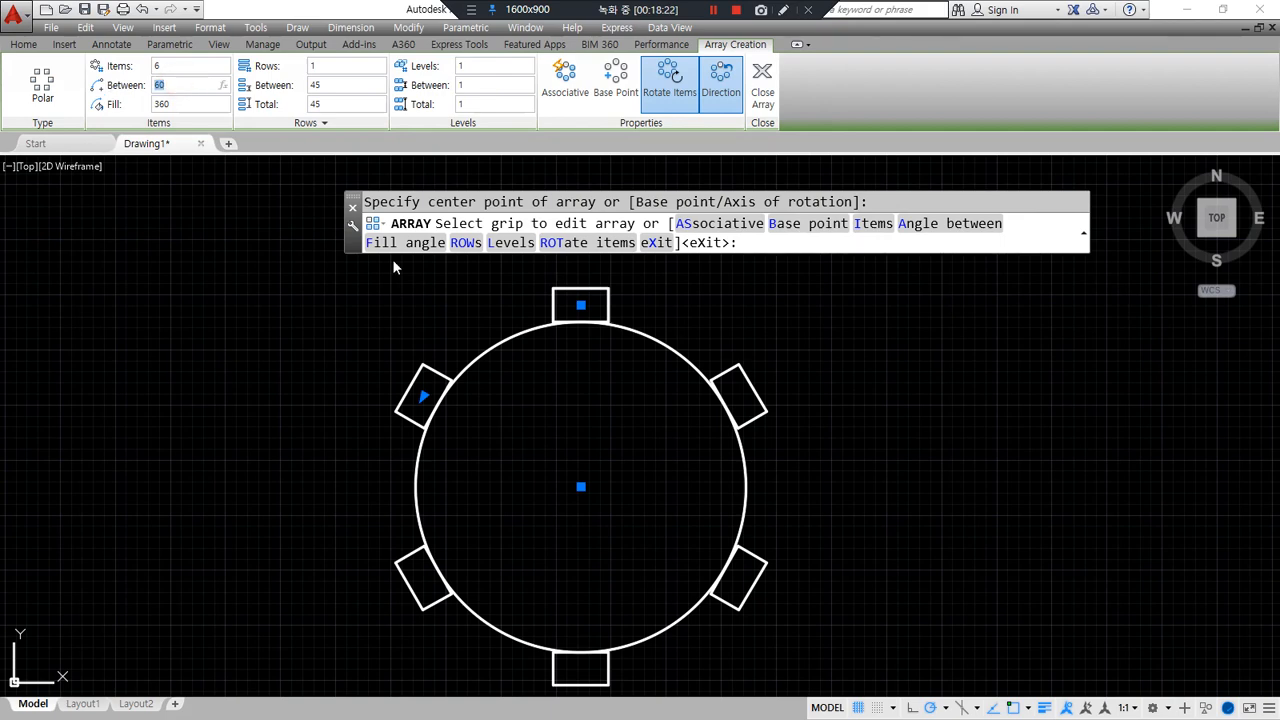
key(Return)
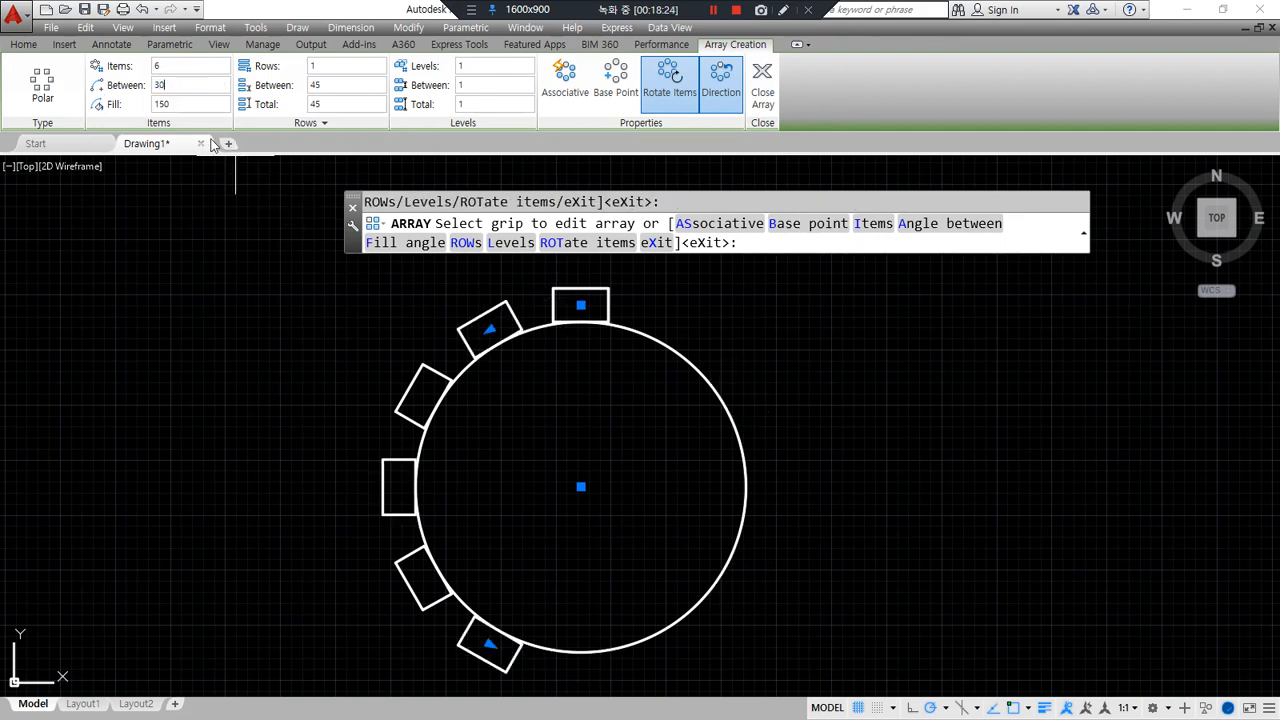
click(186, 68)
click(186, 103)
text(360)
key(Return)
click(183, 65)
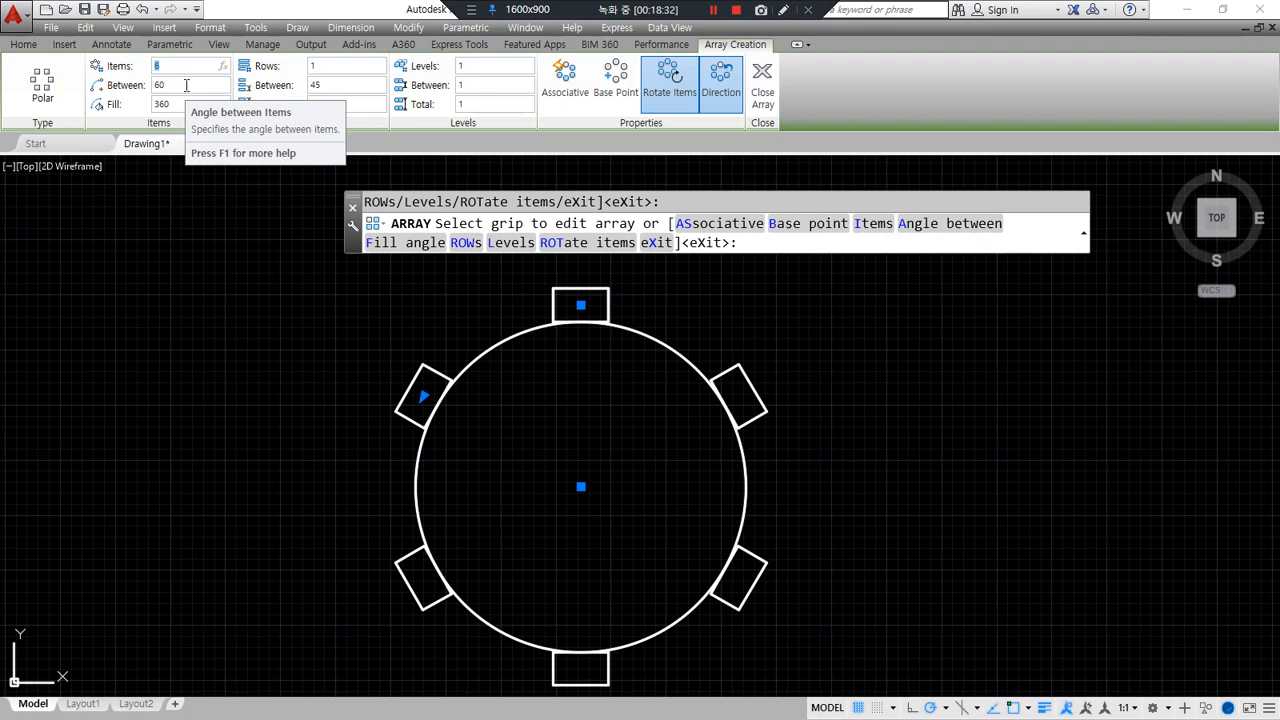
text(12)
click(195, 100)
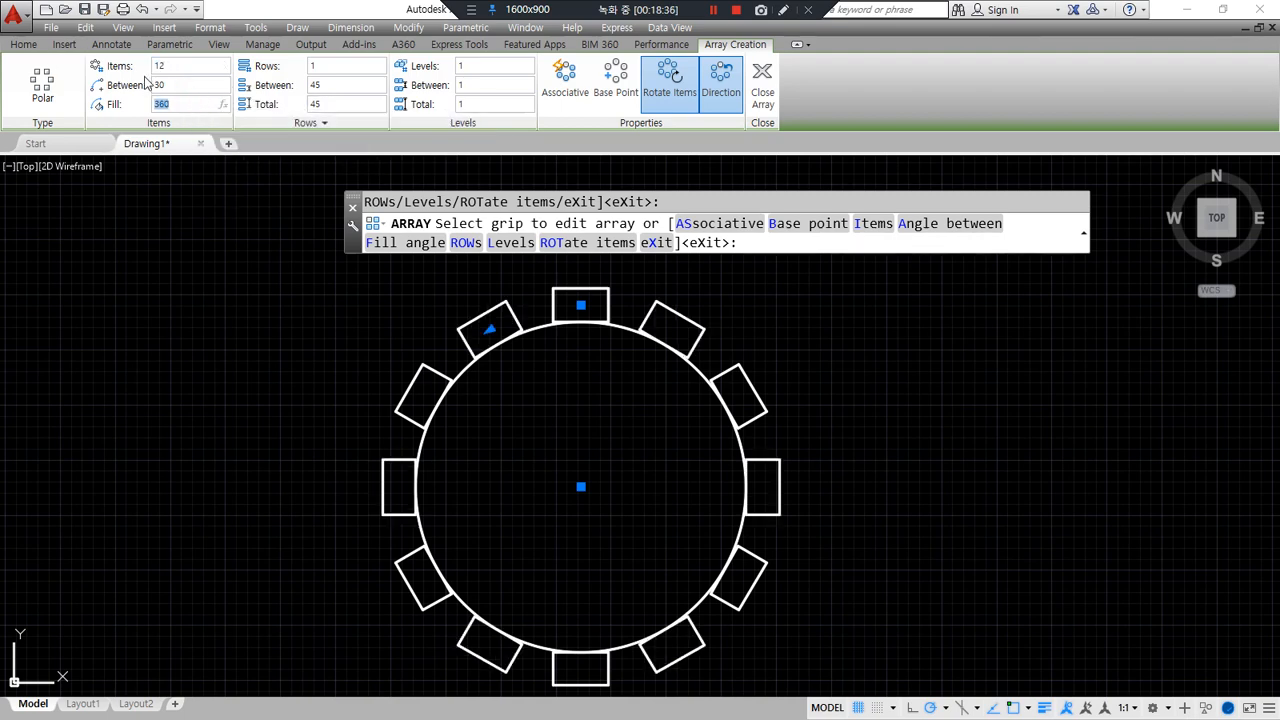
click(760, 78)
middle_drag(652, 570, 610, 558)
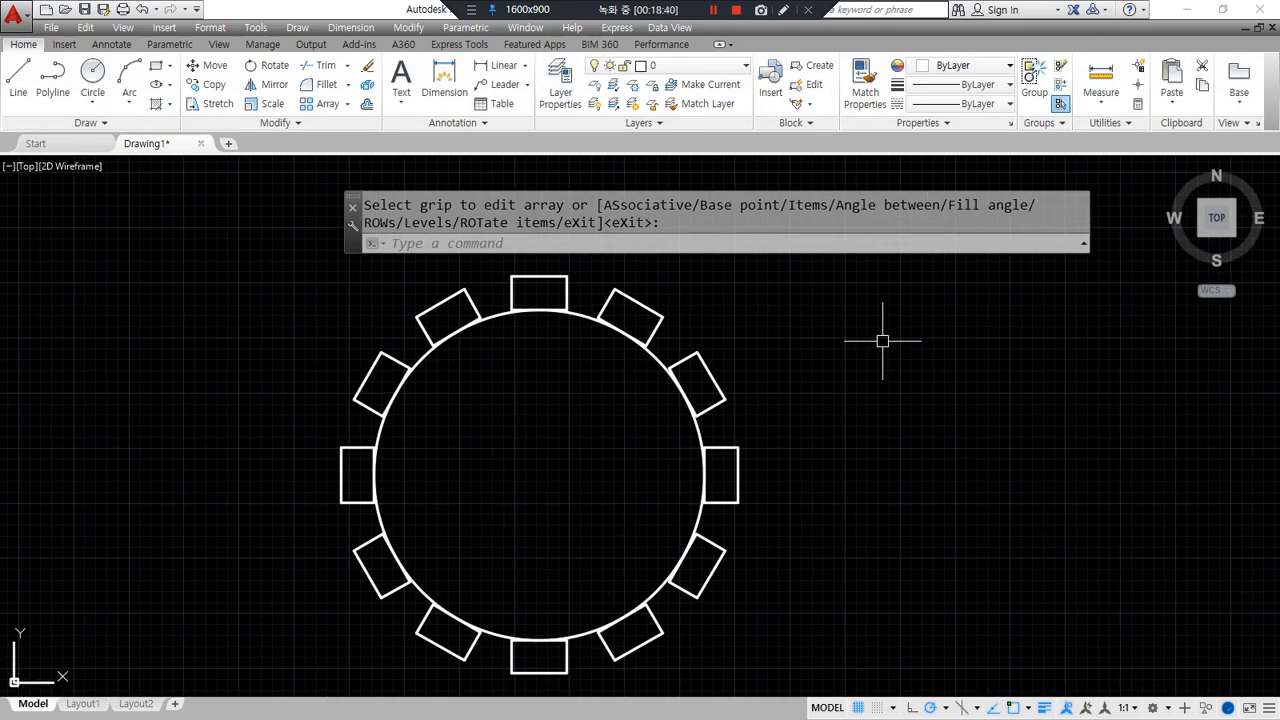
- Check the cadcamp flange reference drawing in Chrome, then return to AutoCAD
key(alt+Tab)
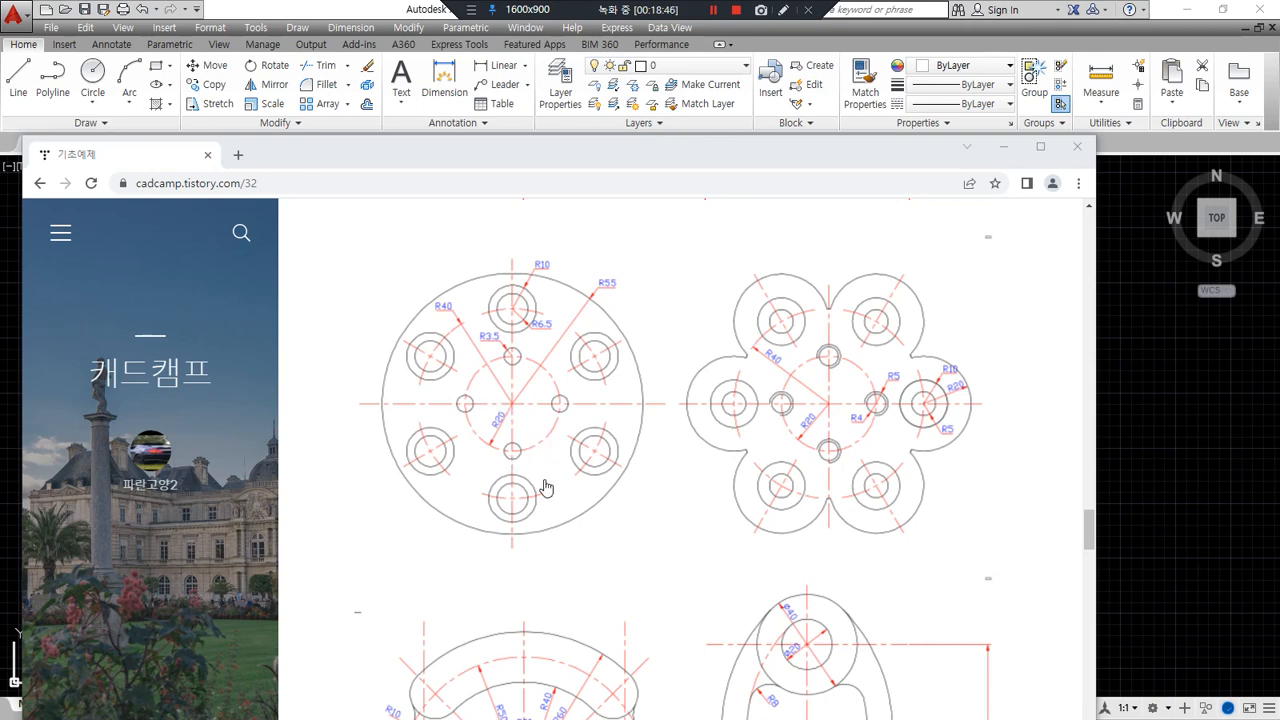
mouse_move(395, 548)
mouse_down()
mouse_move(337, 420)
mouse_move(663, 334)
mouse_move(515, 565)
mouse_move(485, 561)
mouse_up()
click(1003, 146)
- Erase the rectangle array and zoom to show the whole drawing
click(794, 643)
click(443, 386)
text(e)
key(Return)
text(z)
key(Return)
text(a)
key(Return)
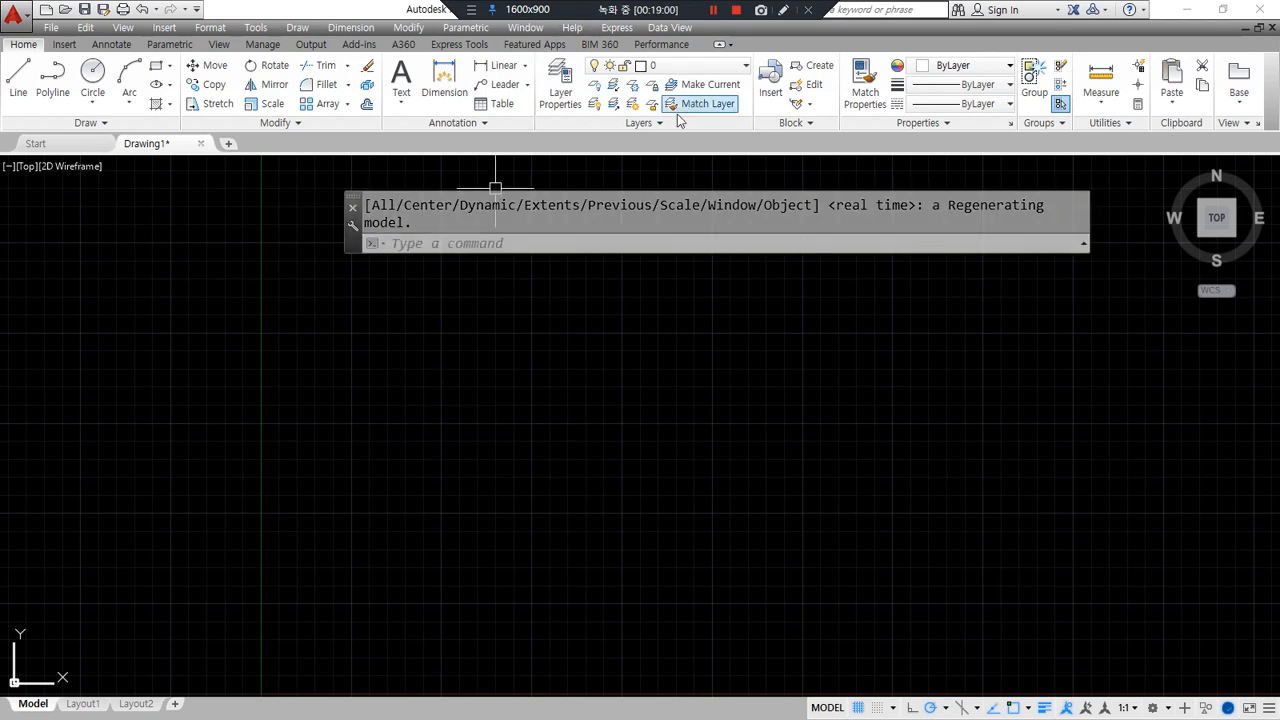
- Draw horizontal and vertical construction lines with XLINE through one centre point
text(xl)
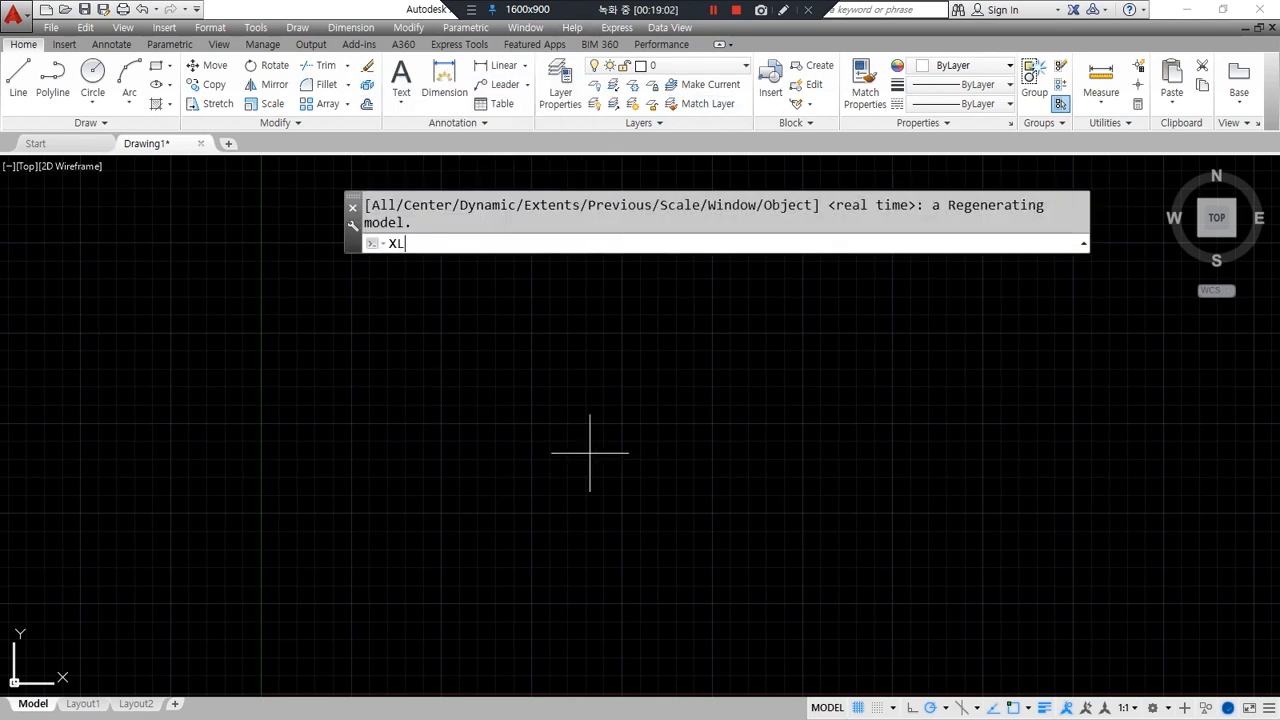
key(Return)
click(646, 486)
click(730, 486)
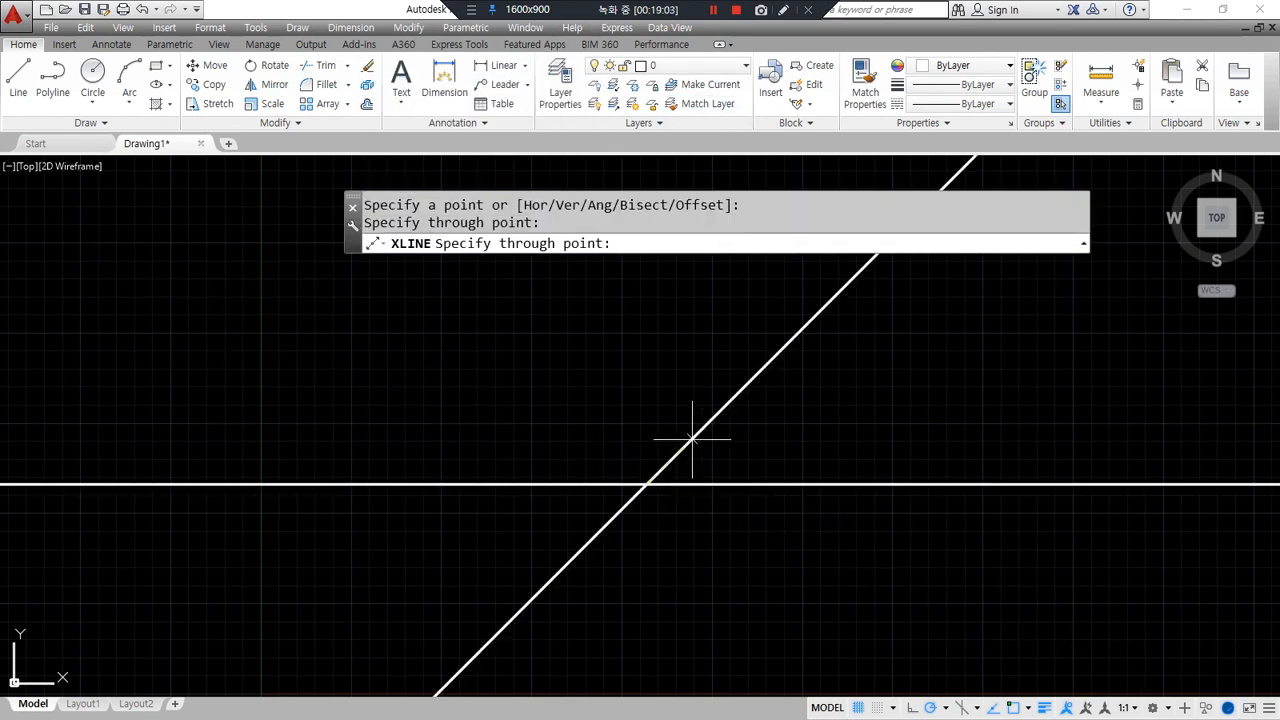
click(646, 403)
key(Return)
- Draw concentric circles of radius 20, 40 and 55 at the lines' crossing
text(c)
key(Return)
click(646, 486)
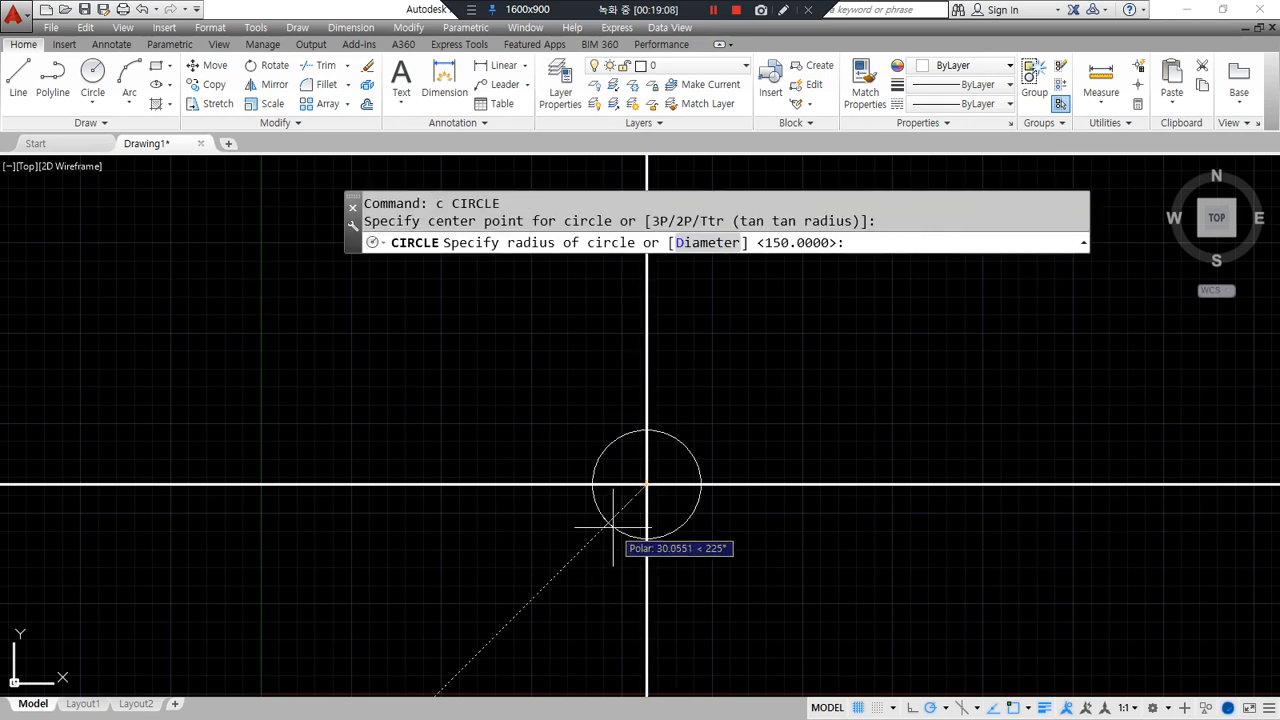
text(20)
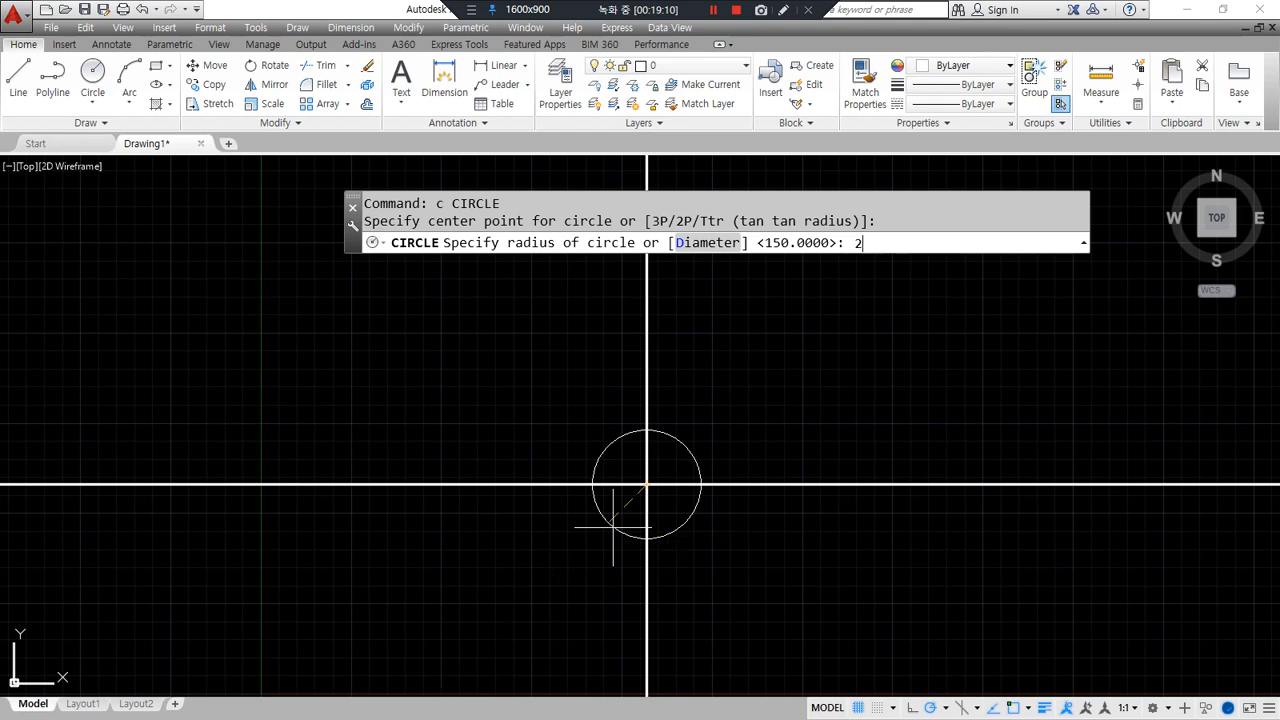
key(Return)
key(Return)
click(646, 485)
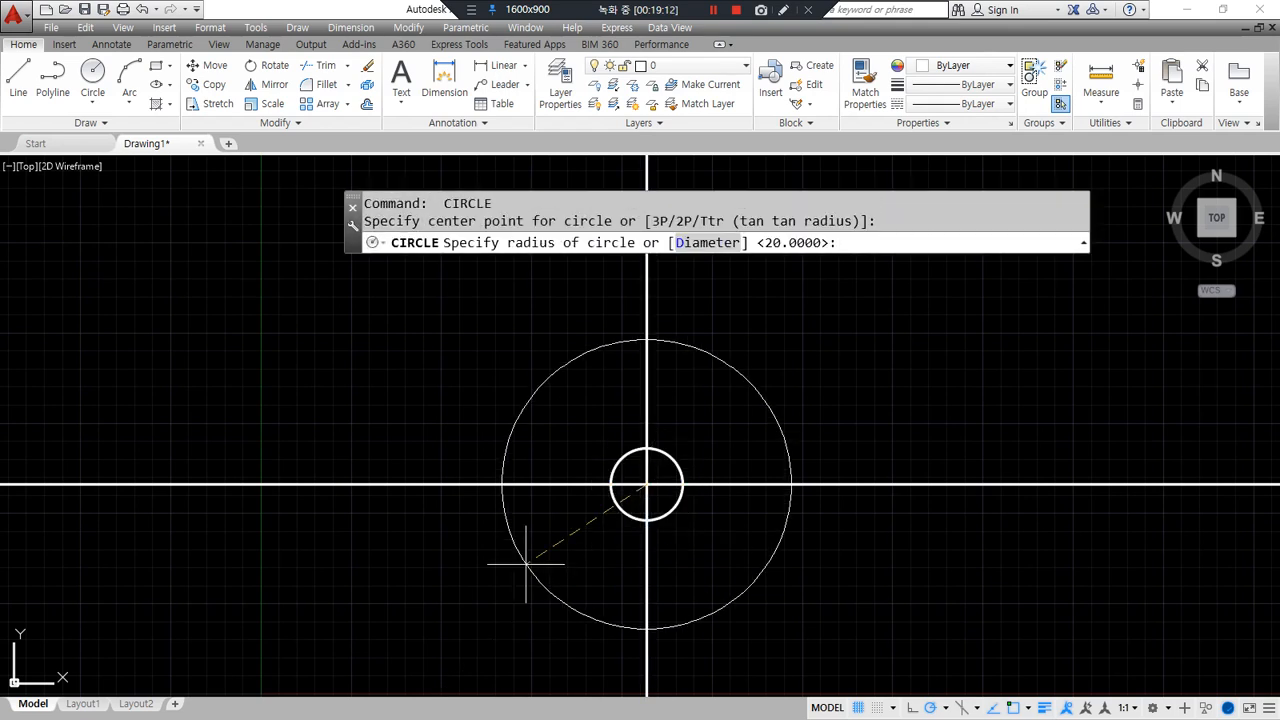
text(40)
key(Return)
key(Return)
click(646, 485)
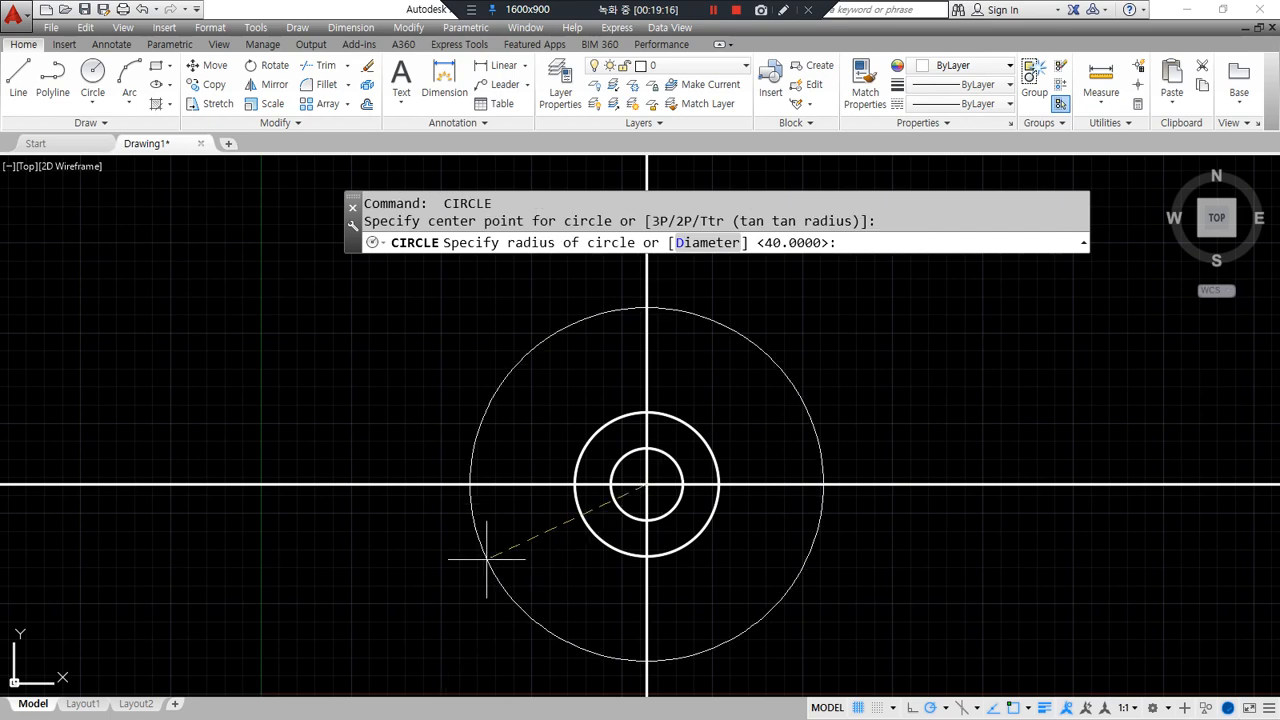
text(55)
key(Return)
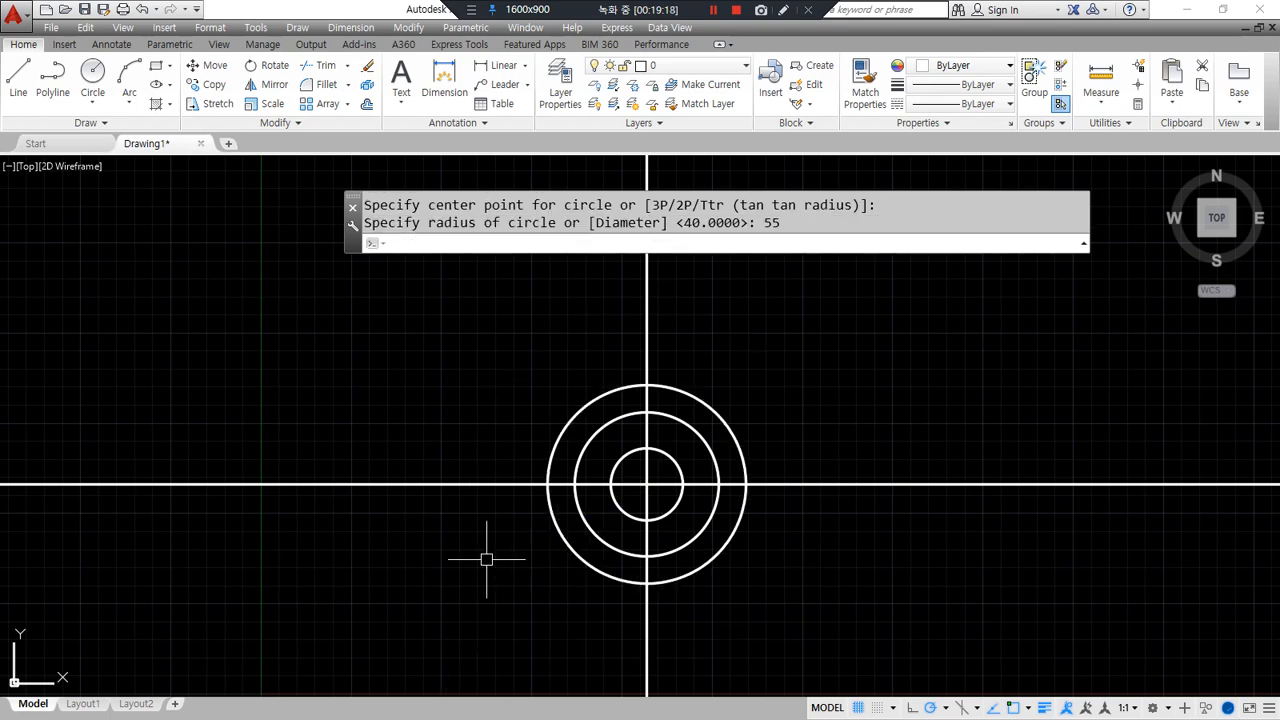
- Offset the radius-55 circle outward by 3
text(o)
key(Return)
text(3)
key(Return)
click(548, 503)
click(474, 551)
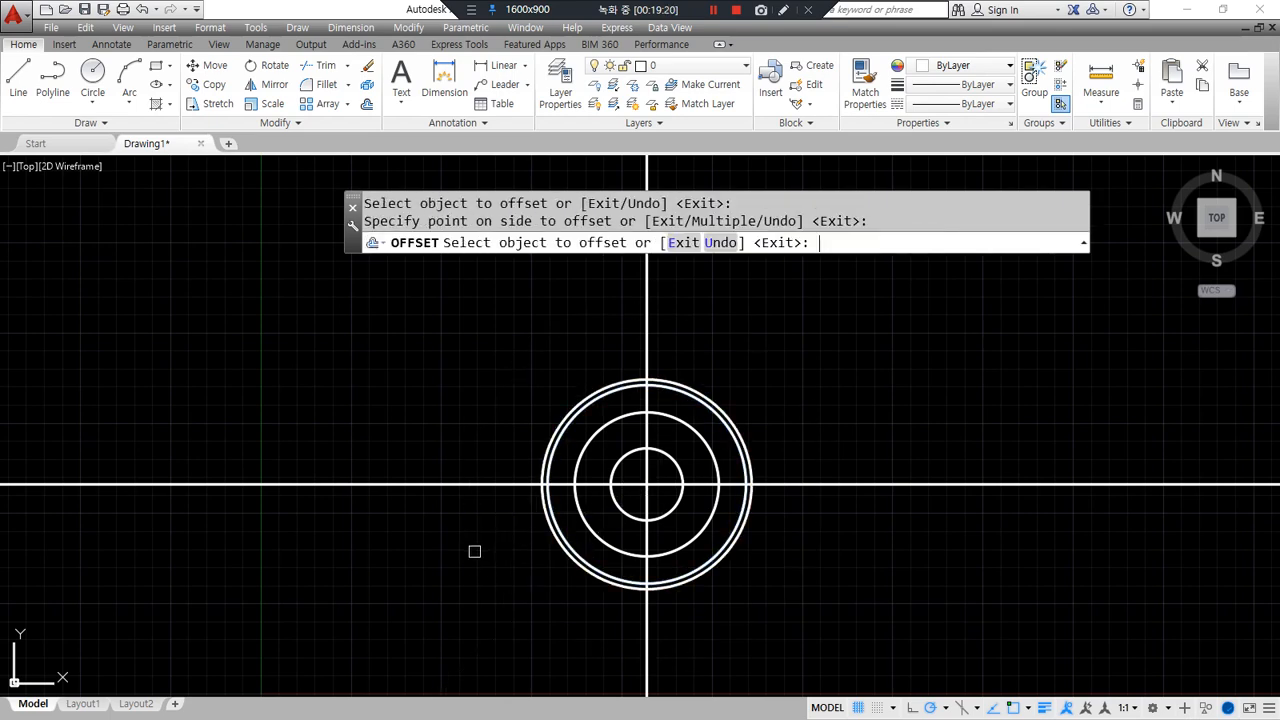
key(Return)
- Trim the construction lines beyond the outer circle and erase the extra offset circle
text(tr)
key(Return)
key(Return)
mouse_move(548, 652)
mouse_down()
mouse_move(785, 651)
mouse_move(842, 446)
mouse_move(716, 305)
mouse_move(388, 316)
mouse_move(328, 535)
mouse_move(275, 599)
mouse_up()
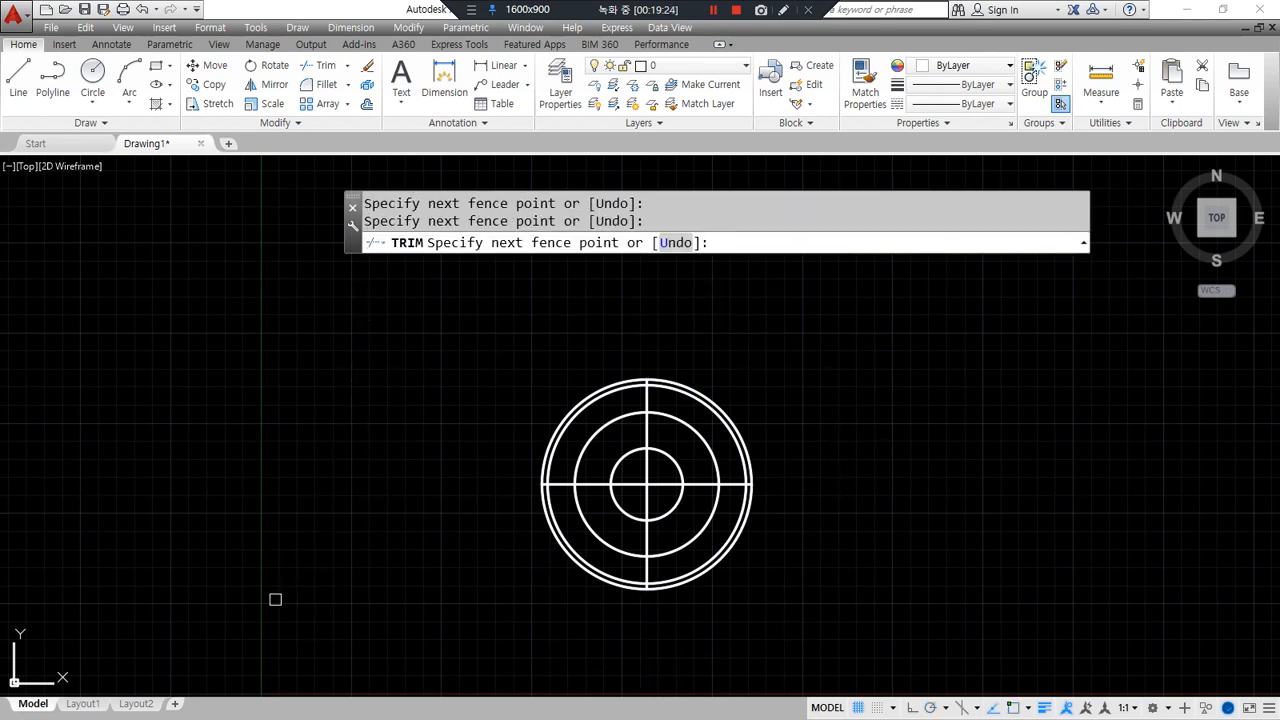
key(Return)
key(Return)
click(686, 586)
text(e)
key(Return)
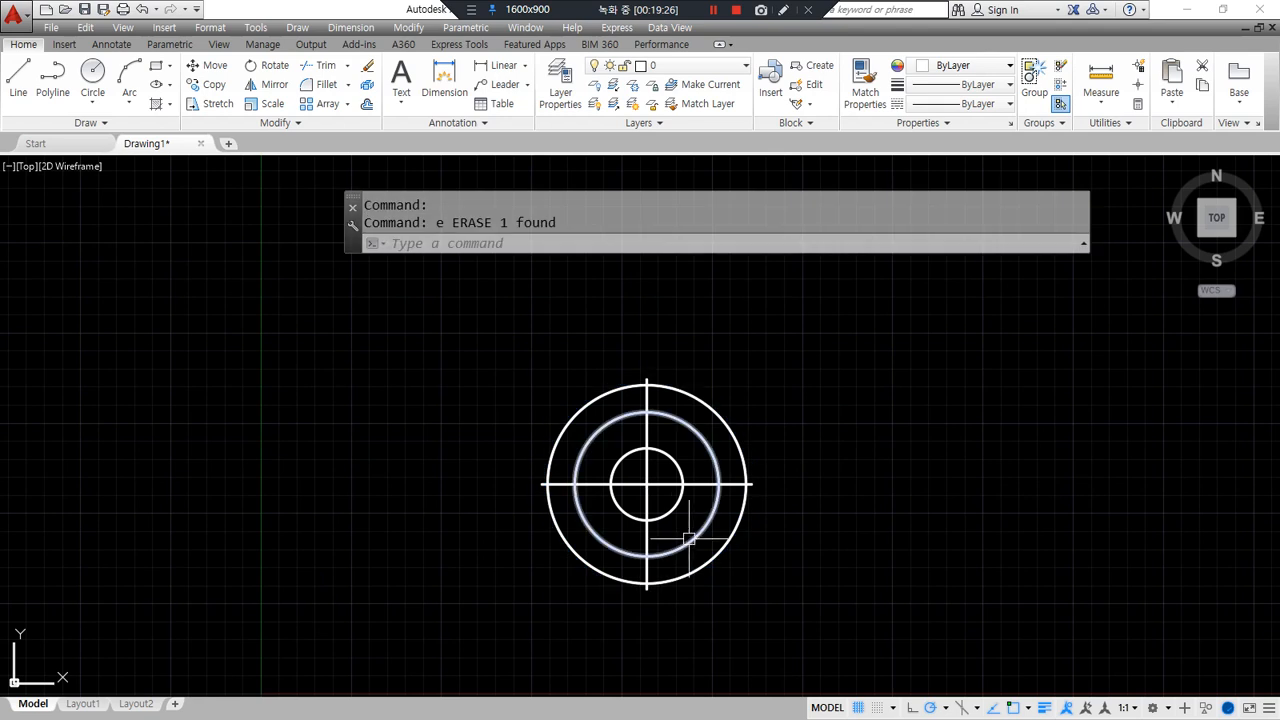
- Put the inner circles and centerlines on layer cen and set LTSCALE to 0.3
drag(700, 558, 580, 378)
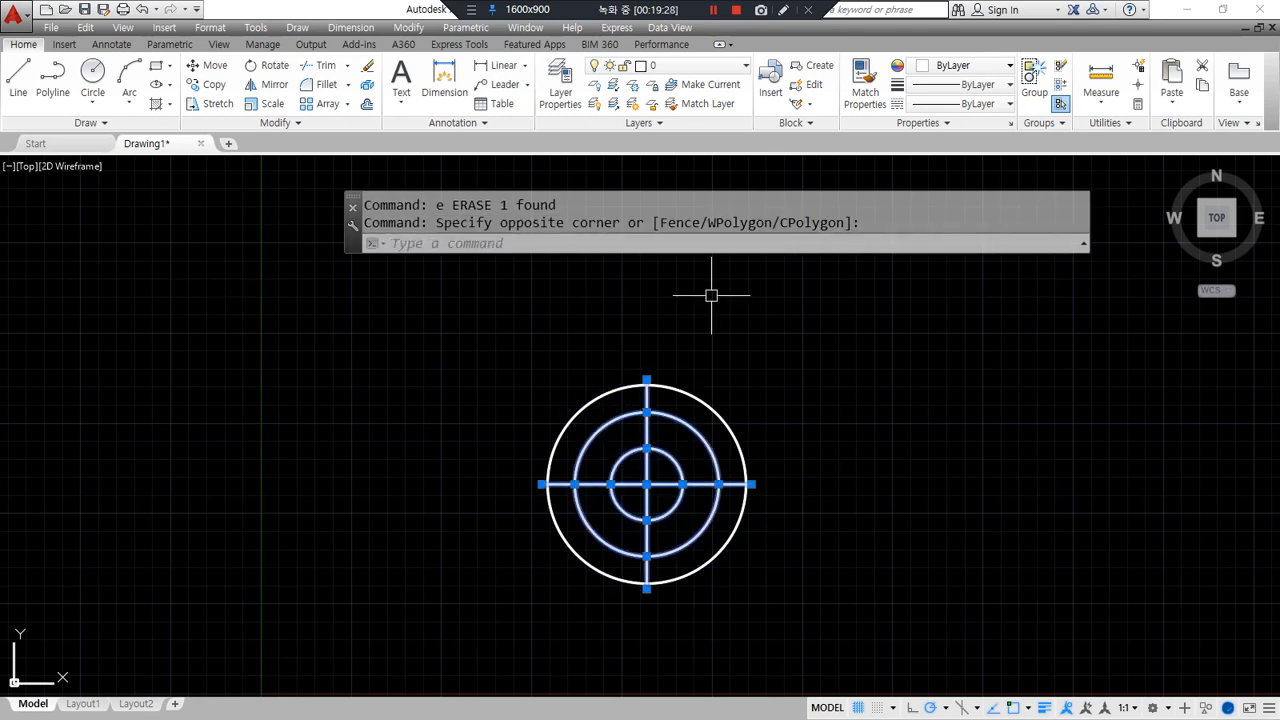
click(690, 66)
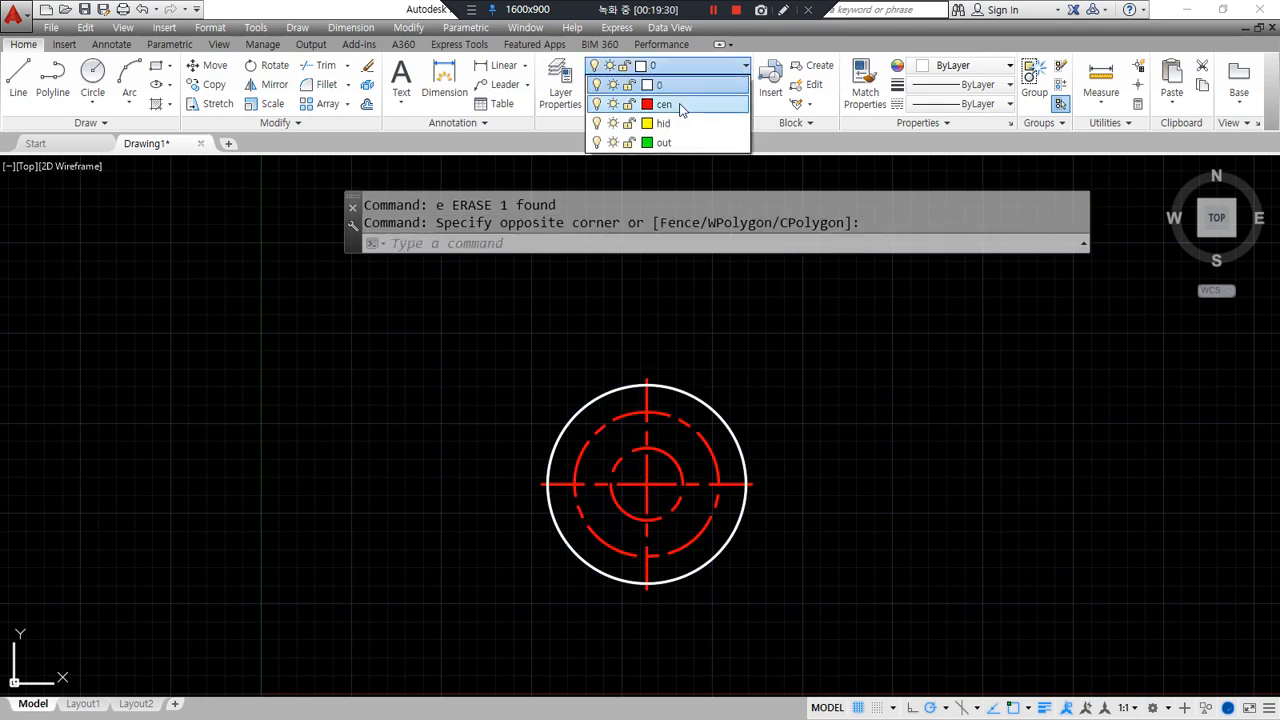
click(680, 110)
key(Escape)
text(lts)
key(Return)
text(0.3)
key(Return)
- Begin a small circle centred on top of the radius-20 circle
scroll(746, 528, up, 2)
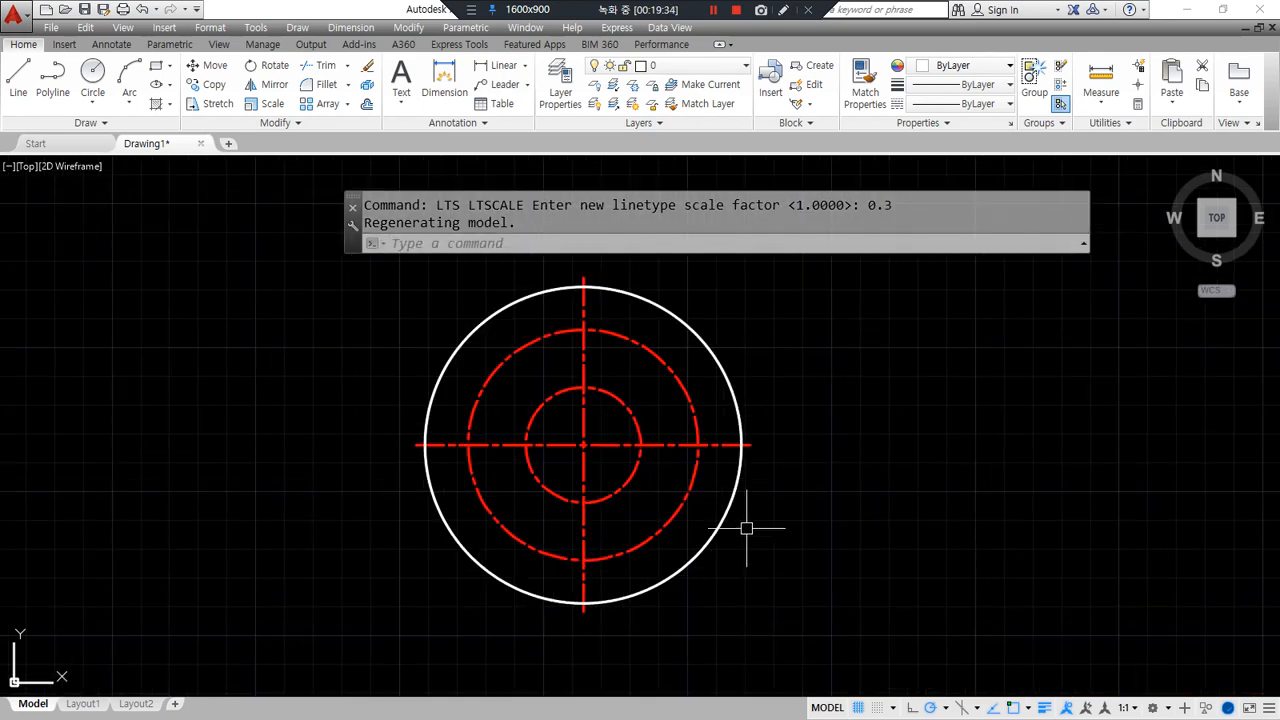
middle_drag(746, 528, 522, 540)
scroll(385, 445, up, 2)
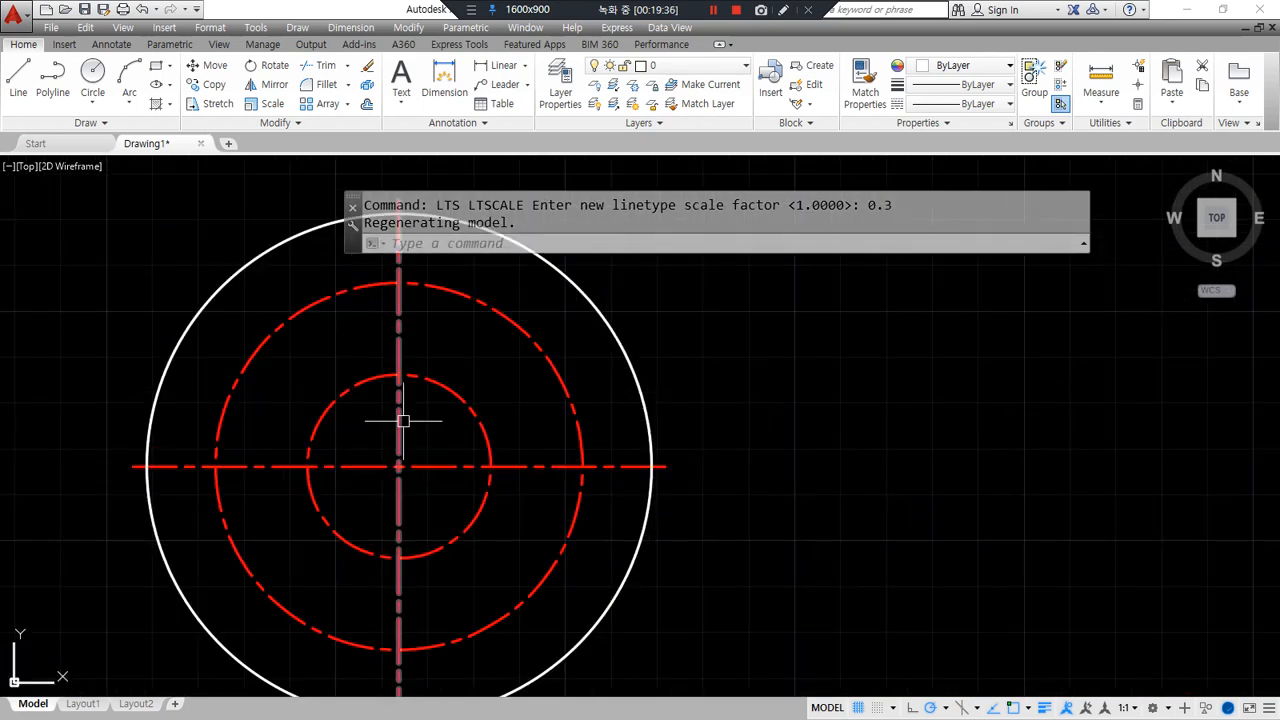
text(c)
key(Return)
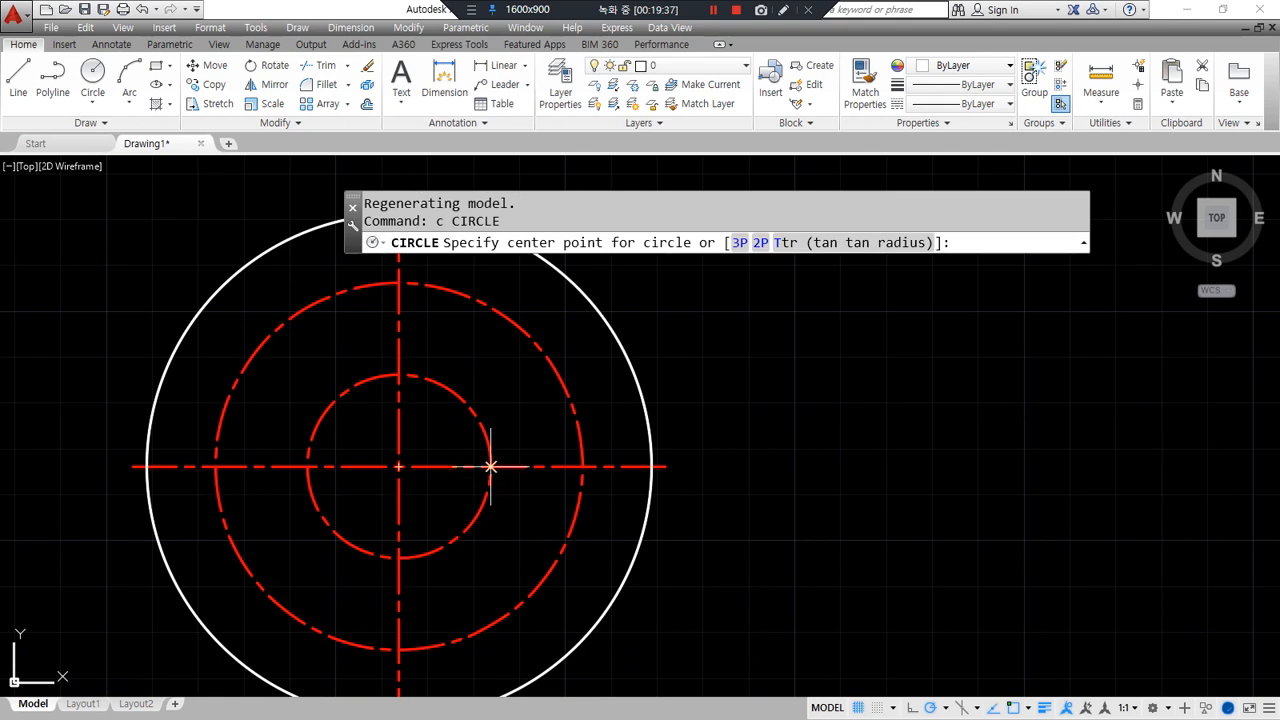
click(399, 375)
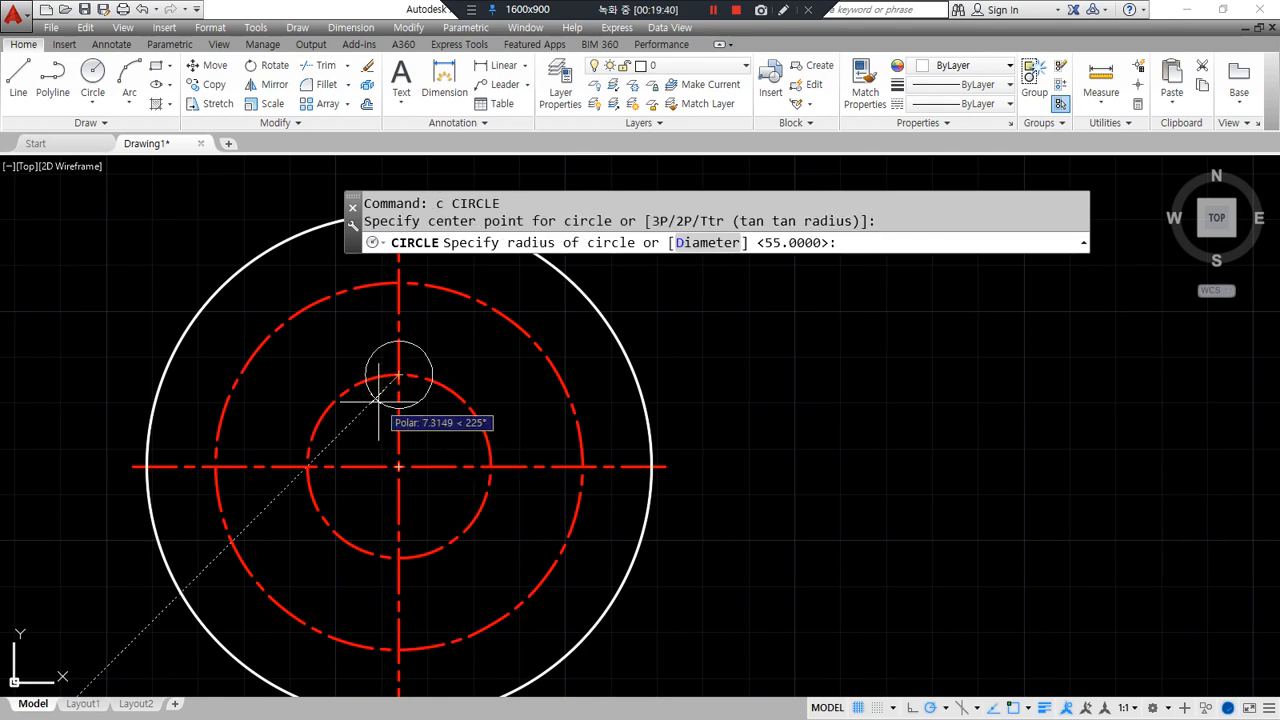
- Give the small hole circle a radius of 3.5
text(3.5)
key(Return)
scroll(296, 425, up, 2)
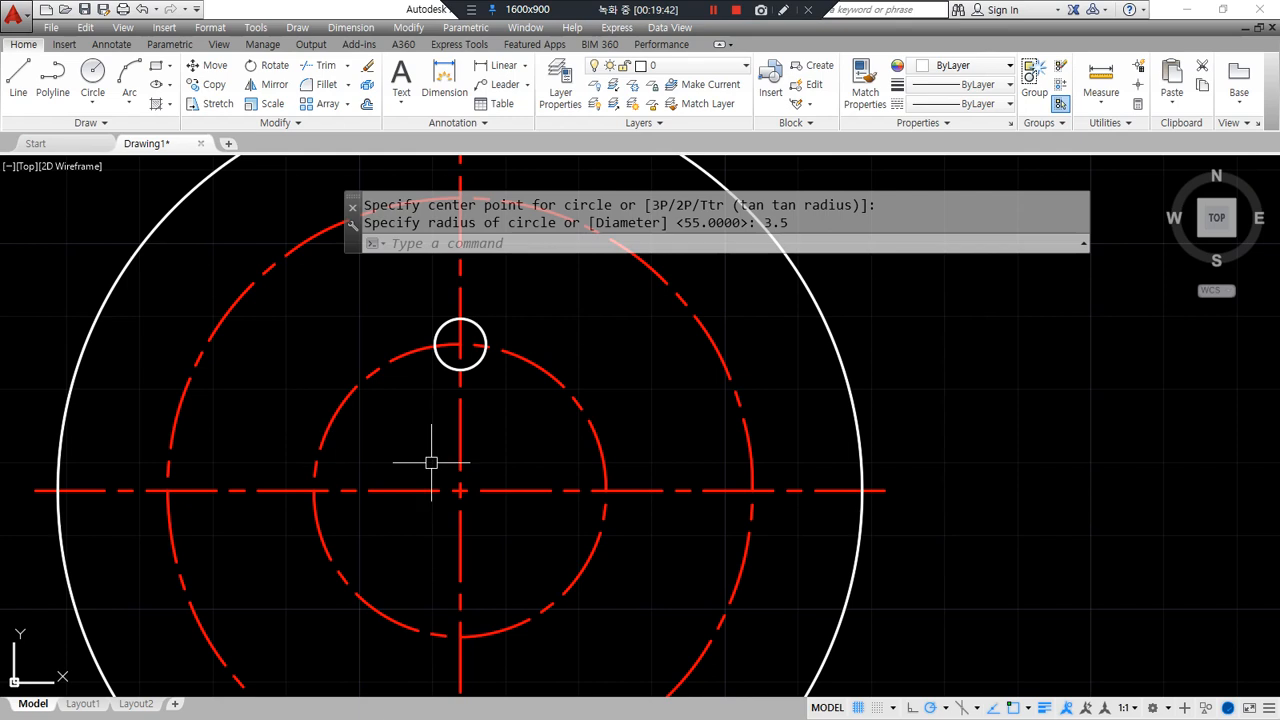
middle_drag(431, 462, 346, 442)
- Polar-array the small hole into 4 copies around the flange centre
text(ar)
key(Return)
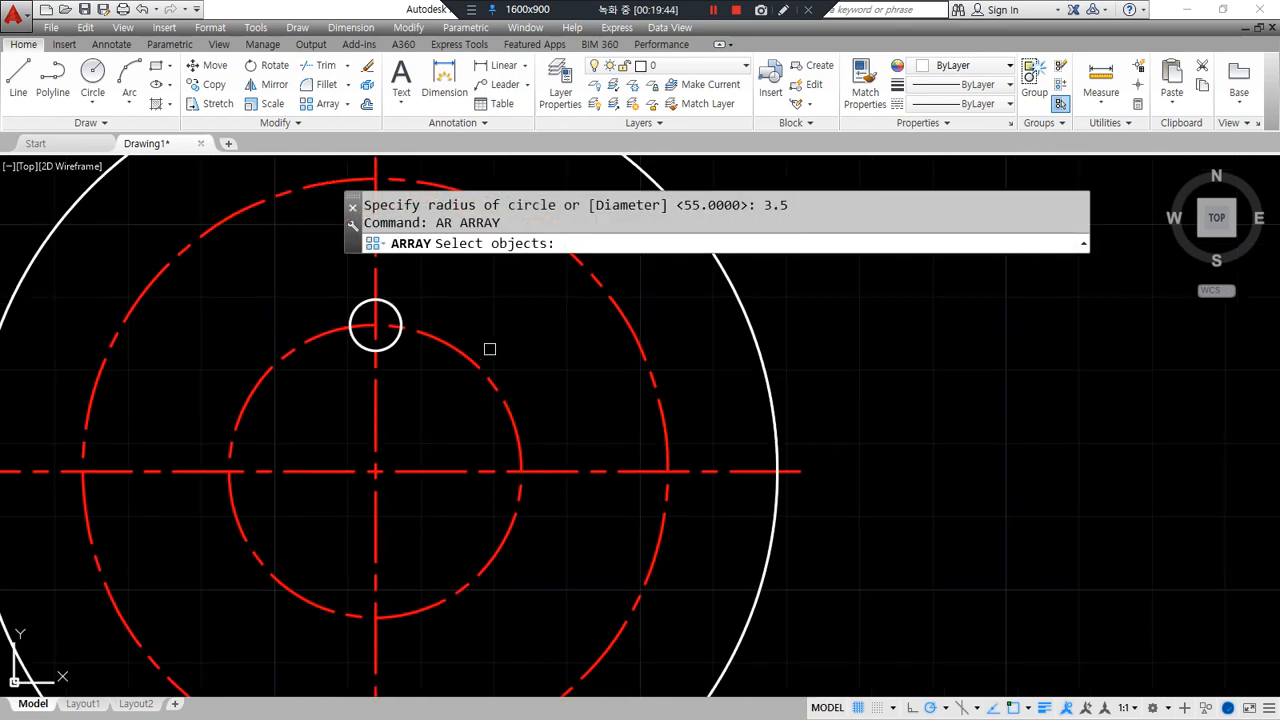
click(392, 340)
key(Return)
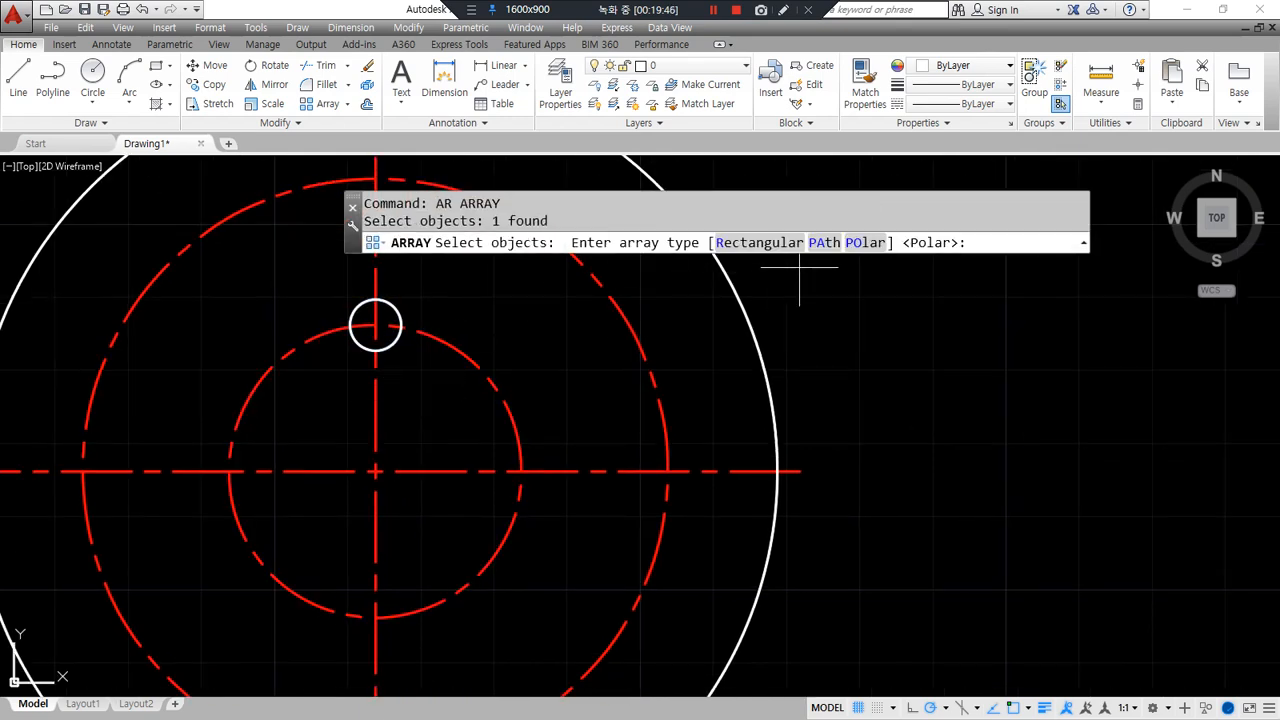
click(856, 244)
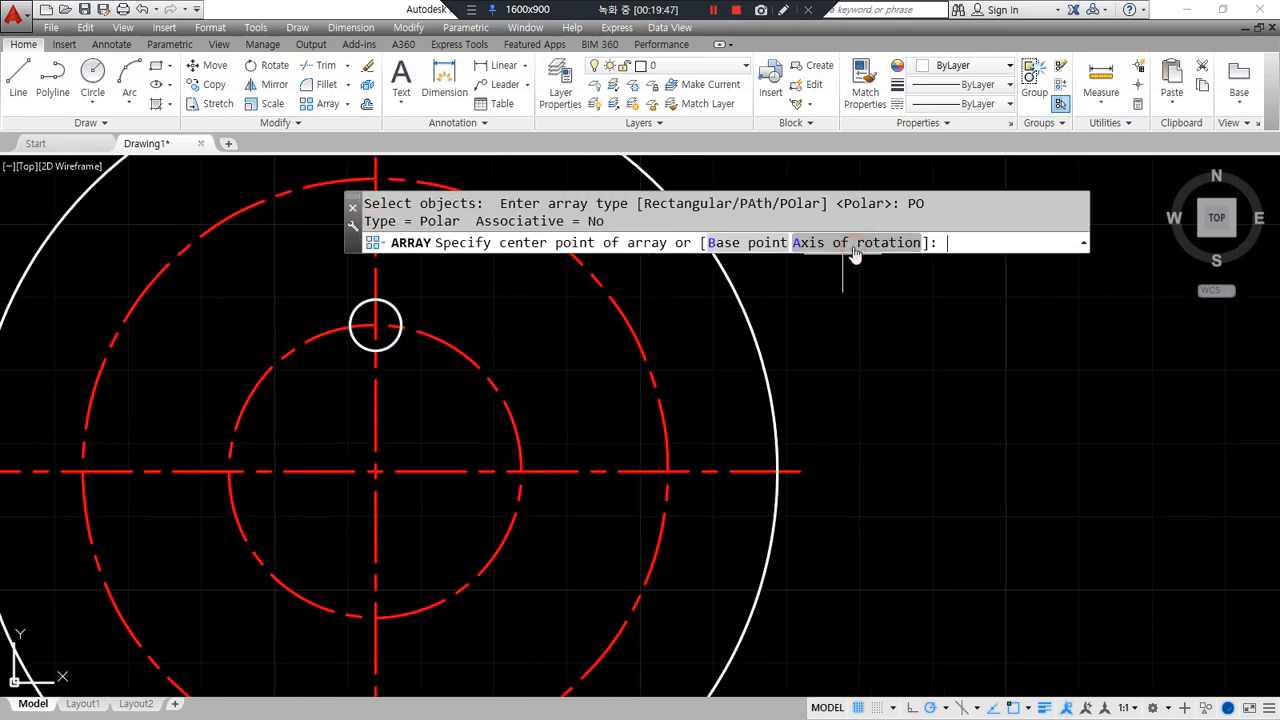
click(375, 471)
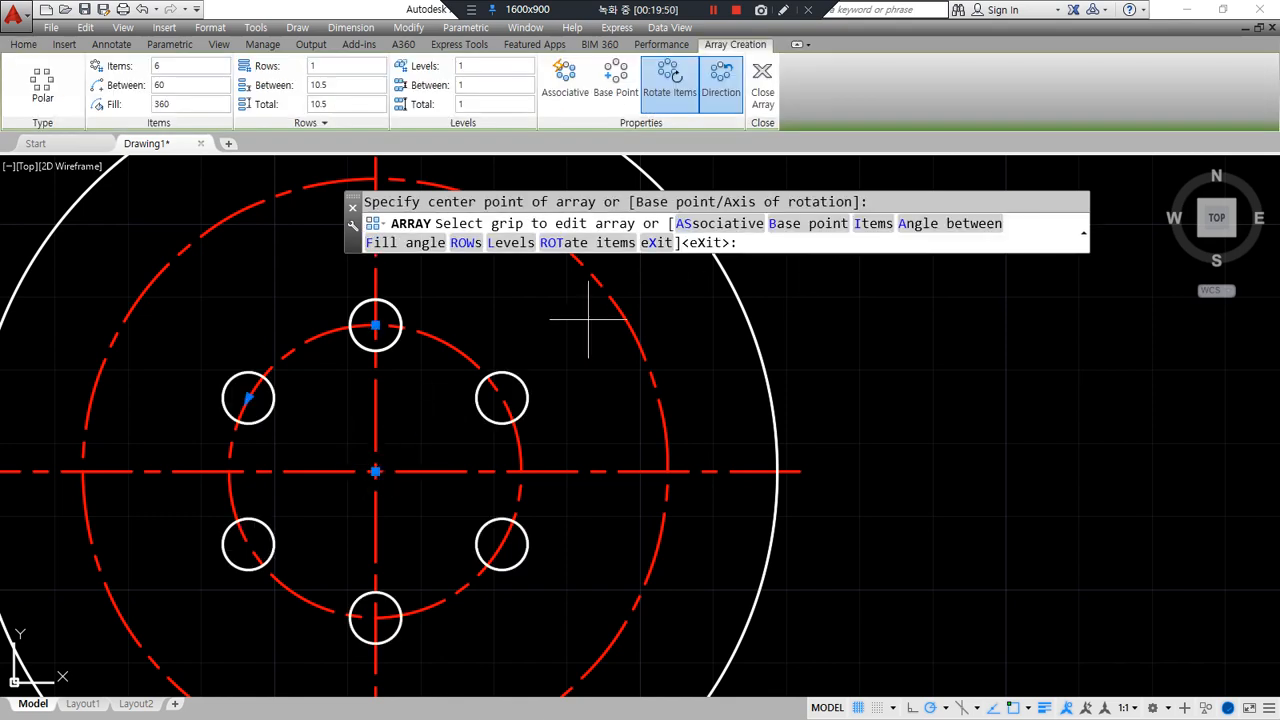
click(166, 66)
text(4)
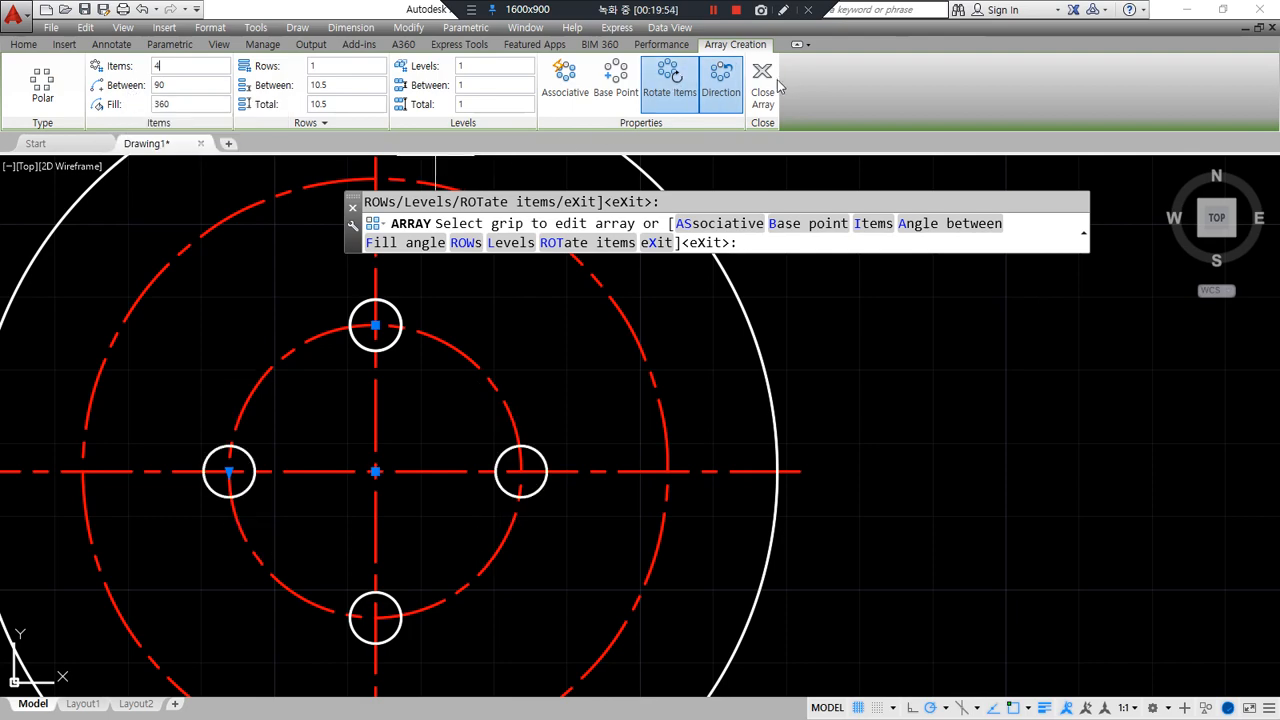
click(762, 80)
scroll(300, 400, down, 3)
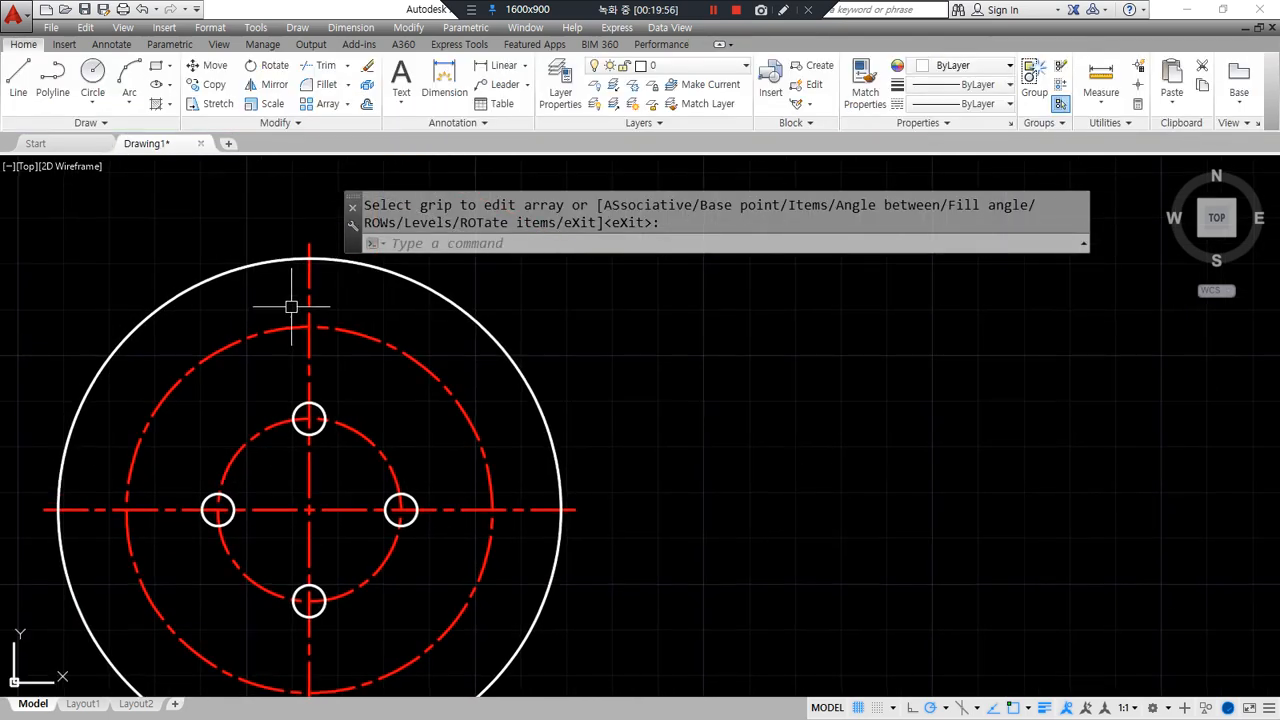
scroll(291, 306, up, 2)
text(c)
key(Return)
- Draw concentric circles of radius 6.5 and 10 at the top of the outer dashed circle
click(319, 338)
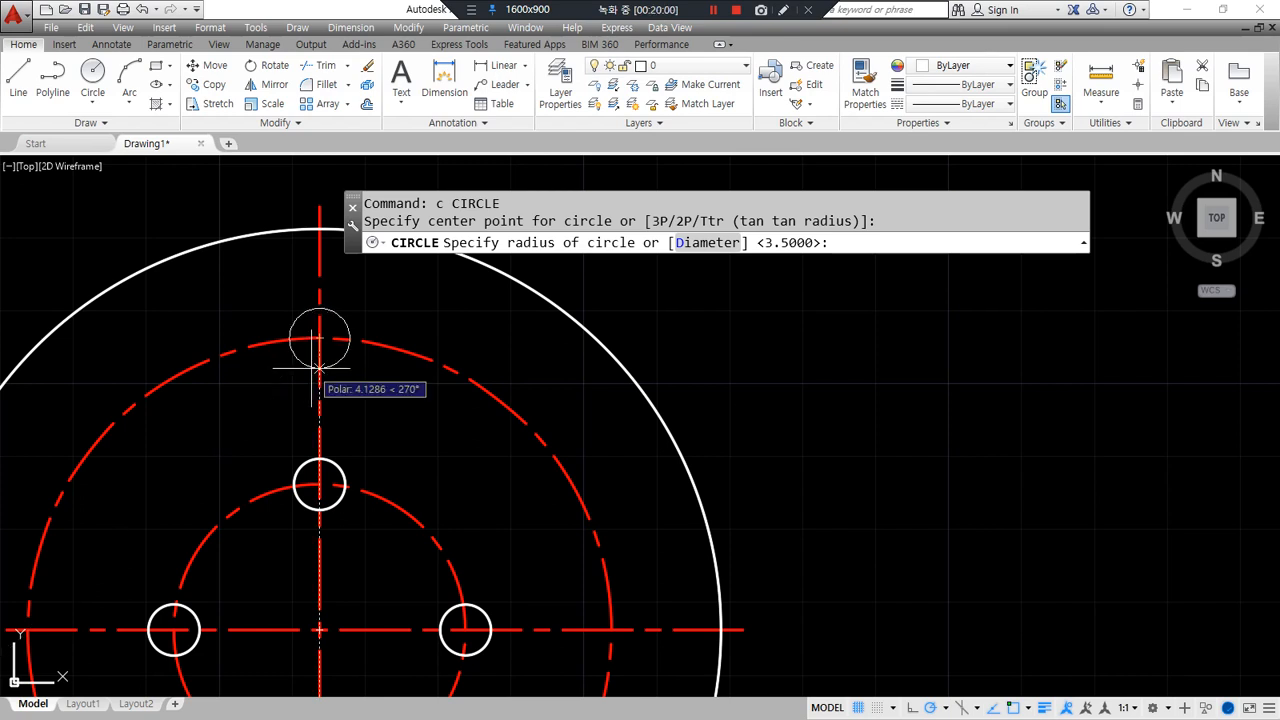
text(6.5)
key(Return)
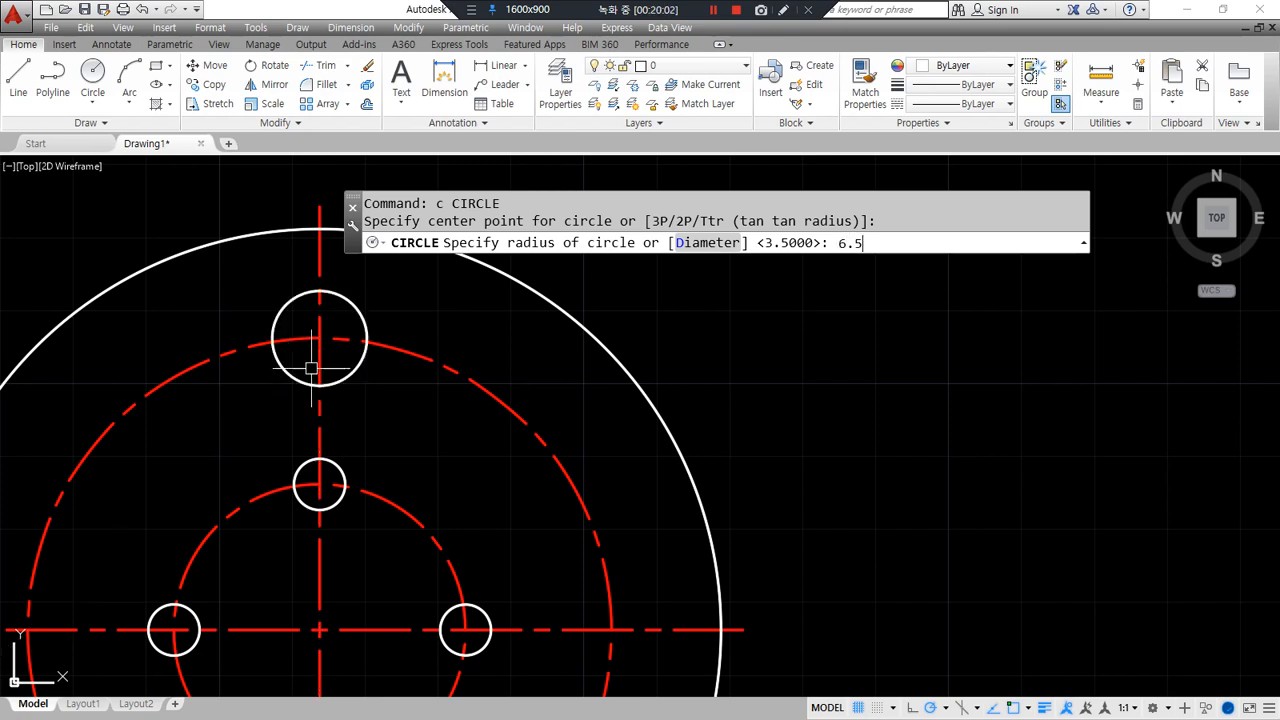
key(Return)
click(313, 342)
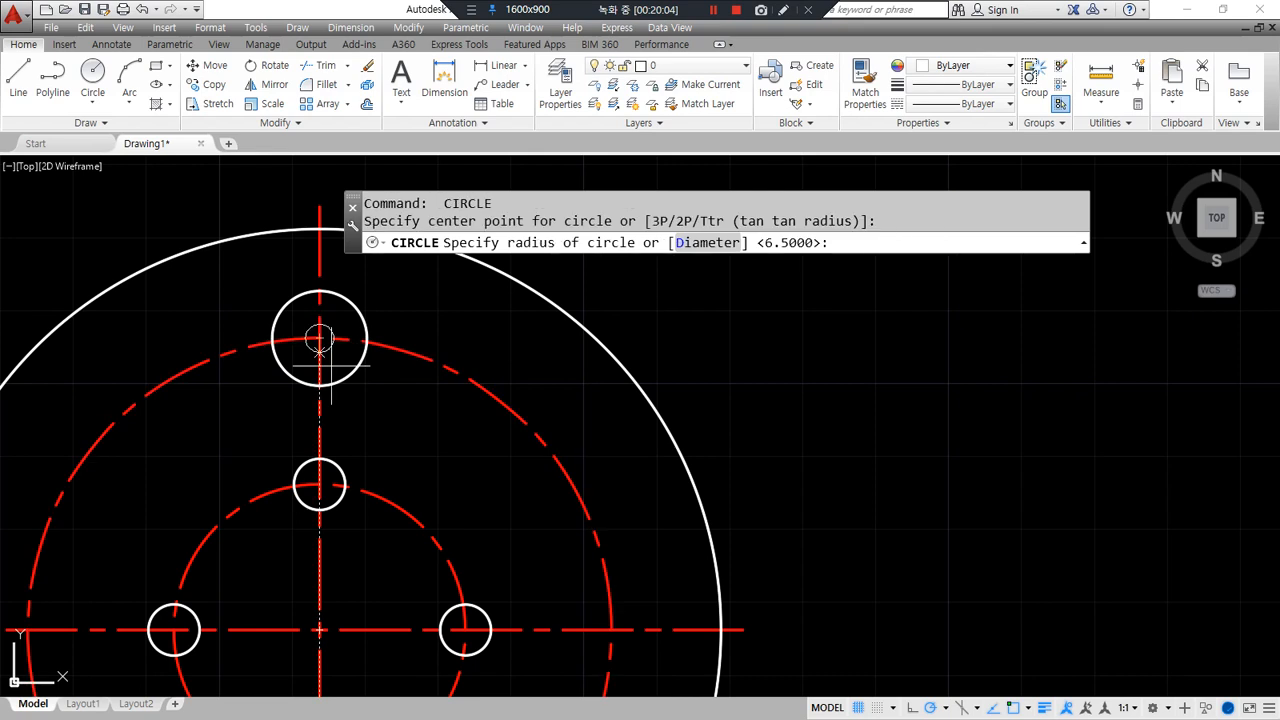
text(10)
key(Return)
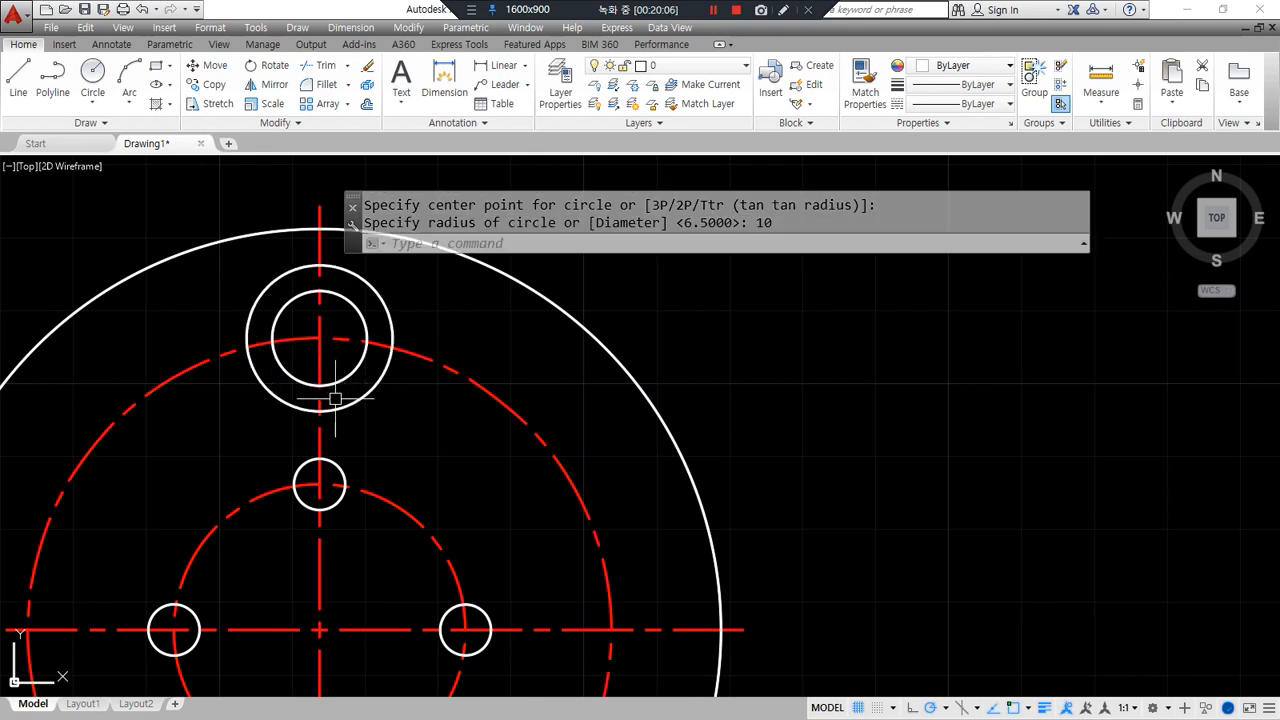
- Pan to frame the whole flange and start the ARRAY command
scroll(343, 390, down, 2)
middle_drag(359, 415, 348, 364)
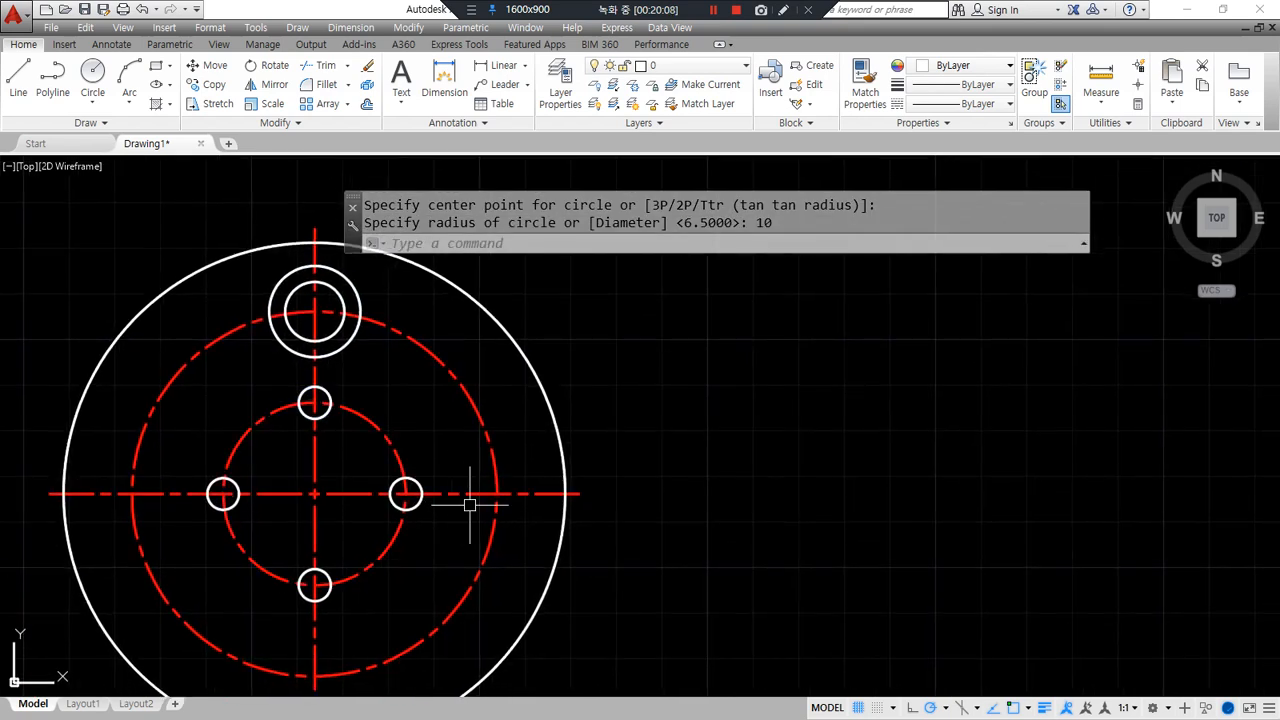
mouse_move(345, 370)
mouse_down()
mouse_move(285, 345)
mouse_move(366, 300)
mouse_move(358, 368)
mouse_up()
mouse_move(242, 286)
mouse_down()
mouse_move(163, 322)
mouse_move(172, 344)
mouse_up()
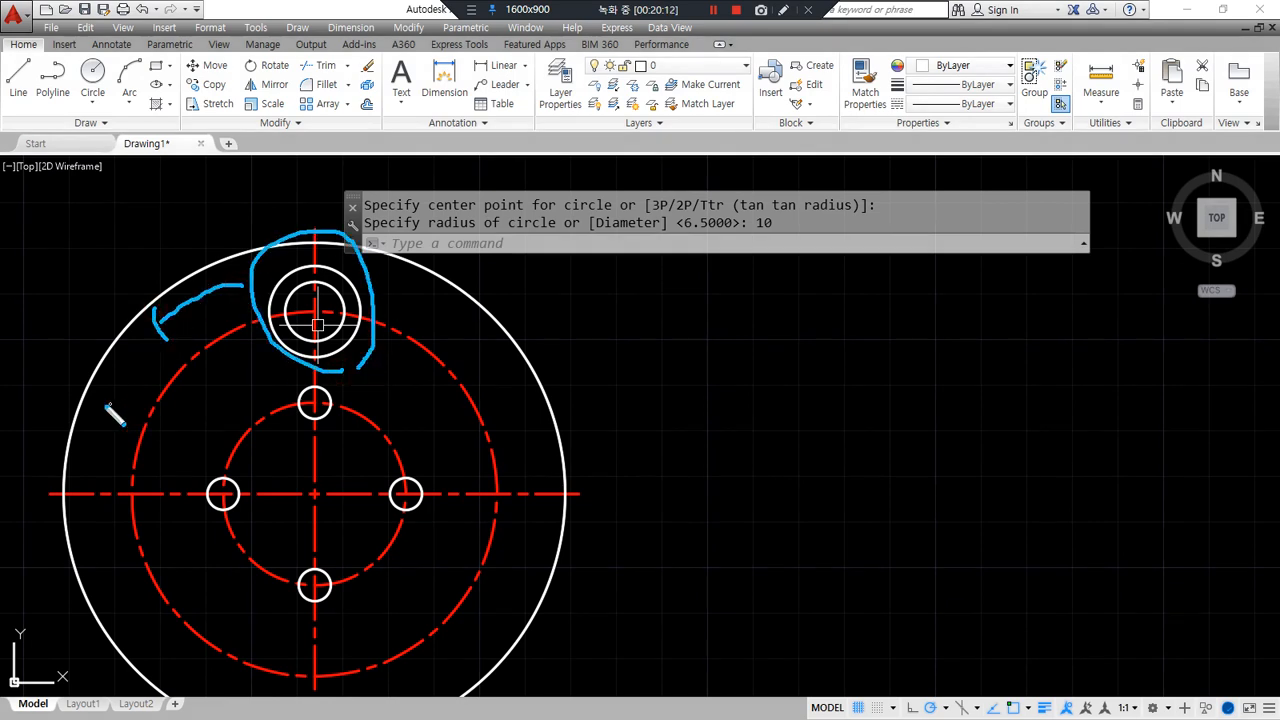
drag(57, 364, 240, 473)
mouse_move(53, 351)
mouse_down()
mouse_move(252, 465)
mouse_move(140, 378)
mouse_move(148, 468)
mouse_up()
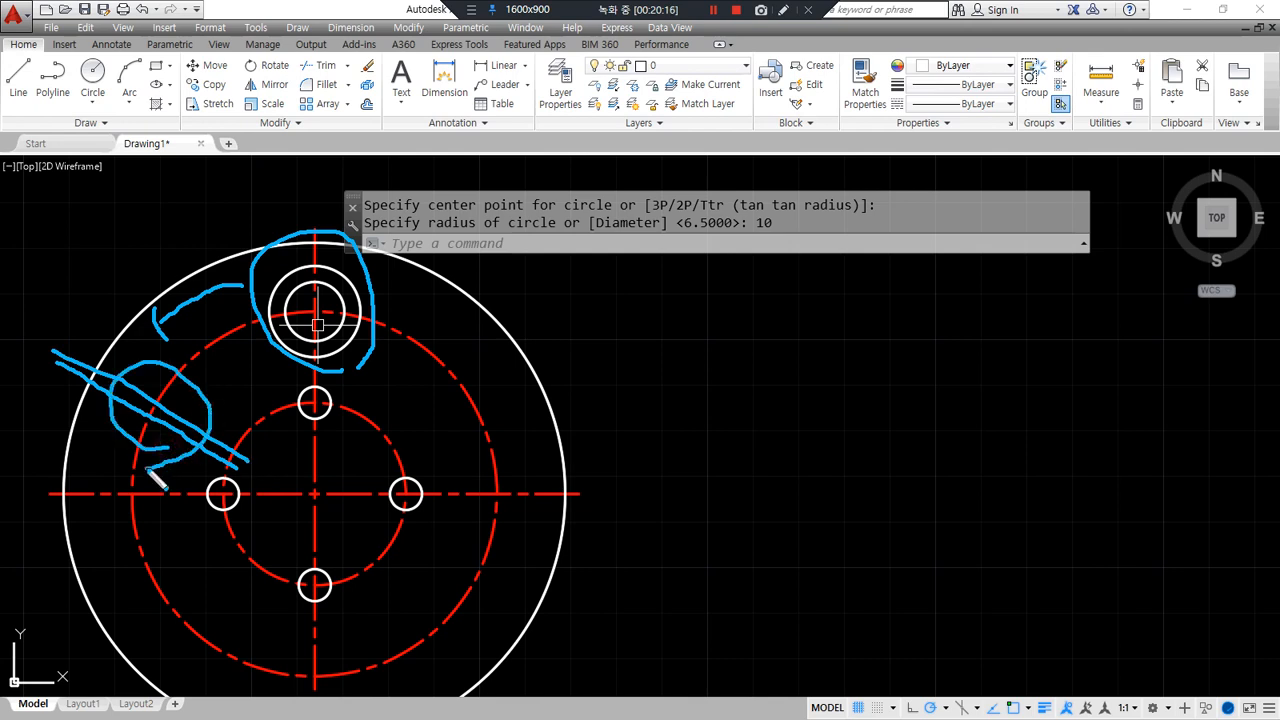
text(c)
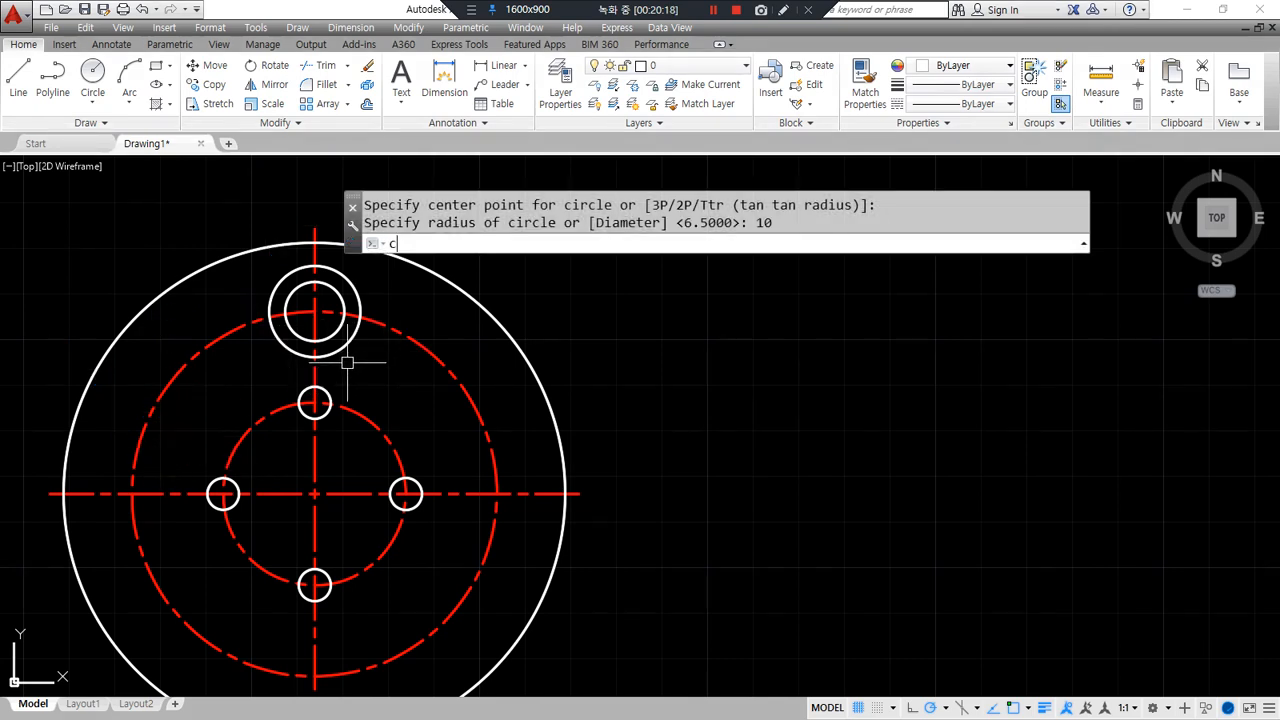
key(Escape)
text(ar)
key(Return)
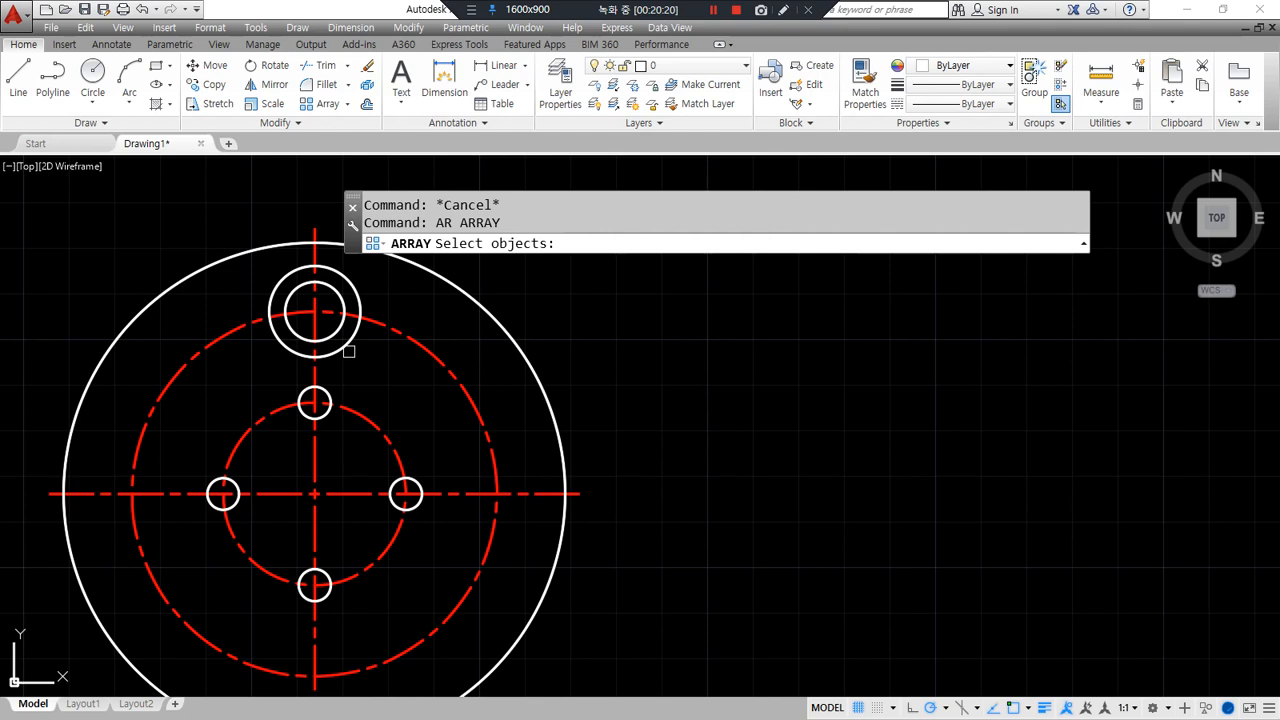
- Polar-array both hole circles and the vertical centreline into 6 copies around the flange centre
click(363, 375)
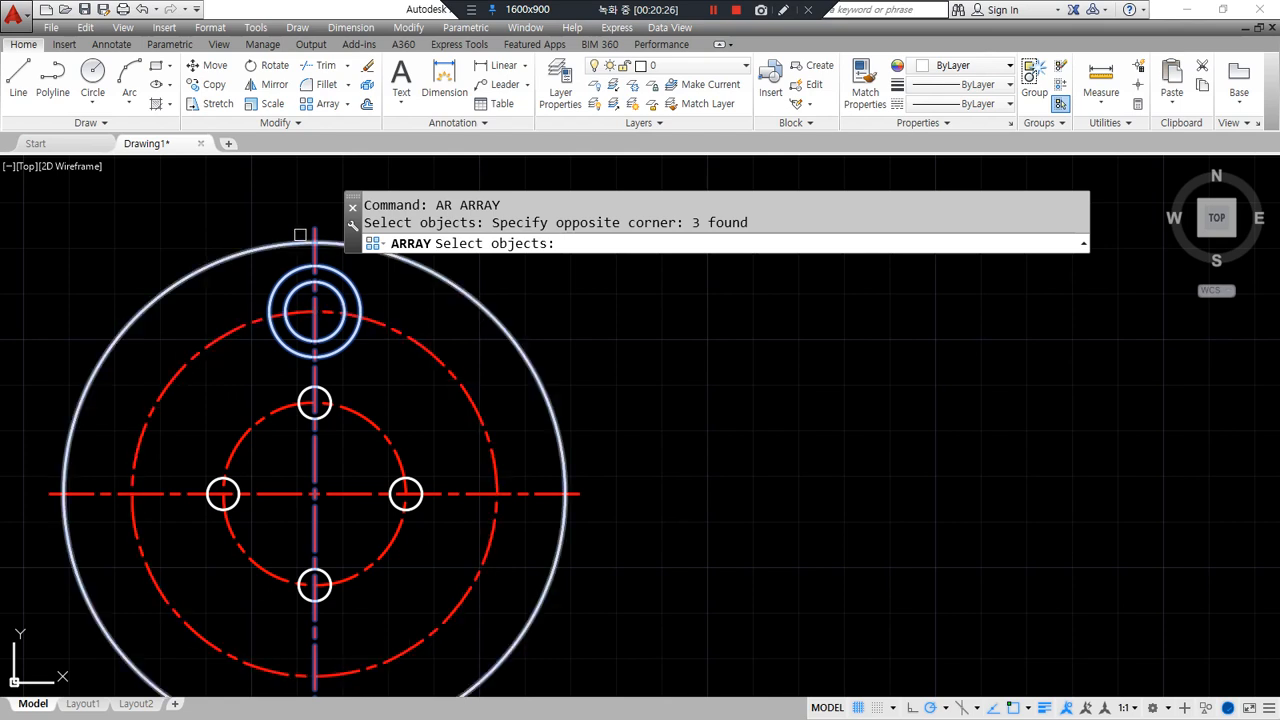
key(Return)
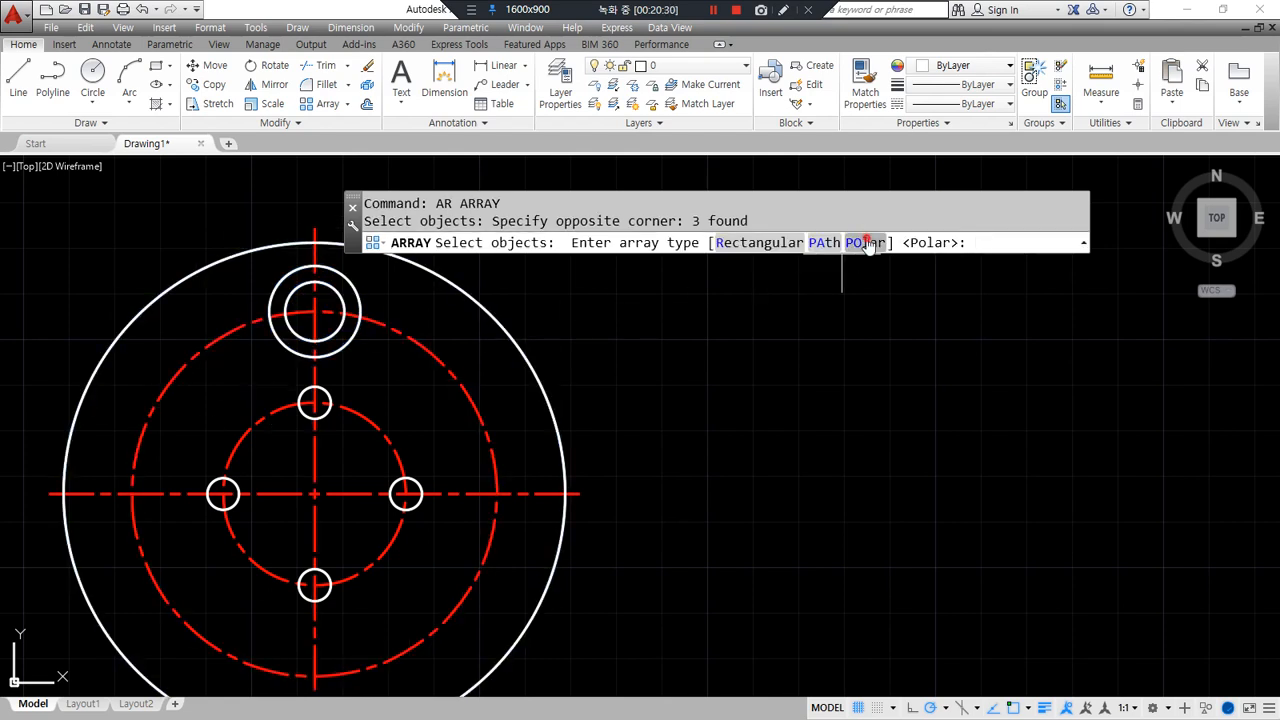
click(868, 245)
click(314, 494)
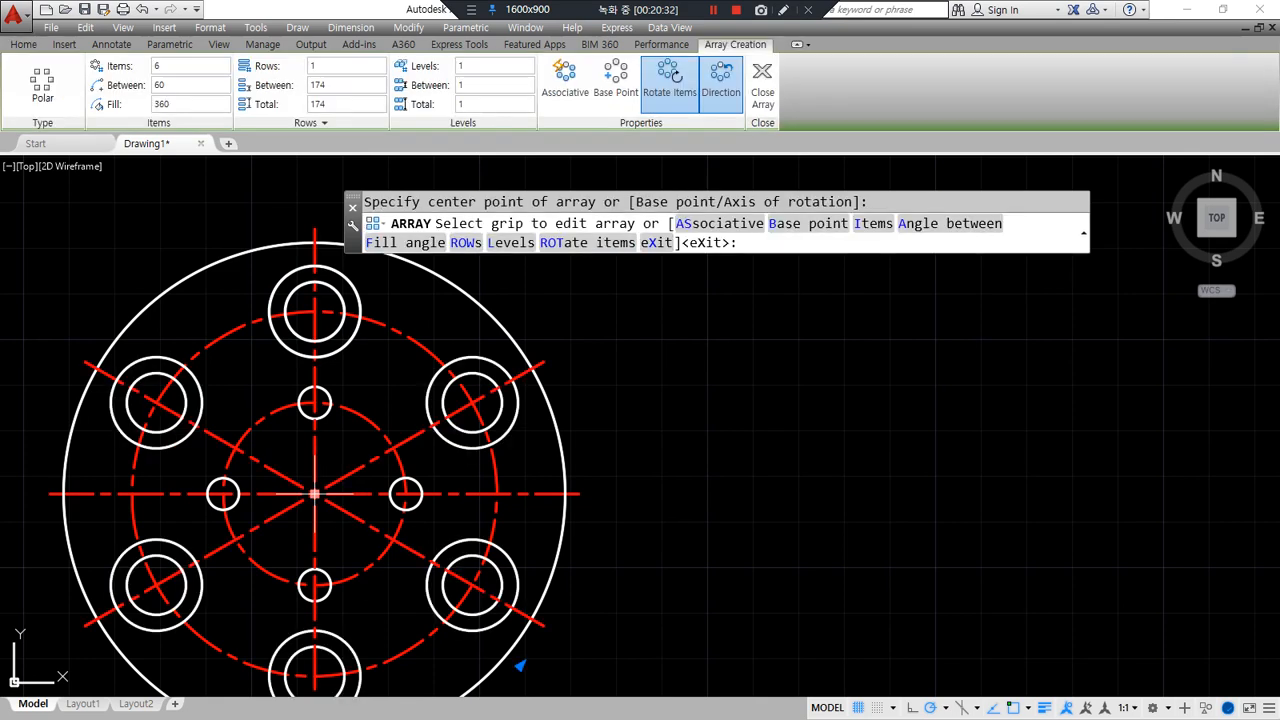
middle_drag(680, 597, 680, 551)
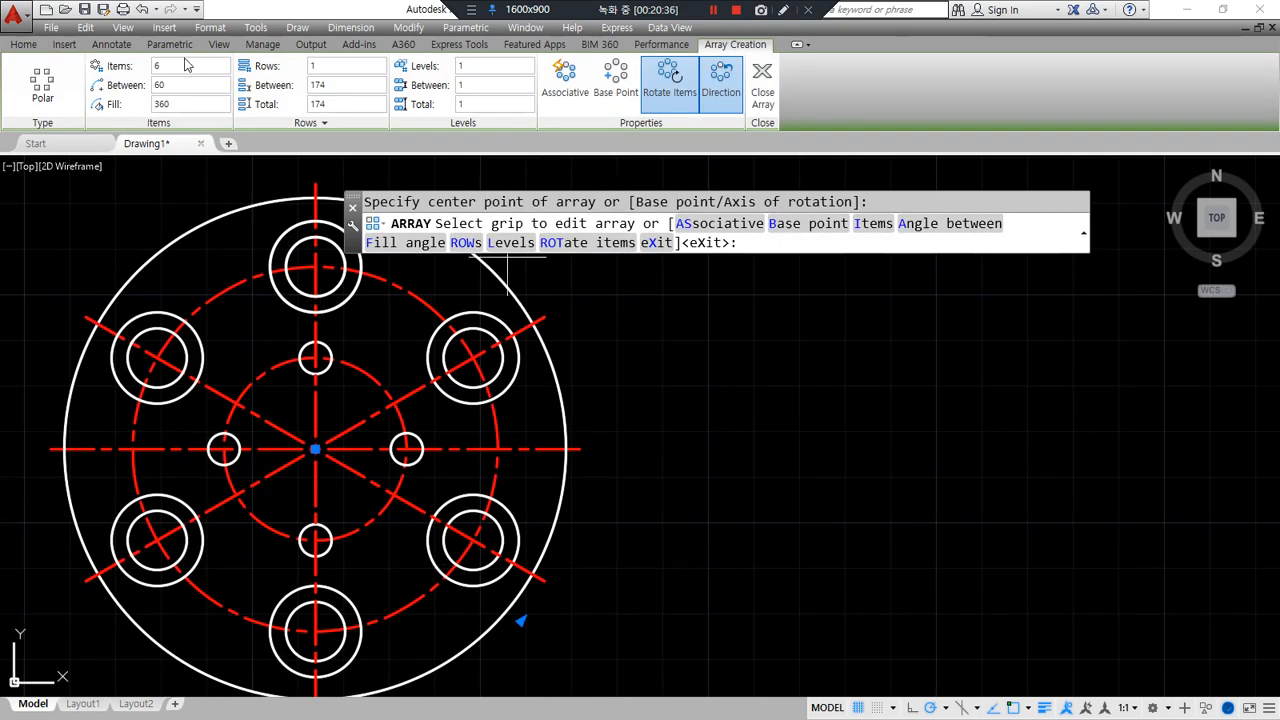
click(761, 85)
scroll(737, 354, down, 3)
scroll(726, 394, up, 1)
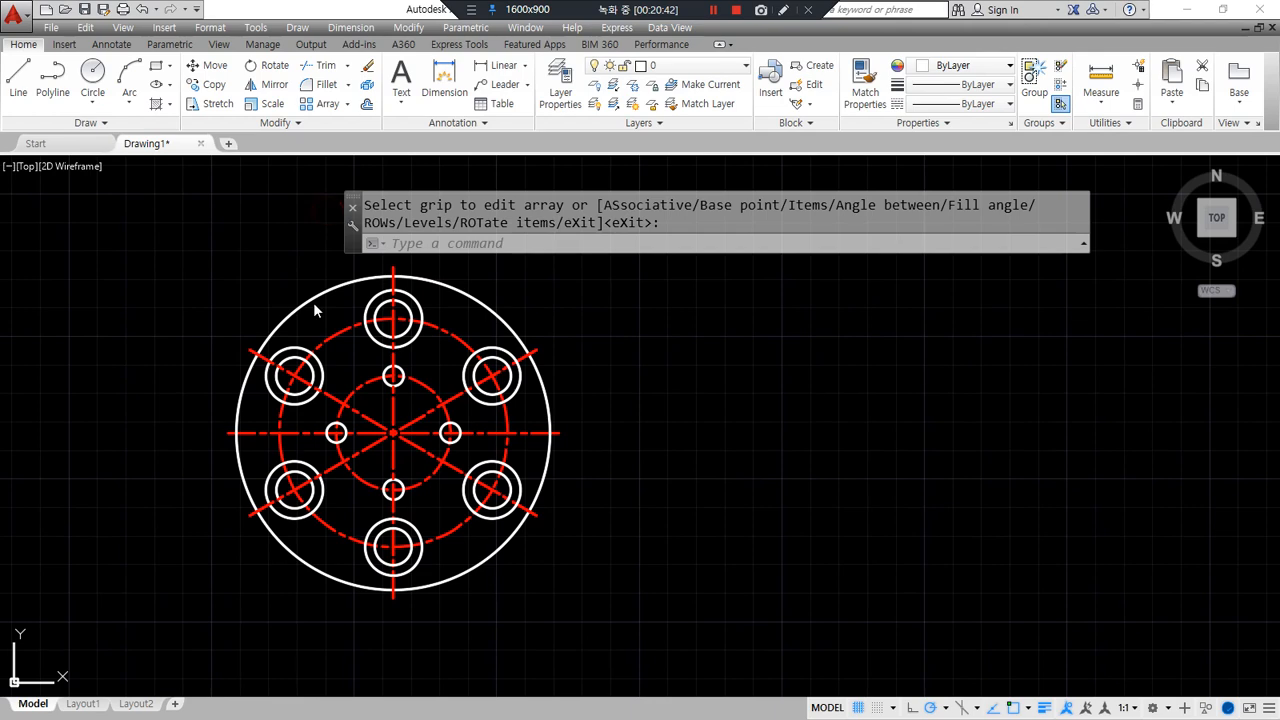
- Erase a duplicated diagonal centreline, then undo the mistaken deletion
scroll(313, 378, up, 4)
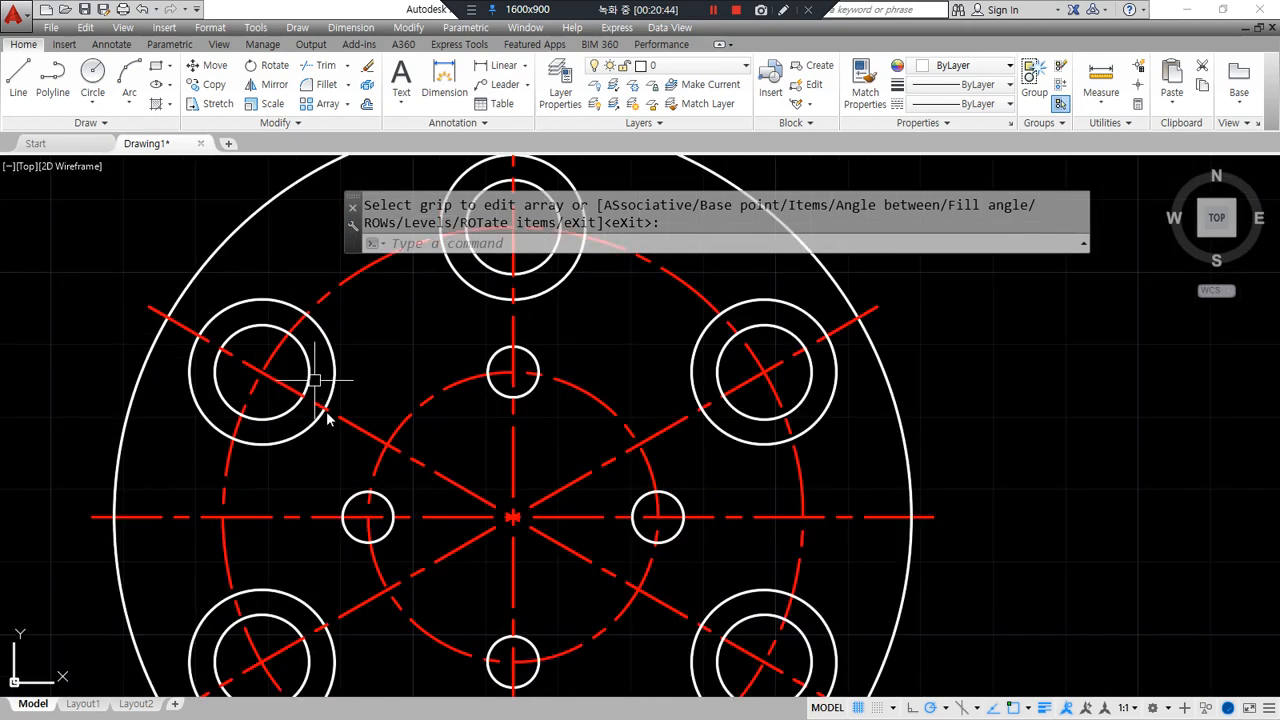
key(Escape)
click(363, 430)
text(e)
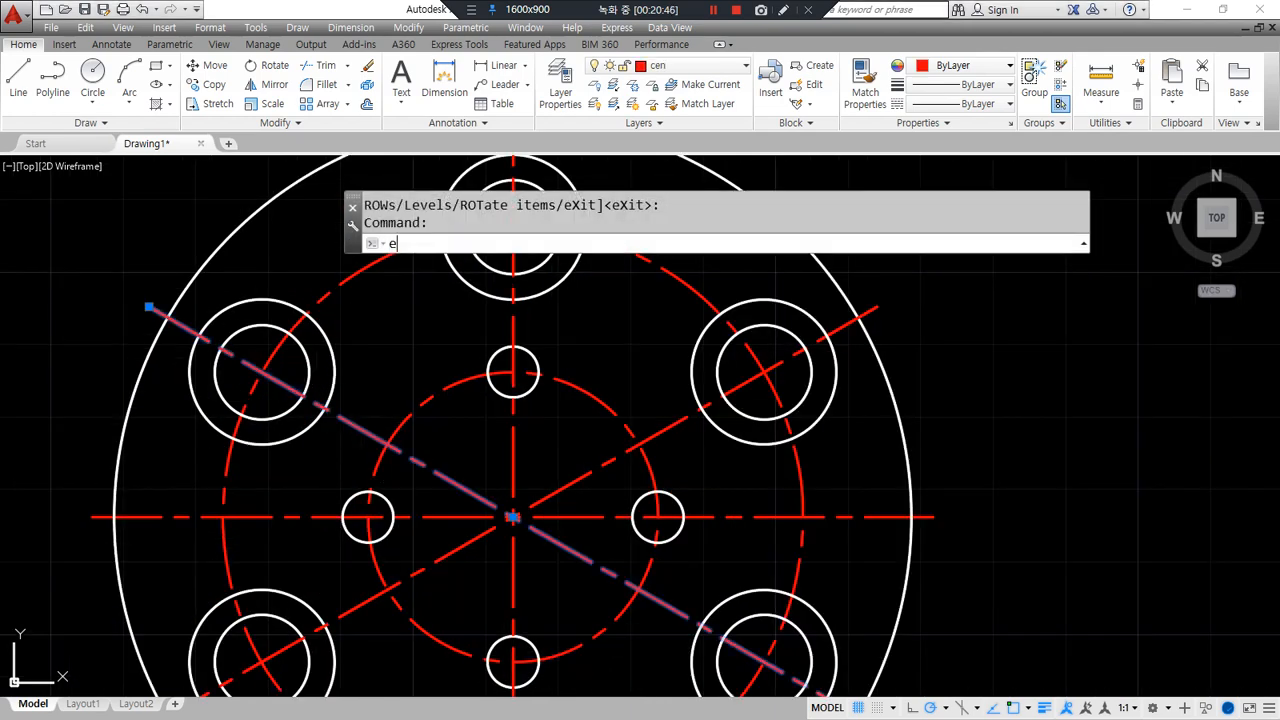
key(Return)
key(ctrl+z)
- Erase the overlapping duplicate diagonal centreline and the duplicate vertical centreline
scroll(330, 410, down, 2)
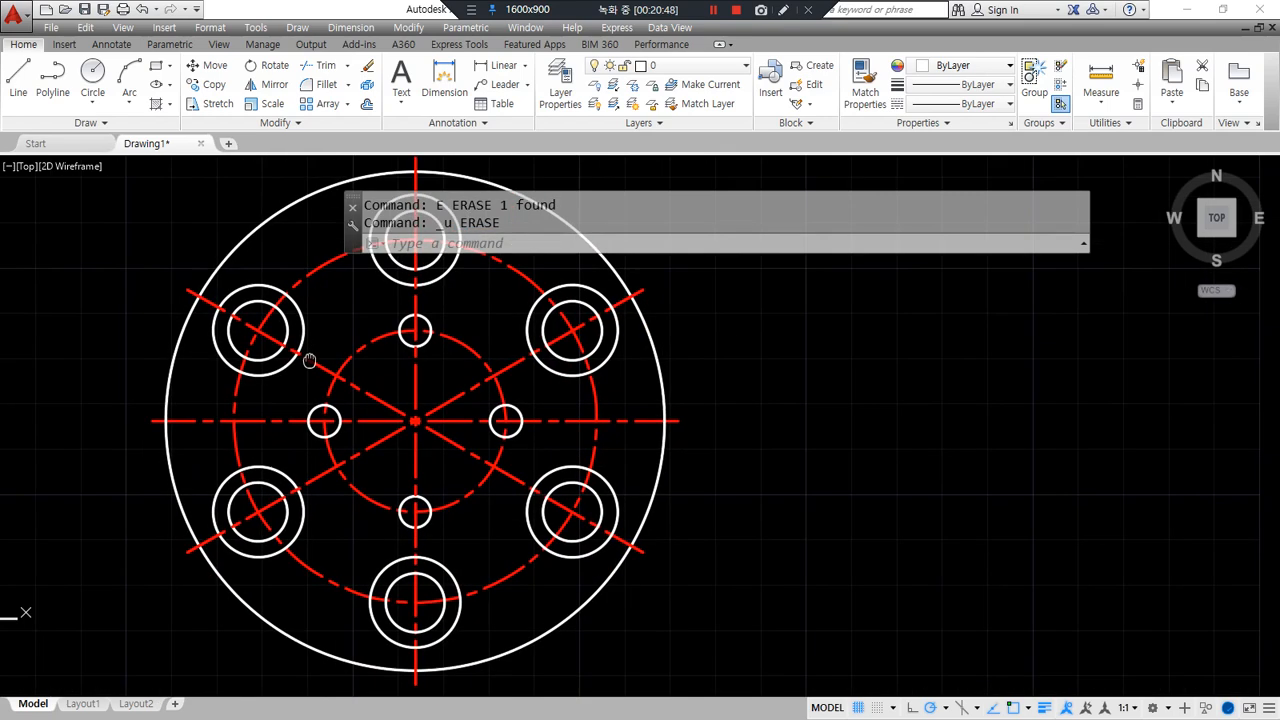
text(e)
key(Return)
click(316, 364)
key(Return)
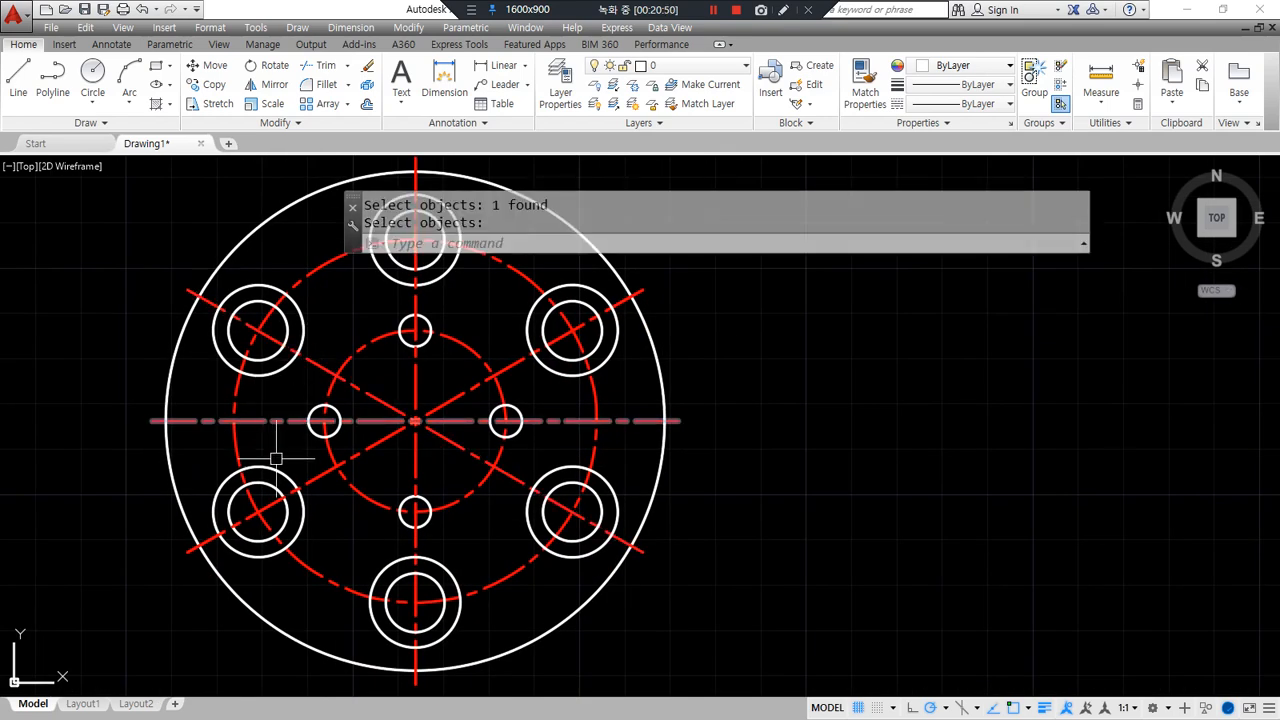
key(Return)
click(416, 452)
text(e)
key(Return)
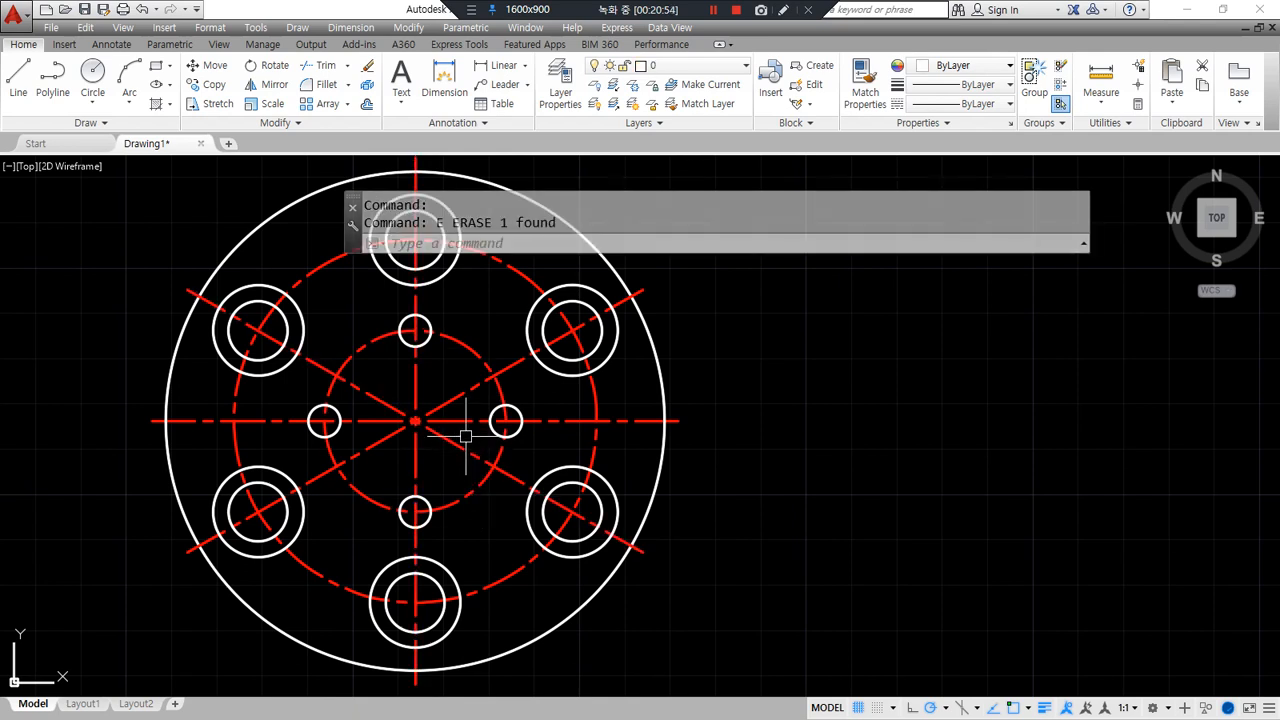
- Restore a wrongly erased diagonal centreline, then bring the reference flange drawings into view
click(464, 440)
text(e)
key(Return)
key(ctrl+z)
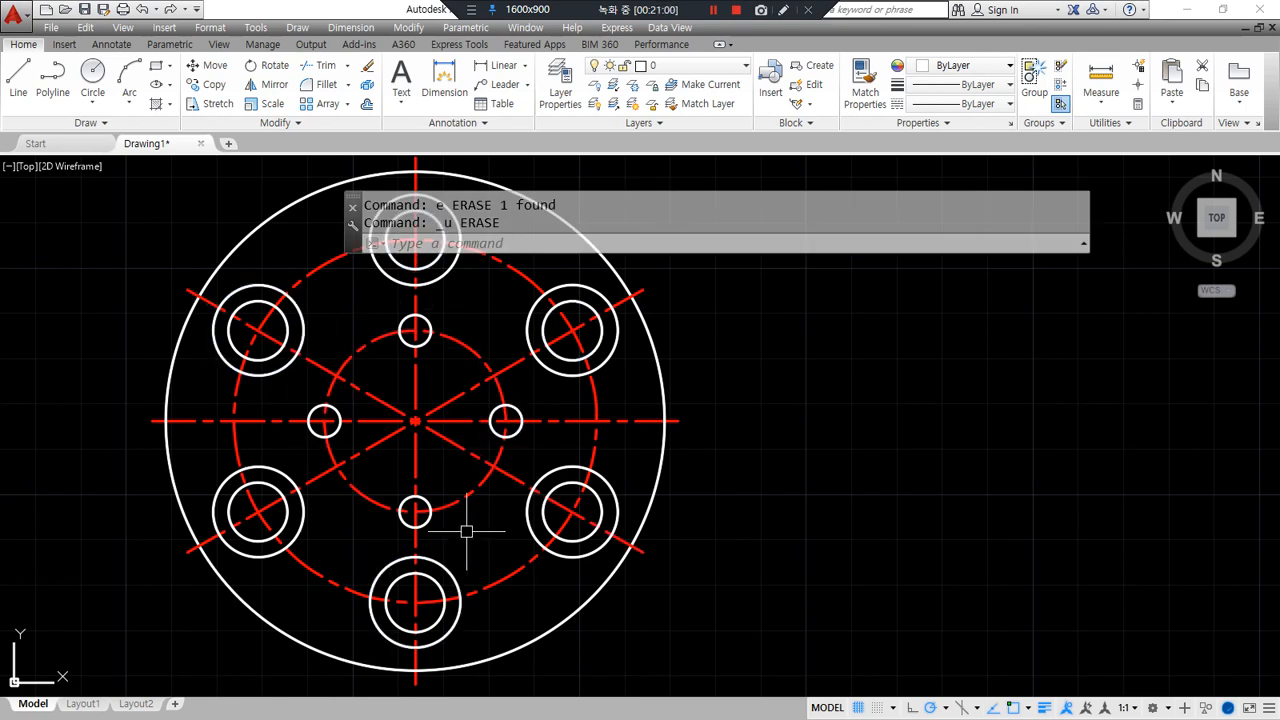
key(Escape)
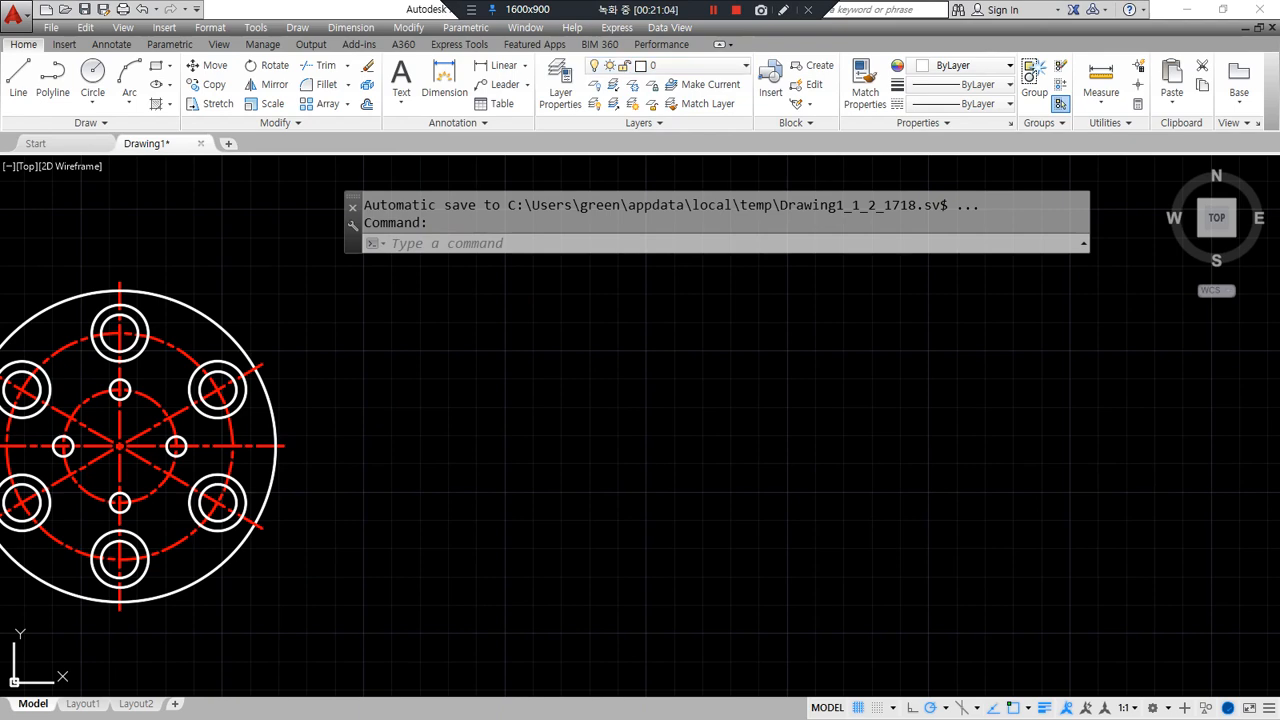
mouse_move(0, 150)
mouse_down()
mouse_move(471, 149)
mouse_move(637, 118)
mouse_up()
mouse_move(616, 546)
mouse_down()
mouse_move(562, 474)
mouse_move(742, 212)
mouse_move(912, 478)
mouse_move(653, 571)
mouse_up()
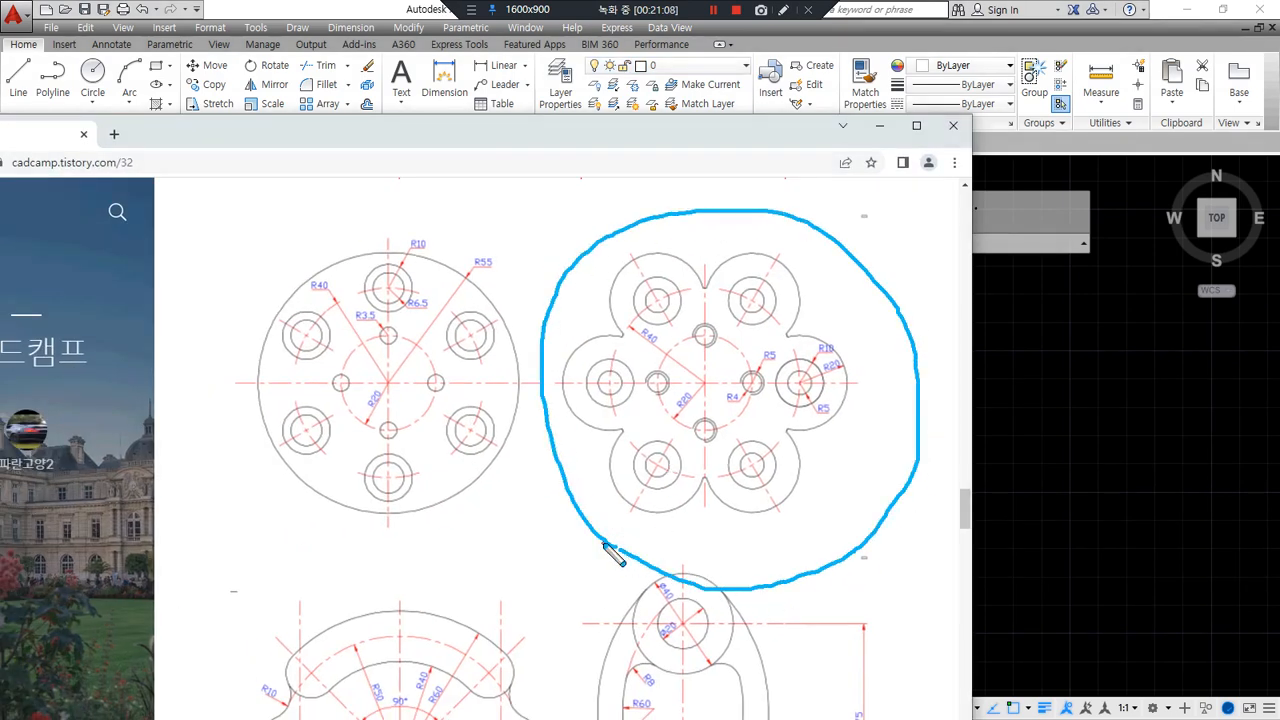
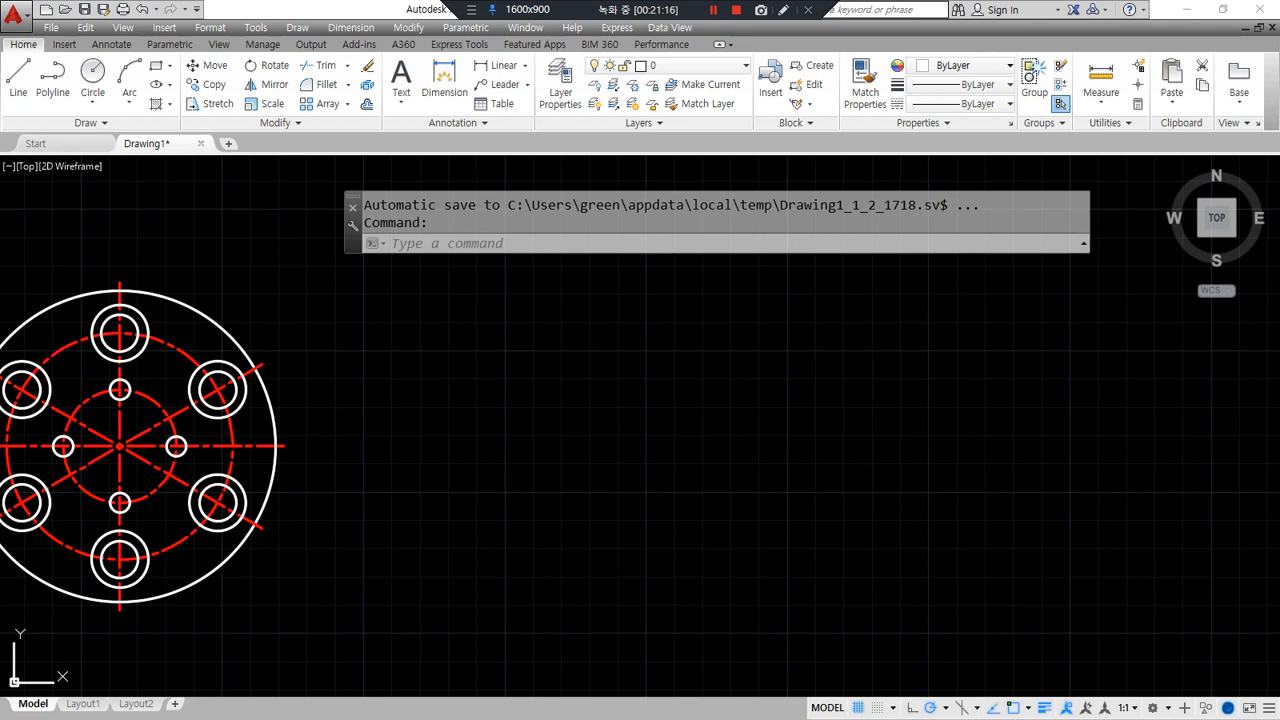
- Draw horizontal and vertical construction lines through a point right of the flange drawing
text(xl)
key(Return)
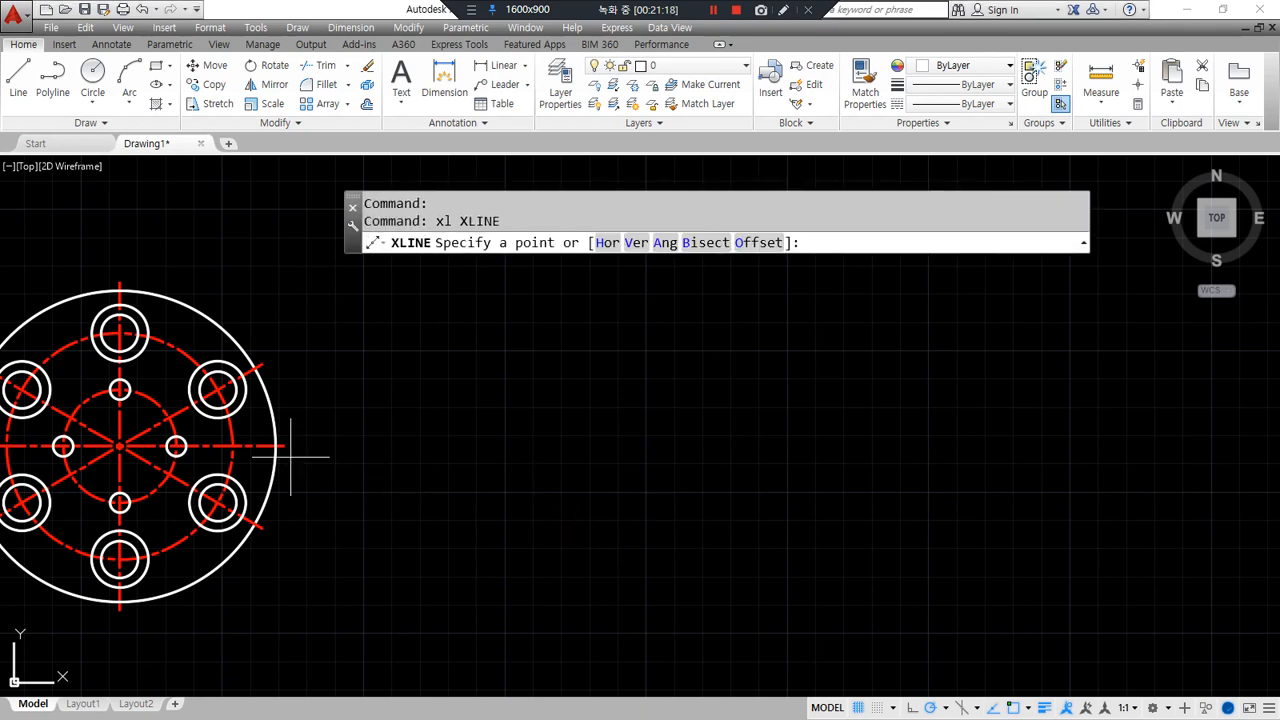
click(832, 446)
click(890, 446)
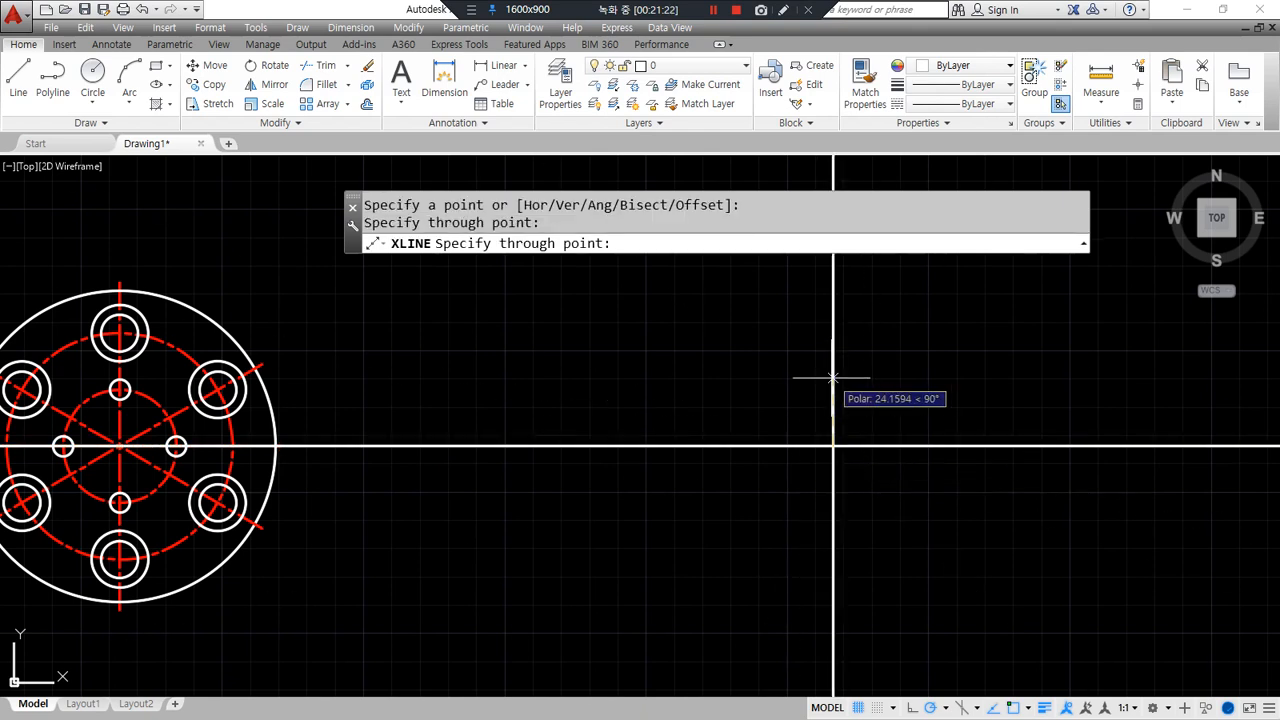
click(832, 378)
- Set polar tracking to 30° and add 60° and 120° construction lines through the same point
click(945, 707)
click(948, 567)
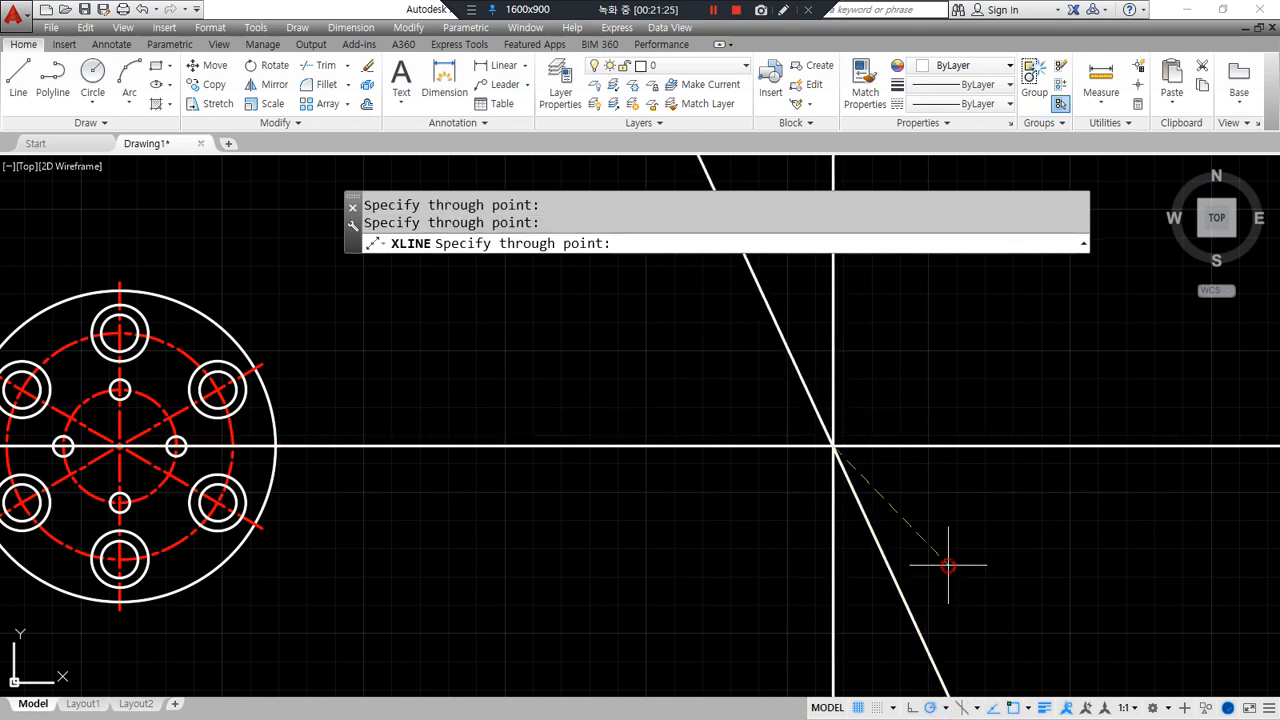
click(882, 355)
click(776, 341)
key(Return)
mouse_move(675, 532)
middle_down()
mouse_move(423, 386)
mouse_move(380, 486)
middle_up()
middle_drag(550, 467, 692, 493)
text(ma)
key(Return)
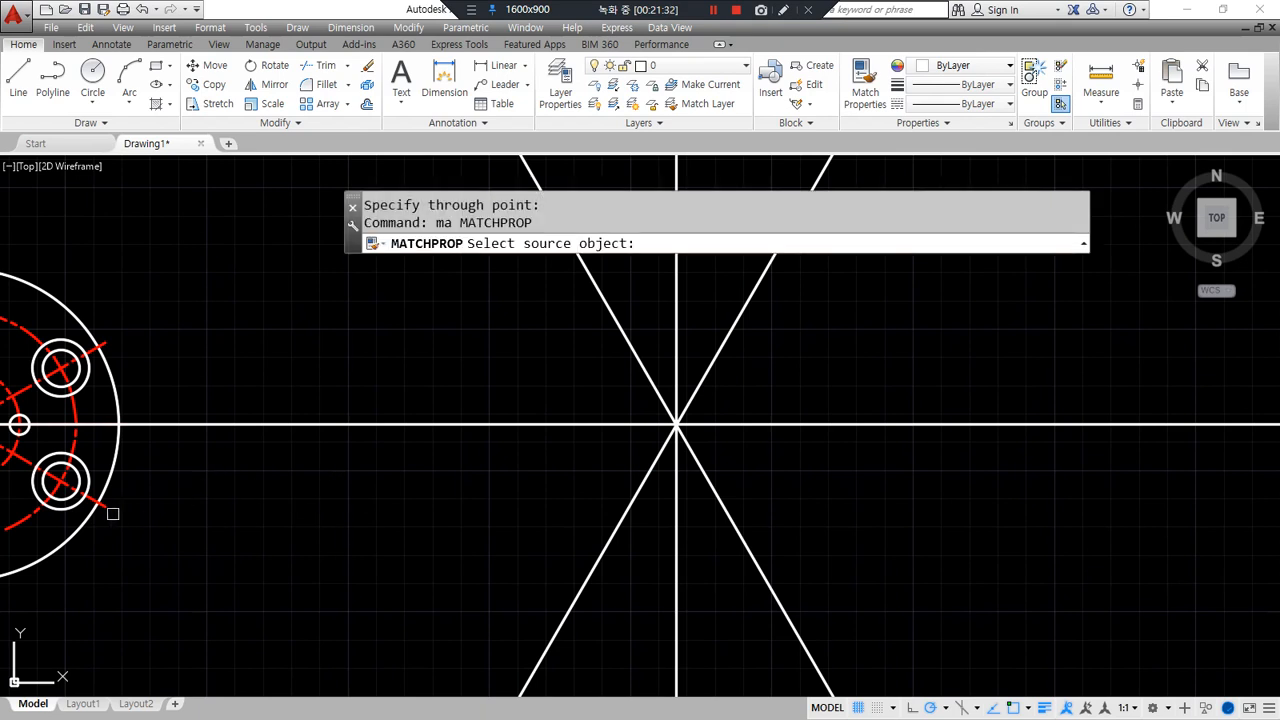
- Match the new construction lines to the red centerline style
click(108, 507)
click(795, 527)
click(612, 386)
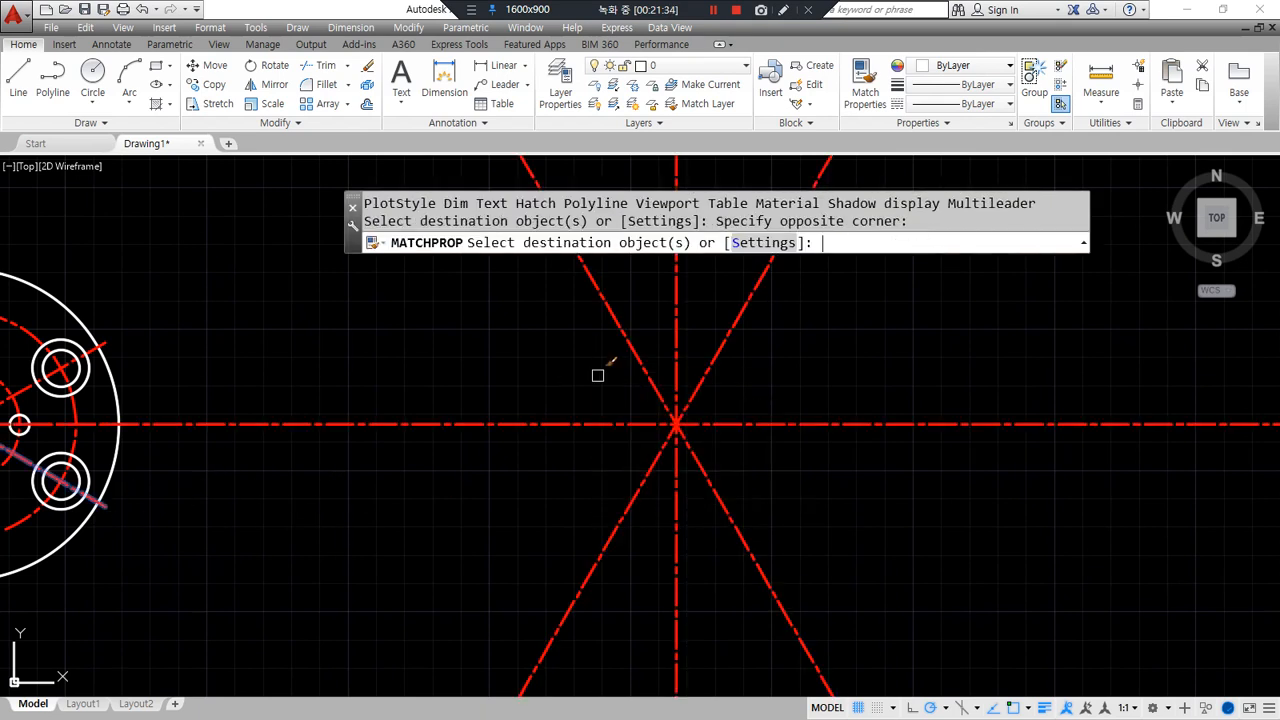
key(Return)
middle_drag(597, 375, 523, 389)
- Draw concentric circles of radius 20 and 40 at the construction lines' crossing
text(c)
key(Return)
click(601, 438)
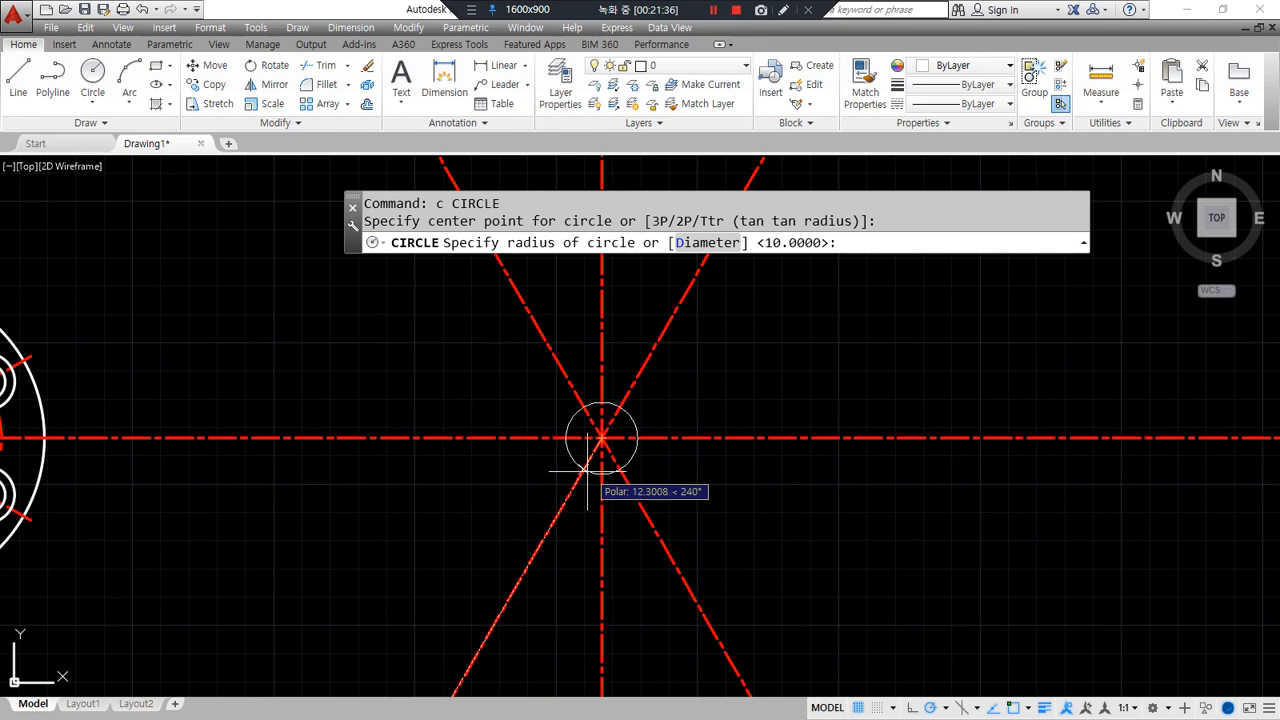
text(20)
key(Return)
key(Return)
click(601, 438)
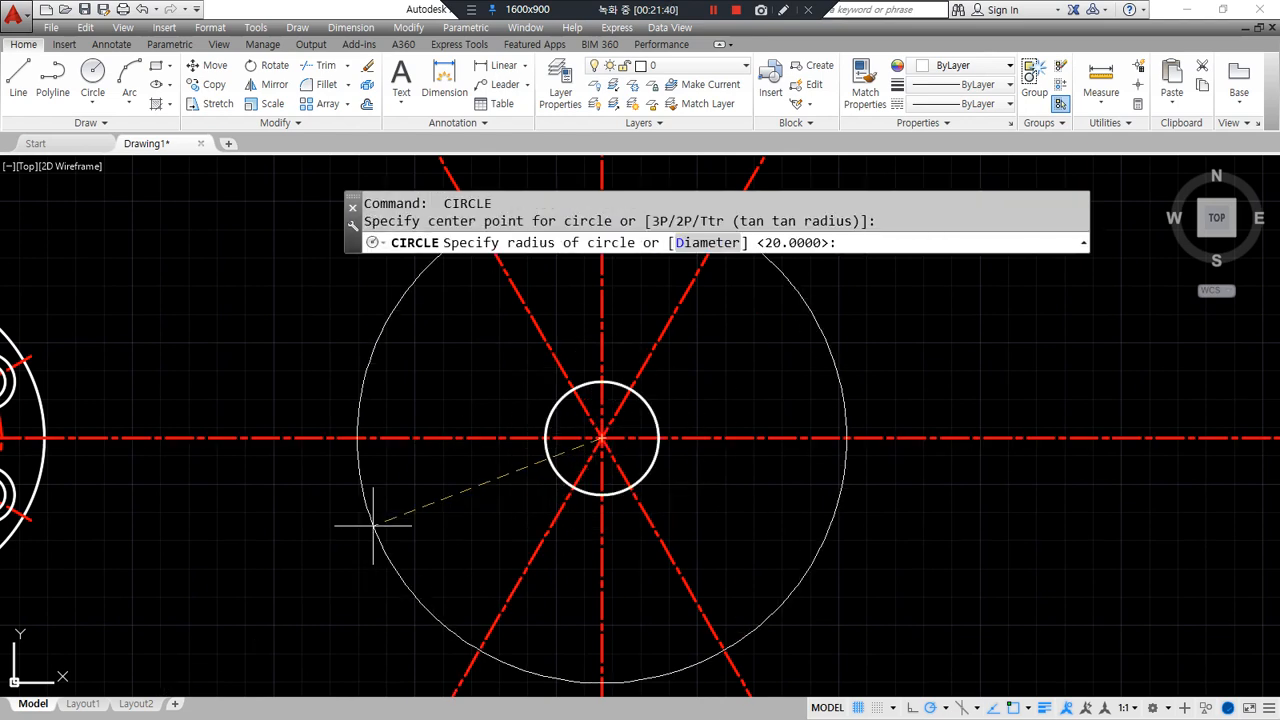
text(40)
key(Return)
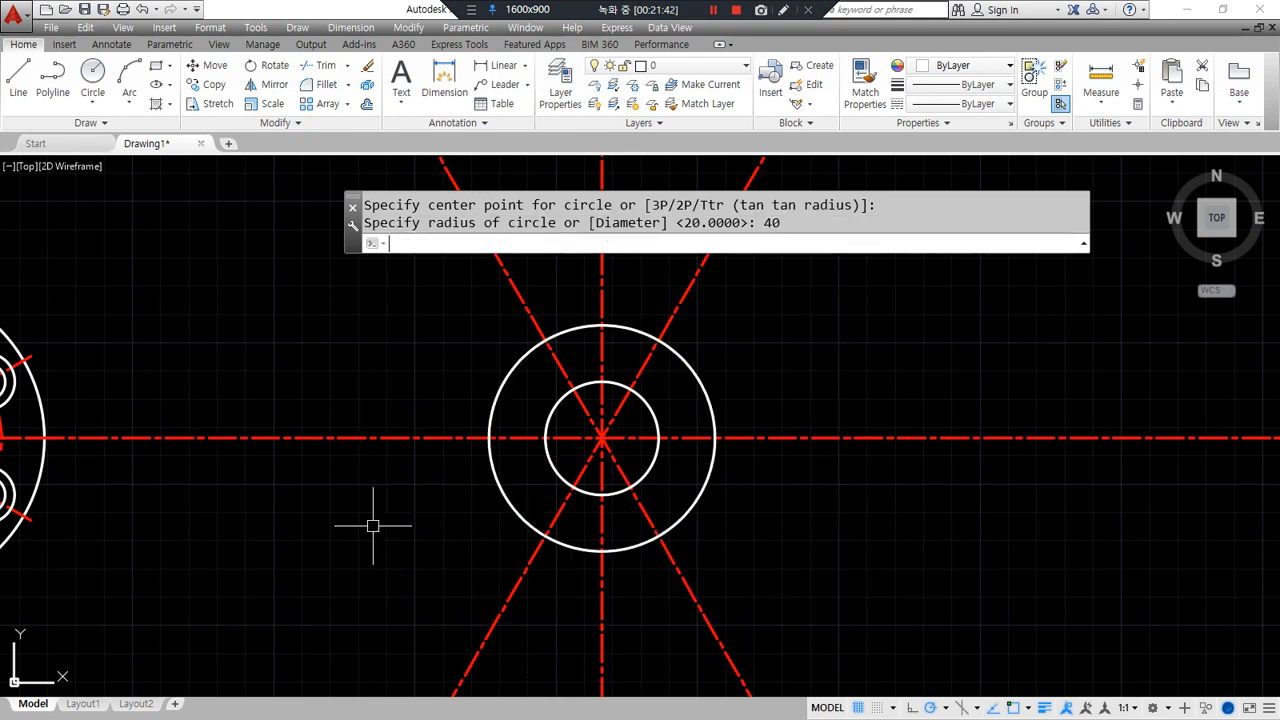
key(Return)
key(Escape)
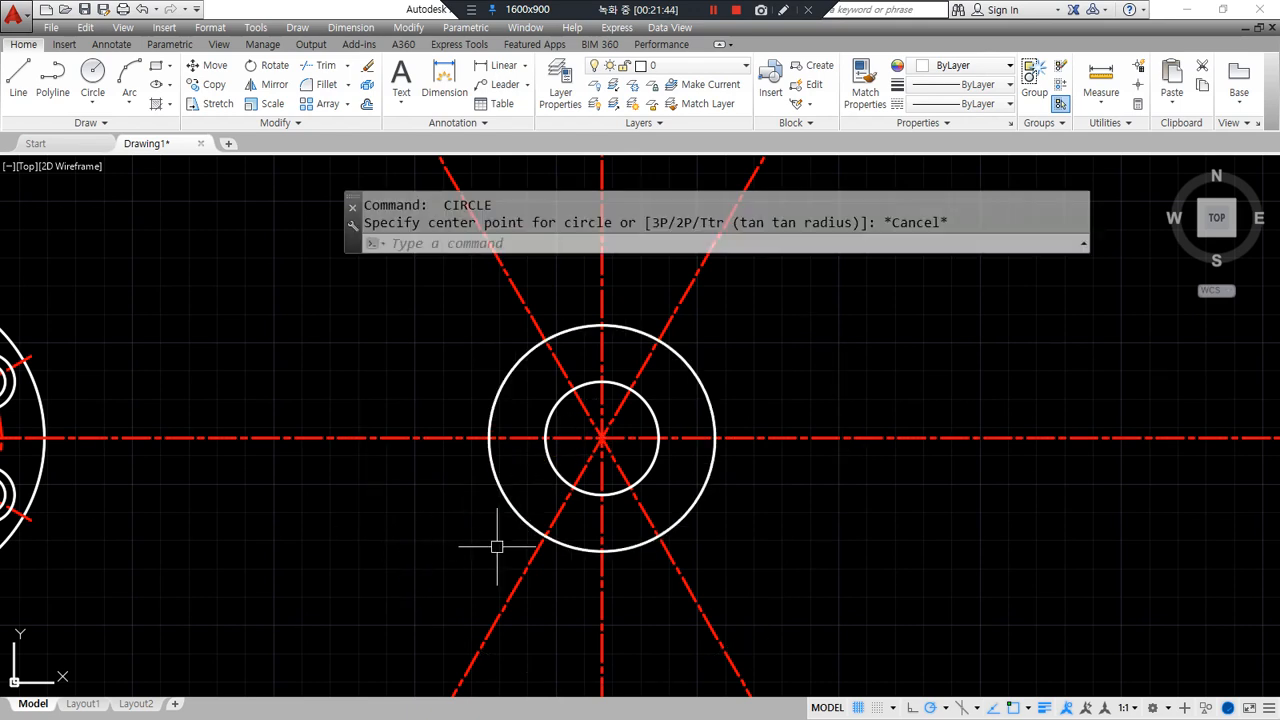
- Match both new circles to the red diagonal centerline's style
text(ma)
key(Return)
click(682, 516)
key(Escape)
key(Return)
click(680, 577)
click(742, 532)
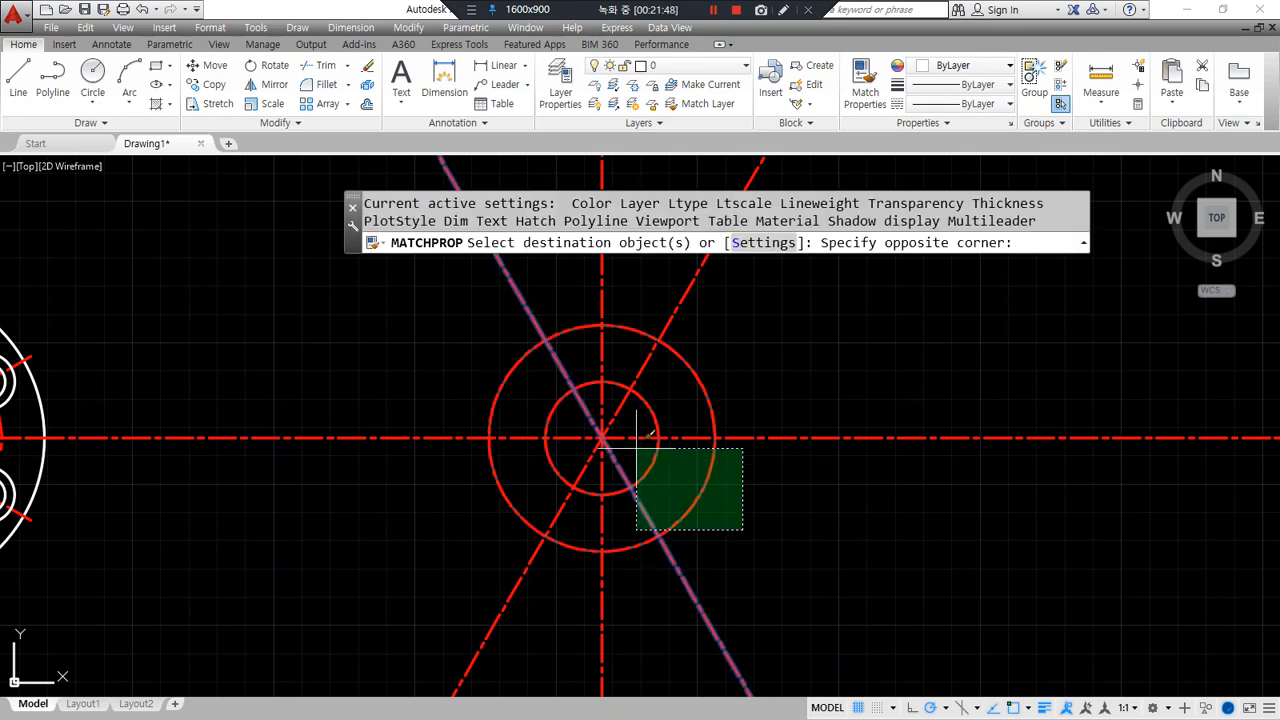
click(578, 440)
key(Return)
- Zoom in and centre a new circle where the radius-20 circle meets the horizontal line
middle_drag(651, 546, 486, 514)
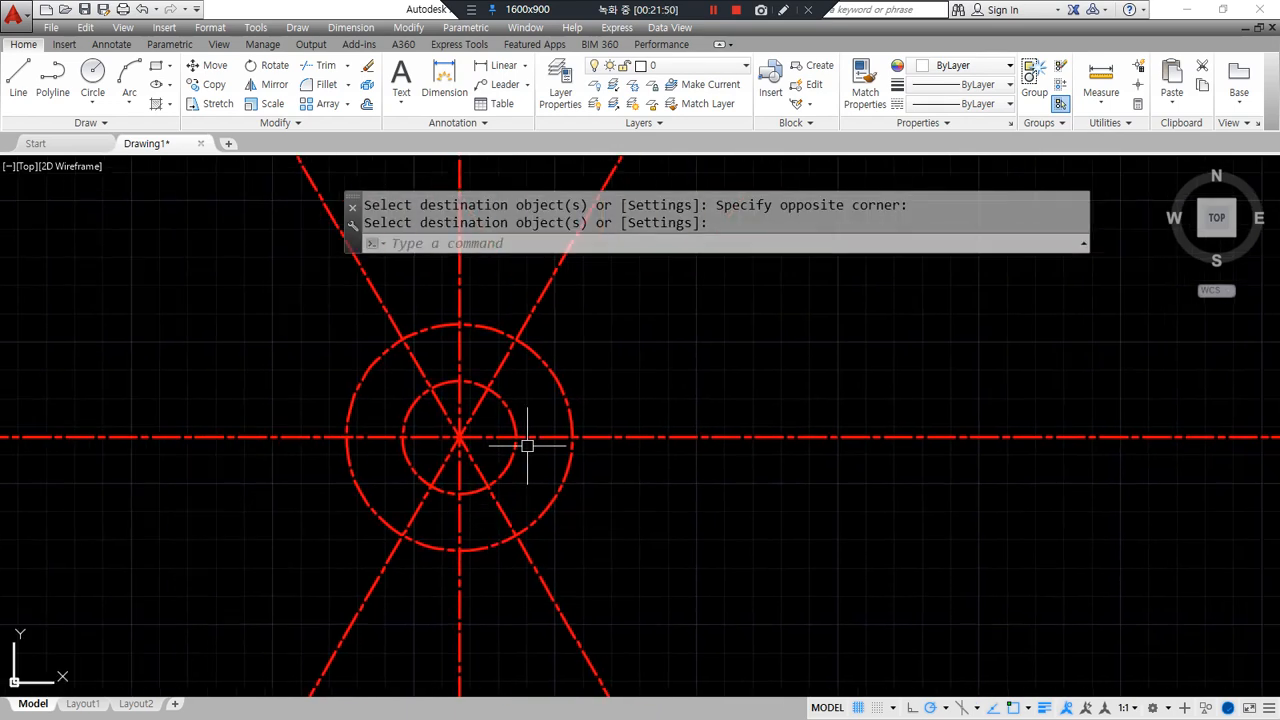
scroll(457, 417, up, 4)
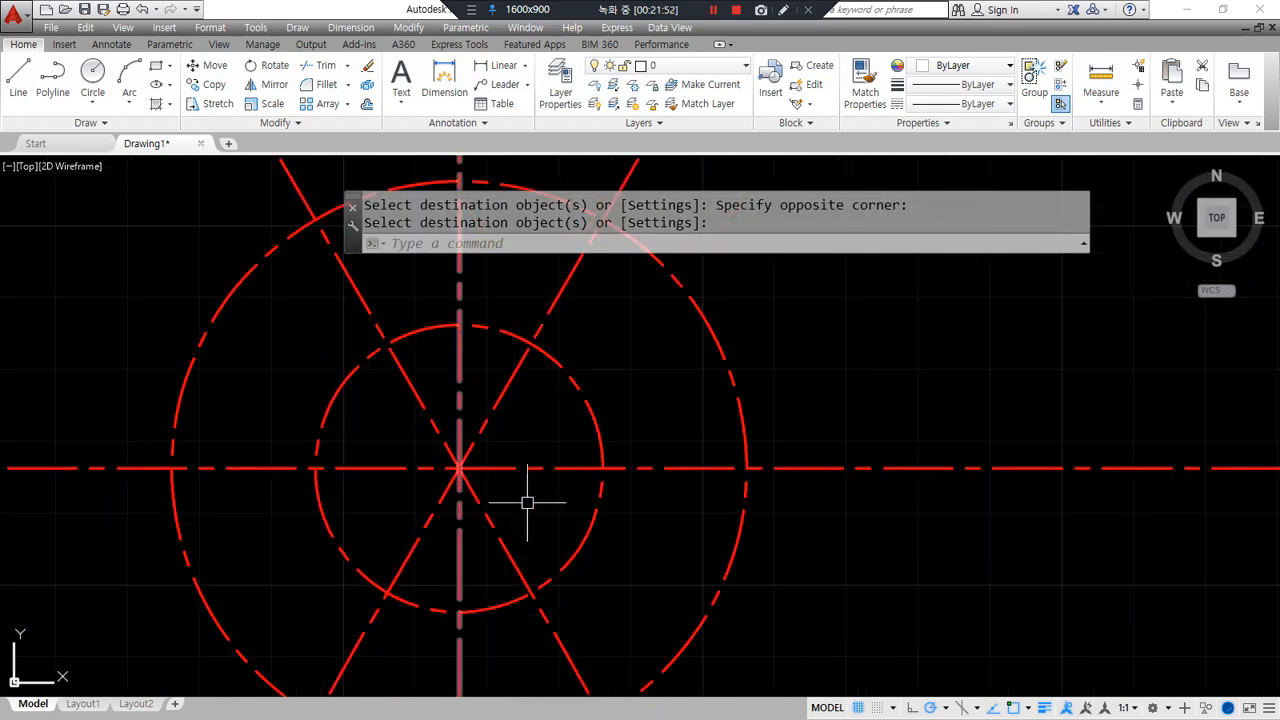
scroll(616, 482, up, 2)
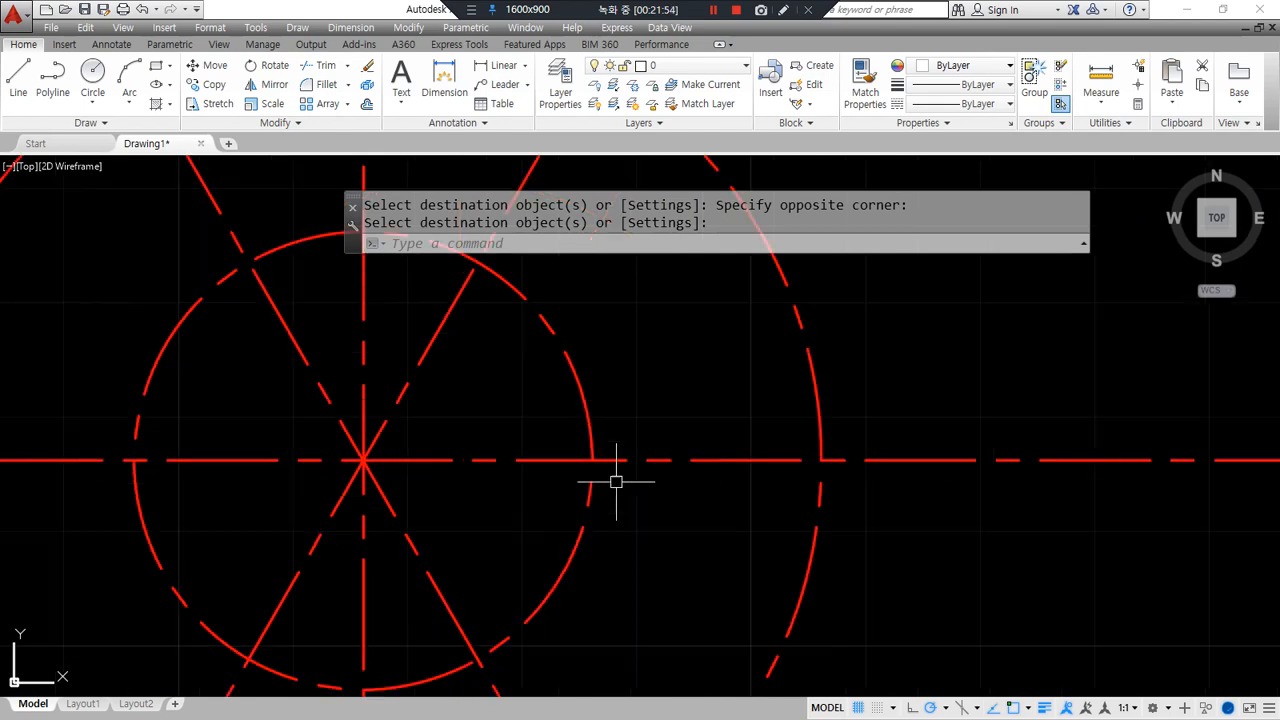
key(Return)
text(c)
key(Return)
click(592, 461)
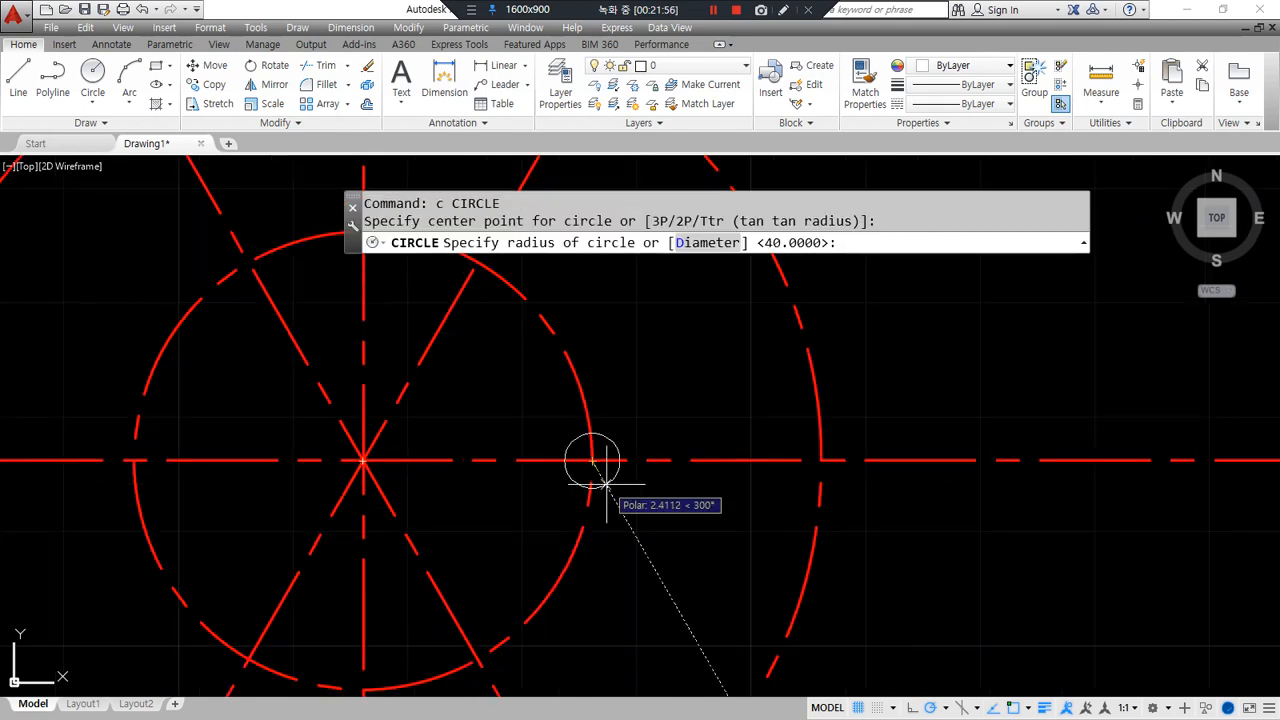
- Create concentric radius 4 and radius 5 circles on that intersection point
text(4)
key(Return)
text(c)
key(Return)
click(592, 461)
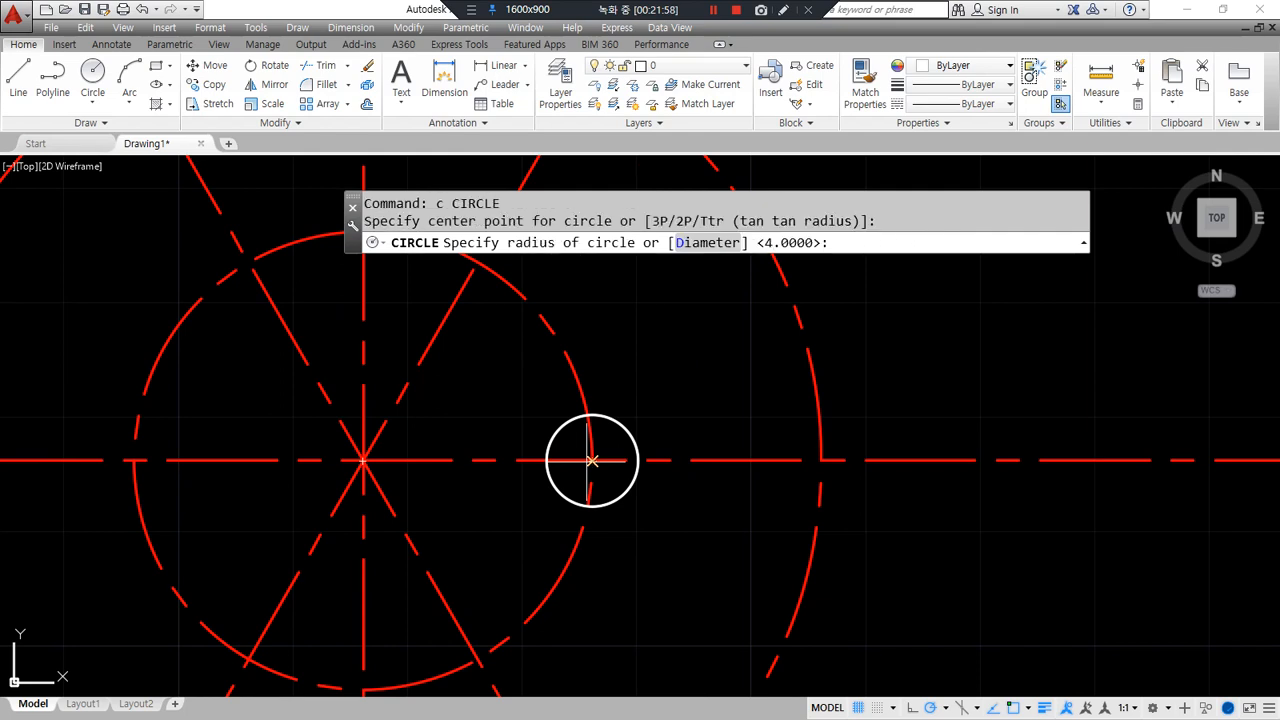
text(5)
key(Return)
- Trim away the lower-left arc of the radius-5 circle
scroll(549, 517, up, 2)
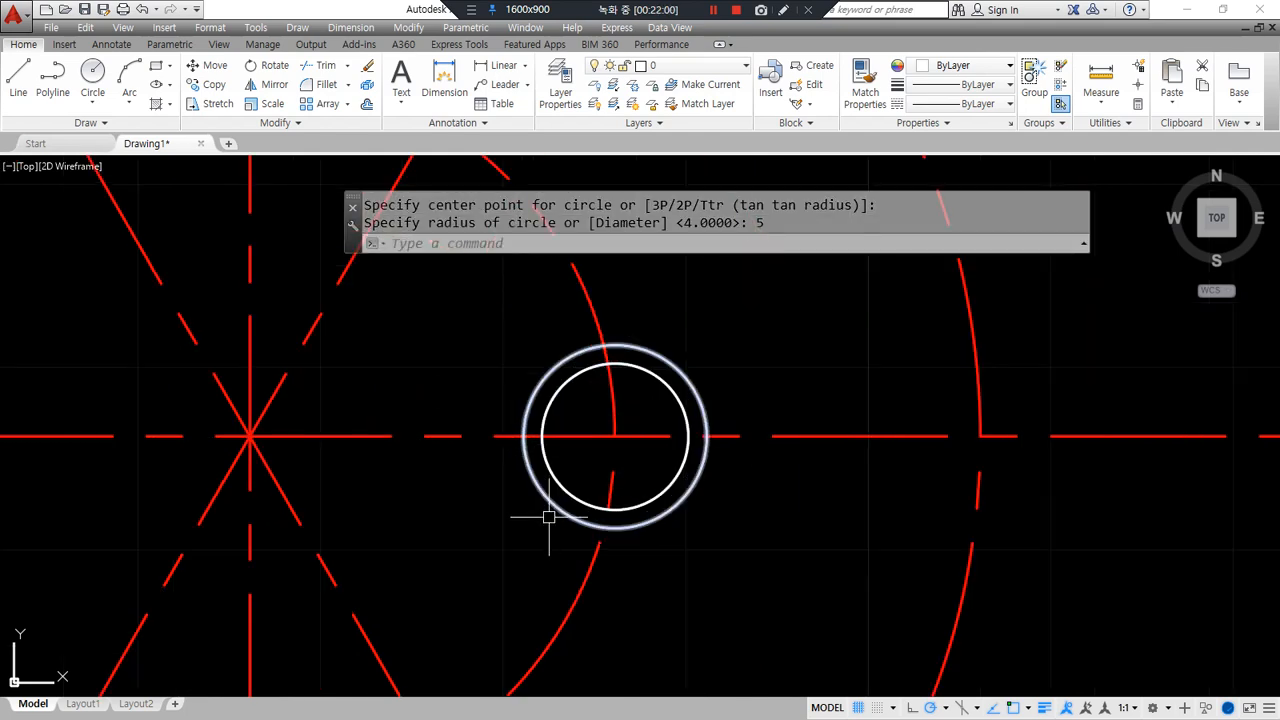
mouse_move(499, 468)
mouse_down()
mouse_move(575, 555)
mouse_move(605, 505)
mouse_move(515, 447)
mouse_up()
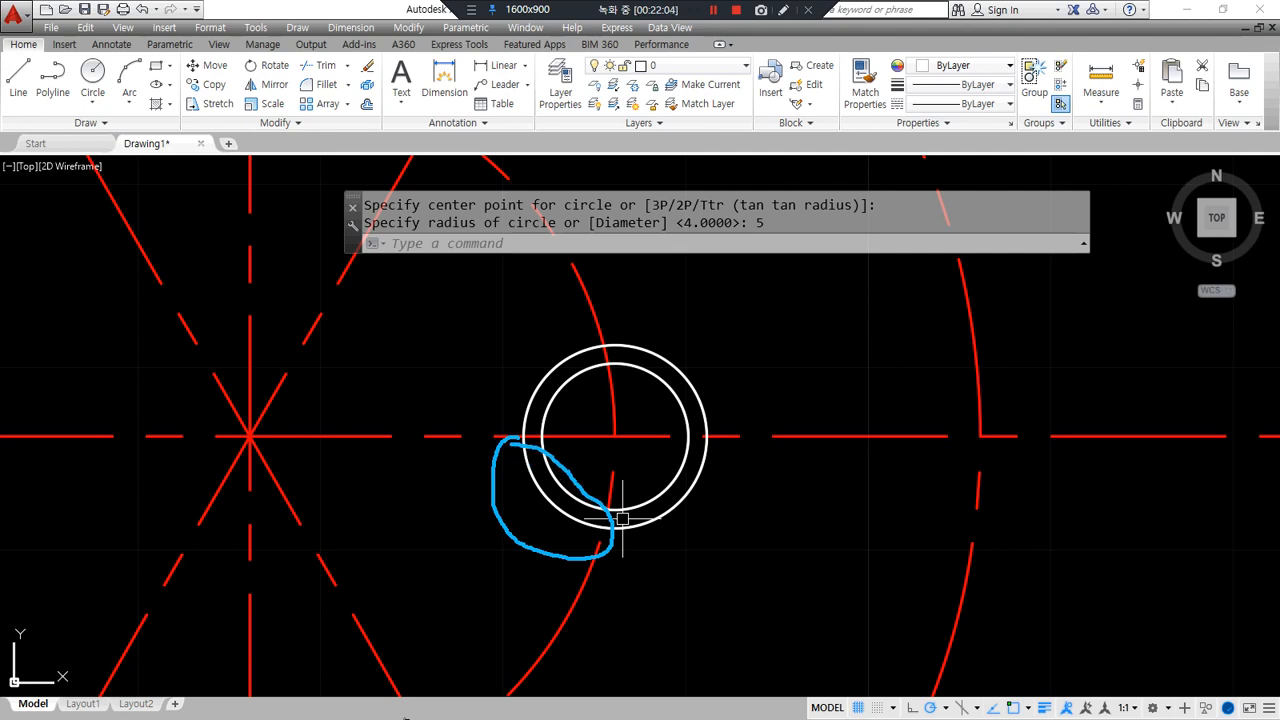
text(tr)
key(Return)
key(Return)
click(546, 501)
scroll(471, 636, down, 2)
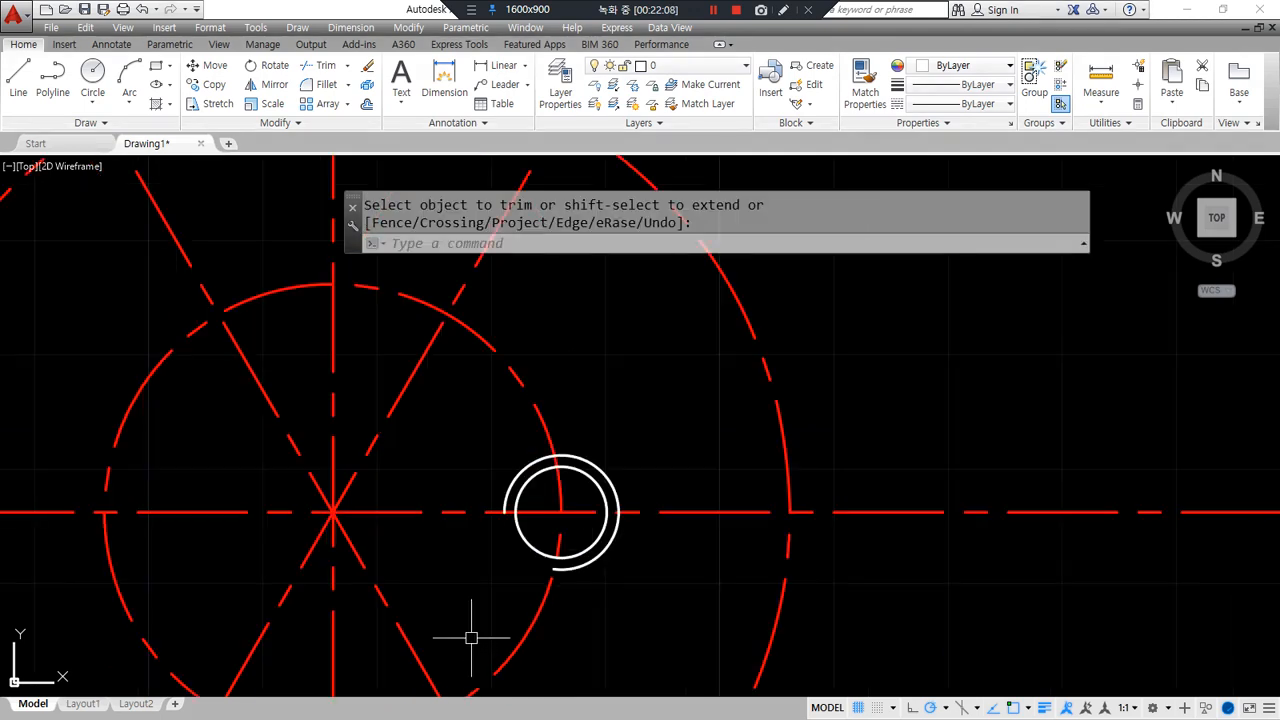
middle_drag(480, 614, 586, 540)
scroll(590, 557, down, 2)
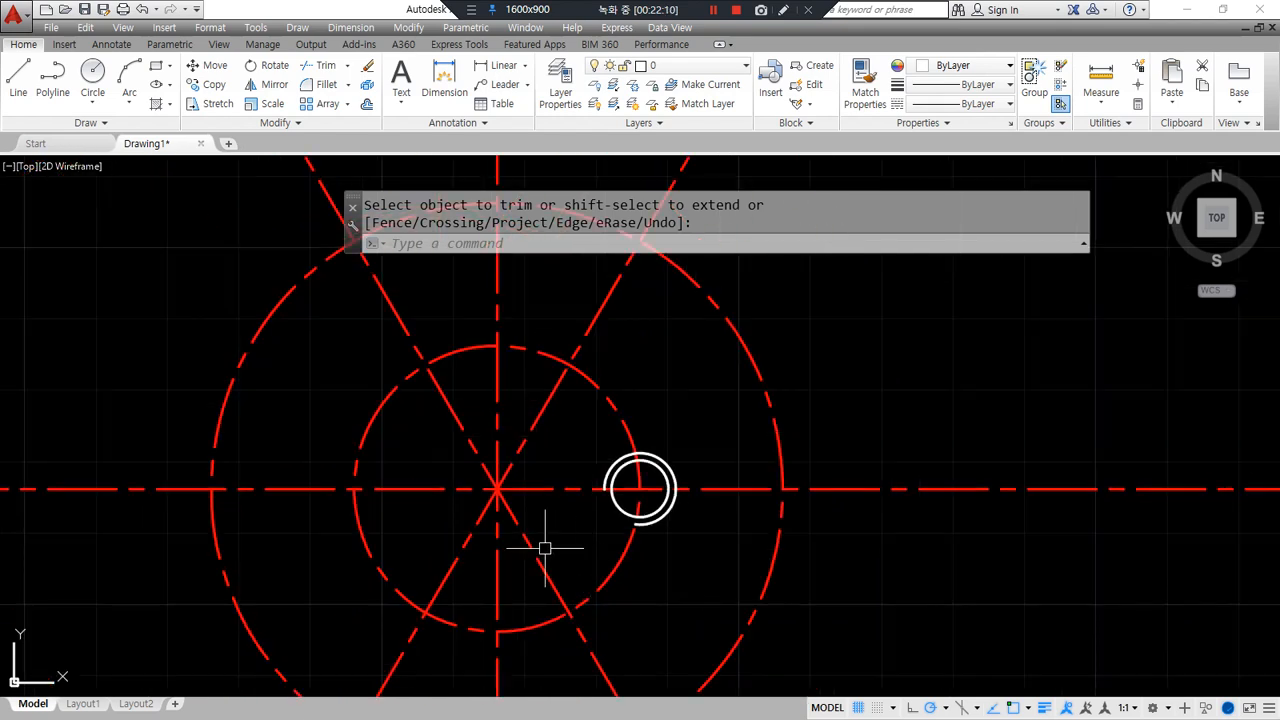
key(Return)
text(ar)
key(Return)
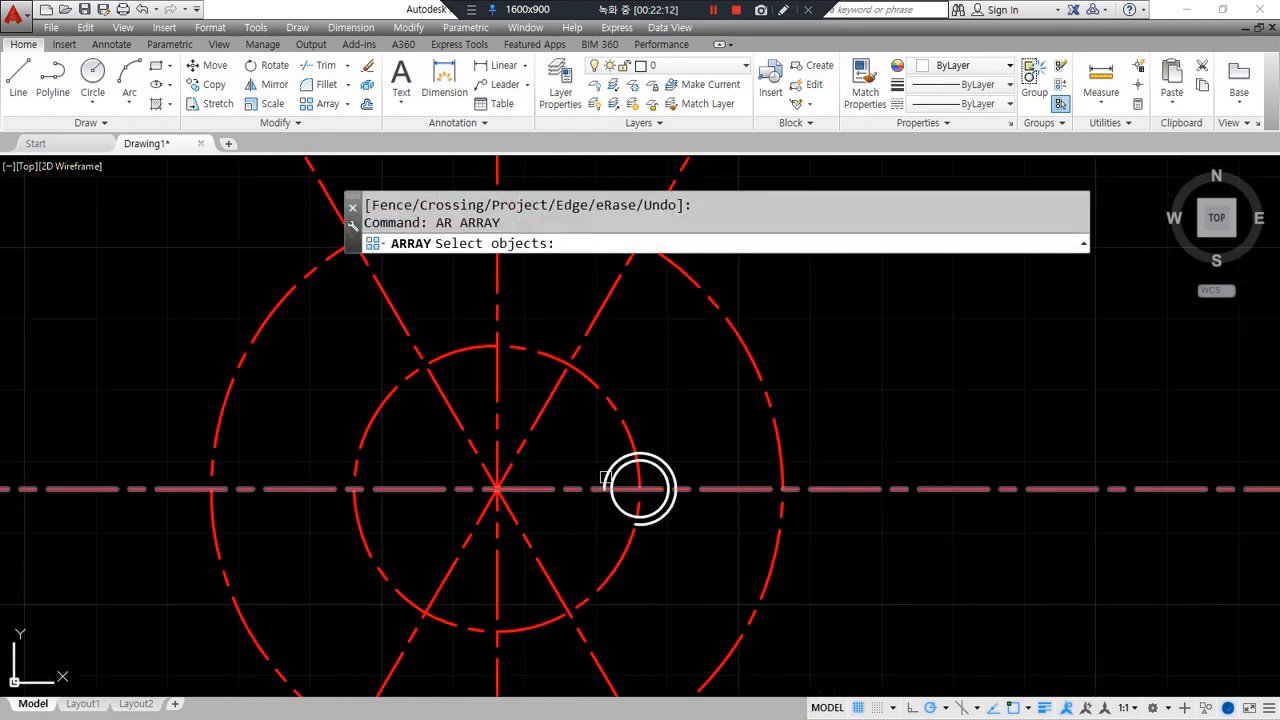
- Polar-array the two small circles around the centre with 4 items
click(576, 428)
click(705, 565)
key(Return)
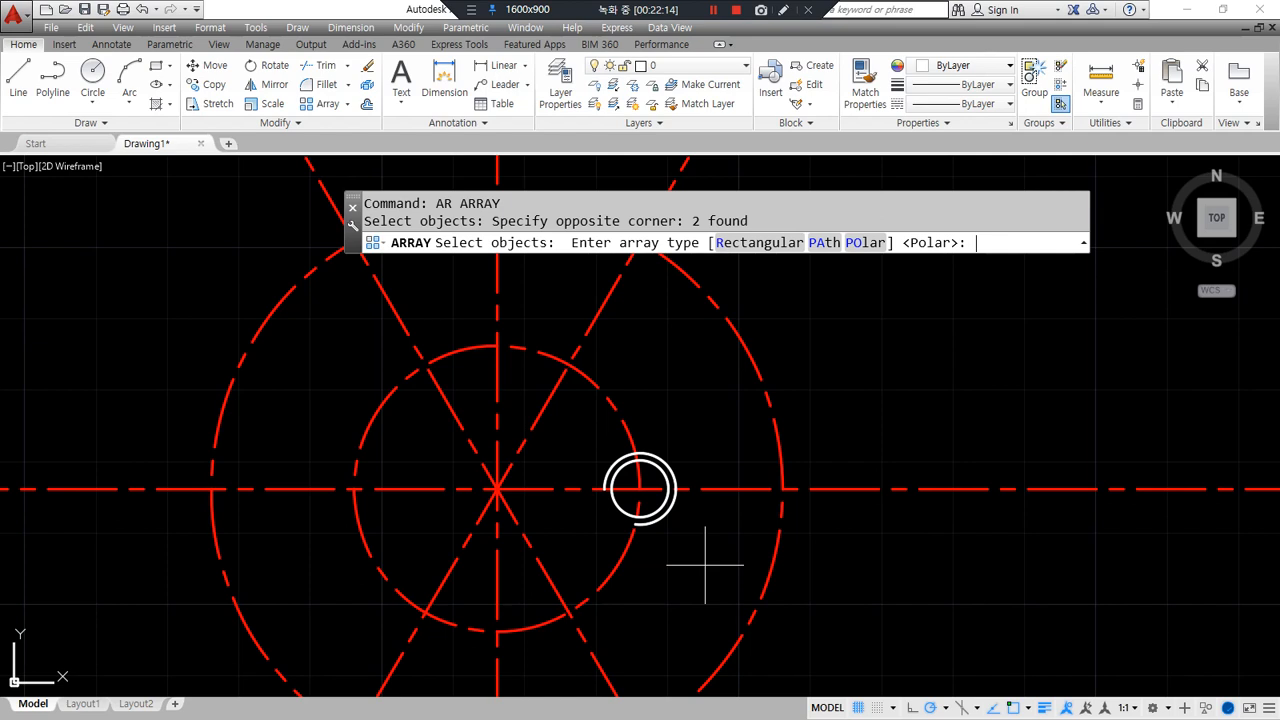
click(865, 242)
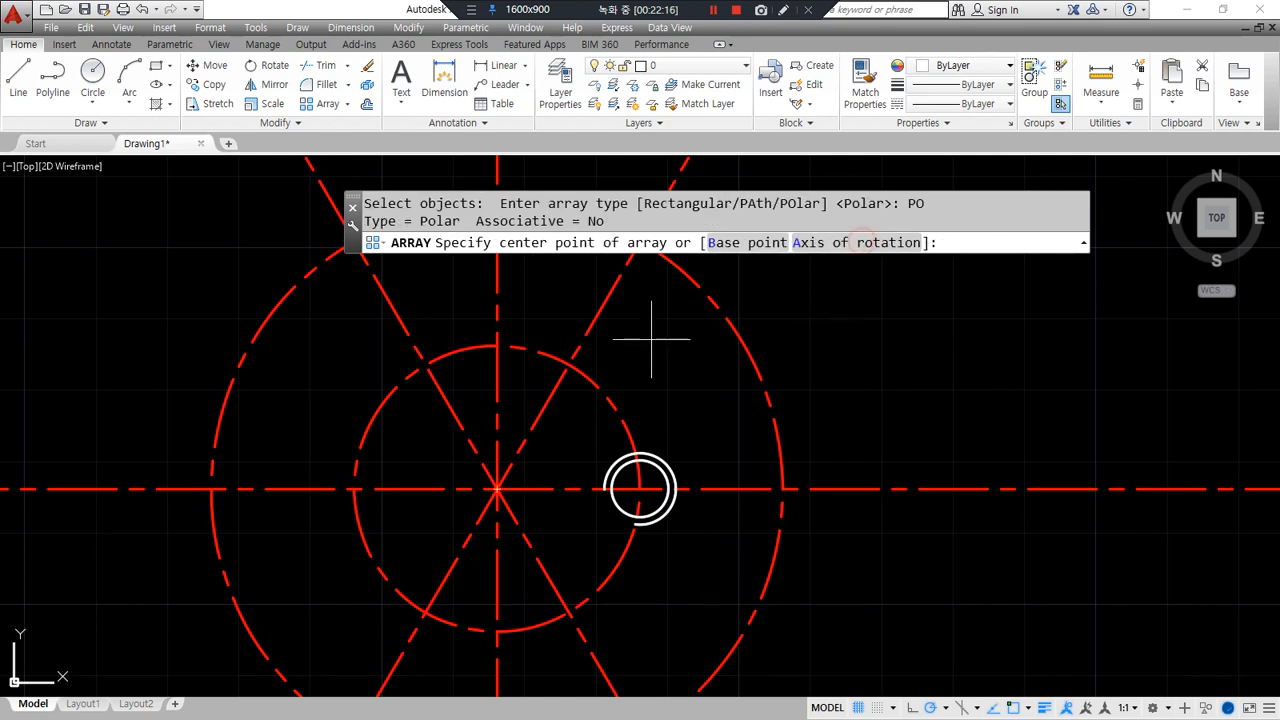
click(497, 489)
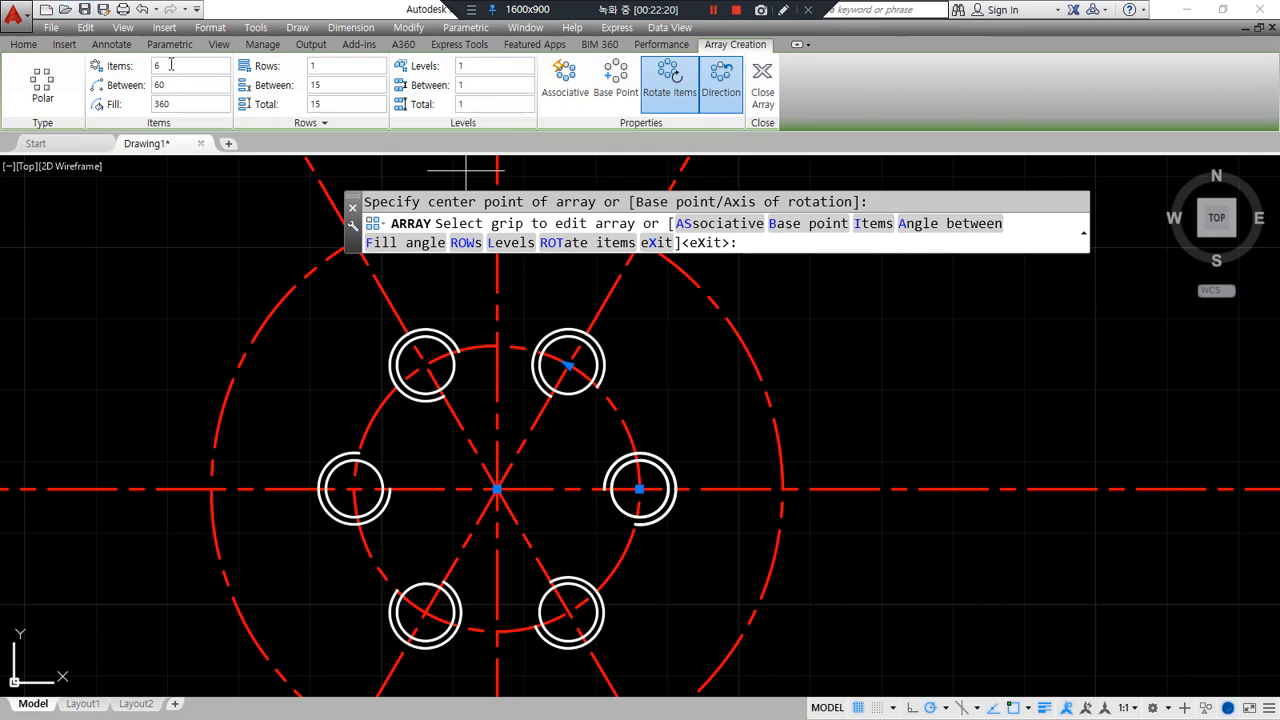
text(4)
key(Return)
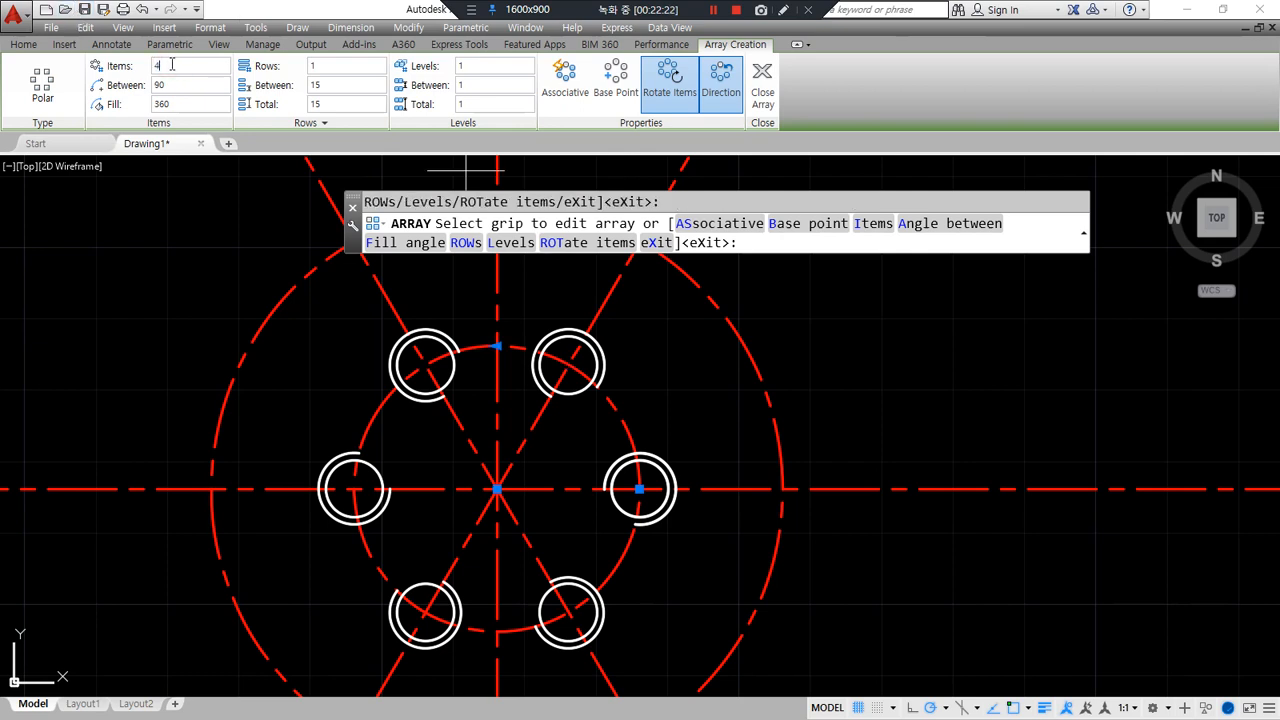
click(325, 64)
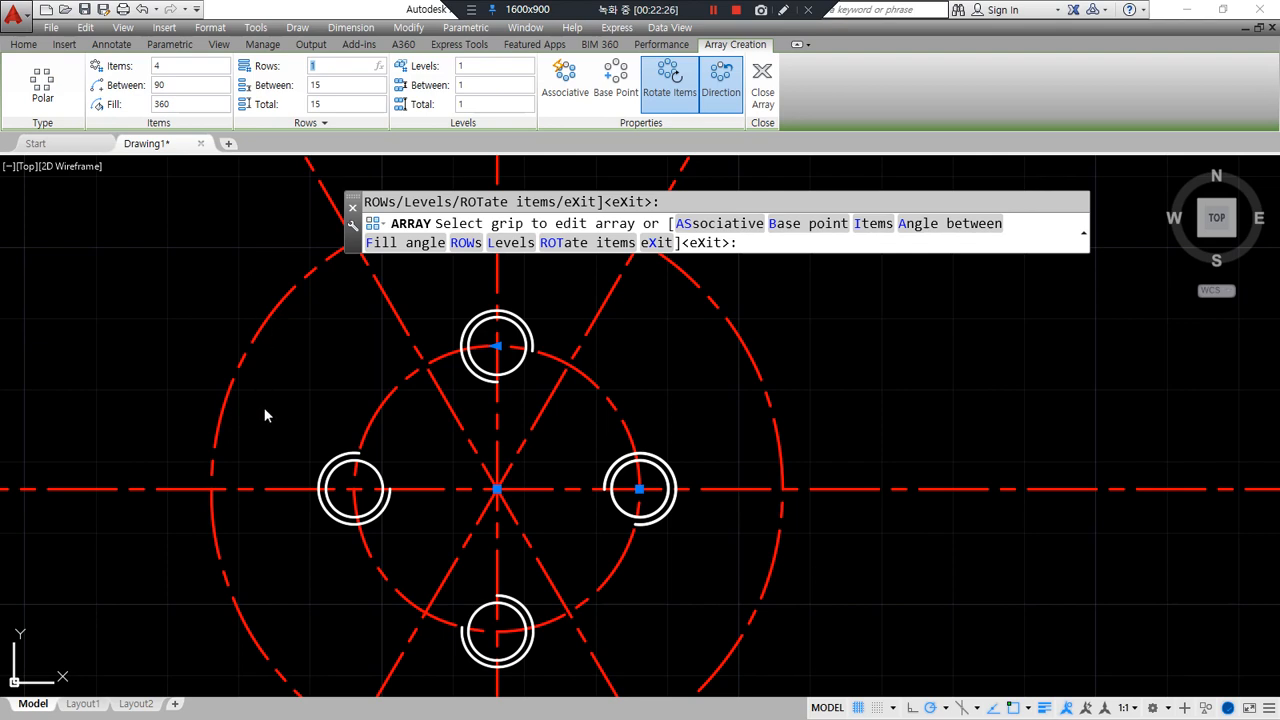
- Turn off Rotate Items for the arrayed holes and close the array
drag(636, 512, 629, 534)
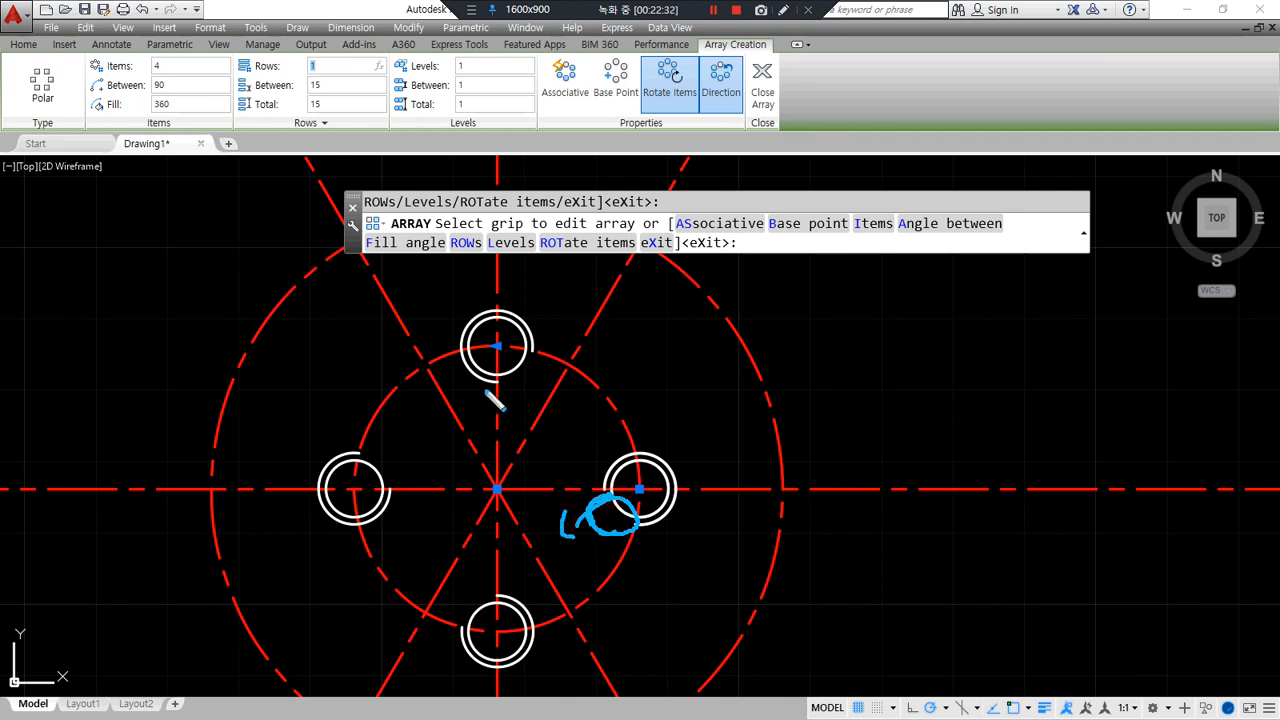
drag(477, 400, 464, 348)
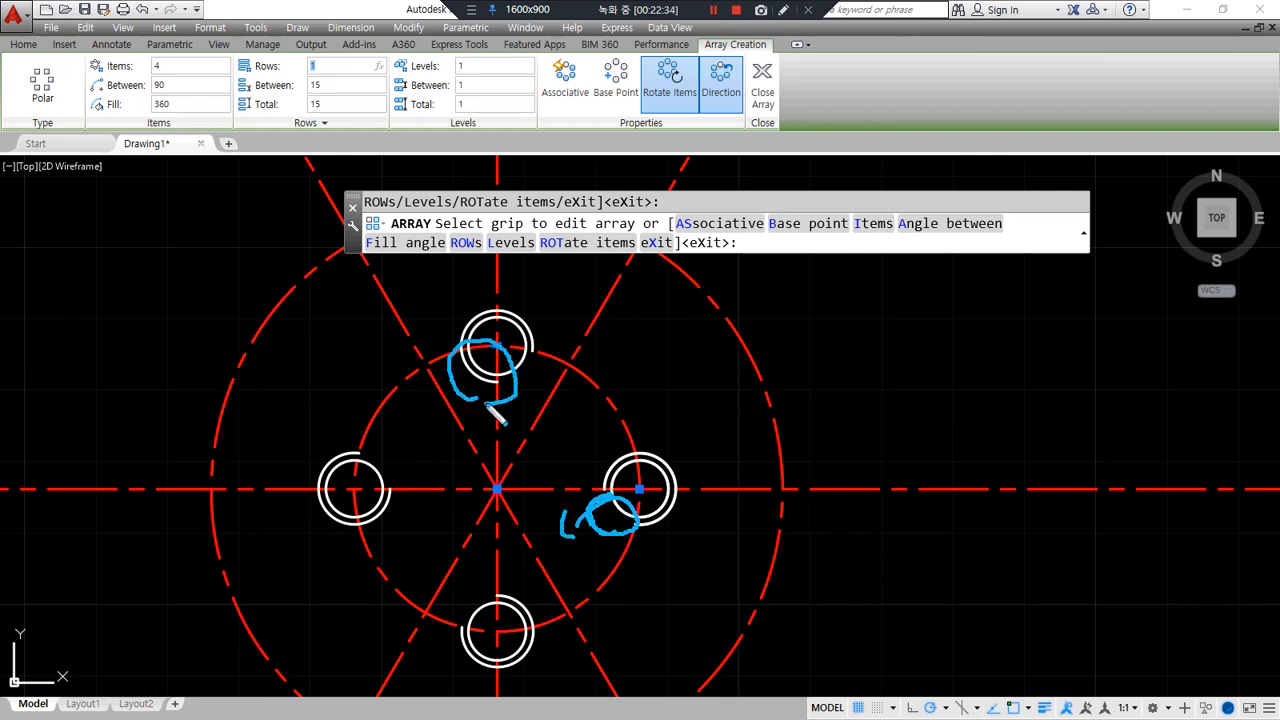
drag(531, 393, 550, 389)
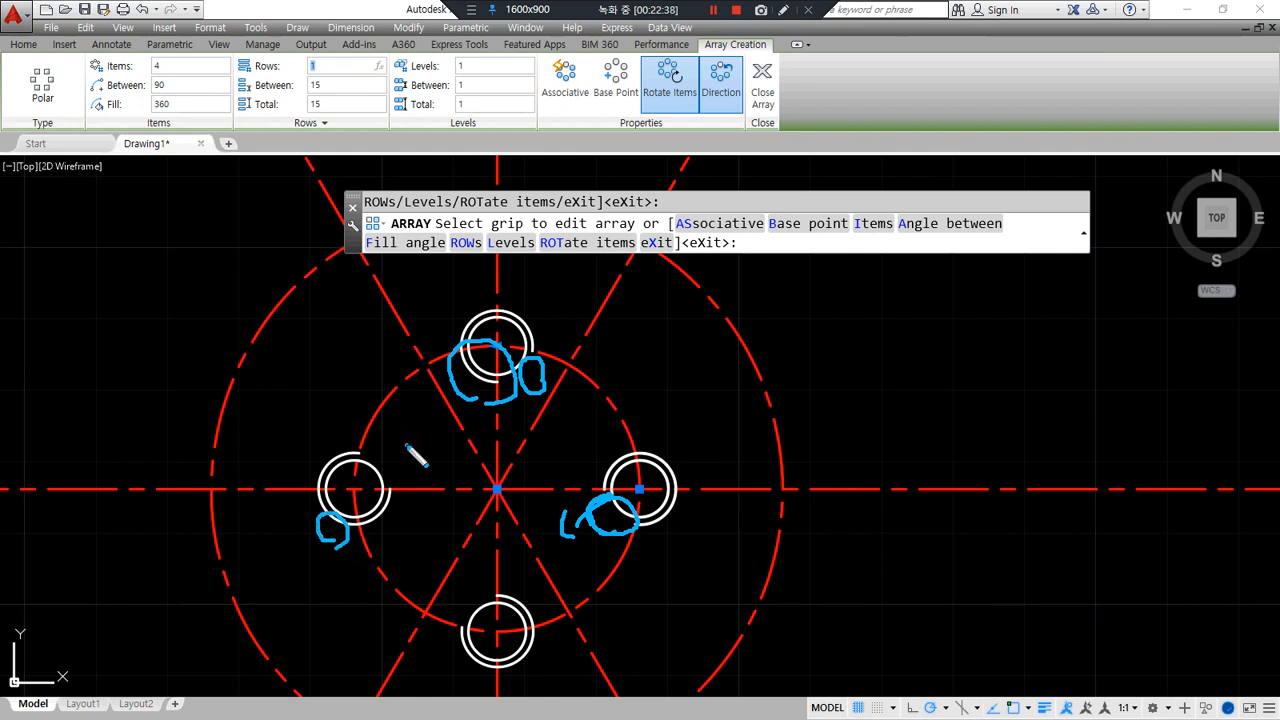
mouse_move(478, 675)
mouse_down()
mouse_move(452, 632)
mouse_move(558, 636)
mouse_move(480, 680)
mouse_up()
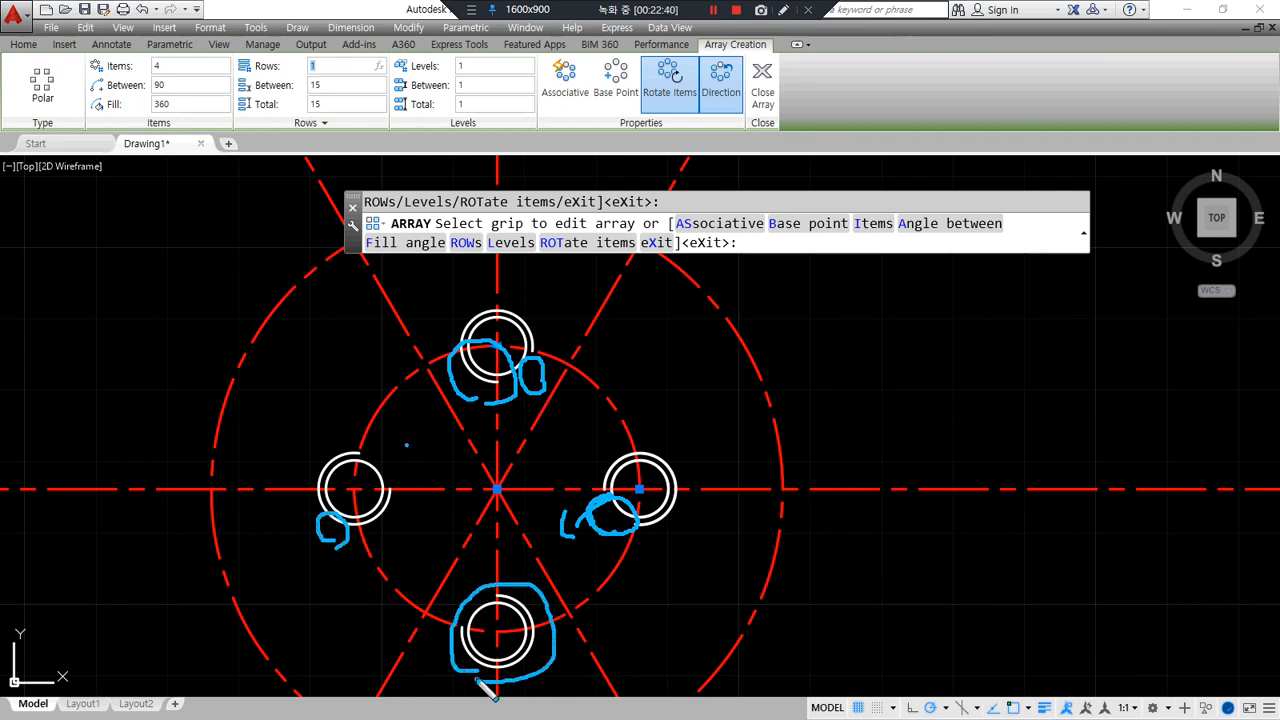
key(e)
mouse_move(654, 123)
mouse_down()
mouse_move(630, 62)
mouse_move(725, 120)
mouse_move(668, 130)
mouse_move(628, 263)
mouse_up()
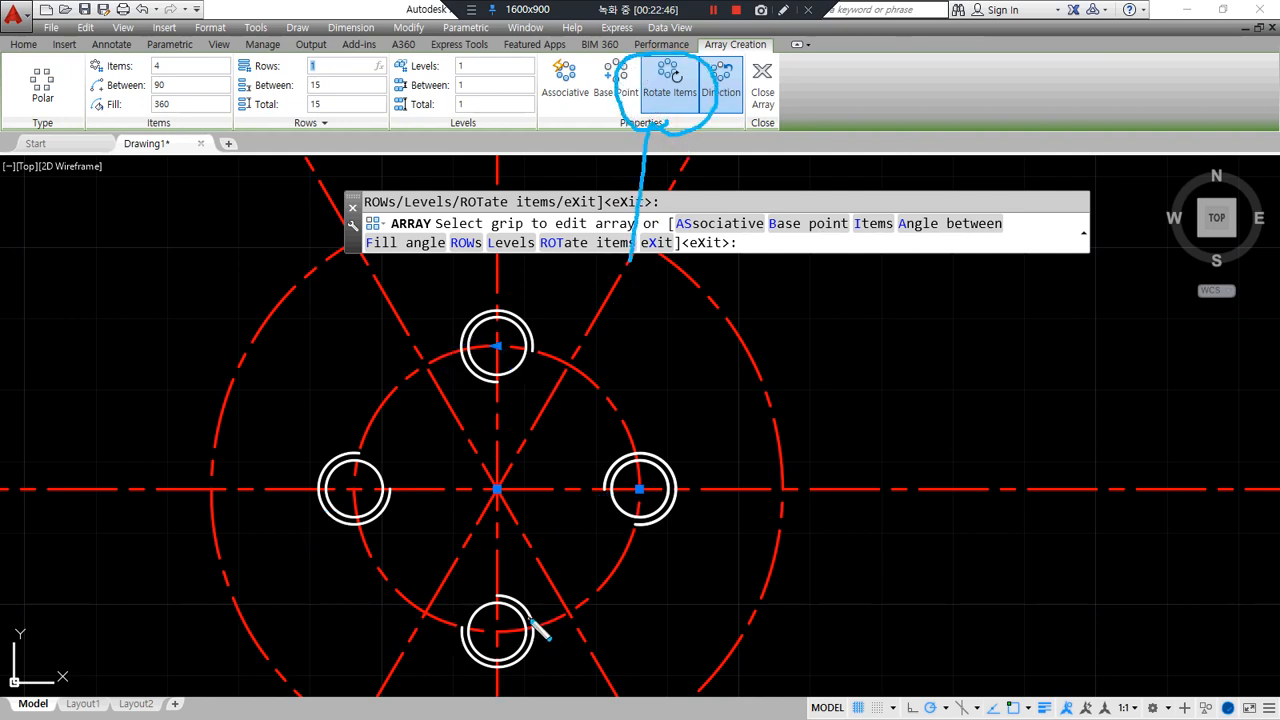
key(Escape)
click(668, 88)
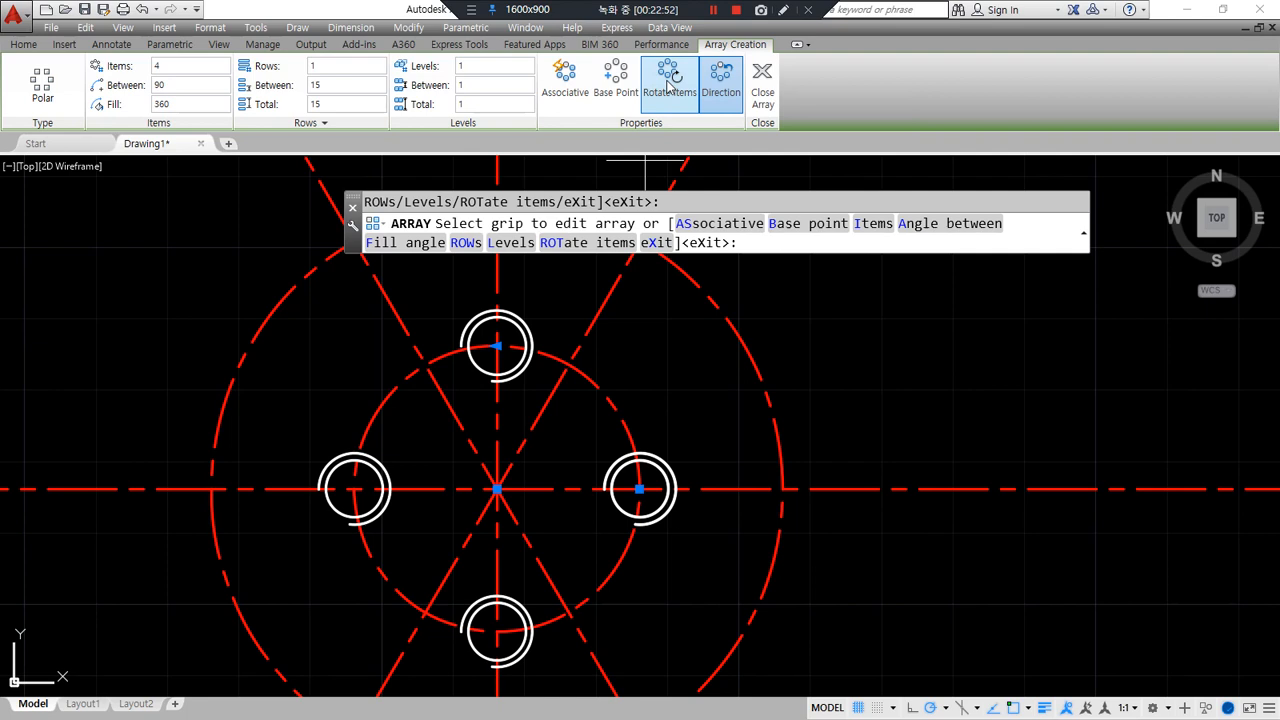
mouse_move(603, 485)
mouse_down()
mouse_move(603, 555)
mouse_move(686, 520)
mouse_move(650, 458)
mouse_up()
mouse_move(512, 370)
mouse_down()
mouse_move(455, 288)
mouse_move(532, 392)
mouse_up()
mouse_move(392, 582)
mouse_down()
mouse_move(302, 452)
mouse_move(358, 450)
mouse_up()
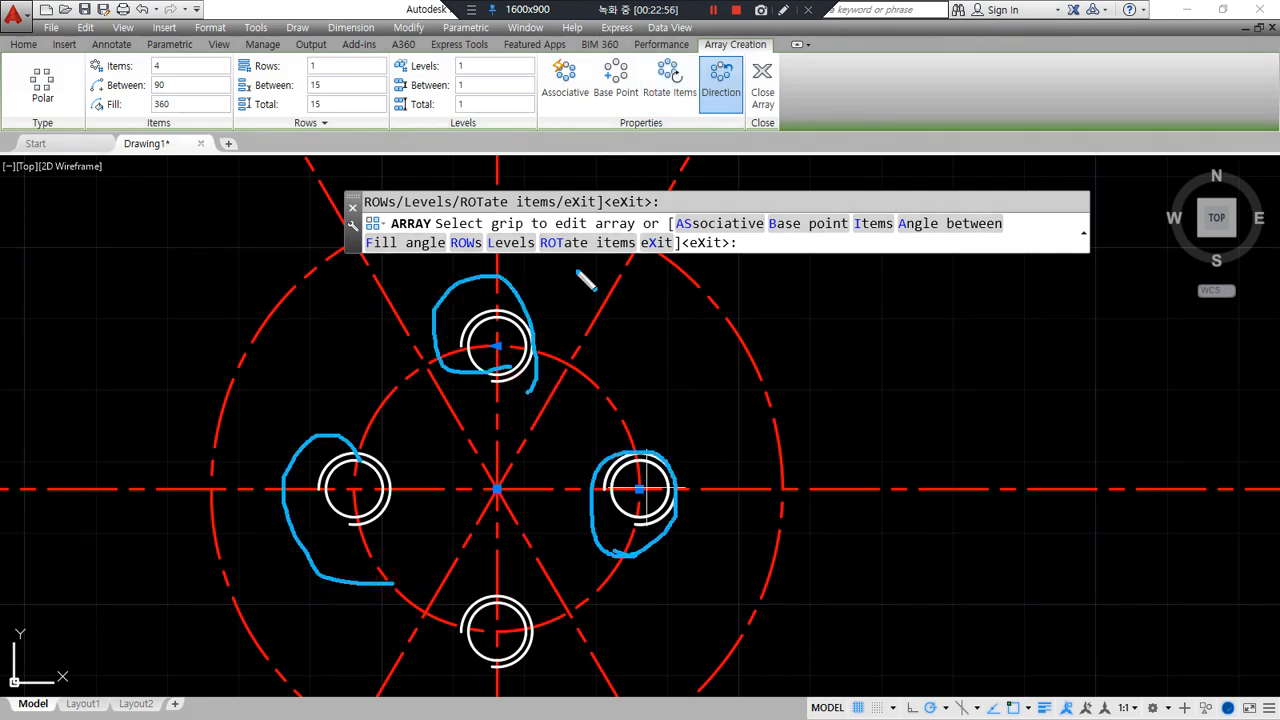
mouse_move(663, 103)
mouse_down()
mouse_move(675, 28)
mouse_move(690, 100)
mouse_up()
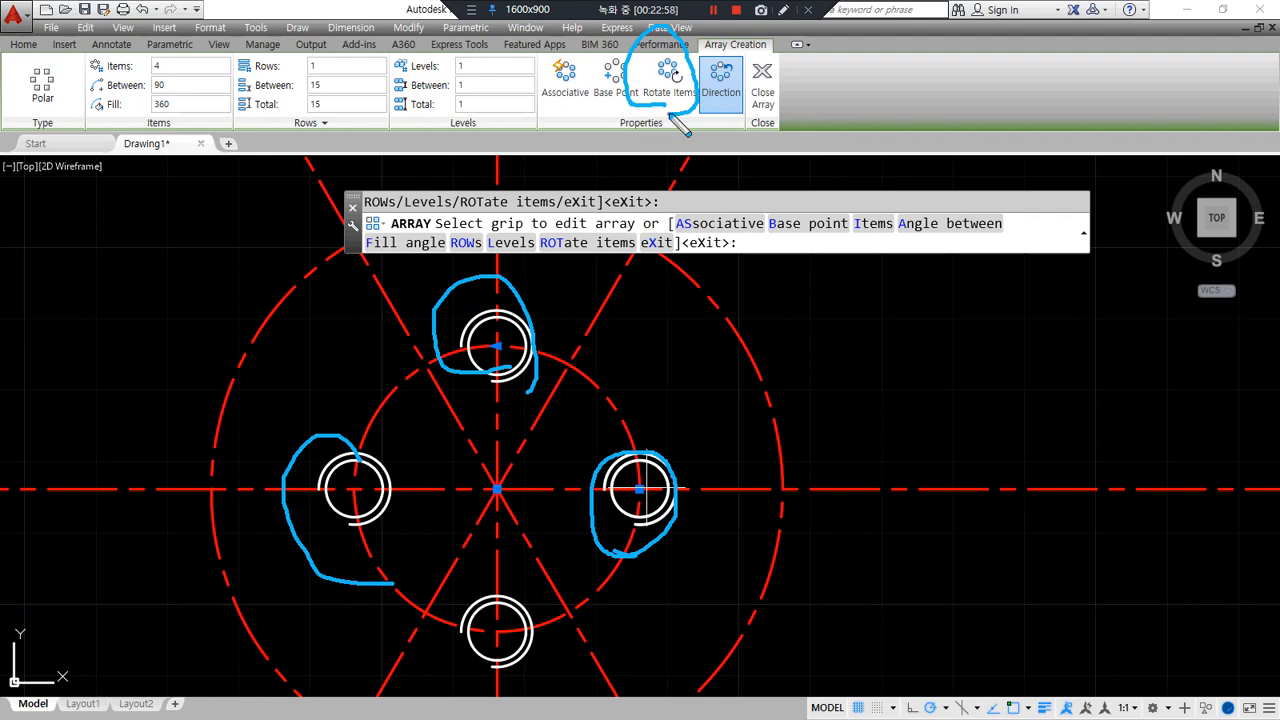
click(762, 80)
- Pan to empty drawing space and place the centre of a new circle
scroll(757, 340, down, 5)
mouse_move(735, 417)
middle_down()
mouse_move(518, 458)
mouse_move(108, 497)
middle_up()
middle_drag(520, 371, 521, 434)
text(c)
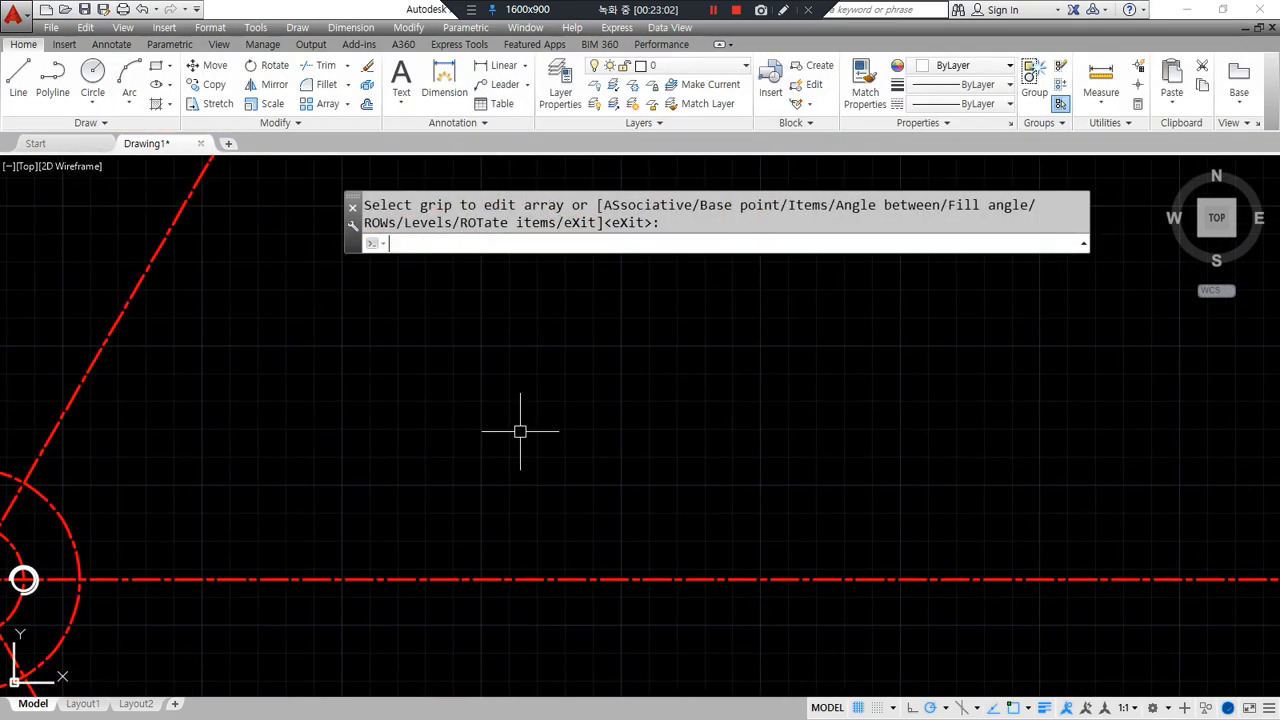
key(space)
click(510, 387)
- Draw a radius-150 circle, then erase it
text(150)
key(Return)
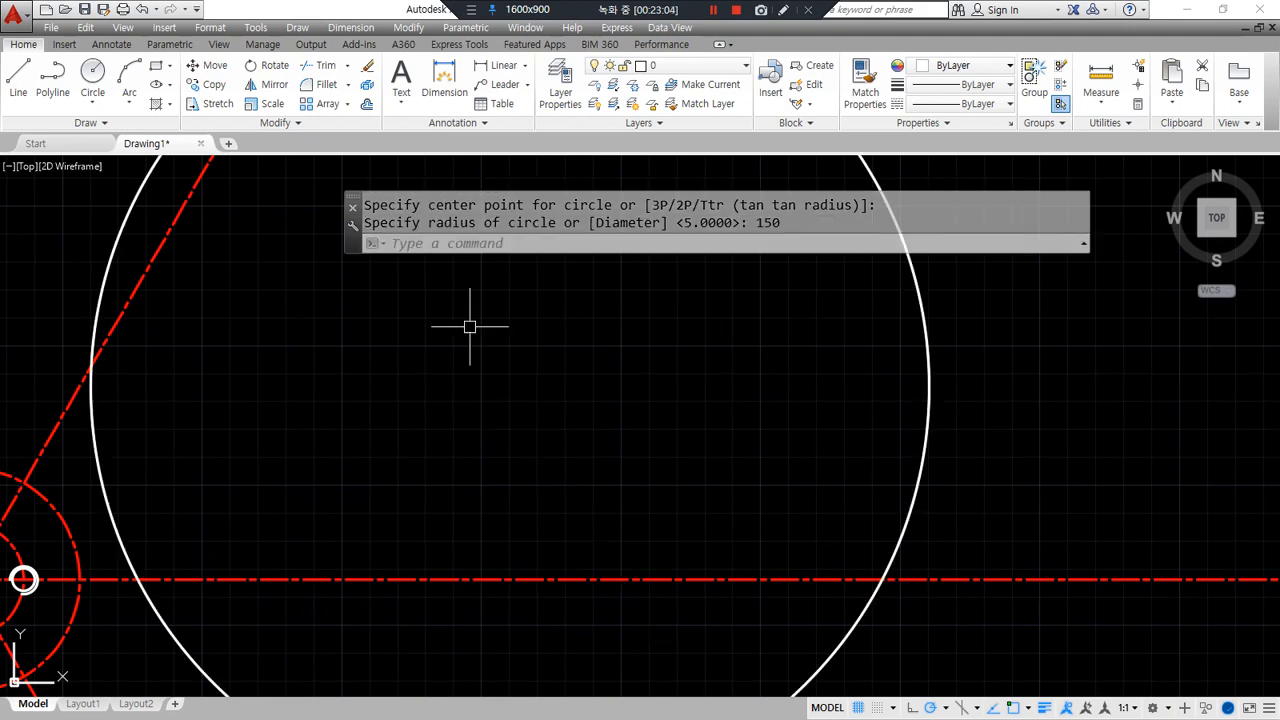
scroll(534, 429, down, 2)
click(762, 330)
click(707, 349)
text(e)
key(space)
scroll(480, 510, up, 3)
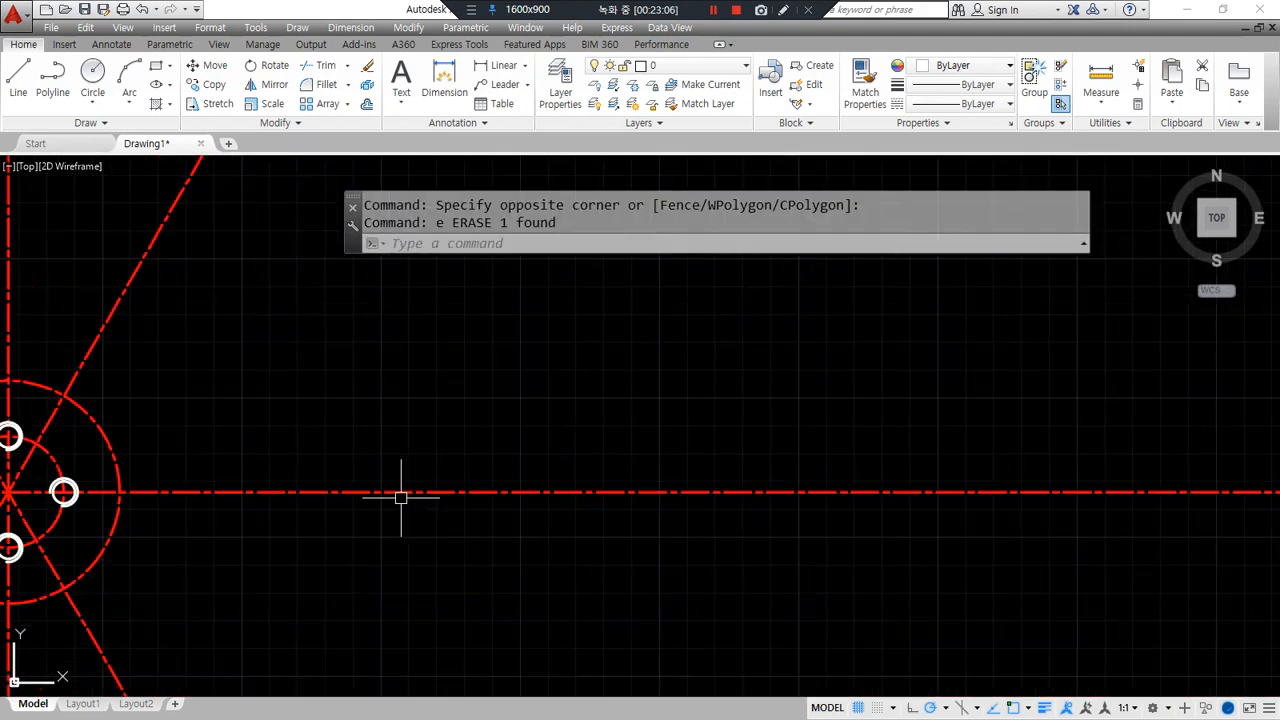
- Draw a radius-50 circle in empty space
text(c)
key(space)
middle_drag(837, 443, 529, 514)
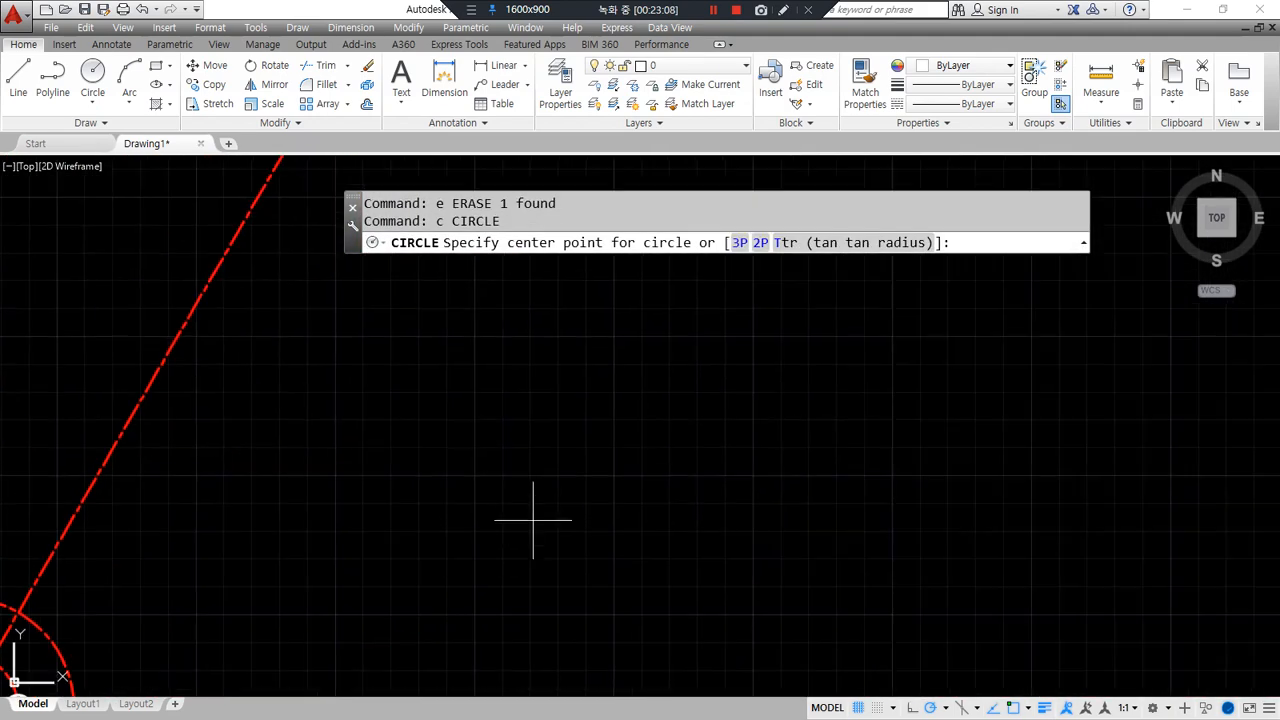
click(534, 517)
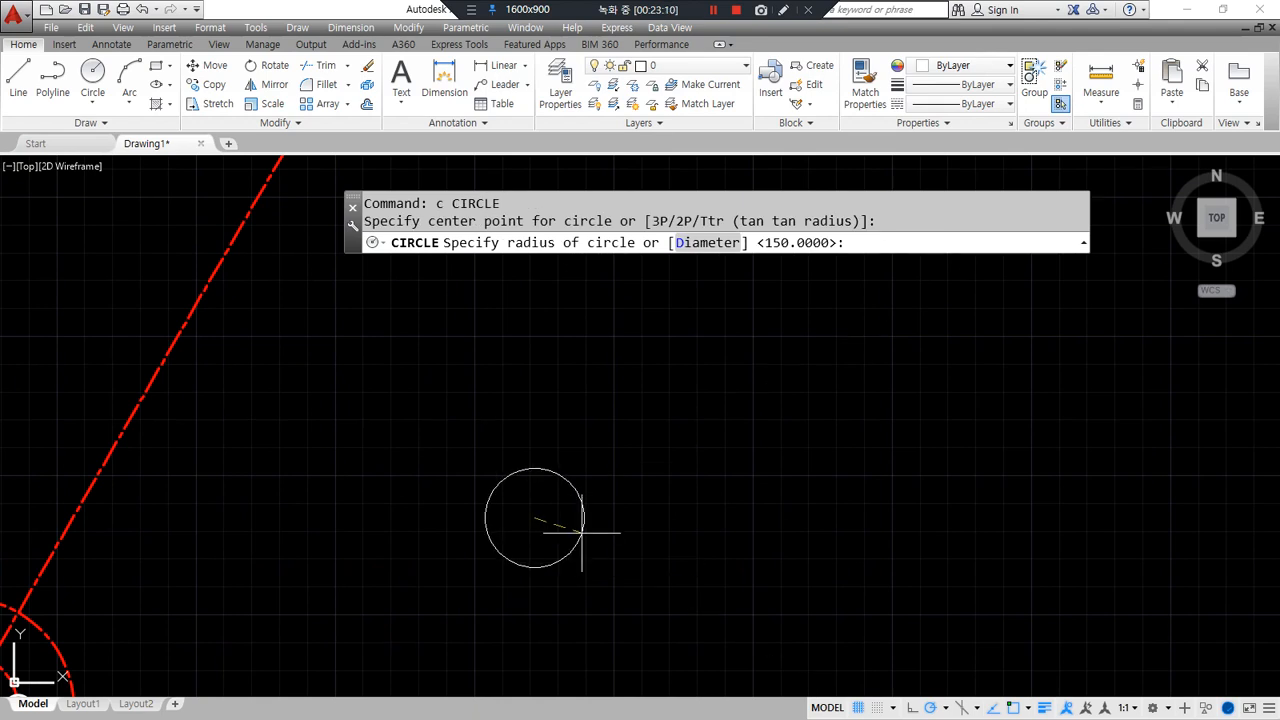
text(50)
key(Return)
- Draw a 20×10 rectangle beside the circle
text(rec)
key(space)
click(725, 441)
text(@)
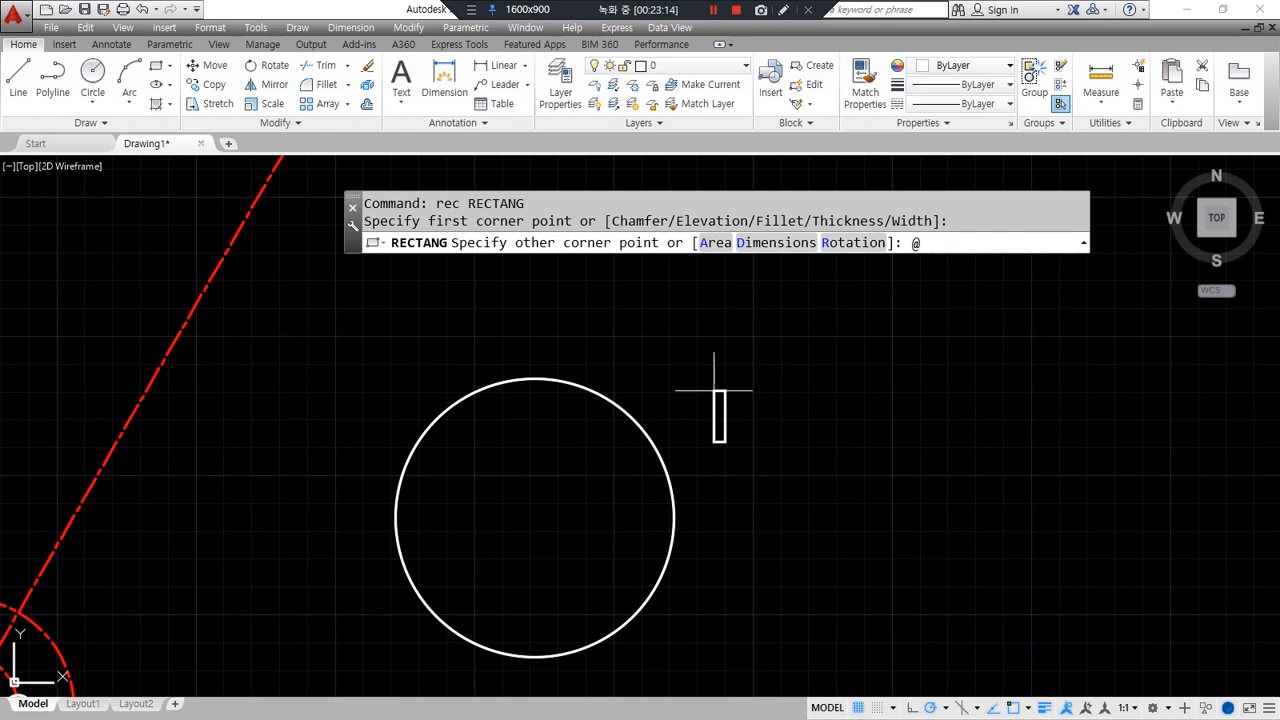
text(20,10)
key(Return)
- Move the rectangle by its bottom midpoint onto the circle's top quadrant
text(m)
key(space)
click(750, 441)
key(space)
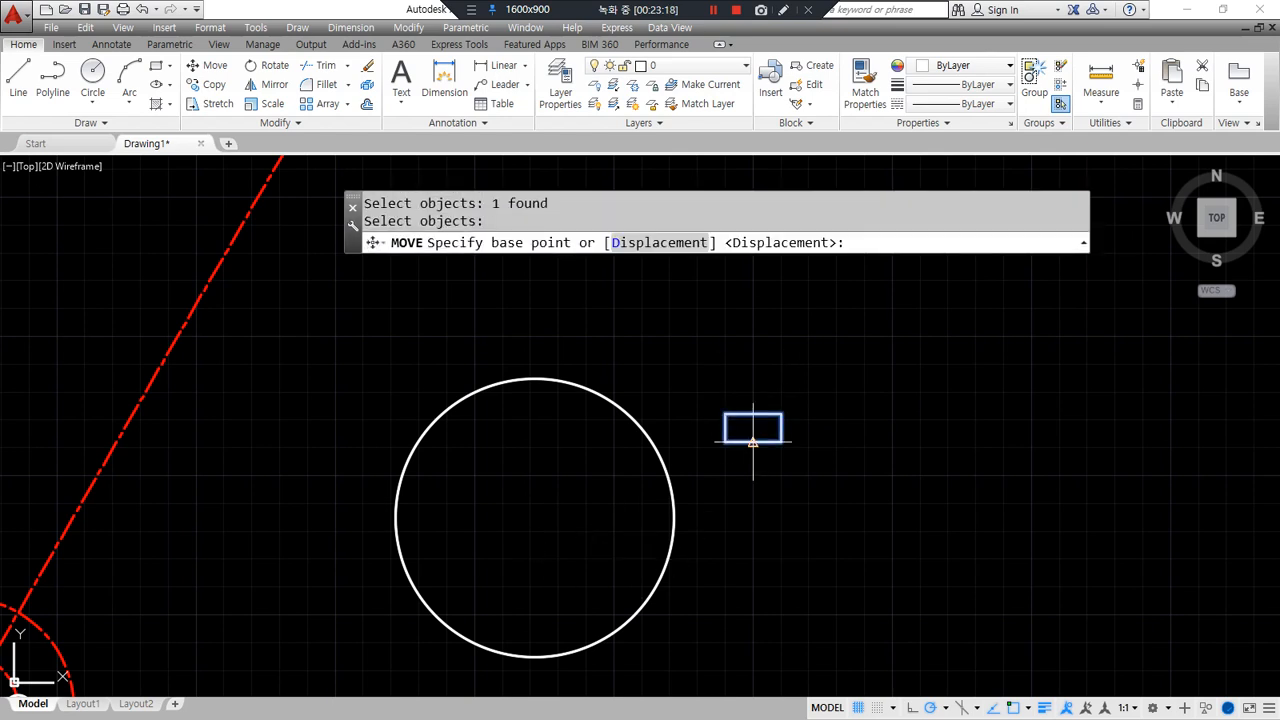
click(752, 441)
text(qu)
key(space)
text(qu)
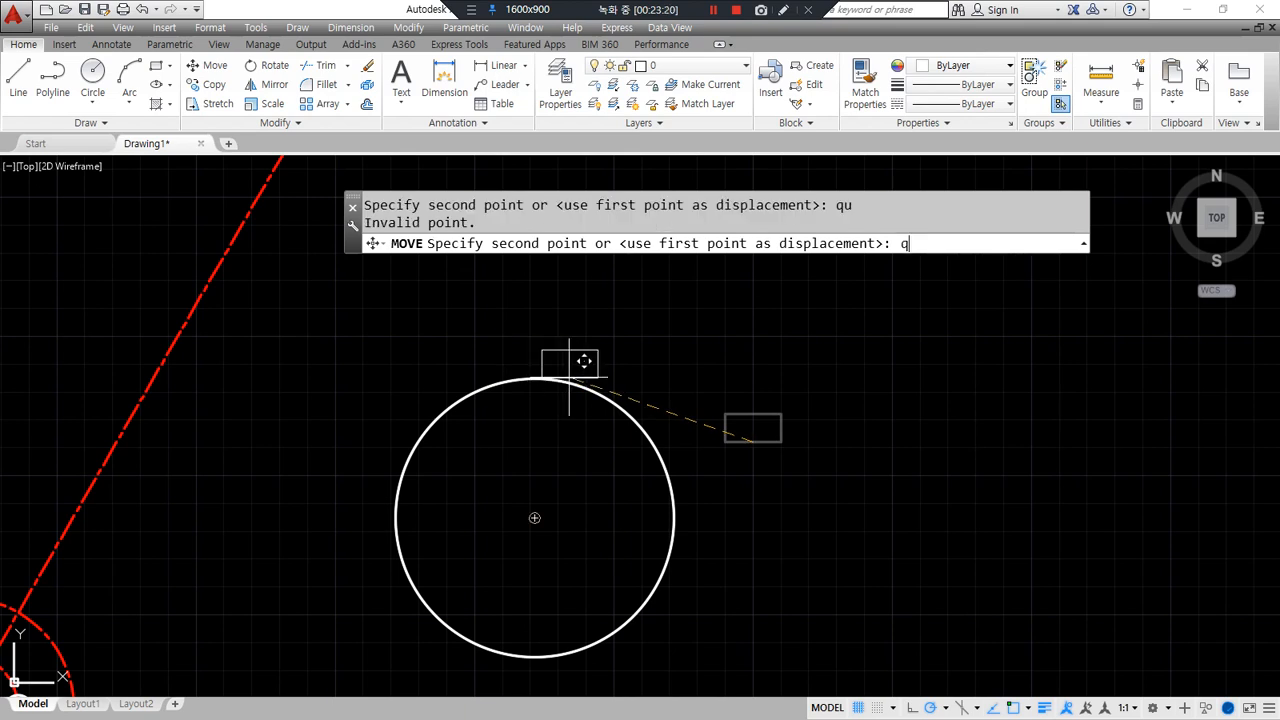
text(a)
key(space)
click(583, 370)
key(space)
key(Escape)
key(Escape)
- Polar-array the rectangle 6 times around the circle's centre, toggling Rotate Items
text(ar)
key(space)
click(563, 360)
key(space)
click(860, 240)
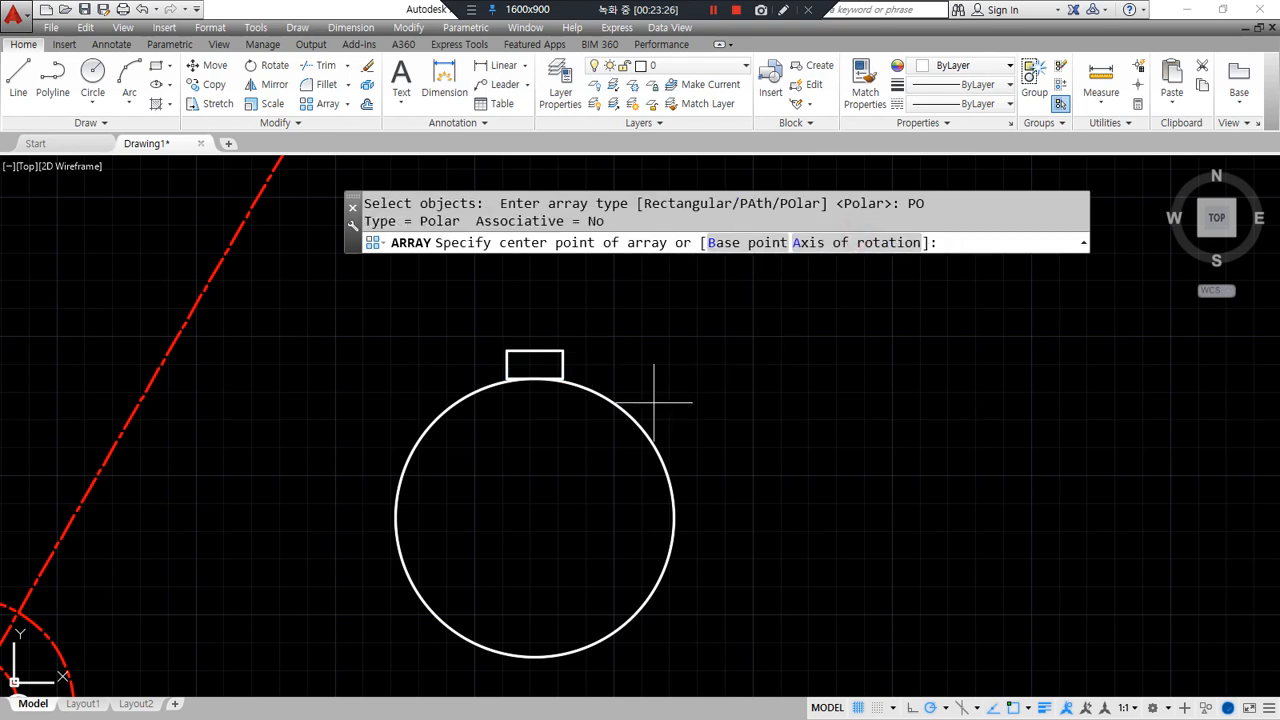
click(535, 518)
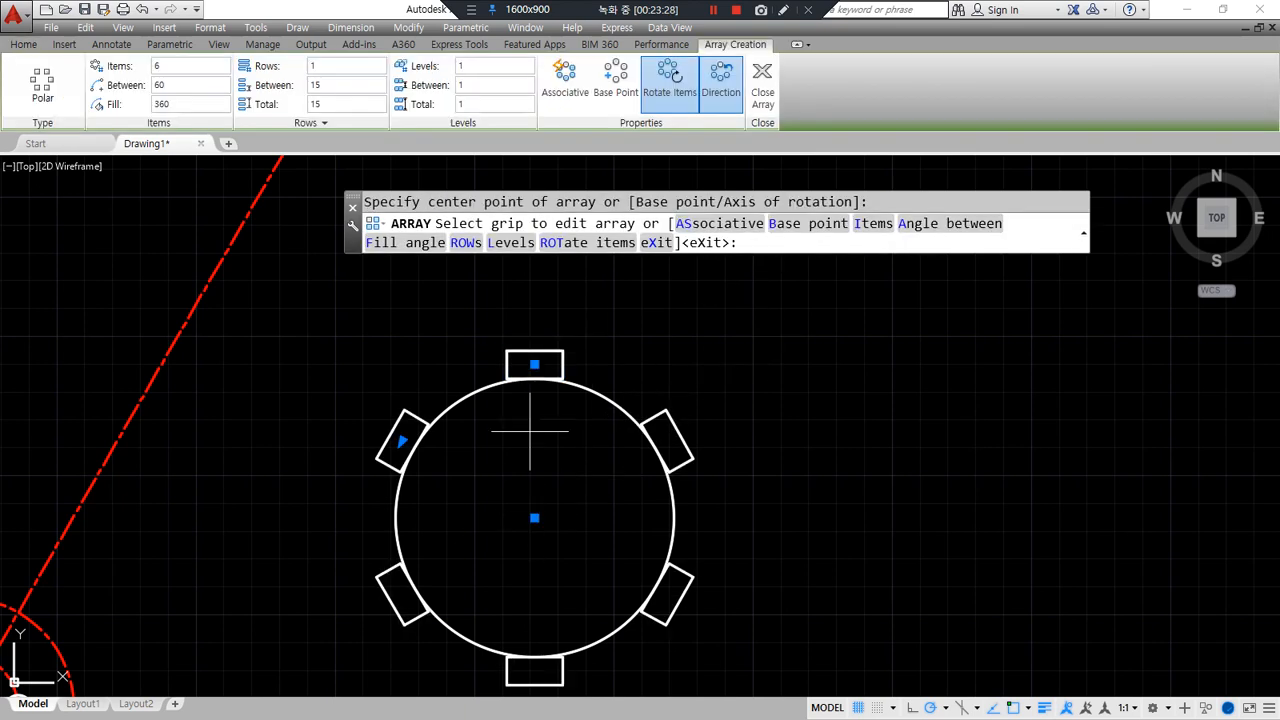
click(667, 86)
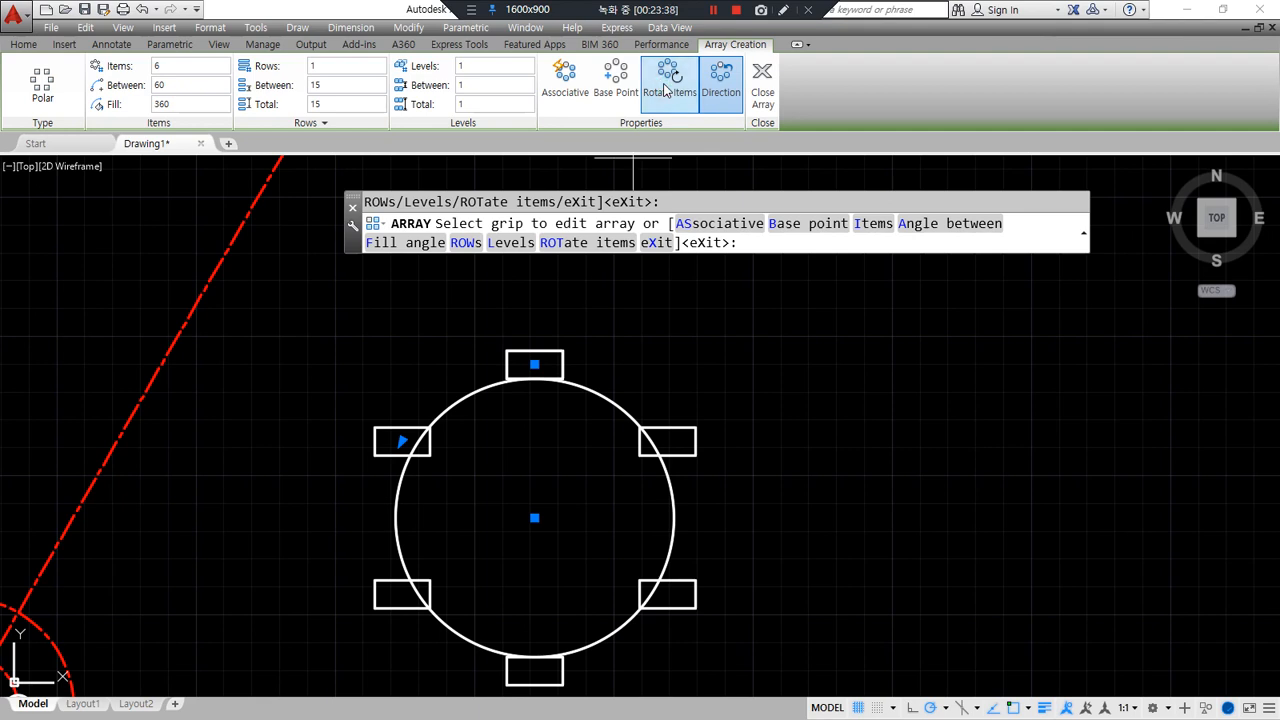
click(666, 89)
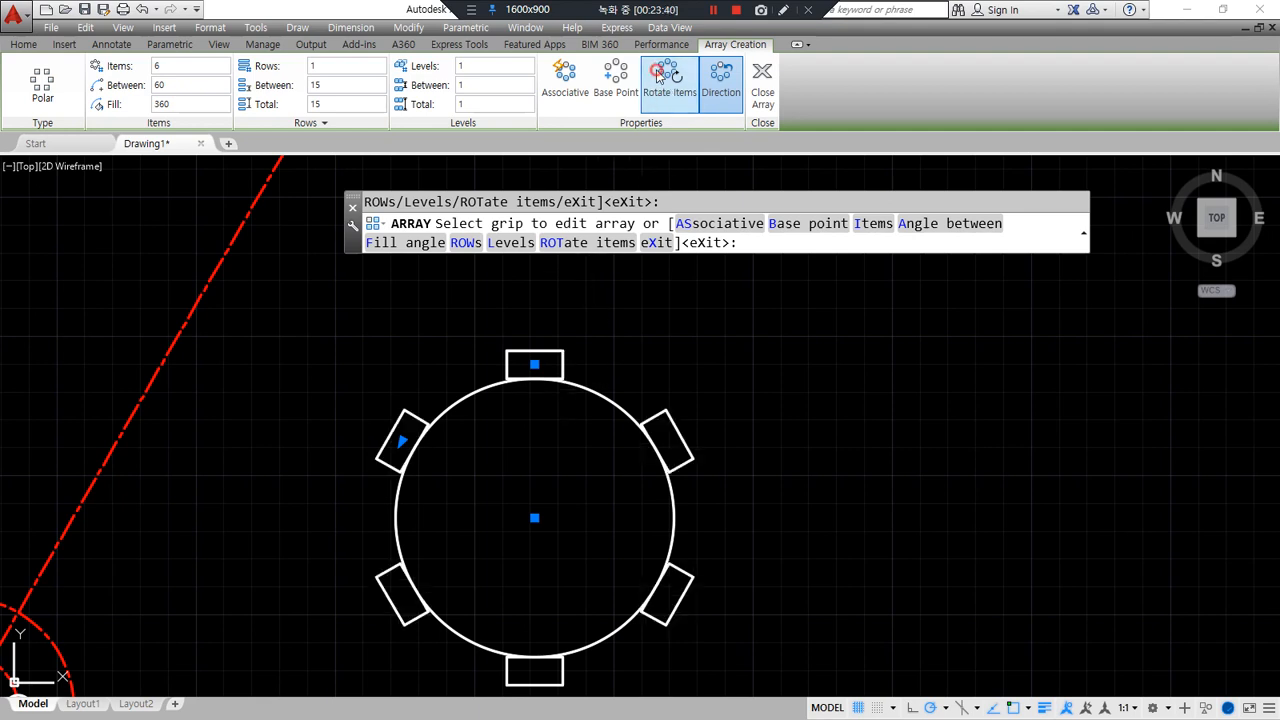
click(677, 87)
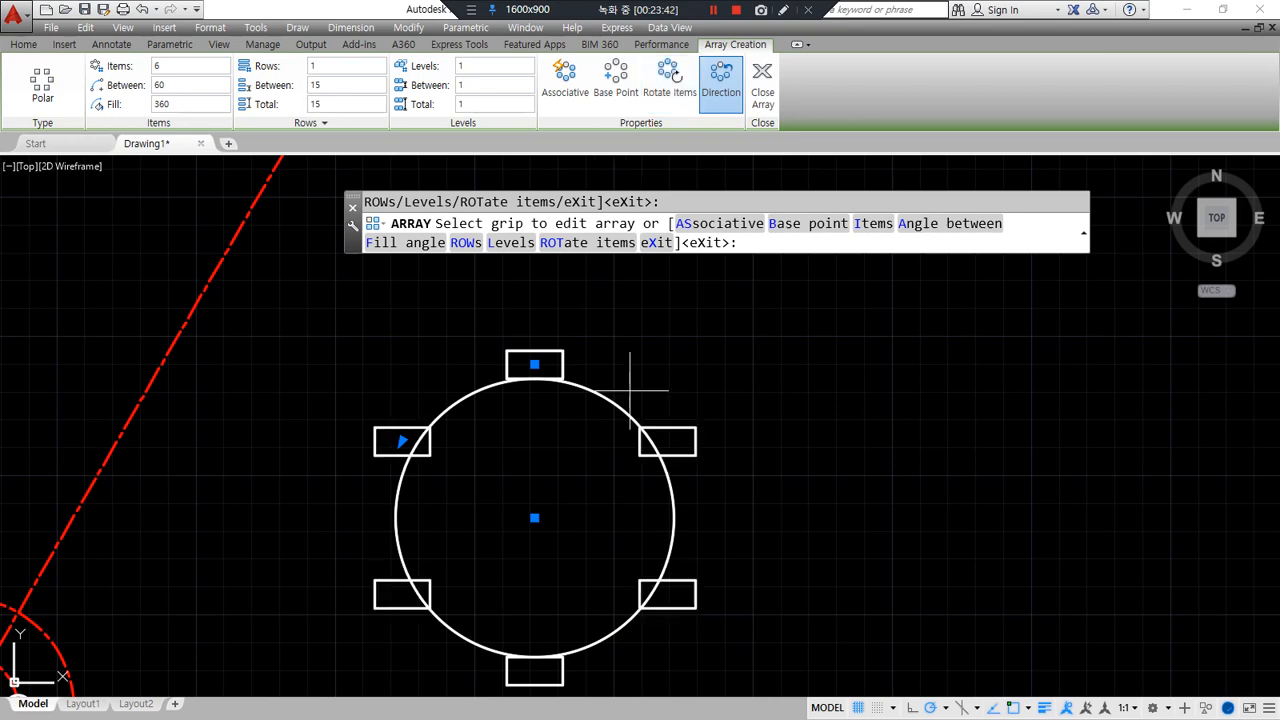
scroll(605, 310, down, 2)
middle_drag(270, 560, 656, 443)
scroll(650, 448, up, 6)
middle_drag(594, 496, 618, 596)
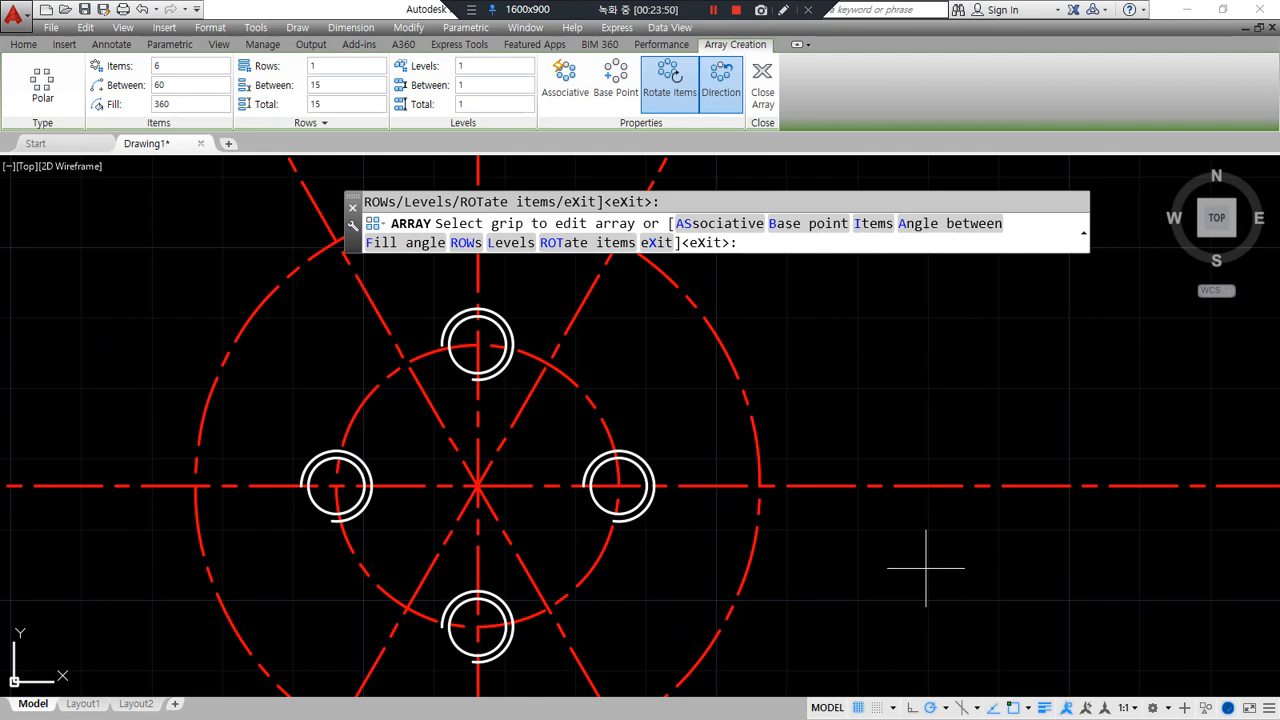
- Cancel the array edit and draw a radius-5 circle where the outer dashed circle meets the centre line
key(Escape)
scroll(597, 537, down, 2)
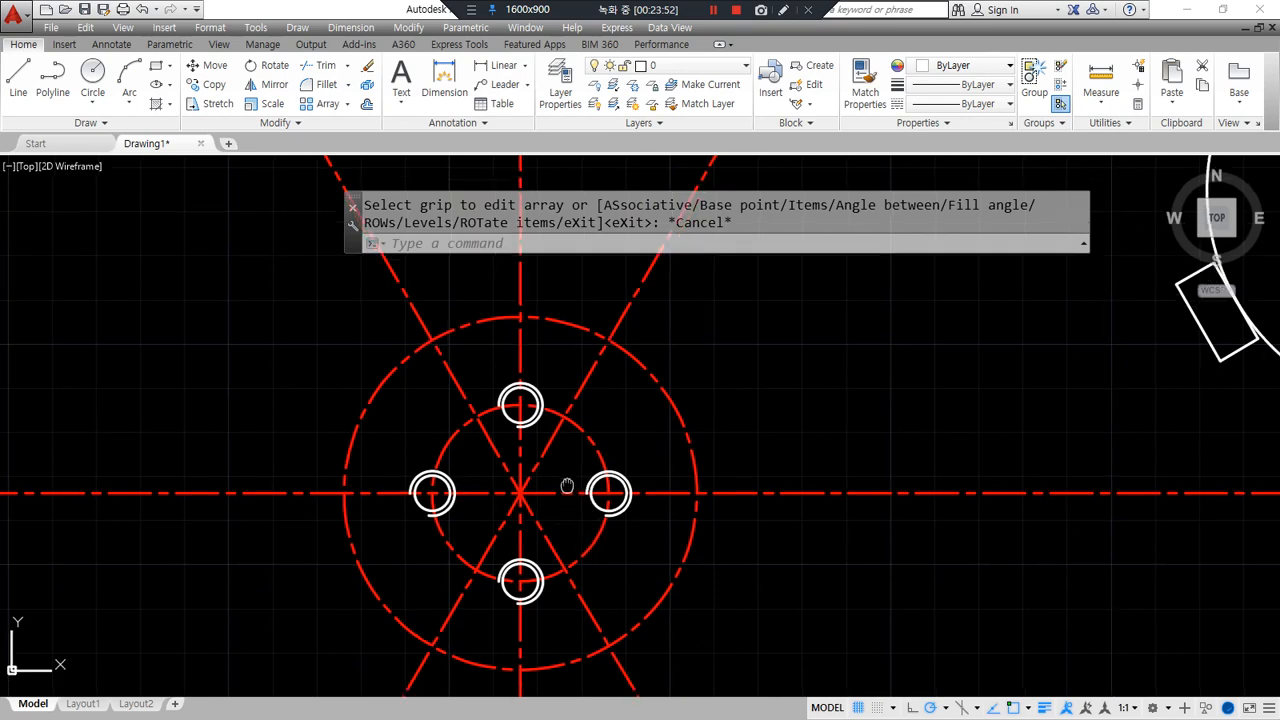
scroll(740, 515, up, 2)
middle_drag(737, 517, 529, 449)
text(c)
key(Return)
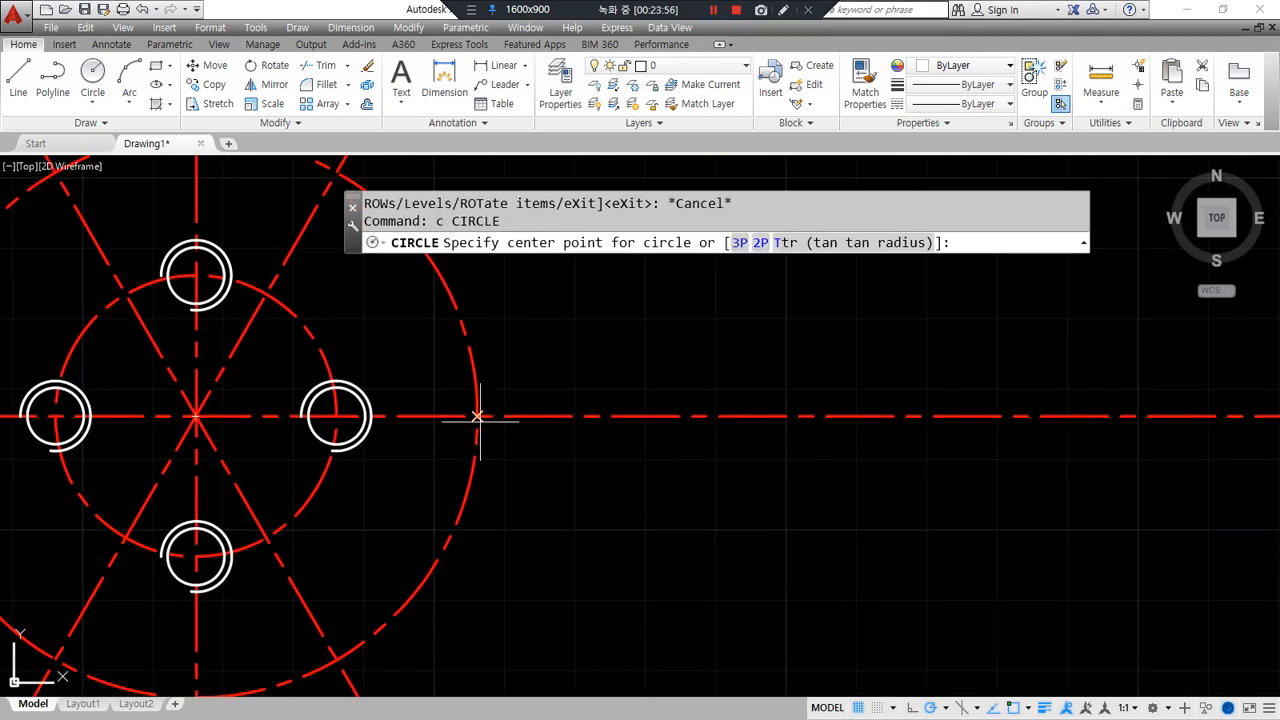
click(477, 416)
text(5)
key(Return)
- Add concentric circles of radius 10 and 20 on the same centre point
key(Return)
click(477, 416)
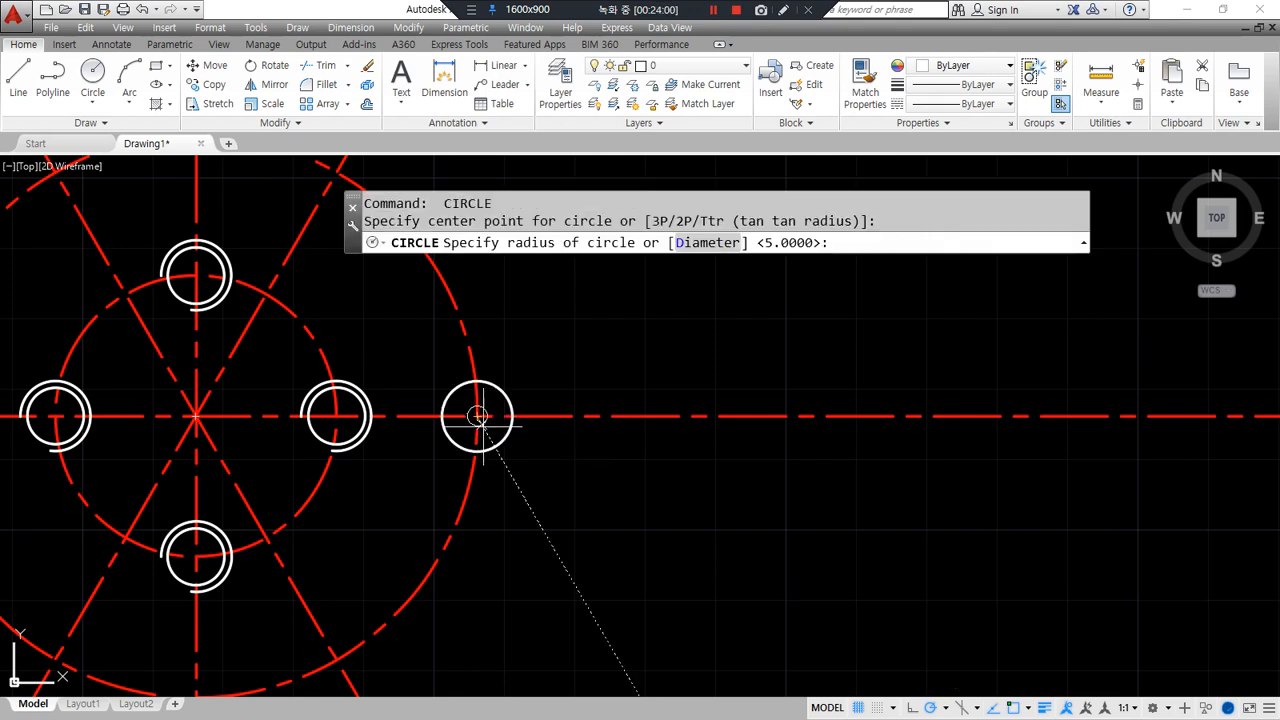
text(10)
key(Return)
key(Return)
click(477, 416)
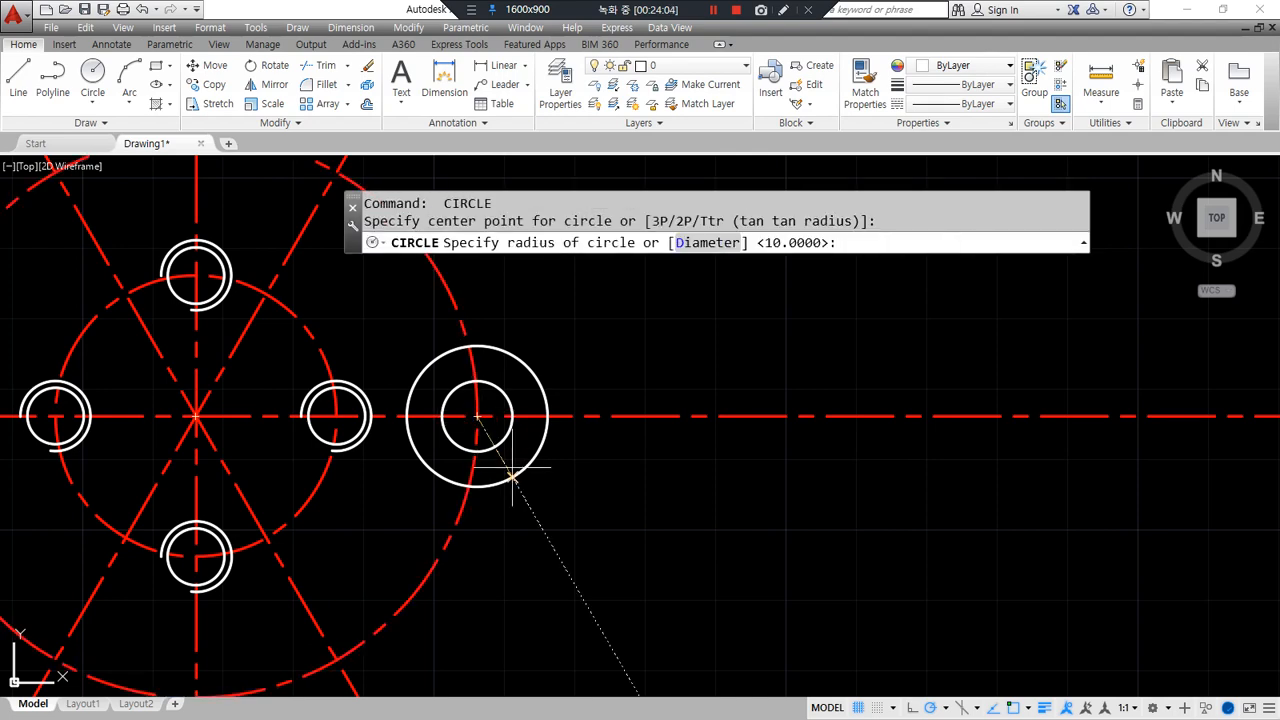
text(20)
key(Return)
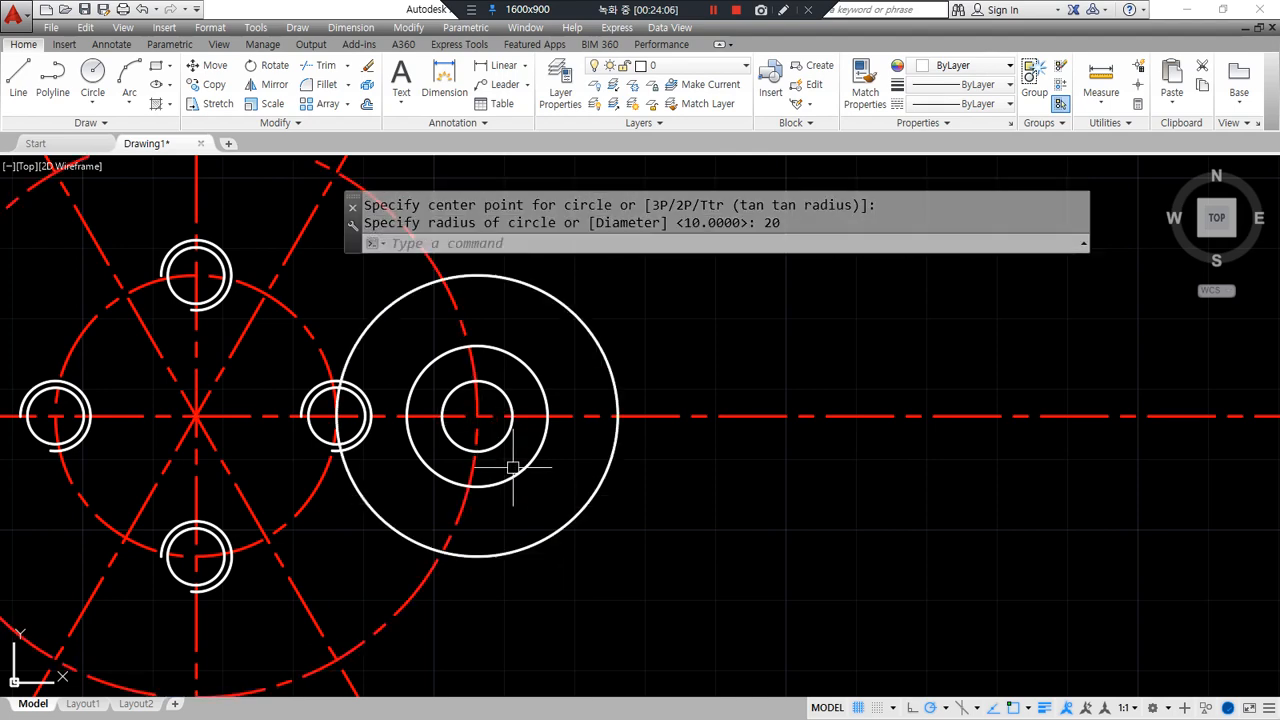
- Draw a radius-20 circle at the upper dashed-line intersection
middle_drag(473, 343, 503, 468)
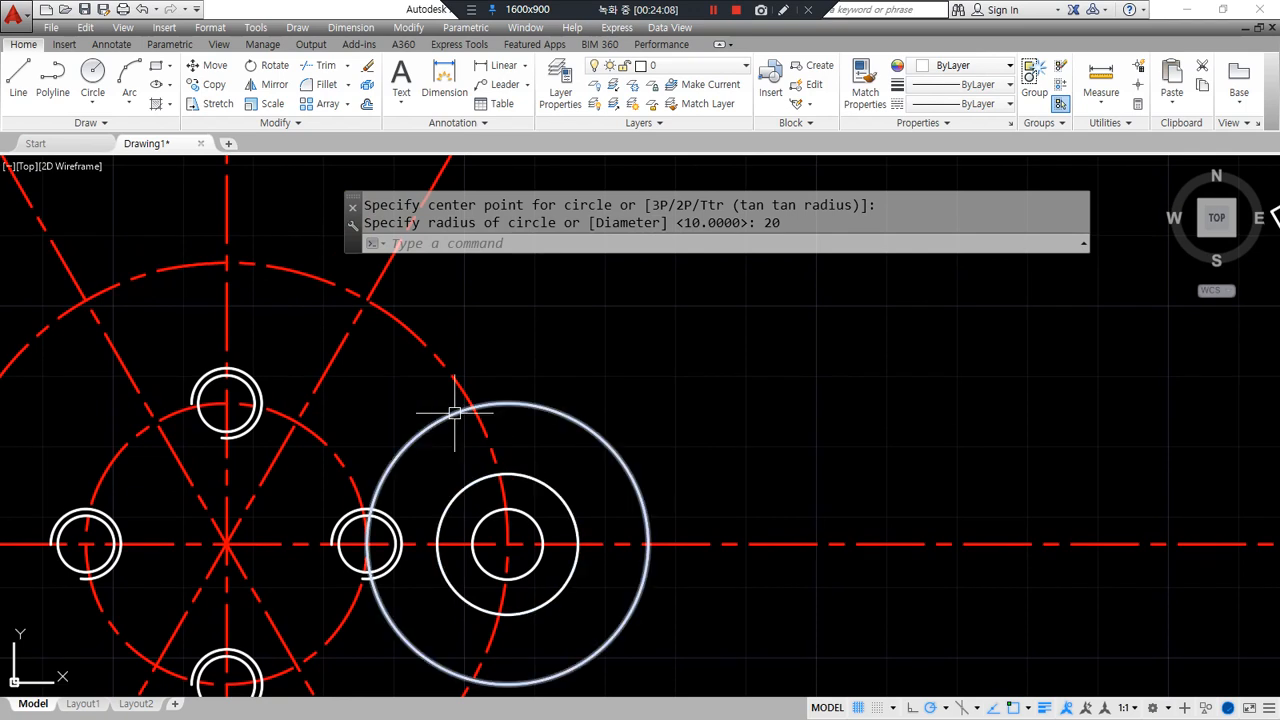
key(Return)
click(371, 301)
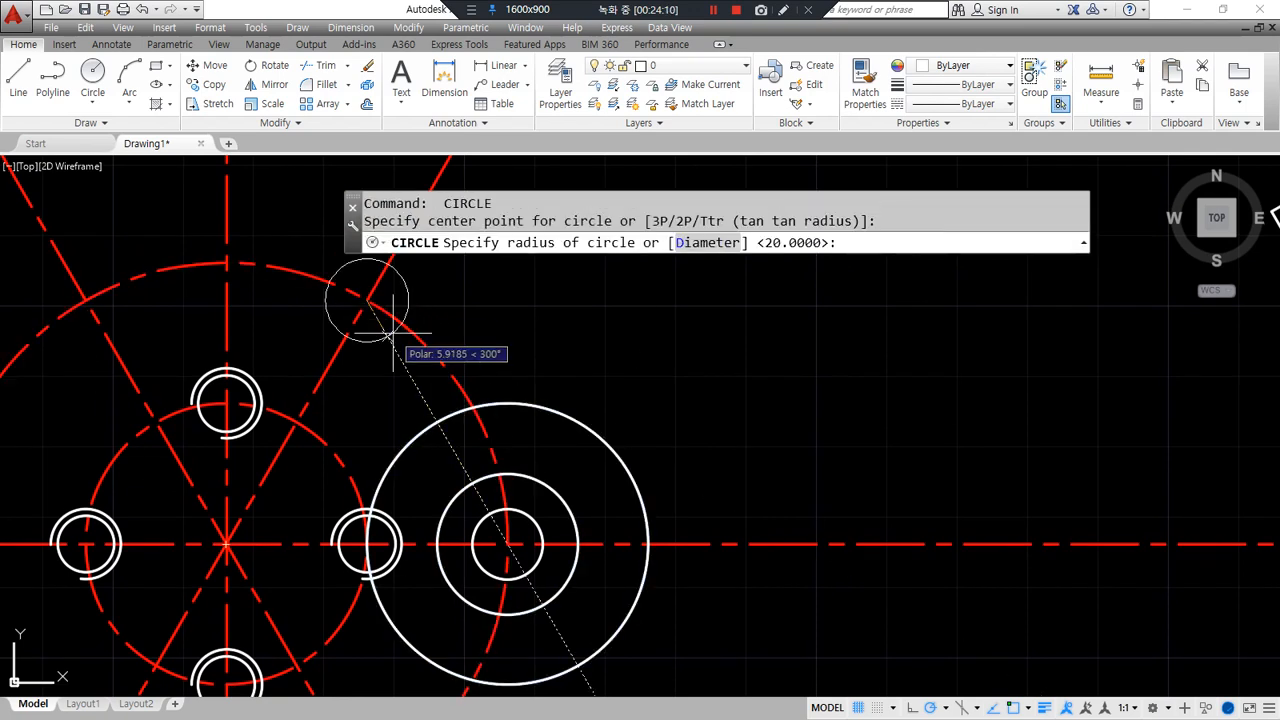
key(Return)
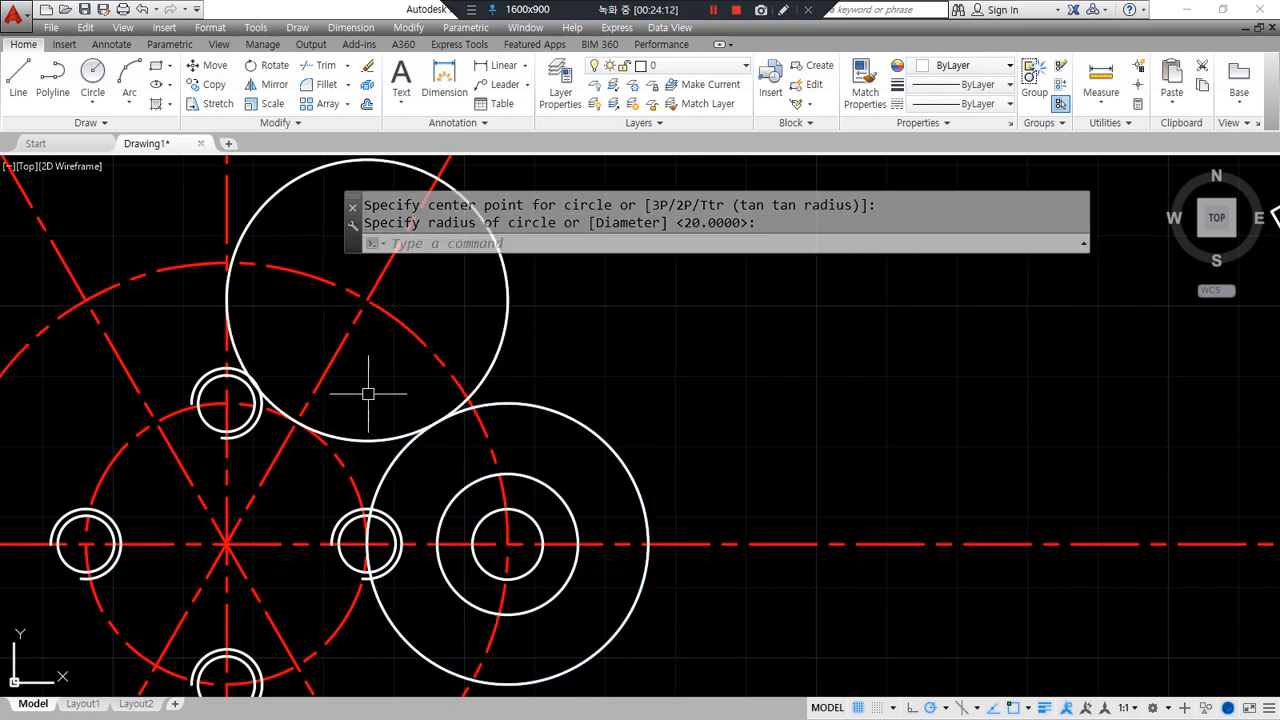
middle_drag(480, 450, 417, 367)
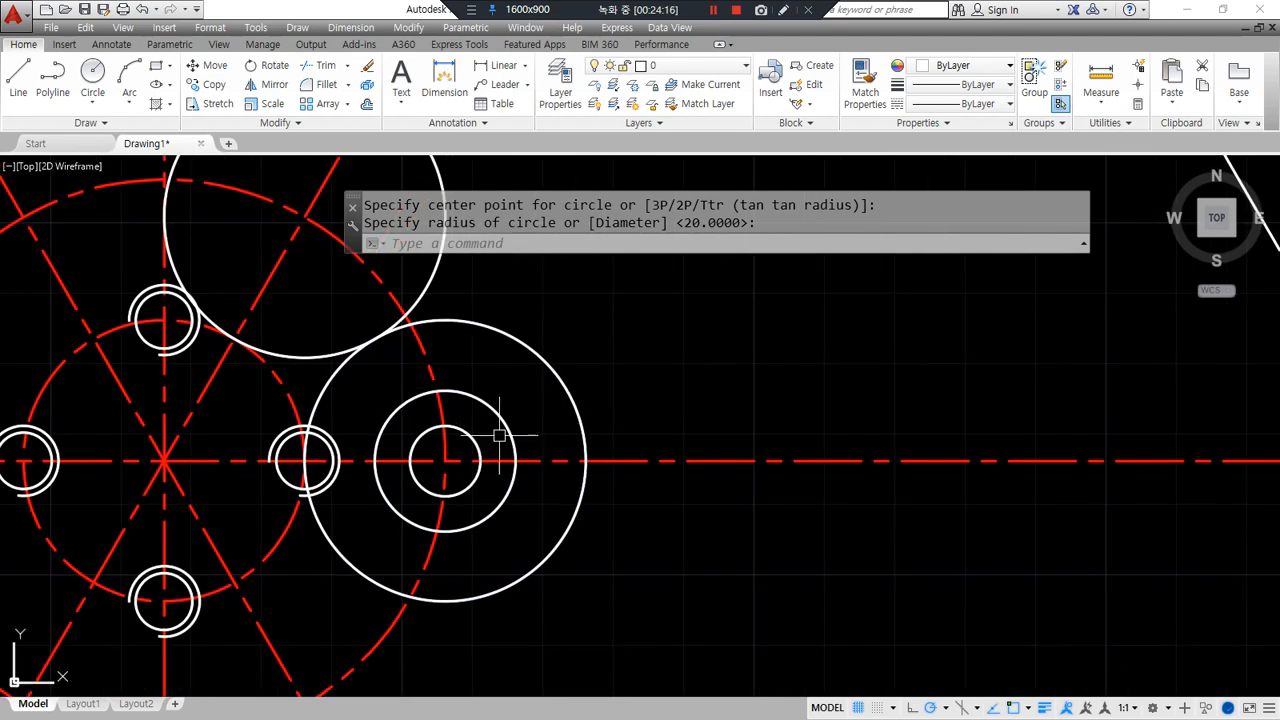
scroll(499, 436, up, 2)
- Offset the middle circle outward by 3
text(offset)
key(Return)
text(3)
key(Return)
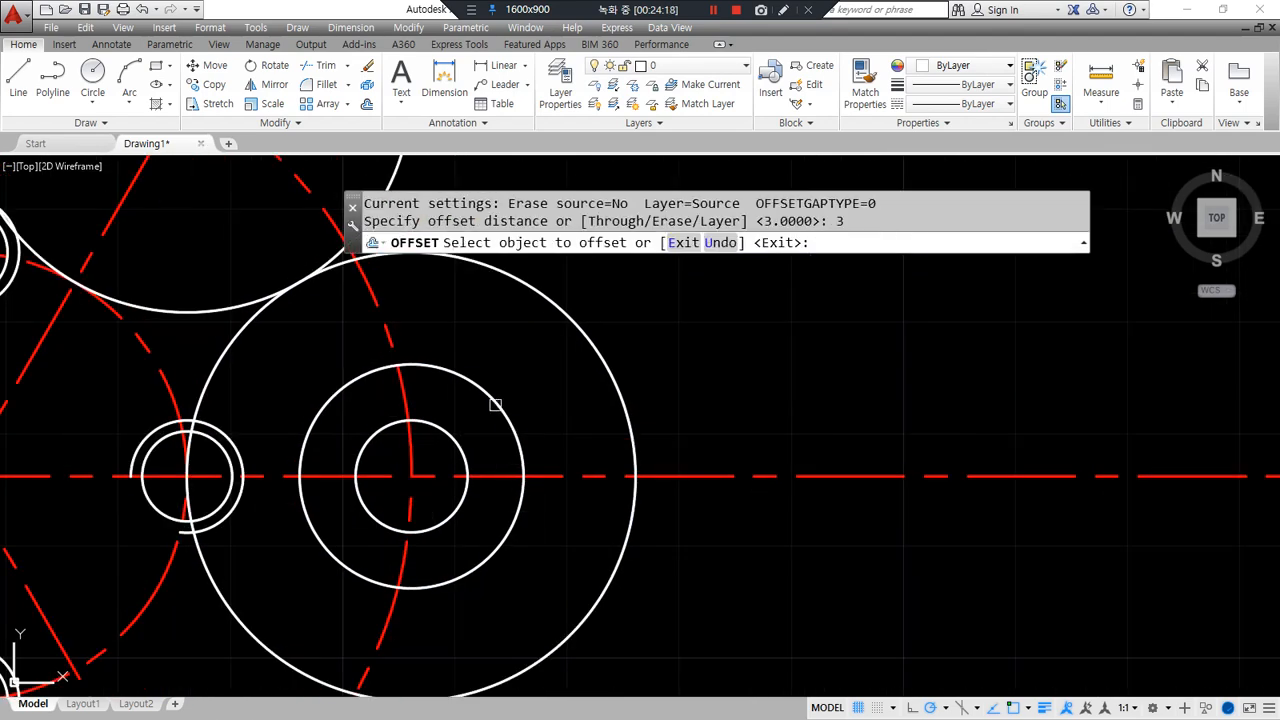
click(500, 392)
click(516, 378)
- Trim away the red arc lying between the circles
key(Return)
text(tr)
key(Return)
click(430, 331)
key(Return)
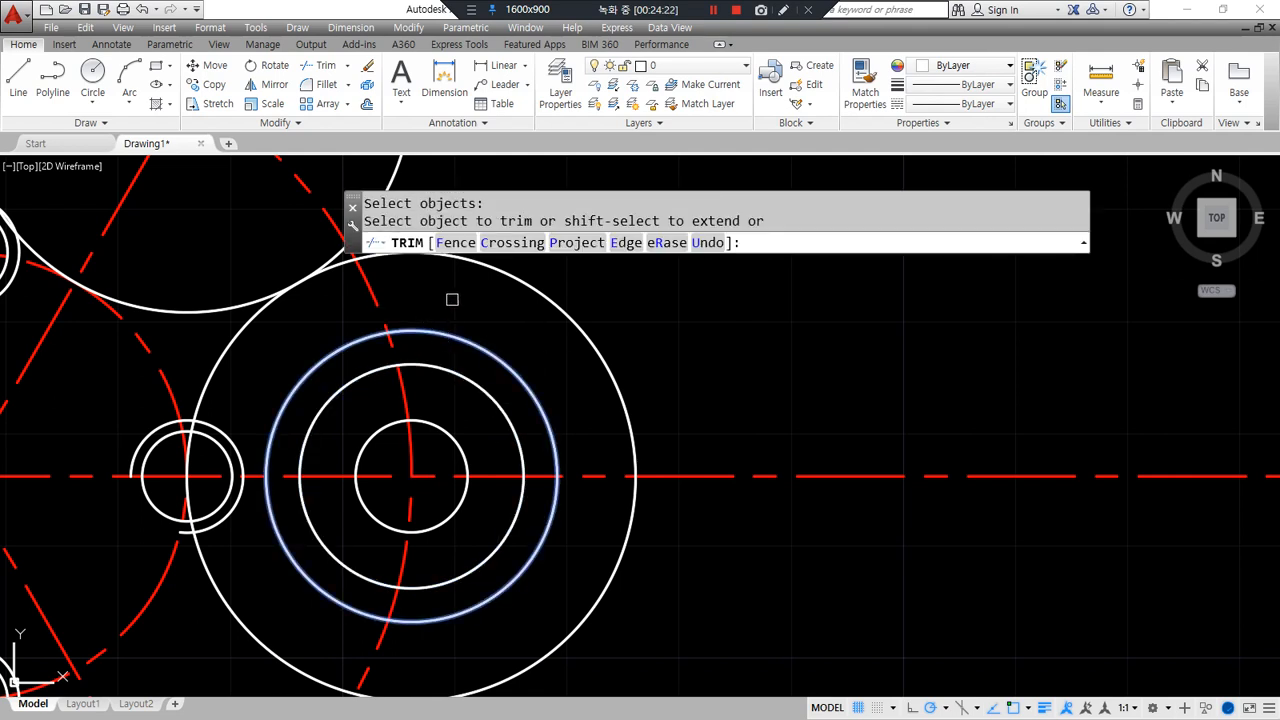
middle_drag(448, 299, 457, 329)
key(Escape)
key(Return)
key(Return)
click(381, 326)
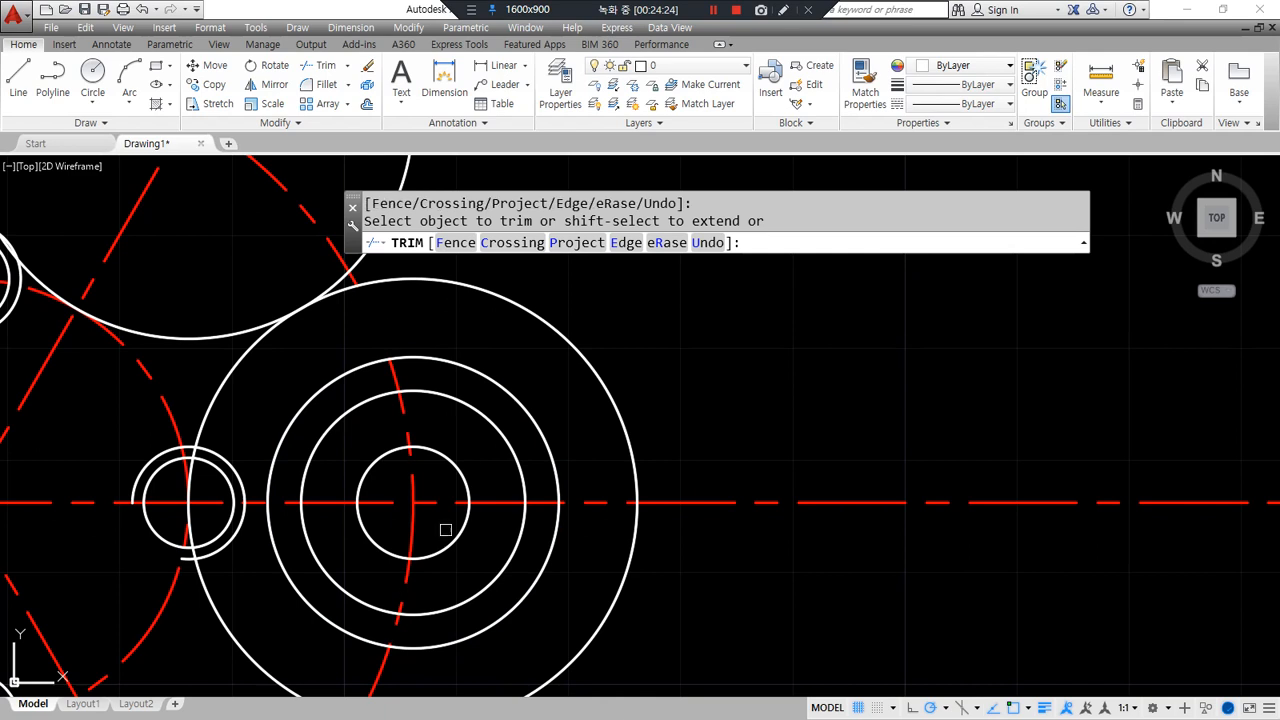
key(Return)
- Erase the second-largest circle
click(432, 650)
text(e)
key(Return)
middle_drag(523, 609, 543, 554)
scroll(545, 571, down, 2)
- Trim off the left part of the large right circle, leaving an open arc
text(tr)
key(Return)
click(428, 651)
key(Return)
click(408, 608)
key(Return)
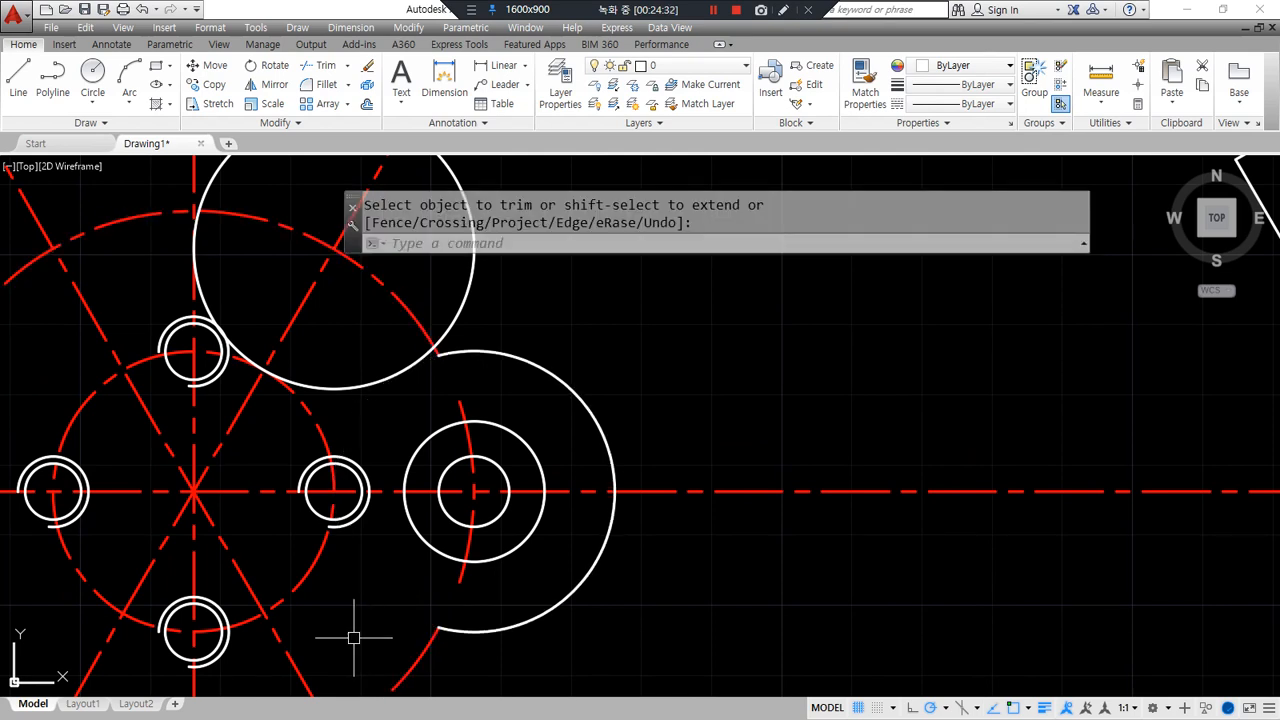
scroll(520, 645, up, 2)
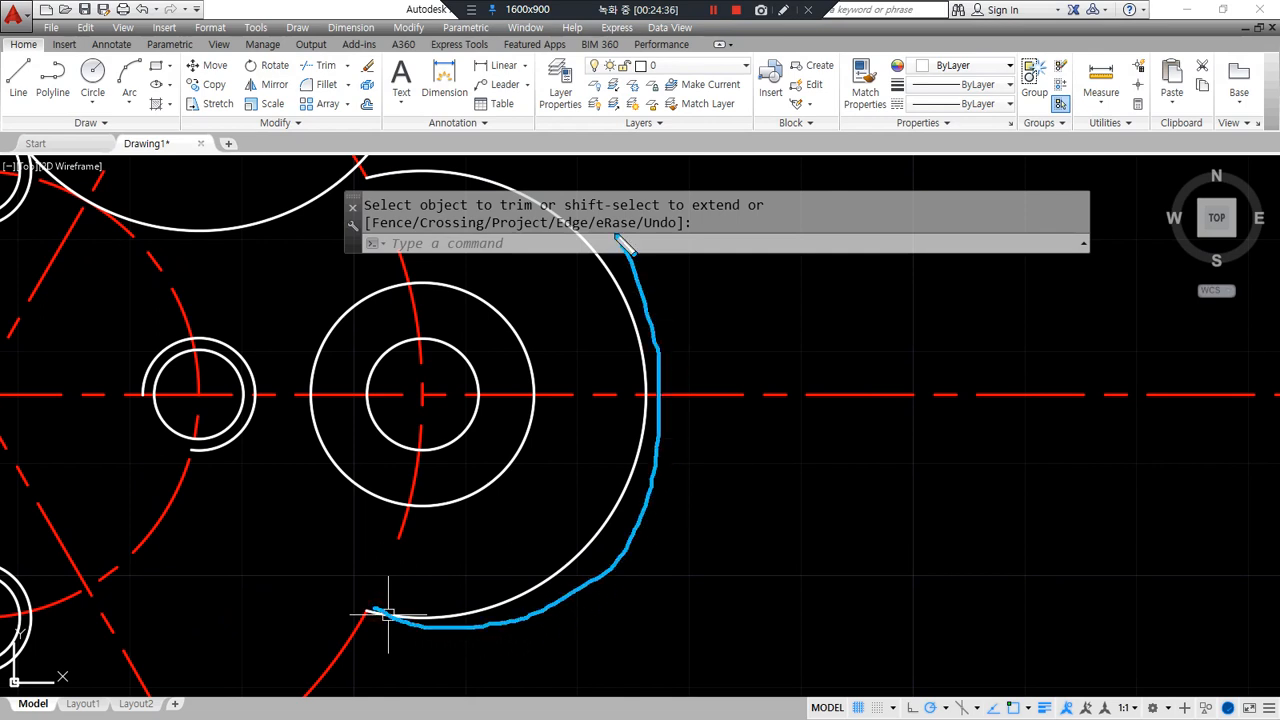
middle_drag(371, 286, 326, 588)
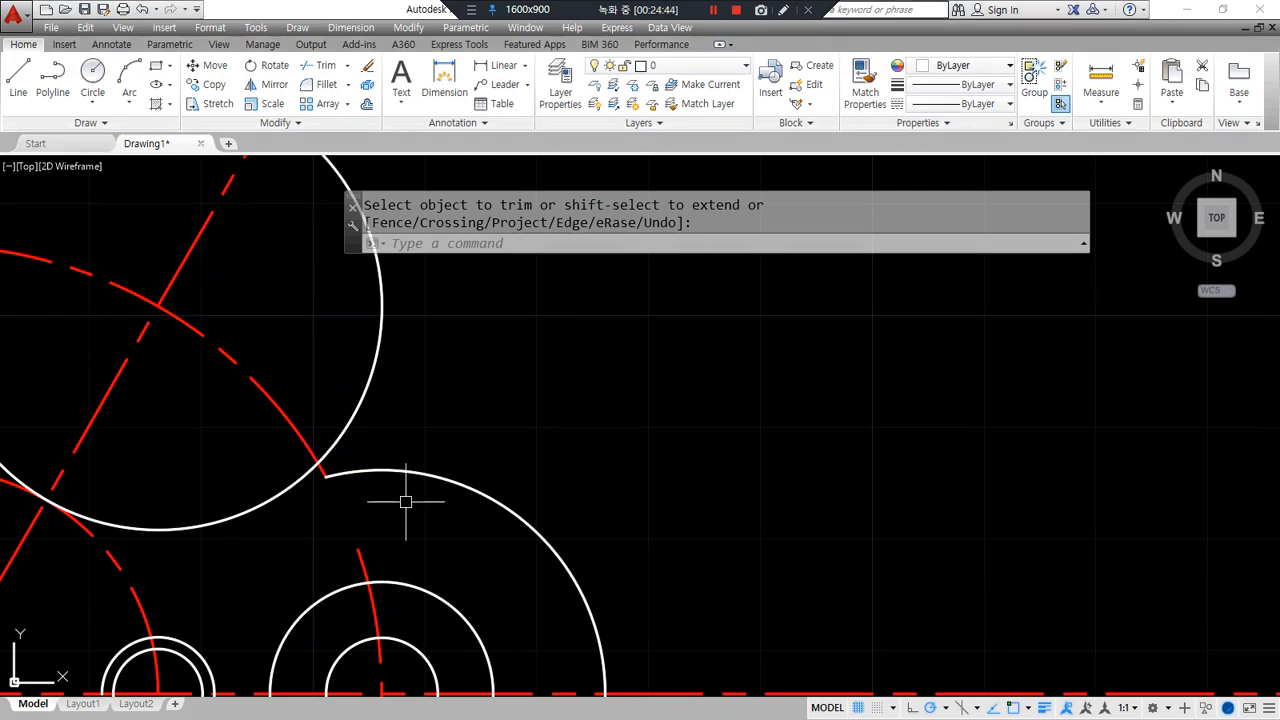
scroll(409, 500, down, 5)
middle_drag(409, 429, 450, 331)
key(Return)
click(450, 331)
text(e)
key(Return)
text(ar)
key(Escape)
click(401, 341)
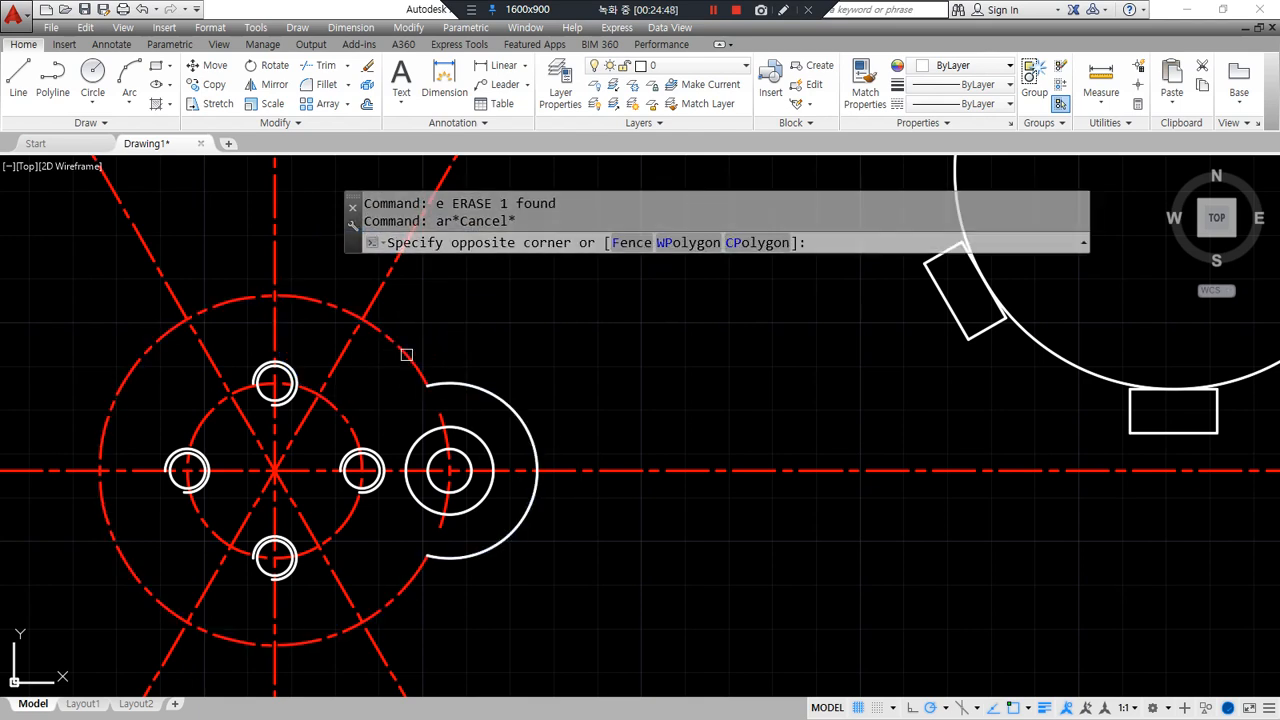
text(e)
key(Return)
text(ar)
key(Return)
key(Escape)
key(Escape)
click(418, 338)
click(386, 357)
text(e)
key(Return)
text(ar)
key(Return)
click(393, 334)
click(590, 624)
key(Return)
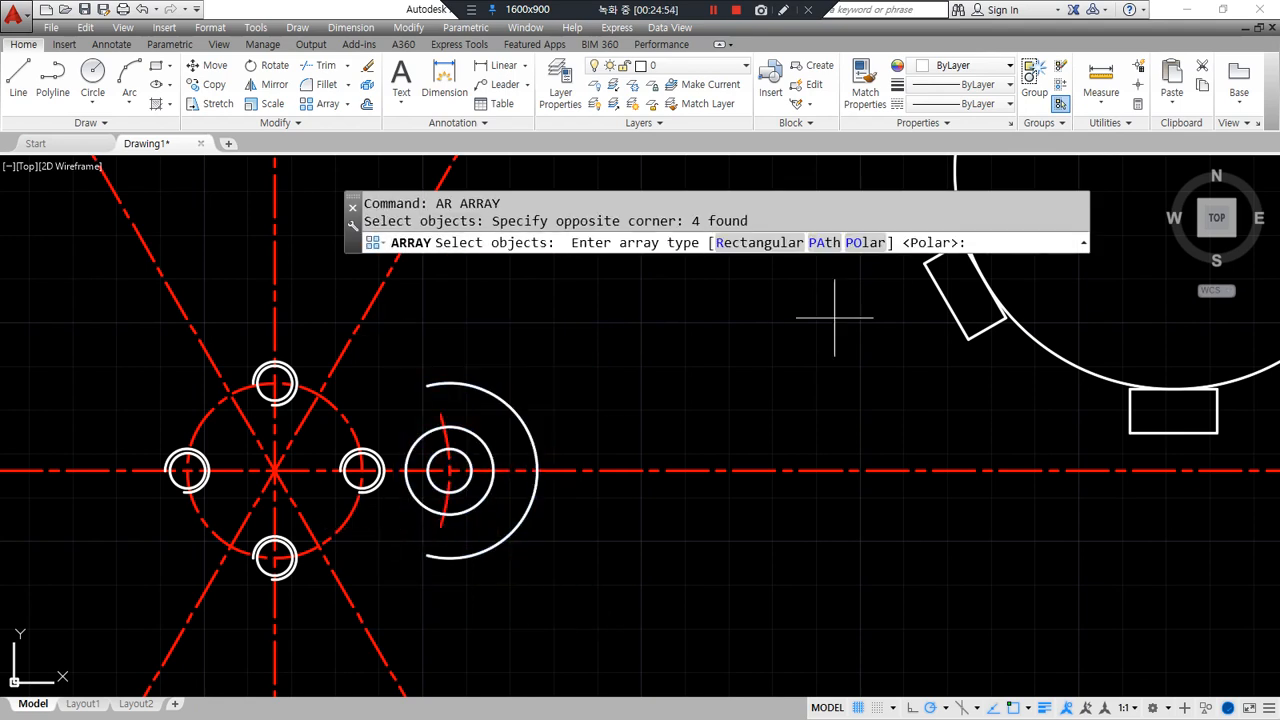
click(866, 243)
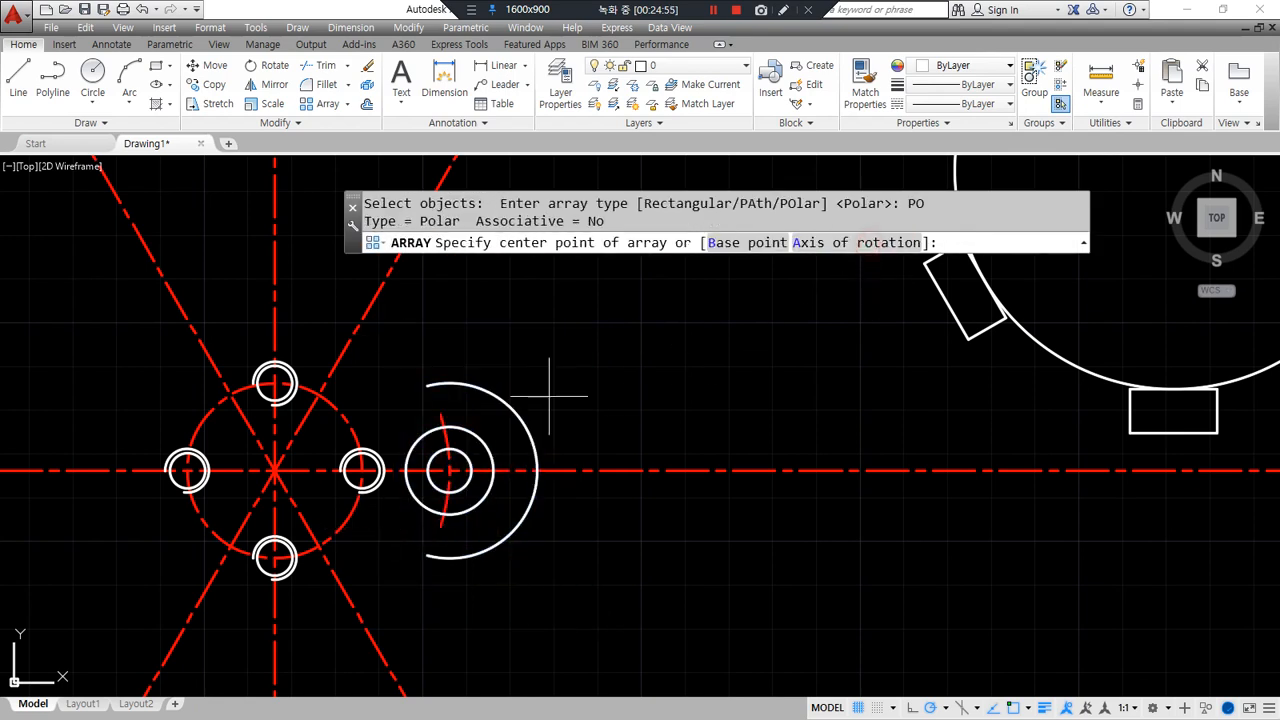
click(275, 470)
key(Return)
scroll(430, 398, up, 6)
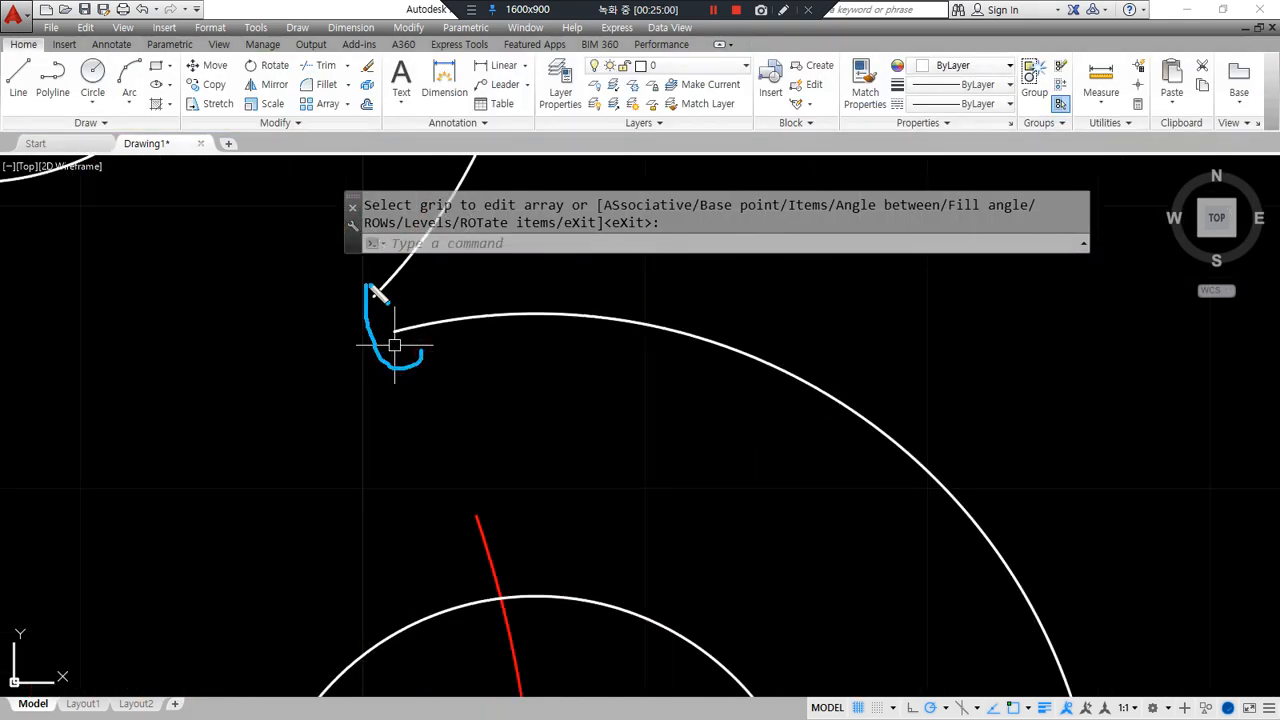
key(ctrl+z)
key(ctrl+z)
key(ctrl+z)
scroll(425, 396, up, 6)
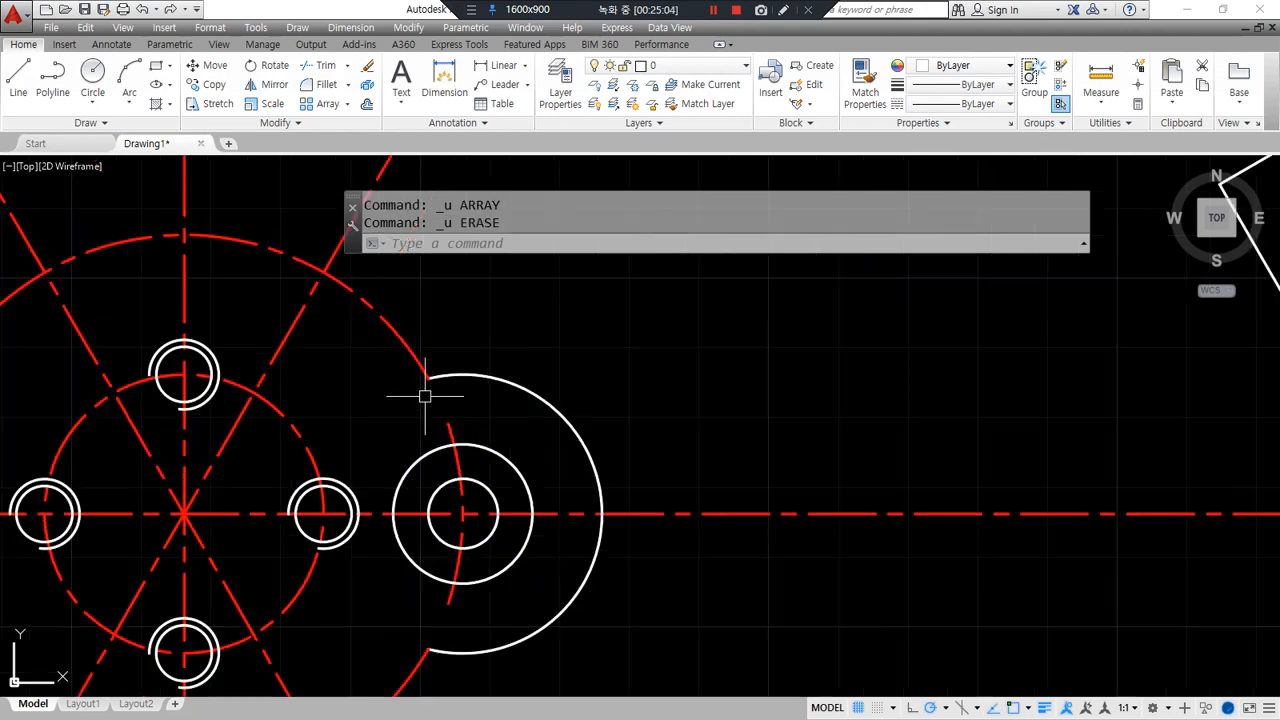
scroll(425, 396, down, 8)
key(ctrl+z)
key(ctrl+z)
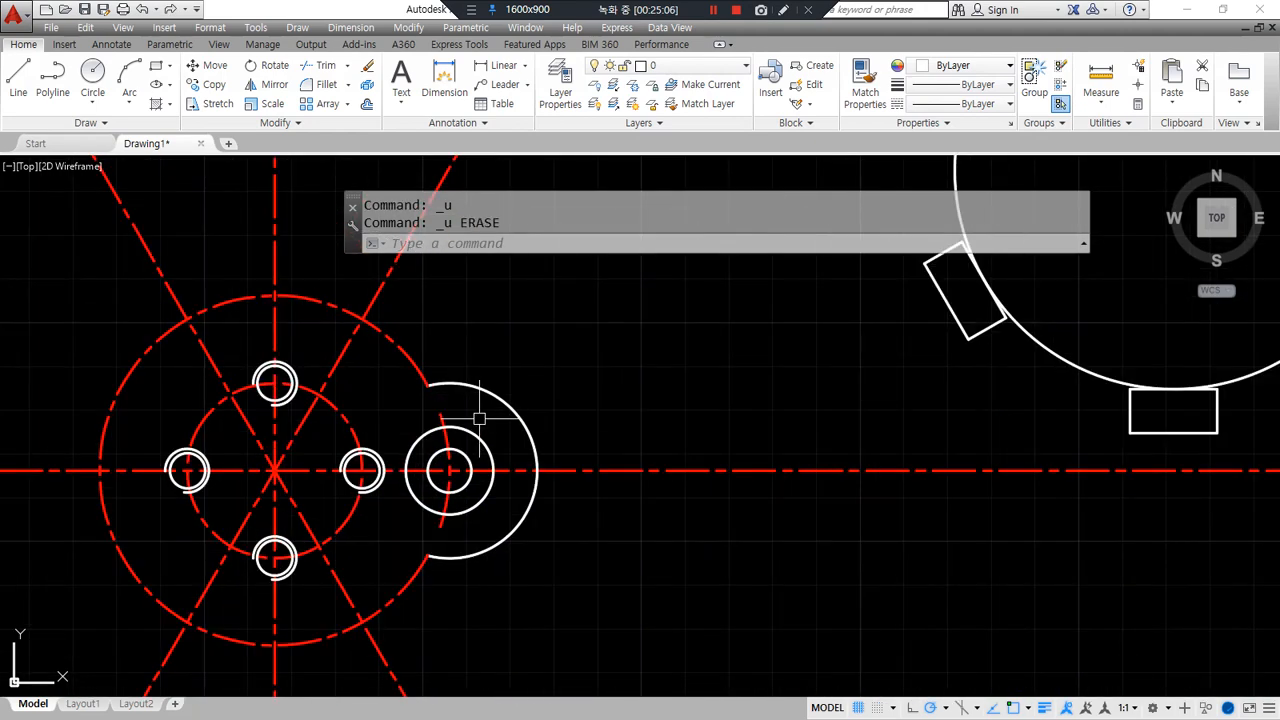
key(ctrl+z)
- Trim the stray red dashed arc near the side boss
scroll(432, 402, up, 5)
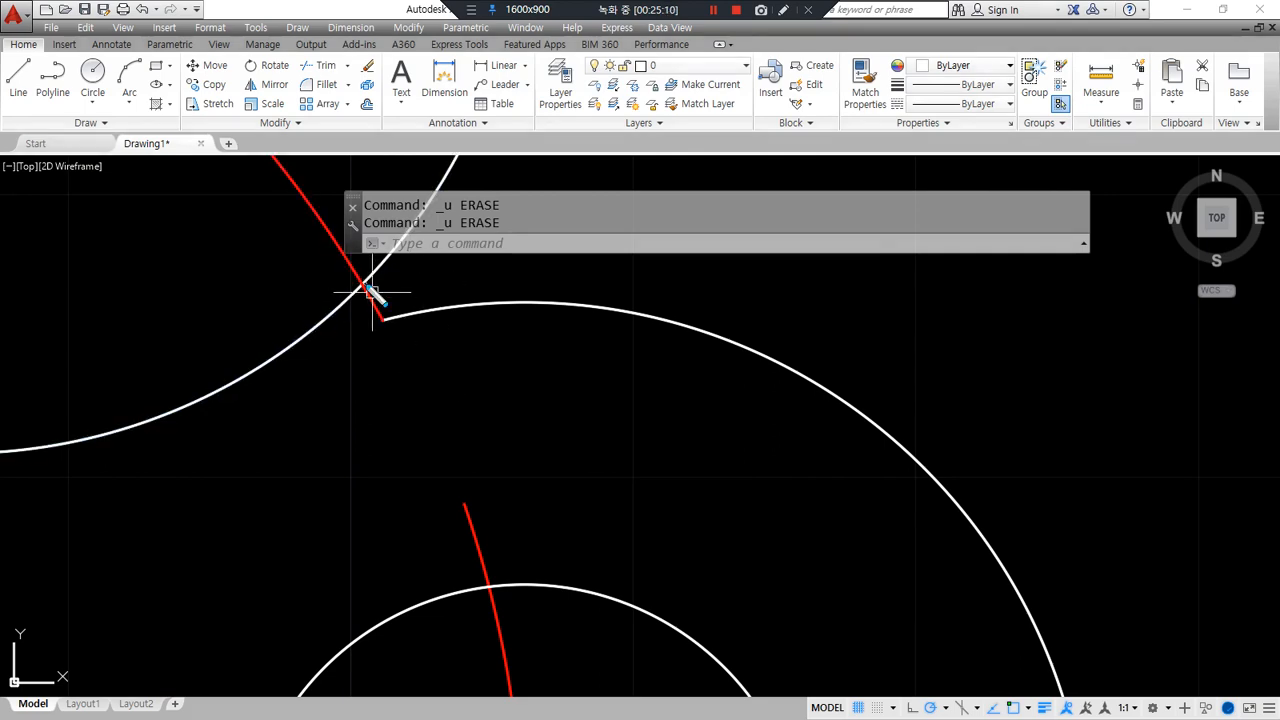
scroll(372, 292, down, 5)
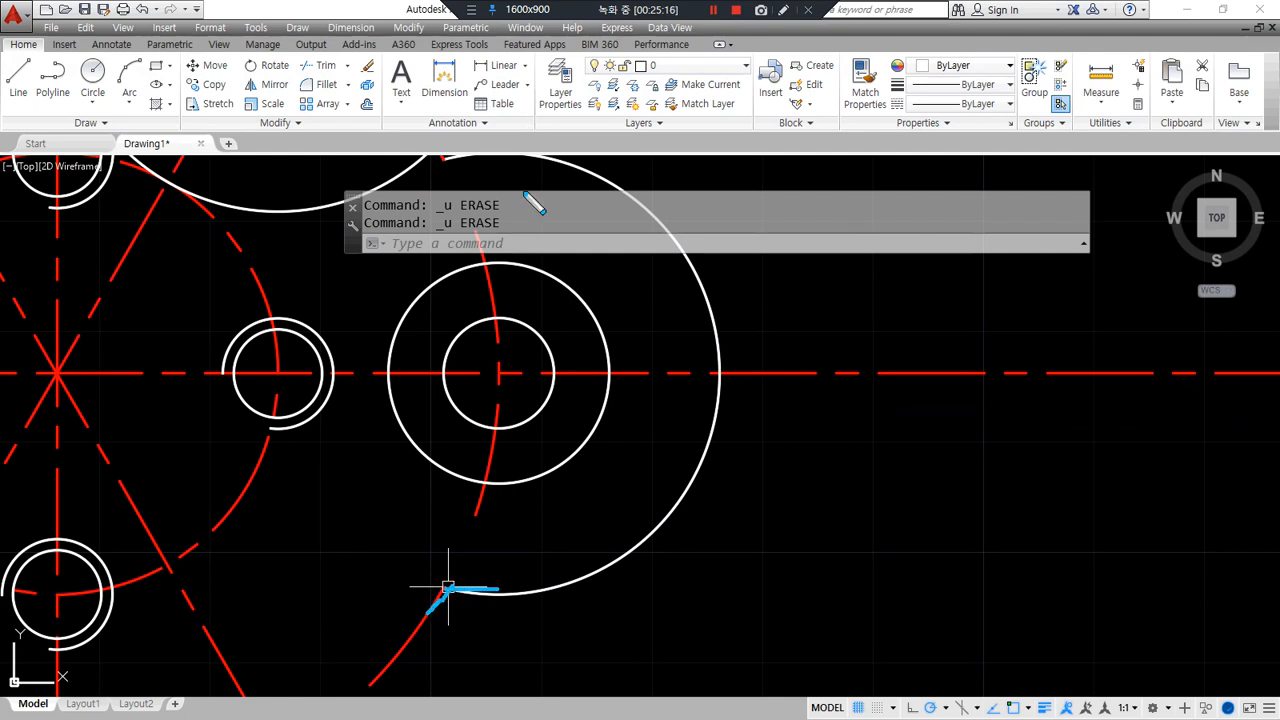
mouse_move(534, 314)
middle_down()
mouse_move(471, 286)
mouse_move(473, 353)
mouse_move(419, 355)
middle_up()
mouse_move(356, 202)
mouse_down()
mouse_move(519, 167)
mouse_move(600, 170)
mouse_up()
middle_drag(352, 264, 410, 300)
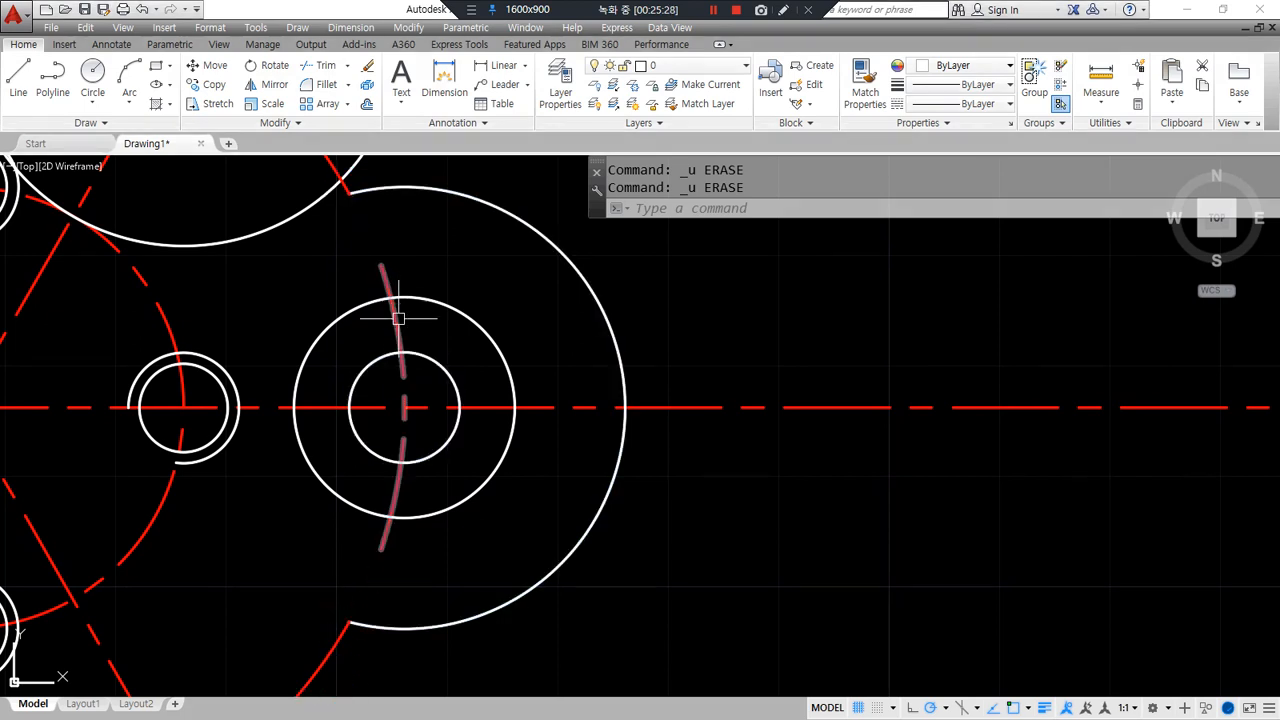
scroll(400, 460, down, 3)
scroll(557, 455, up, 3)
text(tr)
key(Return)
key(Return)
click(558, 404)
key(Escape)
- Erase the large overlapping white circle
click(624, 387)
click(594, 340)
text(e)
key(Return)
- Apply Match Properties (MA) using the white arc as the source
text(ma)
key(Return)
click(606, 443)
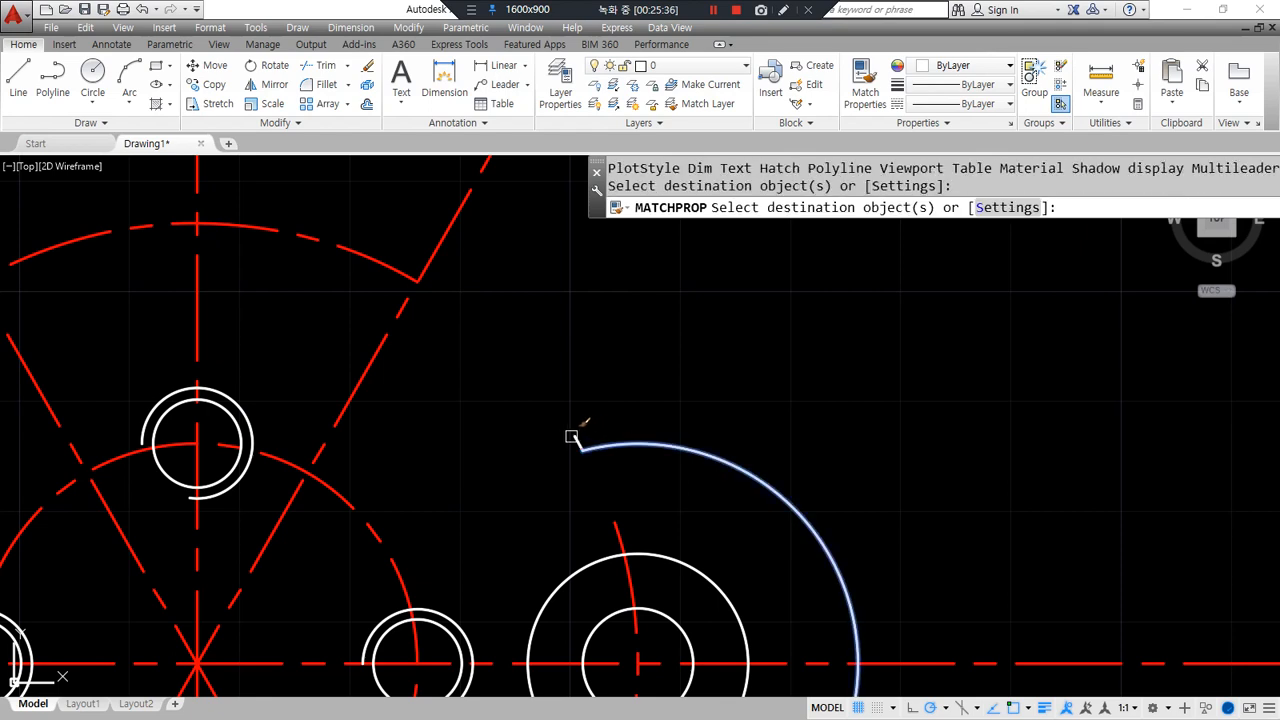
key(Return)
scroll(486, 457, down, 3)
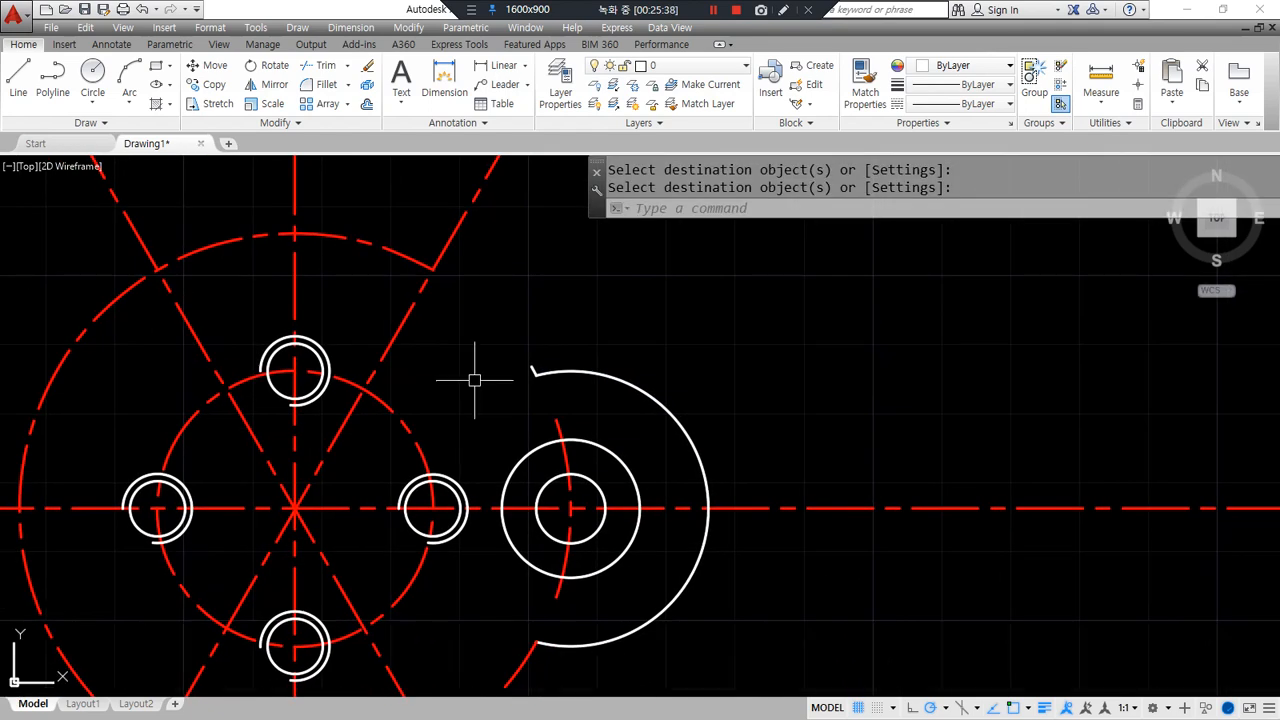
- Draw a large circle at the bolt-circle centre and offset it outward by 3
text(c)
key(Return)
click(294, 508)
click(708, 509)
text(o)
key(Return)
text(3)
key(Return)
click(700, 420)
click(806, 374)
key(Return)
- Trim the right and lower centre lines back to the outer circle
scroll(810, 446, down, 2)
scroll(780, 420, down, 4)
scroll(723, 386, up, 2)
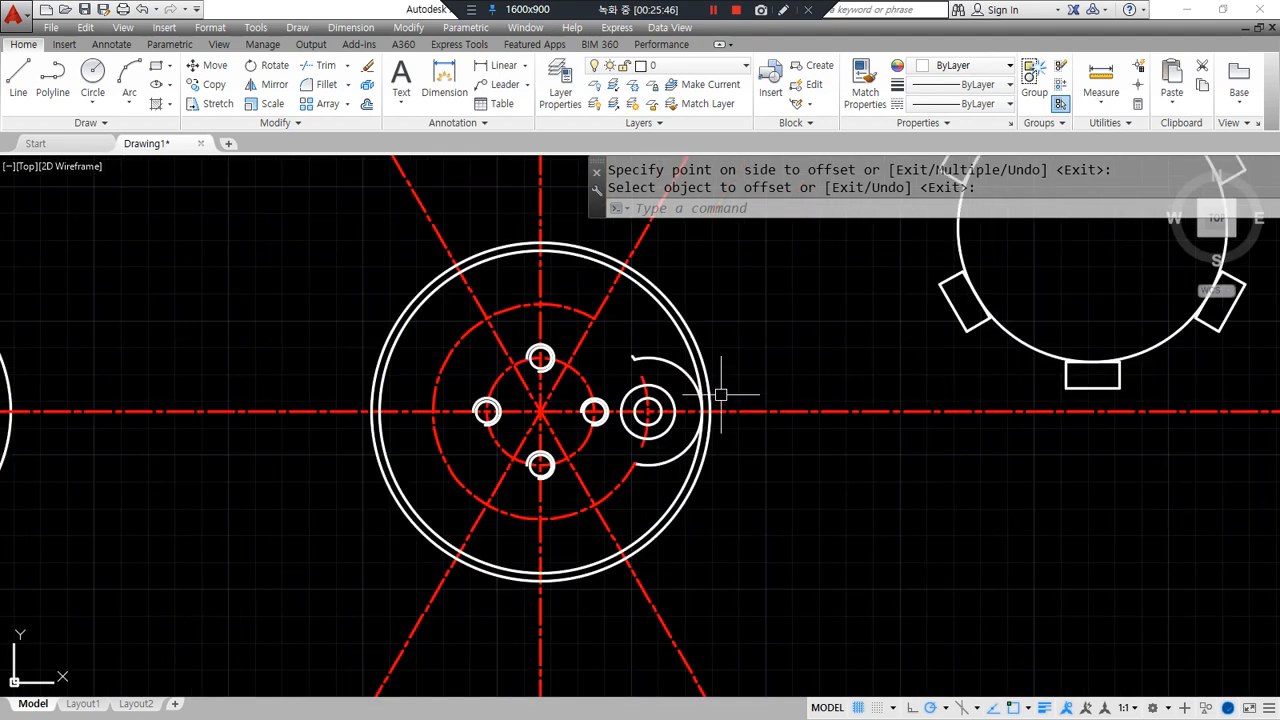
text(tr)
key(Return)
click(693, 489)
key(Return)
click(777, 410)
click(727, 606)
click(369, 638)
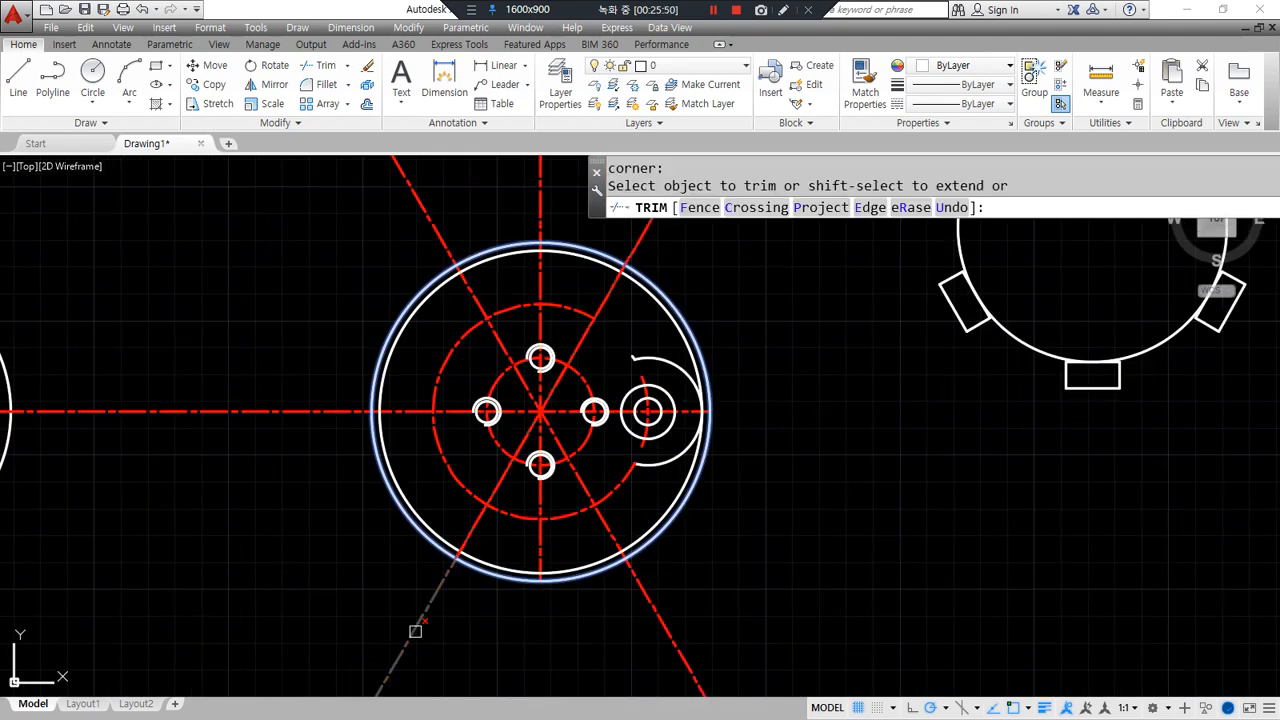
click(415, 631)
- Trim the left and upper centre lines back to the outer circle
click(253, 473)
click(287, 303)
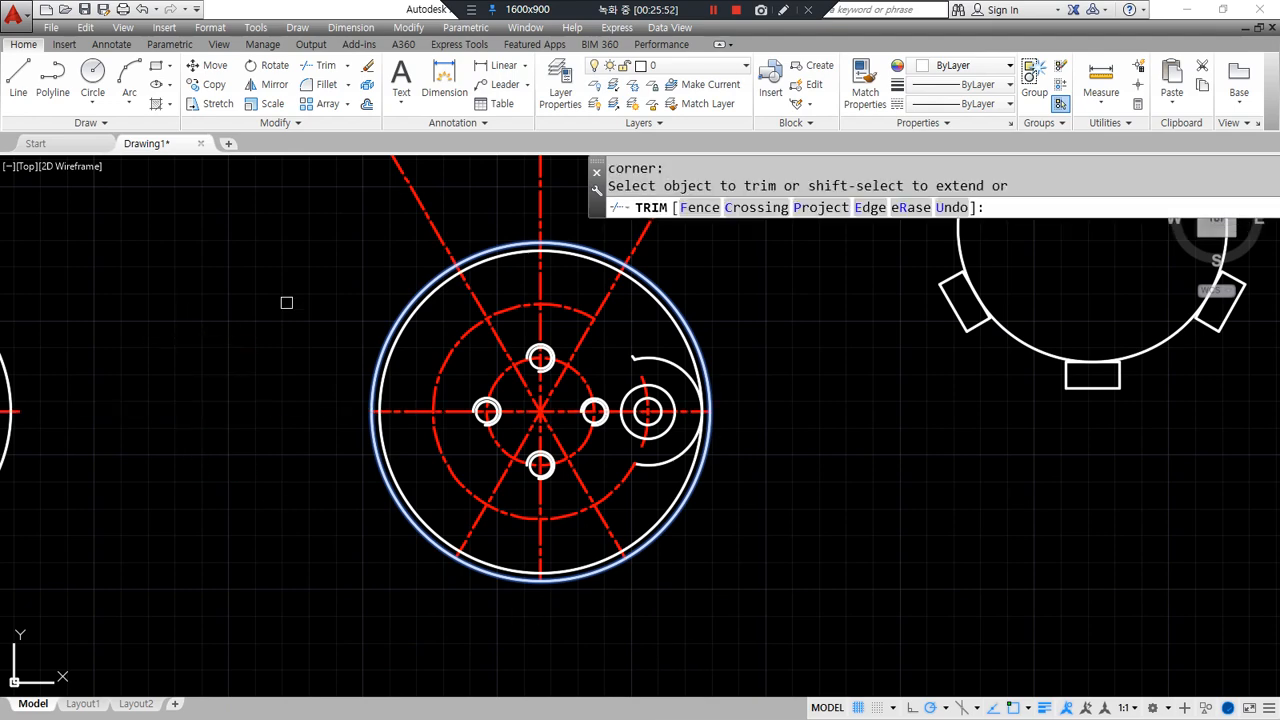
middle_drag(696, 225, 611, 403)
click(647, 363)
click(259, 258)
key(Return)
- Erase the helper circles: the outer circle, red dashed middle circle and outer white circle
text(e)
key(Return)
middle_drag(599, 534, 532, 336)
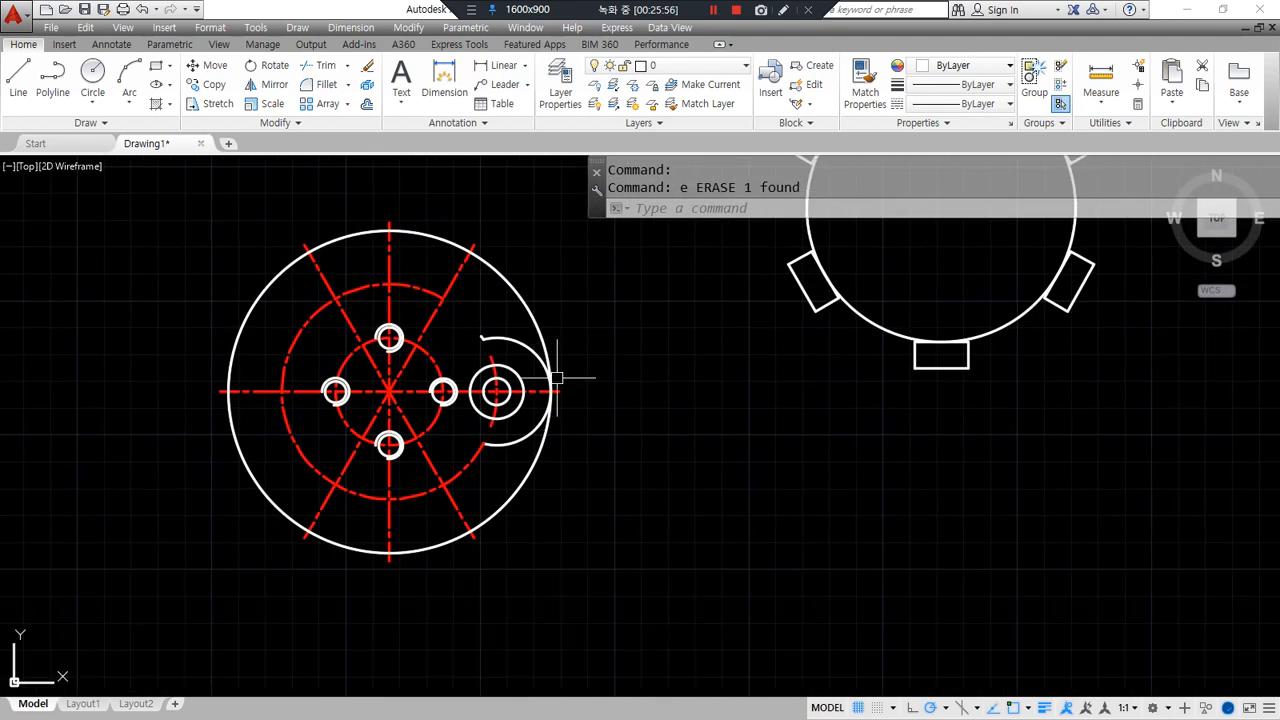
click(463, 476)
text(e)
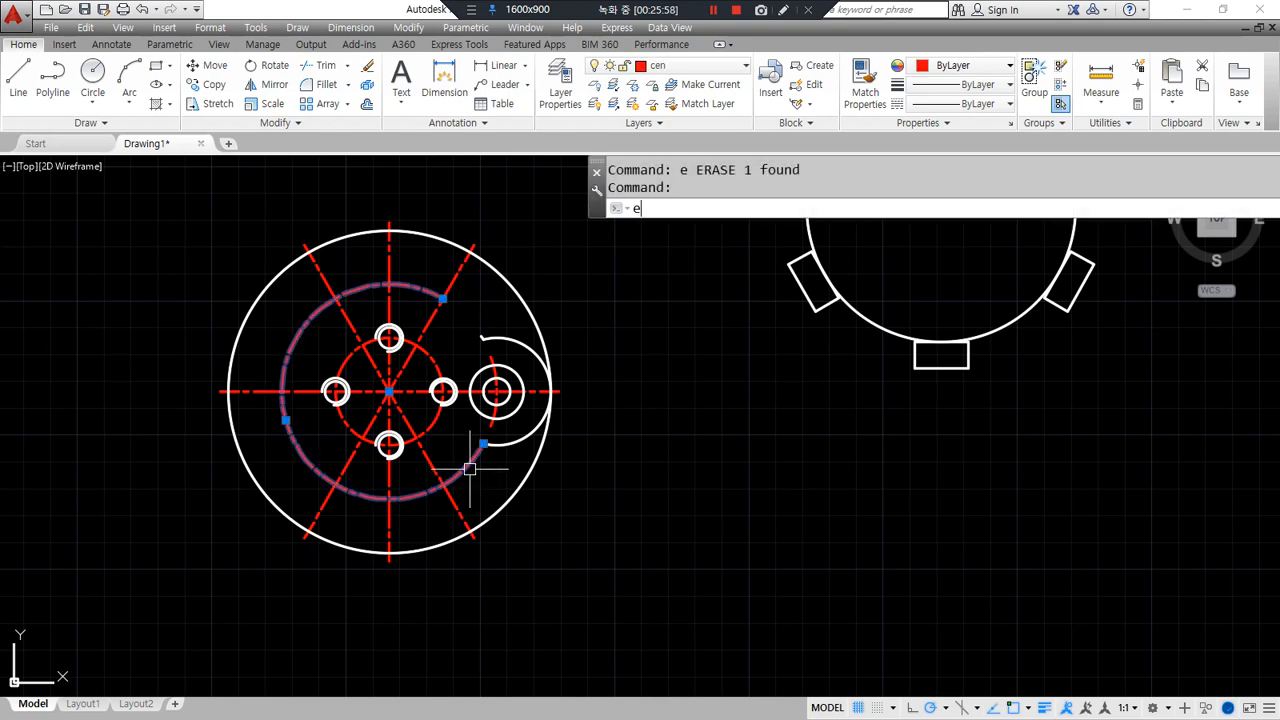
key(Return)
text(ar)
key(Return)
key(Escape)
click(516, 286)
text(e)
key(Return)
- Polar-array the five side boss objects six times around the part's centre
text(ar)
key(Return)
click(457, 314)
click(660, 515)
key(Return)
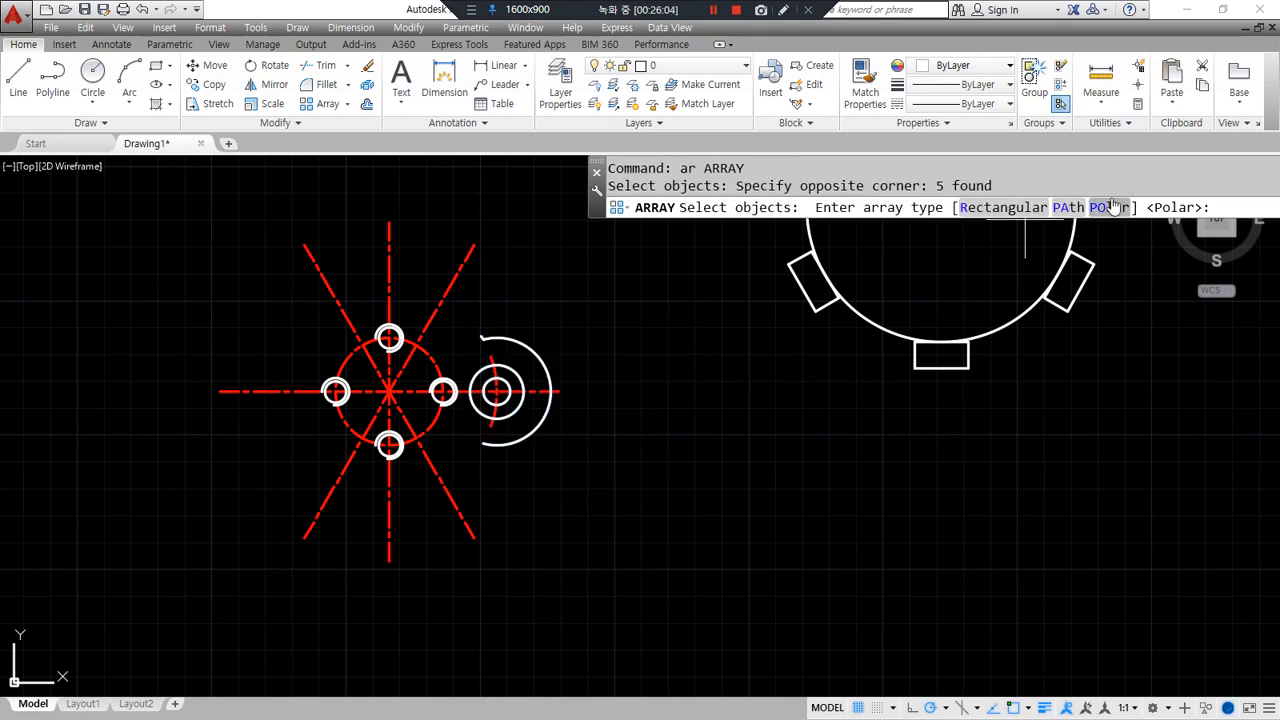
text(PO)
key(Return)
click(389, 391)
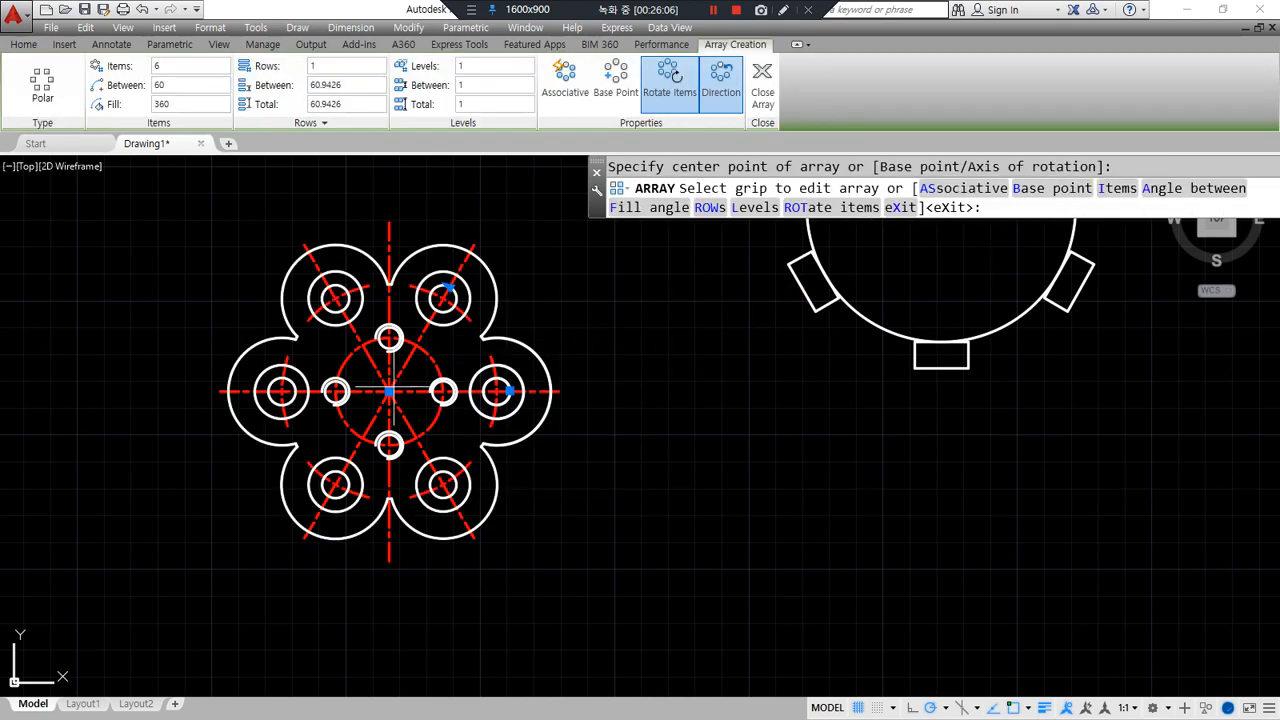
click(762, 88)
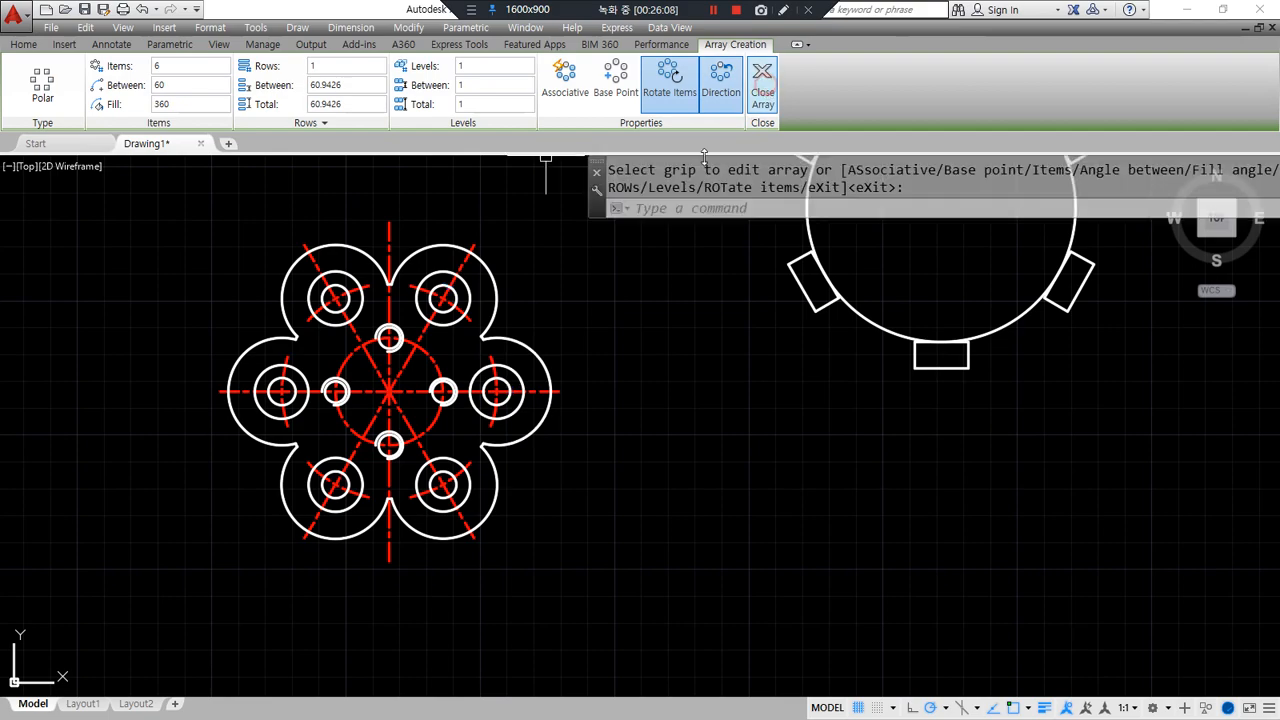
- View the whole six-lobed outline, then switch to the reference drawing in Chrome
scroll(517, 480, up, 6)
middle_drag(353, 454, 683, 369)
middle_drag(286, 443, 517, 430)
scroll(294, 460, down, 3)
middle_drag(277, 240, 334, 517)
scroll(334, 517, down, 5)
scroll(362, 425, down, 3)
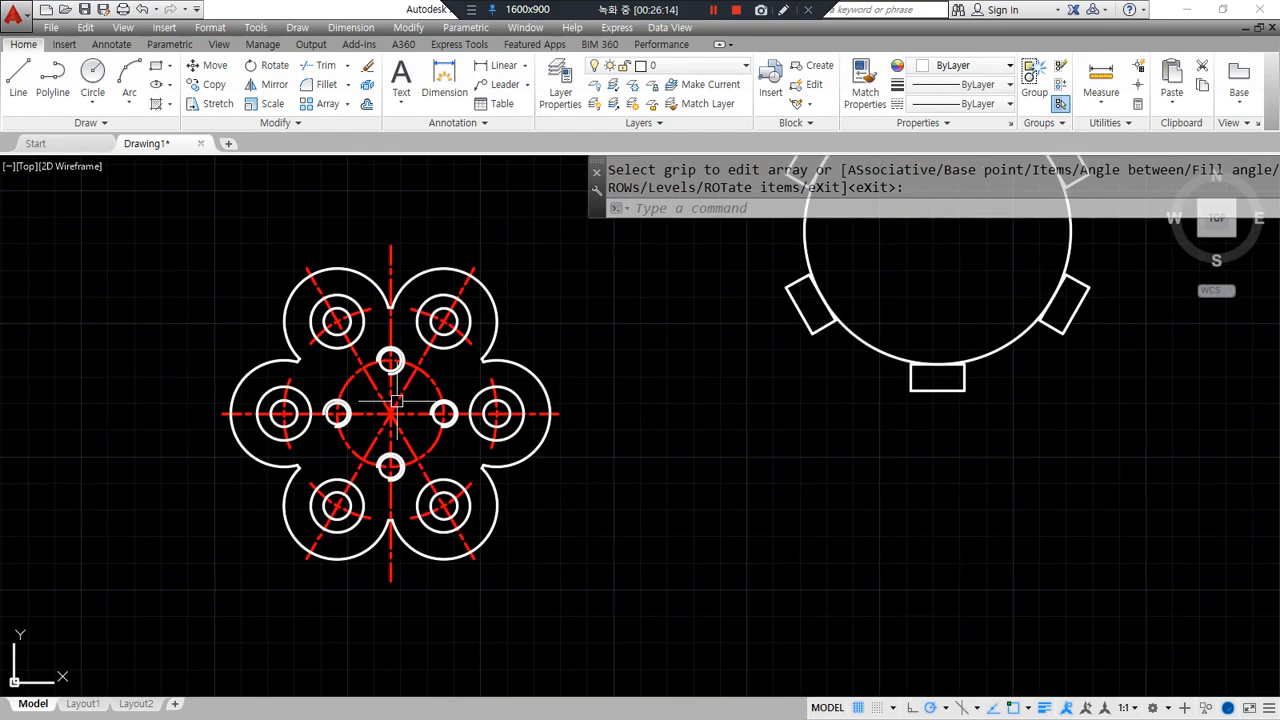
key(alt+Tab)
drag(242, 290, 462, 282)
- Back in AutoCAD, draw construction lines at 0°, 30°, 90° and -30° through one point
key(alt+Tab)
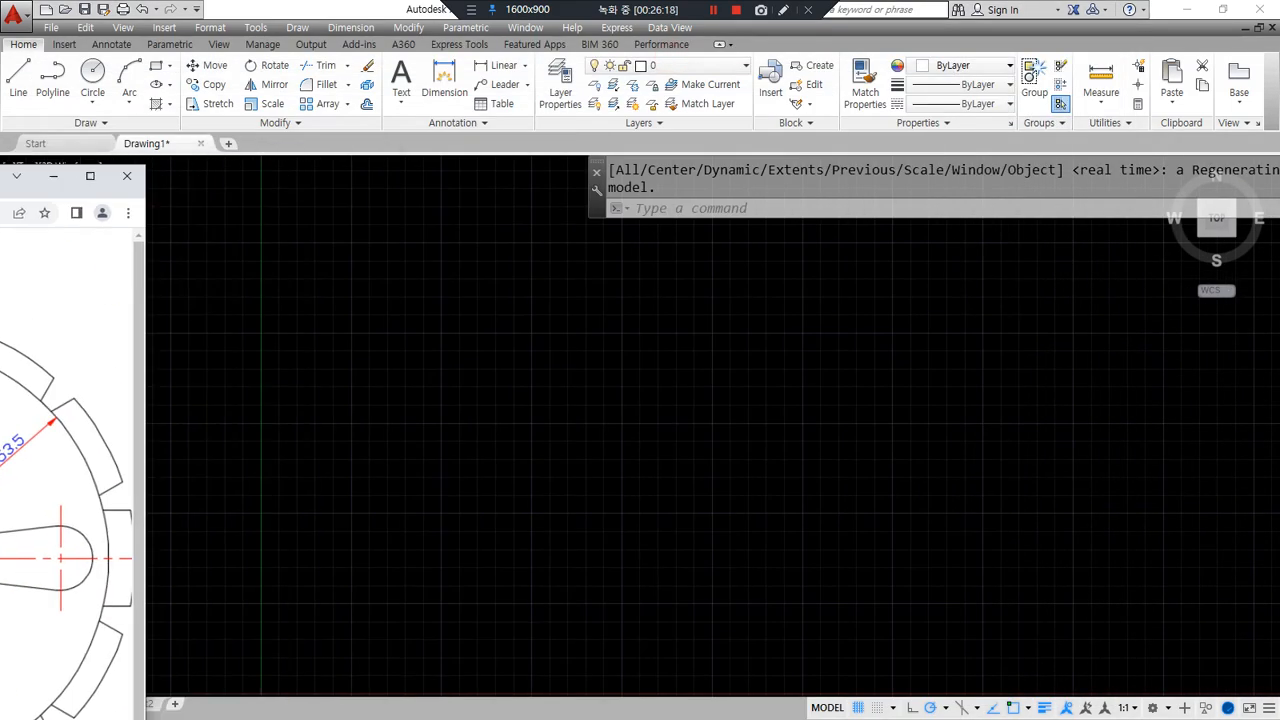
middle_drag(430, 525, 477, 403)
text(xl)
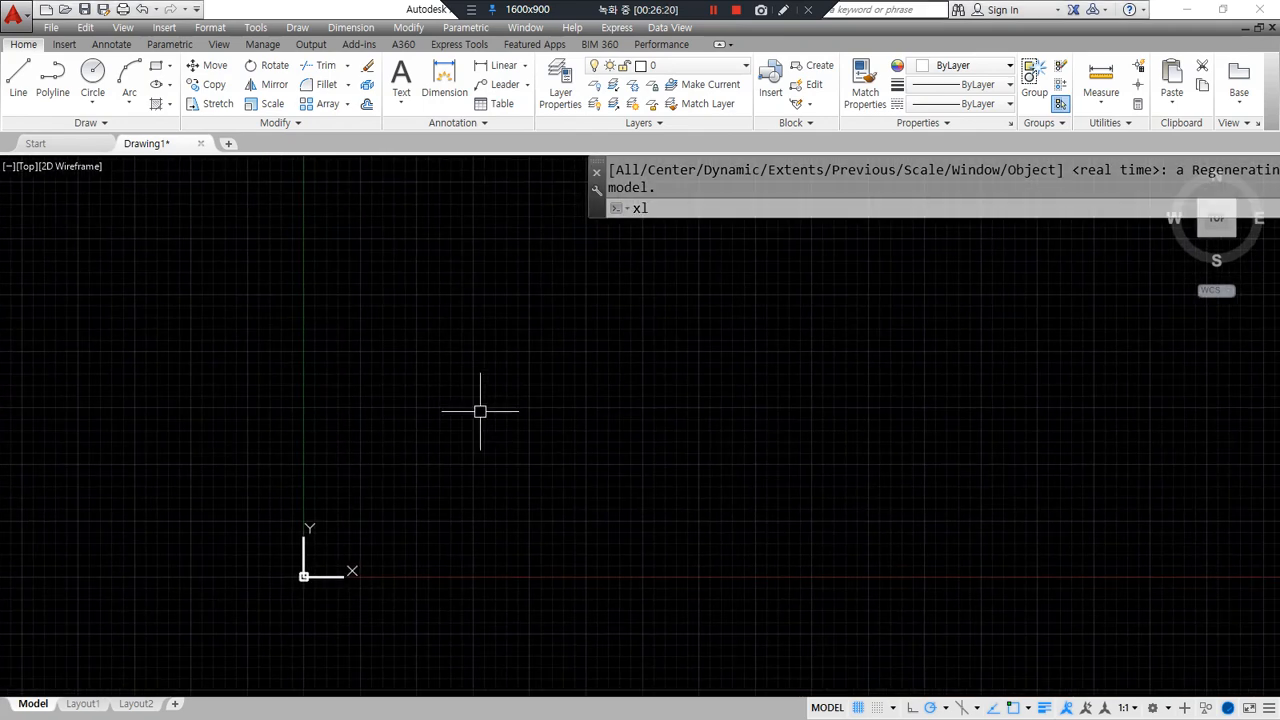
key(Return)
click(556, 381)
click(655, 376)
click(640, 334)
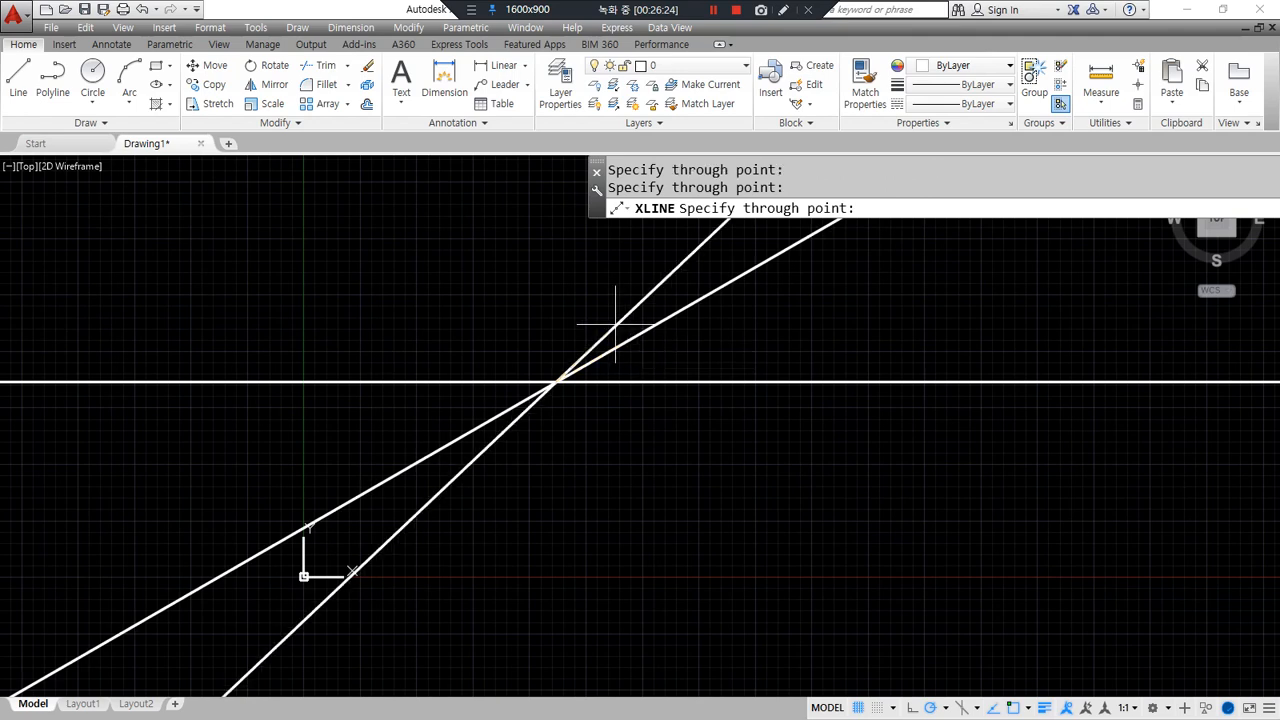
click(557, 310)
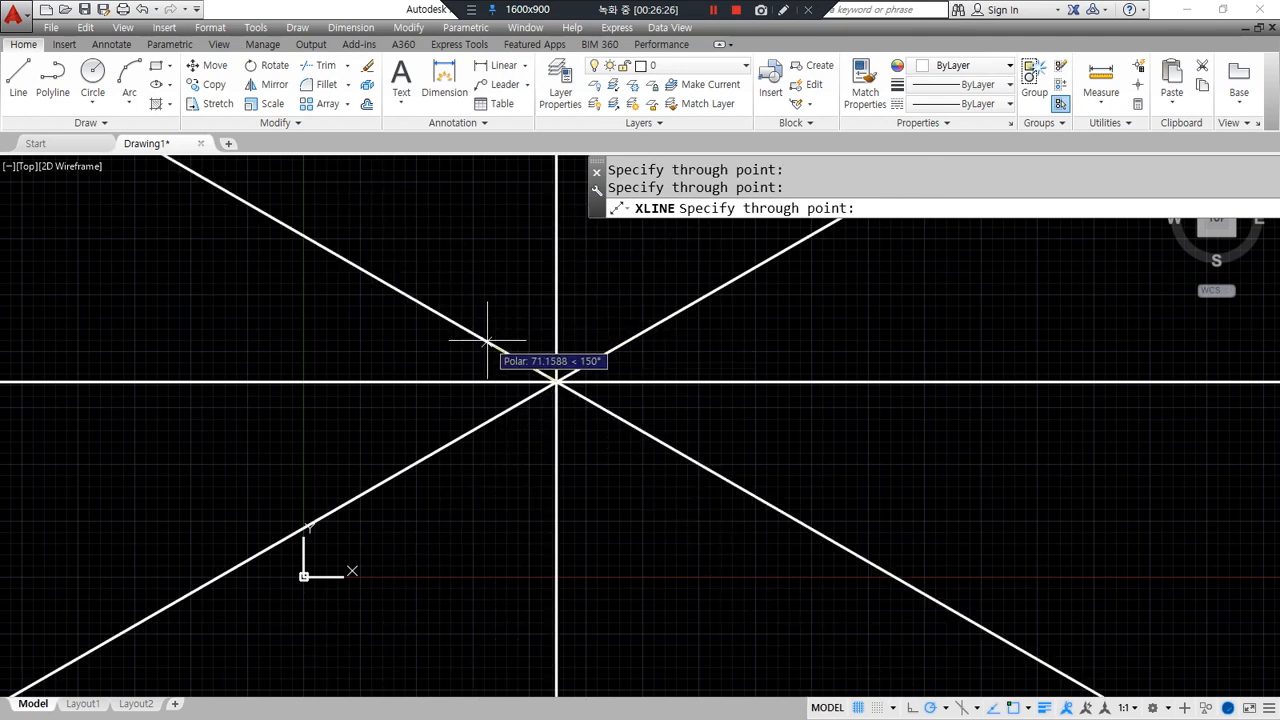
click(480, 337)
key(Return)
- Put all four construction lines on the red cen layer
click(602, 443)
click(543, 200)
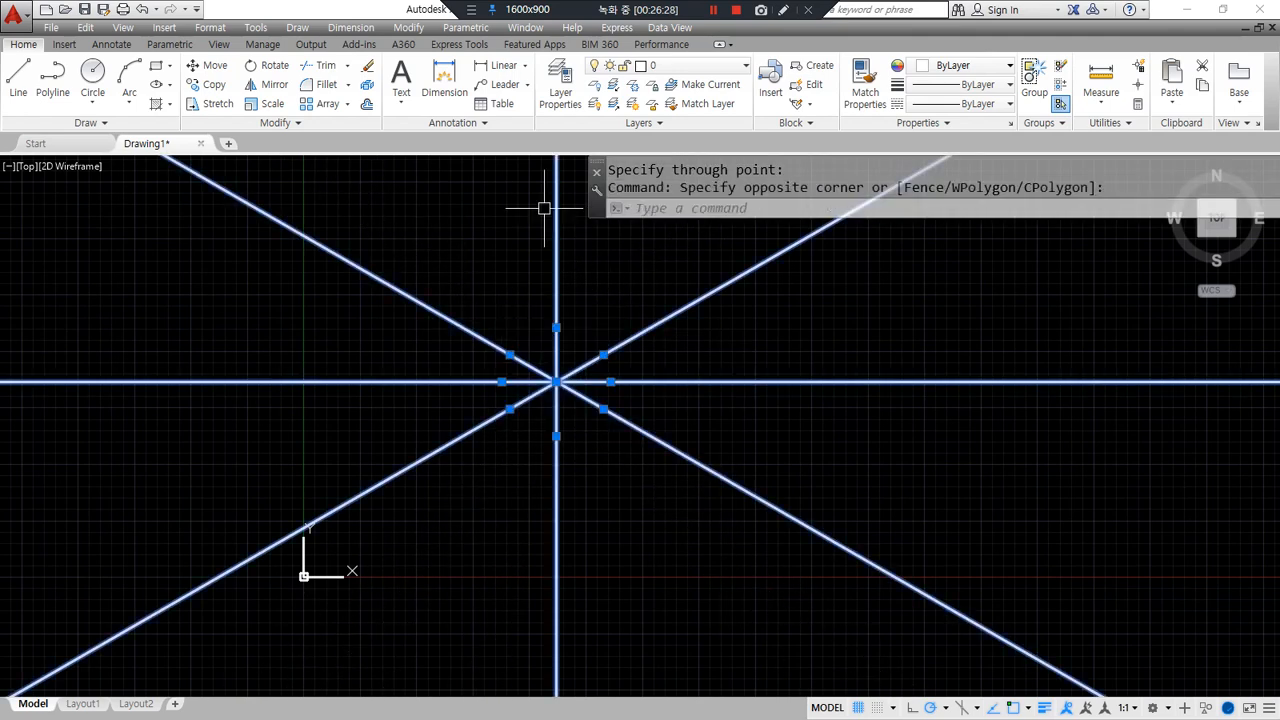
click(690, 65)
click(664, 104)
key(Escape)
scroll(563, 377, up, 3)
scroll(472, 349, up, 1)
- Start a circle centred on the construction-line crossing
text(c)
key(Return)
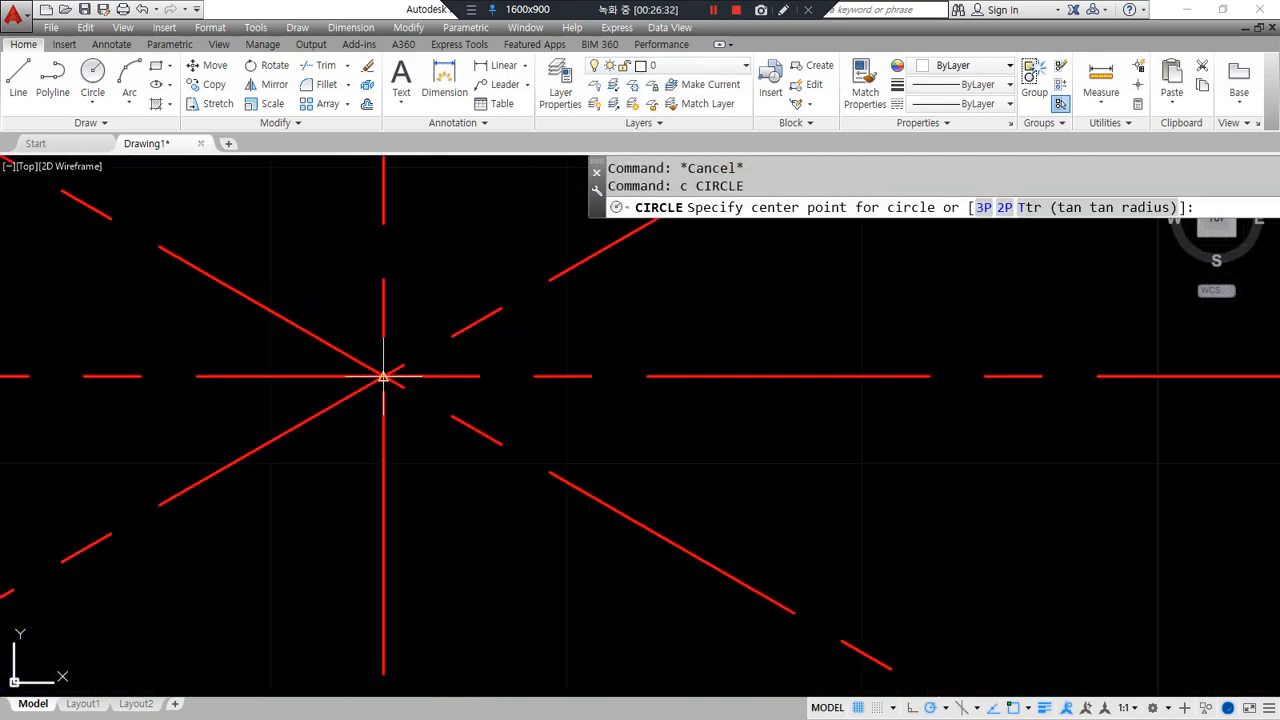
click(383, 376)
- Finish the circle at radius 11 and add a horizontal construction line below it
text(11)
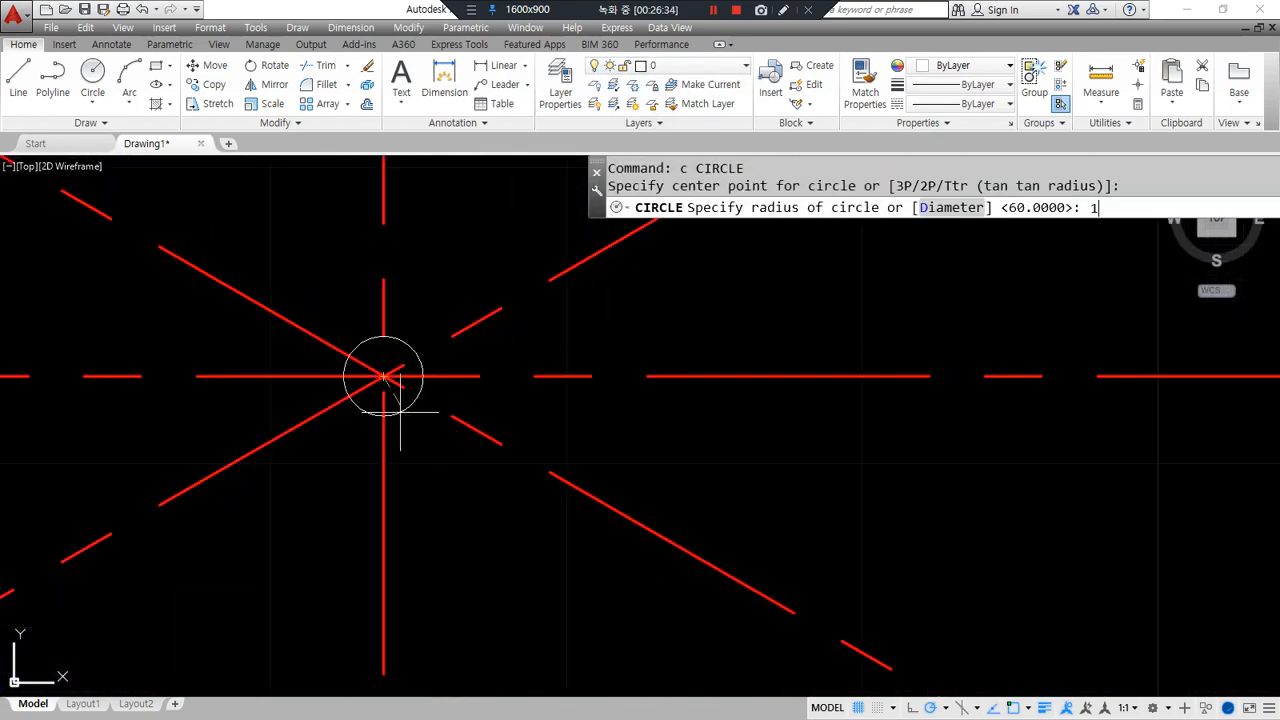
key(Return)
text(xl)
key(Return)
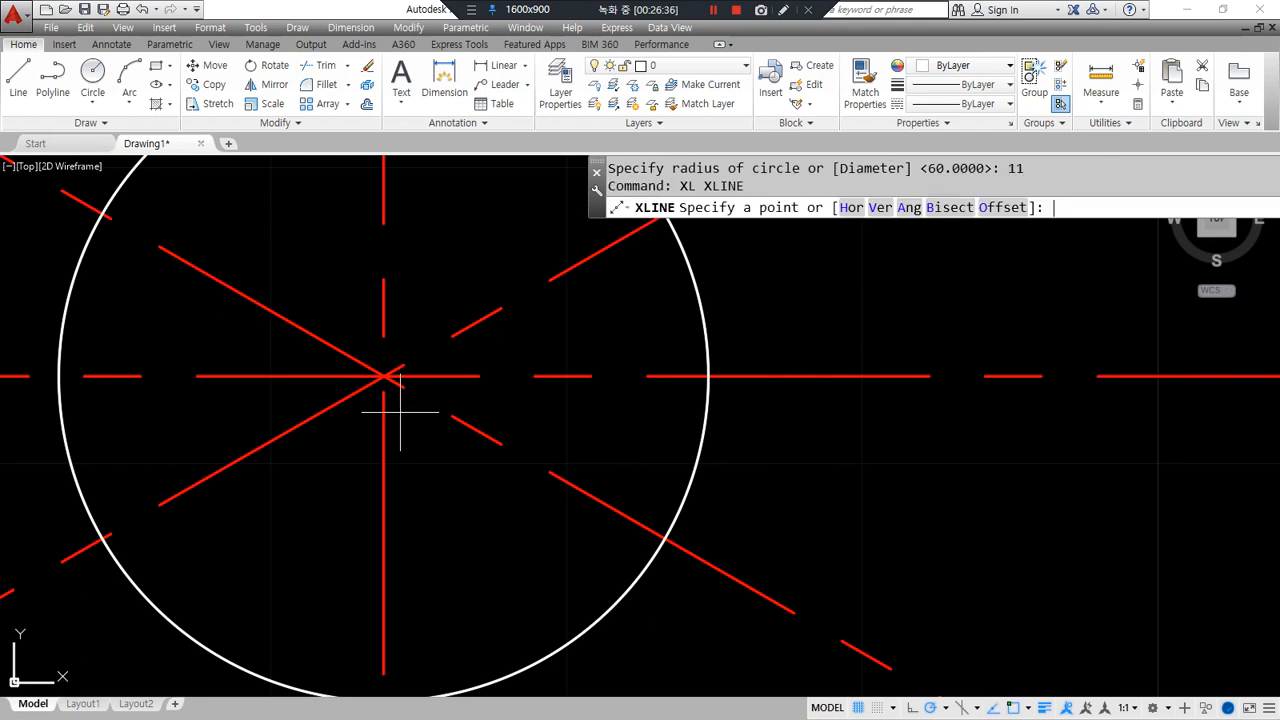
text(h)
key(Return)
scroll(400, 411, down, 2)
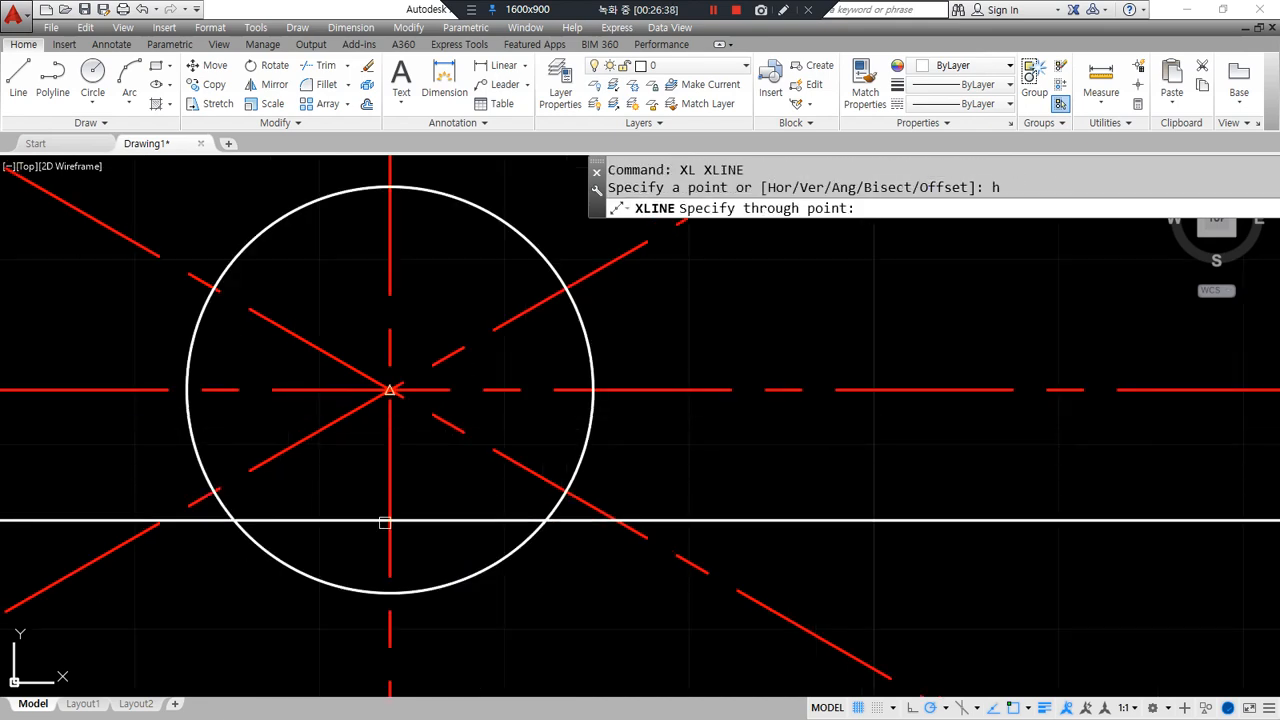
scroll(394, 596, down, 5)
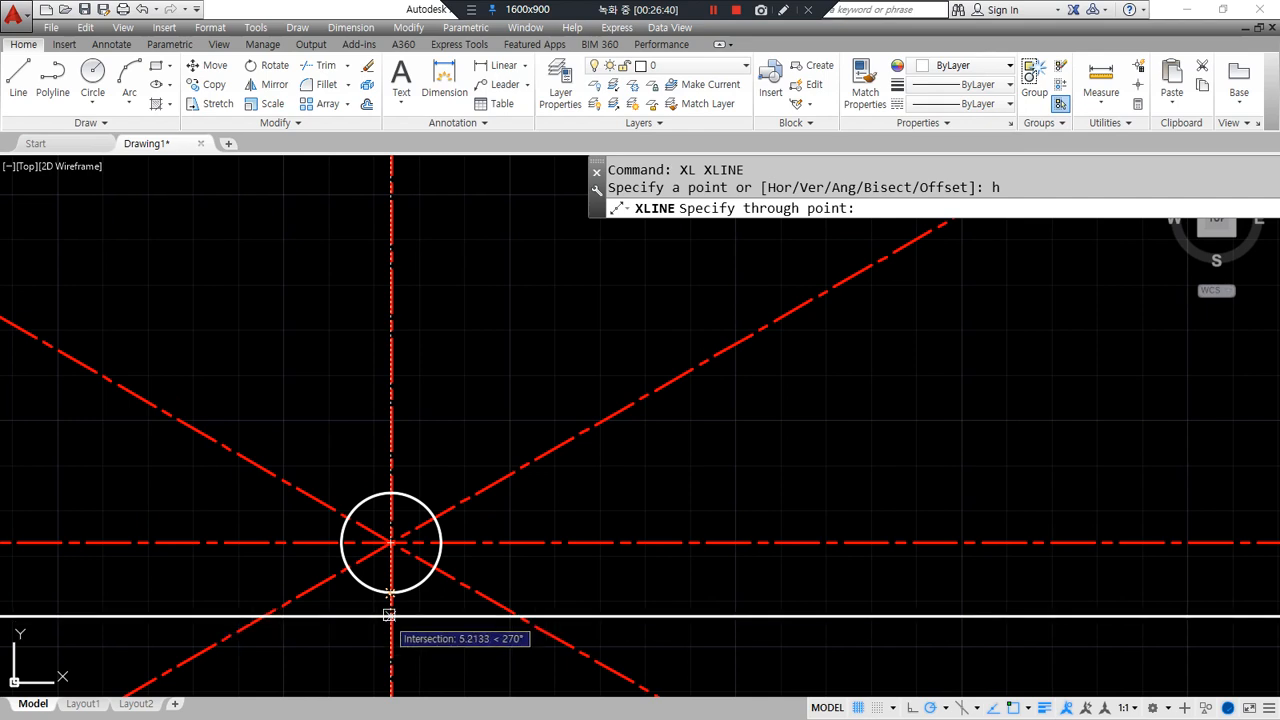
click(394, 590)
key(Return)
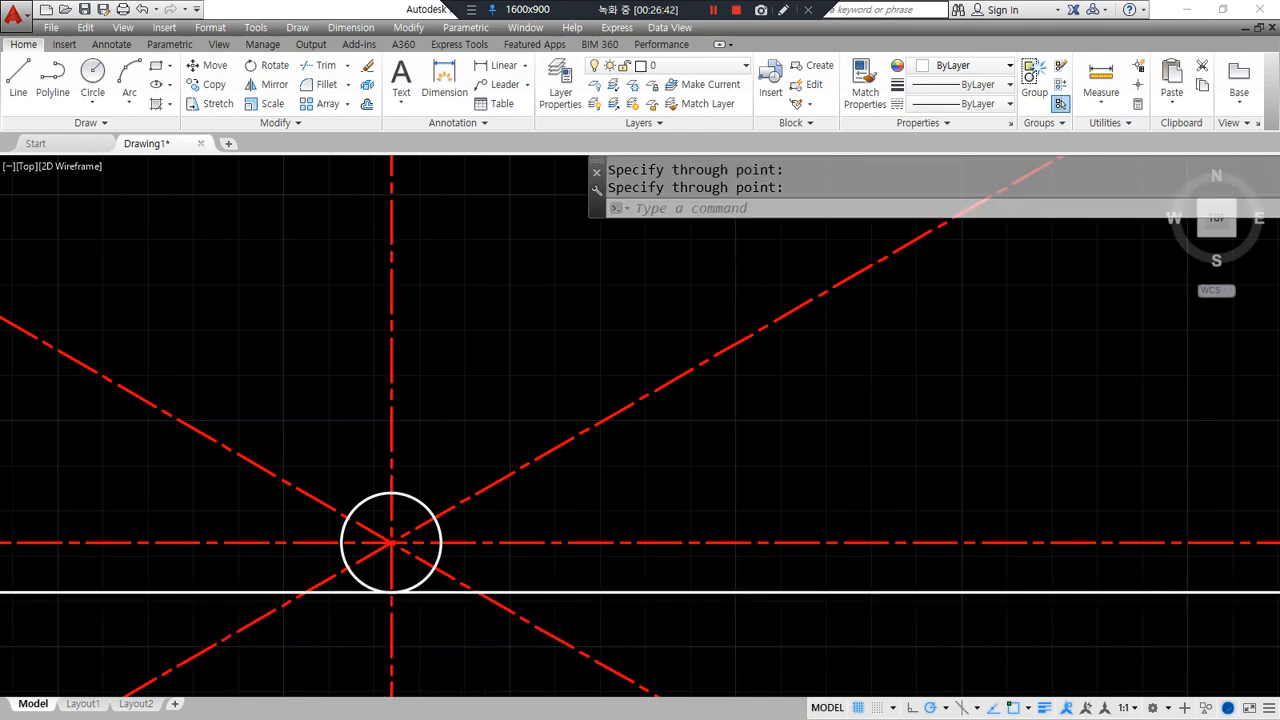
scroll(383, 635, up, 2)
- Offset the horizontal line 26 units upward and erase the original line
text(o)
key(Return)
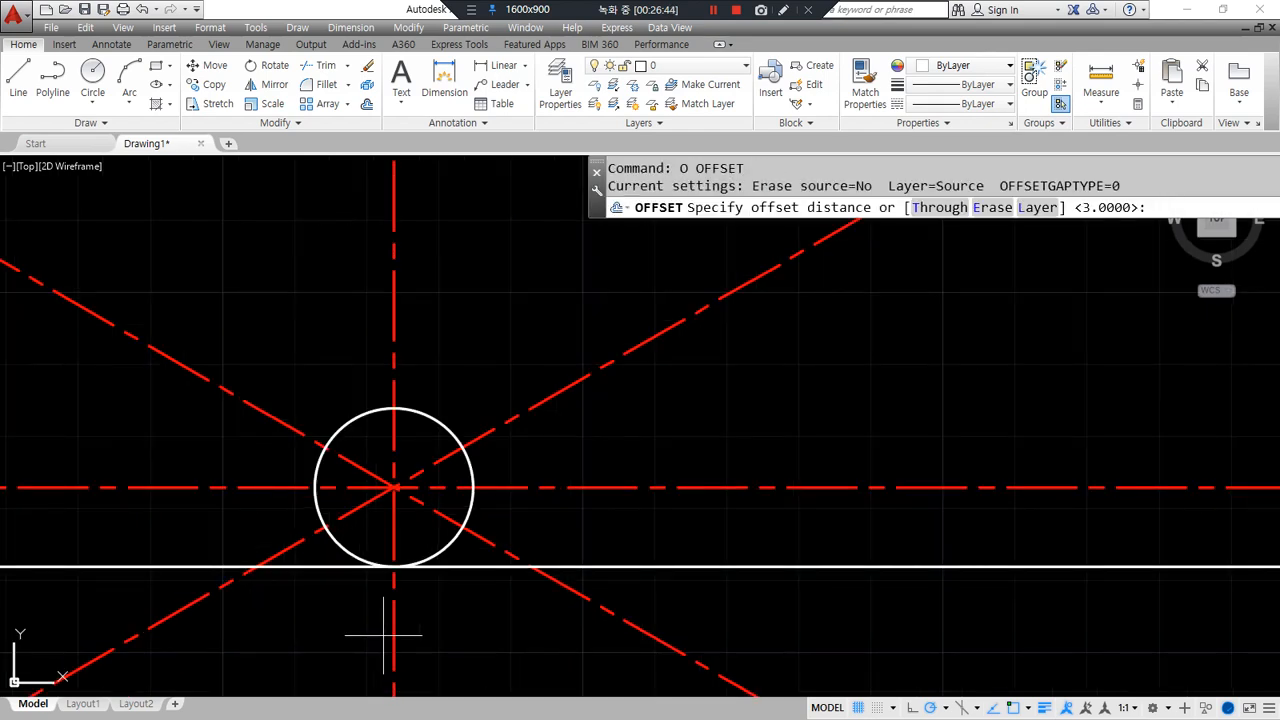
text(26)
key(Return)
click(614, 567)
click(617, 545)
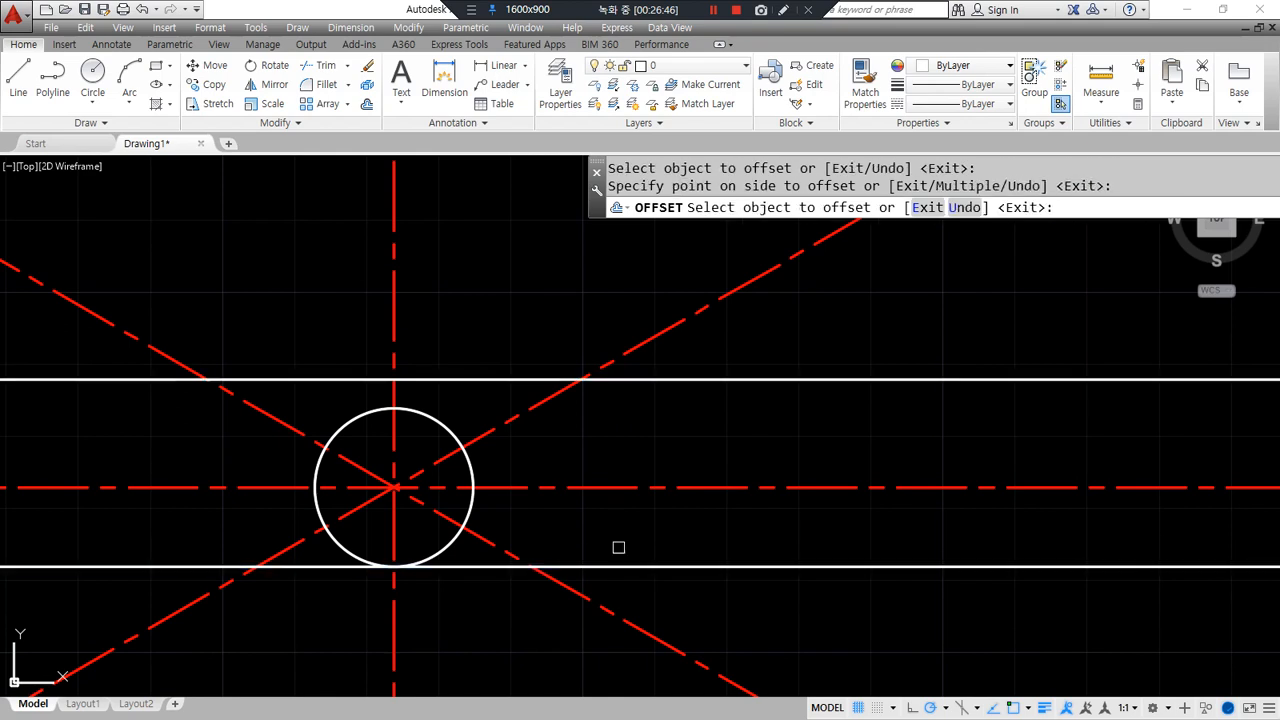
key(Return)
click(616, 567)
text(e)
key(Return)
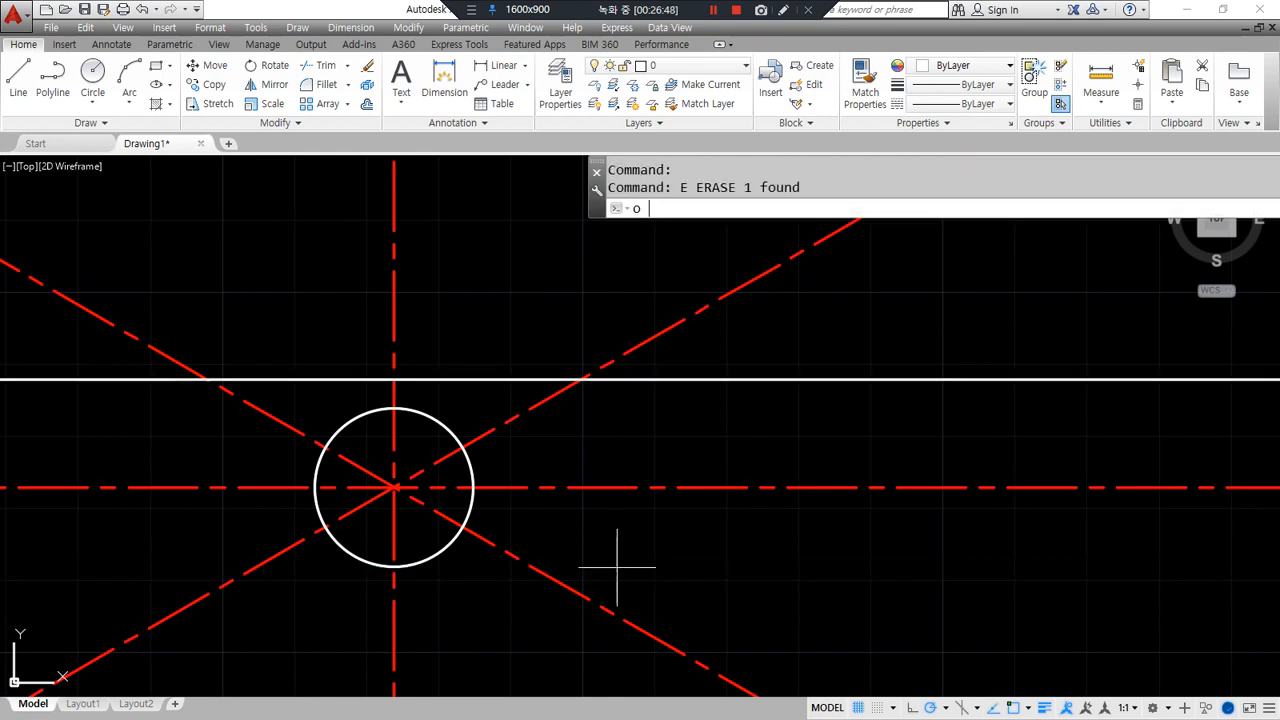
- Offset the vertical centre line 3 units to each side
text(o)
key(Return)
text(3)
key(Return)
click(393, 328)
click(386, 322)
click(395, 318)
click(418, 323)
key(Return)
- Match both offset lines to the solid white horizontal line's properties
text(ma)
key(Return)
click(472, 380)
click(416, 337)
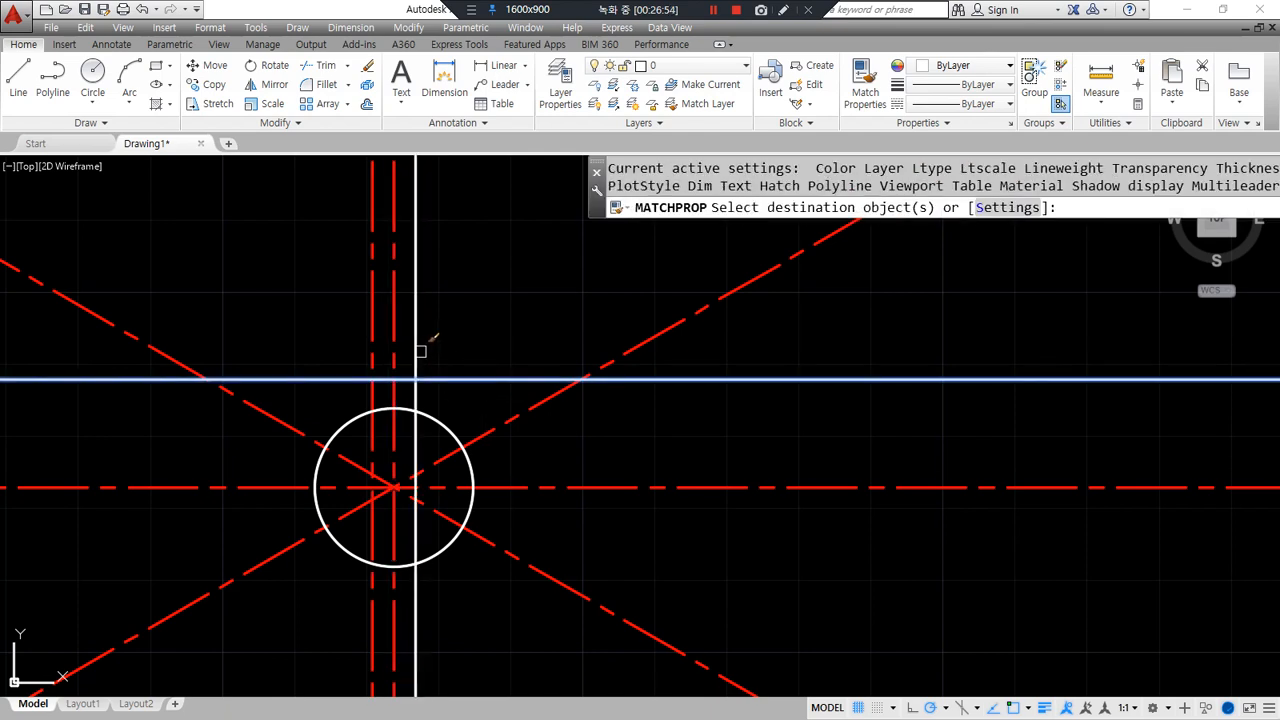
click(372, 354)
scroll(362, 370, up, 2)
key(Return)
- Fillet the keyway's top corners and cut both side lines back to the circle
text(f)
key(Return)
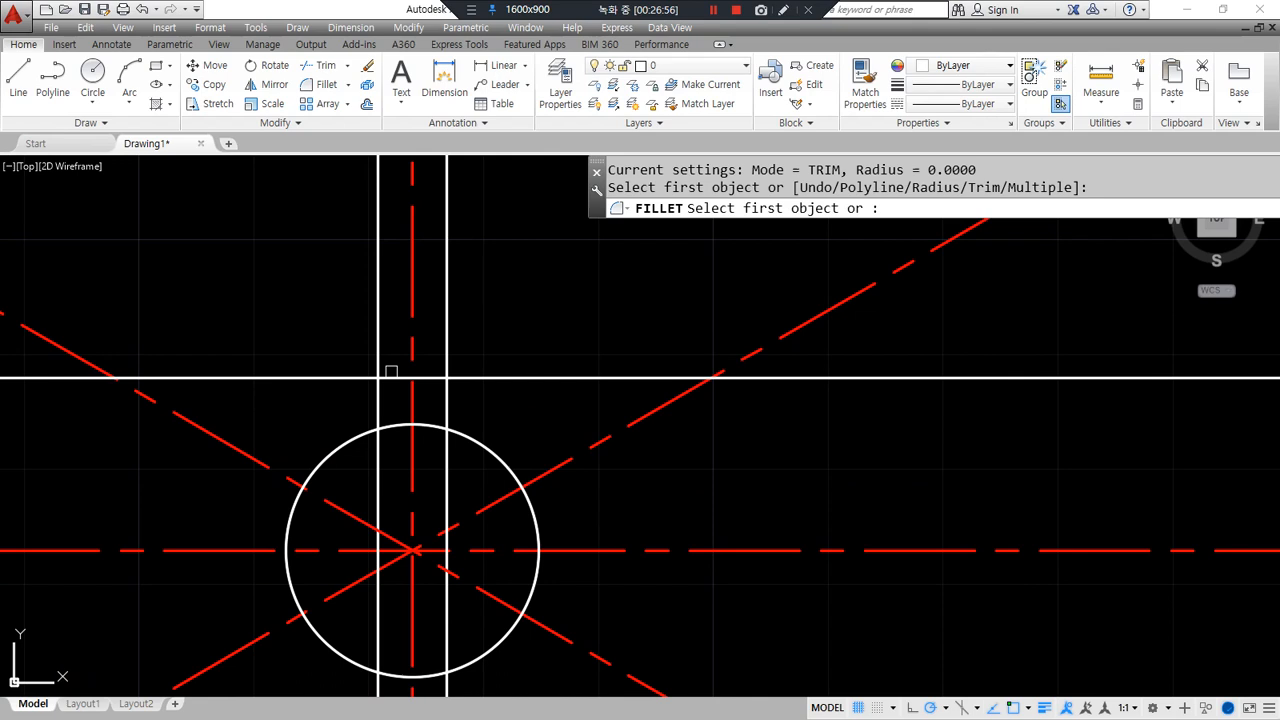
click(379, 394)
click(378, 379)
key(Return)
click(441, 377)
click(447, 400)
key(Return)
click(440, 415)
click(438, 424)
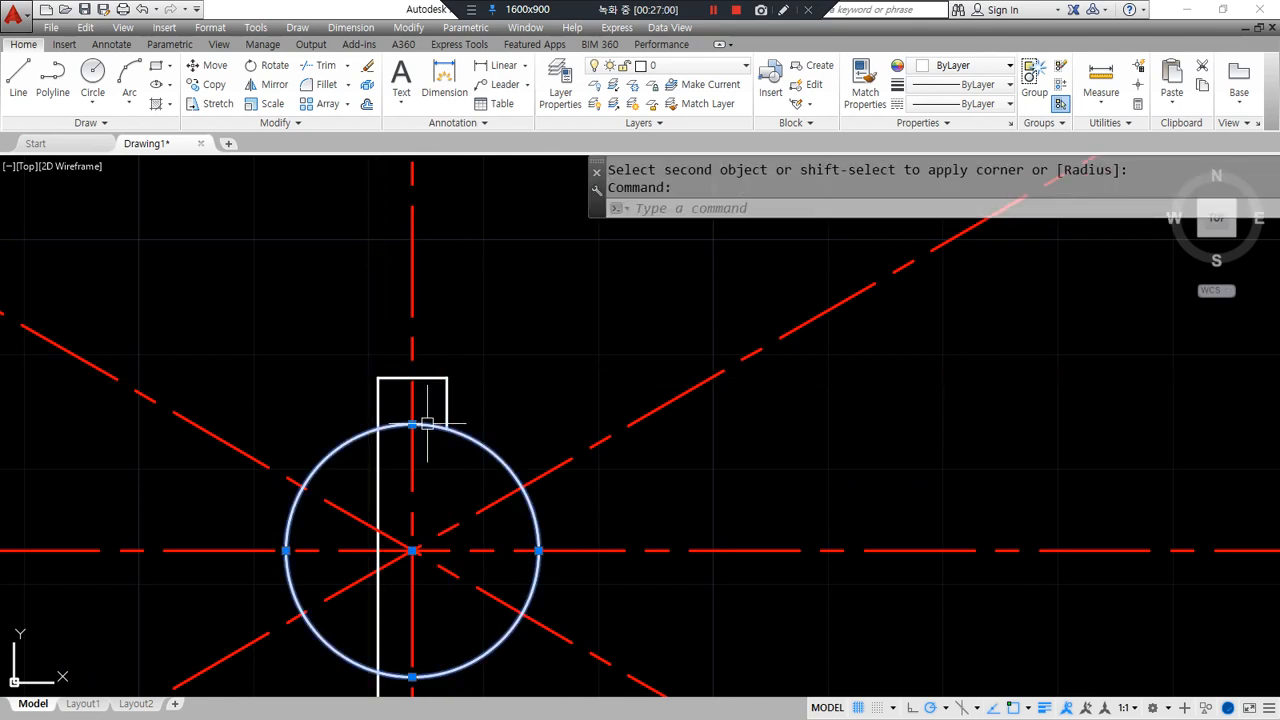
key(Return)
click(385, 426)
click(378, 411)
- Trim away the circle arc inside the 6-wide notch
text(tr)
key(space)
key(space)
click(406, 406)
click(393, 438)
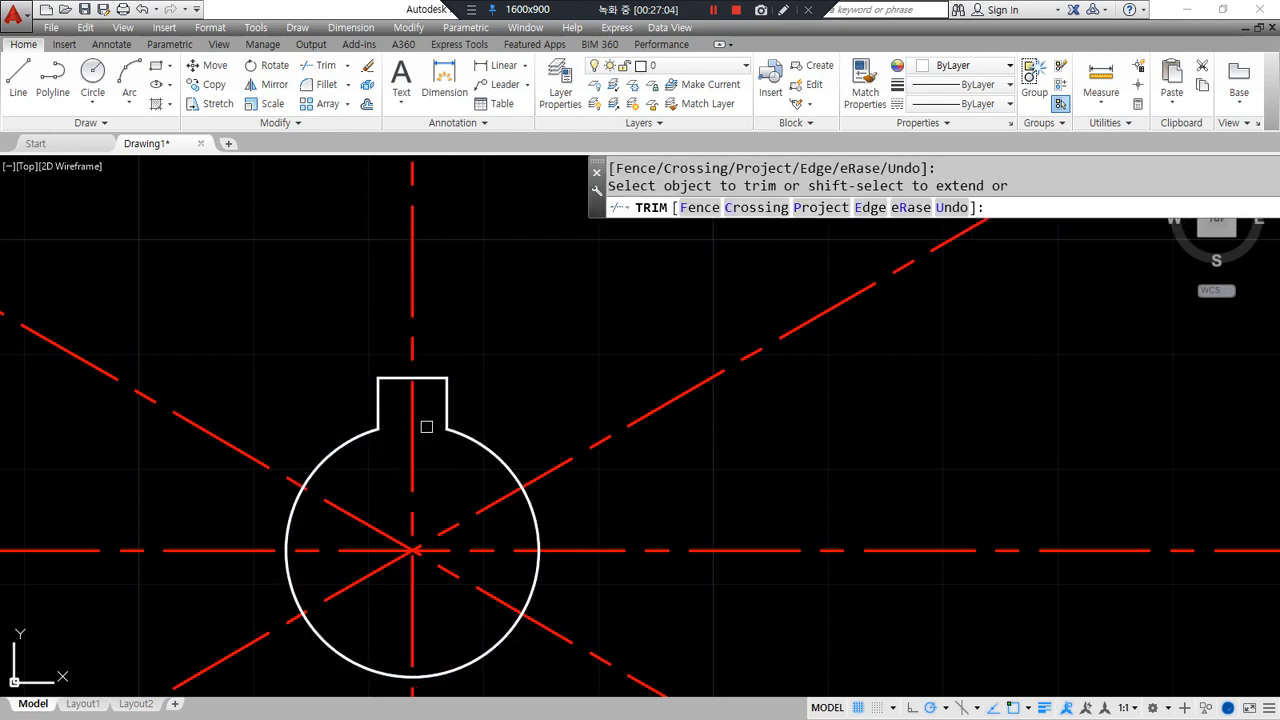
key(space)
scroll(417, 479, down, 2)
- Start a new circle centred on the shaft centre
text(c)
key(space)
click(414, 525)
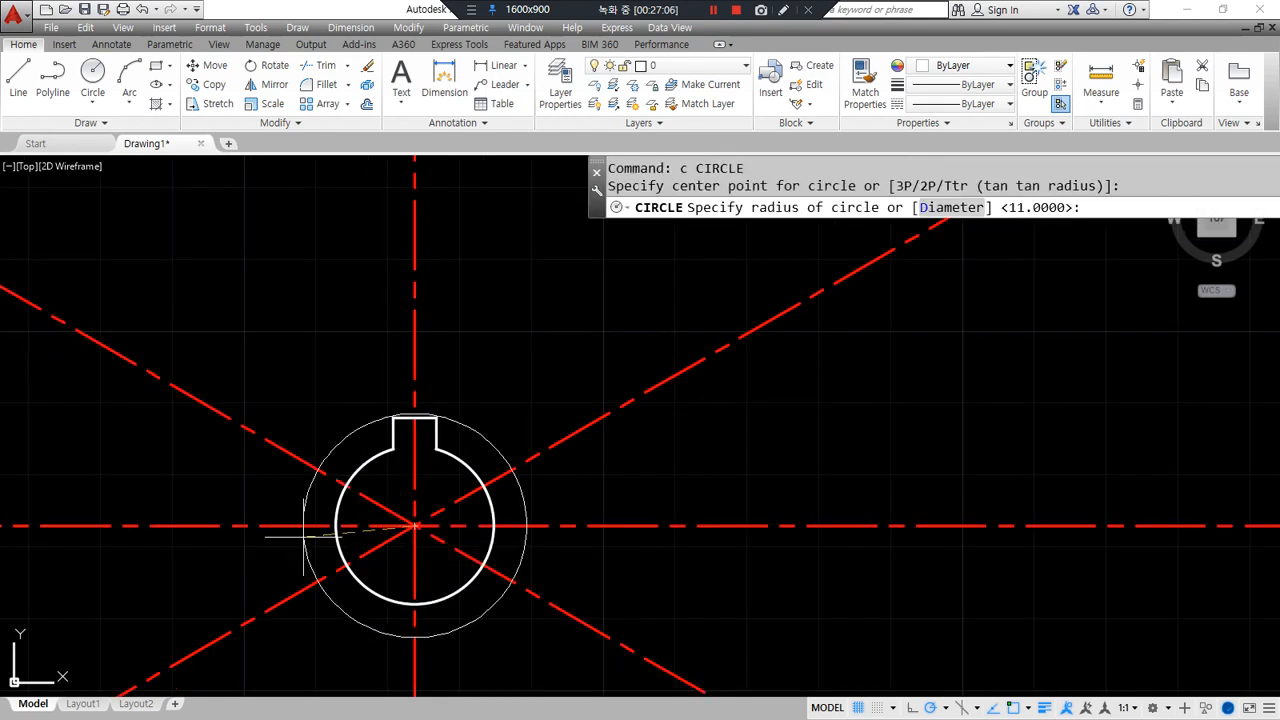
- Draw concentric circles of radius 19.5, radius 25 and diameter 85 at the shaft centre
text(19.5)
key(Return)
key(space)
click(414, 525)
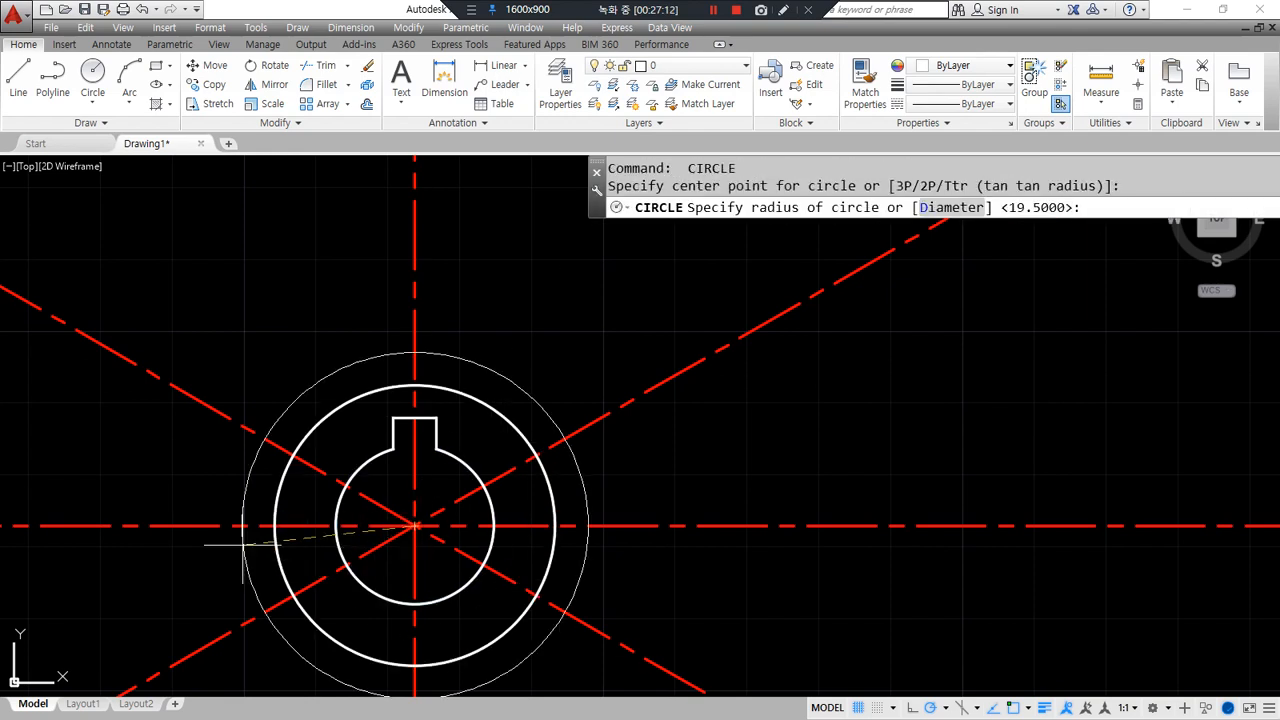
text(25)
key(Return)
text(c)
key(Return)
click(404, 524)
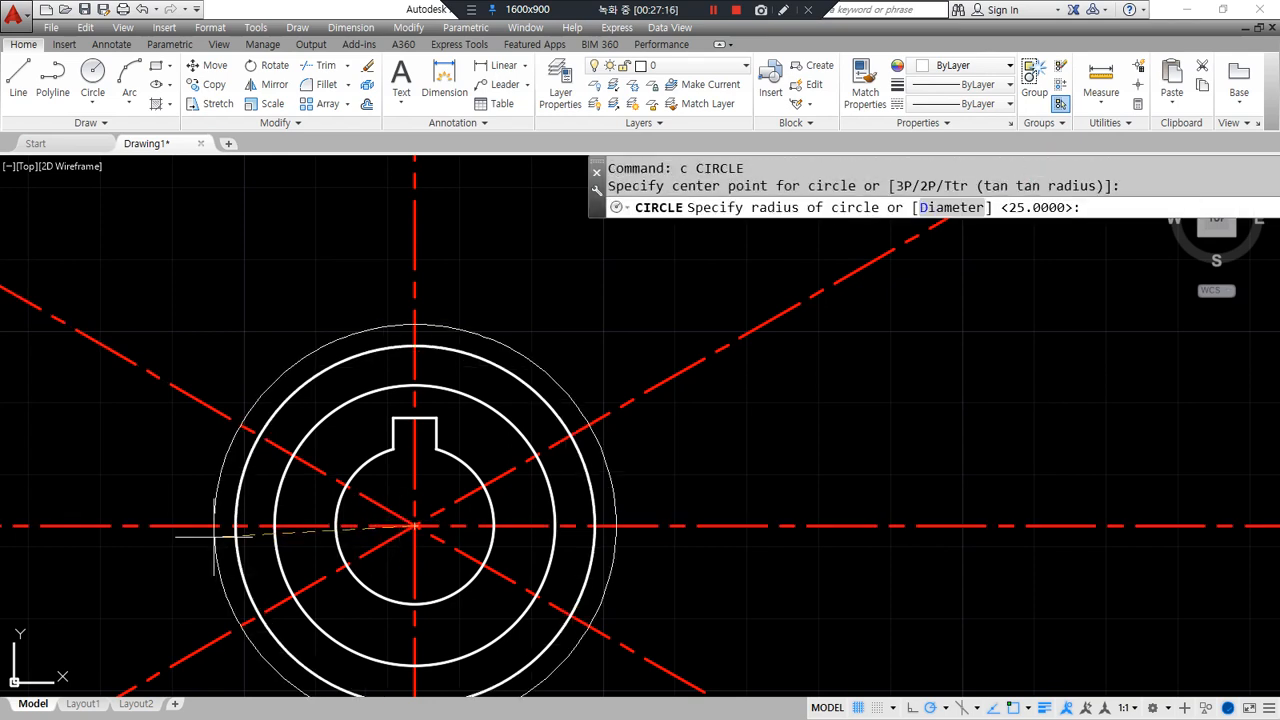
text(d)
key(Return)
text(85)
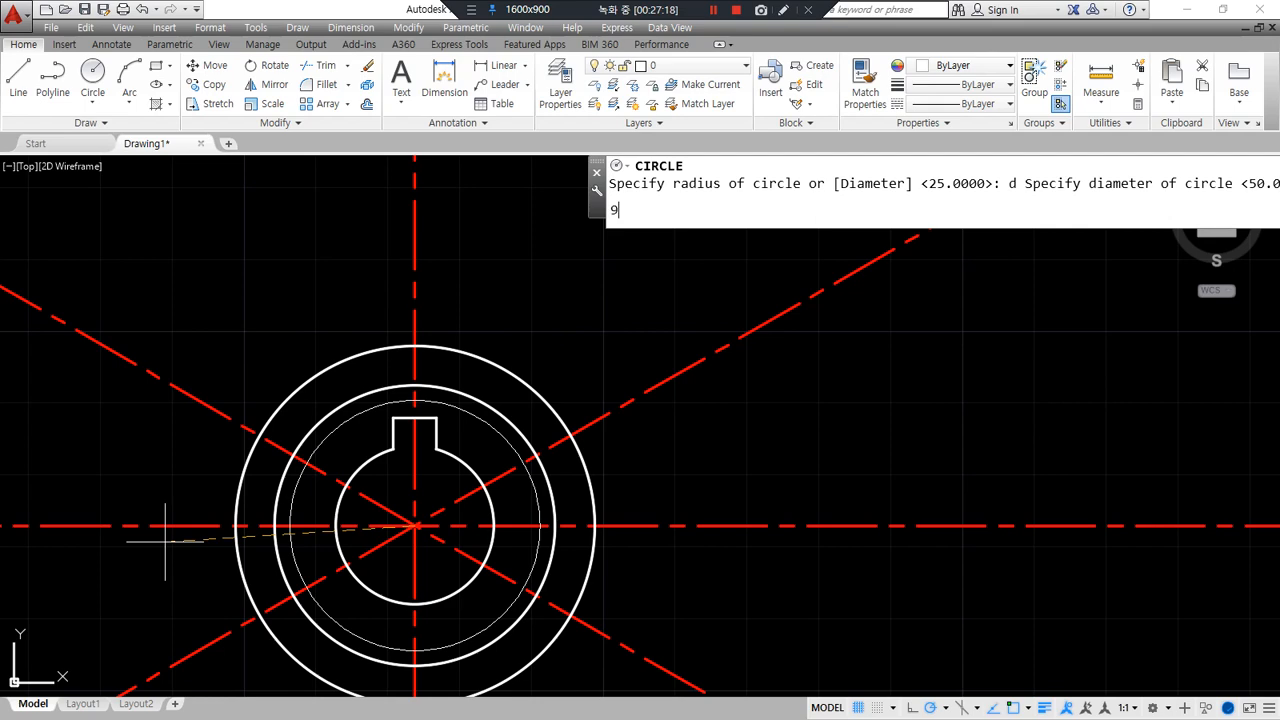
key(Return)
- Offset the diameter 85 circle 3 units outward
text(o)
key(Return)
text(3)
key(Return)
click(726, 391)
click(810, 378)
key(Return)
- Trim all centre lines and diagonals back to the outer rim
scroll(600, 370, down, 3)
scroll(650, 350, up, 1)
text(tr)
key(Return)
key(Return)
click(722, 292)
click(752, 446)
click(718, 604)
middle_drag(545, 569, 571, 491)
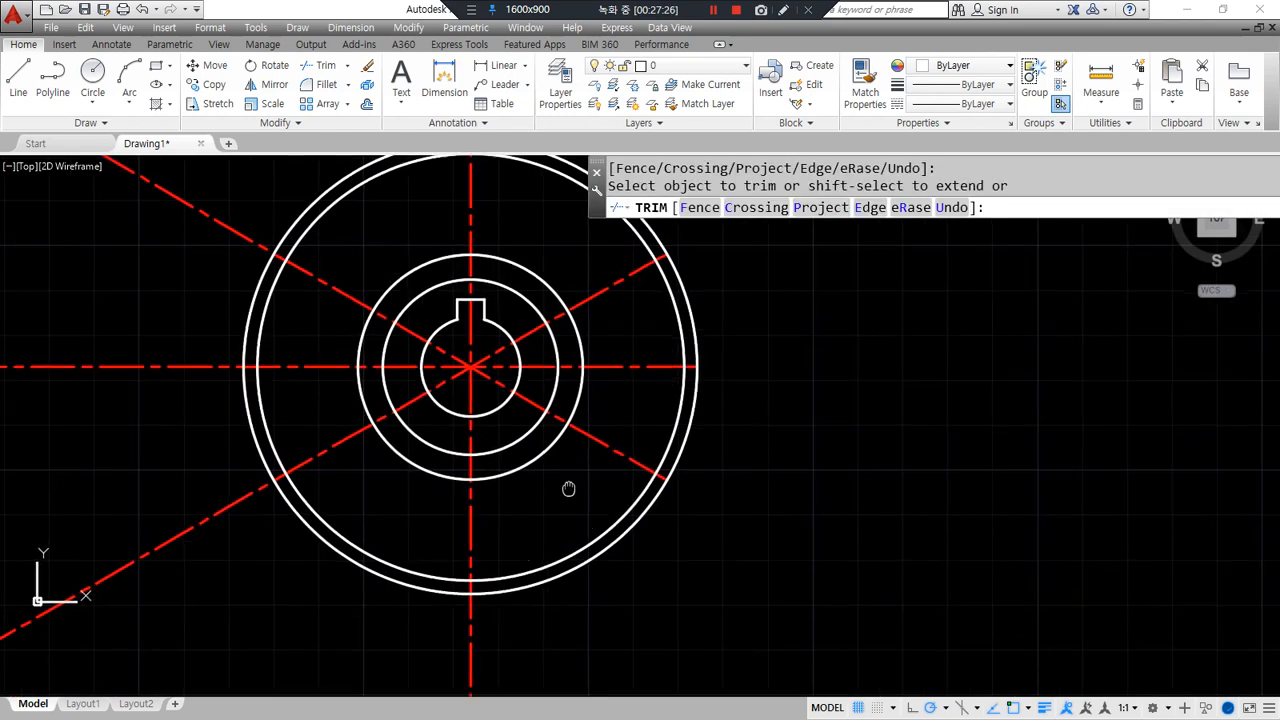
click(473, 630)
click(181, 569)
click(108, 160)
middle_drag(108, 160, 41, 308)
key(Return)
- Erase the extra outermost offset circle
click(462, 295)
text(e)
key(Return)
middle_drag(570, 492, 529, 437)
- Match the radius 25 circle to a red dashed centre line
text(ma)
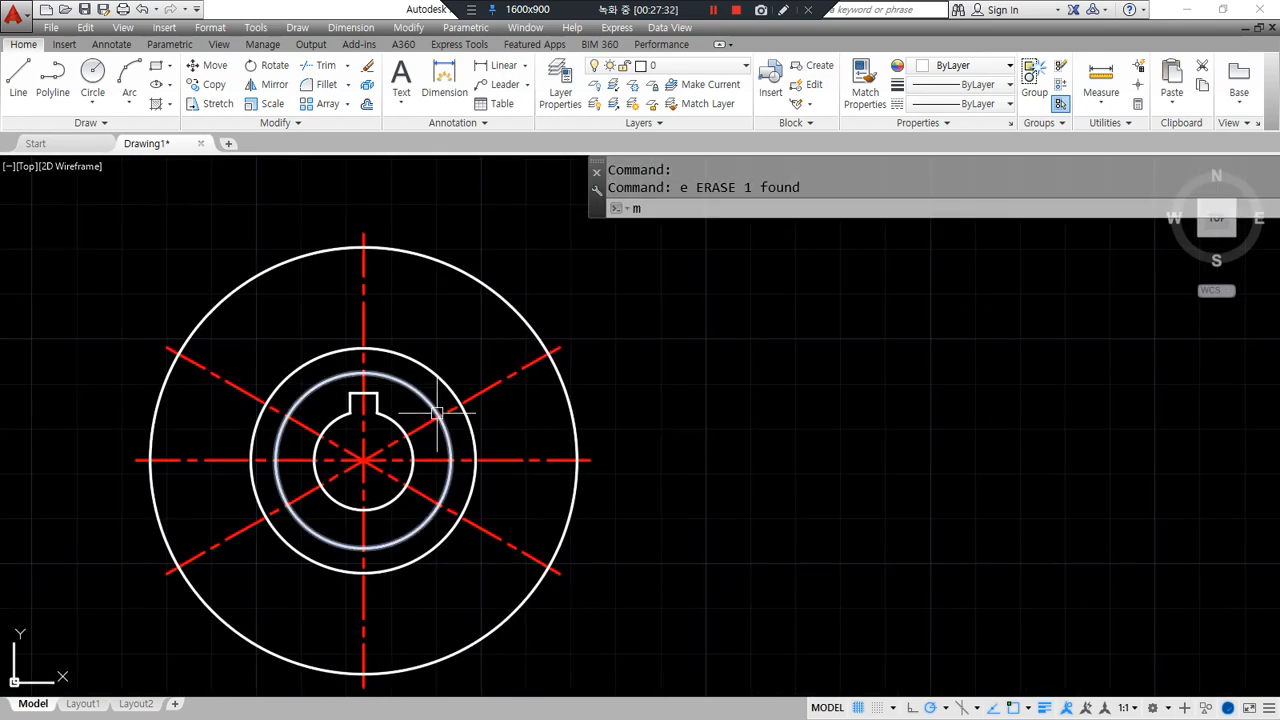
key(Return)
click(474, 395)
click(453, 391)
key(Return)
- Begin drawing another circle
scroll(400, 358, up, 2)
text(c)
key(Return)
- Draw two diameter-7 circles where the dashed pitch circle crosses the vertical and diagonal centre lines
click(348, 346)
text(d)
key(Return)
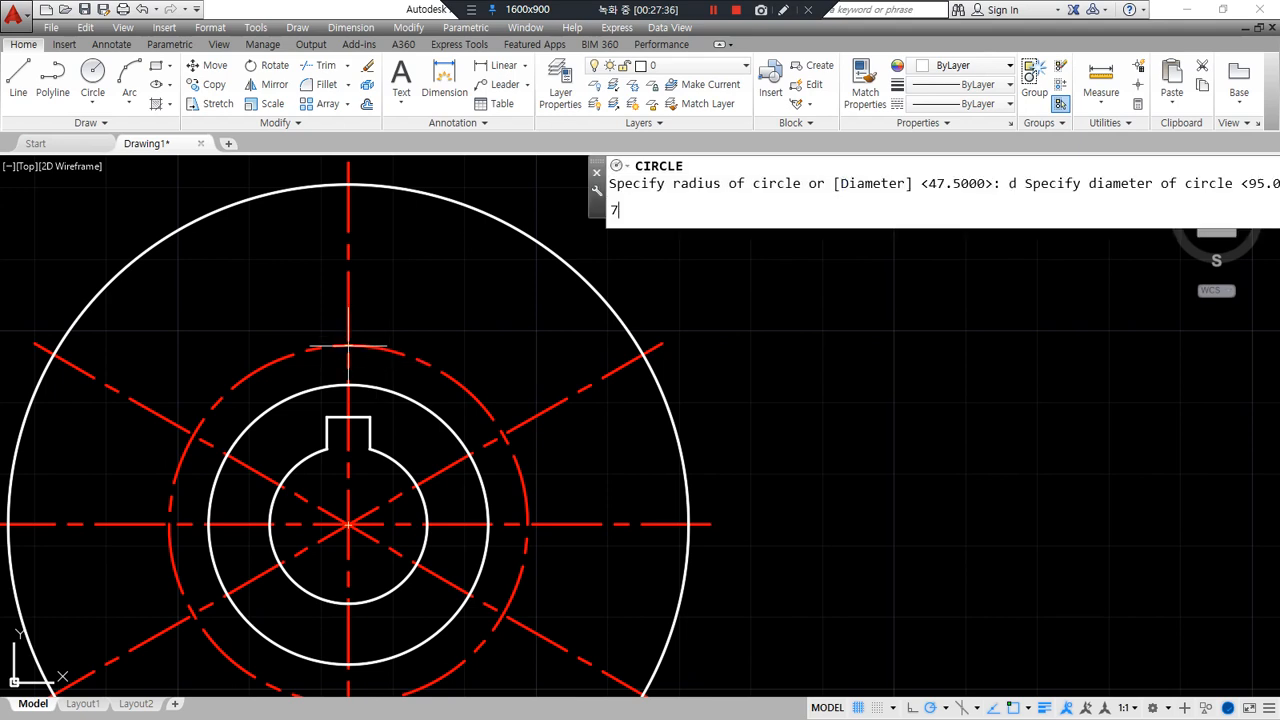
text(7)
key(Return)
key(Return)
click(503, 436)
- Offset the vertical and upper-right diagonal centre lines by 3.5 (7/2)
key(Return)
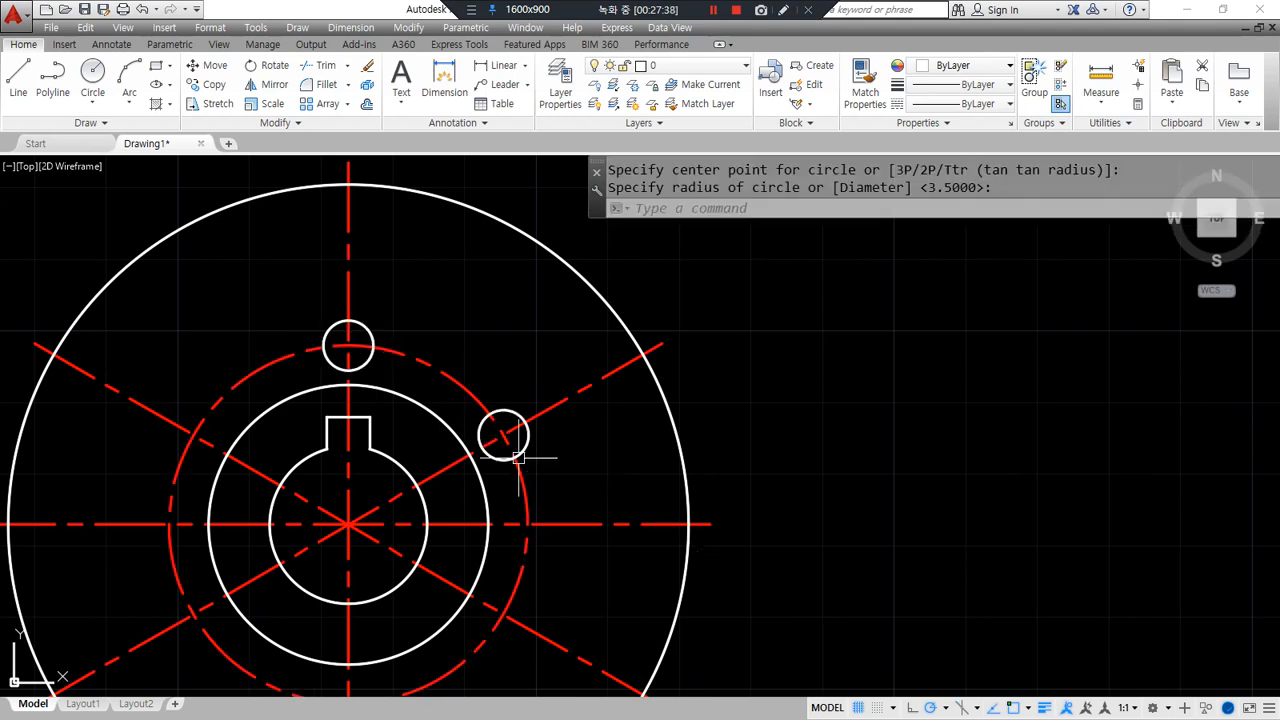
scroll(360, 415, up, 2)
text(o)
key(Return)
text(7/2)
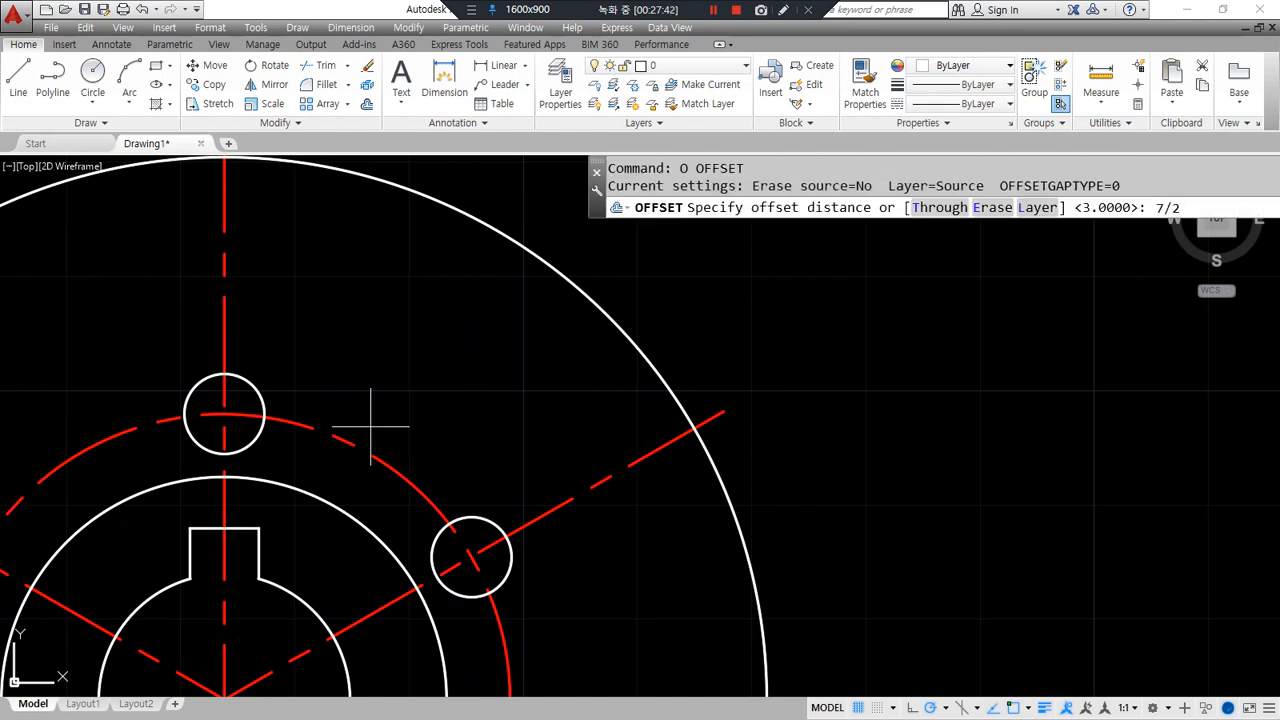
key(Return)
click(224, 268)
click(263, 277)
click(558, 506)
click(509, 441)
key(Return)
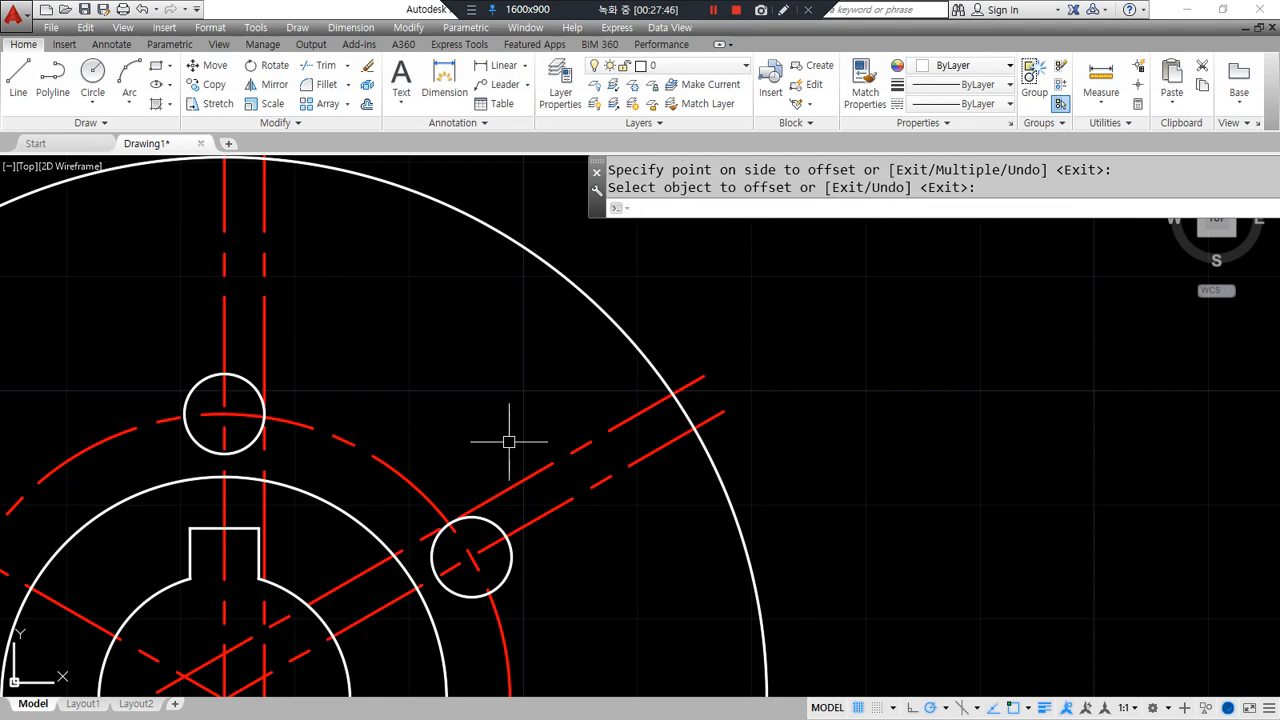
- Match the two offset lines to the small white circle's properties, making them solid white
text(ma)
key(Return)
click(510, 572)
click(508, 489)
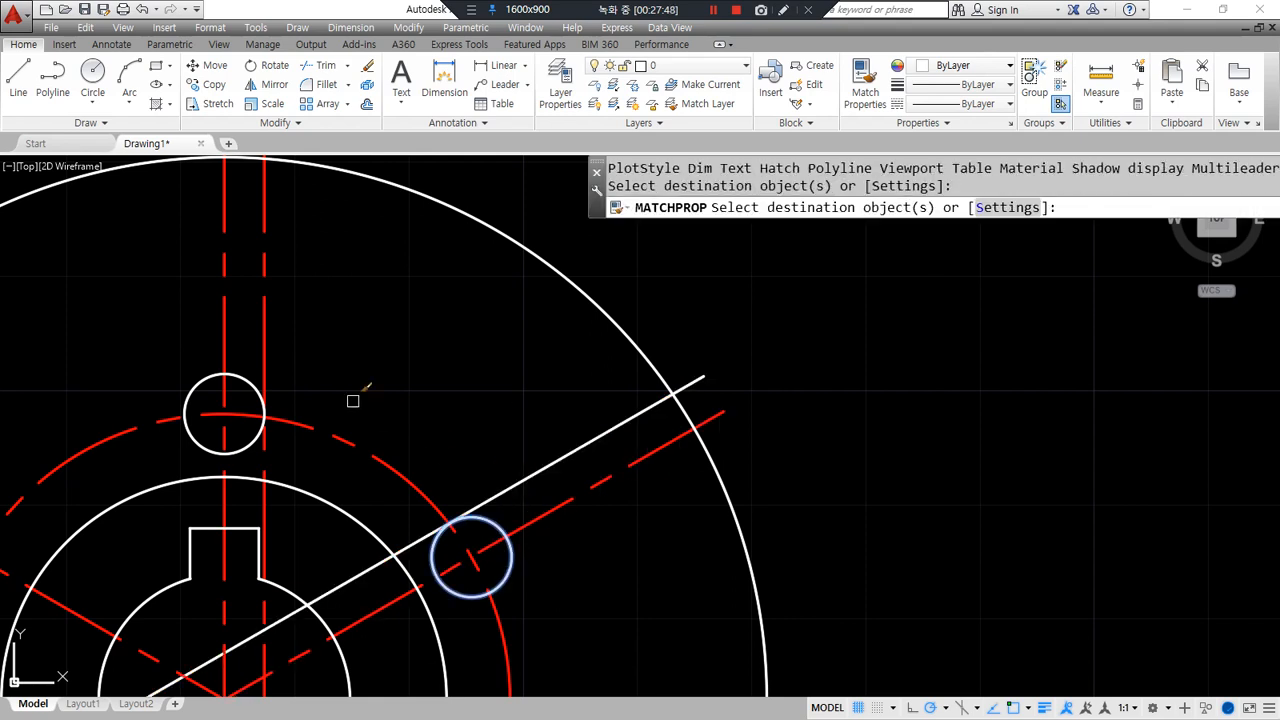
click(288, 358)
click(238, 314)
key(Return)
- Fillet the vertical and diagonal white lines back to their small circles
text(f)
key(Return)
click(245, 388)
click(263, 363)
key(Return)
click(436, 545)
click(486, 492)
click(491, 500)
- Offset the white vertical and diagonal lines by 5 to form the arm's outer edges
text(o)
key(Return)
text(5)
key(Return)
click(262, 273)
click(383, 329)
click(518, 481)
click(494, 423)
key(Return)
middle_drag(451, 369, 486, 457)
text(a)
key(Return)
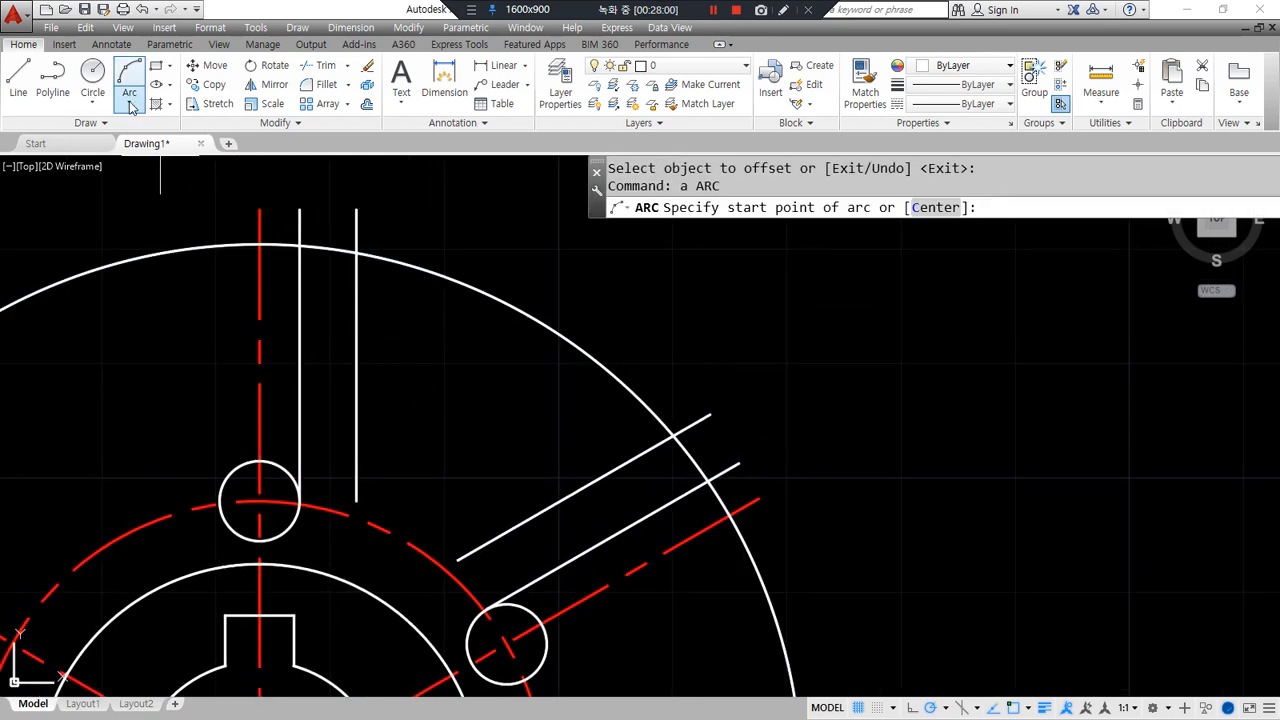
- Draw a Start-End-Radius arc of radius 22 between the right line and upper slanted line on the rim
click(130, 104)
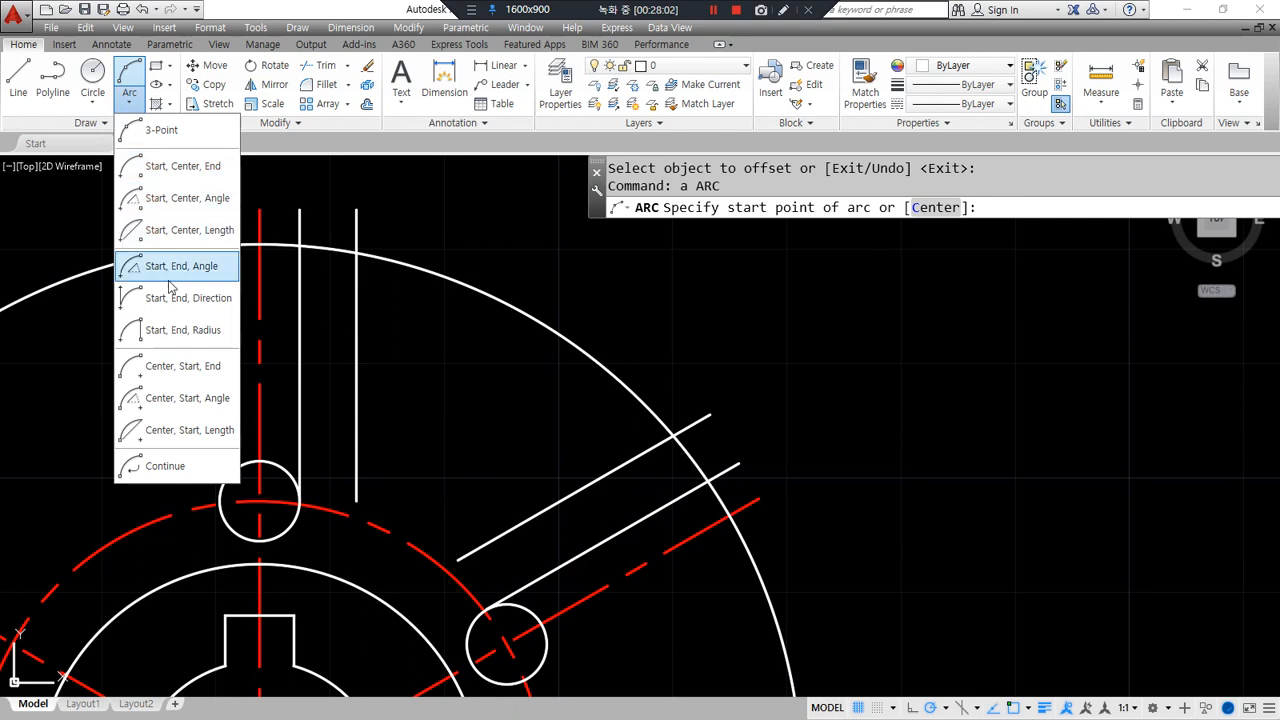
click(168, 331)
click(355, 252)
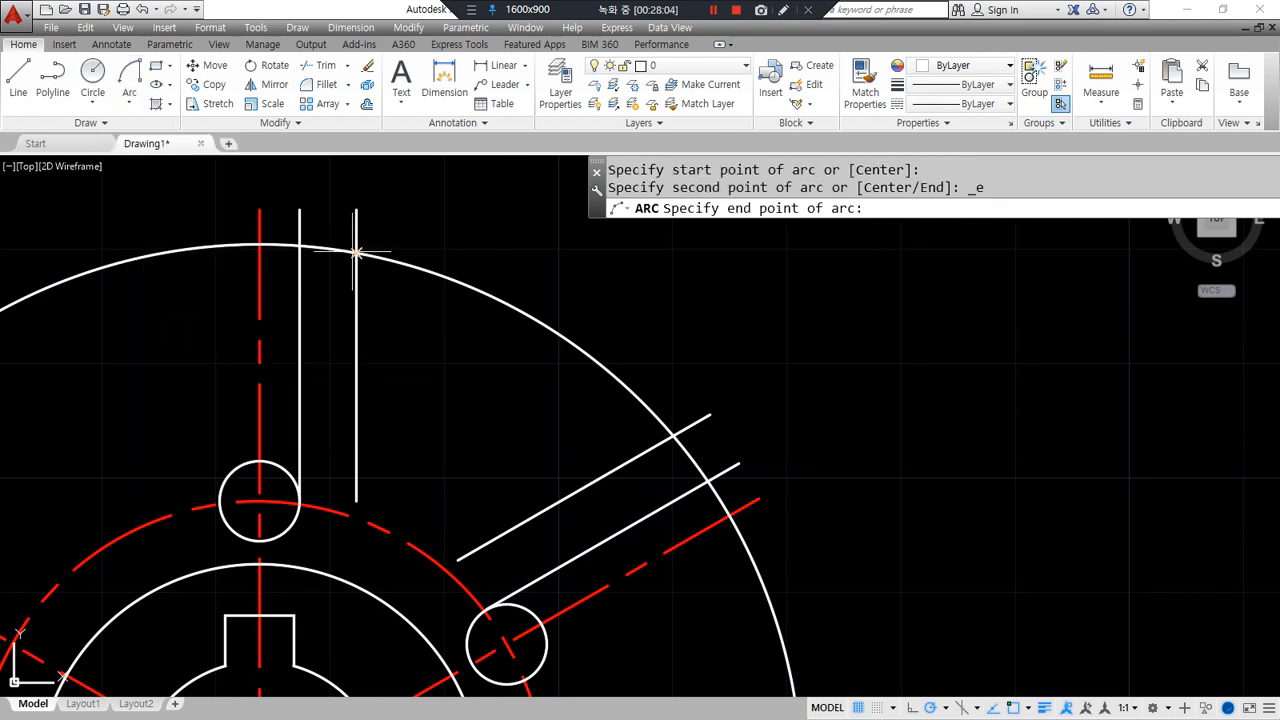
click(676, 433)
text(22)
key(Return)
- Delete the outer slanted line and outer vertical line
key(Escape)
click(540, 513)
click(356, 440)
key(Delete)
- Trim the rim pieces and the top small circle's arcs to shape the window profile
text(tr)
key(Return)
key(Return)
click(569, 336)
click(719, 496)
click(278, 244)
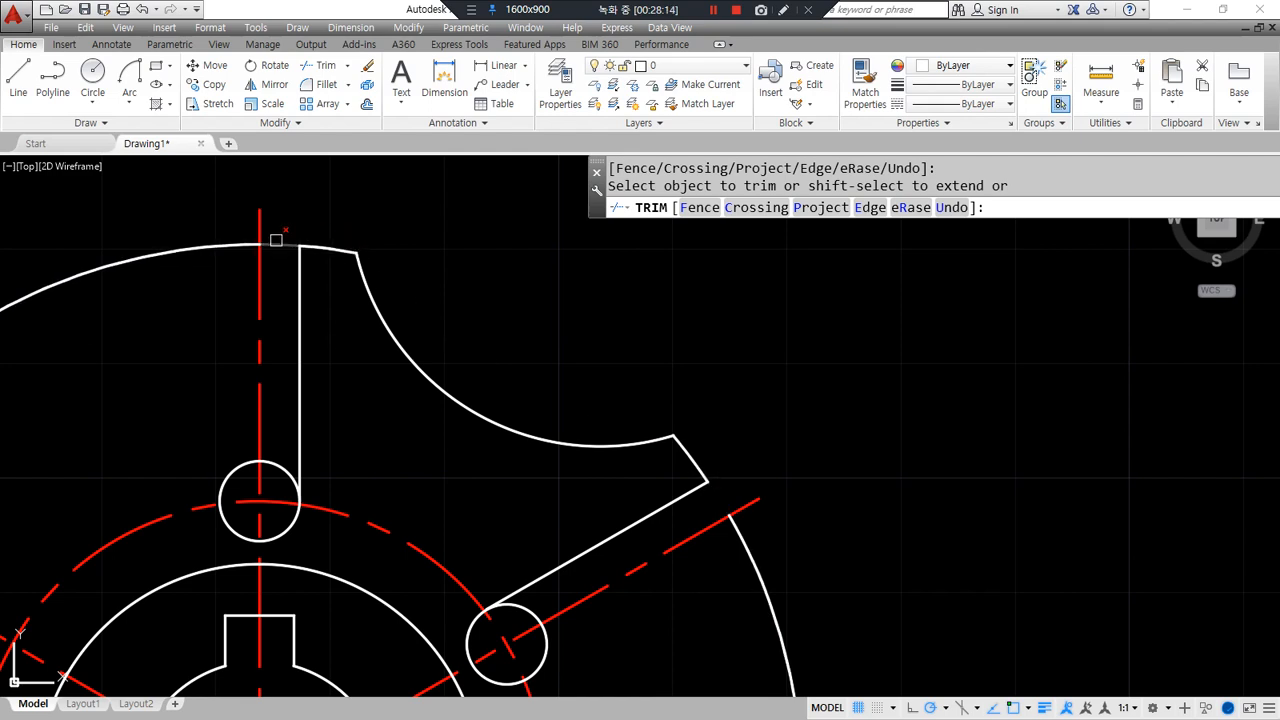
click(299, 371)
click(275, 465)
click(229, 528)
- Trim the diagonal-end small circle to a short arc, then select the leftover rim arc
middle_drag(240, 472, 196, 411)
click(499, 576)
click(478, 618)
click(440, 612)
key(Return)
scroll(508, 626, down, 2)
middle_drag(508, 626, 488, 511)
click(617, 522)
- Erase the leftover rim arc and select the whole arm profile for an array
text(e)
key(Return)
text(ar)
key(Return)
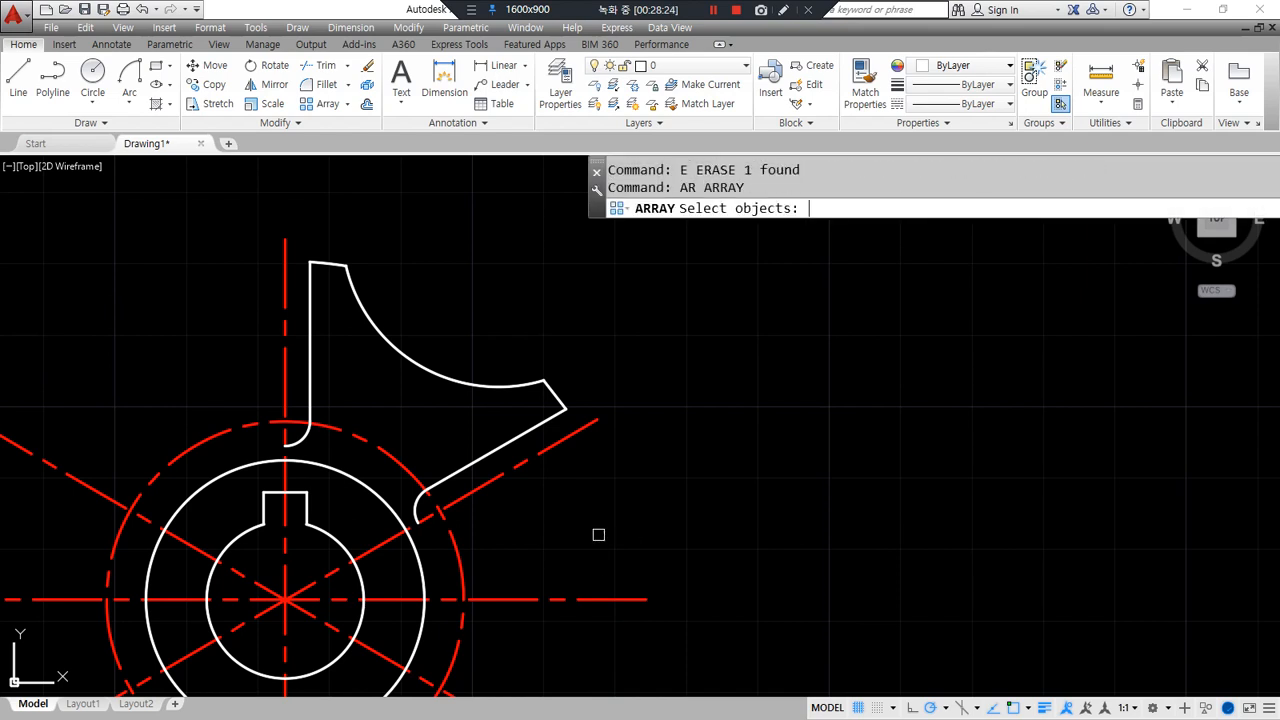
click(260, 227)
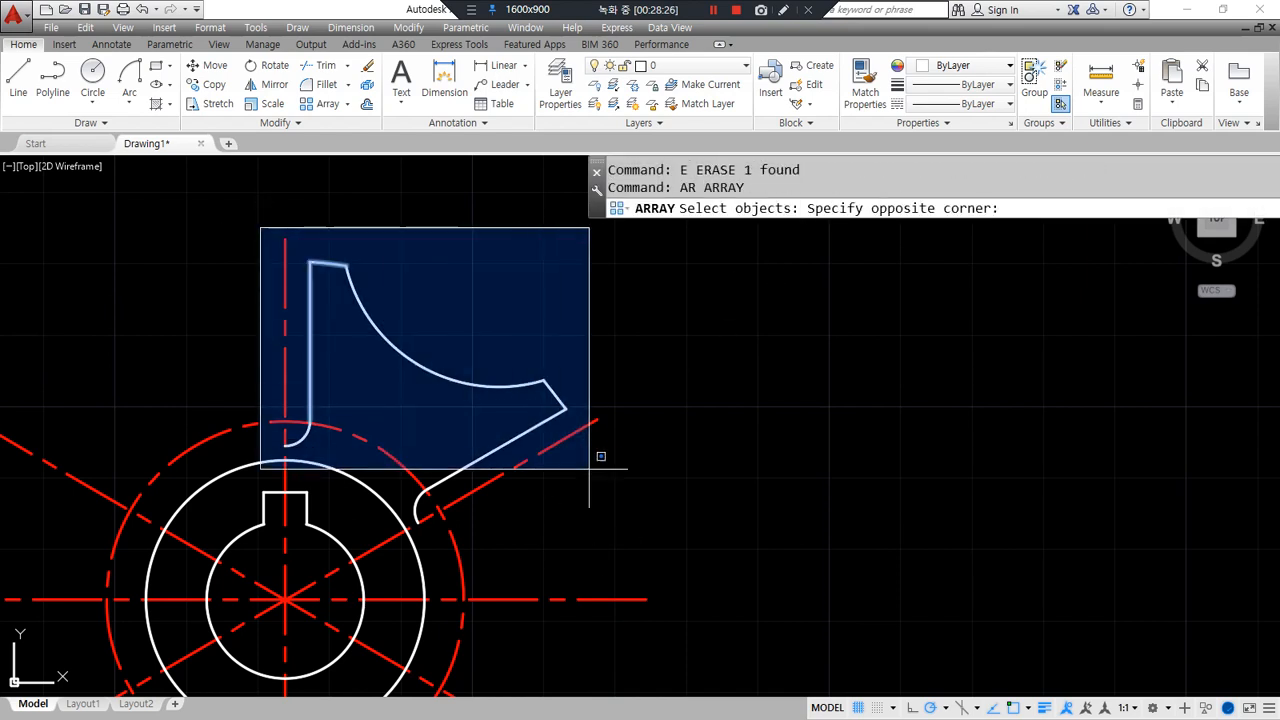
click(612, 460)
click(473, 453)
click(397, 421)
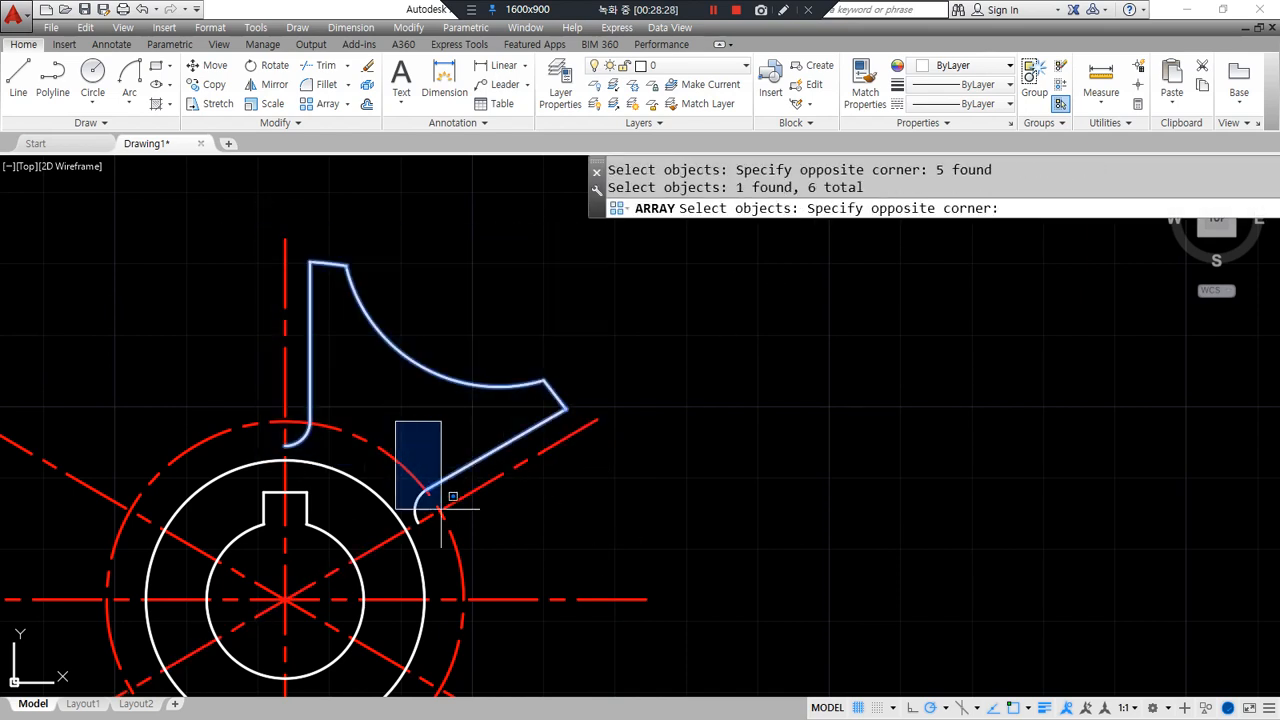
click(548, 605)
key(Return)
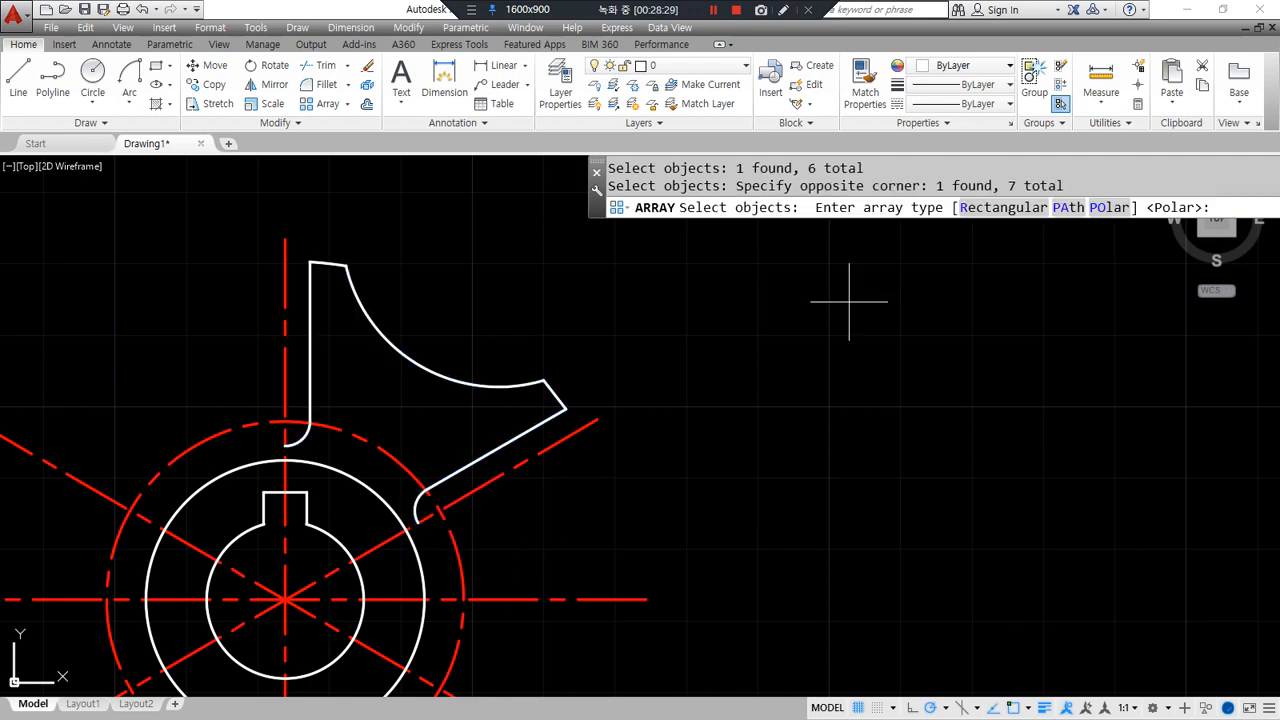
- Make it a polar array of 6 items over 360° around the circles' centre
click(1108, 208)
middle_drag(648, 483, 689, 323)
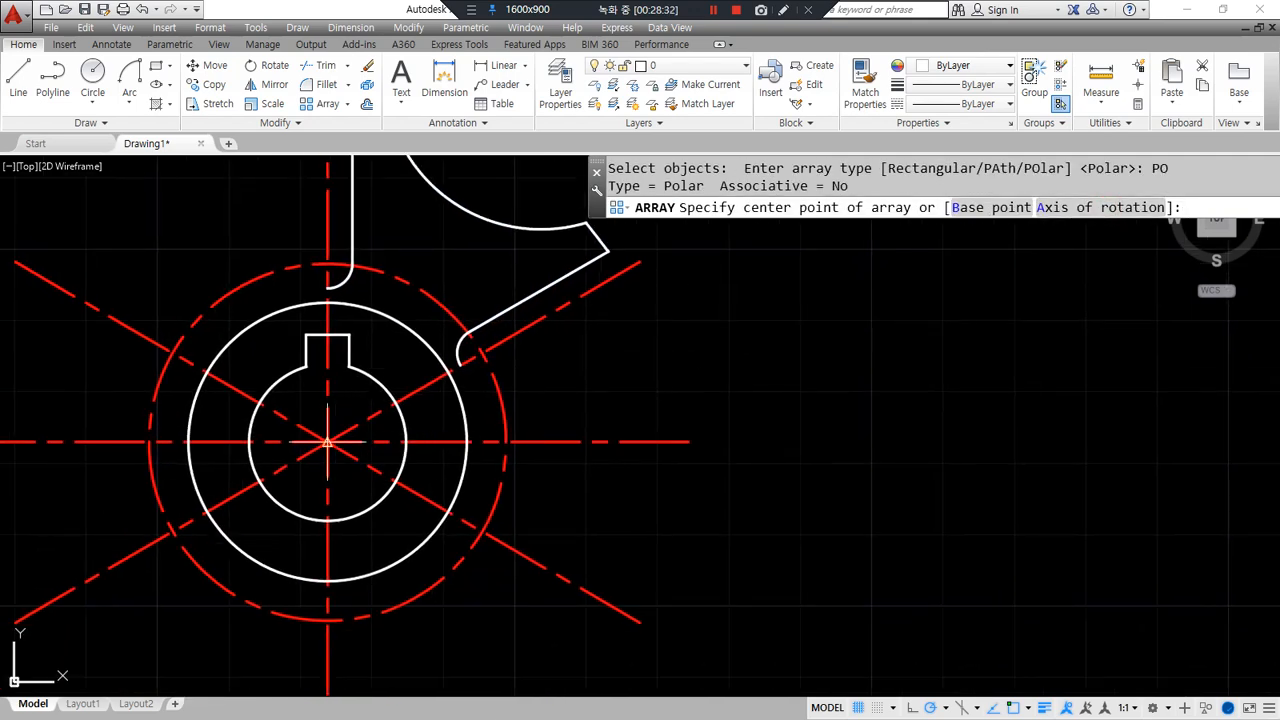
click(327, 441)
scroll(322, 443, down, 2)
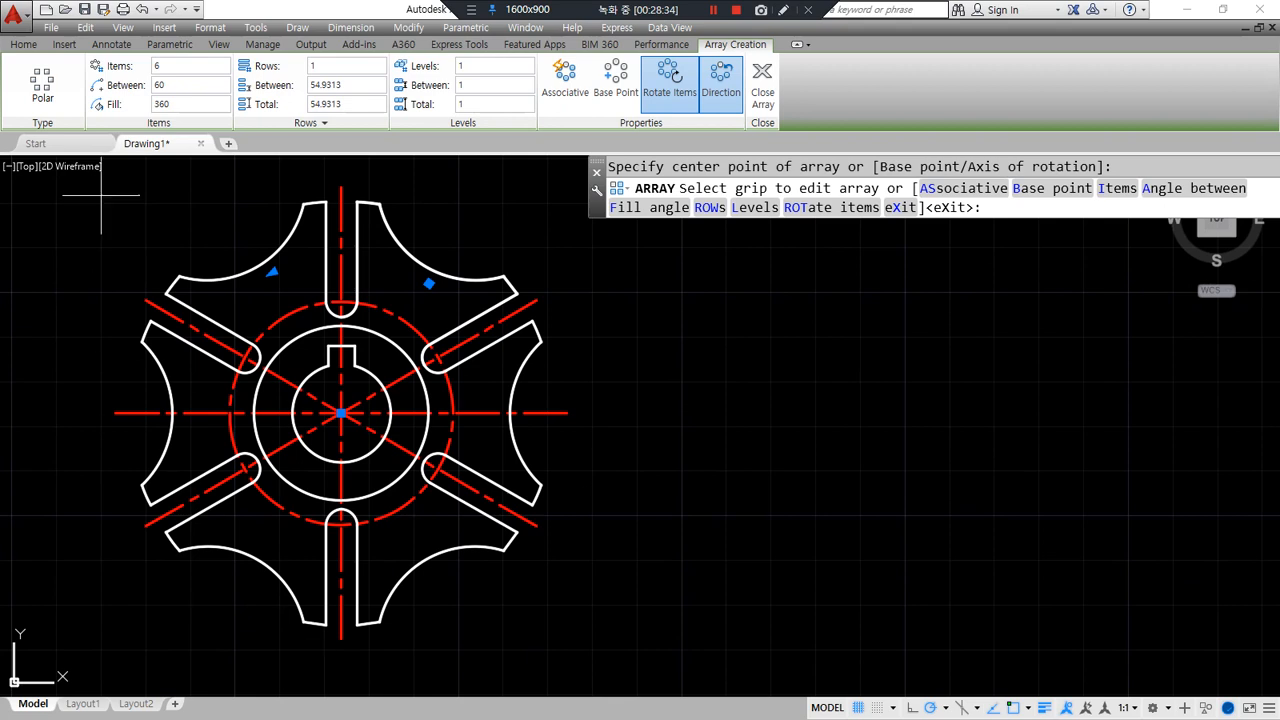
key(Return)
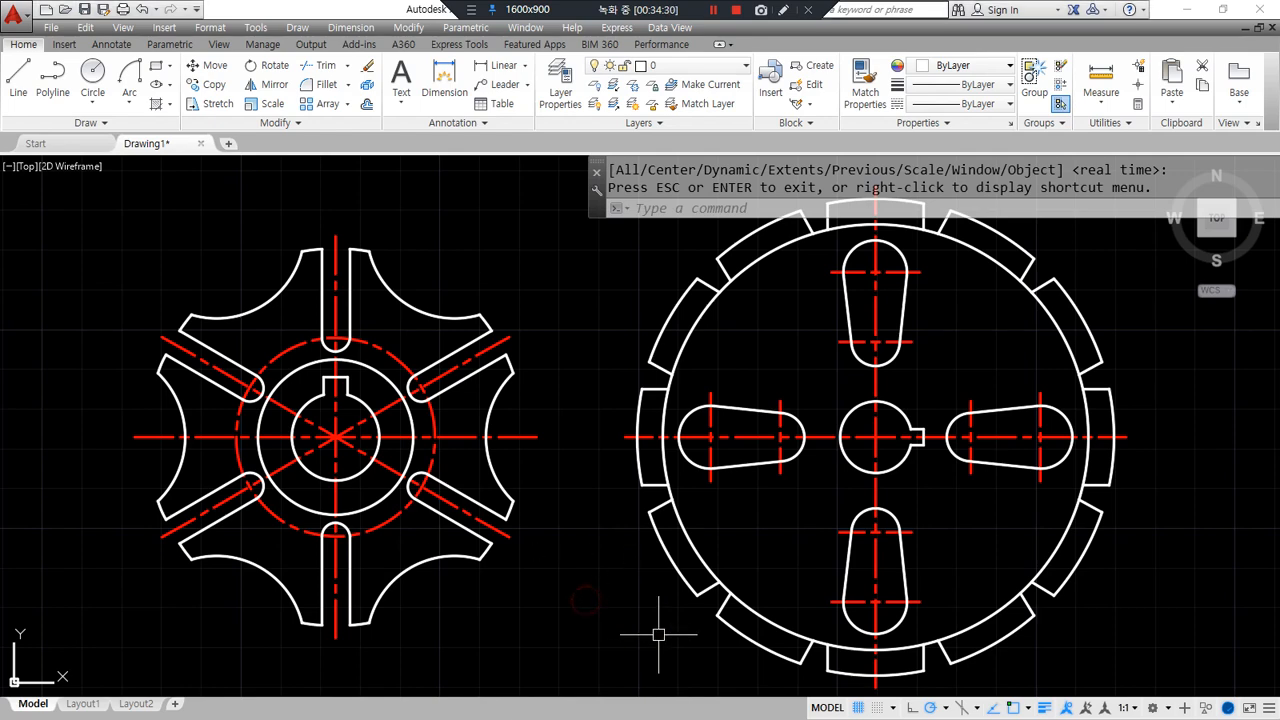
- Window-select both the six-armed gear and the four-slot gear and erase them
scroll(800, 630, down, 5)
click(1000, 663)
click(364, 403)
text(e)
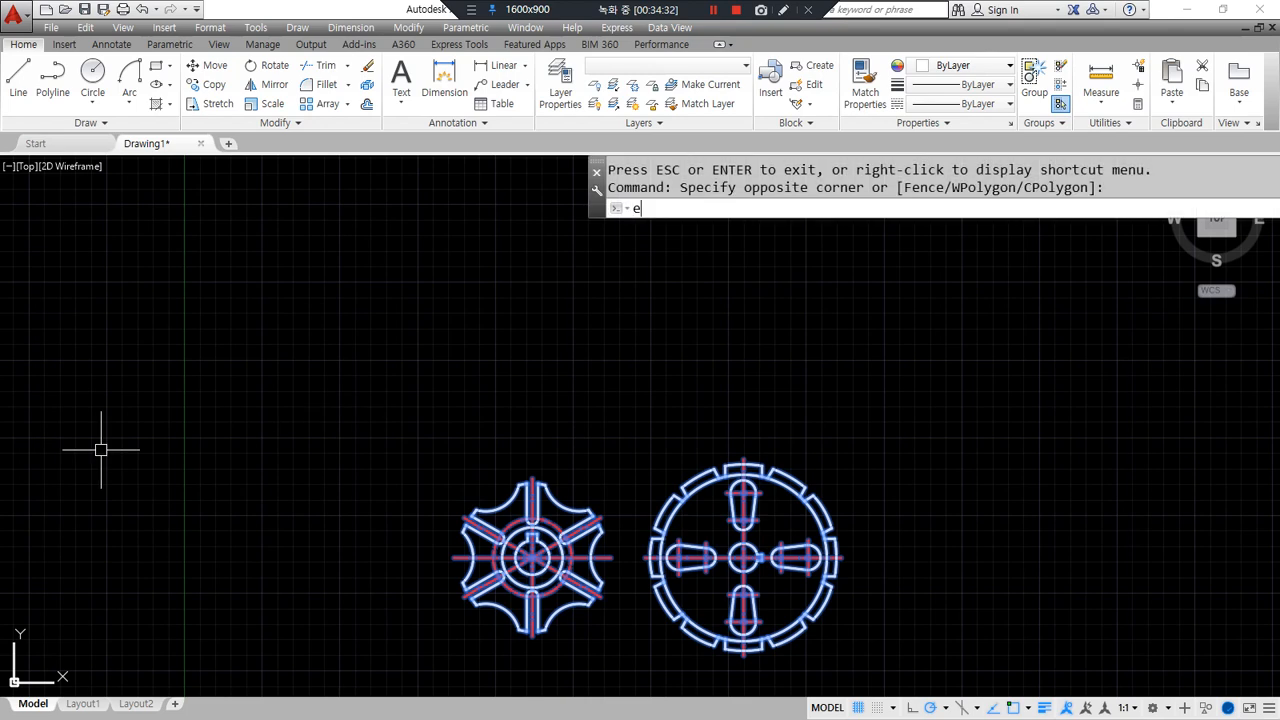
key(Return)
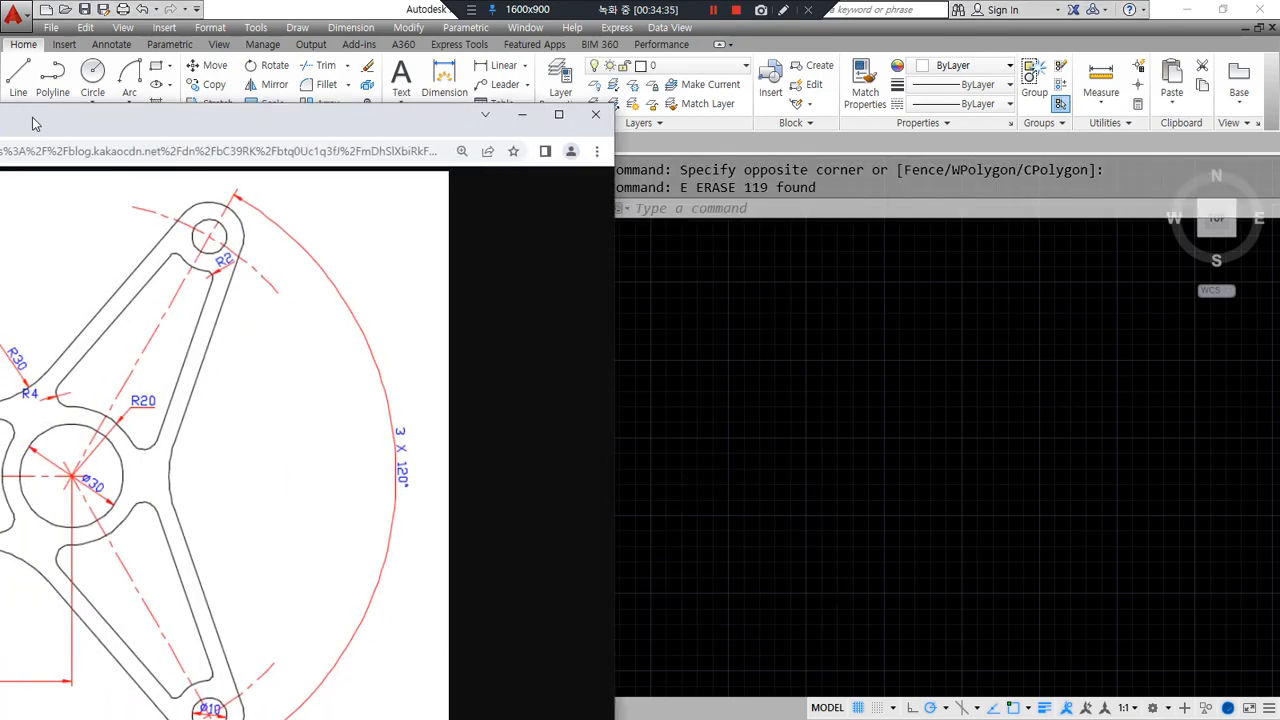
drag(0, 80, 425, 59)
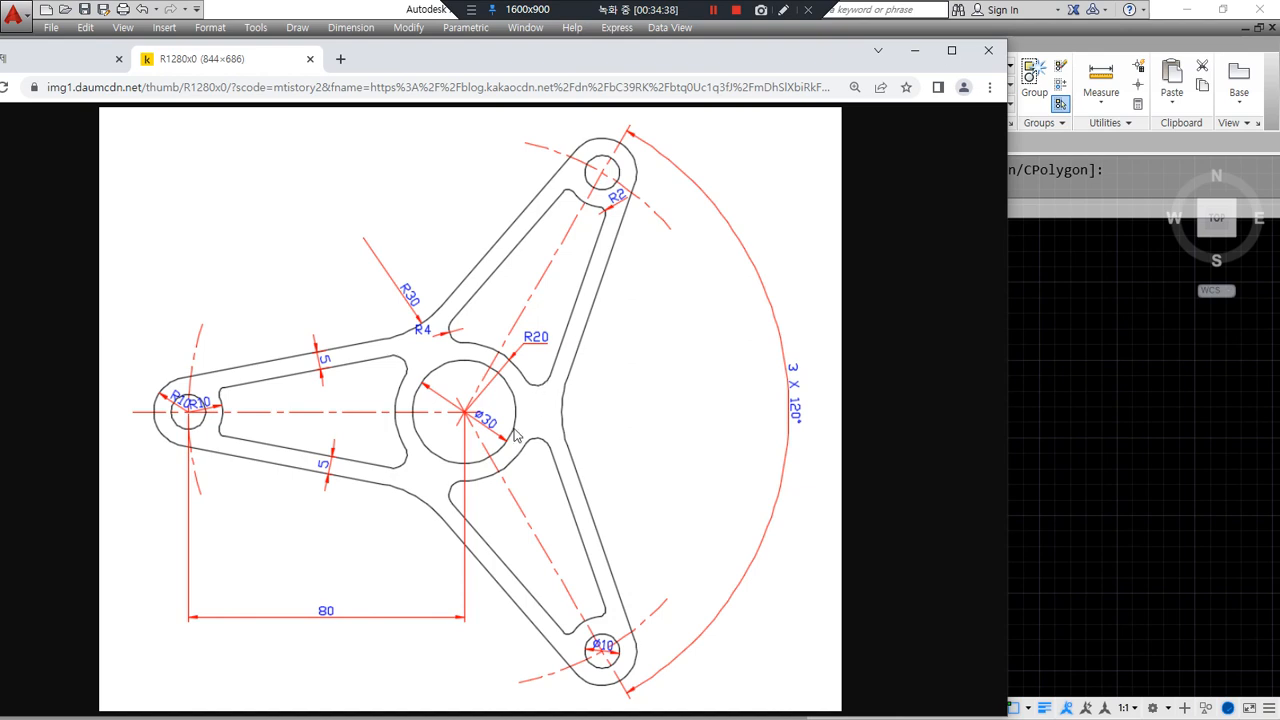
mouse_move(368, 538)
mouse_down()
mouse_move(413, 205)
mouse_move(518, 550)
mouse_move(402, 548)
mouse_up()
drag(578, 56, 0, 125)
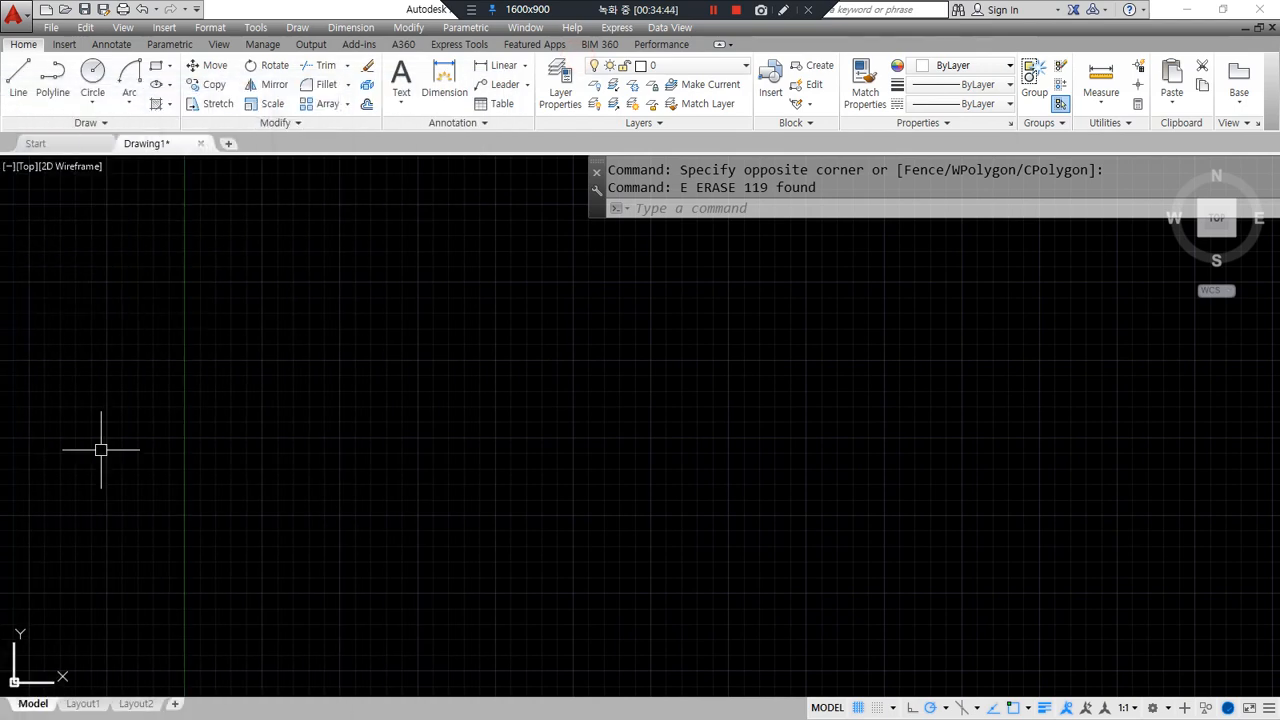
text(ar)
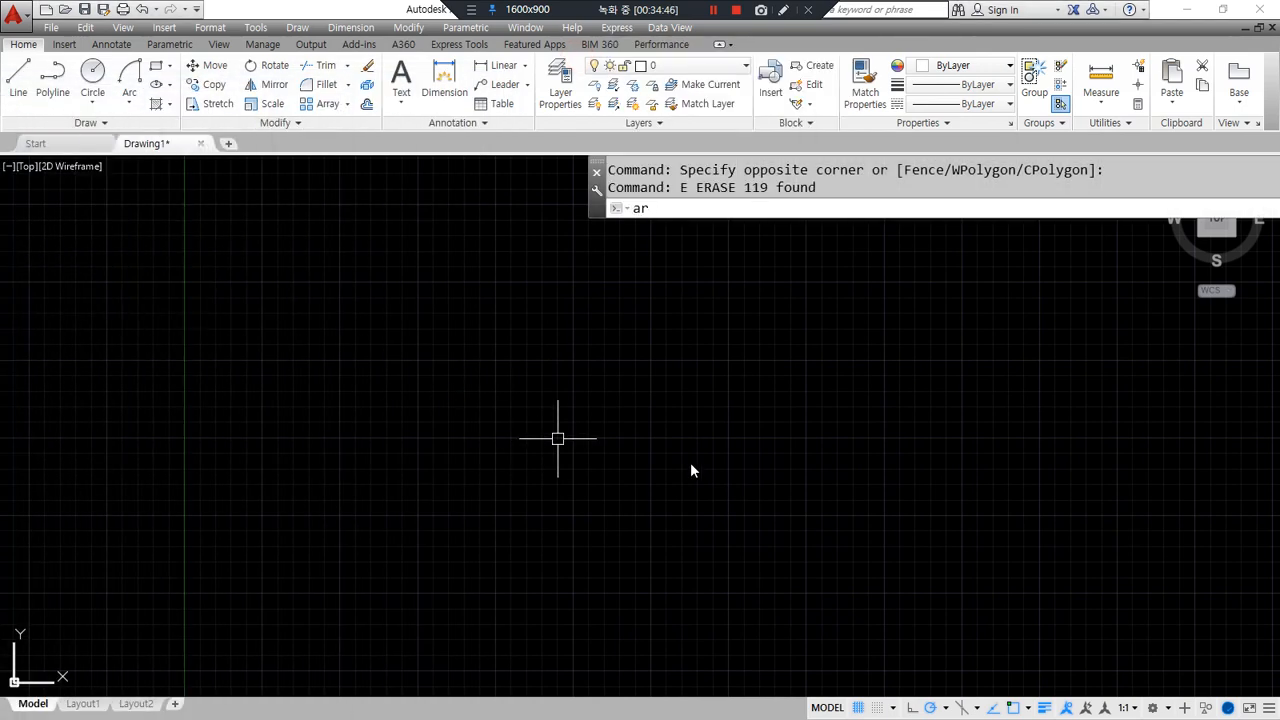
key(Return)
click(705, 436)
- Draw a horizontal ray running left from the part centre
key(Escape)
key(Escape)
text(ra)
key(Return)
click(694, 431)
click(497, 431)
key(Return)
- Draw concentric circles of diameter 30 and radius 20 at the ray's end
text(c)
key(Return)
click(694, 431)
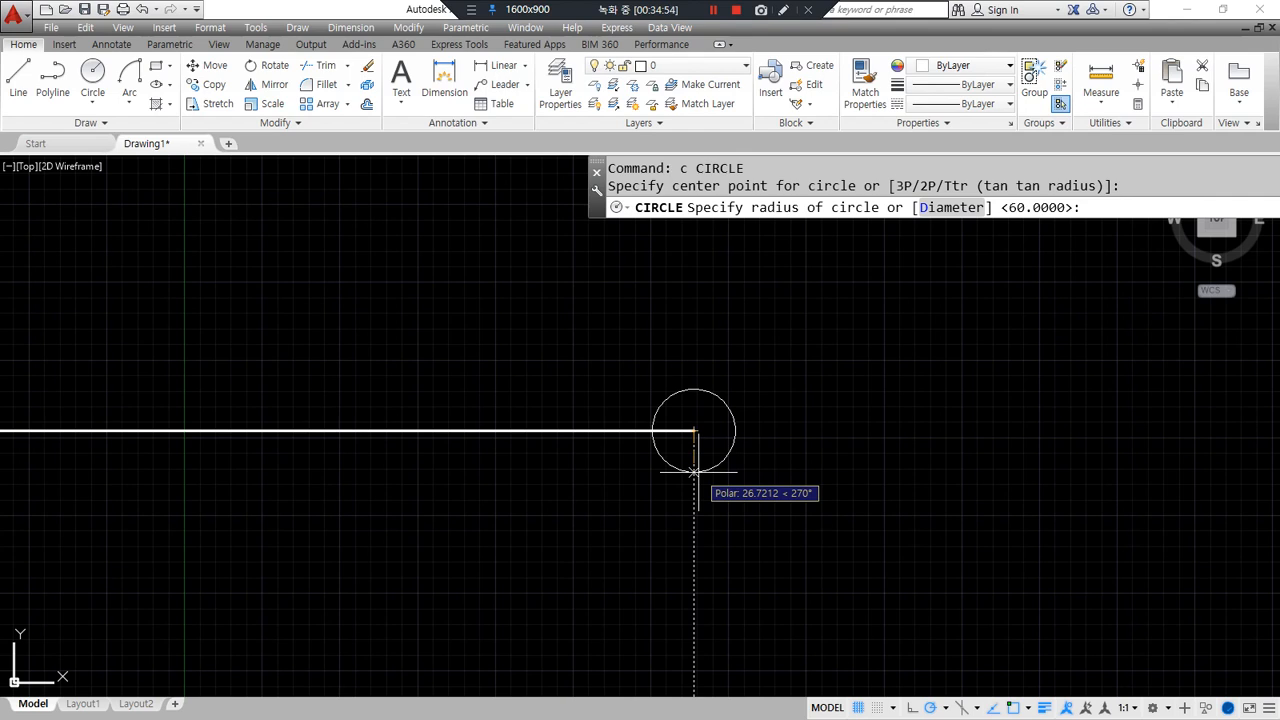
text(d)
key(Return)
text(30)
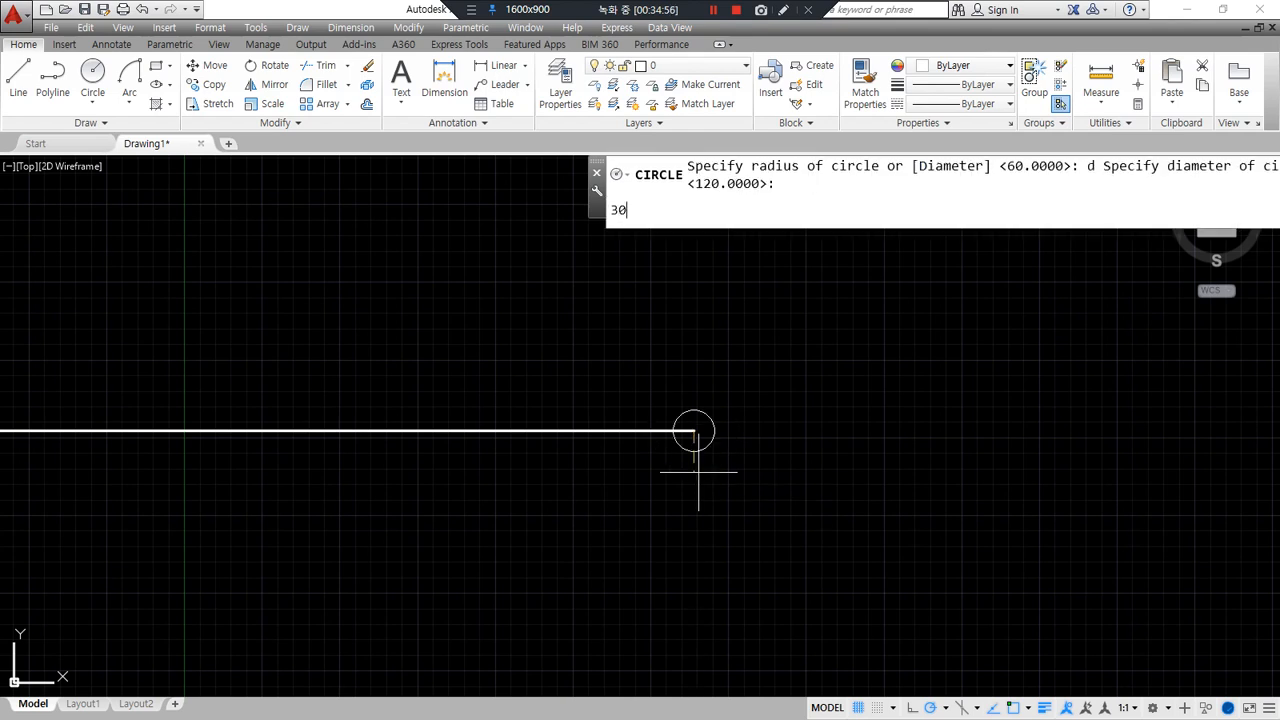
key(Return)
key(Return)
click(694, 431)
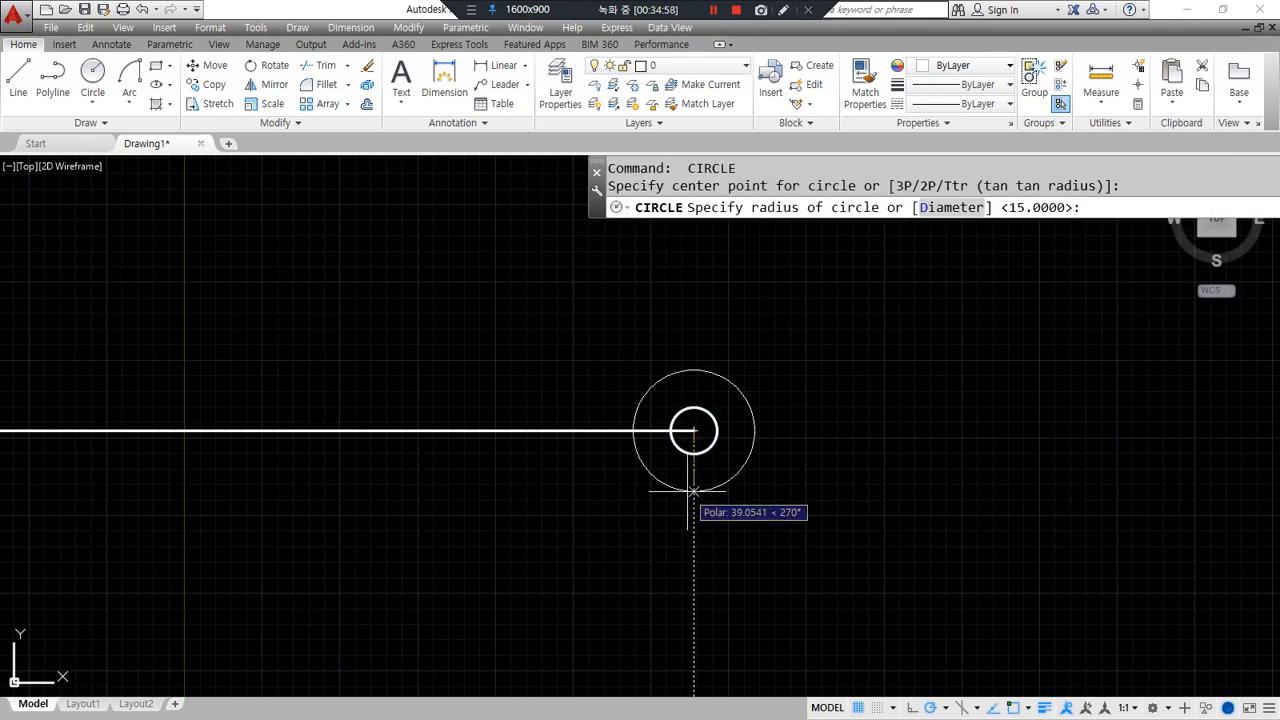
text(20)
key(Return)
- Move the horizontal line onto the cen layer
scroll(690, 470, up, 2)
click(533, 393)
click(522, 405)
click(700, 65)
click(702, 106)
key(Escape)
key(Escape)
- Draw a radius 80 circle and match it to the red centre-line style
text(c)
key(Return)
click(694, 404)
text(80)
key(Return)
text(ma)
key(Return)
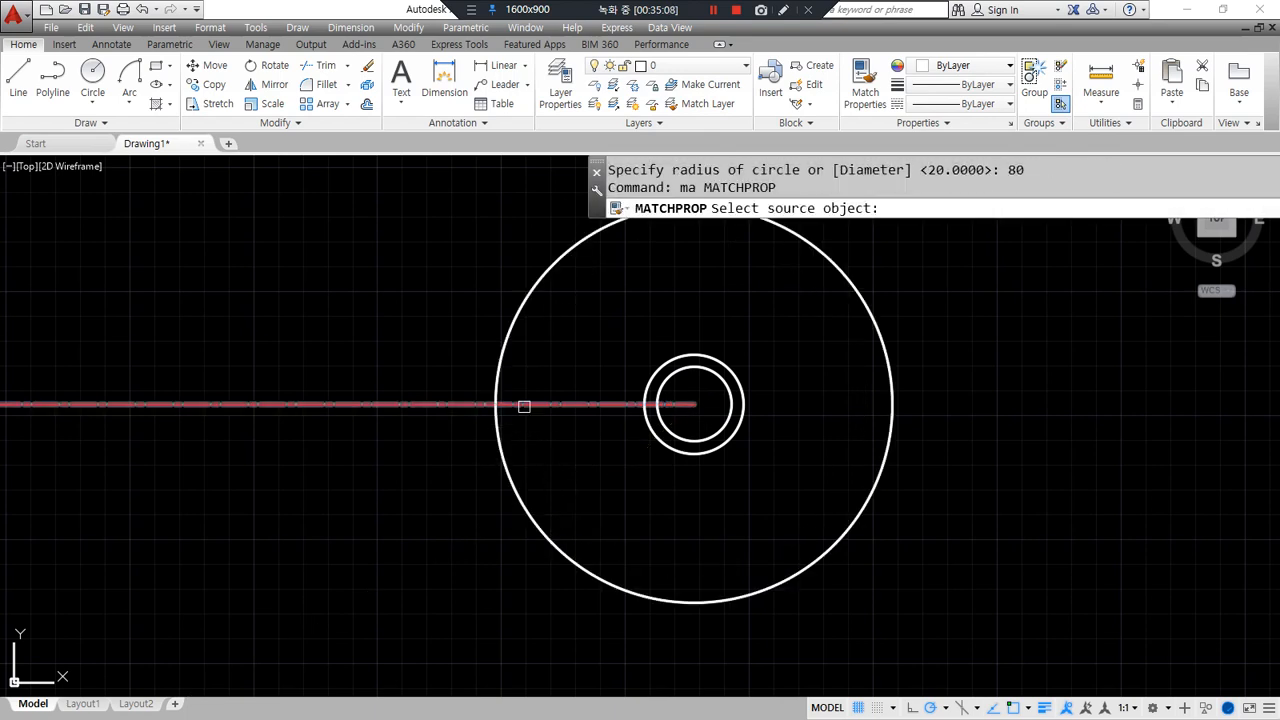
click(522, 405)
click(500, 433)
key(Return)
- Draw diameter 10 and radius 10 circles where the red centre lines cross
scroll(500, 433, up, 4)
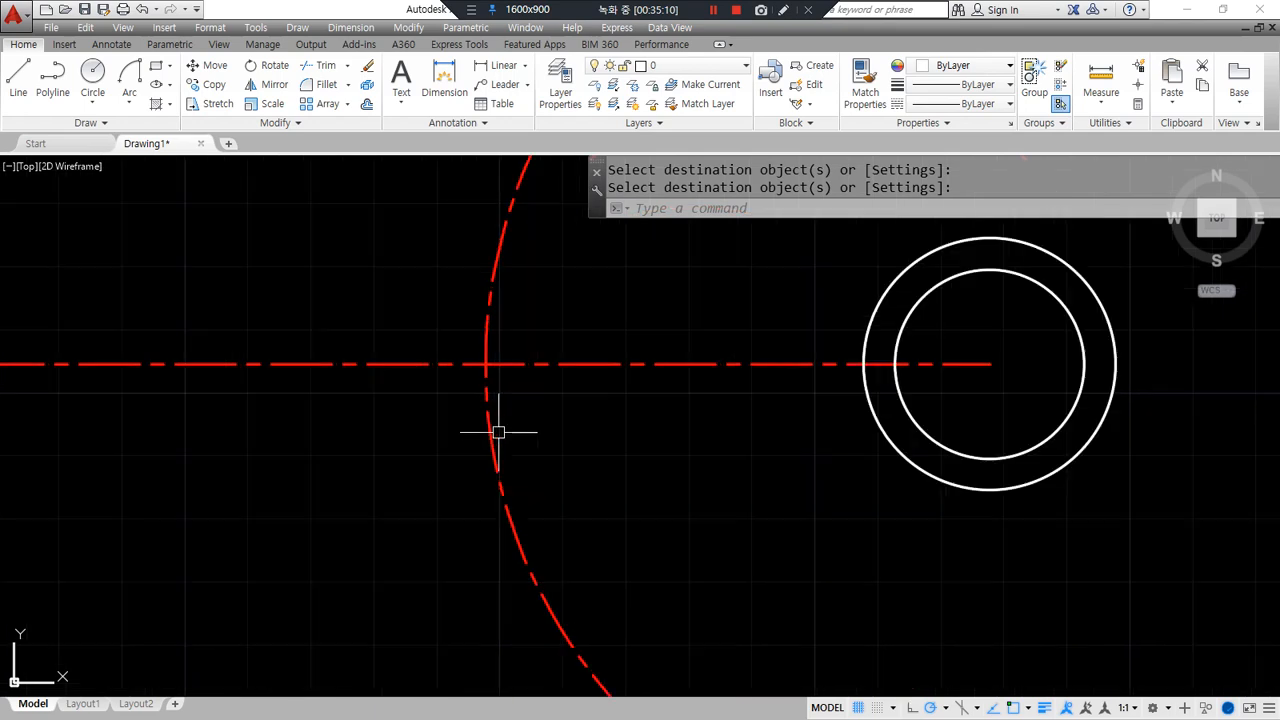
text(c)
key(Return)
click(485, 364)
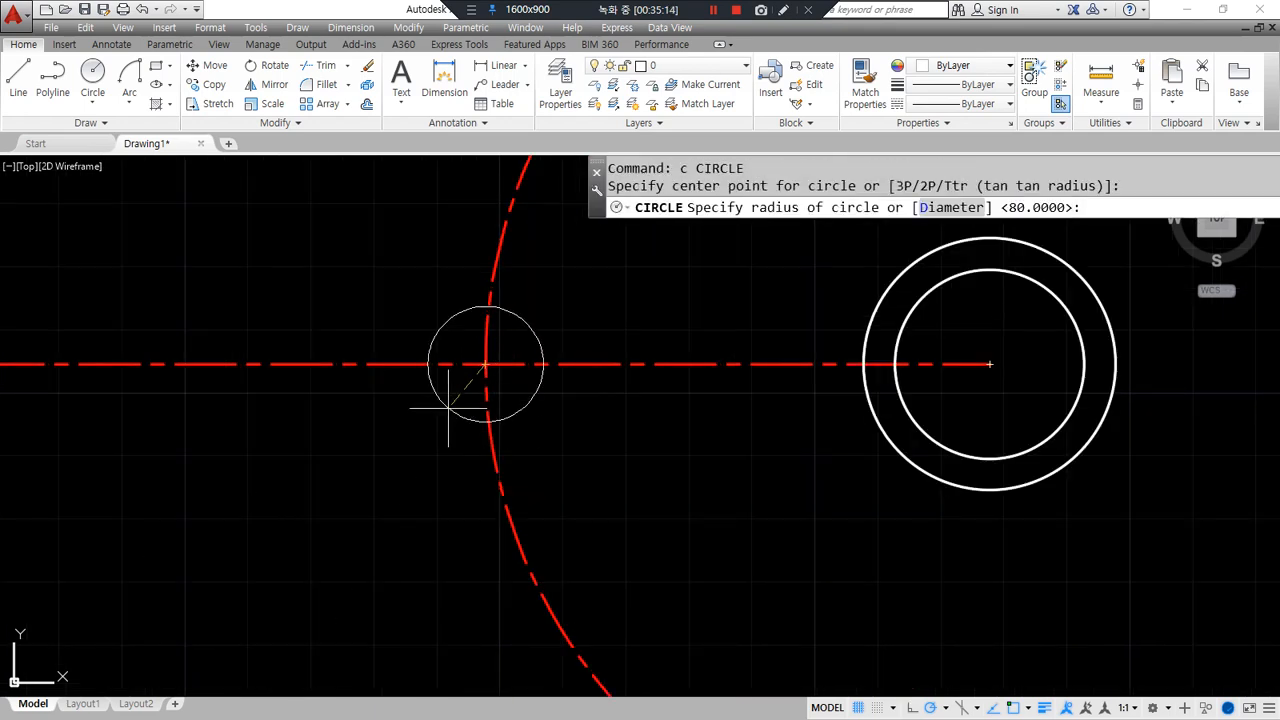
text(d)
key(Return)
text(10)
key(Return)
key(Return)
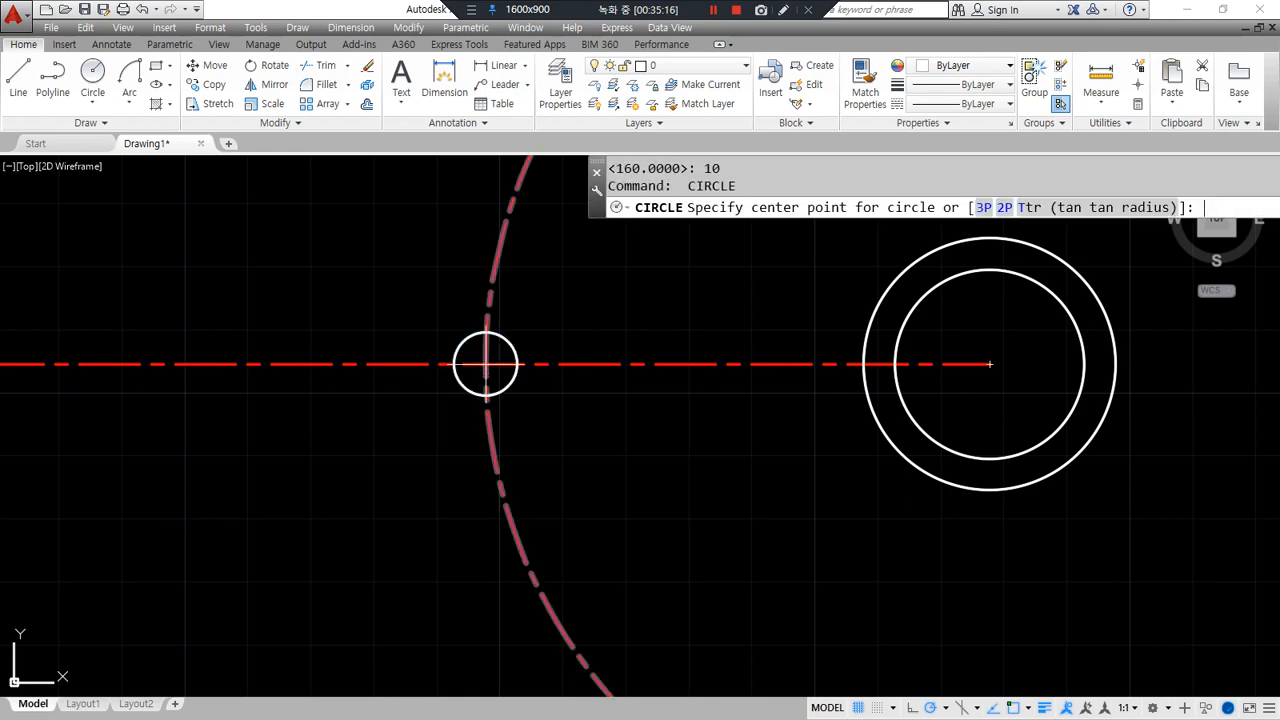
click(485, 364)
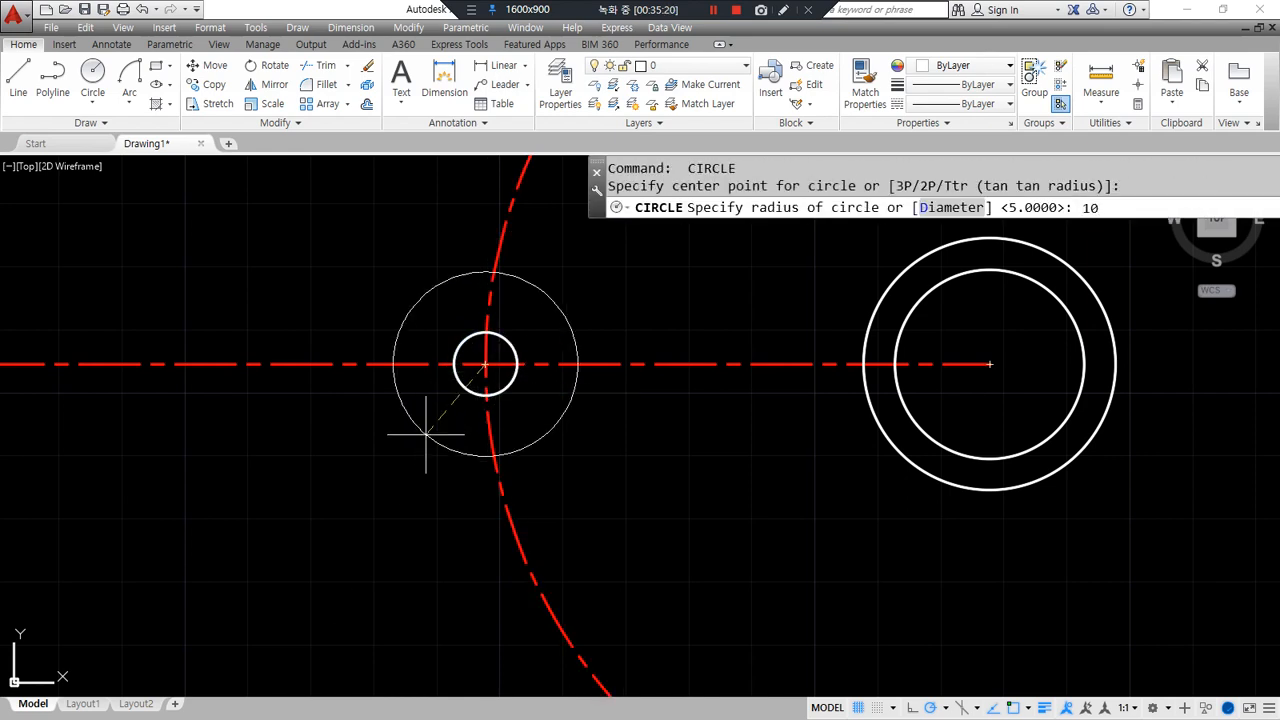
key(Return)
- Offset the middle circle 3 outward
text(o)
key(Return)
text(3)
key(Return)
click(445, 418)
click(357, 486)
key(Return)
- Trim the centre arc and the left end of the centre line
text(tr)
key(Return)
key(Return)
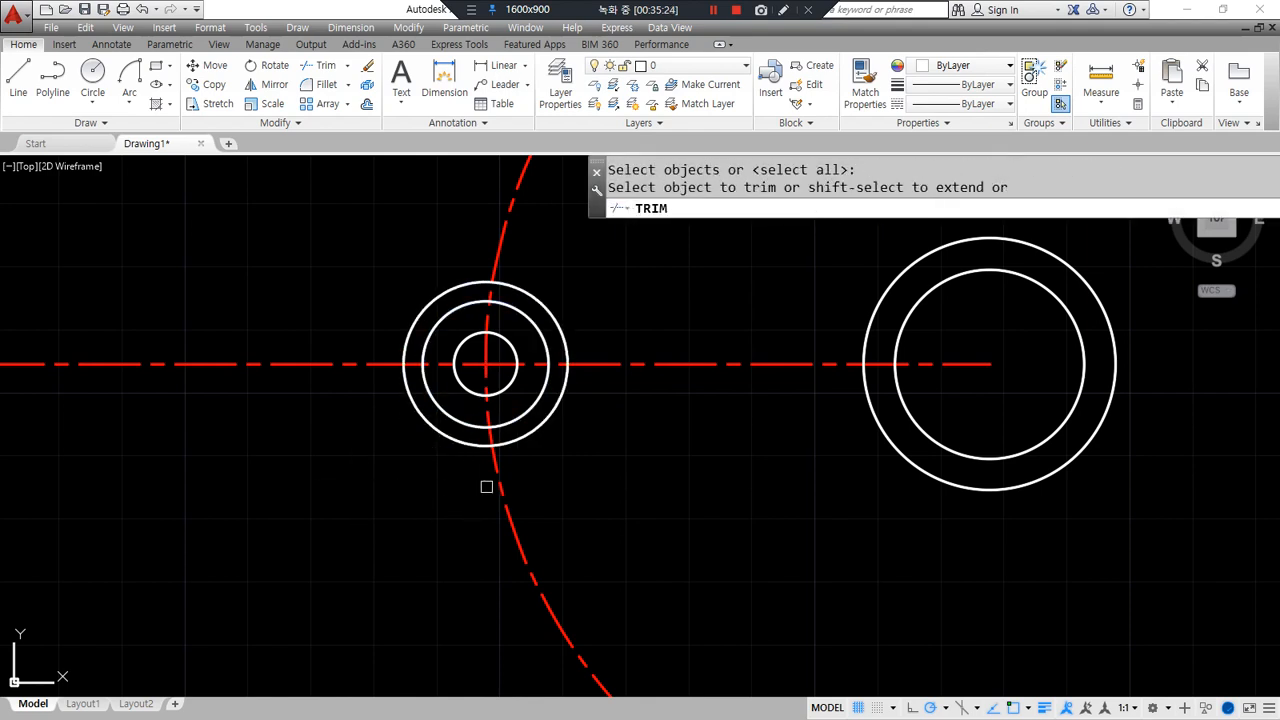
click(499, 491)
click(340, 364)
key(Return)
- Erase the extra outer circle and recentre the view
click(432, 425)
text(e)
key(Return)
middle_drag(690, 469, 484, 486)
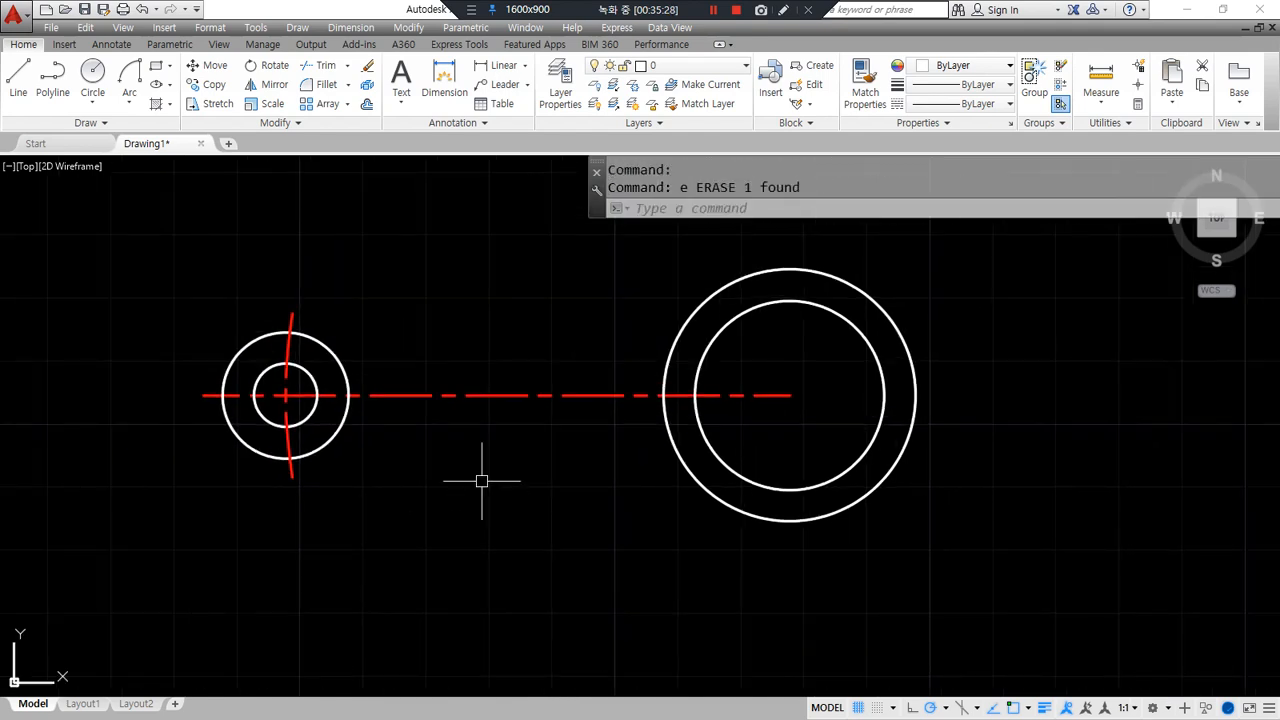
- Draw upper and lower lines tangent to the small and big circles
key(Escape)
text(l)
key(Return)
text(ta)
key(Return)
click(266, 372)
text(ta)
key(Return)
click(690, 318)
key(Return)
key(Return)
text(ta)
key(Return)
click(280, 420)
text(ta)
key(Return)
click(715, 505)
key(Return)
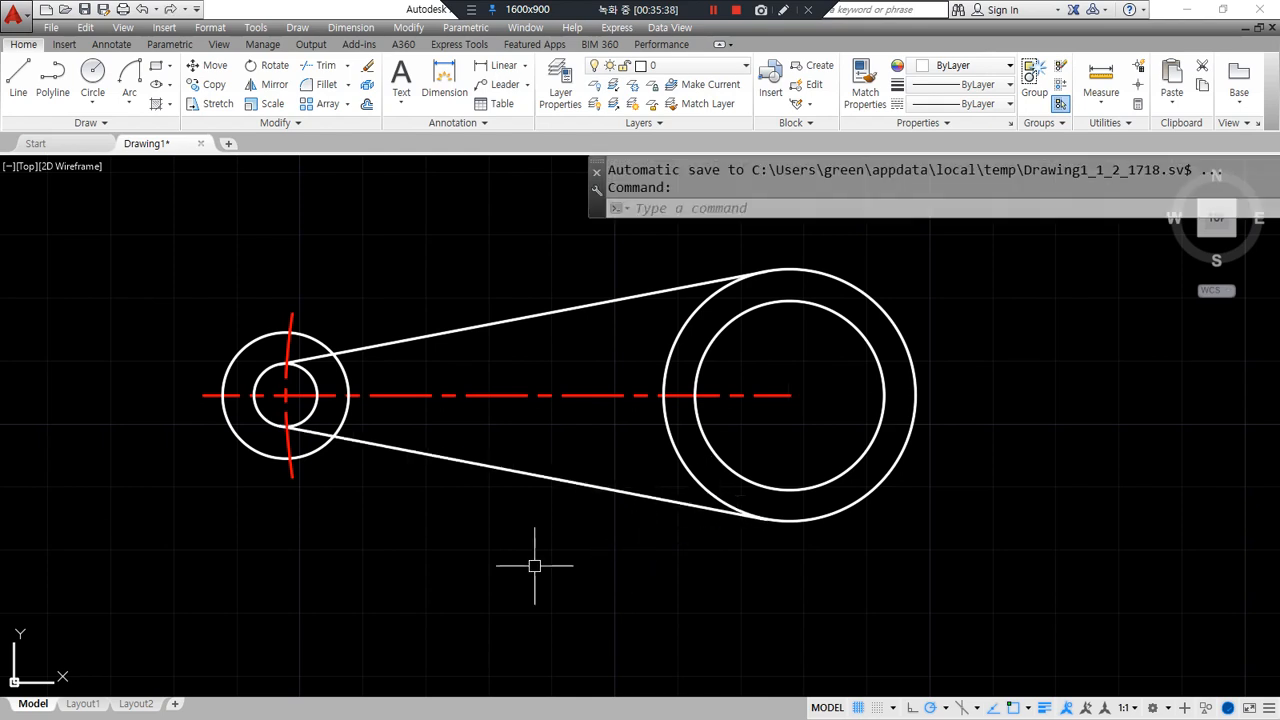
- Offset both tangent lines by 5 to form the inner slot
text(o)
key(Return)
text(5)
key(Return)
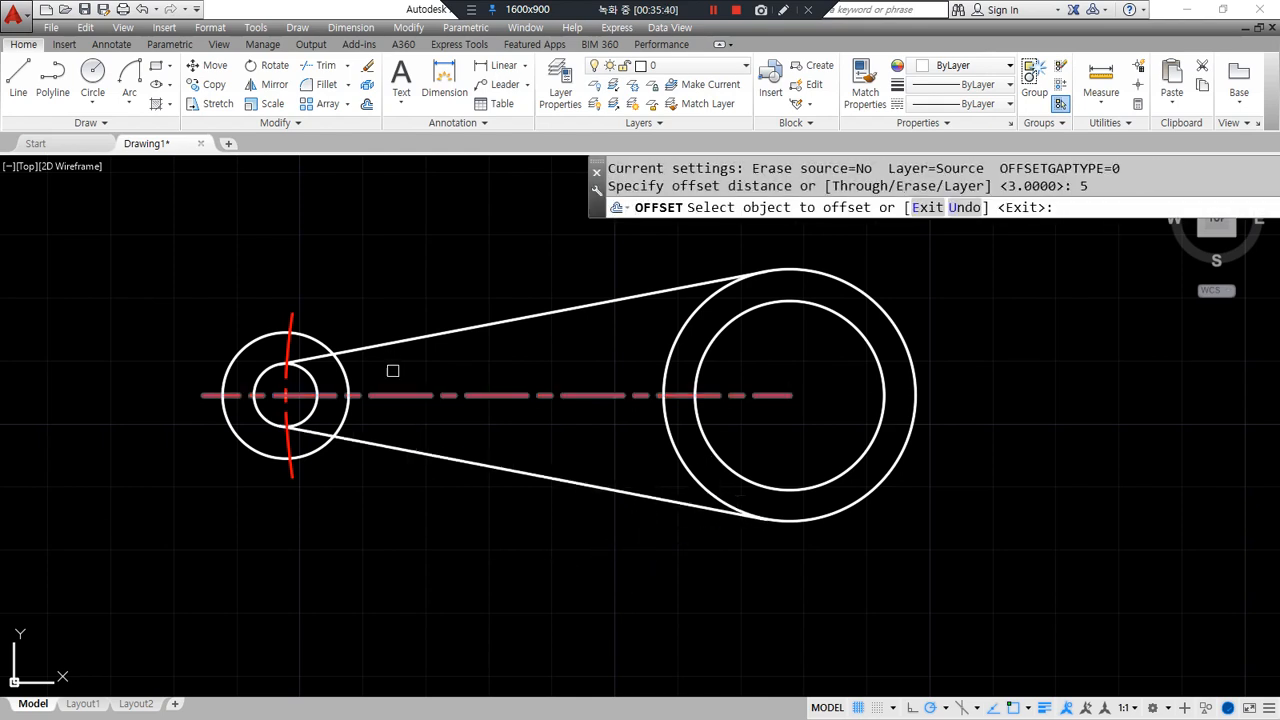
click(386, 339)
click(386, 302)
click(394, 450)
click(331, 525)
key(Return)
- Fillet the small outer circle with both lines at radius 2
text(f)
key(Return)
text(r)
key(Return)
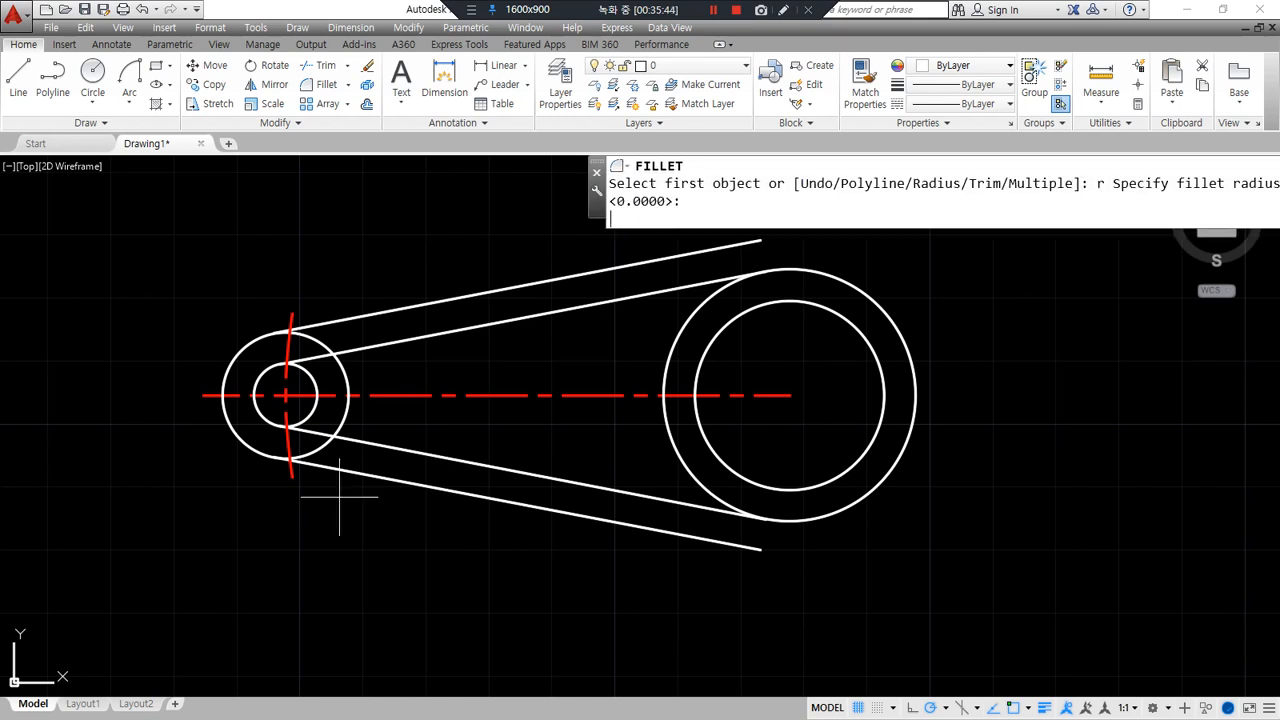
text(2)
key(Return)
click(338, 432)
click(348, 440)
key(Return)
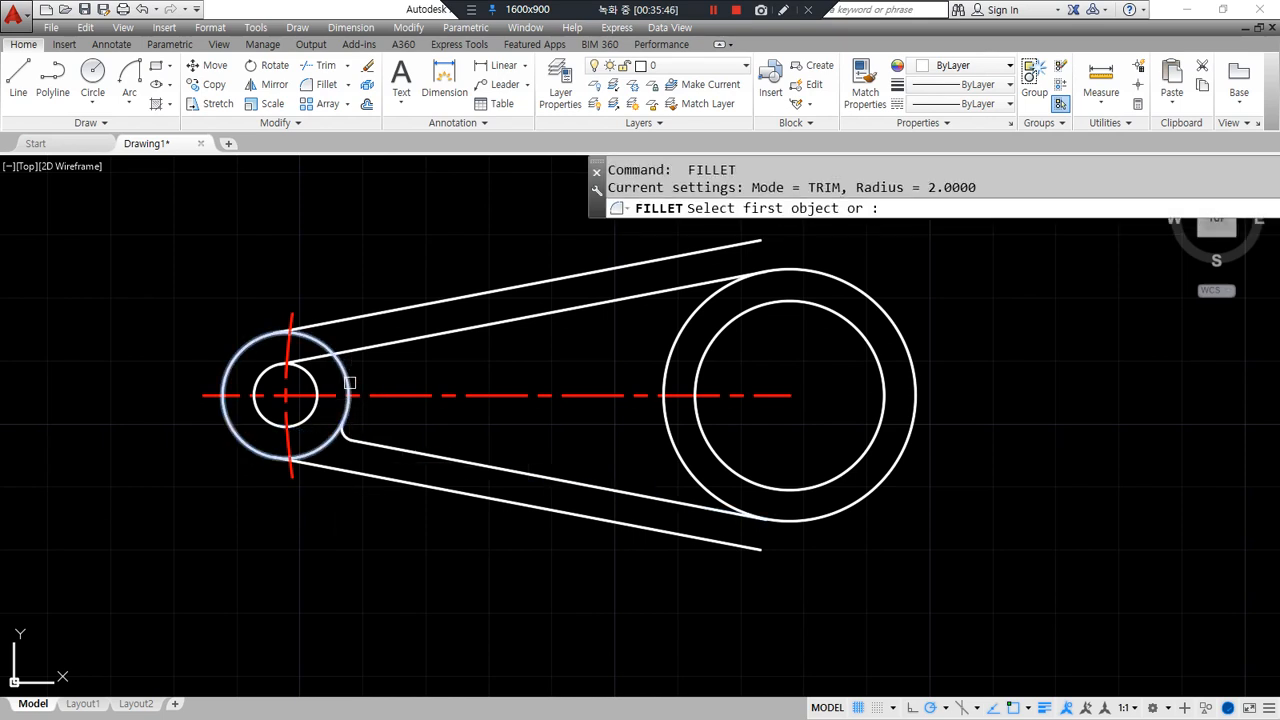
click(343, 370)
click(364, 358)
- Fillet the inner slot lines onto the big circle at radius 4
text(f)
key(Return)
text(r)
key(Return)
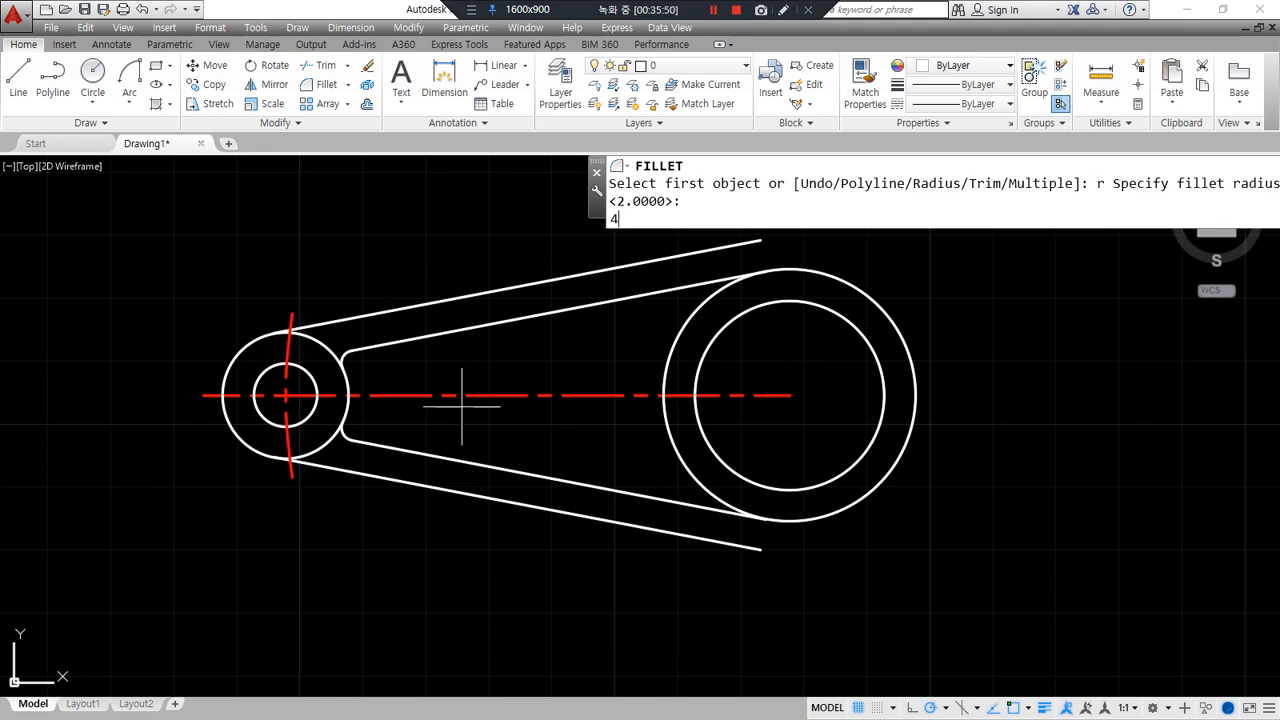
text(4)
key(Return)
click(643, 296)
click(661, 368)
key(Return)
click(674, 450)
click(626, 494)
scroll(250, 481, up, 6)
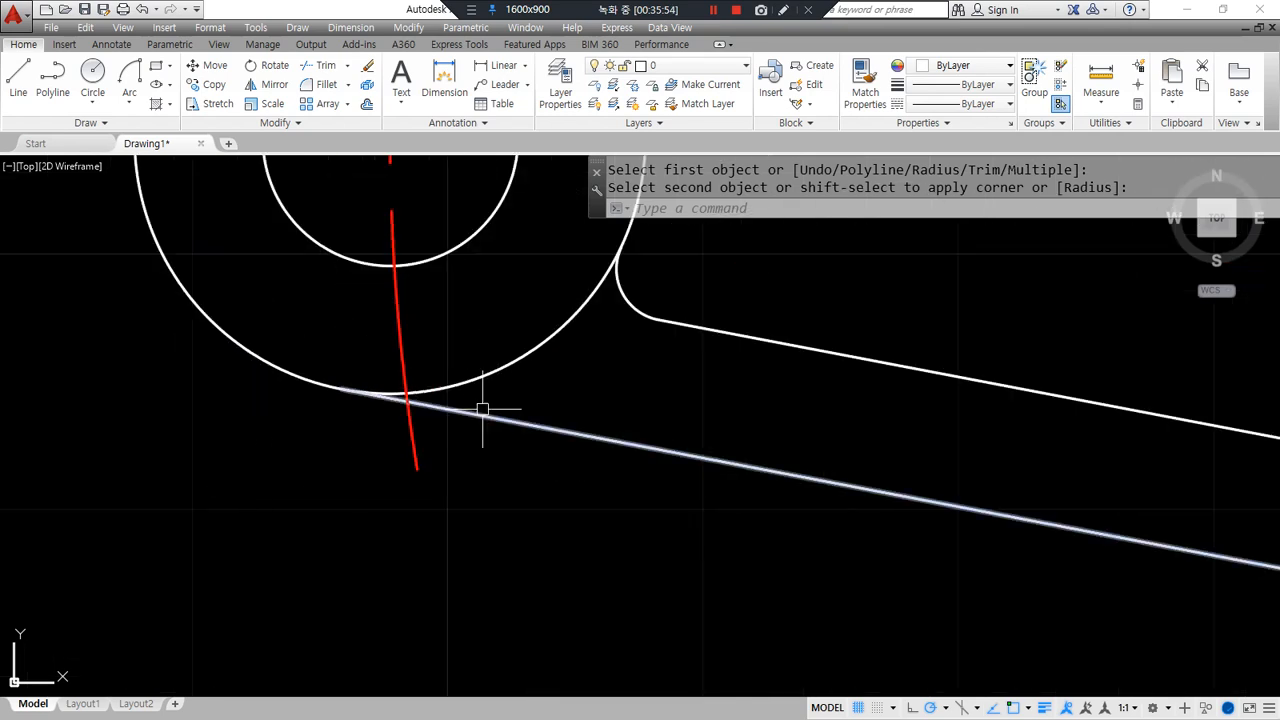
- Trim the leftover circle arcs and shift the part left in view
text(tr)
key(Return)
scroll(400, 378, up, 3)
key(Return)
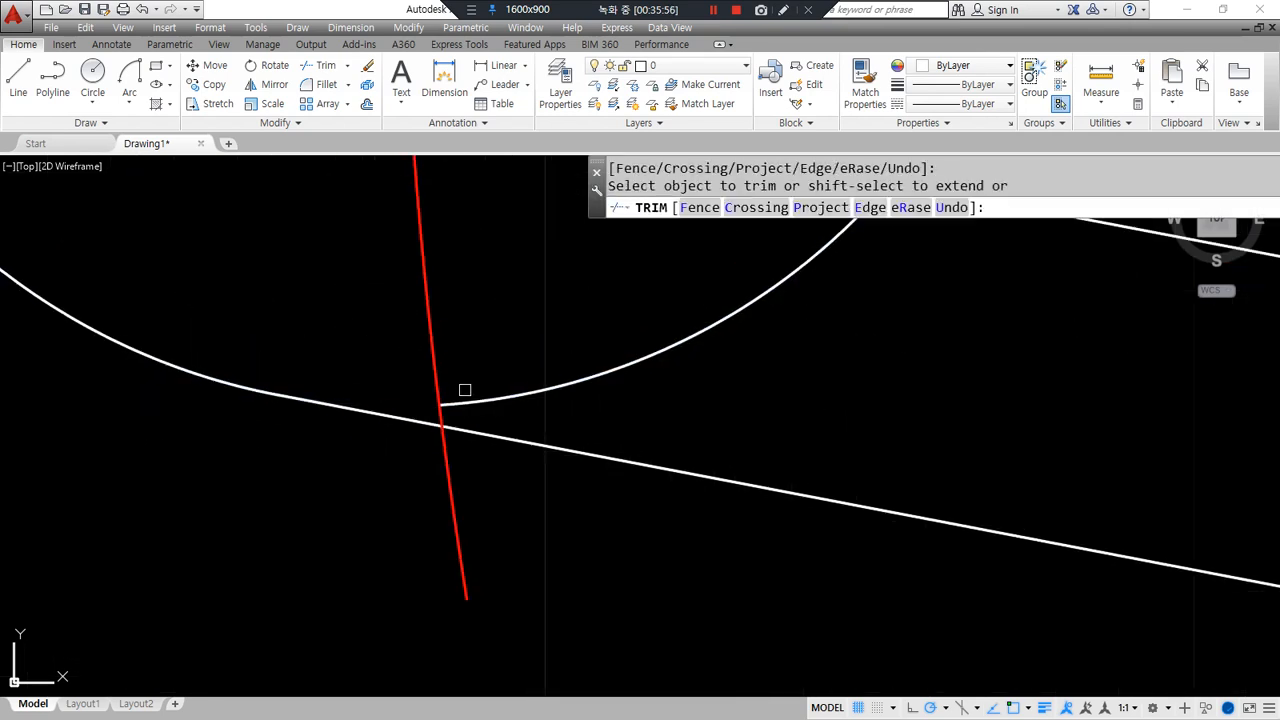
scroll(451, 466, down, 3)
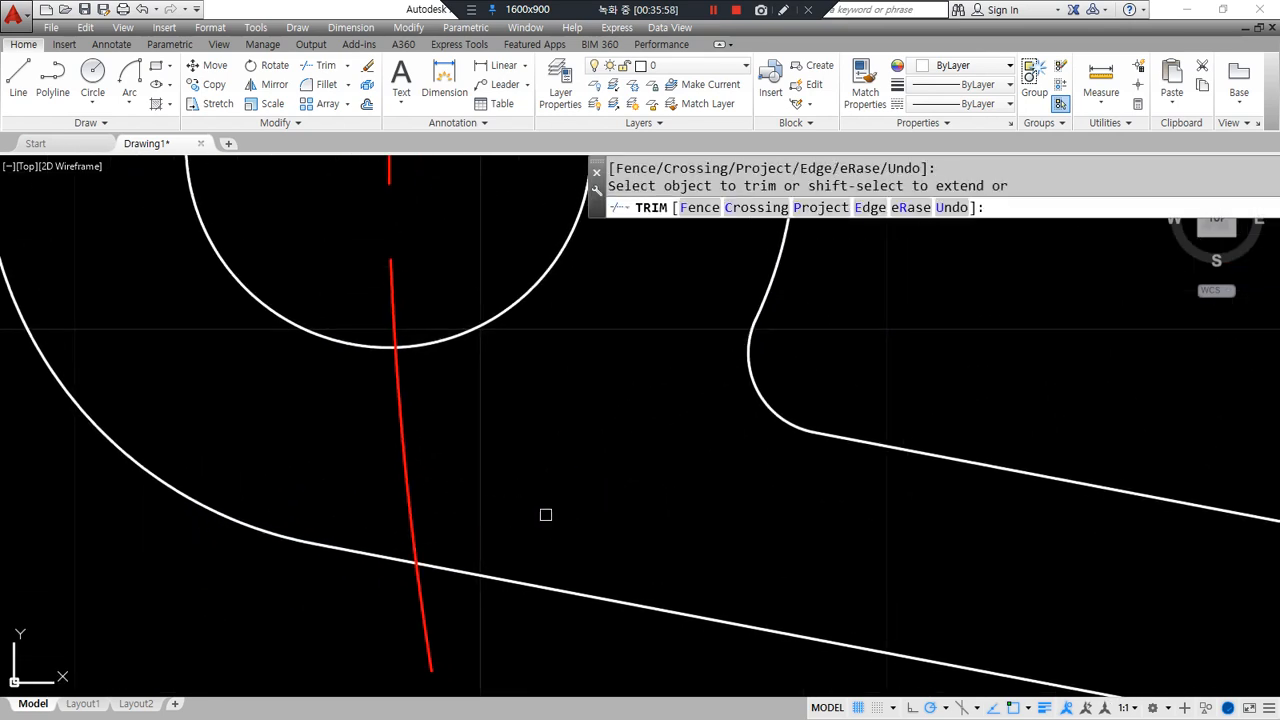
scroll(545, 514, down, 4)
scroll(509, 383, up, 5)
click(527, 351)
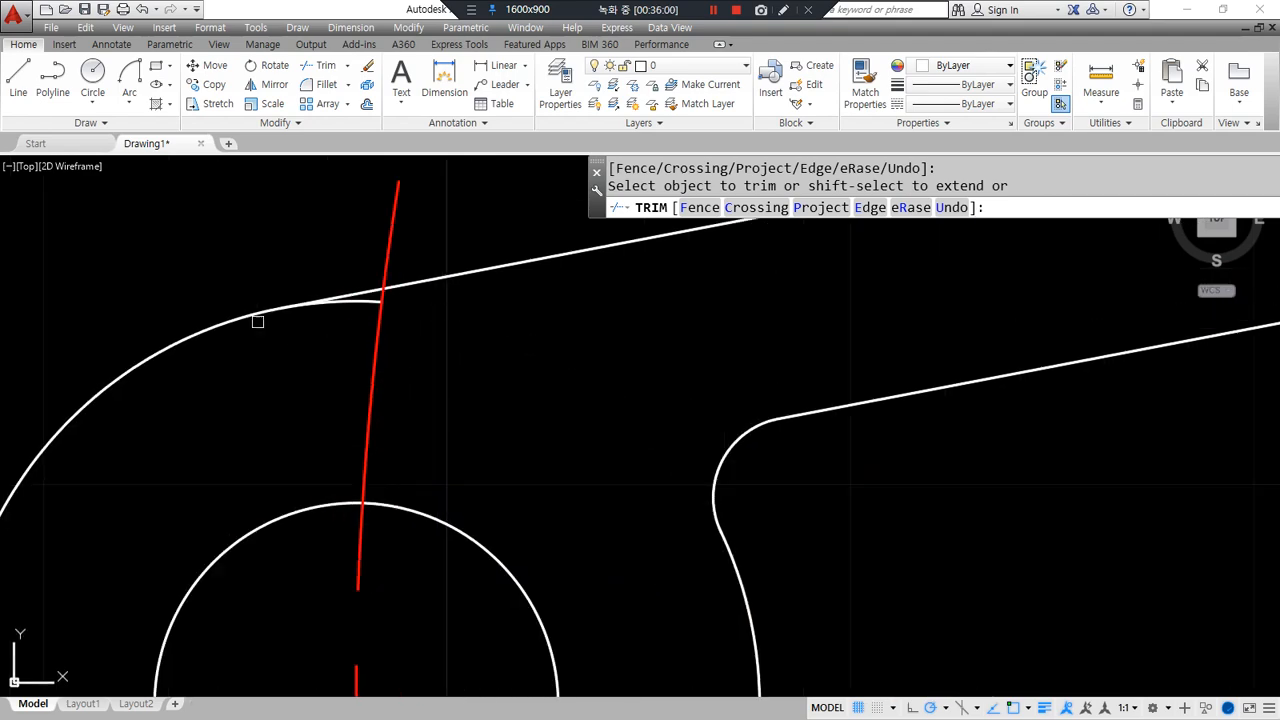
click(546, 296)
key(Return)
scroll(523, 403, down, 6)
middle_drag(503, 440, 336, 484)
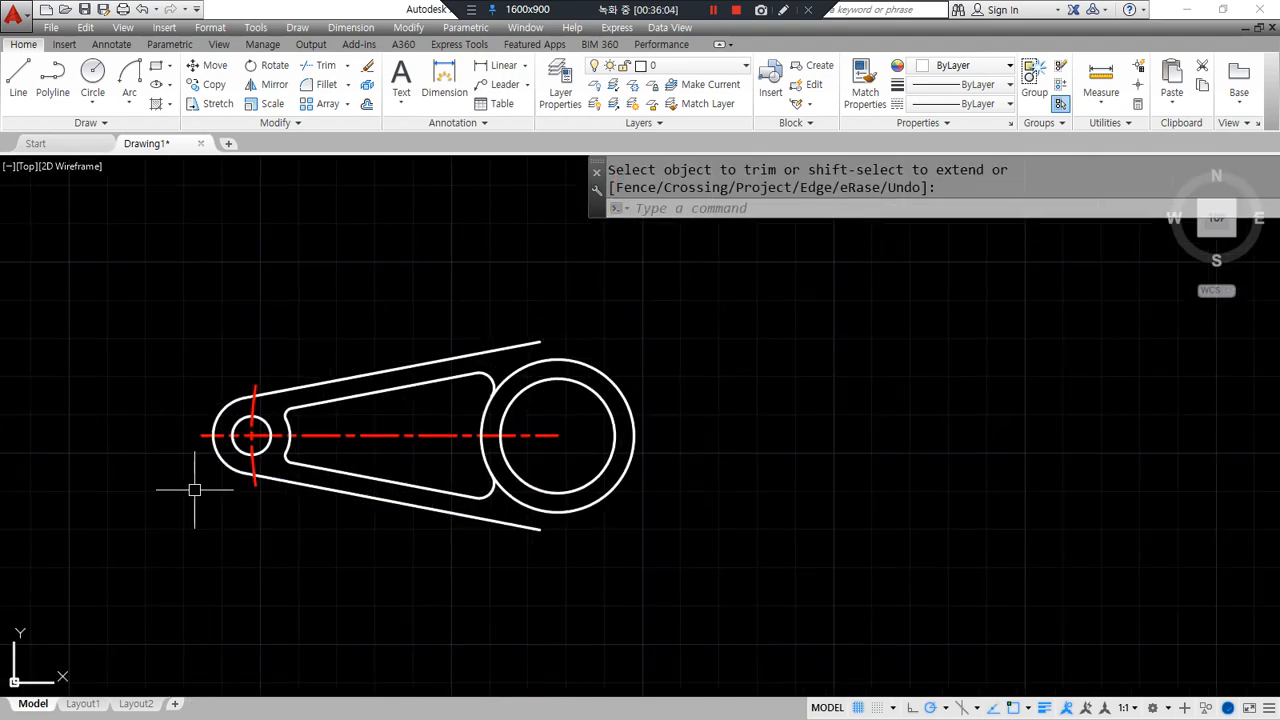
- Polar-array the 13 arm objects around the hub centre with 3 items
text(ar)
key(Return)
click(113, 229)
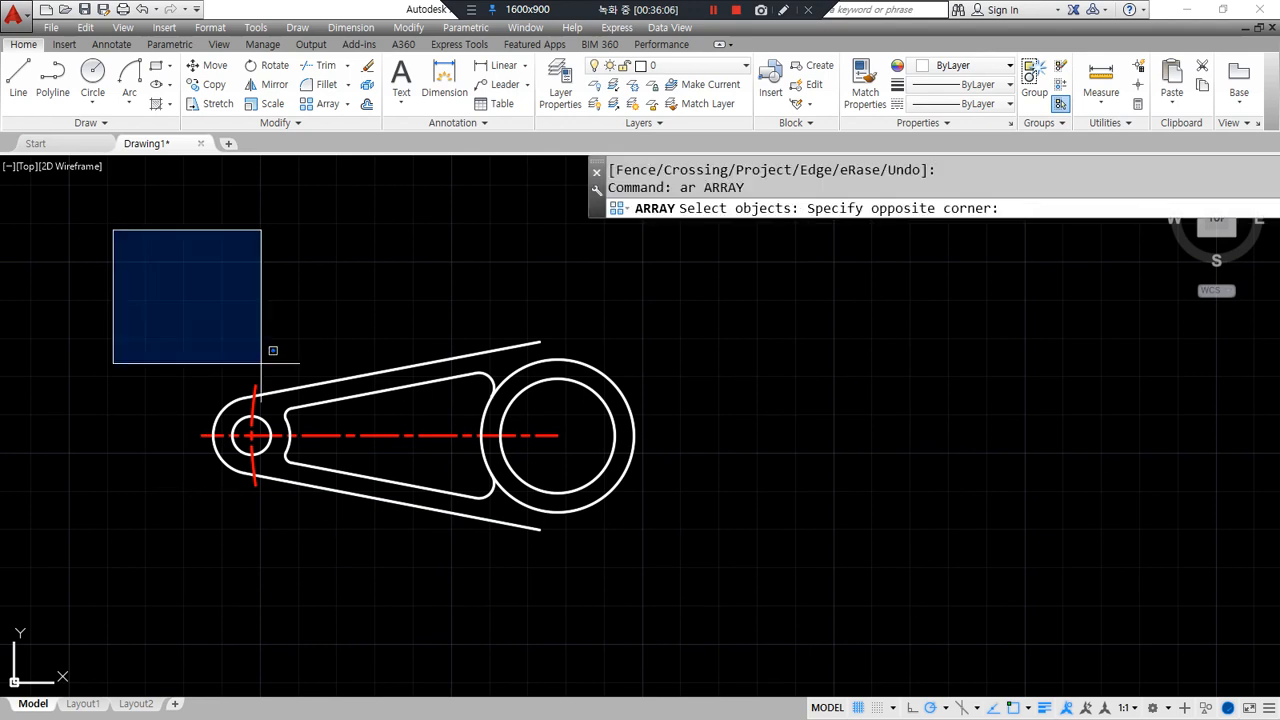
click(579, 606)
key(Return)
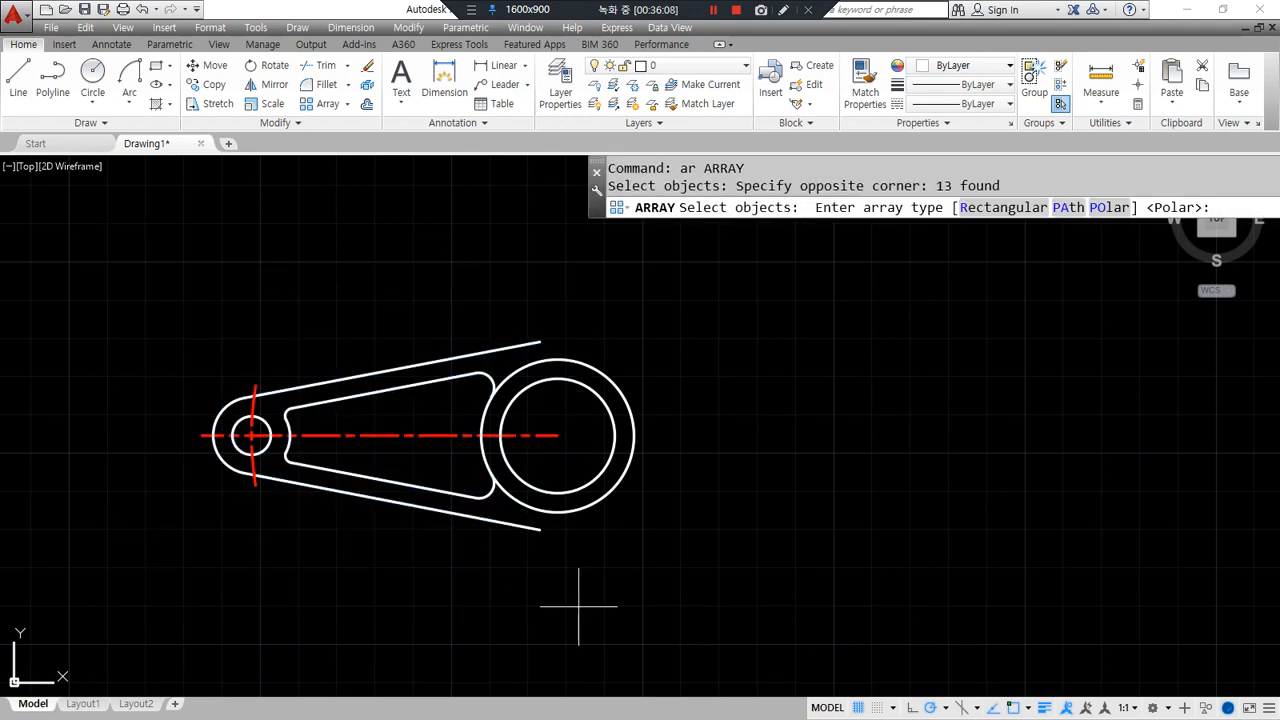
text(po)
key(Return)
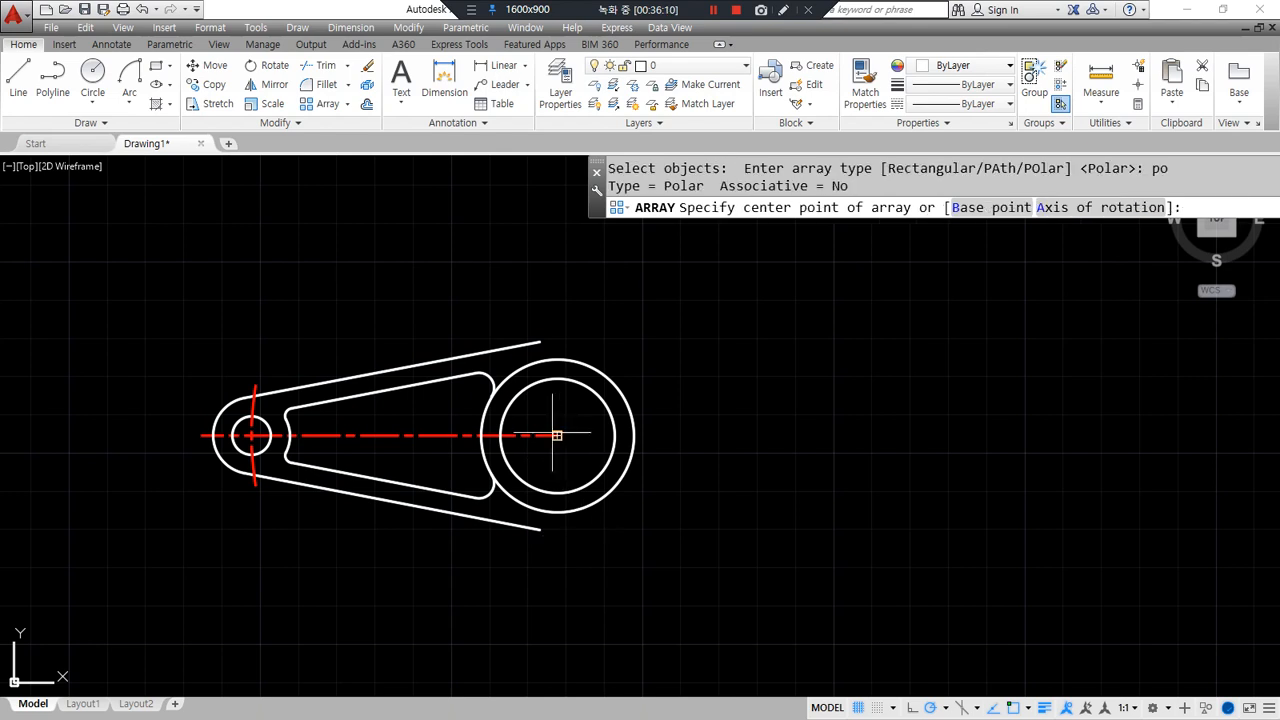
click(557, 435)
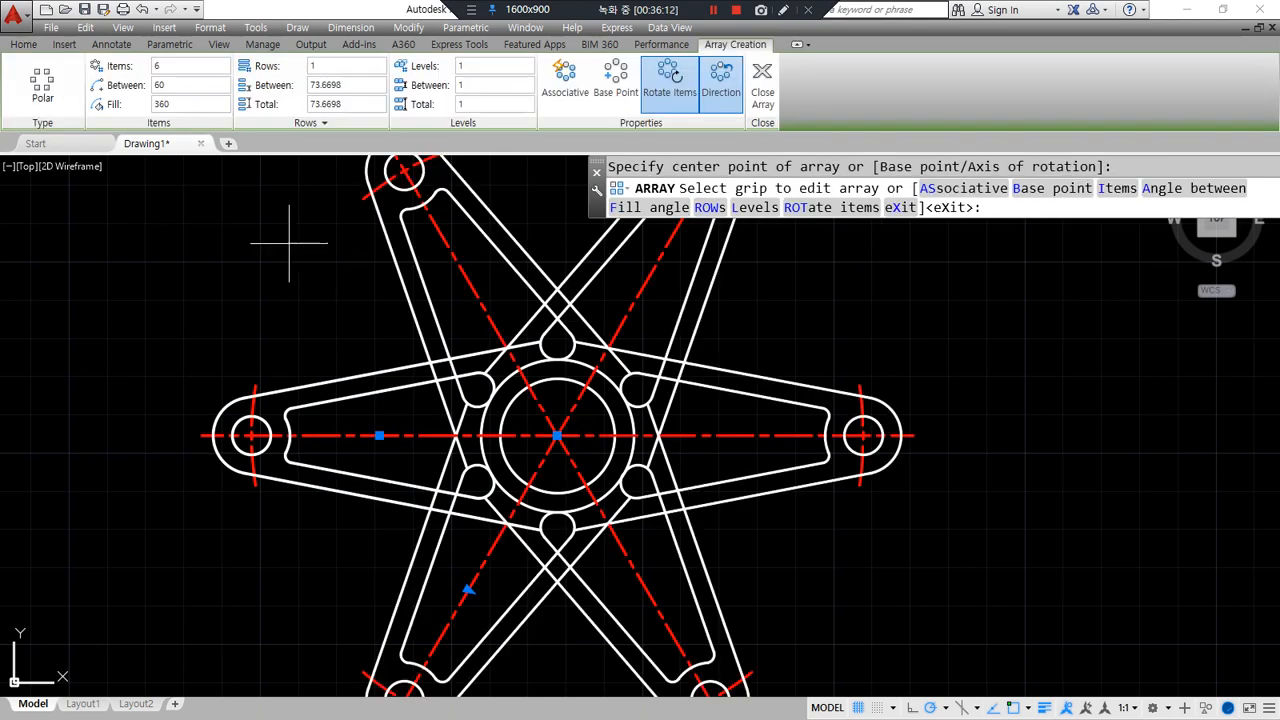
click(178, 65)
text(3)
key(Return)
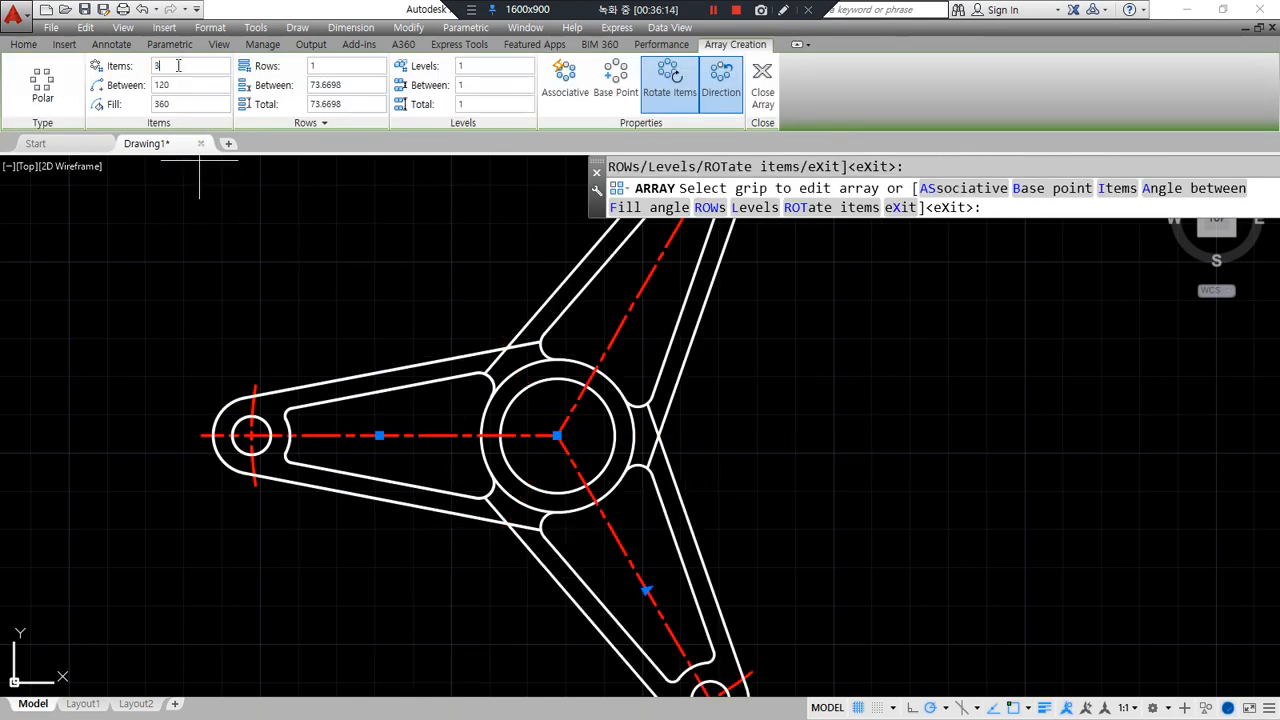
scroll(488, 398, down, 2)
click(766, 80)
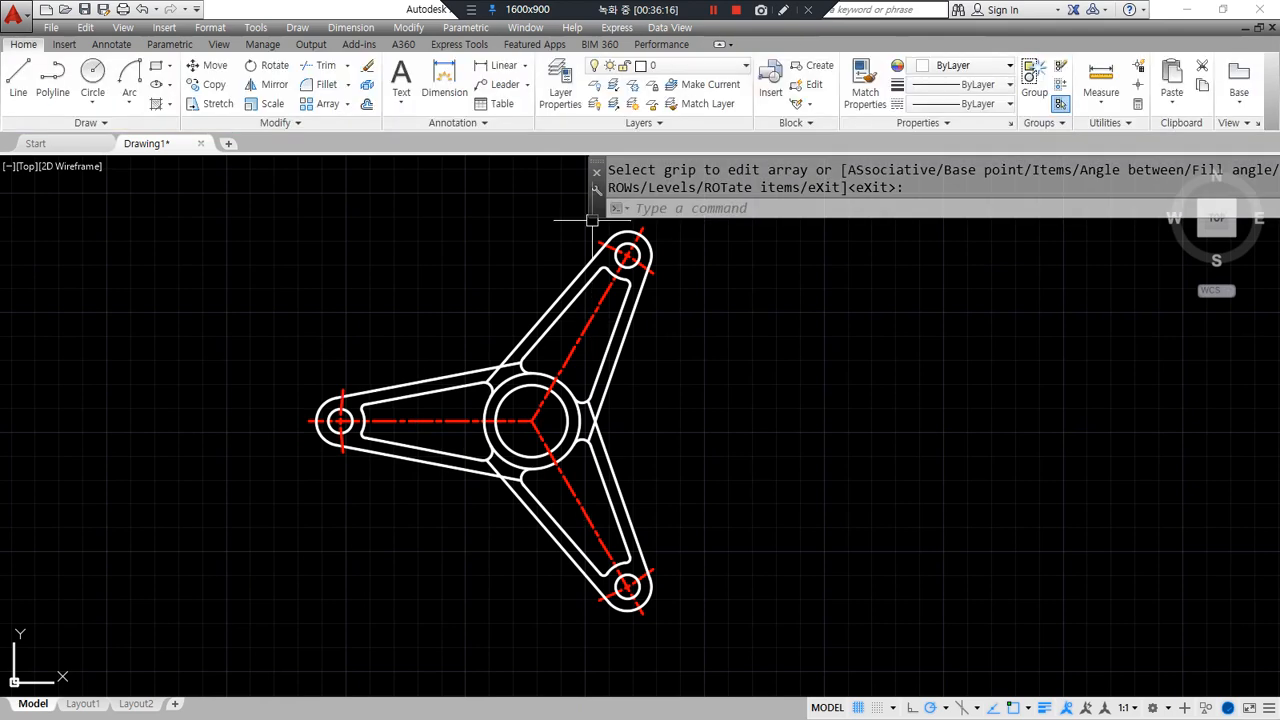
scroll(517, 246, up, 2)
- Start a fillet with radius 30
text(f)
key(Return)
text(r)
key(Return)
text(3)
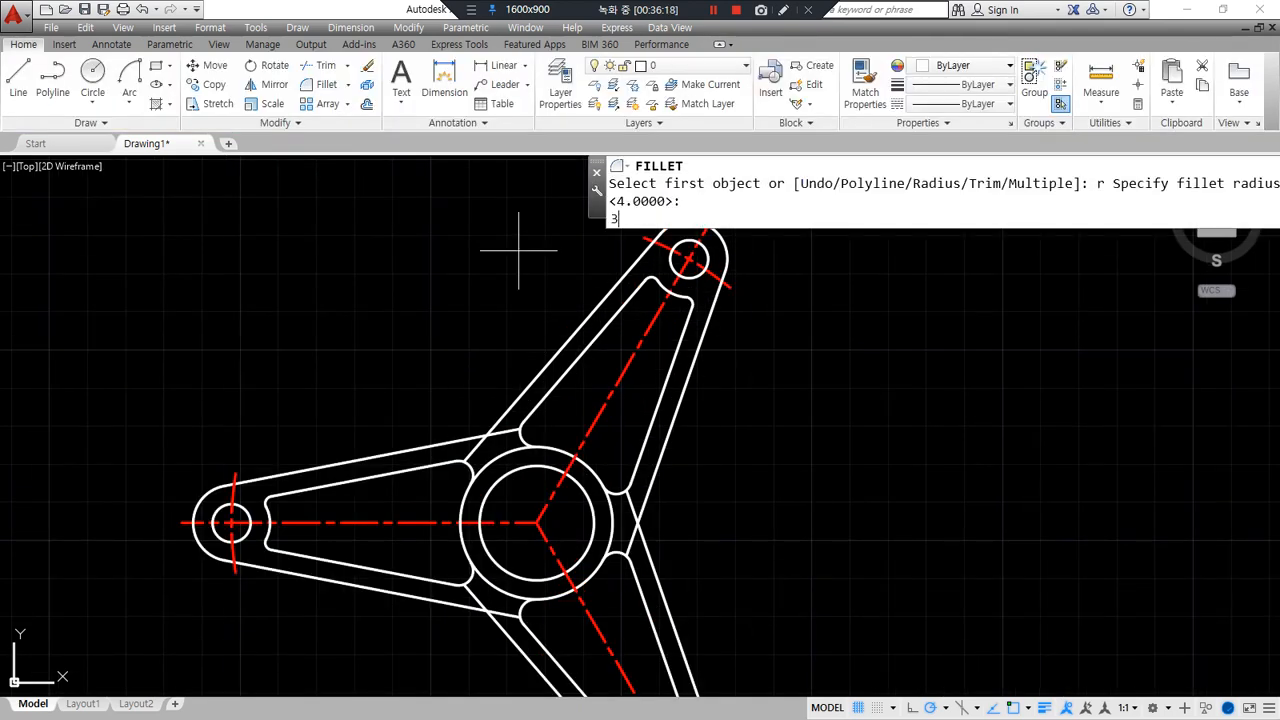
text(0)
key(Return)
- Fillet the upper-left, lower and right arm junctions with radius-30 arcs
click(508, 405)
click(464, 438)
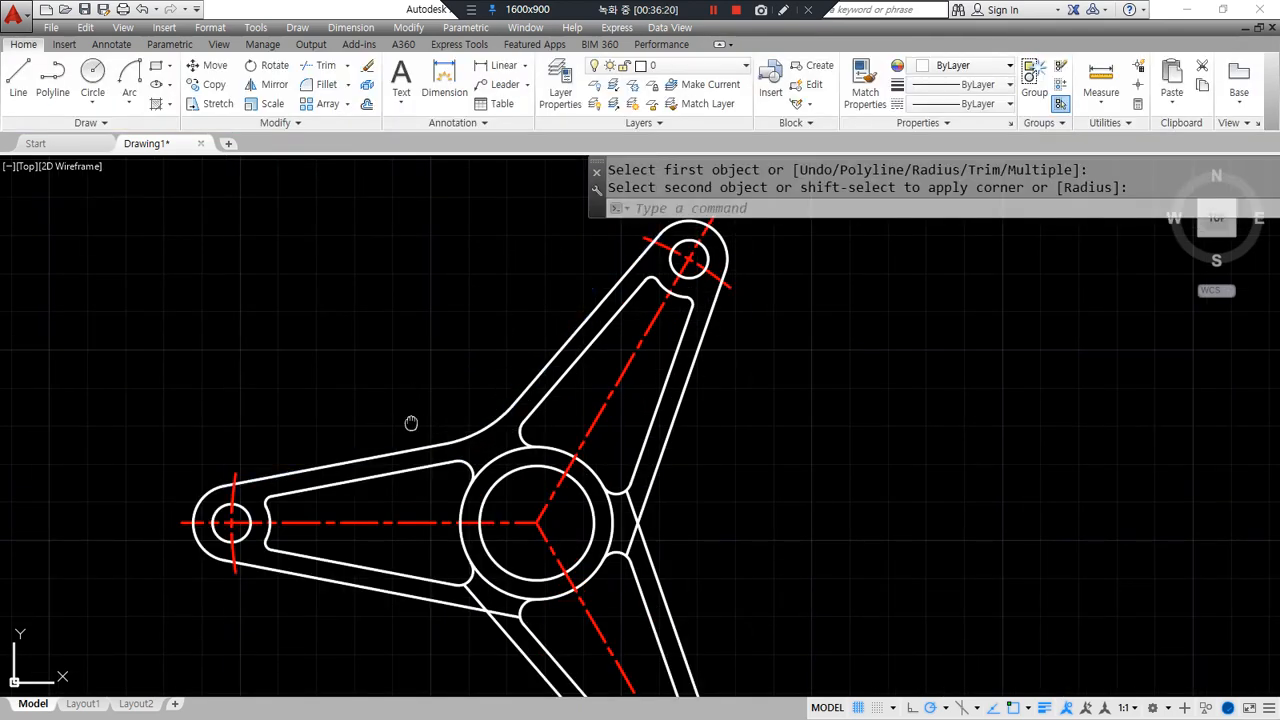
middle_drag(411, 423, 312, 299)
key(Return)
click(351, 479)
click(413, 518)
key(Return)
click(541, 428)
click(540, 345)
- Trim away the hub circle's arcs at the right, lower left and upper left between the arms
text(tr)
key(Return)
key(Return)
click(514, 408)
click(406, 464)
click(383, 337)
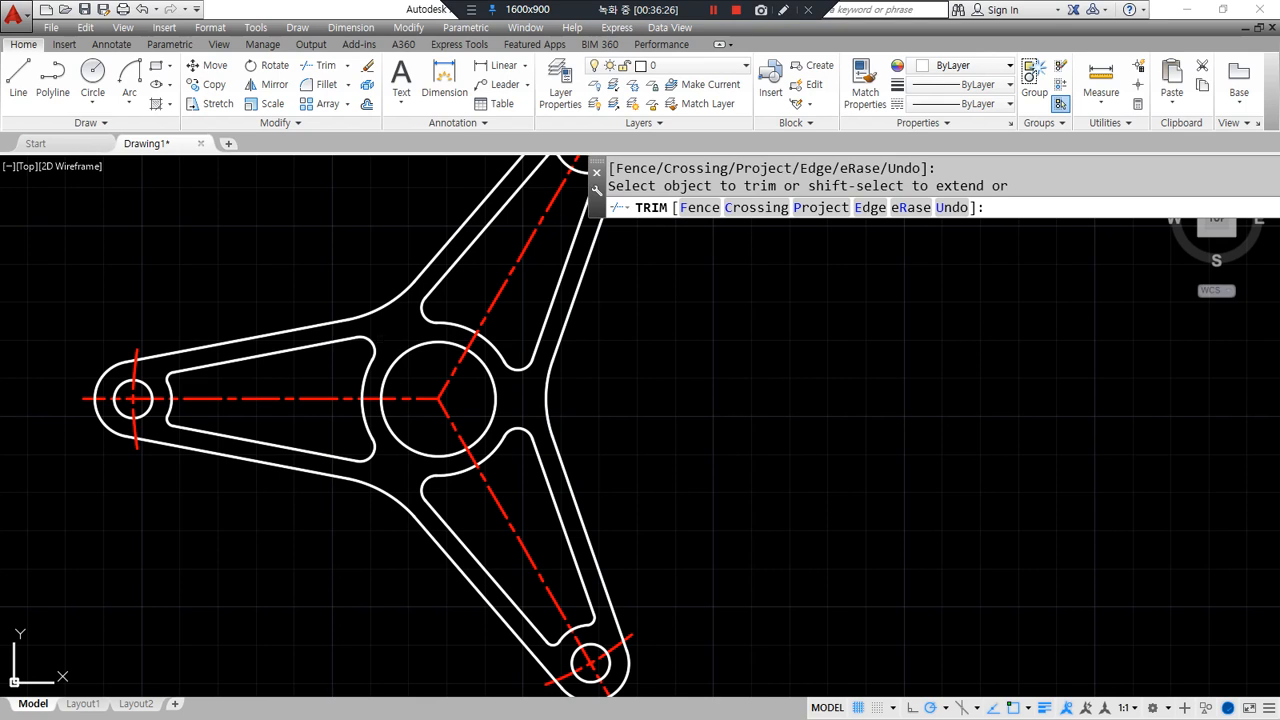
key(Return)
scroll(589, 474, down, 2)
middle_drag(675, 479, 609, 473)
middle_drag(554, 430, 534, 432)
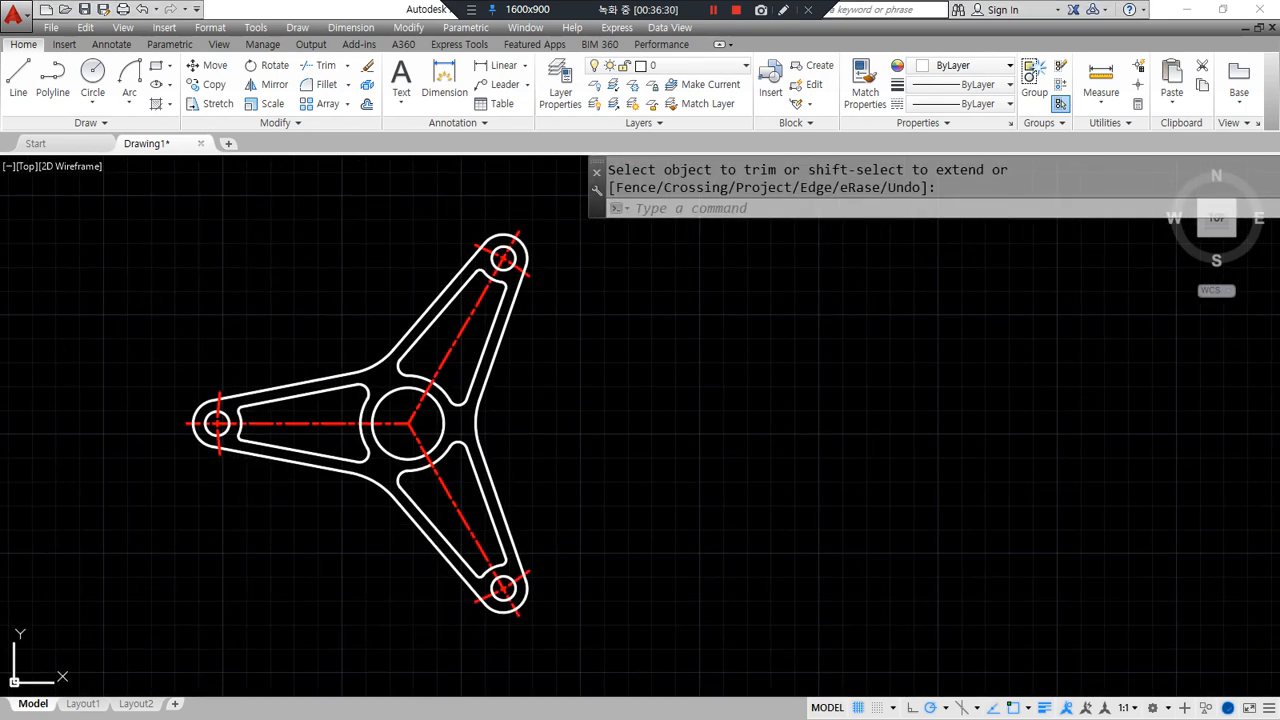
mouse_move(0, 120)
mouse_down()
mouse_move(0, 103)
mouse_move(235, 7)
mouse_up()
scroll(523, 346, down, 2)
mouse_move(514, 410)
middle_down()
mouse_move(443, 410)
mouse_move(375, 436)
middle_up()
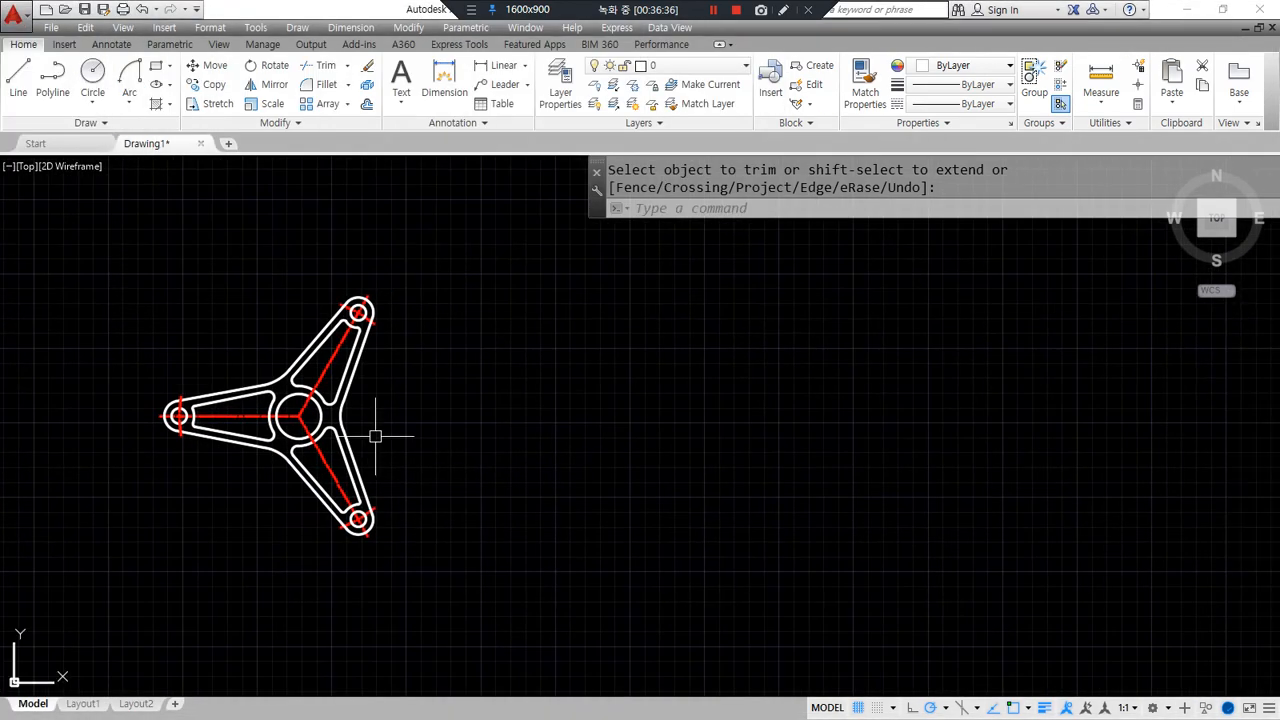
- Draw horizontal and vertical construction lines and match them to the red centre-line style
text(xl)
key(Return)
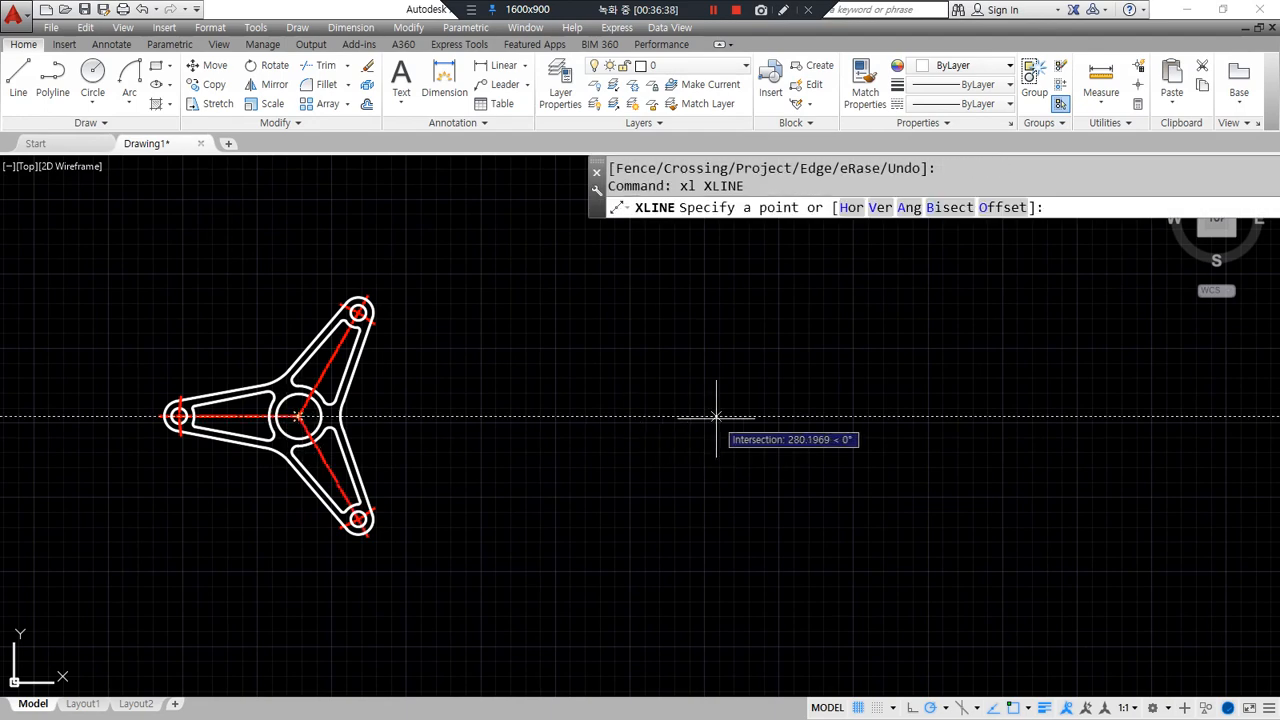
click(716, 416)
click(743, 415)
click(712, 369)
key(Return)
text(ma)
key(Return)
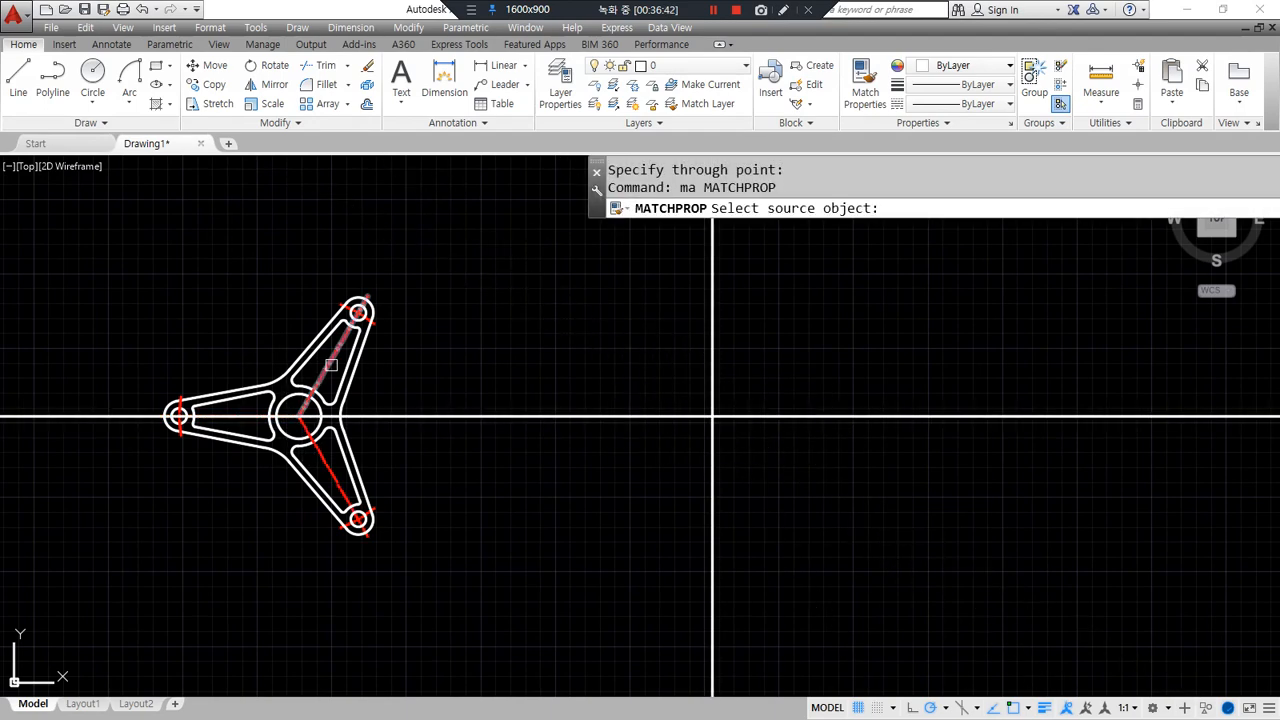
click(331, 365)
click(757, 448)
click(617, 369)
scroll(753, 452, up, 3)
middle_drag(753, 452, 466, 534)
- Draw a radius-9 circle at the construction lines' intersection
key(Return)
text(c)
key(Return)
click(390, 451)
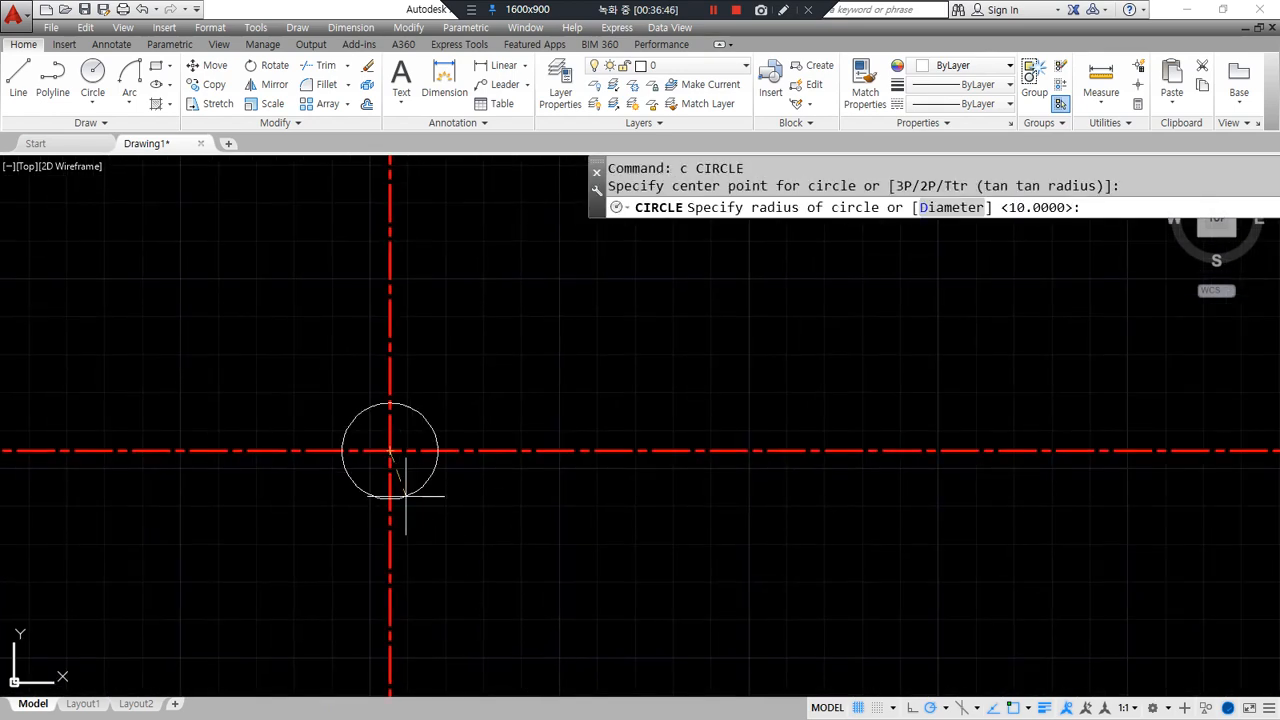
text(9)
key(Return)
scroll(405, 495, up, 3)
- Add a vertical construction line at the circle's left edge
text(xl)
key(Return)
text(v)
key(Return)
click(200, 363)
key(Return)
- Offset that vertical line 22 to the right of the circle and erase the original
text(o)
key(Return)
text(22)
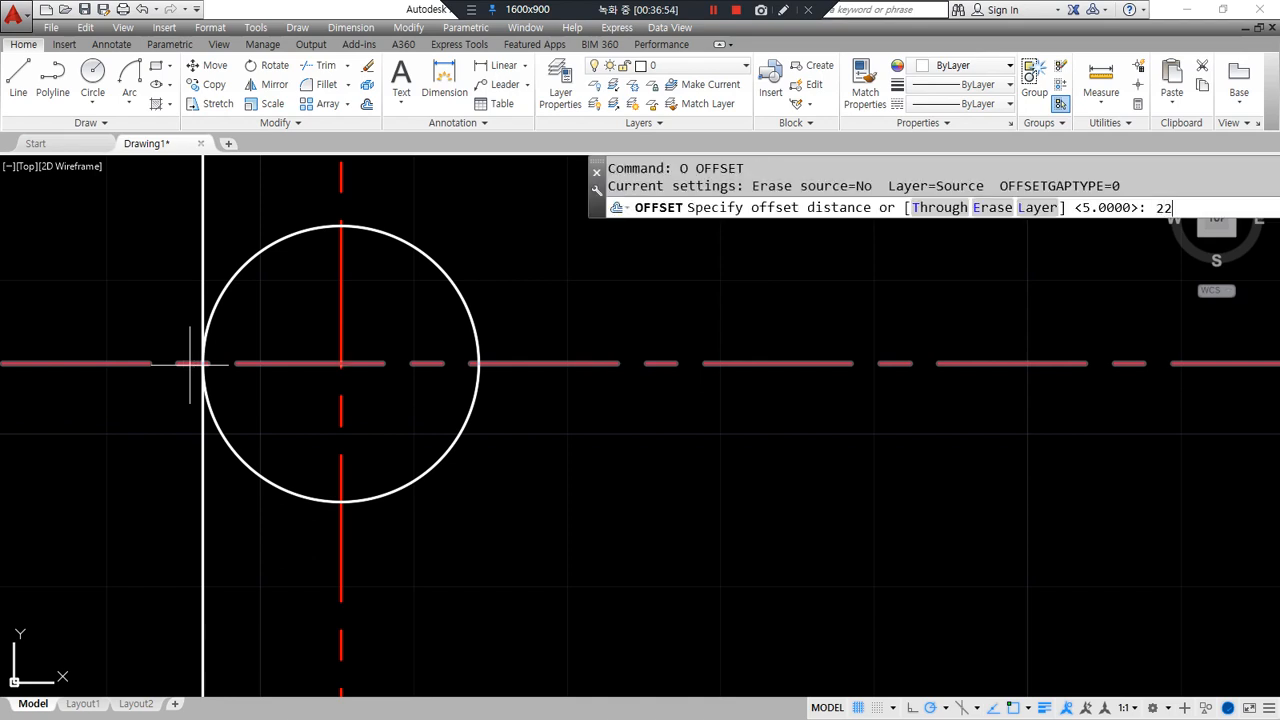
key(Return)
click(200, 507)
click(640, 557)
key(Return)
click(257, 551)
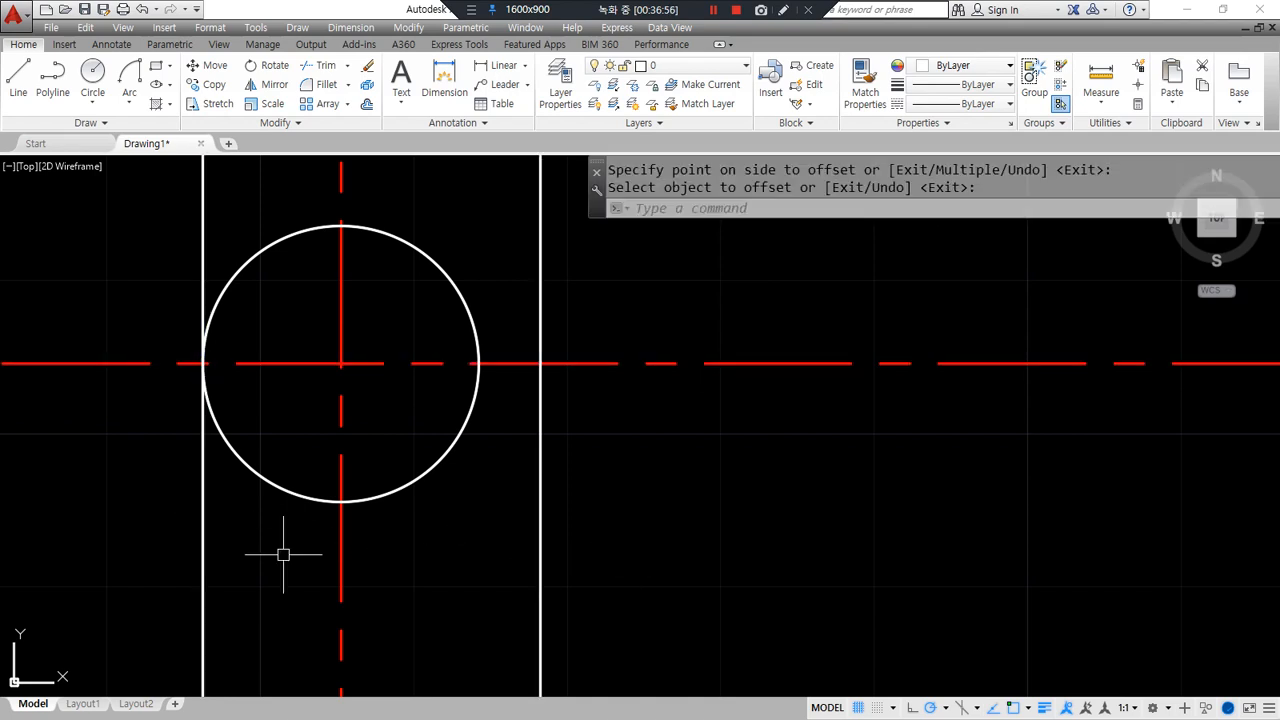
click(124, 594)
text(e)
key(Return)
- Offset the horizontal centre line by 2.5 to mark the notch width
text(O)
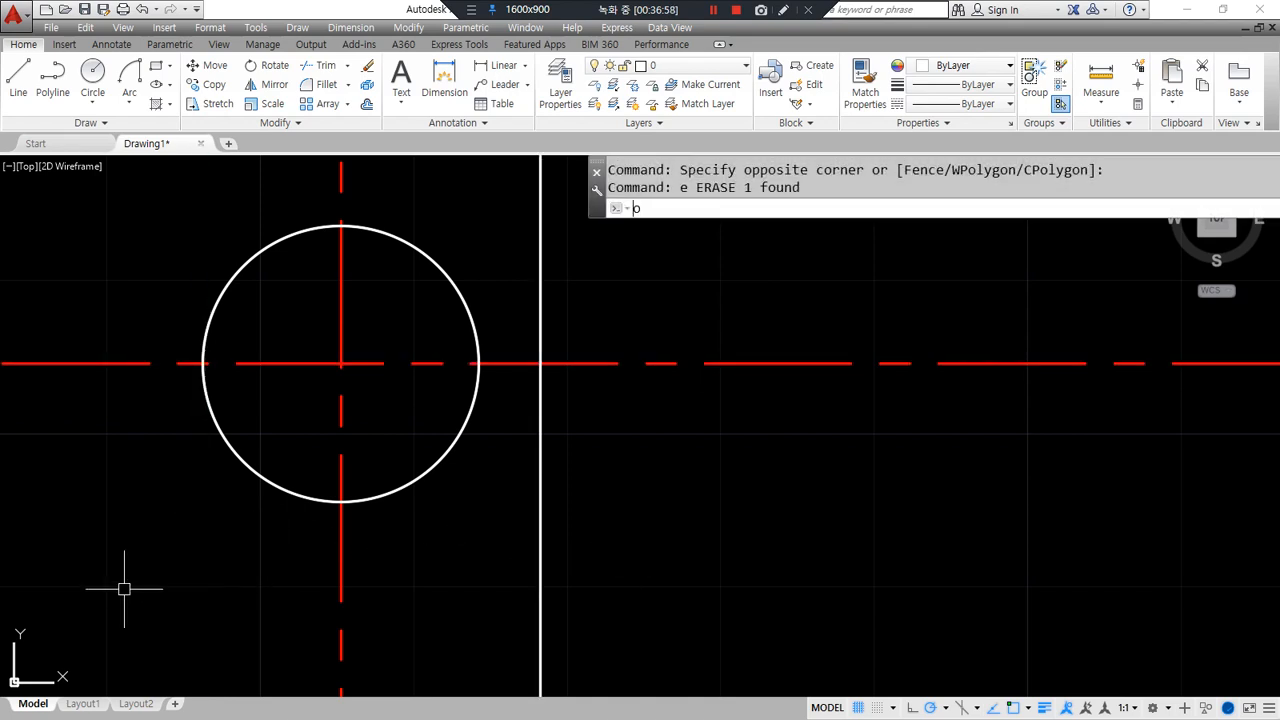
key(Return)
text(2.5)
key(Return)
click(606, 362)
click(601, 365)
- Undo an unwanted rounded fillet and set the fillet radius to 0
key(Return)
text(f)
key(Return)
click(523, 404)
click(536, 392)
key(Escape)
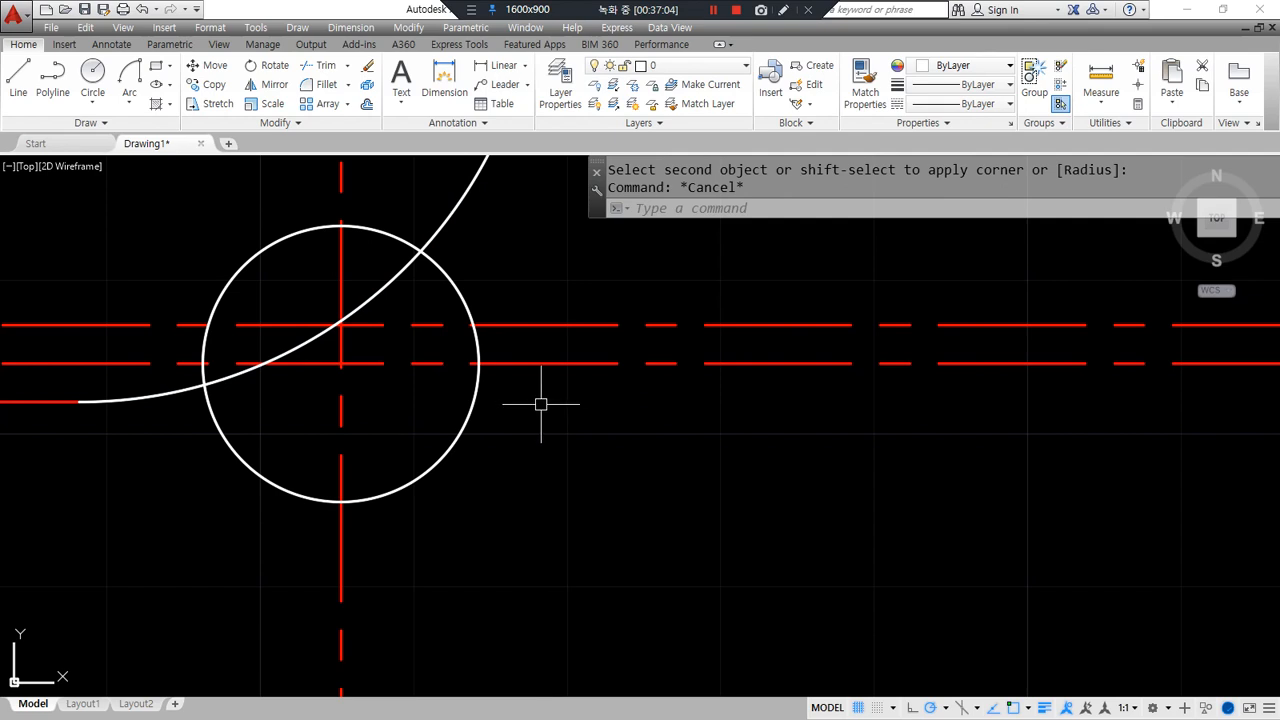
key(ctrl+z)
text(f)
key(Return)
text(r)
key(Return)
text(0)
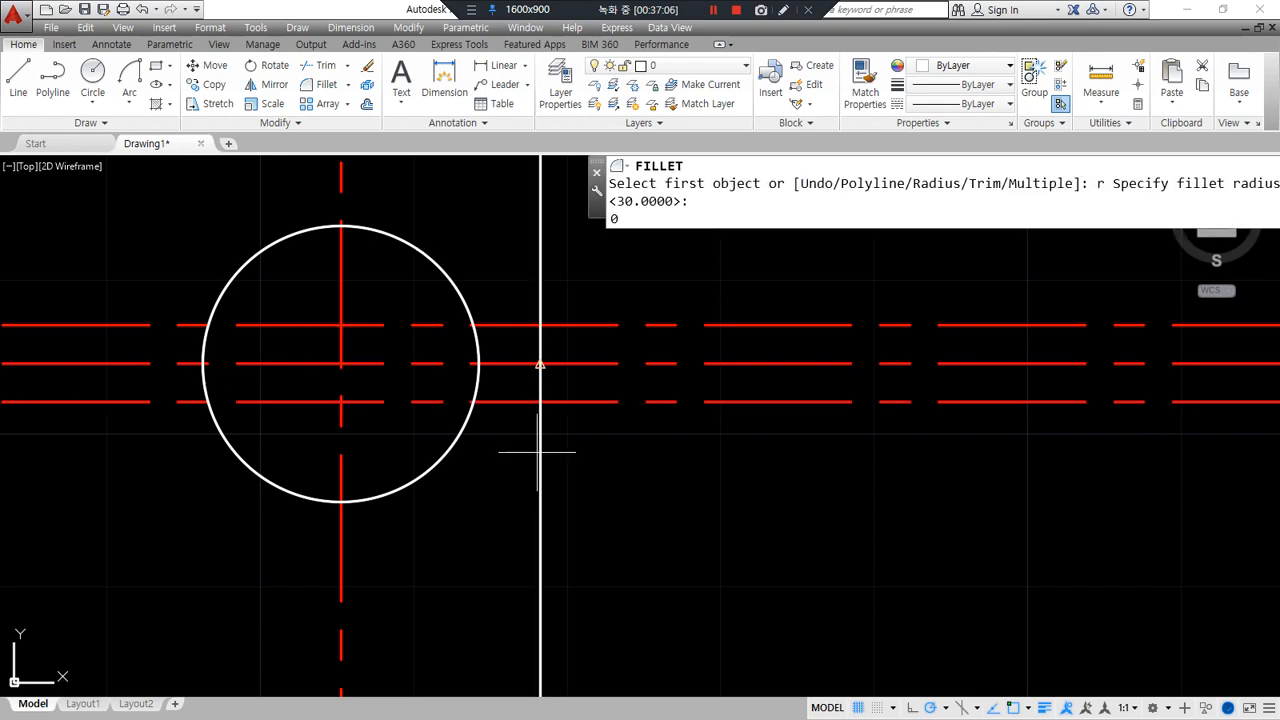
- Join the notch lines in sharp corners to the vertical line and to the circle
key(Return)
click(529, 401)
click(538, 360)
key(Return)
click(520, 326)
click(540, 345)
key(Return)
click(490, 324)
click(479, 337)
key(Return)
click(490, 401)
click(476, 392)
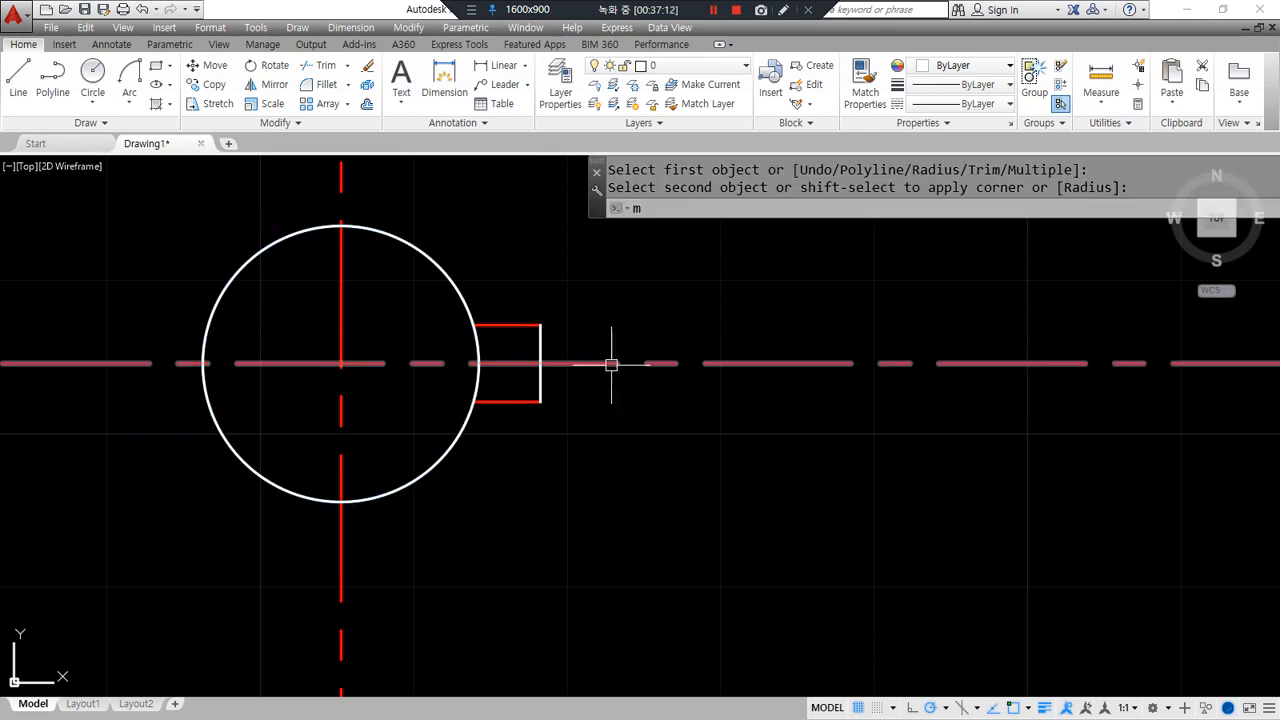
- Match the notch lines to the white vertical line's properties
text(ma)
key(Return)
click(541, 345)
click(433, 303)
click(605, 430)
key(Return)
- Trim away the circle arc inside the notch
text(tr)
key(Return)
key(Return)
click(471, 348)
scroll(347, 380, down, 2)
key(Return)
text(c)
key(Return)
click(343, 371)
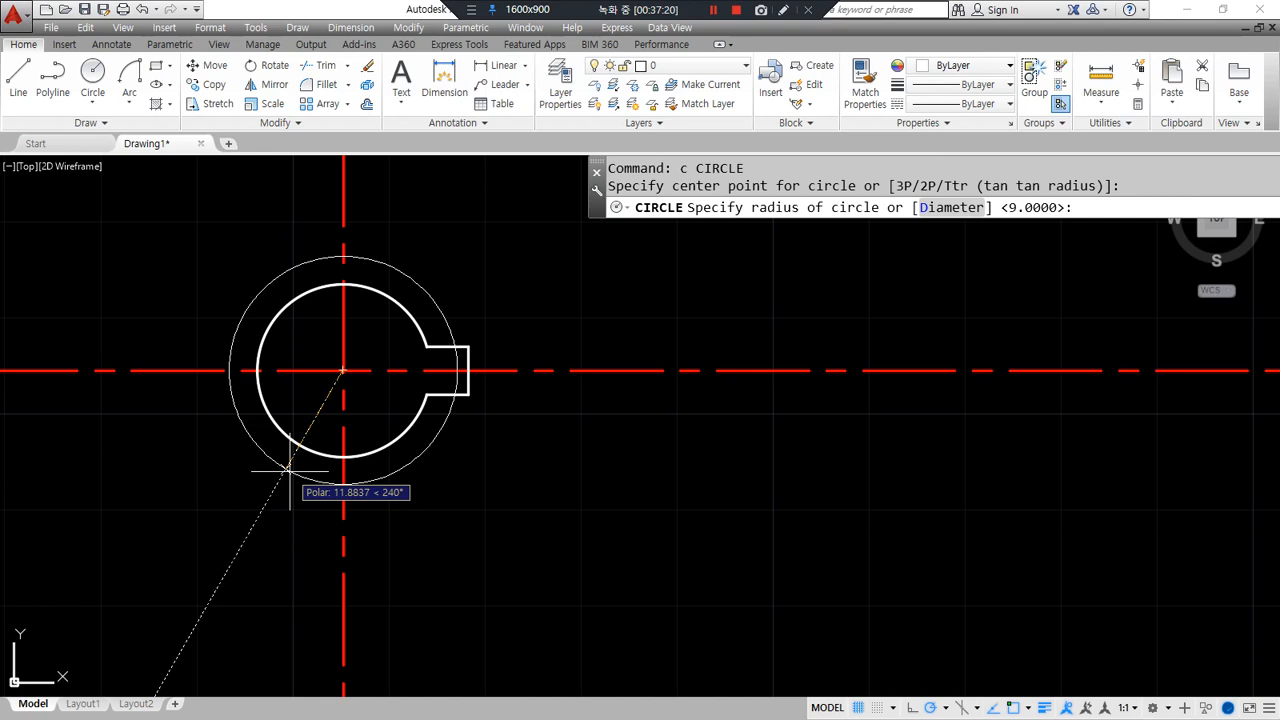
- Draw concentric circles of radius 19 and 65 on the keyed circle's centre
text(19)
key(Return)
text(c)
key(Return)
click(343, 371)
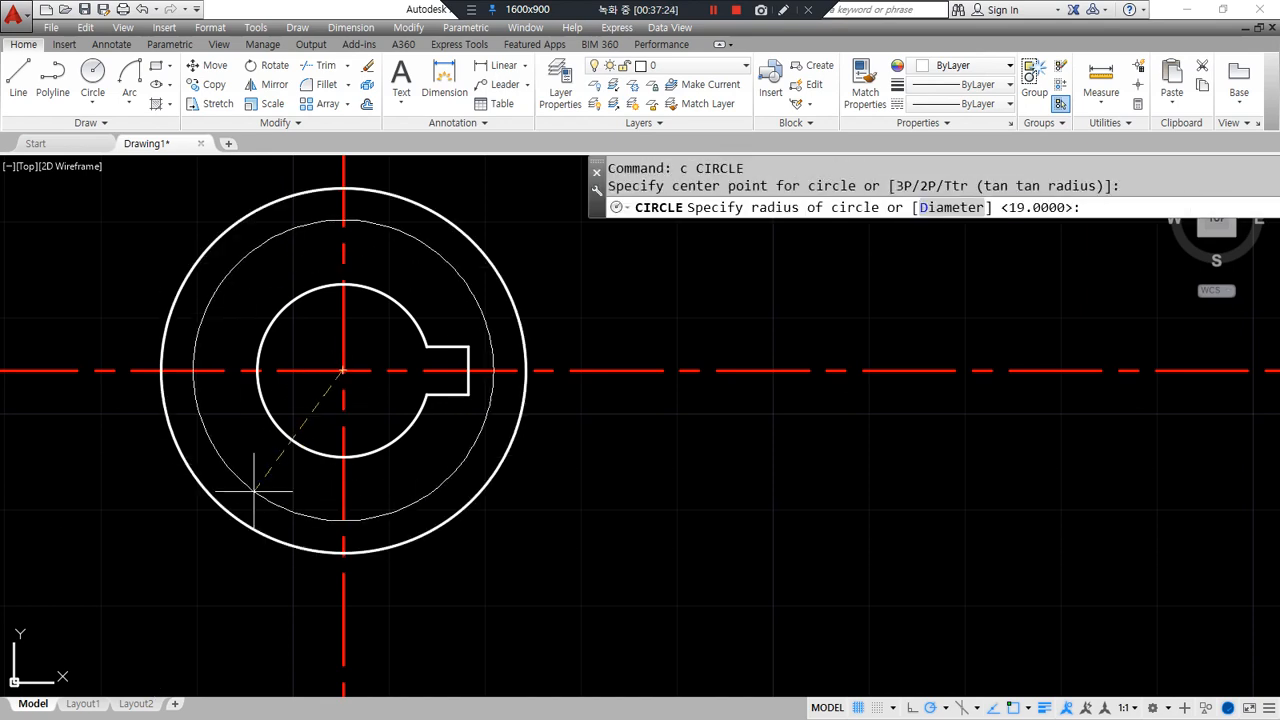
text(65)
key(Return)
- Offset the radius-65 circle outward by 11, then that rim outward by 3
scroll(400, 500, down, 5)
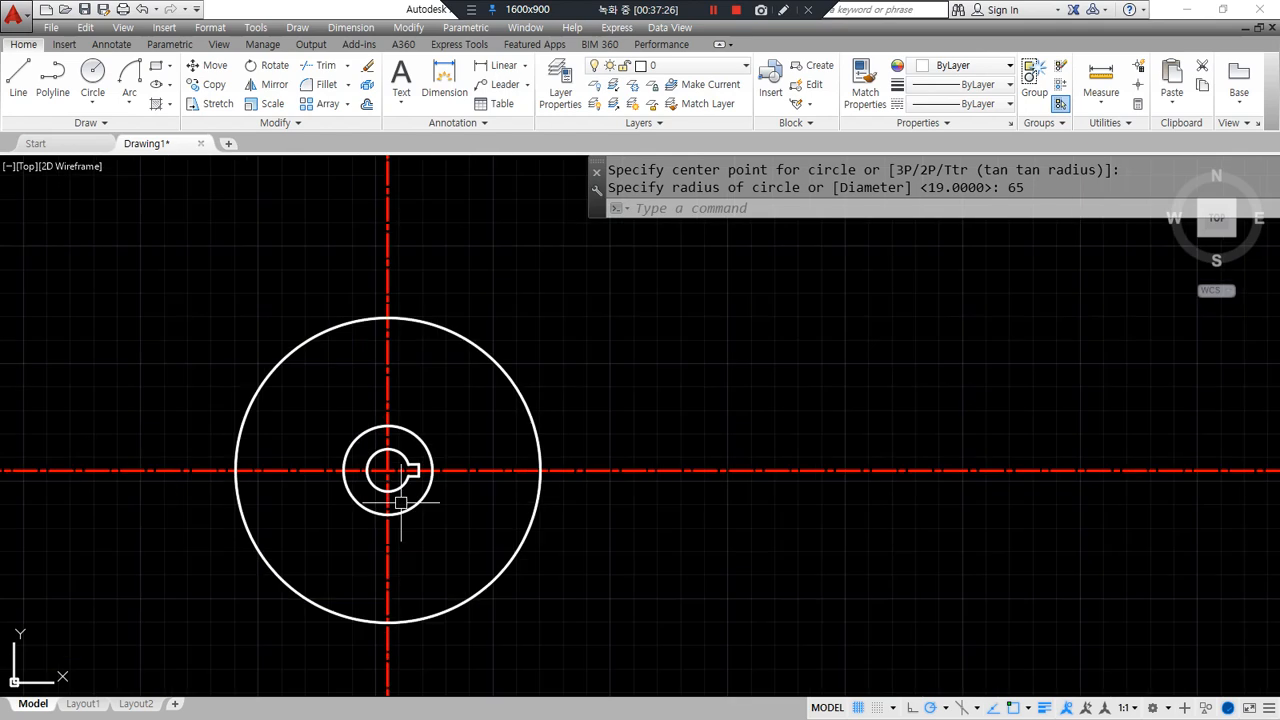
scroll(400, 505, up, 2)
text(o)
key(Return)
text(11)
key(Return)
click(614, 515)
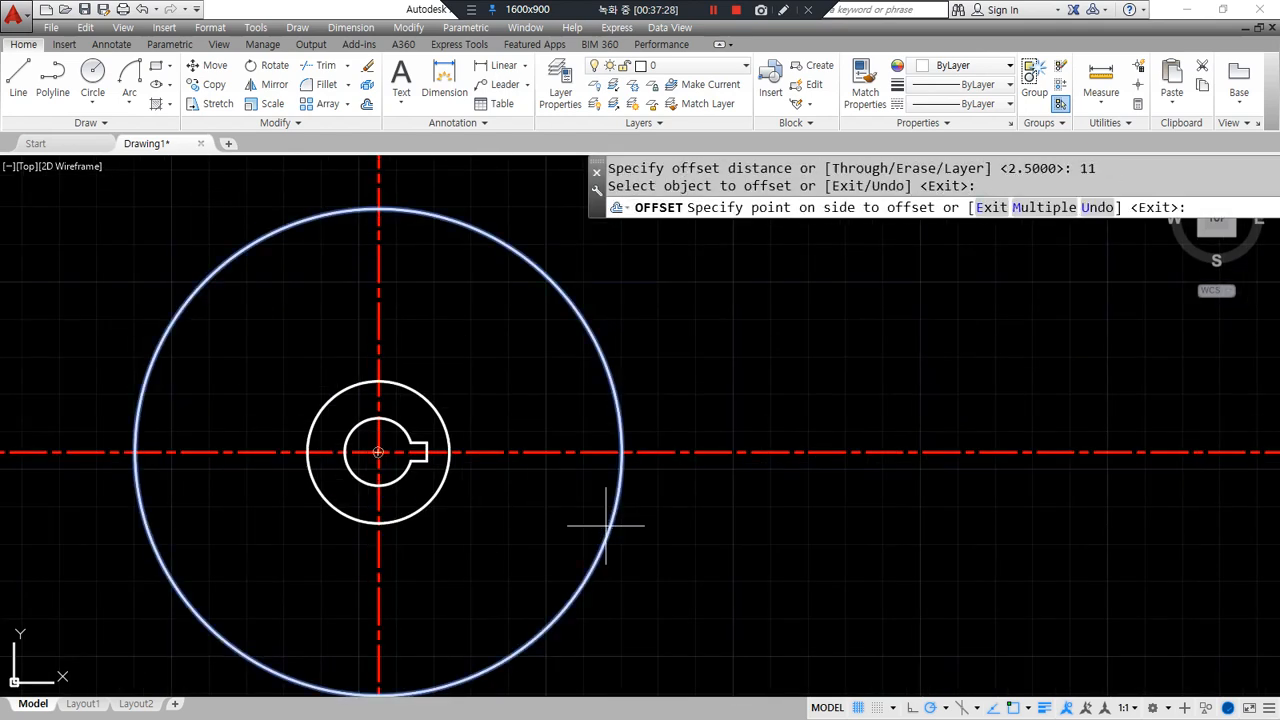
click(684, 550)
key(Return)
key(Return)
text(3)
key(Return)
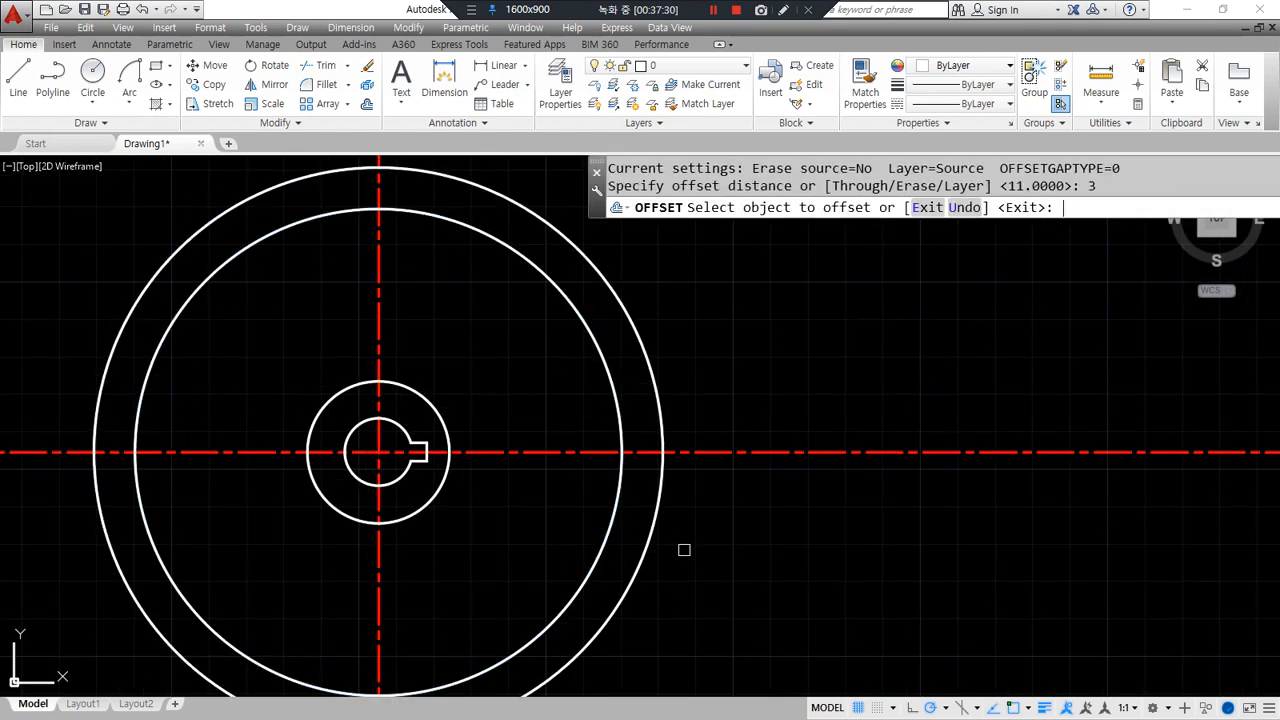
click(657, 540)
click(743, 537)
scroll(700, 540, down, 3)
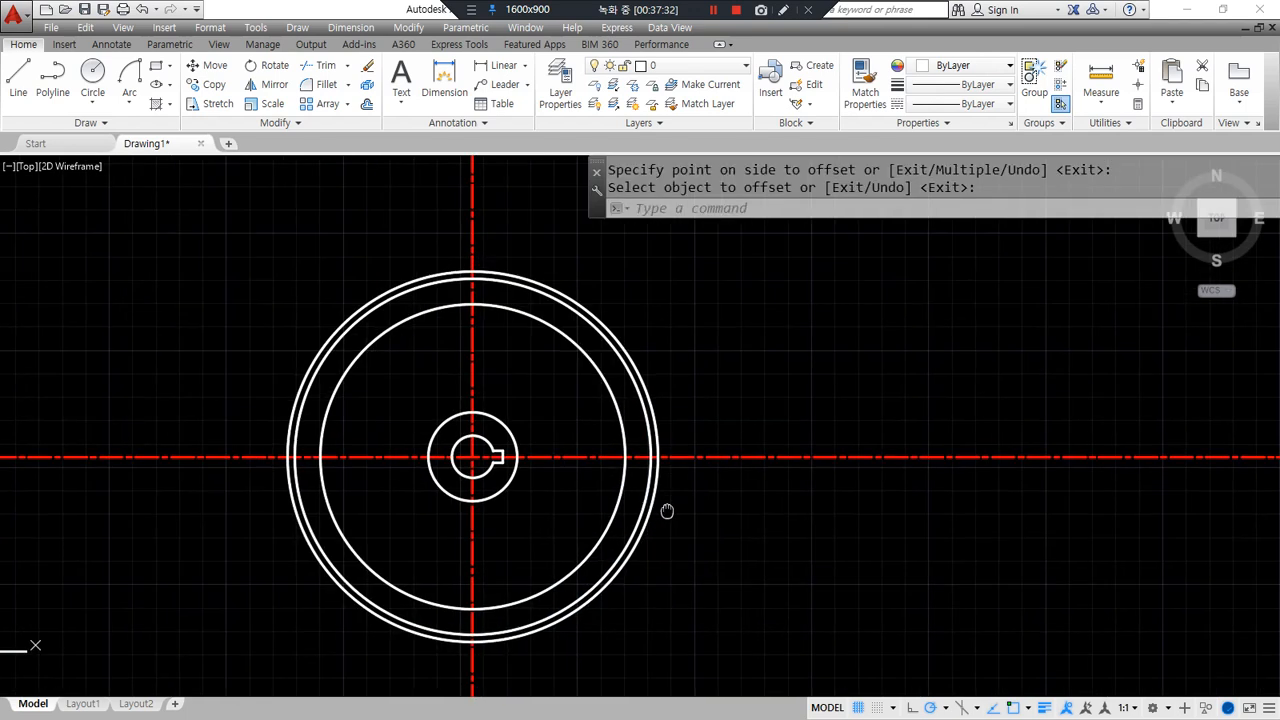
key(Return)
- Trim the vertical and horizontal centre line ends at the outermost circle
text(tr)
key(Return)
click(647, 525)
key(Return)
click(703, 462)
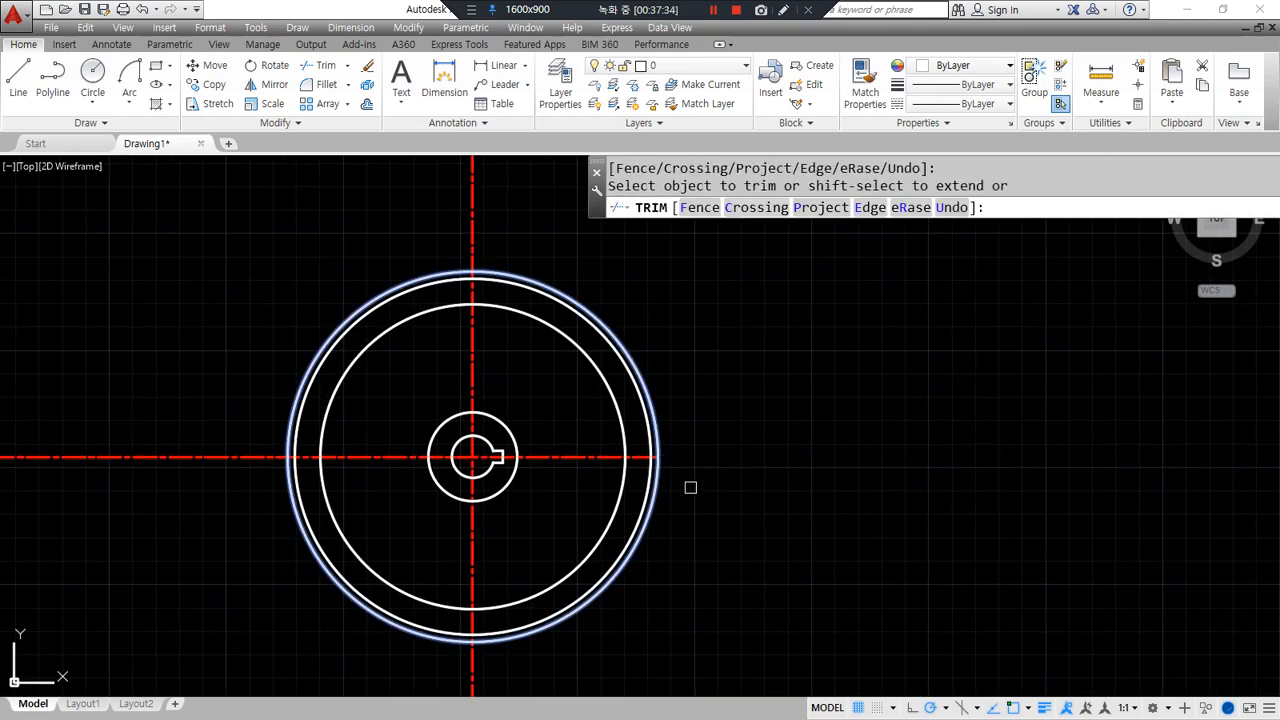
click(469, 674)
click(214, 455)
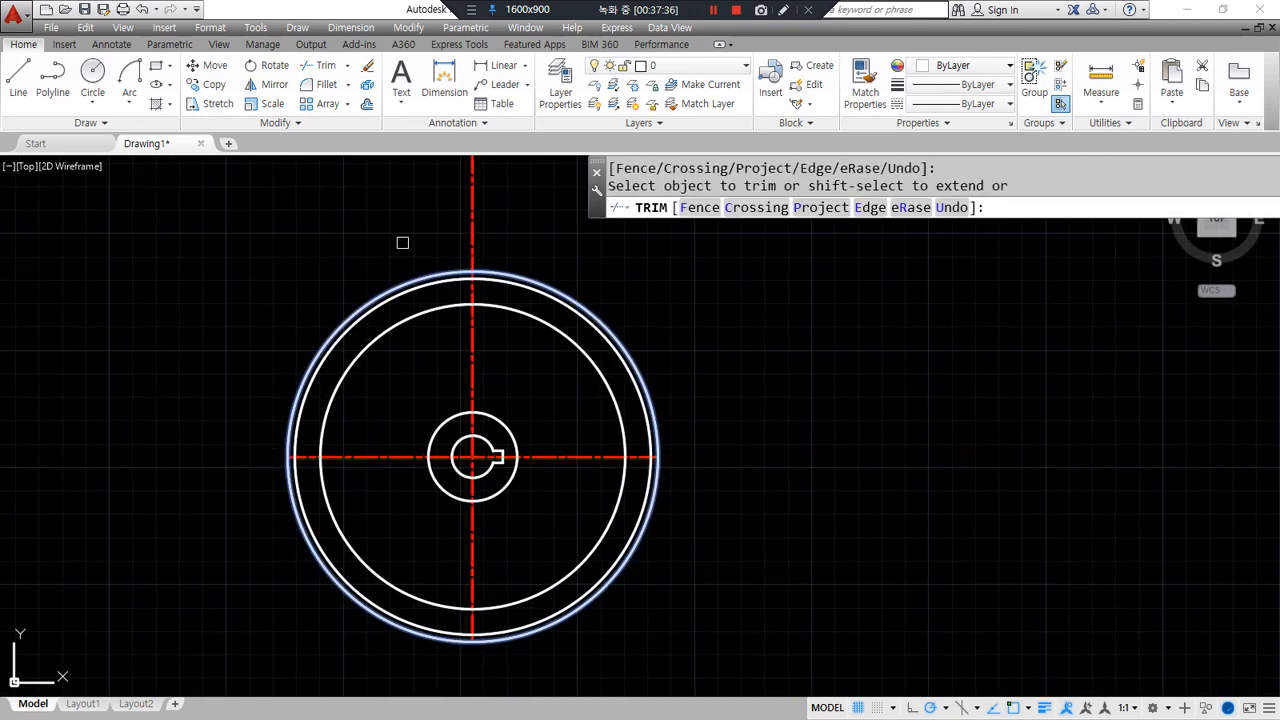
key(Escape)
- Erase the temporary outermost offset circle
click(529, 271)
text(e)
key(Return)
scroll(465, 352, down, 4)
scroll(465, 352, up, 6)
middle_drag(615, 396, 402, 428)
scroll(402, 428, up, 2)
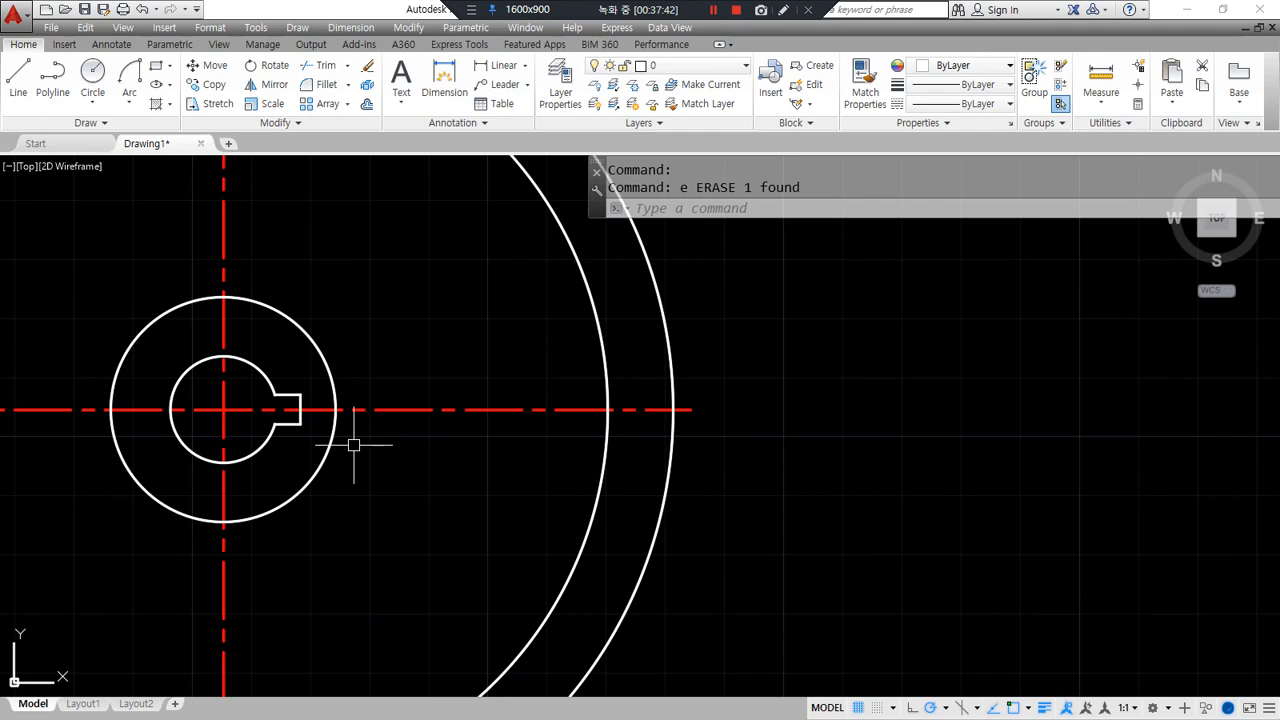
text(o)
key(Return)
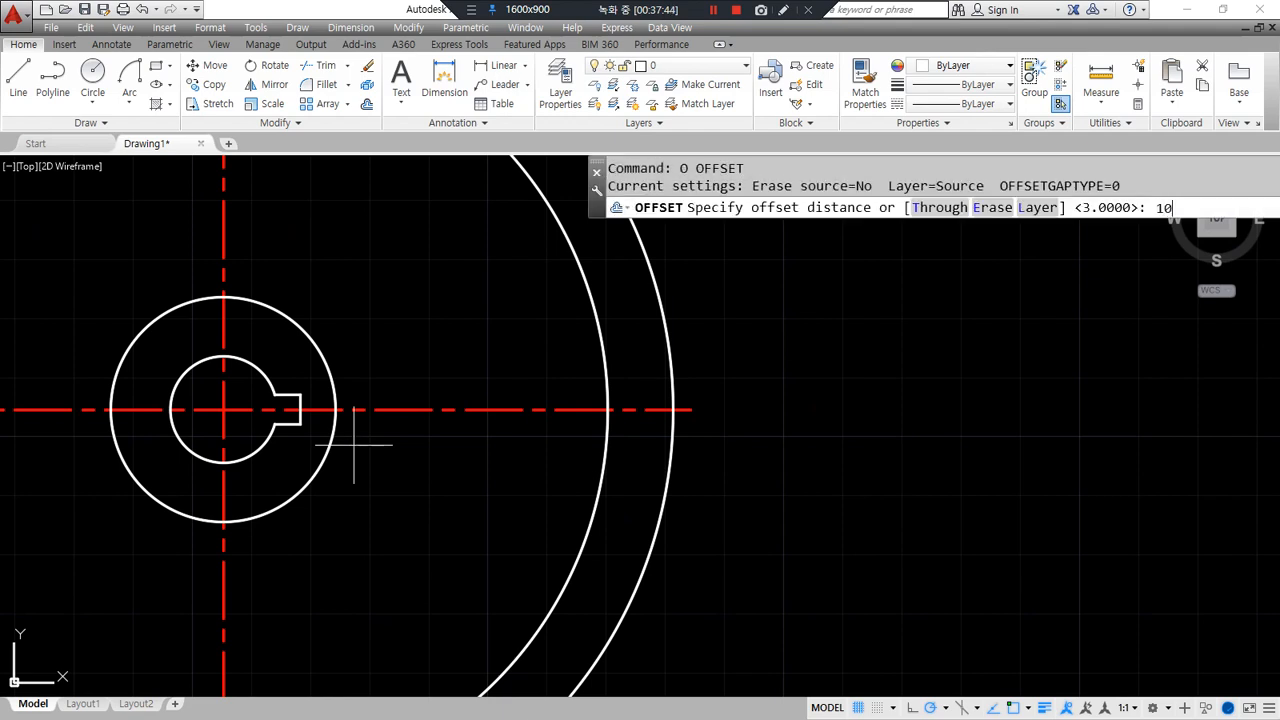
- Offset the radius-19 hub circle 10 outward
text(10)
key(Return)
click(338, 443)
click(411, 454)
key(Return)
- Draw a radius-10 circle where the offset circle meets the centreline, then erase the temporary offset circle
text(c)
key(Return)
click(395, 412)
text(10)
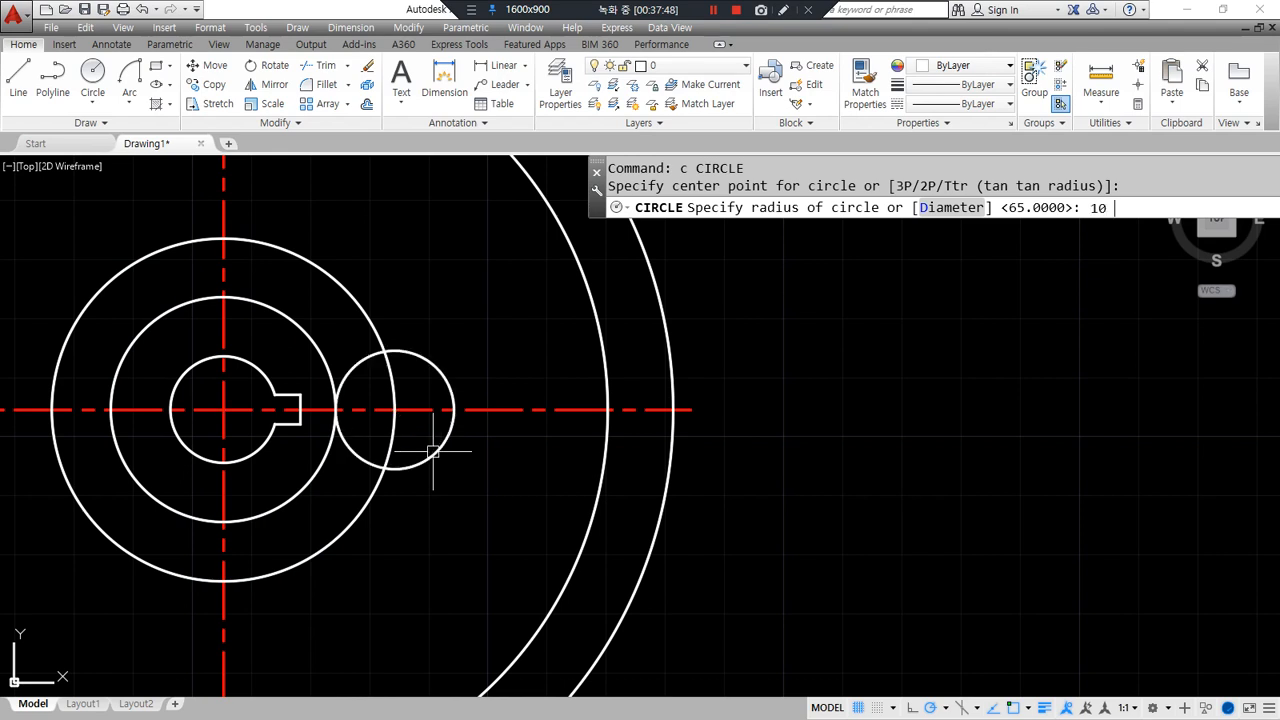
key(Return)
click(371, 497)
text(e)
key(Return)
- Draw a radius-30 circle tangent to the small circle and the large circle (Ttr)
text(c)
key(Return)
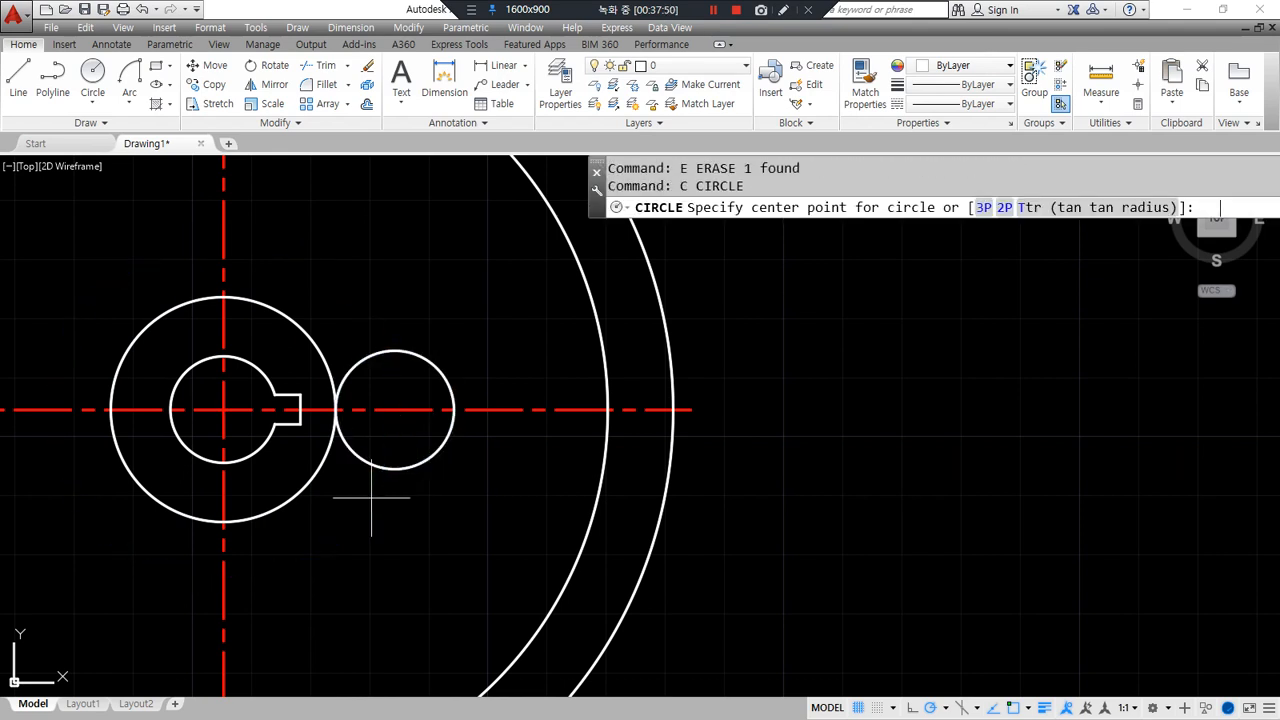
text(t)
key(Return)
click(419, 357)
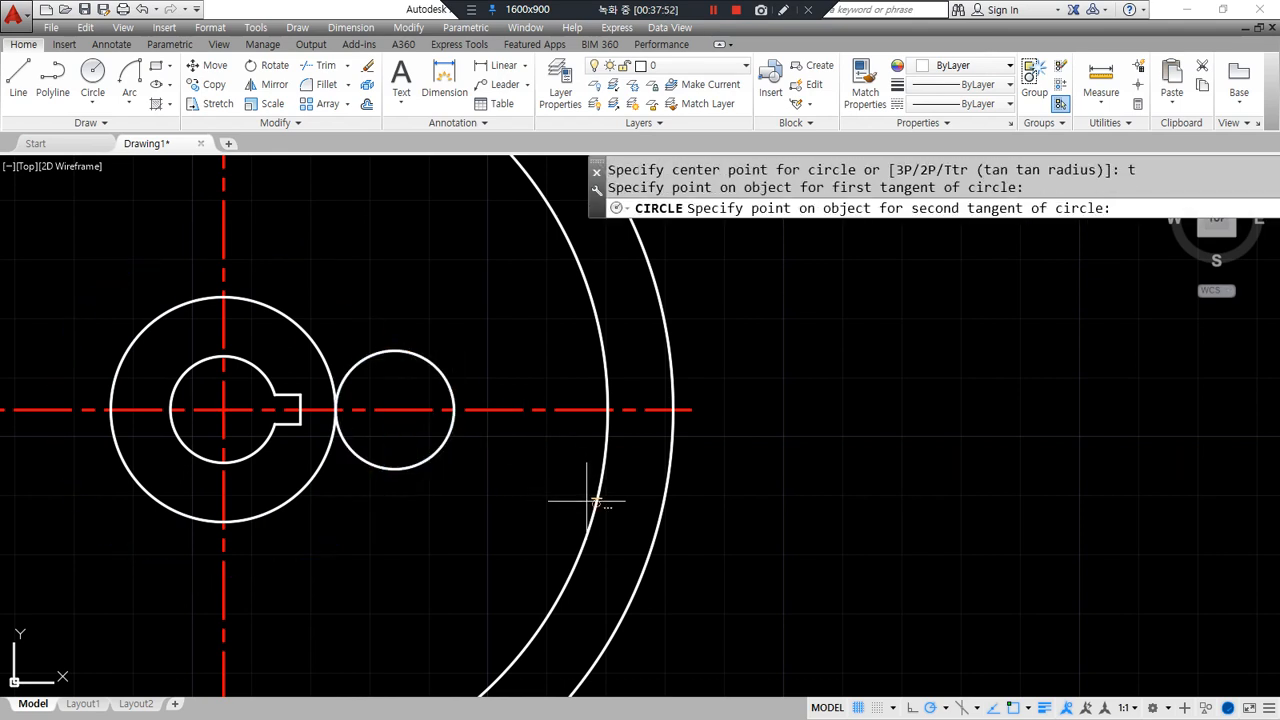
click(594, 501)
text(30)
key(Return)
- Trim away the lower half of the small circle and the bottom arc of the tangent circle
text(tr)
key(Return)
key(Return)
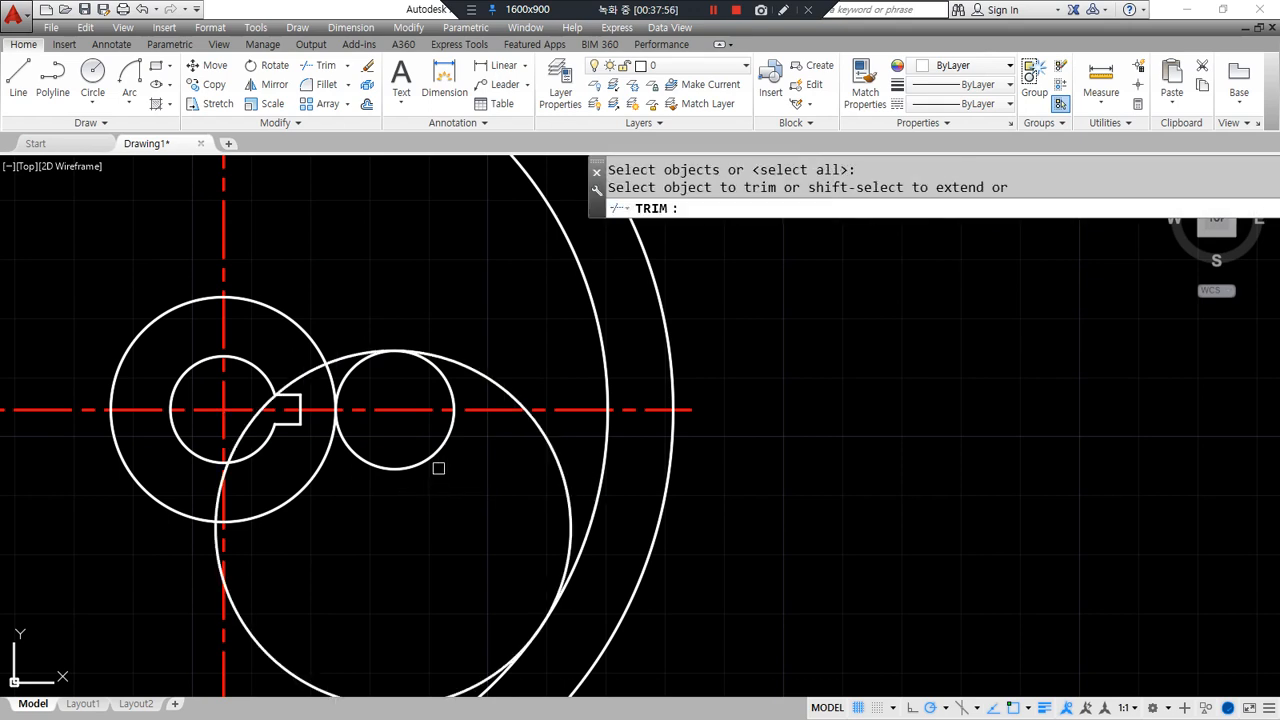
click(437, 452)
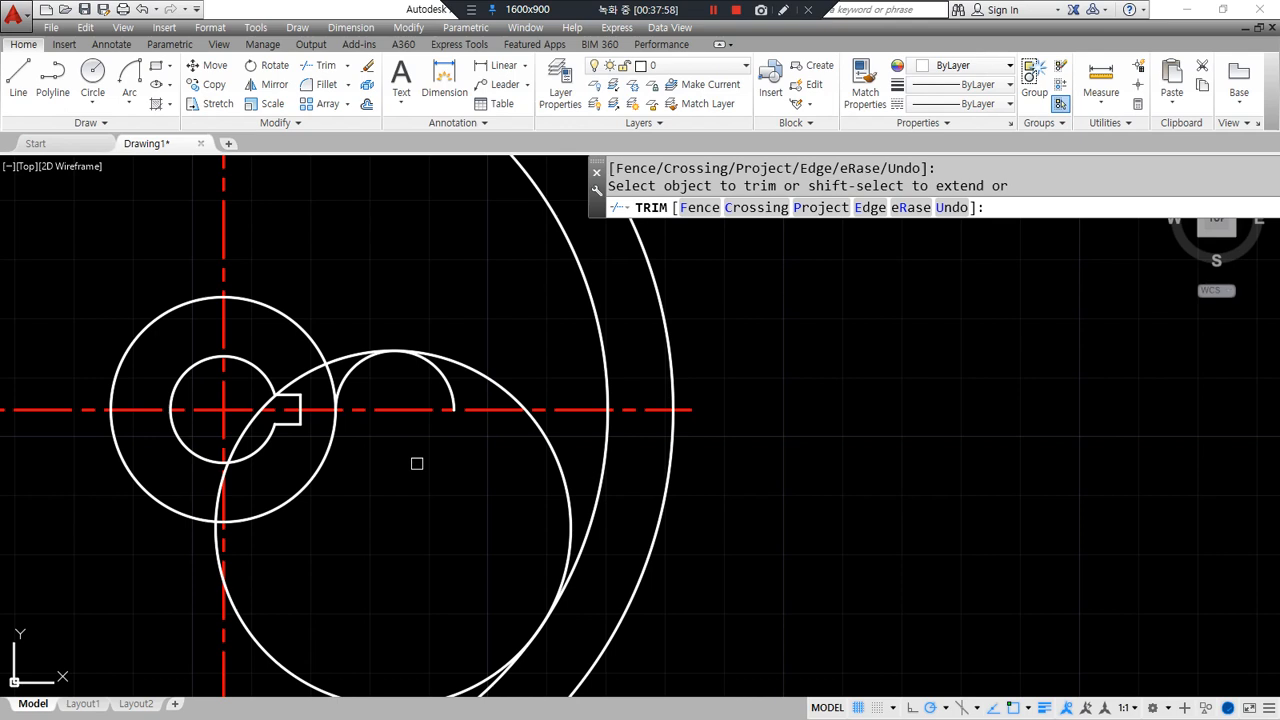
click(271, 651)
key(Return)
- Fillet the large arc to the small arc
text(f)
key(Return)
click(491, 378)
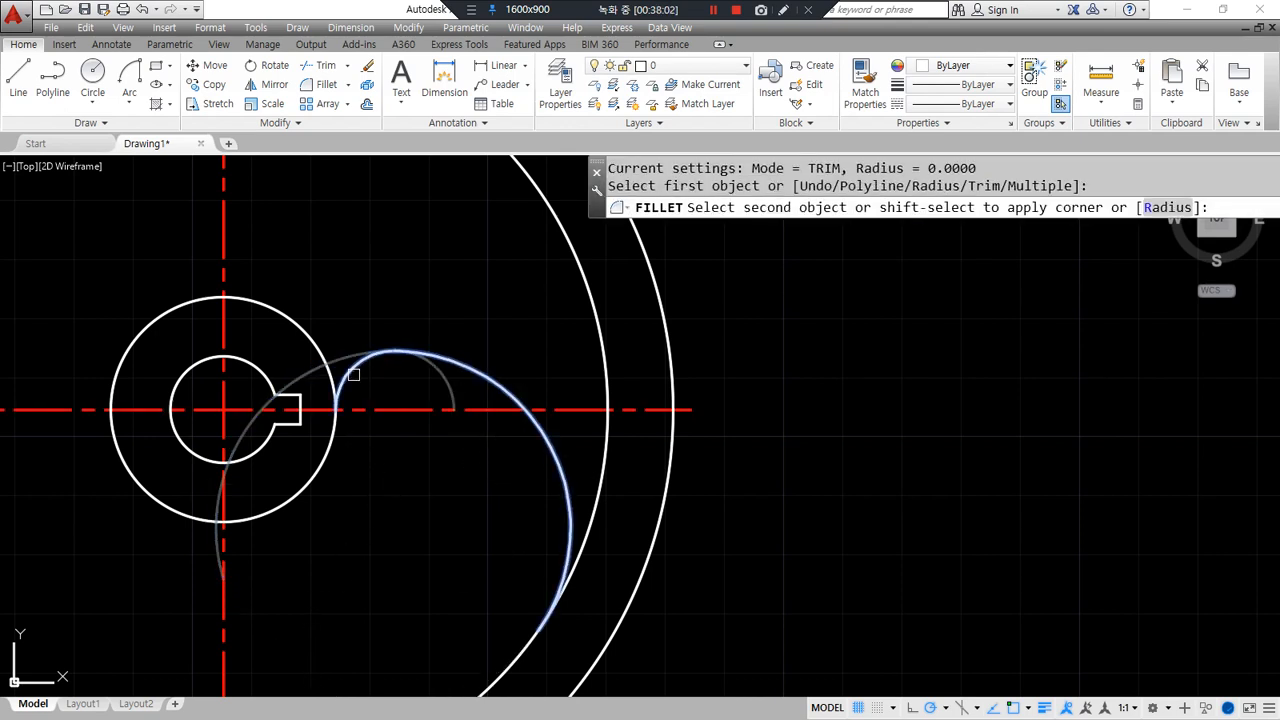
click(357, 370)
middle_drag(355, 481, 549, 433)
- Offset the horizontal centreline 30 down and the vertical centreline 20 left
text(o)
key(Return)
text(30)
key(Return)
click(229, 362)
click(239, 483)
key(Return)
key(Return)
text(20)
key(Return)
click(416, 562)
click(302, 588)
key(Return)
- Draw a radius-40 circle at the offset centrelines' intersection, then erase both offset centrelines
text(c)
key(Return)
click(298, 540)
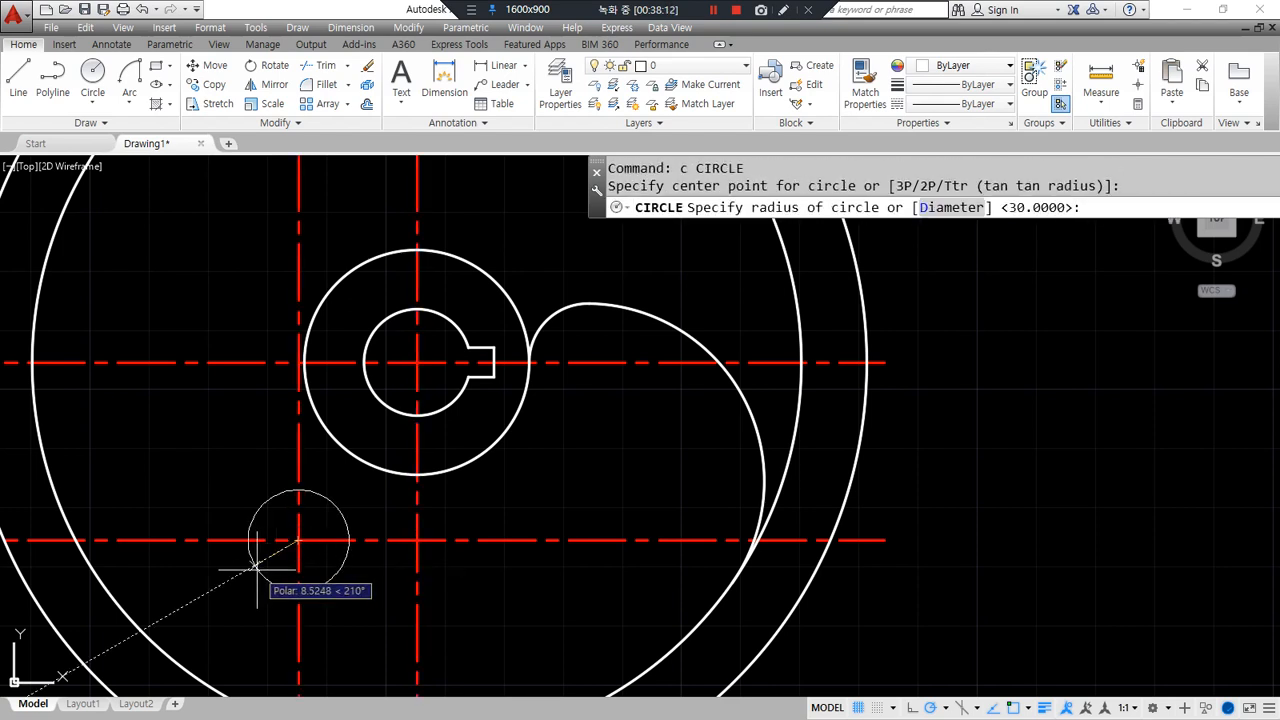
text(40)
key(Return)
click(337, 563)
click(264, 510)
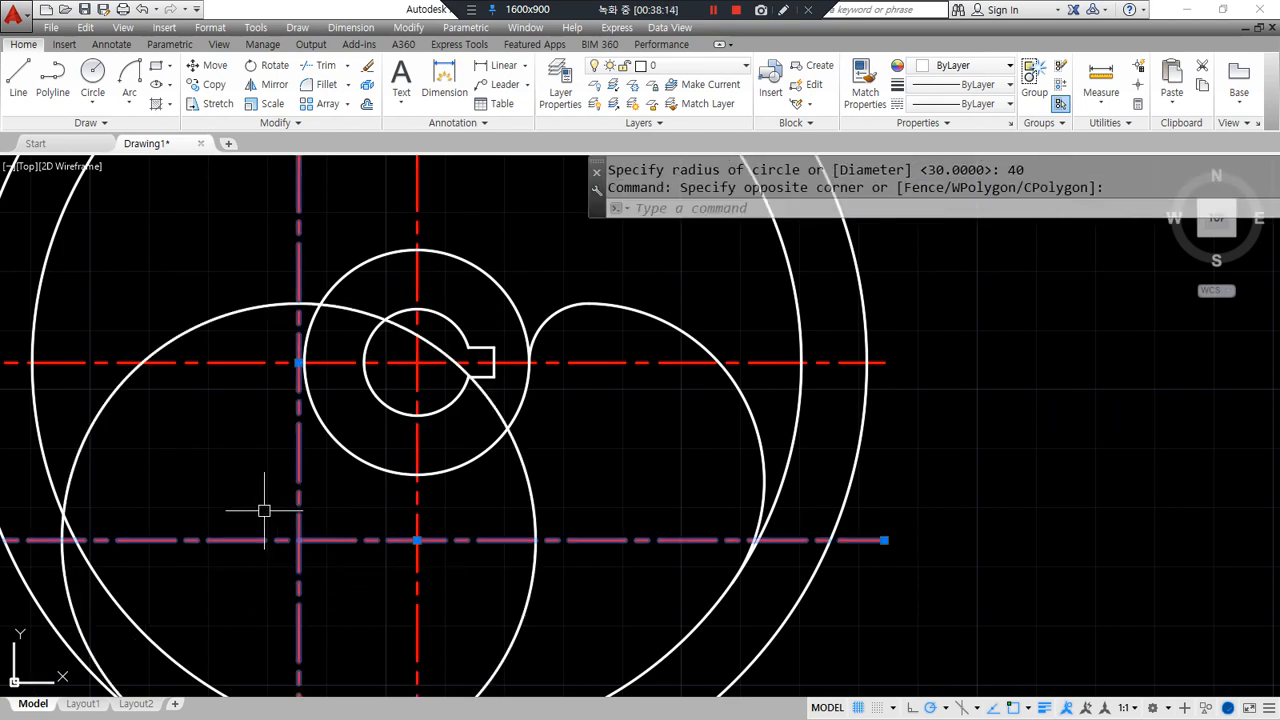
text(e)
key(Return)
scroll(264, 510, down, 2)
middle_drag(260, 509, 260, 463)
- Trim the unwanted arc near the hub
text(tr)
key(Return)
key(Return)
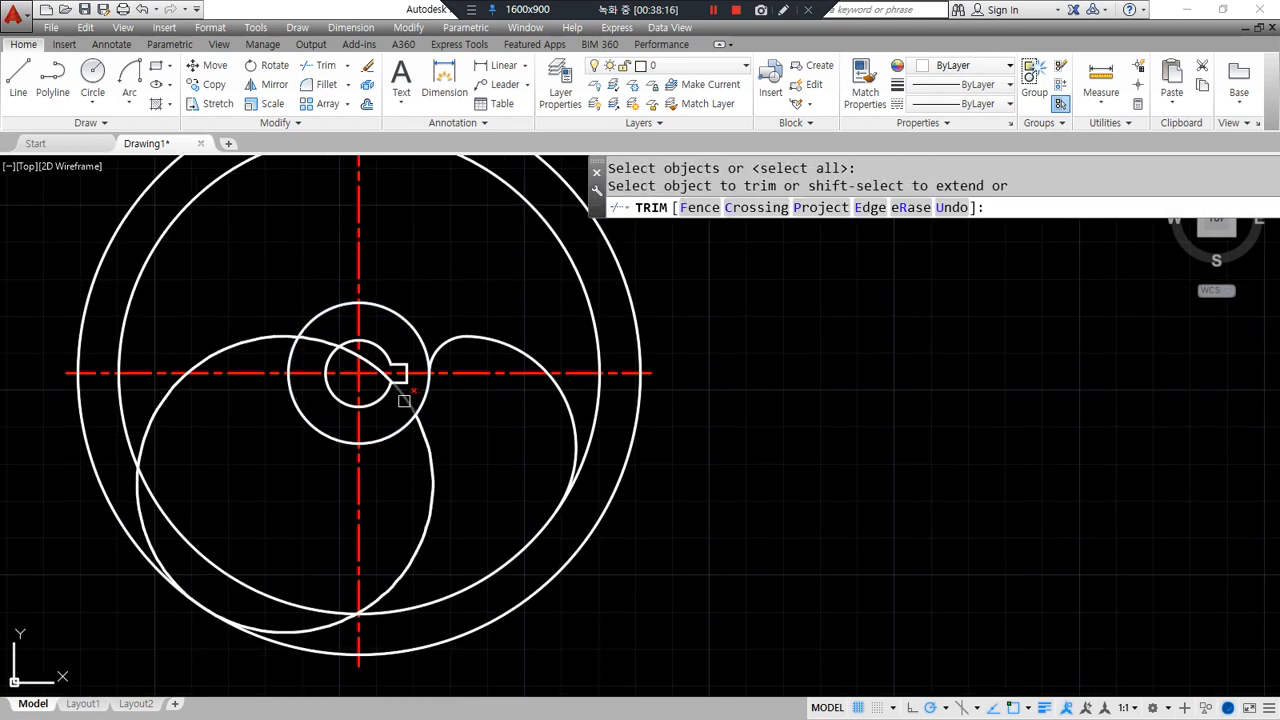
click(404, 400)
key(Return)
- Fillet the large curve into the hub's outer circle with radius 19
text(f)
key(Return)
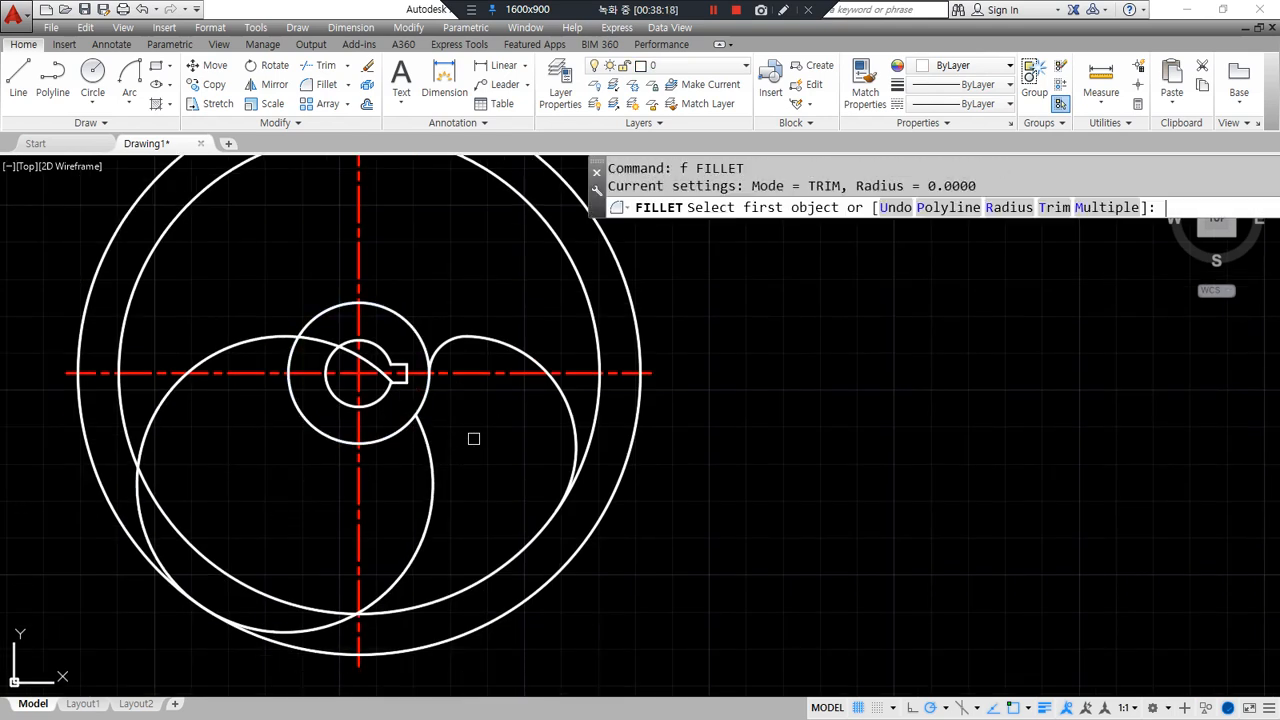
text(r)
key(Return)
text(1)
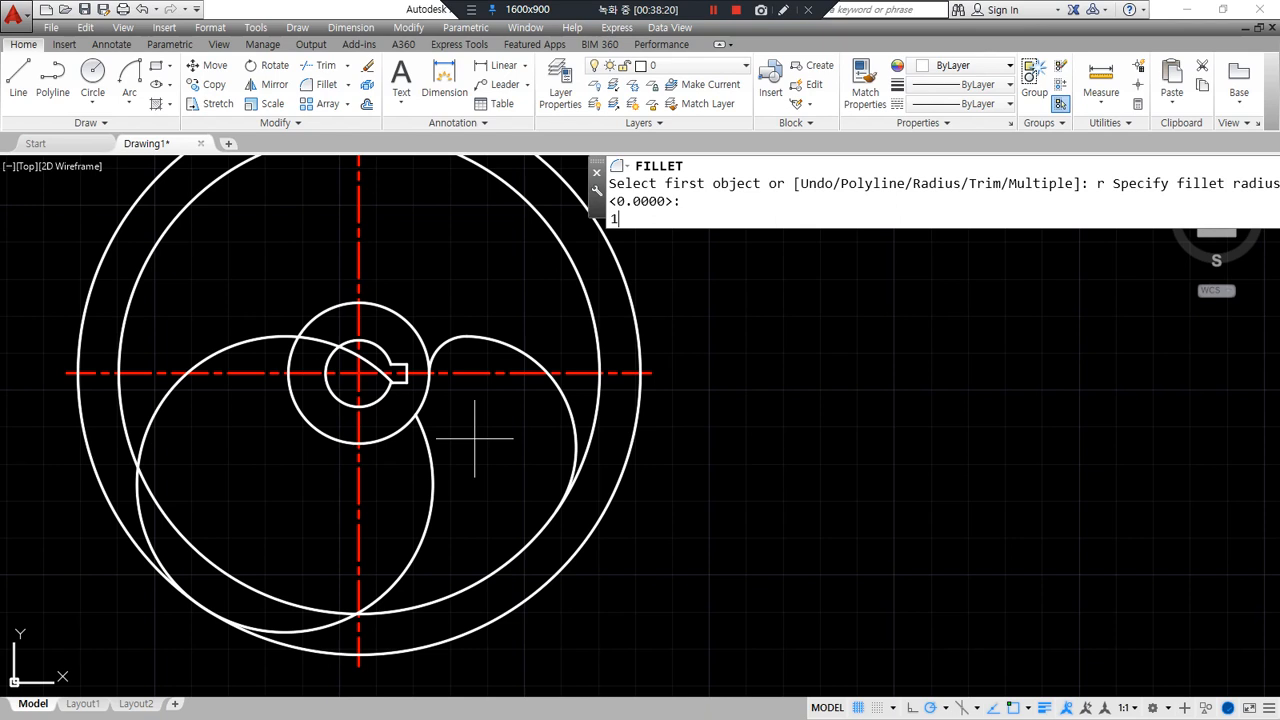
text(9)
key(Return)
click(428, 385)
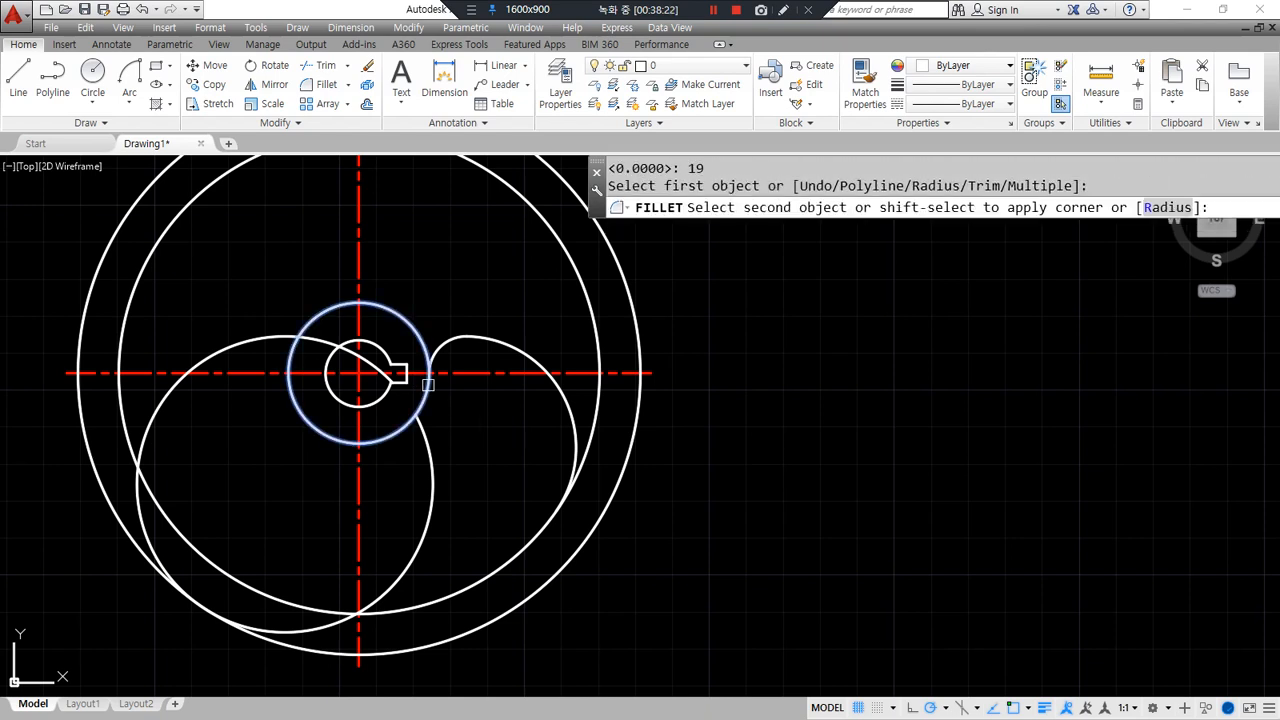
click(435, 447)
- Fillet the lower-left circle into the large curve with radius 5
text(f)
key(Return)
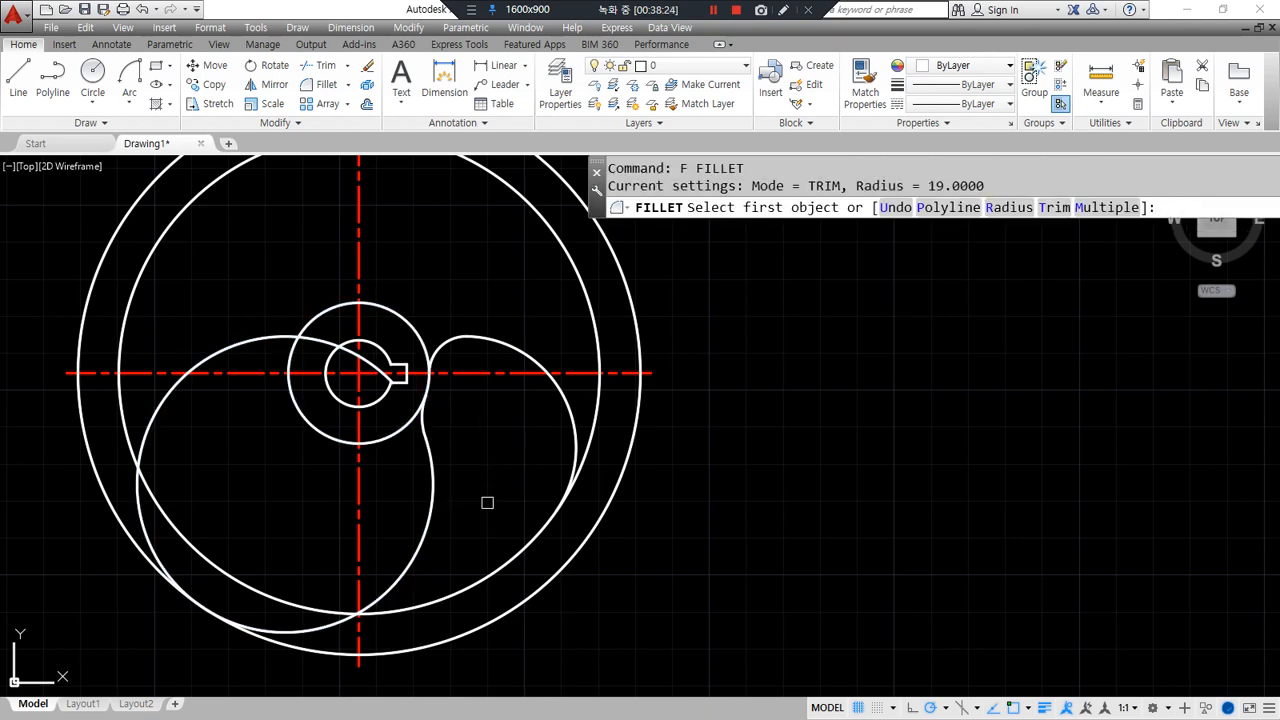
text(r)
key(Return)
text(5)
key(Return)
click(415, 561)
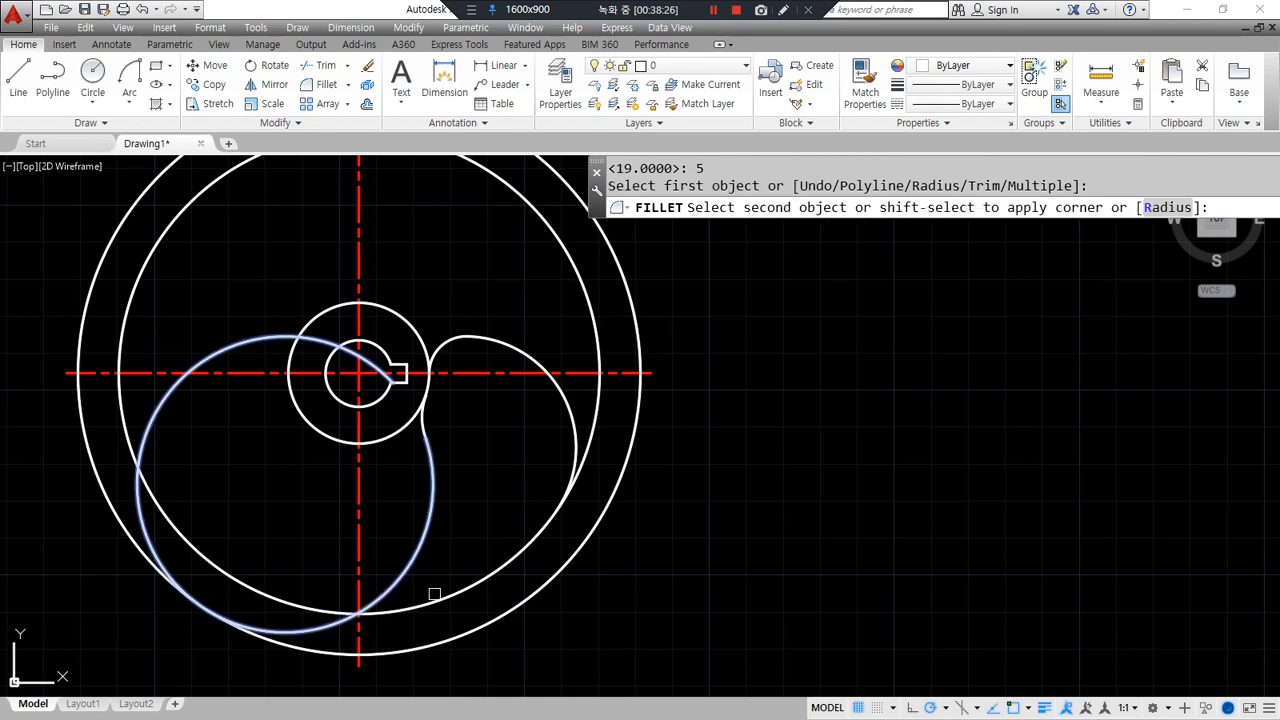
click(434, 593)
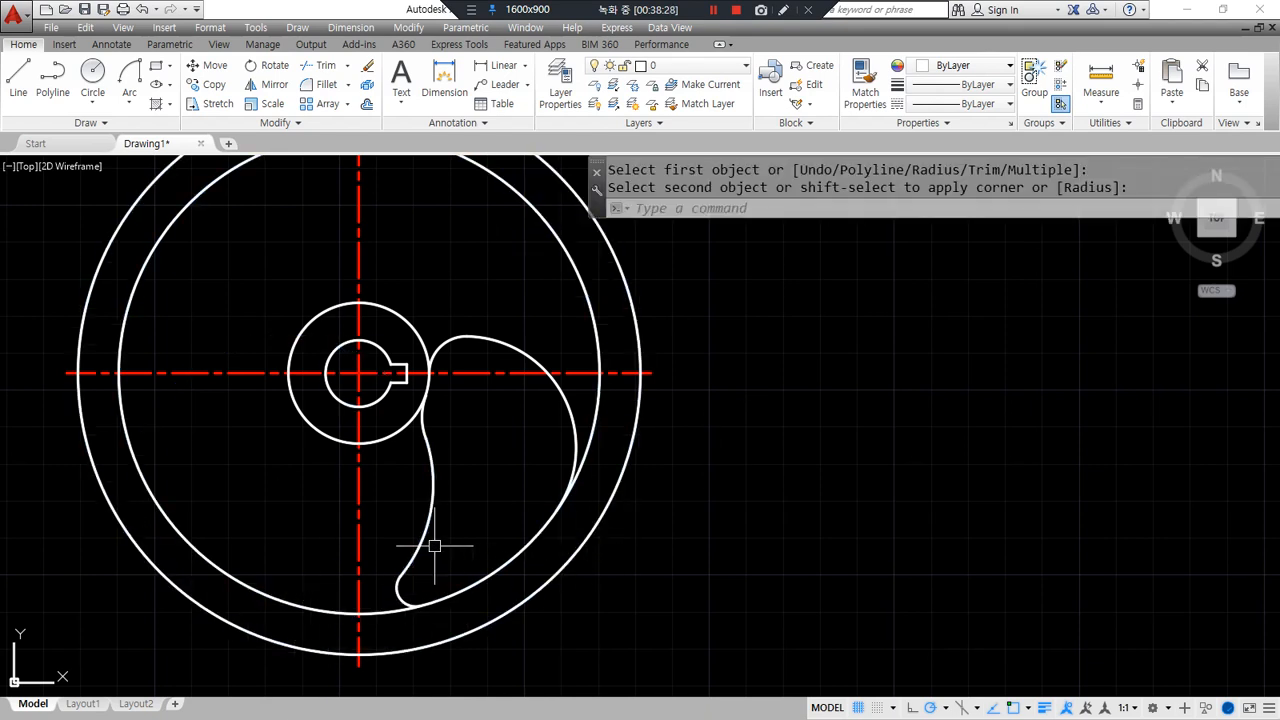
- Start an array (AR) and select the five blade pieces
text(ar)
key(Return)
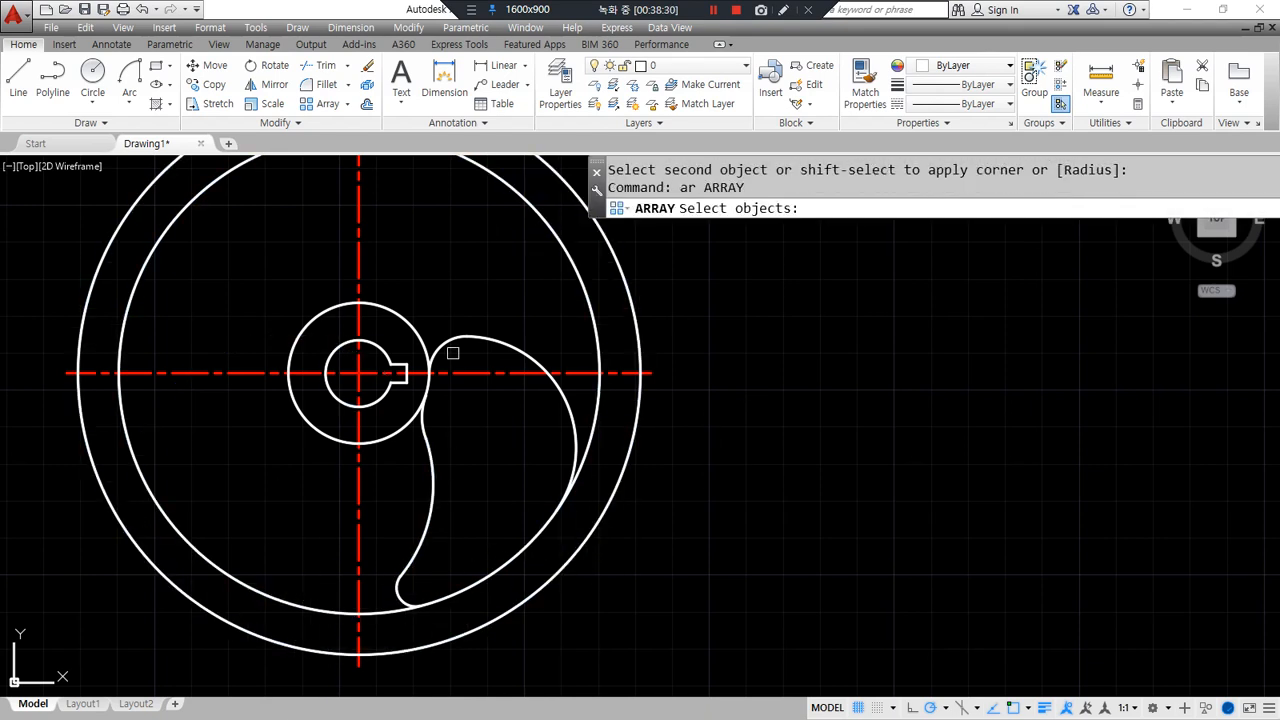
click(512, 343)
click(423, 443)
click(423, 420)
click(431, 476)
click(392, 560)
click(510, 648)
key(Return)
key(Return)
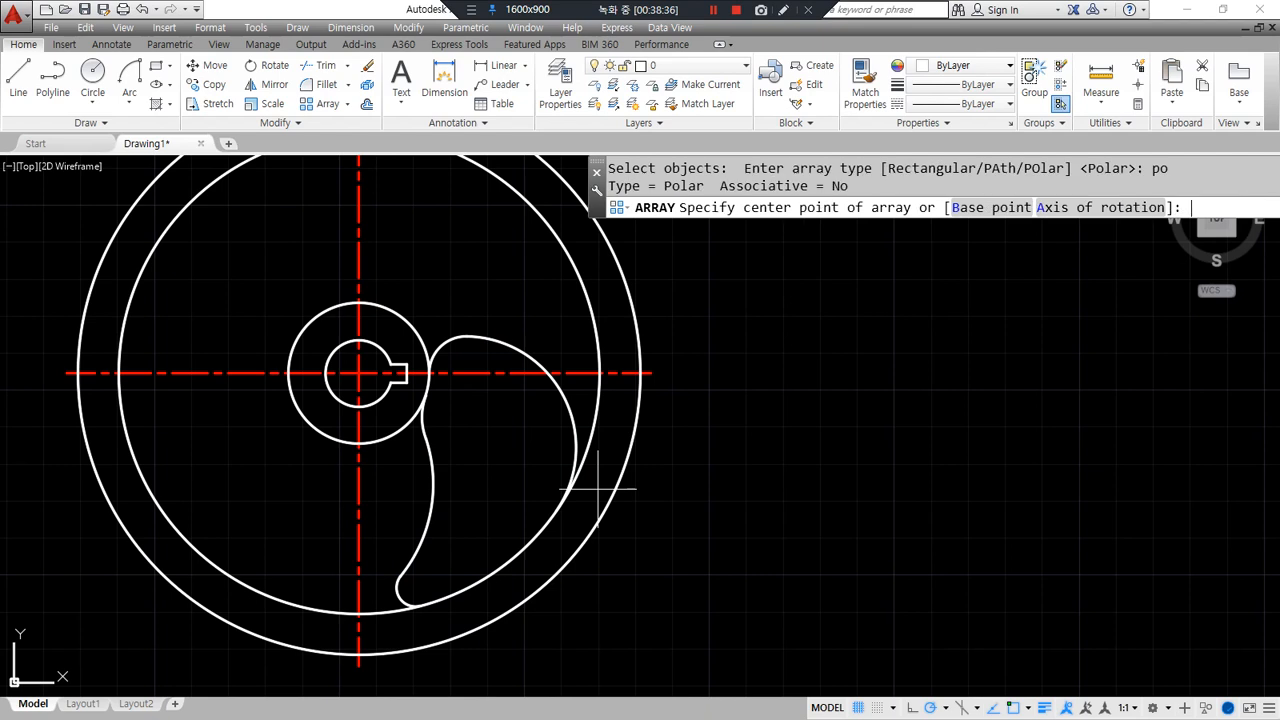
- Make a polar array of 4 blades centred on the hub
click(359, 374)
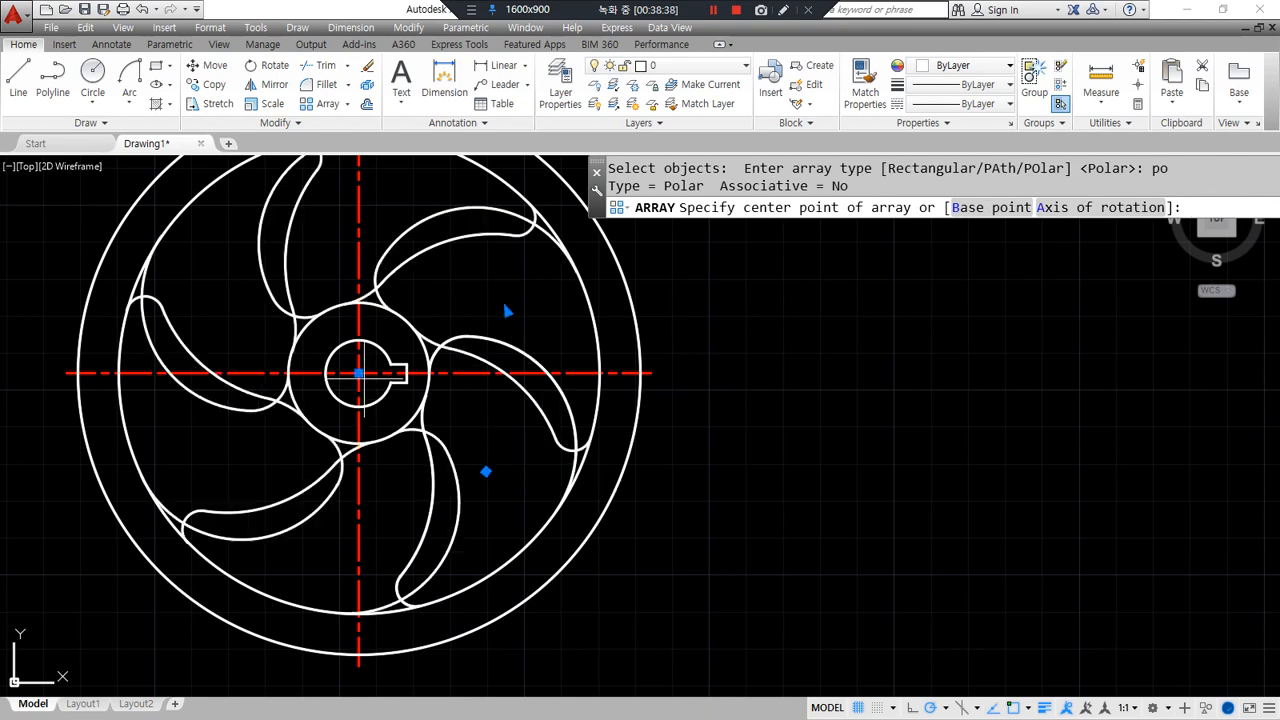
click(172, 67)
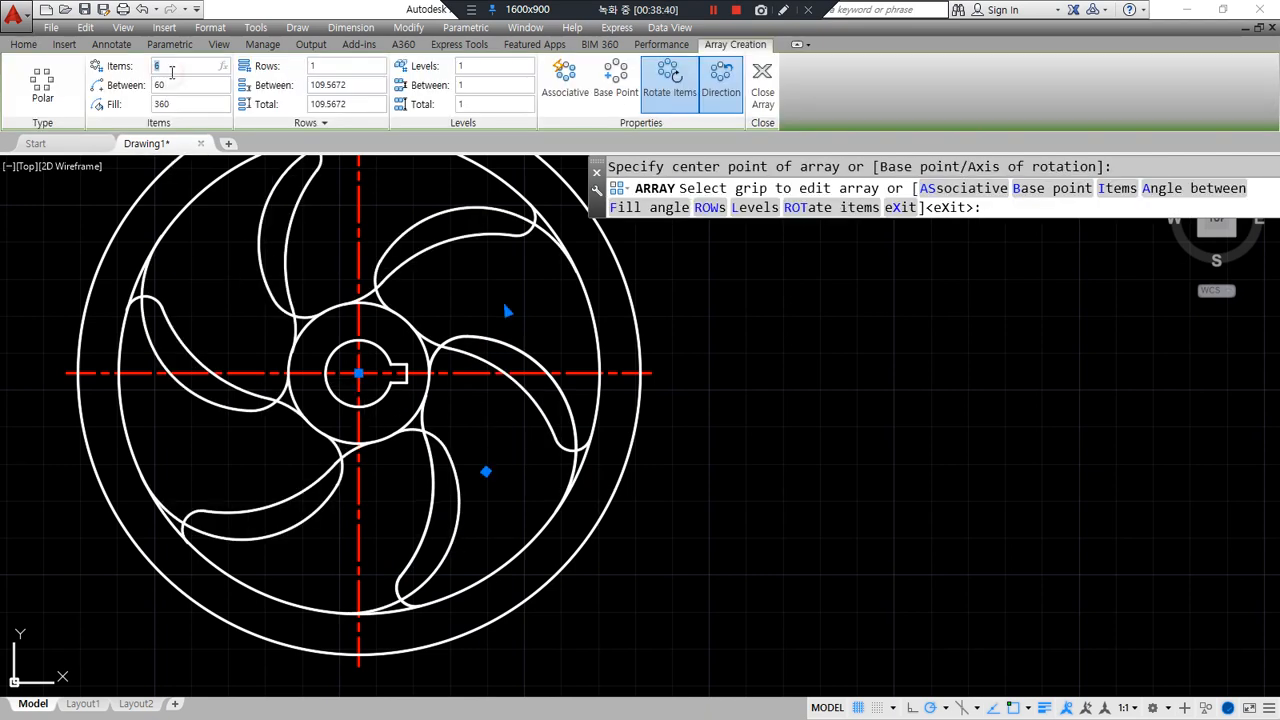
text(4)
key(Return)
scroll(620, 460, down, 3)
middle_drag(667, 451, 622, 467)
click(762, 80)
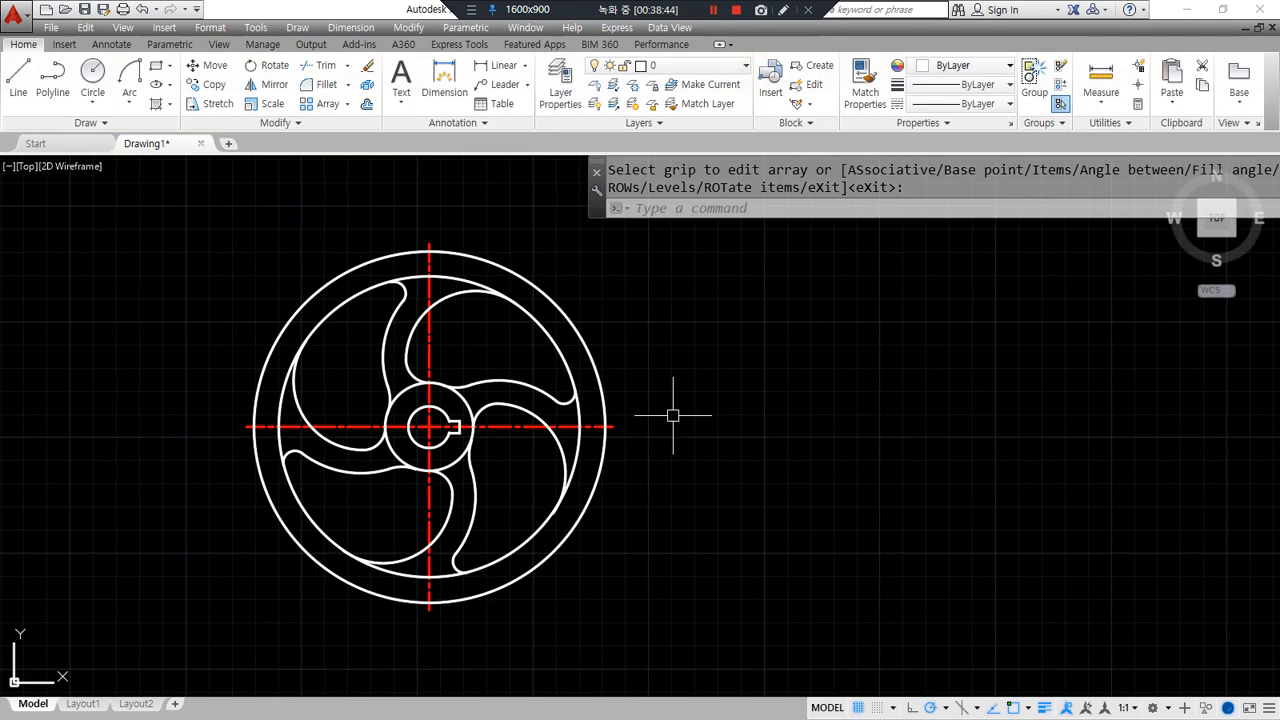
scroll(665, 417, down, 2)
middle_drag(665, 417, 707, 421)
- Move the whole wheel left, beside the three-armed part
text(m)
key(Return)
click(769, 577)
click(431, 343)
key(Return)
click(858, 410)
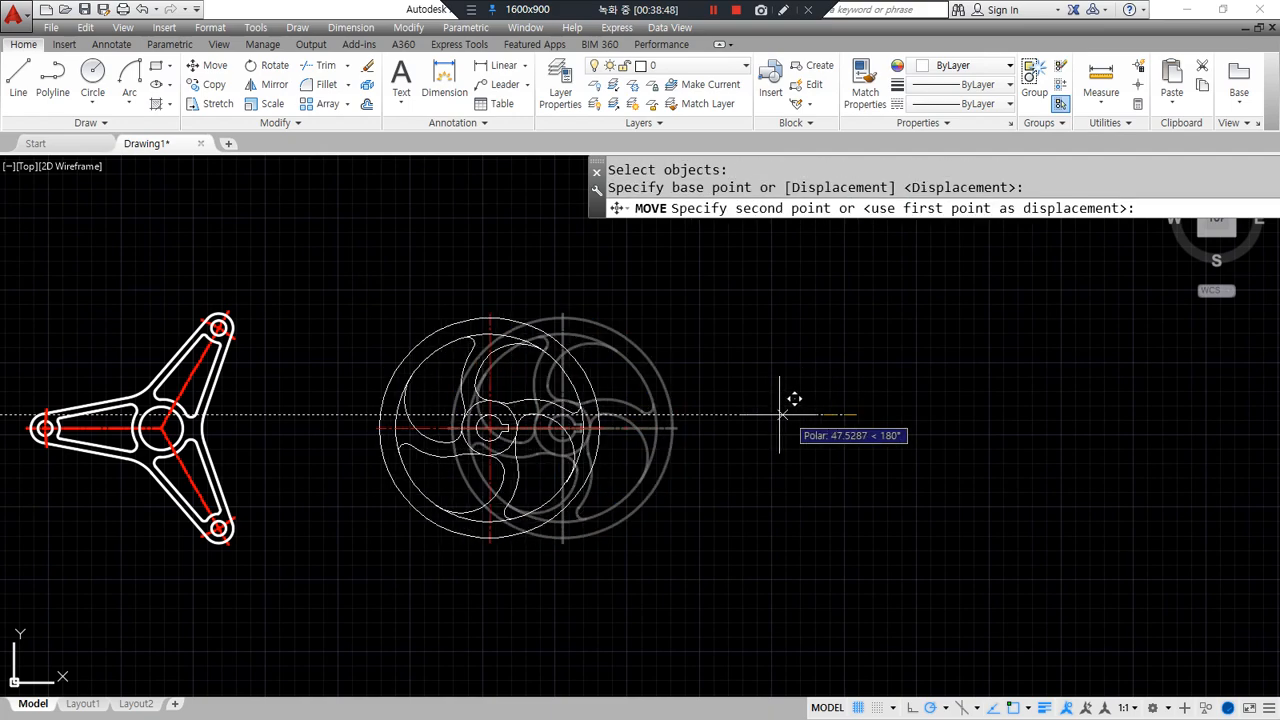
click(696, 413)
- Zoom to extents, then zoom to all
text(z)
key(Return)
text(e)
key(Return)
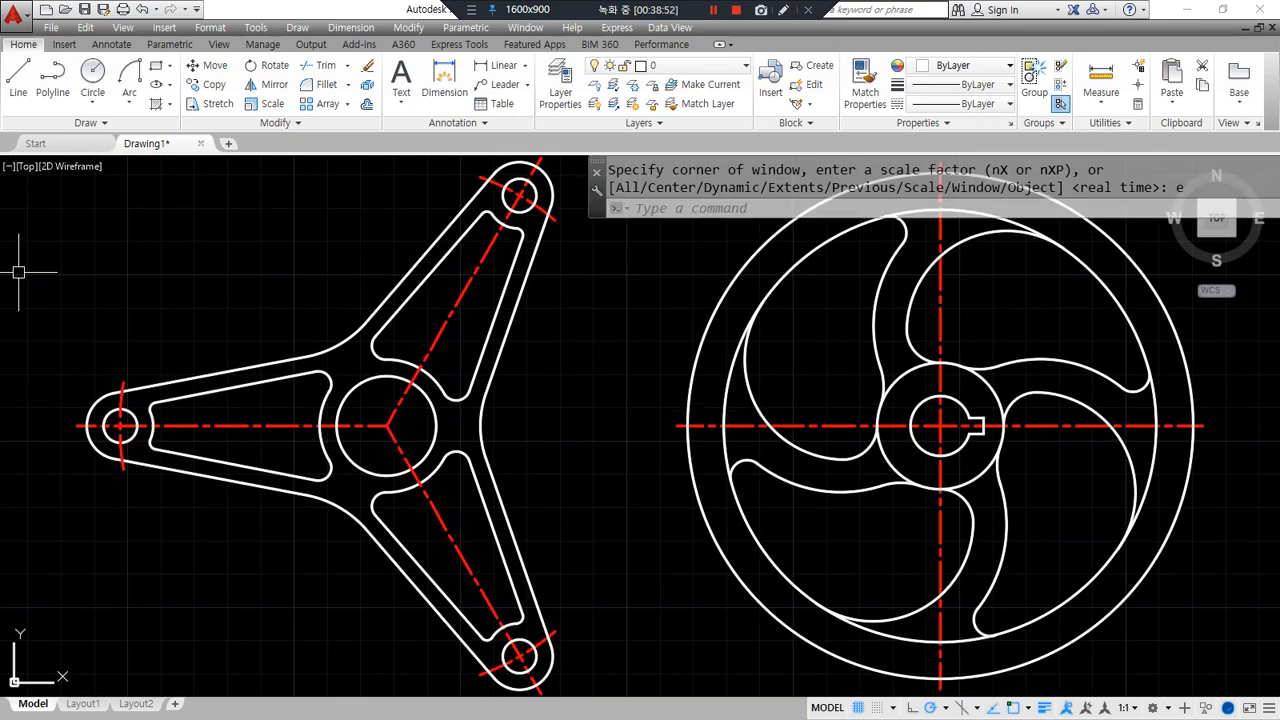
text(z)
key(Return)
text(a Regeneratin)
key(Return)
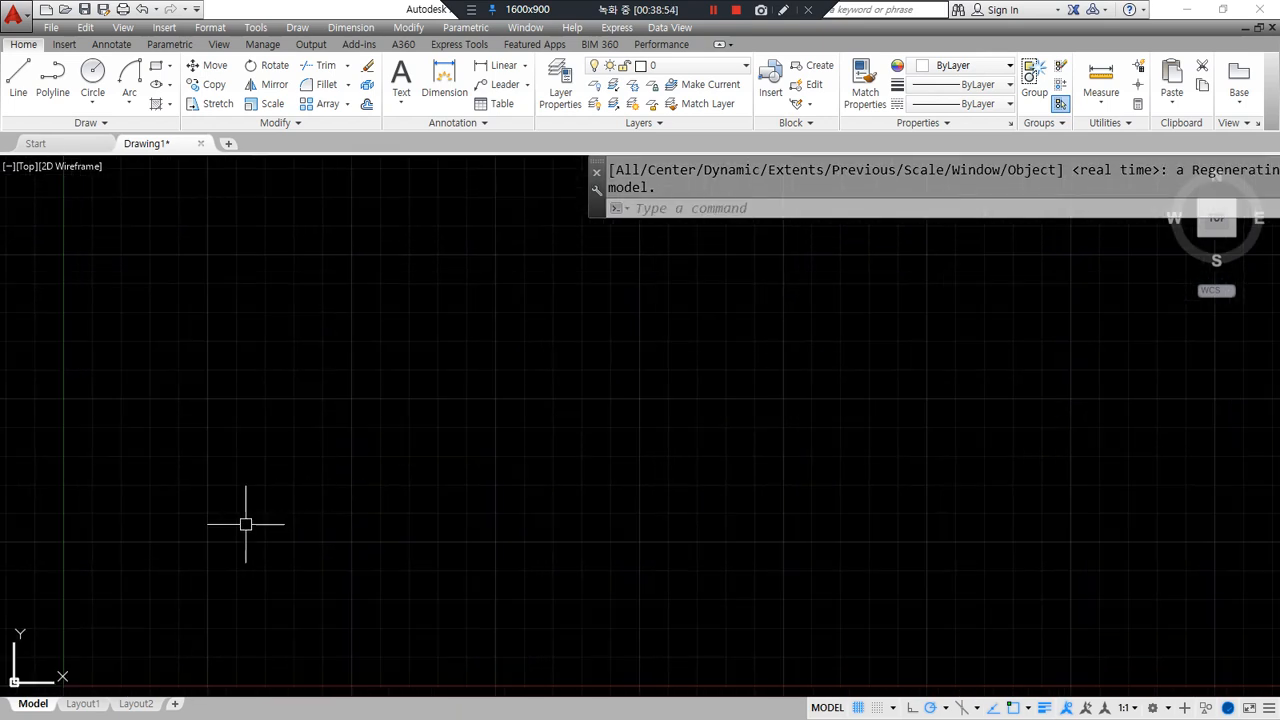
text(rec)
key(Return)
click(218, 518)
text(@)
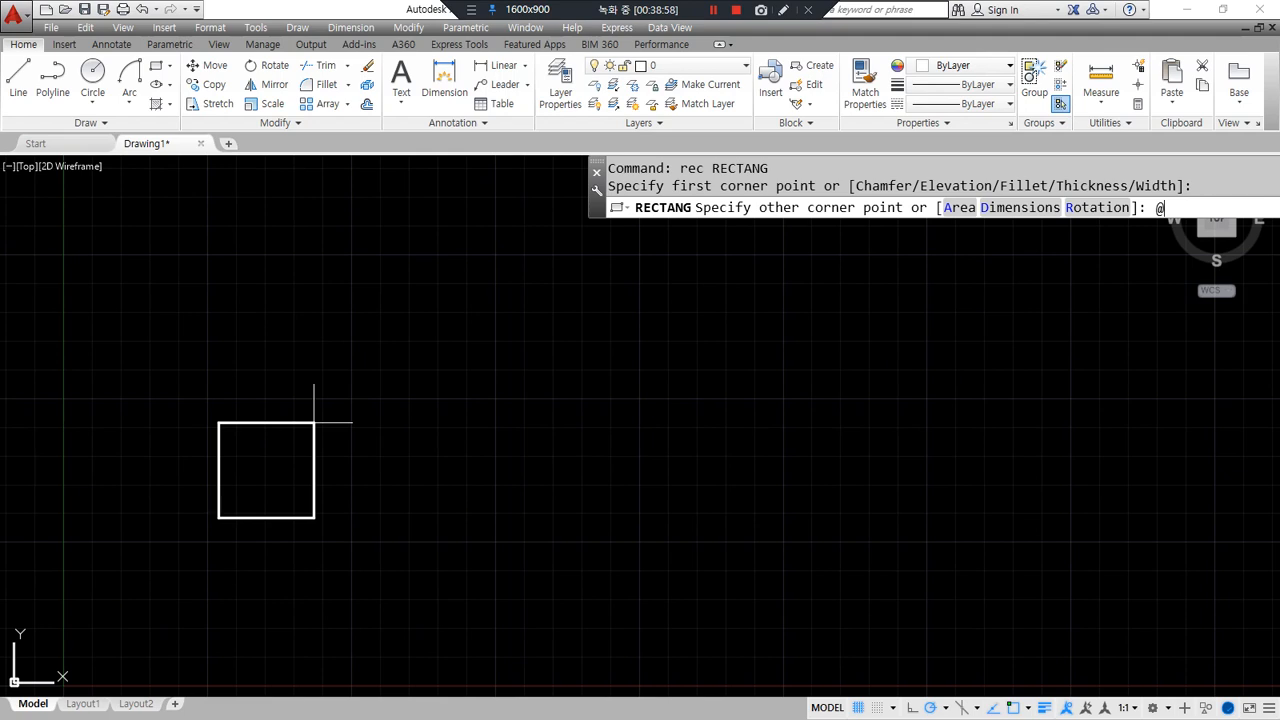
text(10,10)
key(Return)
scroll(200, 537, up, 2)
- Array the square into a rectangular grid of 4 columns by 3 rows spaced 15, toggling Associative
text(ar)
key(Return)
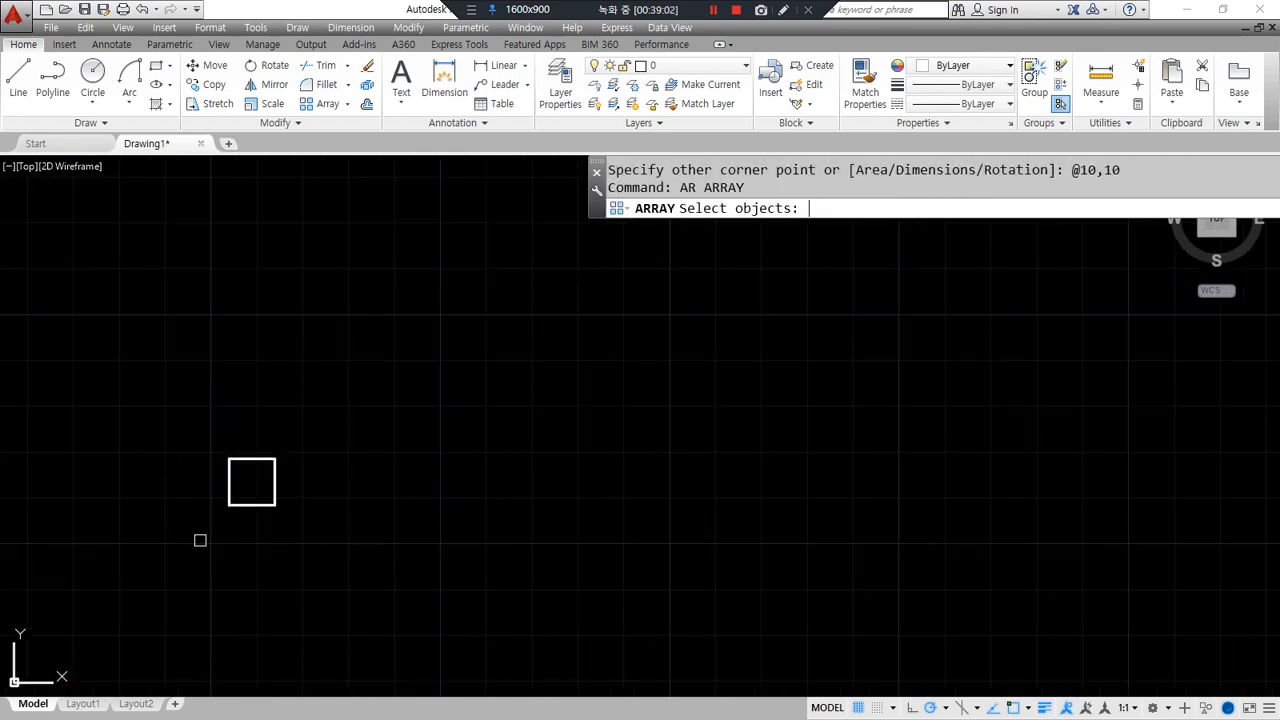
click(191, 531)
click(391, 366)
key(Return)
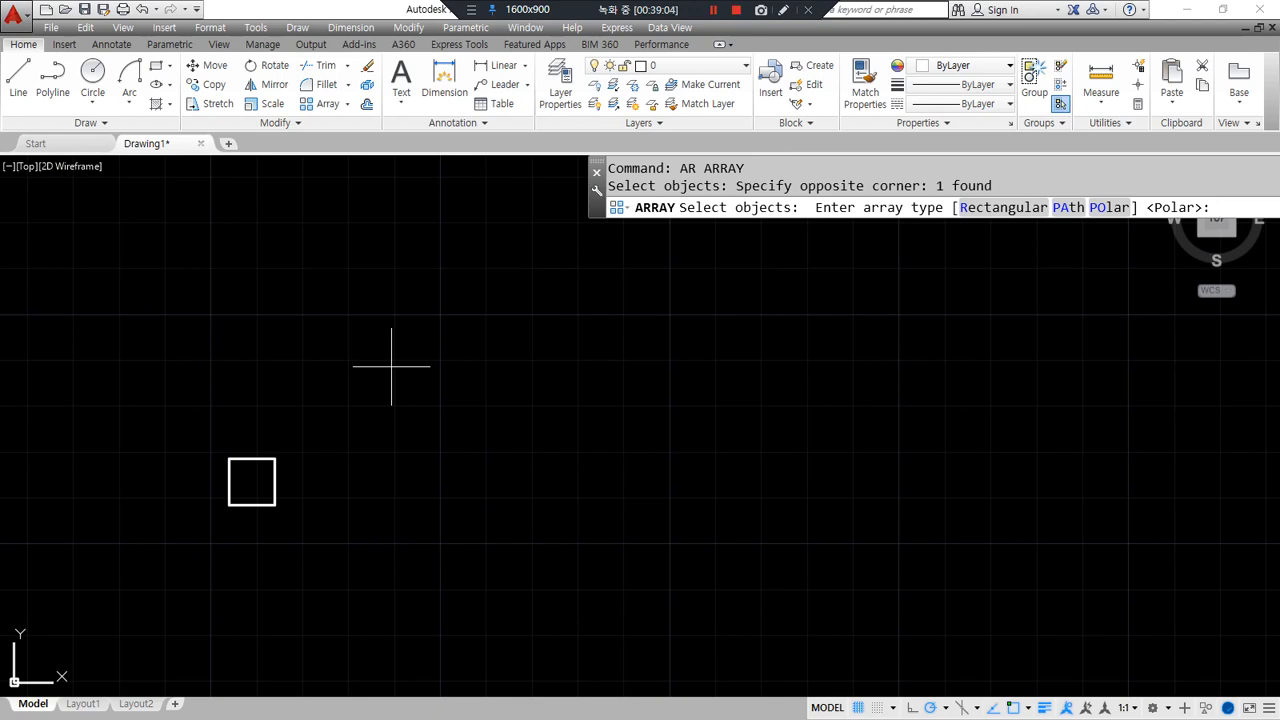
click(997, 208)
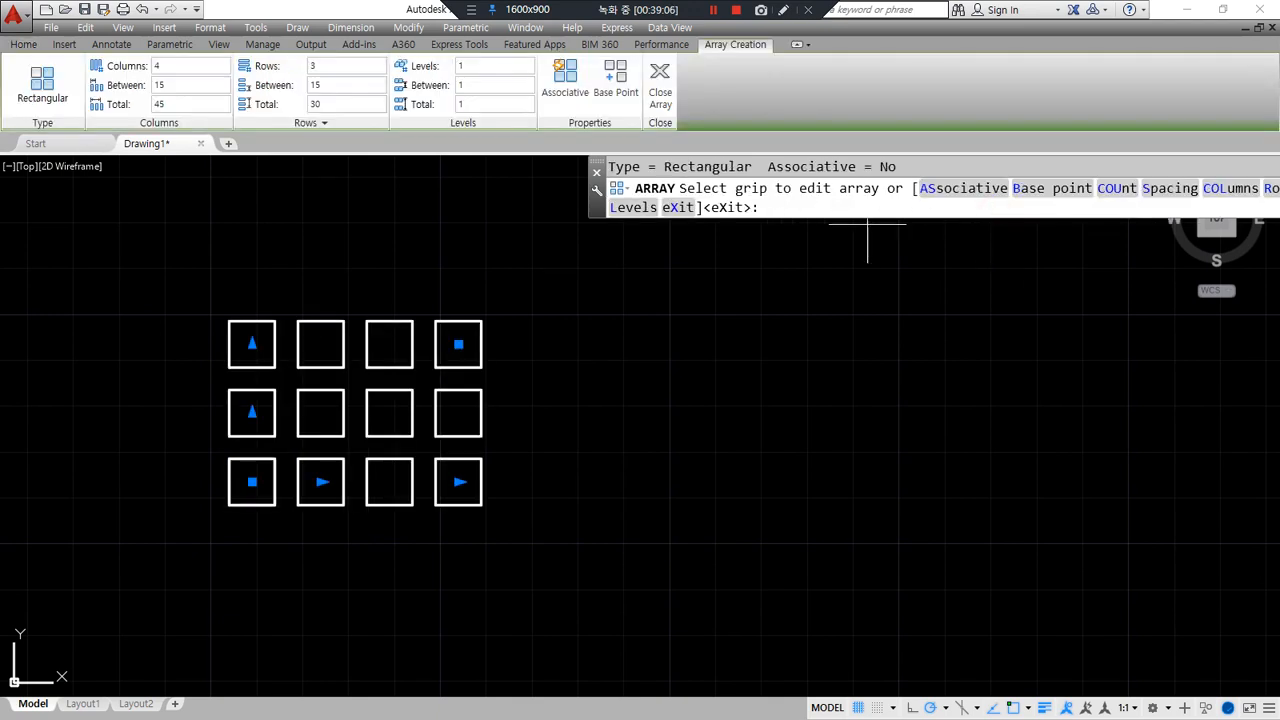
mouse_move(584, 104)
mouse_down()
mouse_move(532, 102)
mouse_move(592, 64)
mouse_move(592, 110)
mouse_move(568, 118)
mouse_up()
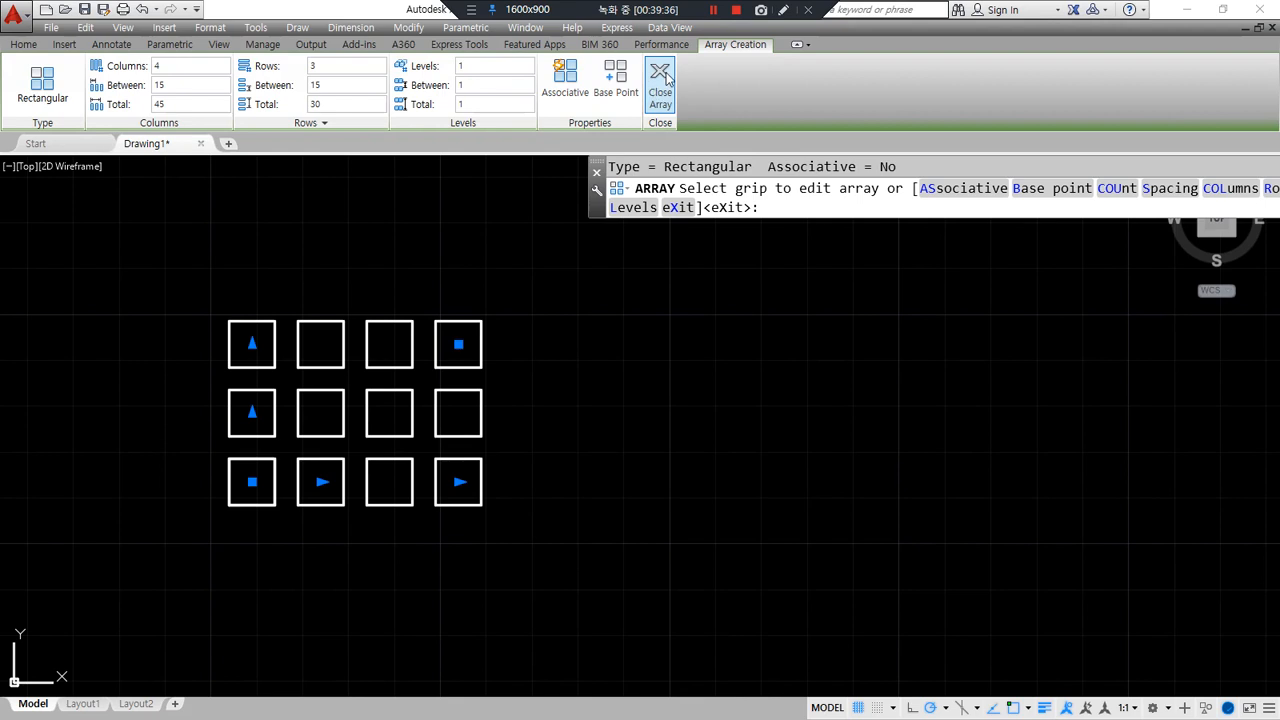
click(565, 80)
- Finish the grid array, then reselect it and change it to 5 columns
mouse_move(574, 136)
mouse_down()
mouse_move(520, 74)
mouse_move(588, 134)
mouse_up()
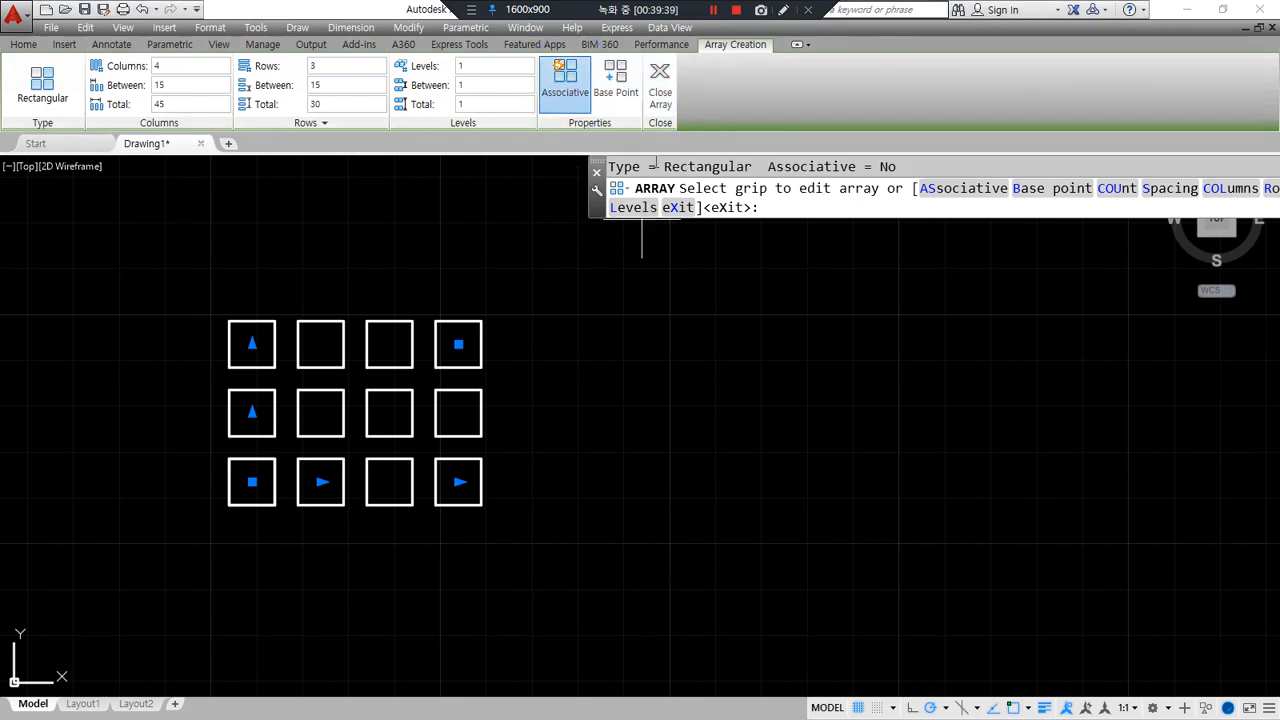
click(660, 80)
click(408, 343)
mouse_move(316, 556)
mouse_down()
mouse_move(229, 314)
mouse_move(509, 497)
mouse_move(328, 566)
mouse_up()
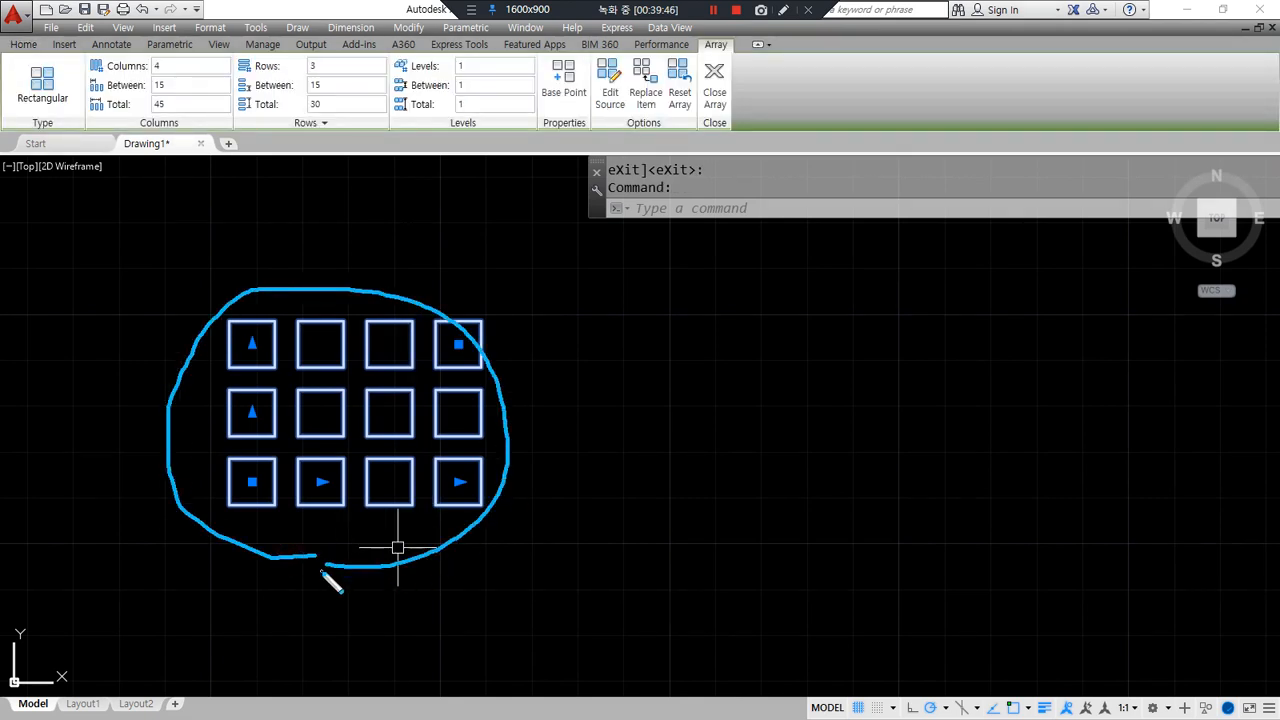
key(Escape)
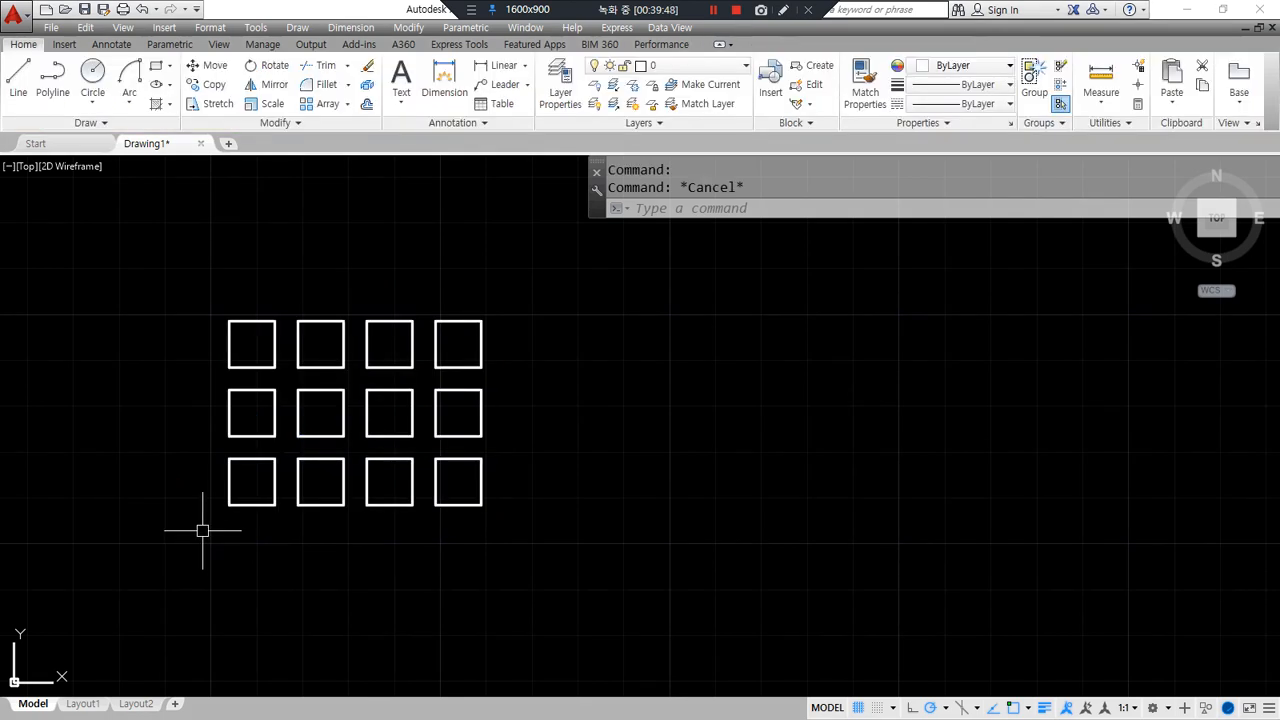
click(298, 337)
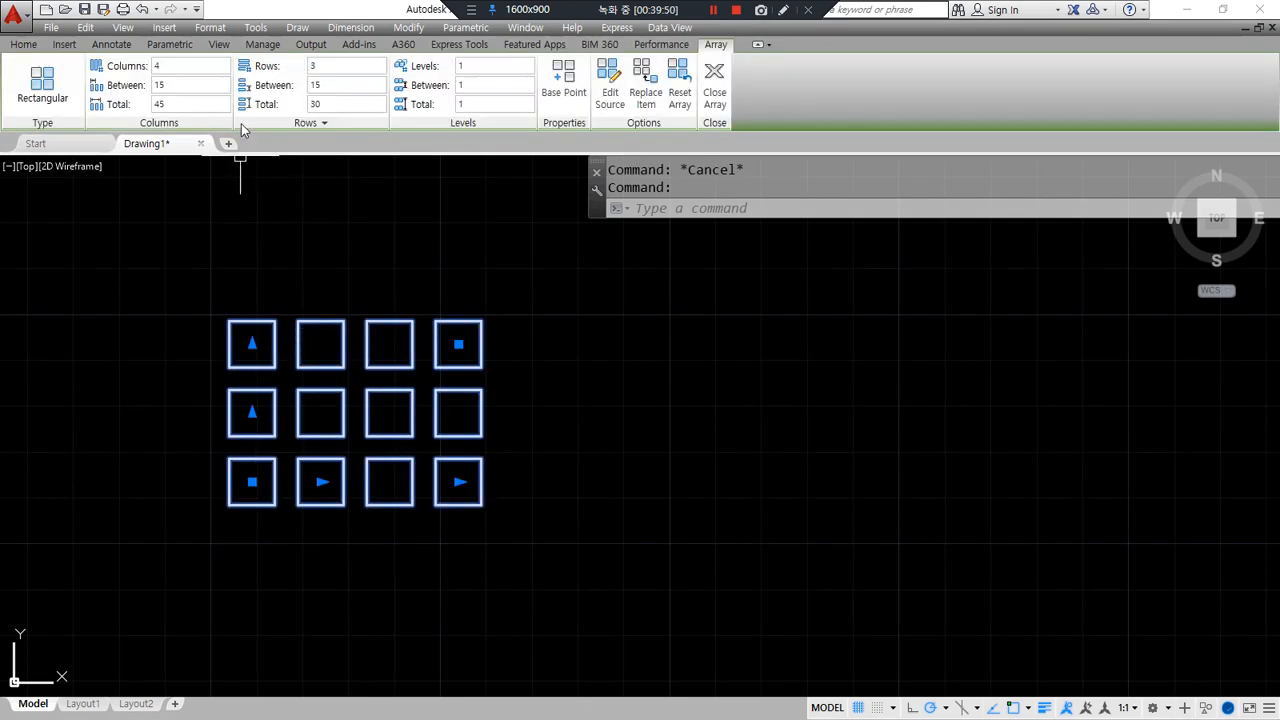
click(179, 64)
key(Return)
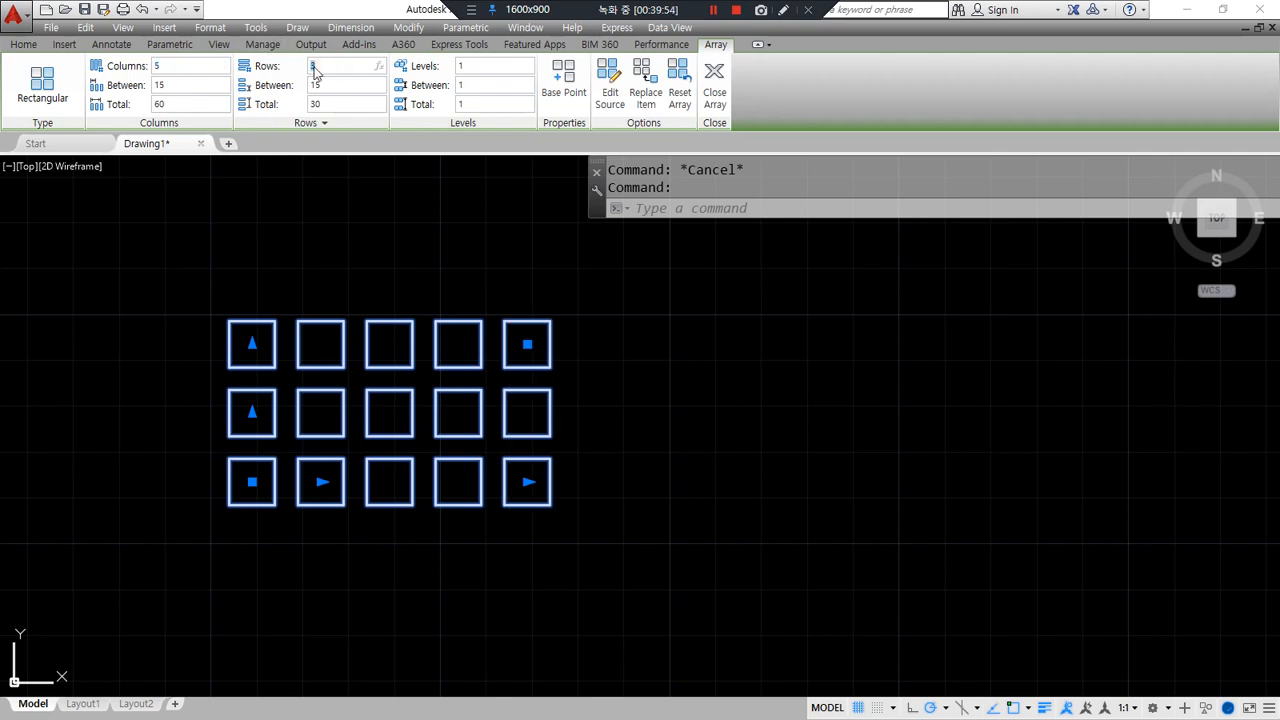
- Change the square array to 4 rows
click(315, 70)
text(4)
key(Return)
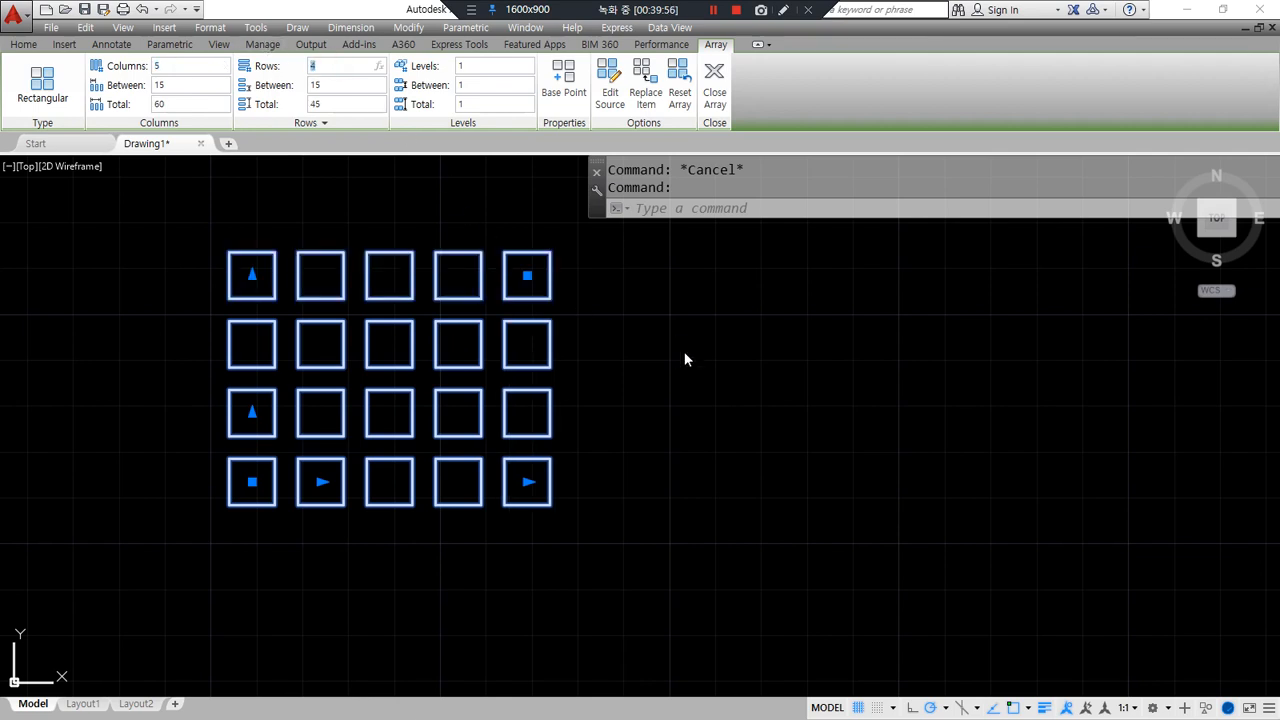
key(Escape)
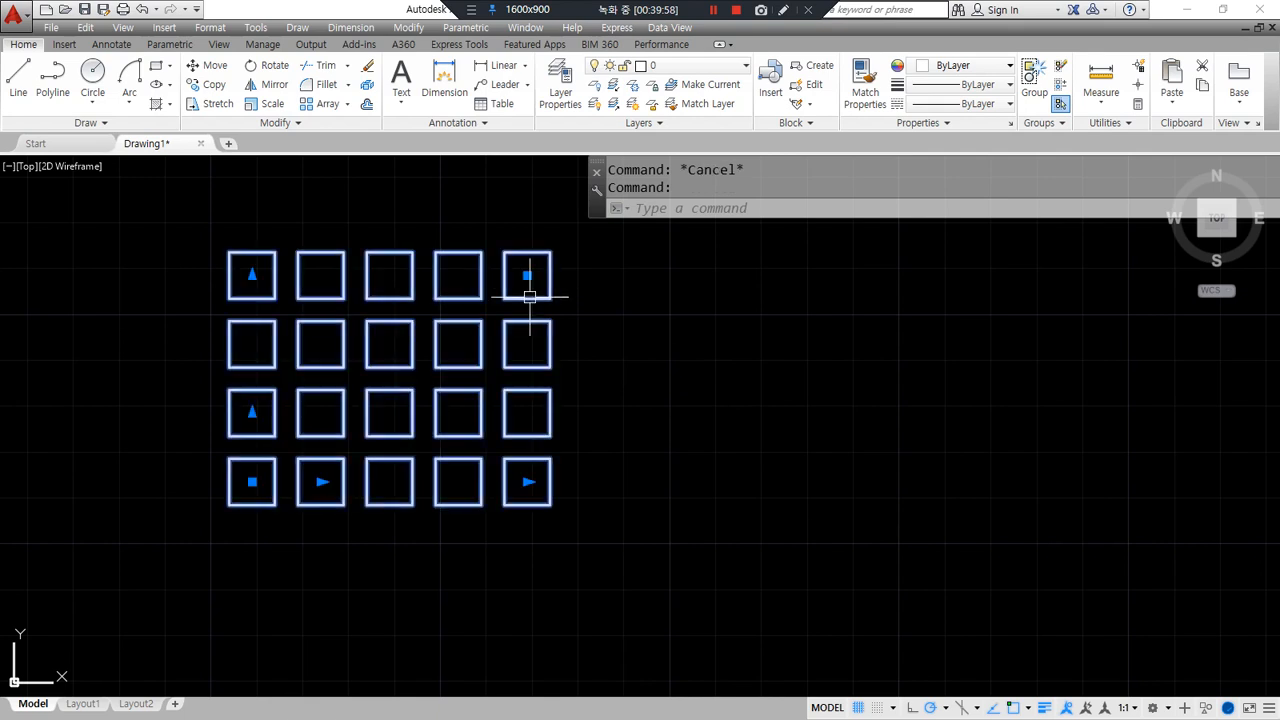
- Set the array to 3 columns and 3 rows, giving nine squares spaced 15 apart
click(529, 296)
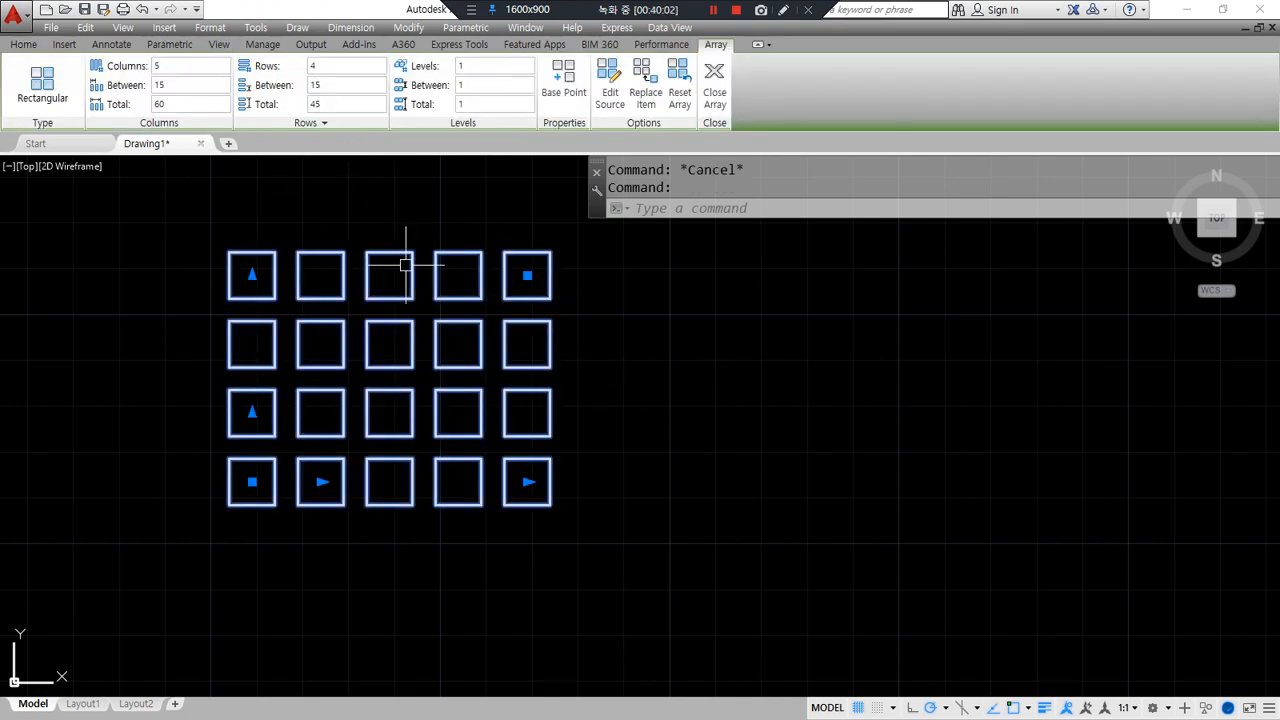
click(177, 68)
text(3)
key(Return)
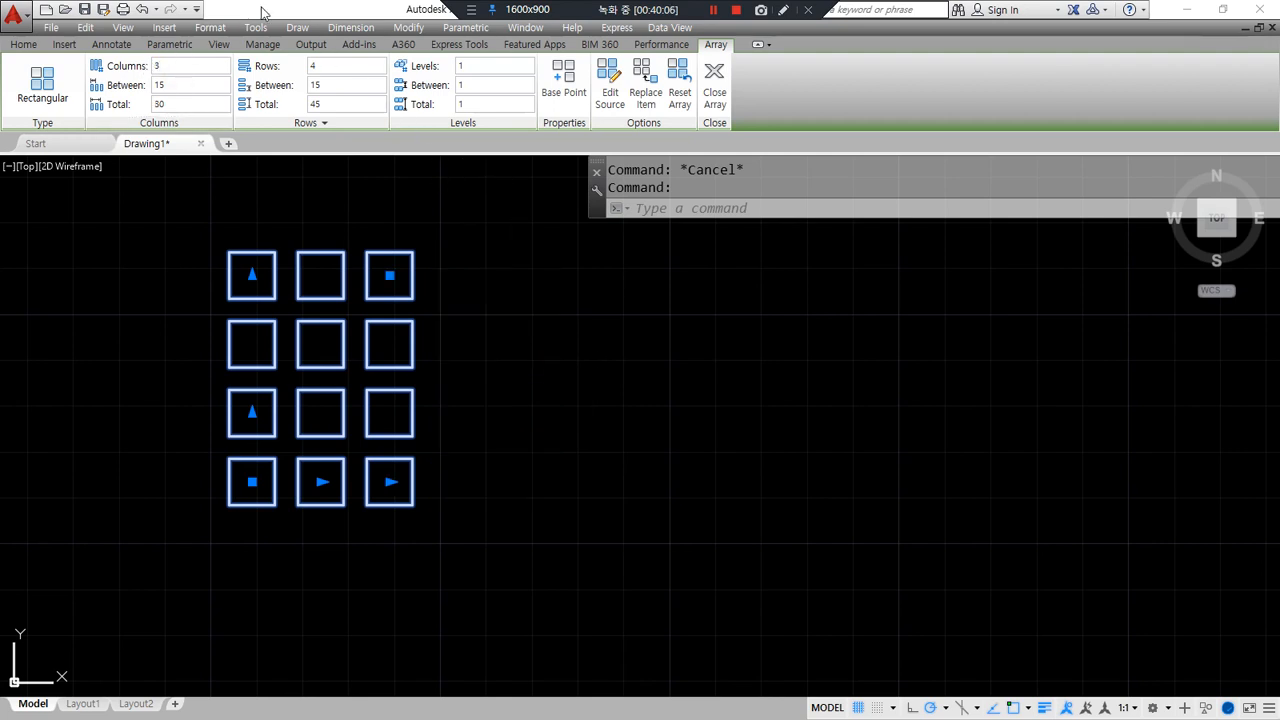
click(338, 67)
text(1)
key(Return)
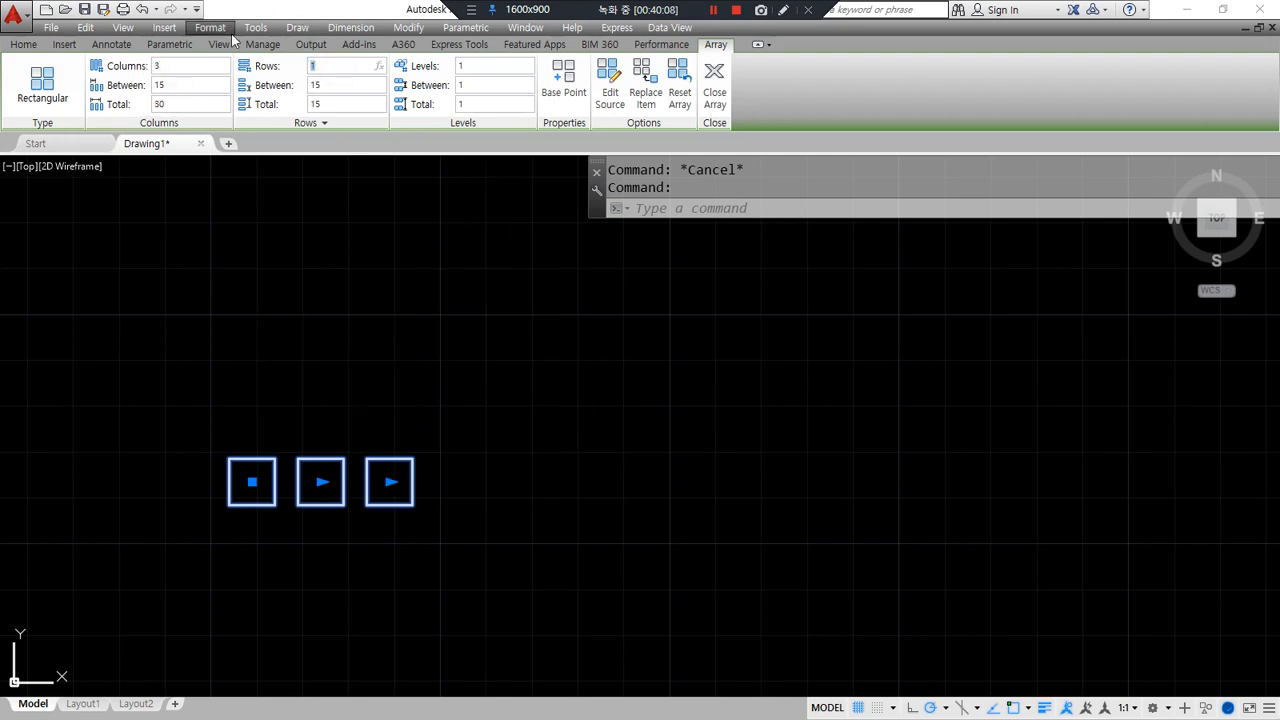
click(321, 67)
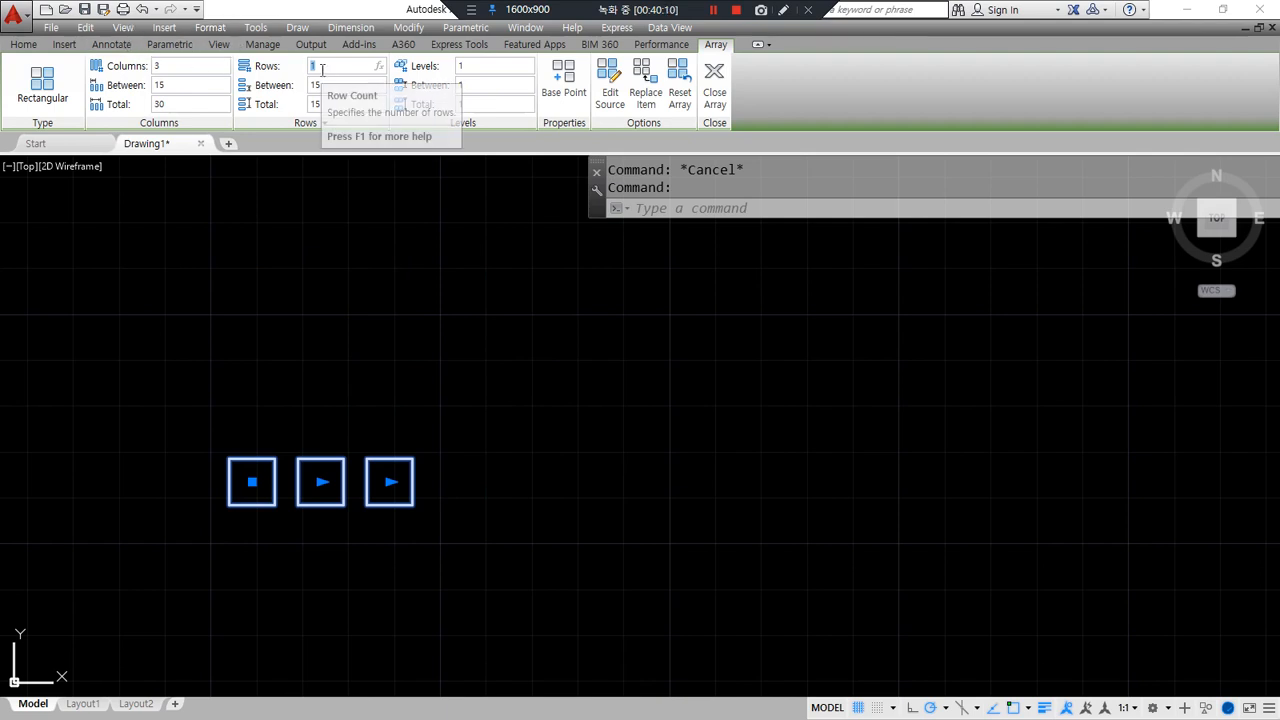
text(3)
key(Return)
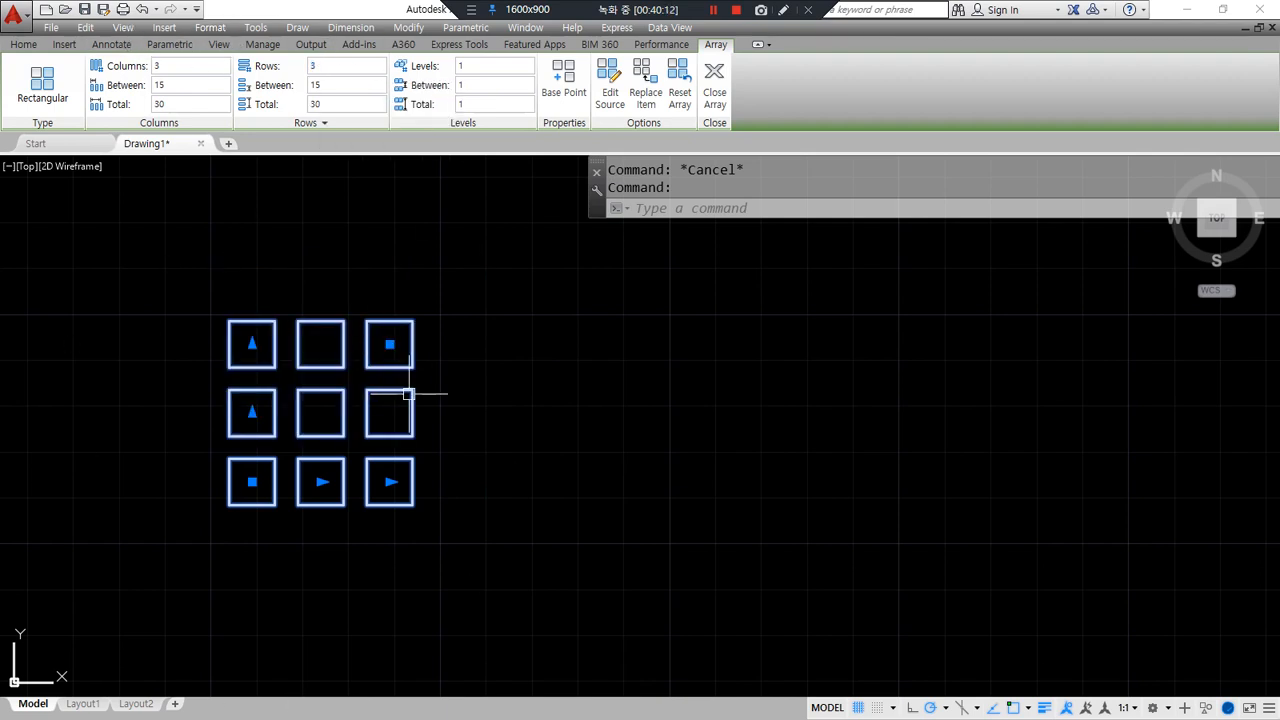
key(Escape)
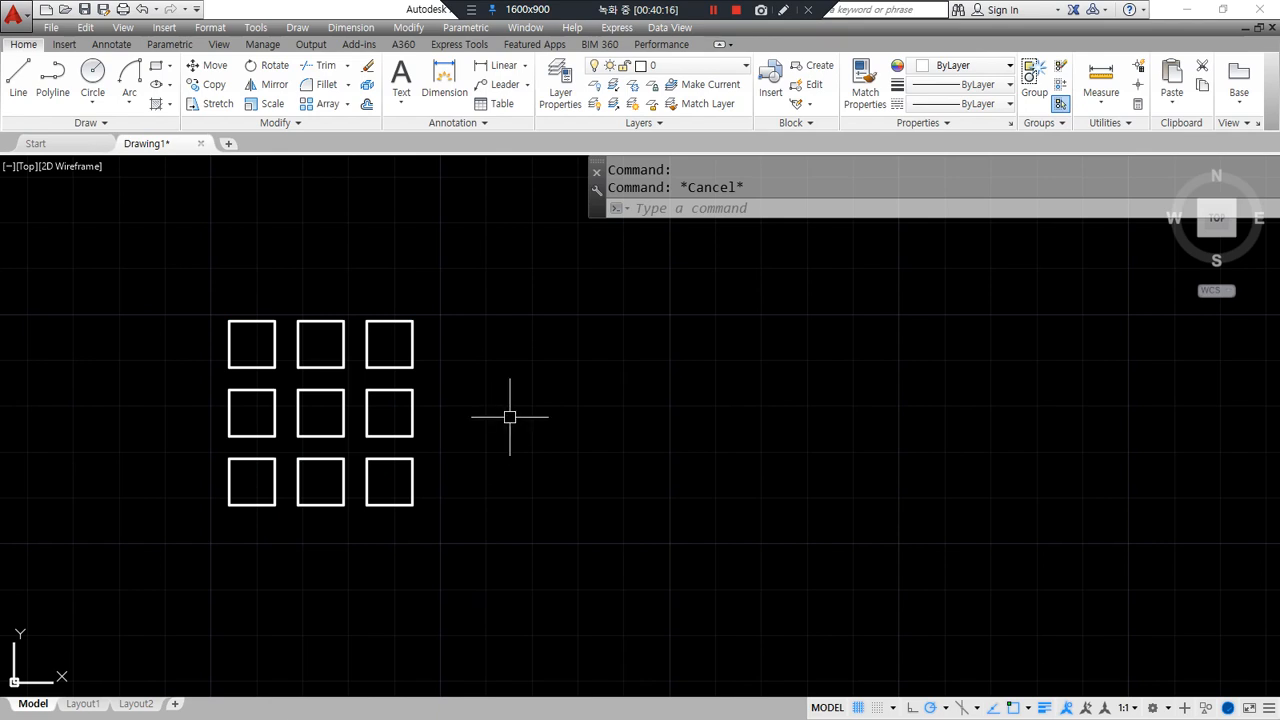
- After checking the modify-command notes, explode the 3x3 array with X into separate squares
key(ctrl+alt+d)
mouse_move(380, 96)
mouse_down()
mouse_move(349, 84)
mouse_move(384, 99)
mouse_move(369, 110)
mouse_up()
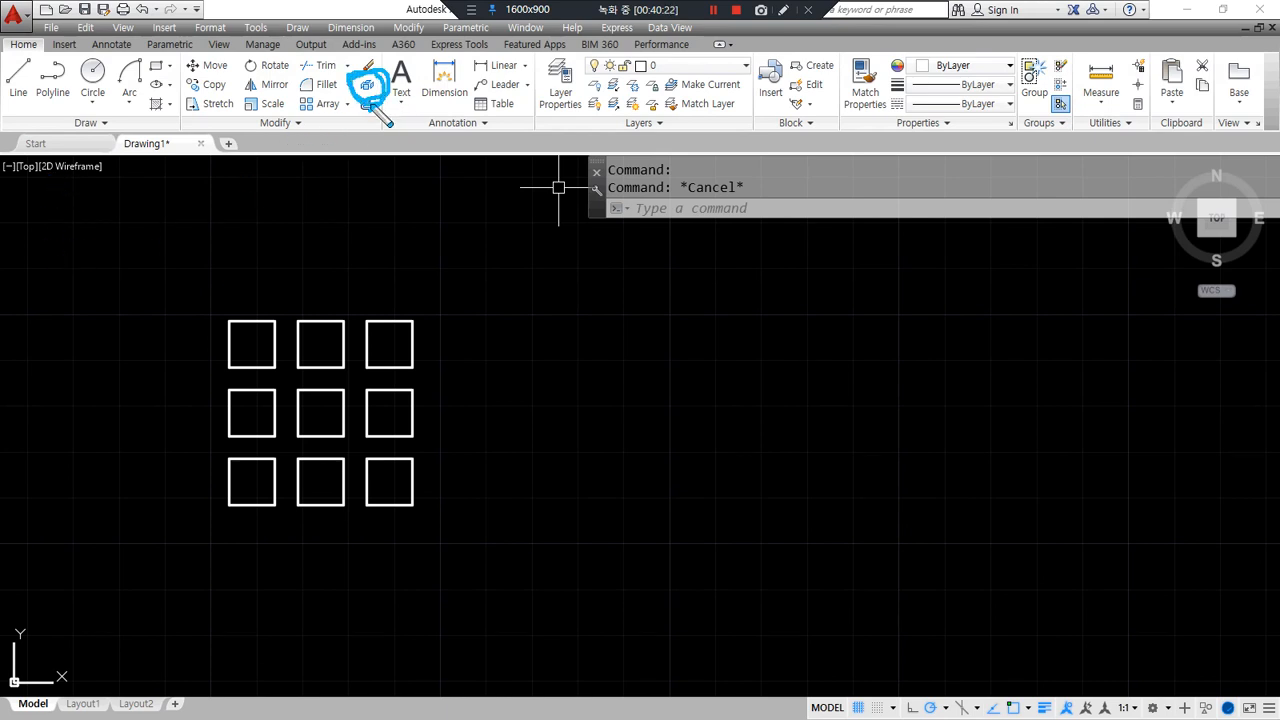
key(alt+Tab)
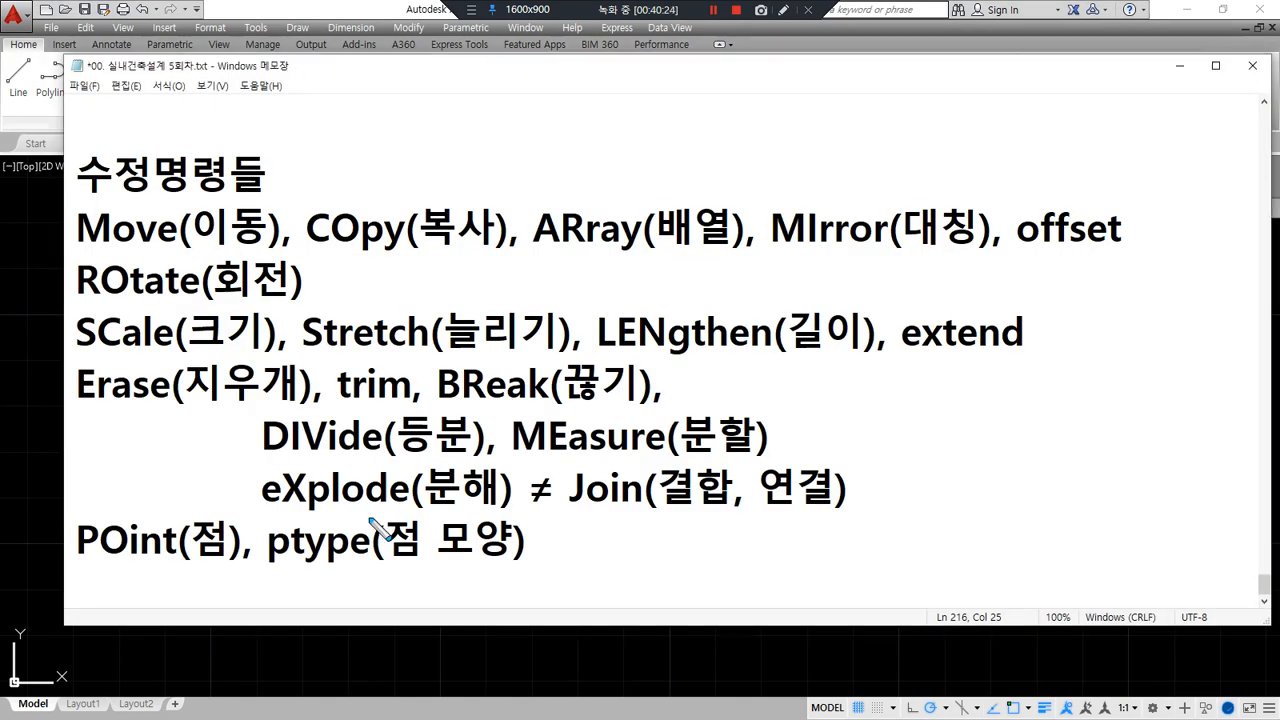
mouse_move(266, 510)
mouse_down()
mouse_move(531, 511)
mouse_move(307, 521)
mouse_up()
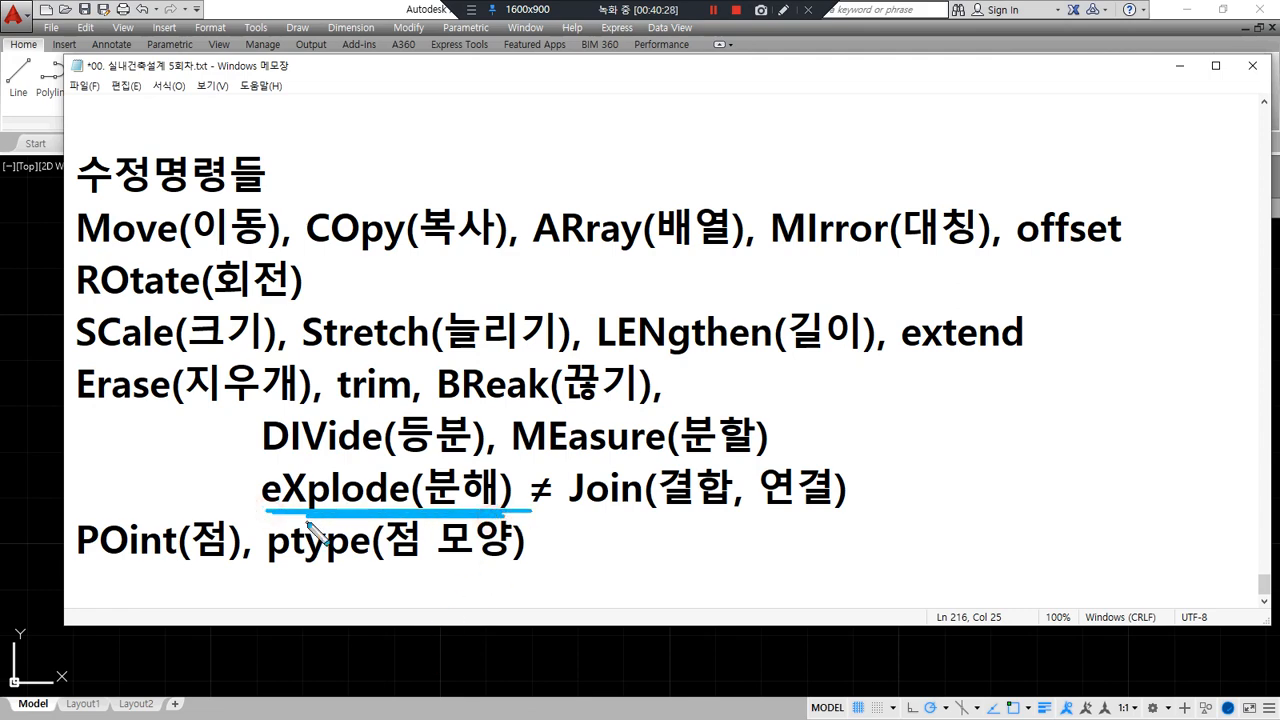
key(alt+Tab)
click(337, 505)
text(x)
key(Return)
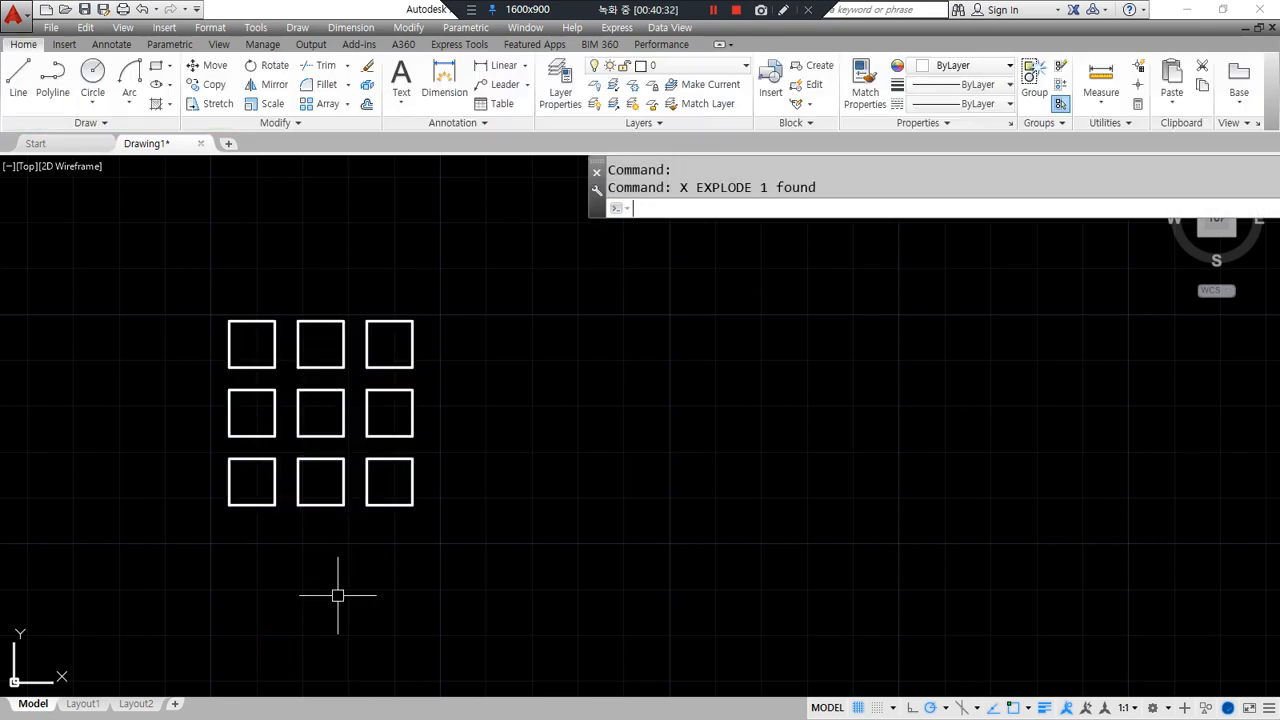
- Erase the bottom-middle and top-right squares
click(316, 506)
click(378, 359)
click(351, 374)
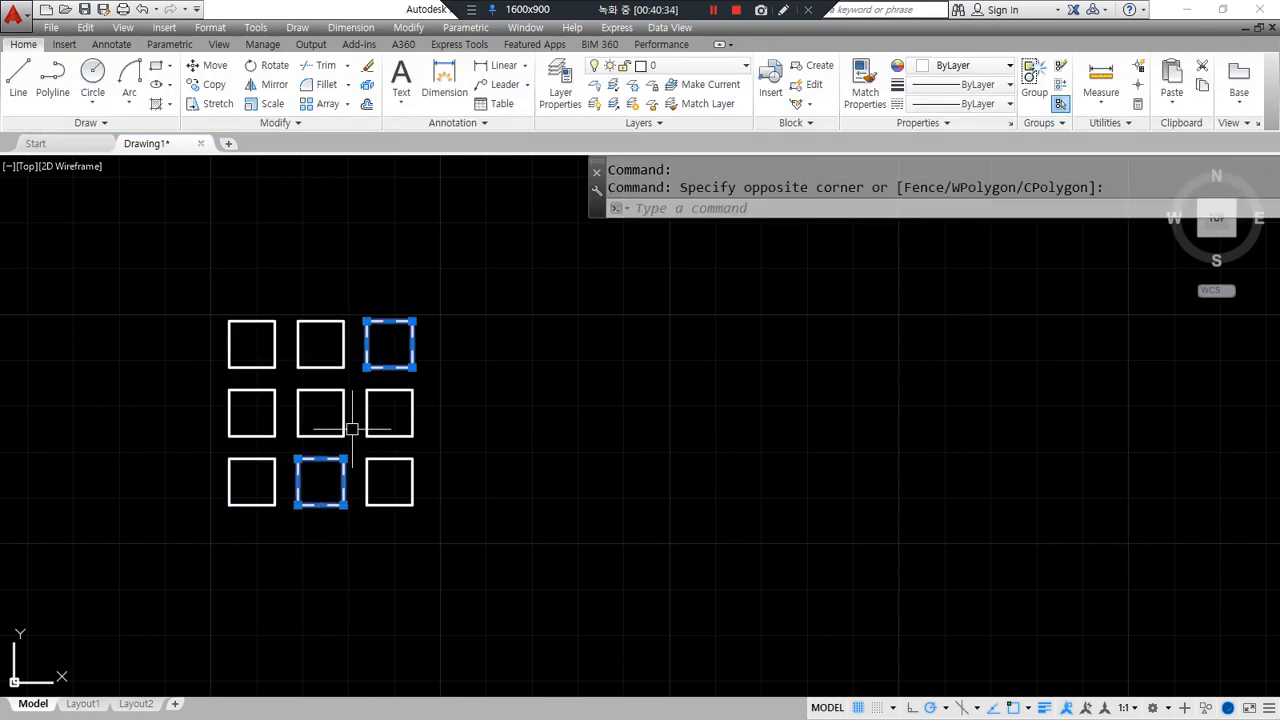
text(e)
key(Return)
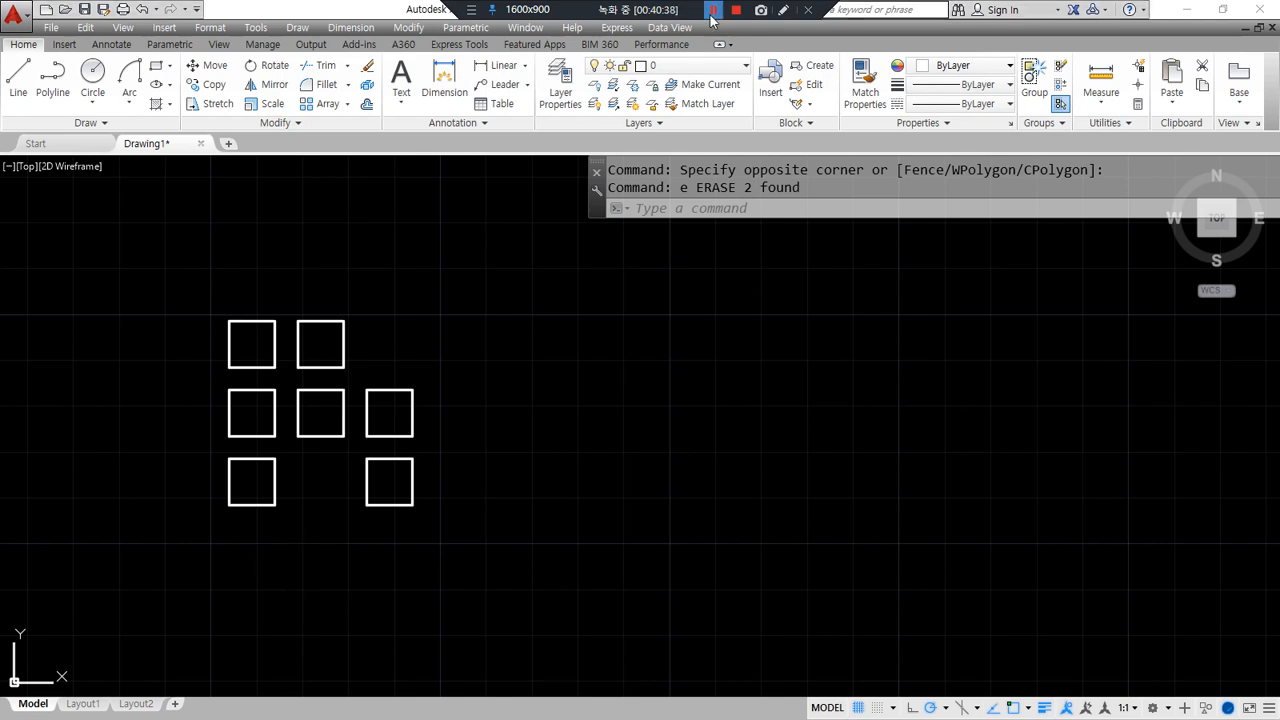
- Erase the two right-hand squares using a crossing window
click(571, 580)
click(100, 240)
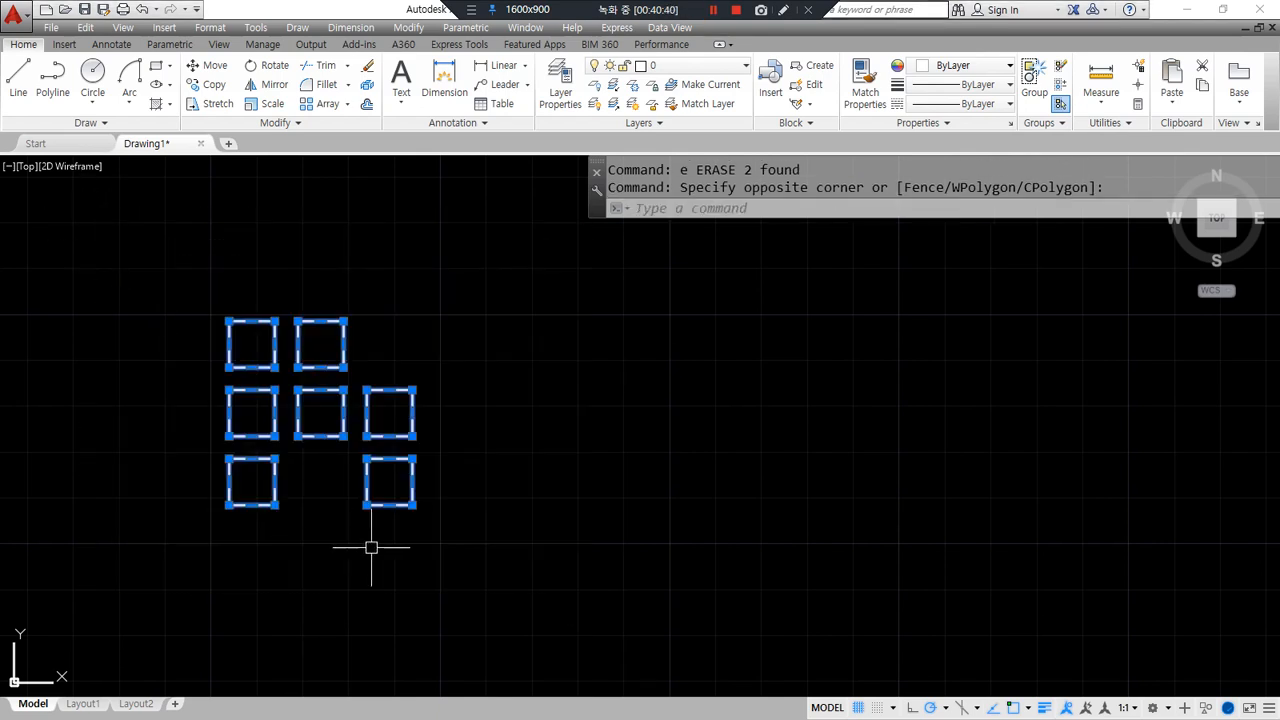
key(Escape)
click(457, 549)
click(366, 366)
text(e)
key(Return)
- Erase the remaining four squares and the last square, then zoom to show everything
click(360, 451)
click(184, 277)
key(e)
key(Return)
click(346, 534)
click(100, 394)
key(e)
key(Return)
text(z)
key(Return)
- Draw a rectangle with the REC command from a lower-left corner to an upper-right corner
text(a)
key(Return)
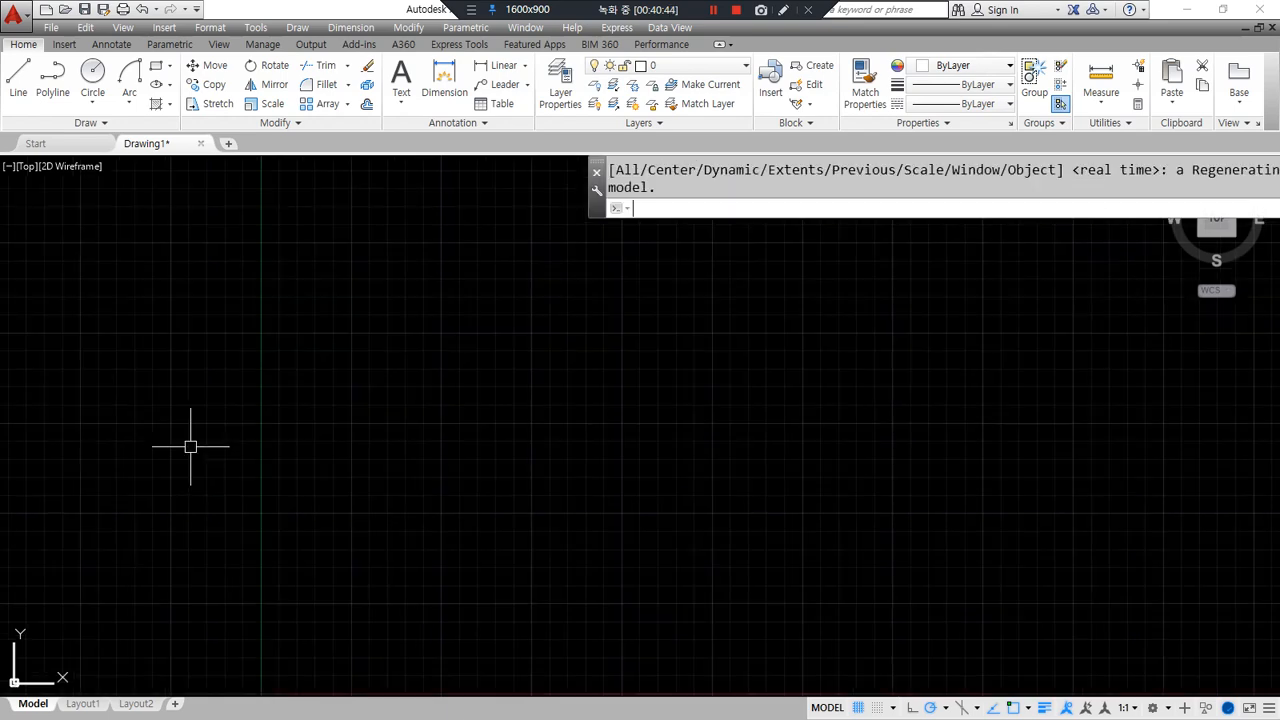
key(alt+Tab)
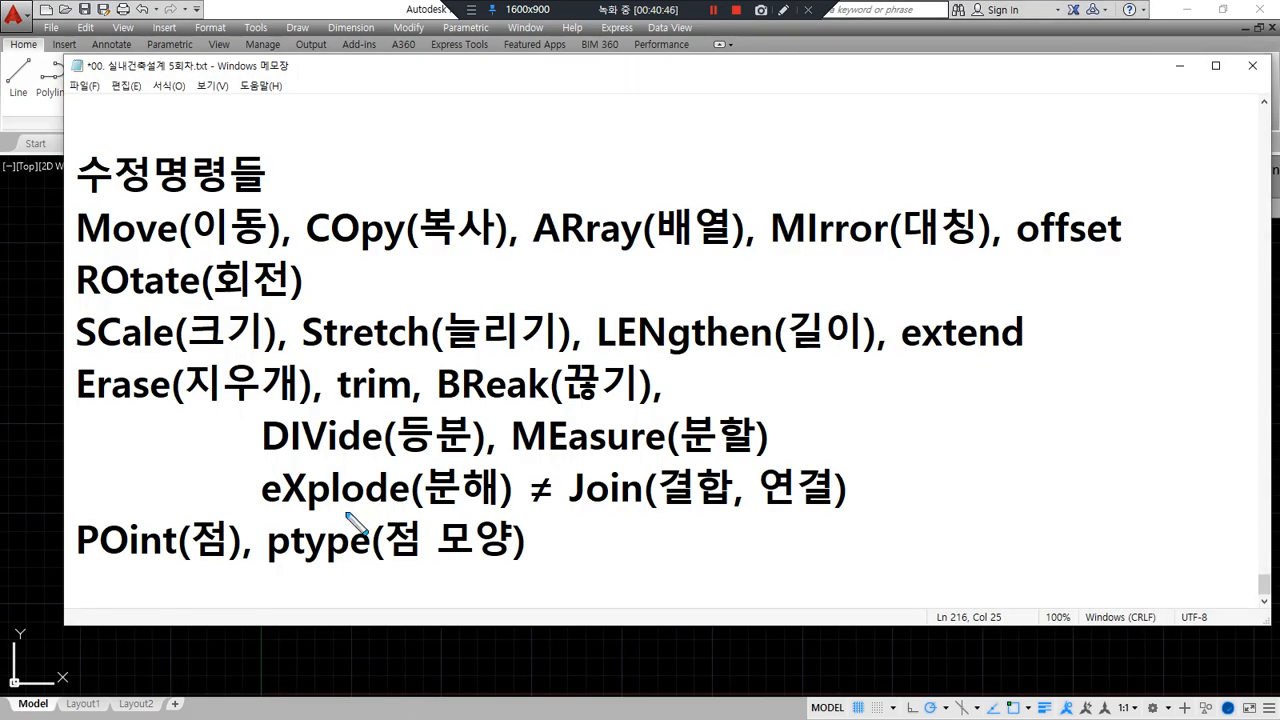
drag(264, 513, 860, 506)
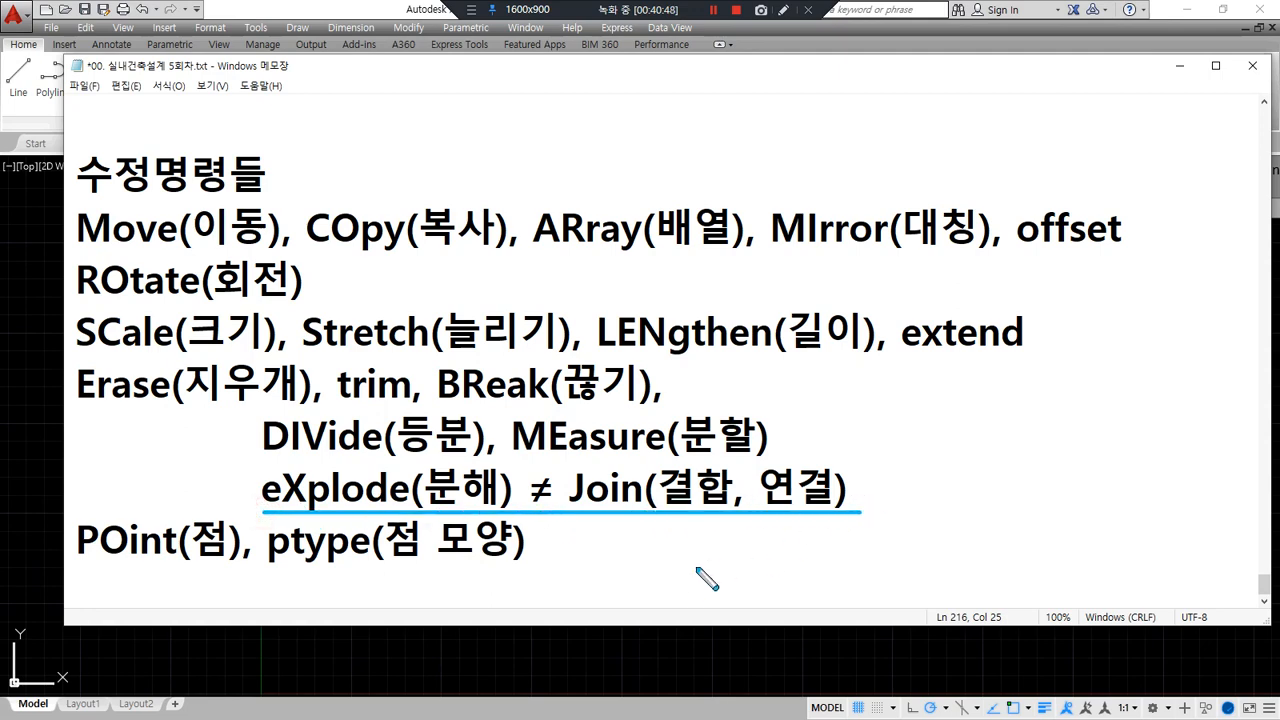
key(alt+Tab)
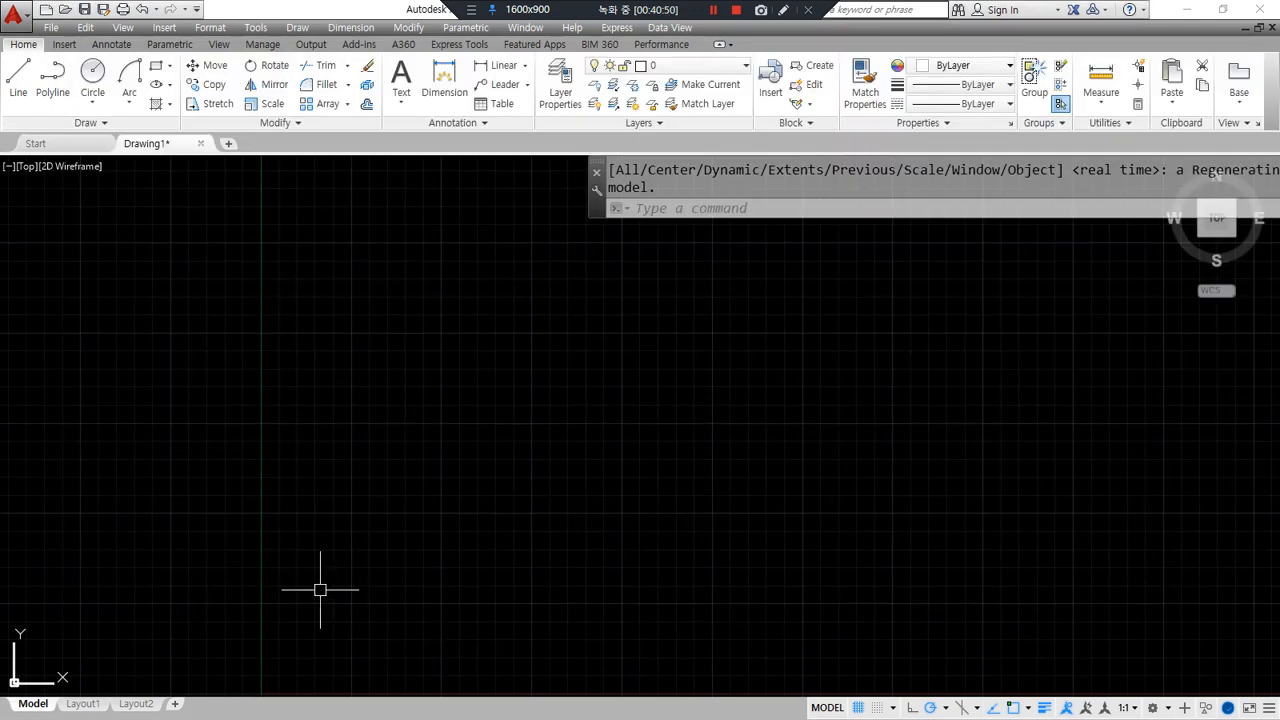
text(rec)
key(Return)
click(327, 500)
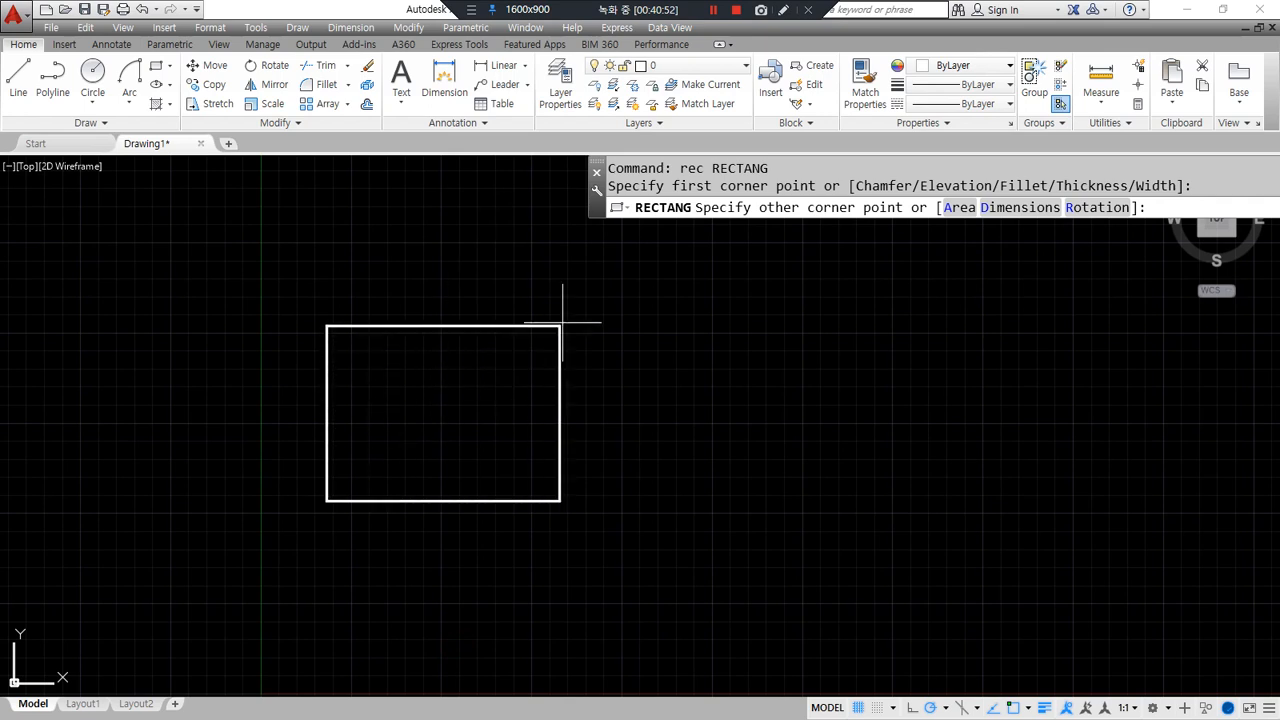
click(590, 284)
- Explode the rectangle into four separate lines with X
click(590, 404)
mouse_move(414, 574)
mouse_down()
mouse_move(254, 443)
mouse_move(634, 286)
mouse_move(500, 588)
mouse_move(380, 597)
mouse_up()
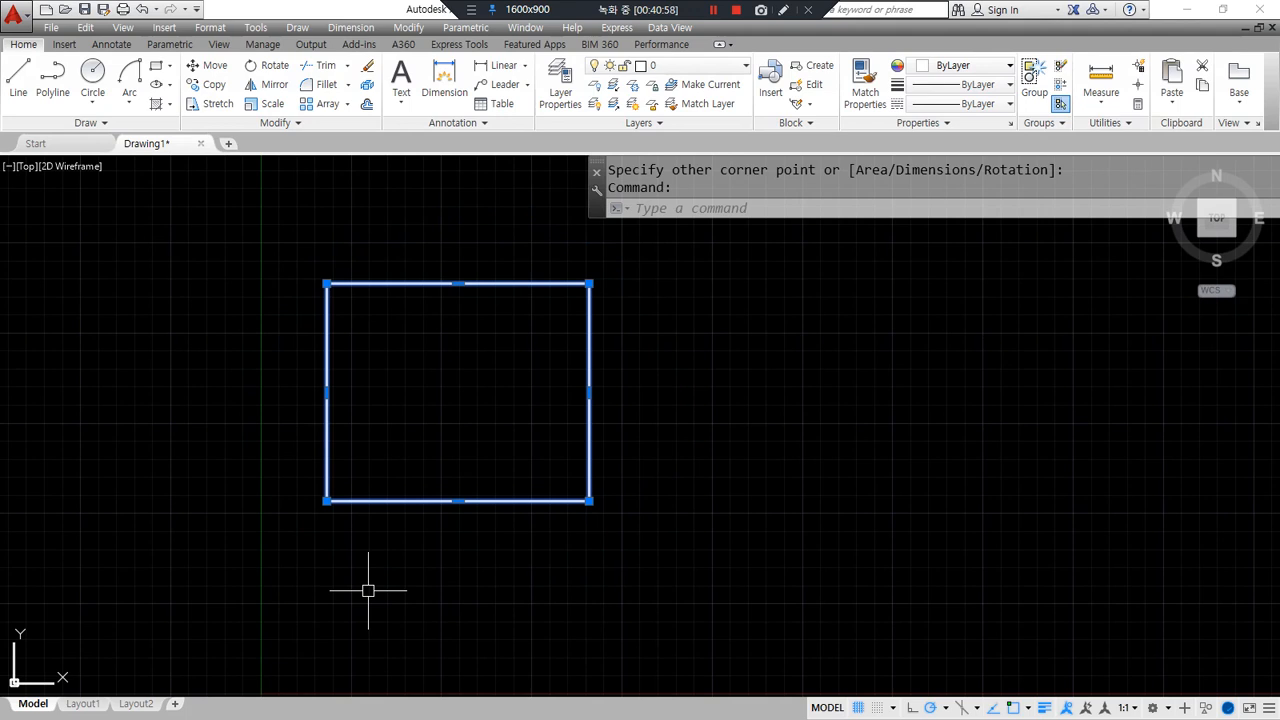
text(x)
key(Return)
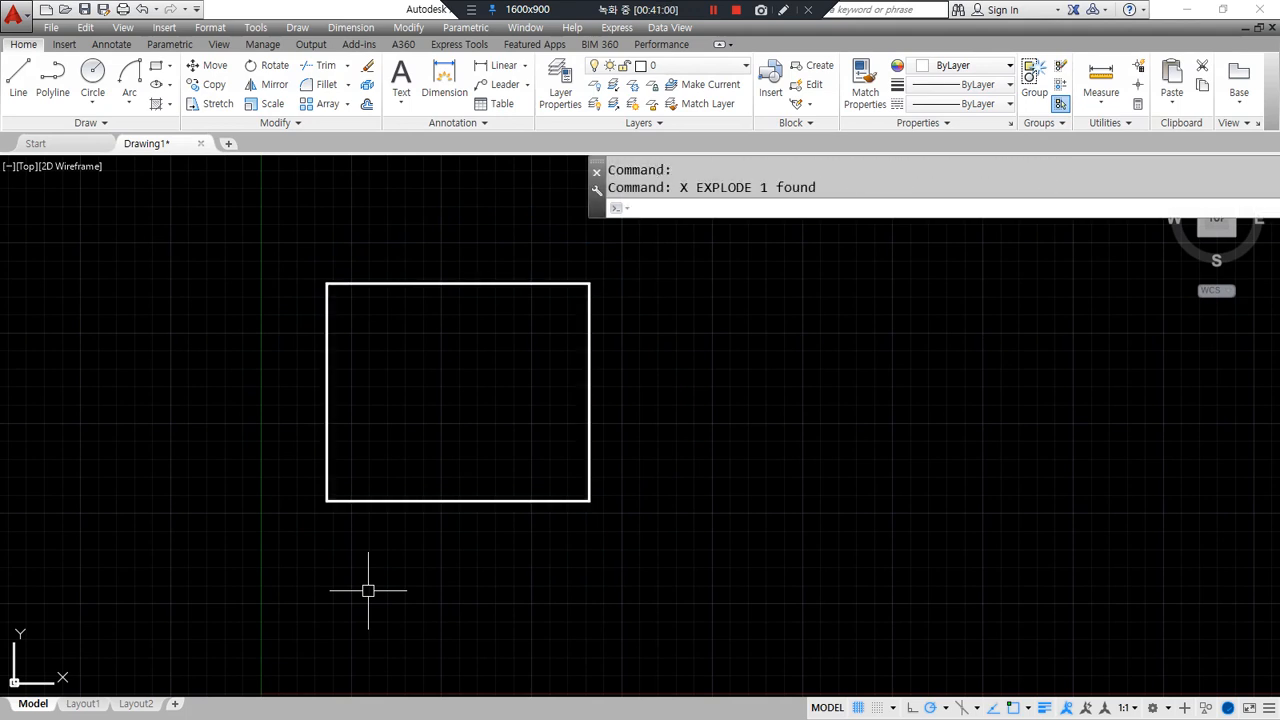
- Erase the bottom and top lines, then undo to restore them
click(426, 491)
click(411, 530)
text(e)
key(Return)
click(437, 262)
click(434, 340)
text(e)
key(Return)
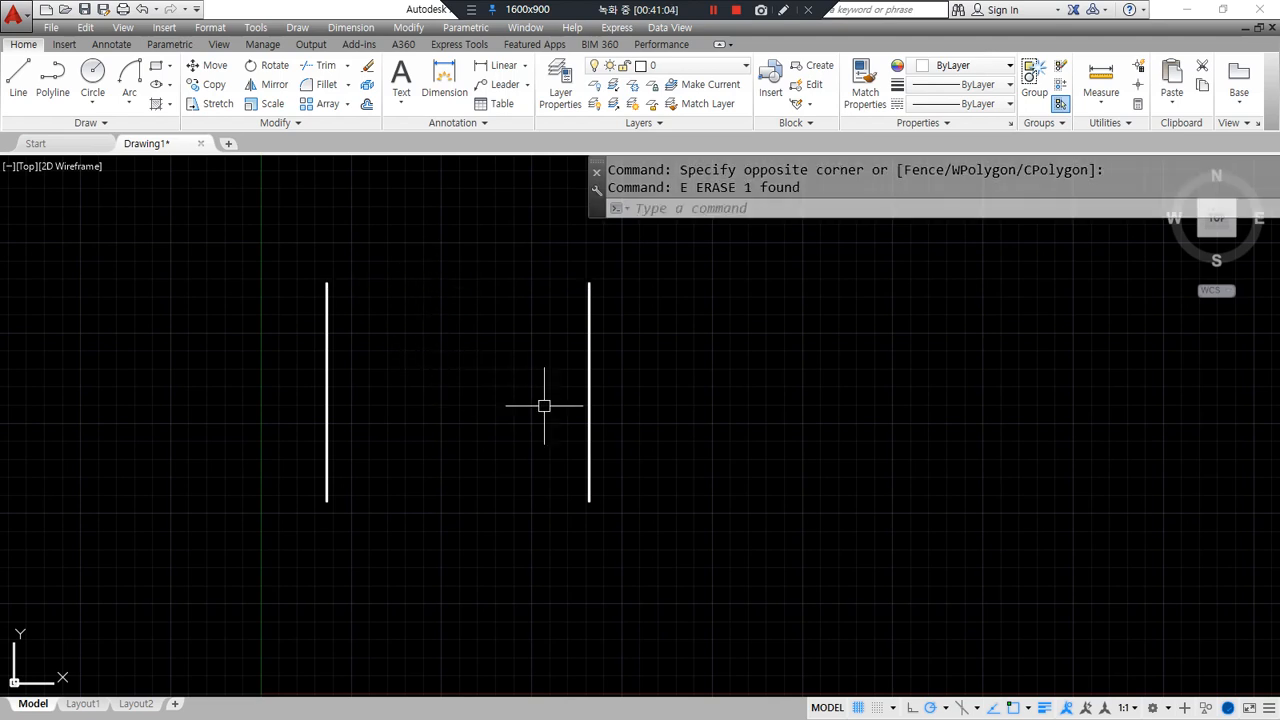
key(ctrl+z)
key(ctrl+z)
- Select the right, bottom, left and top lines individually to confirm they are separate
click(588, 423)
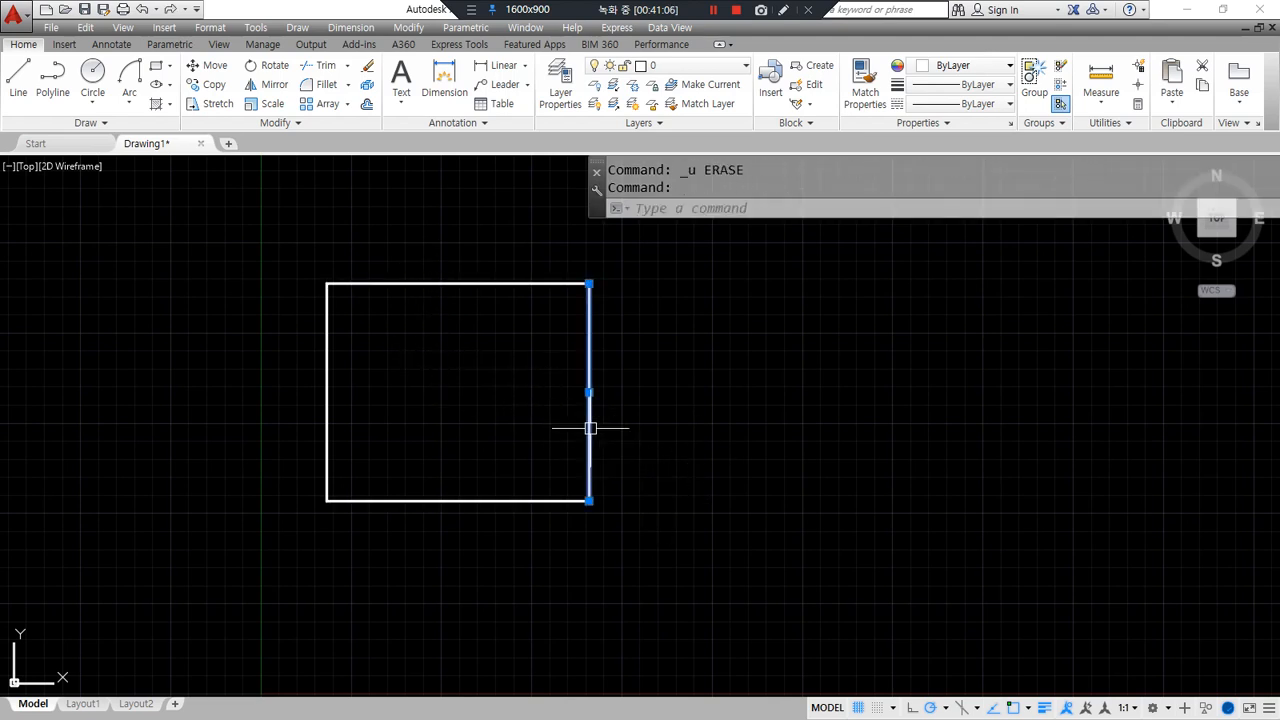
click(514, 535)
click(478, 486)
click(345, 380)
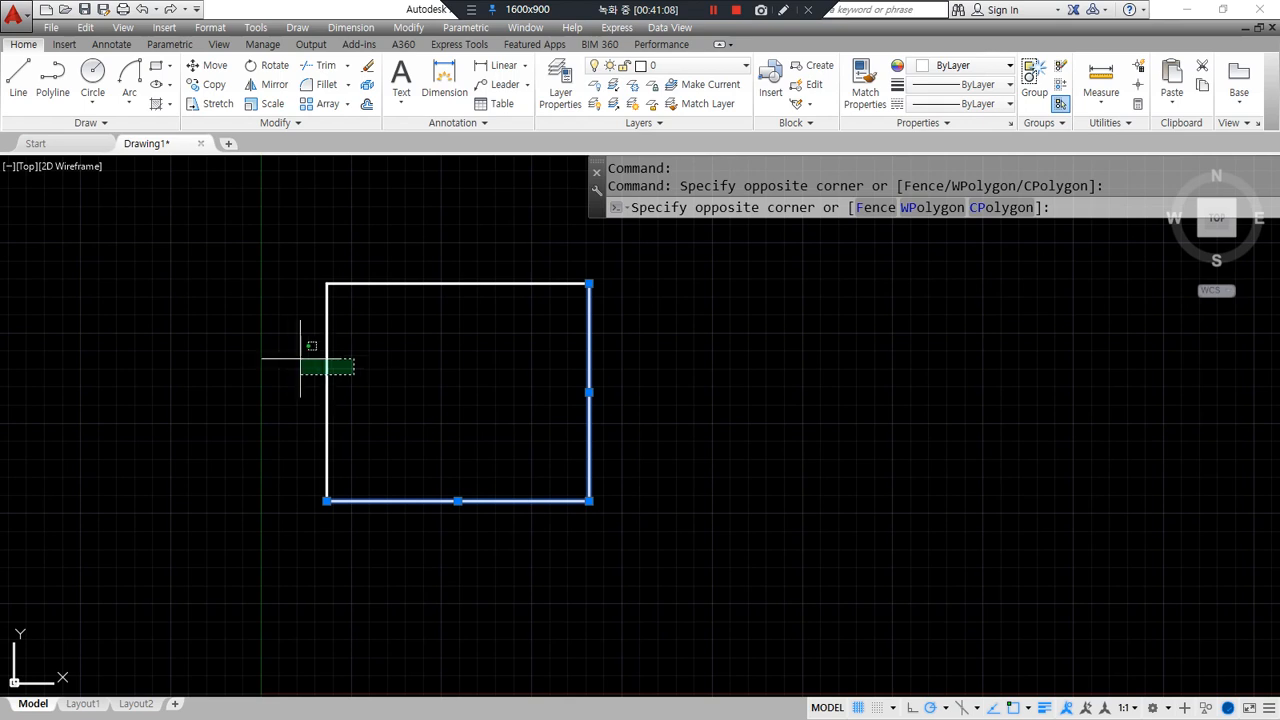
click(290, 353)
click(431, 304)
click(421, 243)
key(Escape)
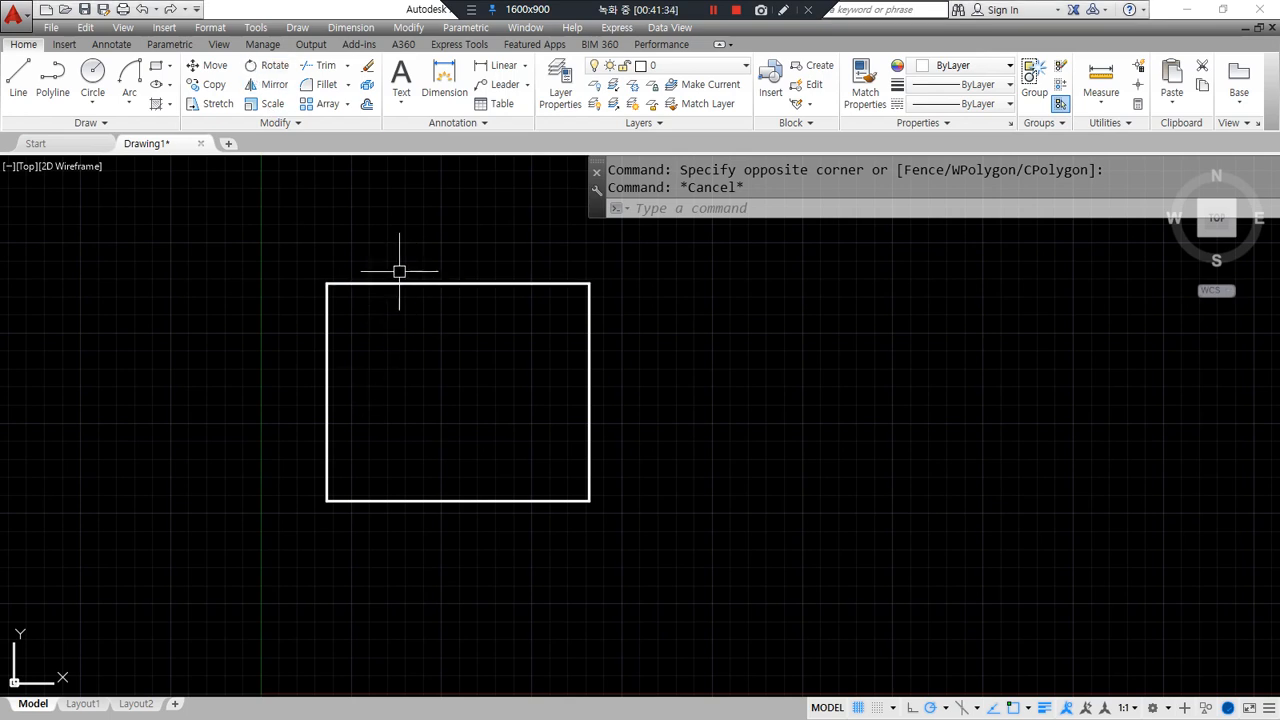
- Use JOIN to merge the top edge with the other three rectangle edges into one polyline
click(400, 284)
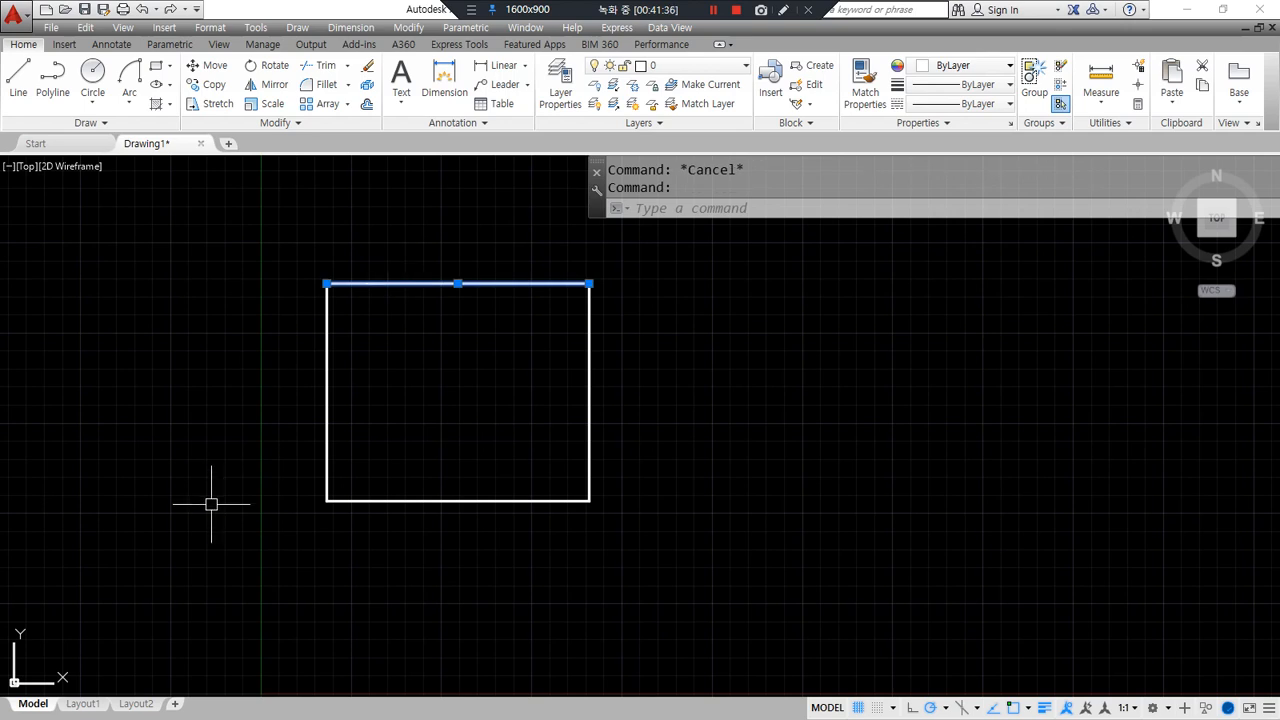
key(Escape)
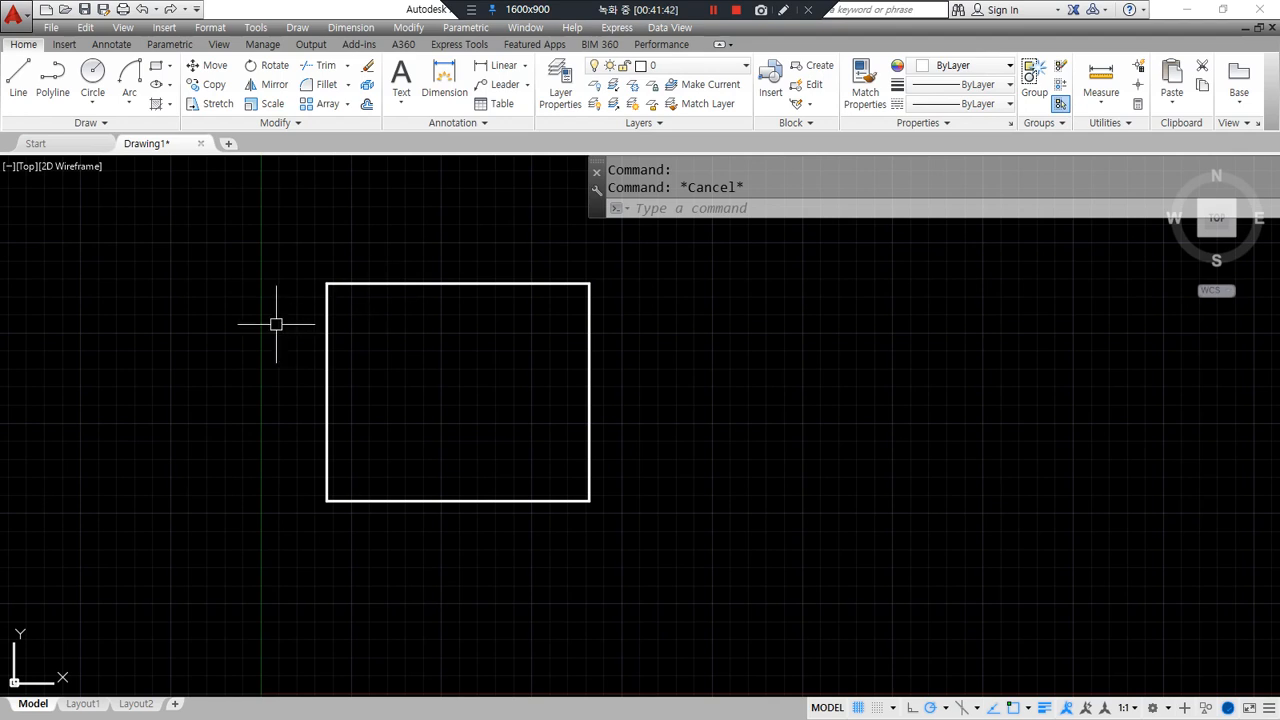
key(Escape)
text(j)
key(Return)
mouse_move(770, 236)
mouse_down()
mouse_move(762, 222)
mouse_move(750, 254)
mouse_up()
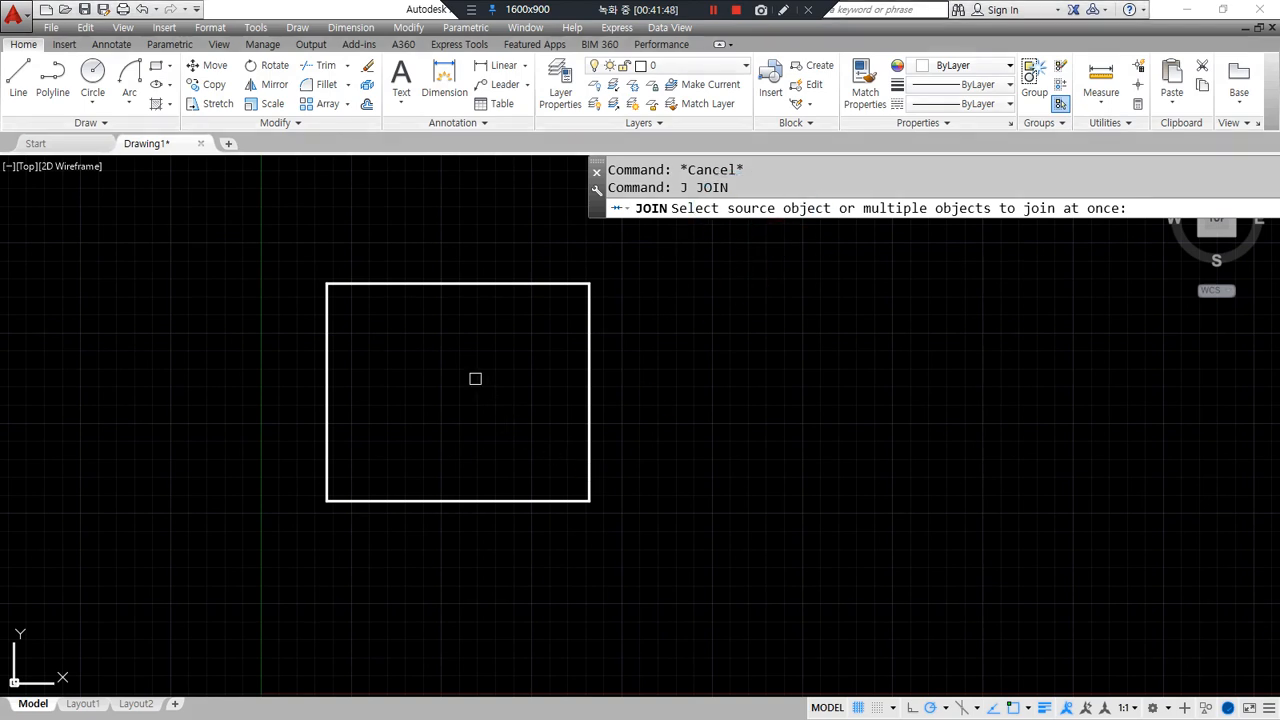
click(446, 284)
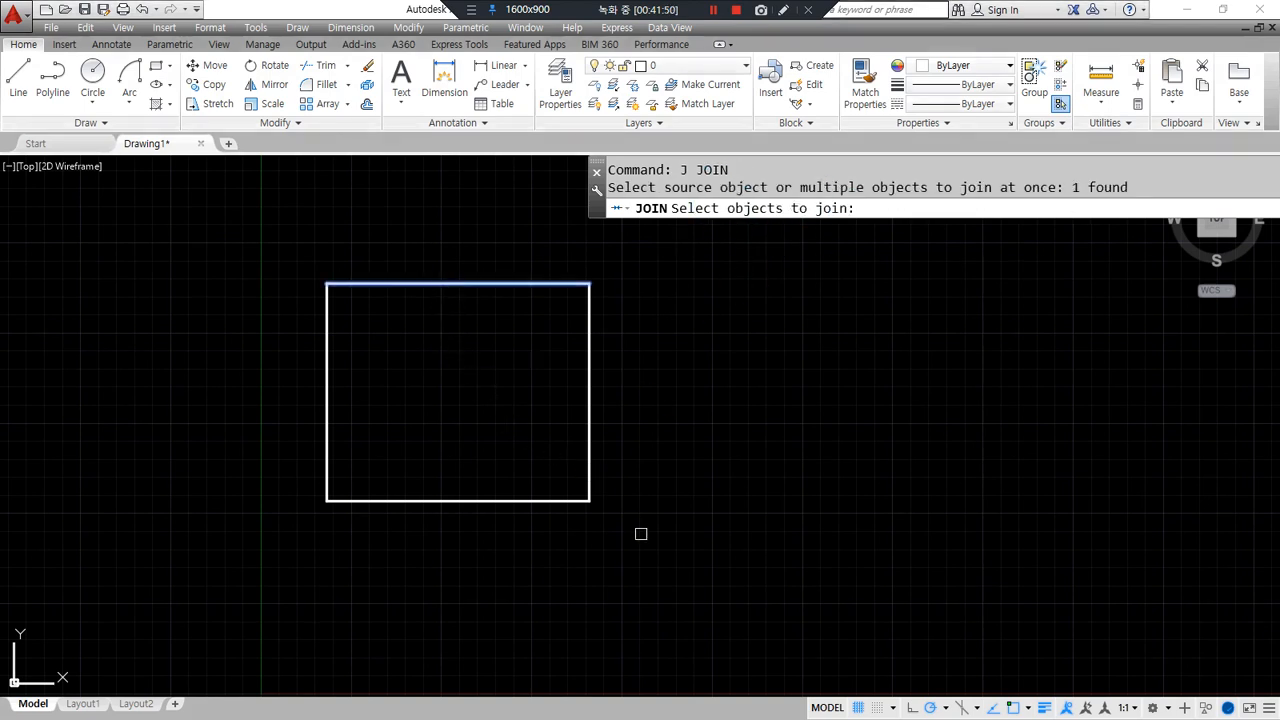
click(680, 571)
click(253, 387)
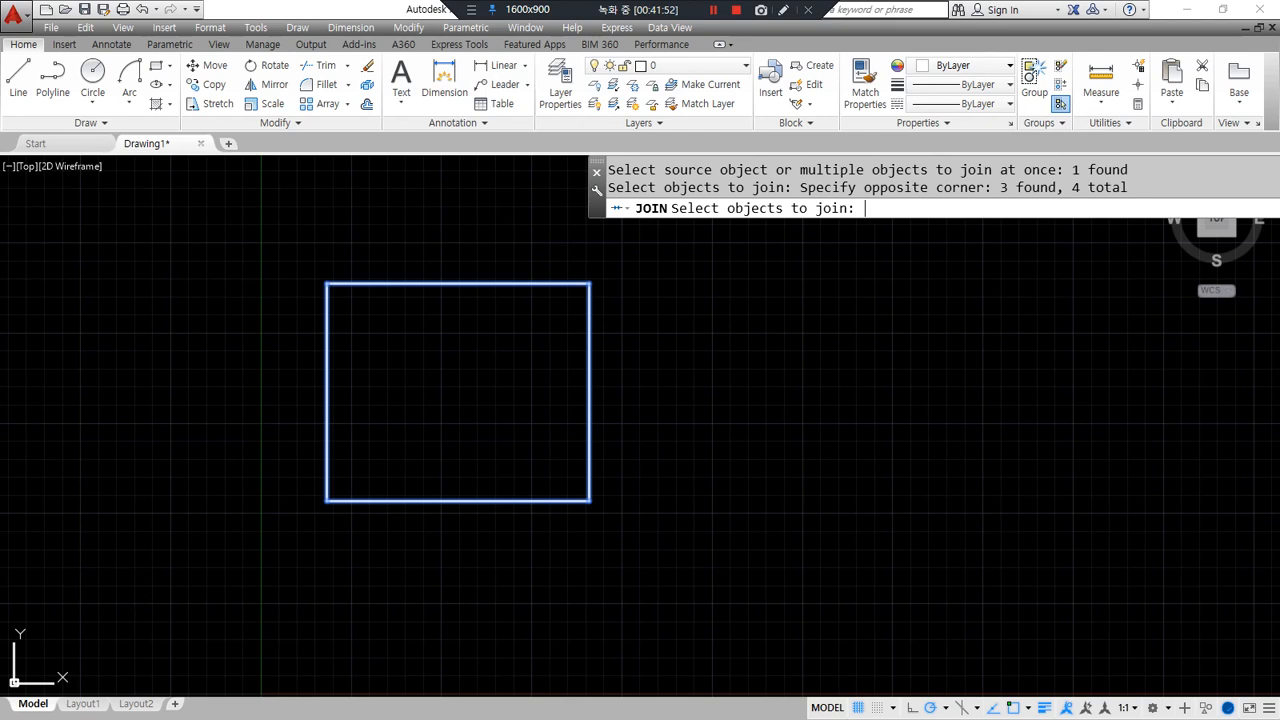
key(Return)
- Select the joined rectangle to confirm it is one object, then select it for deletion
click(325, 405)
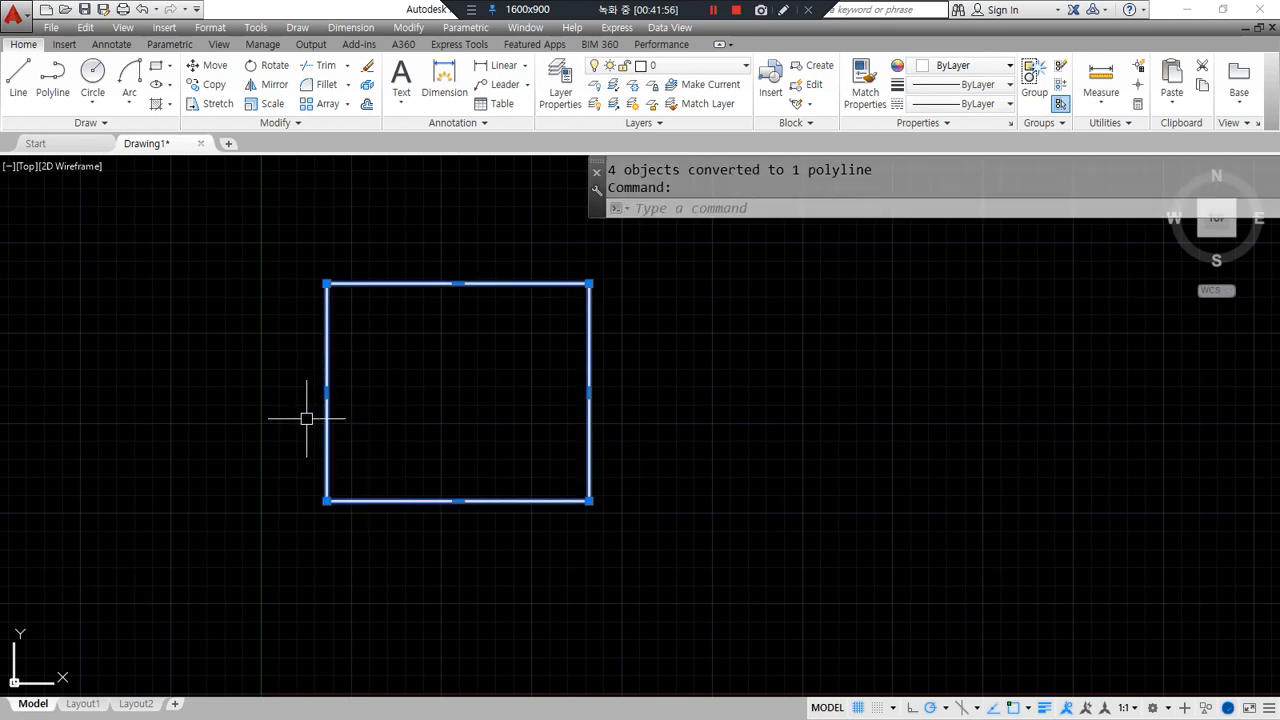
key(Escape)
click(686, 526)
- Delete the rectangle and draw an eight-segment stepped zigzag outline with LINE
click(268, 300)
key(Delete)
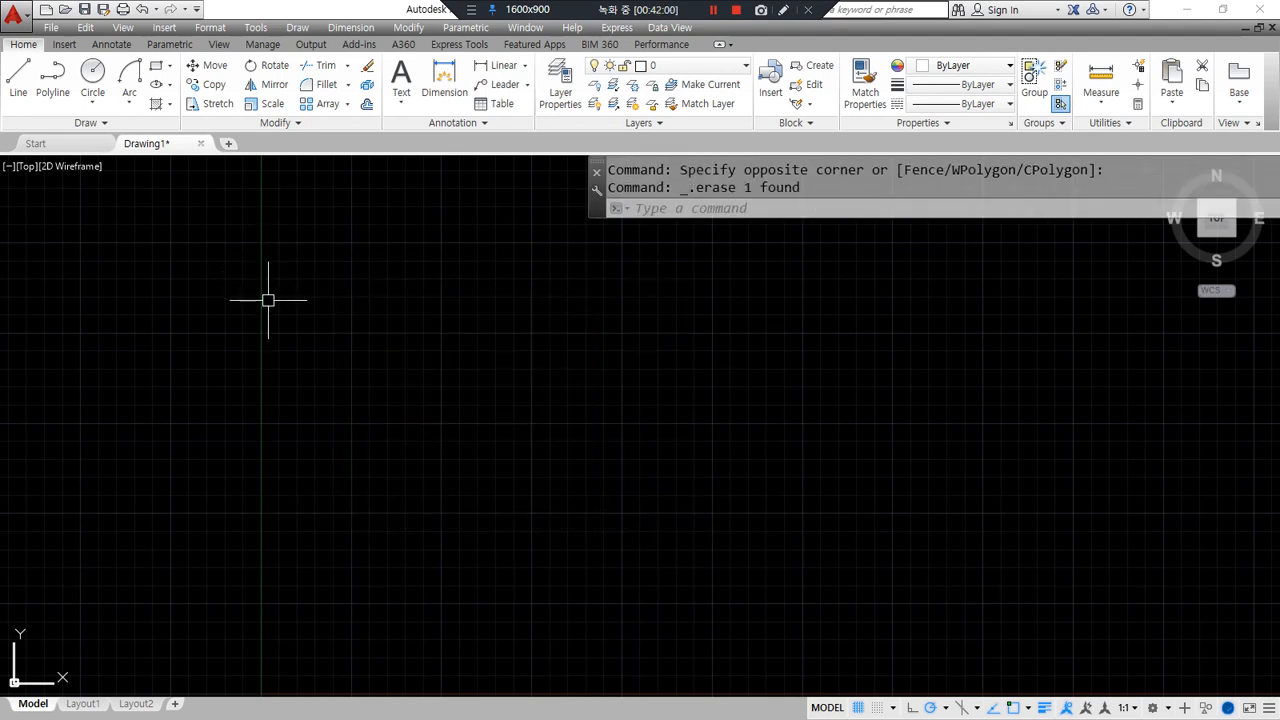
key(l)
key(Return)
click(389, 403)
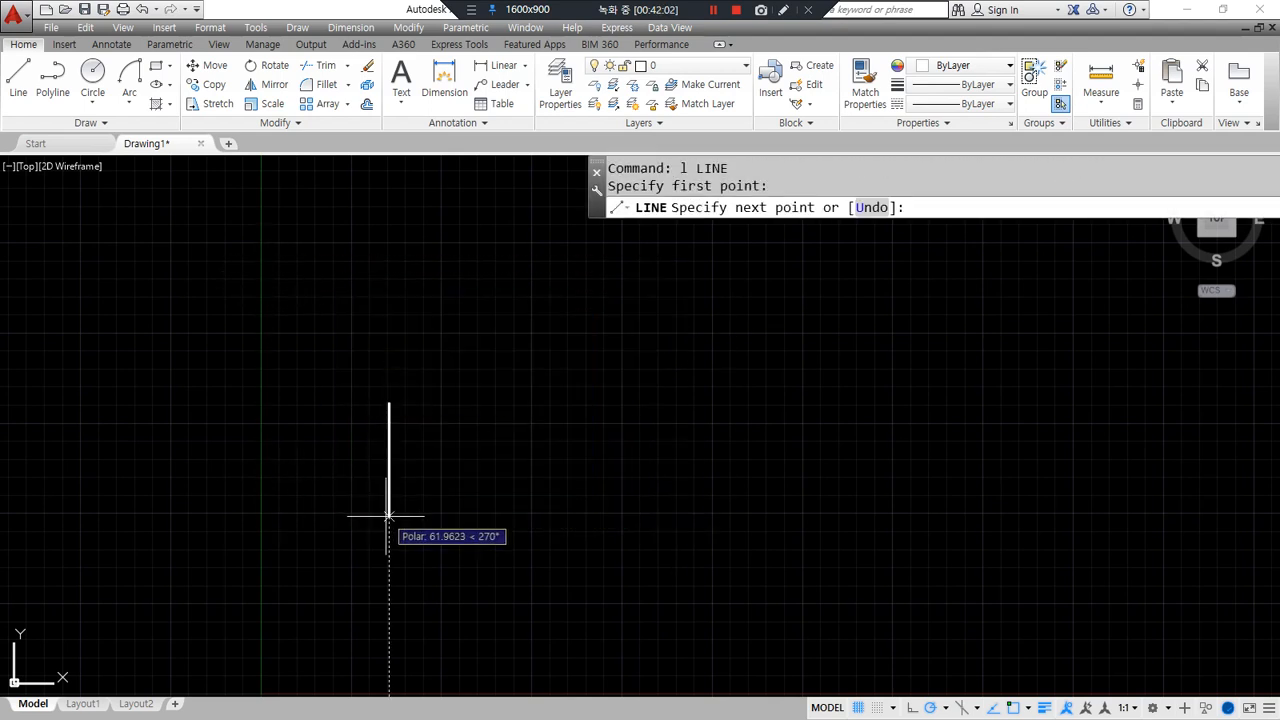
click(389, 518)
click(475, 518)
click(465, 311)
click(668, 311)
click(628, 605)
click(790, 605)
click(790, 462)
click(1014, 462)
key(Return)
- Fillet the top-right and lower-left zigzag corners with radius 5
text(f)
key(Return)
text(r)
key(Return)
text(5)
key(Return)
click(640, 303)
click(655, 405)
key(Return)
click(477, 455)
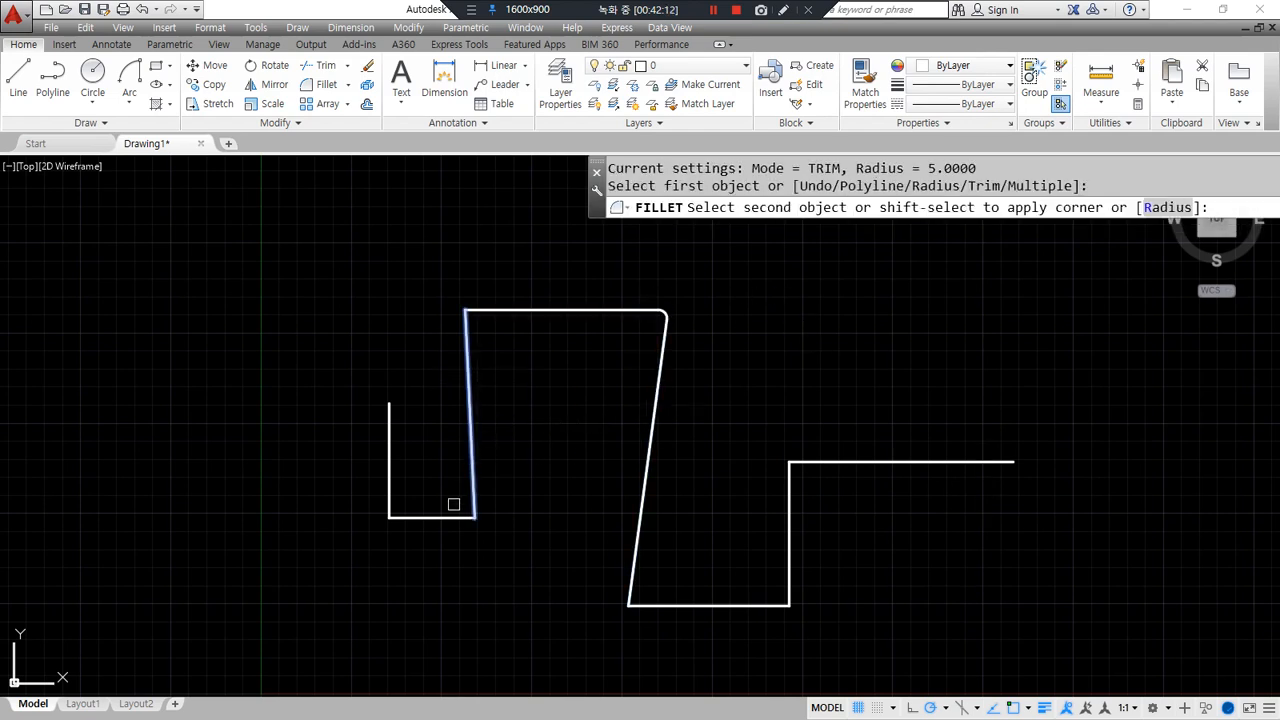
click(450, 517)
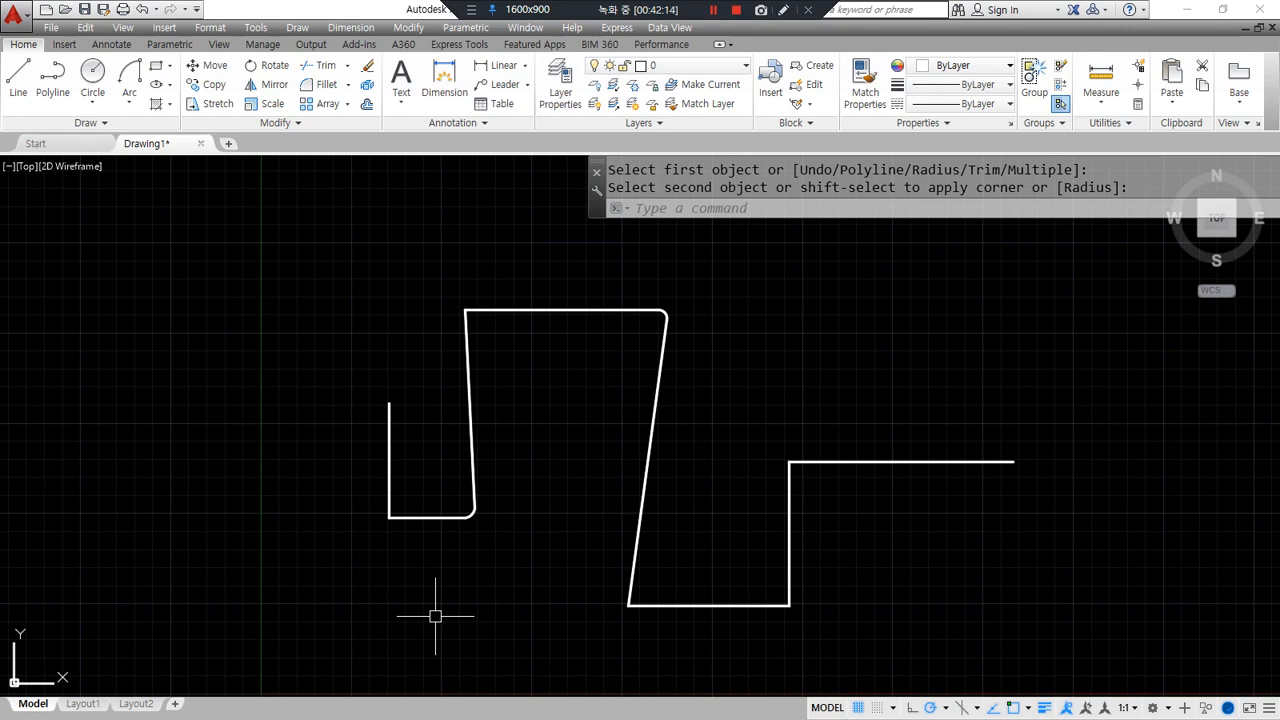
- Join all ten outline pieces into one polyline, check it, then select it for deletion
text(j)
key(Return)
click(1078, 636)
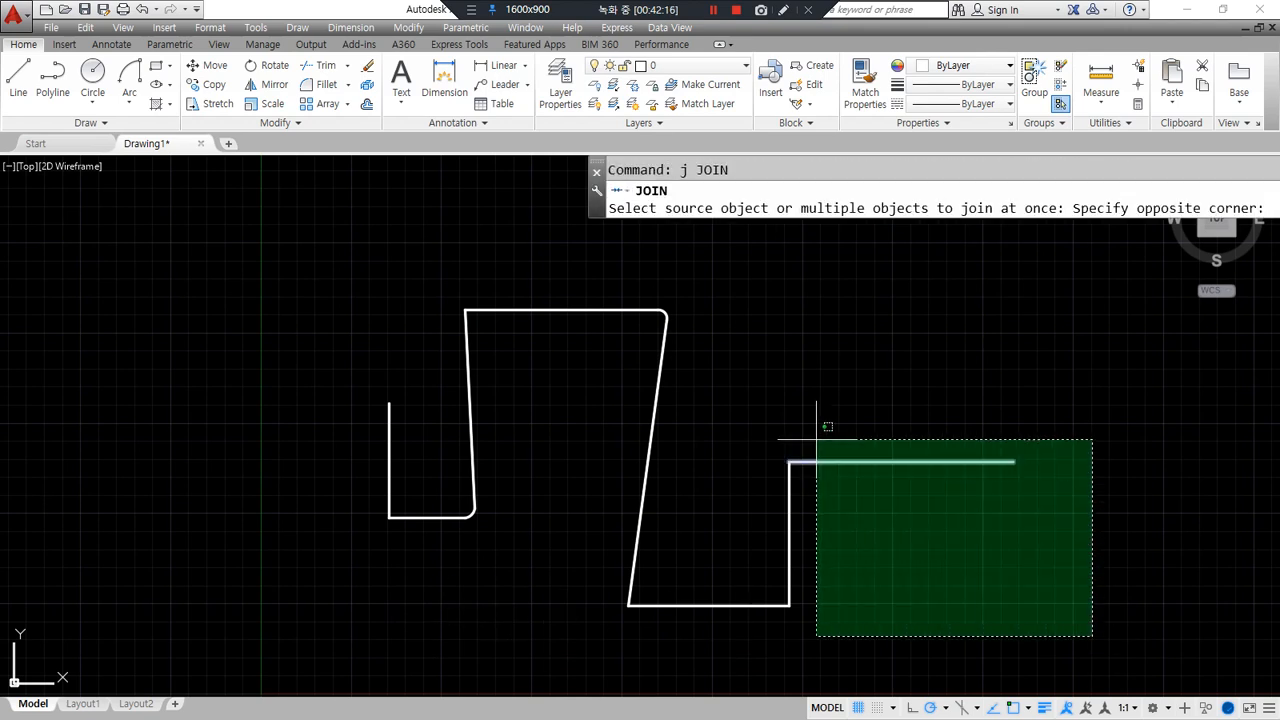
click(258, 272)
key(Return)
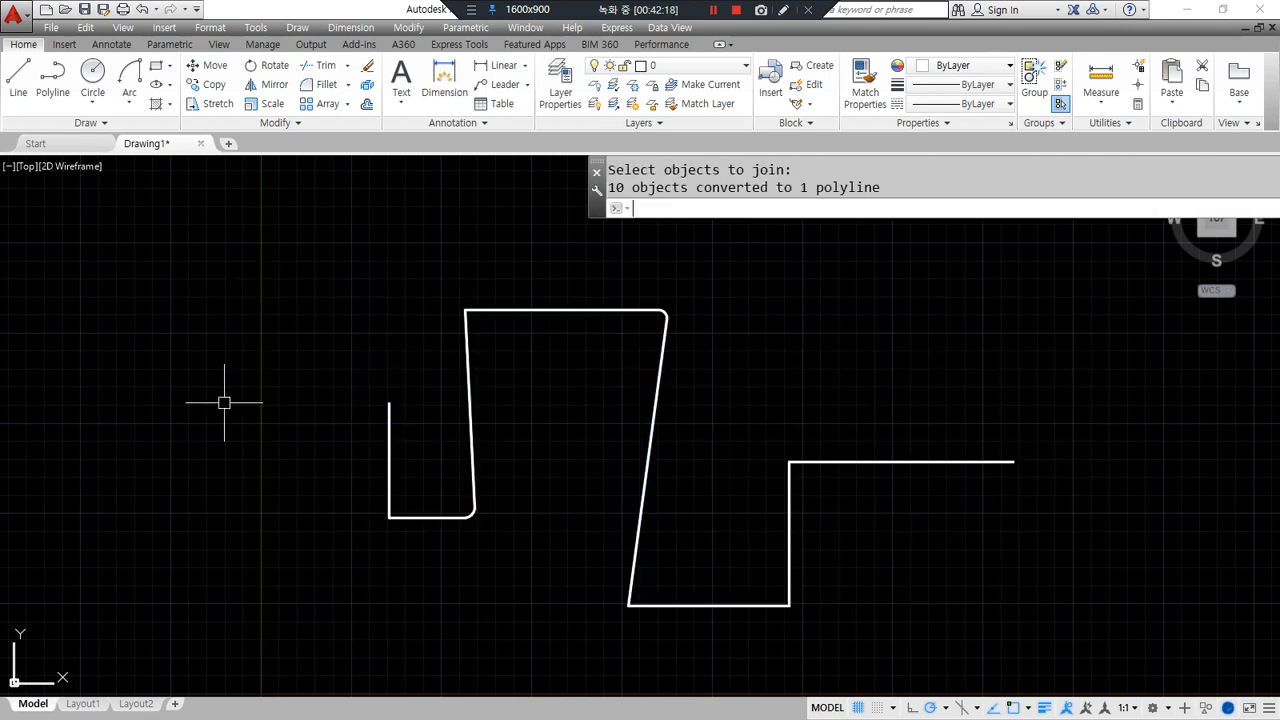
click(468, 421)
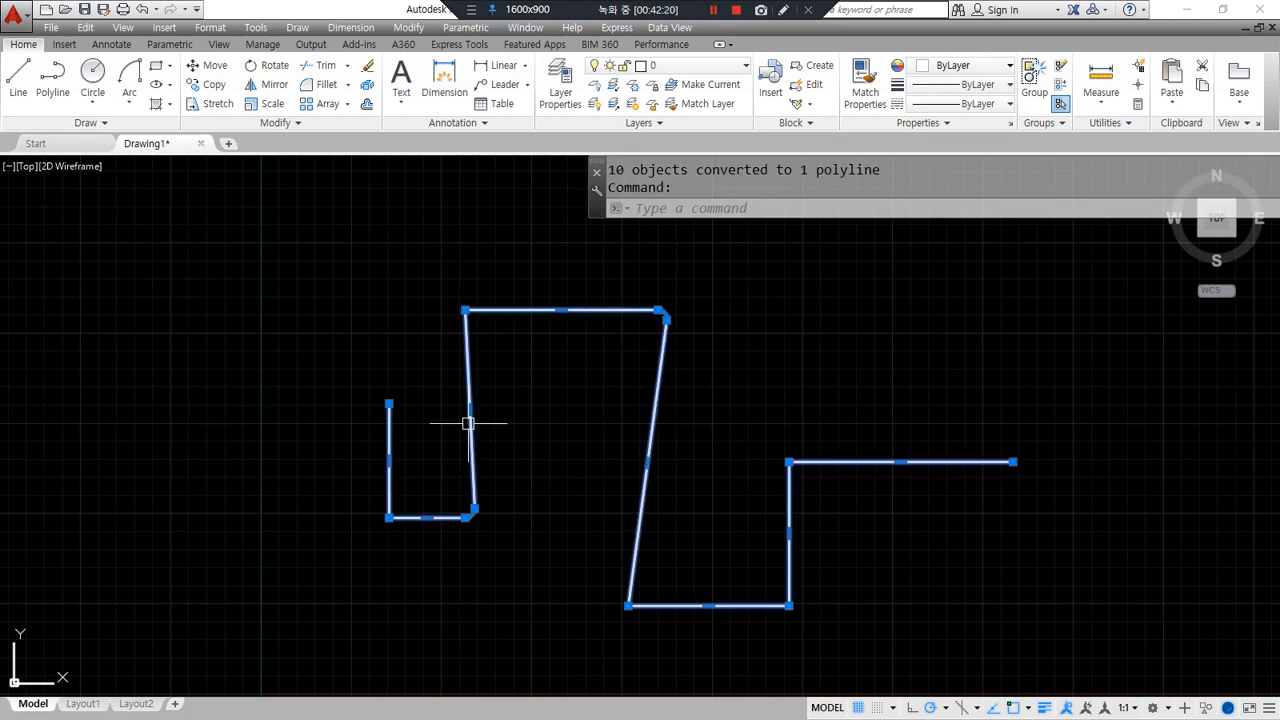
scroll(449, 523, up, 5)
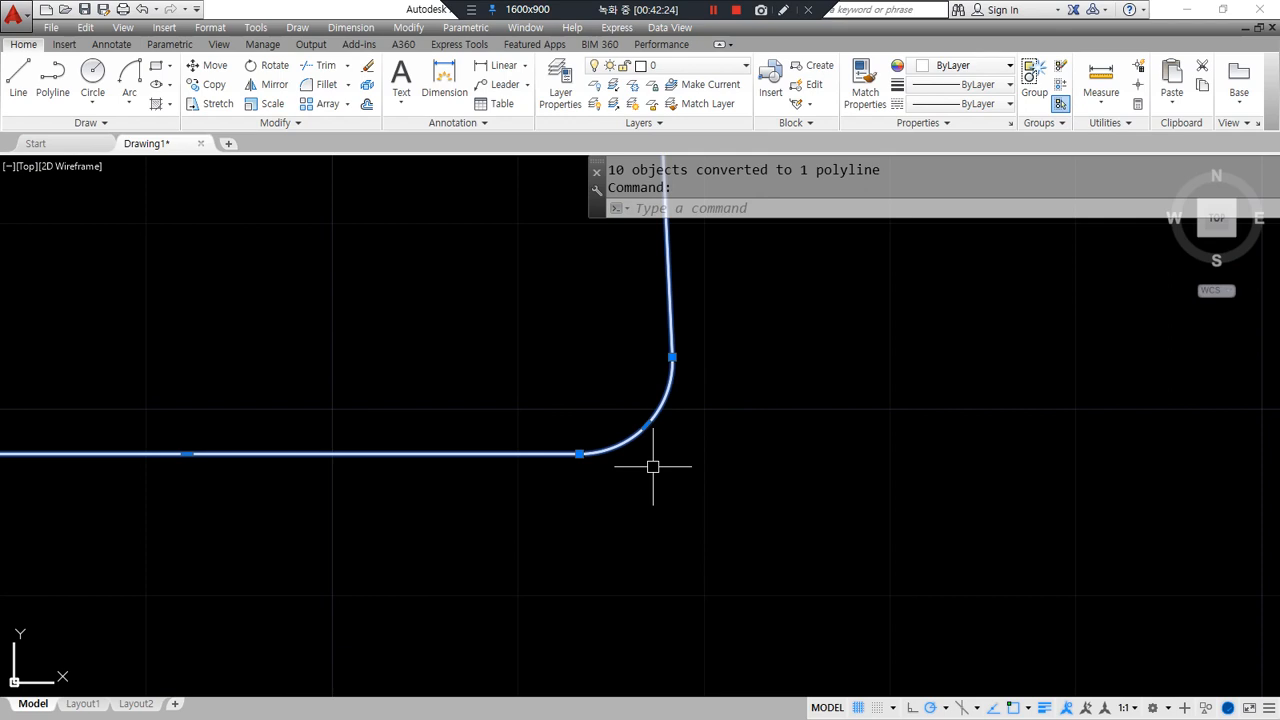
scroll(654, 463, down, 5)
scroll(653, 465, down, 2)
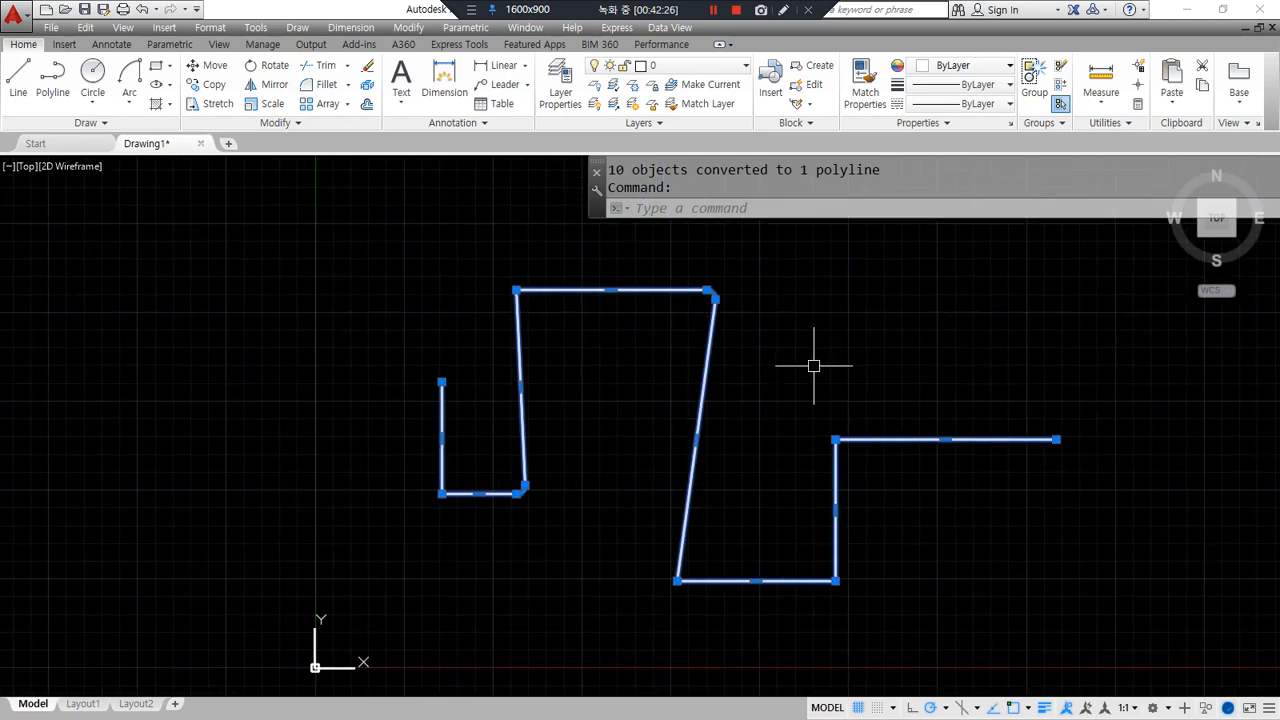
key(Escape)
click(676, 522)
- Erase the zigzag outline and zoom to show the whole drawing
click(676, 536)
text(e)
key(Return)
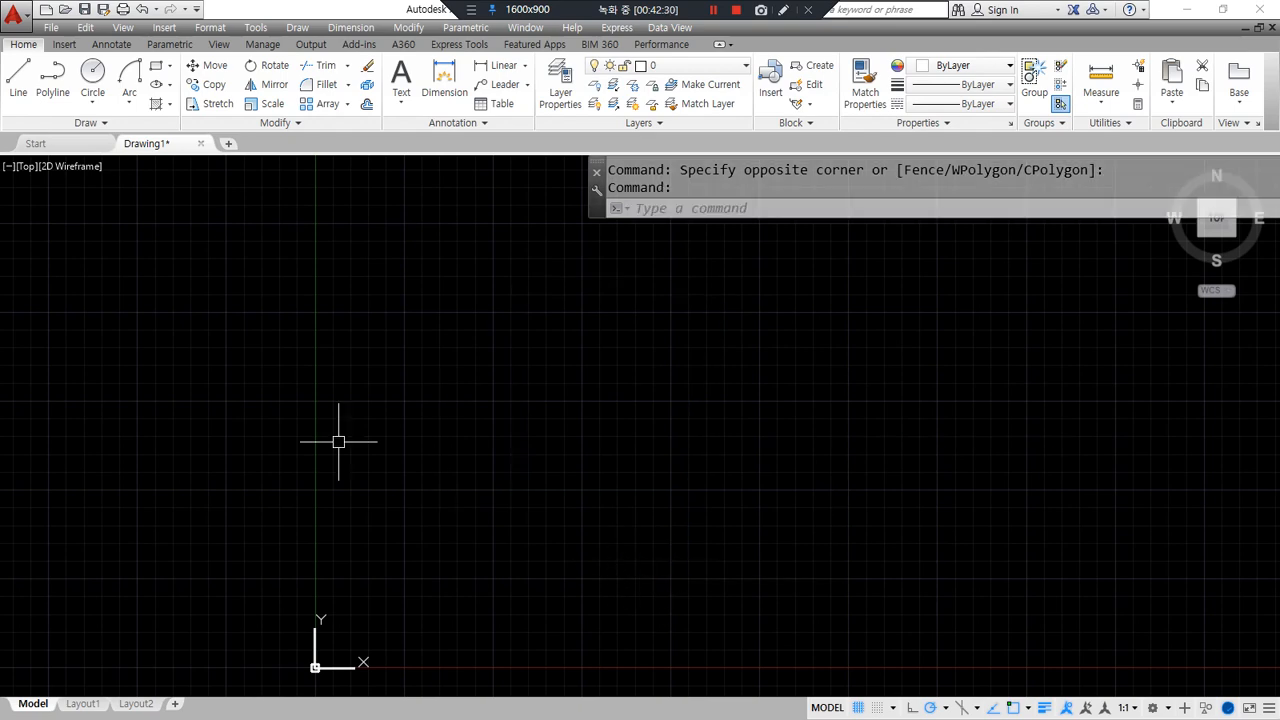
text(z)
key(Return)
text(a)
key(Return)
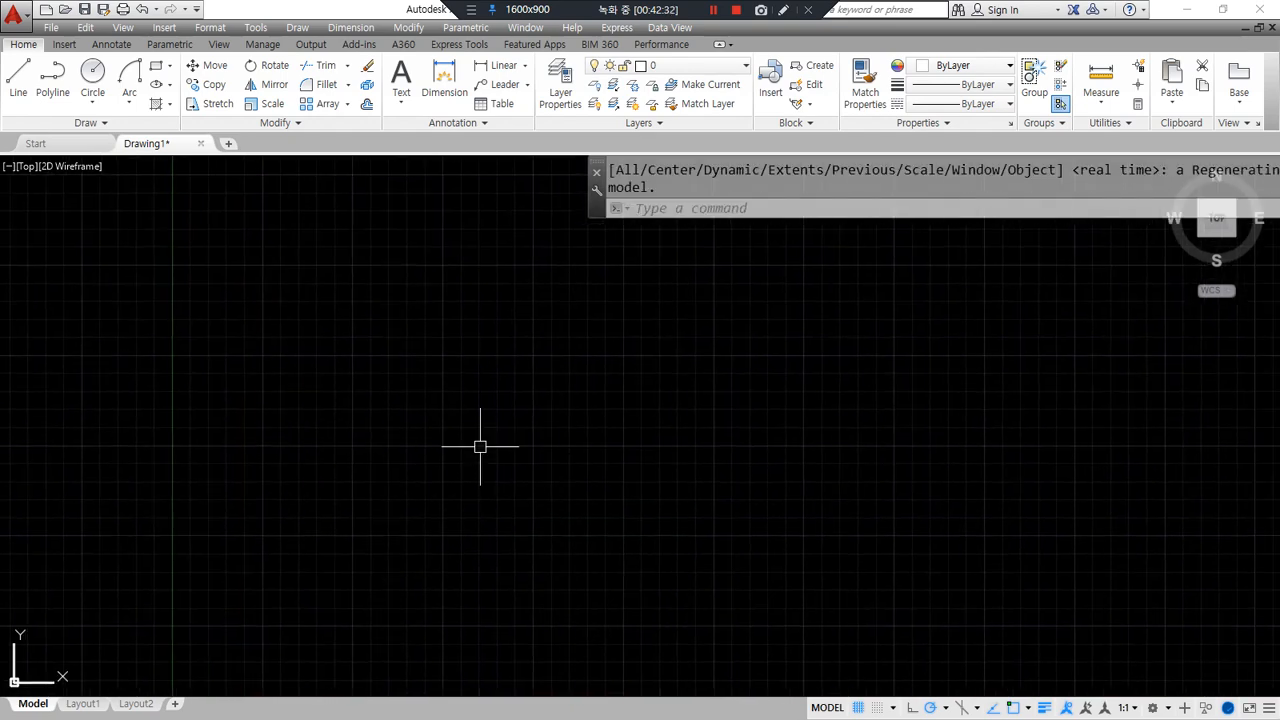
- Draw a 500-unit rise, a 500-unit top segment and a 1000-unit drop with LINE
text(l)
key(Return)
click(387, 491)
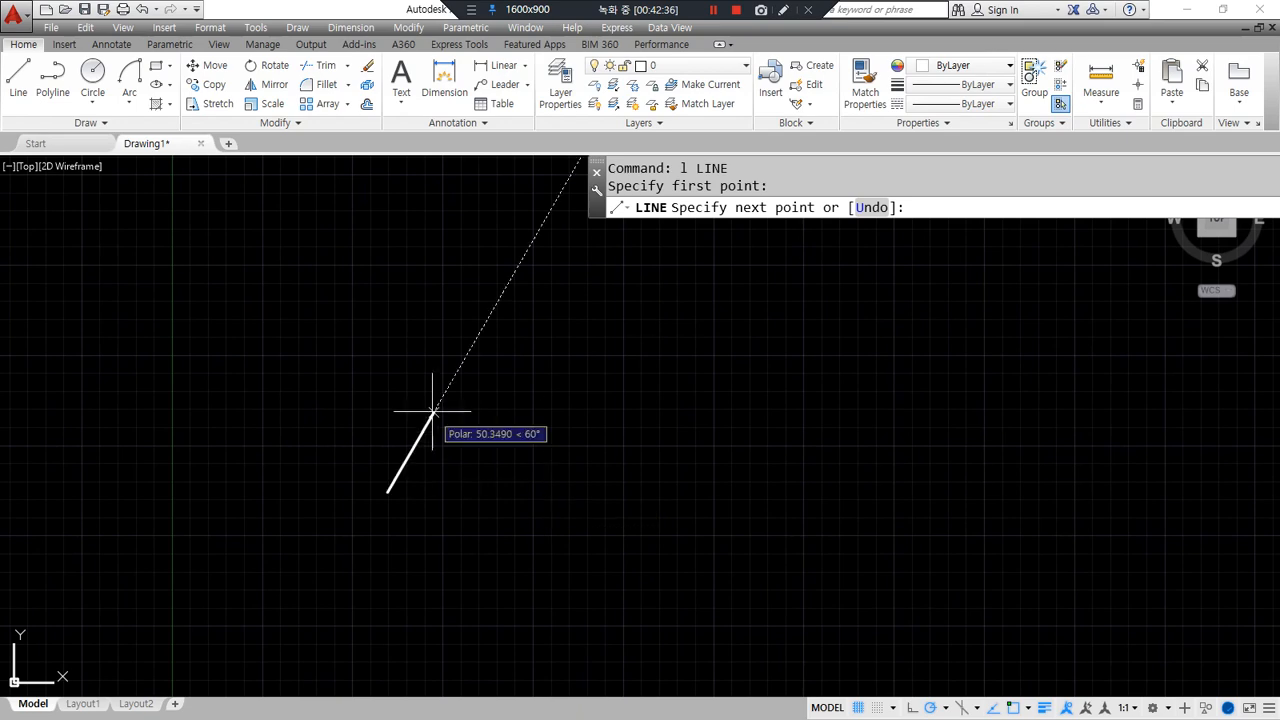
text(500)
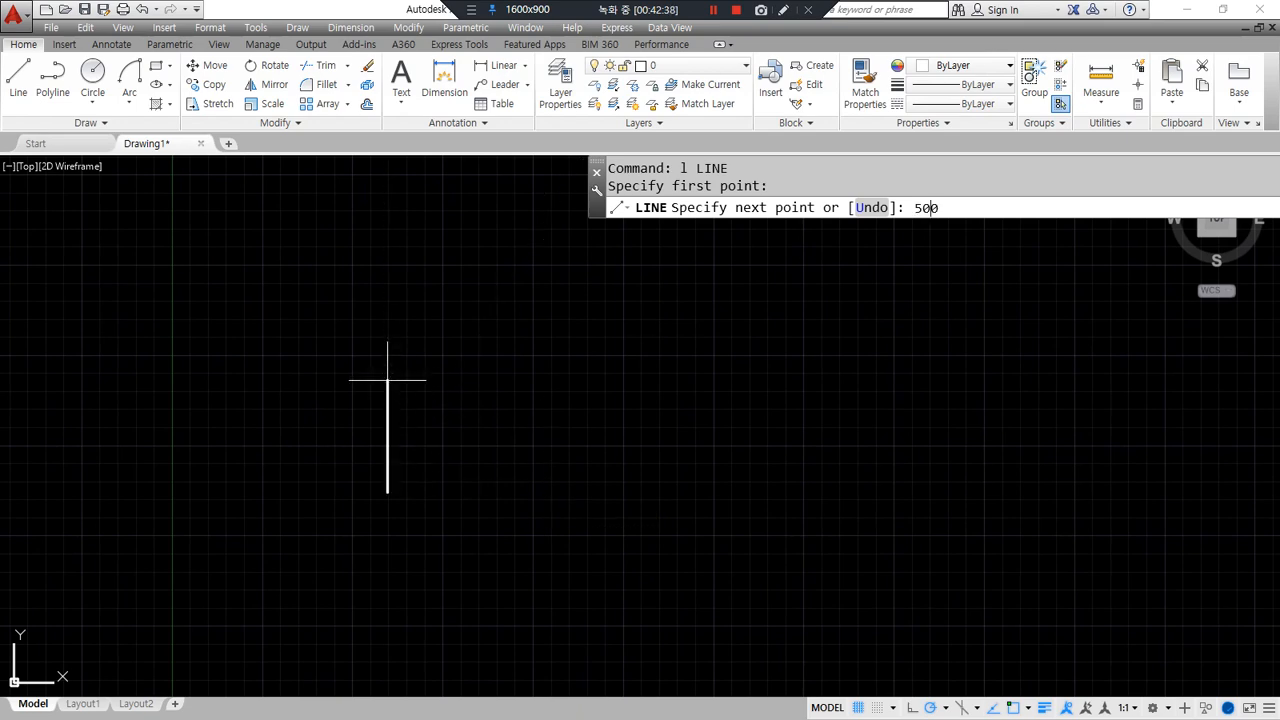
key(Return)
scroll(514, 423, down, 3)
scroll(525, 384, up, 2)
middle_drag(525, 384, 445, 601)
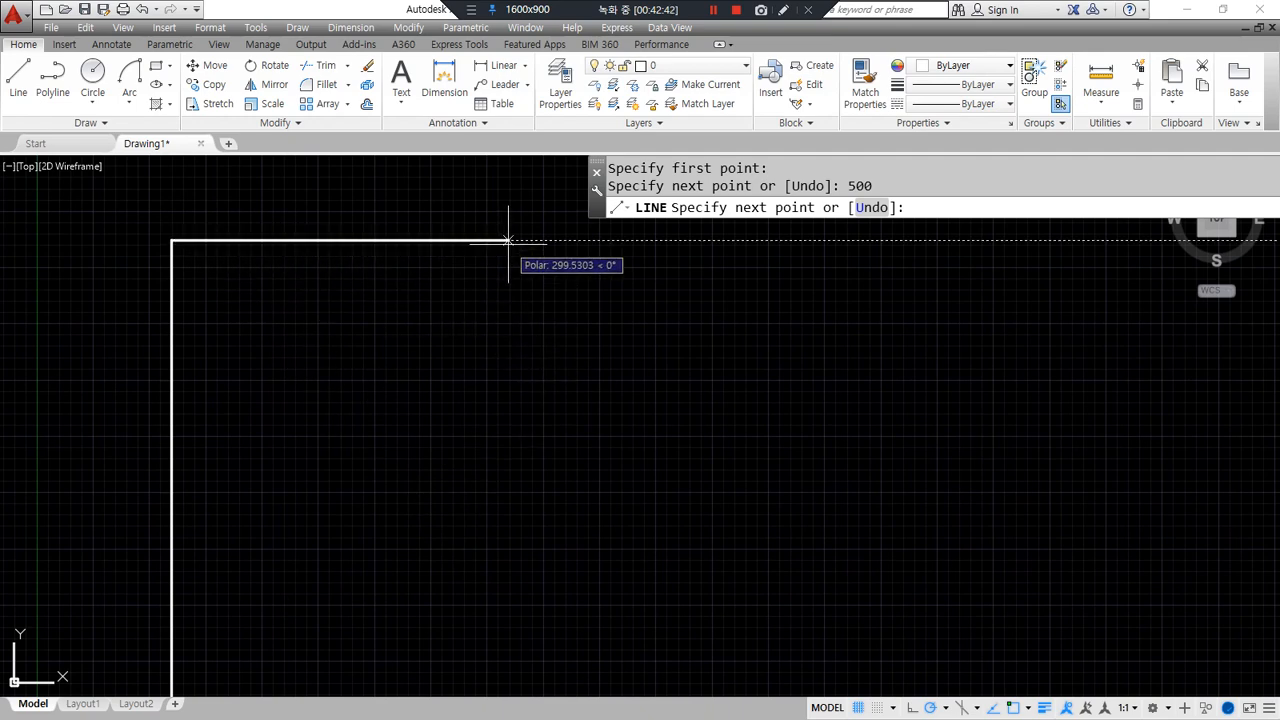
text(500)
key(Return)
middle_drag(508, 241, 722, 321)
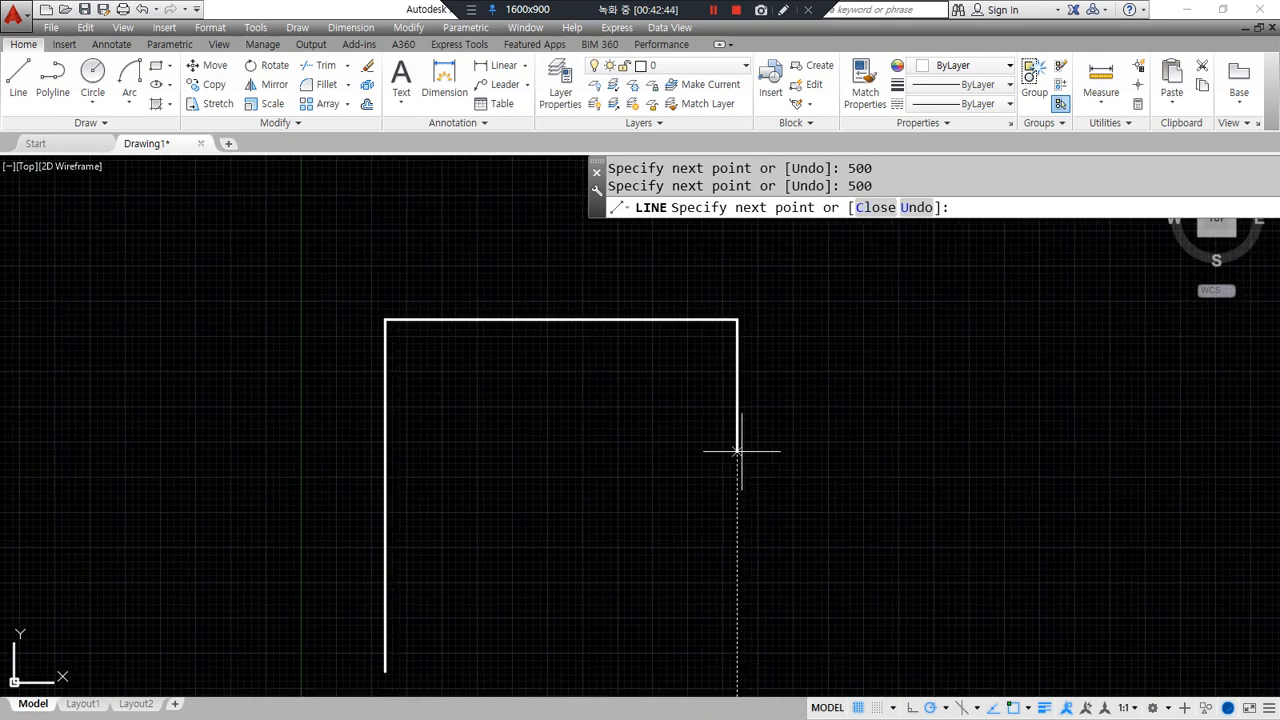
middle_drag(757, 514, 651, 414)
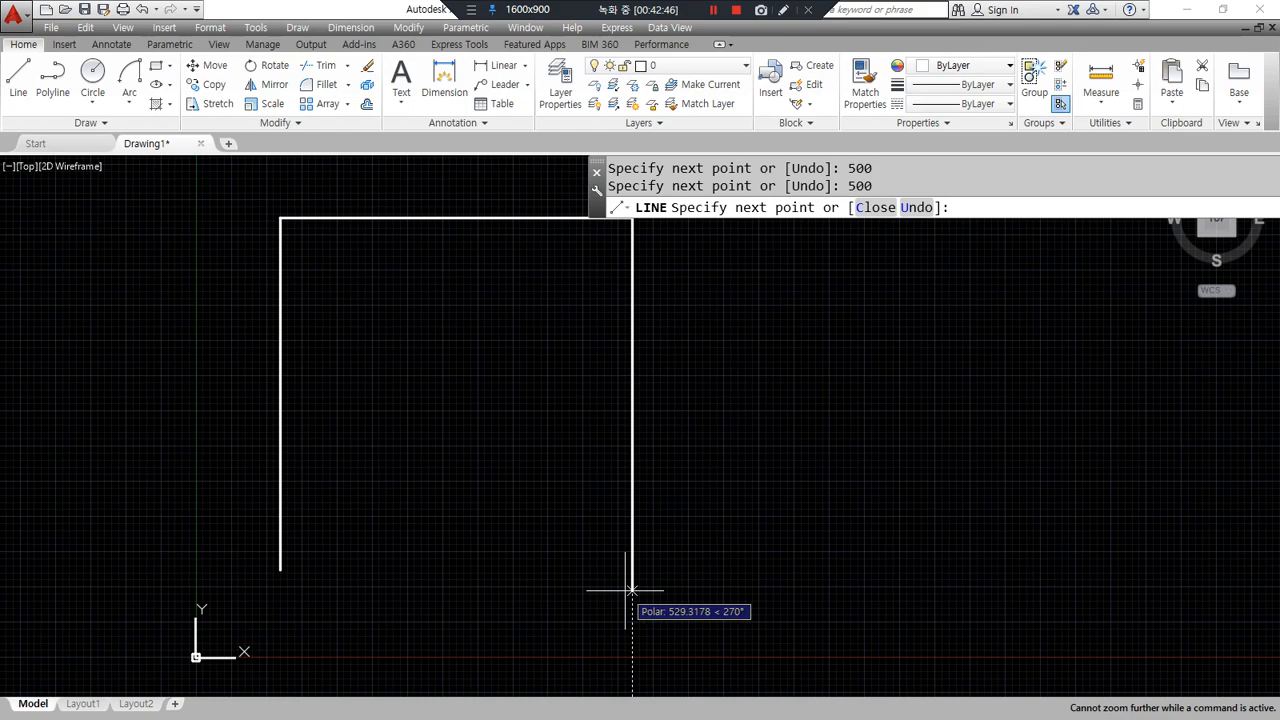
text(100)
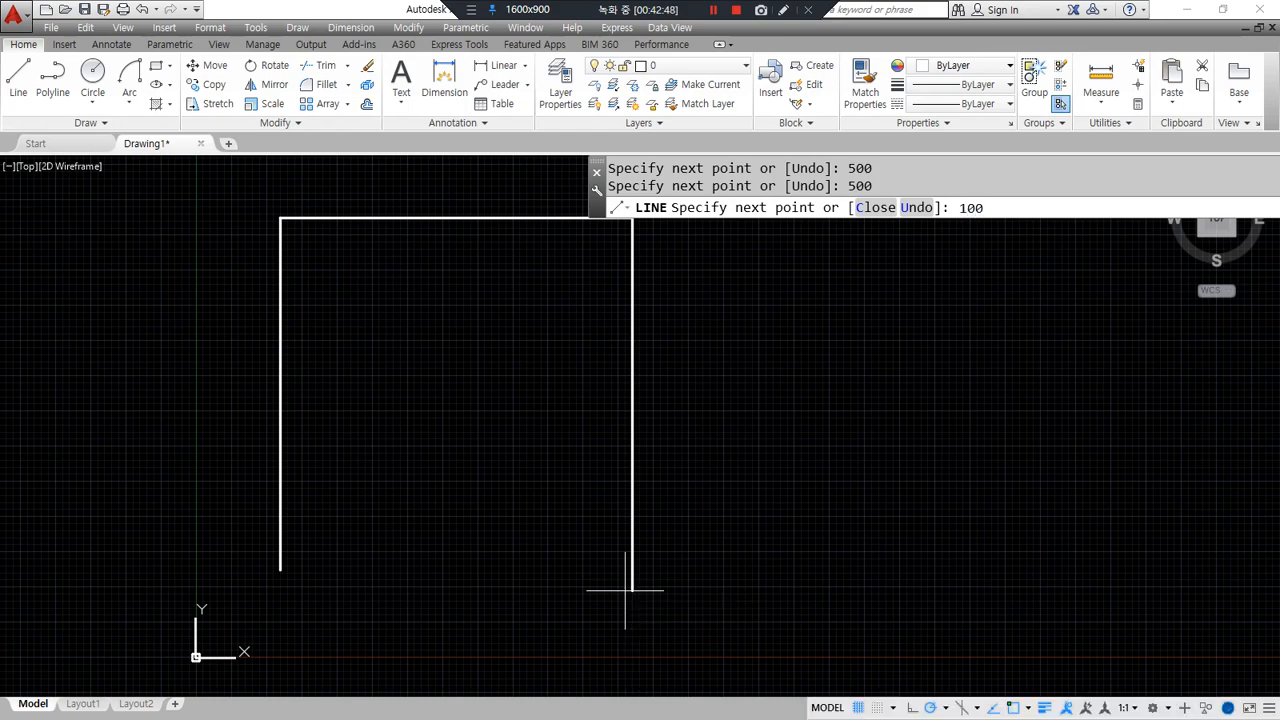
text(0)
key(Return)
- Continue from the drop's bottom with a 500-unit bottom, 700-unit rise and 1000-unit segment
key(Return)
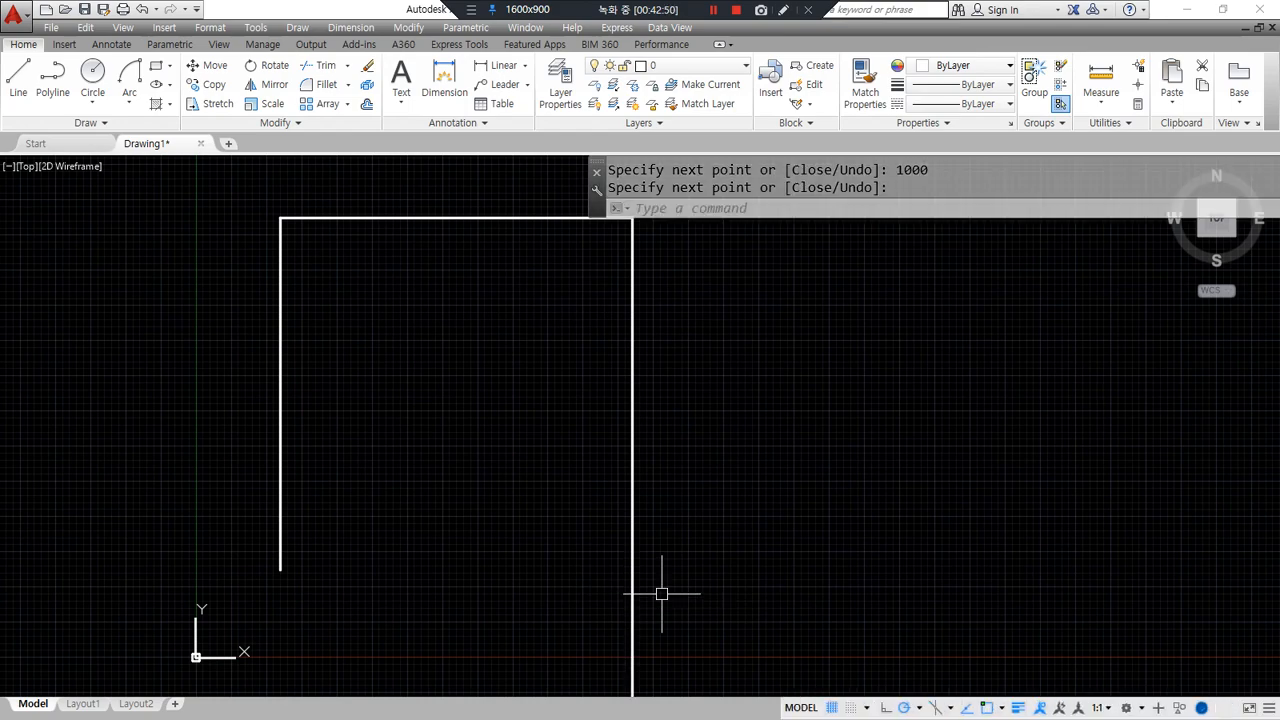
scroll(540, 490, down, 5)
scroll(552, 540, up, 4)
middle_drag(552, 540, 513, 467)
key(Return)
click(480, 569)
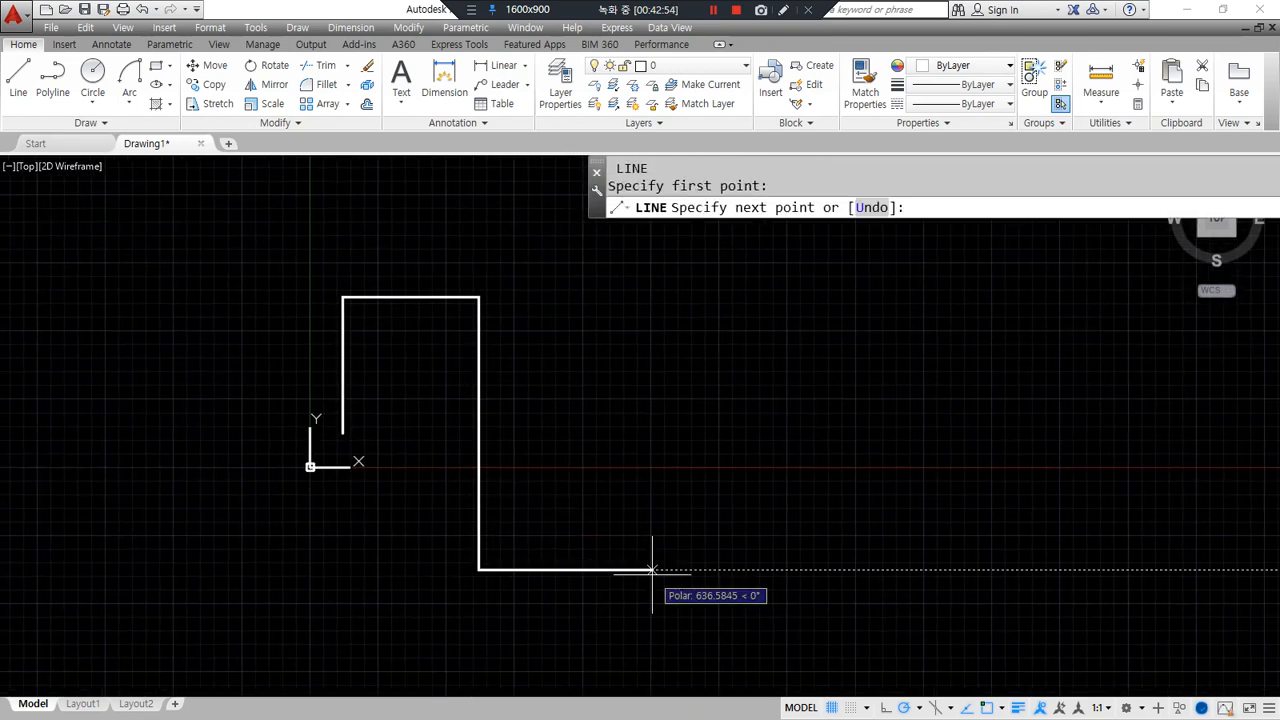
text(500)
key(Return)
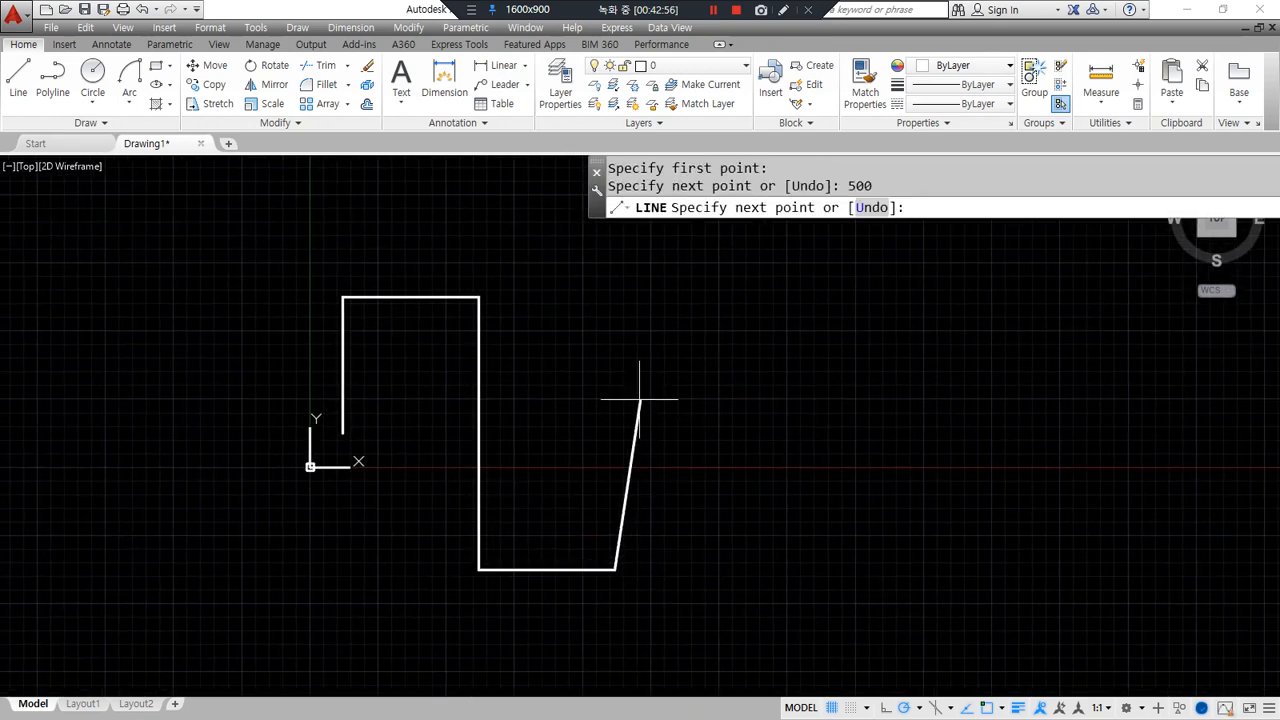
text(70)
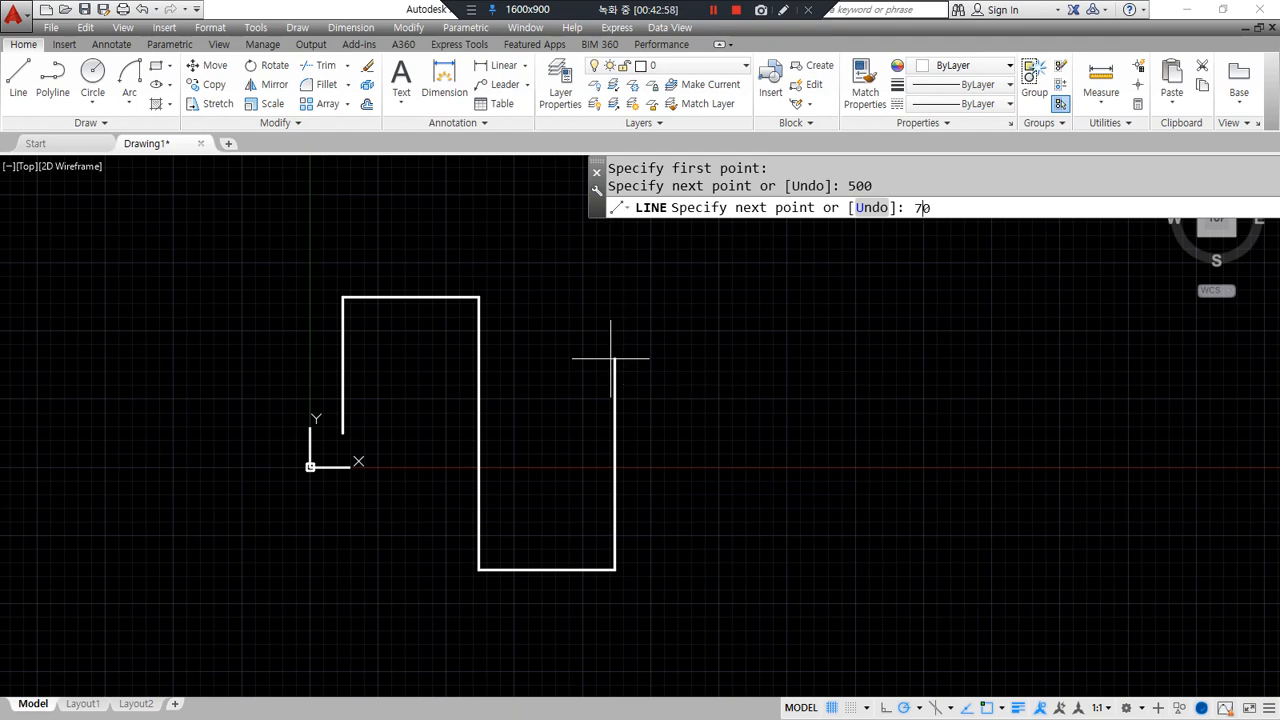
text(0)
key(Return)
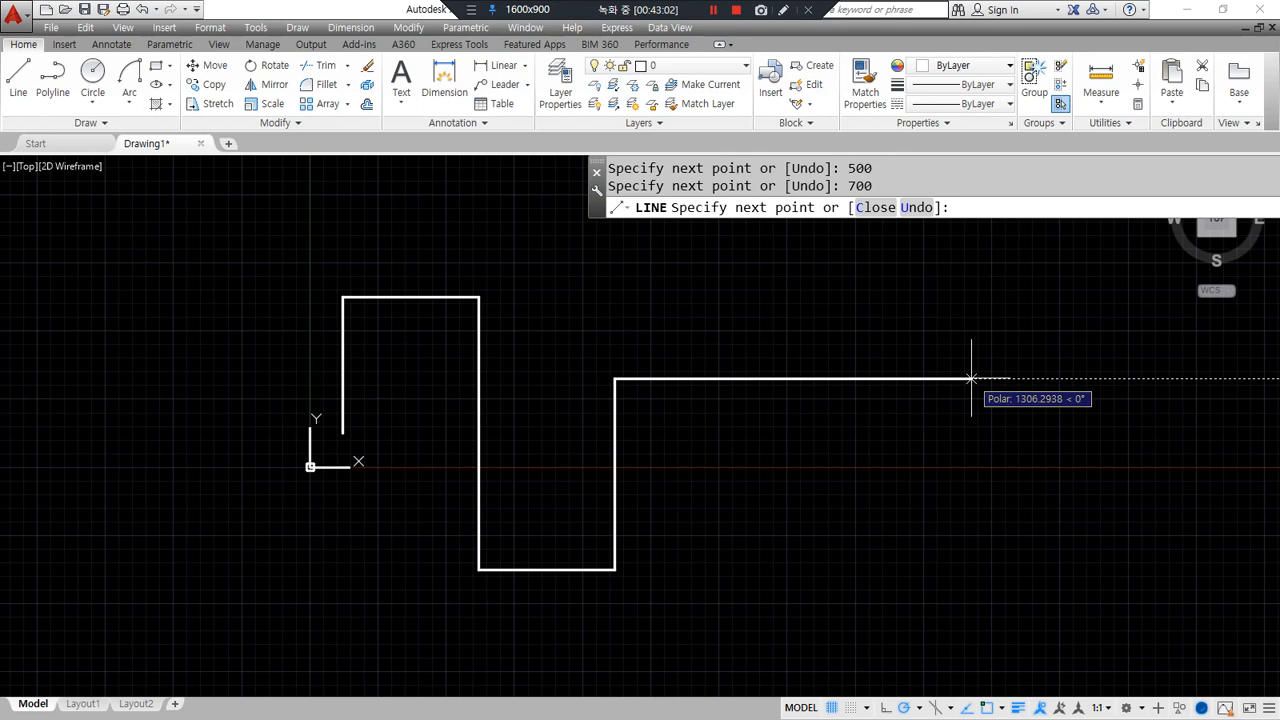
text(1000)
key(Return)
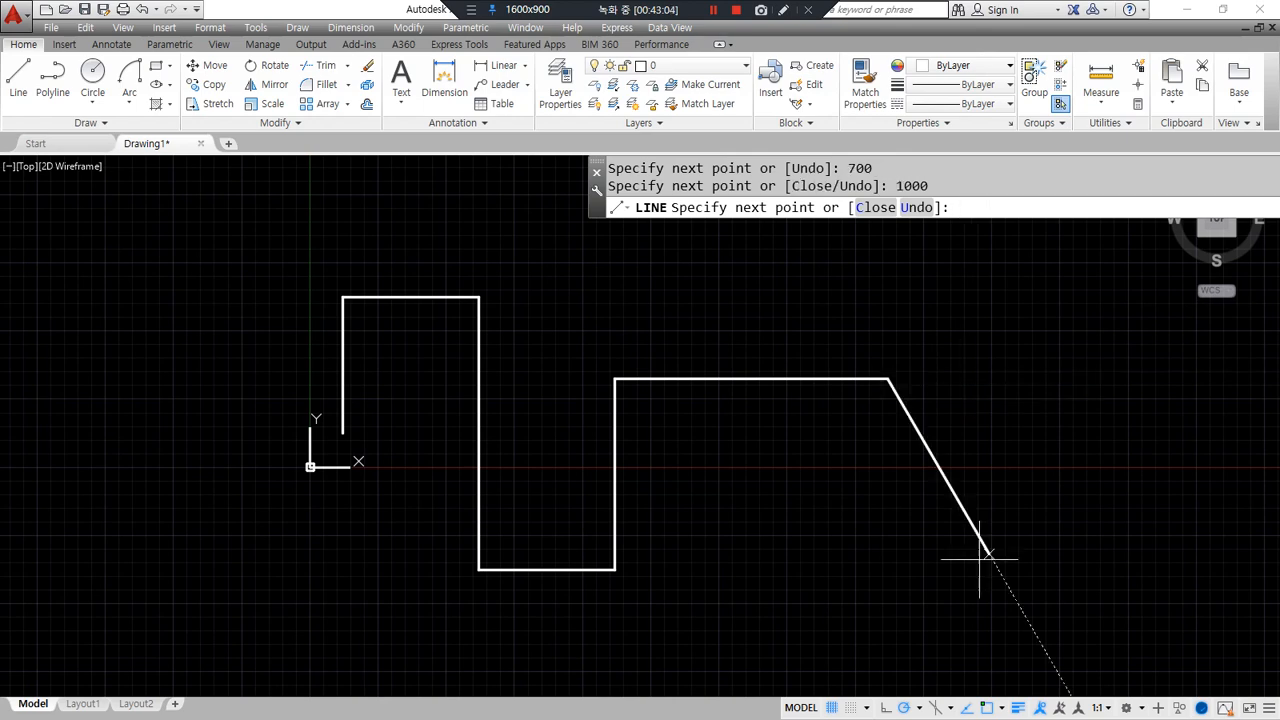
key(Return)
- Add a 1000-unit leftward line from the bottom of the first rise
middle_drag(428, 441, 491, 449)
key(Return)
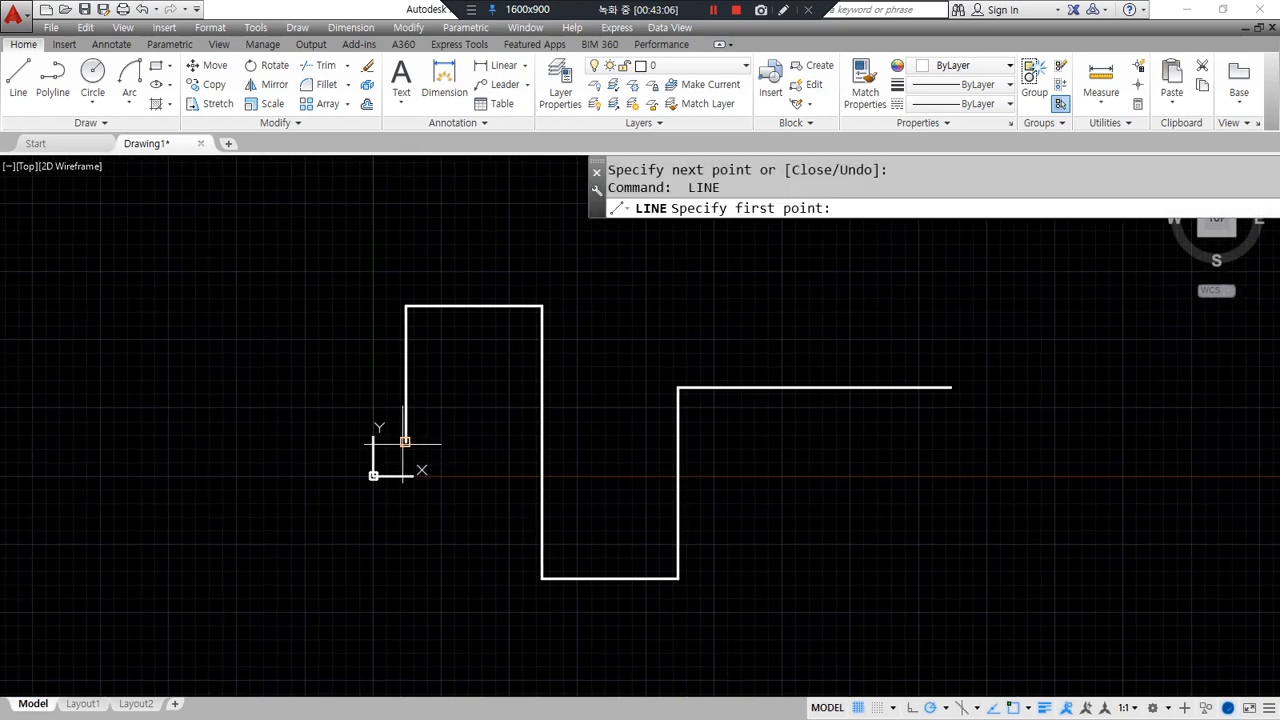
click(405, 441)
text(100)
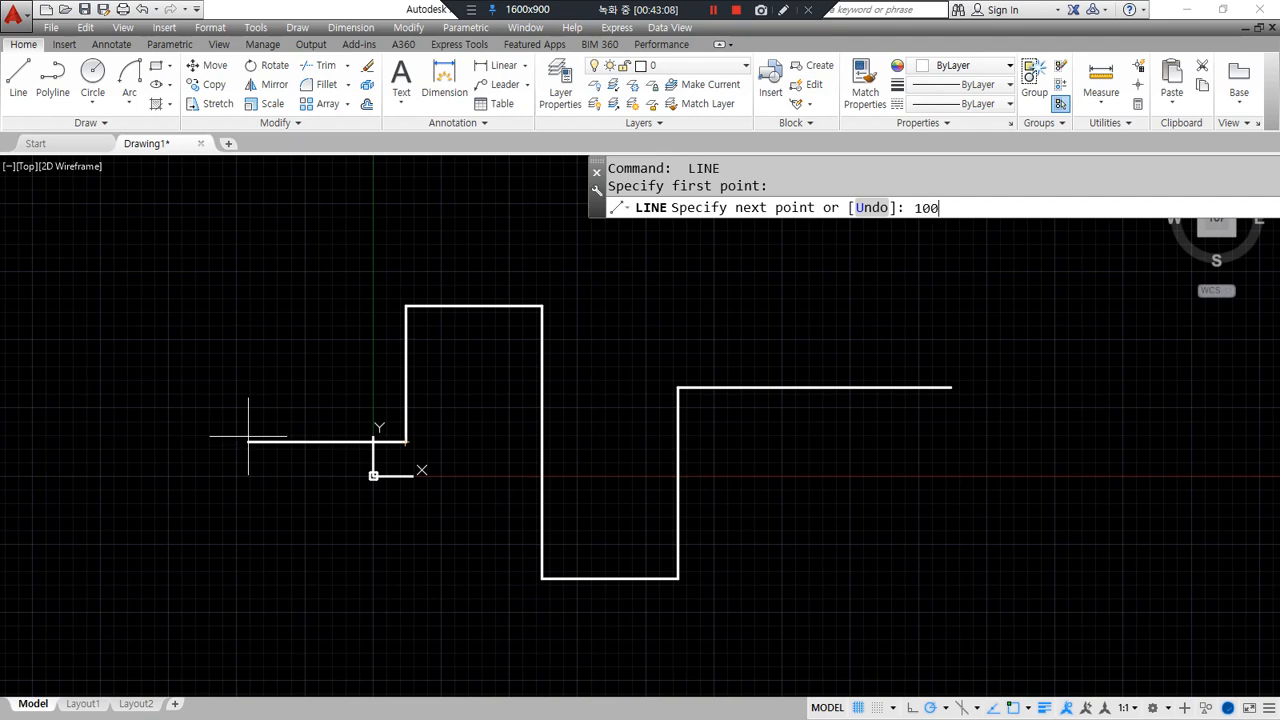
text(0)
key(Return)
key(Return)
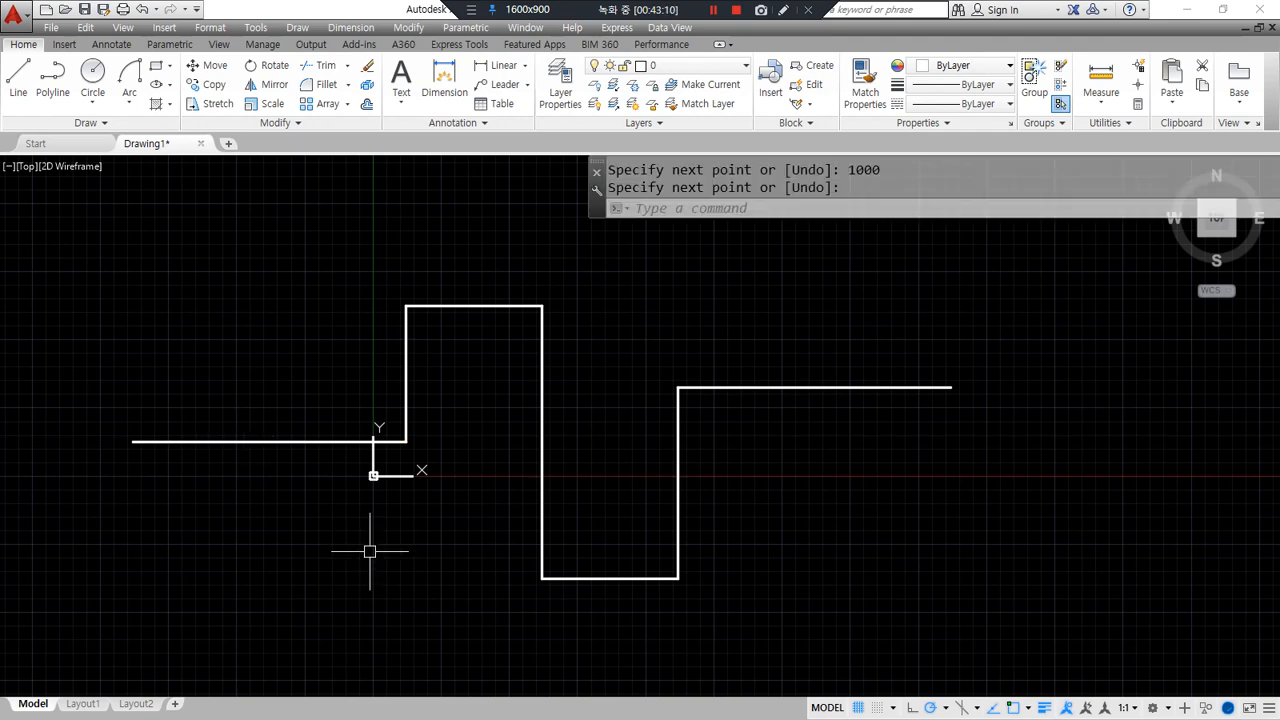
text(m)
- Window-select all seven profile lines to move them
key(Return)
click(991, 594)
click(126, 190)
key(Return)
- Move the selected profile from a base point to its new position
click(252, 575)
middle_drag(560, 409, 326, 572)
click(354, 559)
middle_drag(362, 533, 287, 555)
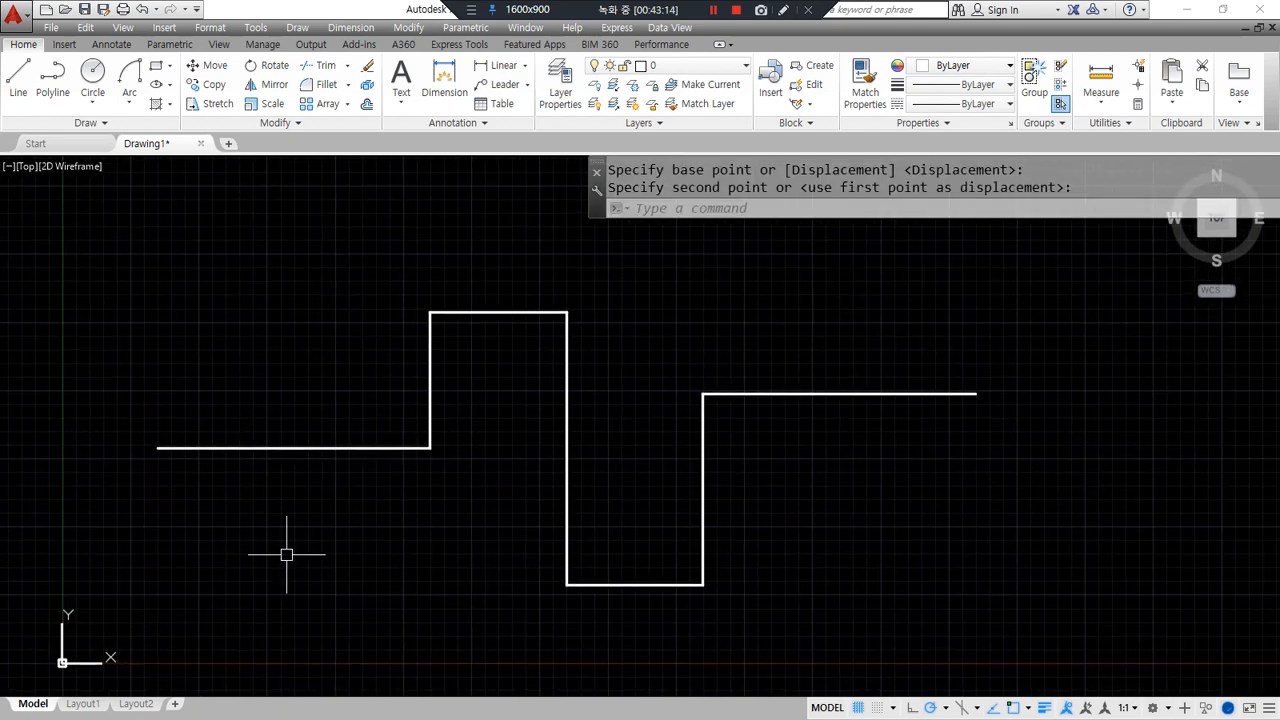
key(Escape)
- Circle each profile corner and sketch the intended rounded path with screen-pen annotations, then clear them
mouse_move(336, 430)
mouse_down()
mouse_move(316, 494)
mouse_move(345, 490)
mouse_up()
drag(440, 385, 433, 386)
drag(487, 330, 472, 308)
drag(560, 482, 583, 512)
drag(651, 585, 640, 598)
drag(704, 519, 711, 512)
drag(866, 426, 856, 436)
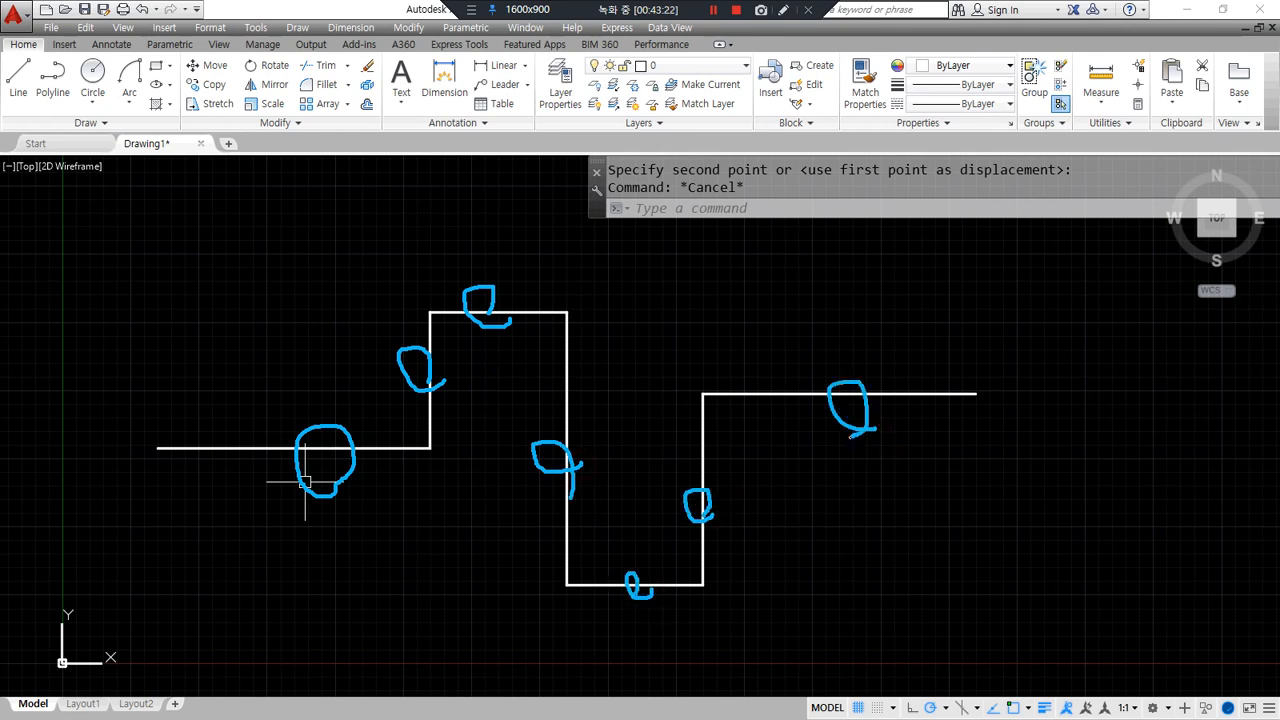
key(Escape)
mouse_move(140, 443)
mouse_down()
mouse_move(423, 323)
mouse_move(548, 545)
mouse_move(728, 378)
mouse_move(968, 393)
mouse_up()
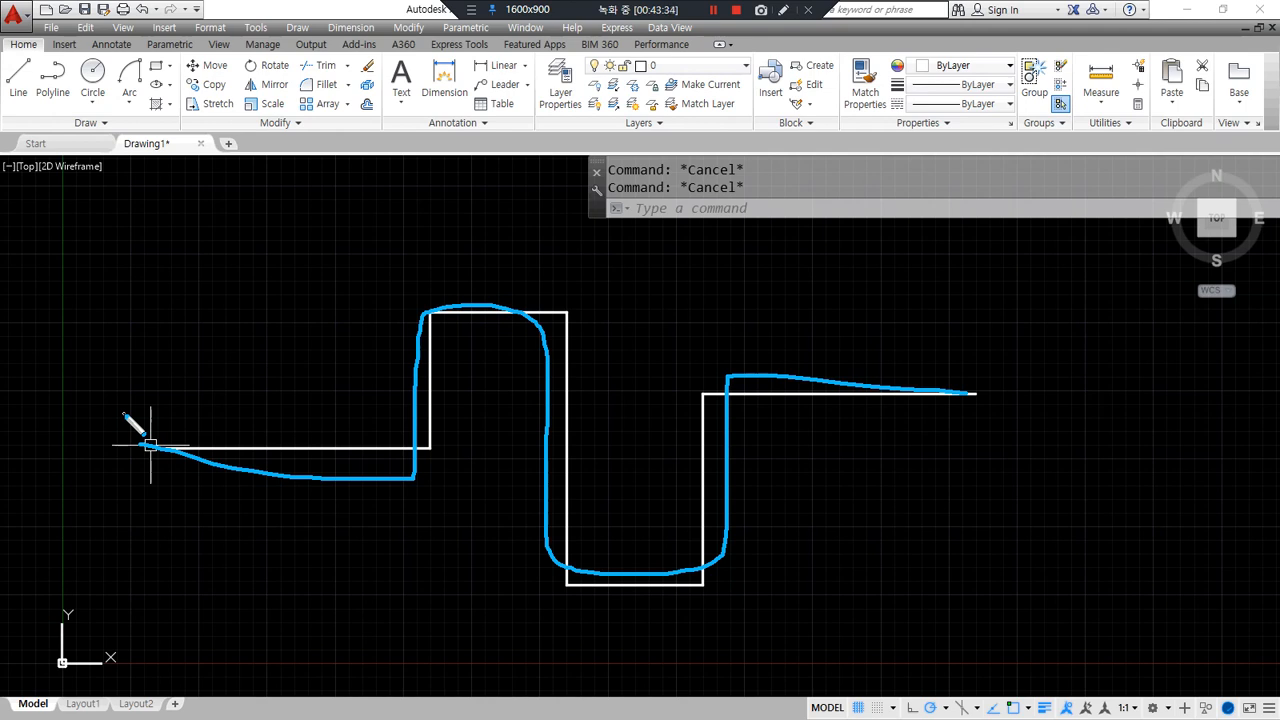
key(Escape)
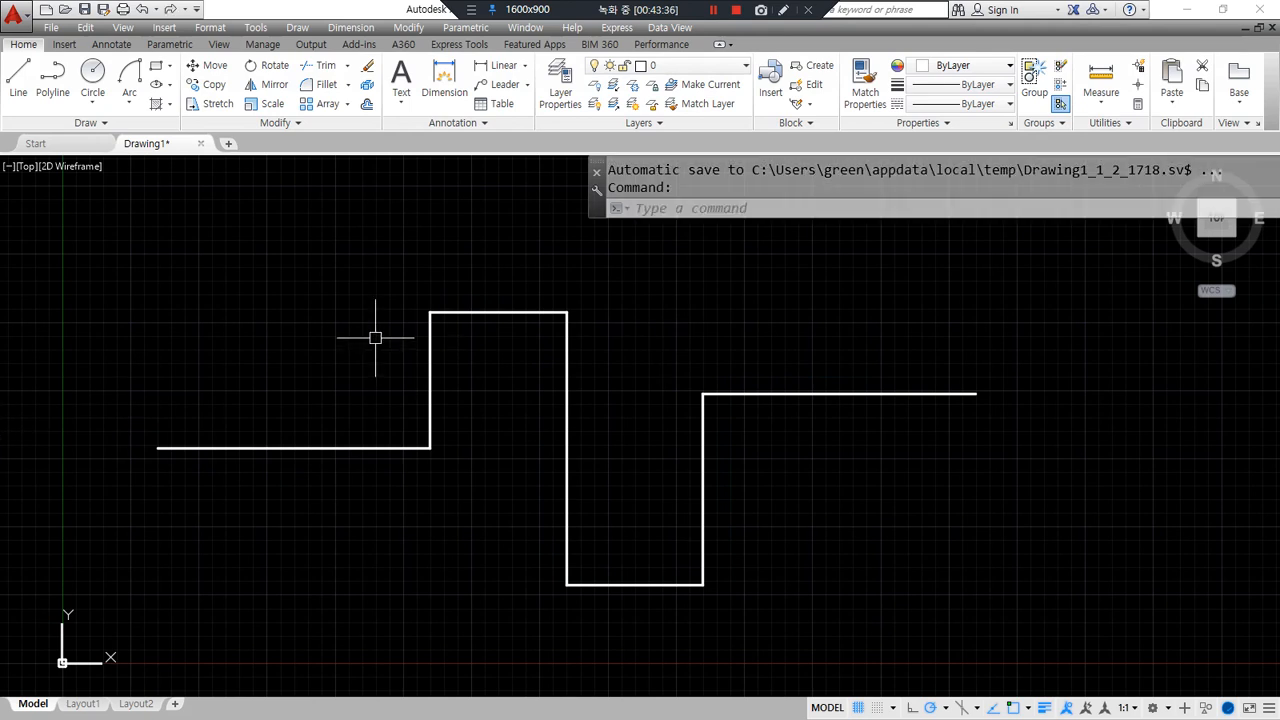
- Fillet the first rise's bottom, top-left and top-right step corners at radius 150
text(f)
key(Return)
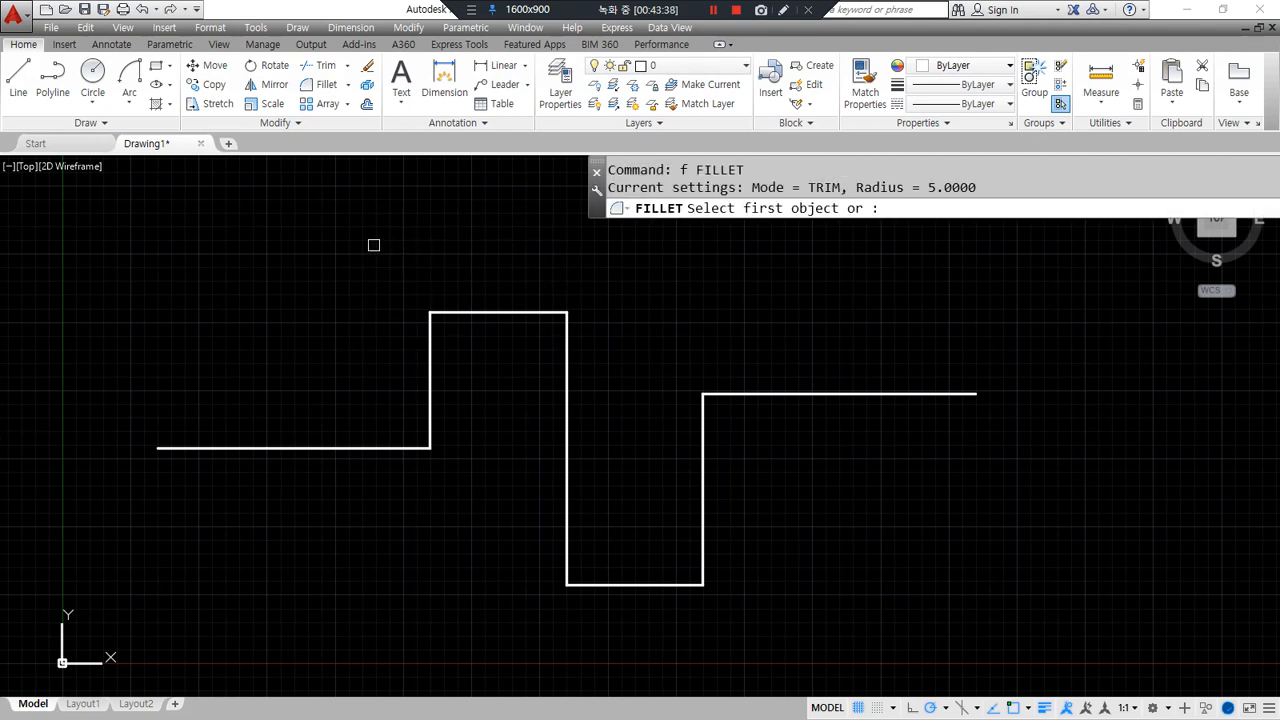
text(r)
key(Return)
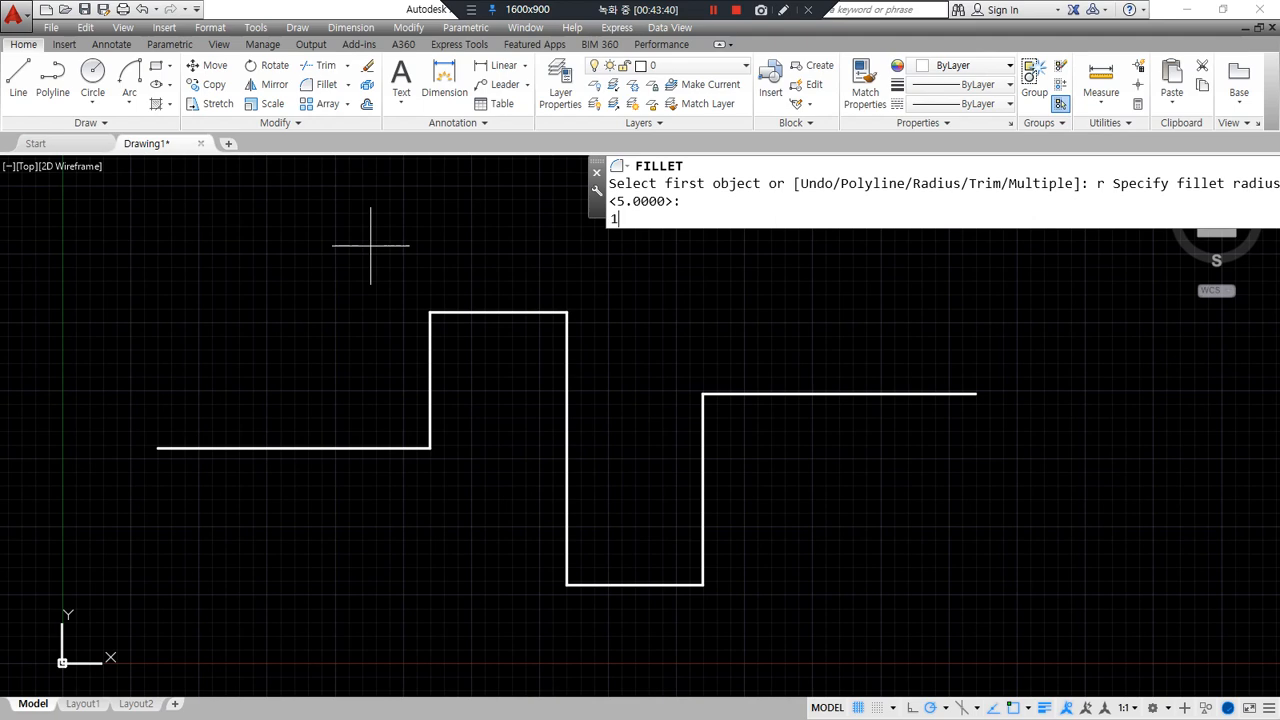
click(380, 448)
click(429, 410)
key(Return)
click(426, 355)
click(443, 313)
key(Return)
click(513, 313)
click(566, 360)
- Fillet the dip's two bottom corners and the upper-right corner at radius 150
key(Return)
click(560, 524)
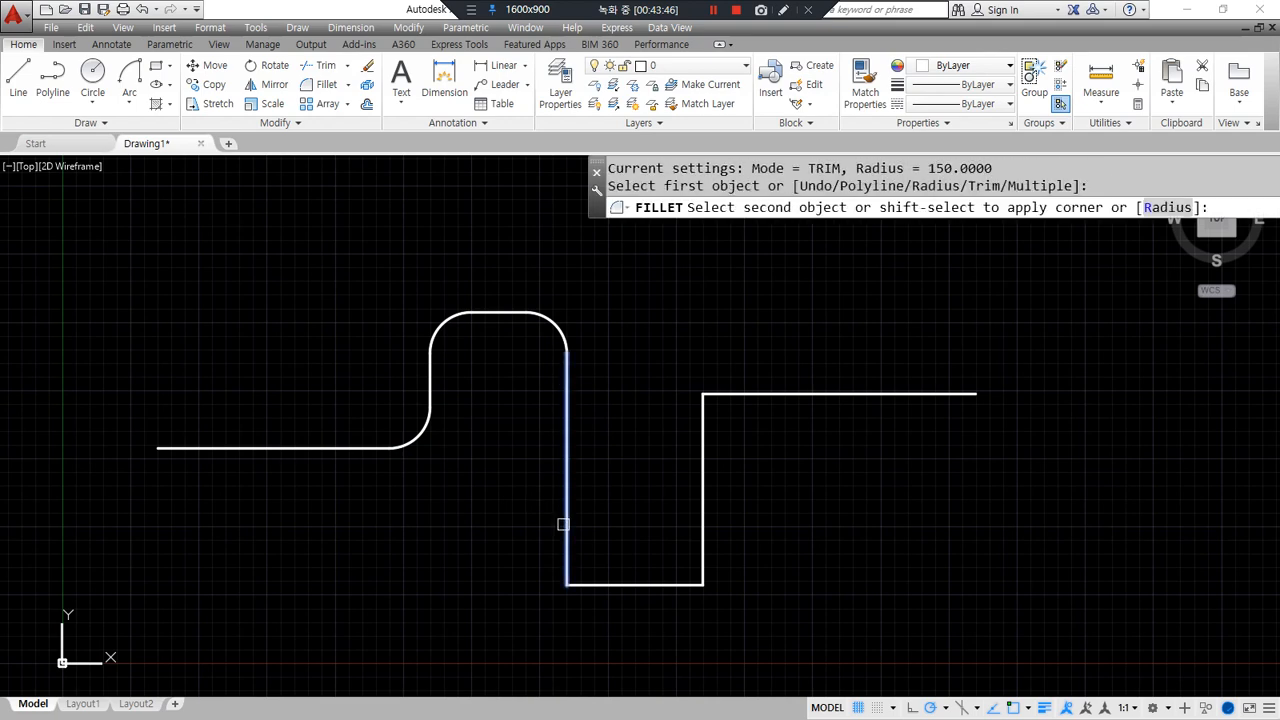
click(609, 582)
key(Return)
click(699, 526)
click(699, 526)
key(Return)
click(703, 440)
click(716, 394)
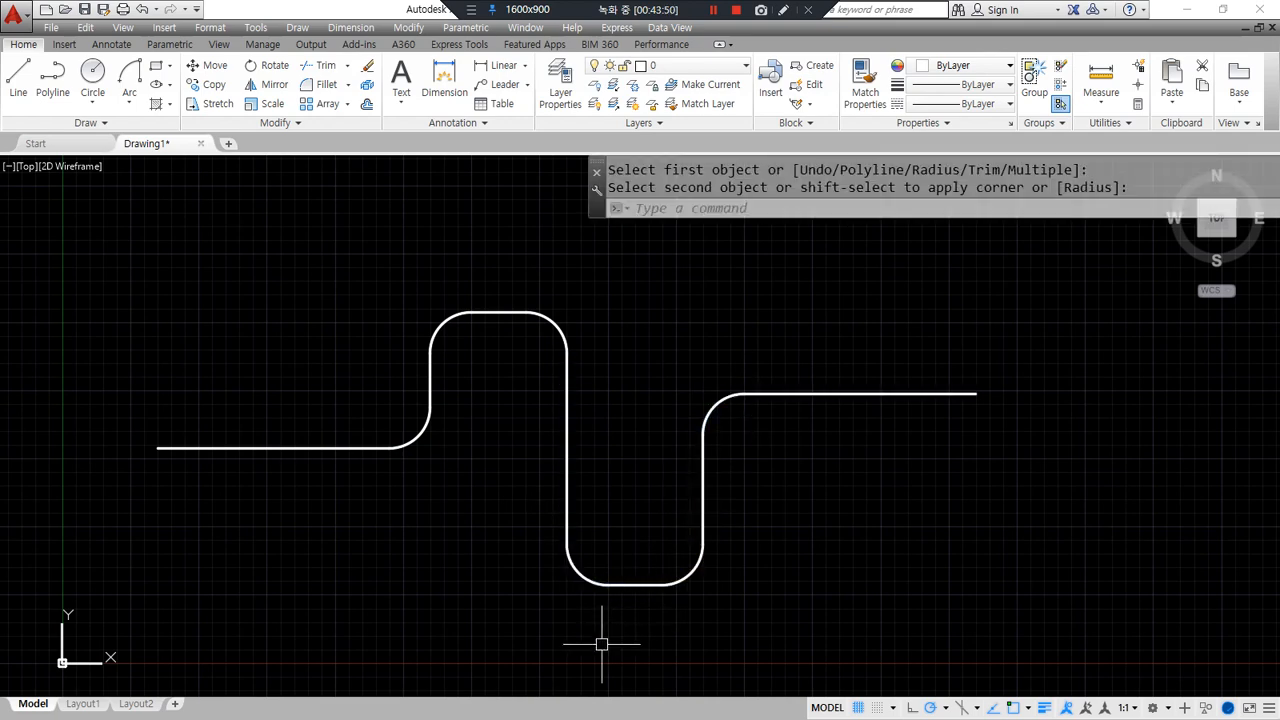
key(Escape)
- Window-select the whole filleted curve with JOIN to merge its pieces into polylines
text(j)
key(Return)
click(914, 637)
click(284, 212)
- Finish the first join and check the curve, which is still three separate polylines
key(Return)
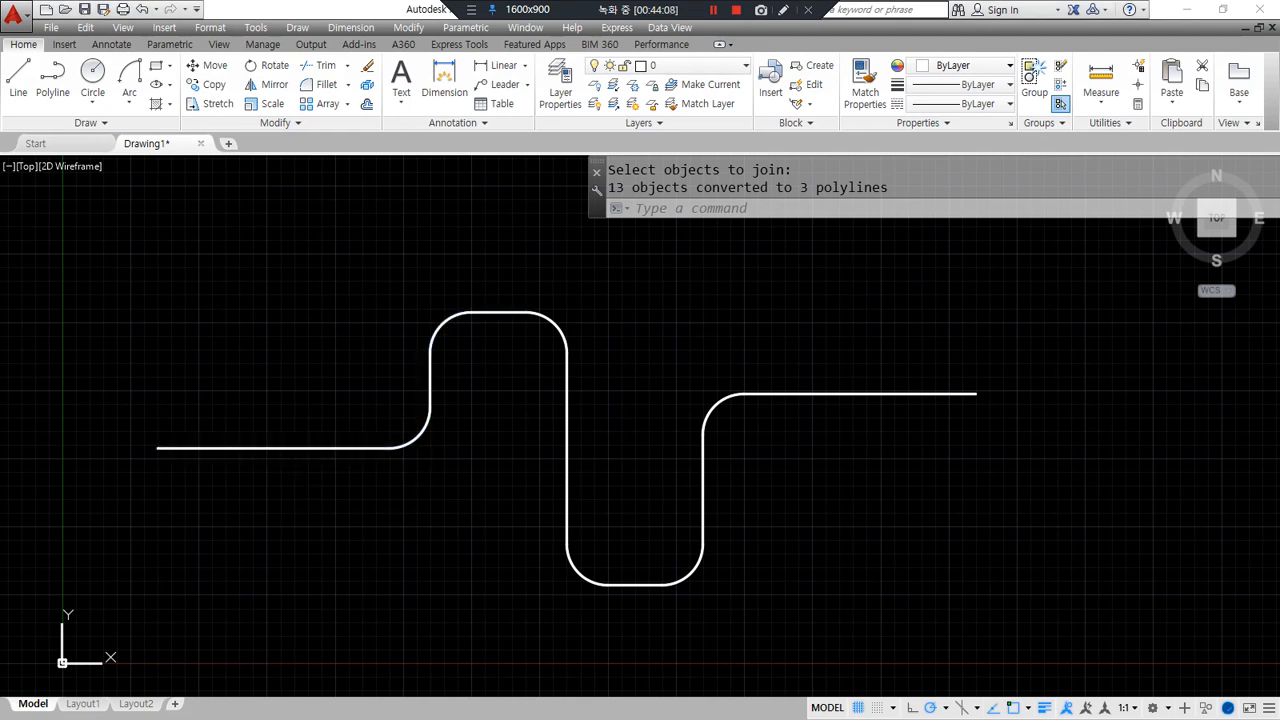
click(302, 448)
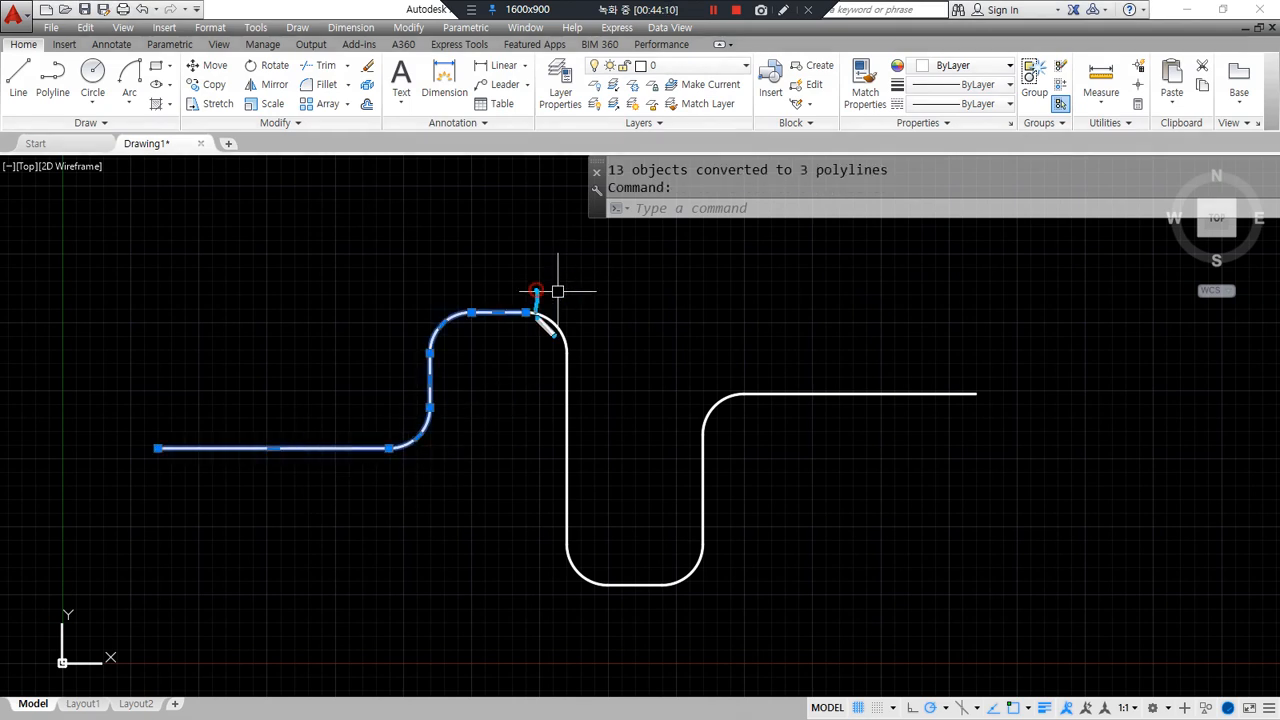
click(568, 430)
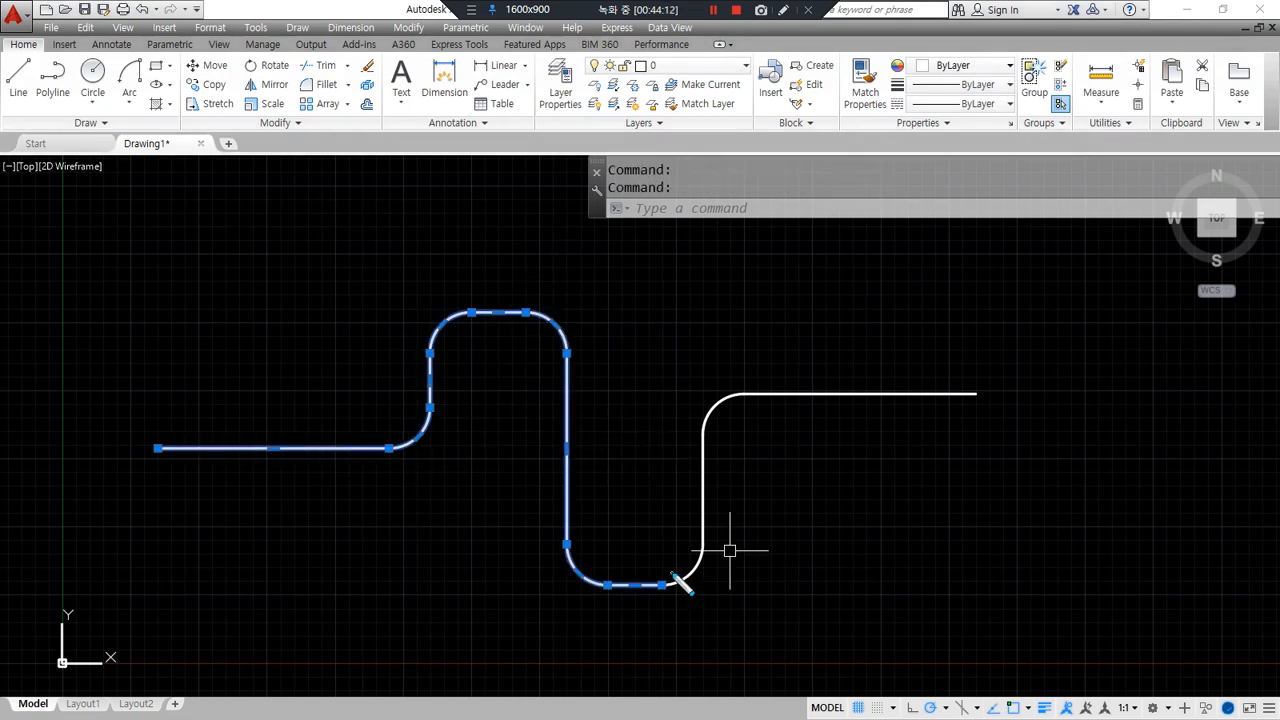
drag(582, 340, 465, 437)
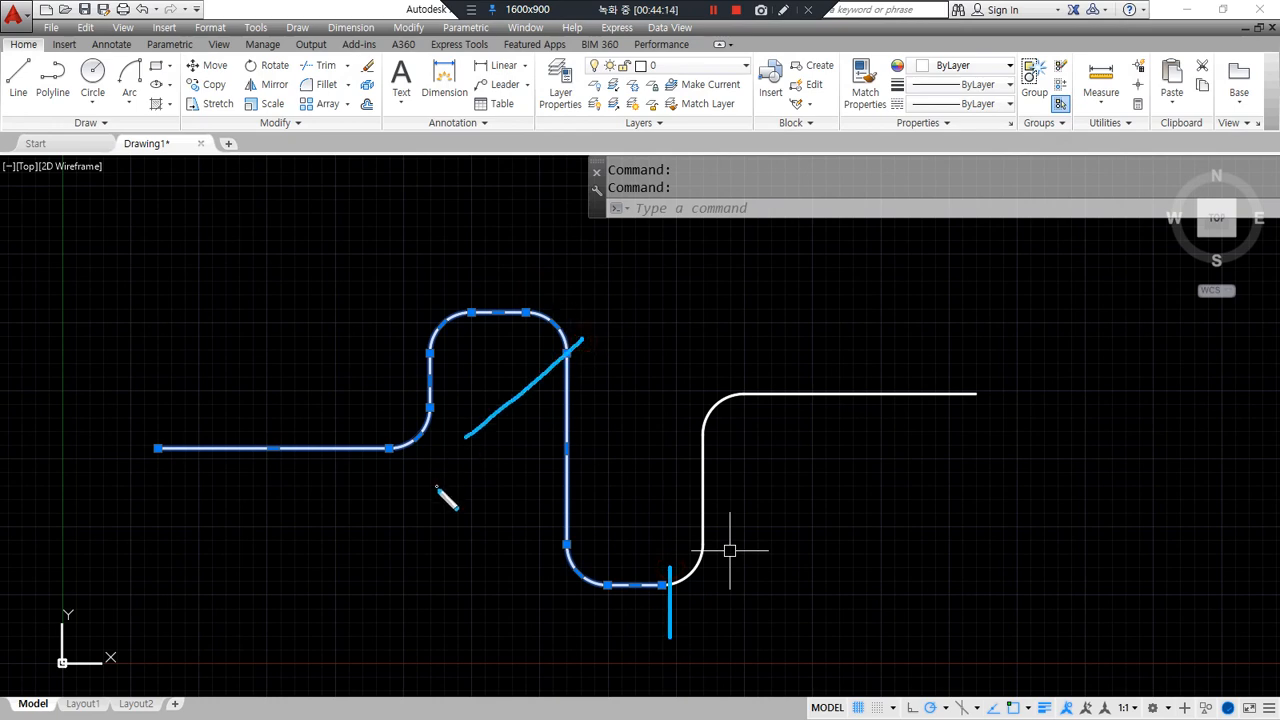
key(Escape)
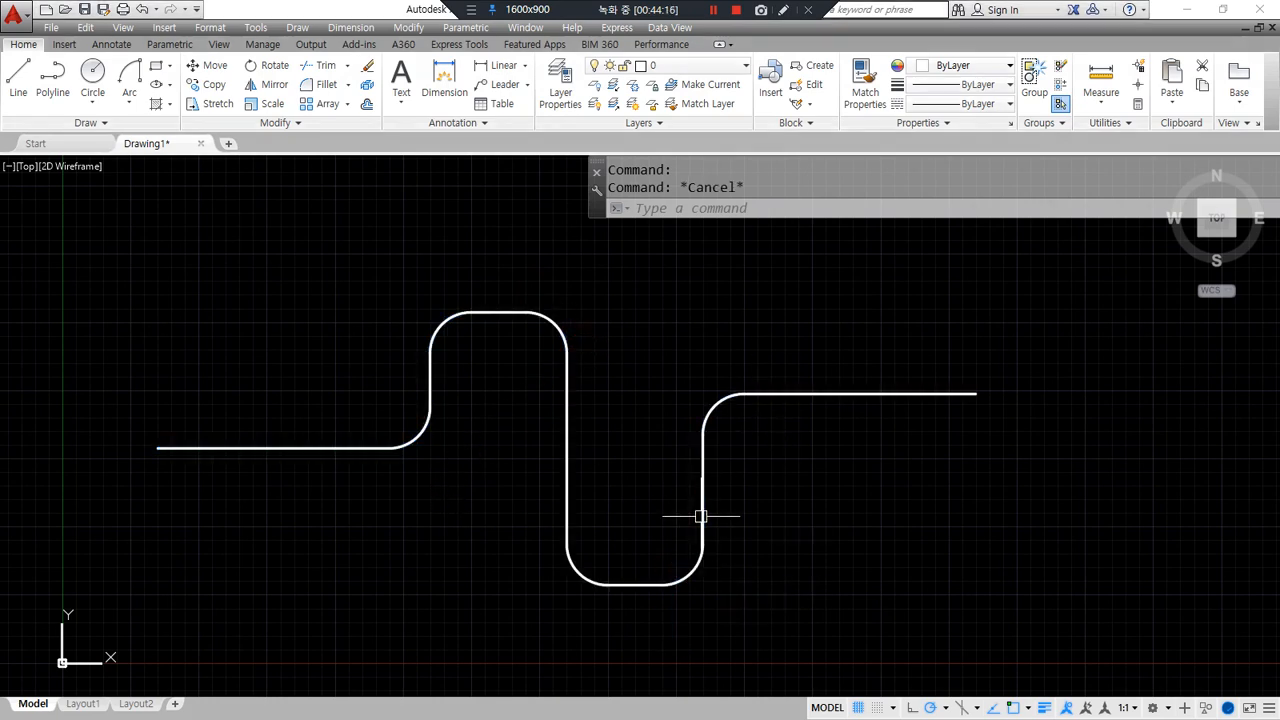
click(419, 424)
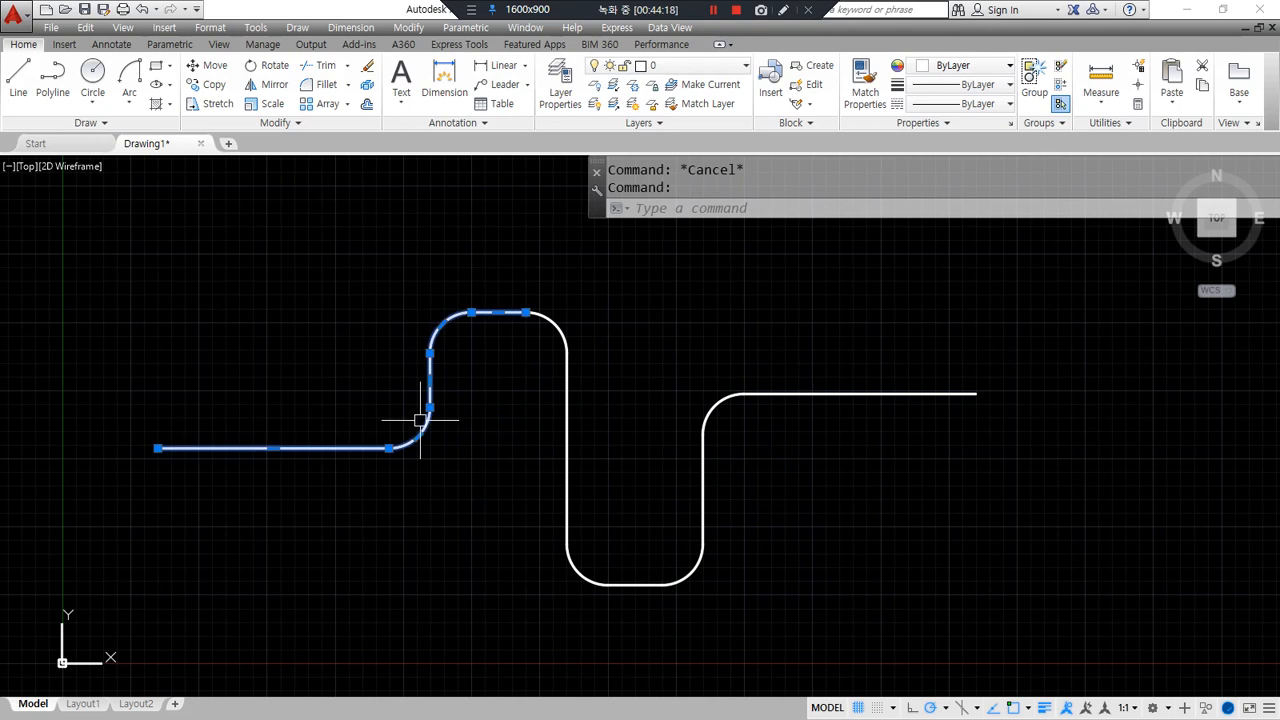
click(556, 486)
click(560, 504)
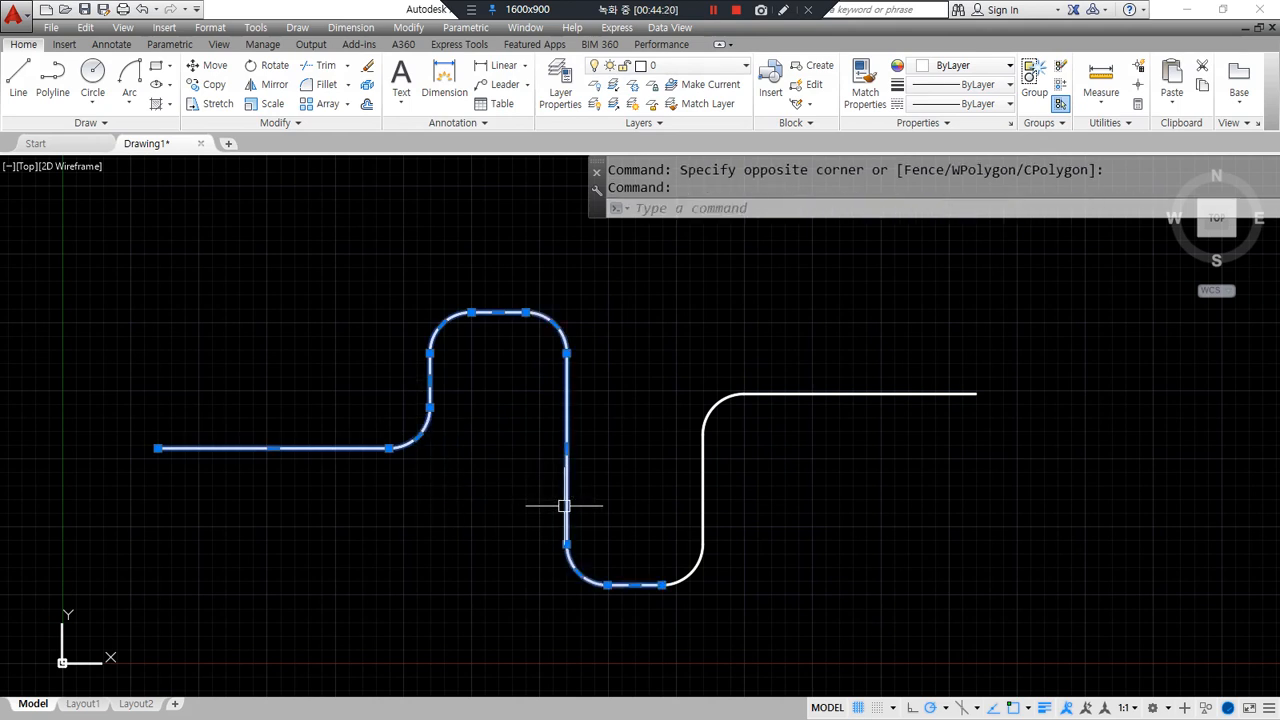
click(694, 491)
click(694, 514)
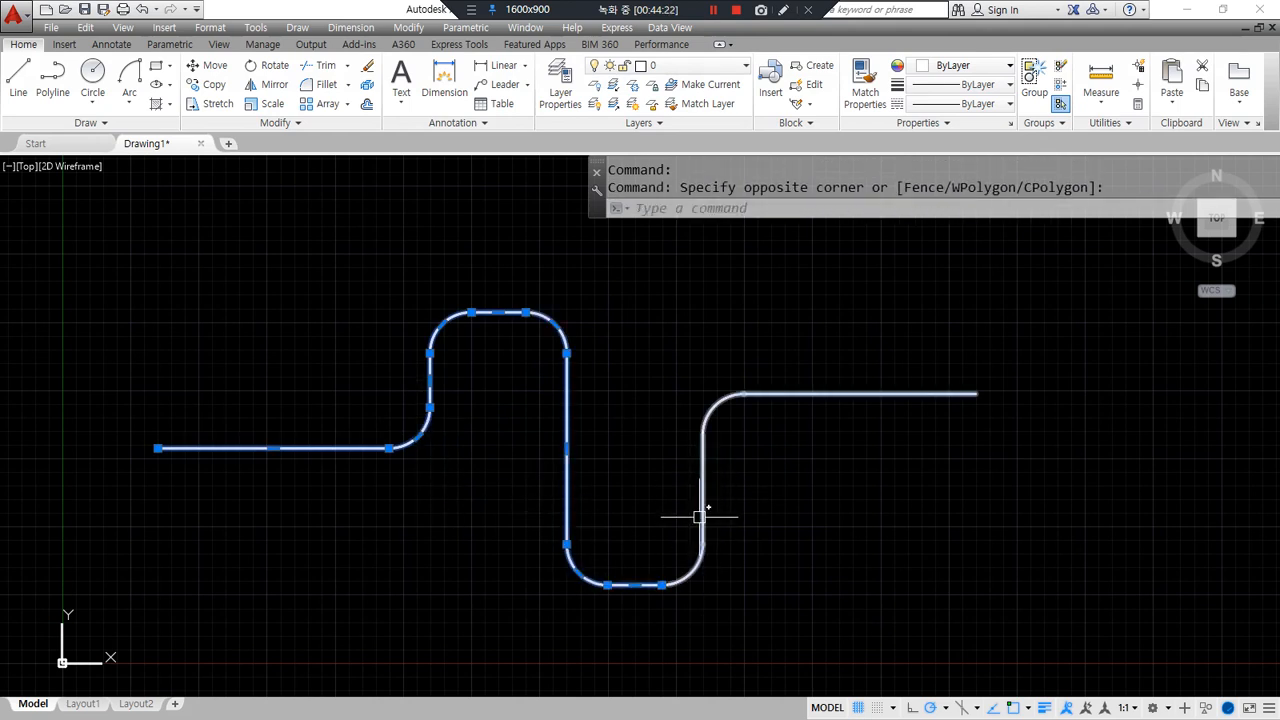
key(Escape)
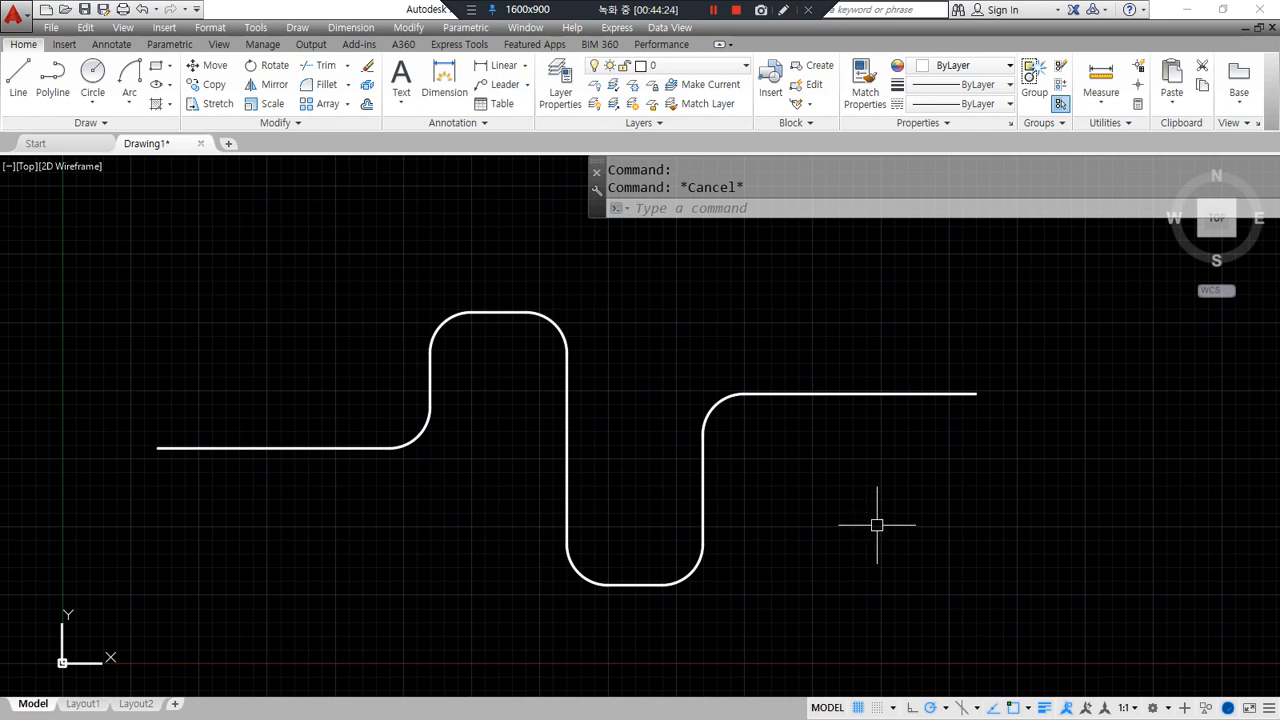
- Join the three polylines into one with J and confirm it selects as a single piece
text(j)
key(Return)
click(780, 625)
click(337, 298)
key(Return)
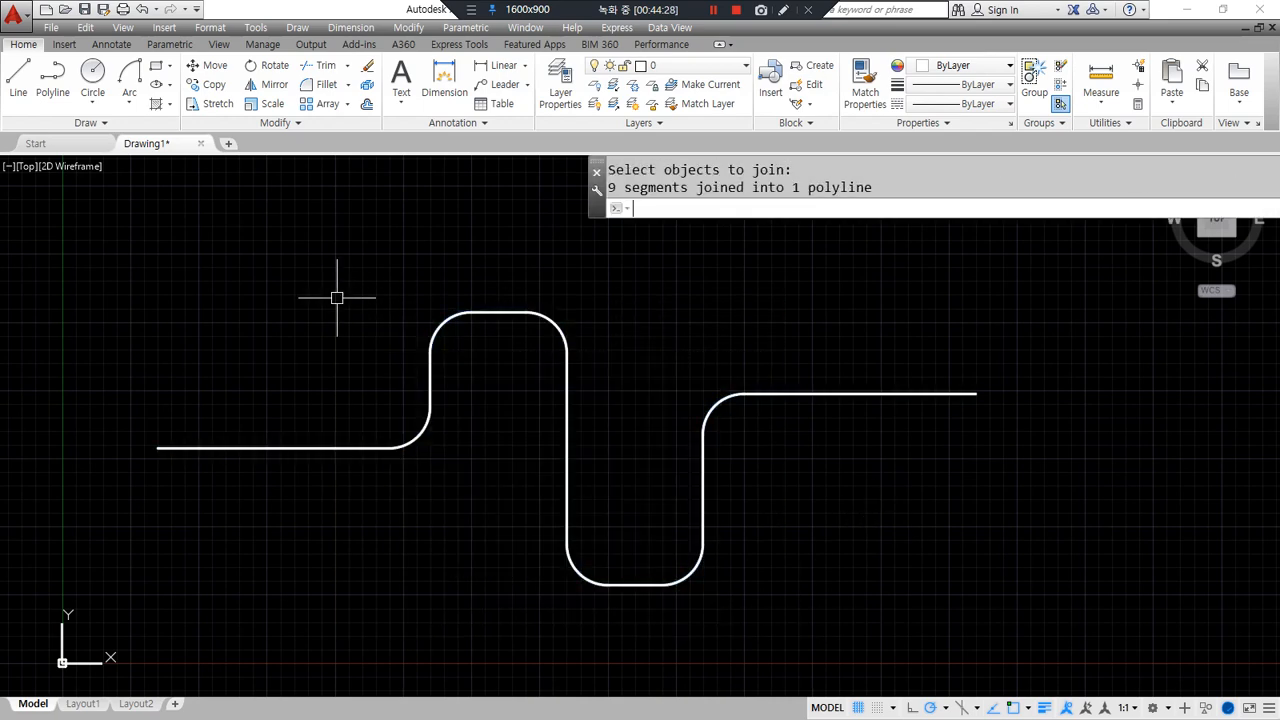
click(241, 449)
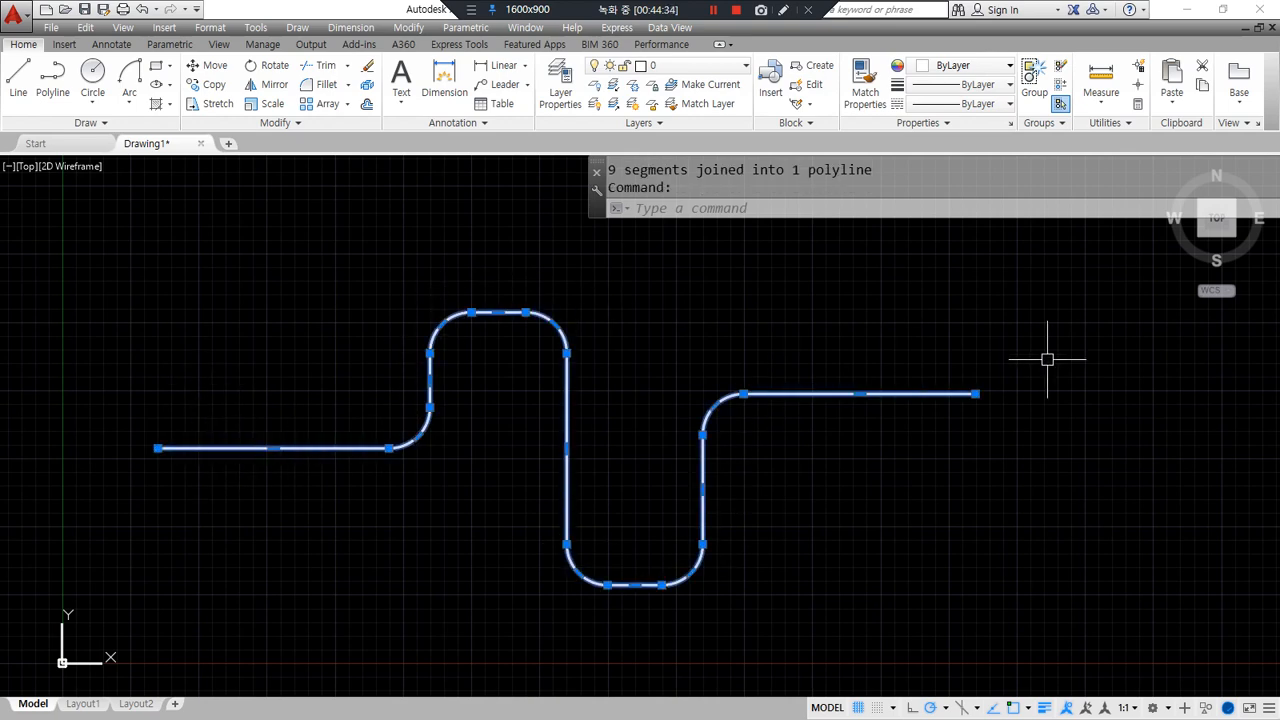
key(Escape)
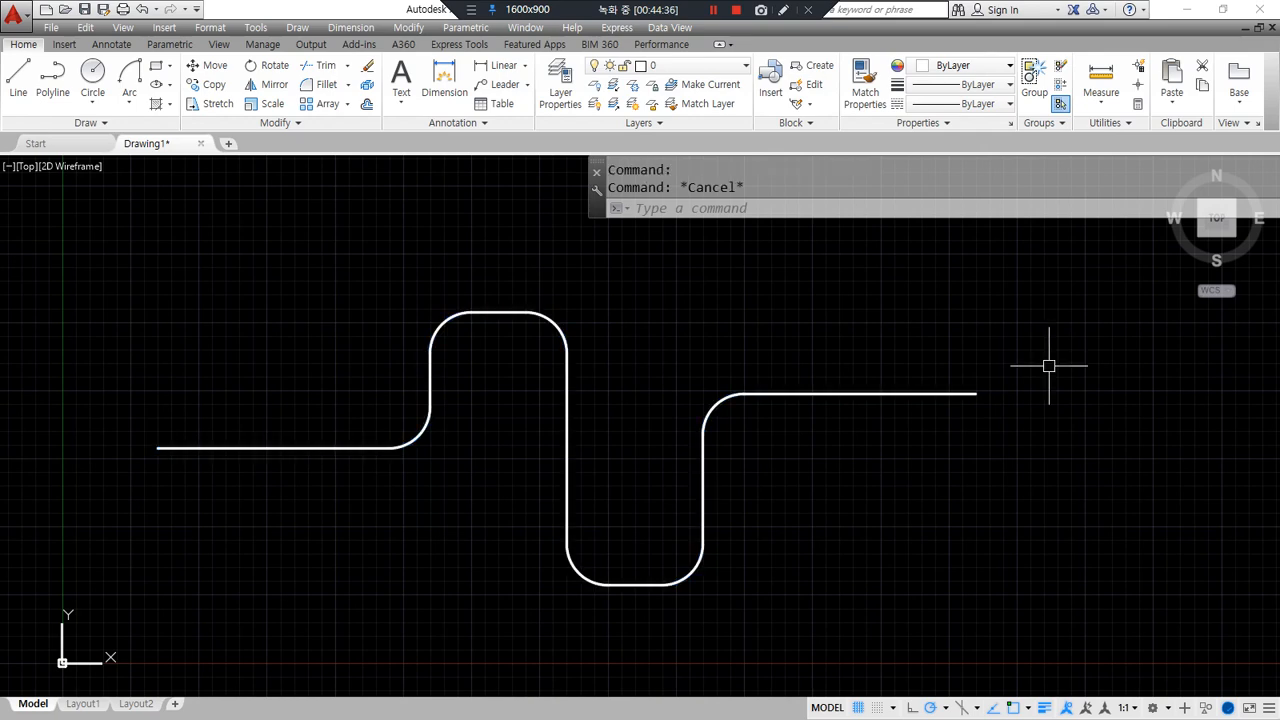
text(o)
key(Return)
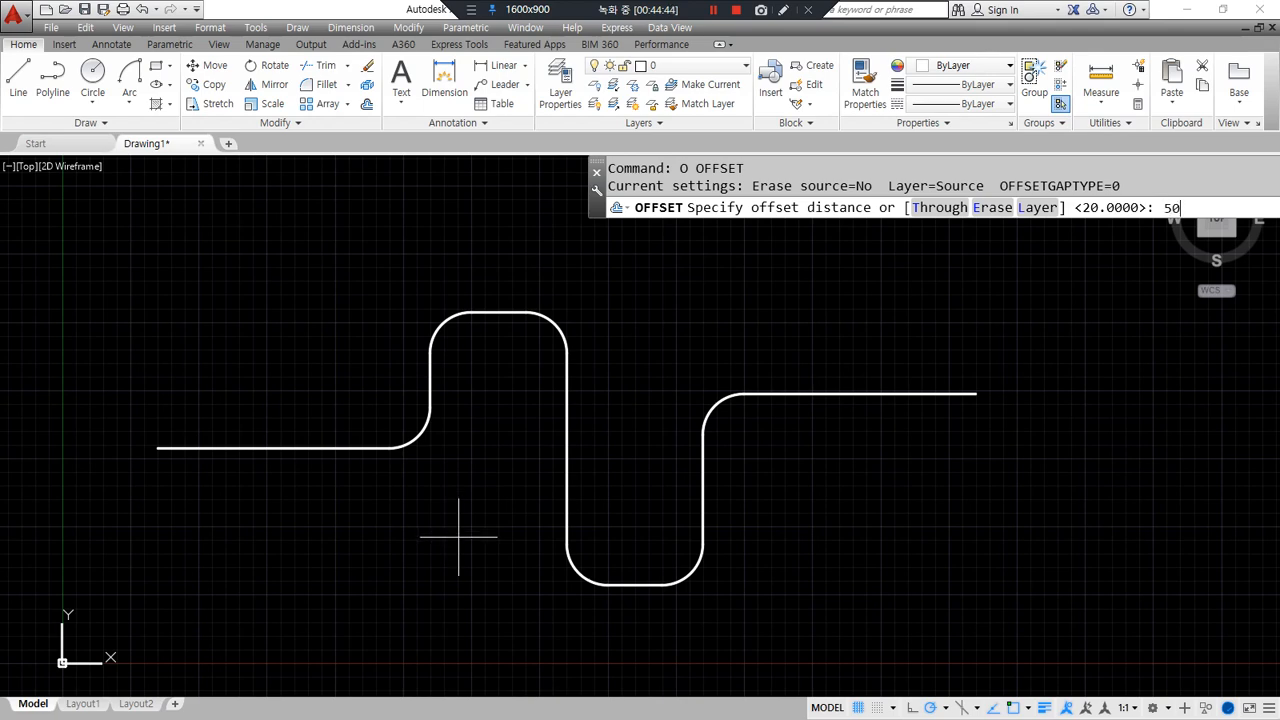
- Offset the curve by 50 to make parallel copies above and below it
text(50)
key(Return)
click(310, 447)
click(297, 408)
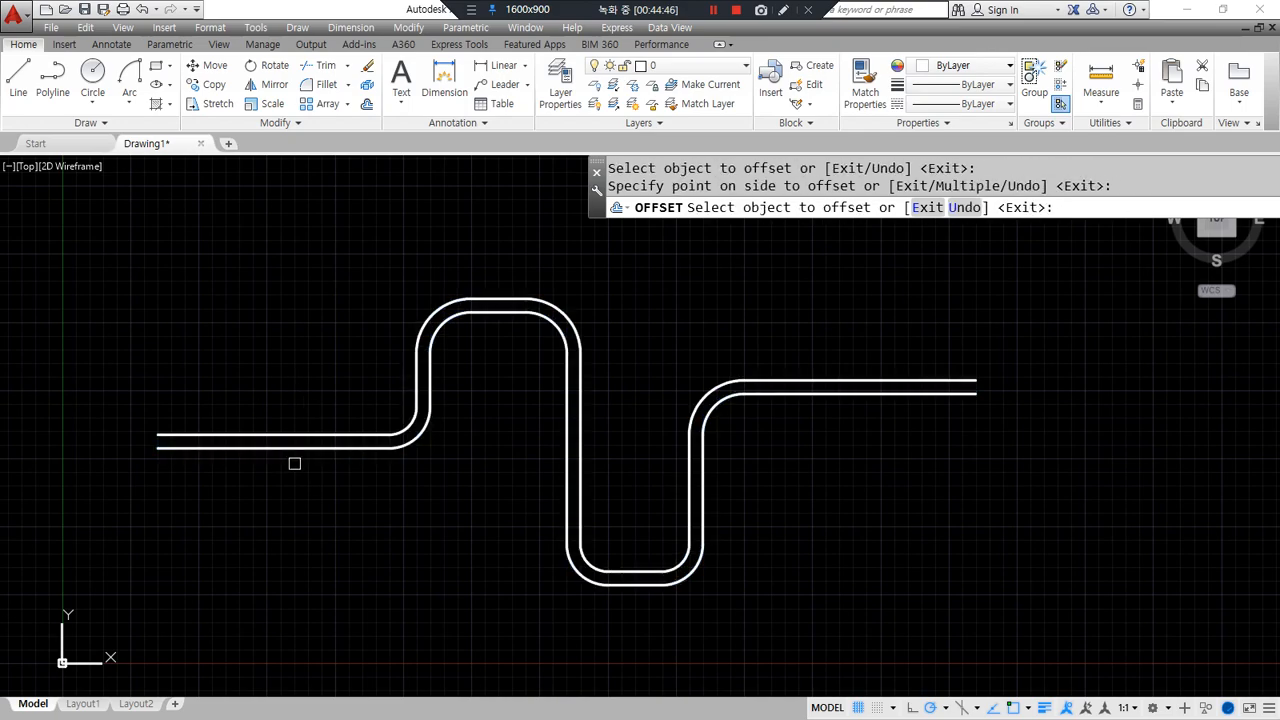
click(275, 447)
click(280, 540)
key(Return)
scroll(280, 477, up, 4)
middle_drag(279, 453, 543, 491)
scroll(380, 466, up, 4)
mouse_move(332, 434)
mouse_down()
mouse_move(336, 421)
mouse_move(304, 493)
mouse_up()
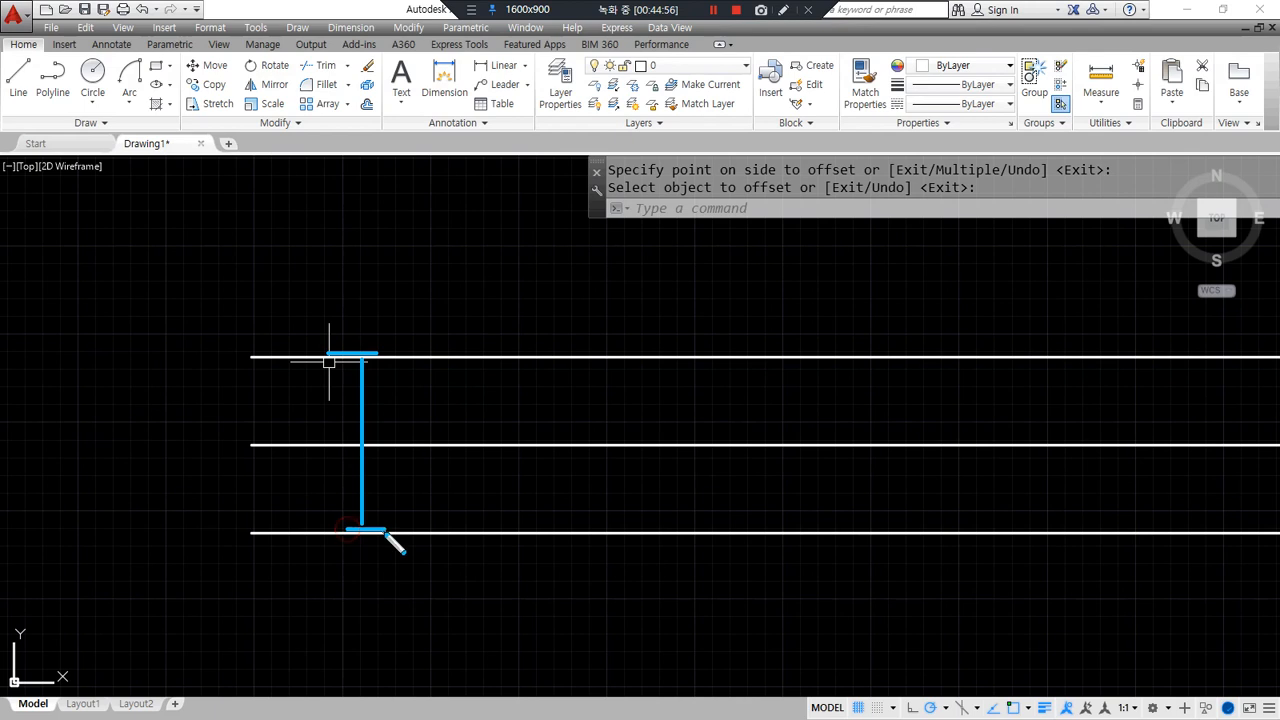
- Move the original middle curve onto the red cen layer
click(520, 441)
click(486, 456)
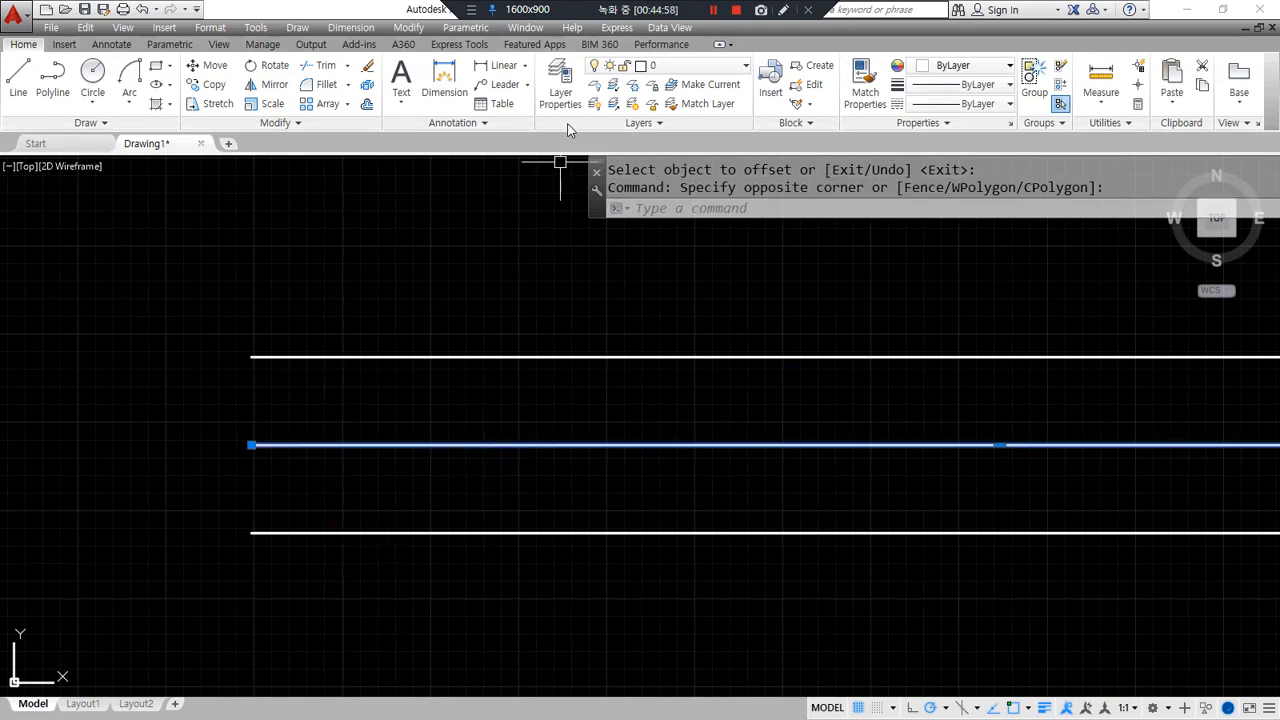
click(687, 68)
click(680, 117)
- Try a linetype scale of 5 and inspect the red centerline along the curve
key(Escape)
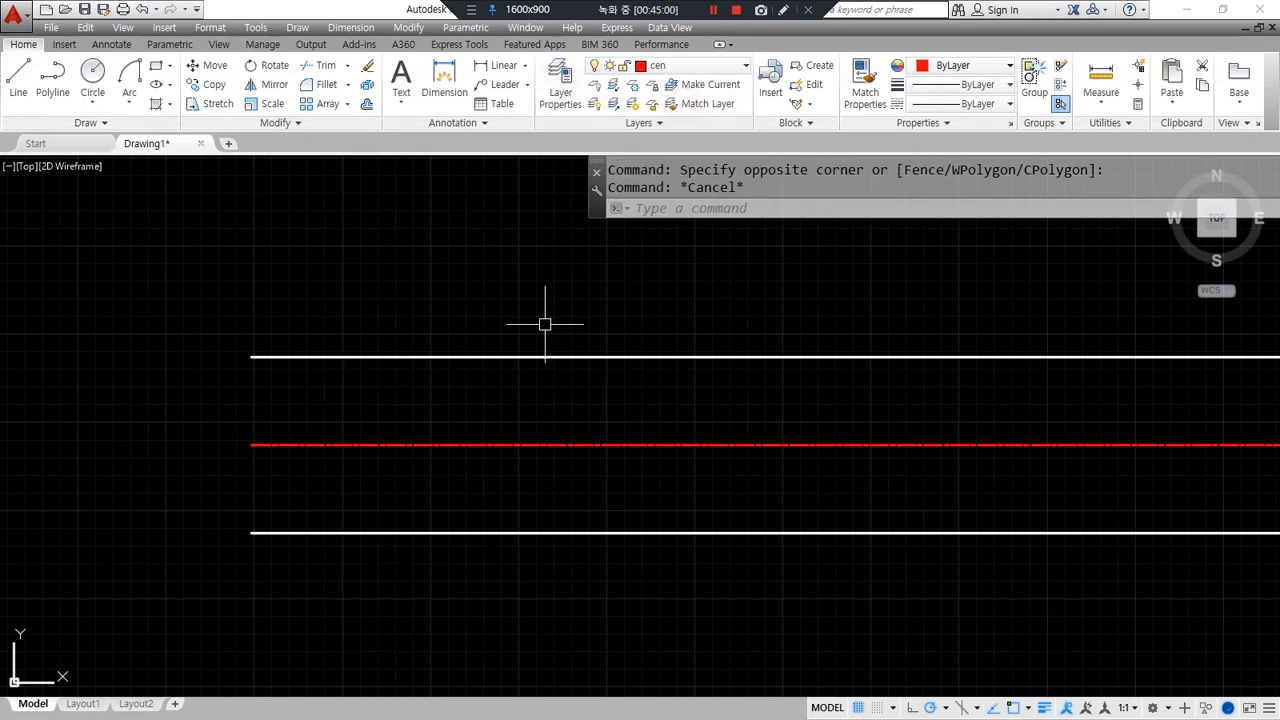
text(lts)
key(Return)
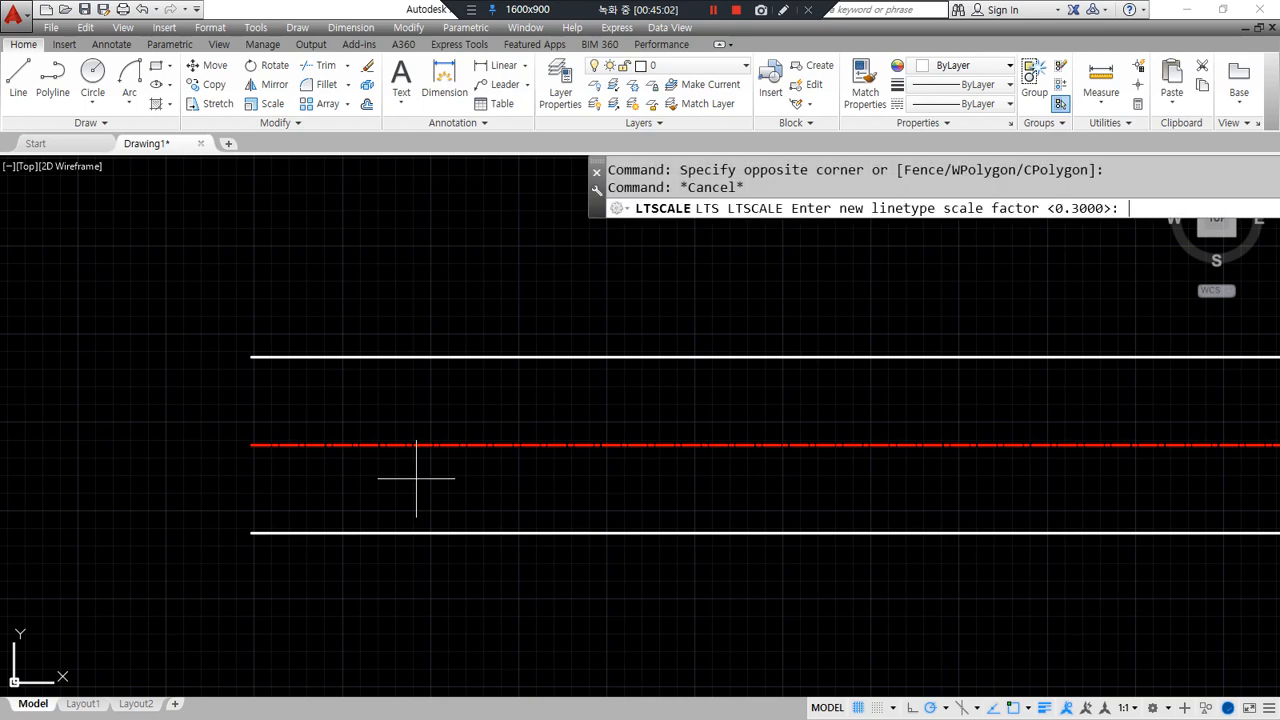
text(5)
key(Return)
key(Escape)
scroll(697, 254, down, 8)
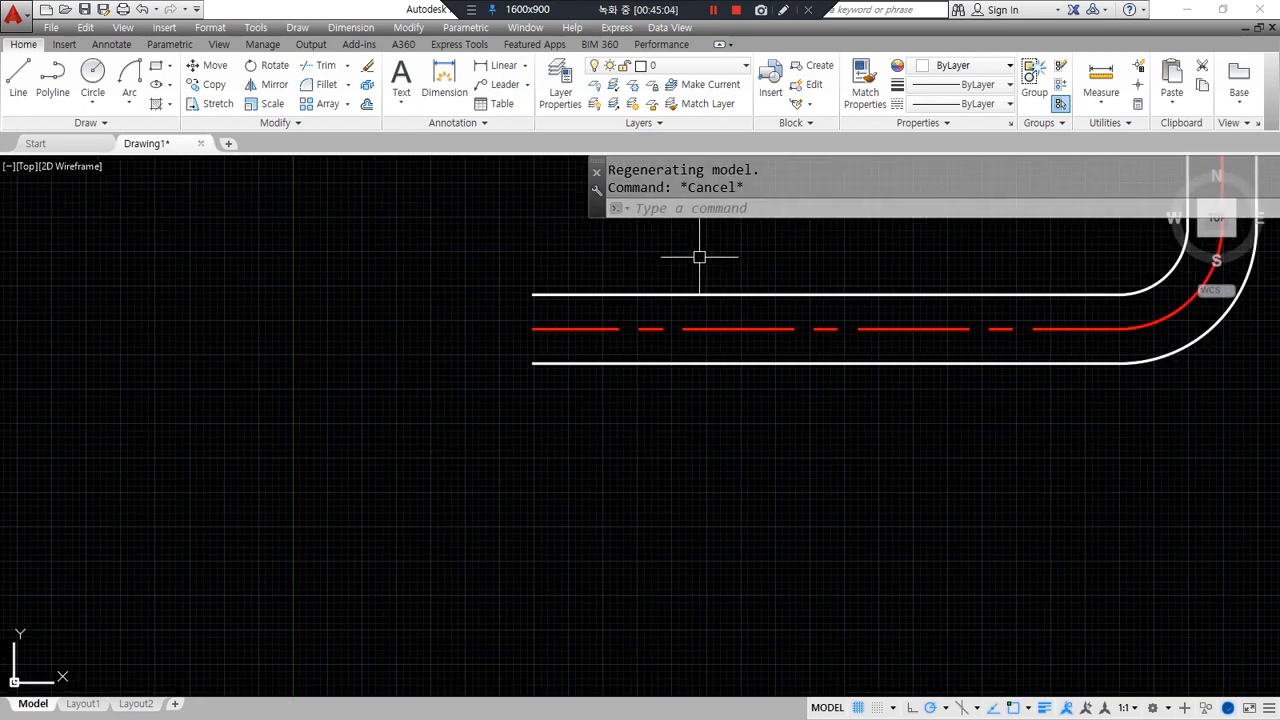
middle_drag(657, 328, 457, 486)
scroll(520, 500, up, 2)
click(566, 509)
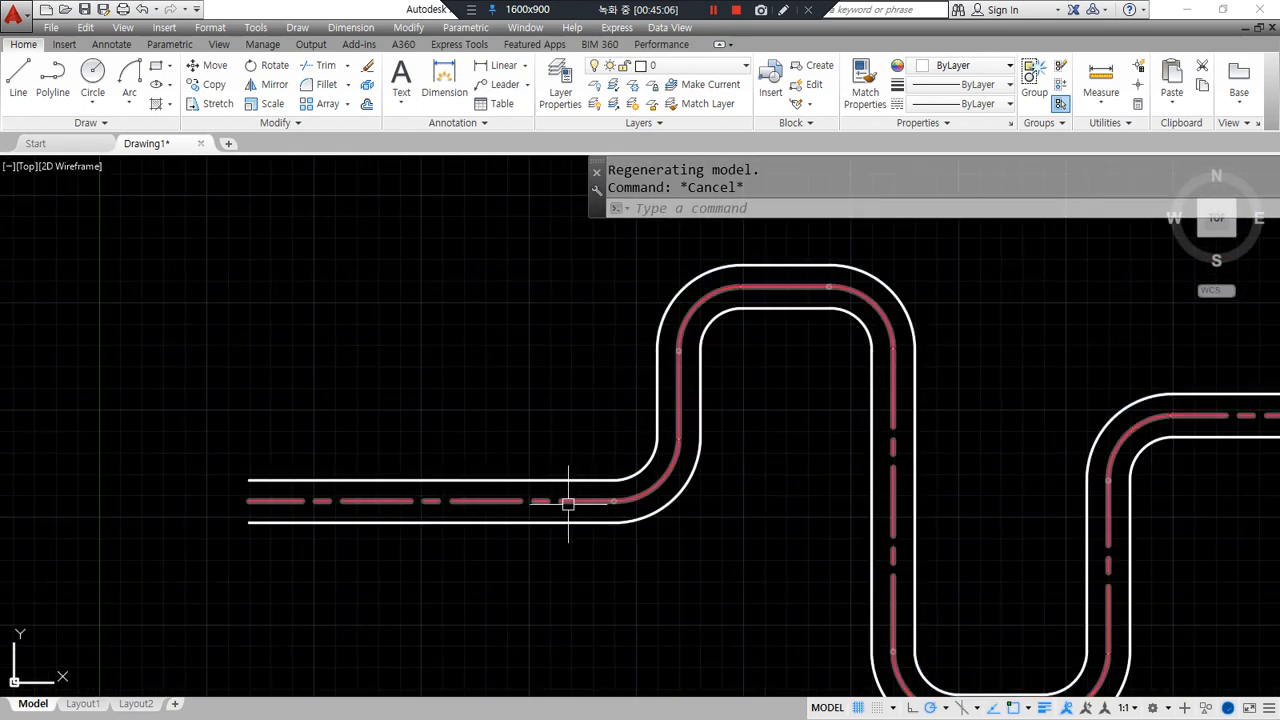
key(Escape)
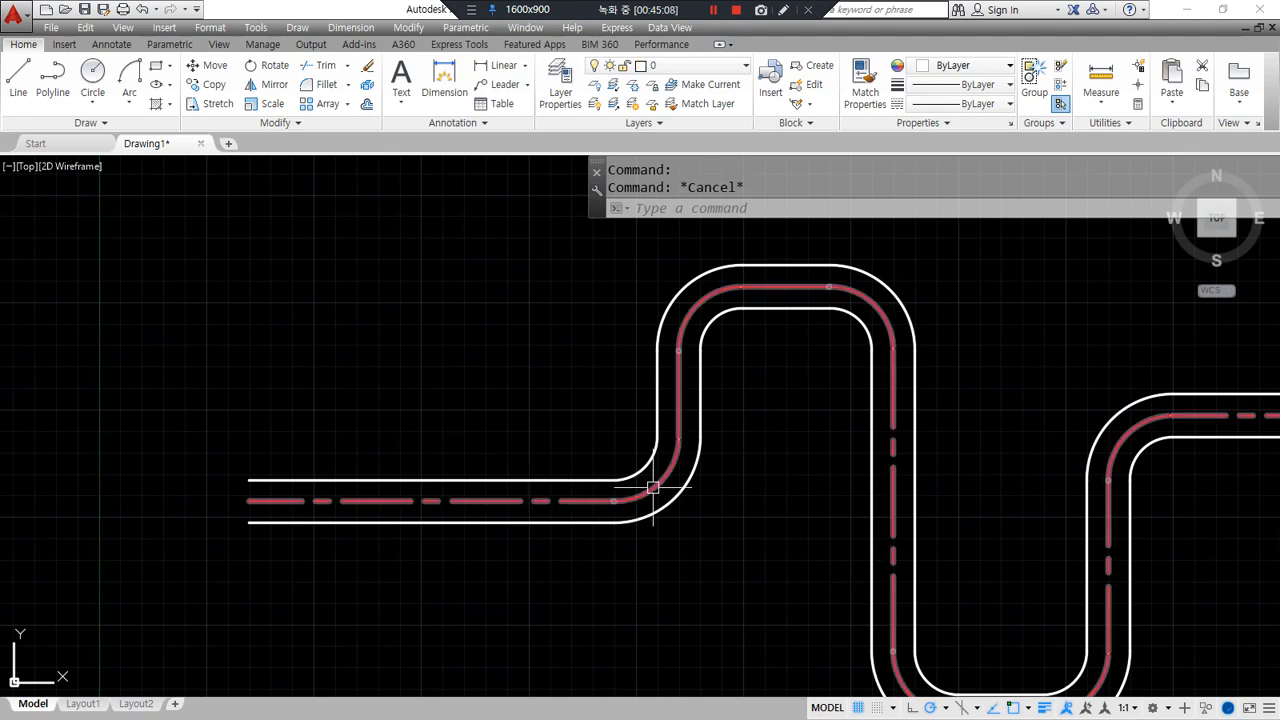
scroll(497, 482, down, 2)
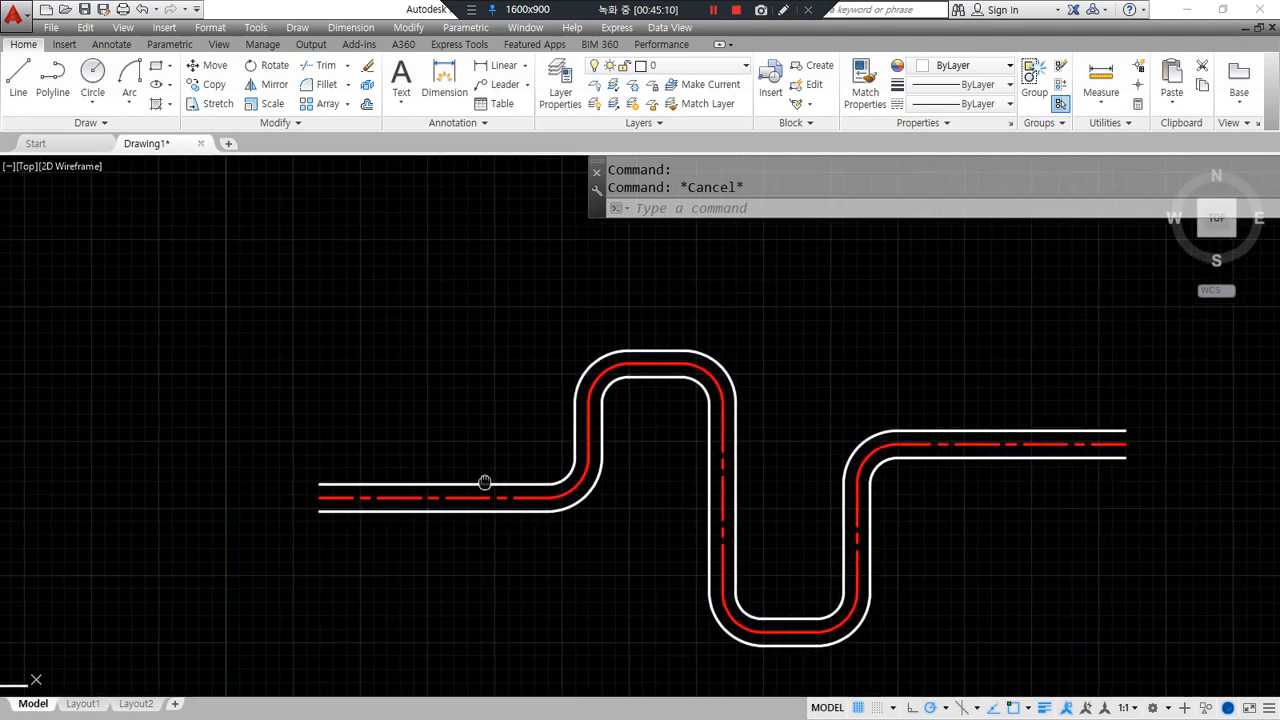
- Set the linetype scale to 1 and view the centerline's upper bend
text(lts)
key(Return)
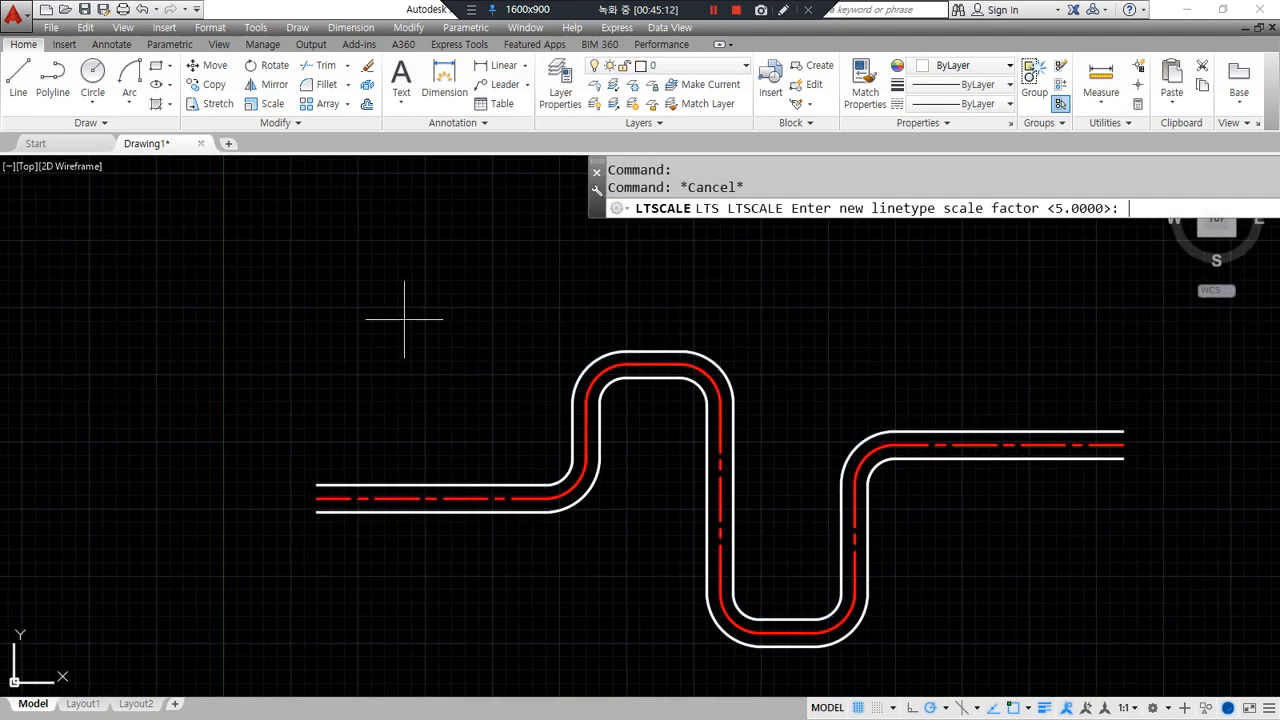
text(1)
key(Return)
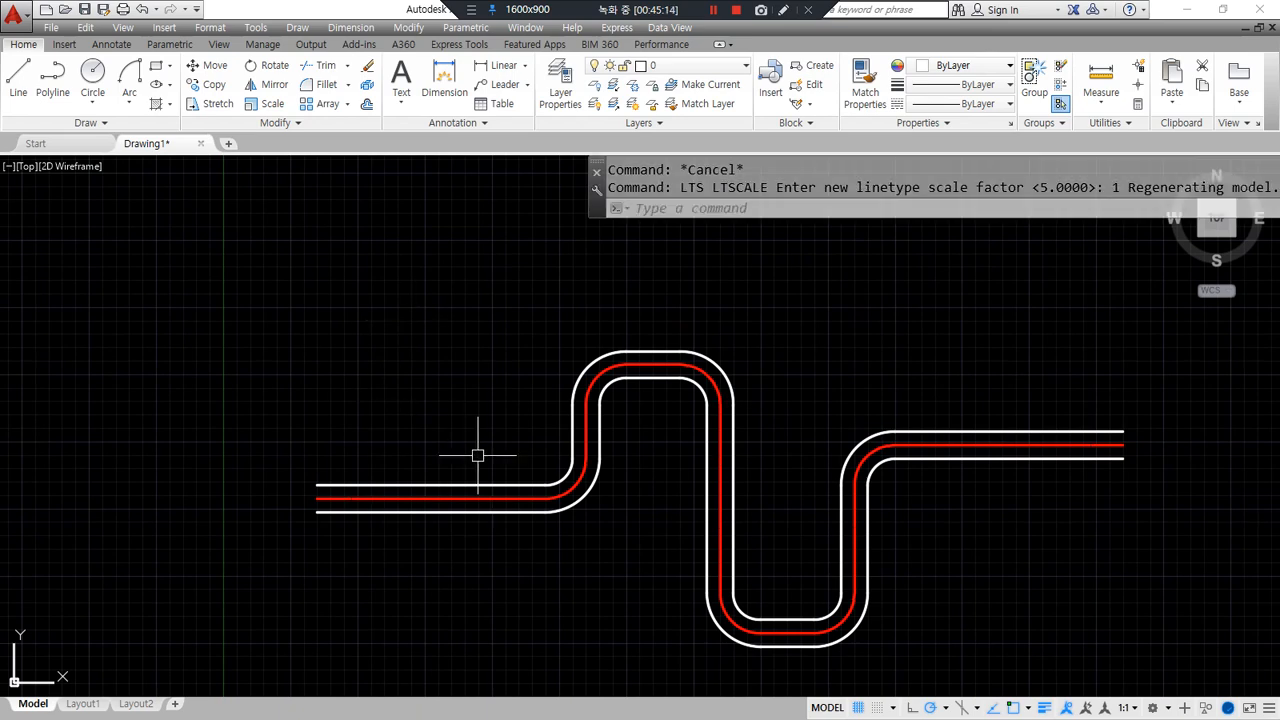
scroll(640, 526, up, 2)
middle_drag(518, 357, 503, 469)
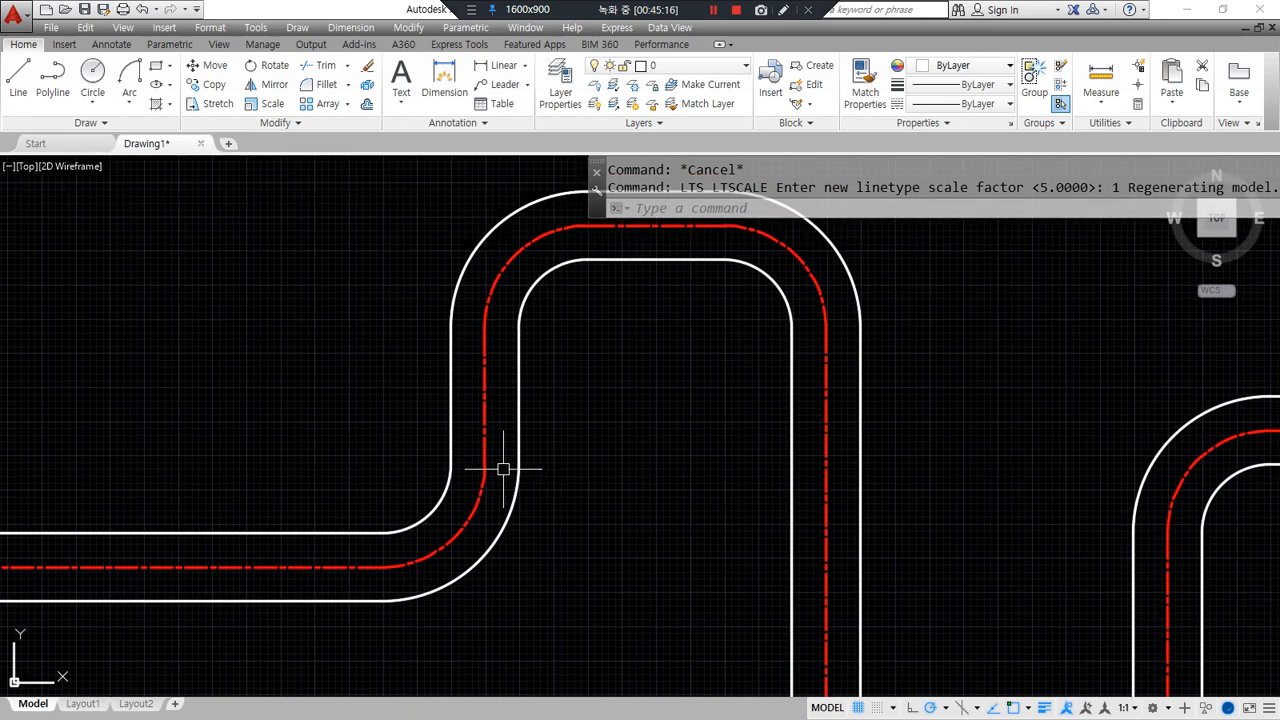
- Try linetype scales 2 and 4, settling on a final LTSCALE of 3
text(lts)
key(Return)
text(2)
key(Return)
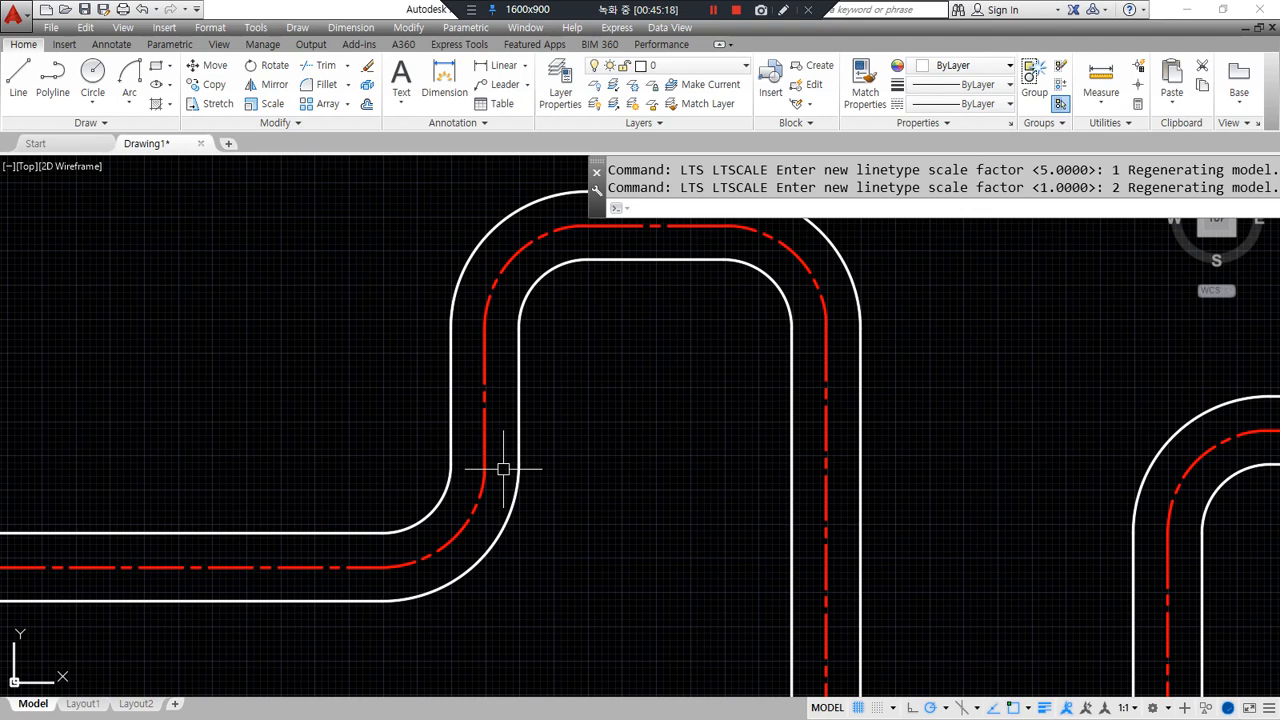
key(Return)
text(3)
key(Return)
key(Return)
text(4)
key(Return)
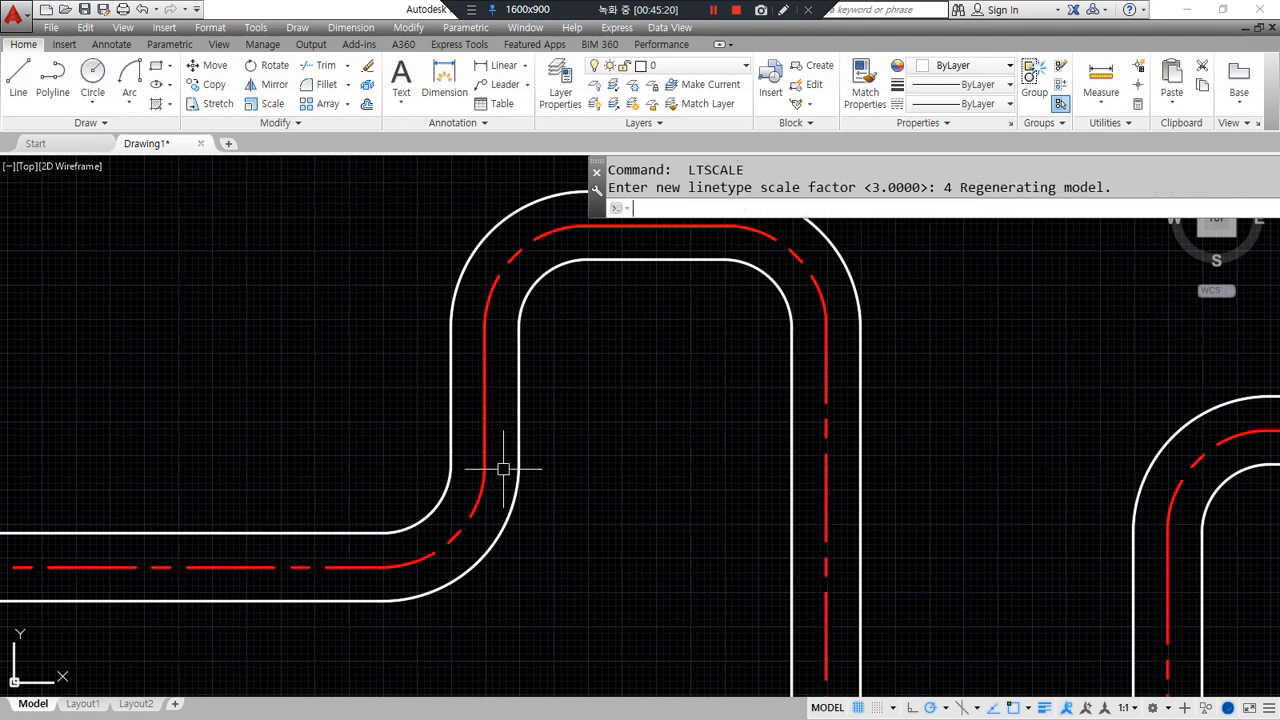
key(Return)
text(3)
key(Return)
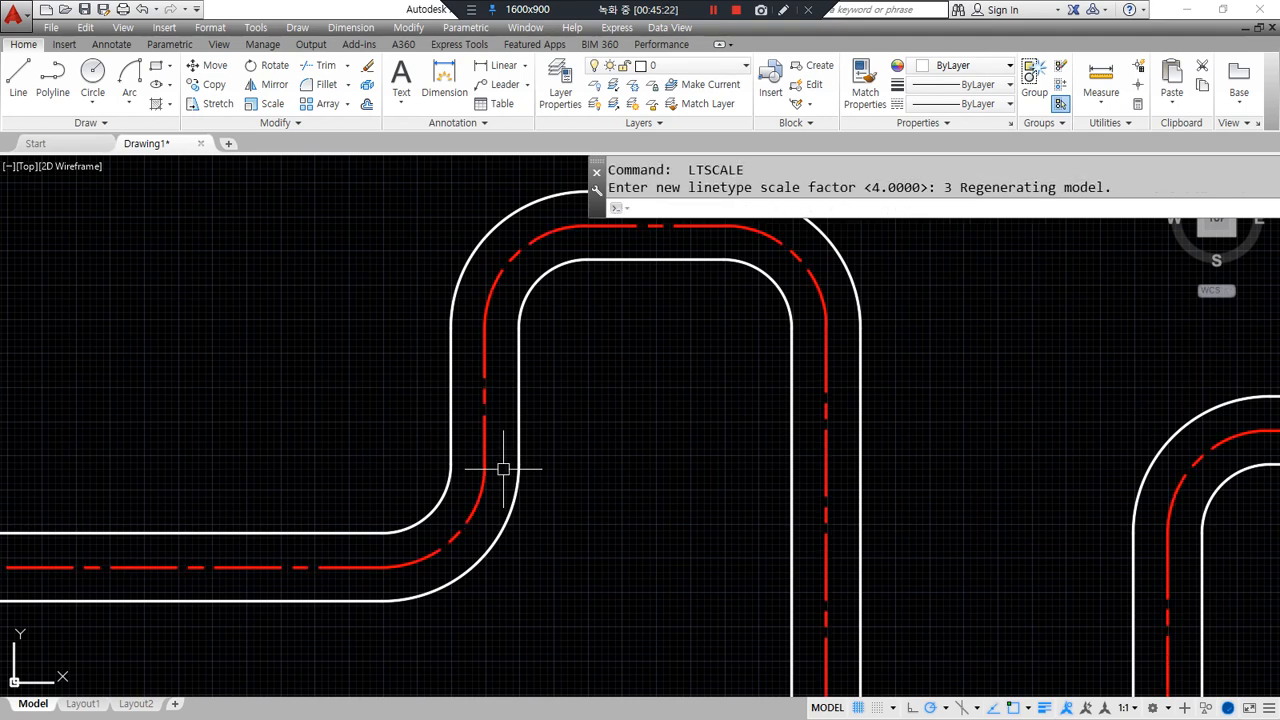
scroll(503, 468, down, 4)
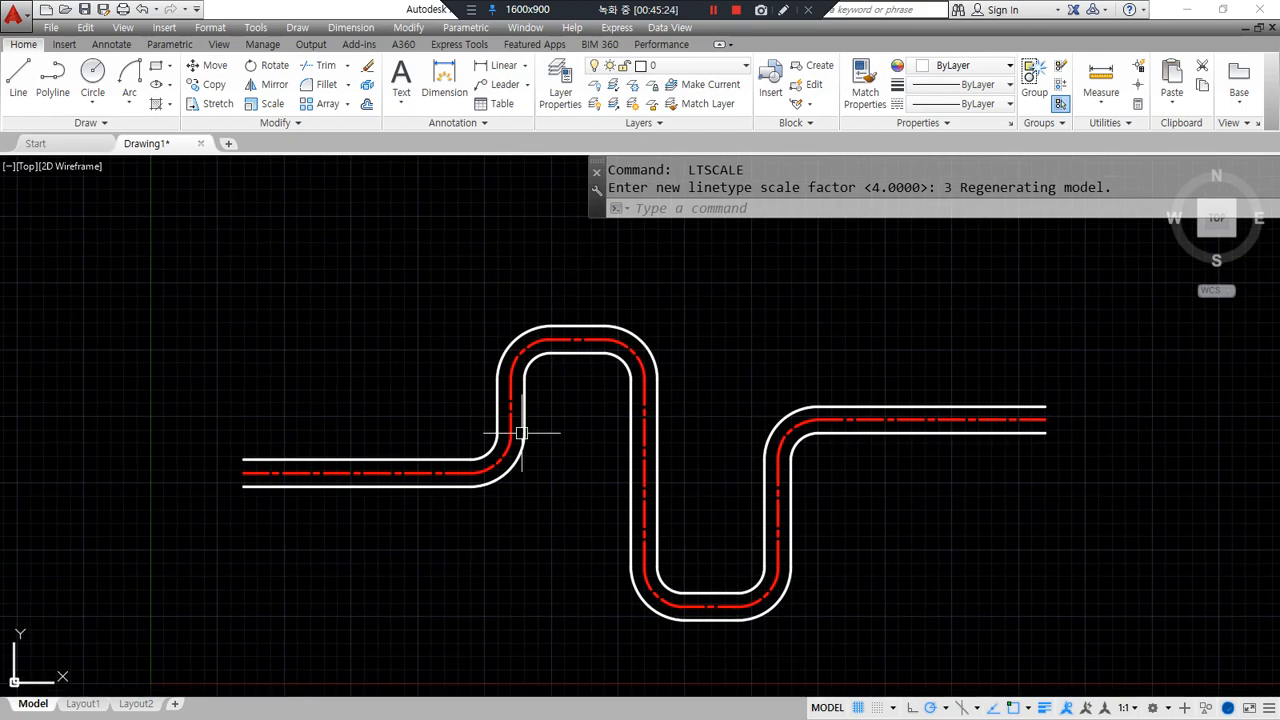
scroll(180, 449, up, 8)
middle_drag(139, 475, 109, 473)
- Draw a 10 by 100 rectangle to the left of the parallel lines
text(rec)
key(Return)
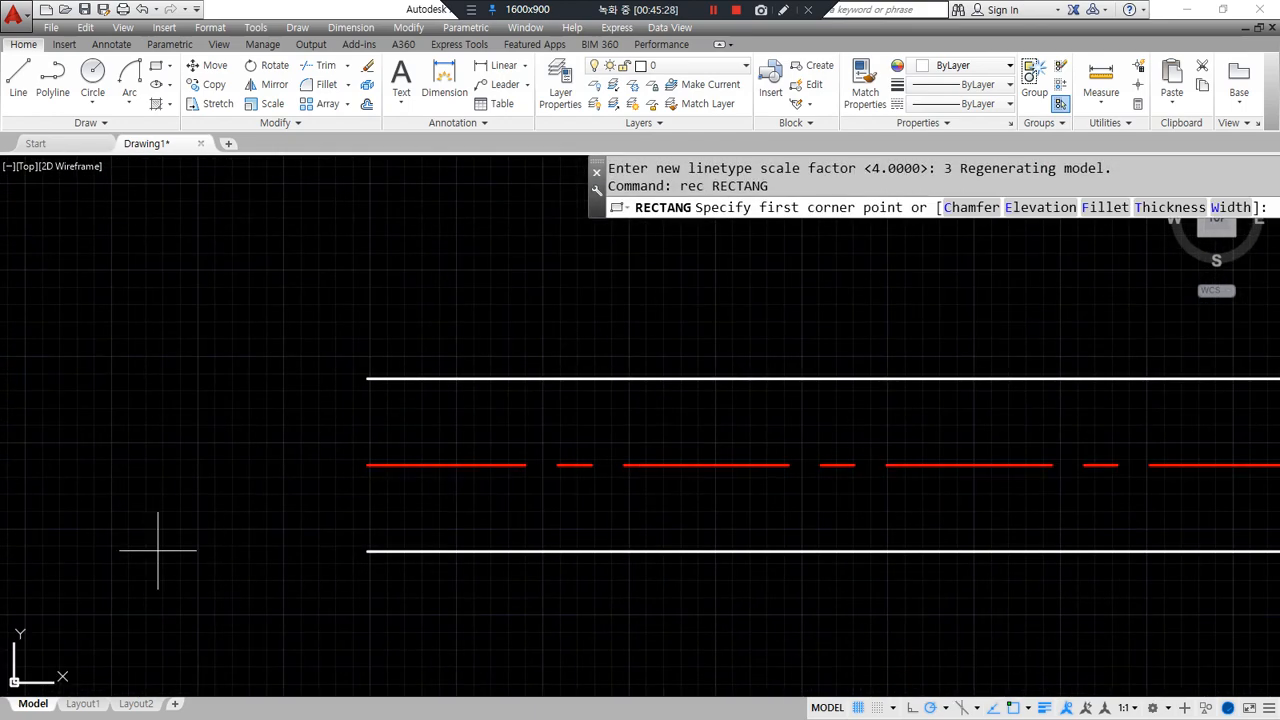
click(157, 550)
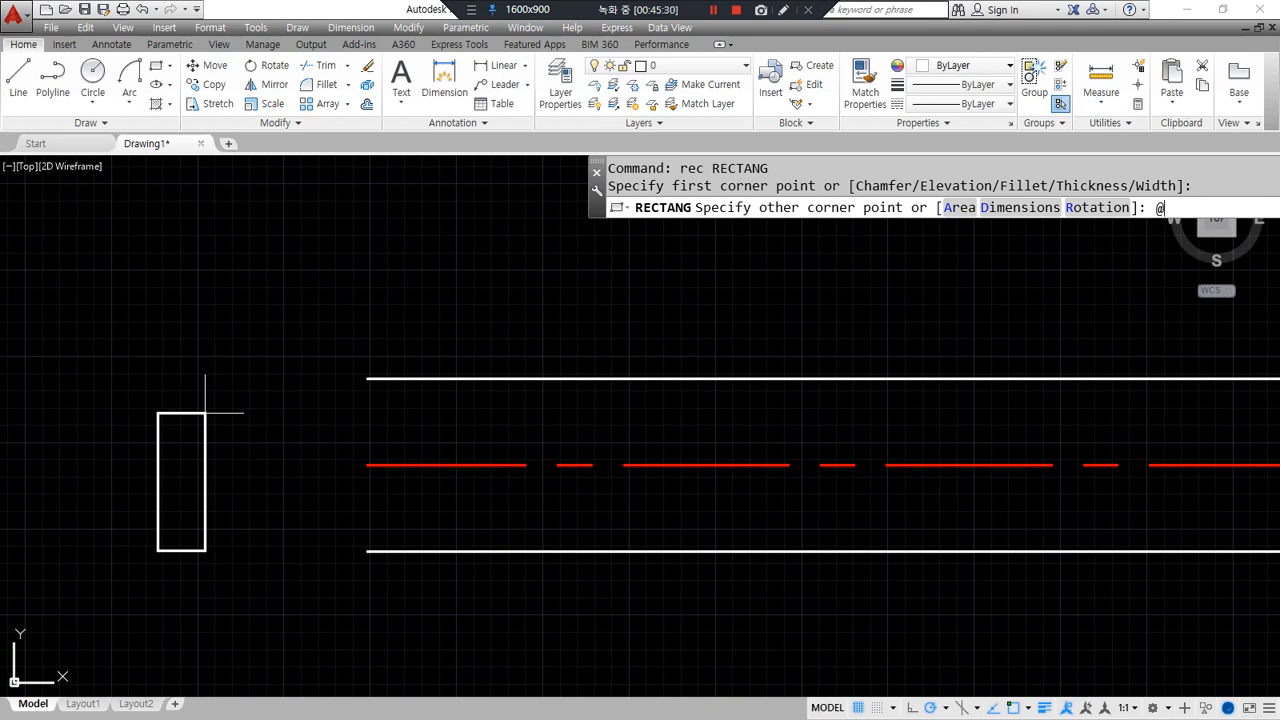
text(@10,100)
key(Return)
scroll(204, 411, up, 2)
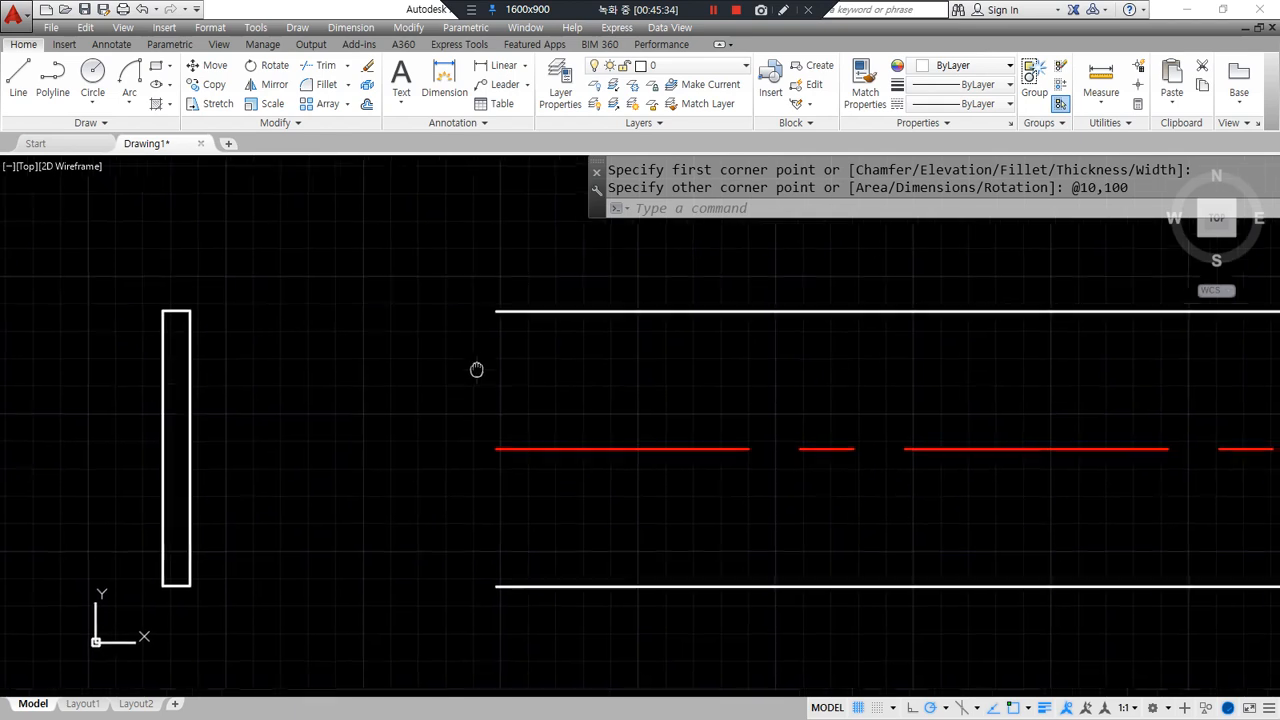
drag(543, 308, 531, 582)
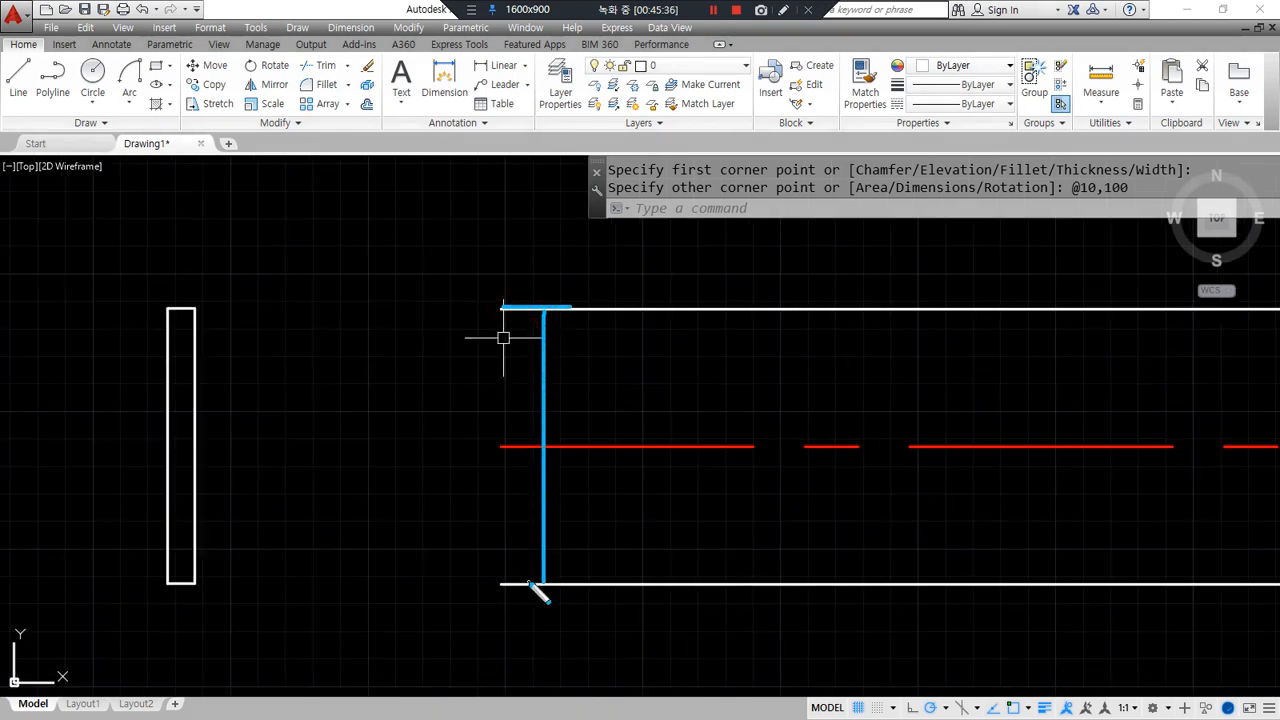
drag(229, 592, 232, 308)
key(Escape)
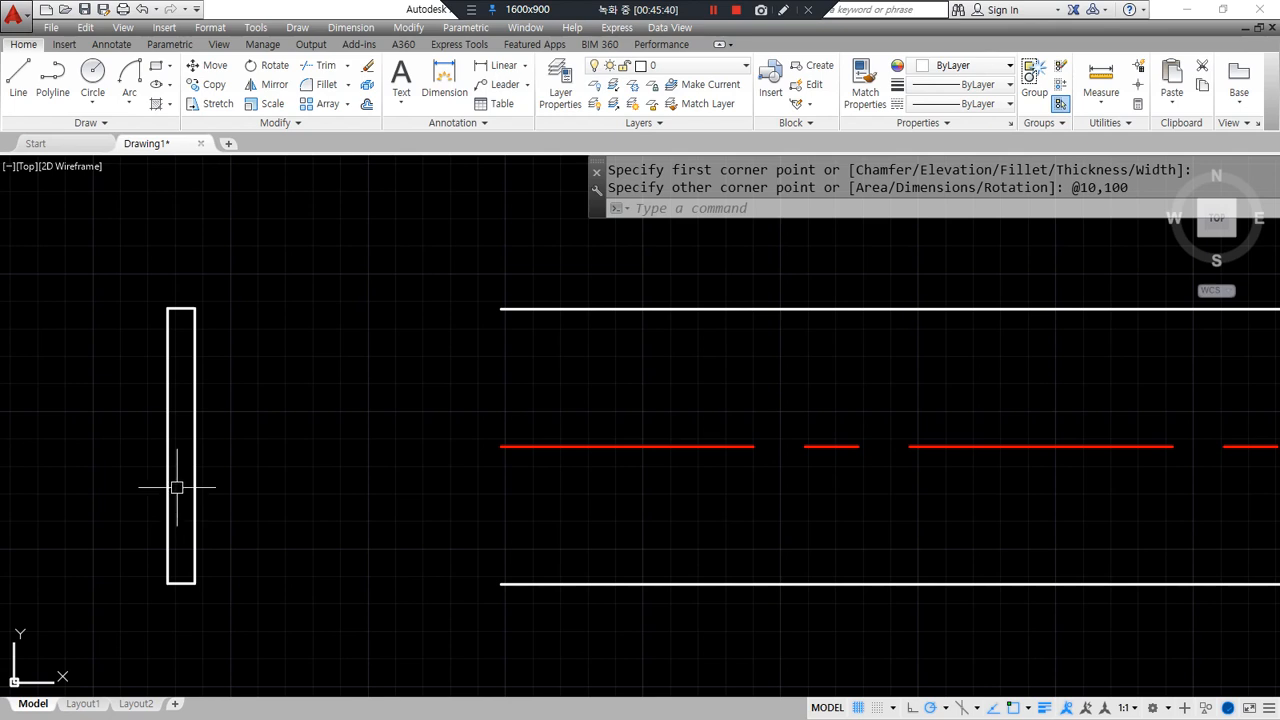
- Draw a helper diagonal across the rectangle from corner to corner
text(l)
key(Return)
click(195, 308)
click(167, 576)
key(Return)
- Move the rectangle and diagonal so the diagonal's midpoint sits on the centerline's left end
text(m)
key(Return)
click(246, 431)
click(126, 449)
key(Return)
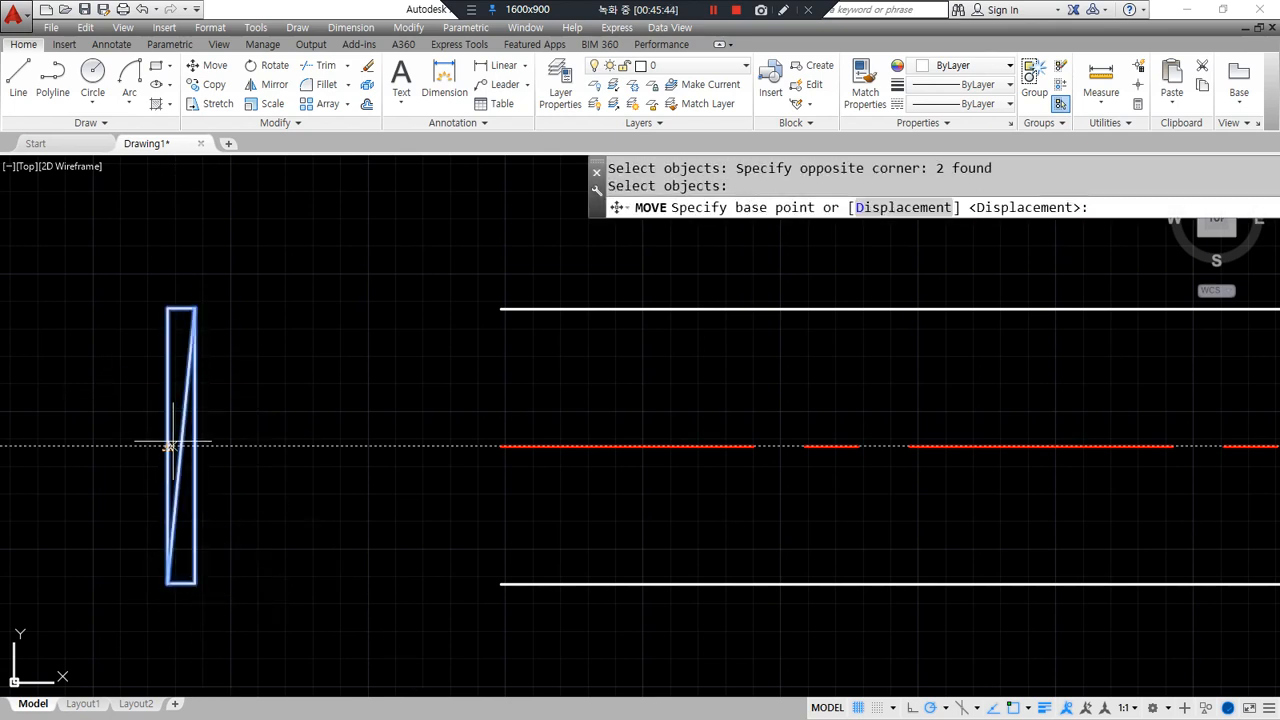
click(178, 444)
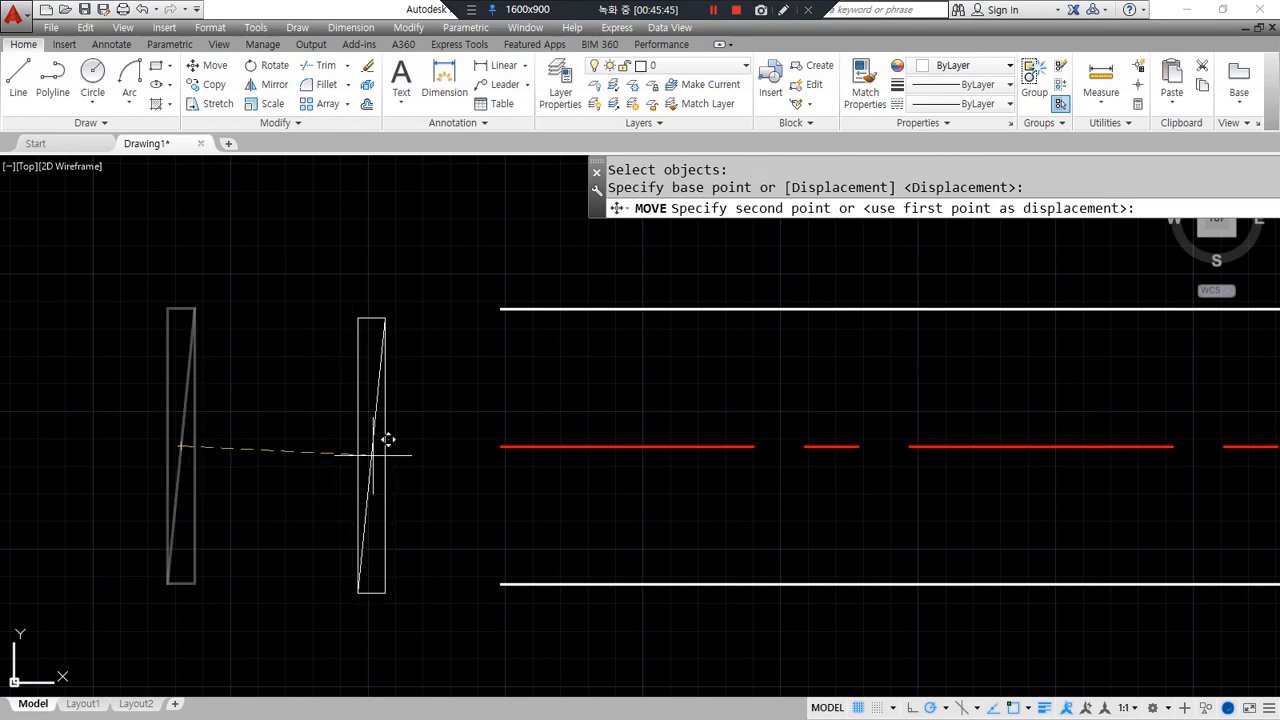
click(501, 446)
key(Escape)
- Erase the temporary diagonal
click(503, 480)
text(e)
key(Return)
mouse_move(472, 271)
mouse_down()
mouse_move(614, 514)
mouse_move(400, 337)
mouse_move(595, 337)
mouse_up()
key(Escape)
scroll(531, 292, up, 4)
scroll(509, 331, up, 2)
scroll(509, 330, down, 6)
scroll(505, 485, up, 4)
scroll(435, 447, down, 2)
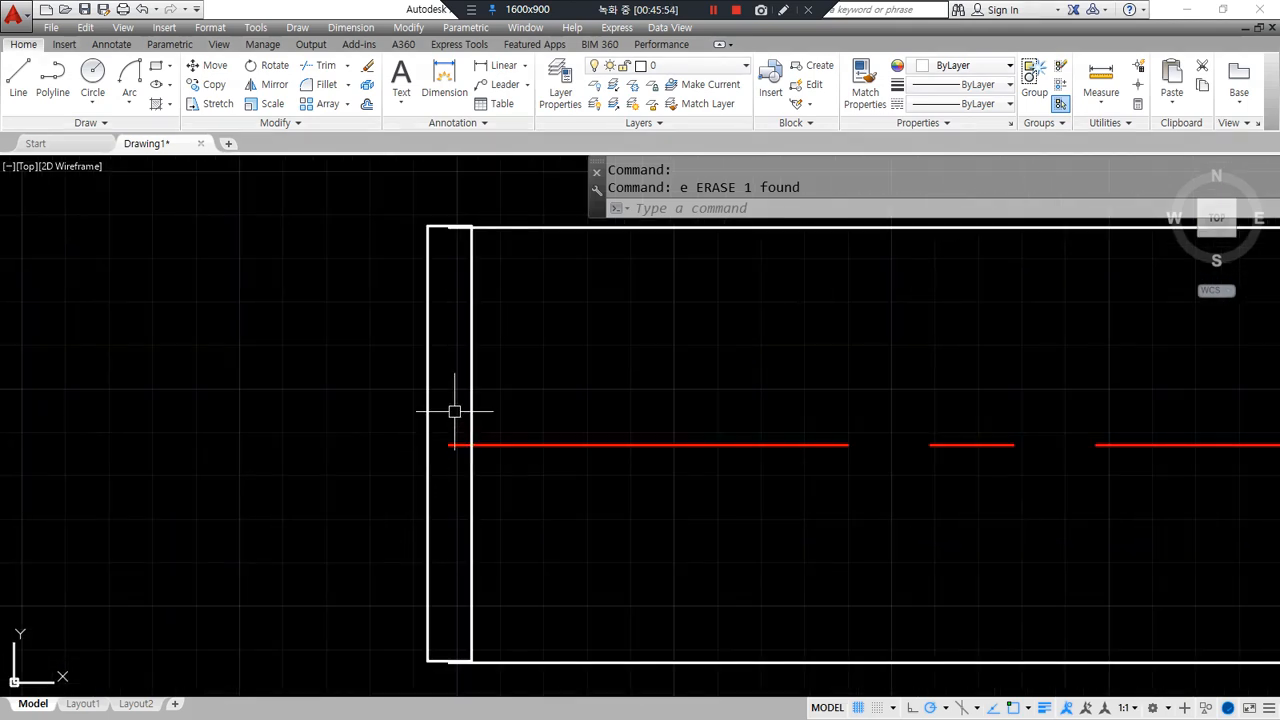
text(l)
key(Return)
- Draw a new diagonal and move the rectangle from its midpoint onto the lines' left endpoint using END snap
click(471, 229)
click(428, 659)
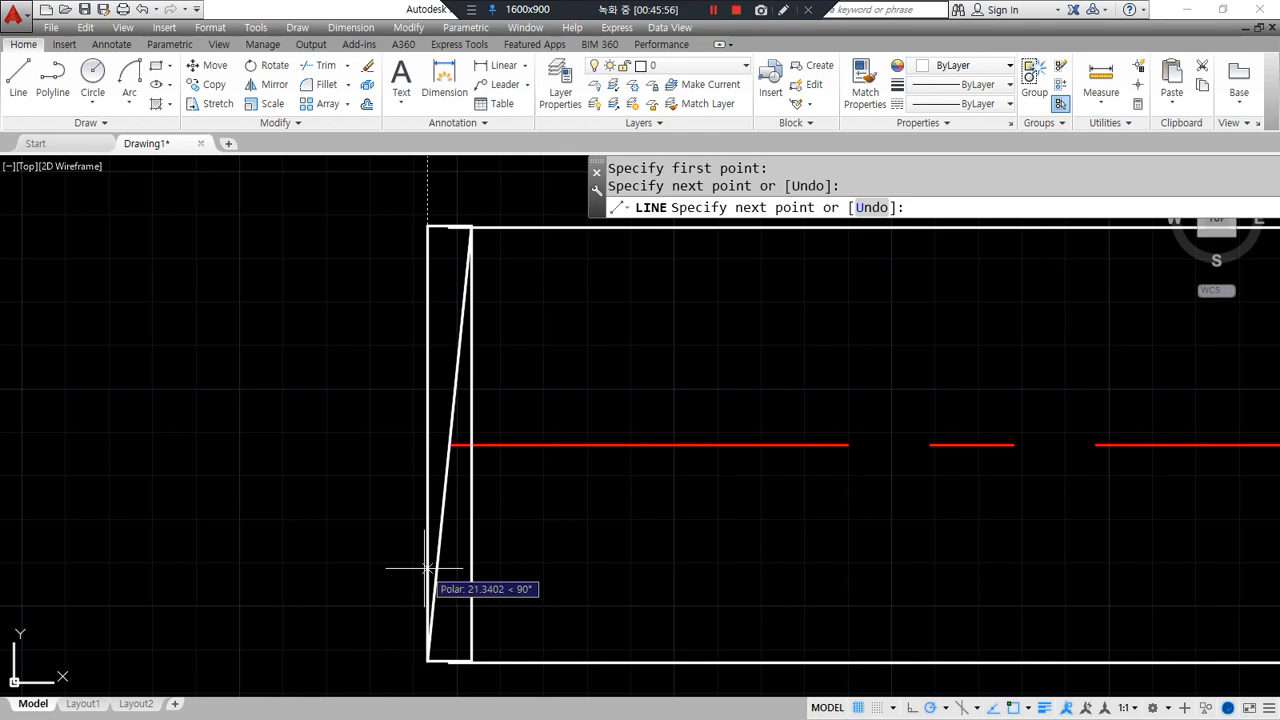
key(Return)
text(m)
key(Return)
click(531, 523)
click(394, 486)
key(Return)
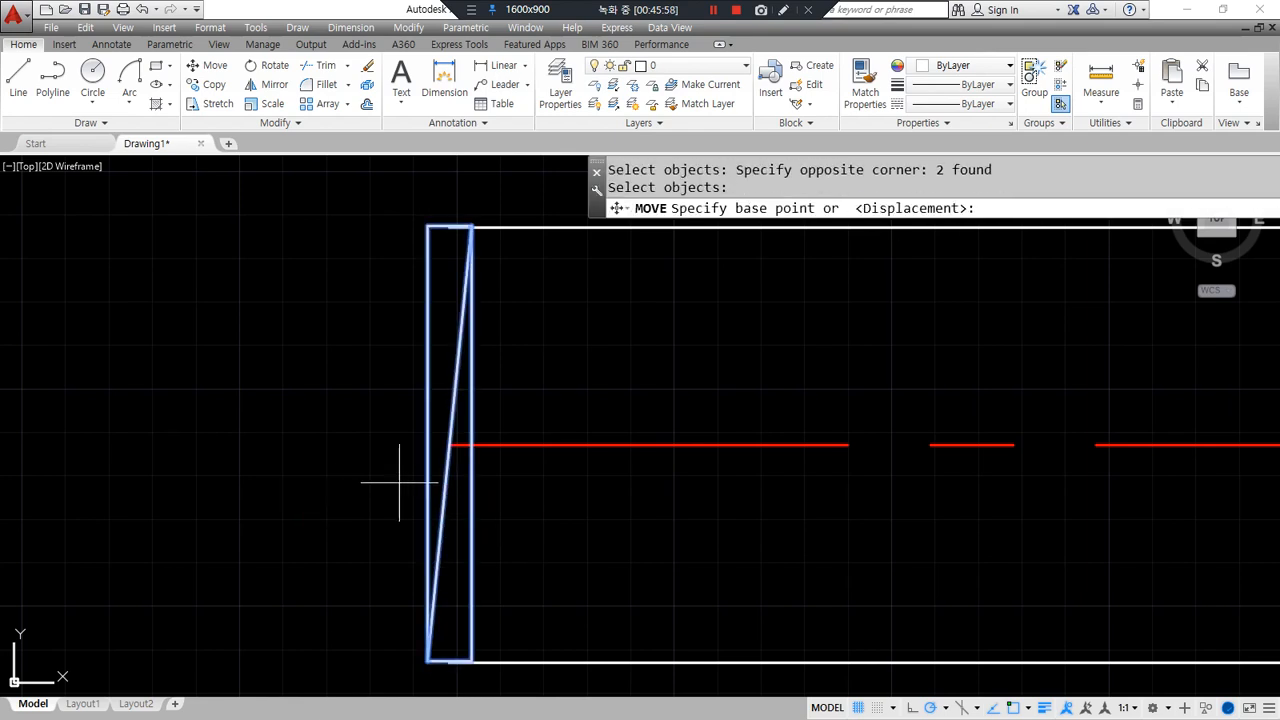
click(449, 445)
text(end)
key(Return)
click(569, 429)
- Erase the second helper diagonal
scroll(463, 220, up, 5)
scroll(513, 395, down, 5)
middle_drag(513, 395, 422, 353)
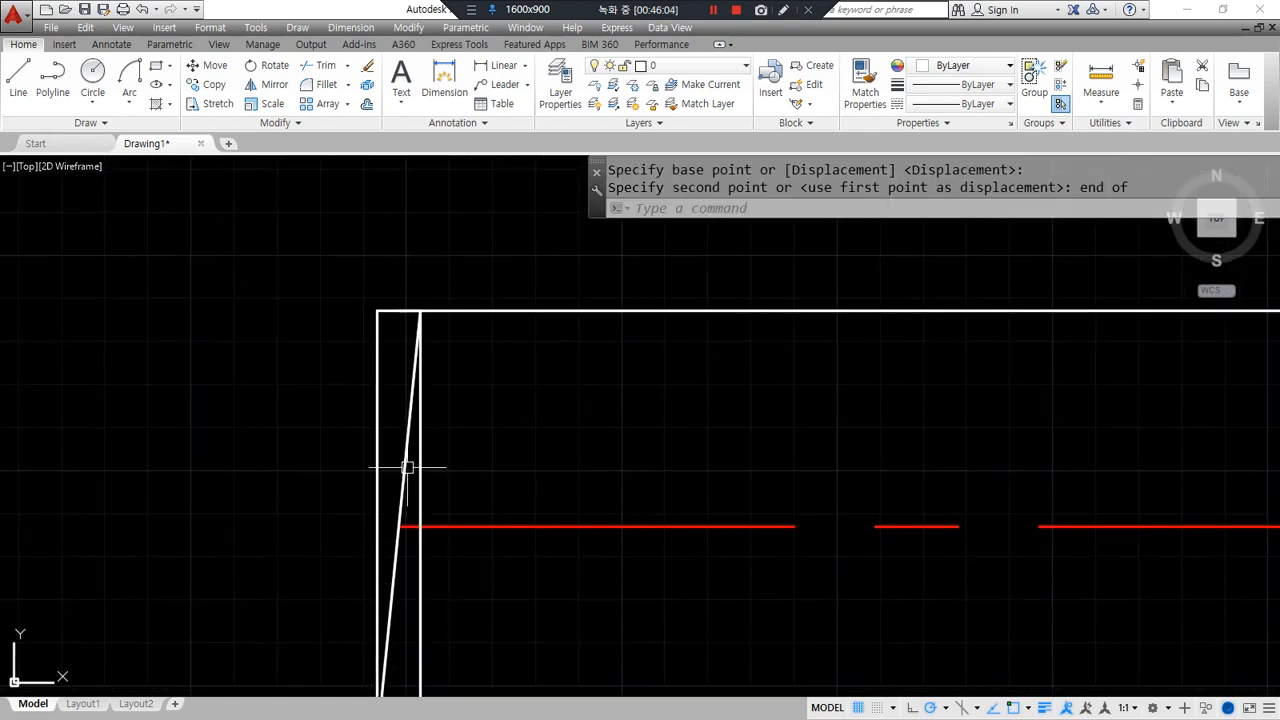
click(394, 569)
text(e)
key(Return)
scroll(293, 535, down, 2)
middle_drag(293, 535, 261, 497)
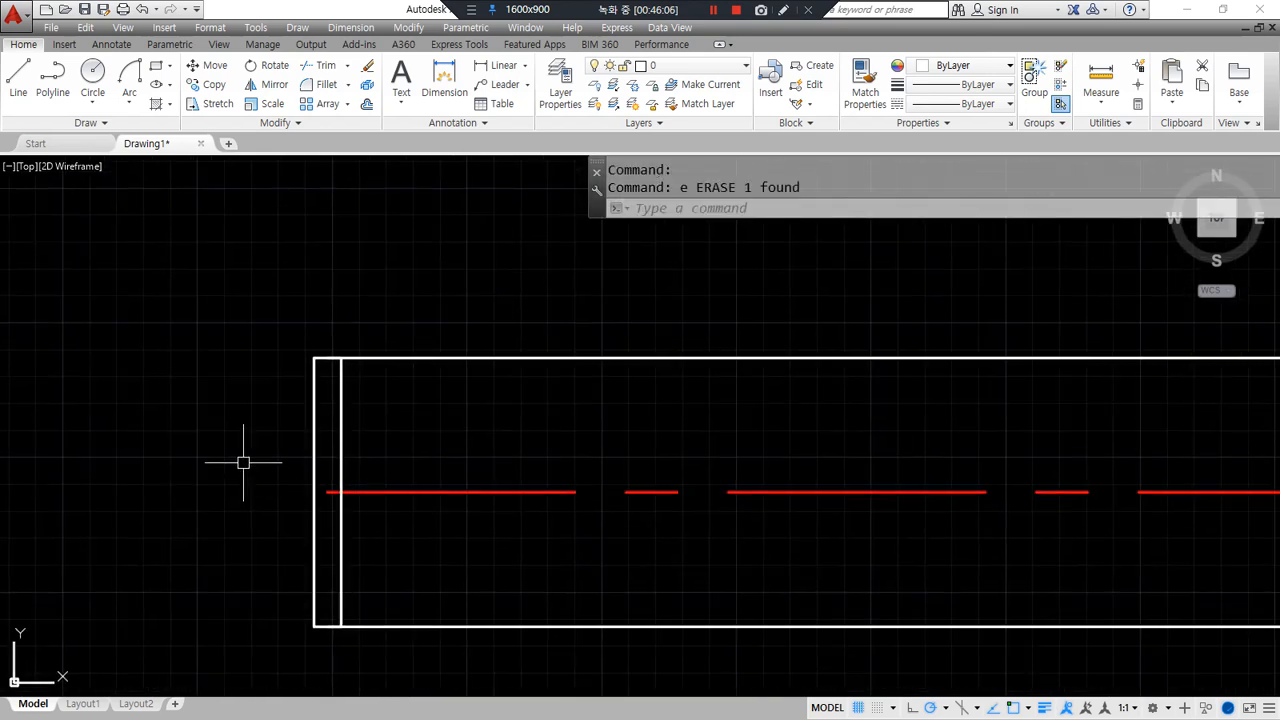
- Offset the top and bottom edges 5 units outward
text(o)
key(Return)
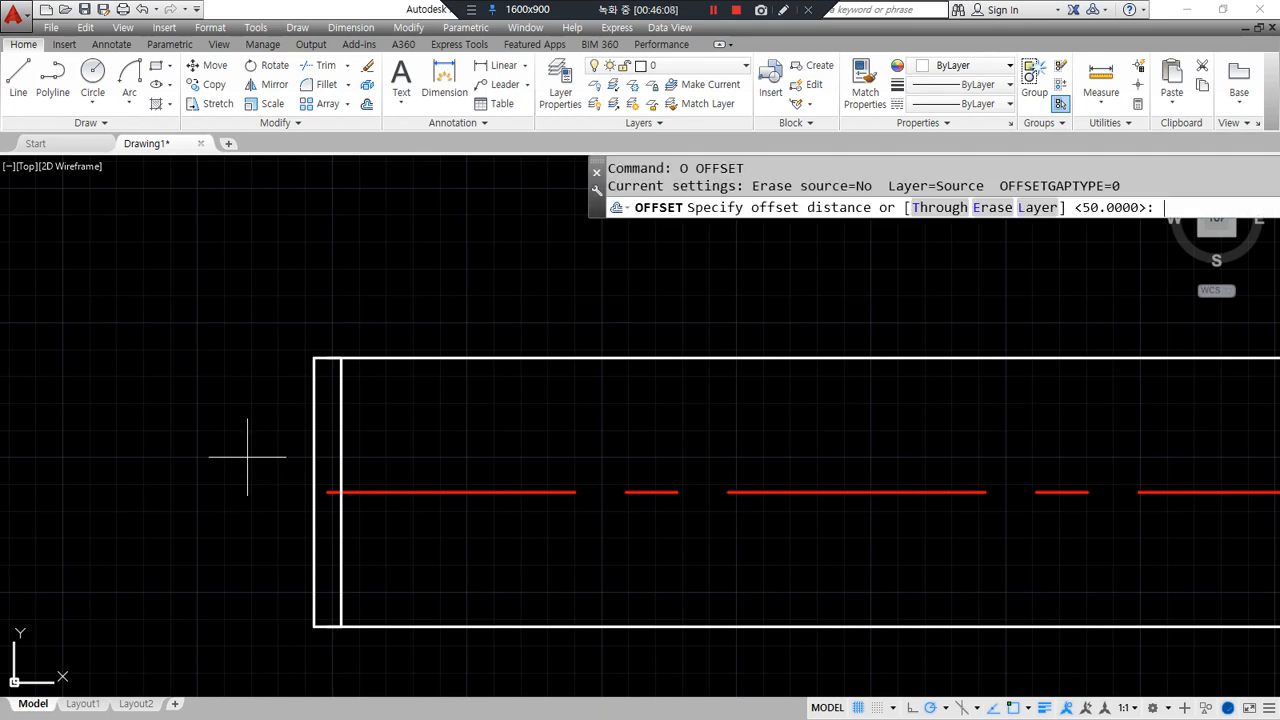
mouse_move(325, 636)
mouse_down()
mouse_move(345, 640)
mouse_move(372, 390)
mouse_up()
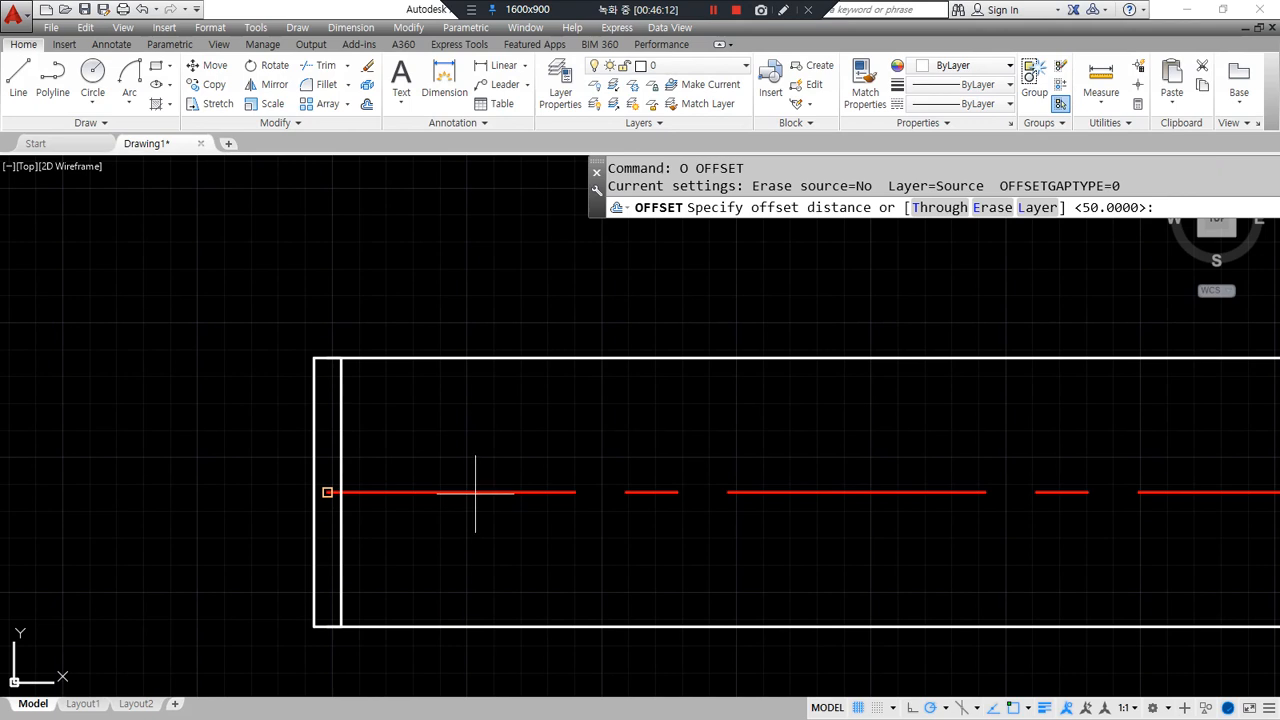
key(Escape)
text(o)
key(Return)
text(5)
key(Return)
click(387, 626)
click(390, 655)
click(408, 358)
click(397, 323)
key(Return)
- Draw vertical lines closing the left ends of the upper and lower offset pairs
scroll(337, 360, up, 5)
text(l)
key(Return)
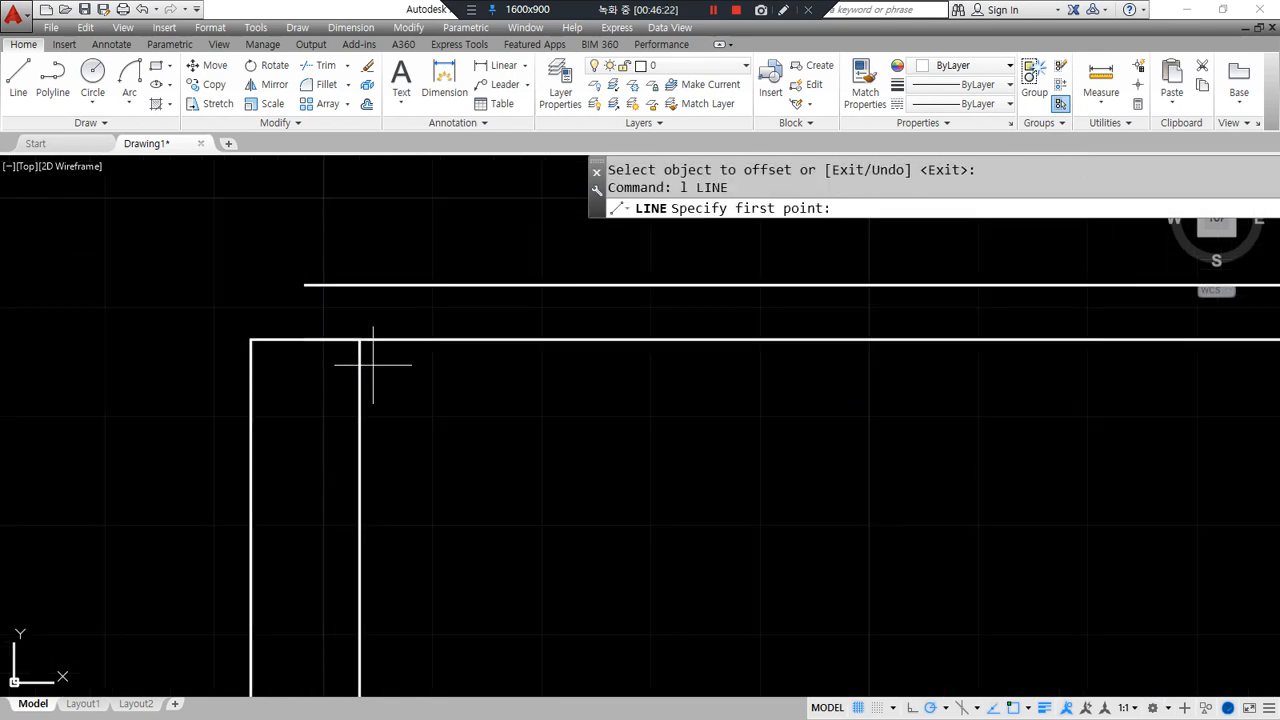
click(305, 285)
click(305, 340)
key(Return)
middle_drag(301, 588, 295, 284)
middle_drag(318, 498, 329, 189)
scroll(335, 344, down, 4)
middle_drag(340, 476, 286, 395)
scroll(278, 410, up, 4)
key(Return)
click(251, 449)
click(251, 397)
key(Return)
- Draw vertical lines closing the right ends of both offset pairs
scroll(248, 341, down, 4)
middle_drag(248, 338, 190, 525)
scroll(203, 506, down, 6)
mouse_move(670, 365)
middle_down()
mouse_move(446, 412)
mouse_move(240, 372)
middle_up()
middle_drag(552, 476, 11, 377)
middle_drag(877, 397, 286, 546)
scroll(531, 366, up, 8)
middle_drag(548, 411, 474, 355)
text(l)
key(Return)
click(468, 320)
click(468, 339)
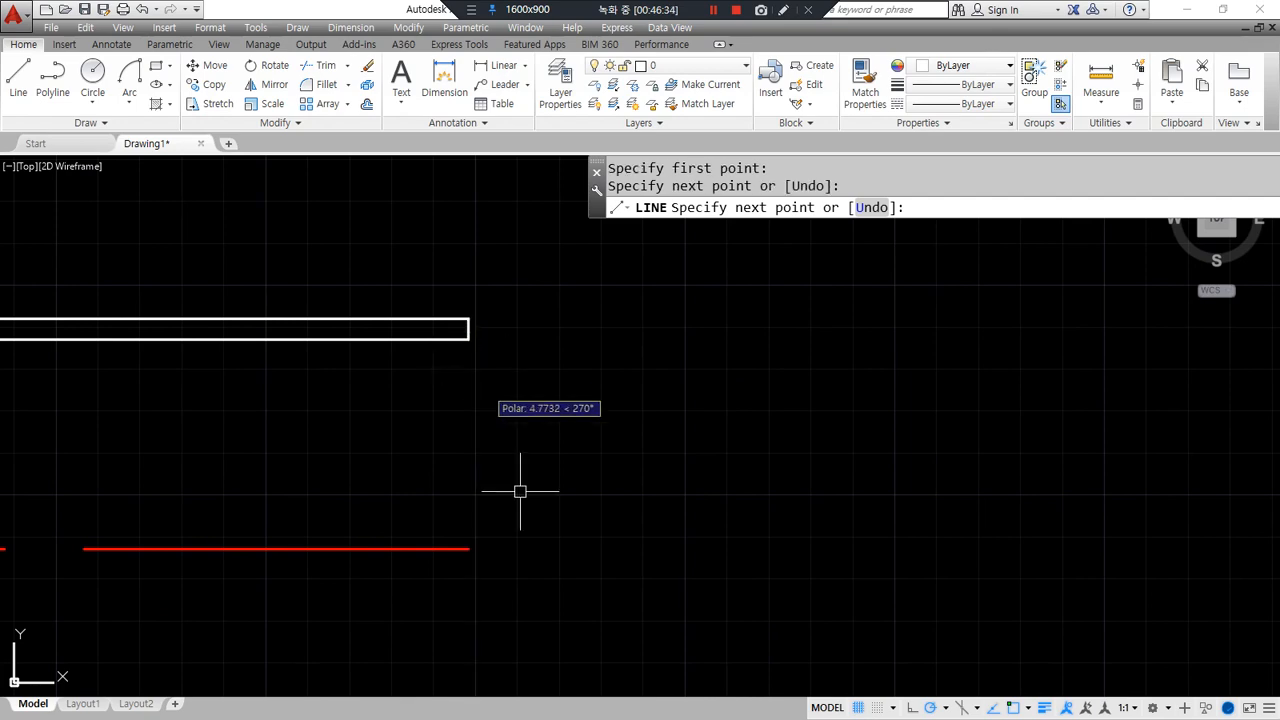
key(Return)
middle_drag(483, 690, 452, 329)
key(Return)
click(438, 397)
click(438, 419)
key(Return)
- Return to the track's left end and start the ARRAY command
scroll(361, 455, down, 6)
middle_drag(361, 452, 1140, 452)
scroll(302, 498, down, 2)
mouse_move(302, 498)
middle_down()
mouse_move(685, 348)
mouse_move(1072, 266)
middle_up()
mouse_move(314, 343)
middle_down()
mouse_move(840, 420)
mouse_move(1069, 426)
middle_up()
scroll(464, 398, up, 8)
middle_drag(424, 429, 373, 398)
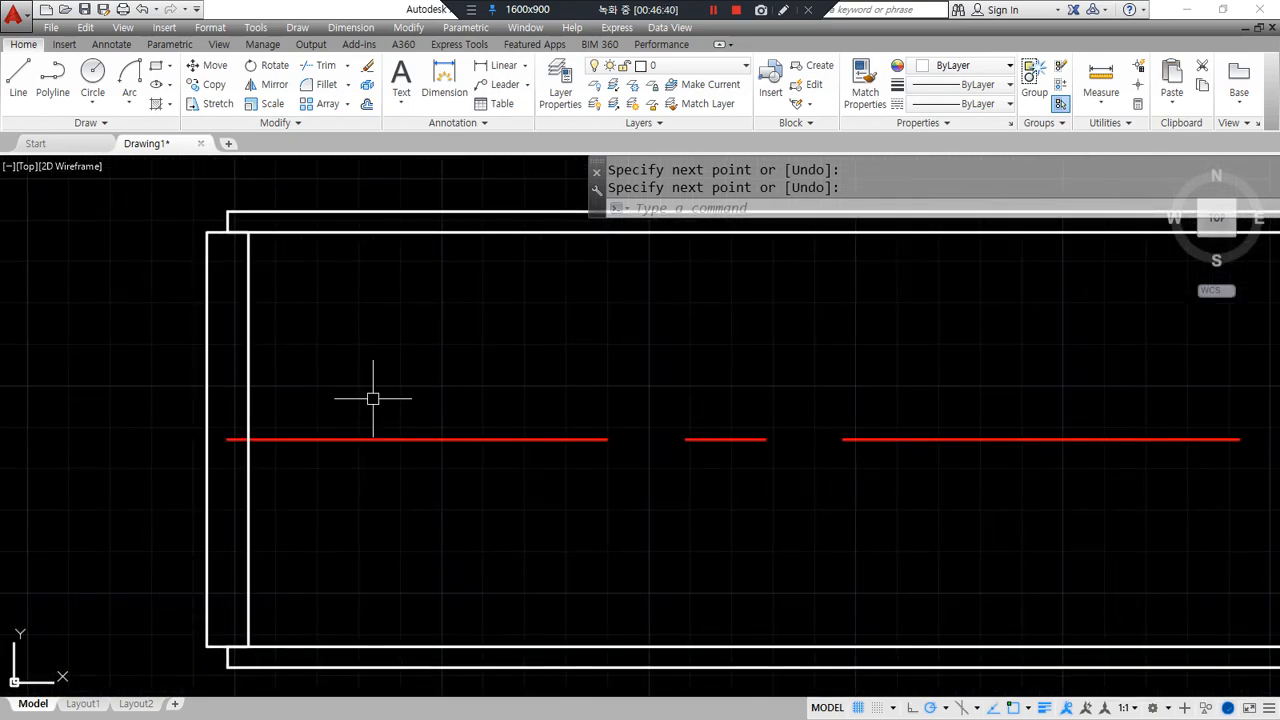
scroll(397, 497, down, 2)
text(ar)
key(Return)
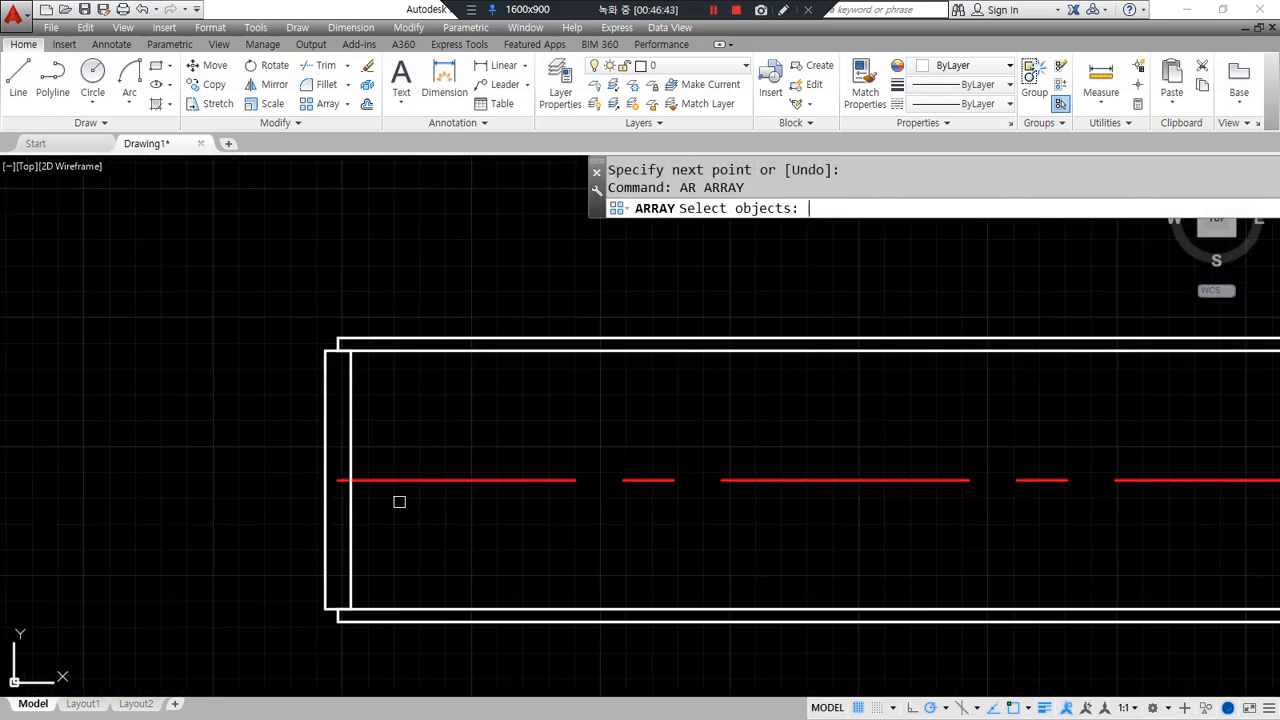
- Create a path array of the narrow rectangle along the curved polyline
click(352, 404)
key(Return)
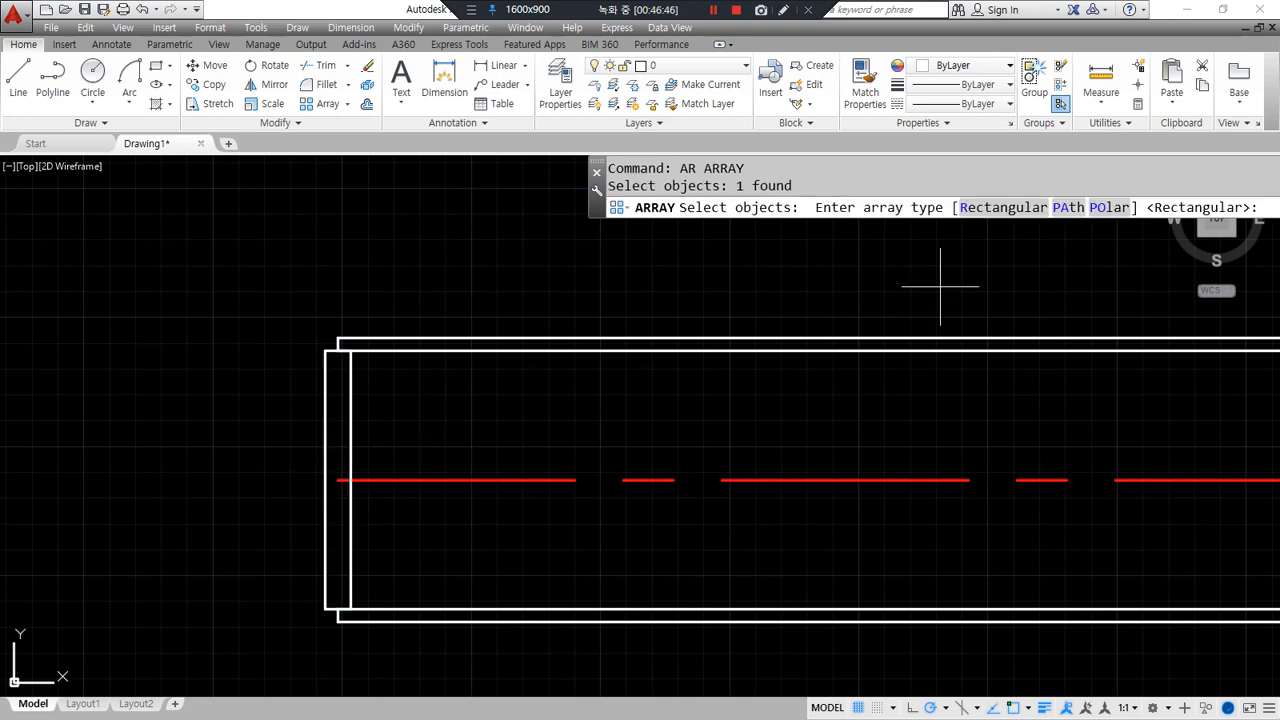
click(1065, 210)
scroll(737, 457, down, 6)
middle_drag(957, 486, 582, 554)
click(582, 554)
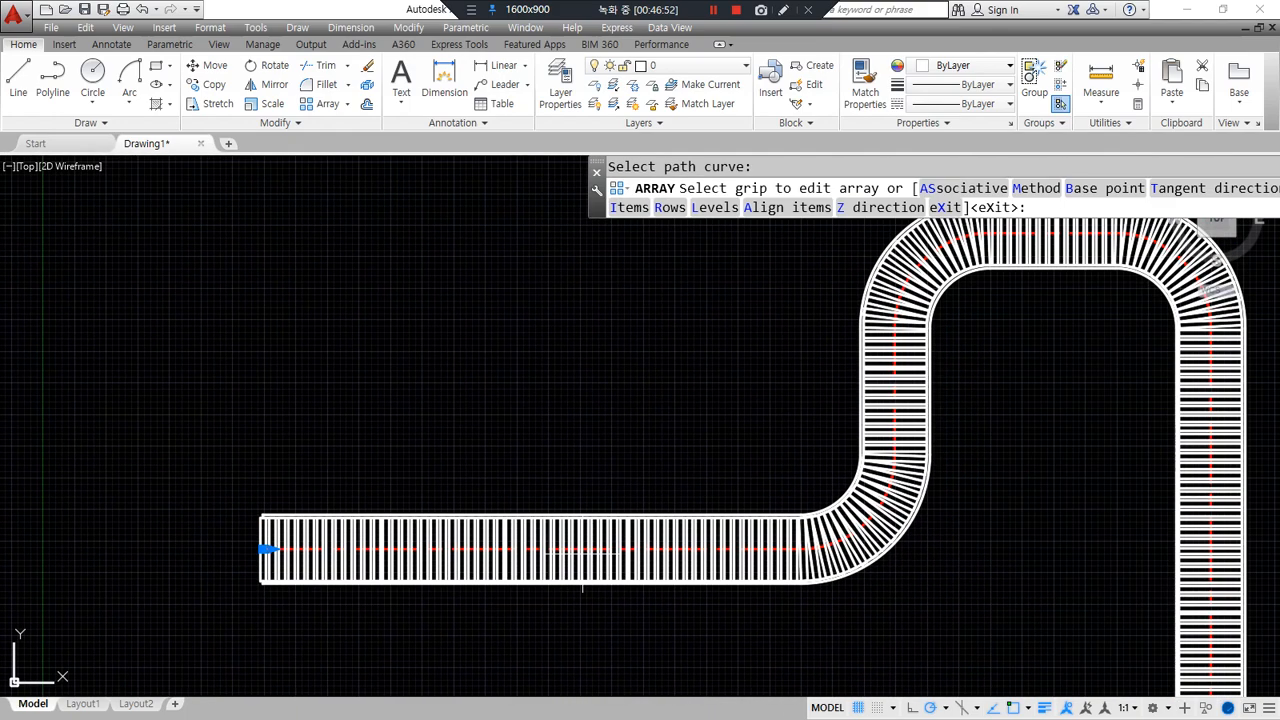
- Set the spacing between sleepers to 20, then change it to 30
scroll(267, 556, up, 6)
scroll(267, 556, up, 2)
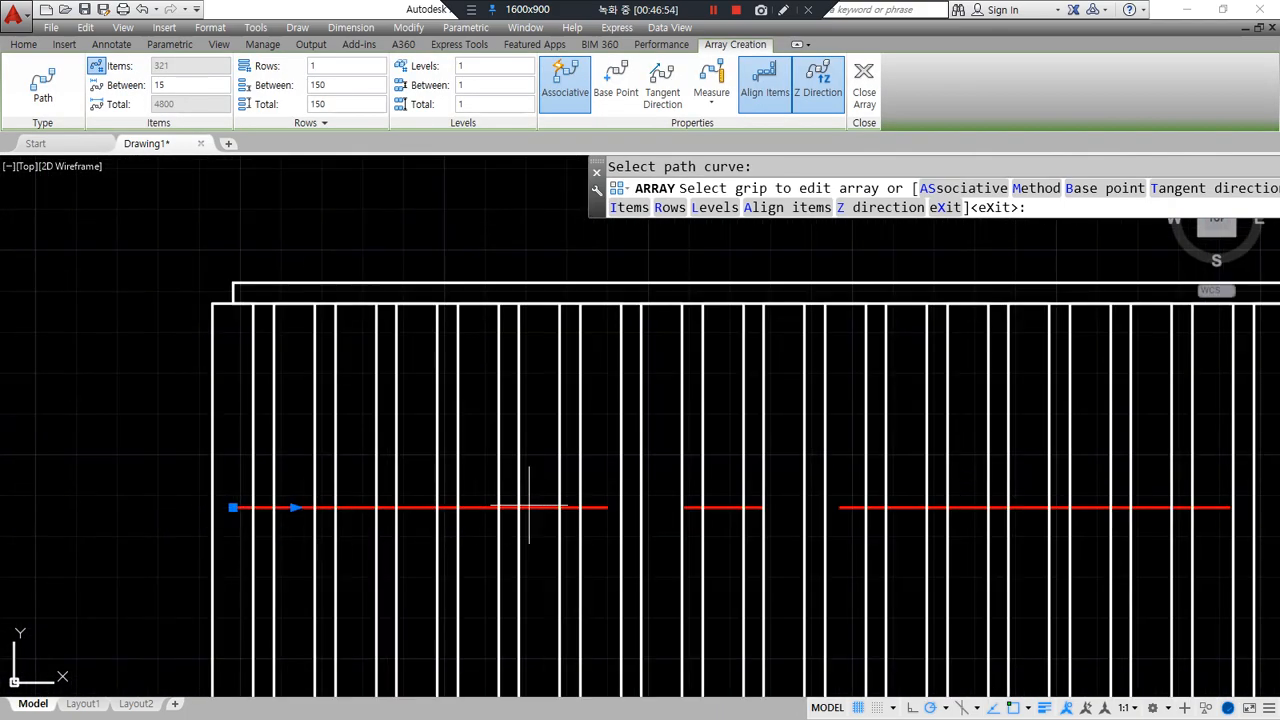
scroll(749, 505, down, 2)
middle_drag(869, 490, 110, 507)
scroll(640, 478, down, 4)
middle_drag(902, 477, 68, 478)
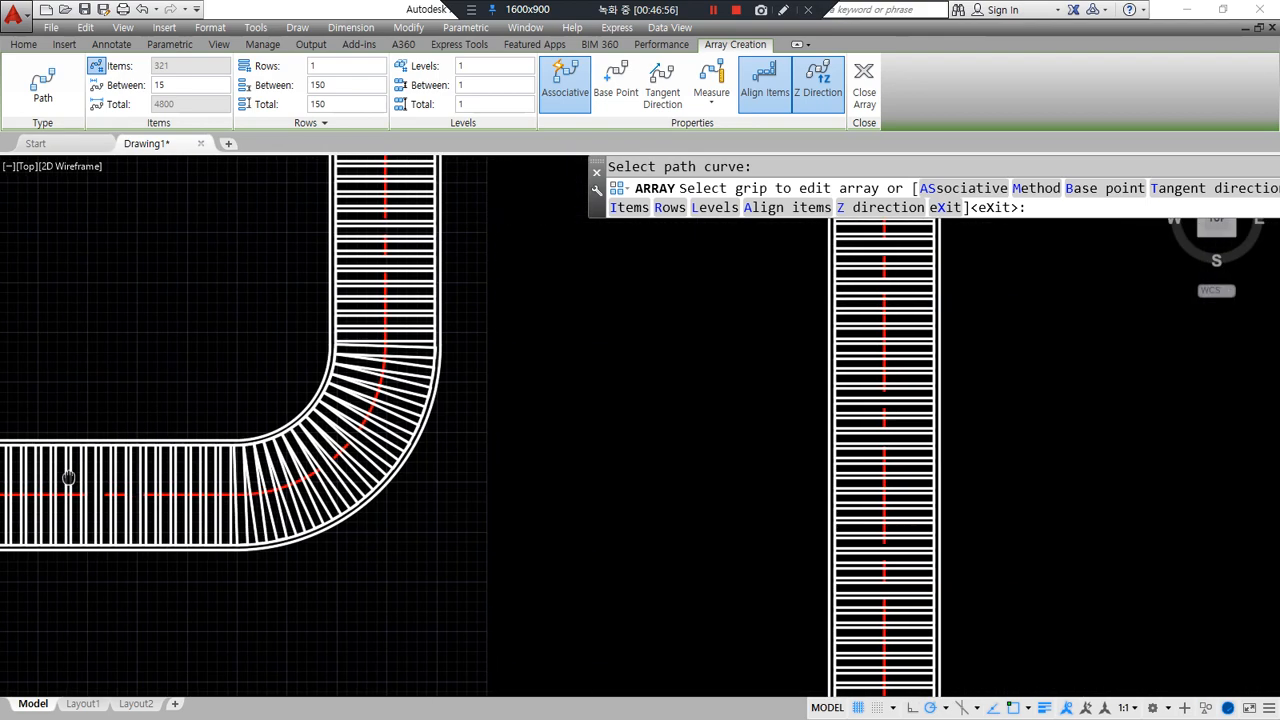
scroll(740, 614, down, 2)
mouse_move(731, 609)
middle_down()
mouse_move(431, 360)
mouse_move(187, 385)
middle_up()
middle_drag(673, 428, 215, 549)
scroll(601, 307, up, 2)
scroll(260, 268, up, 2)
middle_drag(600, 330, 292, 392)
scroll(694, 393, up, 2)
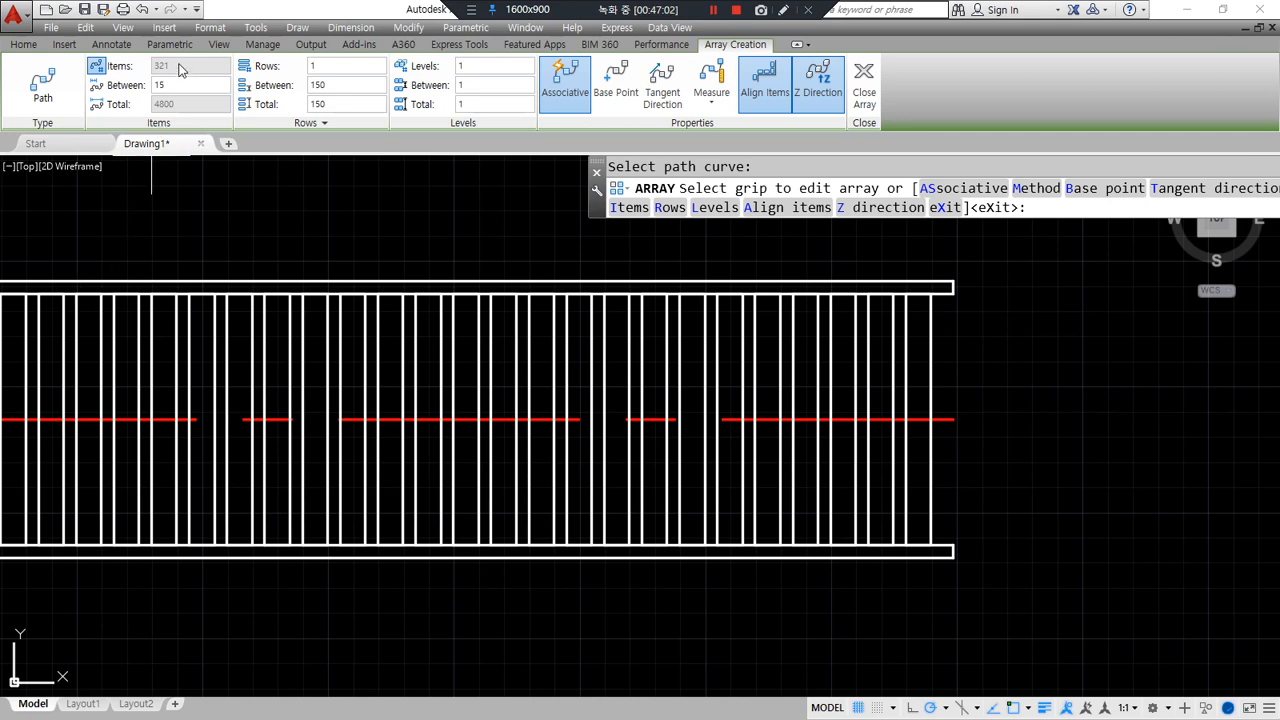
double_click(185, 88)
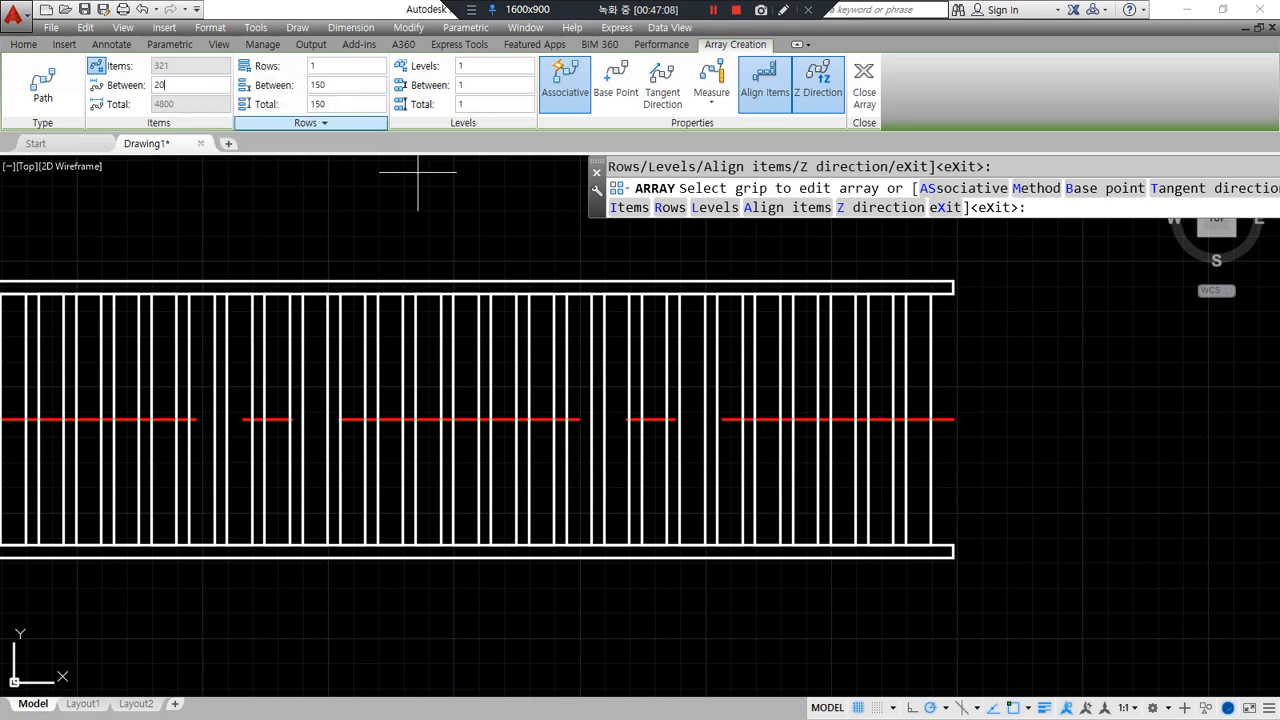
key(Return)
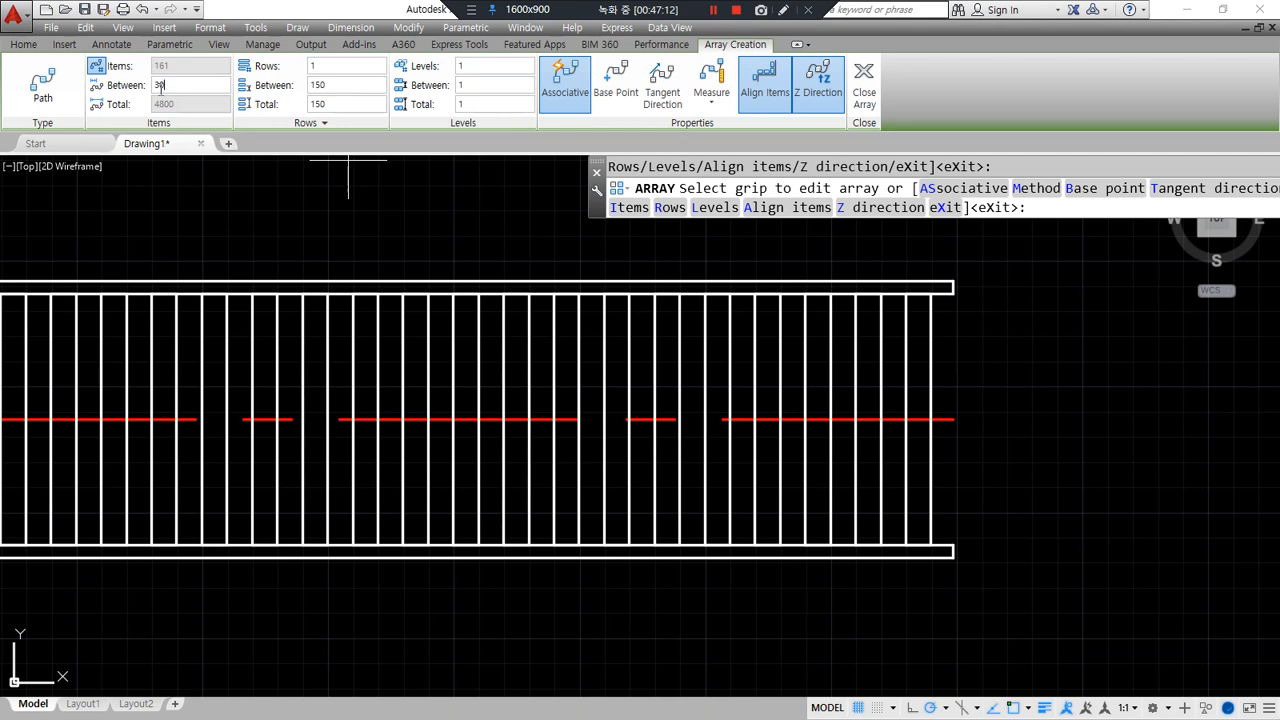
click(328, 85)
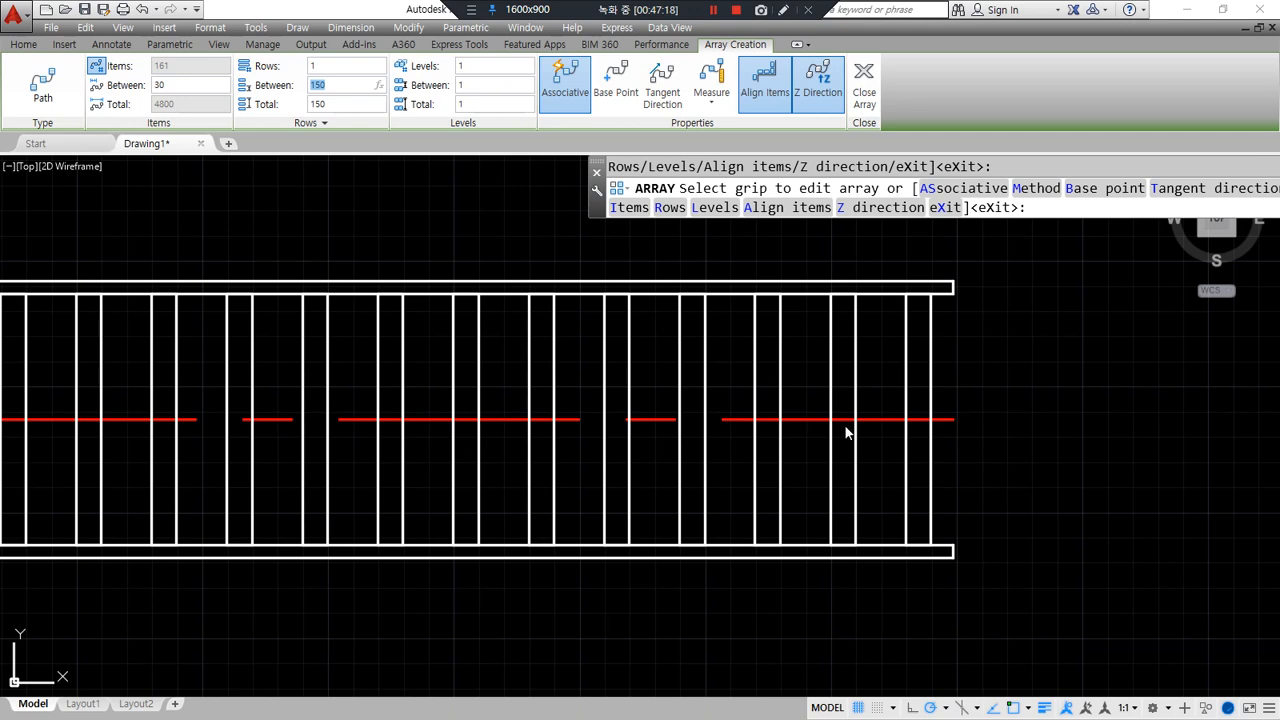
- Close the 161-item path array and select it again for editing
mouse_move(600, 140)
mouse_down()
mouse_move(530, 58)
mouse_move(605, 145)
mouse_move(537, 48)
mouse_move(605, 140)
mouse_move(515, 58)
mouse_move(589, 140)
mouse_move(608, 343)
mouse_move(578, 350)
mouse_up()
key(Escape)
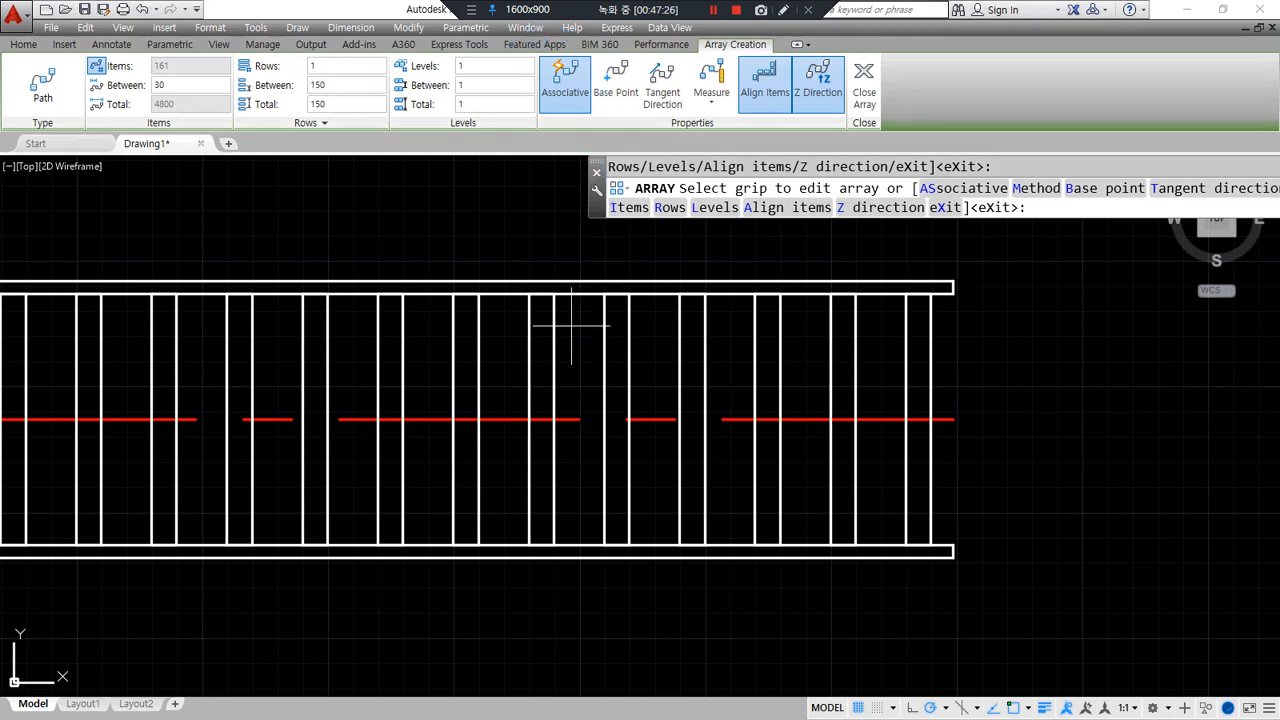
click(866, 82)
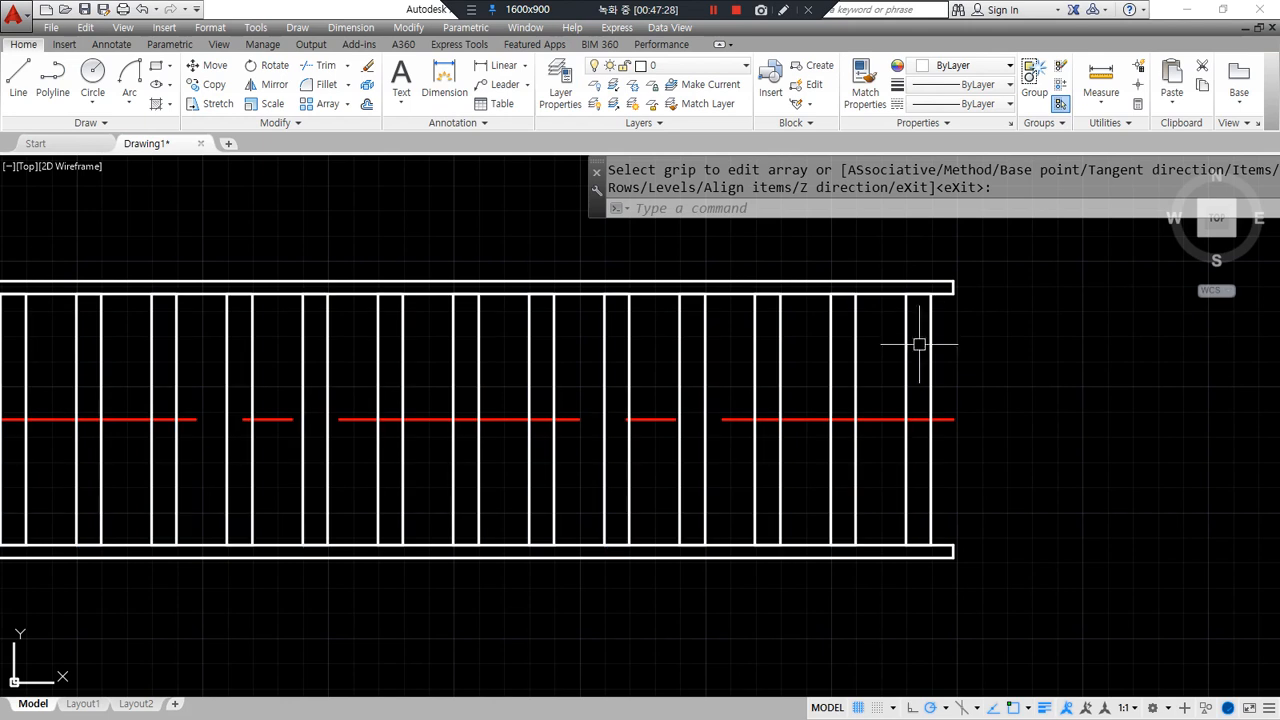
click(627, 390)
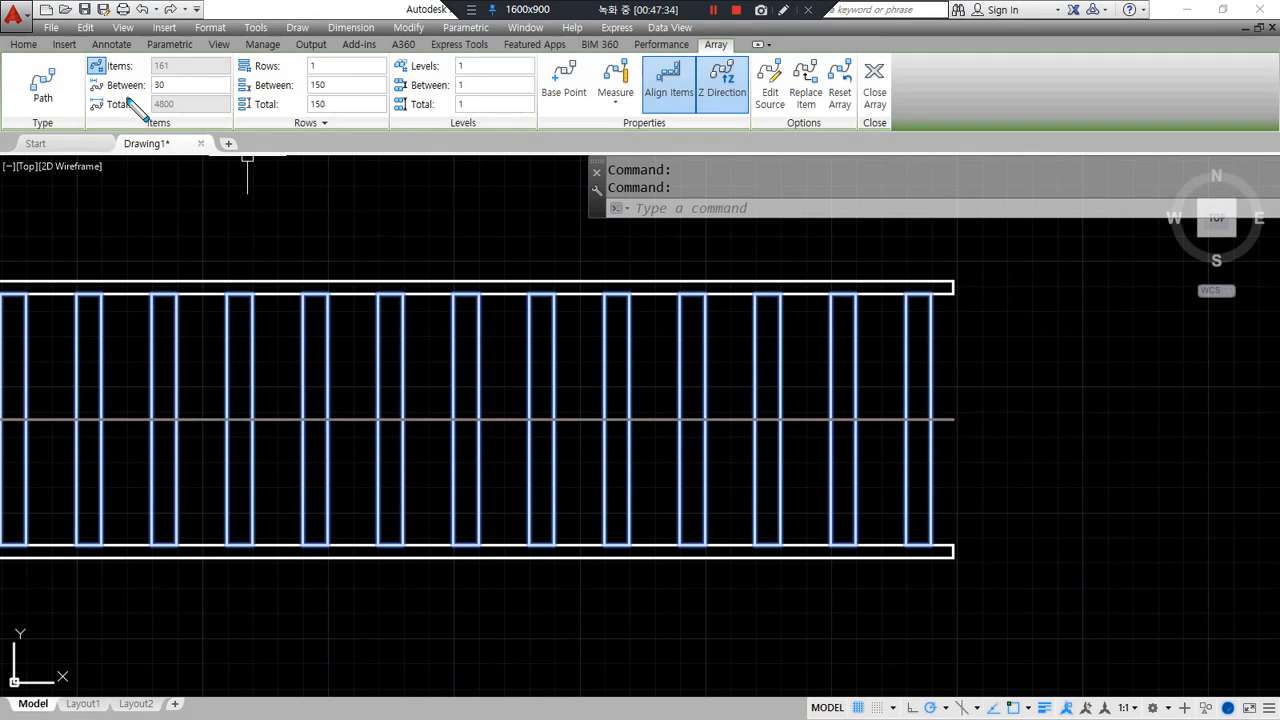
- On the sleeper array's Array tab, open the Measure spacing-method dropdown
drag(82, 100, 246, 98)
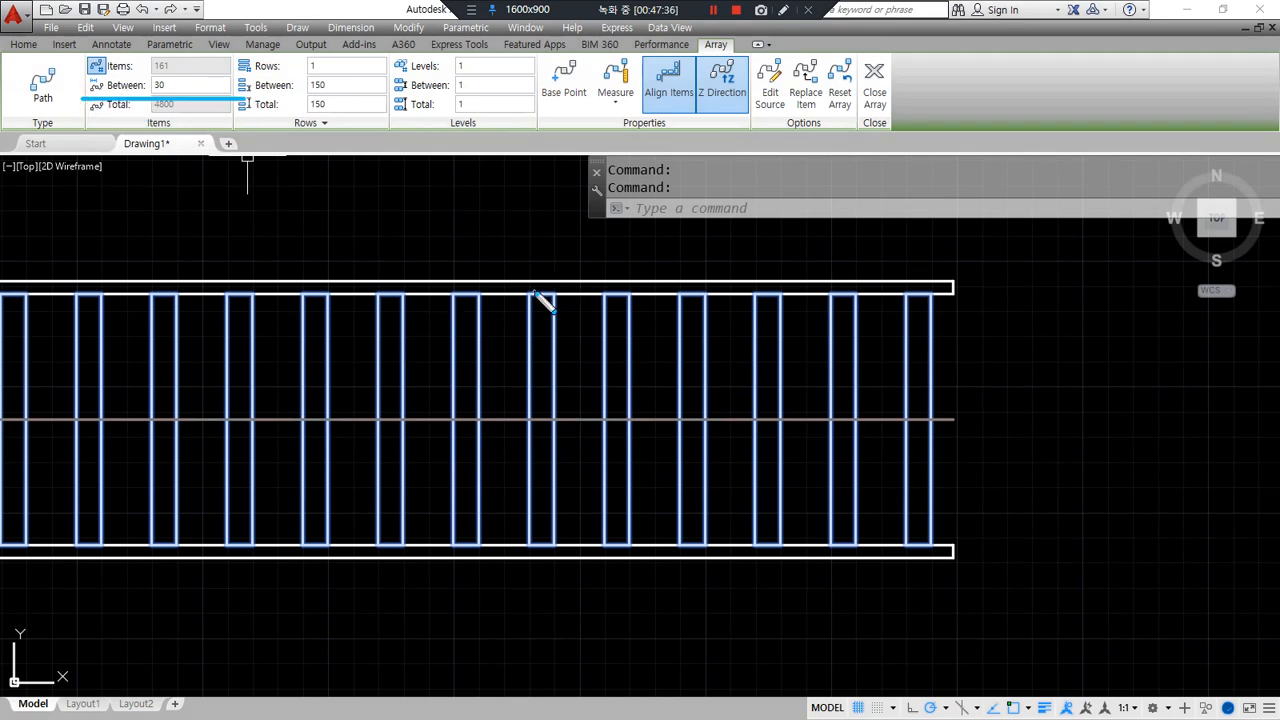
mouse_move(532, 294)
mouse_down()
mouse_move(601, 284)
mouse_move(548, 293)
mouse_up()
mouse_move(630, 136)
mouse_down()
mouse_move(590, 62)
mouse_move(660, 92)
mouse_move(646, 130)
mouse_up()
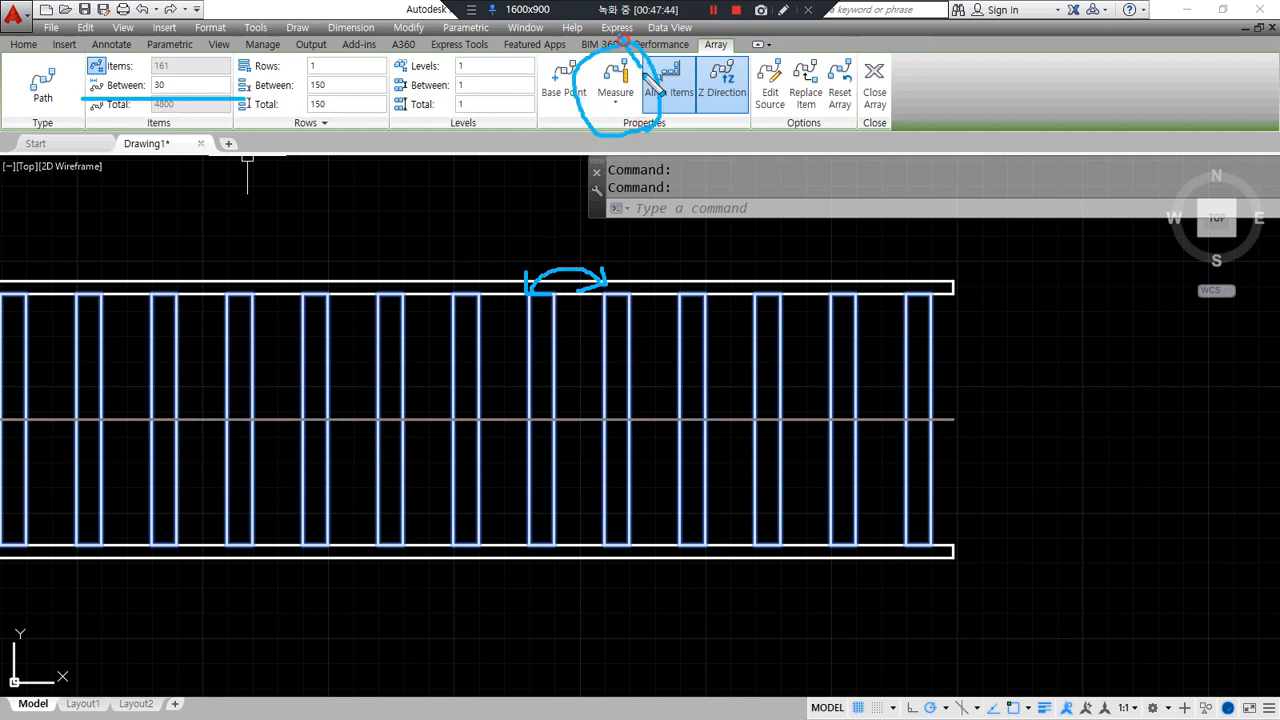
key(Escape)
click(614, 106)
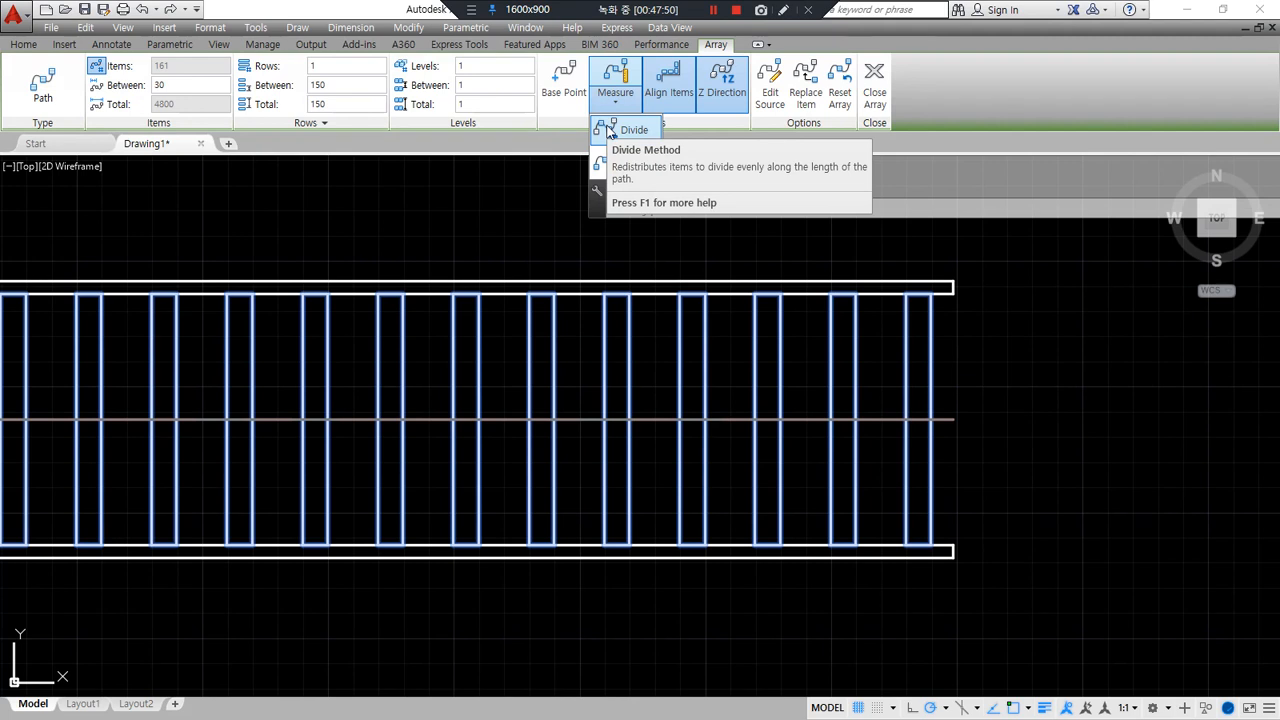
- Switch the path array to Divide with 160 items
click(628, 130)
click(176, 68)
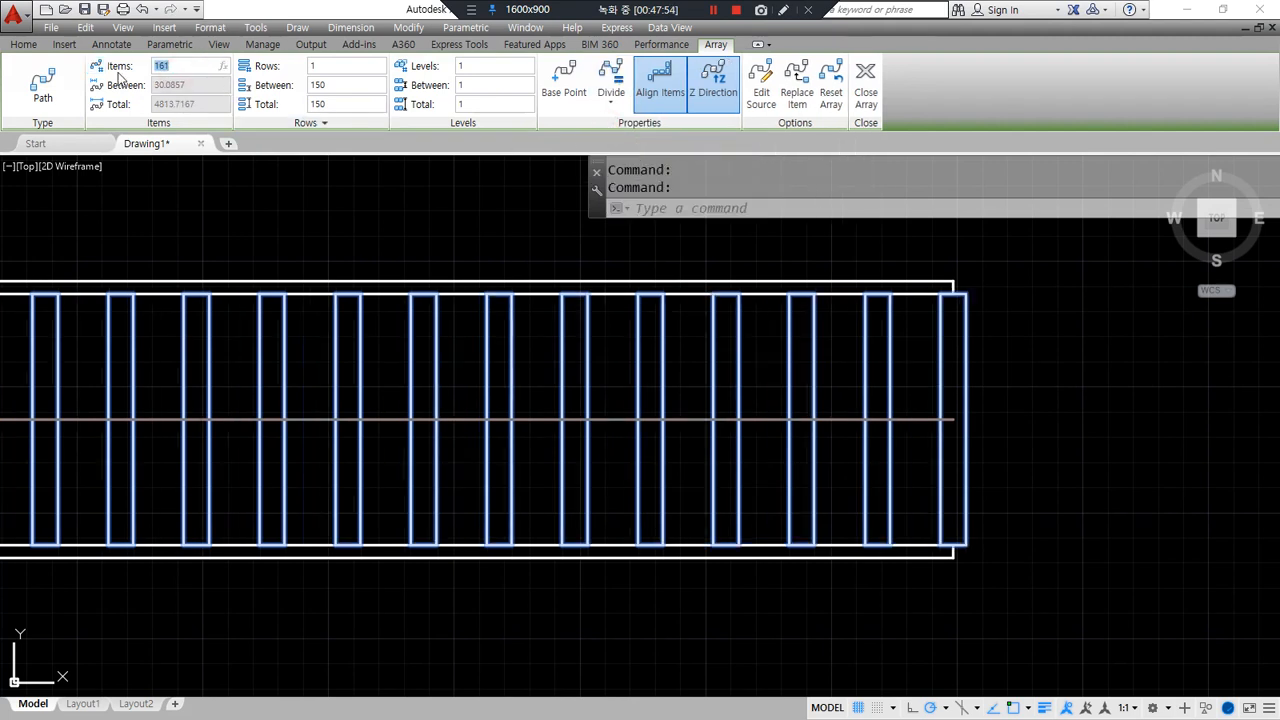
text(160)
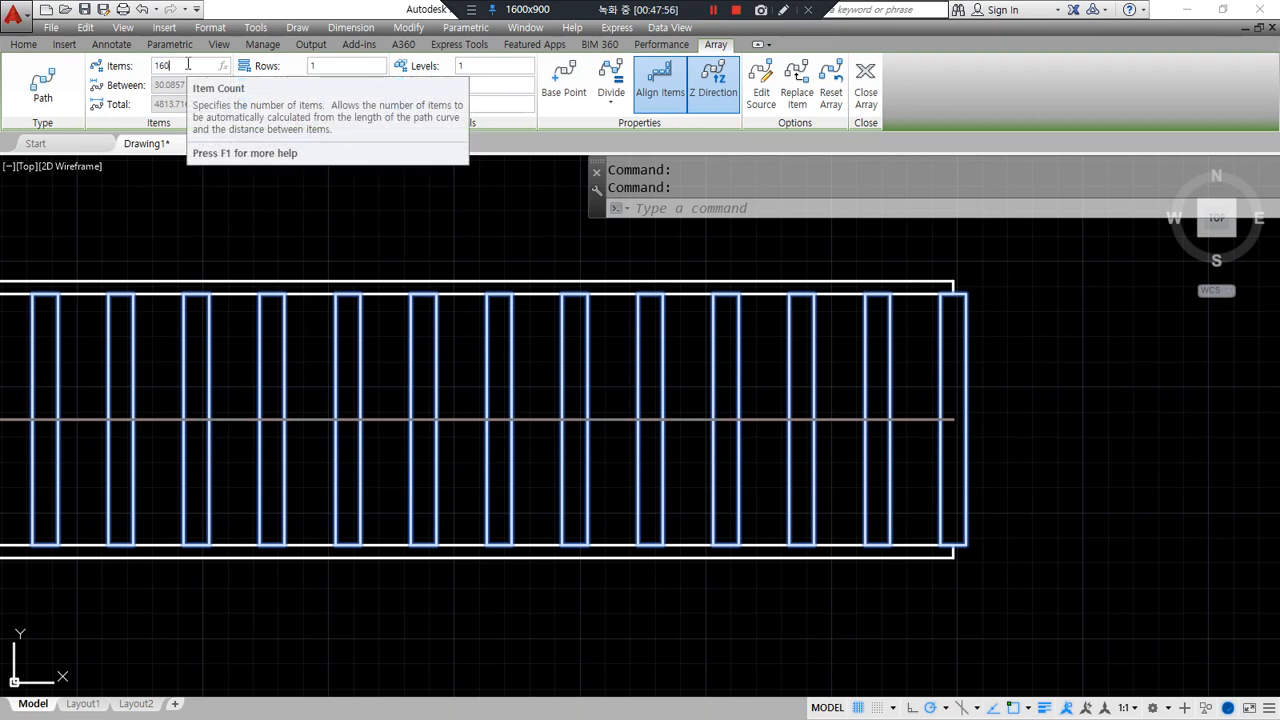
key(Return)
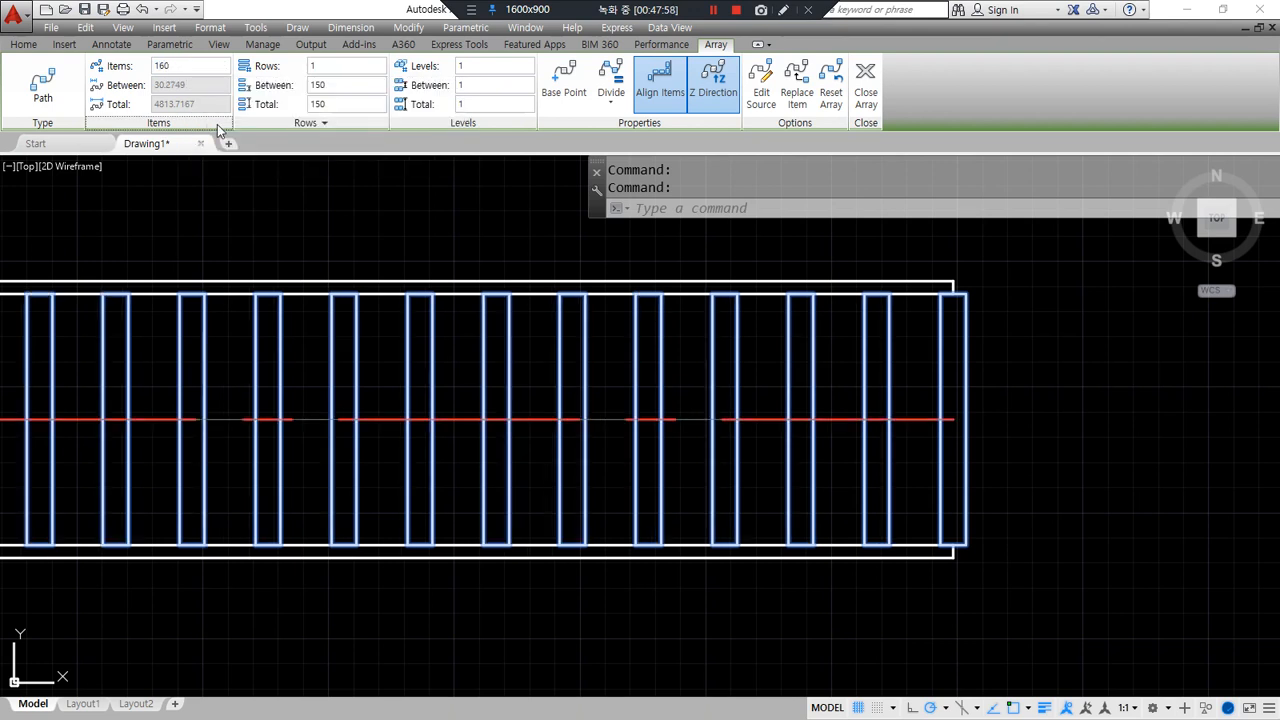
drag(98, 100, 199, 103)
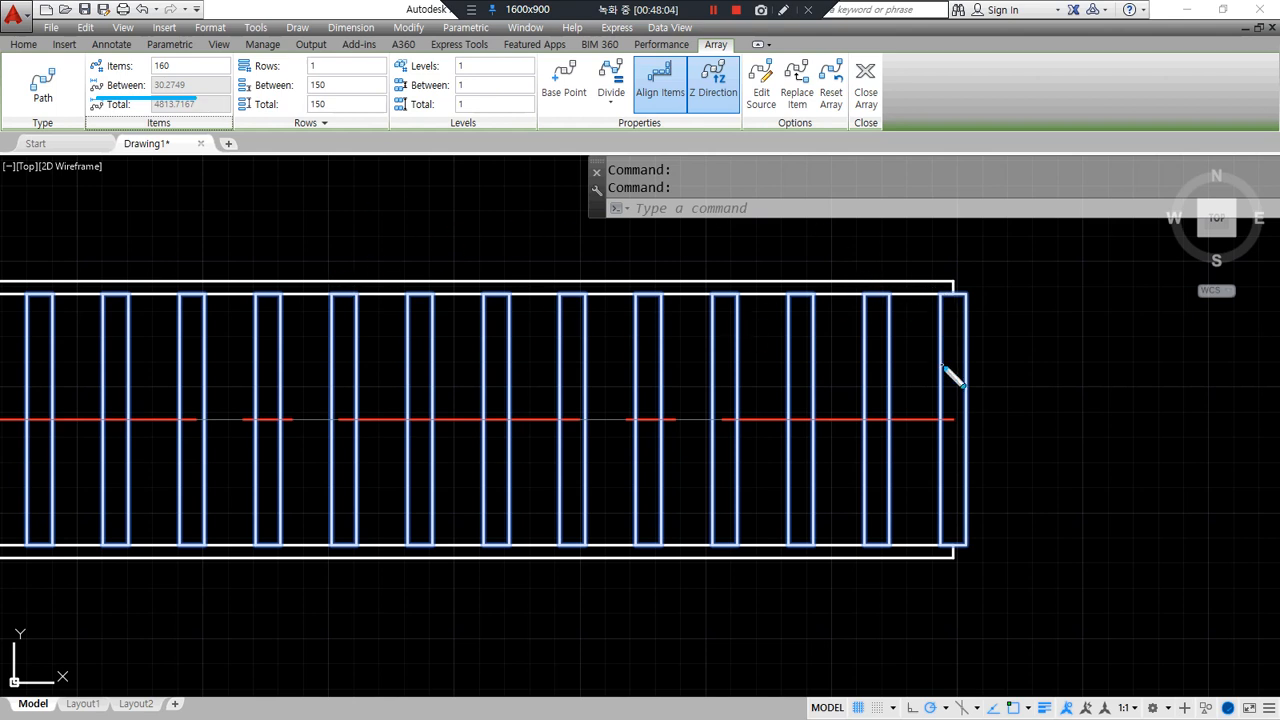
mouse_move(160, 90)
mouse_down()
mouse_move(150, 47)
mouse_move(186, 82)
mouse_up()
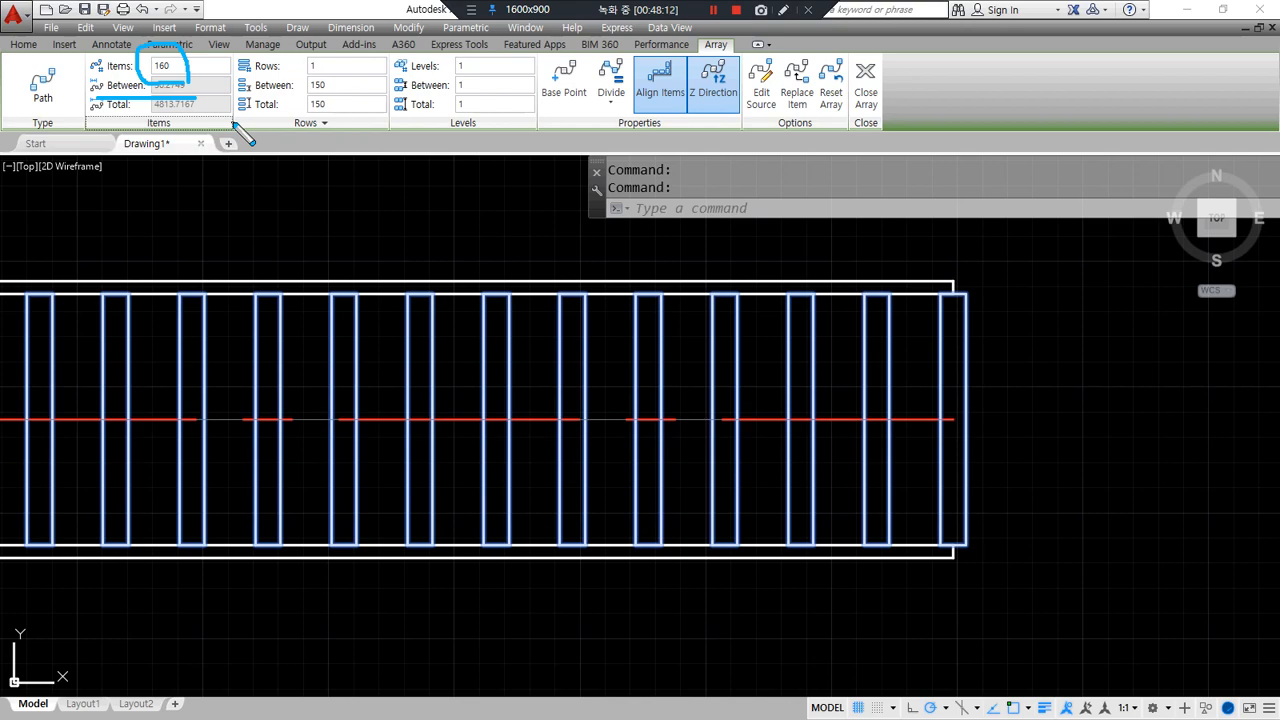
scroll(257, 357, down, 3)
middle_drag(257, 357, 808, 434)
scroll(503, 520, up, 3)
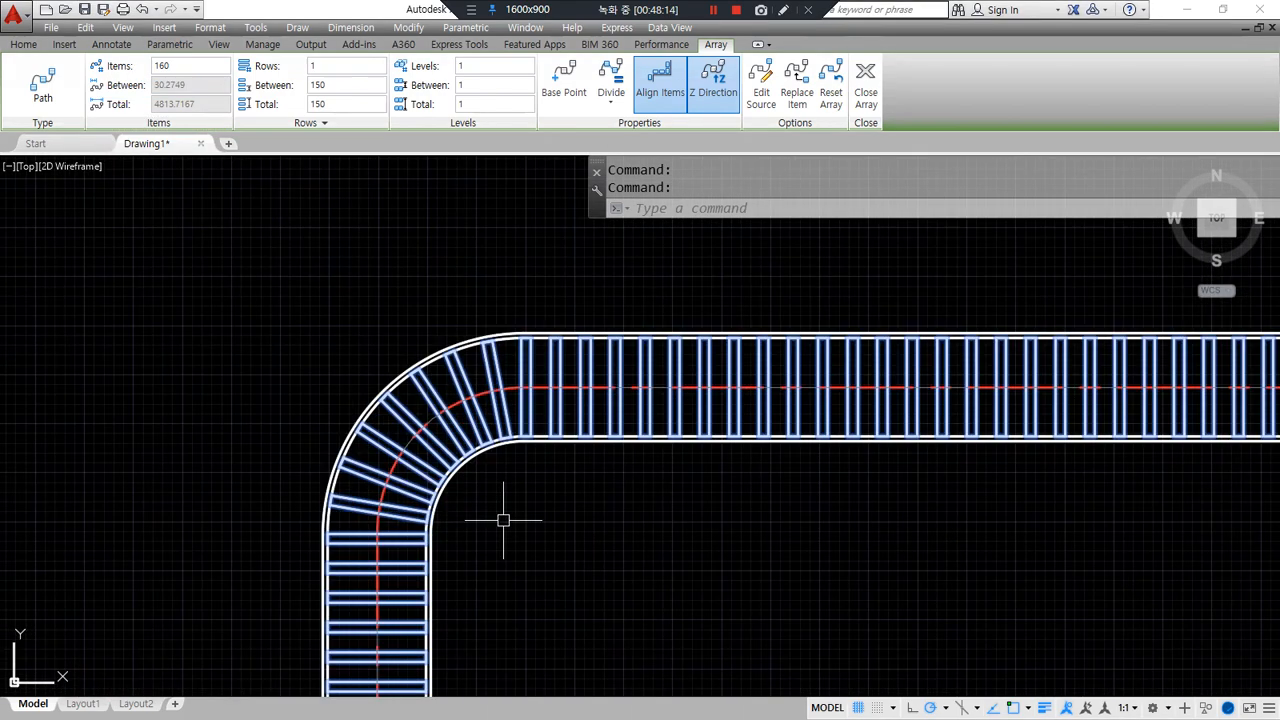
scroll(503, 520, up, 2)
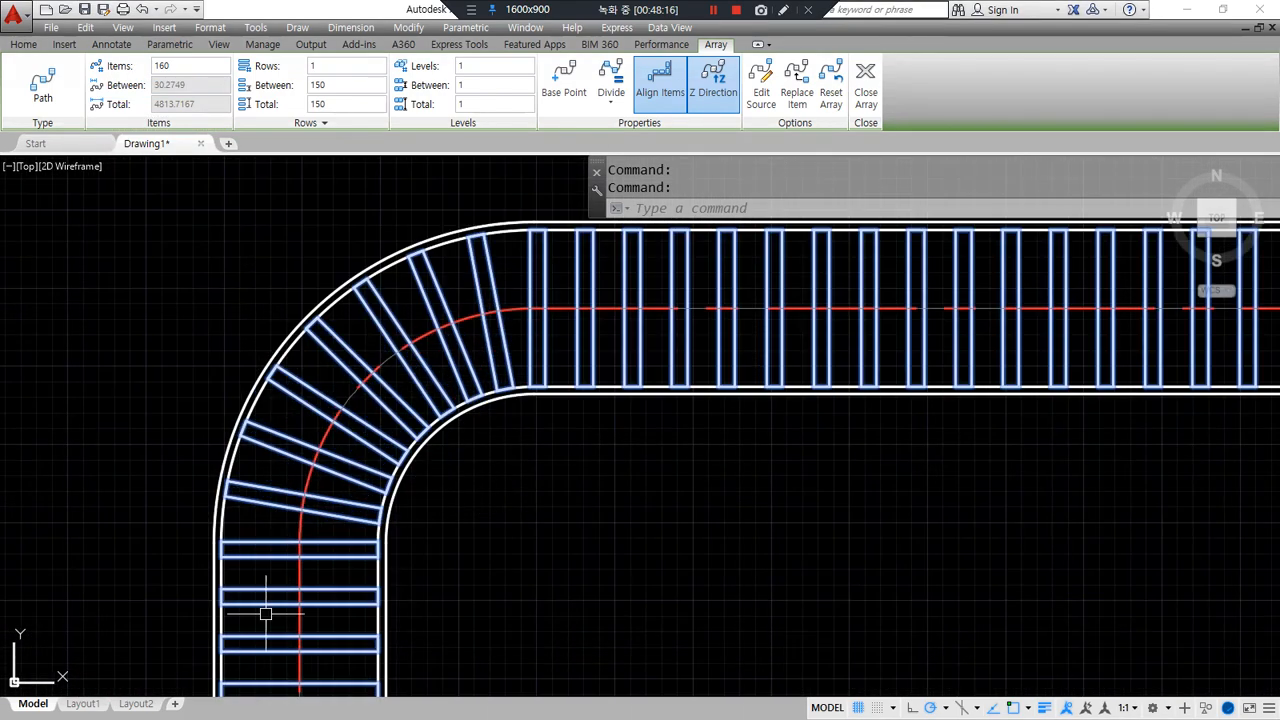
- Switch back to Measure with 30 spacing and close the array
click(612, 104)
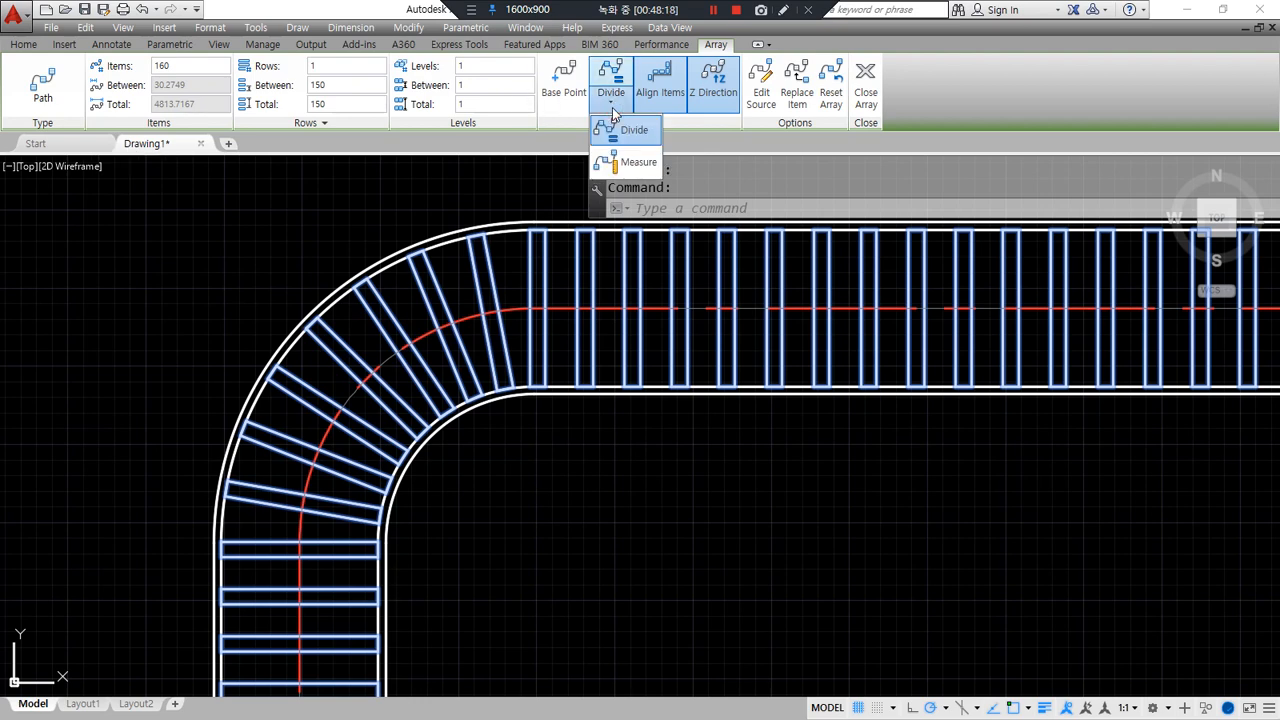
click(632, 162)
click(195, 82)
text(30)
key(Return)
scroll(903, 409, down, 2)
middle_drag(903, 409, 148, 437)
scroll(779, 370, up, 3)
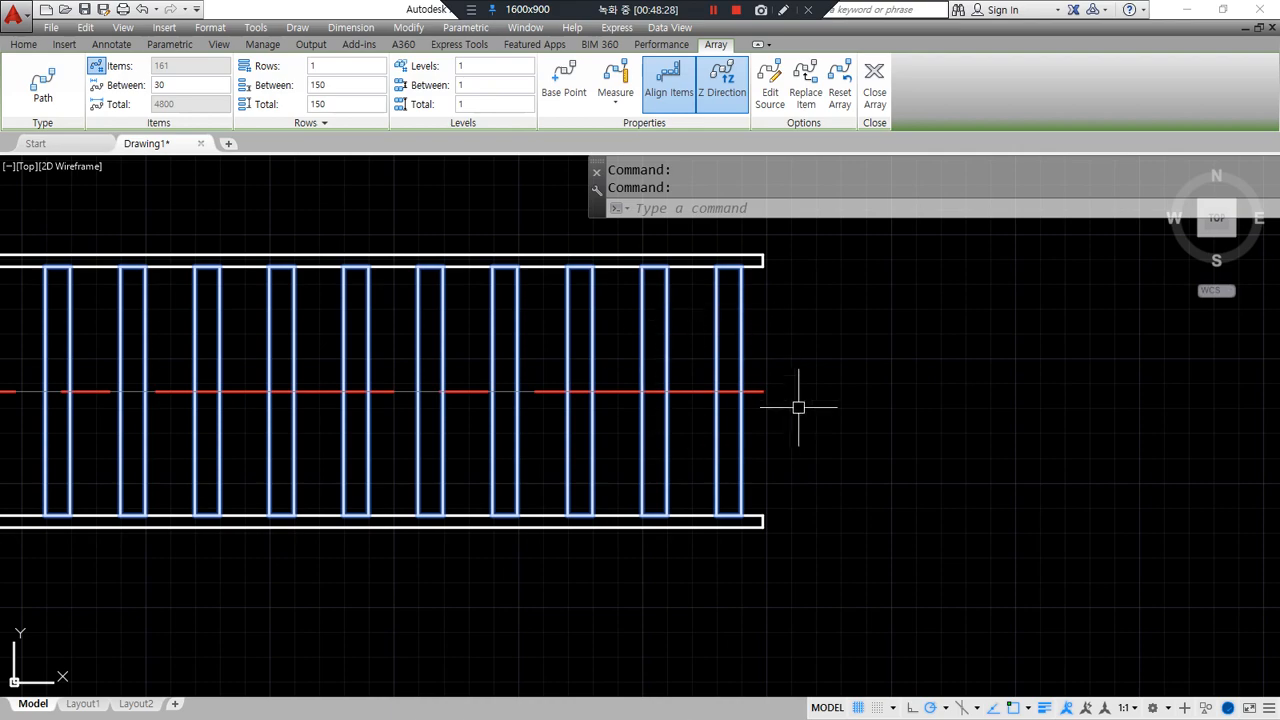
click(875, 92)
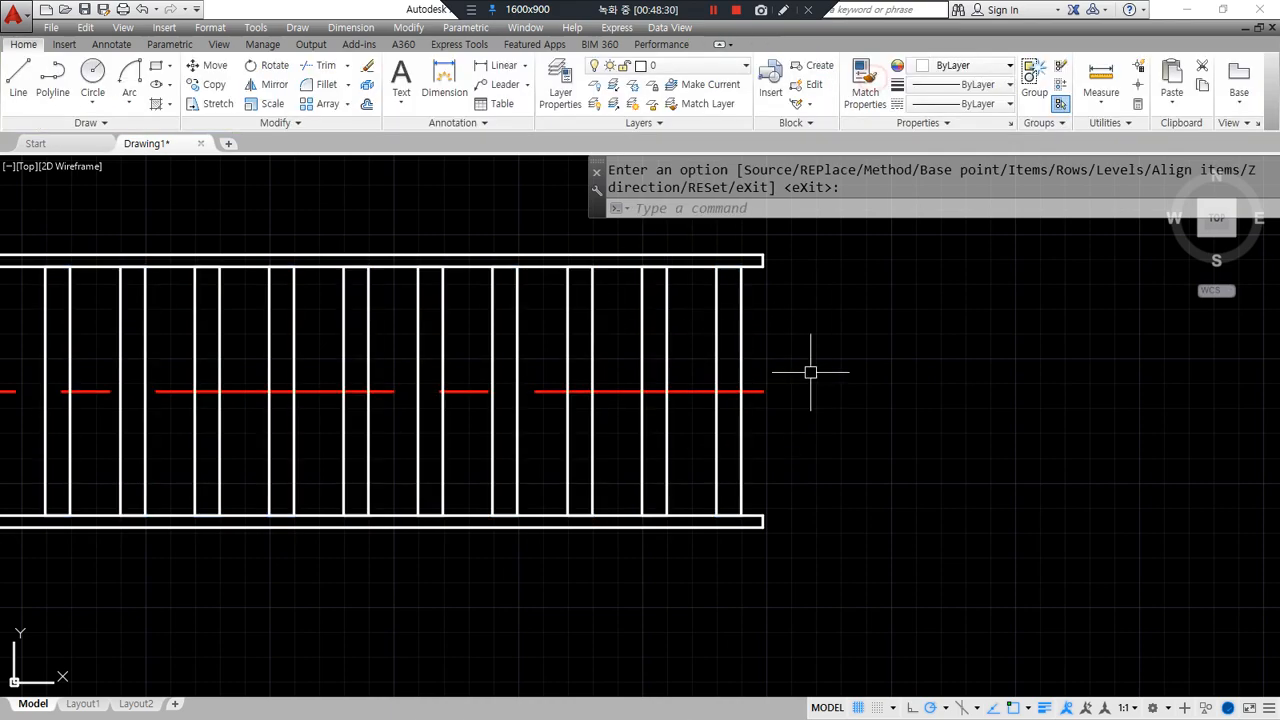
- Erase all track objects and zoom to show the whole drawing
scroll(782, 426, down, 4)
scroll(580, 491, down, 4)
scroll(223, 434, up, 2)
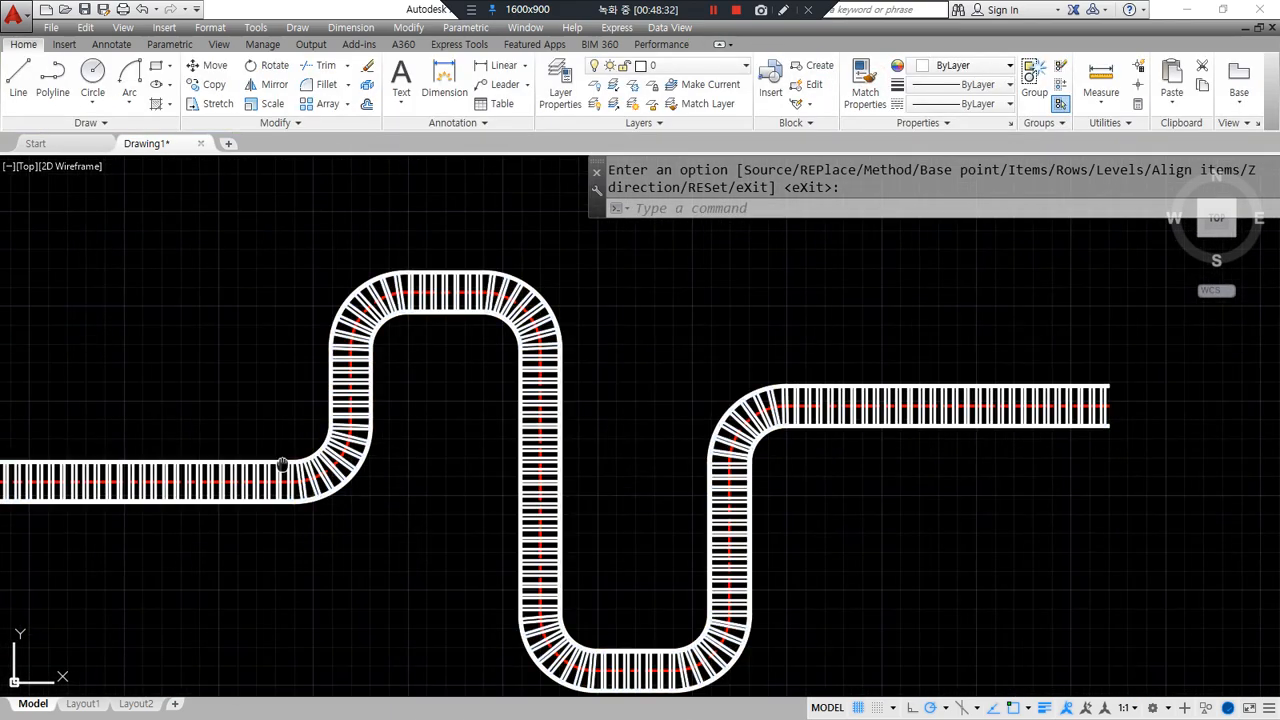
scroll(305, 450, up, 1)
text(e)
key(Return)
text(z)
key(Return)
text(a)
key(Return)
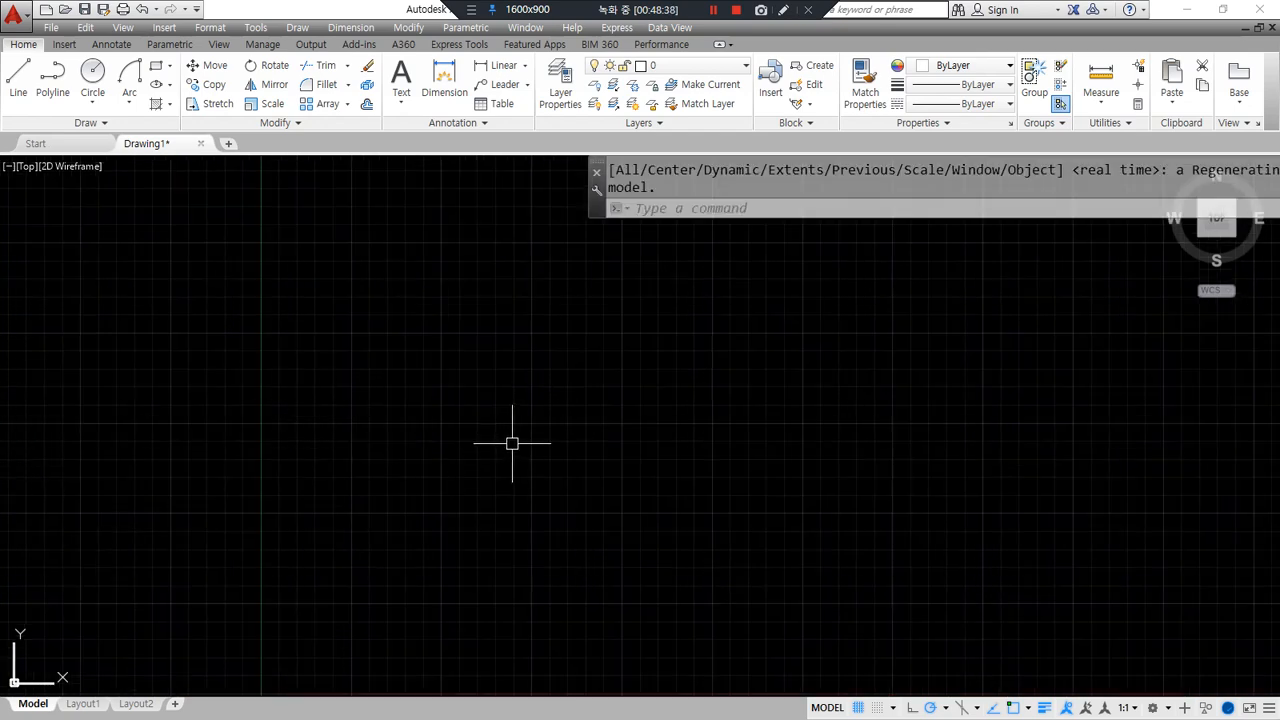
- Start a spline with the control-vertex (CV) method
text(spl)
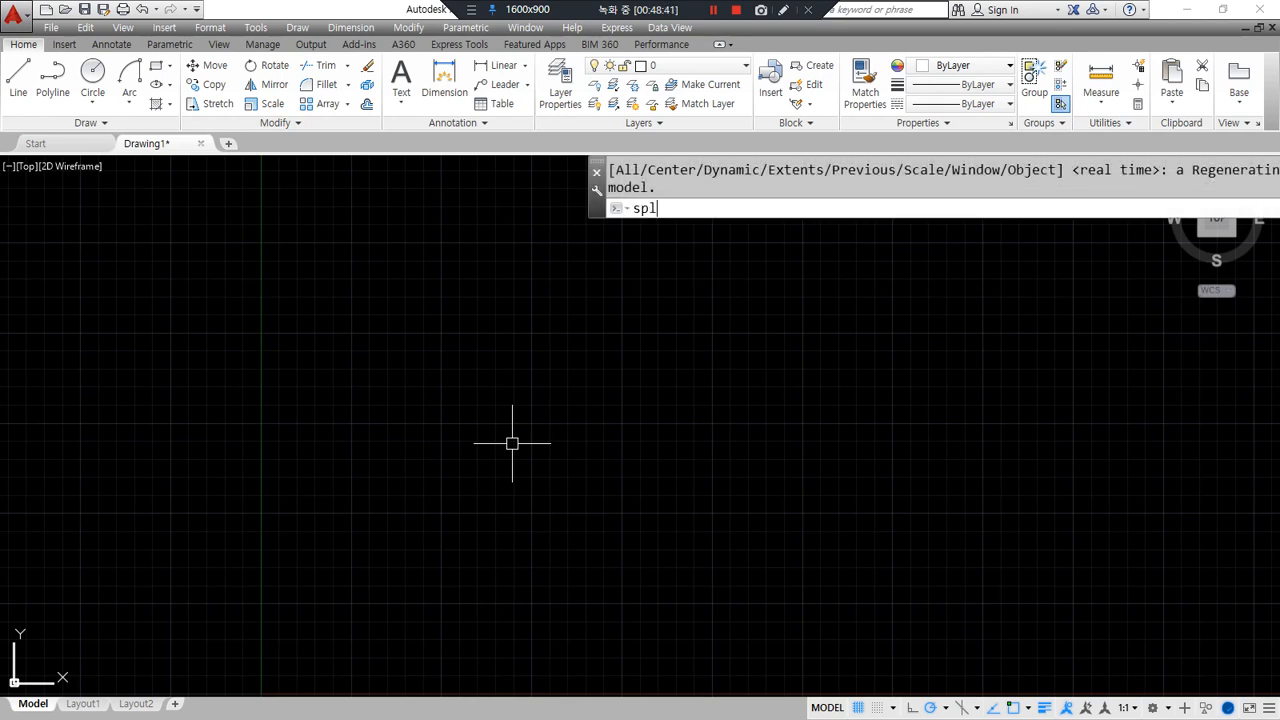
key(Return)
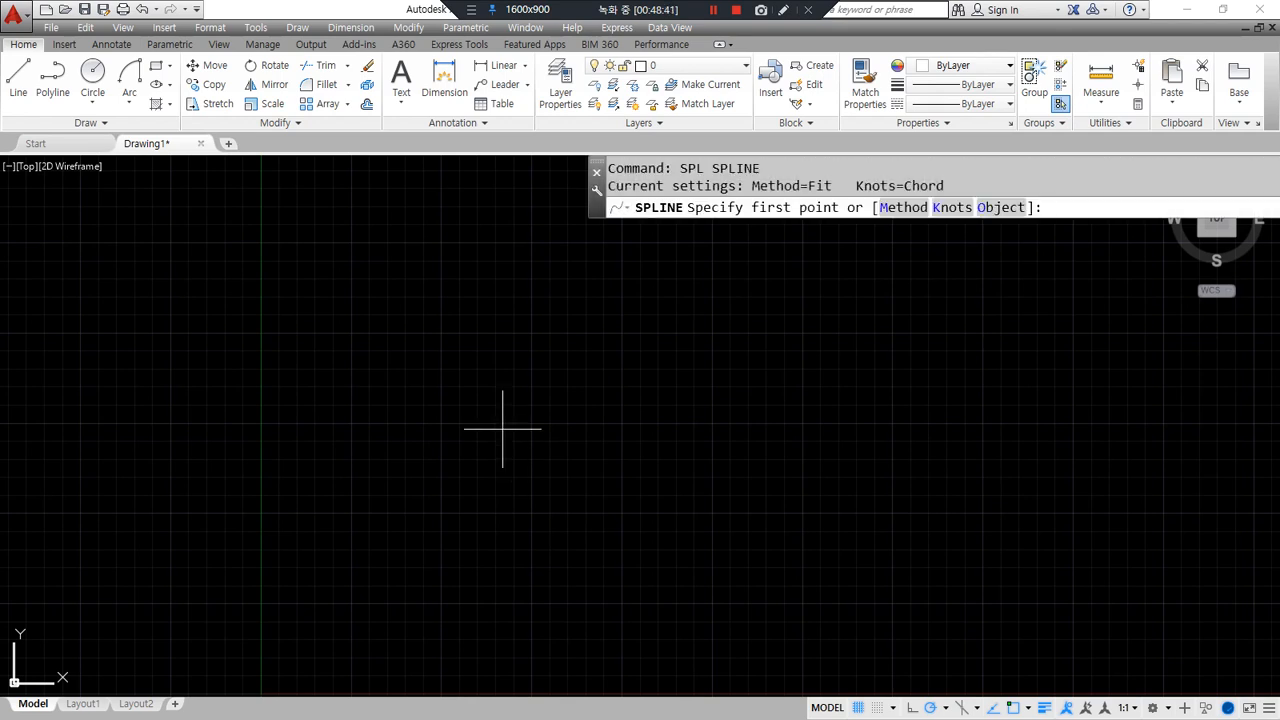
click(901, 214)
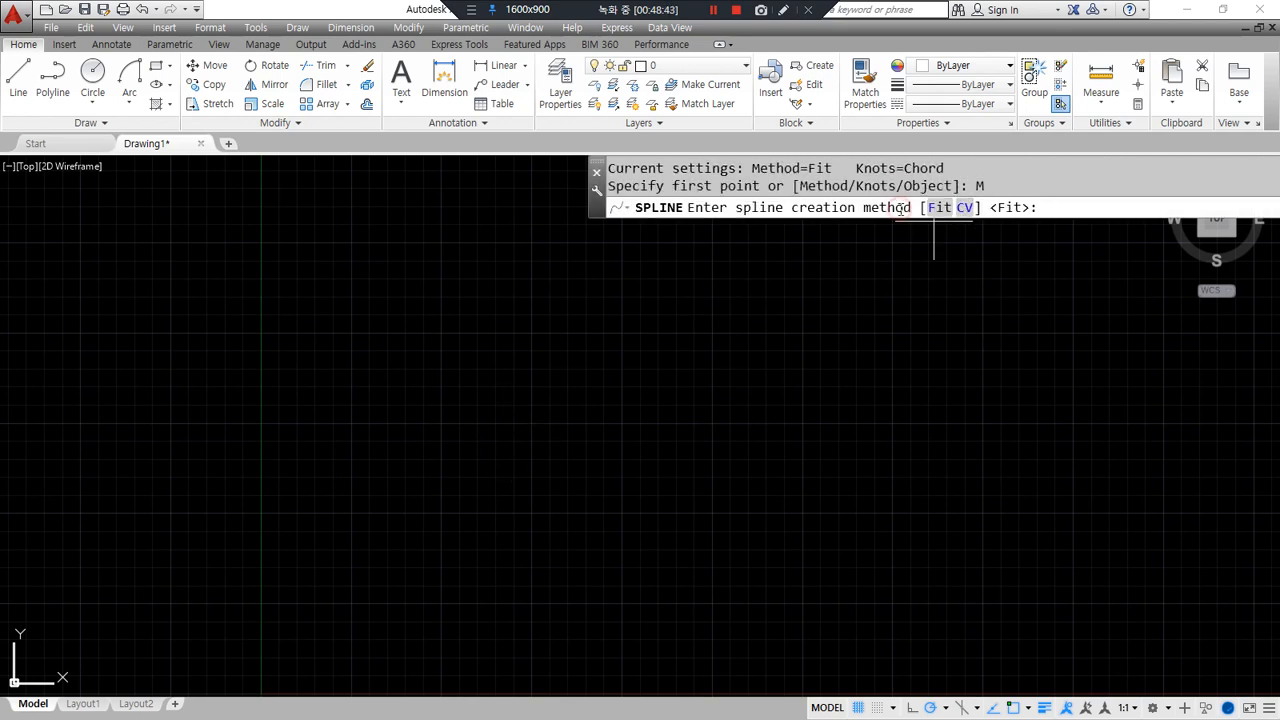
click(966, 208)
- Place control vertices tracing the large loop and the small hook
click(614, 383)
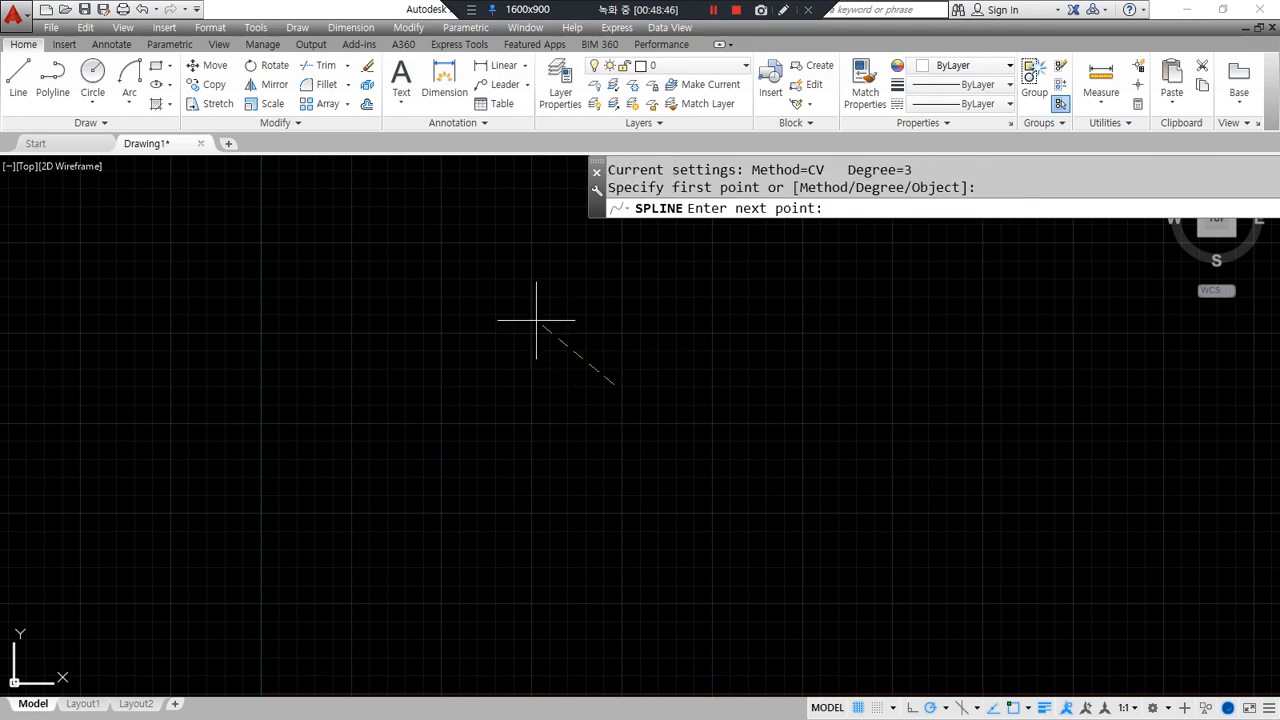
click(447, 240)
click(301, 326)
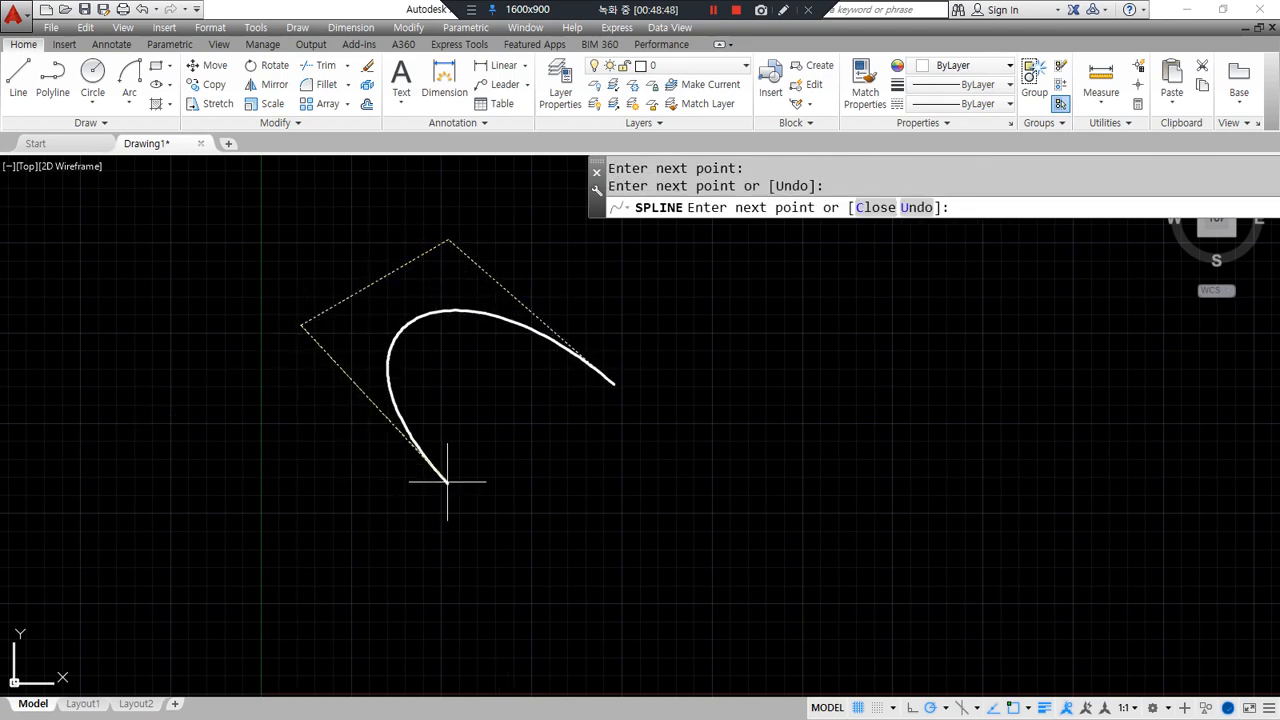
click(372, 492)
click(551, 469)
click(578, 487)
click(528, 581)
click(591, 581)
click(615, 527)
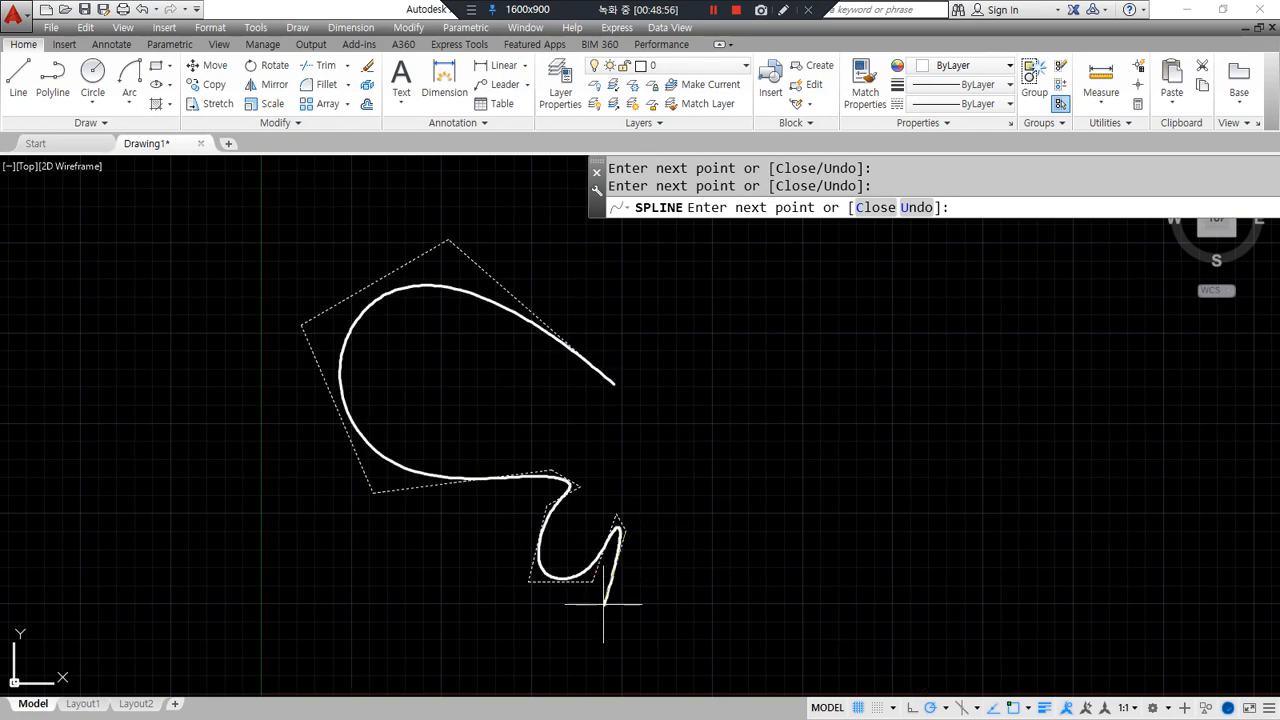
- Add control vertices running down the long tail and back up its other side
middle_drag(593, 629, 516, 468)
click(514, 545)
middle_drag(500, 620, 454, 467)
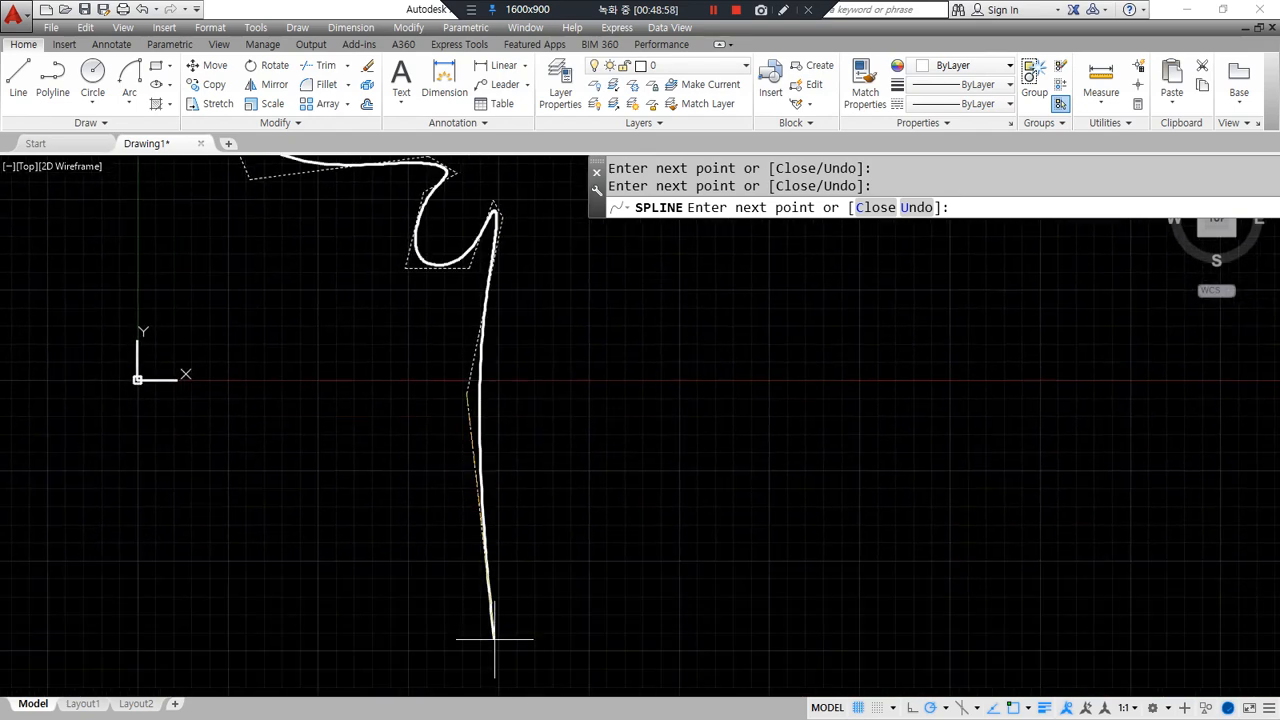
click(495, 686)
click(527, 603)
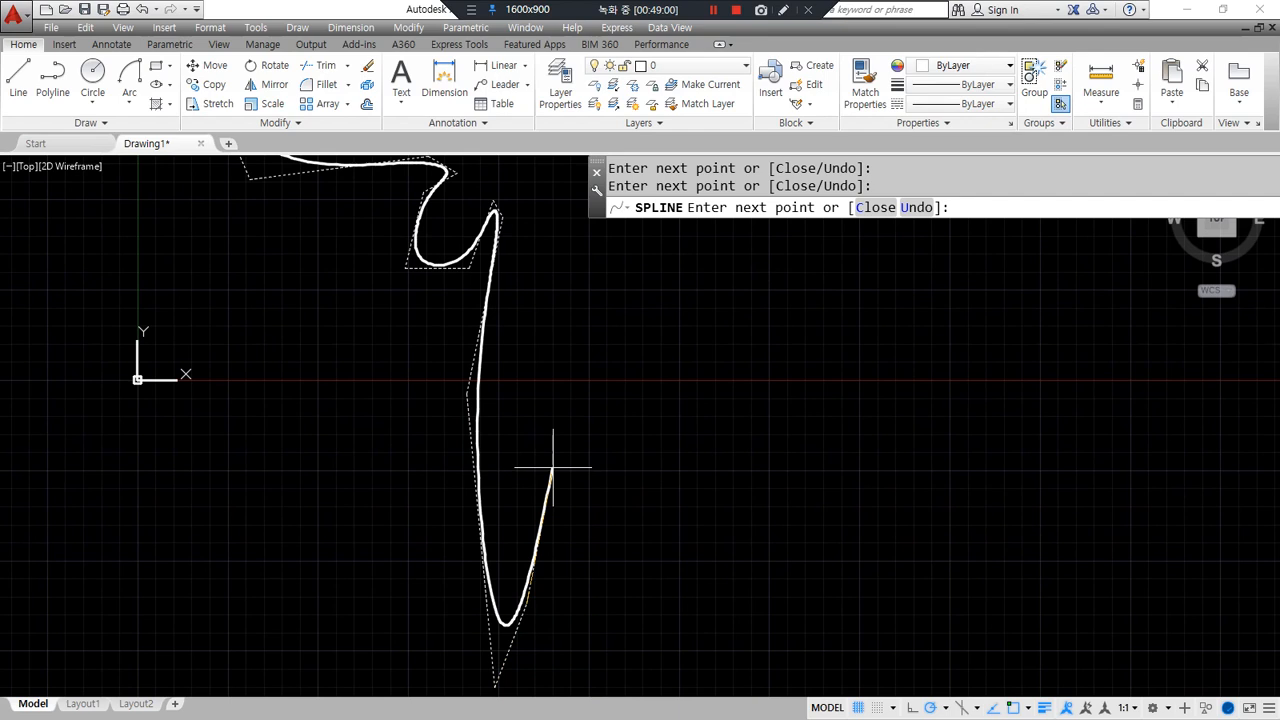
click(536, 478)
click(492, 422)
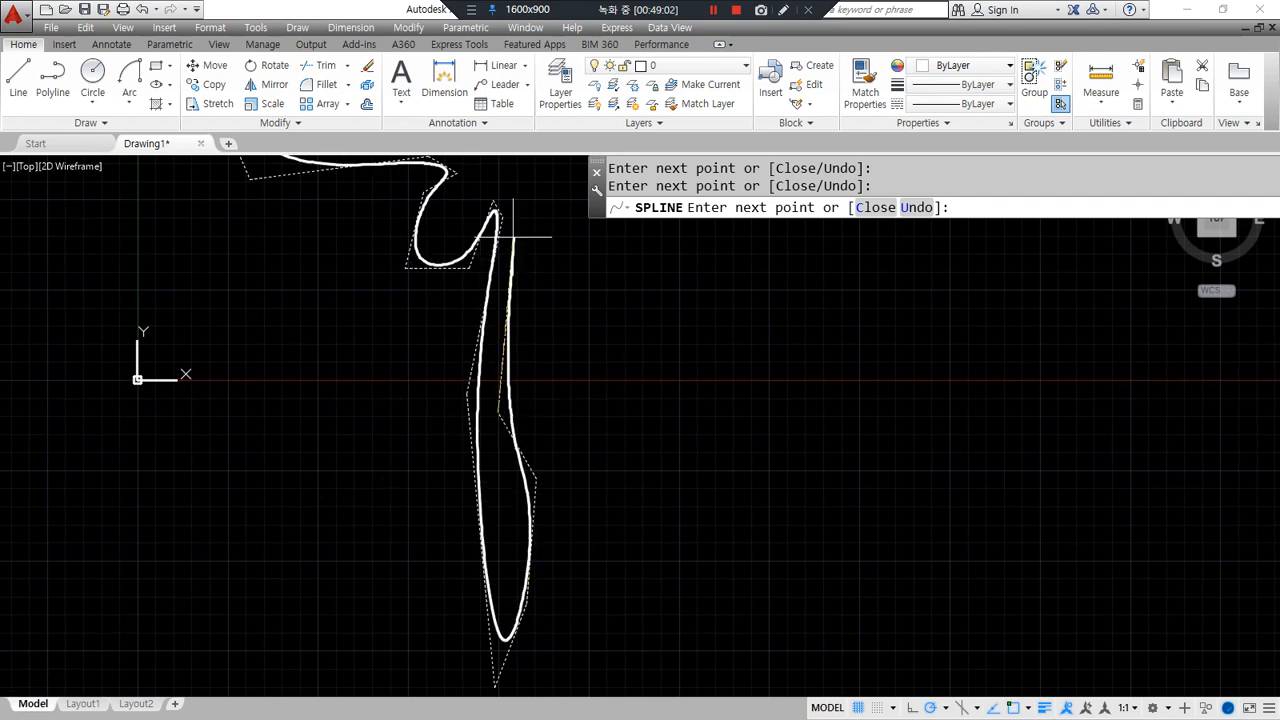
middle_drag(514, 229, 504, 386)
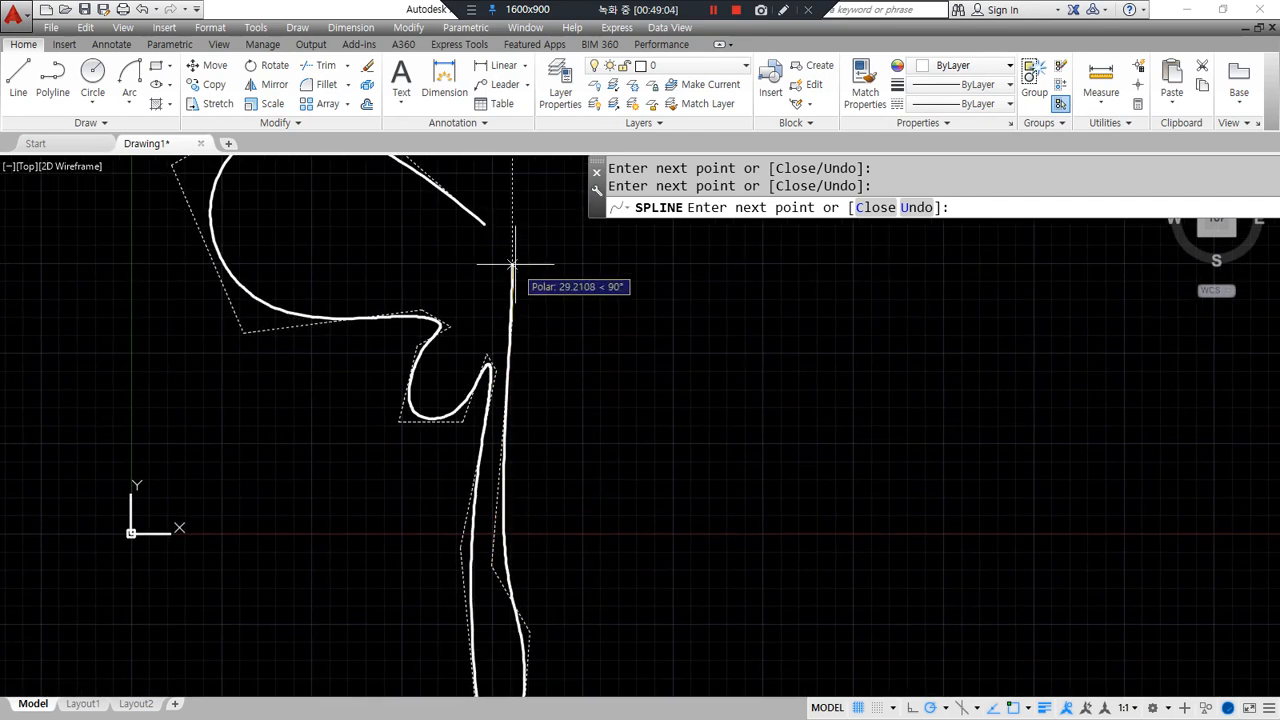
- Close the spline with C, then select it to show its control vertices
text(c)
key(Return)
scroll(623, 394, down, 2)
scroll(560, 387, up, 2)
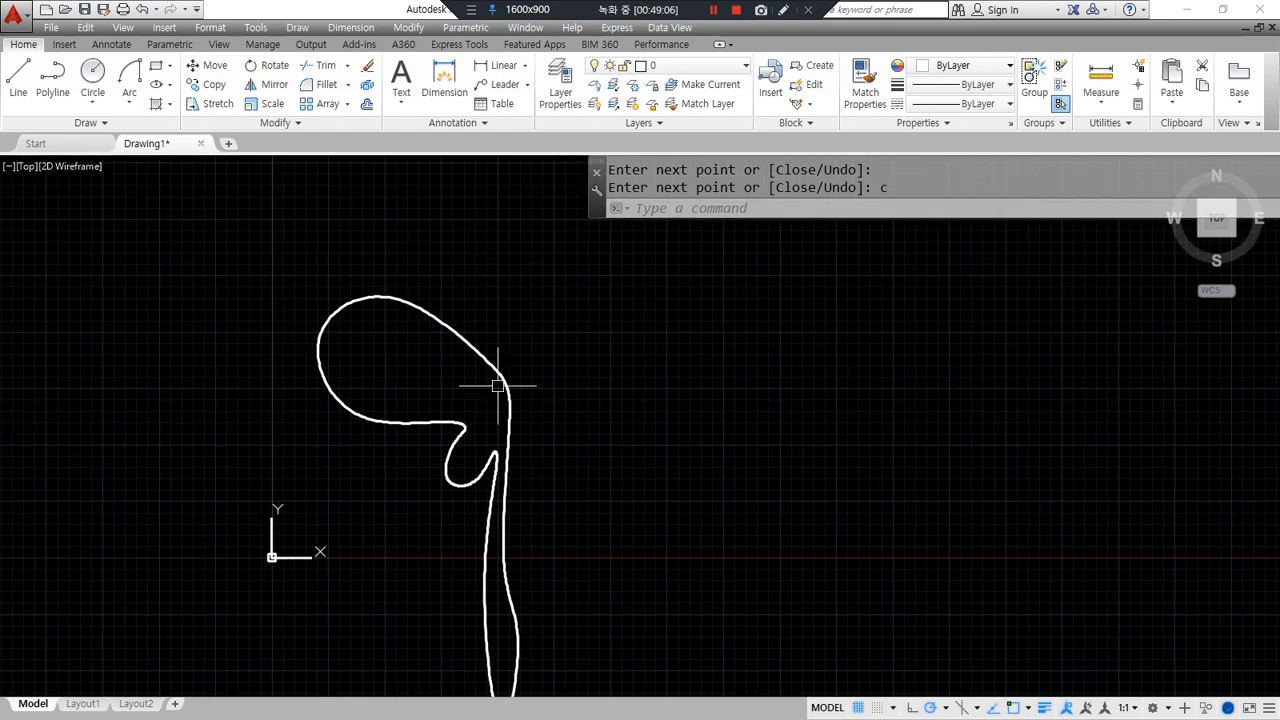
click(432, 312)
scroll(424, 300, up, 2)
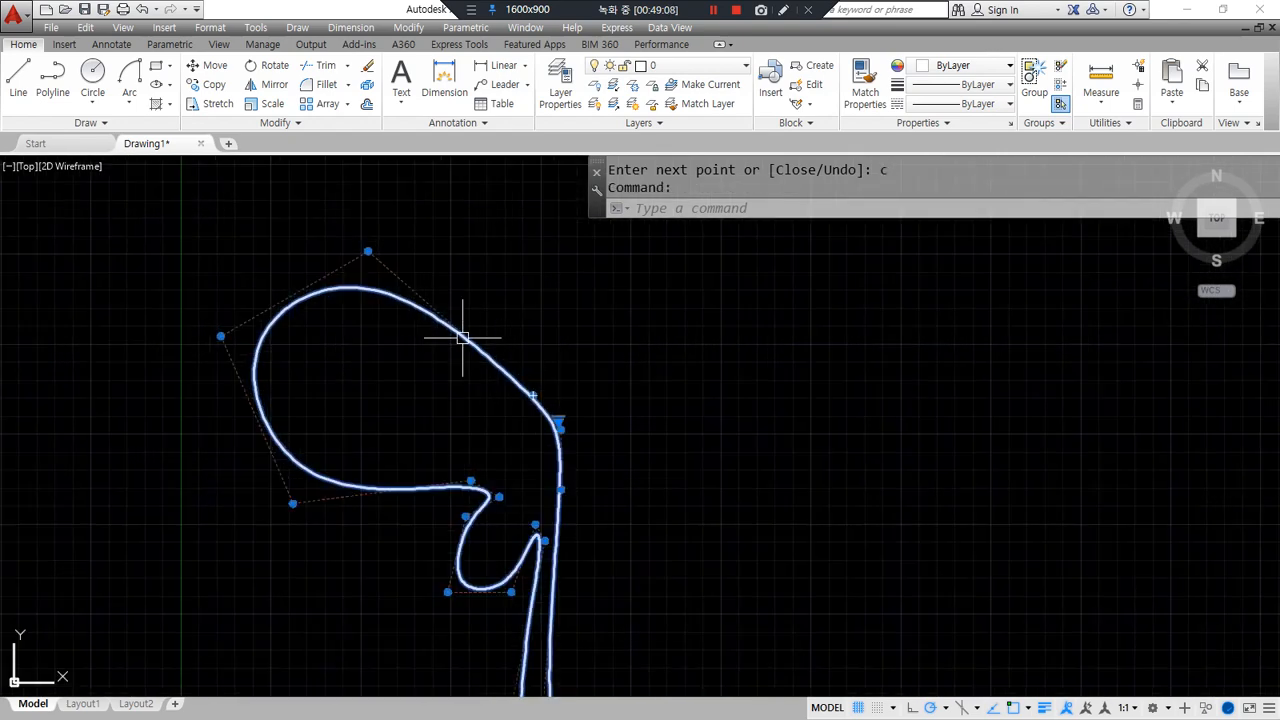
- Move the control vertices around the hook to reshape it
click(558, 424)
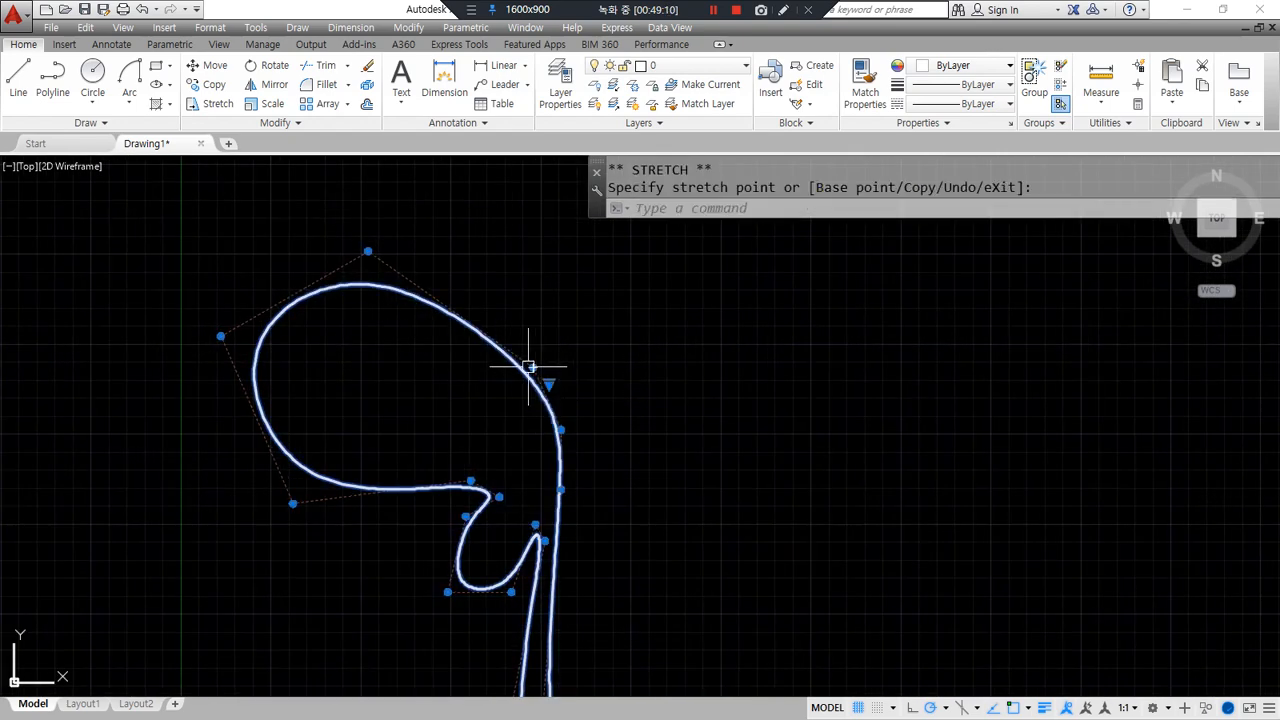
scroll(486, 498, up, 4)
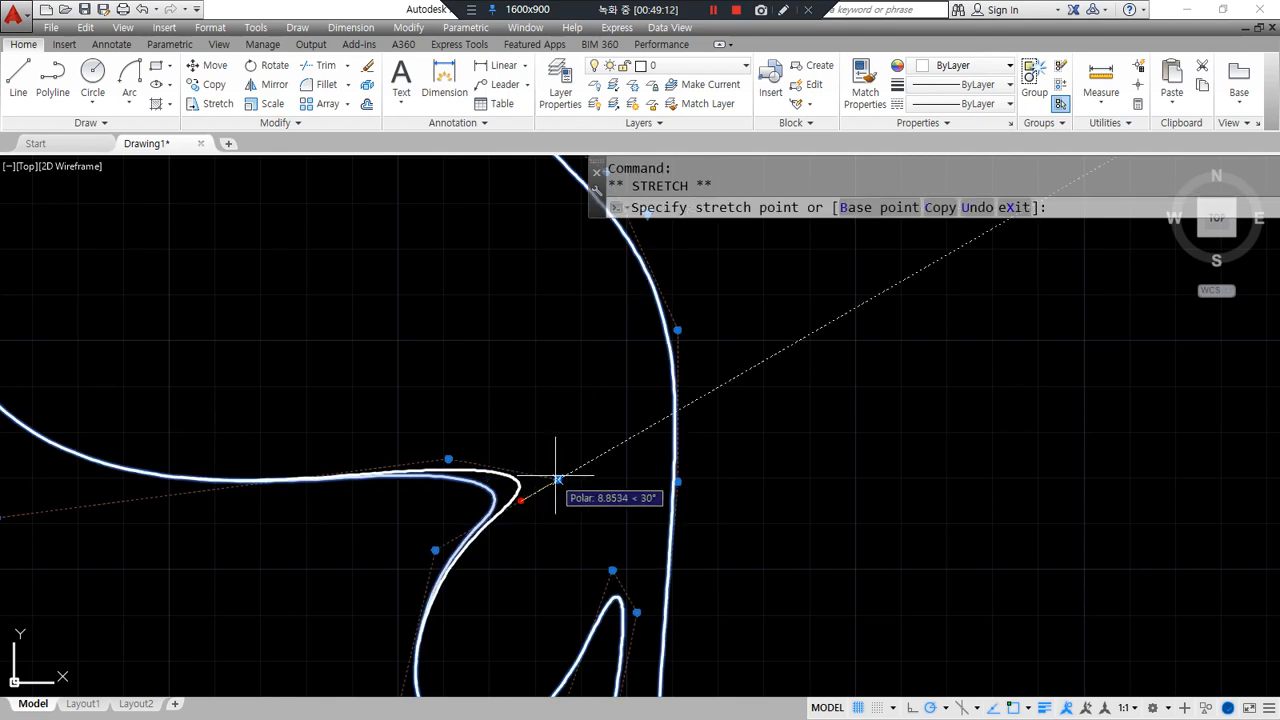
middle_drag(500, 509, 500, 415)
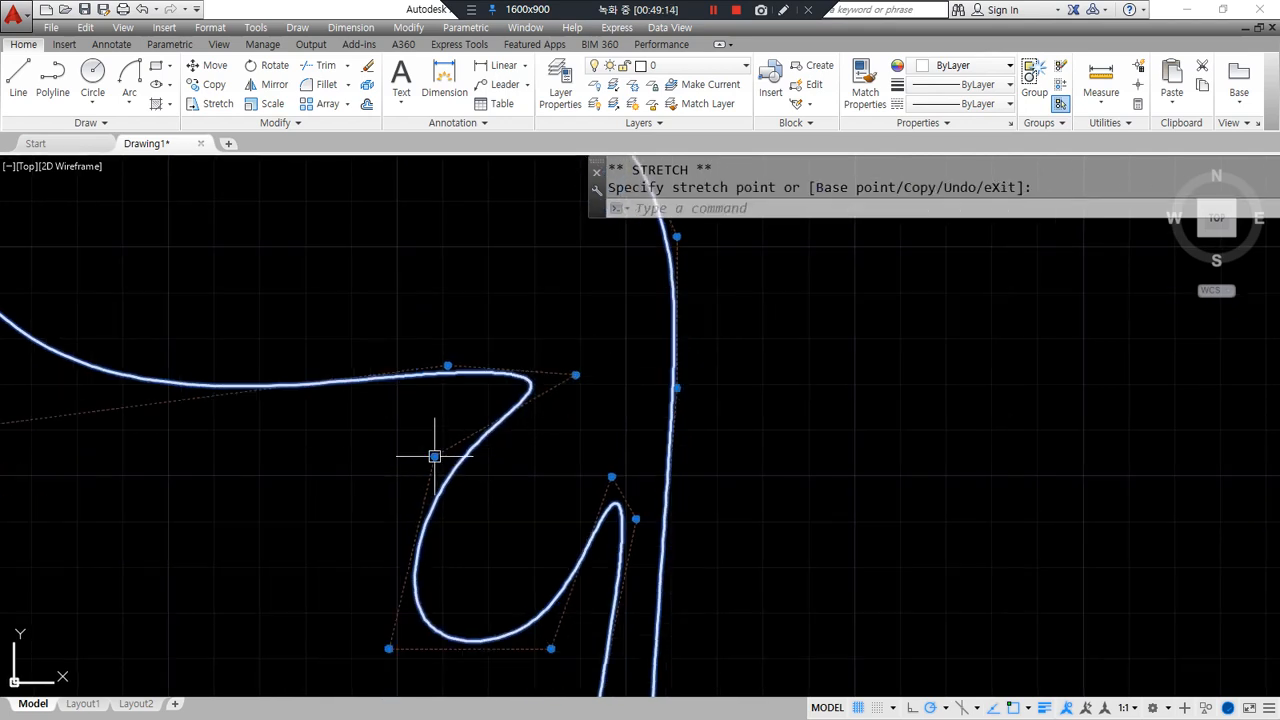
click(409, 411)
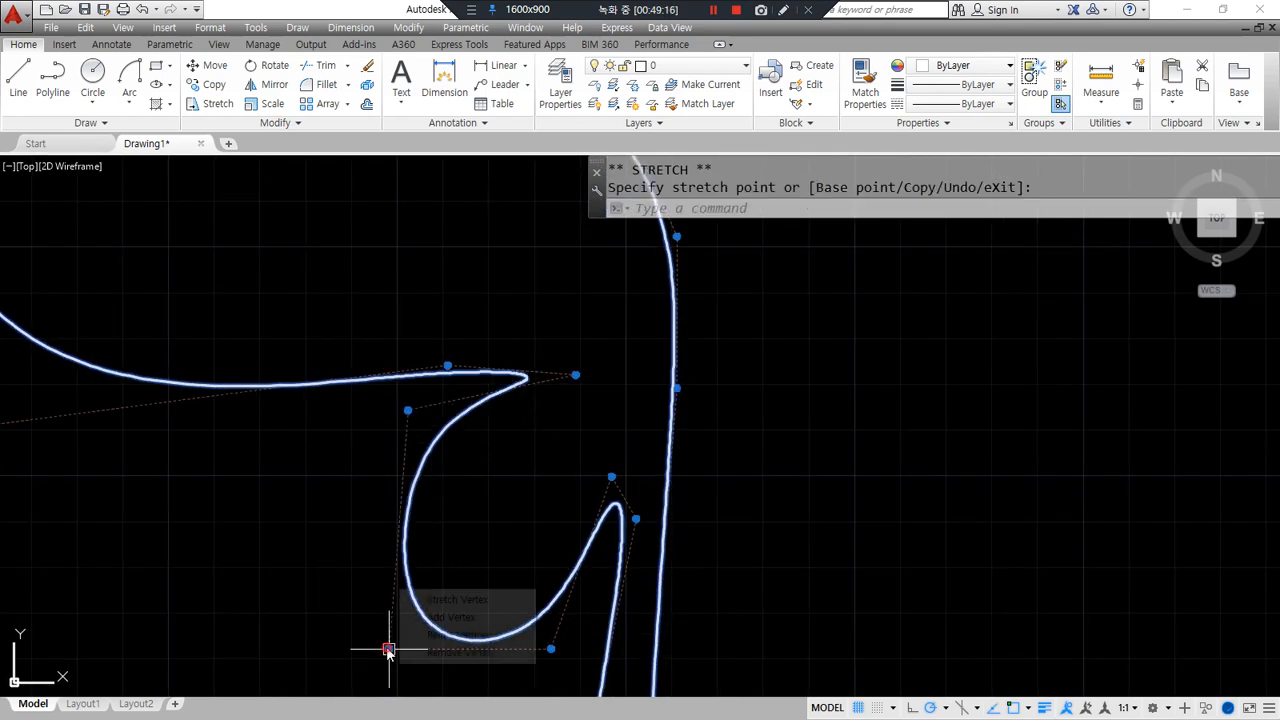
drag(387, 648, 373, 621)
click(612, 477)
click(611, 487)
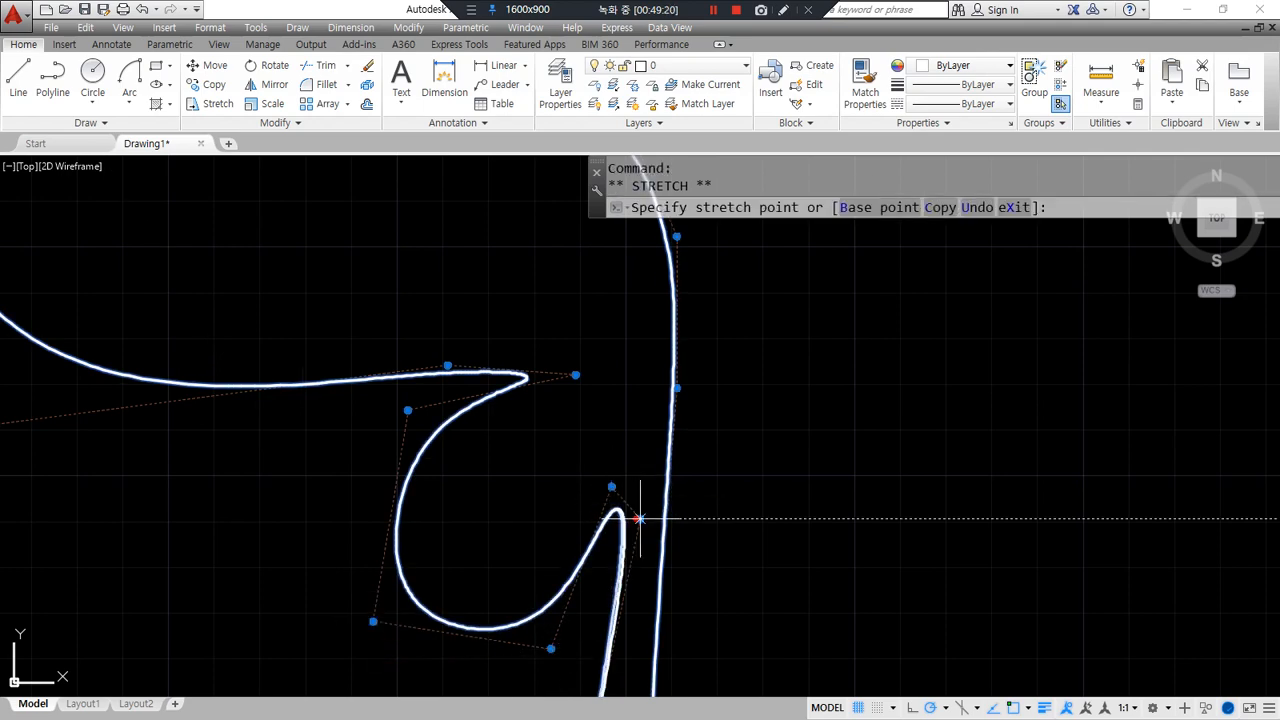
- Shift the tail's bottom and side control vertices leftward to narrow the tail
scroll(607, 533, down, 4)
middle_drag(580, 551, 425, 245)
middle_drag(440, 523, 426, 483)
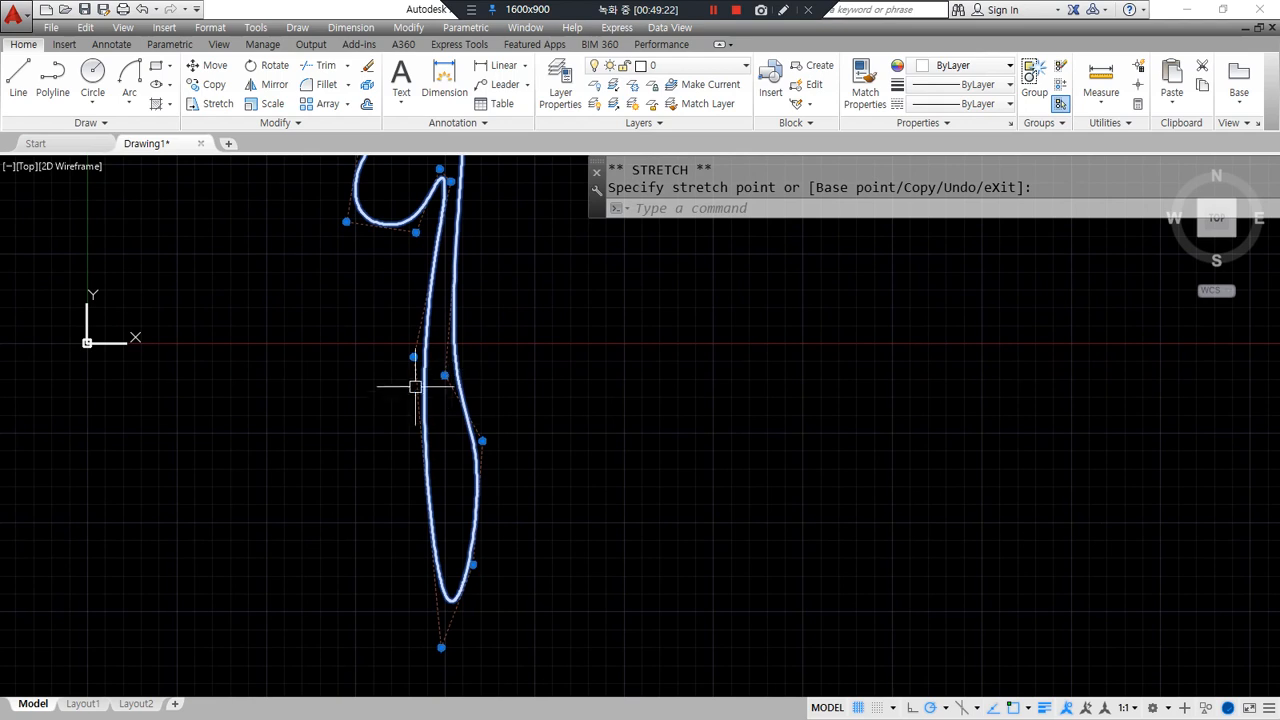
click(441, 647)
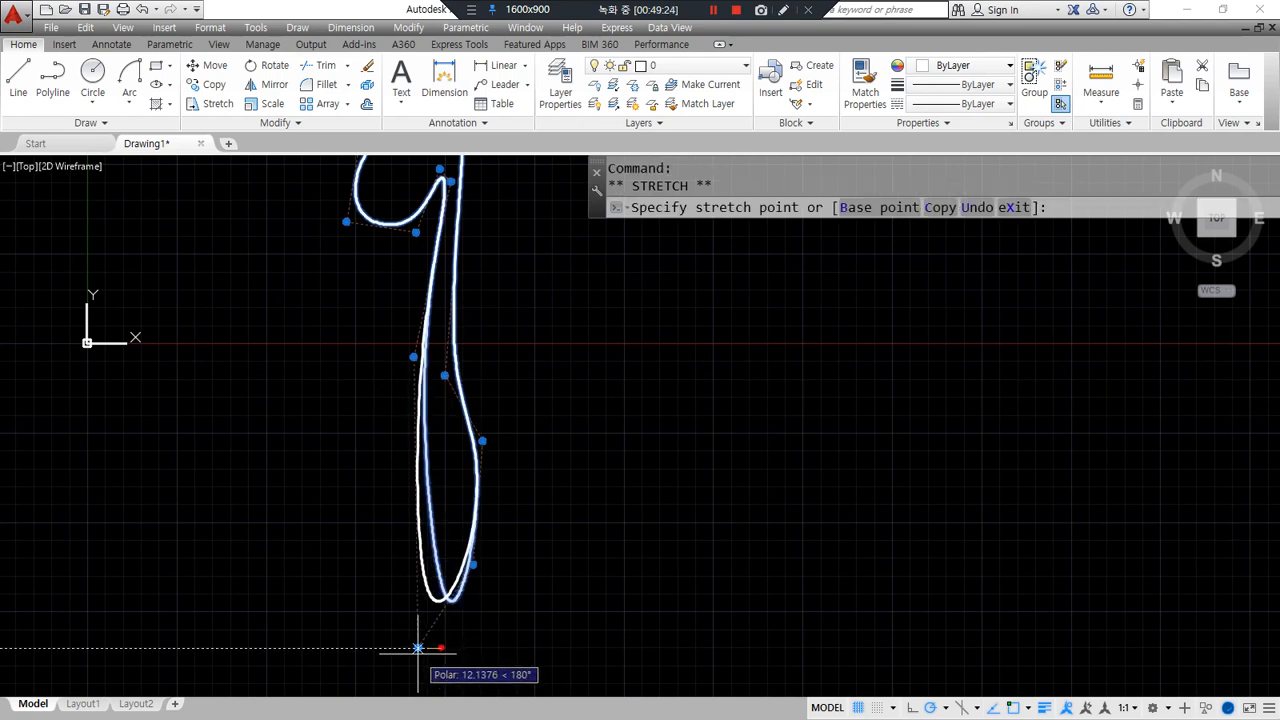
click(418, 647)
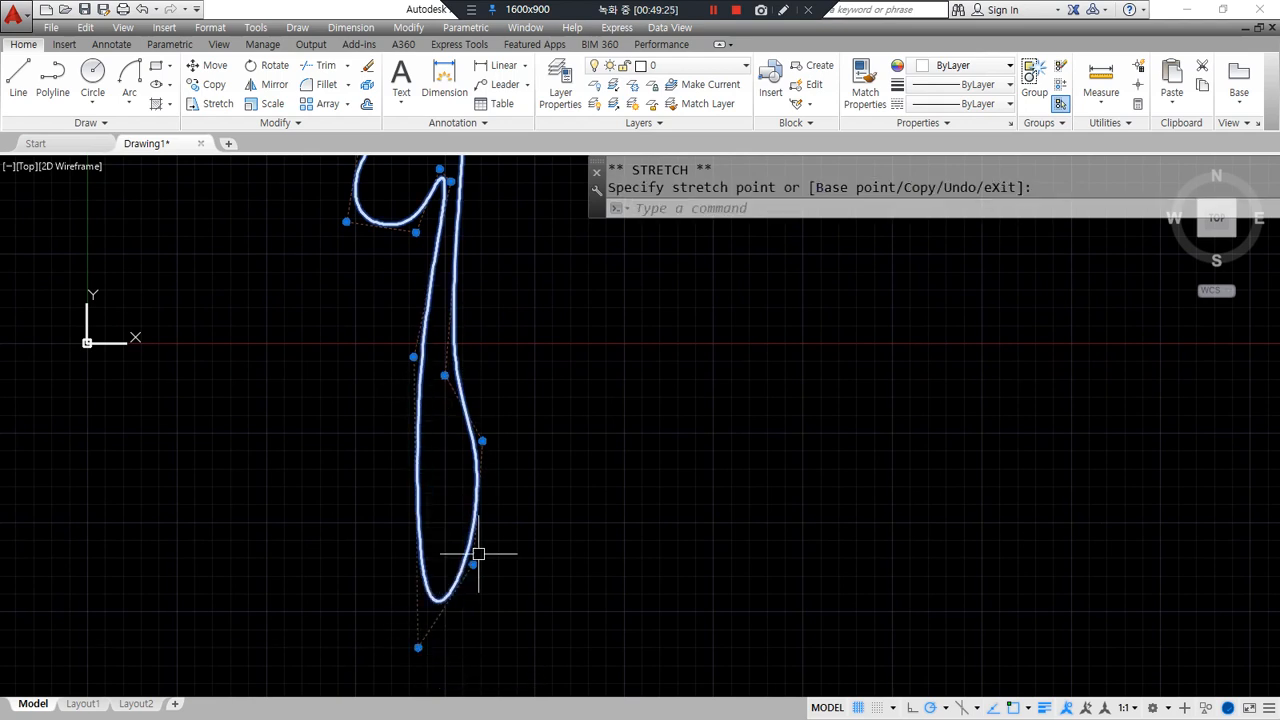
click(460, 361)
click(440, 383)
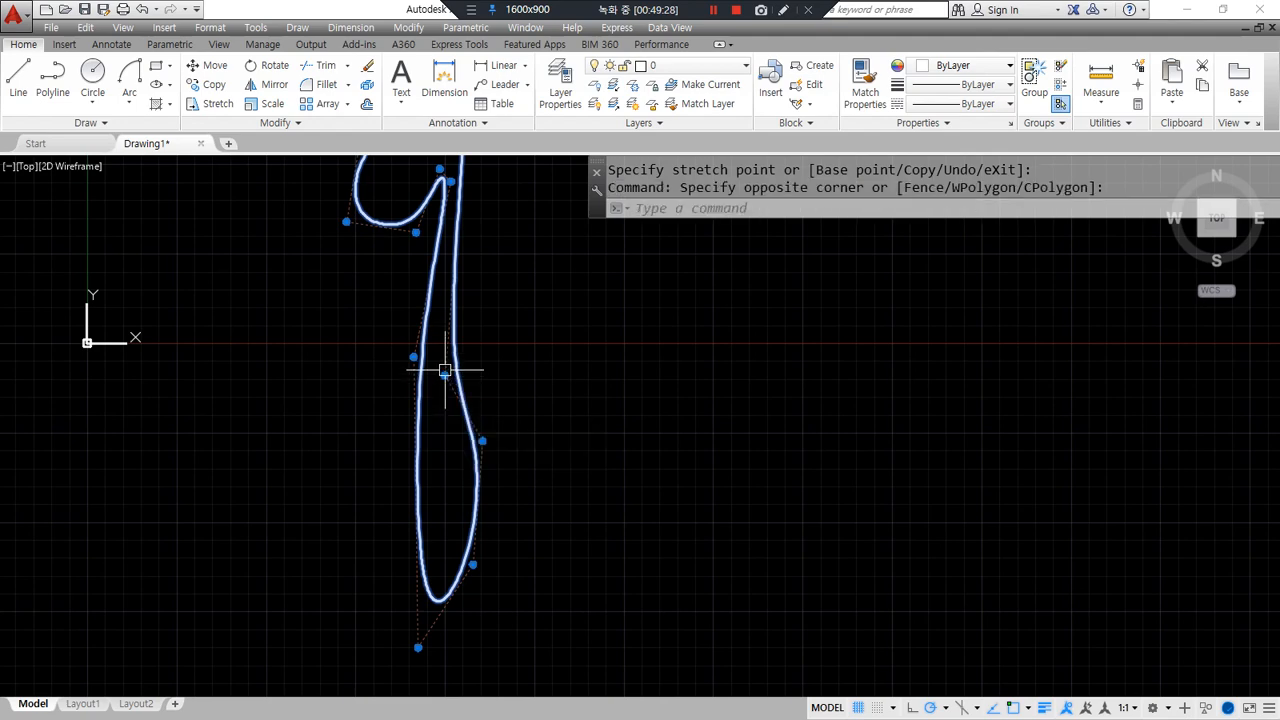
click(445, 375)
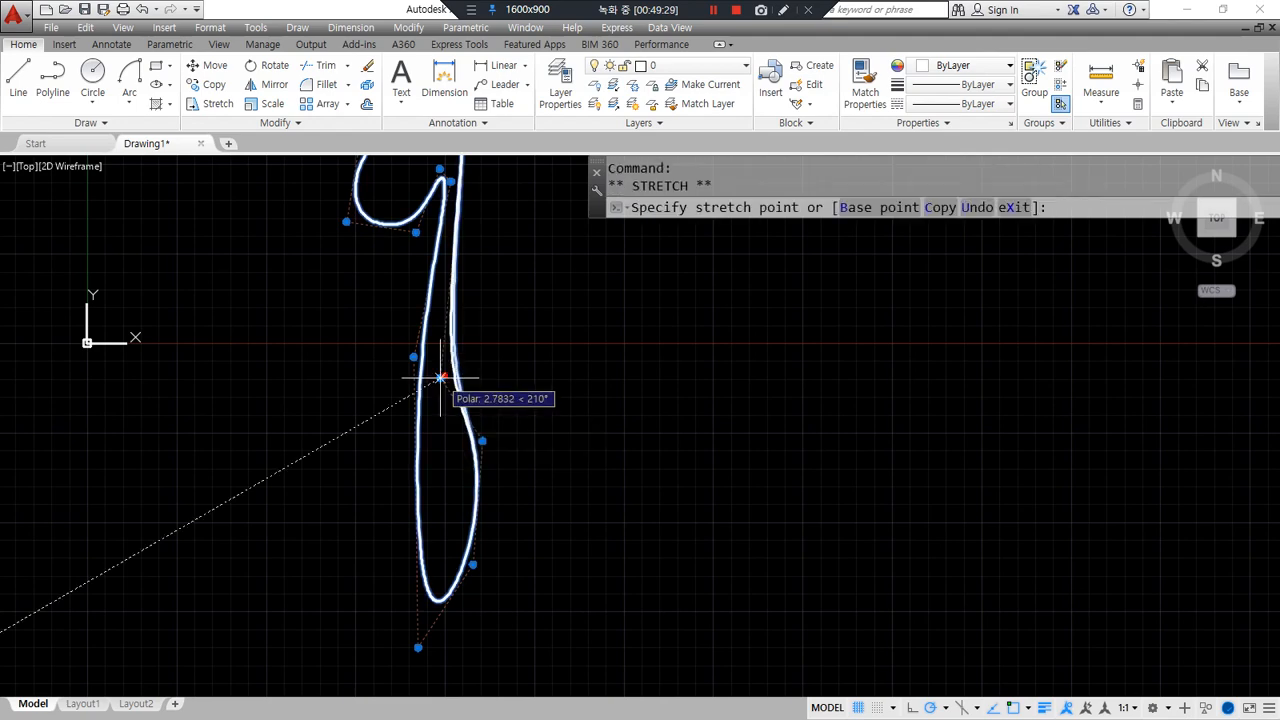
click(482, 441)
click(453, 441)
- Raise the upper loop's control vertex and pull its left vertex inward
scroll(477, 531, down, 4)
middle_drag(448, 449, 424, 405)
scroll(397, 247, up, 6)
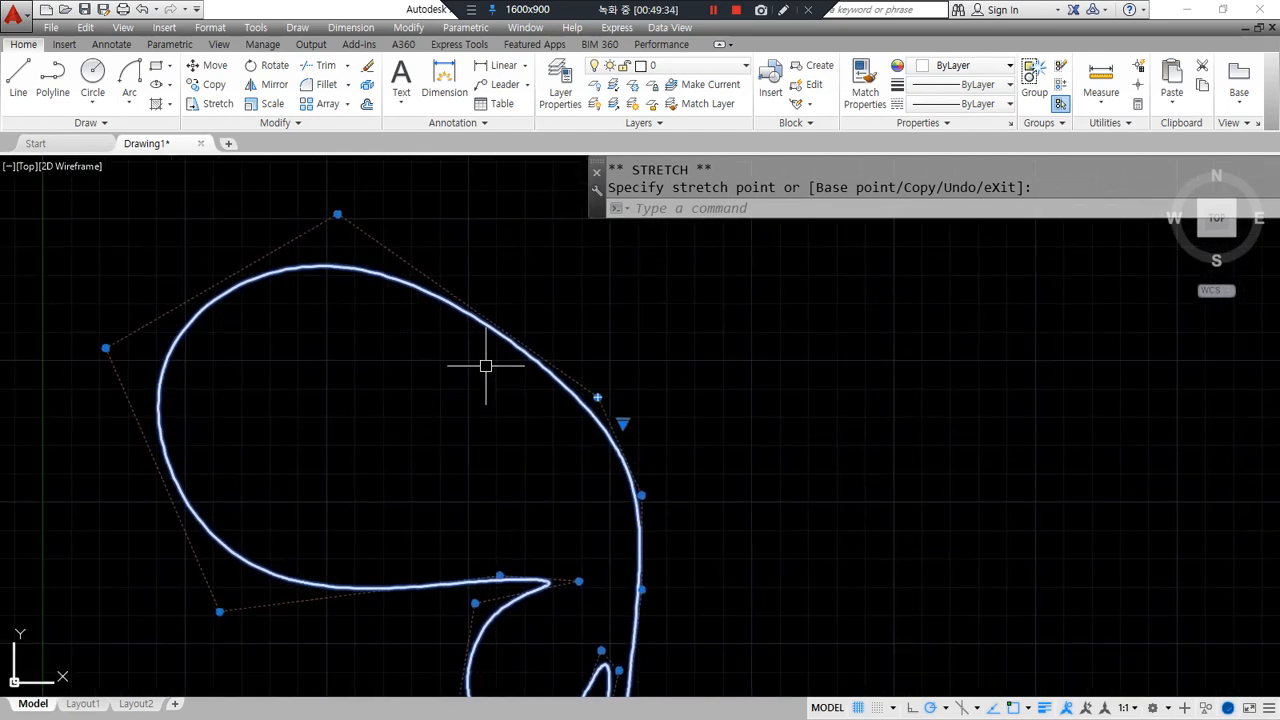
click(597, 397)
click(583, 283)
scroll(446, 389, down, 2)
middle_drag(421, 401, 423, 354)
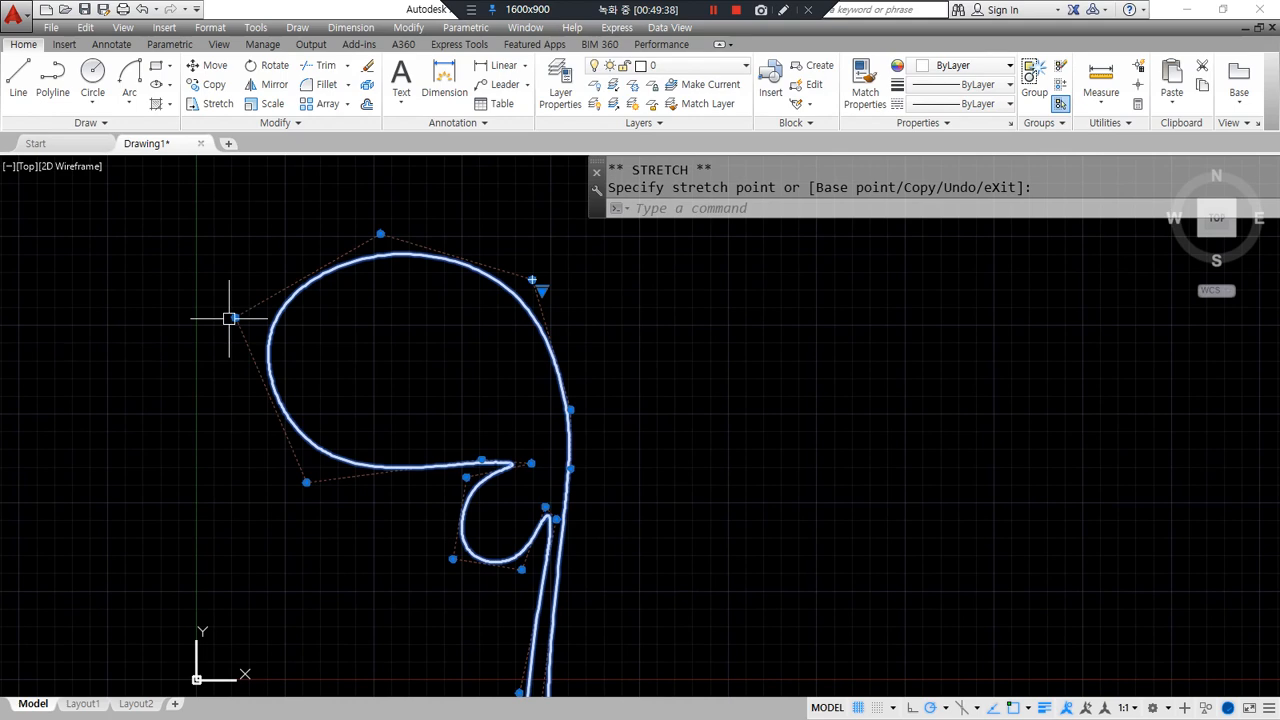
click(283, 345)
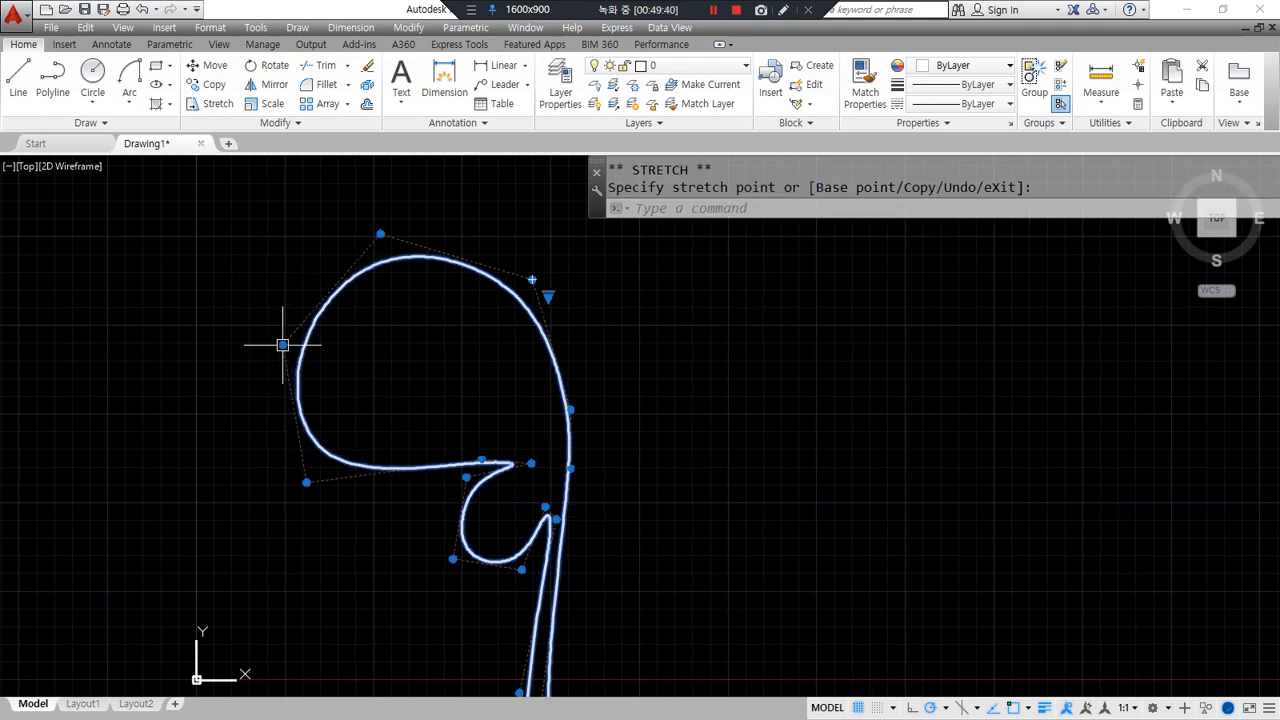
- Move the loop's lower-left vertex right to tighten it, then deselect the spline
click(306, 483)
click(337, 482)
scroll(367, 495, down, 2)
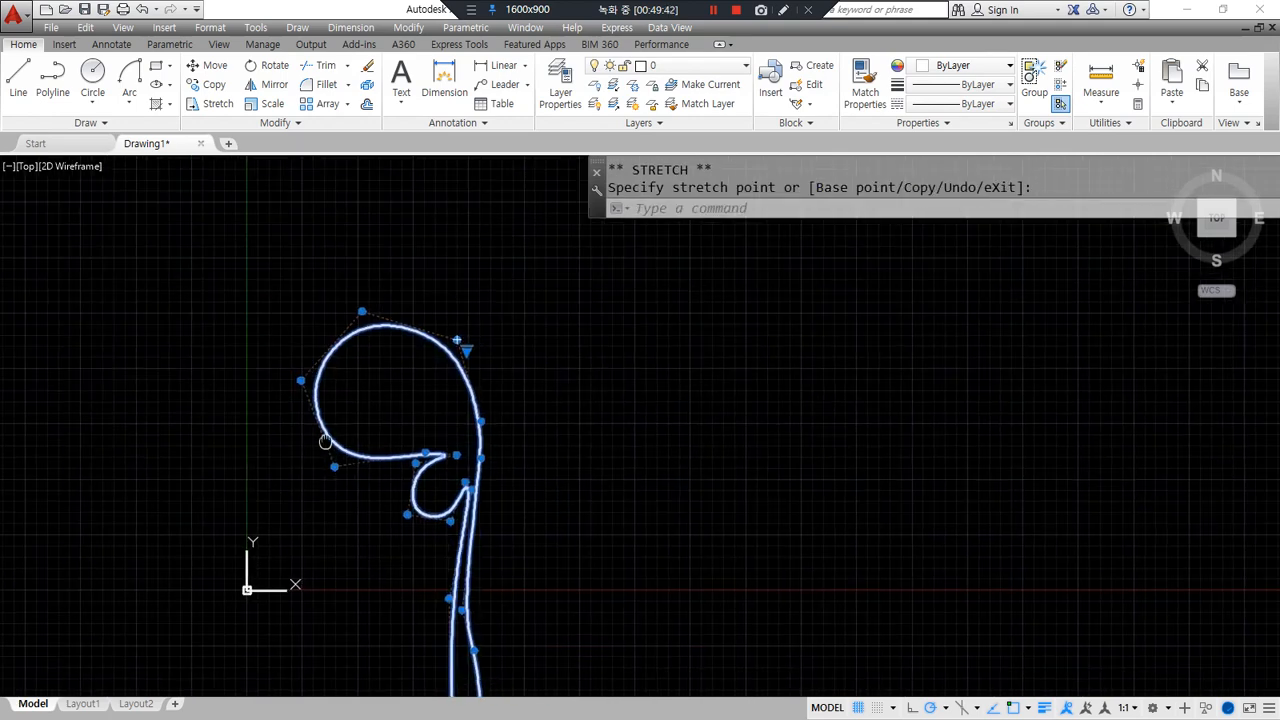
middle_drag(341, 461, 306, 317)
key(Escape)
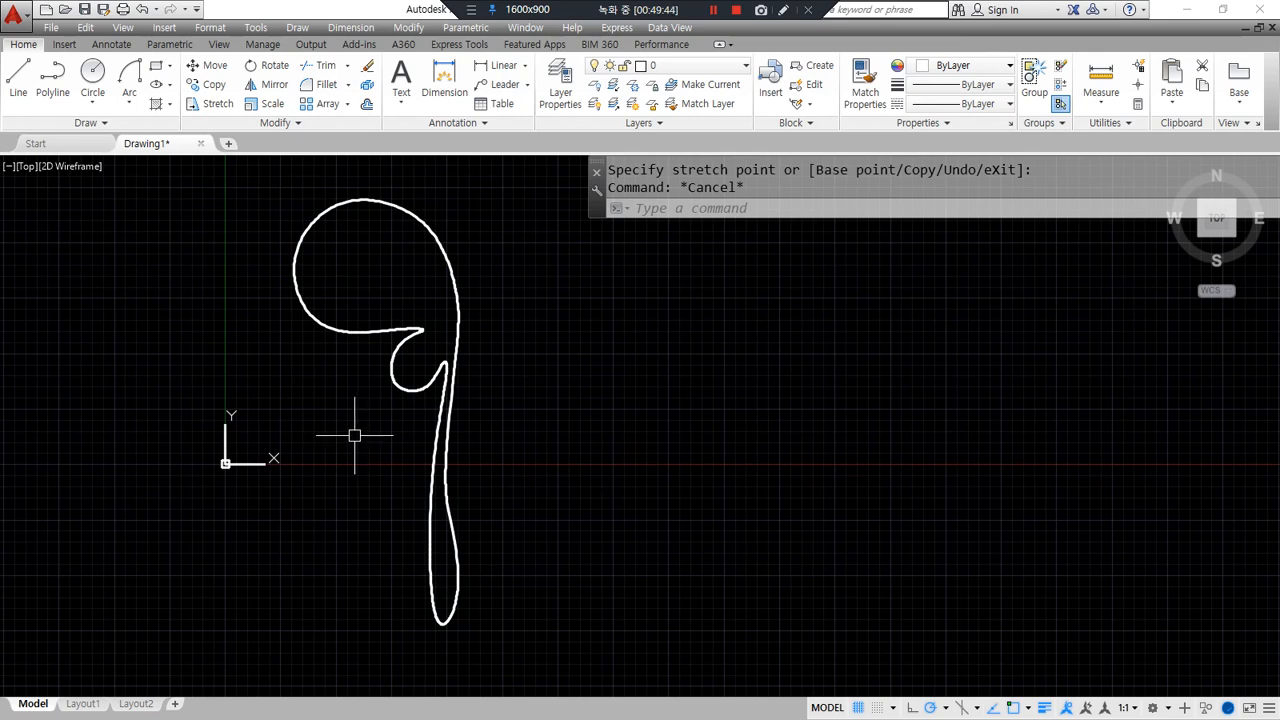
scroll(531, 494, up, 2)
- Draw a vertical line just right of the spline's hook
text(LINE)
key(Return)
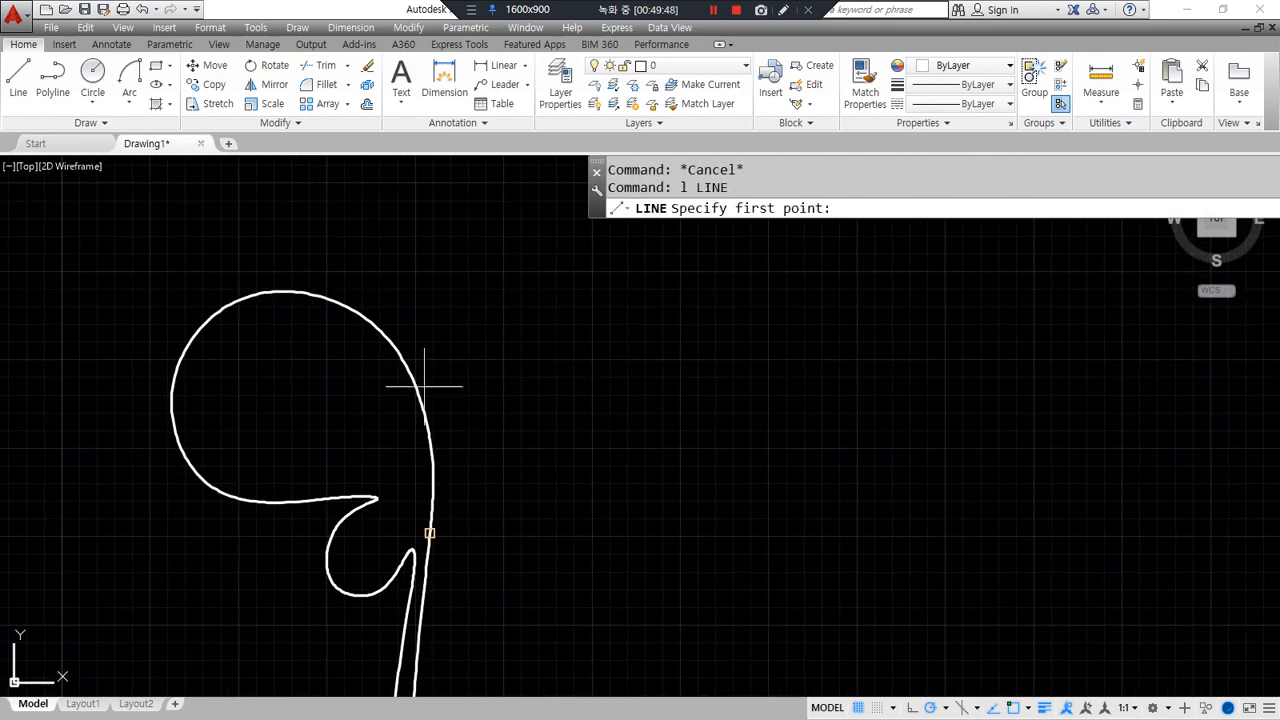
click(449, 356)
click(449, 593)
key(Return)
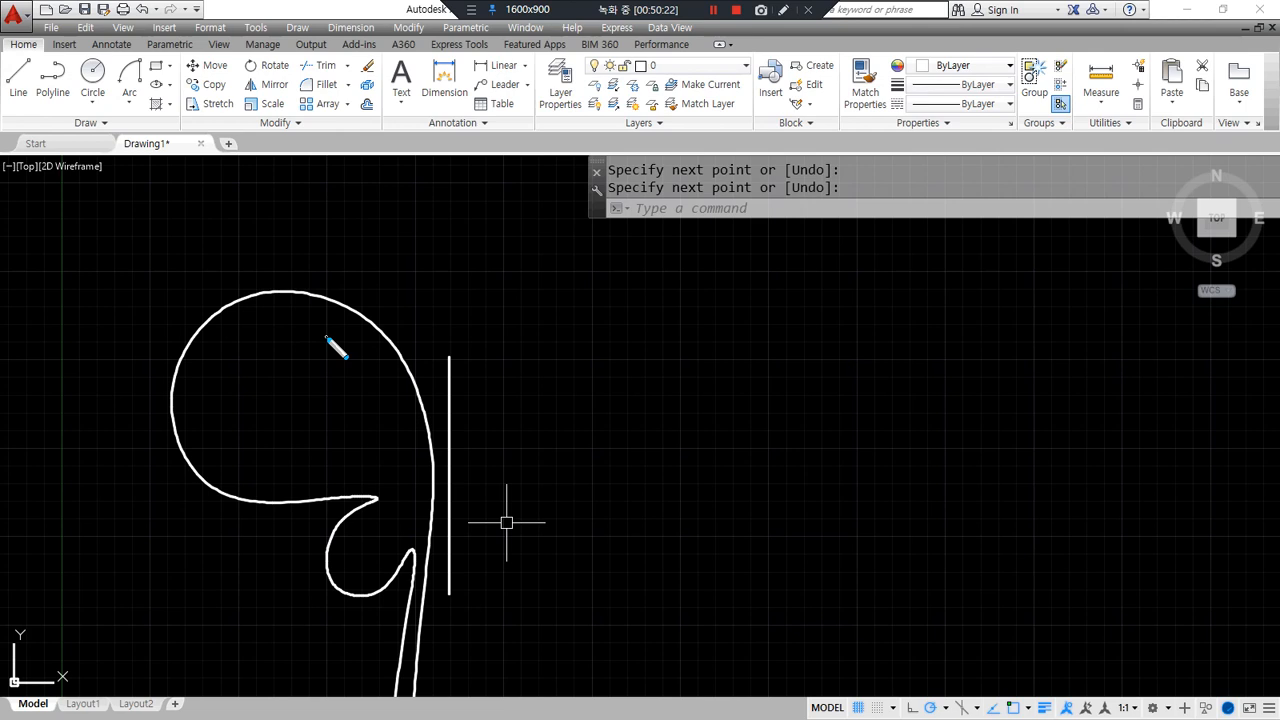
- Clear any leftover command and start the Mirror command with MI
drag(450, 359, 451, 638)
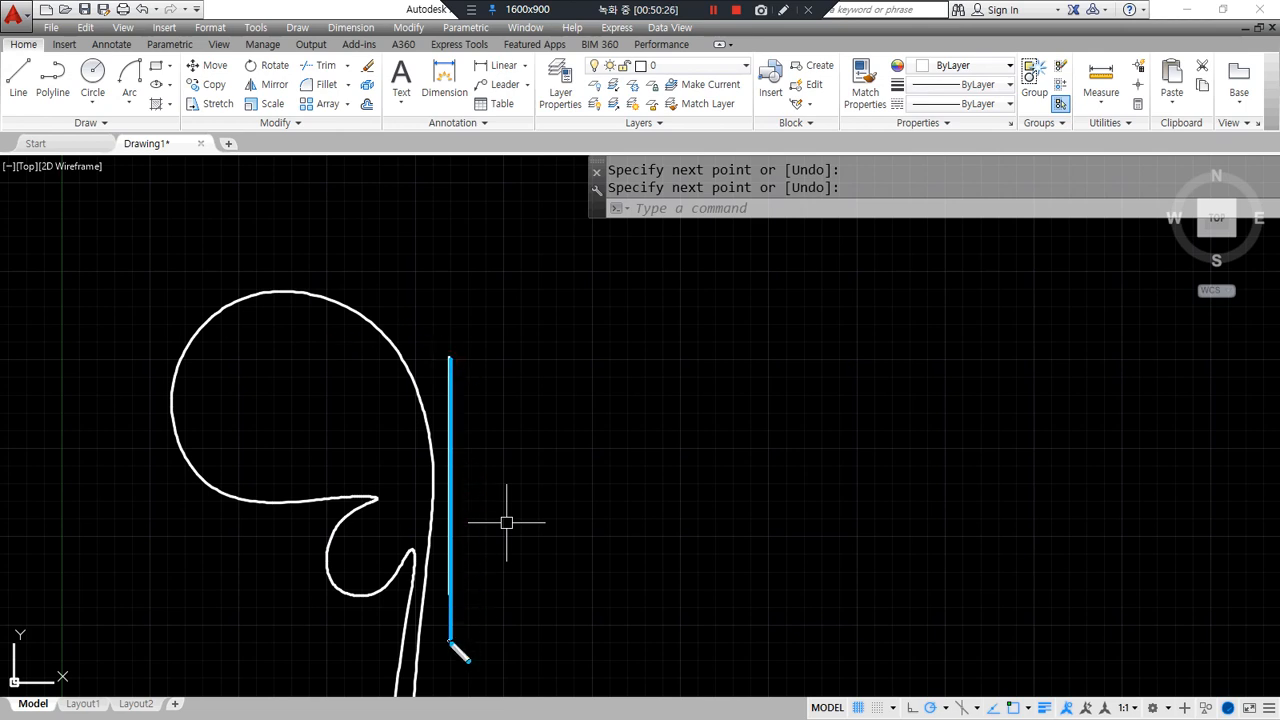
key(Escape)
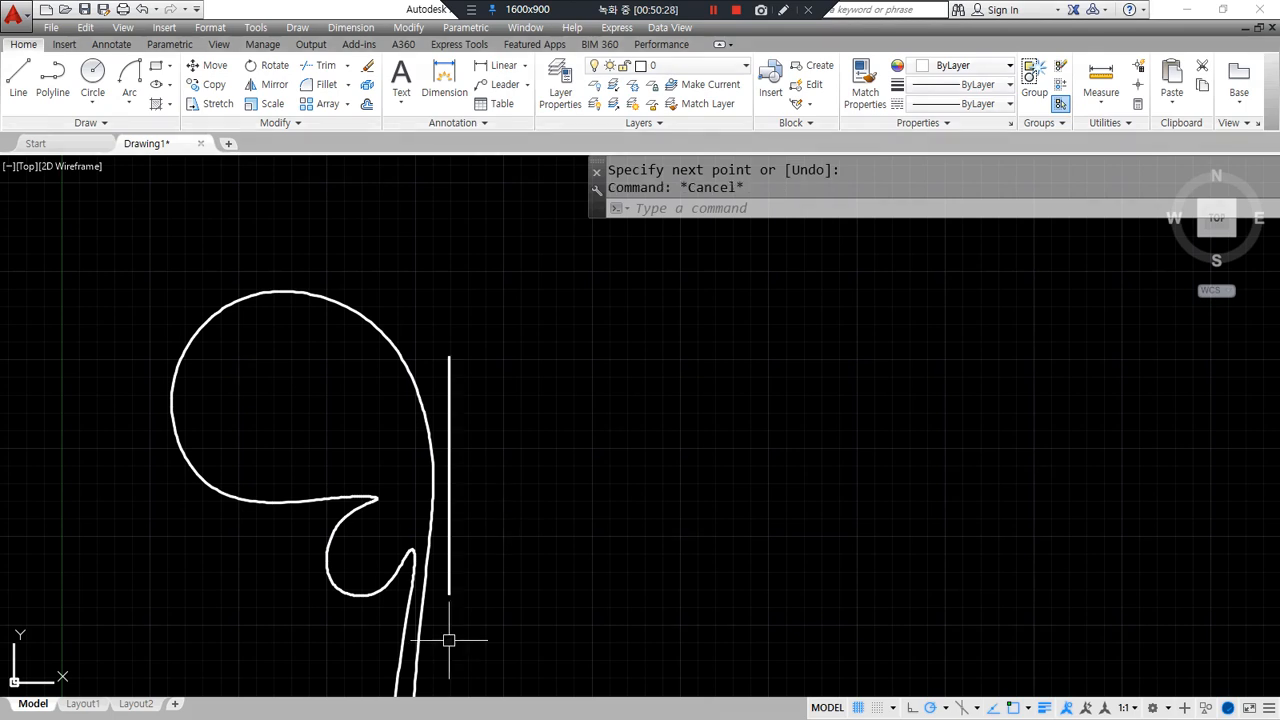
text(mi)
key(Return)
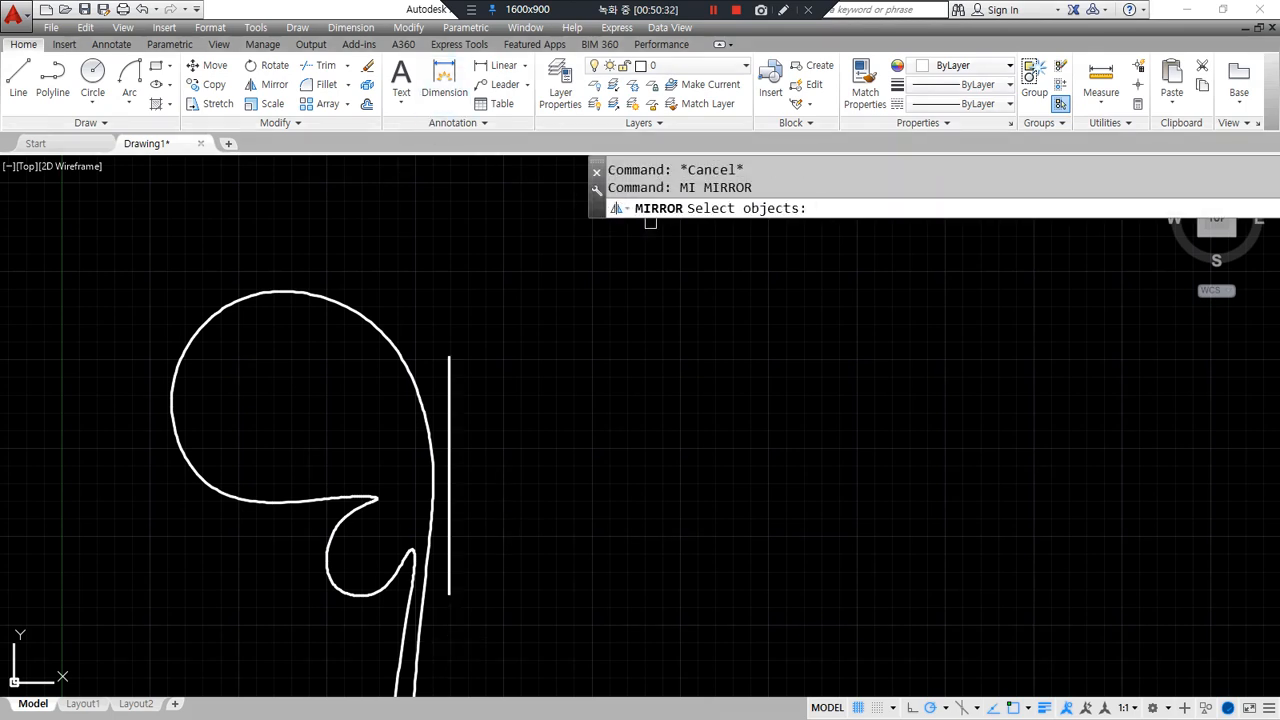
- Mirror the hooked spline across the vertical line's two endpoints, keeping the original
drag(778, 236, 777, 189)
click(366, 312)
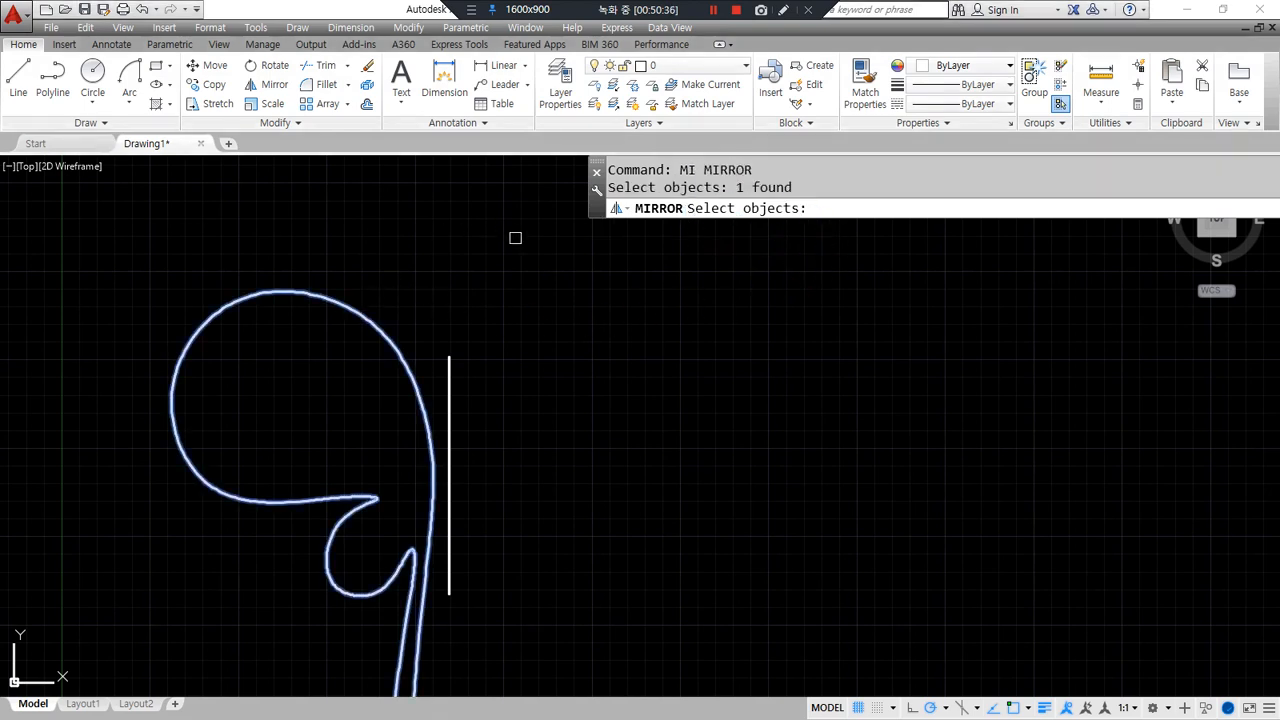
key(Return)
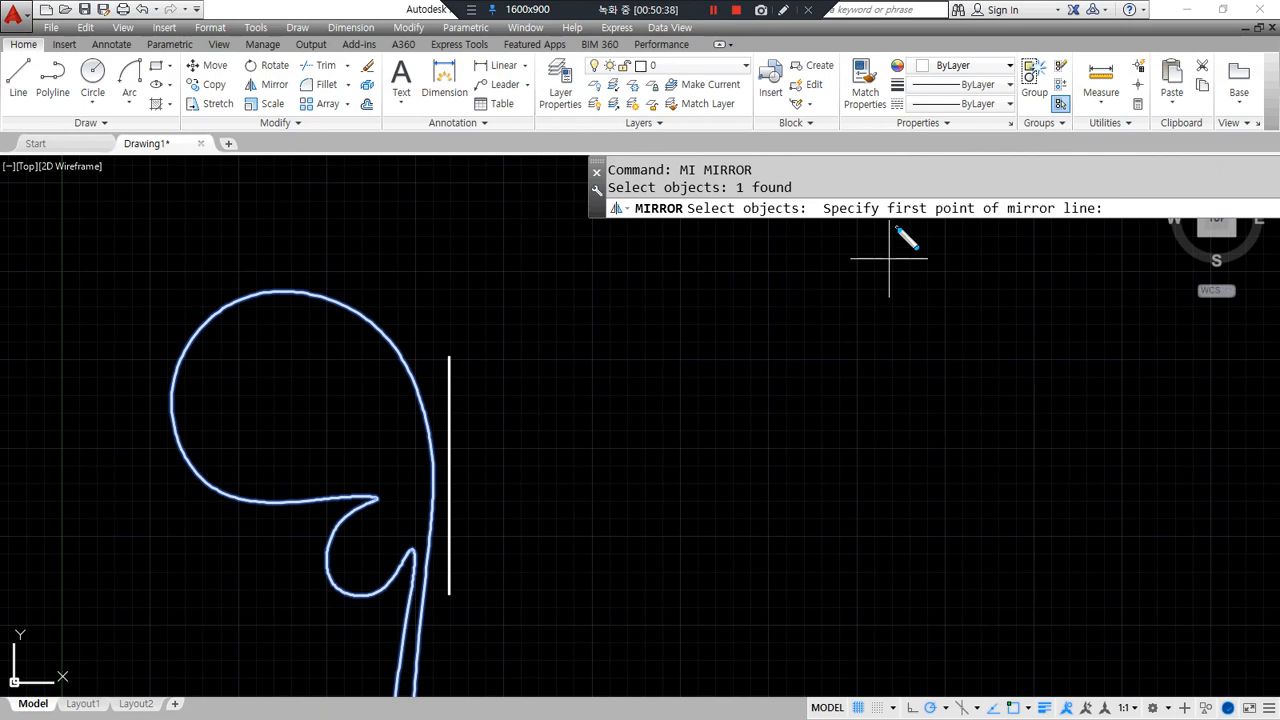
mouse_move(899, 226)
mouse_down()
mouse_move(915, 180)
mouse_move(950, 242)
mouse_move(1128, 223)
mouse_up()
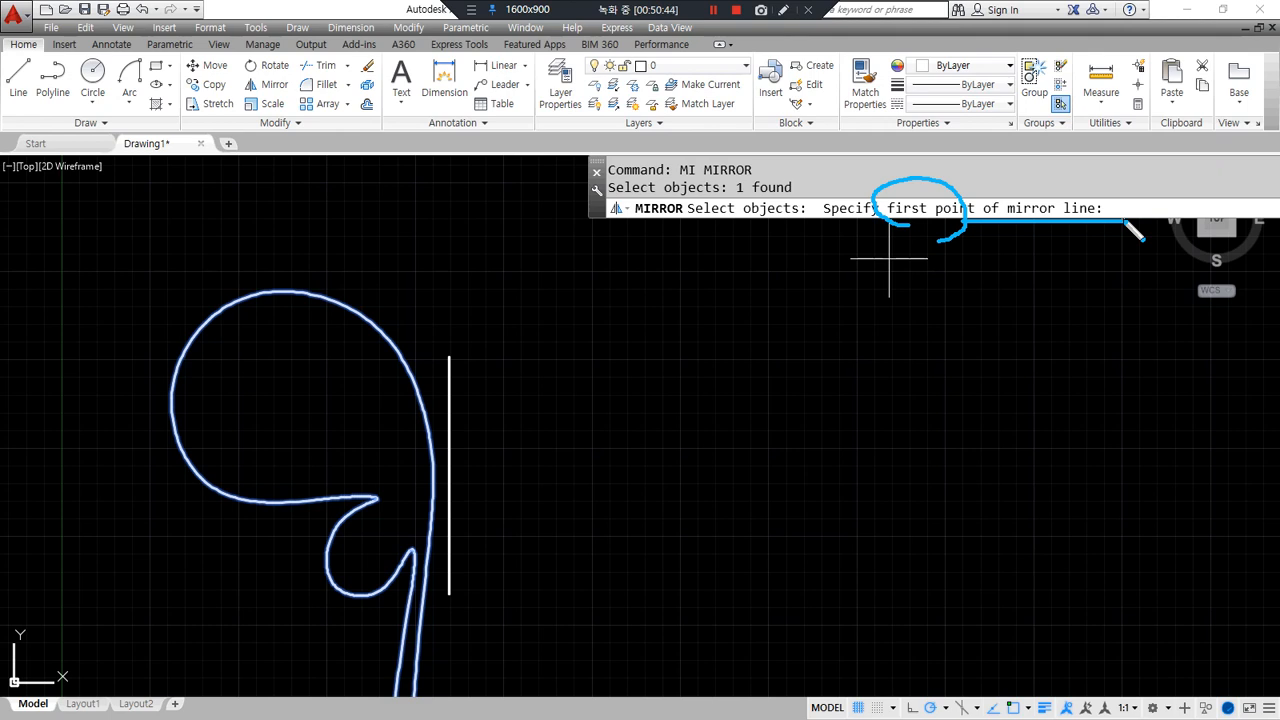
click(449, 357)
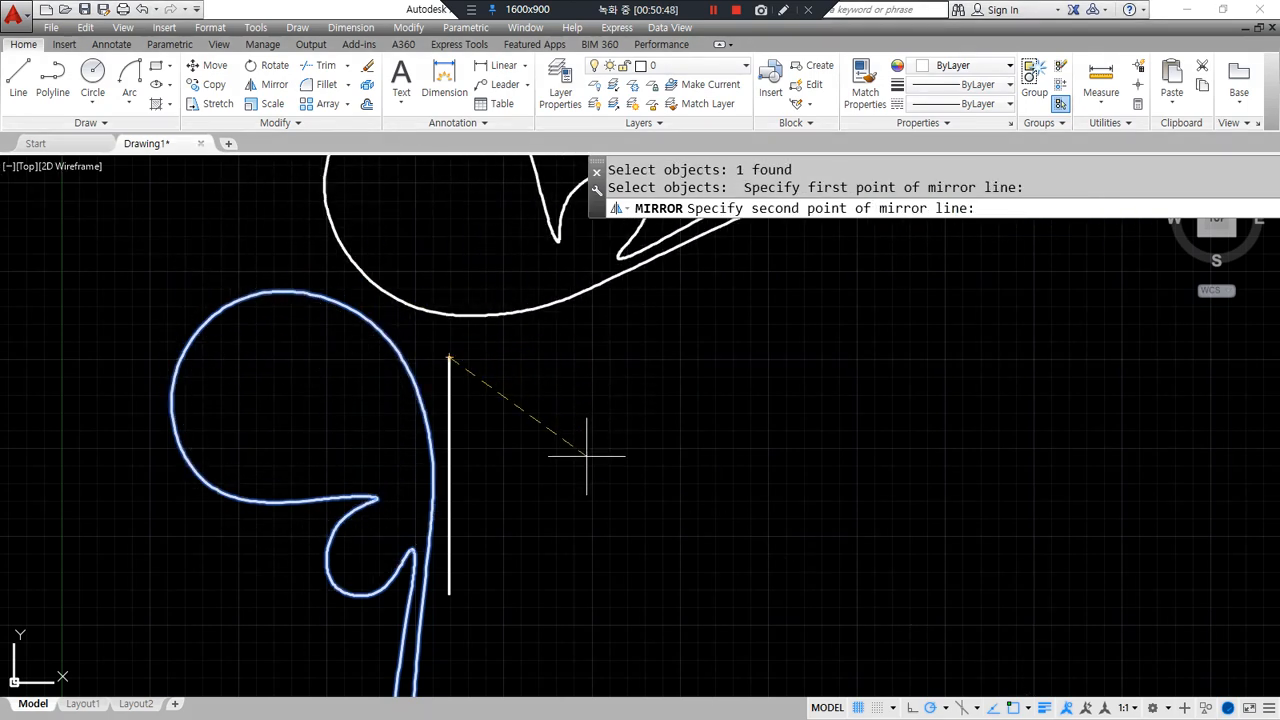
click(449, 597)
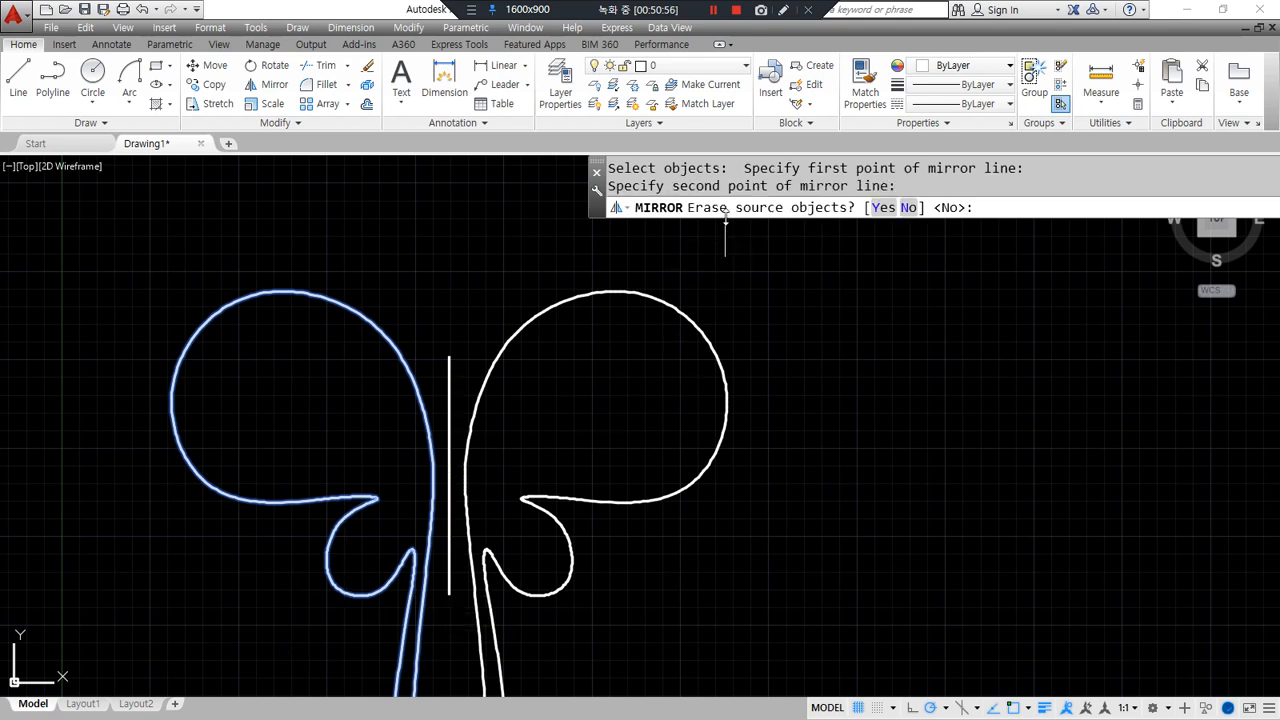
mouse_move(684, 222)
mouse_down()
mouse_move(805, 188)
mouse_move(848, 240)
mouse_move(680, 243)
mouse_up()
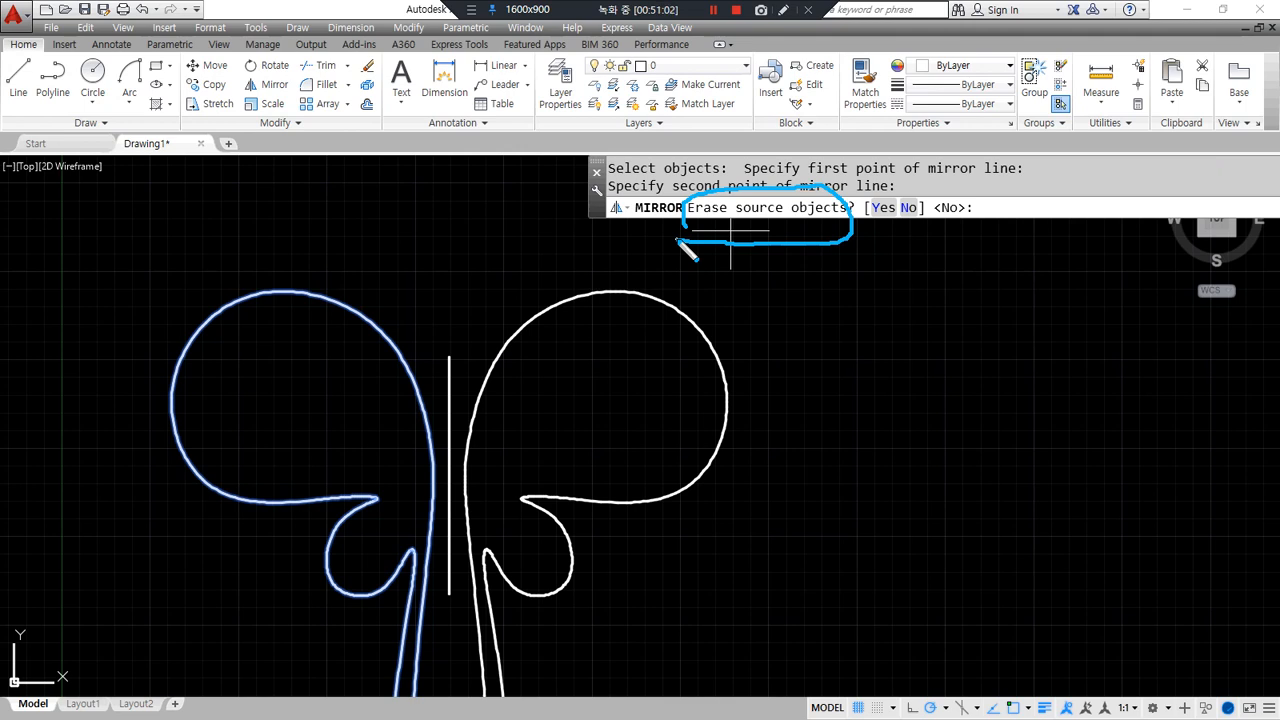
drag(312, 289, 376, 230)
mouse_move(322, 263)
mouse_down()
mouse_move(312, 288)
mouse_move(350, 282)
mouse_up()
mouse_move(975, 240)
mouse_down()
mouse_move(940, 245)
mouse_move(995, 254)
mouse_up()
key(Return)
middle_drag(806, 369, 792, 320)
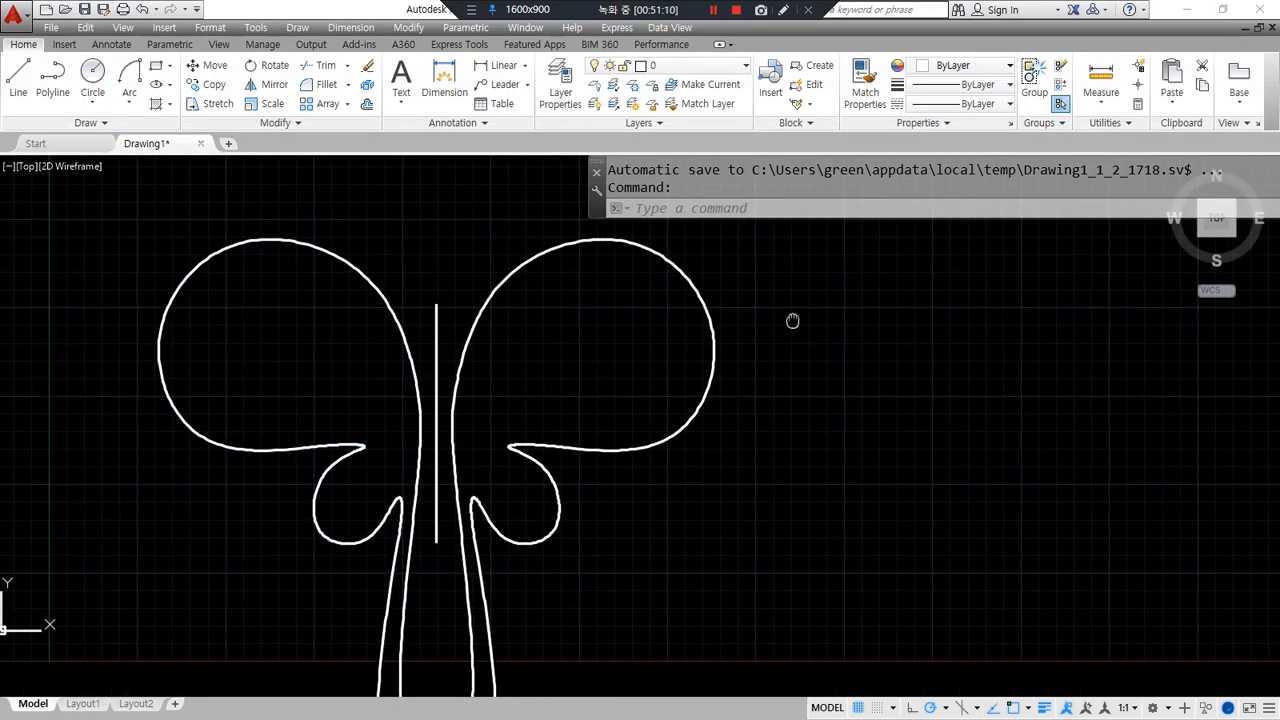
- Draw a narrow ellipse body with its long axis on the centre line, using Nearest snap
text(el)
key(Return)
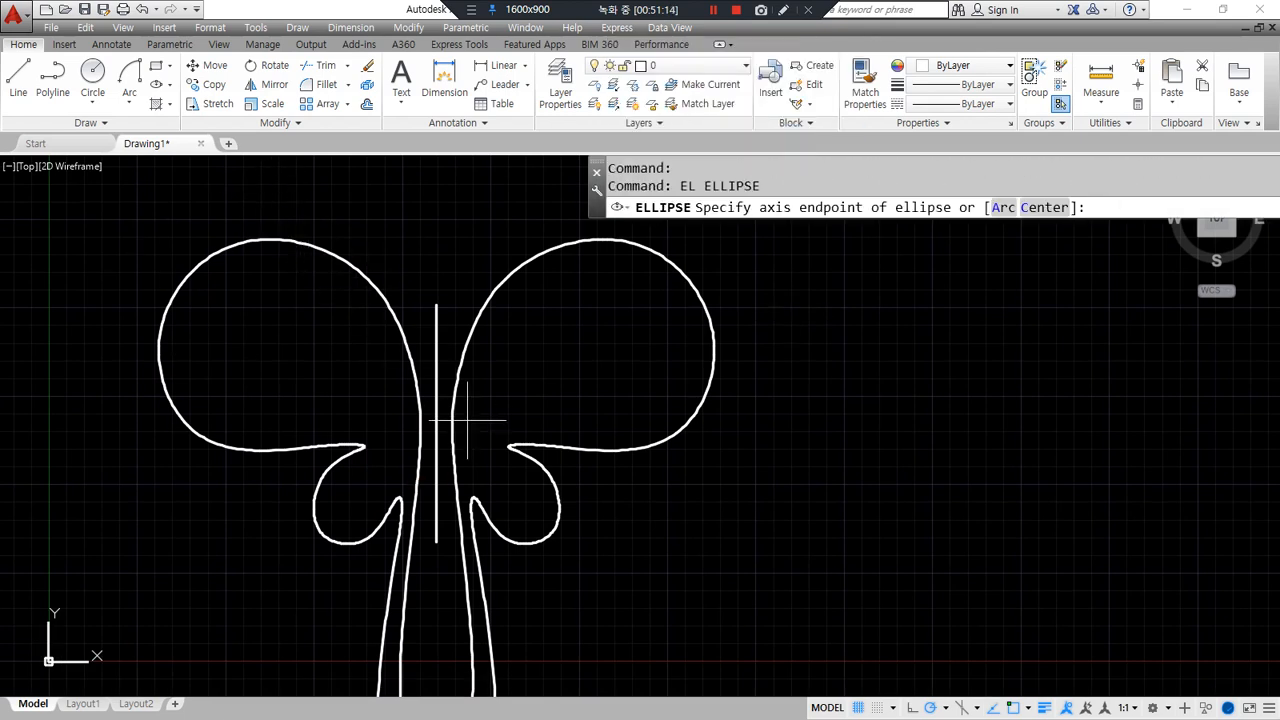
text(nea)
key(Return)
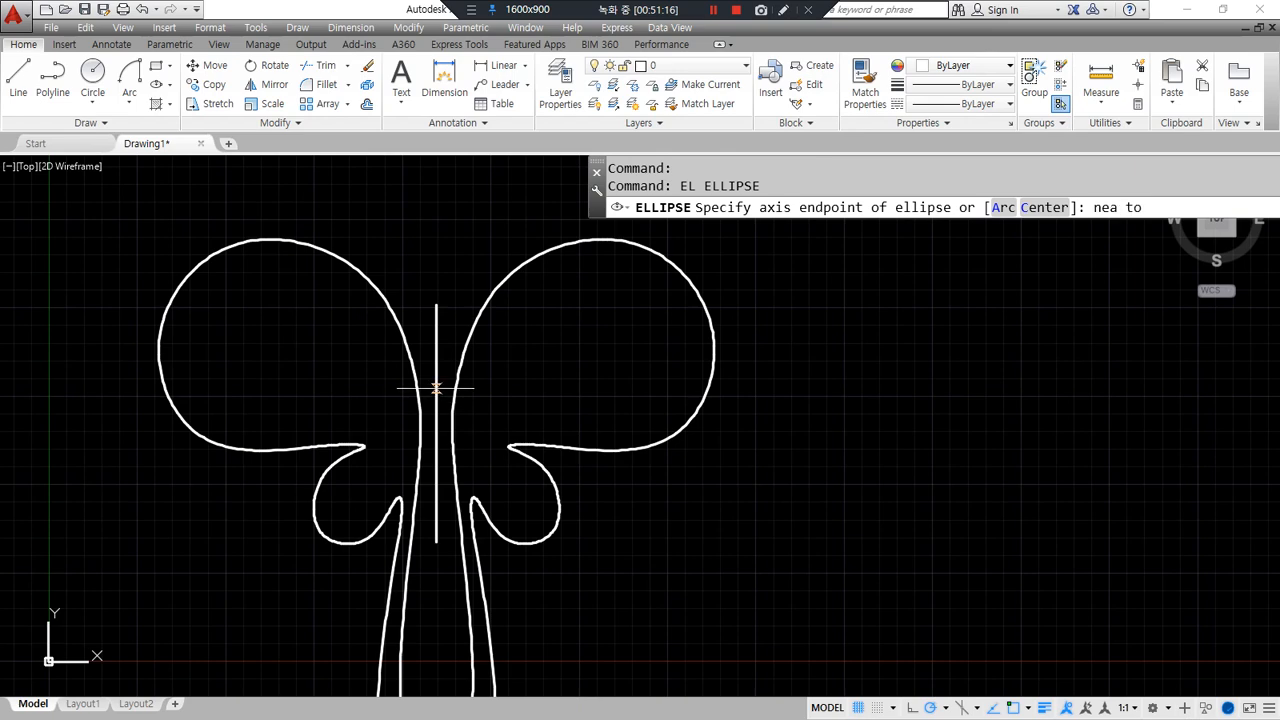
click(436, 388)
click(436, 480)
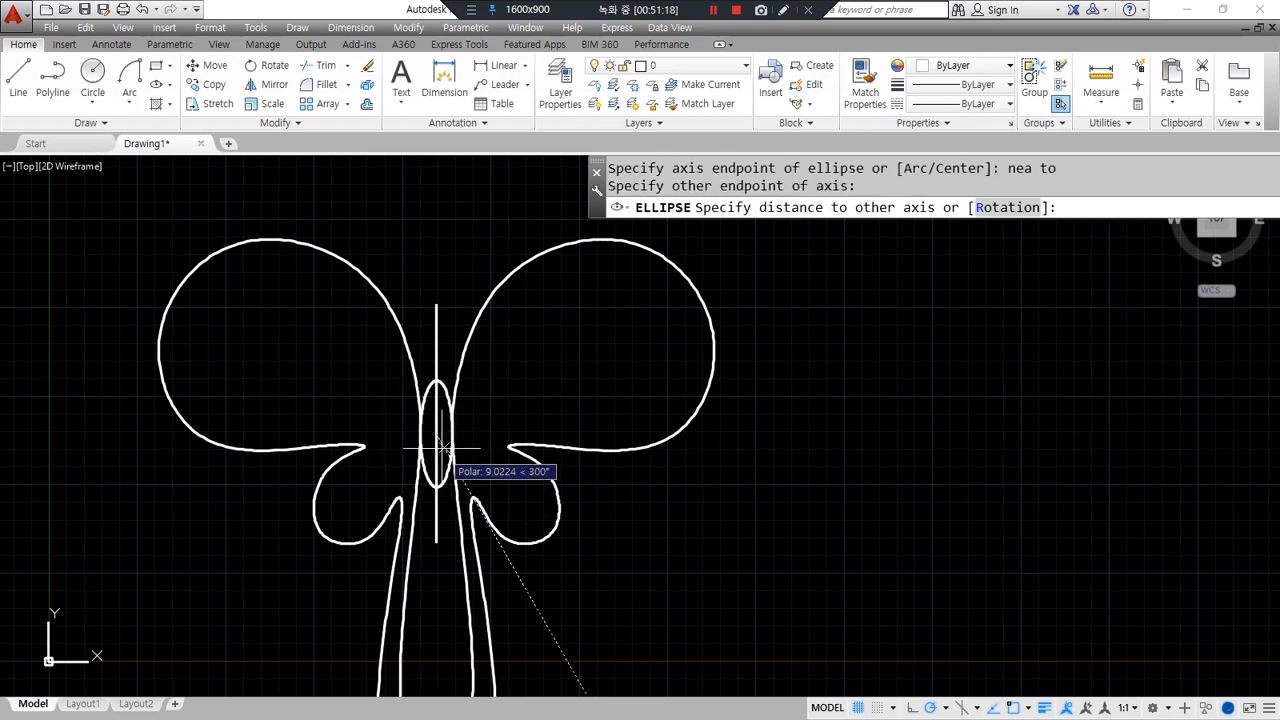
scroll(447, 435, up, 4)
scroll(447, 435, up, 2)
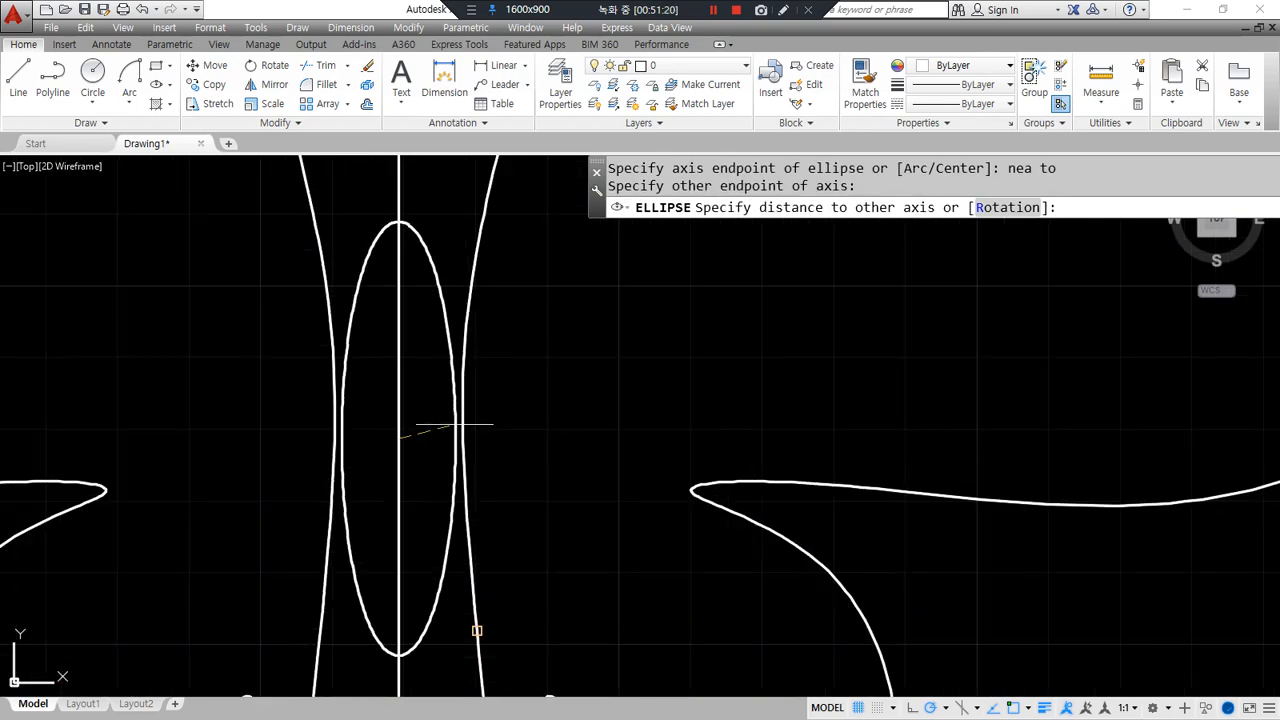
click(456, 433)
- Draw a small circle head centred on the line above the ellipse
middle_drag(410, 282, 406, 435)
text(c)
key(Return)
text(nea)
key(Return)
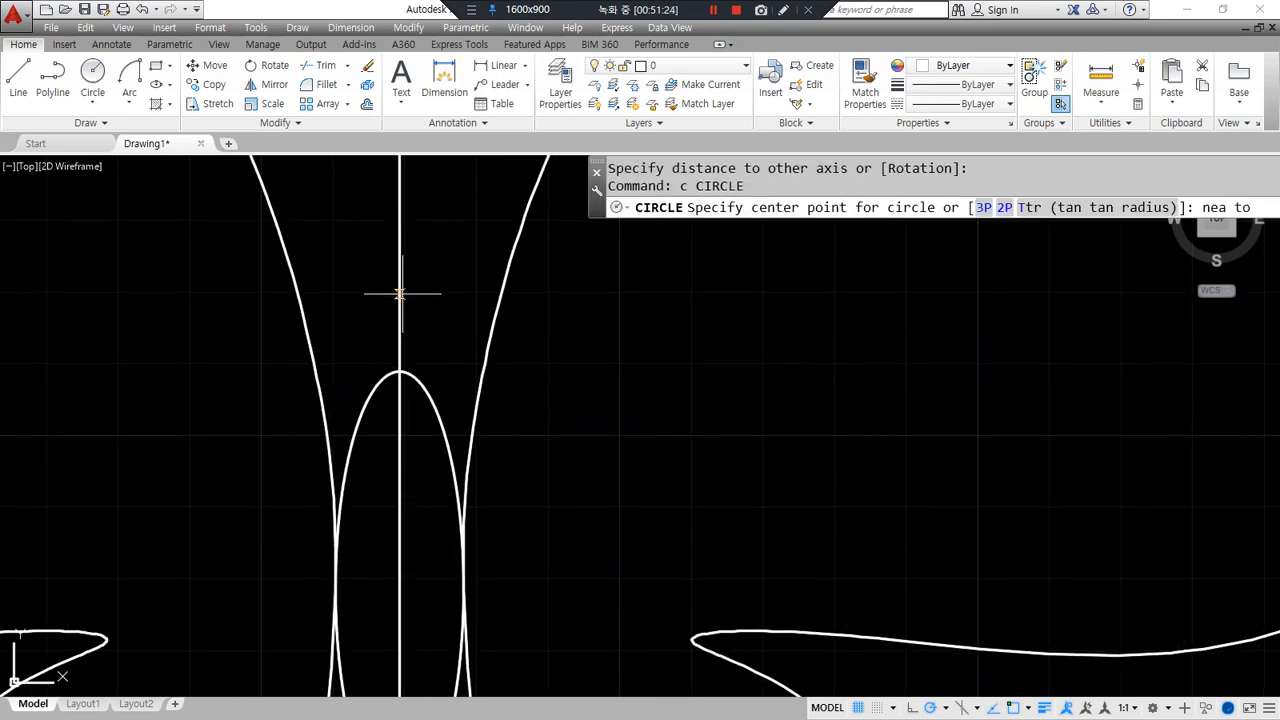
click(400, 293)
click(400, 370)
- Erase the vertical centre line
scroll(400, 370, down, 6)
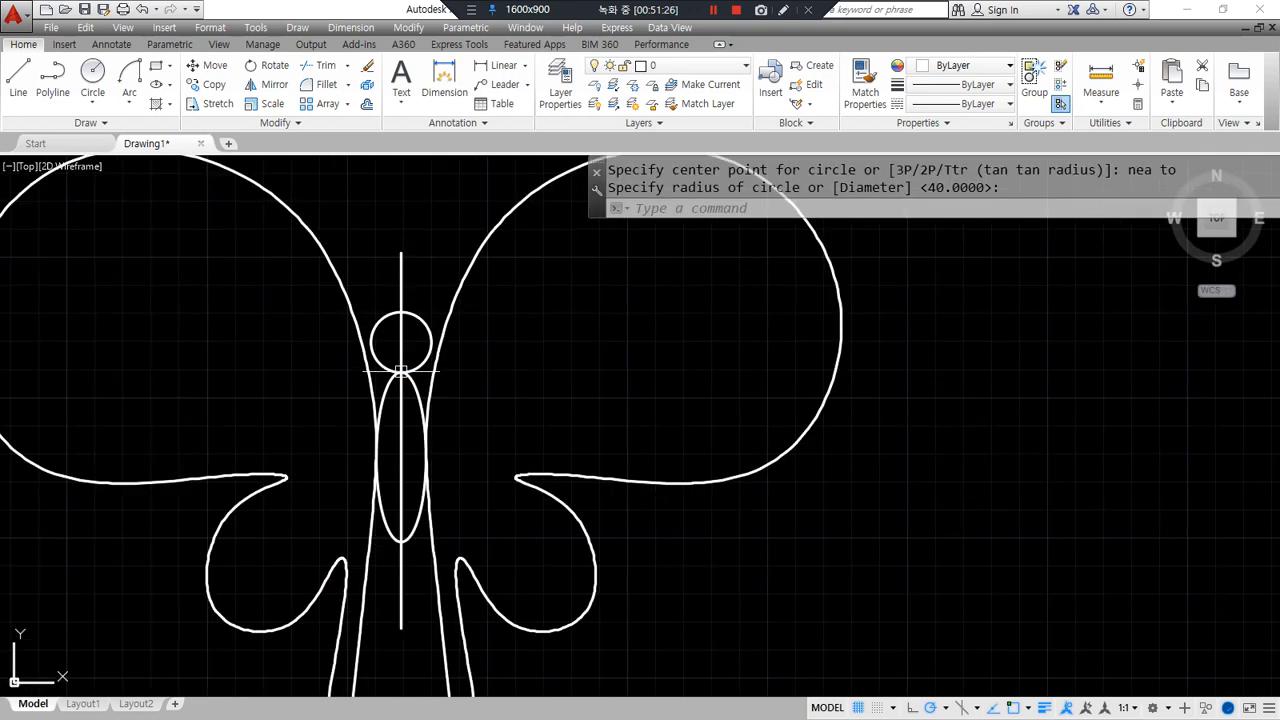
click(402, 525)
text(e)
key(Return)
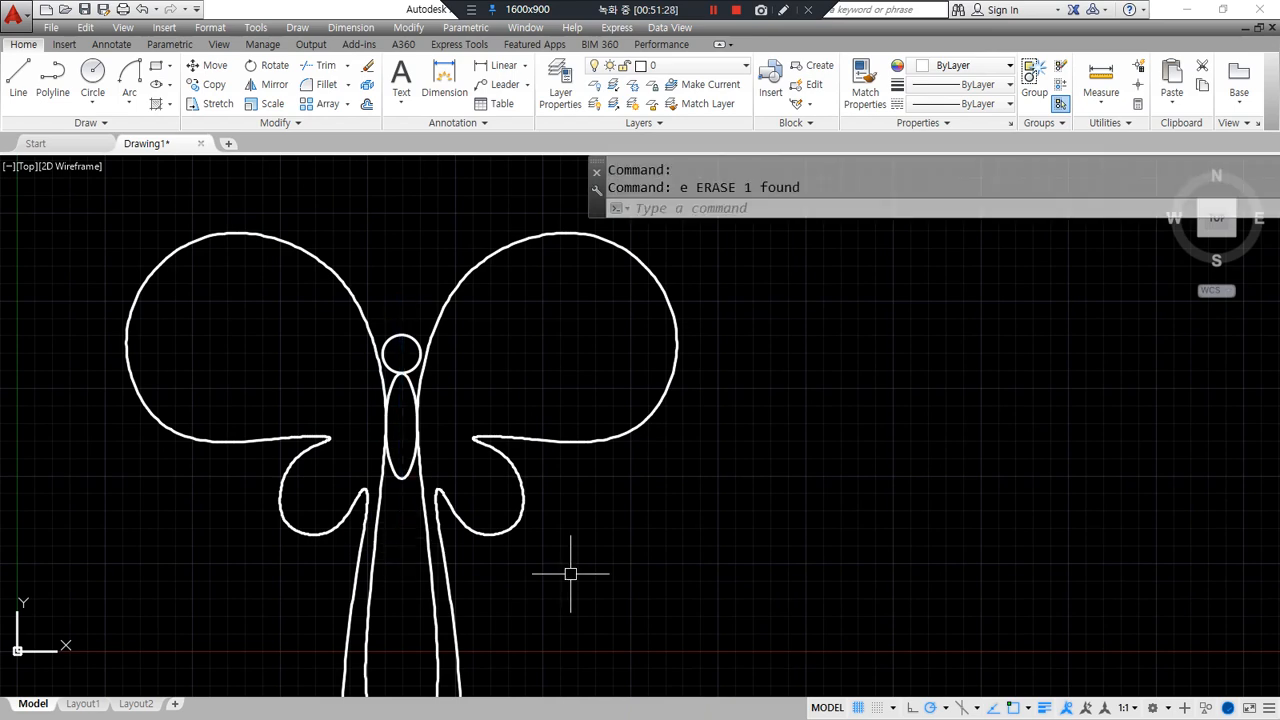
scroll(508, 466, down, 3)
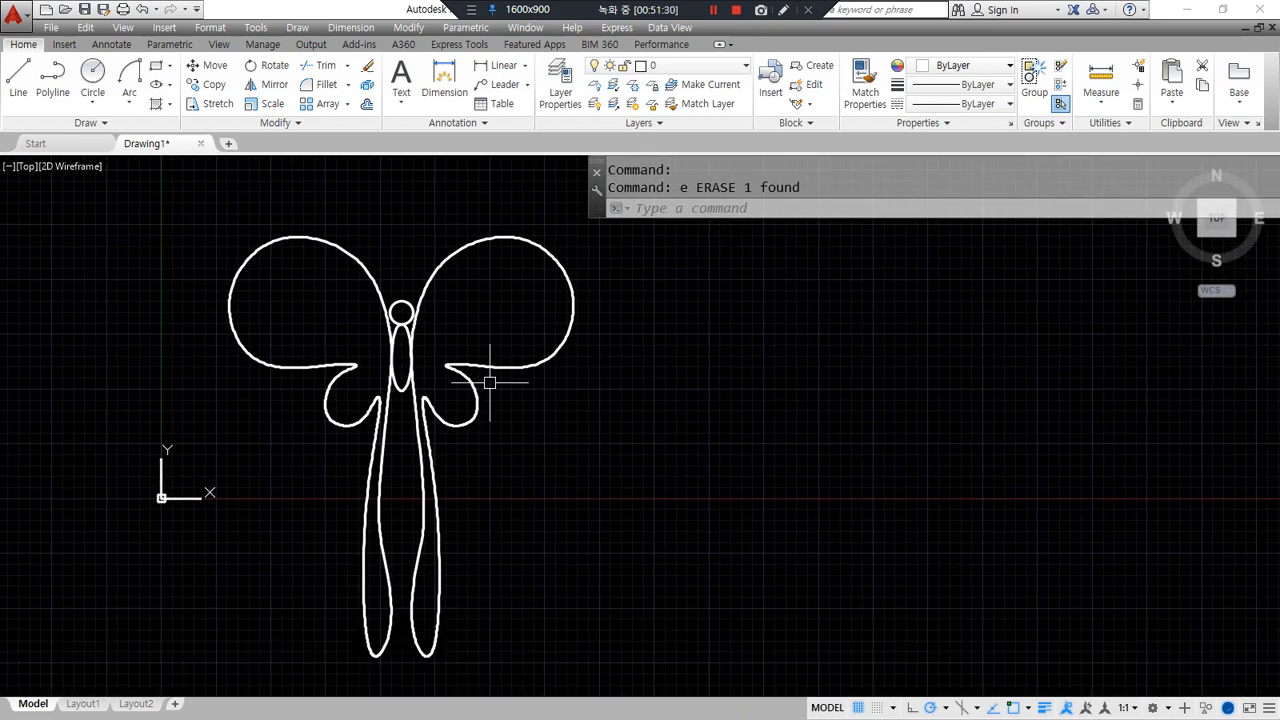
- Draw a horizontal line above the butterfly
middle_drag(529, 503, 540, 617)
text(l)
key(Return)
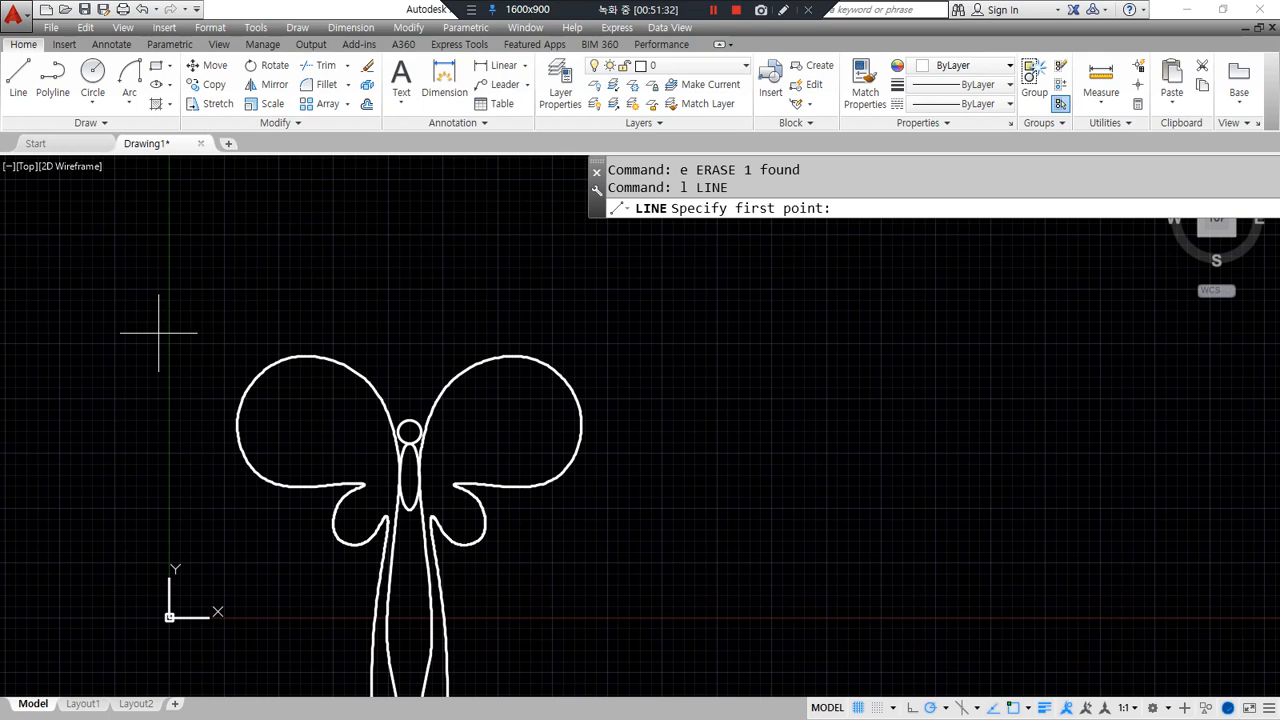
click(158, 333)
click(633, 332)
key(Return)
- Mirror the butterfly across the horizontal line, keeping the original
text(mi)
key(Return)
click(580, 545)
click(239, 363)
key(Return)
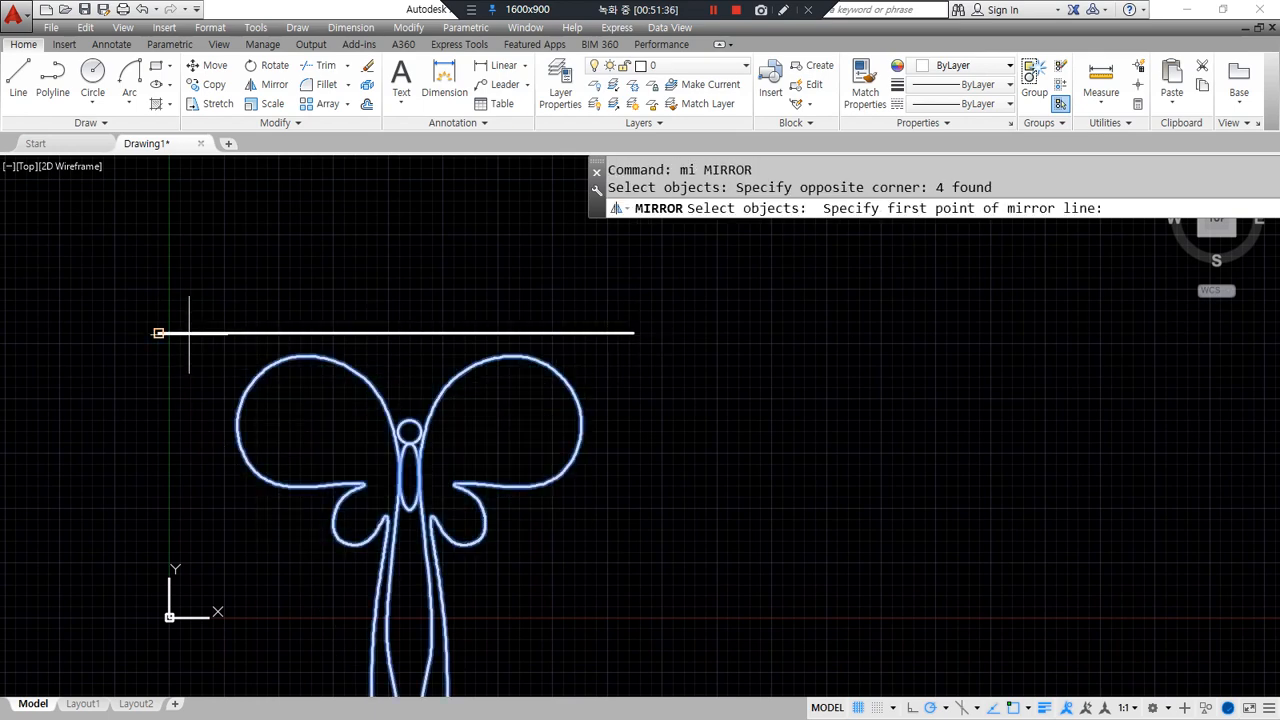
click(158, 333)
click(633, 332)
key(Return)
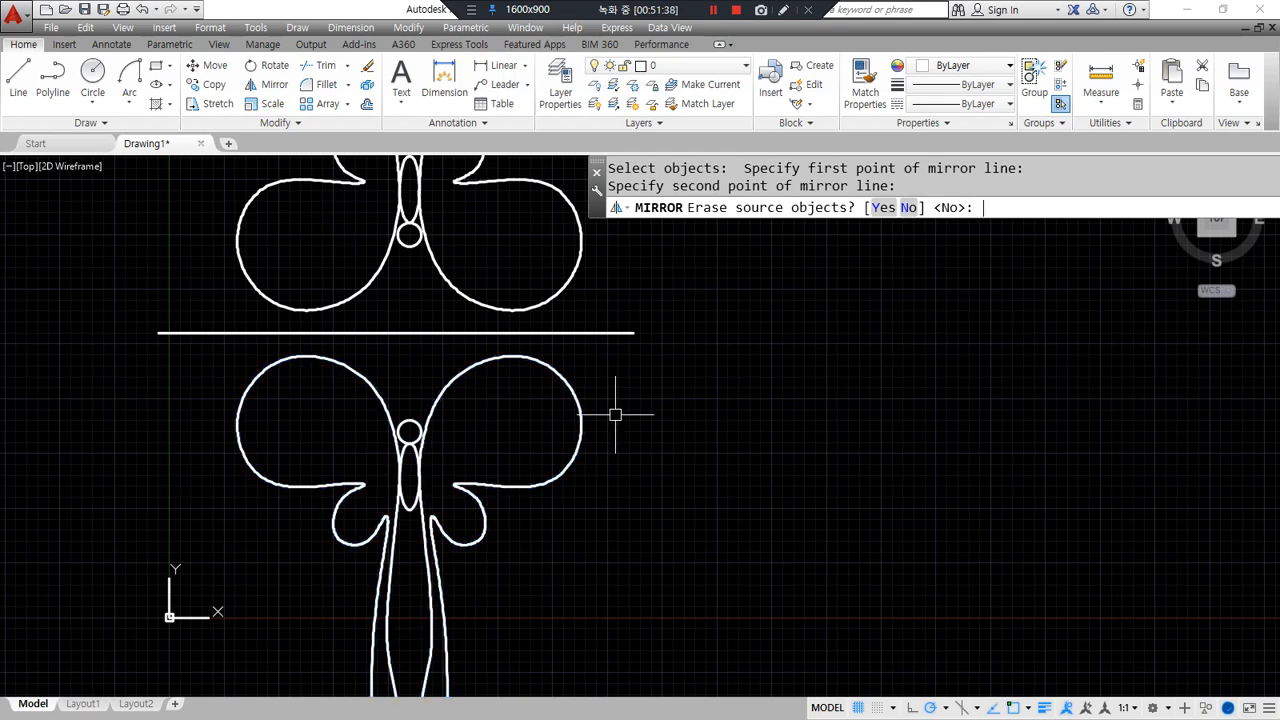
- Draw a slanted line to the right of both butterflies
scroll(615, 400, down, 2)
middle_drag(614, 414, 534, 449)
text(l)
key(Return)
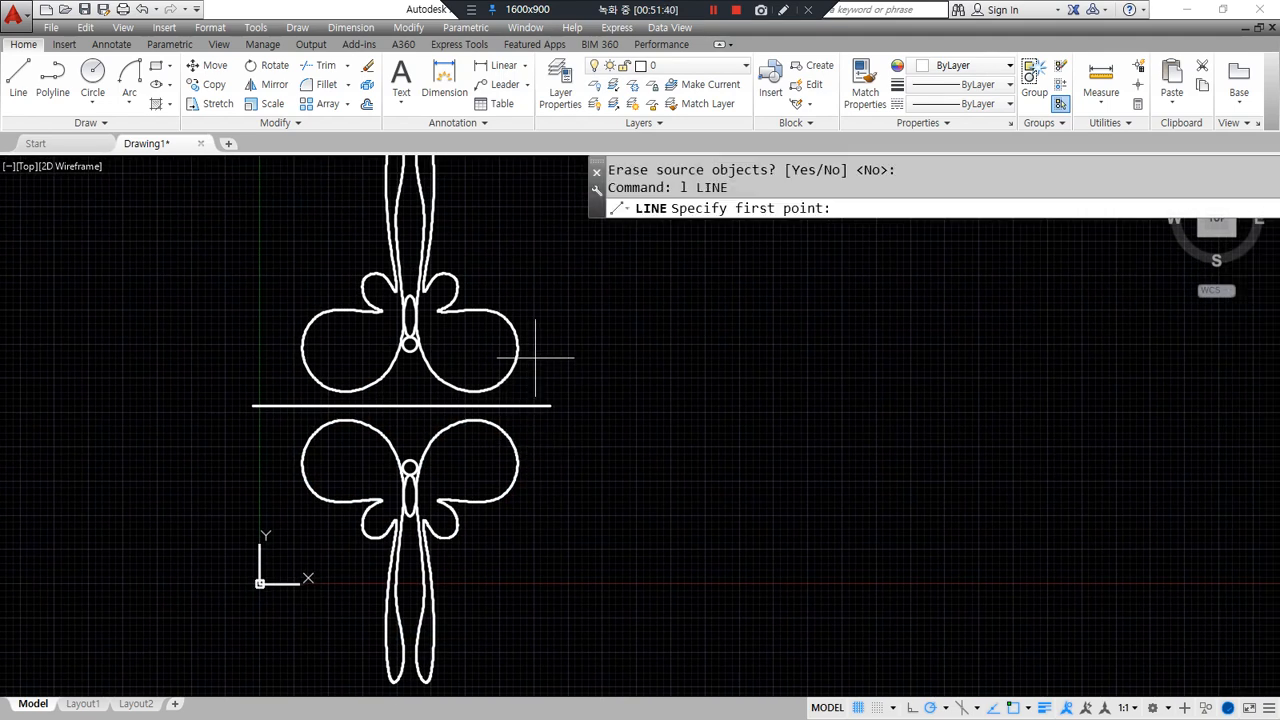
click(495, 272)
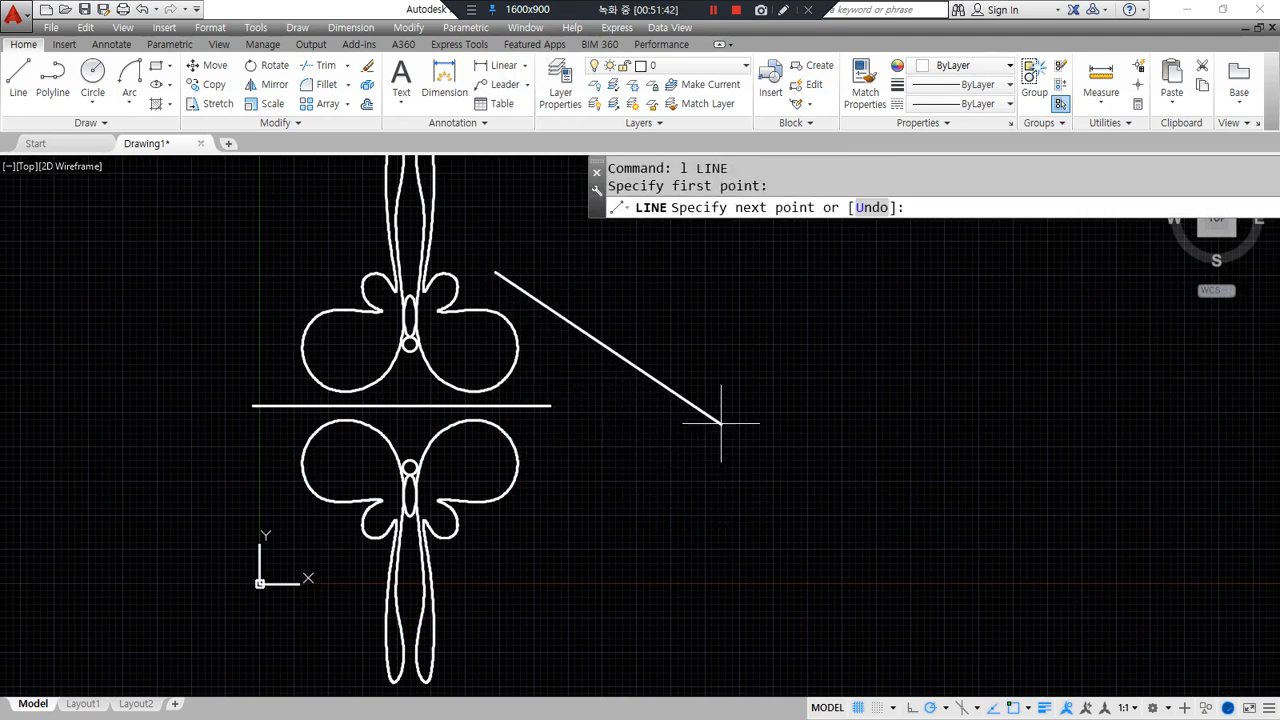
click(790, 440)
key(Return)
- Mirror the lower butterfly across the slanted line, keeping the original
text(mi)
key(Return)
click(502, 620)
click(313, 458)
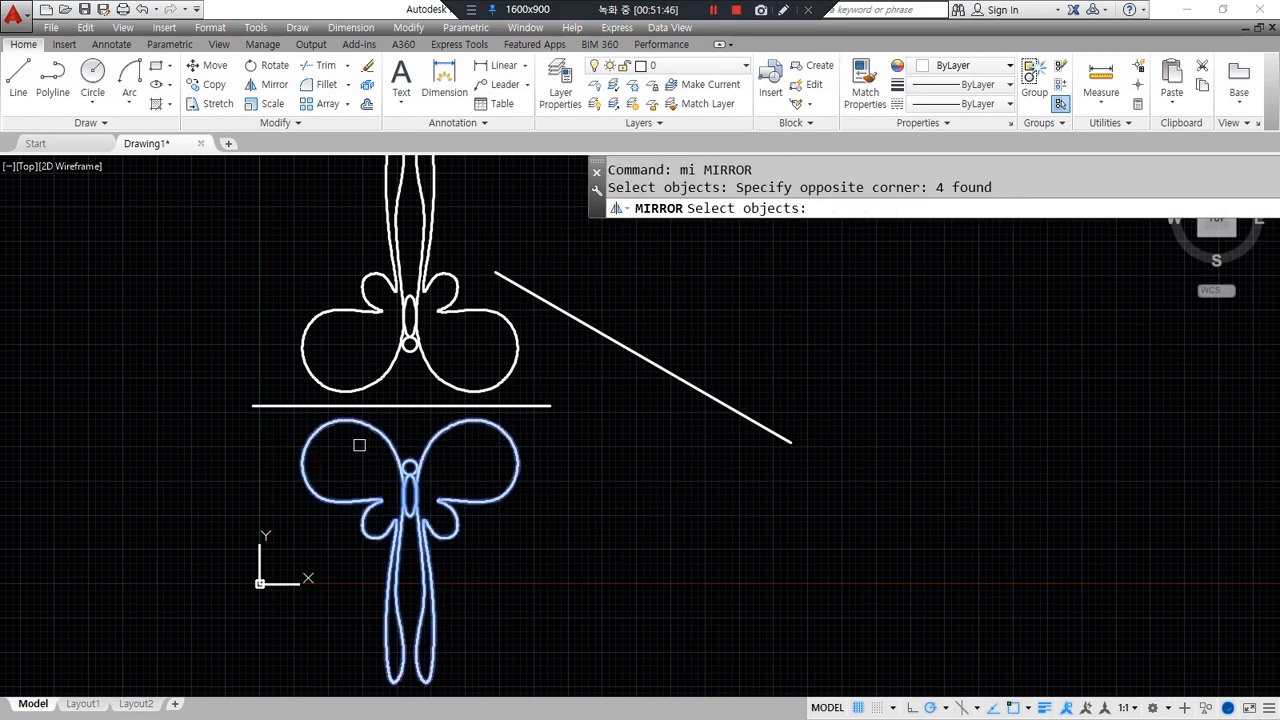
key(Return)
click(496, 272)
middle_drag(764, 434, 505, 518)
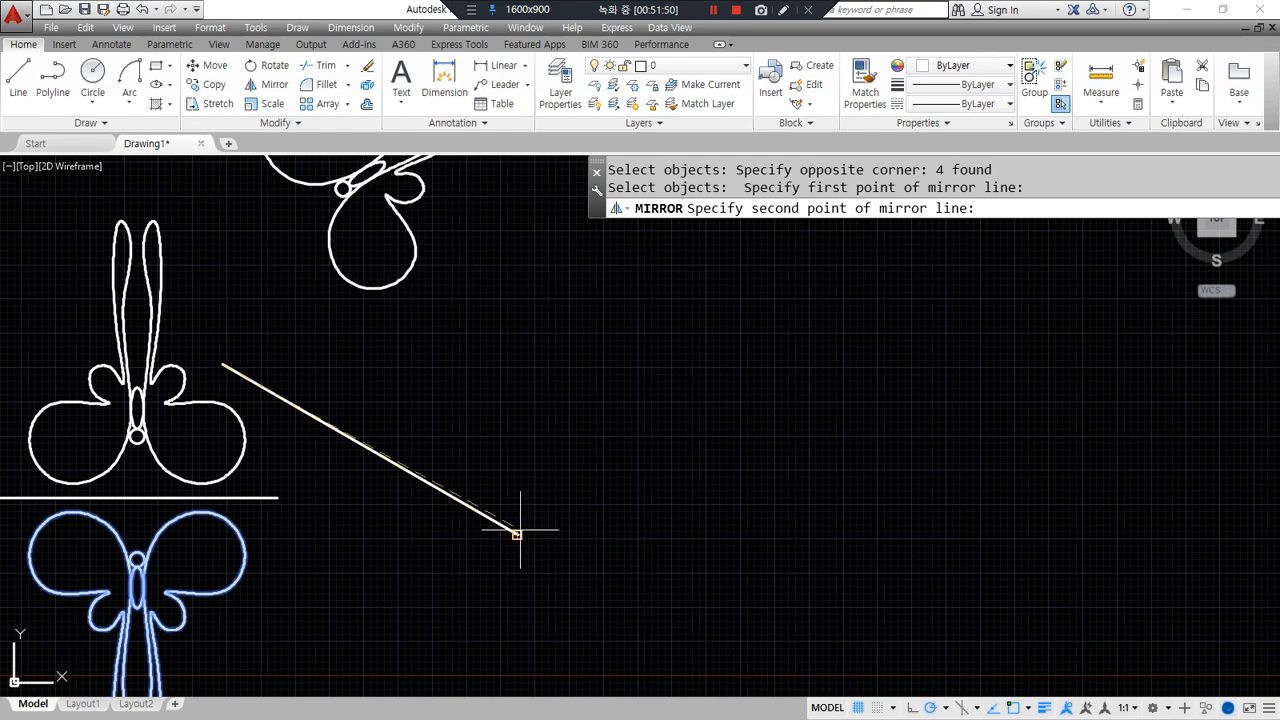
click(516, 534)
scroll(462, 488, down, 2)
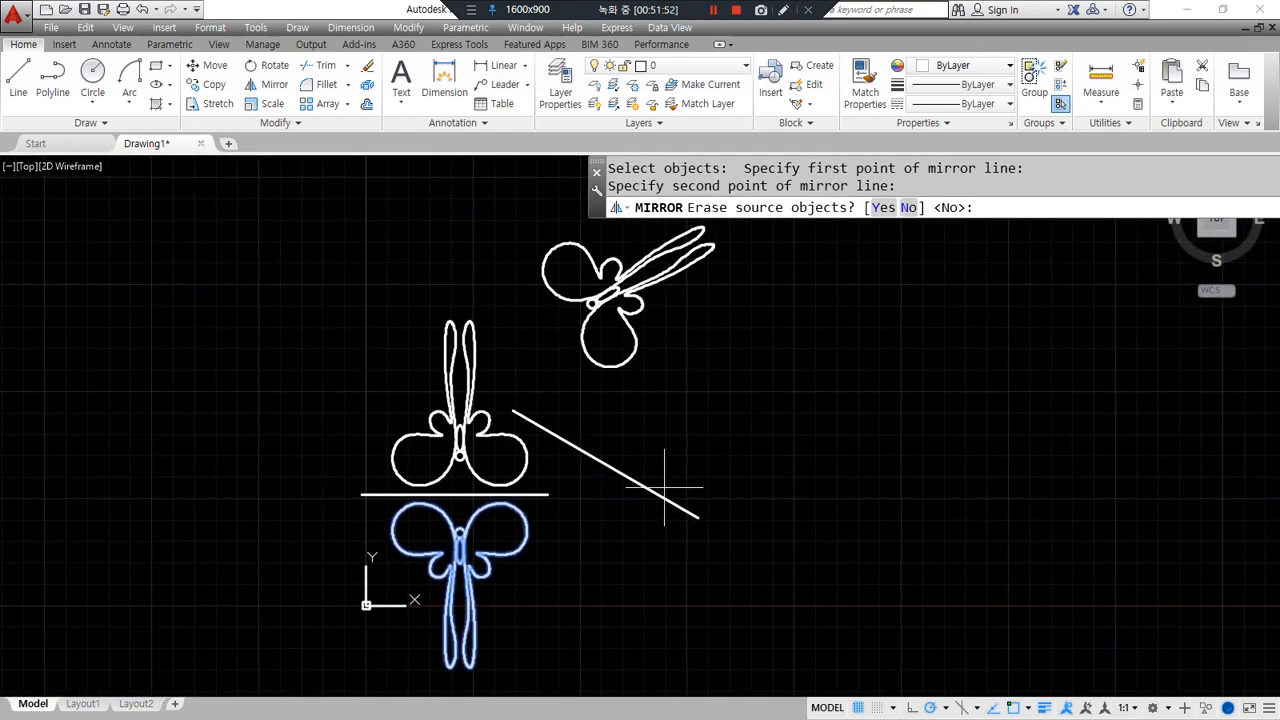
key(Return)
- Draw a vertical line left of the lower butterfly
middle_drag(359, 551, 337, 366)
scroll(348, 479, up, 2)
middle_drag(348, 479, 386, 461)
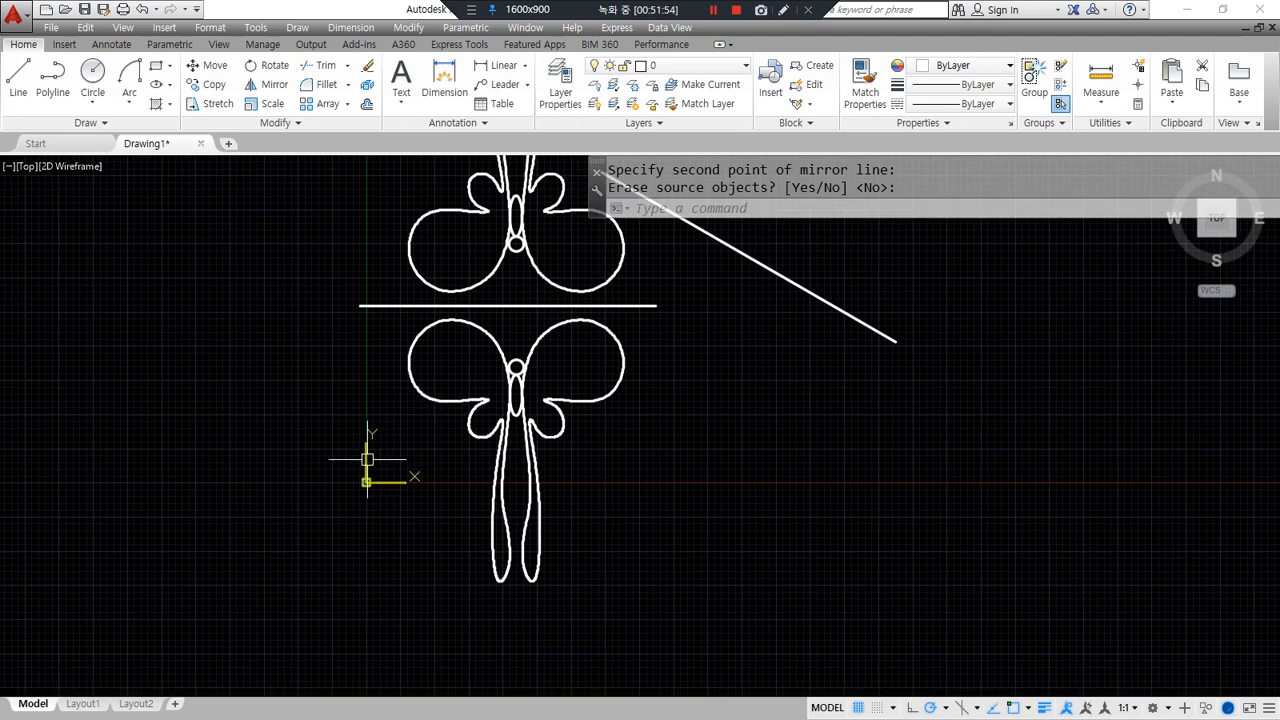
text(l)
key(Return)
click(324, 271)
click(324, 584)
key(Return)
- Mirror the lower butterfly across the vertical line, erasing the source
text(mi)
key(Return)
click(672, 534)
click(469, 345)
key(Return)
click(324, 271)
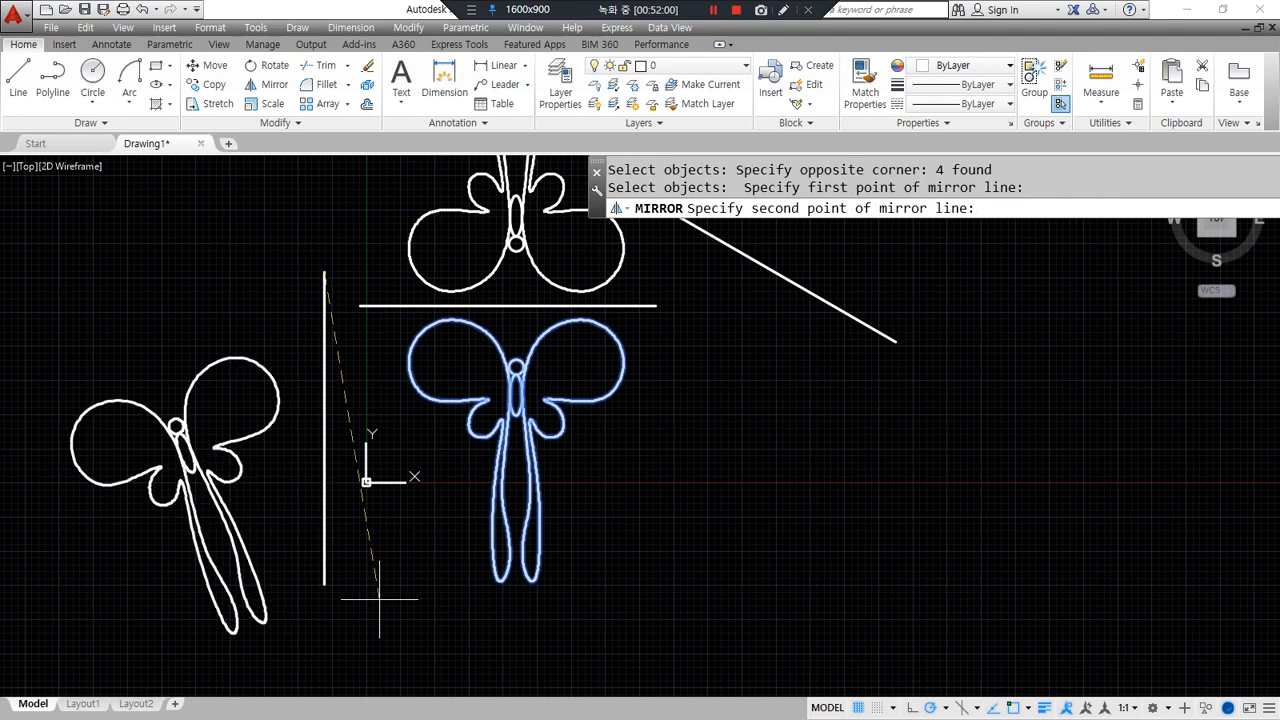
click(324, 584)
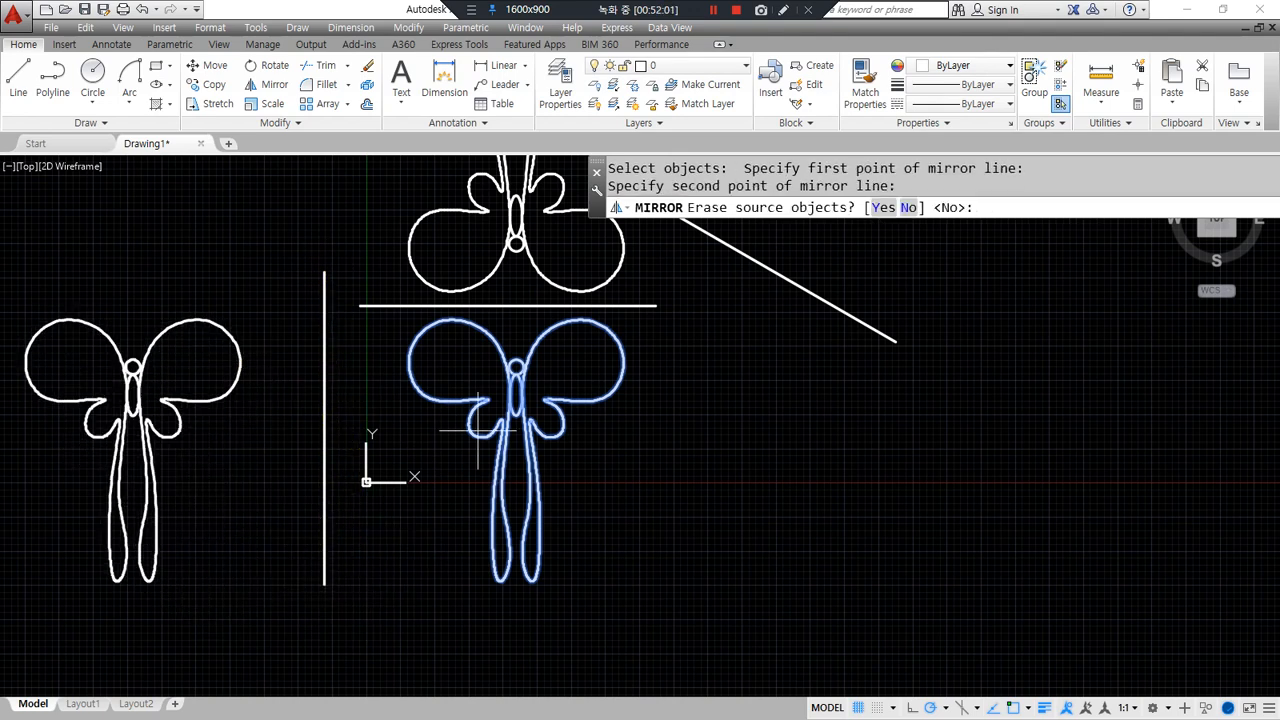
click(884, 207)
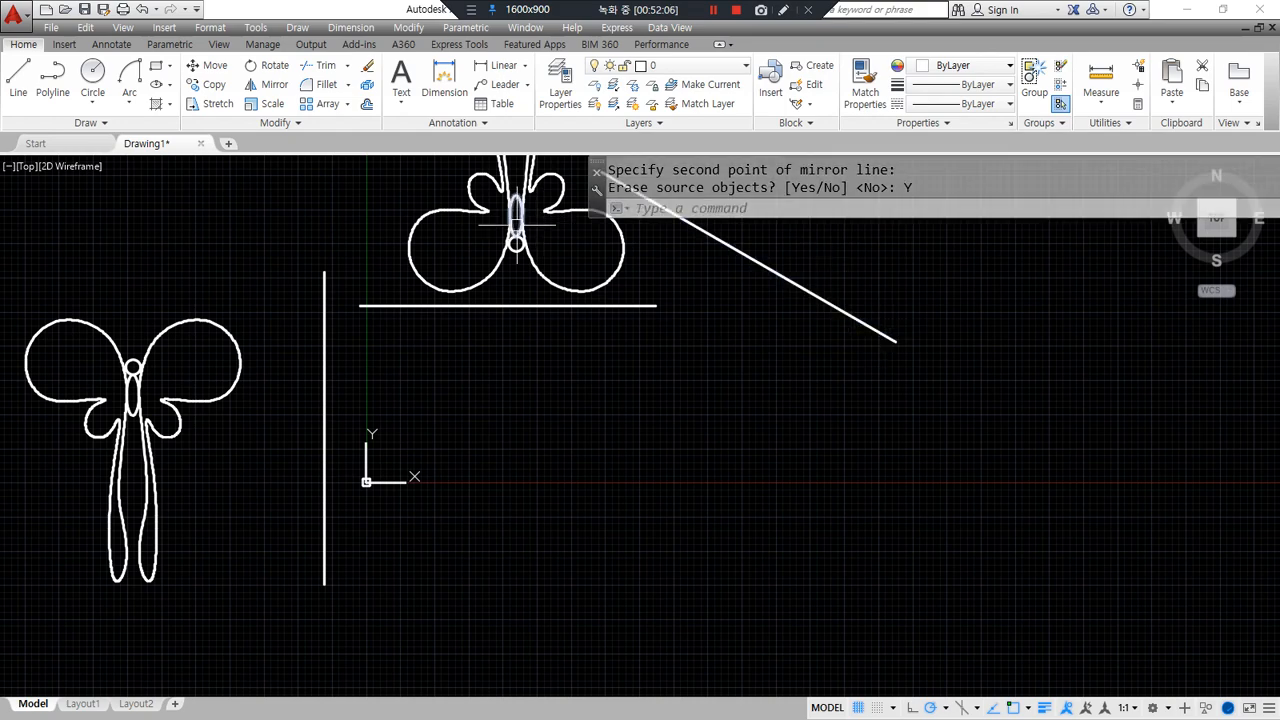
- Glance at the command notes, then return and frame the butterflies in the drawing
key(alt+Tab)
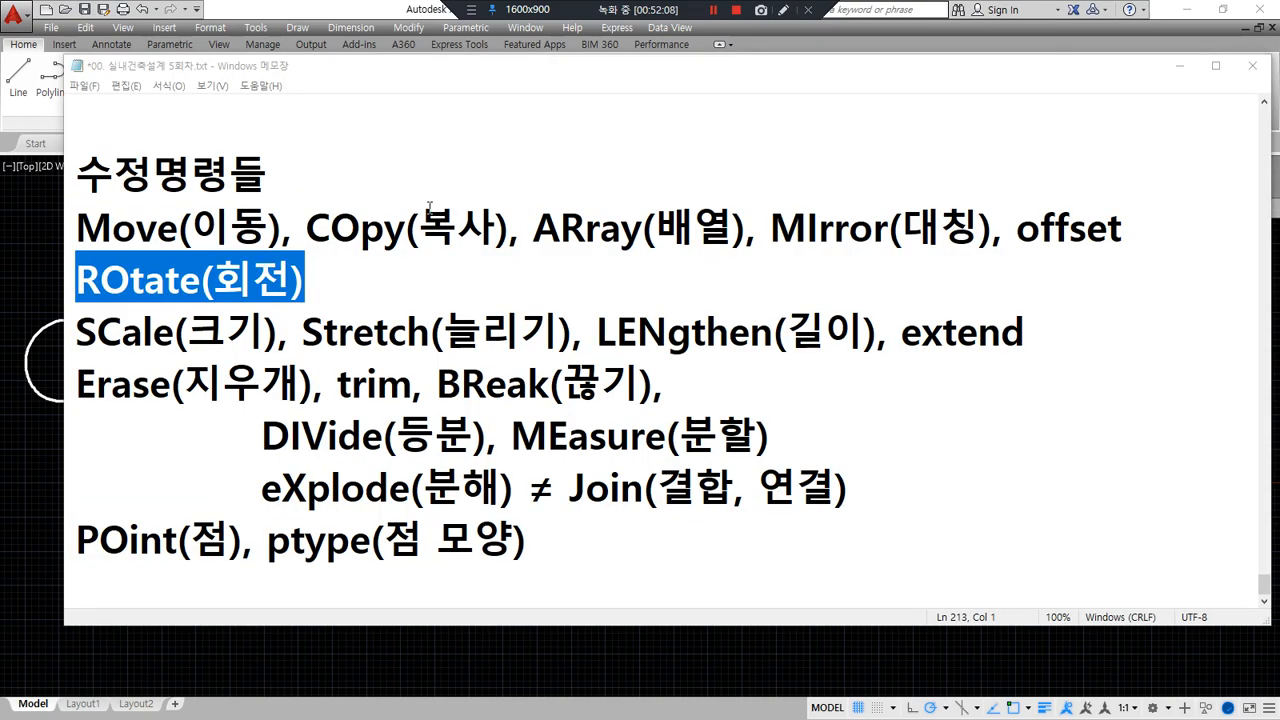
click(357, 283)
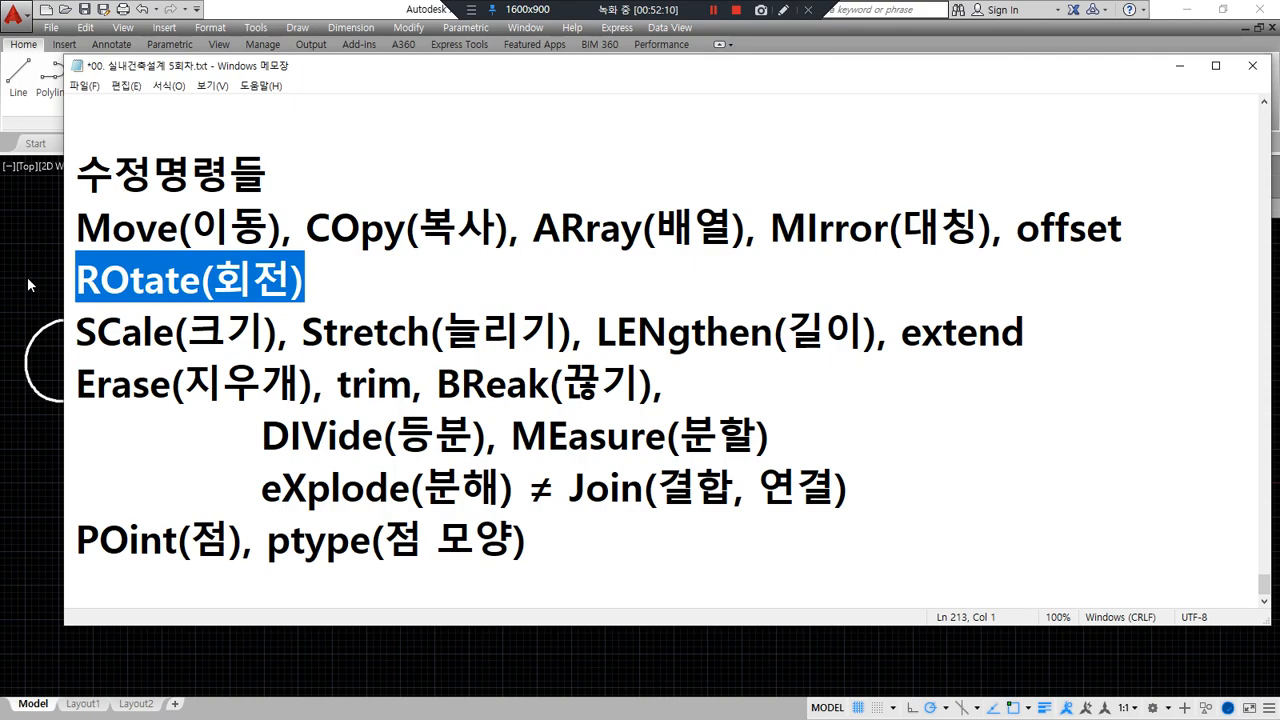
key(alt+Tab)
scroll(286, 320, down, 2)
mouse_move(286, 320)
middle_down()
mouse_move(380, 380)
mouse_move(329, 386)
middle_up()
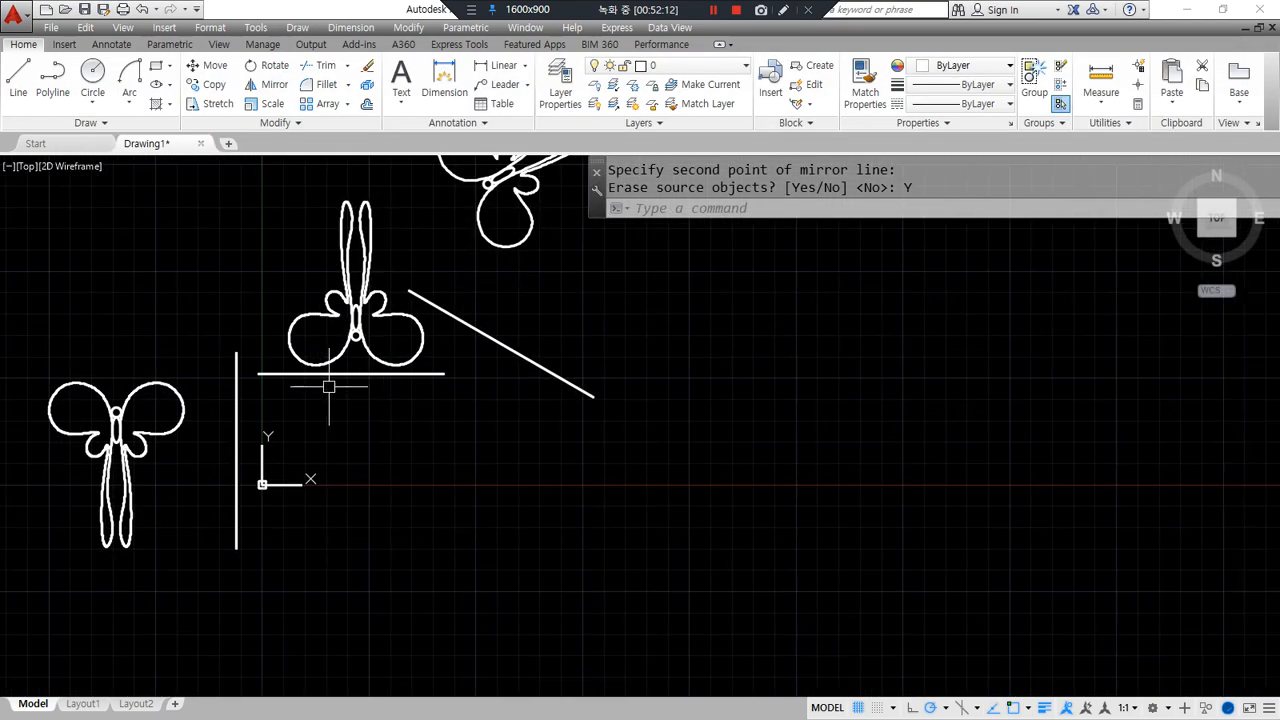
- Window-select and erase the upper butterfly
scroll(484, 325, up, 2)
middle_drag(484, 325, 443, 446)
click(534, 363)
click(478, 214)
text(e)
key(Return)
click(279, 589)
- Erase the remaining butterflies with the horizontal and vertical lines, leaving the slanted line
click(149, 400)
text(e)
key(Return)
middle_drag(131, 659, 323, 500)
click(329, 551)
click(52, 401)
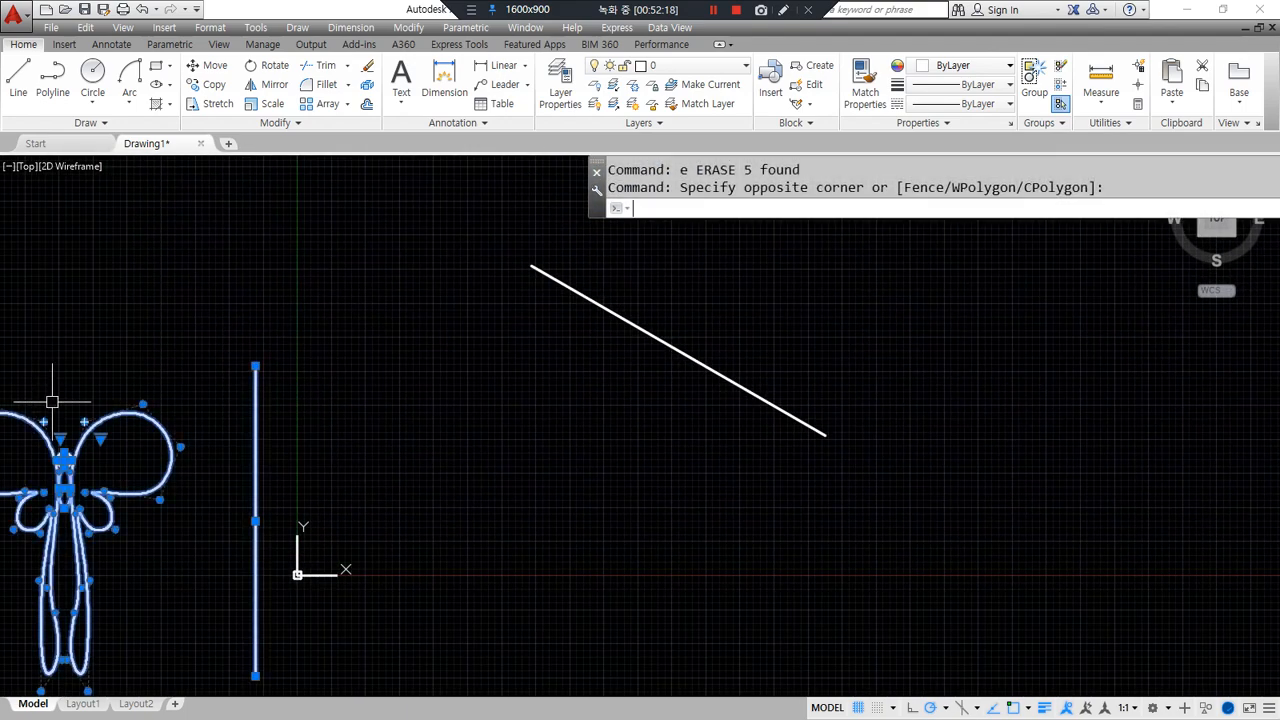
text(e)
key(Return)
middle_drag(504, 351, 249, 443)
- Try the Fillet command (F, ROUND) and cancel it each time
text(f)
key(Return)
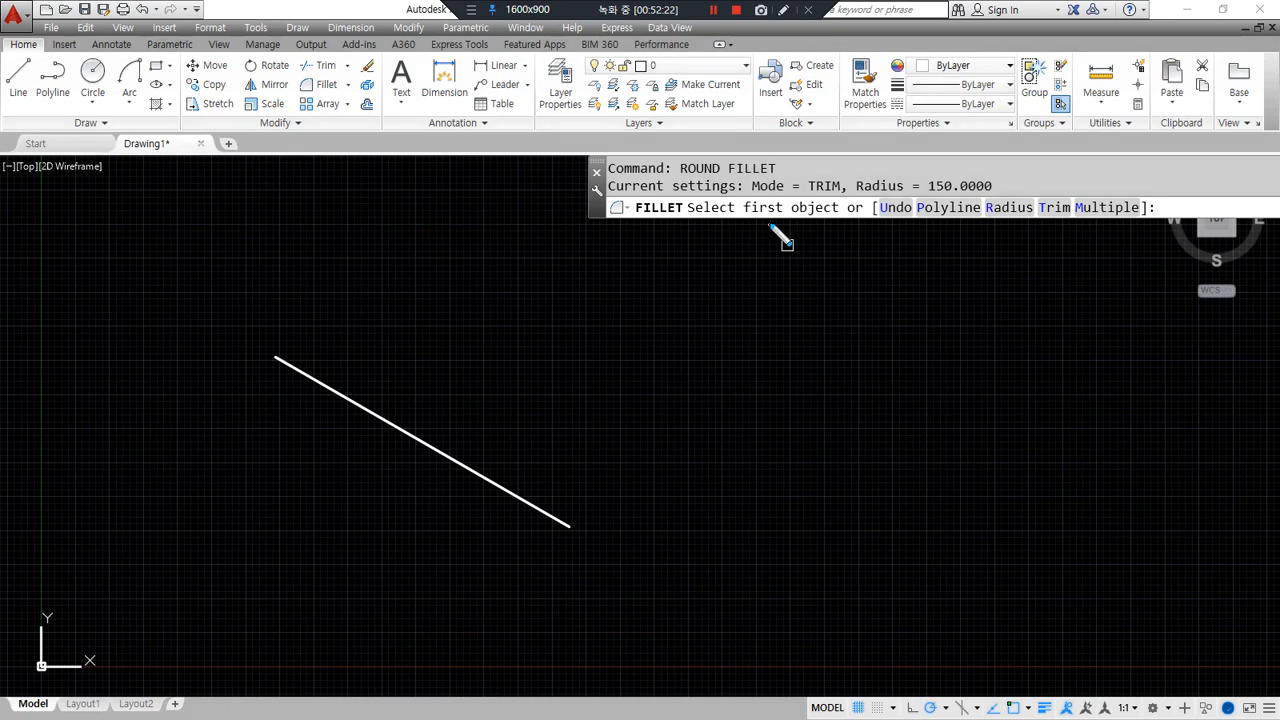
key(Escape)
key(Escape)
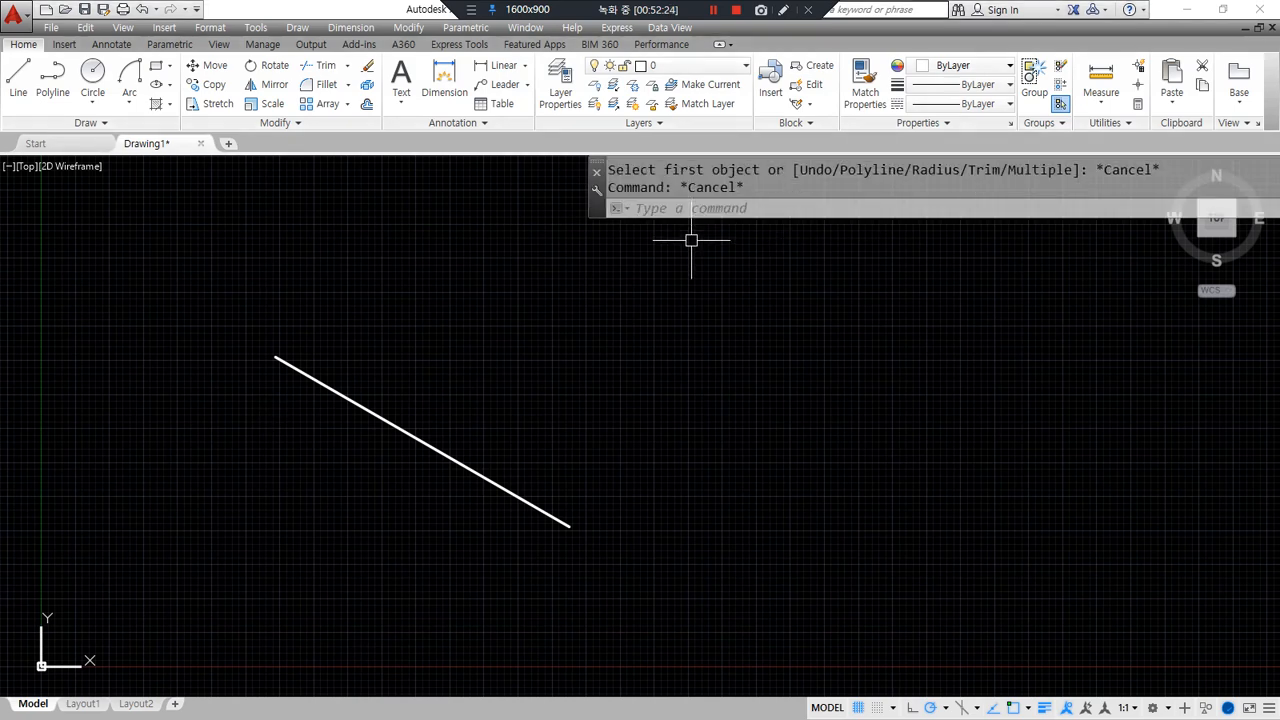
text(round)
key(Return)
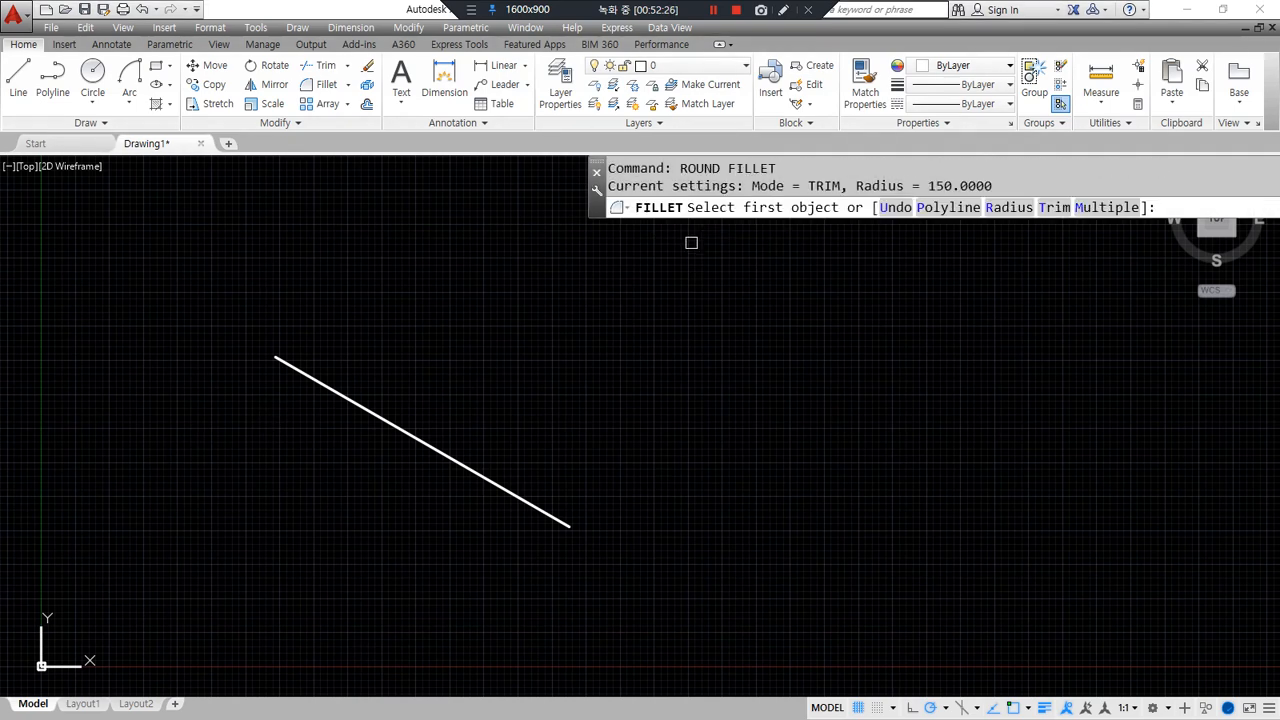
key(Escape)
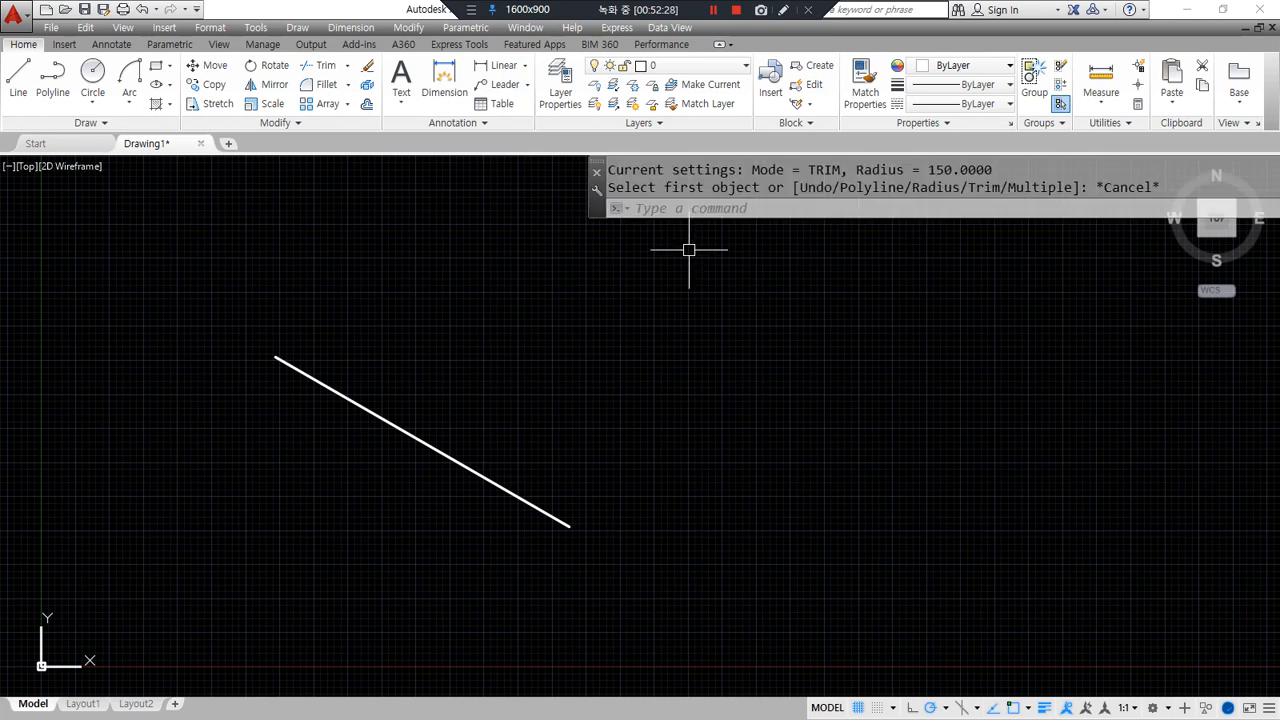
text(round)
key(Return)
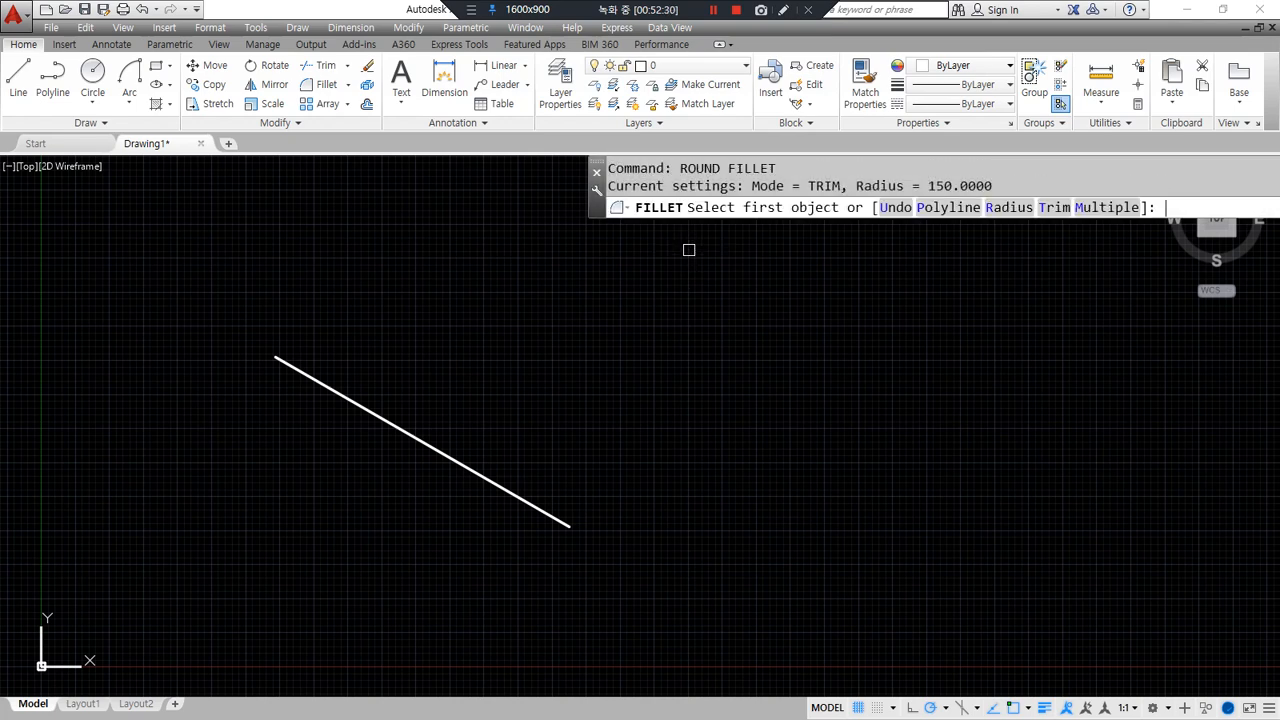
key(Escape)
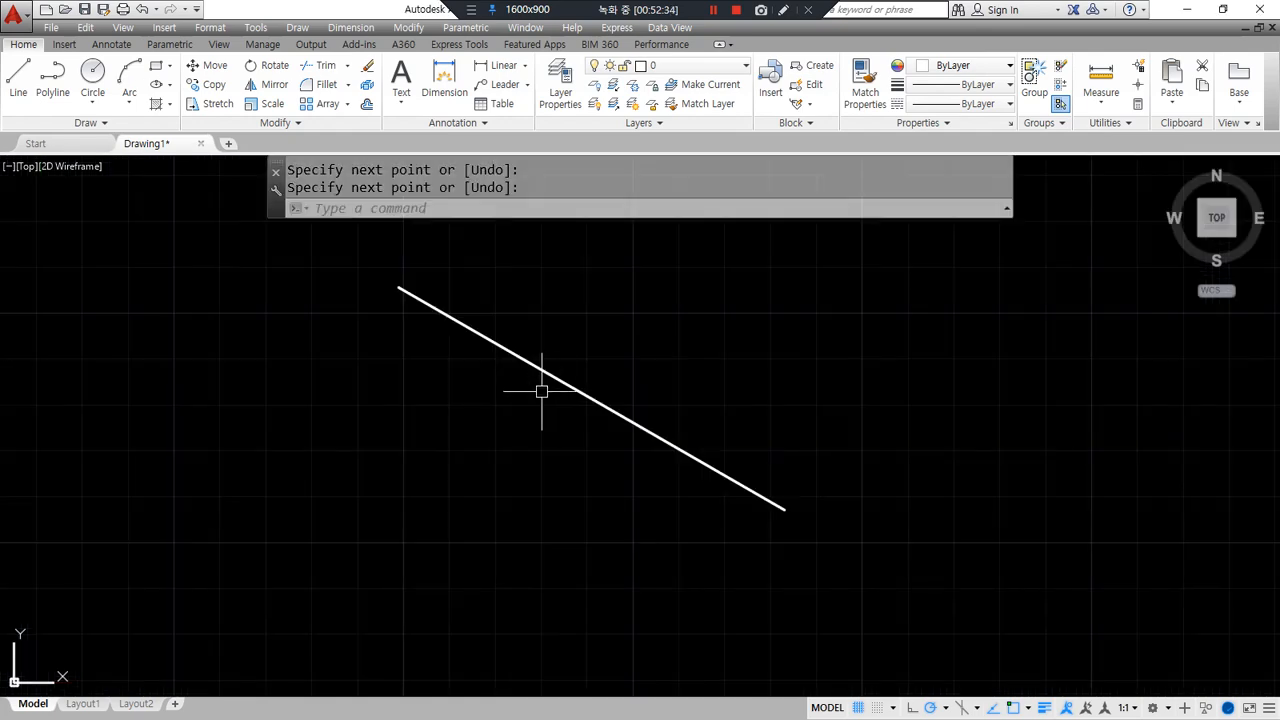
- Start ROTATE on the slanted line and point out its two candidate base points
text(ro)
key(Return)
click(520, 357)
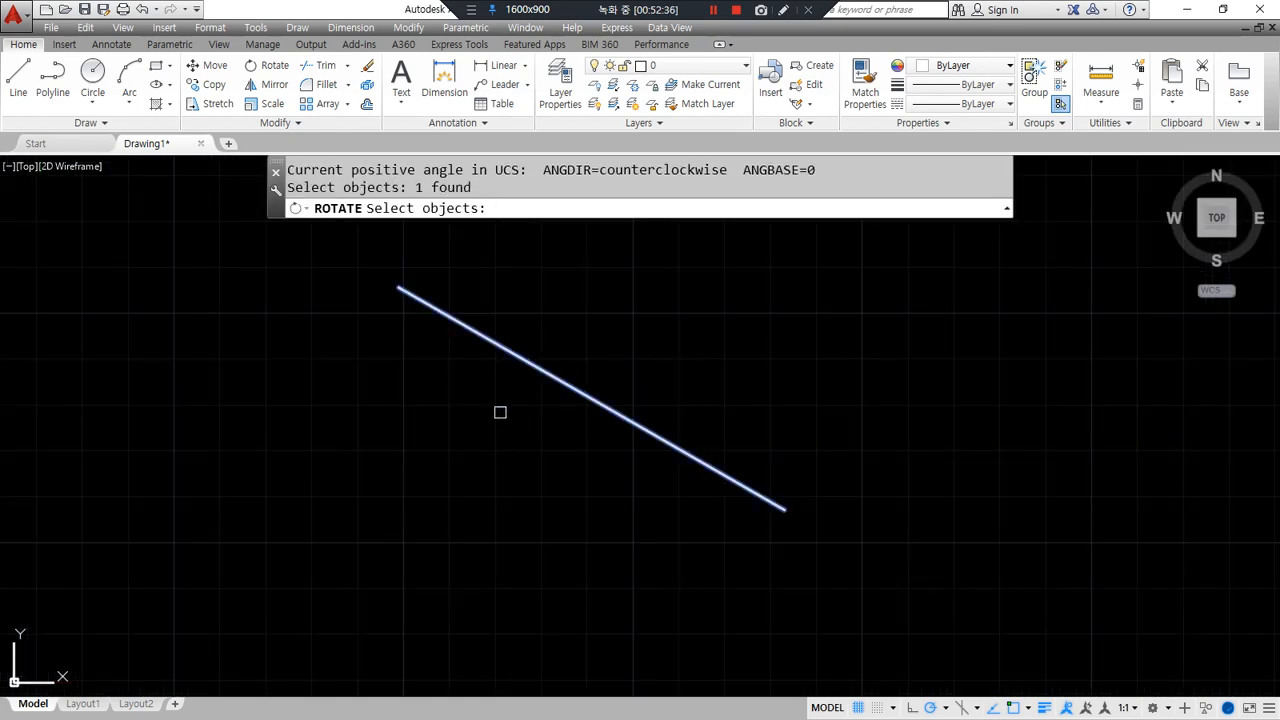
key(Return)
mouse_move(490, 236)
mouse_down()
mouse_move(432, 196)
mouse_move(492, 243)
mouse_up()
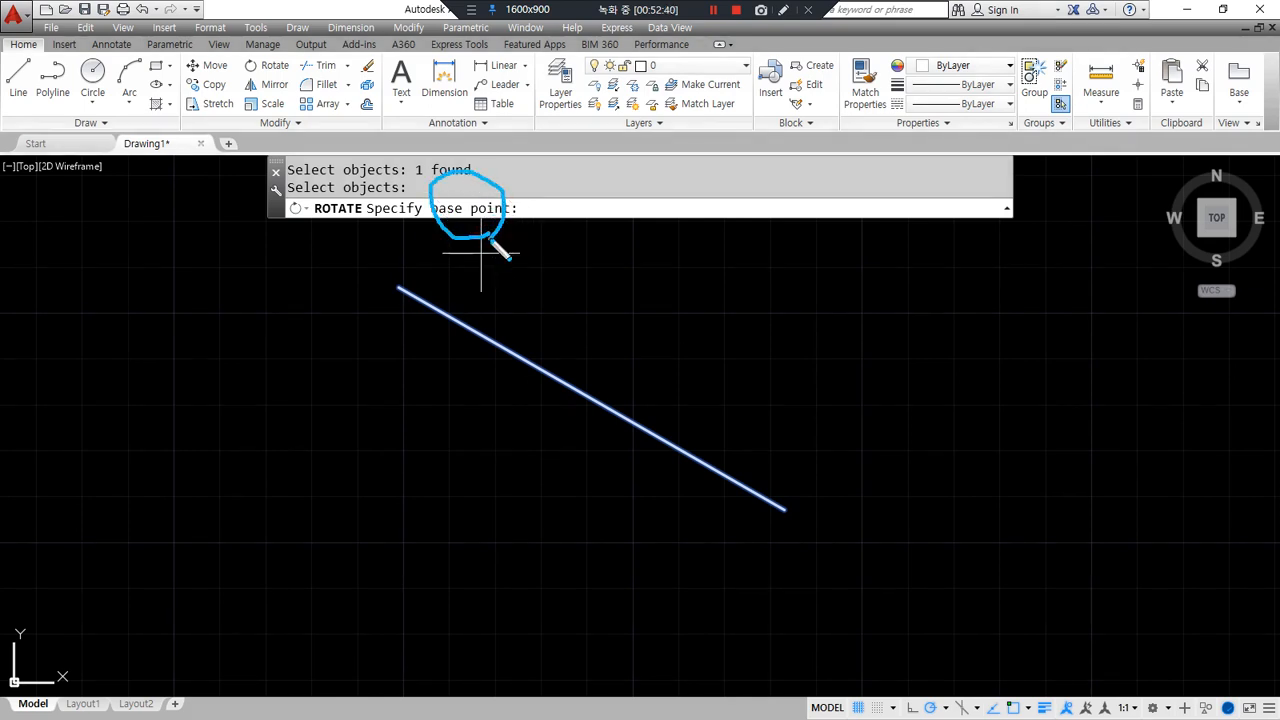
mouse_move(787, 491)
mouse_down()
mouse_move(782, 535)
mouse_move(789, 490)
mouse_up()
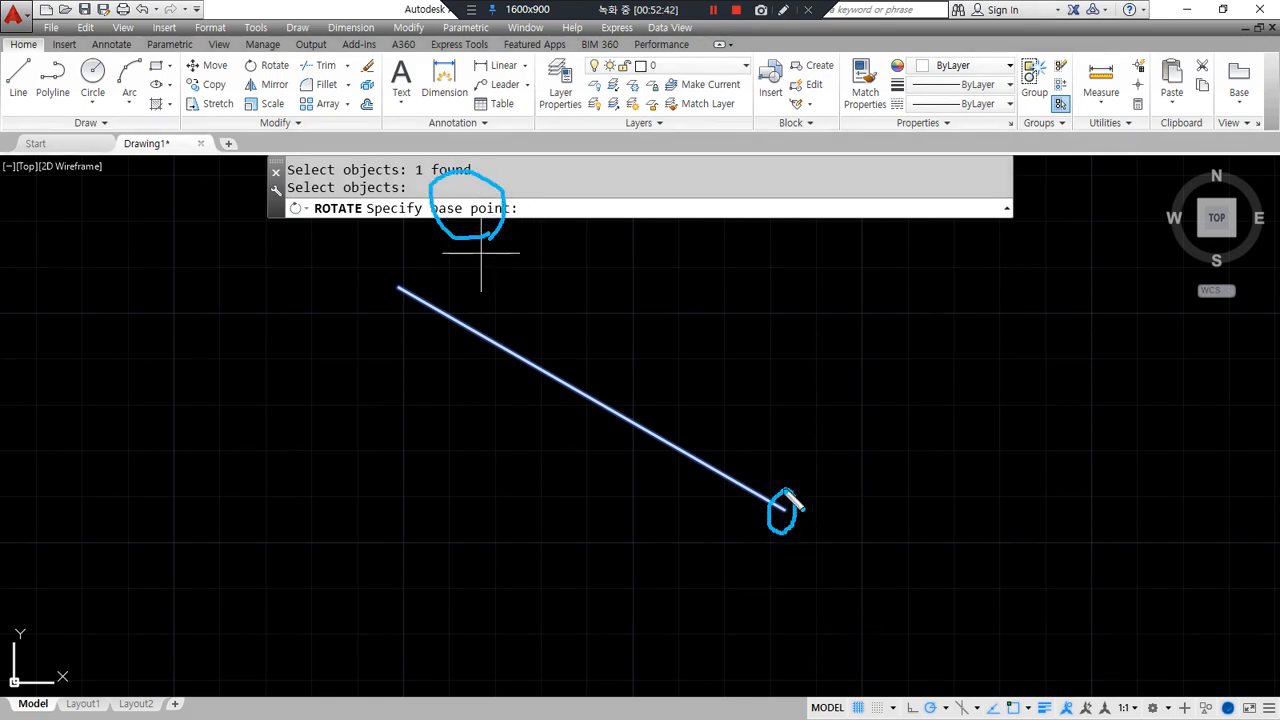
mouse_move(396, 297)
mouse_down()
mouse_move(418, 276)
mouse_move(398, 300)
mouse_up()
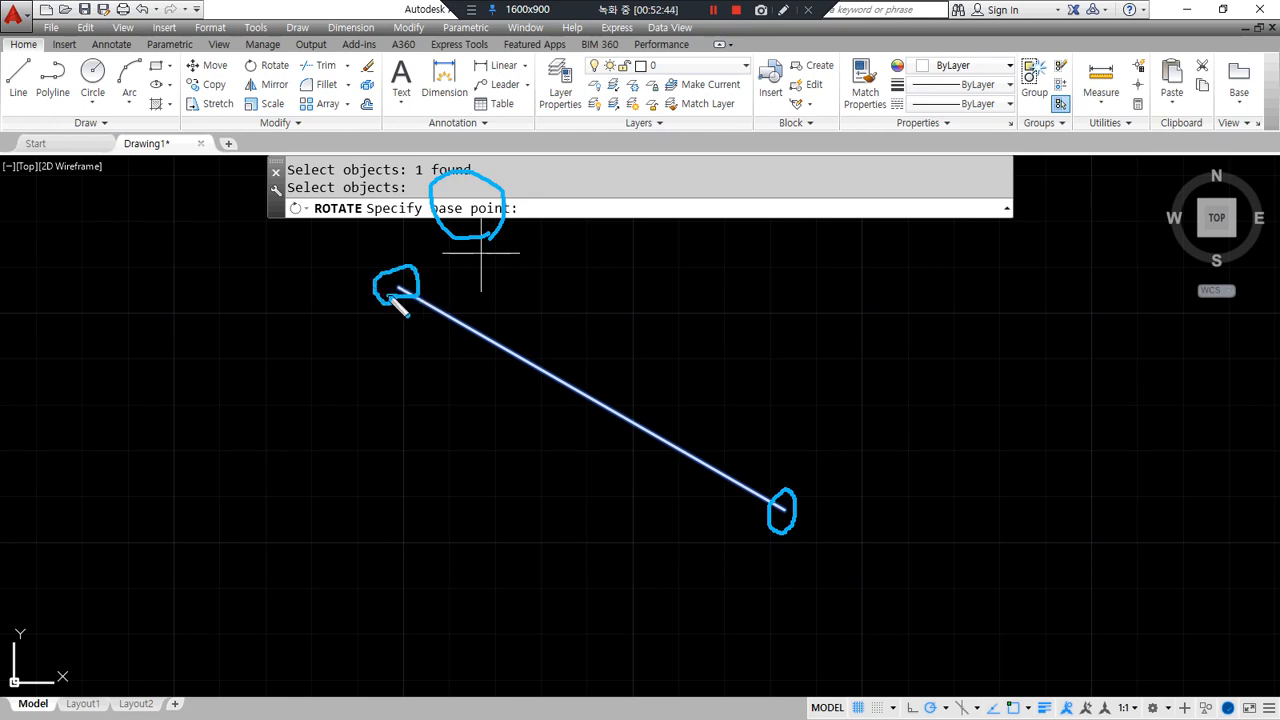
- Sketch zero-degree horizontal reference arrows at both endpoints of the line
mouse_move(787, 497)
mouse_down()
mouse_move(790, 515)
mouse_move(772, 513)
mouse_move(1005, 507)
mouse_up()
mouse_move(985, 483)
mouse_down()
mouse_move(1002, 502)
mouse_move(996, 522)
mouse_up()
drag(1060, 490, 1070, 494)
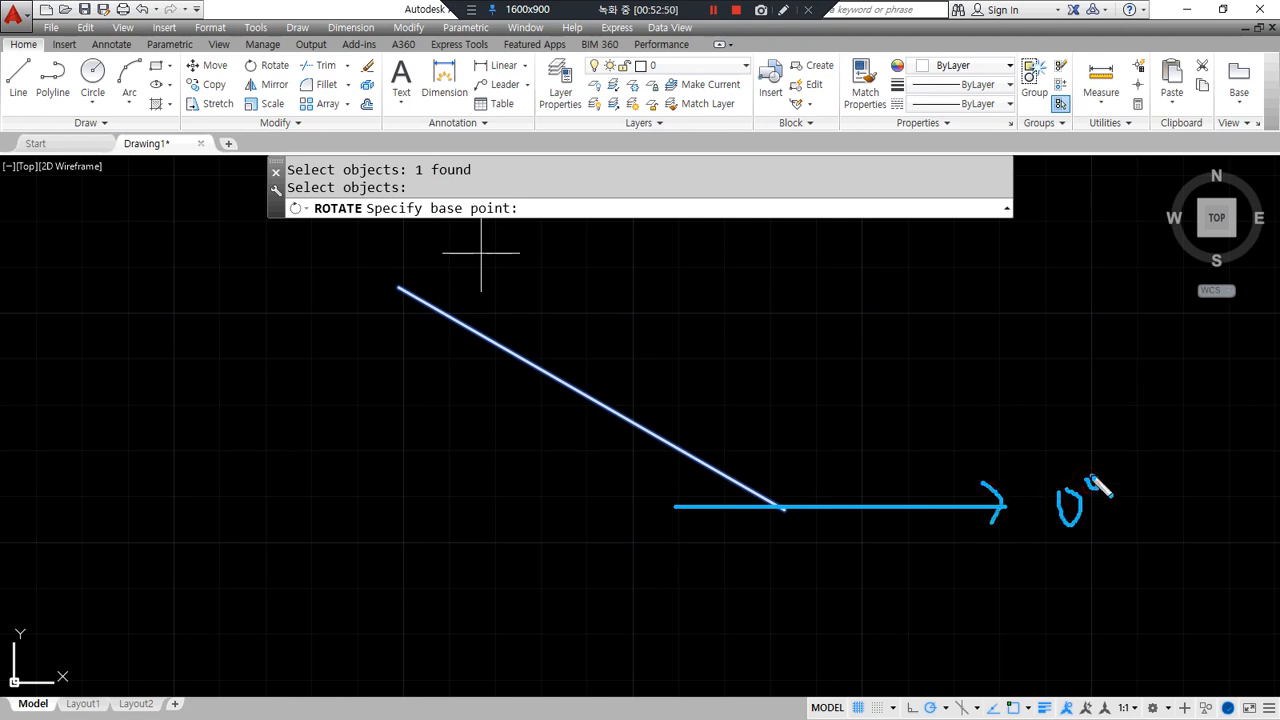
mouse_move(402, 298)
mouse_down()
mouse_move(392, 282)
mouse_move(410, 300)
mouse_move(402, 290)
mouse_move(592, 289)
mouse_up()
drag(592, 289, 583, 296)
drag(614, 284, 633, 292)
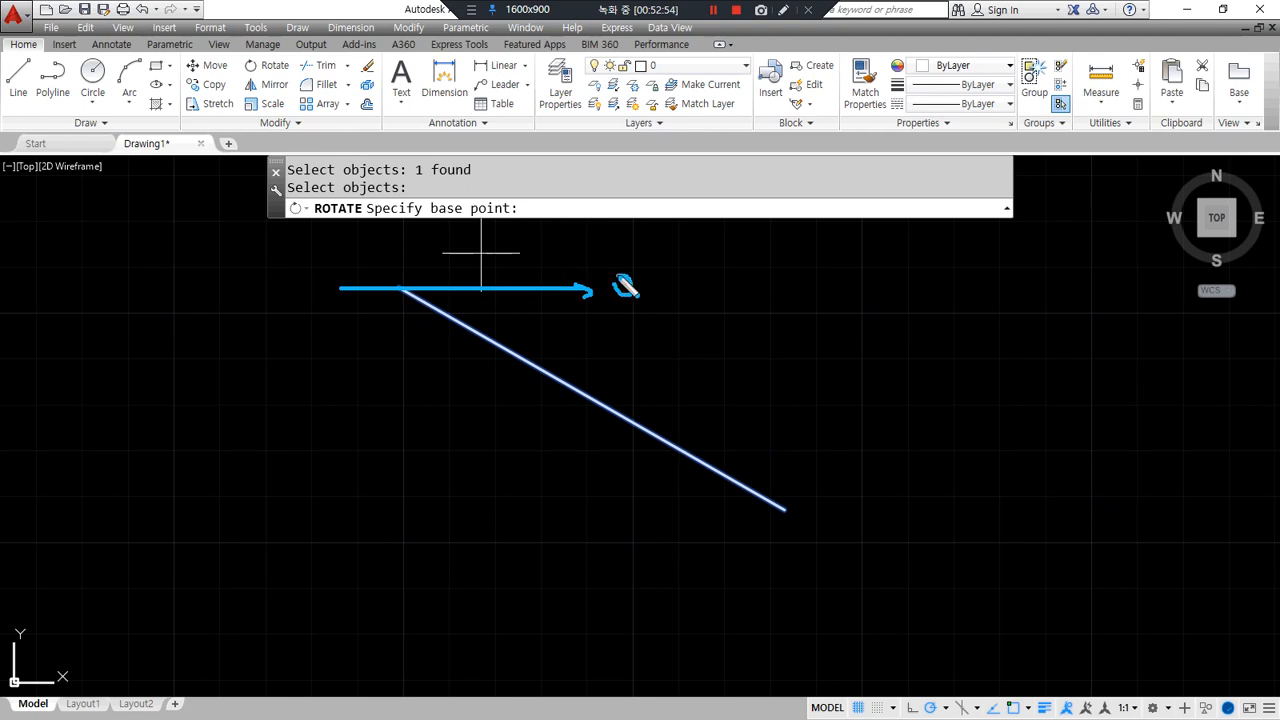
key(Escape)
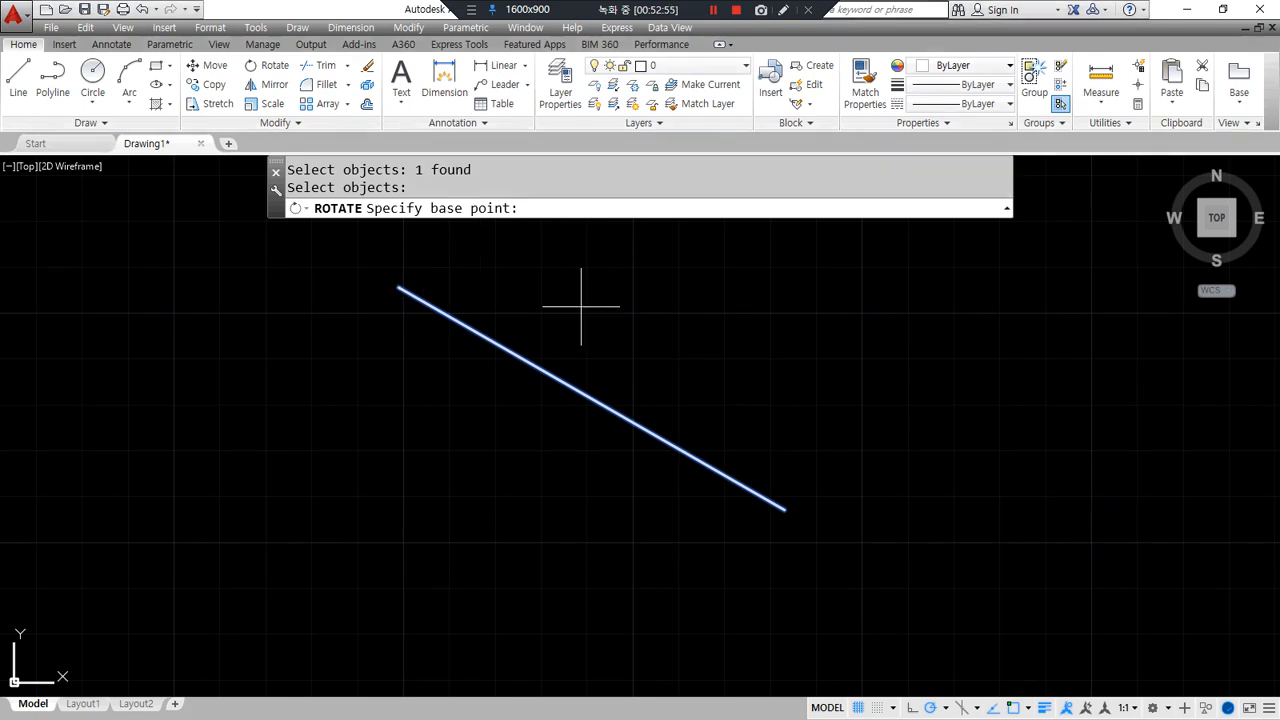
- Rotate the line 60° about its upper-left endpoint
click(399, 288)
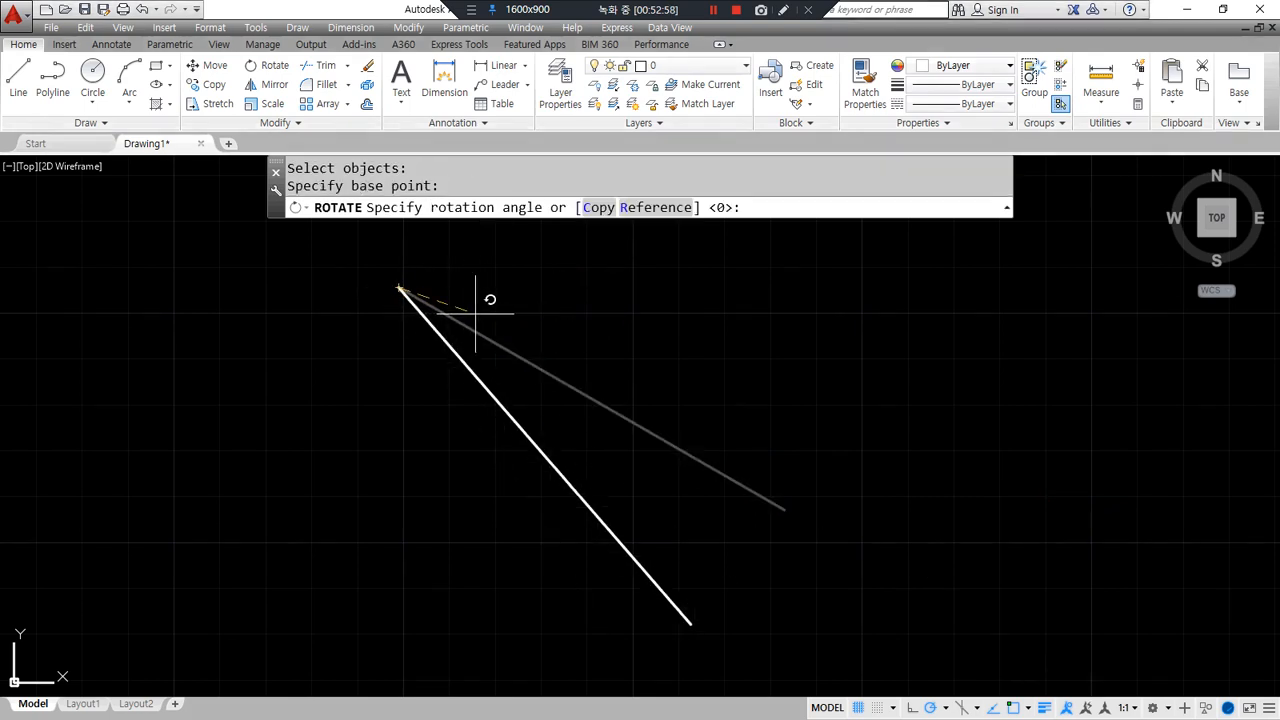
mouse_move(500, 240)
mouse_down()
mouse_move(531, 186)
mouse_move(512, 233)
mouse_up()
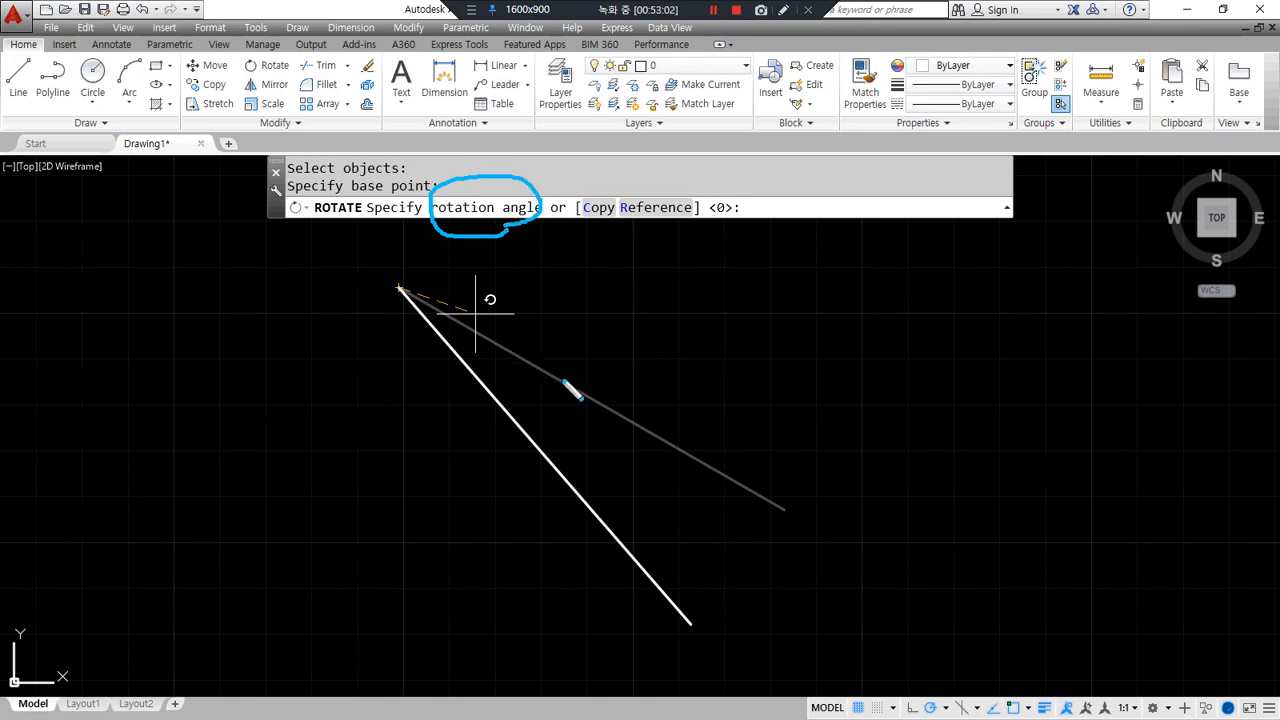
drag(587, 410, 588, 413)
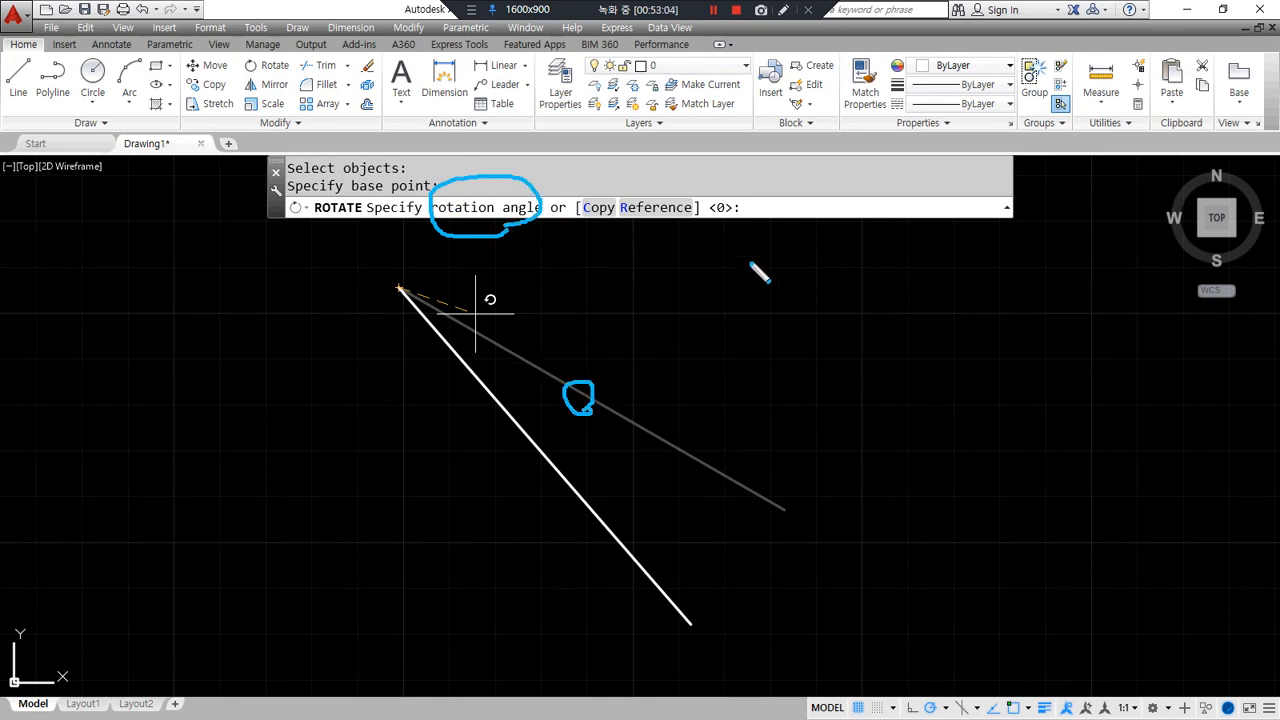
drag(779, 212, 794, 218)
key(Escape)
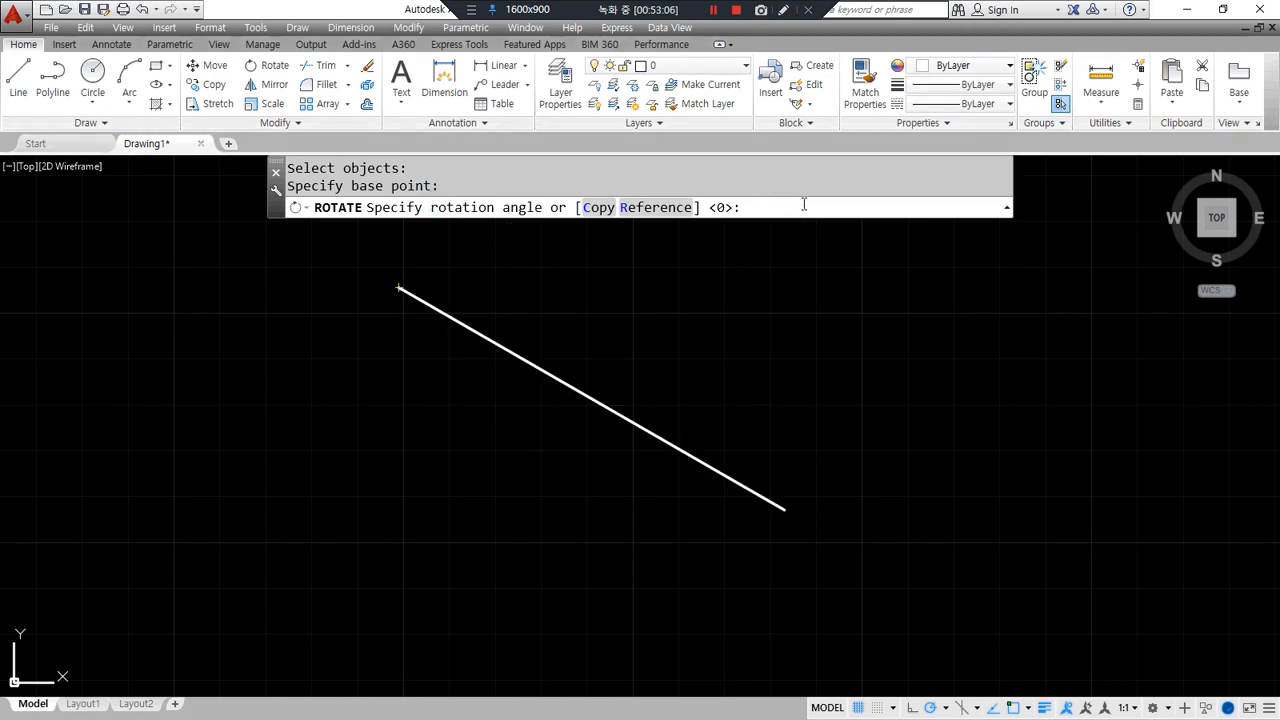
key(Return)
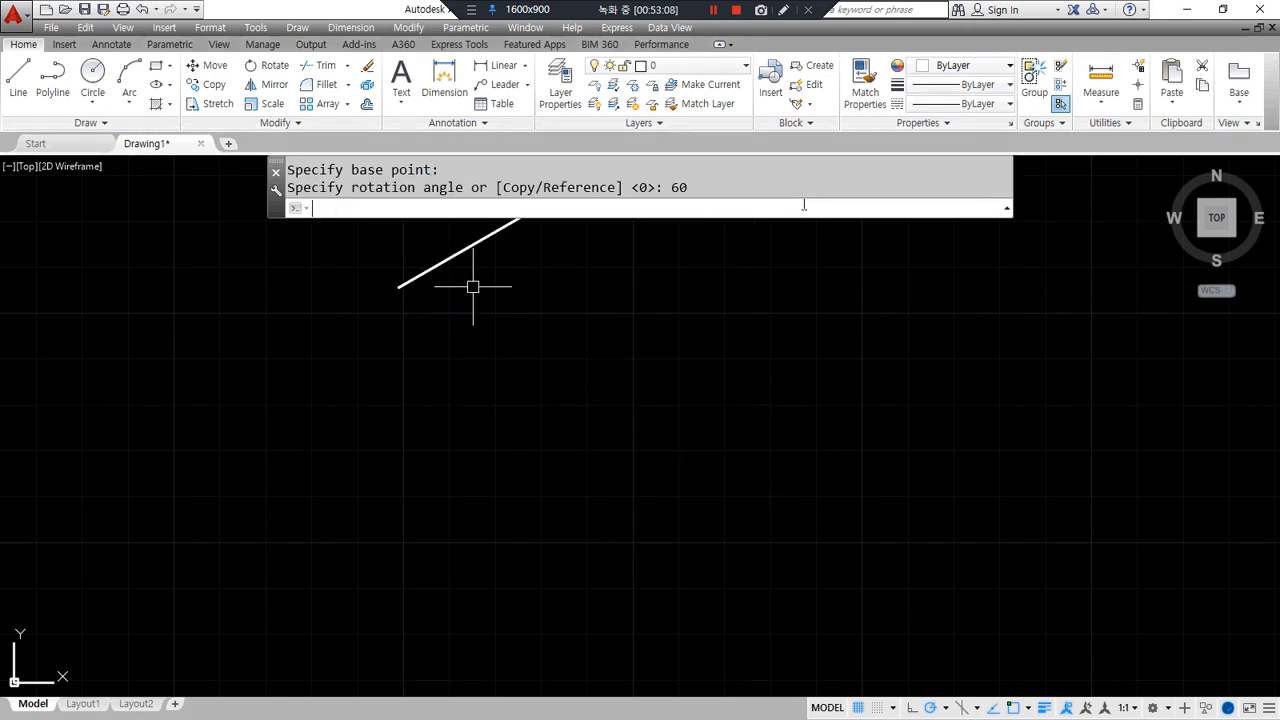
middle_drag(642, 266, 769, 511)
- Rotate the line a further 45° about its lower endpoint
key(Return)
click(573, 509)
key(Return)
click(524, 536)
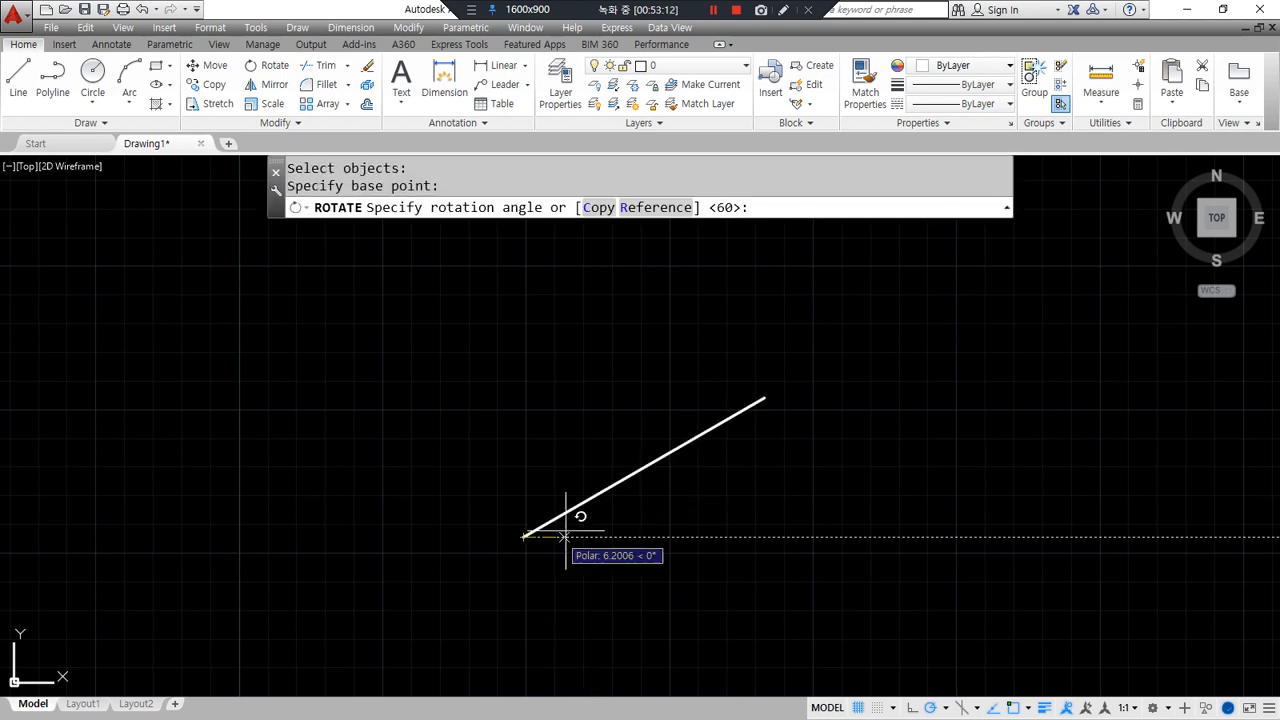
text(4)
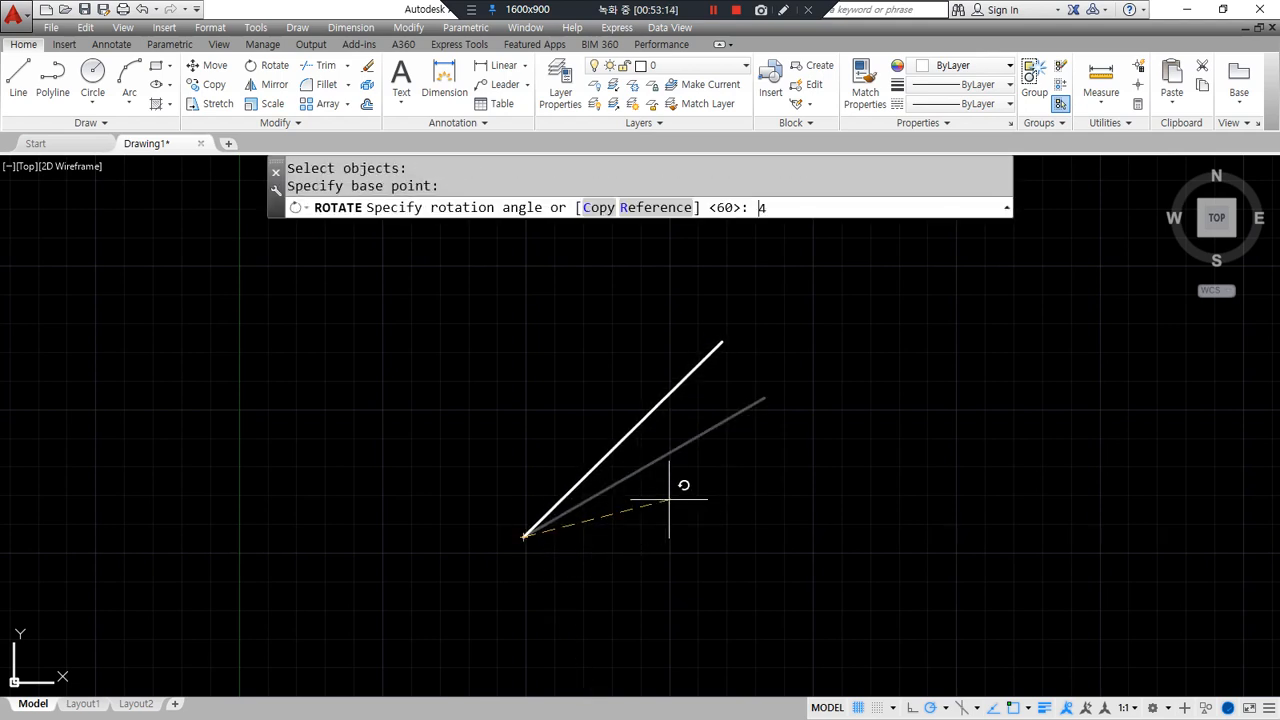
text(5)
key(Return)
key(Return)
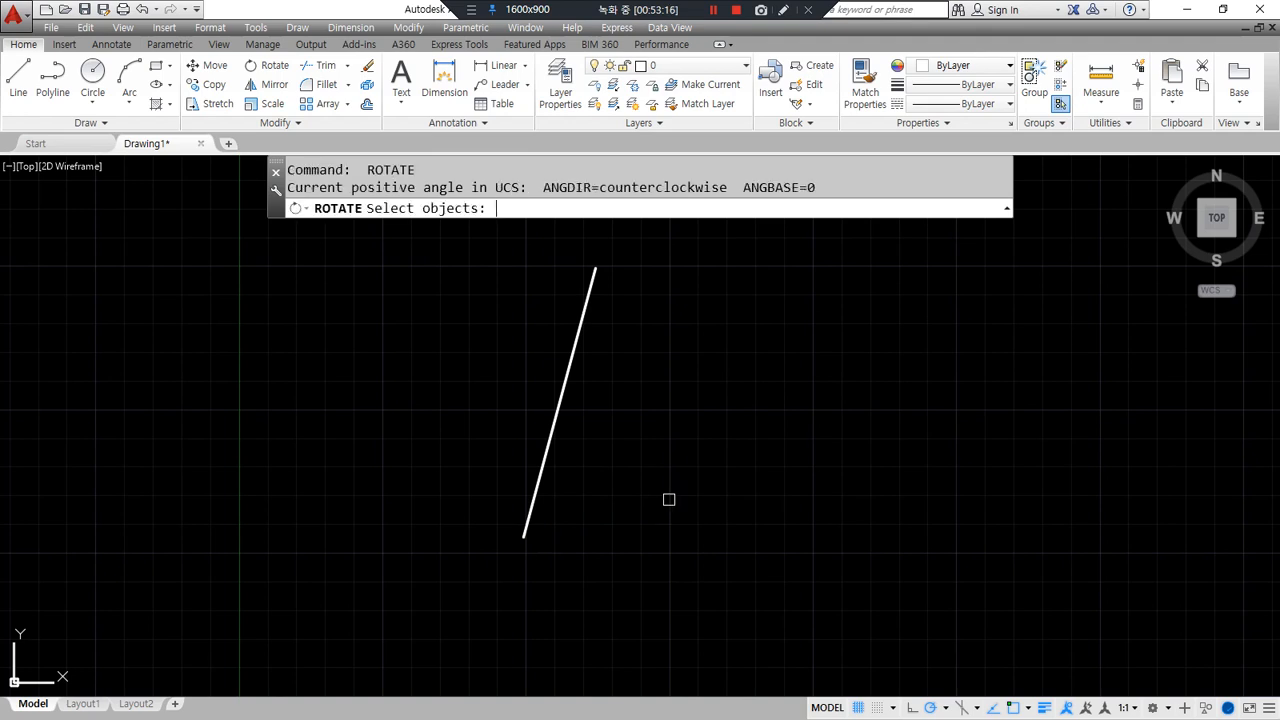
- Rotate the line 15° about its lower endpoint so it stands vertical
click(524, 499)
key(Return)
click(524, 536)
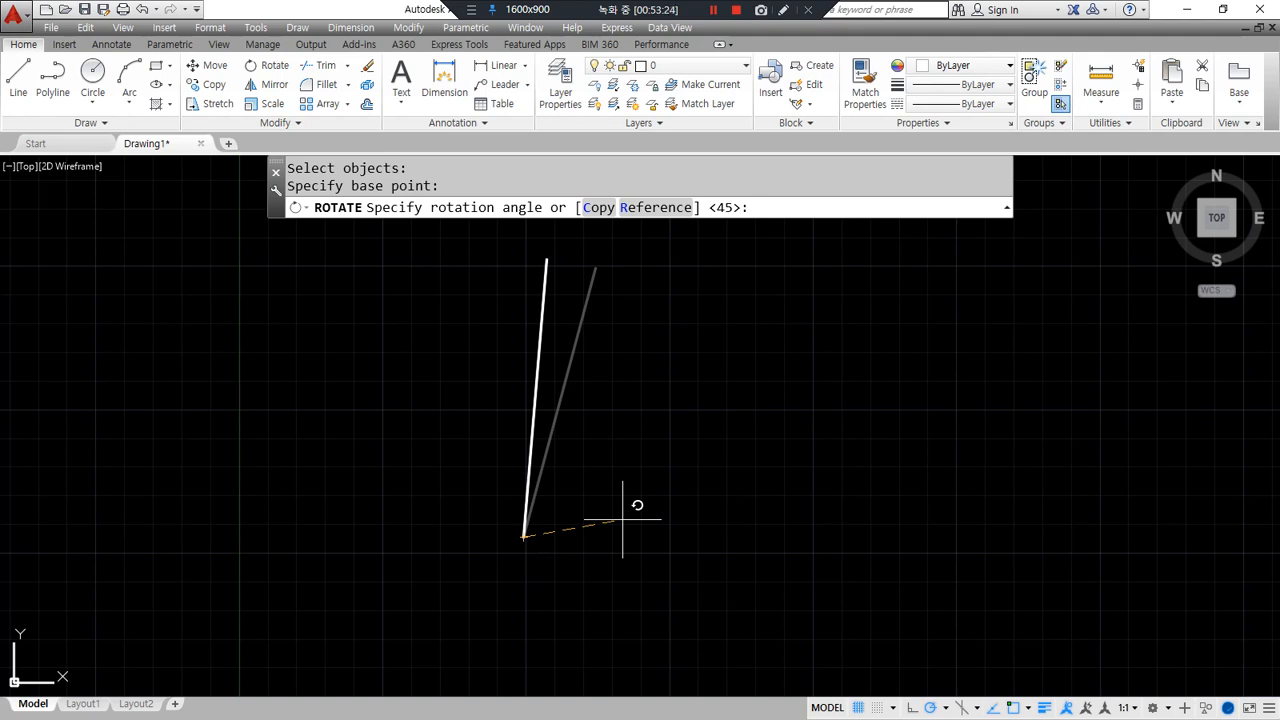
text(15)
key(Return)
key(Escape)
- Rotate a copy of the vertical line 45° about its bottom endpoint
click(549, 436)
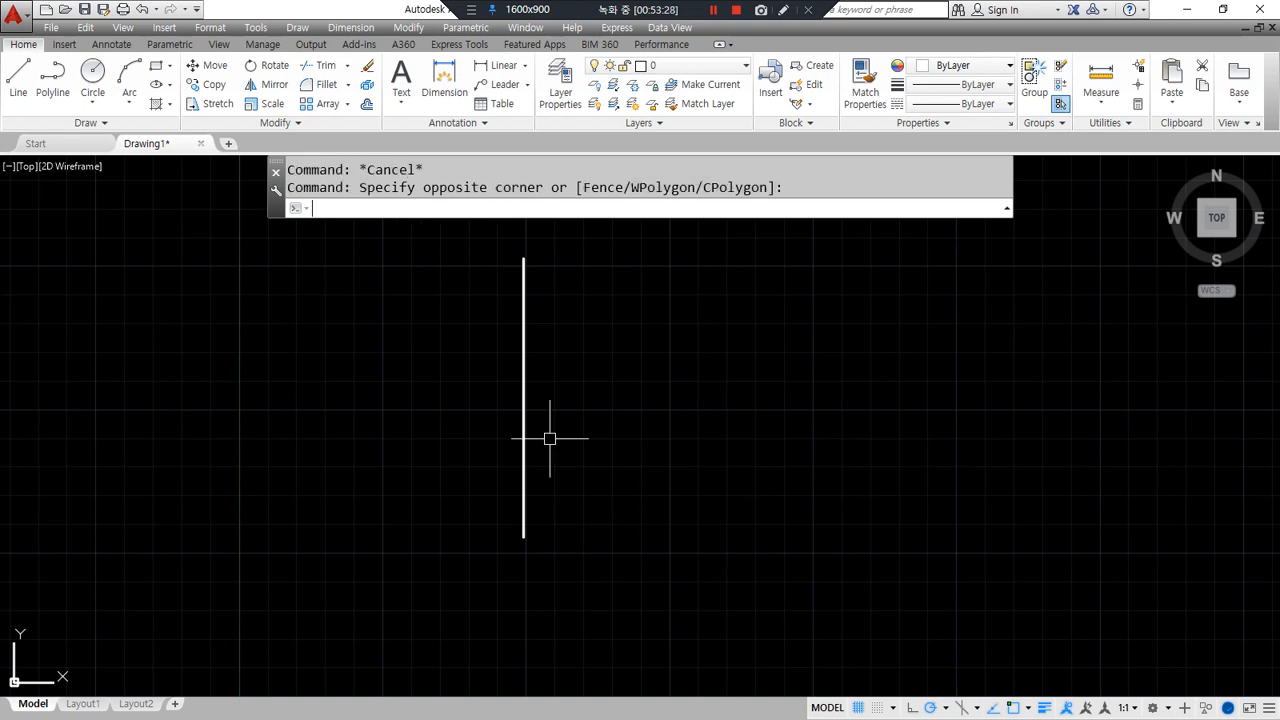
text(ro)
key(Return)
click(571, 357)
click(431, 406)
key(Return)
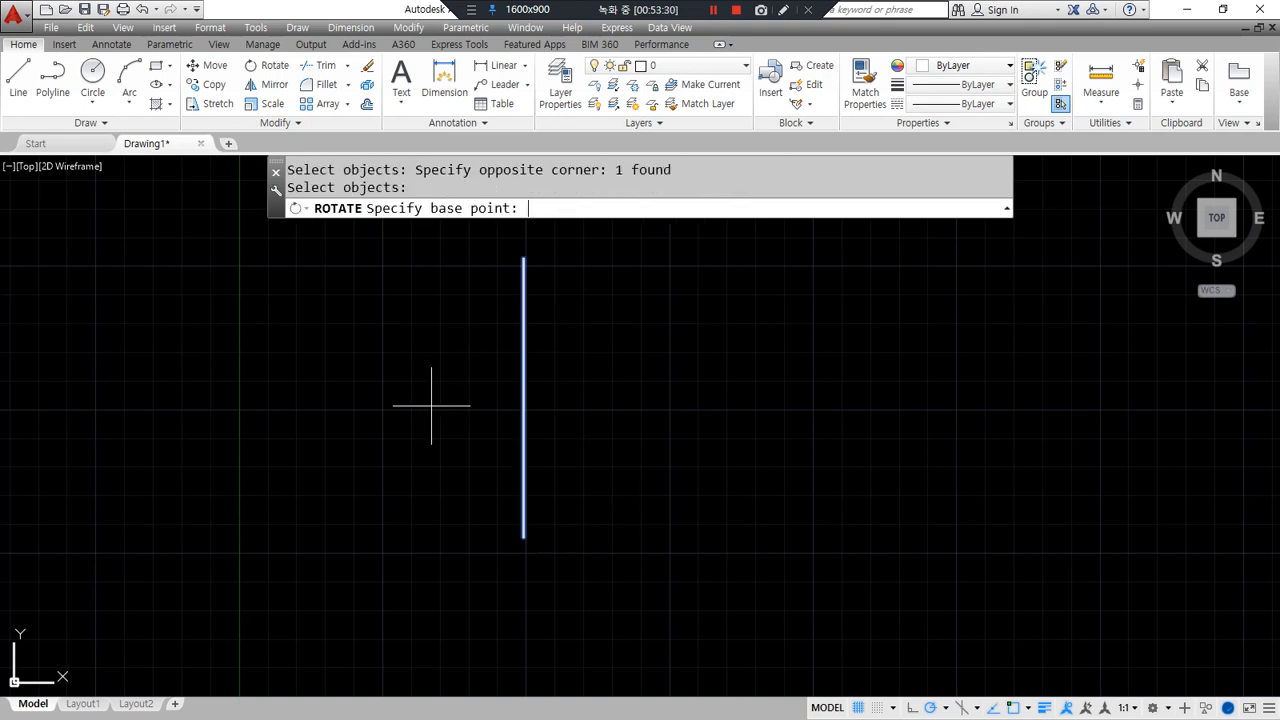
click(523, 537)
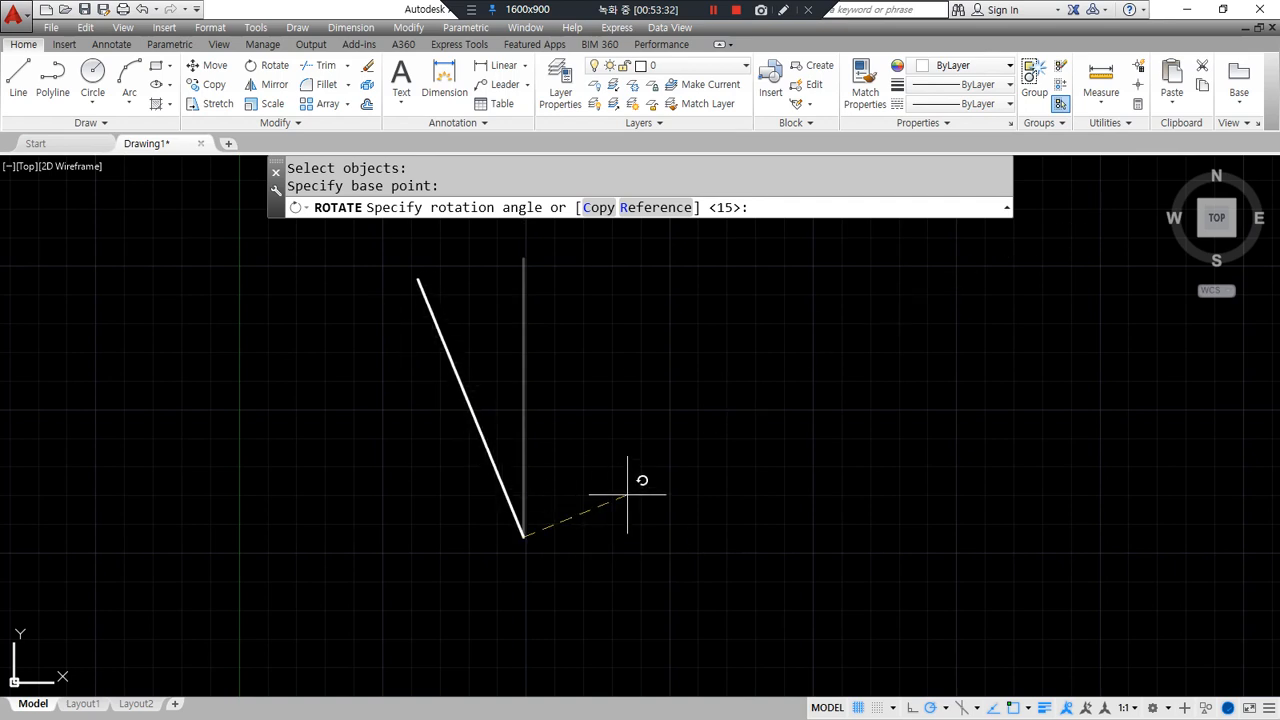
drag(588, 233, 620, 212)
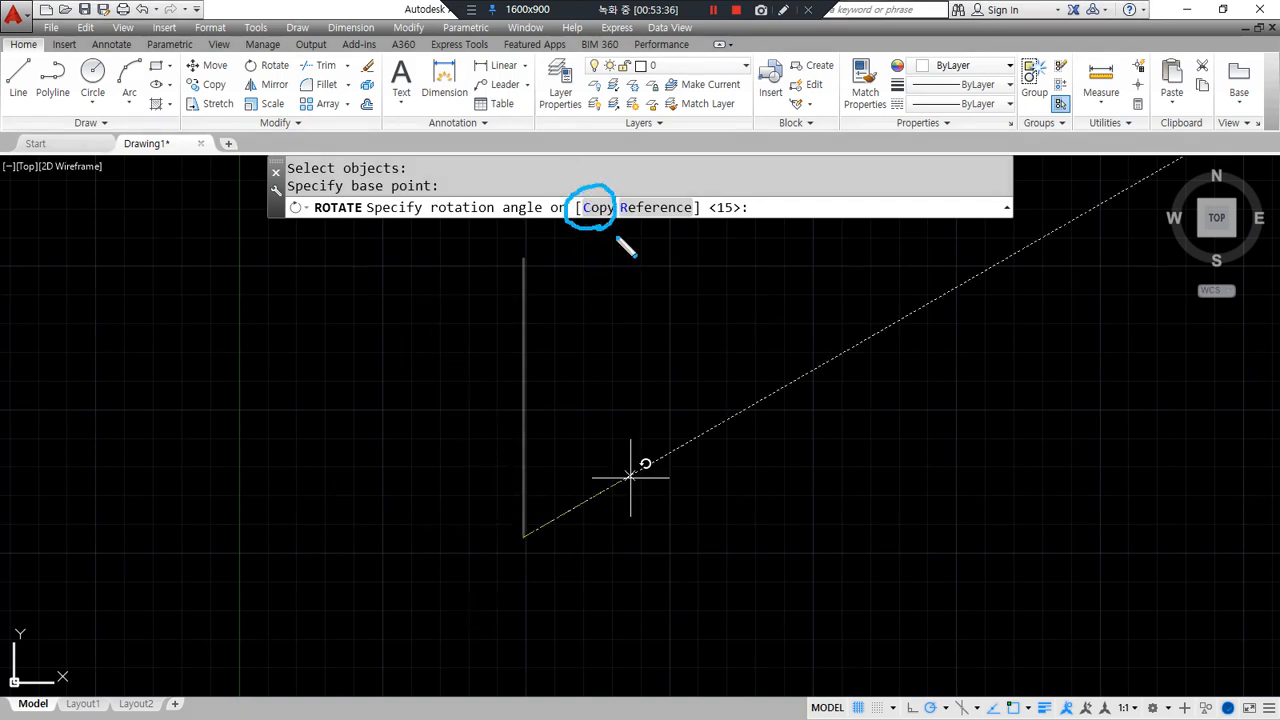
text(c)
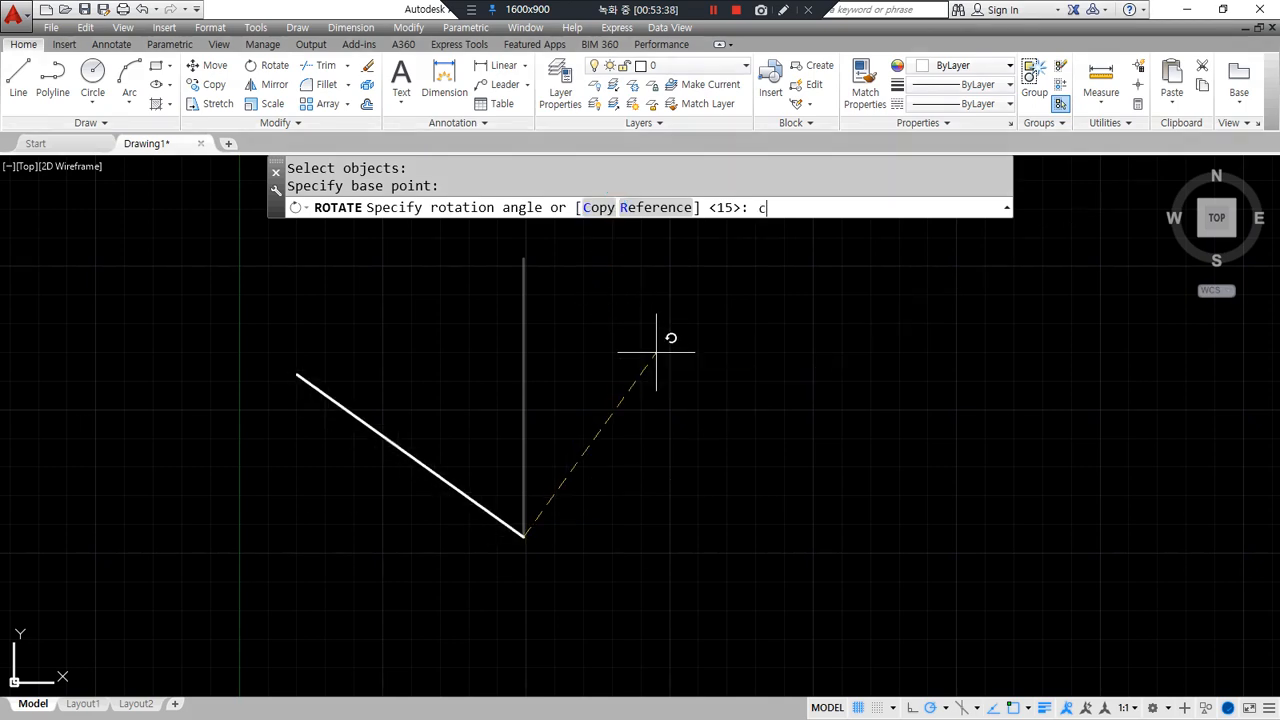
key(Return)
text(45)
key(Return)
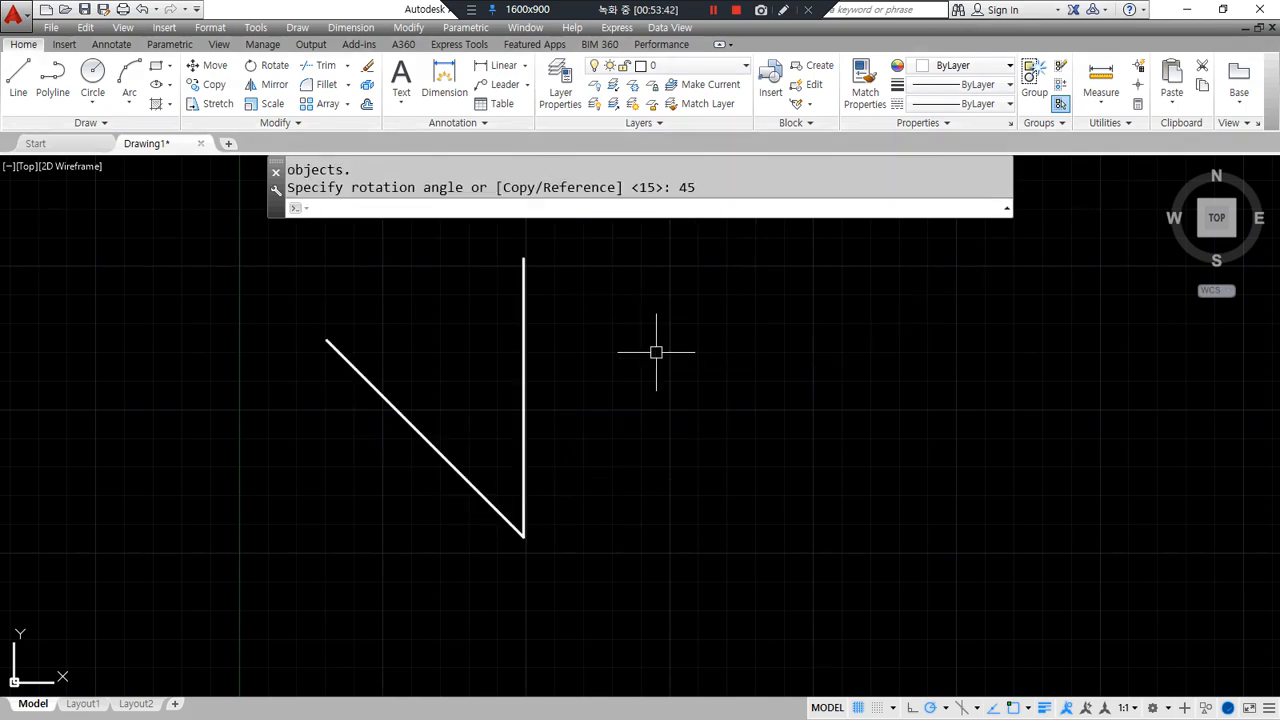
- Rotate copies of both lines 90° about their meeting point, giving four lines
key(Return)
click(618, 562)
click(469, 491)
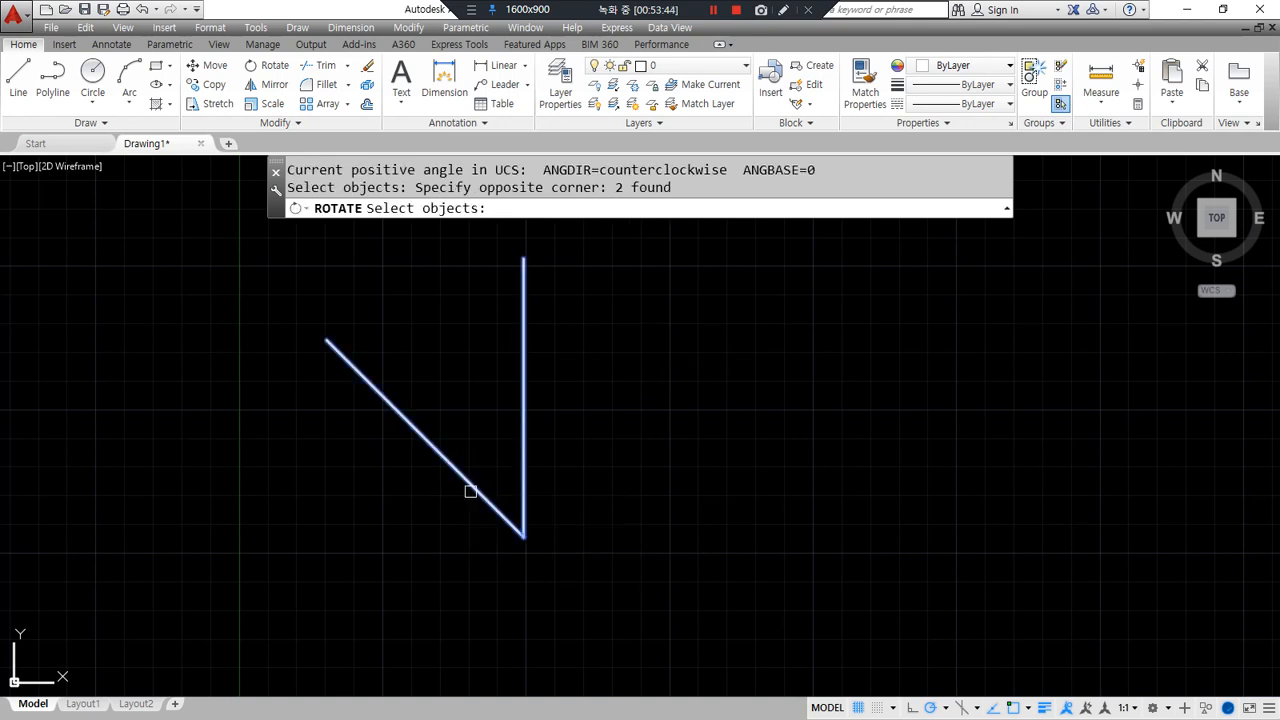
key(Return)
click(523, 537)
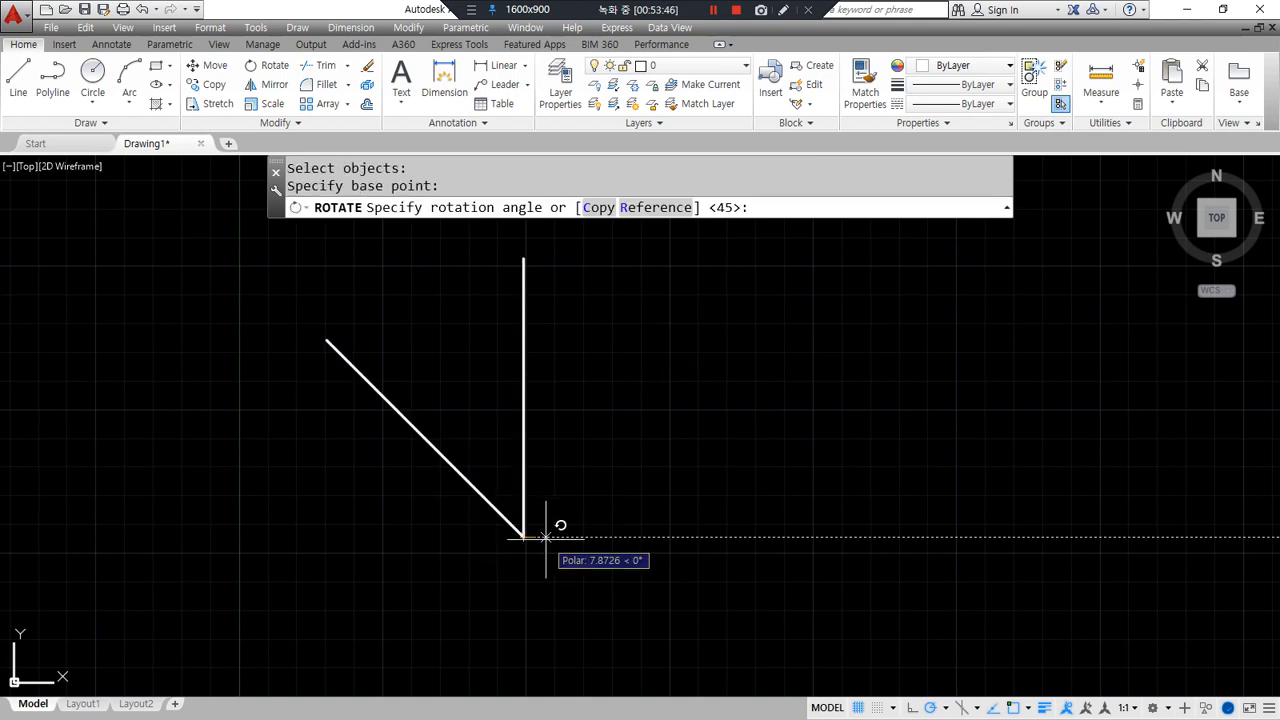
text(c)
key(Return)
key(Return)
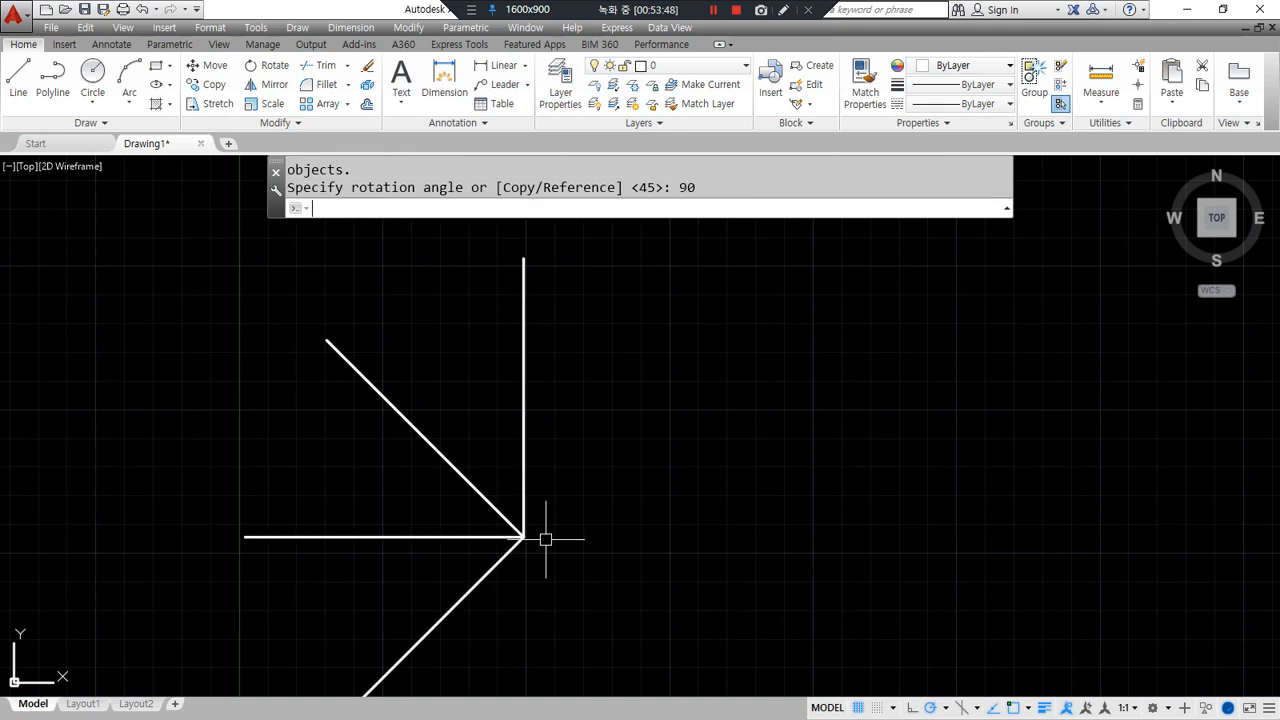
scroll(545, 539, down, 2)
middle_drag(543, 530, 423, 434)
- Rotate copies of all four lines 180° to complete the eight-line star
key(Return)
click(451, 457)
click(390, 434)
key(Return)
click(414, 432)
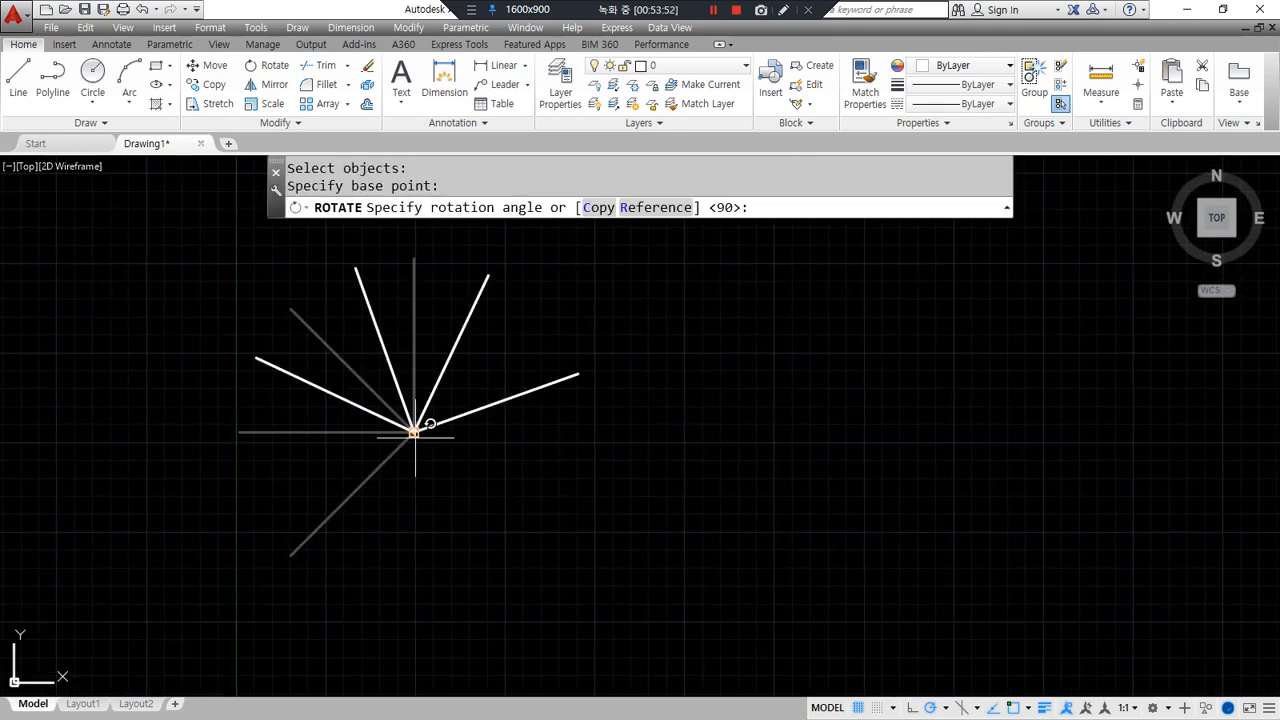
text(c)
key(Return)
text(180)
key(Return)
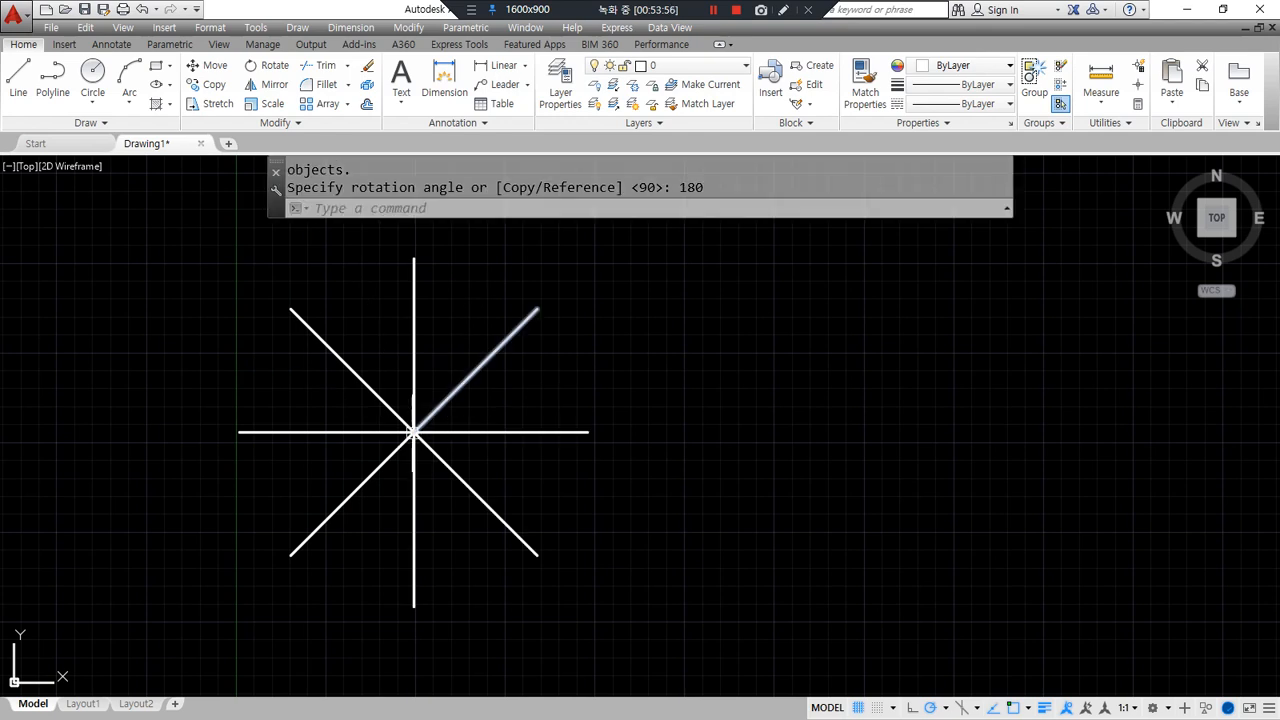
- Erase all eight star lines using a crossing window
click(440, 448)
click(397, 422)
text(e)
key(Return)
- Draw a horizontal and a vertical construction line through one point with XLINE
text(xl)
key(Return)
click(432, 430)
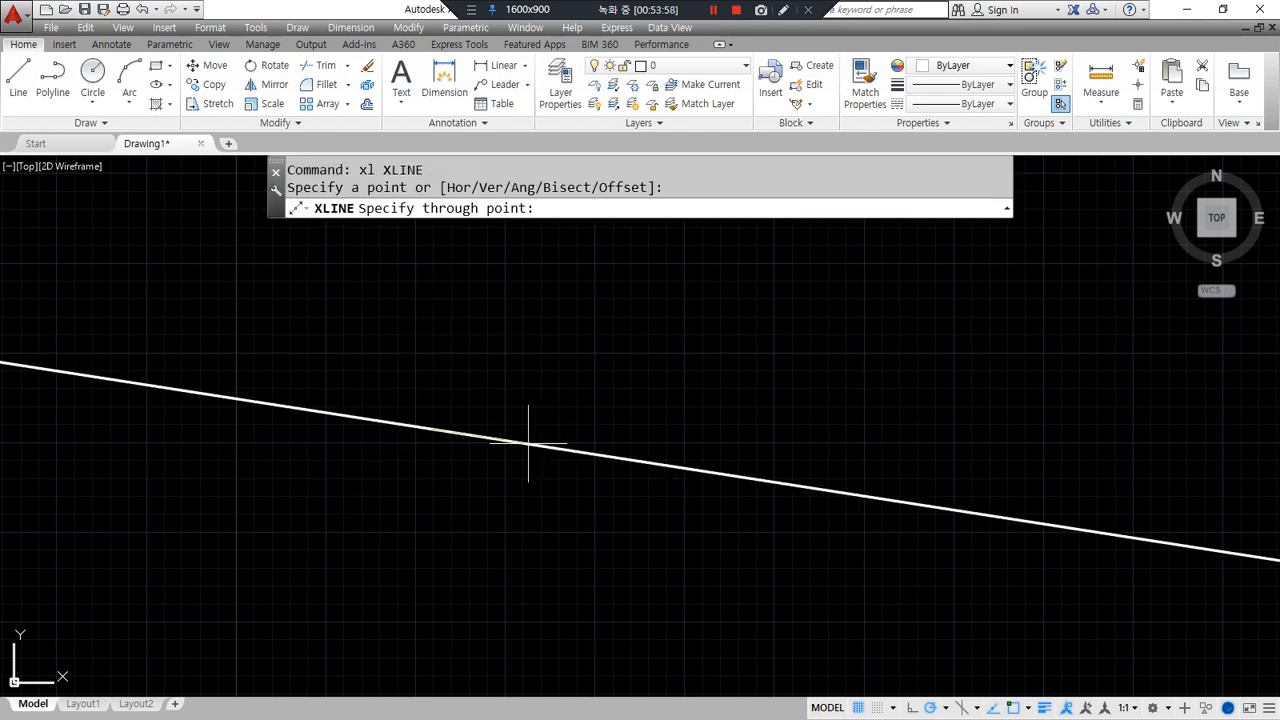
click(546, 430)
click(429, 360)
key(Return)
- Offset the horizontal construction line 50 above and 50 below
text(o)
key(Return)
text(50)
key(Return)
click(489, 429)
click(489, 406)
click(488, 430)
click(486, 496)
key(Return)
- Offset the vertical construction line 20 to the left and 10 to the right
text(o)
key(Return)
text(20)
key(Return)
click(432, 380)
click(394, 383)
key(Return)
key(Return)
text(10)
key(Return)
click(431, 422)
click(500, 389)
key(Return)
- Offset the leftmost vertical line 150 to the right
text(o)
key(Return)
text(150)
key(Return)
click(401, 380)
click(709, 400)
key(Return)
- Square all four rectangle corners with zero-radius fillets, then select the two crossing lines
text(f)
key(Return)
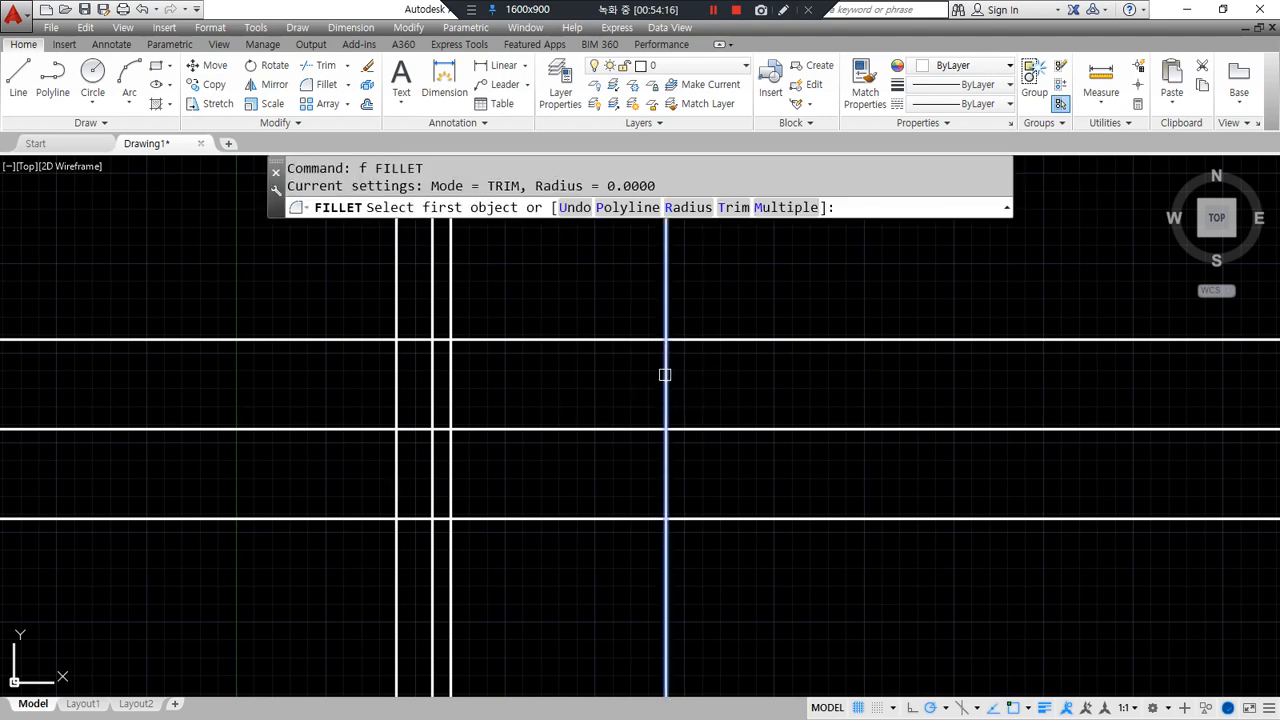
click(665, 374)
click(651, 342)
click(425, 341)
click(393, 388)
key(Return)
click(395, 468)
click(416, 516)
key(Return)
click(638, 520)
click(668, 491)
click(466, 429)
click(433, 441)
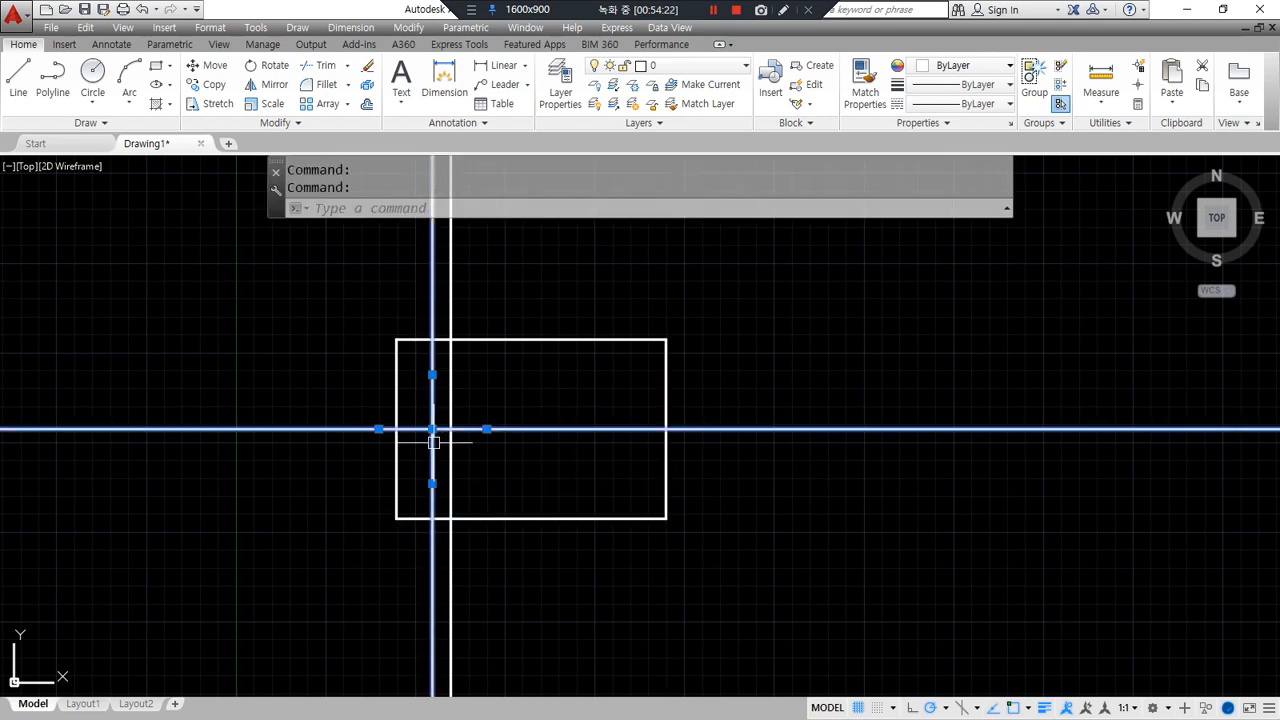
- Put the crossing lines on the cen layer and set LTSCALE to 0.3
click(665, 65)
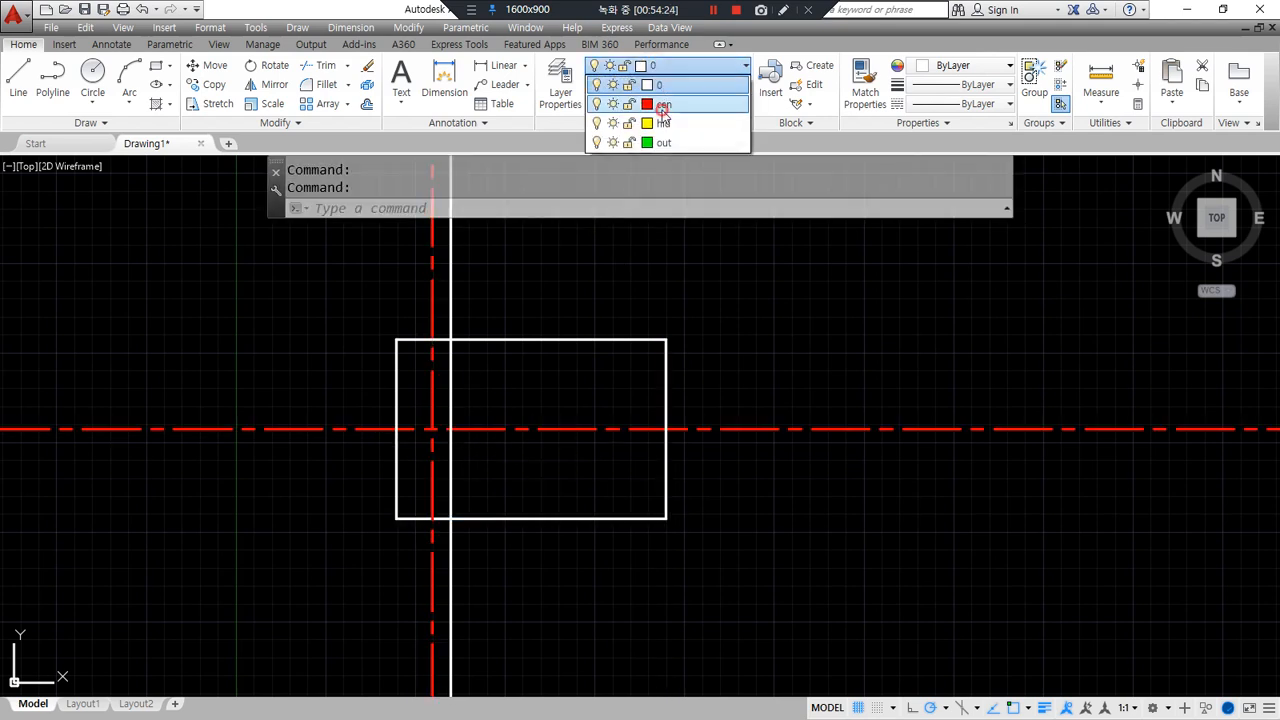
click(663, 105)
key(Escape)
key(Escape)
text(lts)
key(Return)
text(0.3)
key(Return)
- Offset the rectangle's top and bottom edges 18 inward
scroll(594, 437, up, 2)
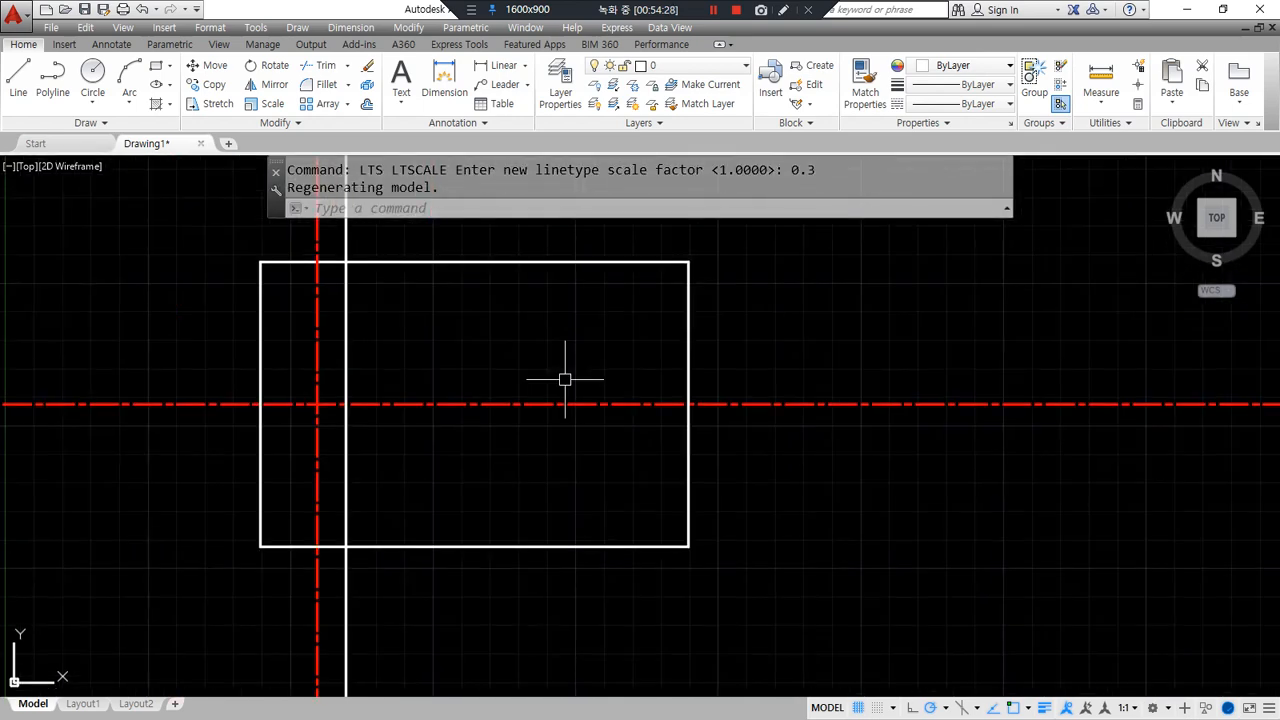
text(o)
key(Return)
text(18)
key(Return)
click(603, 262)
click(606, 290)
click(617, 550)
click(614, 466)
key(Return)
- Trim the right edge away between the two inner lines
text(tr)
key(Return)
key(Return)
click(686, 446)
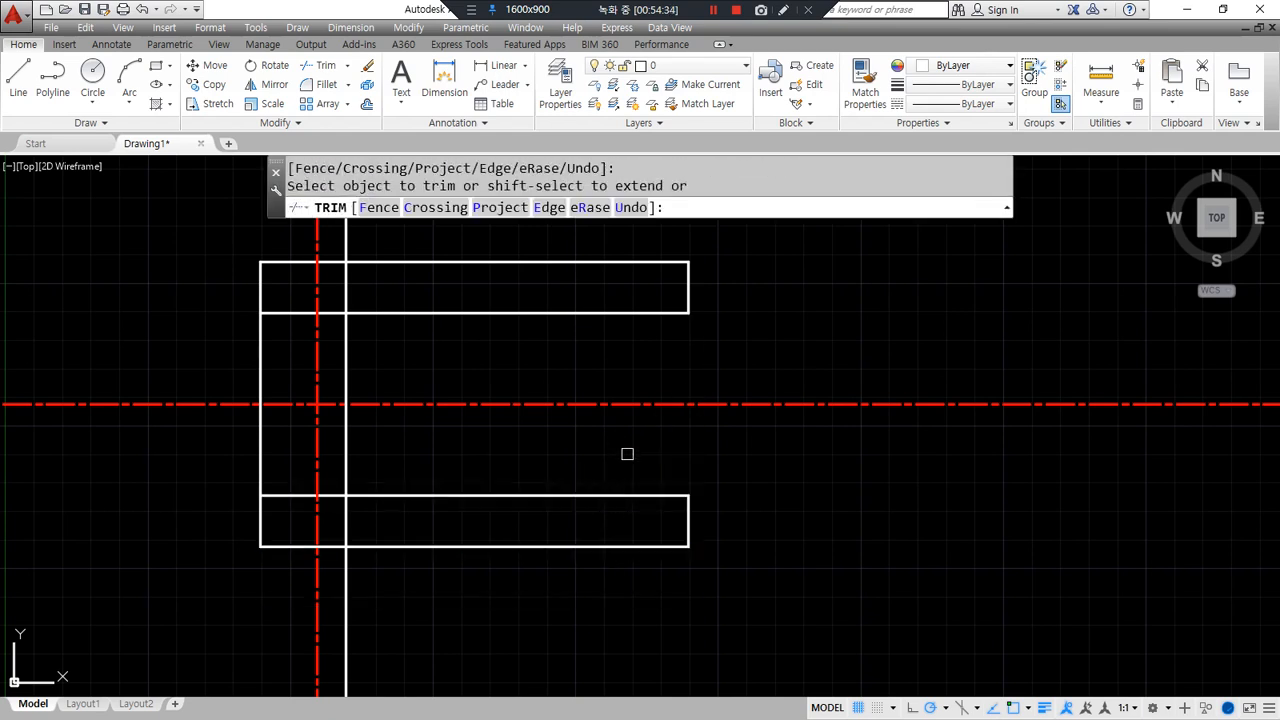
key(Return)
key(ctrl+alt+d)
drag(562, 326, 557, 312)
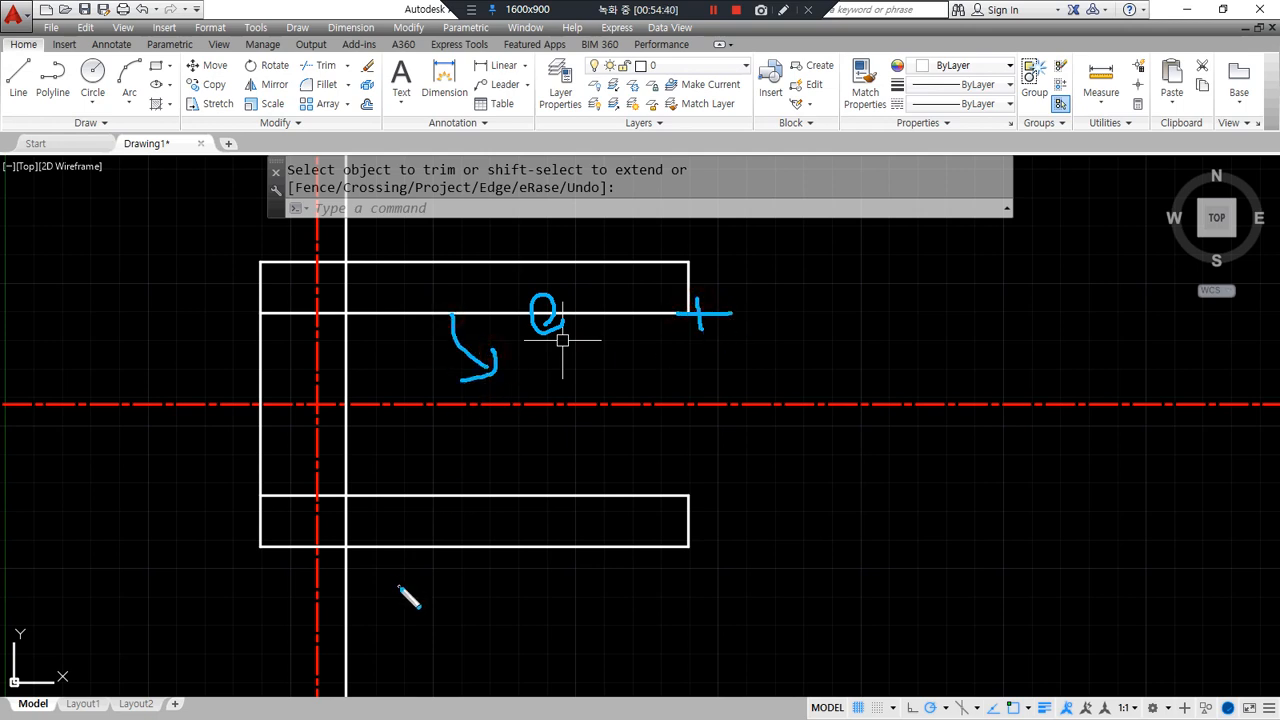
key(ctrl+alt+d)
- Begin rotating the upper inner line
text(ro)
key(Return)
click(489, 313)
- Rotate the upper inner line 10° about its right end
key(Return)
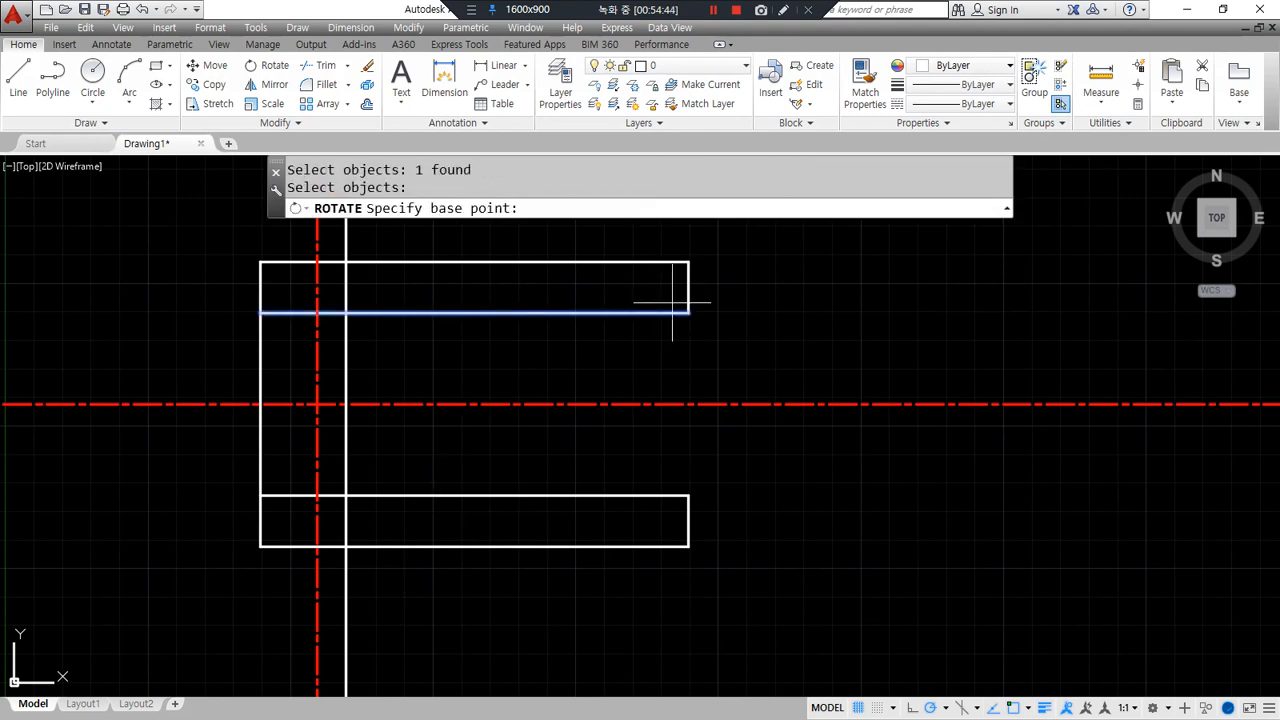
click(688, 313)
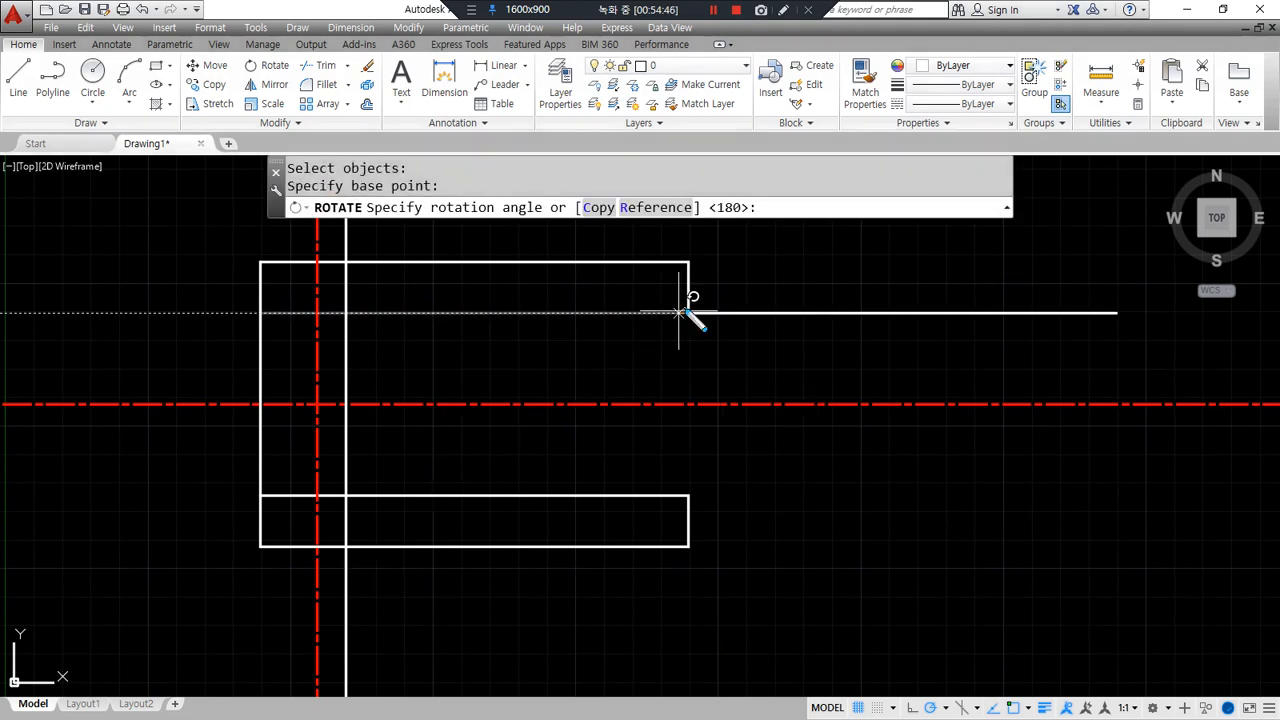
drag(618, 280, 611, 352)
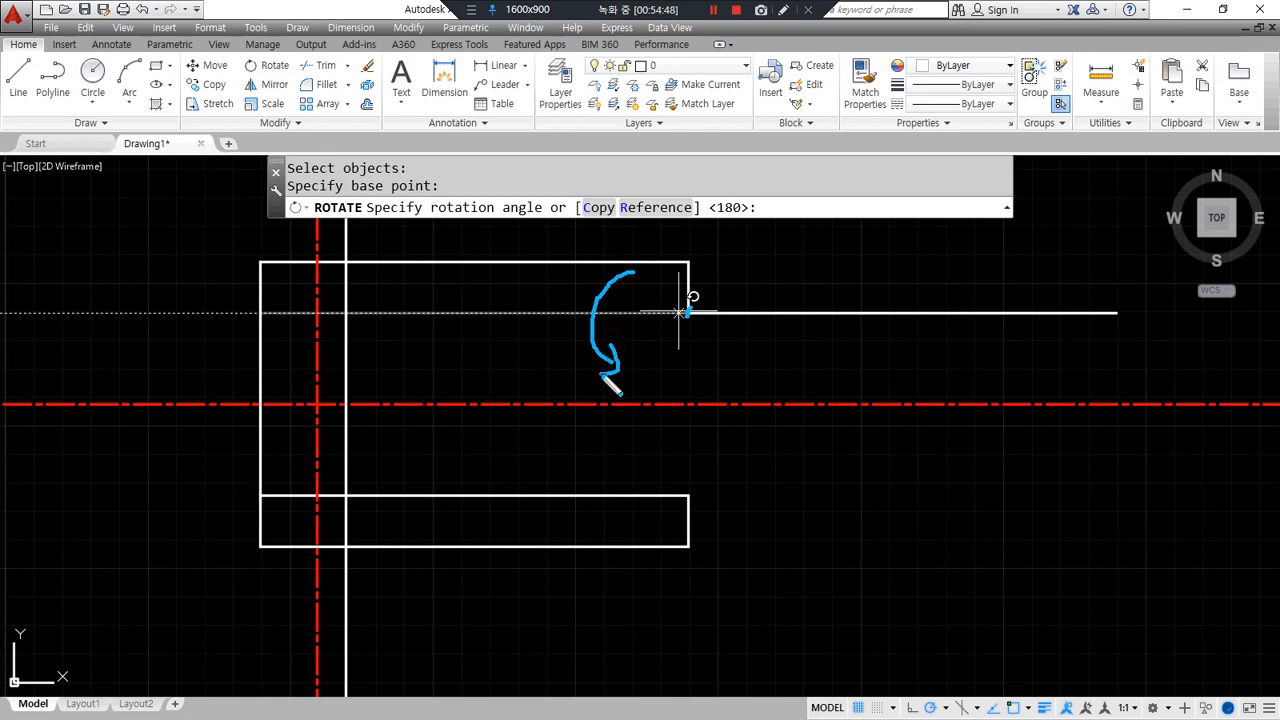
key(Escape)
text(10)
key(Return)
- Rotate the lower inner line -10° about its right end
key(Return)
click(613, 492)
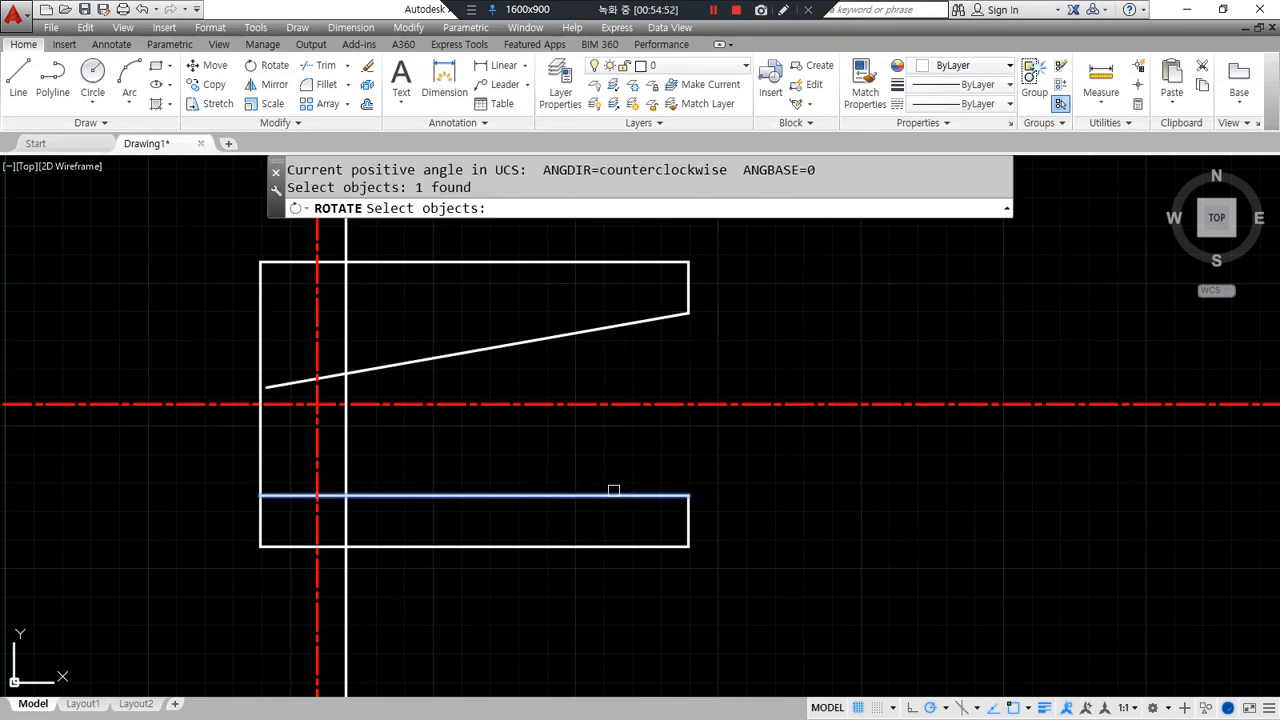
key(Return)
click(688, 495)
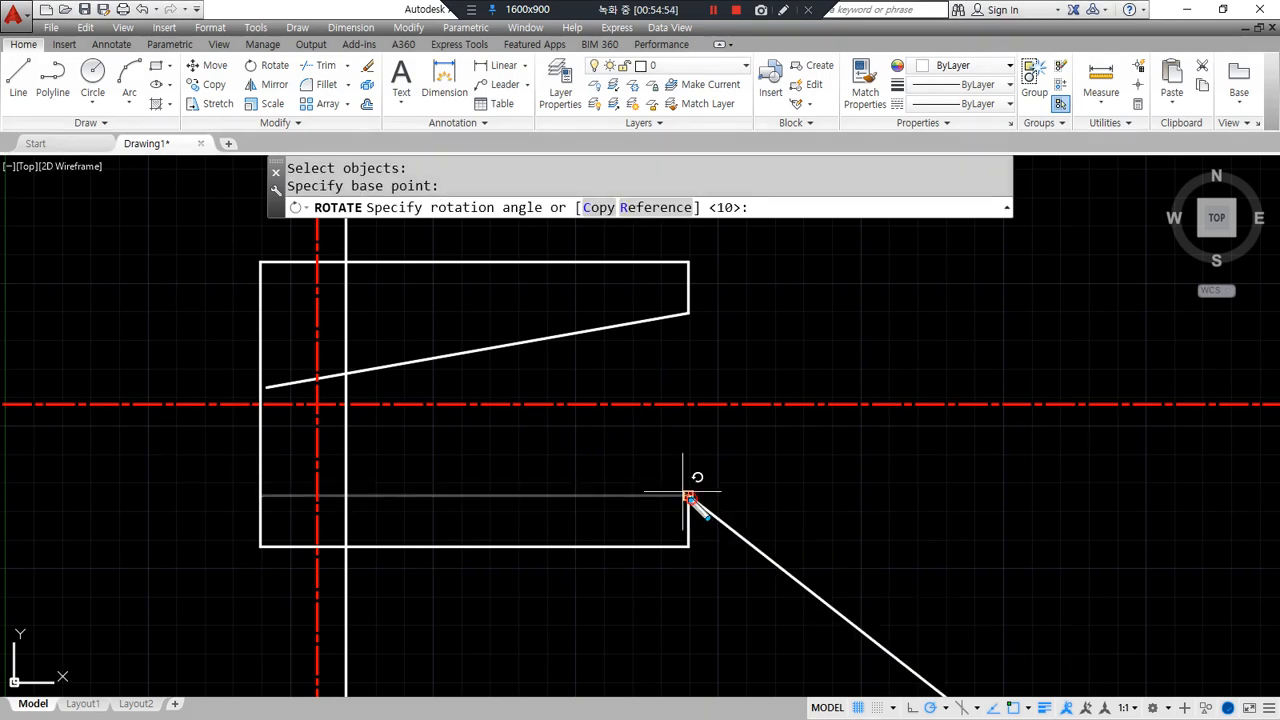
drag(599, 443, 627, 541)
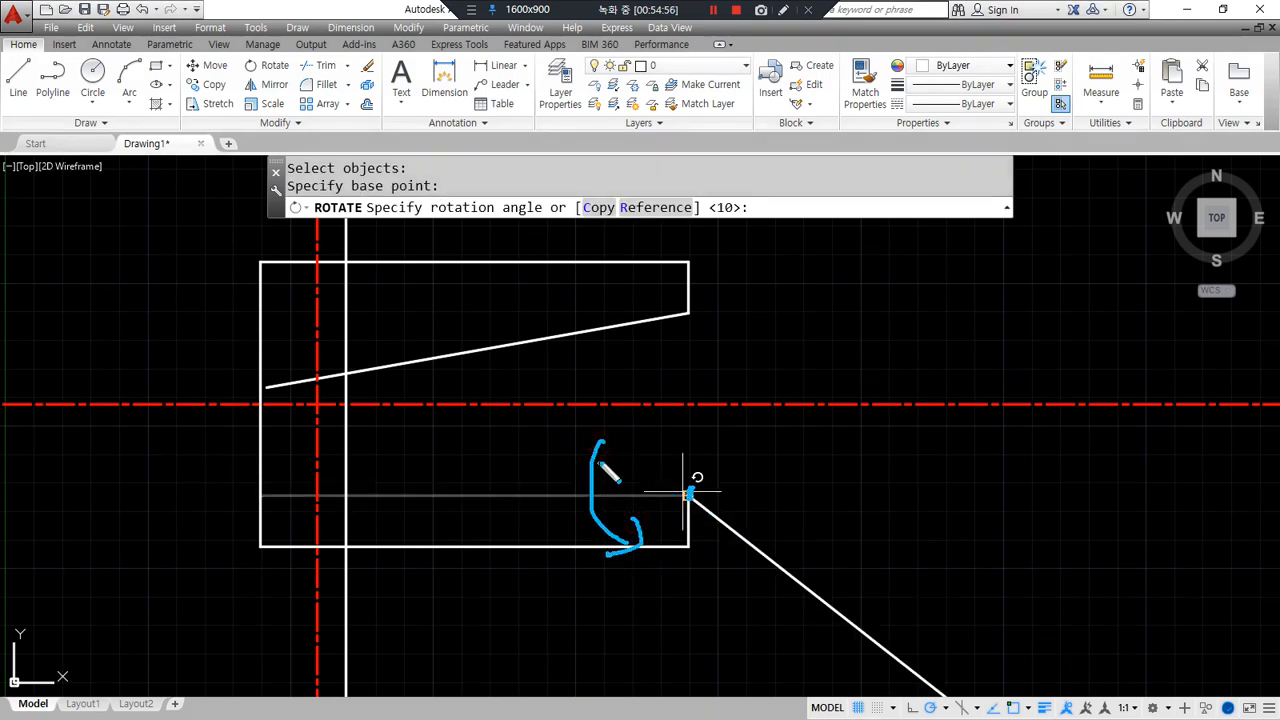
mouse_move(582, 482)
mouse_down()
mouse_move(599, 416)
mouse_move(638, 450)
mouse_up()
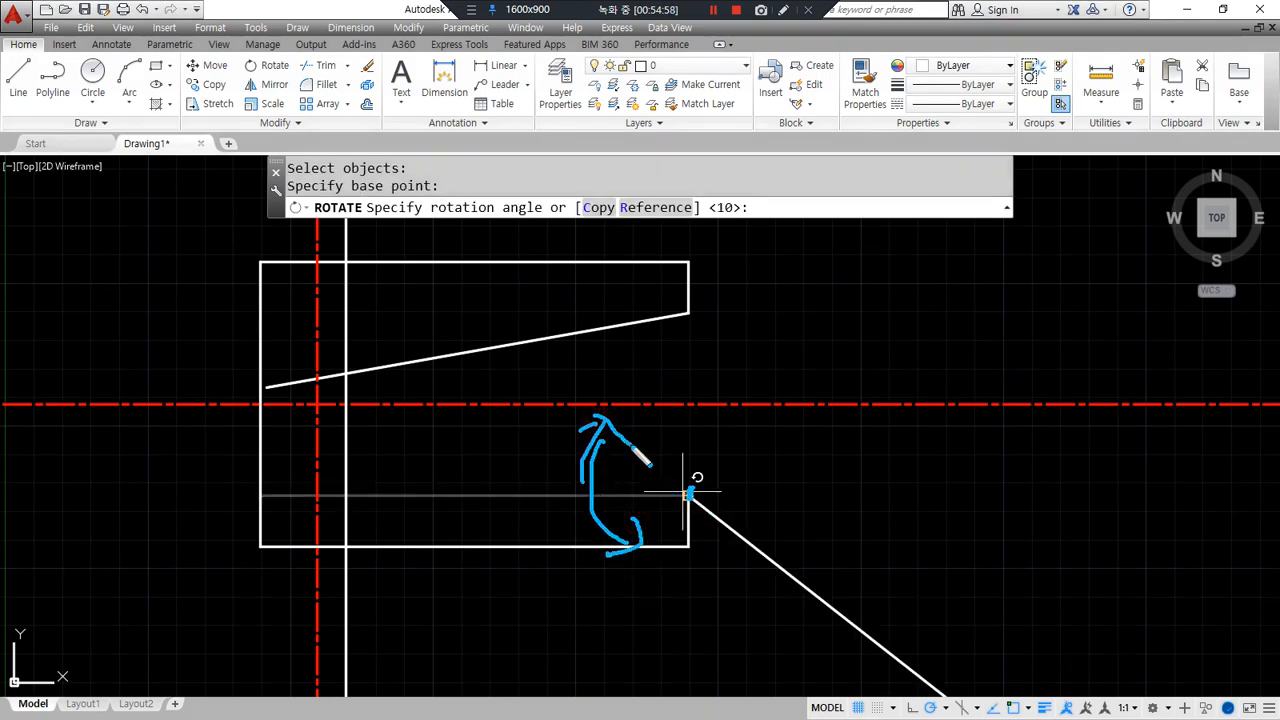
key(Escape)
key(Return)
- Fillet both slanted lines to the short vertical line to close the notch
text(f)
key(Return)
click(366, 371)
click(350, 390)
key(Return)
click(346, 420)
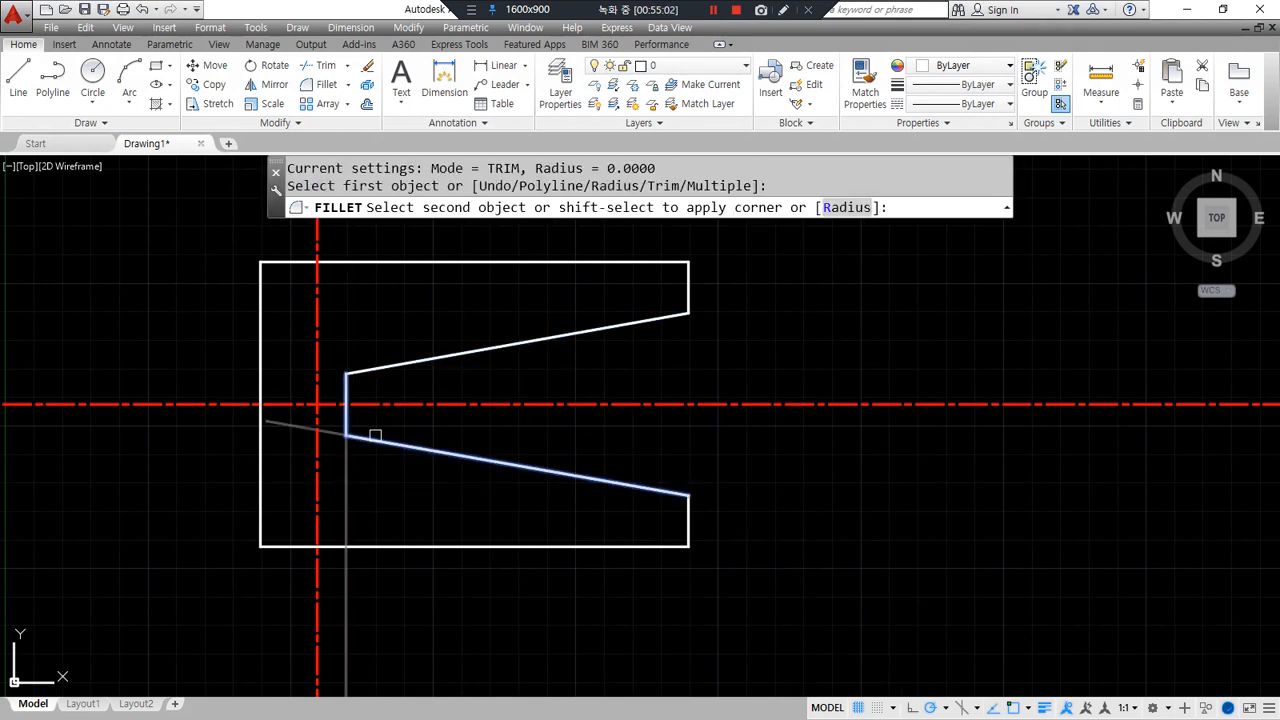
click(374, 439)
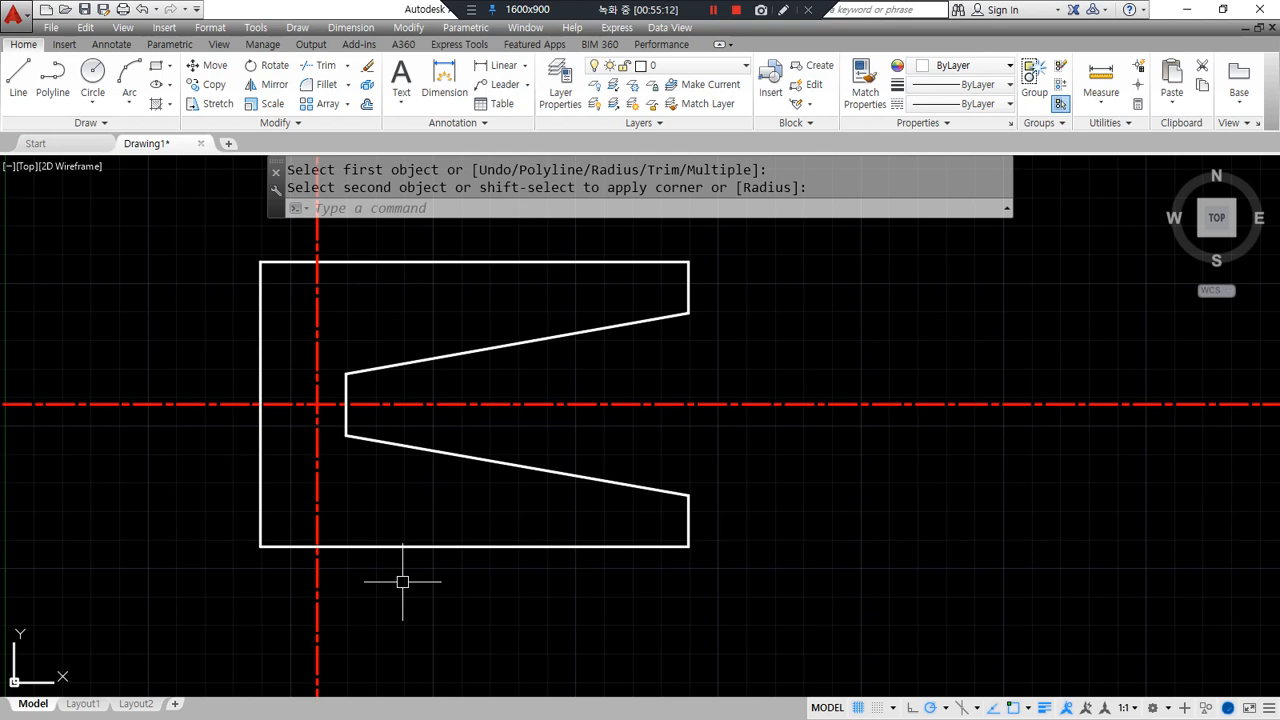
- Check the reference sheet, then window-select and delete the old notched outline
key(alt+Tab)
mouse_move(424, 673)
mouse_down()
mouse_move(211, 314)
mouse_move(860, 343)
mouse_move(571, 600)
mouse_move(457, 663)
mouse_up()
key(Escape)
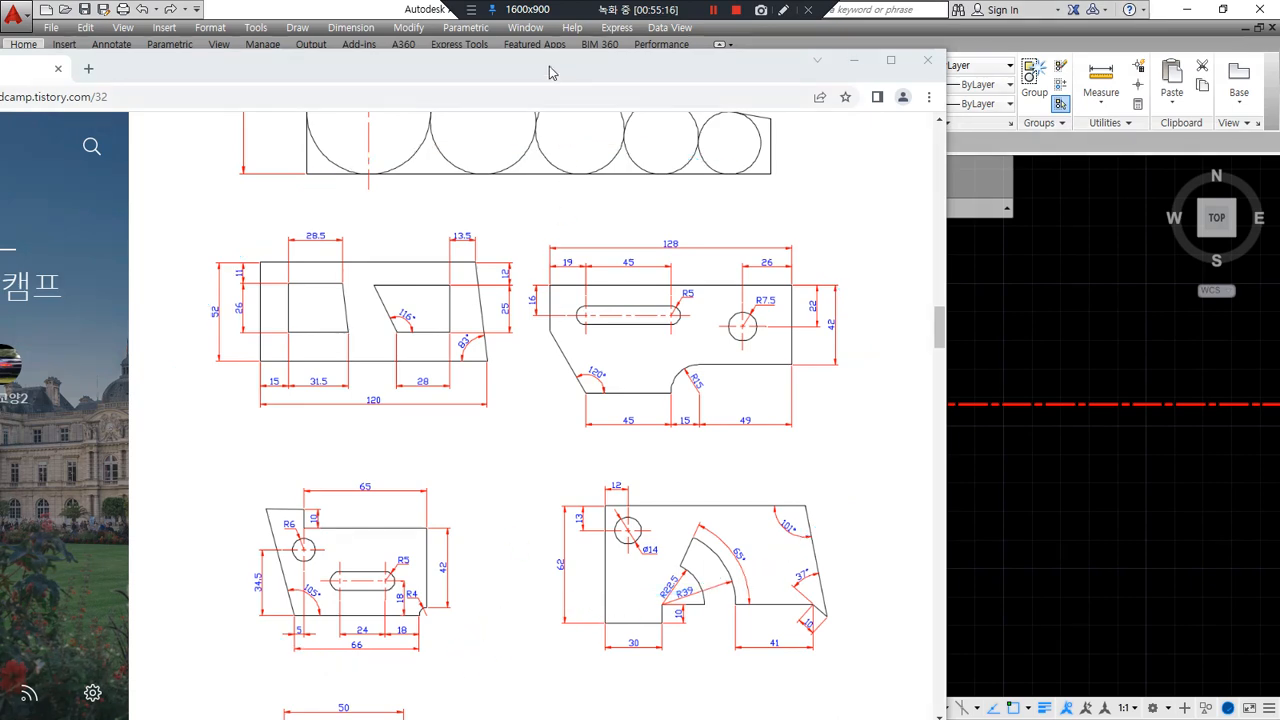
key(alt+Tab)
click(820, 634)
click(305, 335)
key(Delete)
- Draw a horizontal and a vertical construction line with XLINE
text(xl)
key(Return)
click(300, 314)
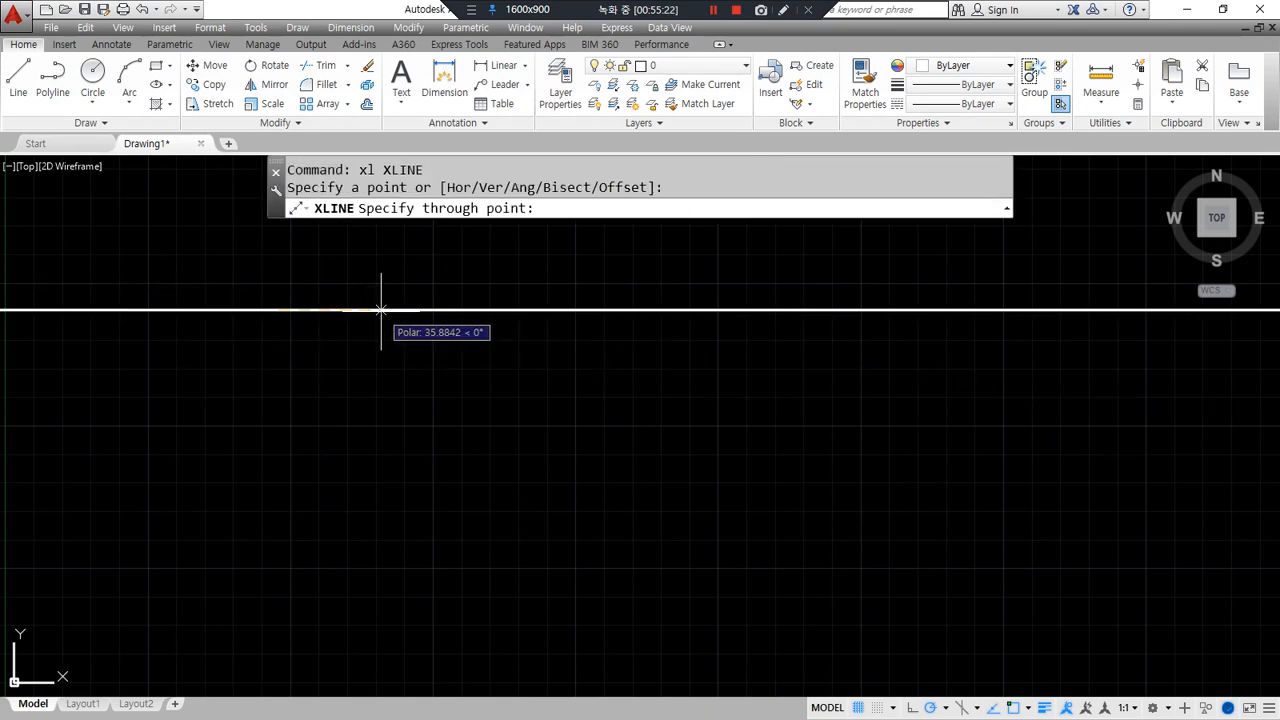
click(391, 329)
click(278, 416)
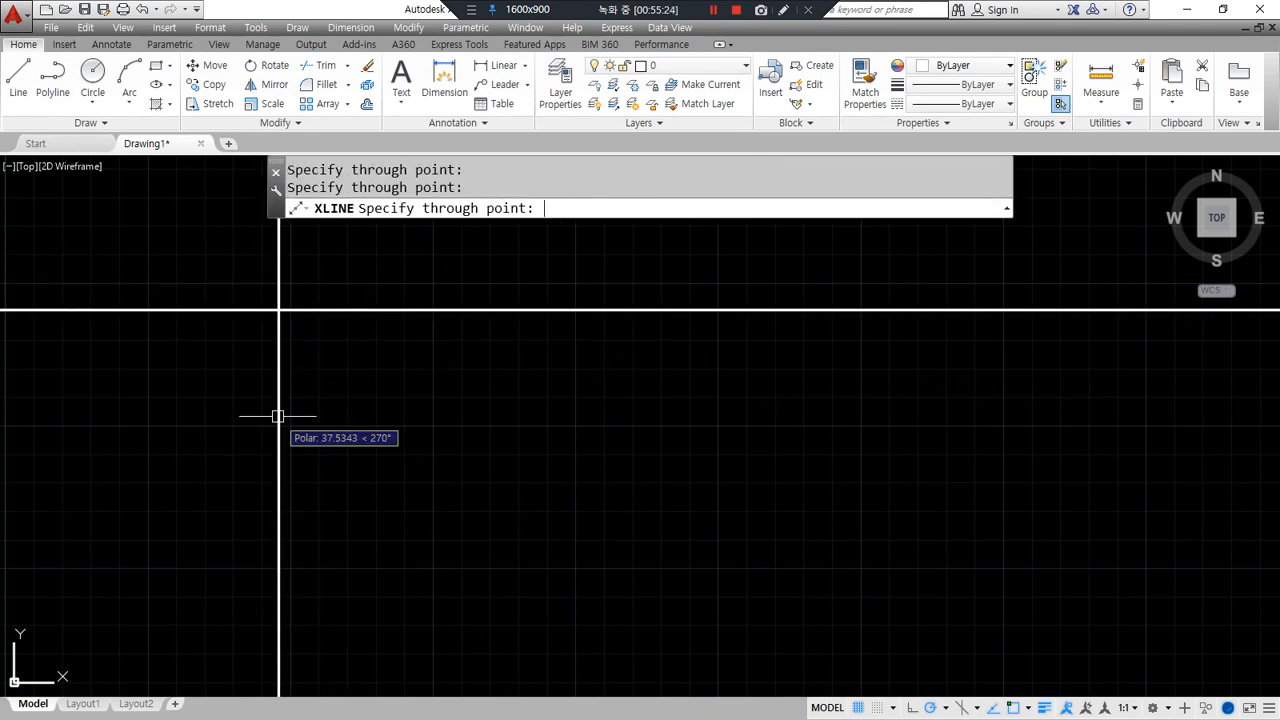
key(Return)
- Offset the vertical construction line 120 to the right and the horizontal one 52 down
text(o)
key(Return)
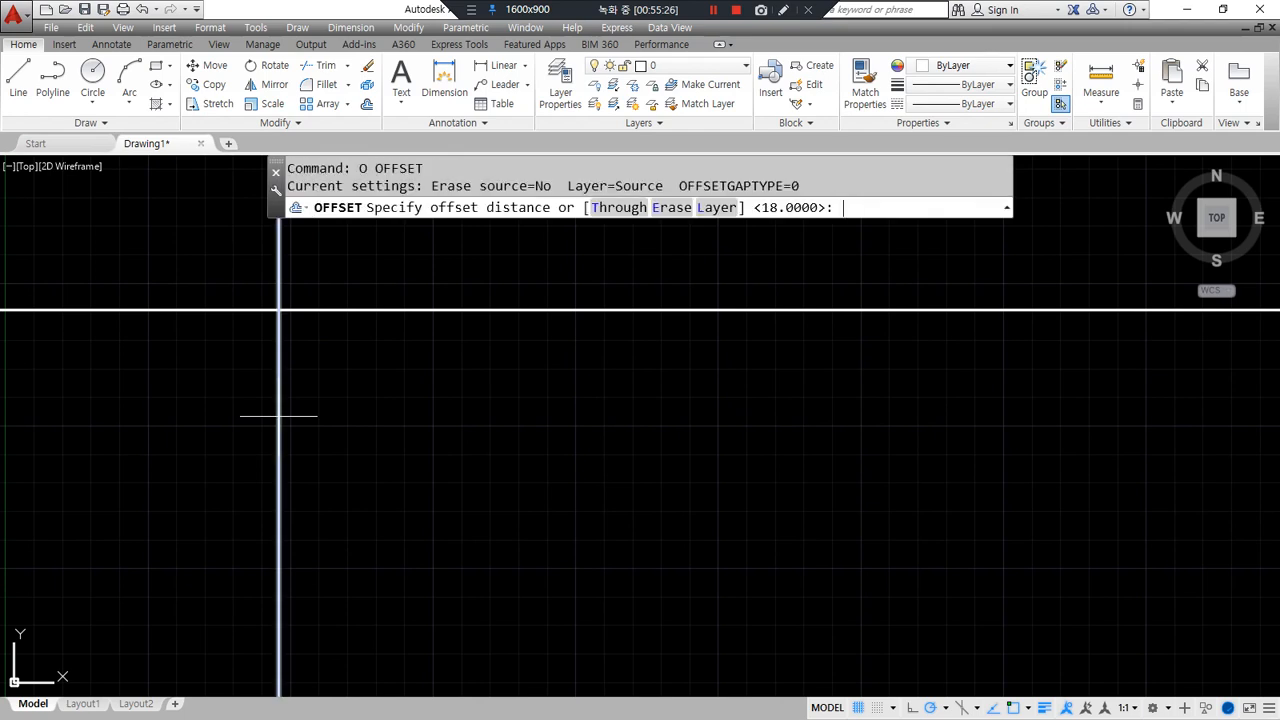
text(120)
key(Return)
click(278, 418)
click(409, 417)
key(Return)
key(Return)
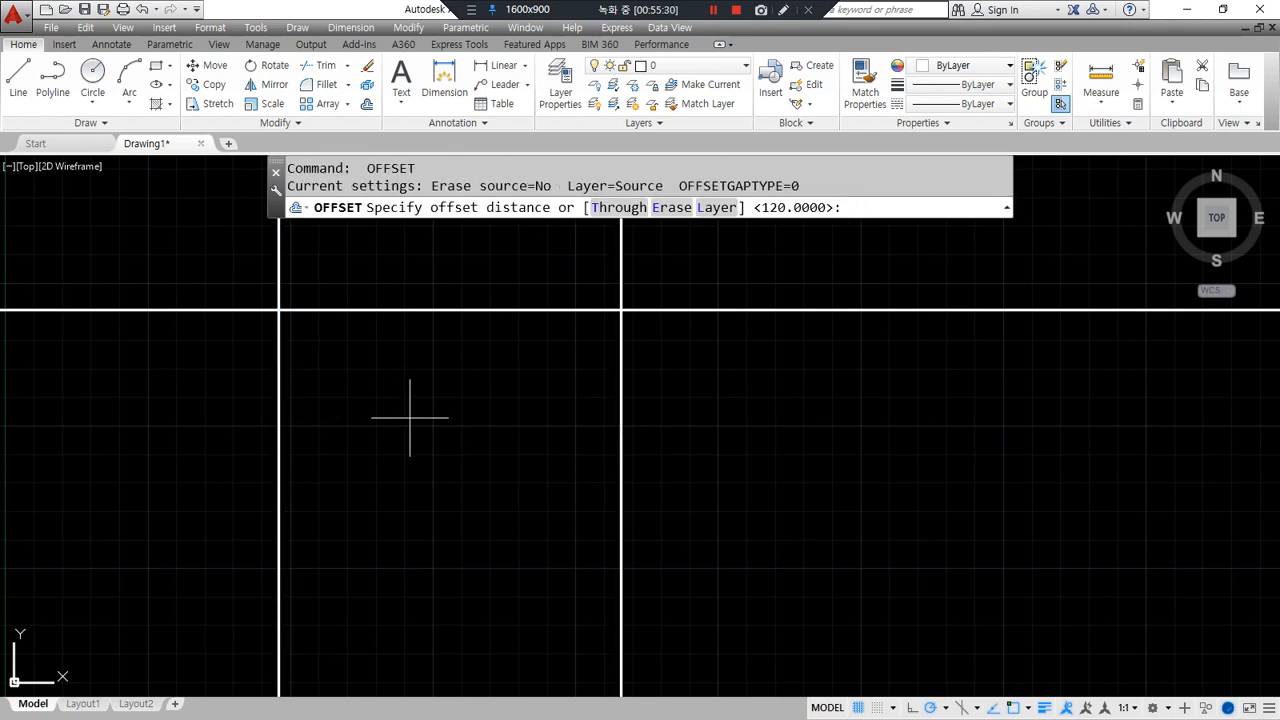
key(Return)
click(397, 310)
click(397, 466)
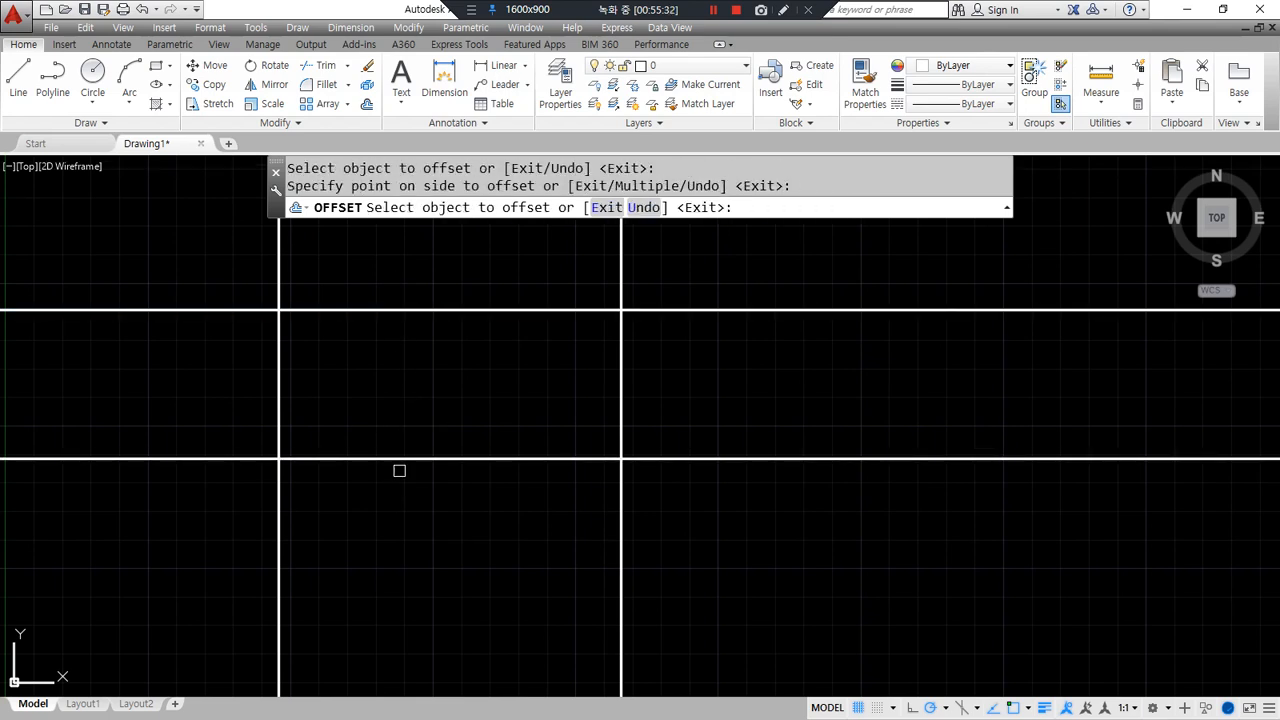
- Fence-trim the construction line overhangs to leave a closed 120 by 52 rectangle
key(Return)
text(tr)
key(Return)
key(Return)
text(f)
key(Return)
click(721, 517)
click(695, 282)
click(158, 273)
click(198, 560)
key(Return)
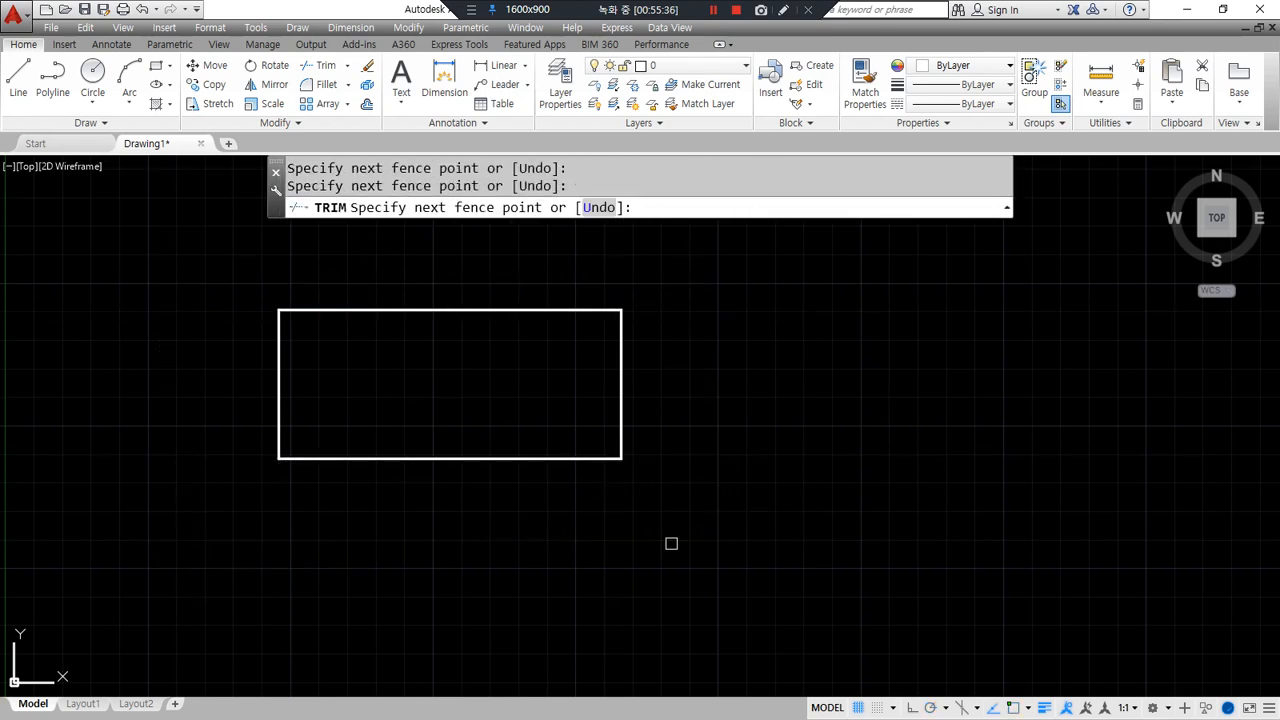
scroll(624, 420, up, 2)
middle_drag(604, 453, 666, 508)
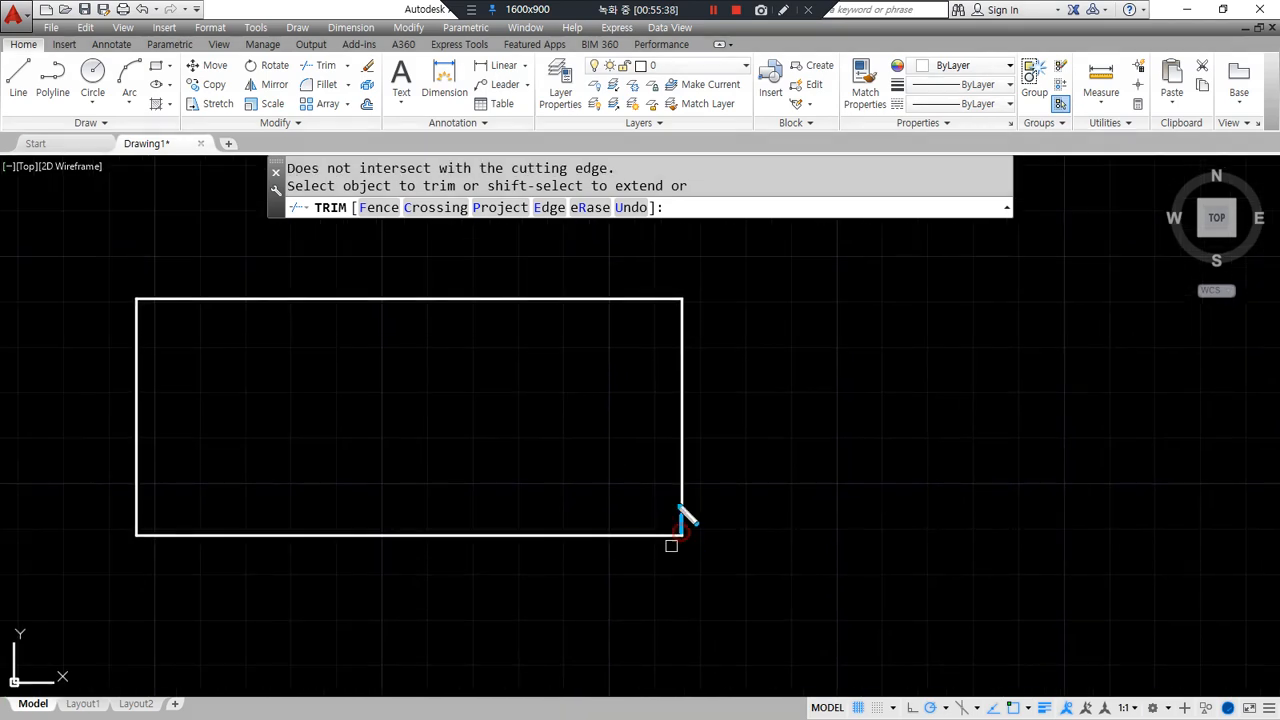
- Select the rectangle's right edge for rotation into the slanted side
drag(679, 510, 598, 274)
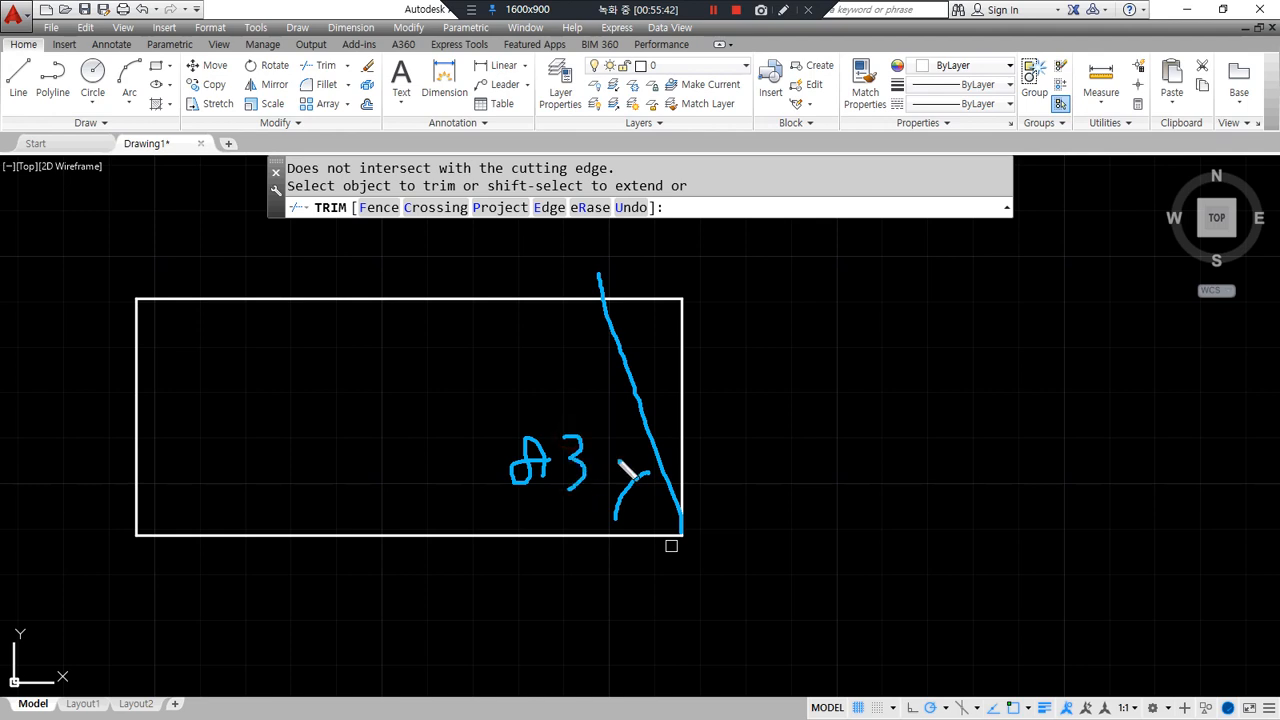
key(Escape)
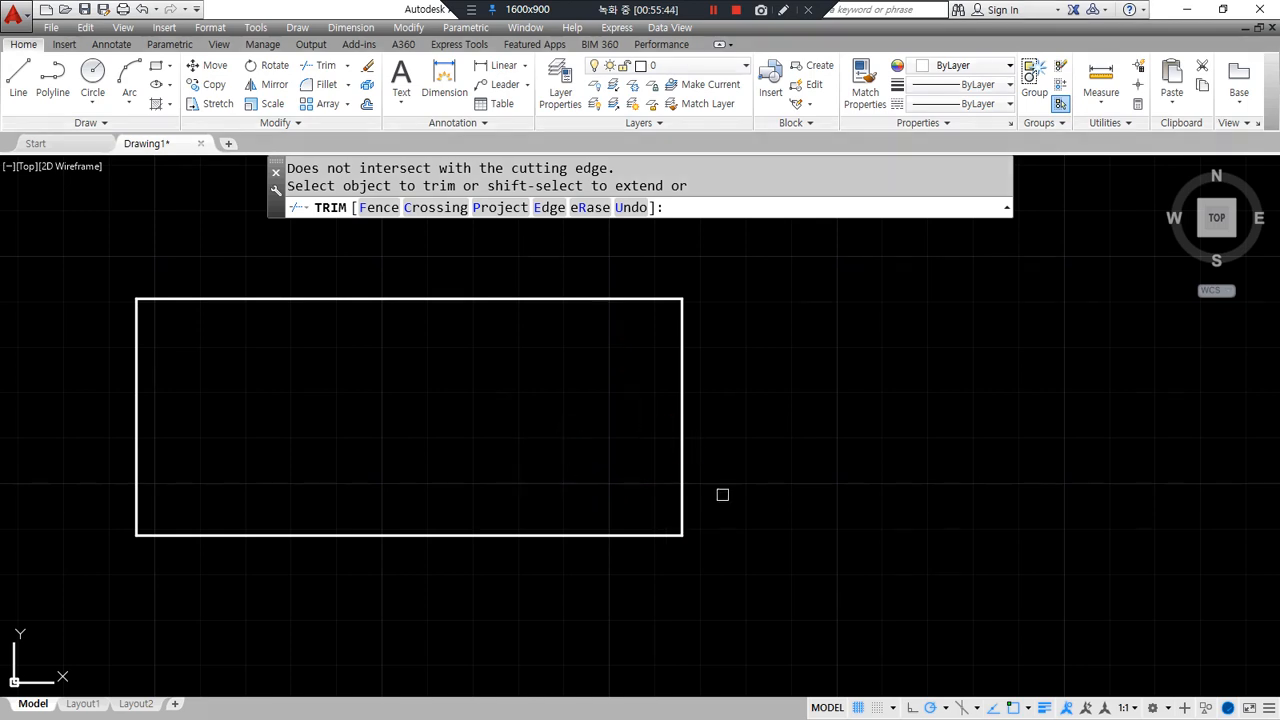
key(Escape)
text(ro)
key(Return)
click(681, 480)
- Rotate the right edge 7° about the bottom-right corner and fillet it to the top edge
key(Return)
click(681, 535)
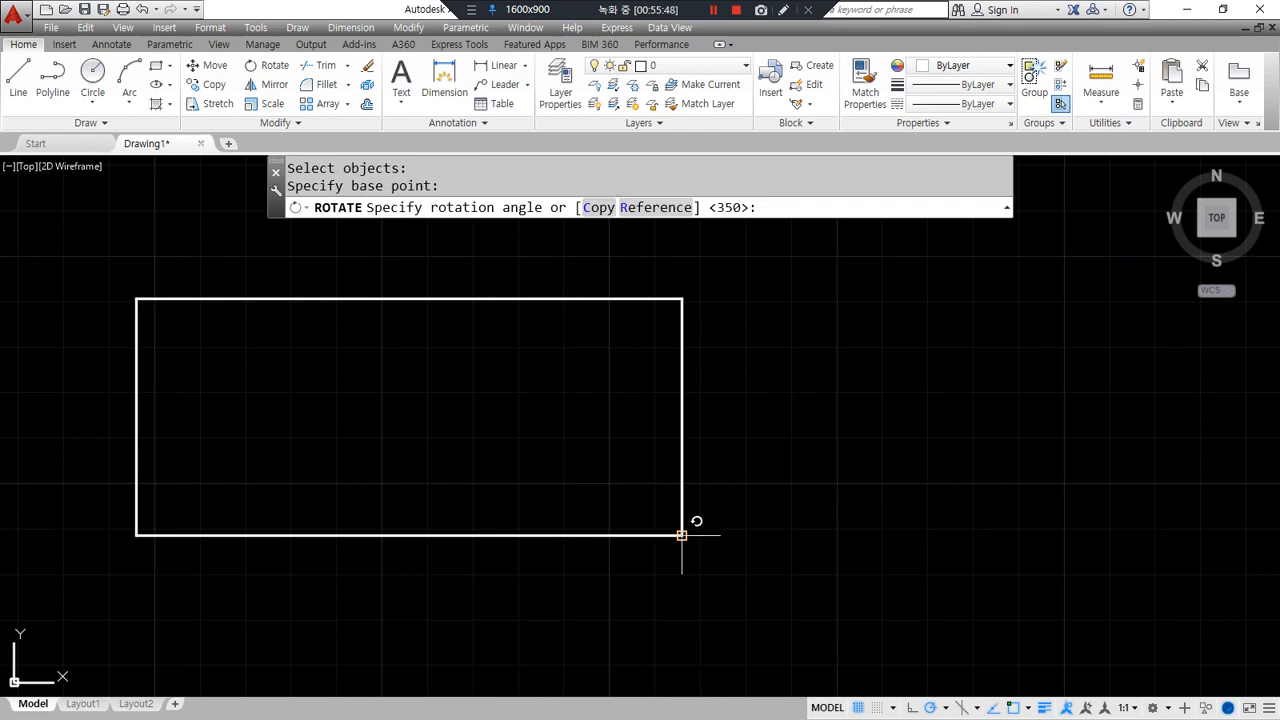
text(7)
key(Return)
text(f)
key(Return)
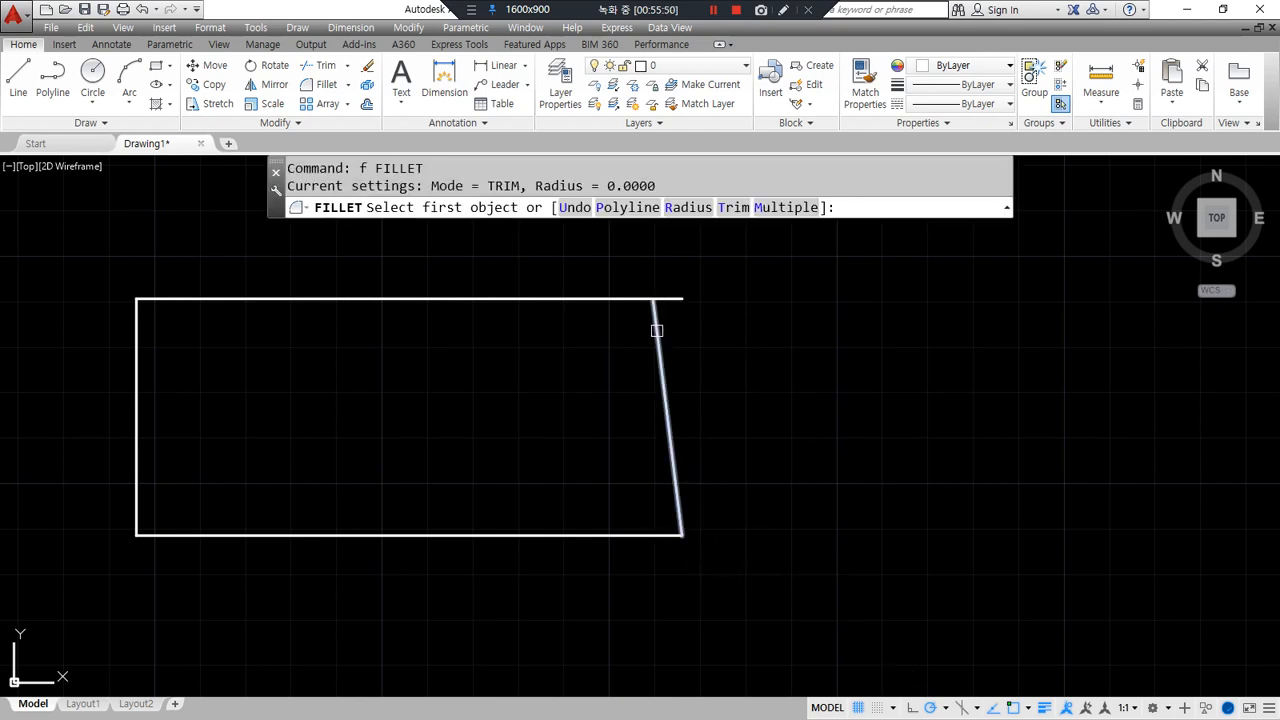
click(656, 330)
click(616, 300)
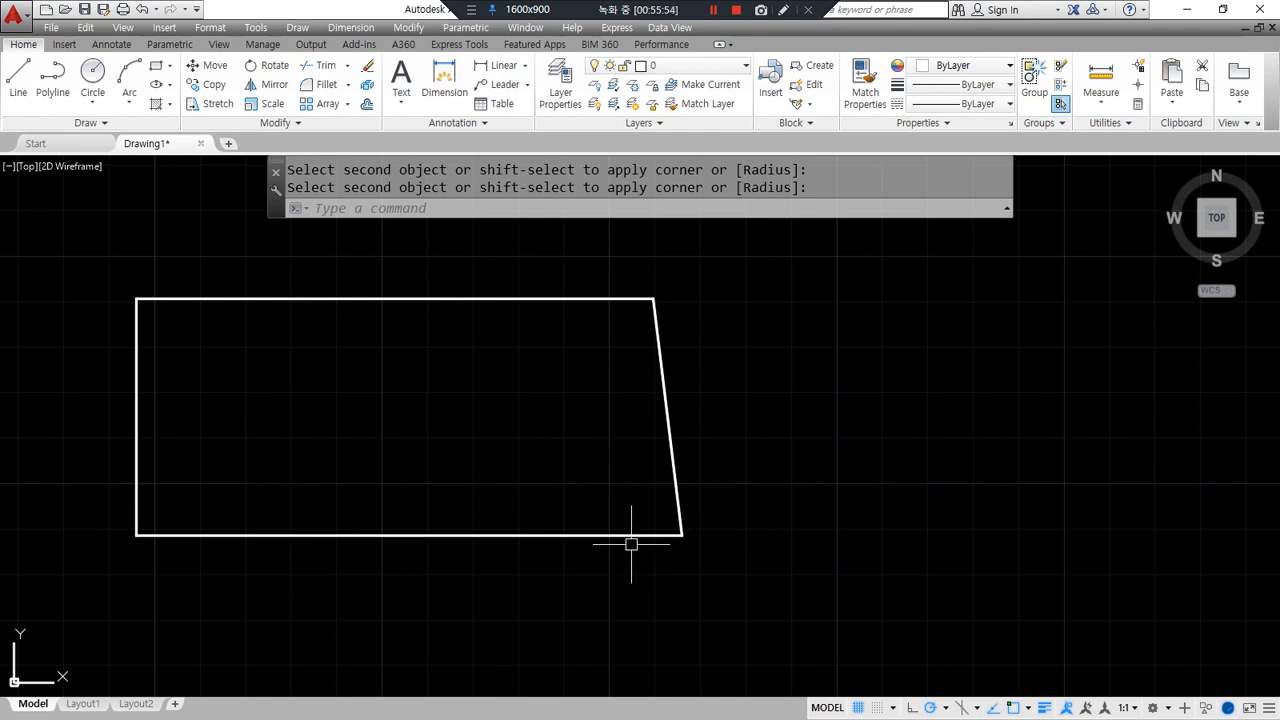
- Draw a vertical line down from the top-right corner and offset it 13.5 to the left
text(l)
key(Return)
click(654, 299)
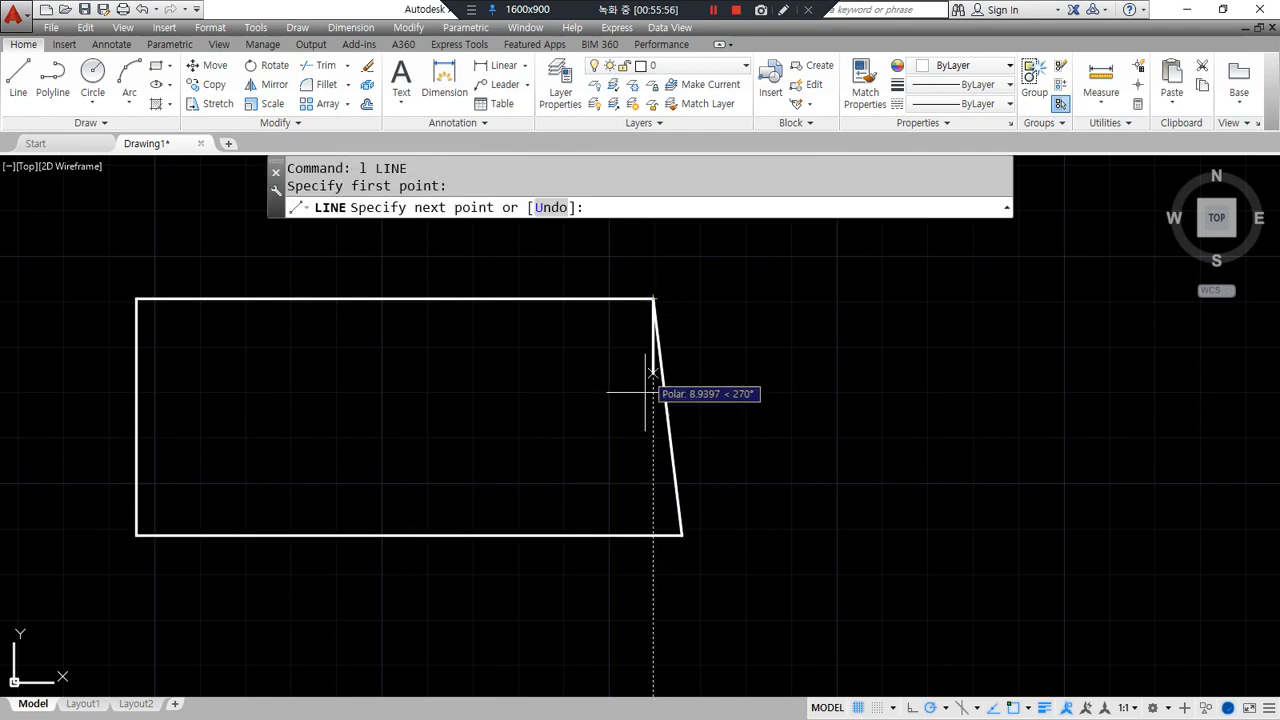
click(653, 535)
key(Return)
text(o)
key(Return)
text(13.)
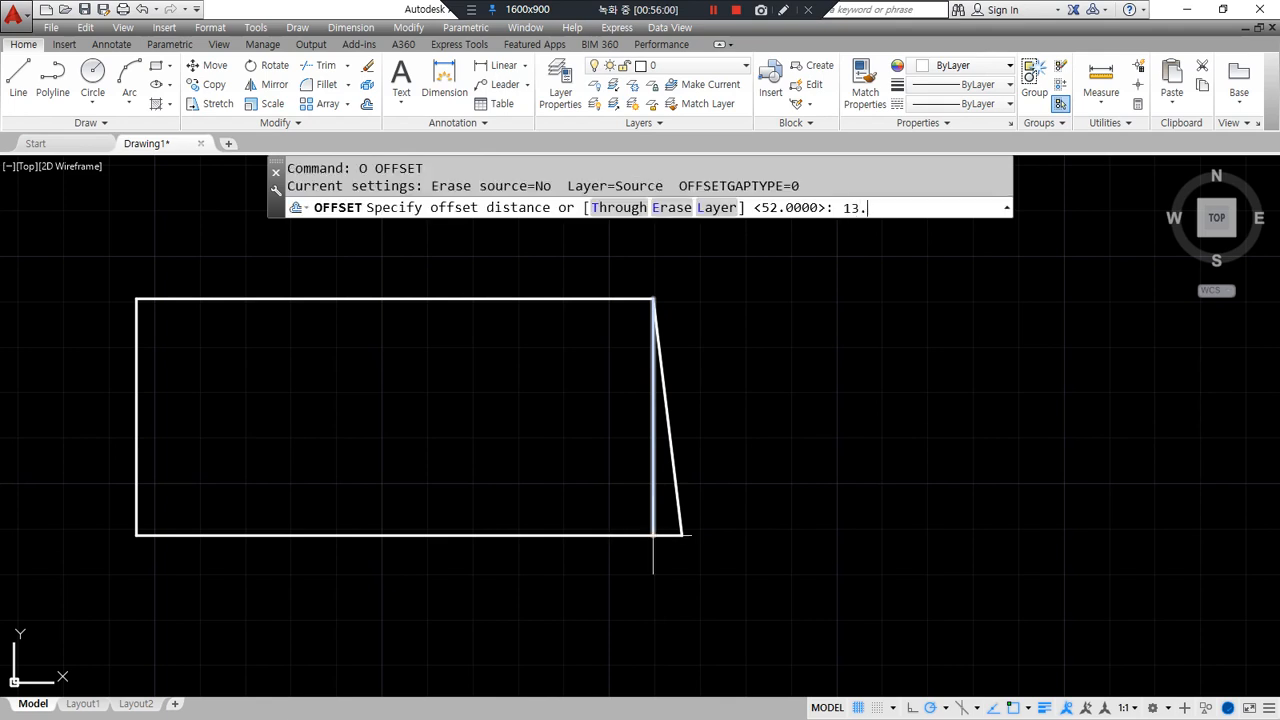
text(5)
key(Return)
click(653, 473)
click(583, 477)
key(Return)
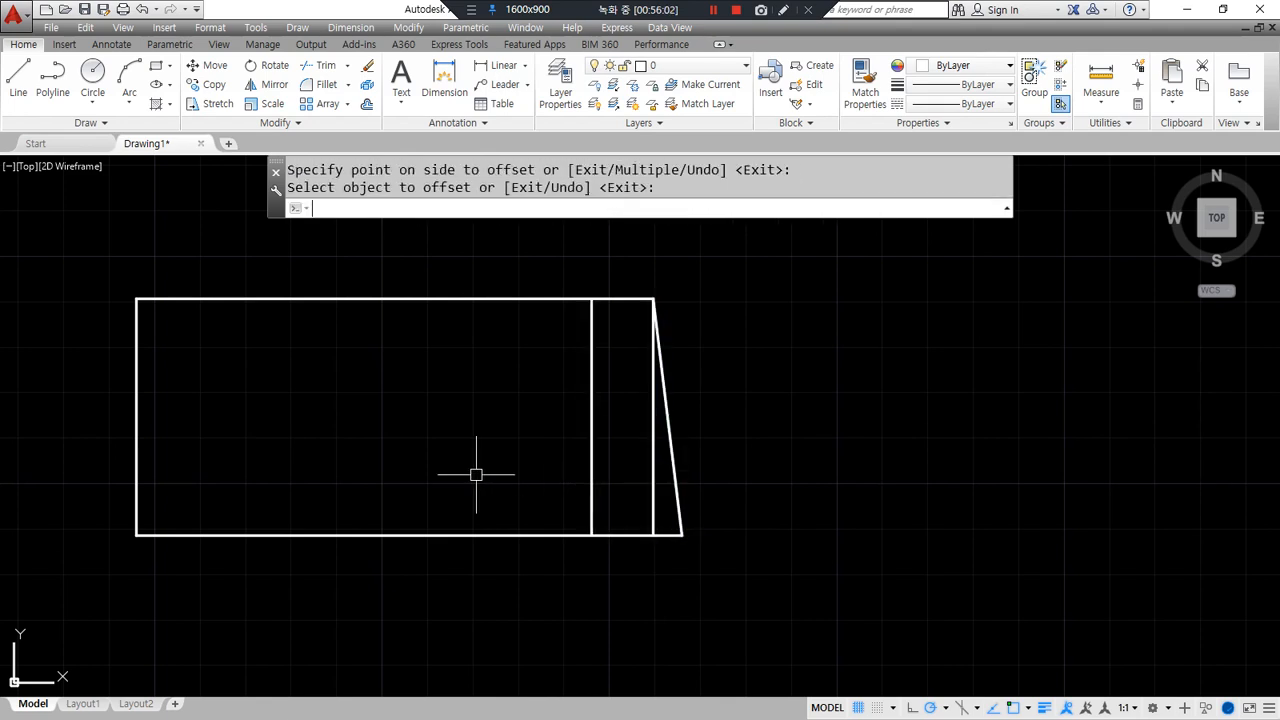
- Offset the top edge 12 down, then that line another 25 down
key(Return)
text(12)
key(Return)
click(500, 299)
click(494, 386)
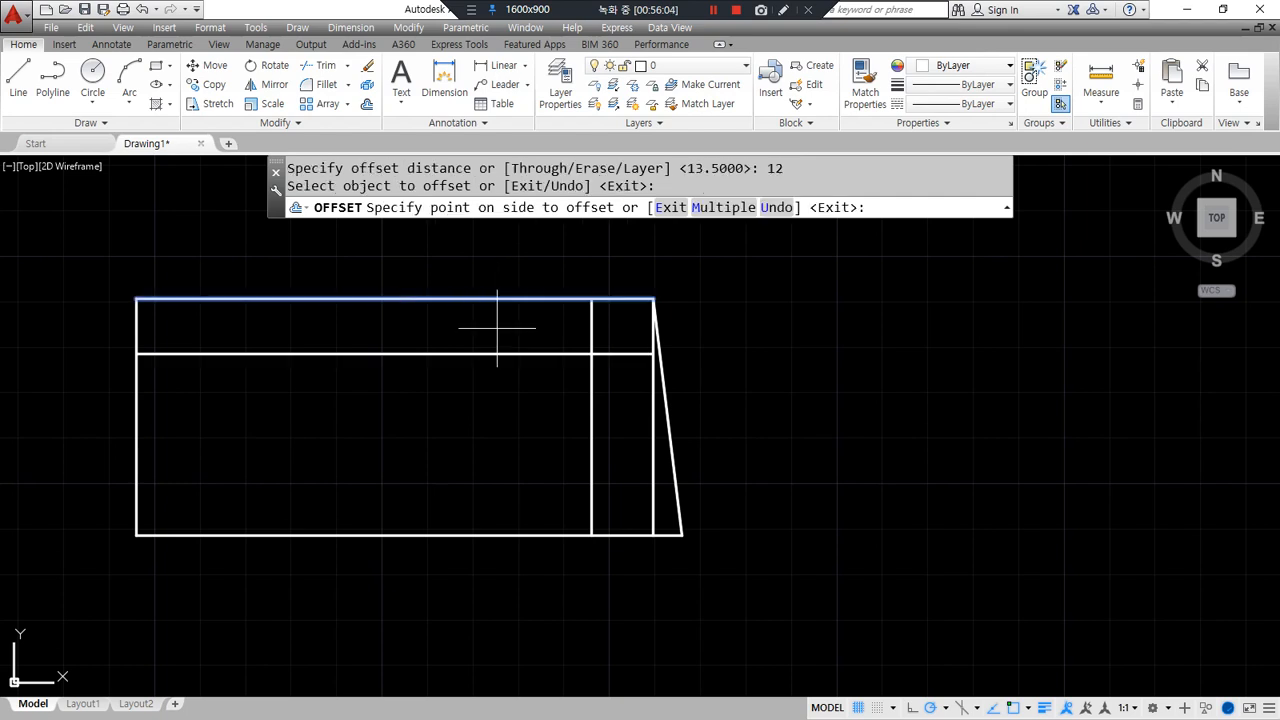
key(Return)
key(Return)
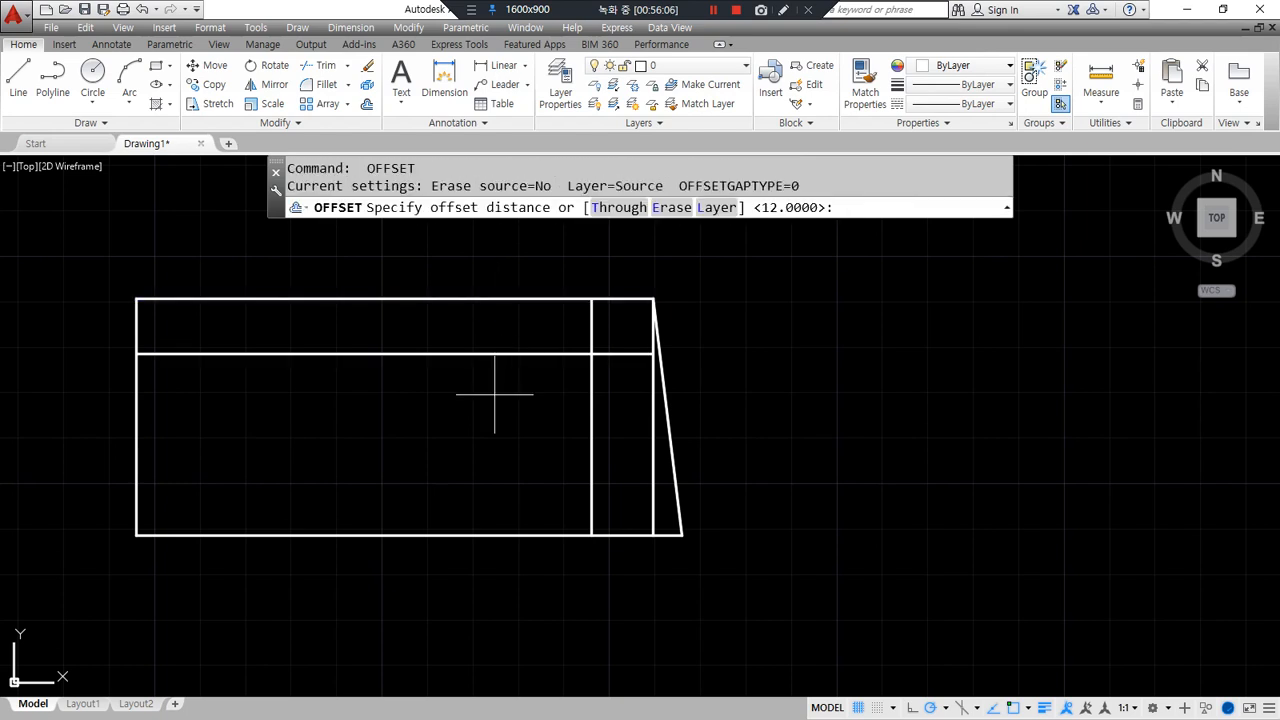
key(Return)
click(494, 356)
click(497, 423)
click(592, 350)
key(Escape)
- Fillet the two inner horizontal lines to the inner vertical line to form sharp corners
text(f)
key(Return)
click(587, 354)
click(592, 410)
key(Return)
click(592, 420)
click(572, 470)
click(570, 469)
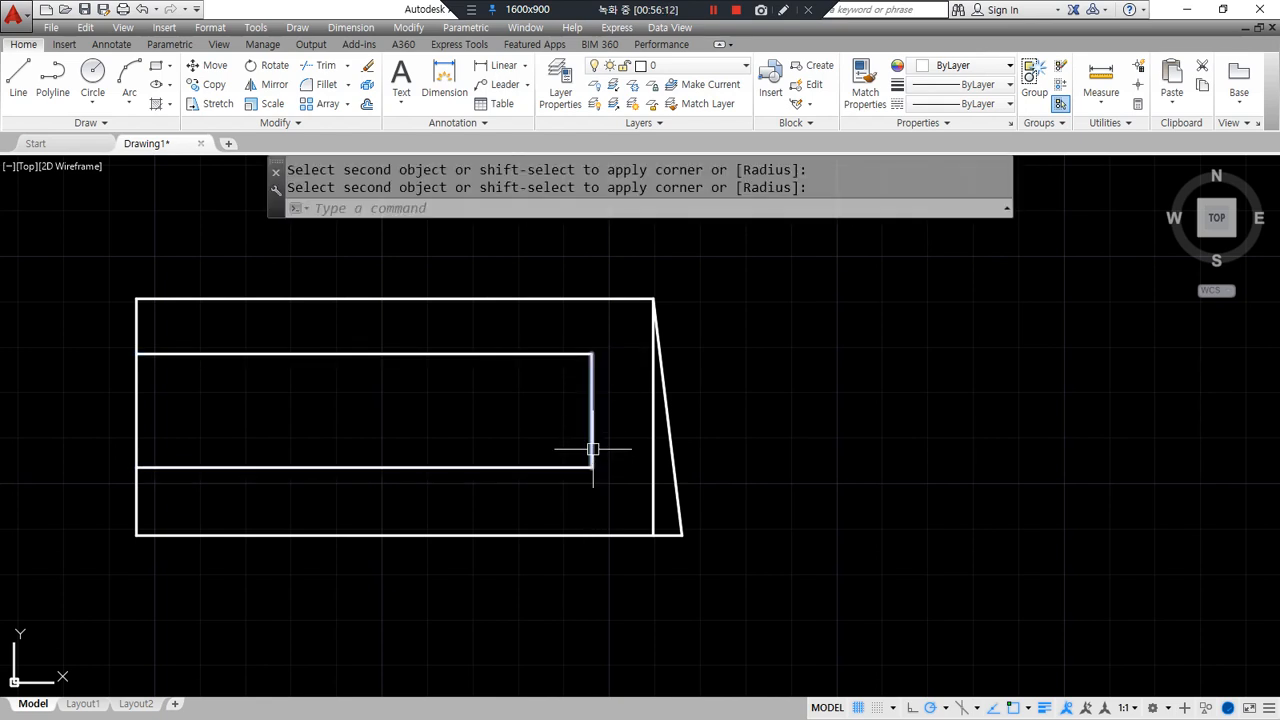
drag(541, 419, 456, 416)
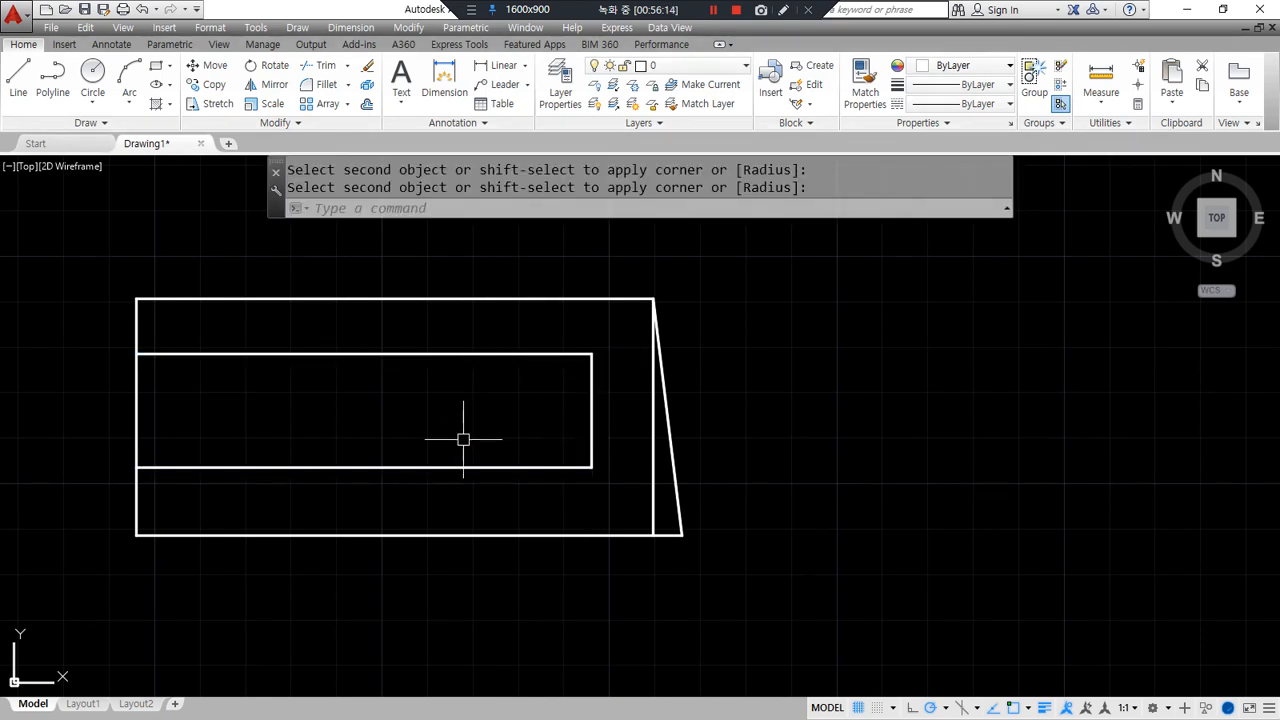
- Offset the inner right line 28 to the left for the opening's left side
text(o)
key(Return)
text(28)
key(Return)
click(590, 396)
click(437, 451)
key(Return)
drag(464, 465, 598, 466)
drag(464, 466, 344, 314)
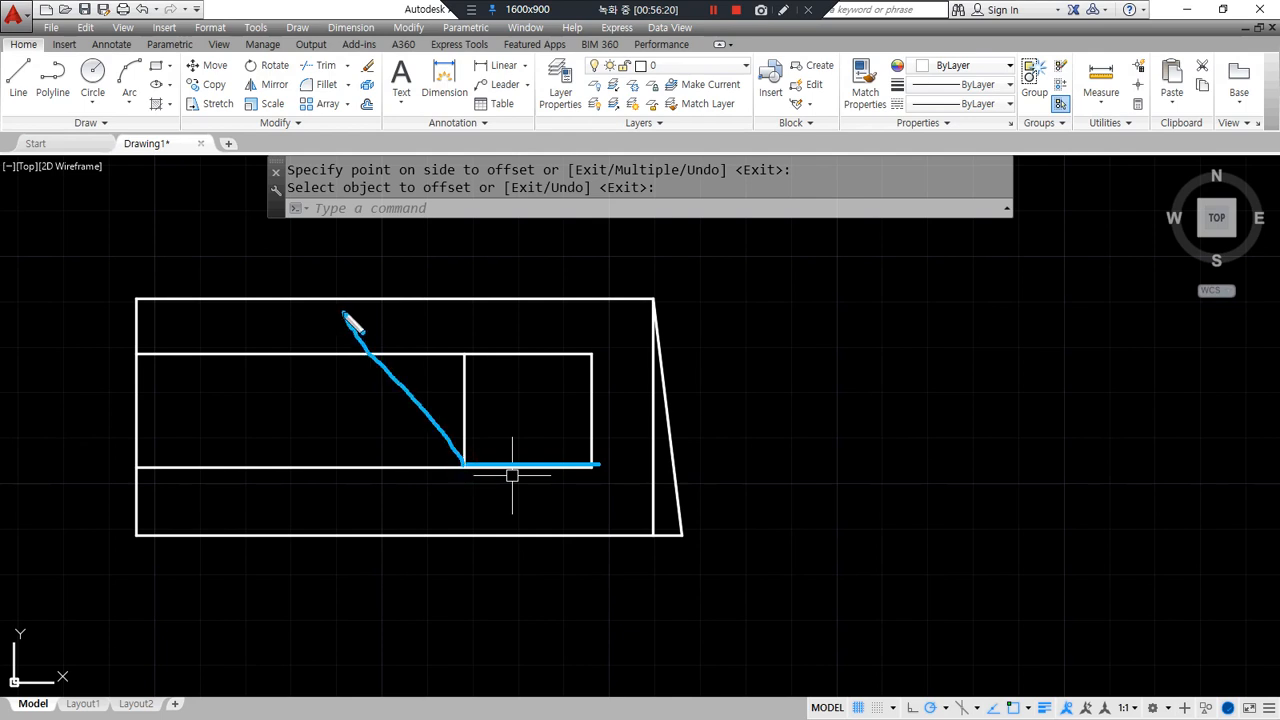
drag(440, 430, 516, 464)
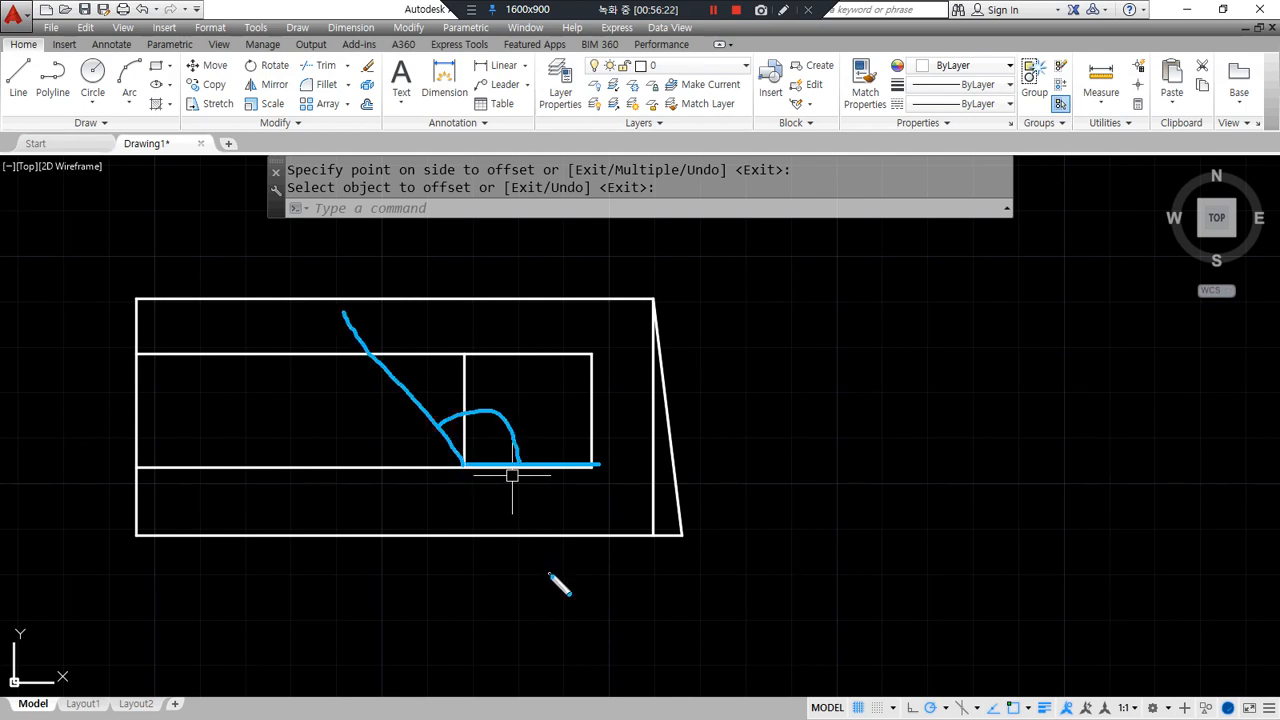
mouse_move(464, 380)
mouse_down()
mouse_move(549, 372)
mouse_move(554, 478)
mouse_up()
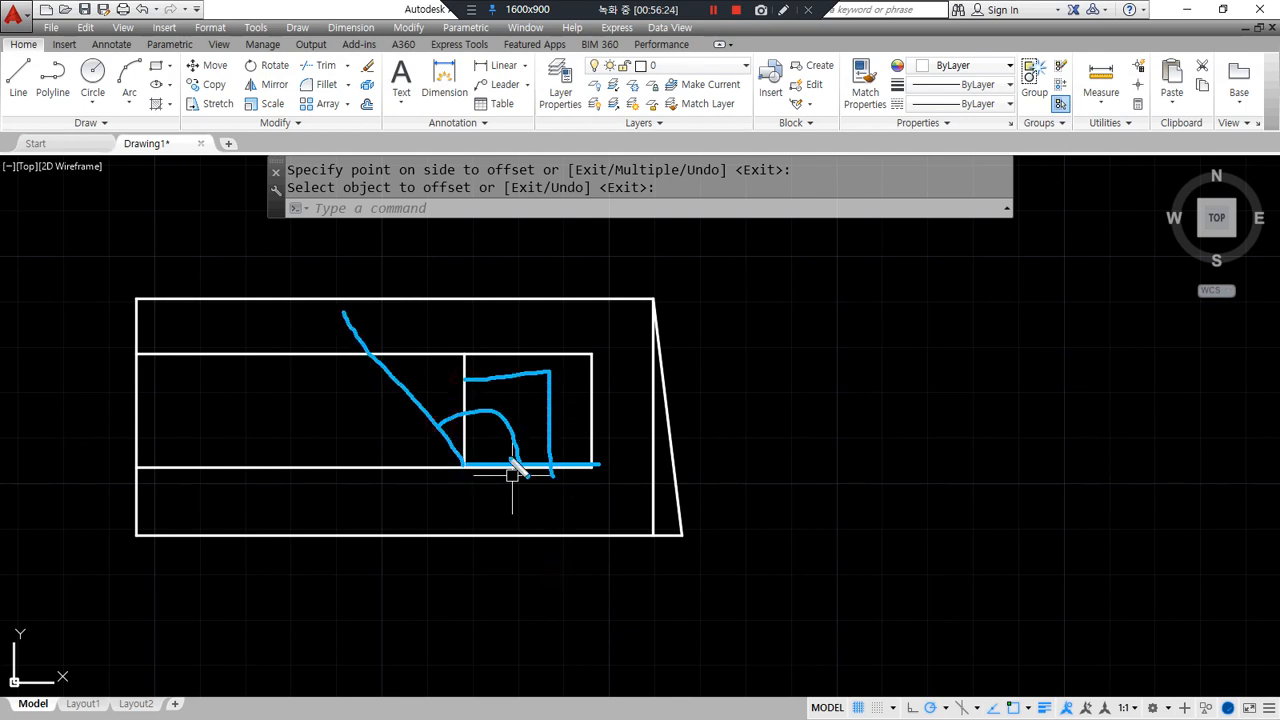
key(Escape)
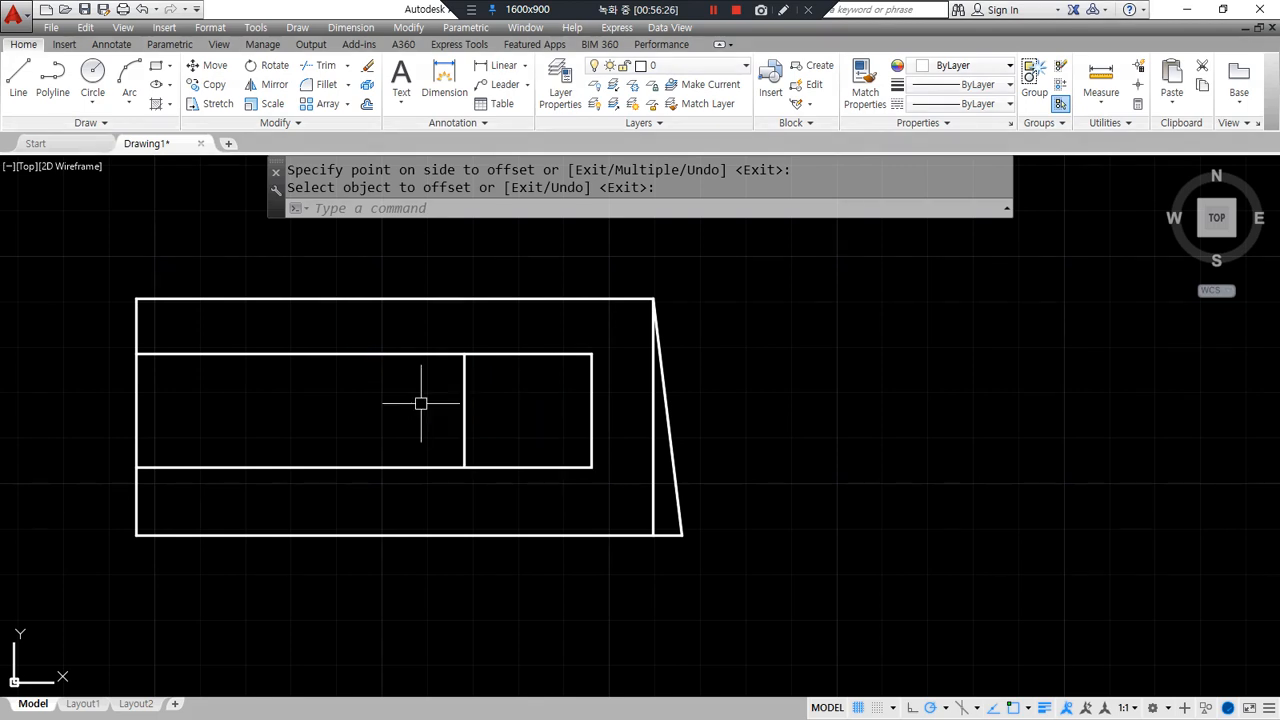
- Rotate the new inner line 20 about its bottom end to slant it
text(ro)
key(Return)
click(464, 418)
key(Return)
click(464, 466)
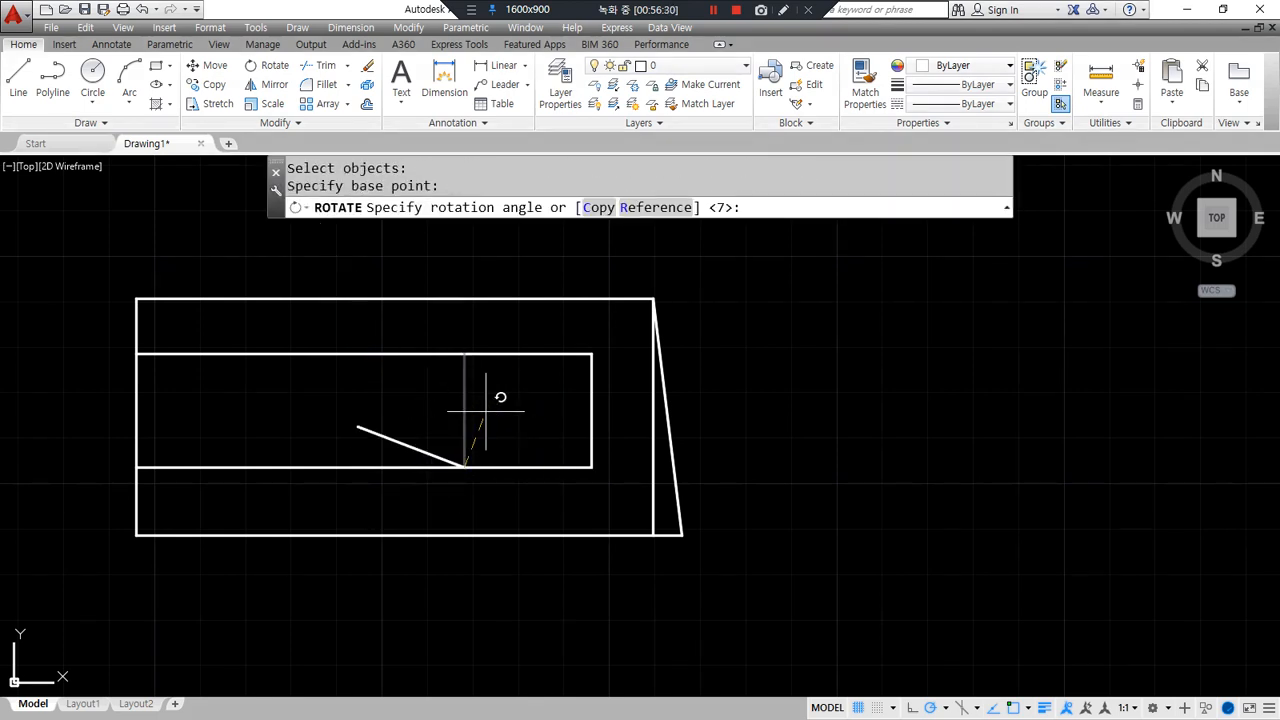
text(20)
key(Return)
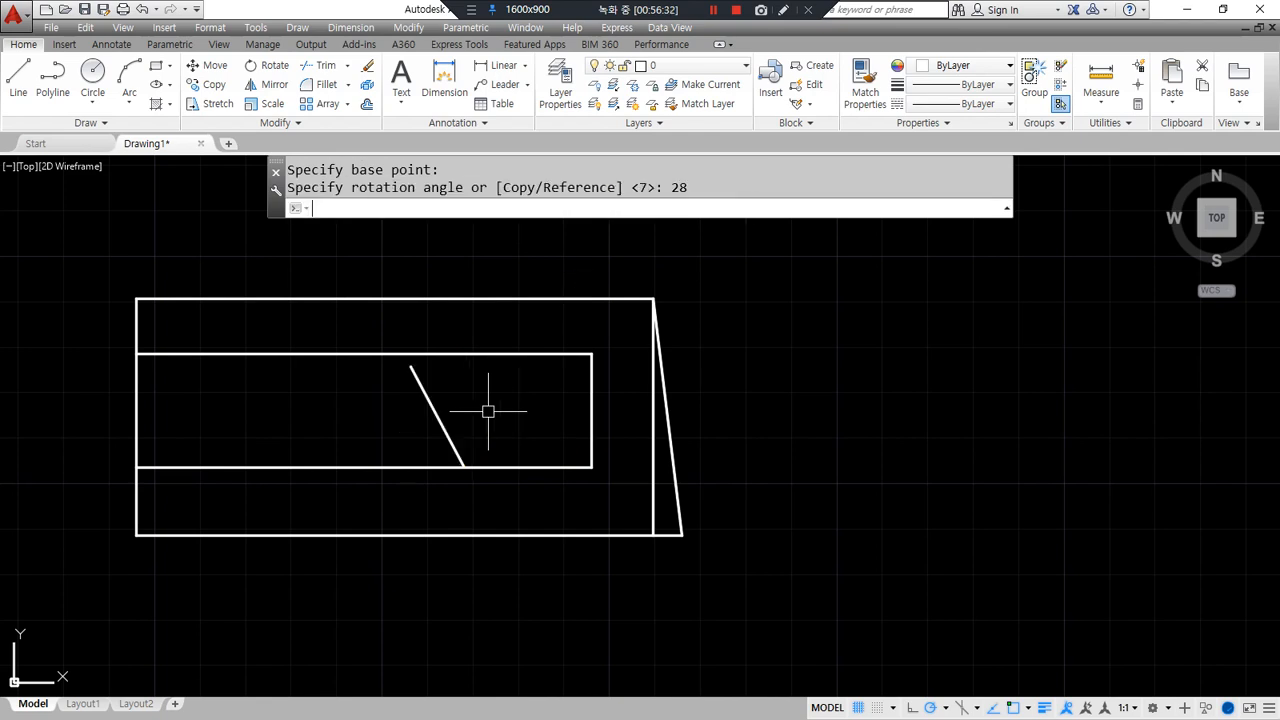
- Fillet the slanted line to the inner top and bottom lines
text(f)
key(Return)
click(473, 348)
click(429, 391)
key(Return)
click(444, 436)
click(500, 468)
- Erase the leftover vertical line at the right edge
click(660, 472)
click(653, 495)
text(e)
key(Return)
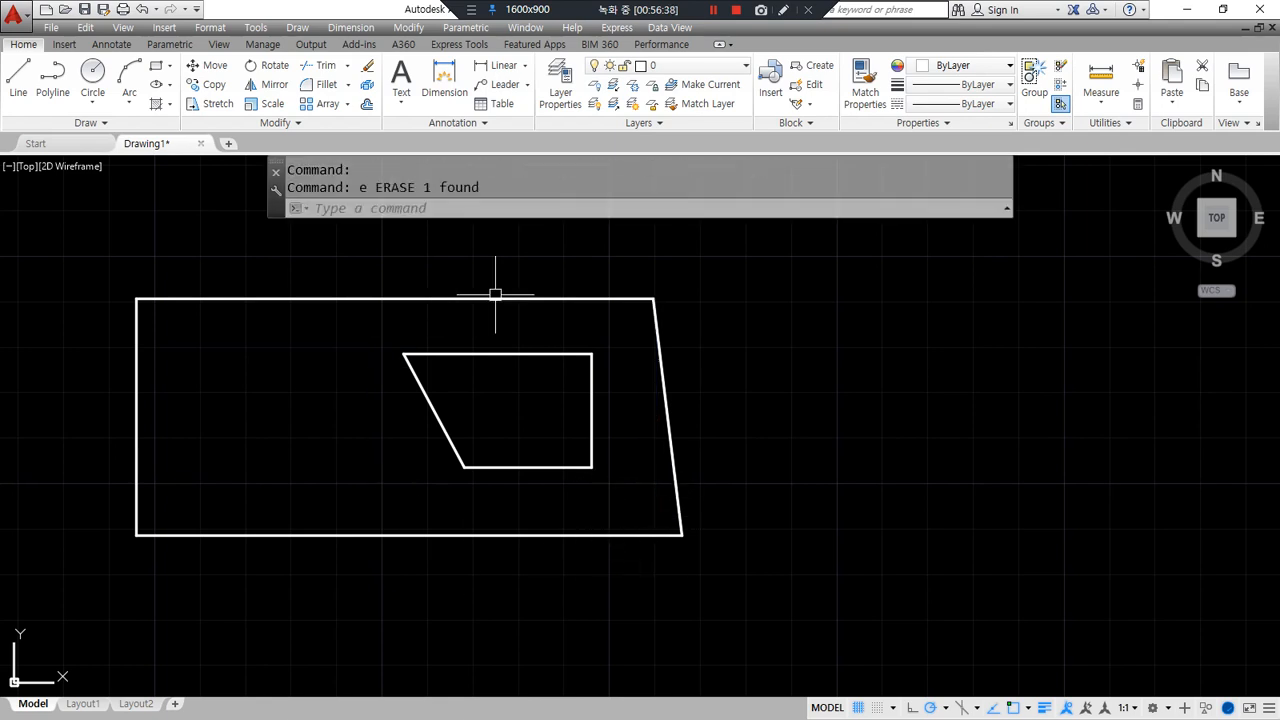
- Draw a horizontal construction line (XL) along the top of the new shape
middle_drag(714, 486, 494, 485)
key(Escape)
text(xl)
key(Return)
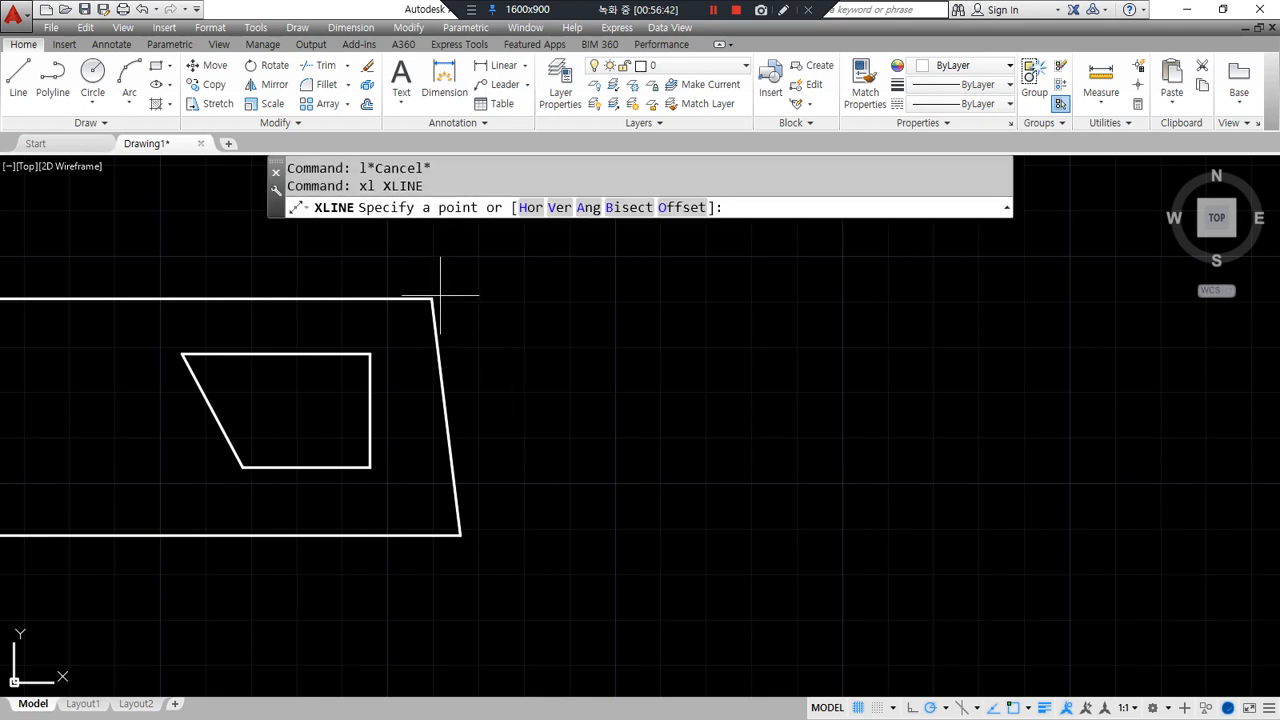
click(680, 298)
click(727, 298)
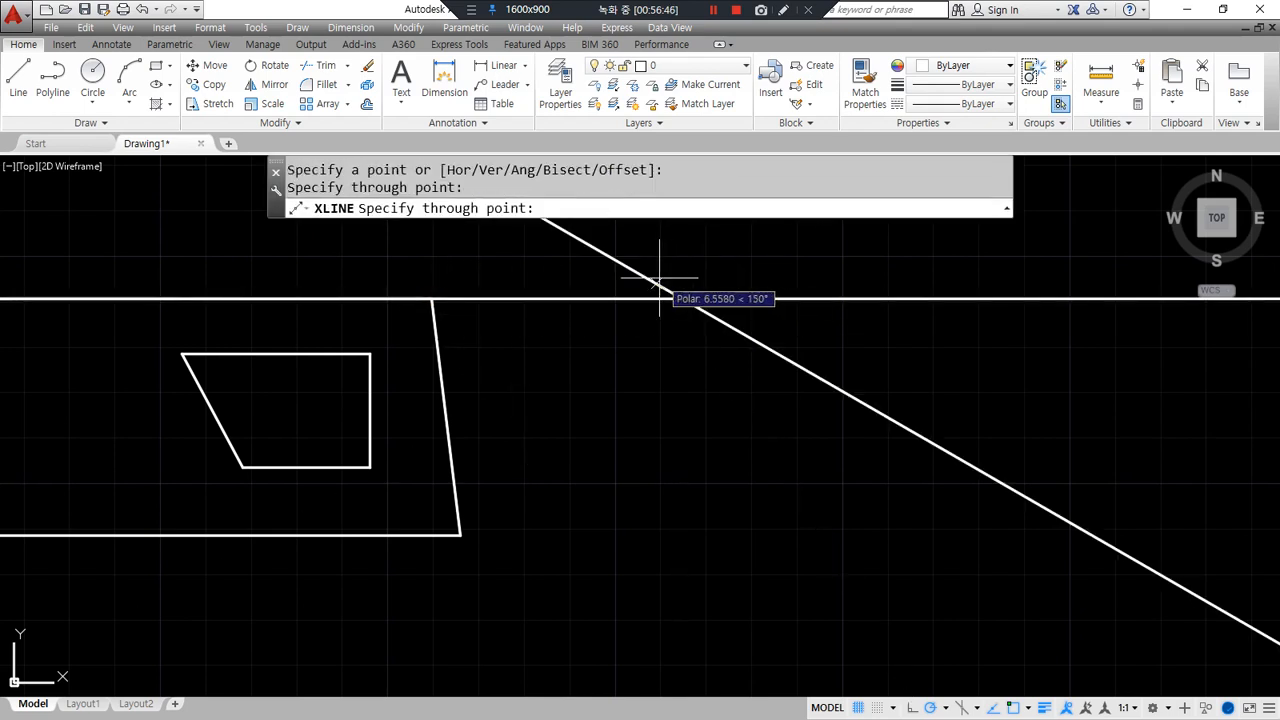
key(Return)
mouse_move(737, 423)
middle_down()
mouse_move(471, 397)
mouse_move(428, 441)
middle_up()
- Offset the left vertical line 120 to the right
text(o)
key(Return)
text(120)
key(Return)
click(329, 386)
click(557, 391)
key(Return)
key(Return)
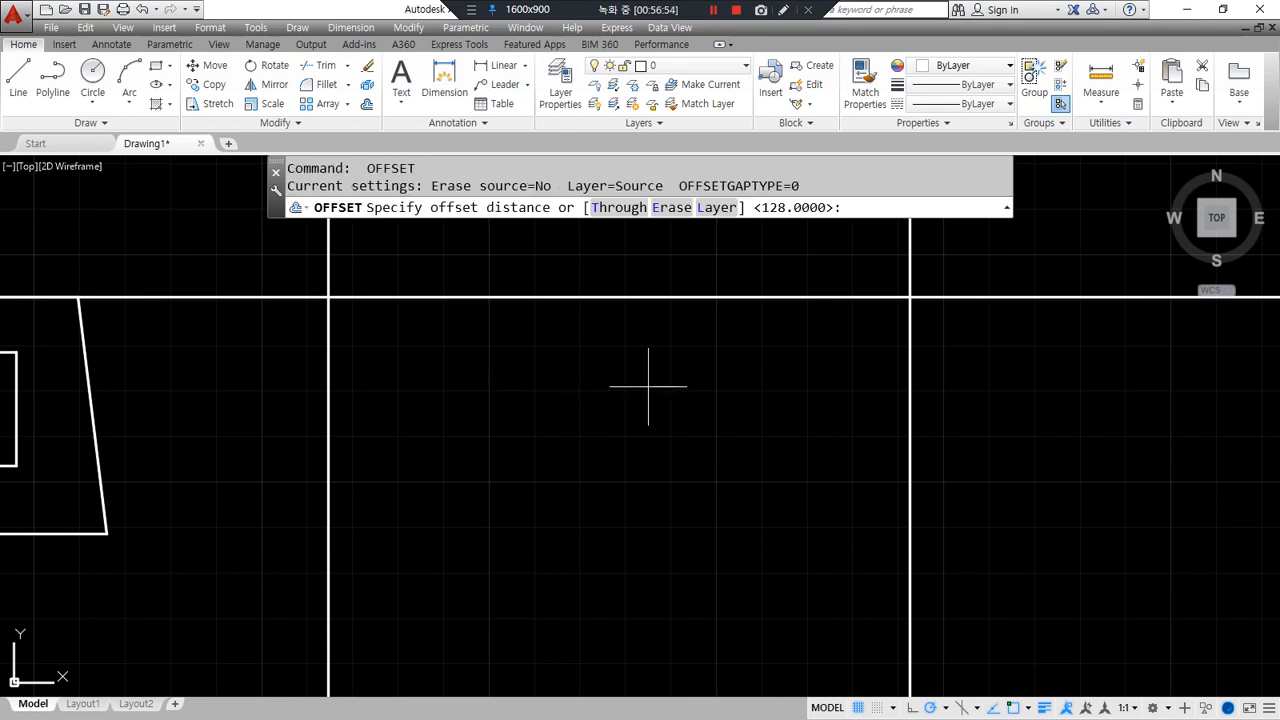
- Offset the top line 42 downward, then that copy another 15 down
text(42)
key(Return)
click(778, 297)
click(767, 400)
key(Return)
key(Return)
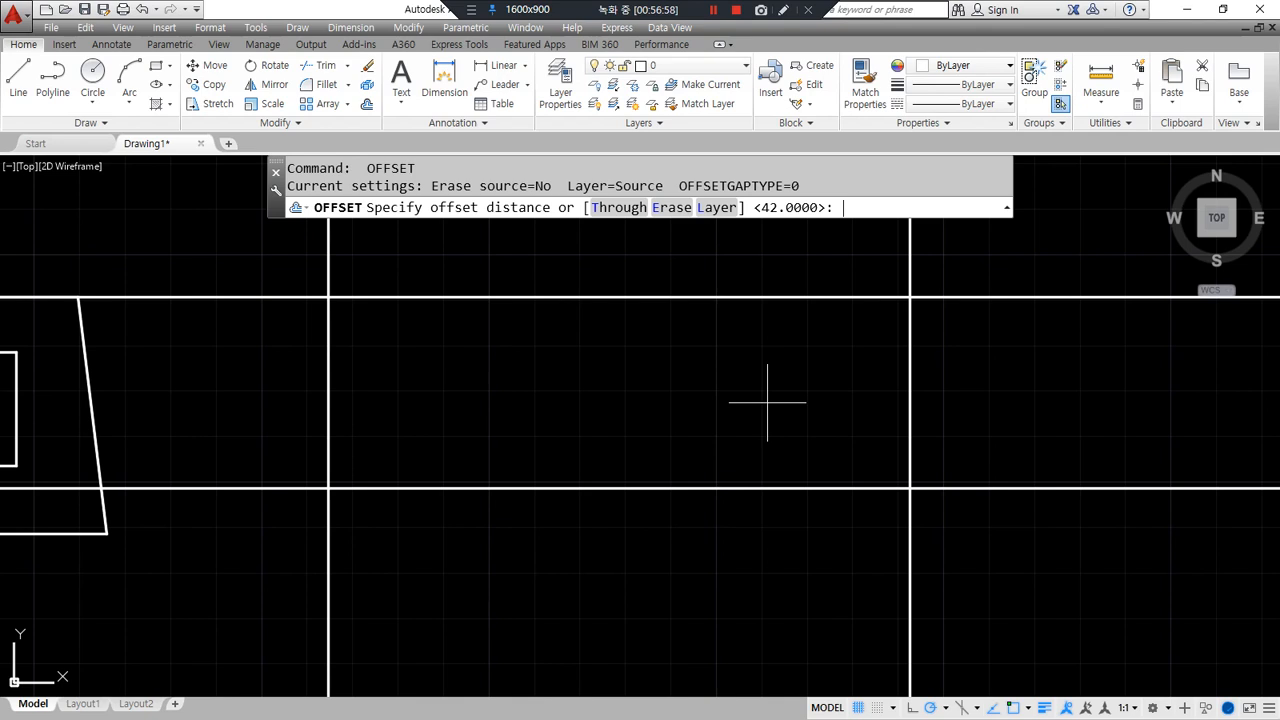
text(15)
key(Return)
click(760, 488)
click(757, 541)
key(Return)
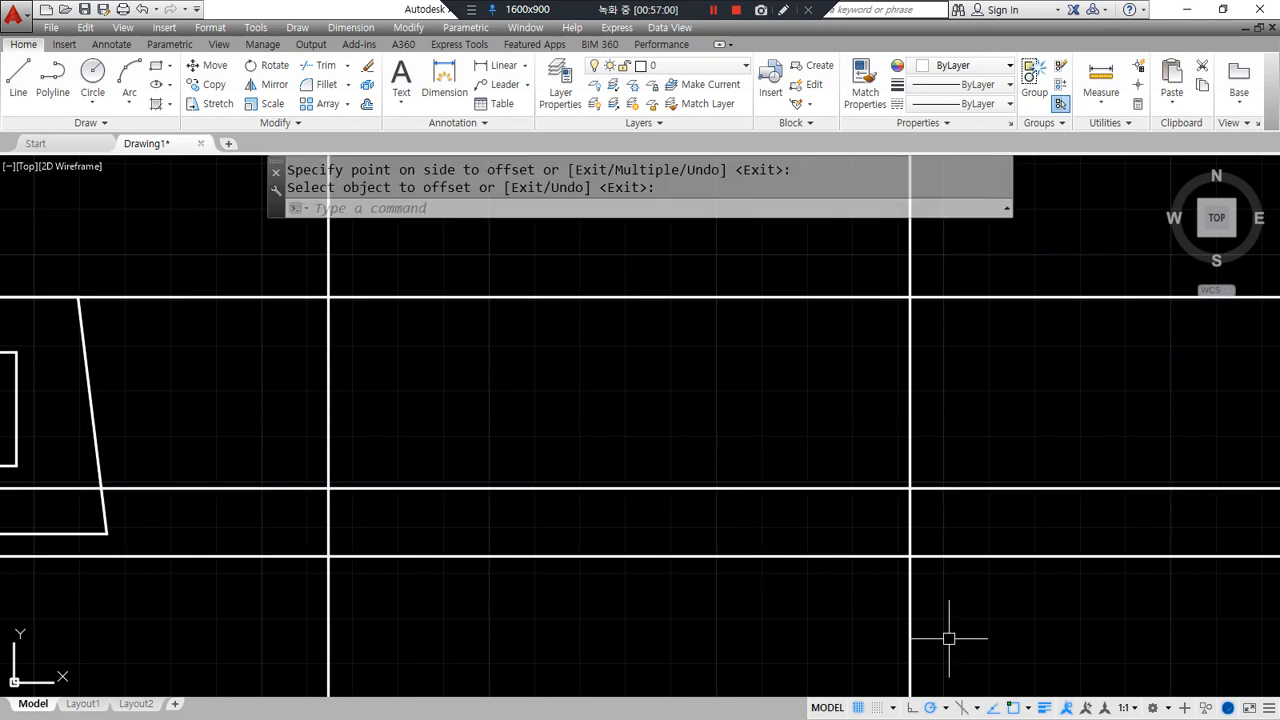
- Fillet the top-left, lower-left and top-right corners to close the rectangle
click(324, 323)
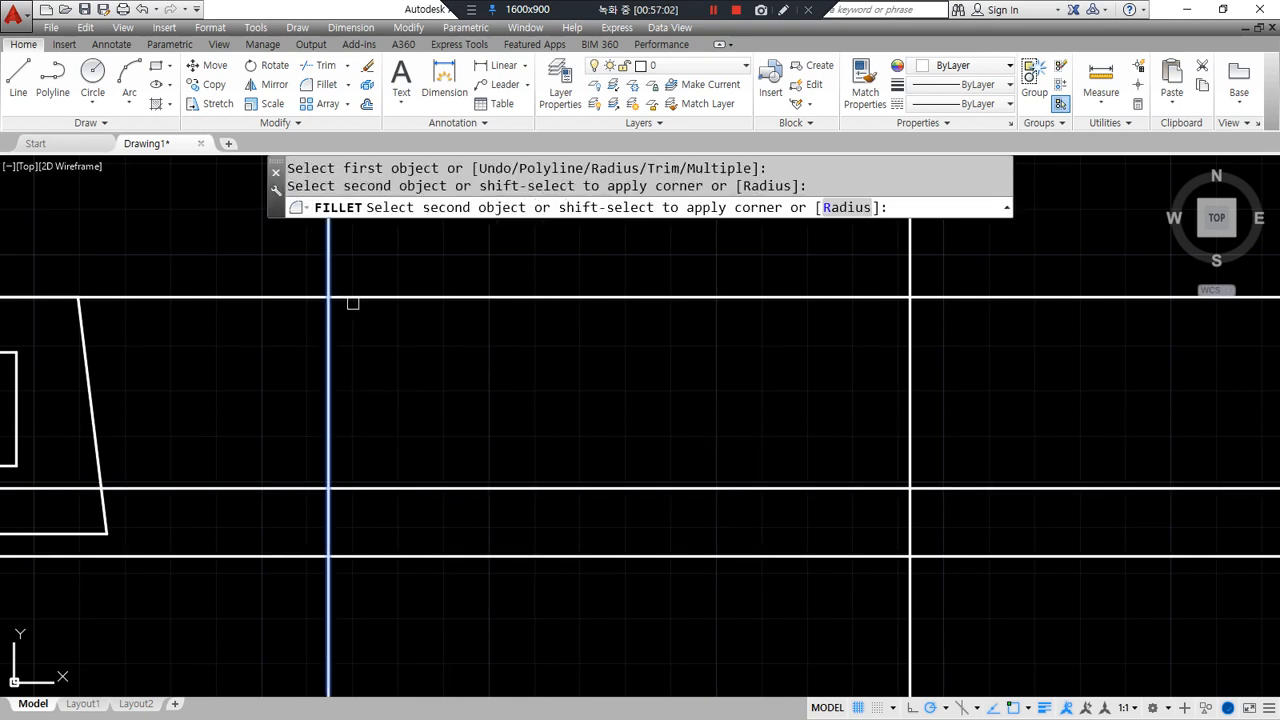
click(355, 297)
key(Return)
click(330, 524)
click(379, 556)
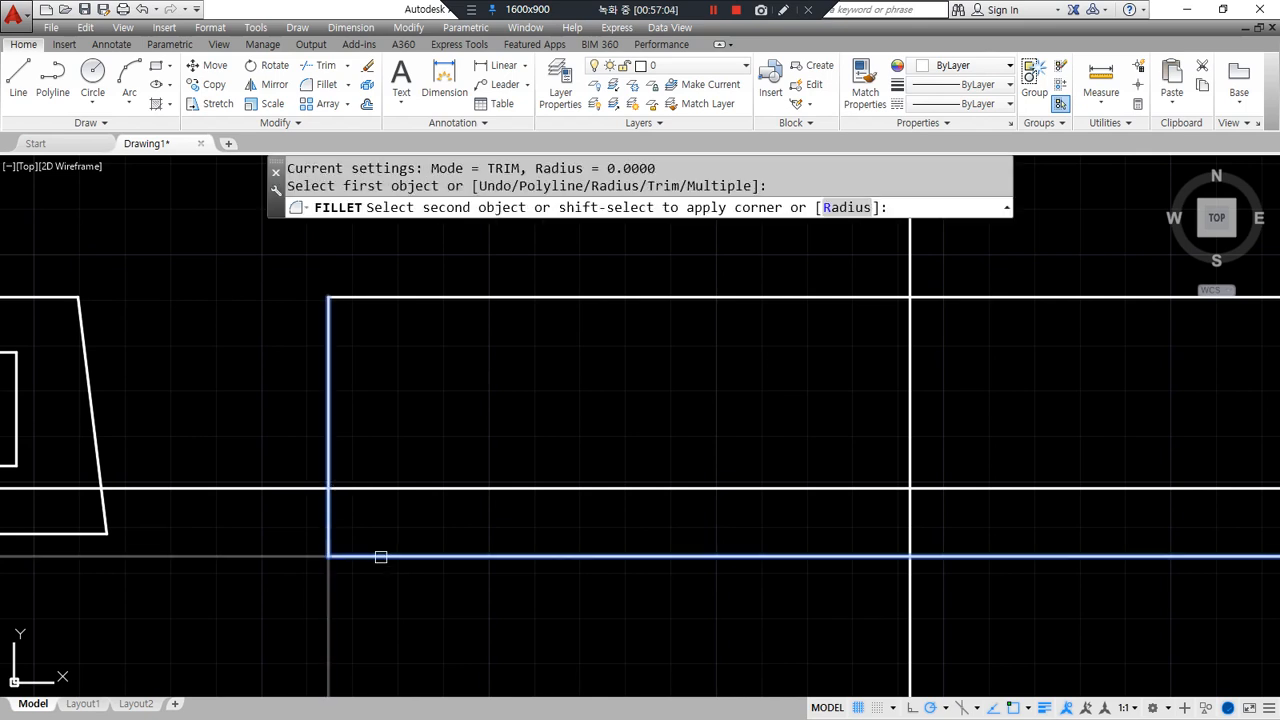
key(Return)
click(867, 301)
click(909, 340)
key(Return)
click(910, 447)
key(Escape)
key(Escape)
key(Escape)
- Offset the right edge 49 to the left, then that copy another 15 left
text(o)
key(Return)
text(49)
key(Return)
click(911, 425)
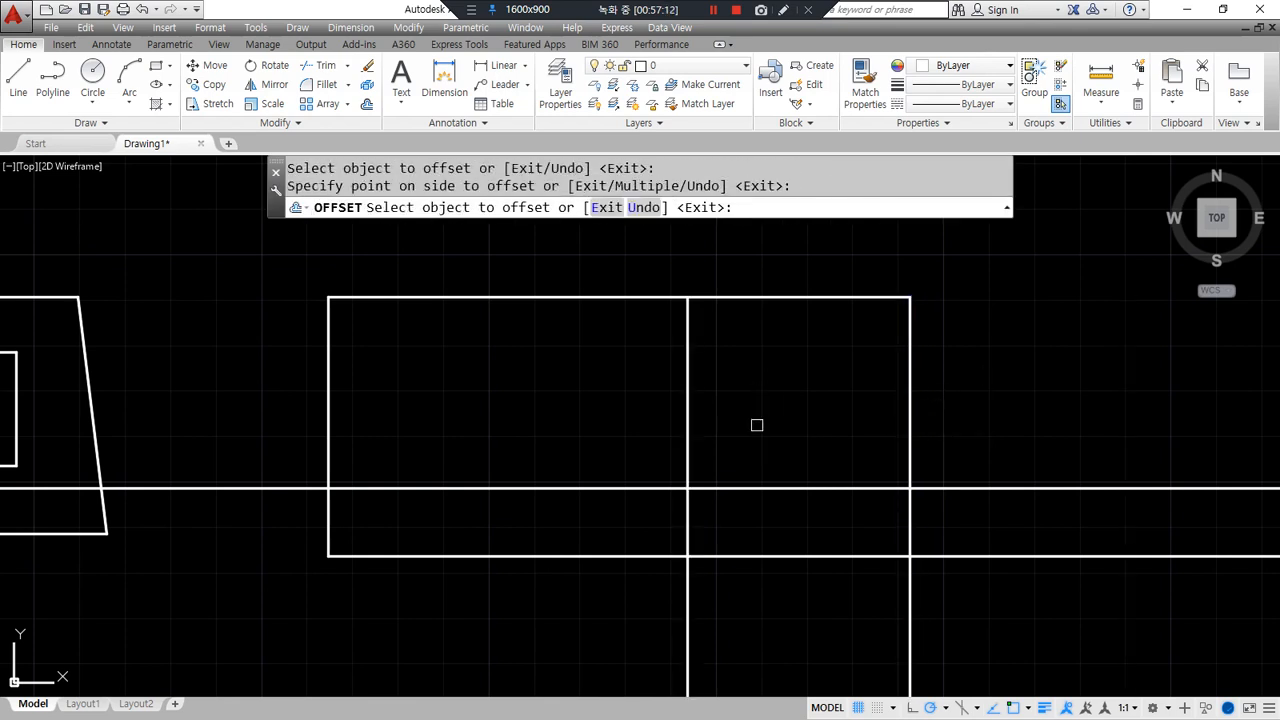
click(757, 424)
key(Return)
key(Return)
text(15)
key(Return)
click(687, 440)
click(586, 446)
key(Return)
- Offset the leftmost new vertical line a further 45 to the left
key(Return)
text(45)
key(Return)
click(622, 448)
click(414, 429)
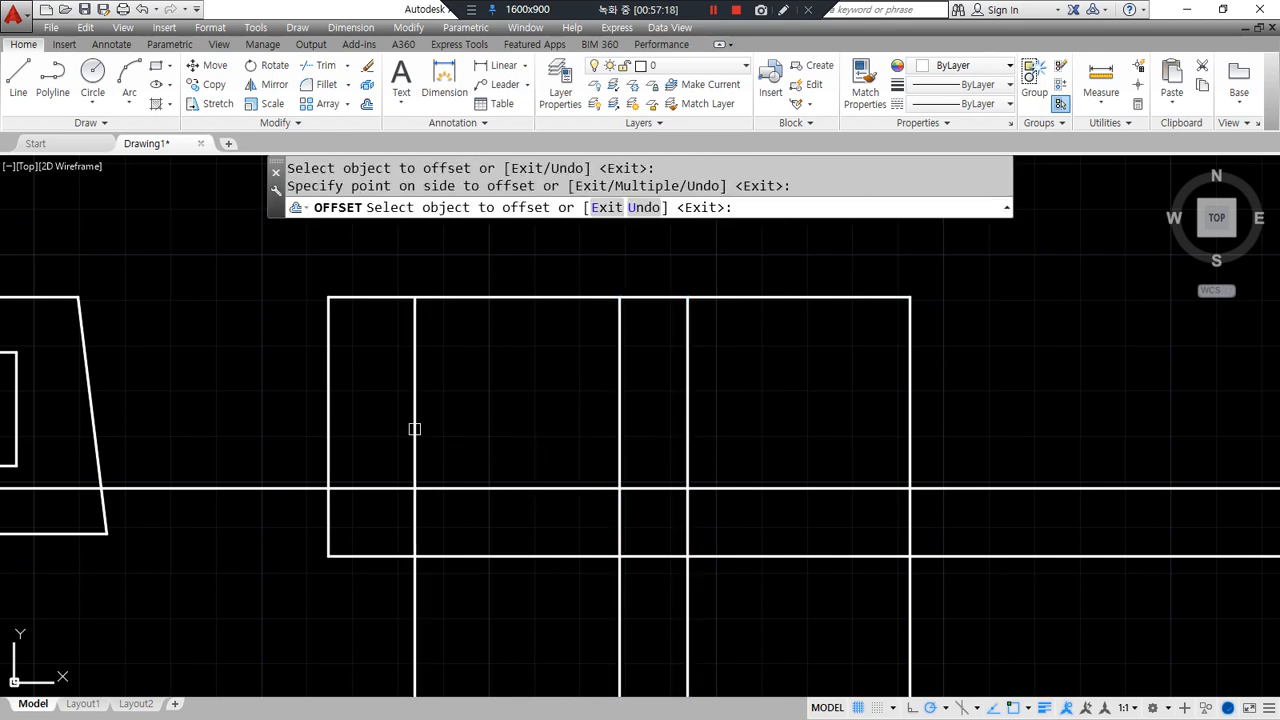
key(Return)
drag(412, 552, 317, 336)
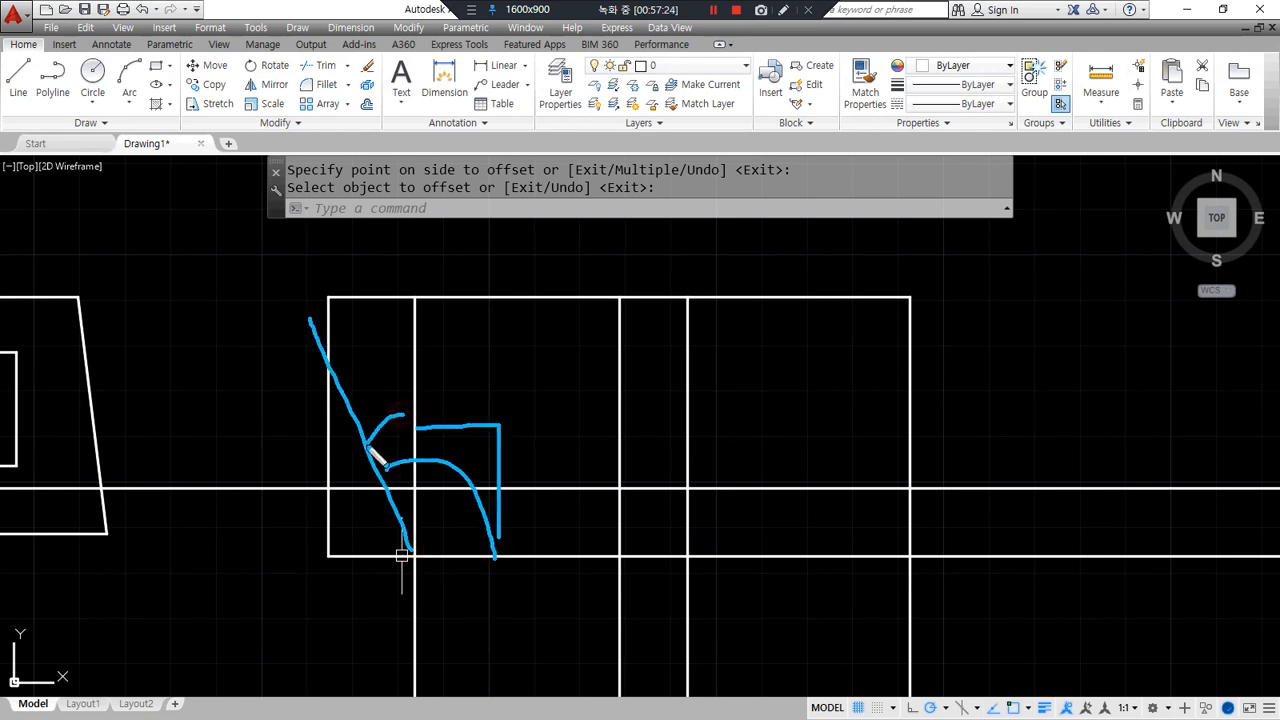
key(Escape)
- Rotate the leftmost inner vertical line 30° about its lower intersection
text(ro)
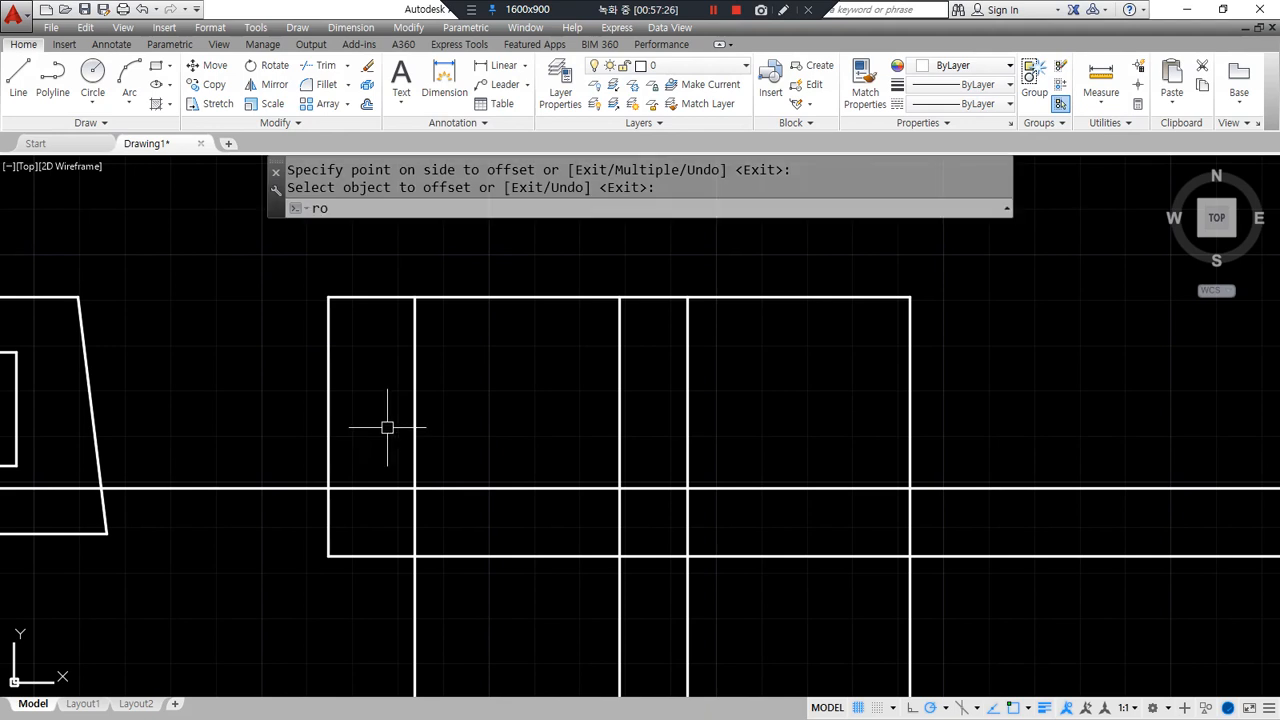
key(Return)
click(408, 417)
click(414, 432)
click(416, 426)
click(418, 422)
click(414, 529)
key(Return)
click(414, 556)
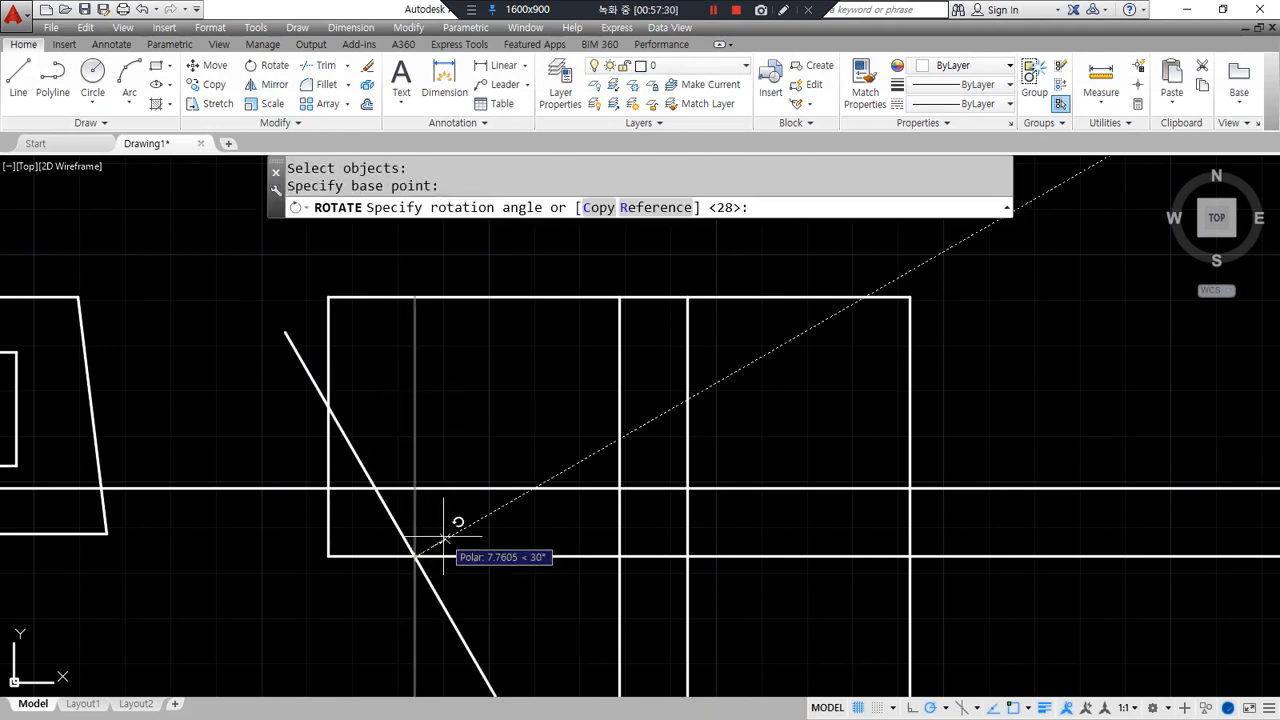
text(30)
key(Return)
- Fillet the slanted line to the rectangle's left edge and bottom line
text(f)
key(Return)
click(340, 430)
click(329, 380)
key(Return)
click(405, 528)
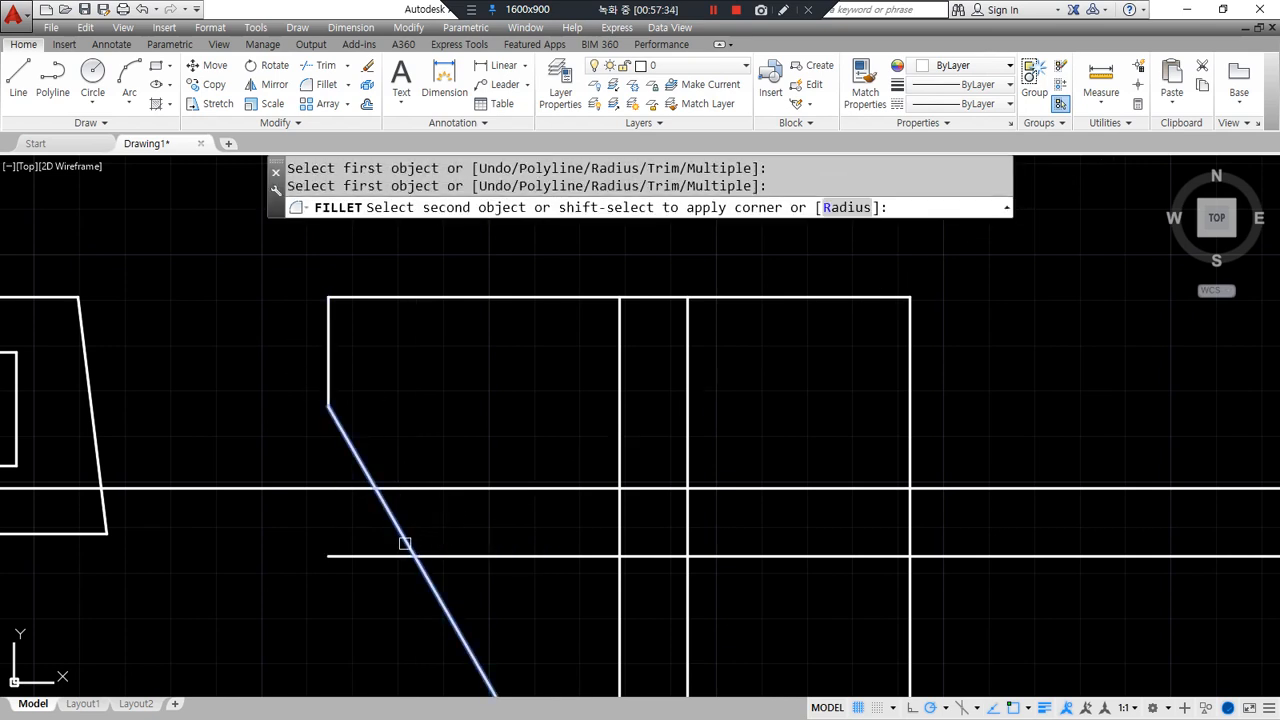
click(405, 543)
click(474, 555)
key(Return)
click(443, 556)
click(395, 522)
- Draw a radius-15 circle at the bottom intersection and trim it to a quarter arc
text(c)
key(Return)
click(687, 556)
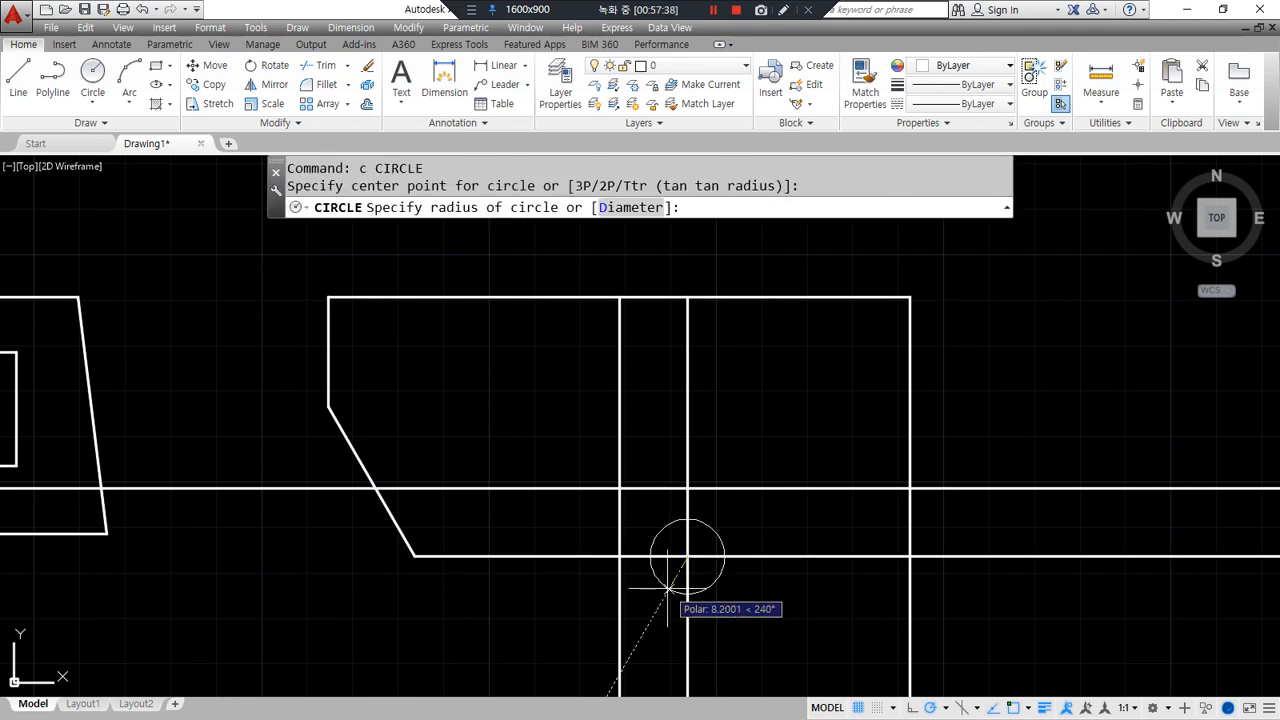
text(15)
key(Return)
text(tr)
key(Return)
key(Return)
click(637, 620)
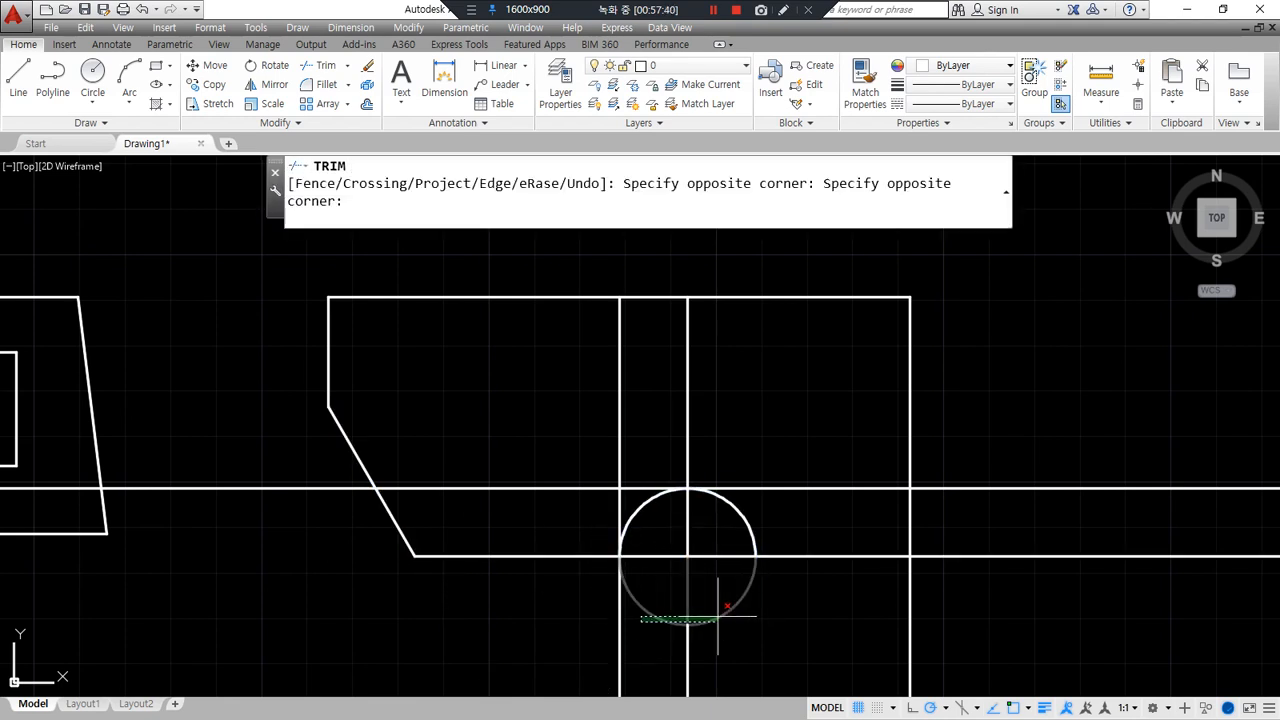
click(719, 615)
click(749, 532)
- Fillet the lines around the arc so they meet its ends
key(Return)
text(f)
key(Return)
click(908, 475)
click(866, 489)
key(Return)
click(820, 489)
click(635, 506)
- Erase the leftover vertical lines and bring both finished shapes into view
key(Return)
click(623, 528)
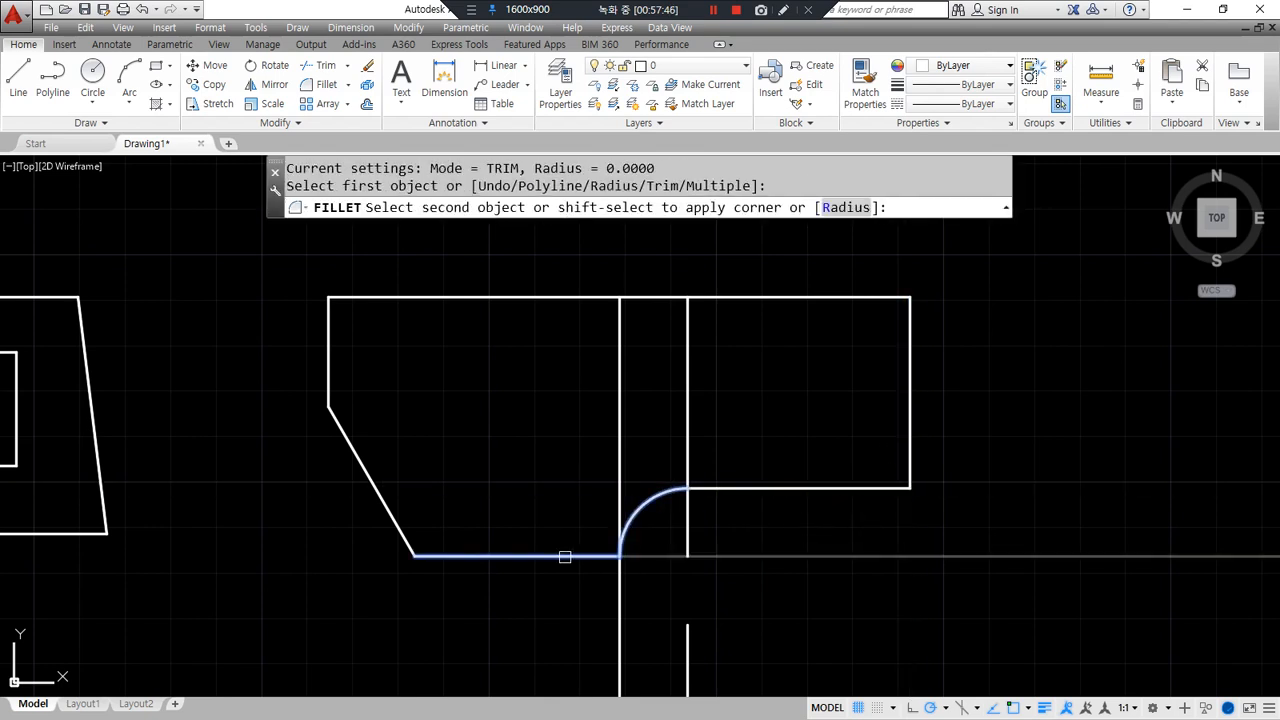
click(563, 557)
click(734, 434)
click(470, 381)
text(e)
key(Return)
scroll(714, 383, down, 2)
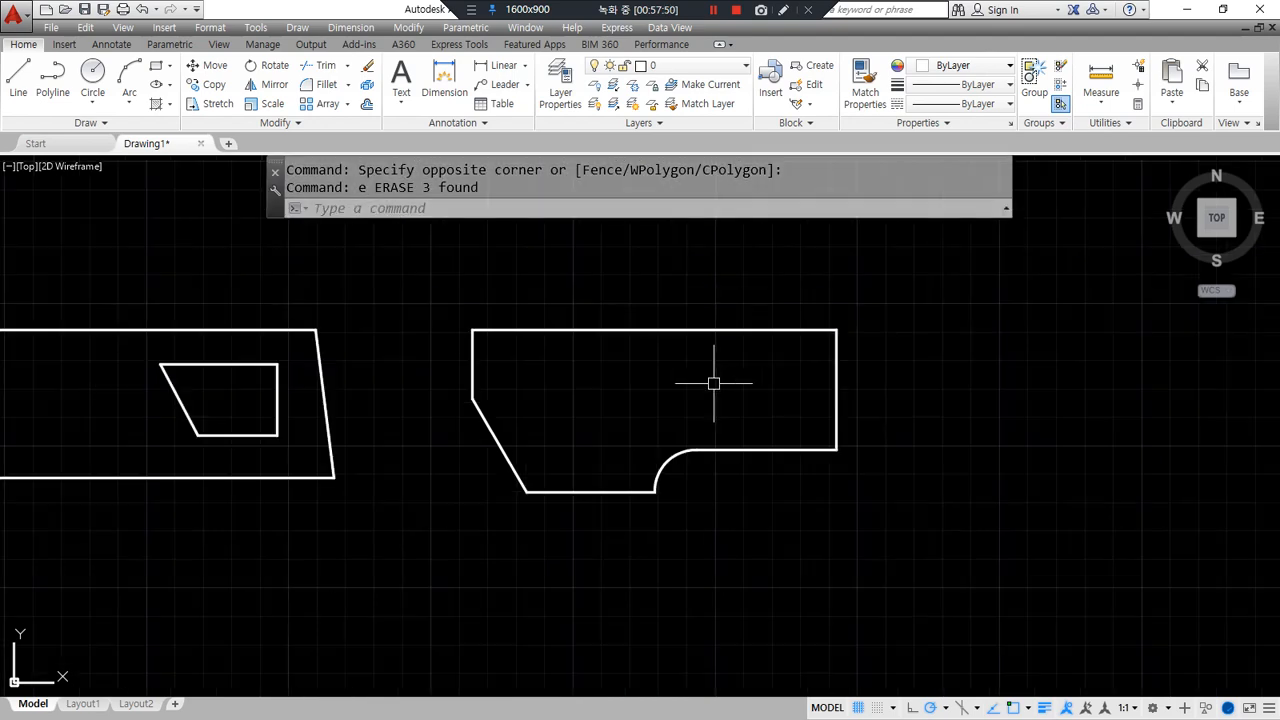
middle_drag(551, 443, 786, 320)
- Draw a vertical construction line through the first shape's corner
middle_drag(875, 341, 963, 329)
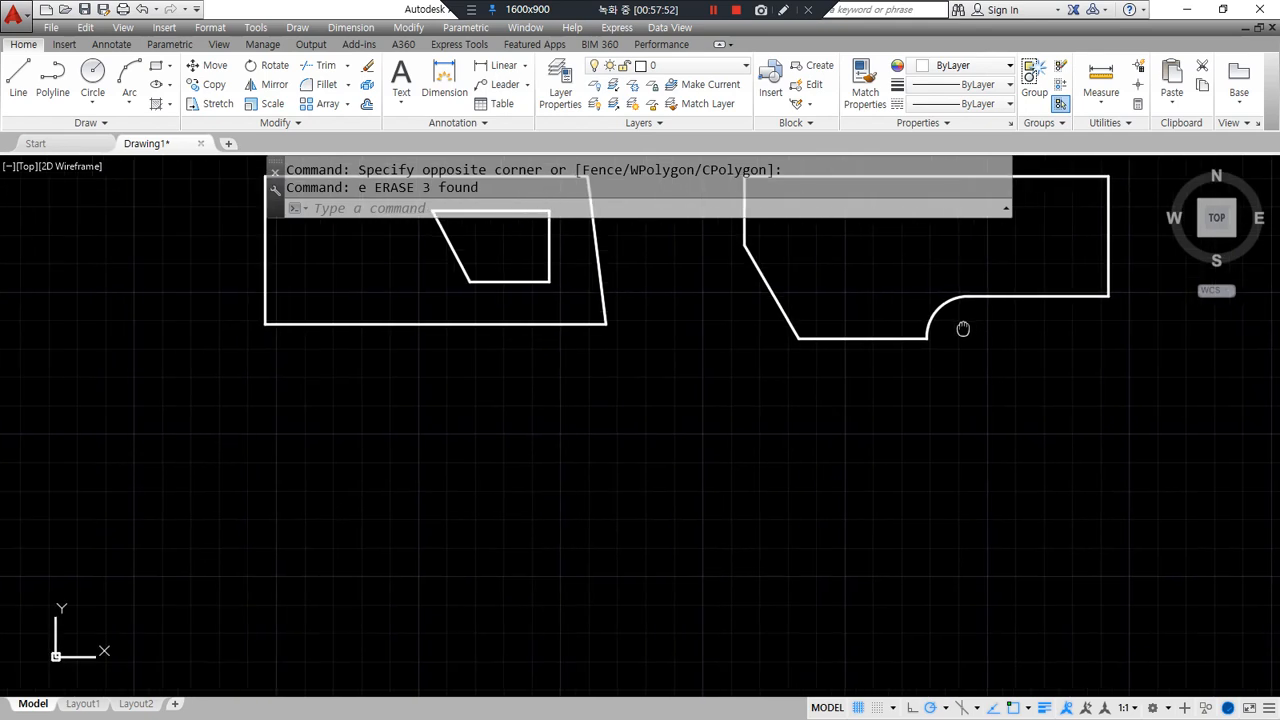
text(xl)
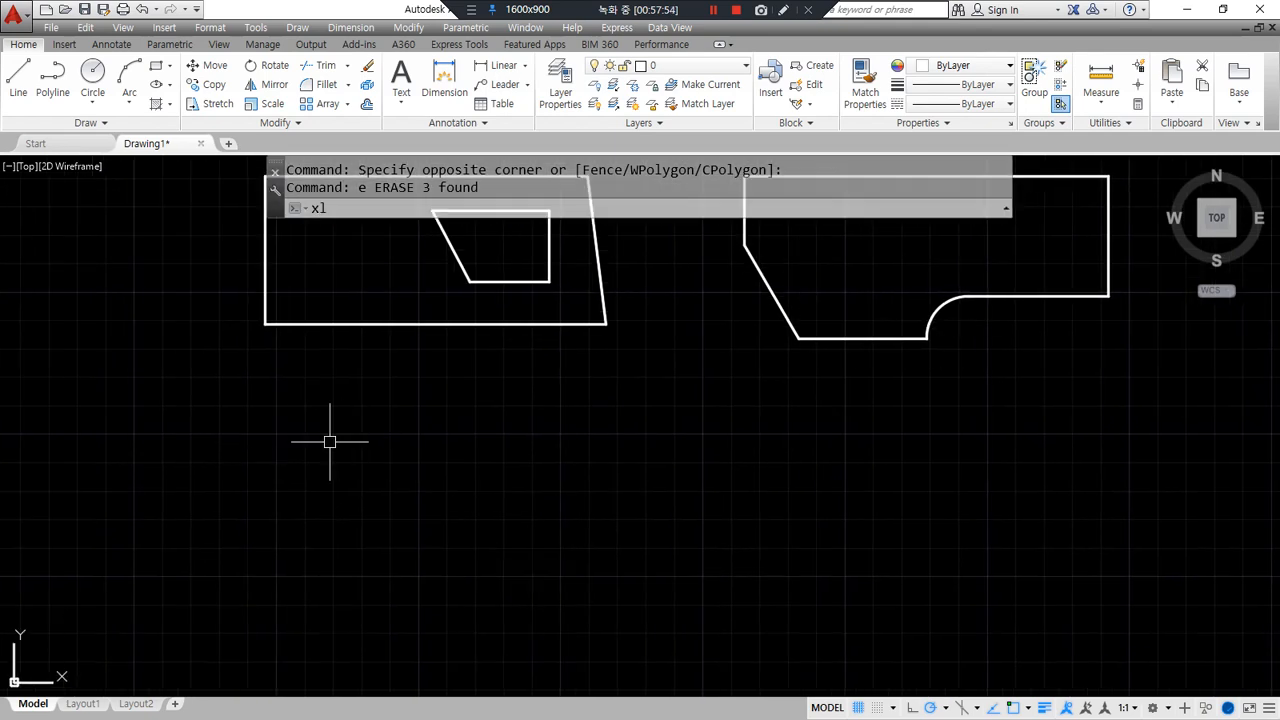
key(Return)
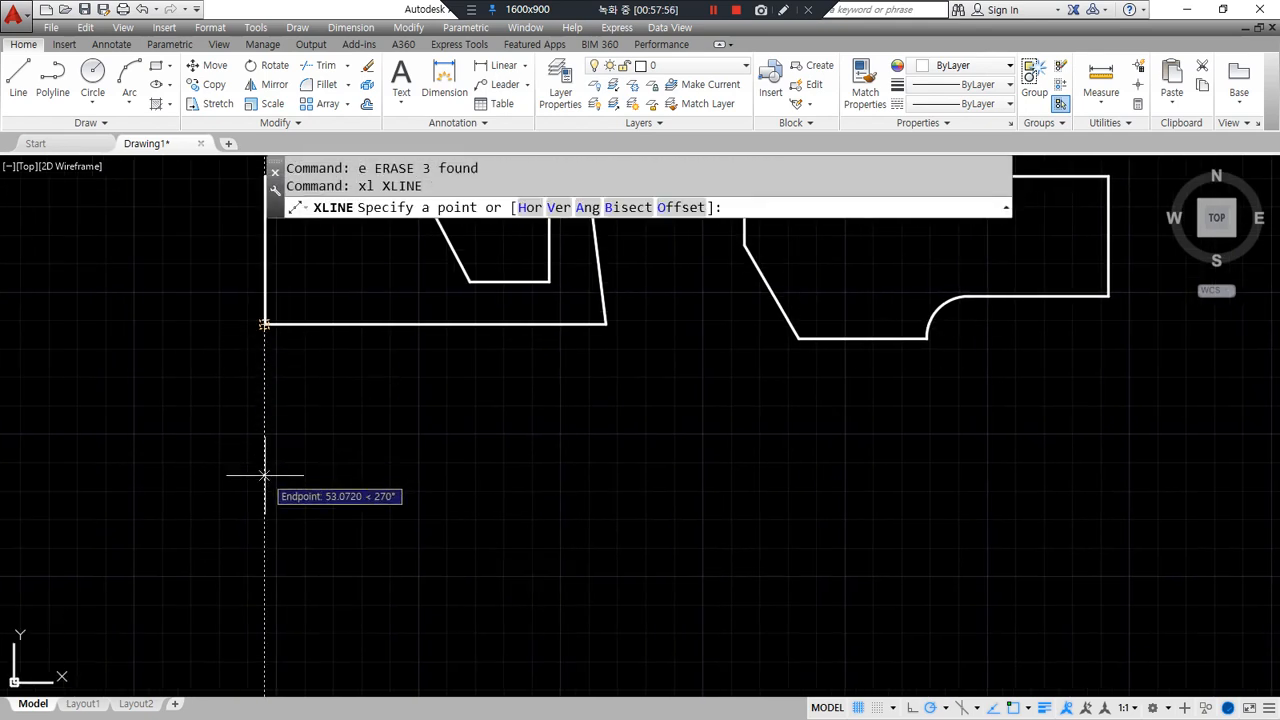
click(266, 475)
click(266, 405)
key(Return)
scroll(315, 528, up, 3)
middle_drag(349, 443, 387, 448)
- Abandon the offset attempt and erase that vertical construction line
text(o)
key(Return)
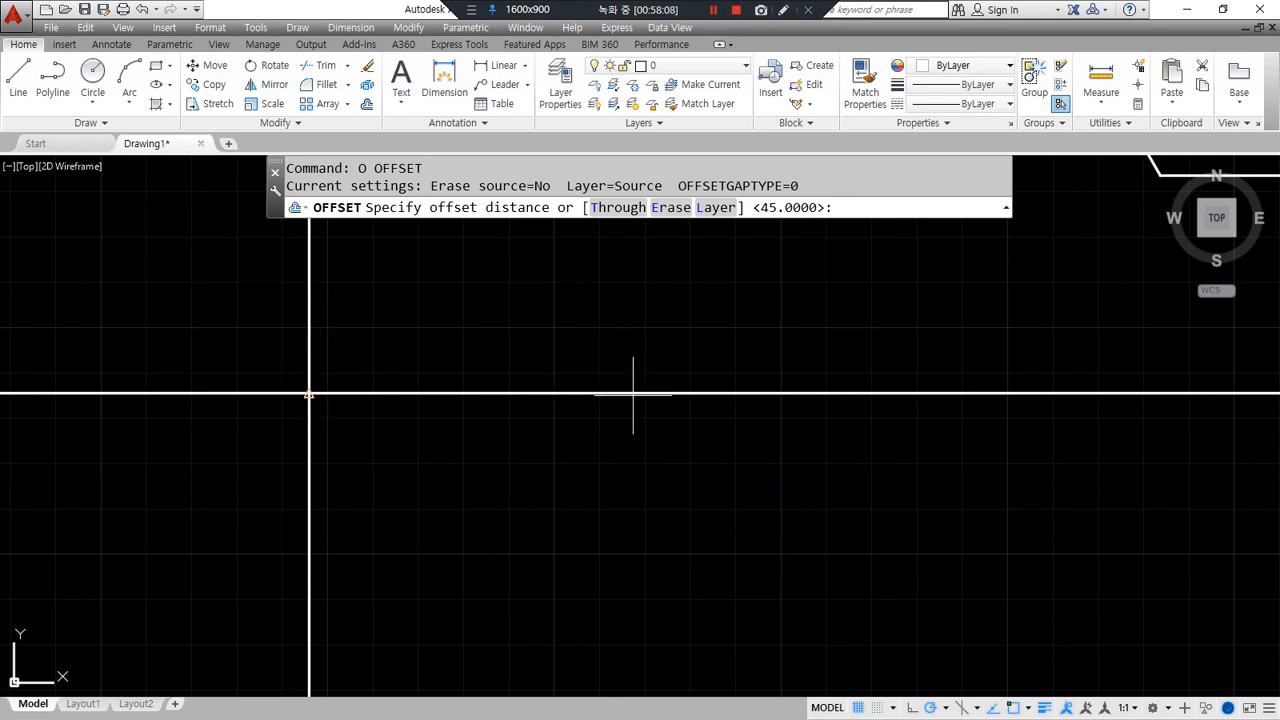
key(Escape)
click(366, 510)
click(250, 520)
key(Return)
key(Escape)
click(455, 525)
click(271, 551)
text(e)
key(Return)
scroll(563, 480, down, 3)
- Redraw a vertical XLINE at the first shape's corner
text(xl)
key(Return)
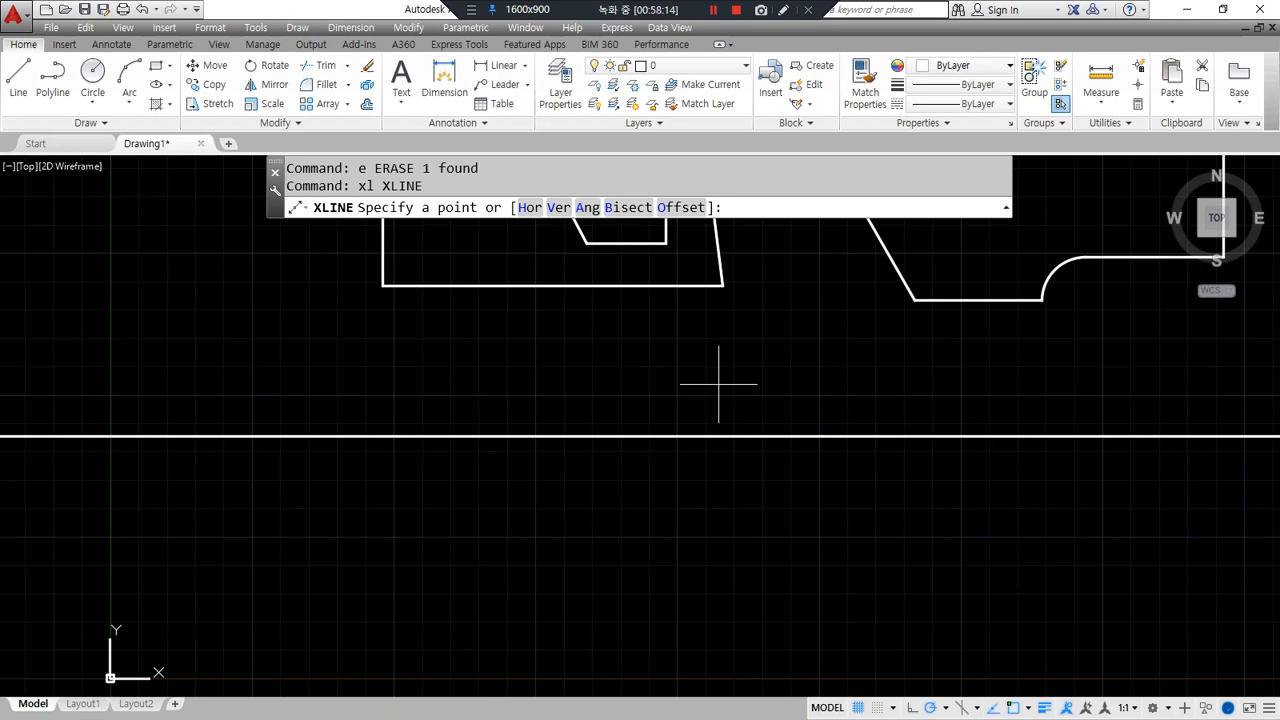
text(v)
key(Return)
click(720, 286)
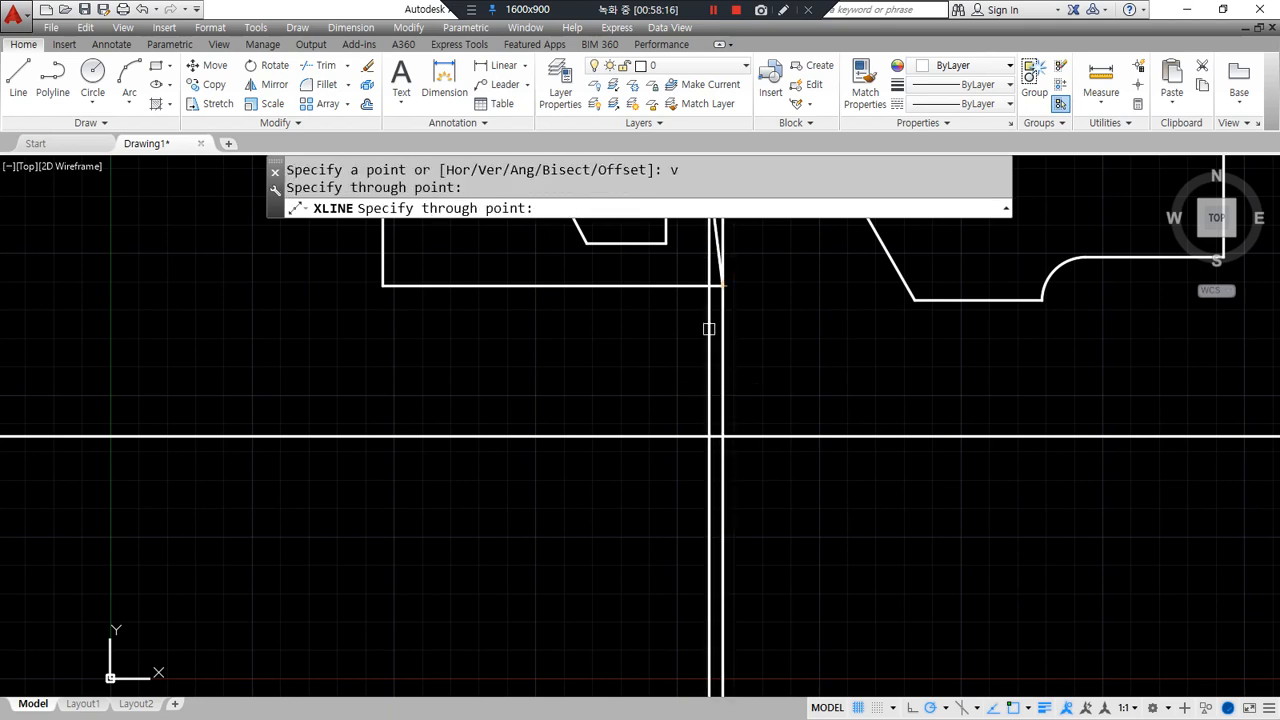
key(Return)
scroll(543, 491, up, 5)
middle_drag(509, 360, 617, 440)
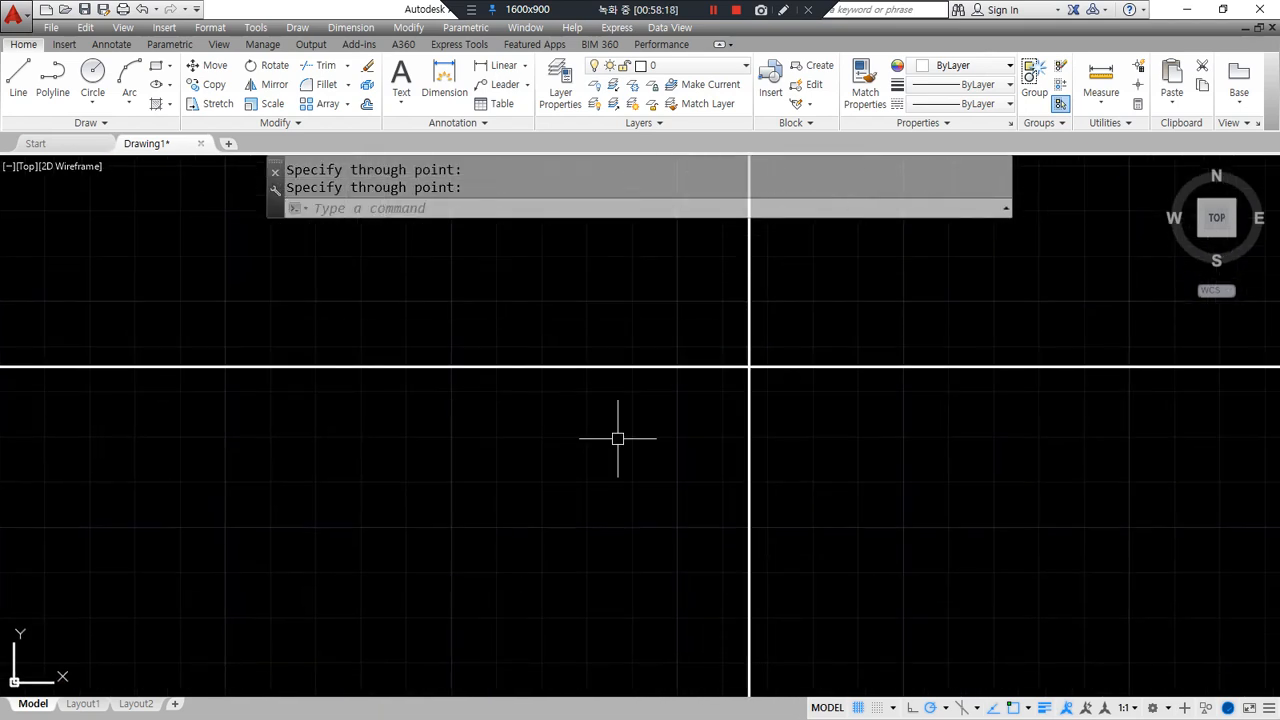
- Offset the vertical construction line 65 units to the left
text(o)
key(Return)
text(65)
key(Return)
click(748, 440)
click(470, 468)
key(Return)
key(Return)
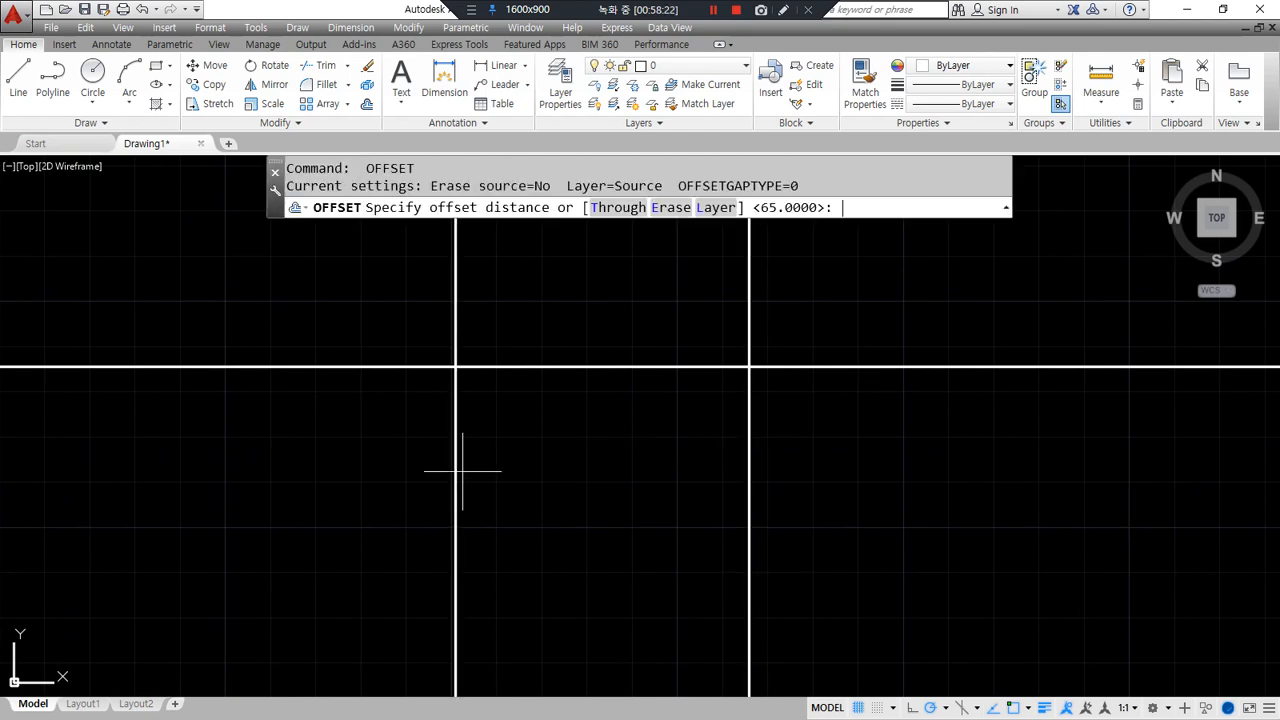
- Offset the horizontal construction line 10 units down, then that copy 42 further down
text(o)
key(Return)
text(10)
key(Return)
click(557, 368)
click(563, 472)
key(Return)
key(Return)
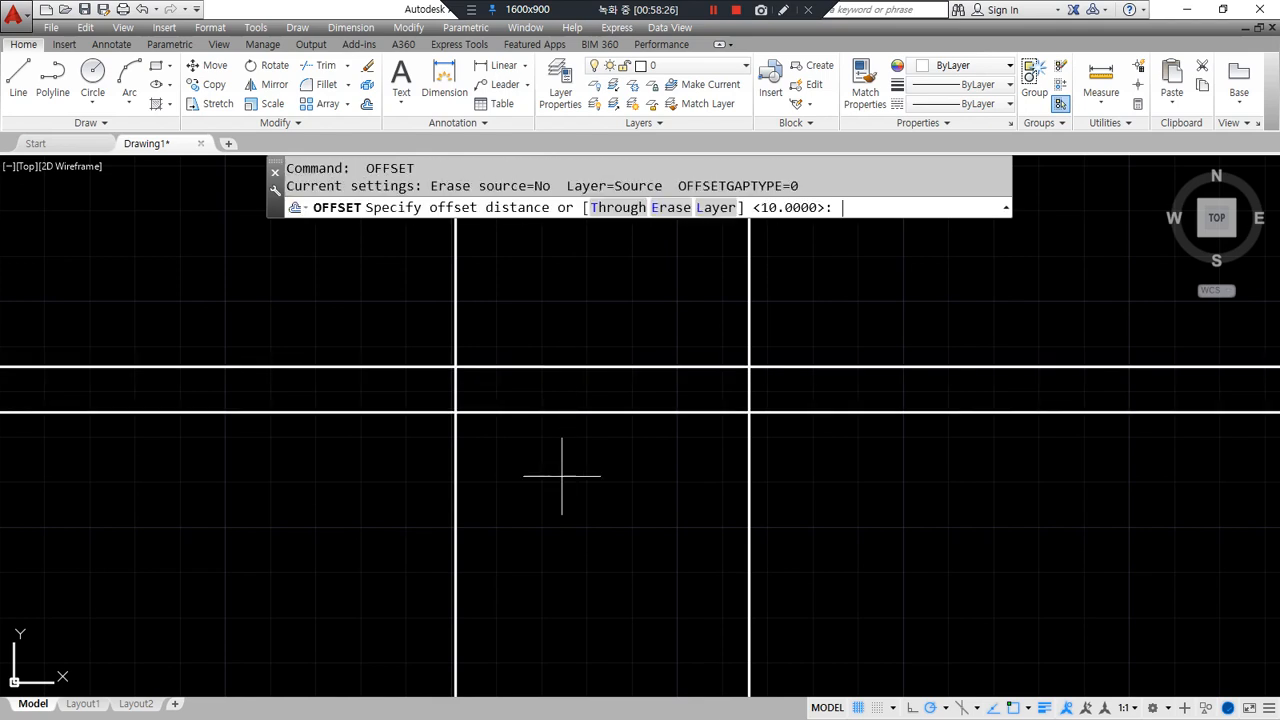
text(42)
key(Return)
click(631, 412)
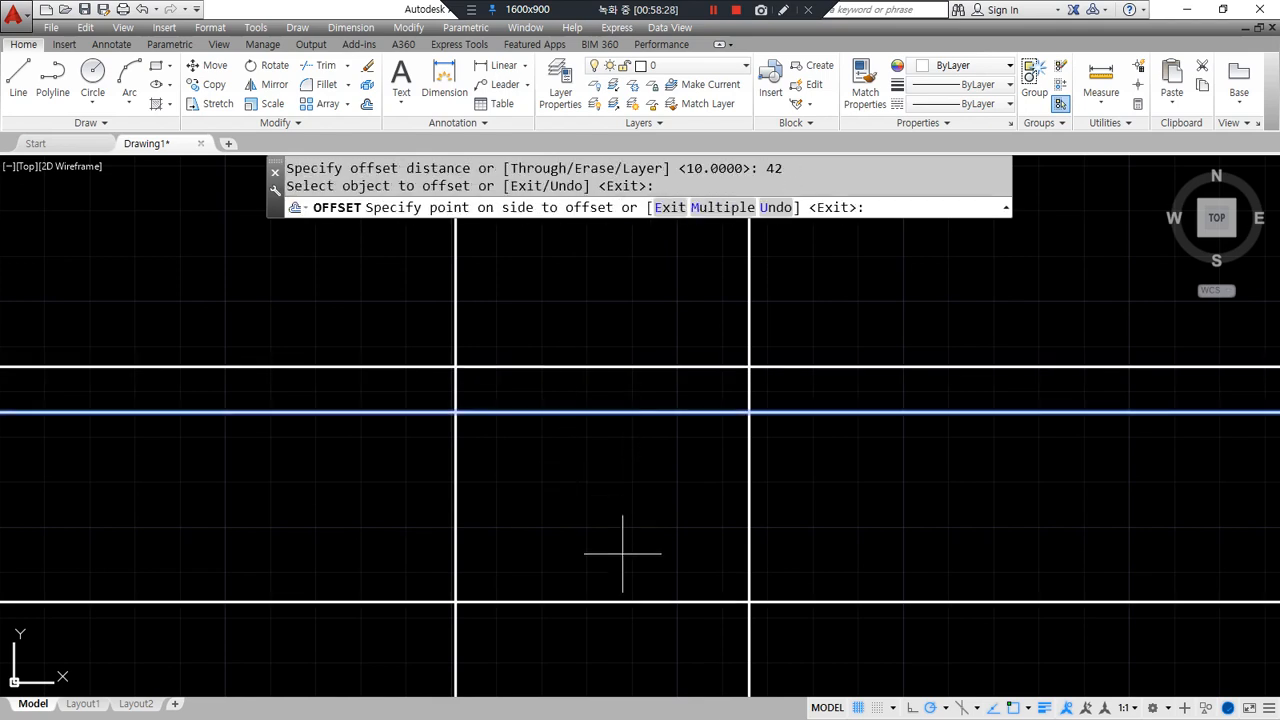
click(623, 549)
key(Return)
- Offset the lower horizontal line 4 down and the right vertical line 4 left
middle_drag(636, 531, 631, 481)
key(Return)
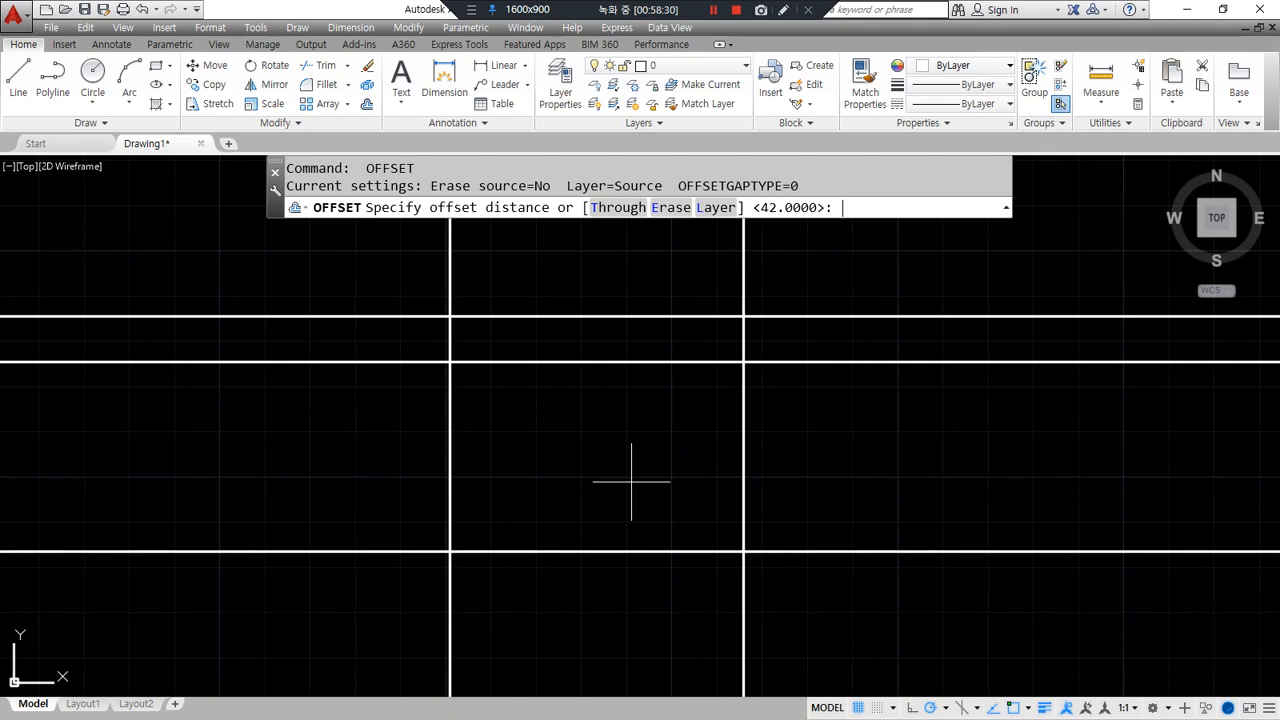
text(4)
key(Return)
click(671, 551)
click(709, 628)
click(744, 608)
click(698, 615)
key(Return)
- Centre a new circle on the line intersection
scroll(737, 583, up, 4)
text(c)
key(Return)
click(751, 548)
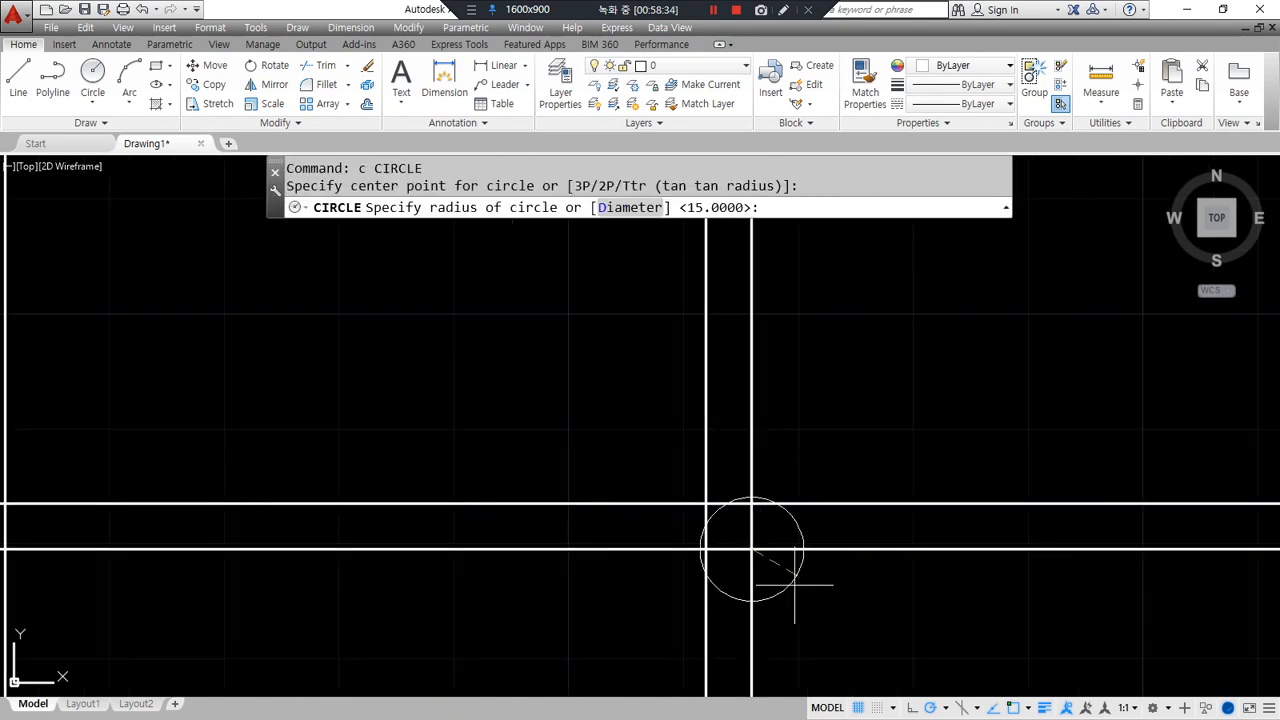
- Give the circle radius 4 and trim away part of it
text(4)
key(Return)
text(tr)
key(Return)
key(Return)
click(786, 532)
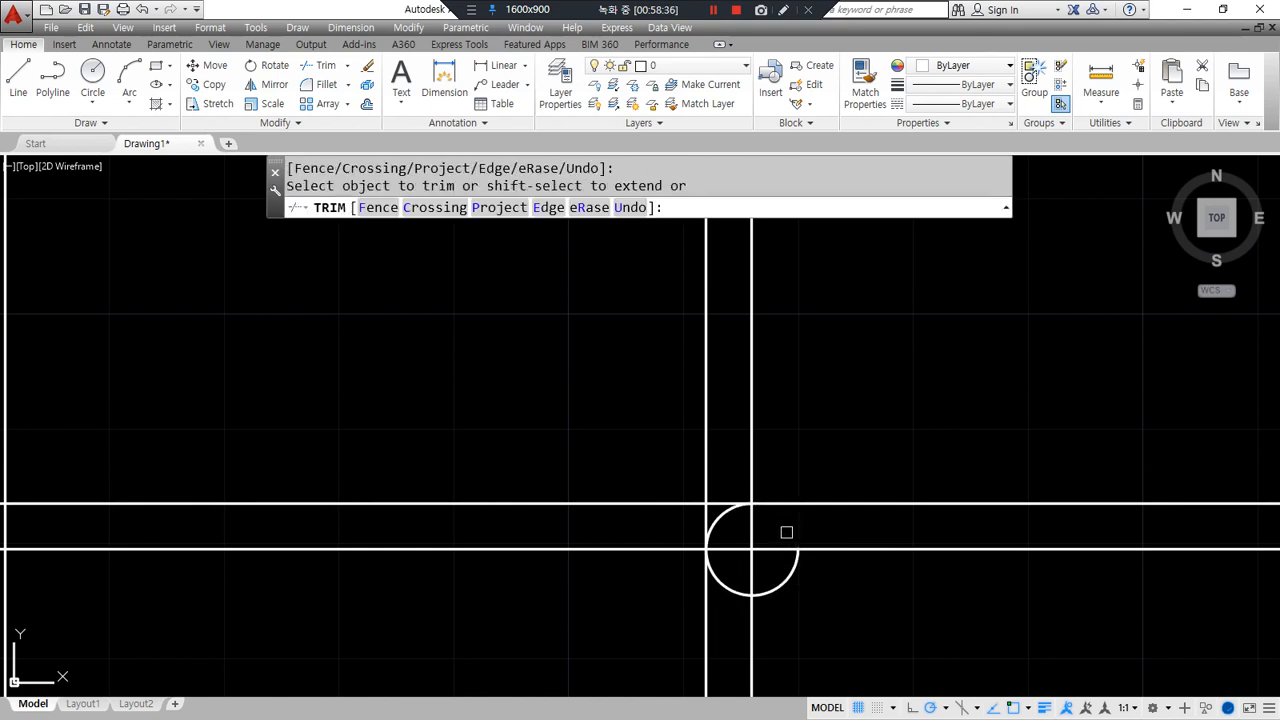
key(Return)
- Try a 66-unit offset of a line, then undo it
key(Return)
text(66)
click(715, 607)
key(Escape)
key(Escape)
text(o)
key(Return)
text(66)
key(Return)
click(707, 606)
click(500, 617)
scroll(477, 614, down, 2)
scroll(411, 602, down, 1)
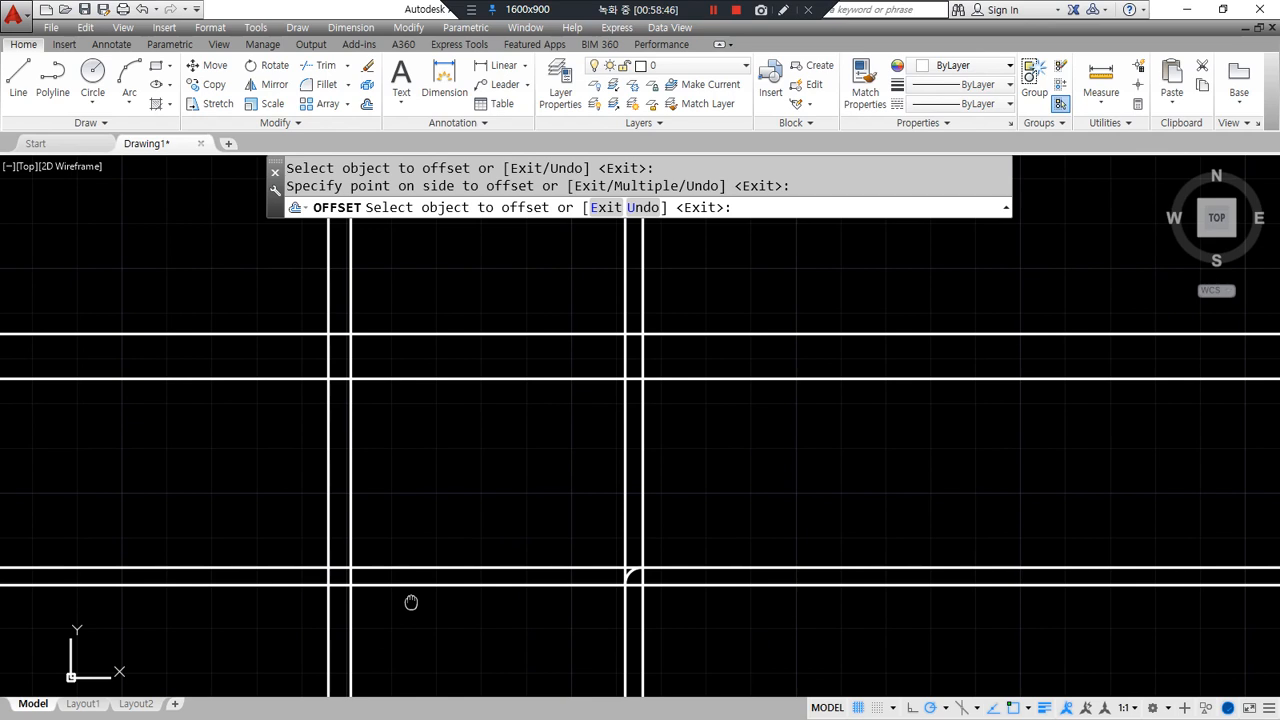
key(Escape)
key(ctrl+z)
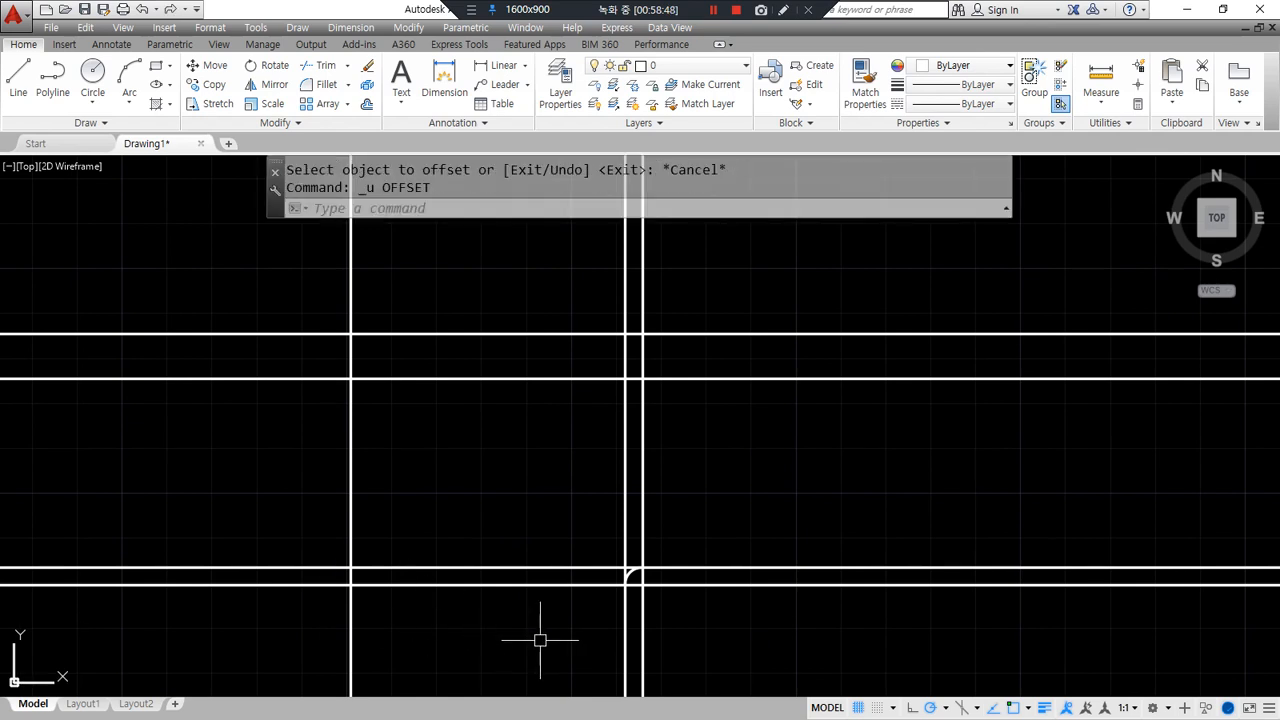
- Fillet the vertical to both horizontals and the lower horizontal to the right vertical
middle_drag(383, 486, 423, 520)
text(f)
key(Return)
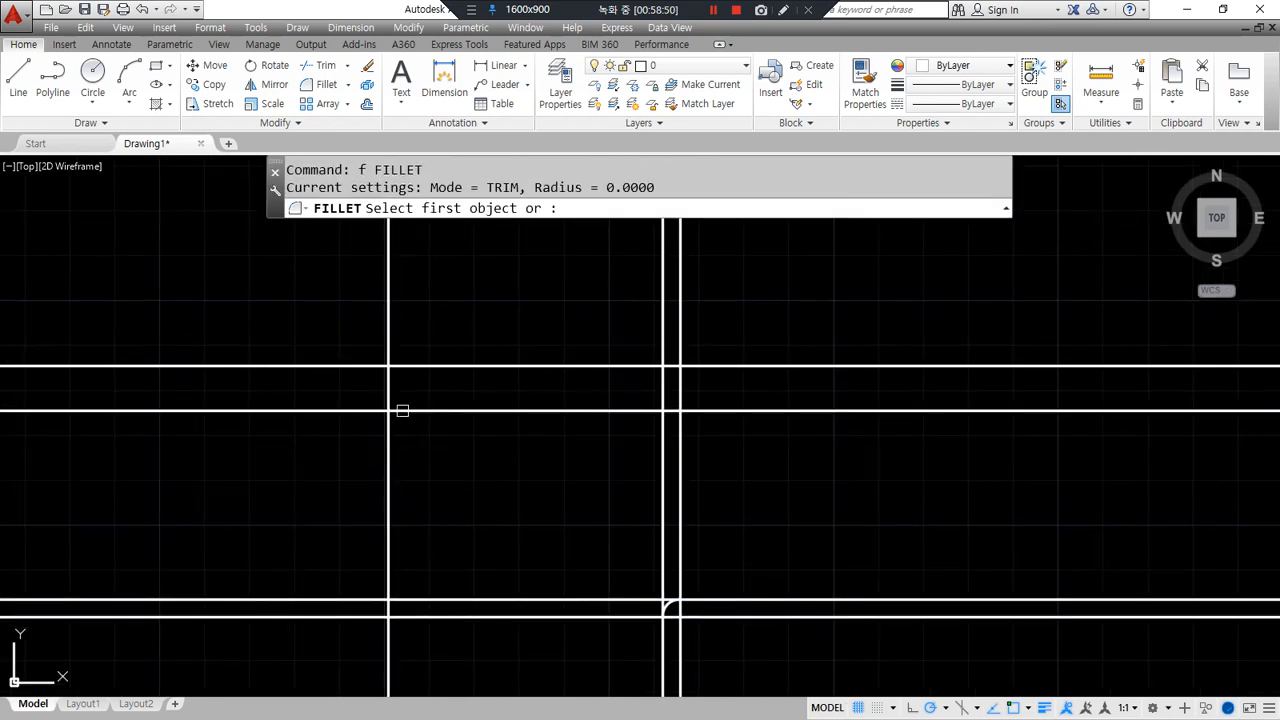
click(383, 372)
click(375, 376)
key(Return)
click(387, 385)
click(434, 409)
key(Return)
click(594, 409)
click(680, 447)
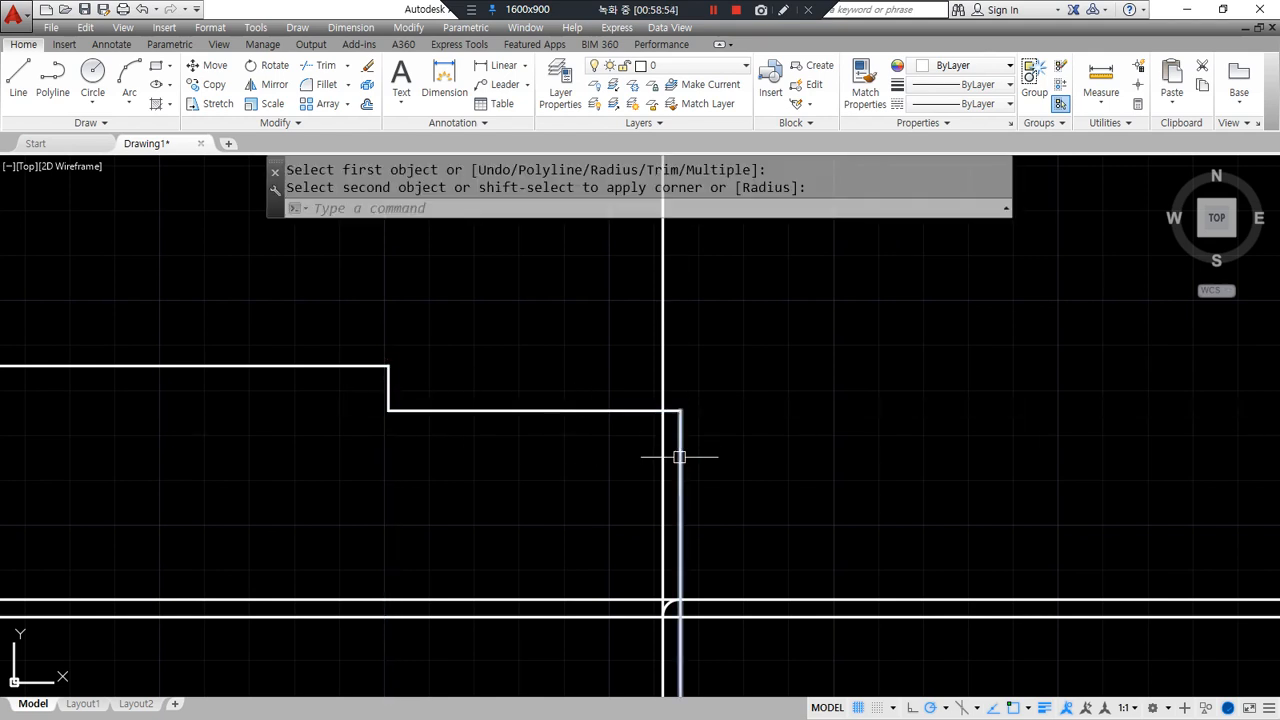
- Offset the vertical line 66 units to its left
text(o)
key(Return)
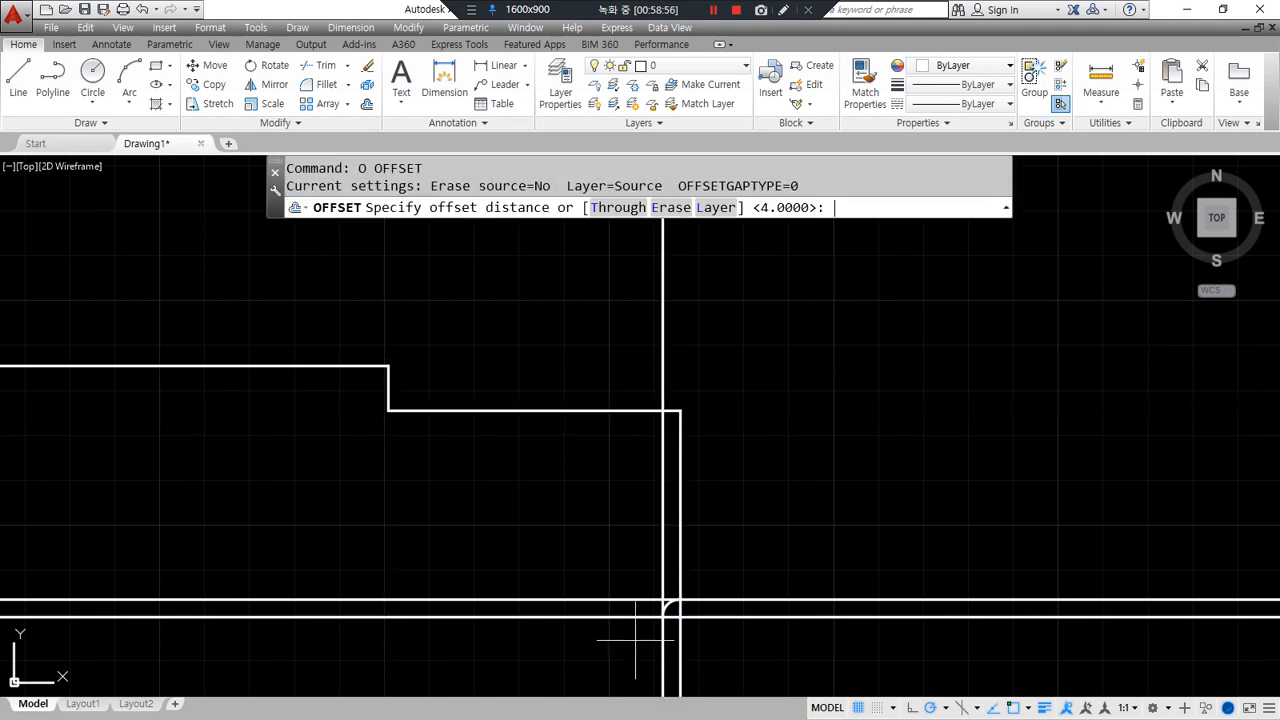
key(Return)
click(663, 647)
click(407, 647)
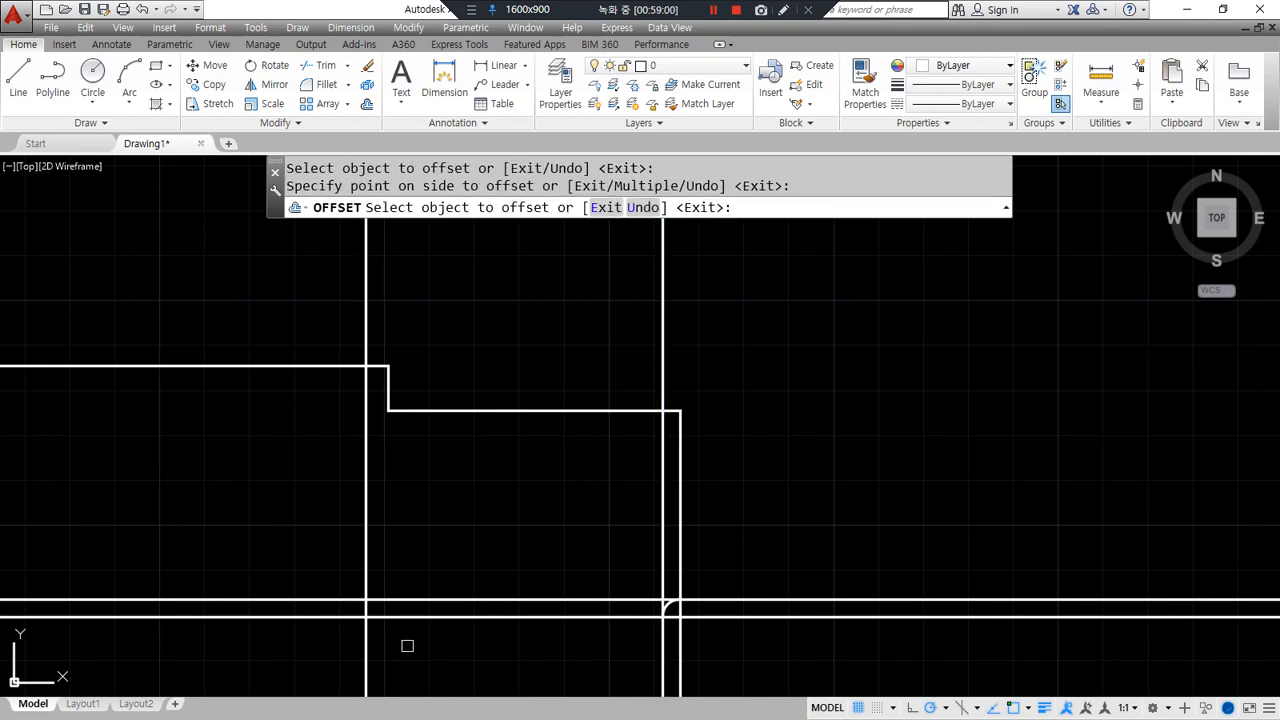
key(Return)
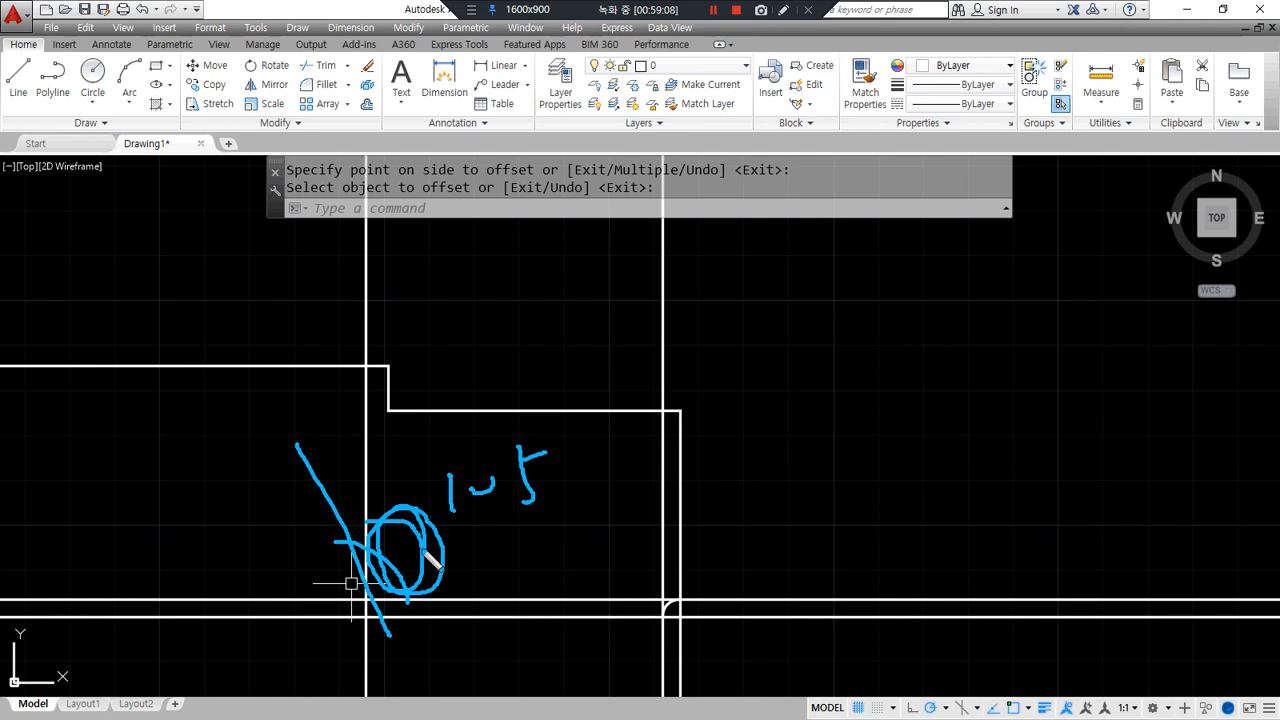
- Rotate the new vertical line 15° about its lower intersection
key(Escape)
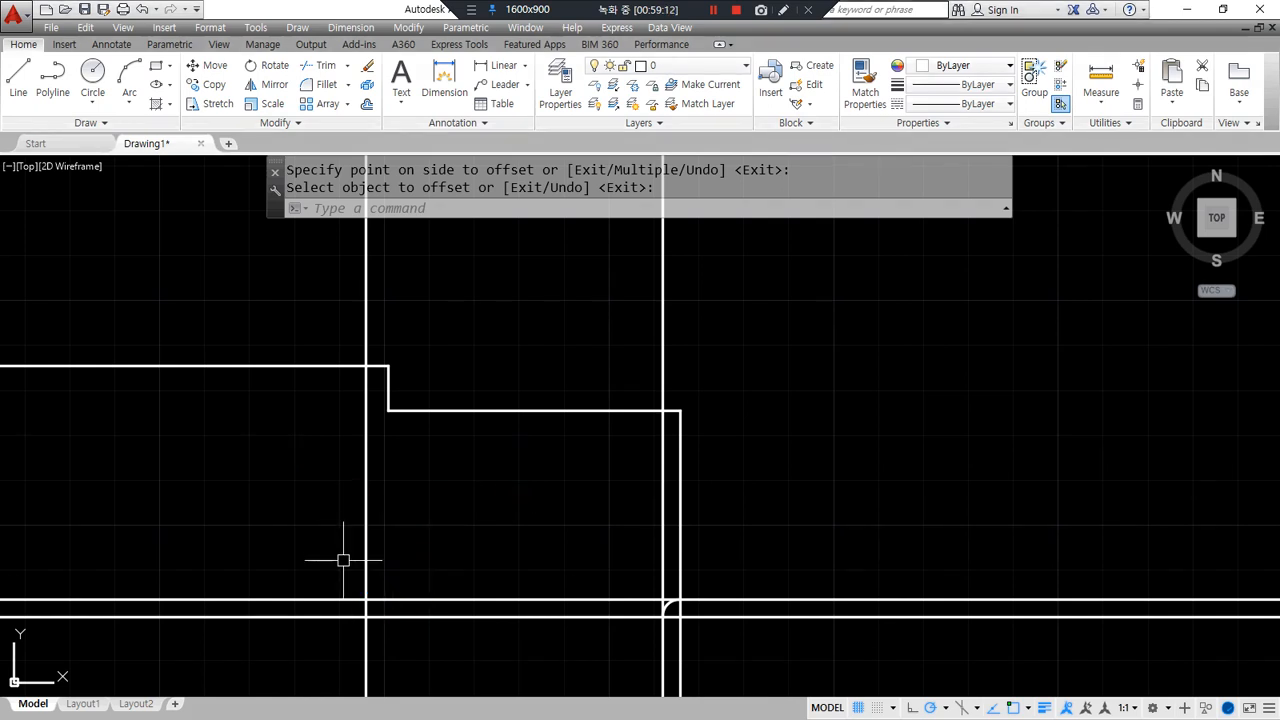
text(ro)
key(Return)
click(366, 591)
key(Return)
click(366, 614)
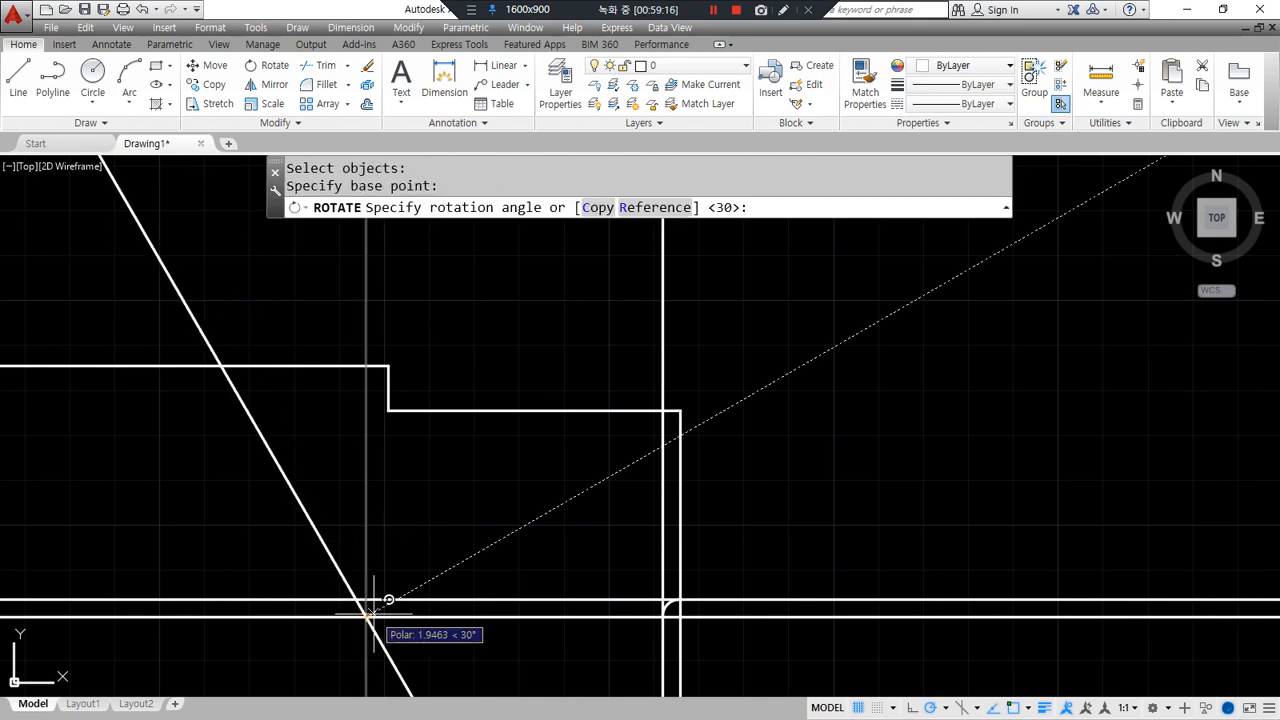
text(15)
key(Return)
- Fillet the slanted line to the upper and lower horizontal lines
text(f)
key(Return)
click(329, 367)
click(309, 413)
key(Return)
click(346, 556)
click(400, 618)
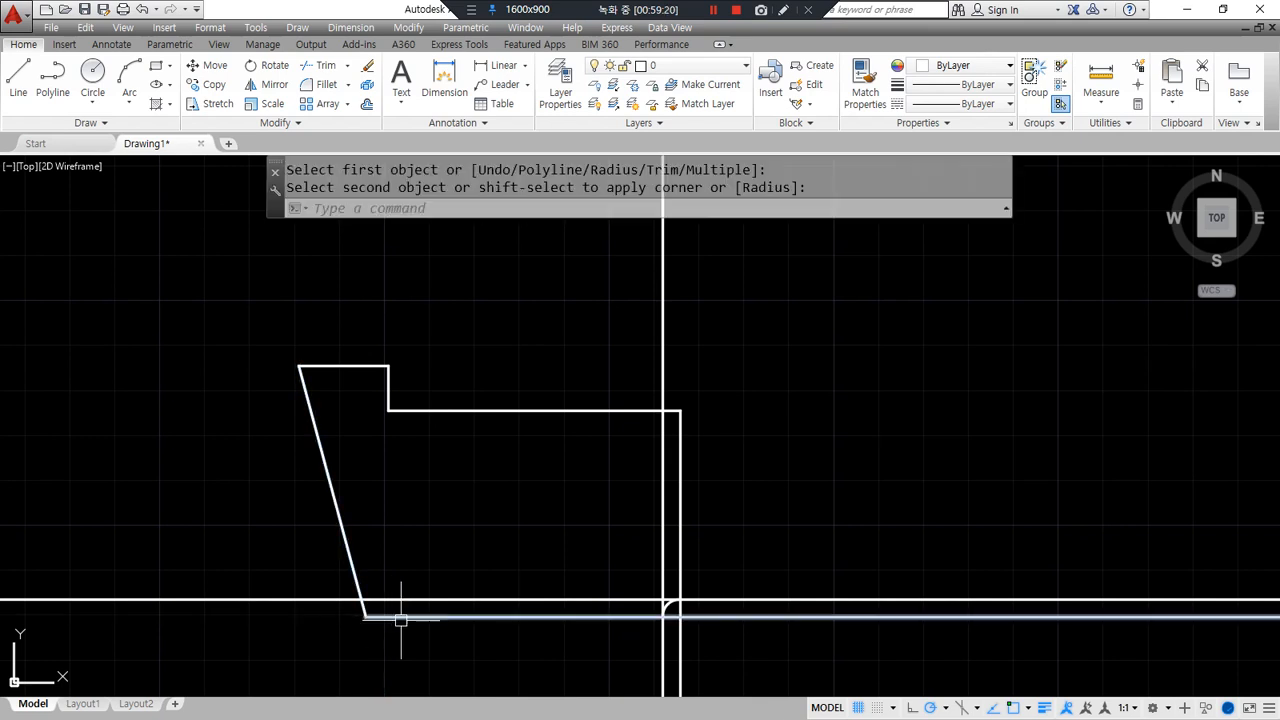
click(732, 600)
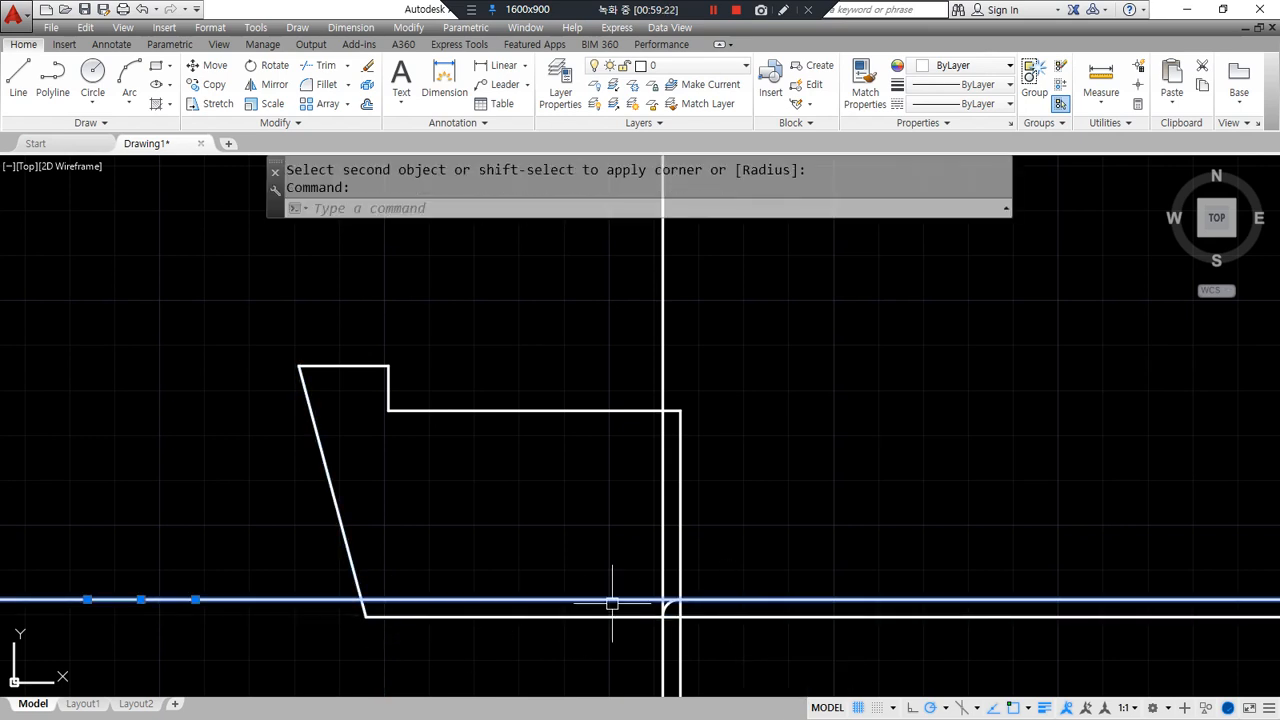
key(Escape)
- Erase the extra vertical line
scroll(609, 600, up, 4)
click(679, 579)
click(730, 600)
text(e)
key(Return)
- Fillet the rounded corner arc to the bottom line and erase the leftover horizontal
text(f)
key(Return)
click(751, 535)
key(Escape)
key(Return)
click(724, 600)
click(665, 628)
click(638, 595)
click(600, 563)
text(e)
key(Return)
- Zoom out so all three finished outlines are in view
scroll(491, 594, down, 4)
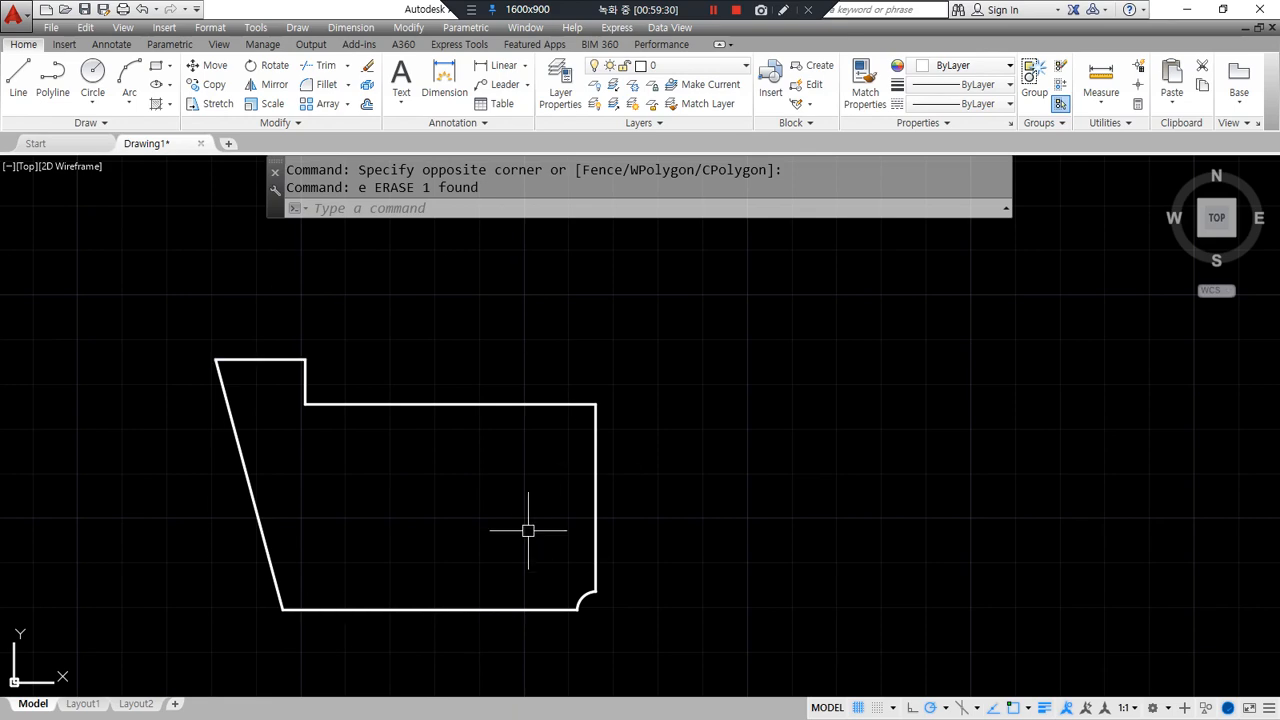
scroll(528, 530, down, 2)
mouse_move(674, 480)
middle_down()
mouse_move(543, 537)
mouse_move(458, 505)
middle_up()
scroll(535, 535, down, 2)
text(xl)
key(Return)
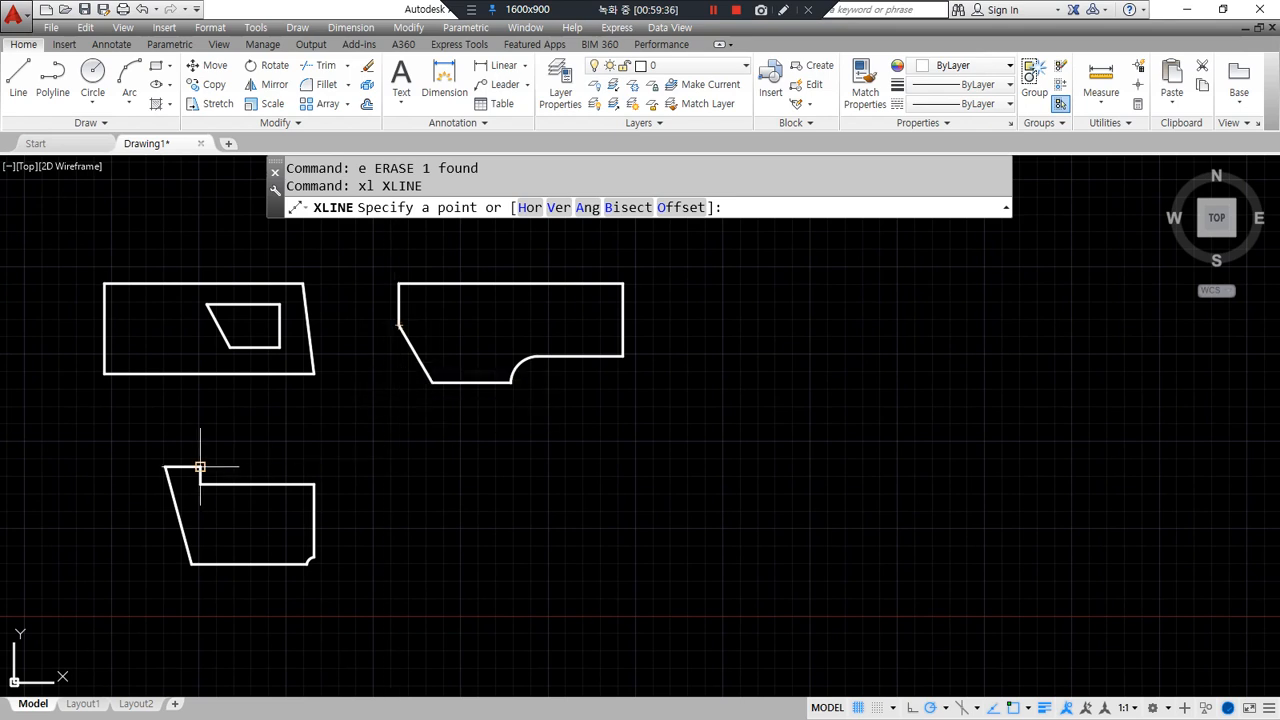
- Draw a horizontal and a vertical construction line through a common anchor point
click(402, 467)
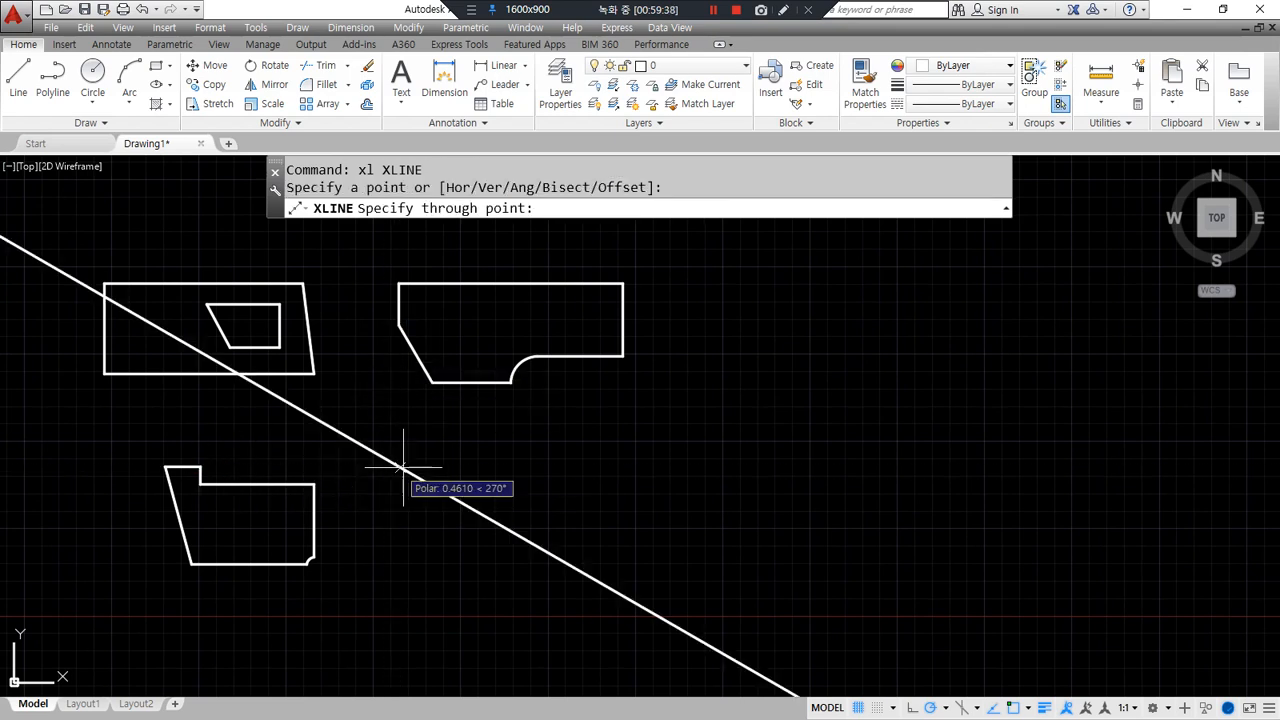
click(514, 468)
click(401, 440)
key(Return)
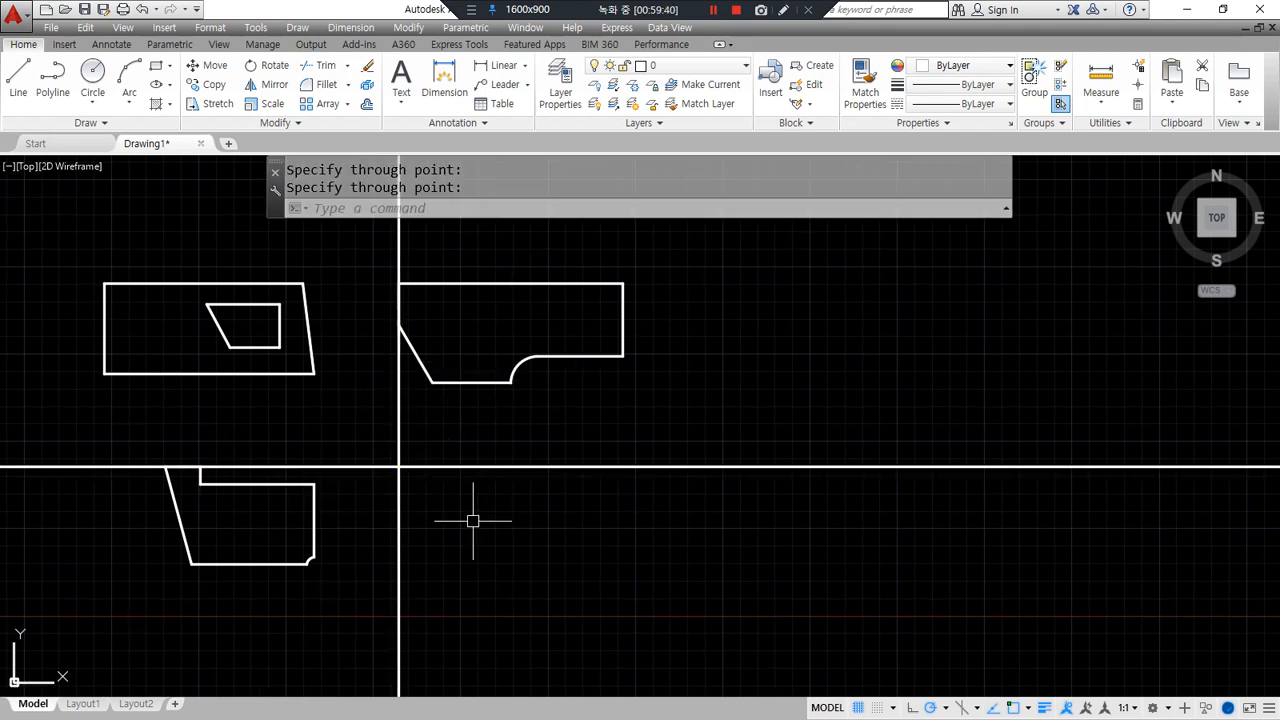
scroll(366, 491, up, 3)
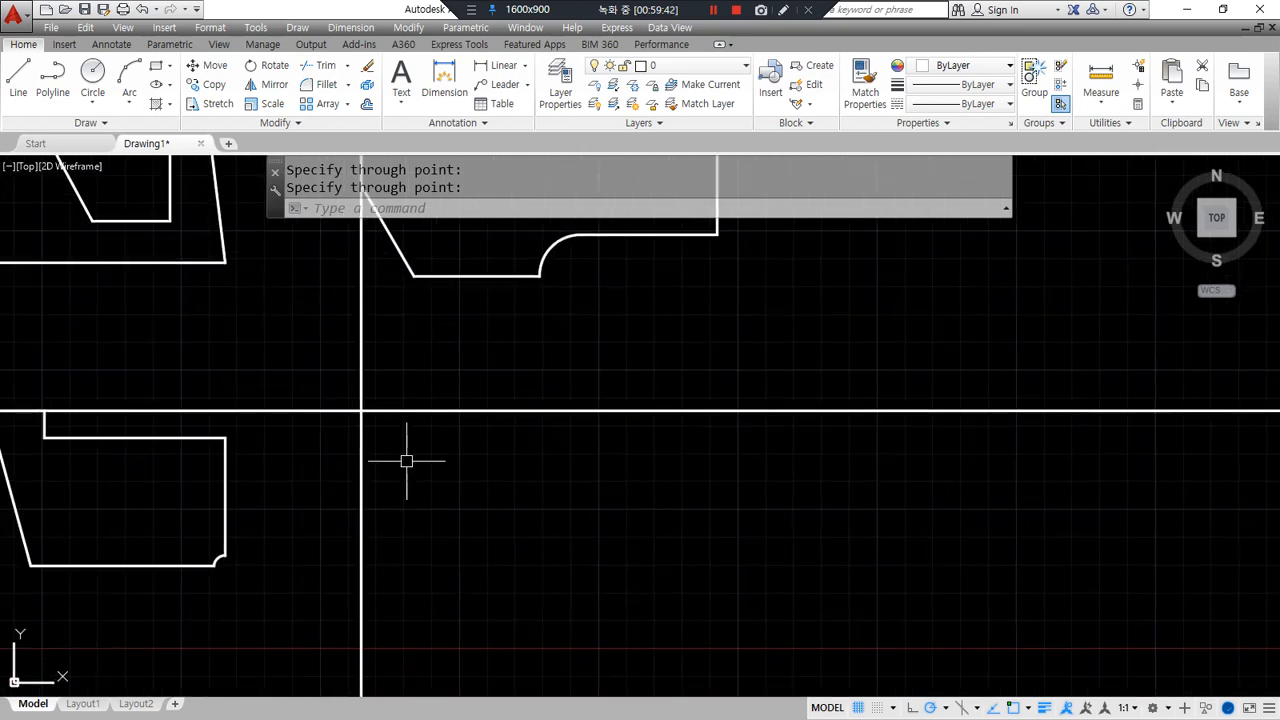
- Offset the horizontal construction line 62 units downward
text(o)
key(Return)
text(6)
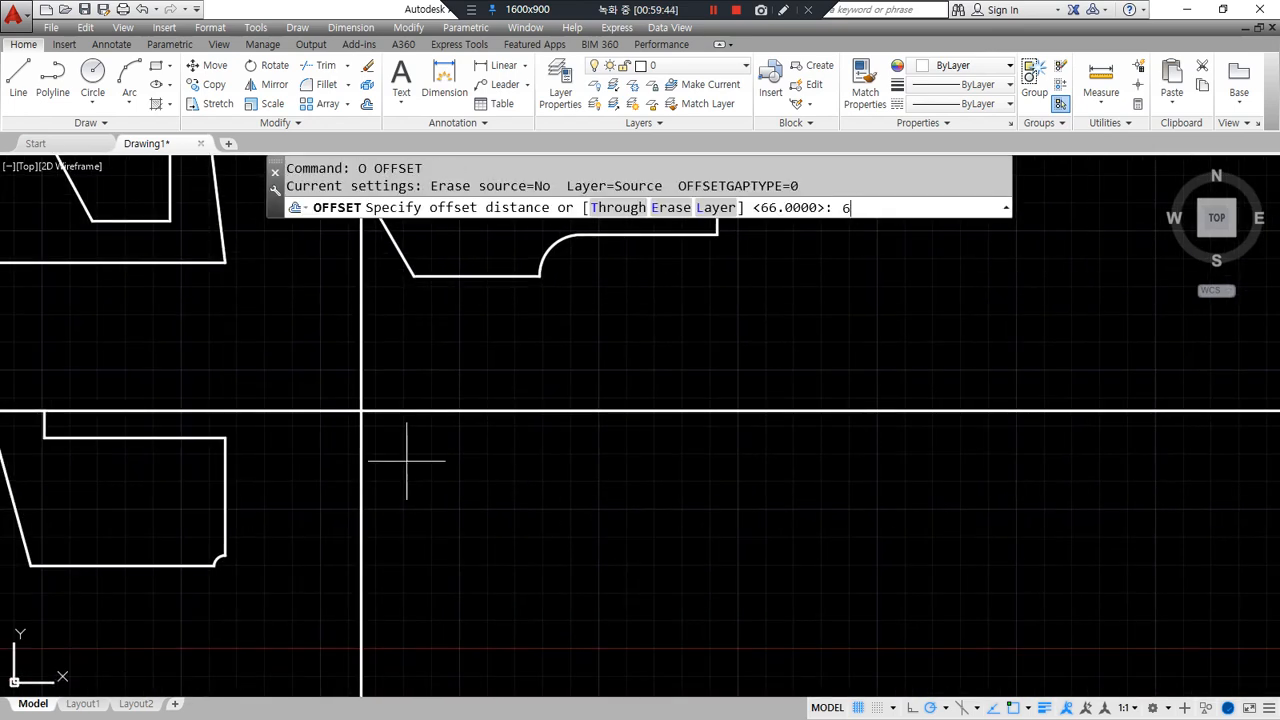
text(2)
key(Return)
click(411, 409)
click(448, 561)
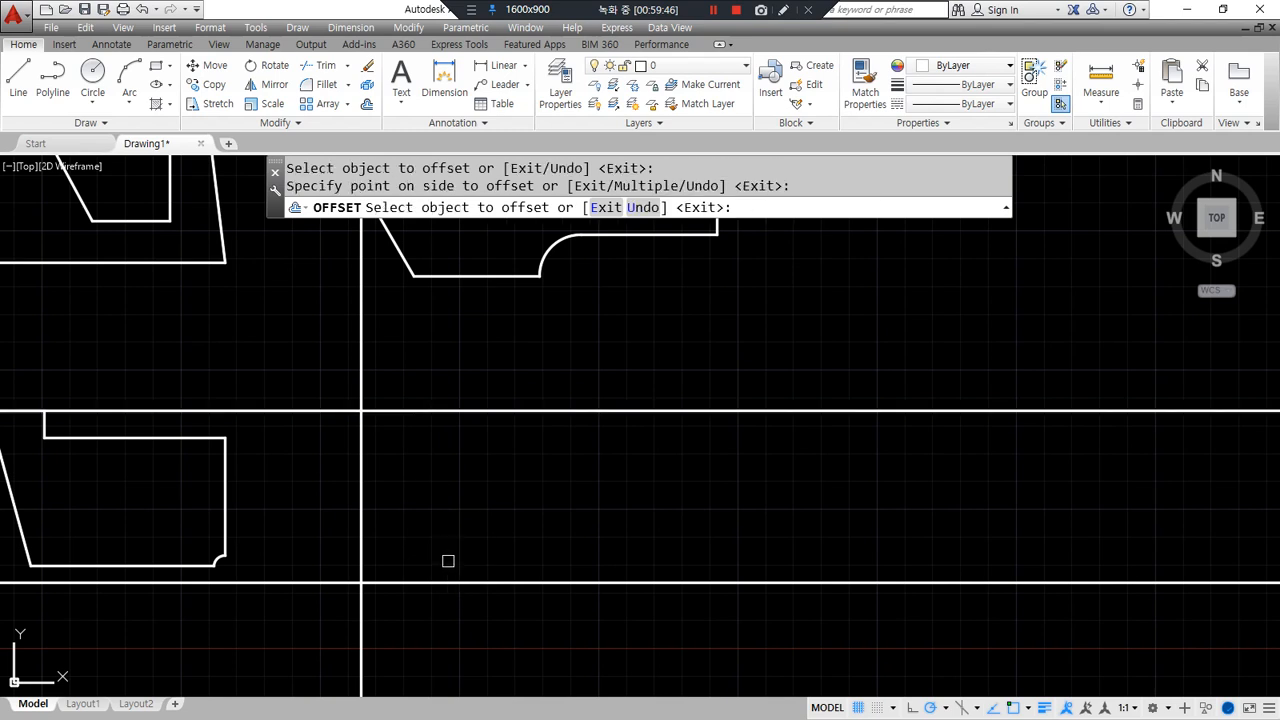
key(Return)
- Offset the vertical construction line 30 units to the right
key(Return)
text(30)
key(Return)
click(361, 543)
click(458, 537)
key(Return)
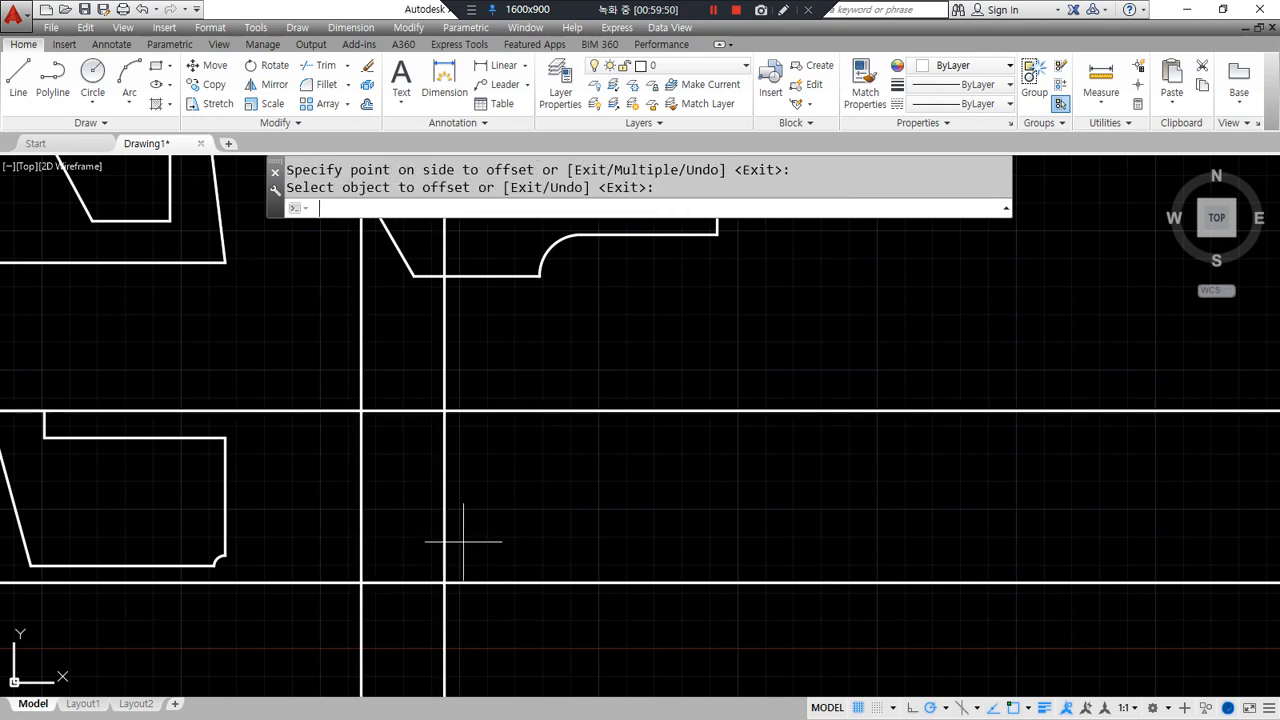
key(Return)
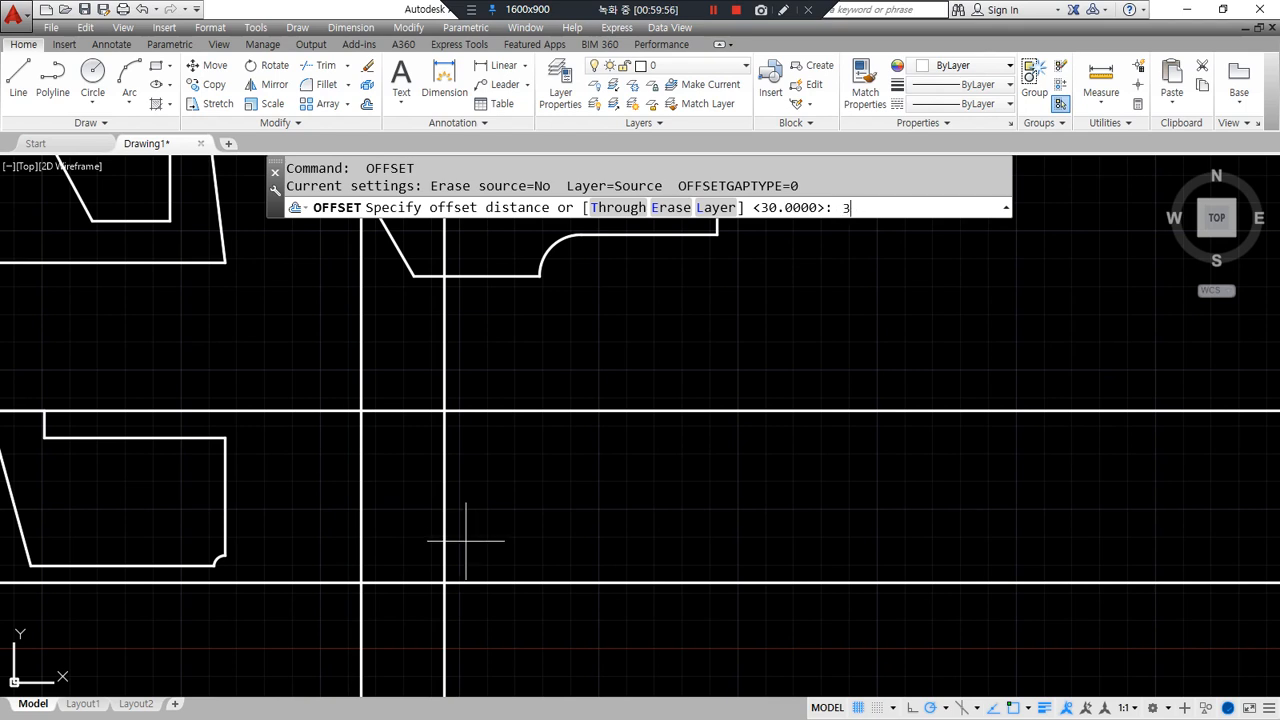
- Add two more vertical offsets, 39 and then 41 units further right
text(39)
key(Return)
click(444, 551)
click(626, 540)
key(Return)
key(Return)
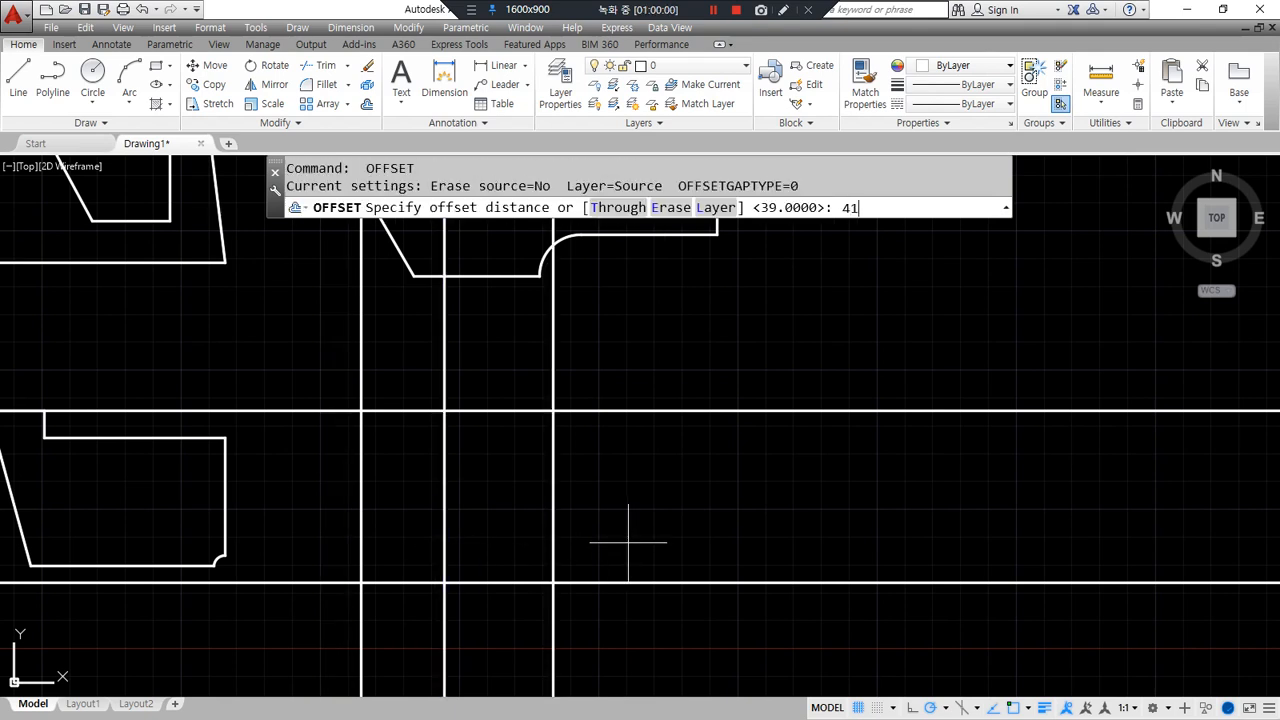
key(Return)
click(553, 548)
click(749, 526)
key(Return)
- Fence-trim the construction line ends to leave a closed rectangle with inner dividers
text(tr)
key(Return)
click(700, 609)
click(336, 378)
key(Return)
text(f)
key(Return)
click(750, 620)
click(738, 374)
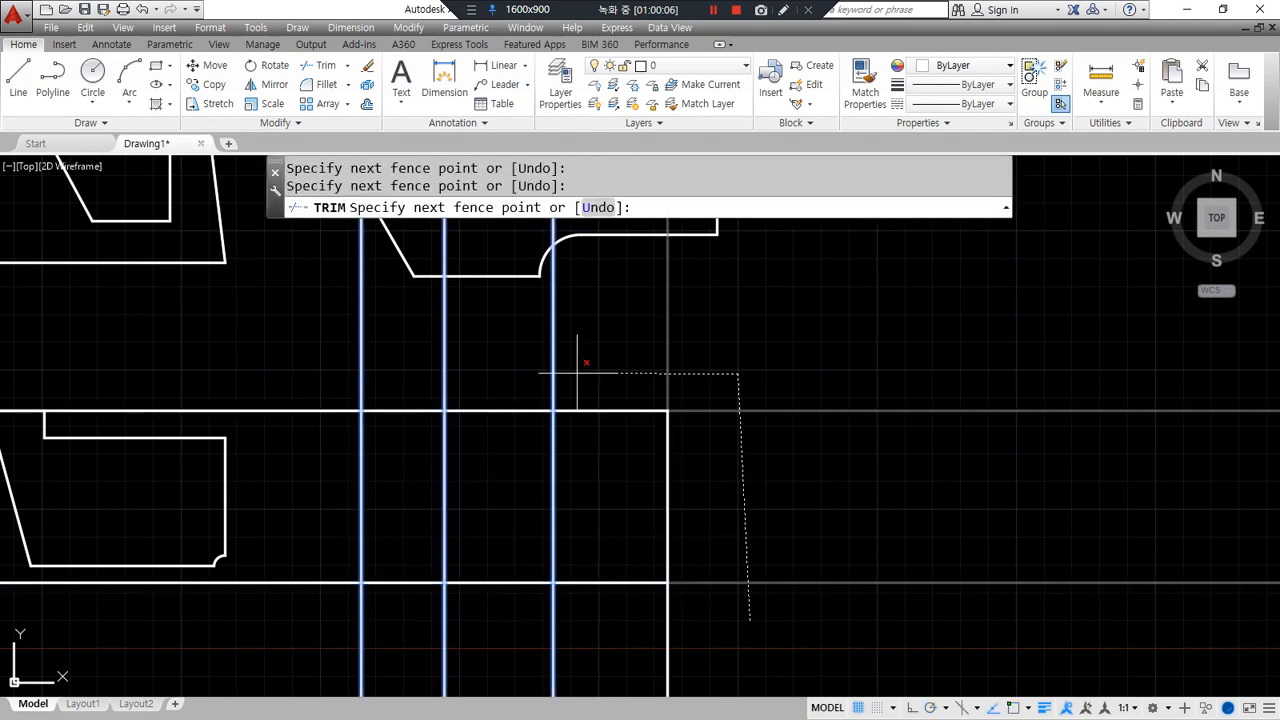
click(330, 376)
click(345, 658)
key(Return)
key(Escape)
key(Escape)
scroll(471, 587, up, 2)
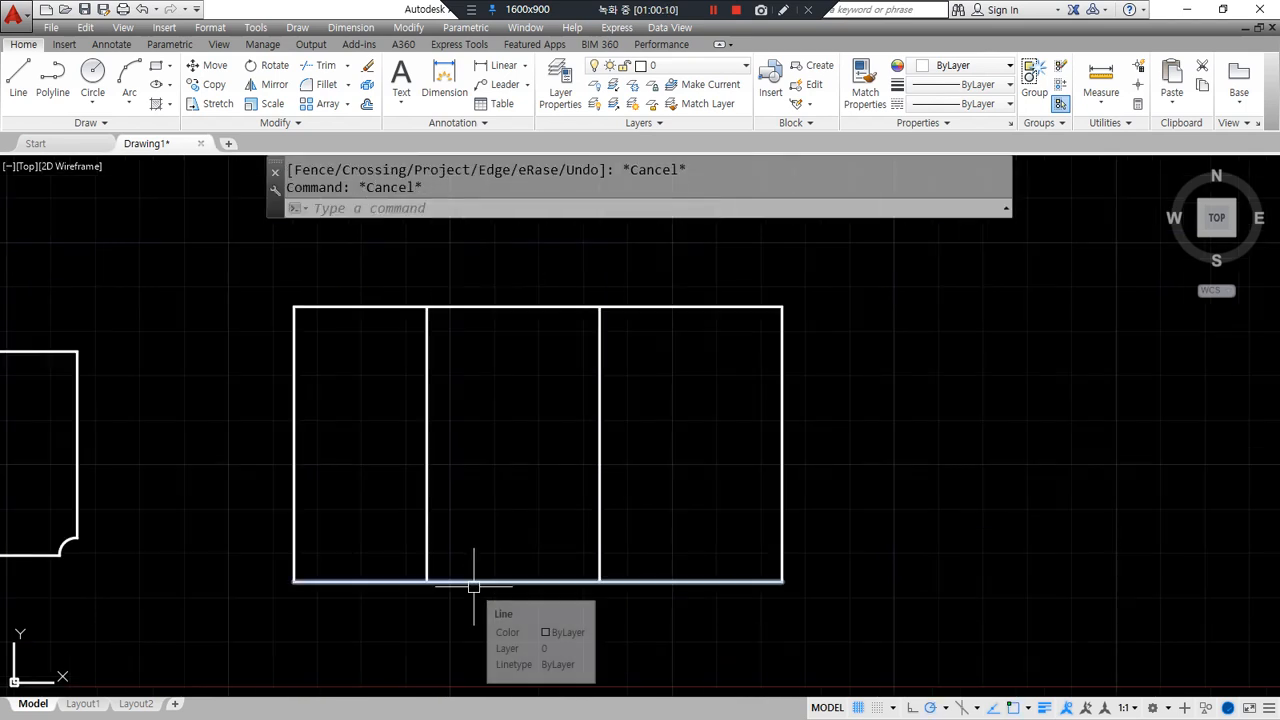
- Offset the rectangle's bottom line 10 units upward
text(o)
key(Return)
text(10)
key(Return)
click(511, 582)
click(503, 517)
key(Return)
- Fillet the vertical lines to the bottom and raised lines to form the lower-left step
text(f)
key(Return)
click(426, 560)
click(404, 578)
key(Return)
click(423, 560)
click(424, 559)
key(Return)
click(425, 553)
click(443, 537)
- Trim away the leftover line stubs around the notch
text(tr)
key(Return)
click(827, 601)
click(557, 569)
key(Return)
- Draw two concentric circles of radius 39 and 22.5 at the notch corner
text(c)
key(Return)
click(427, 538)
click(600, 538)
key(Return)
click(427, 538)
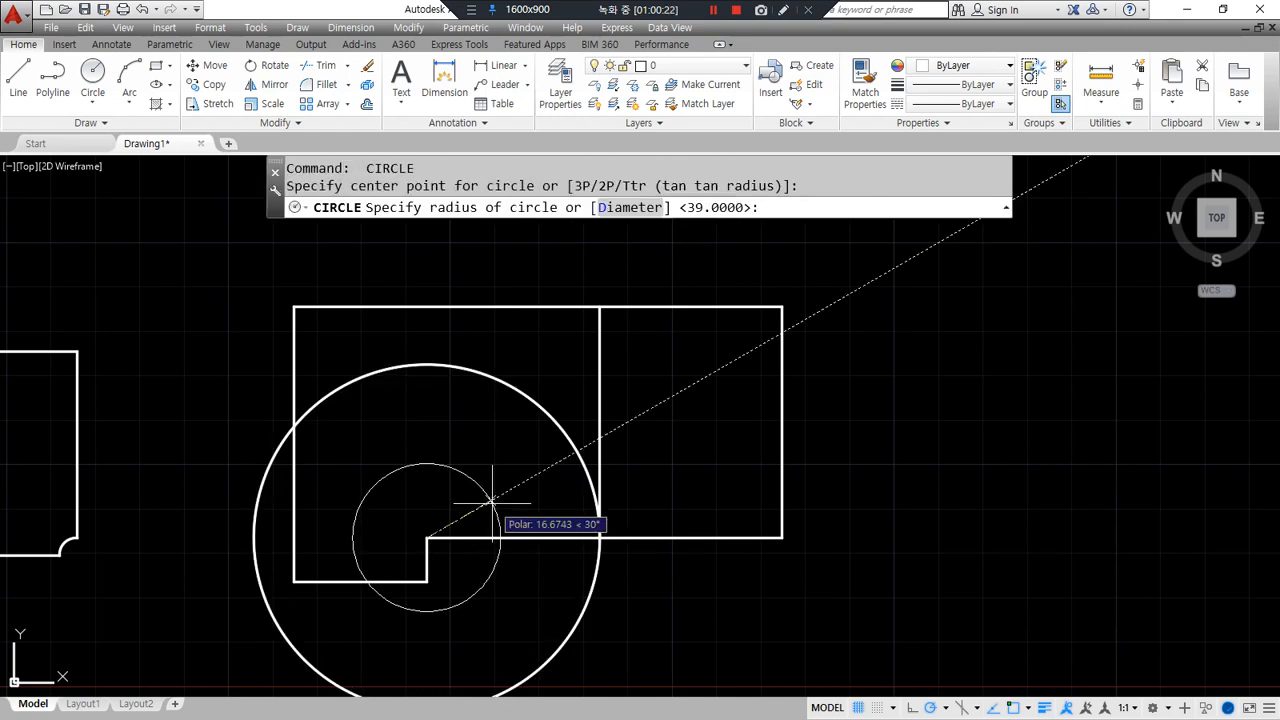
text(22.5)
key(Return)
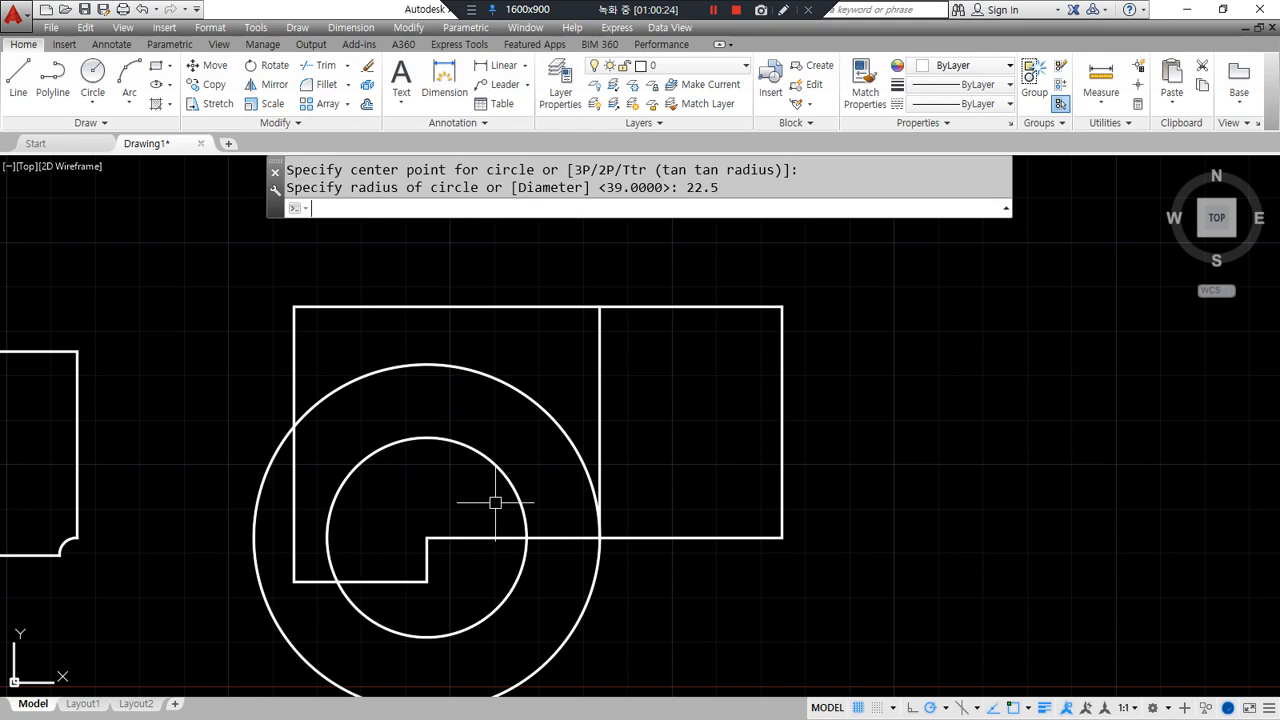
mouse_move(716, 528)
mouse_down()
mouse_move(700, 462)
mouse_move(660, 428)
mouse_move(682, 410)
mouse_up()
key(Escape)
- Rotate a copy of the horizontal line 65° about the circles' centre
text(ro)
key(Return)
click(649, 533)
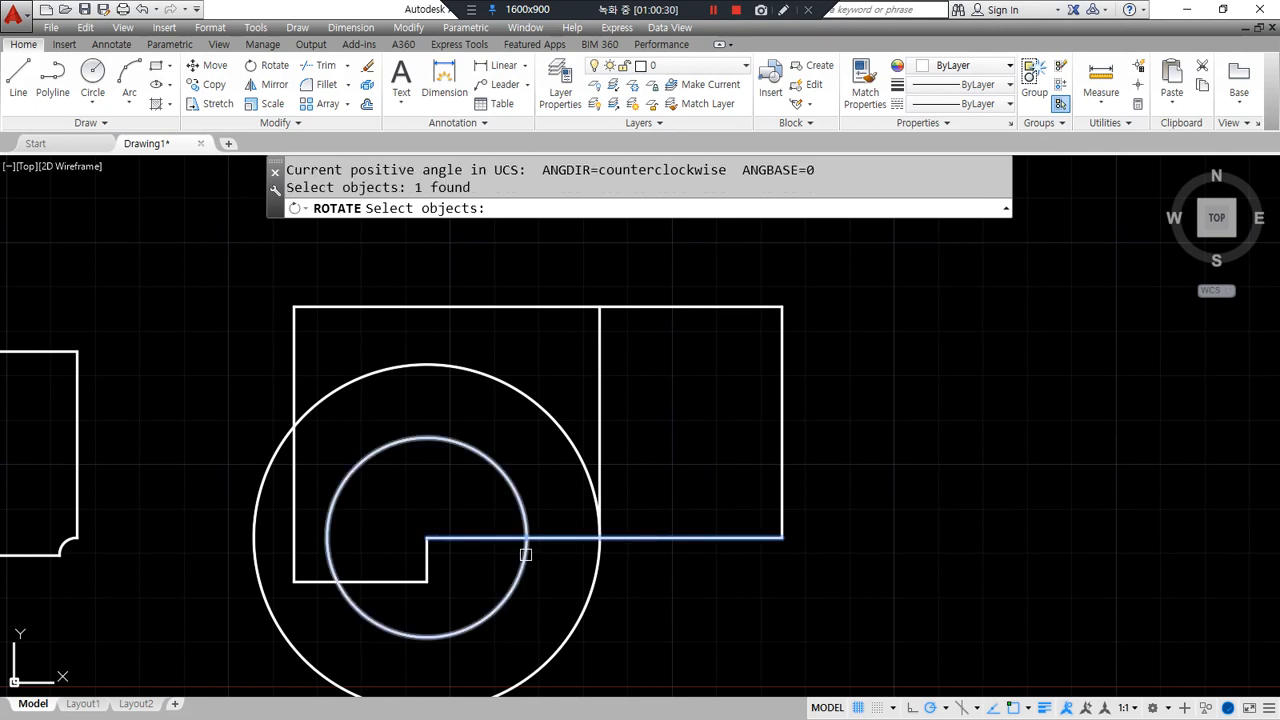
key(Return)
click(428, 538)
text(c)
key(Return)
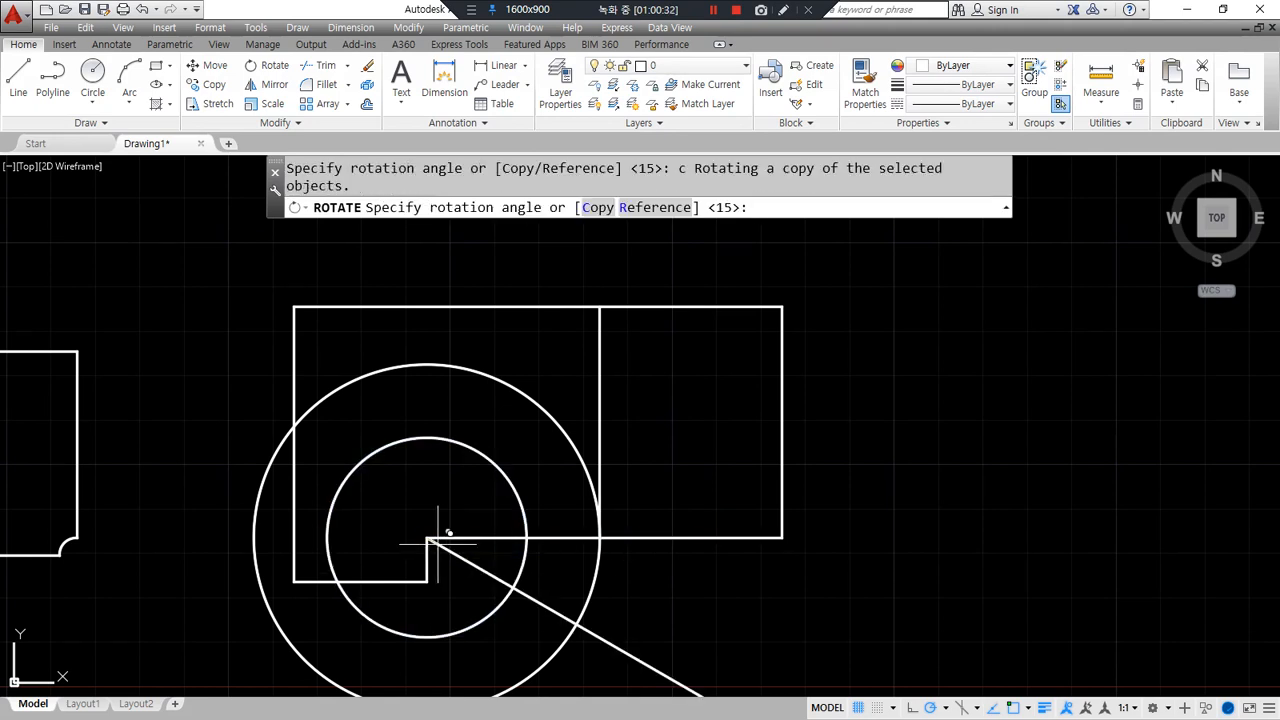
text(65)
key(Return)
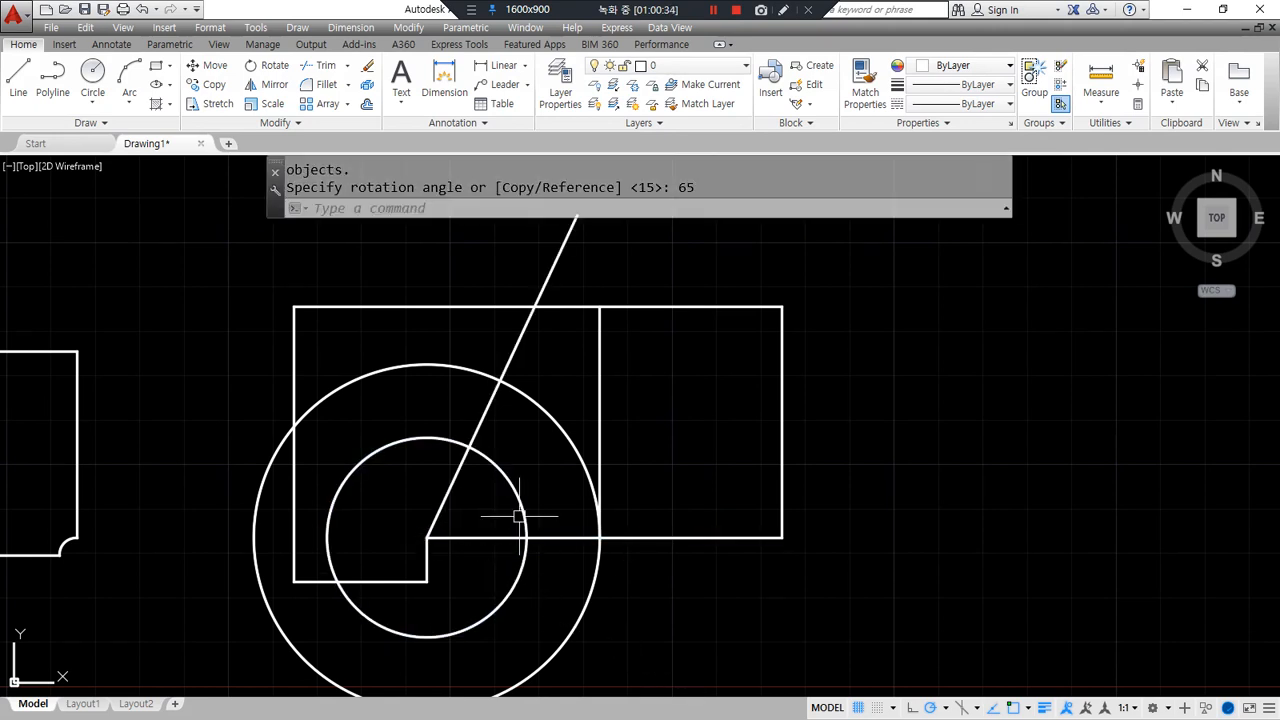
- Trim away both circles' large arcs using the horizontal and 65° lines as edges
text(tr)
key(Return)
click(575, 537)
click(487, 408)
key(Return)
click(414, 436)
click(446, 412)
click(373, 338)
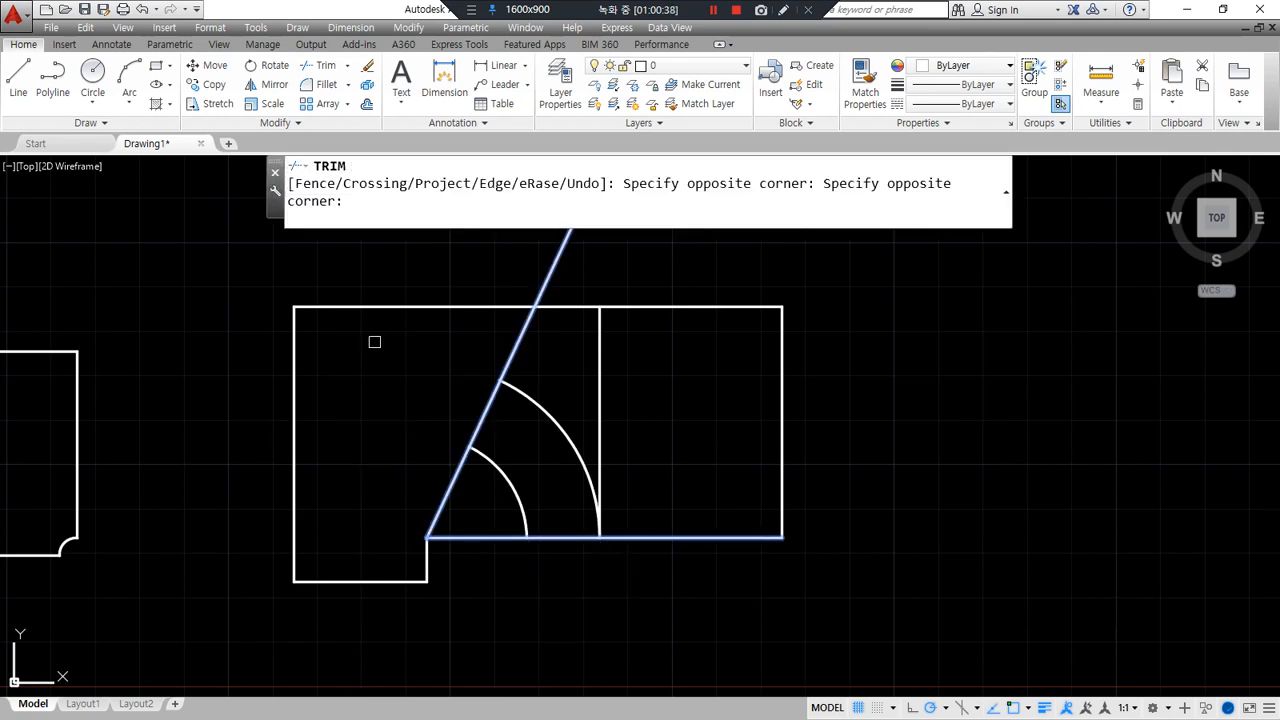
key(Return)
- Cut the rotated line between the arcs and remove the bottom piece and middle vertical
text(f)
key(Return)
click(509, 386)
click(481, 420)
key(Return)
click(487, 457)
click(478, 430)
text(tr)
key(Return)
key(Return)
click(565, 537)
key(Return)
click(644, 460)
click(586, 393)
text(e)
key(Return)
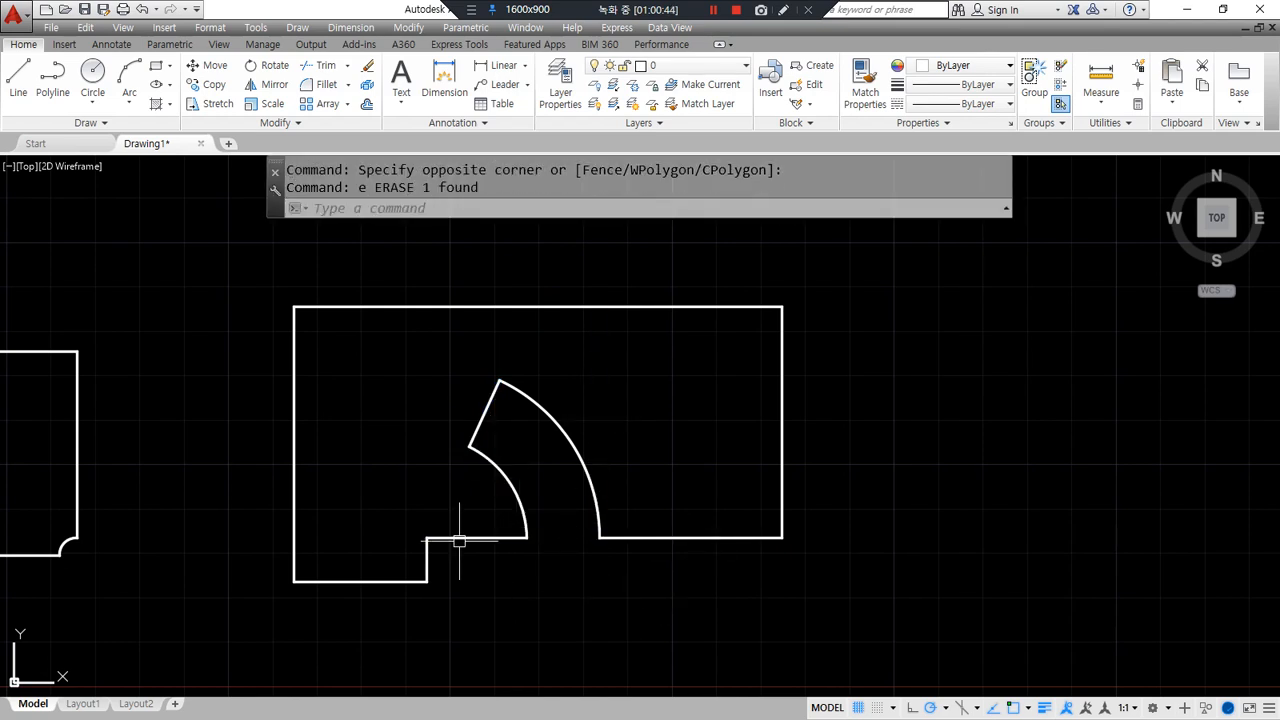
- Erase the rectangle's right edge line, then undo the erasure
middle_drag(679, 425, 600, 423)
drag(653, 311, 657, 347)
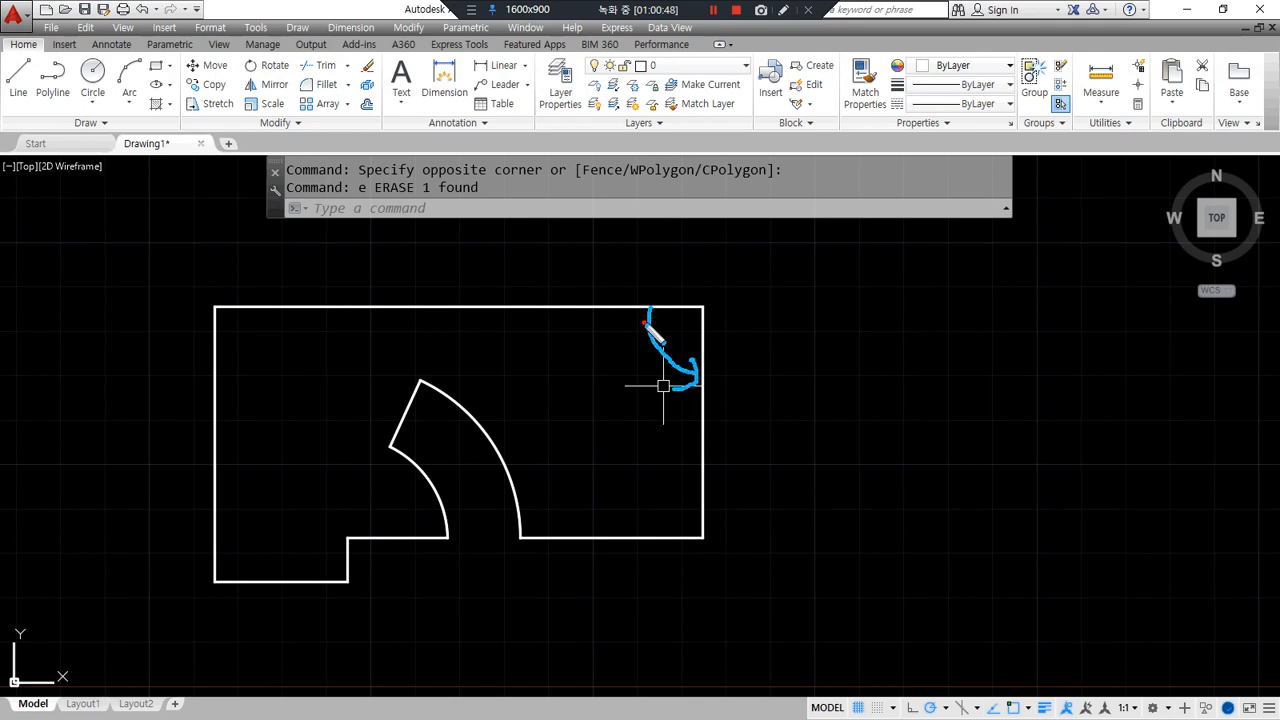
drag(749, 371, 629, 423)
text(E)
key(Return)
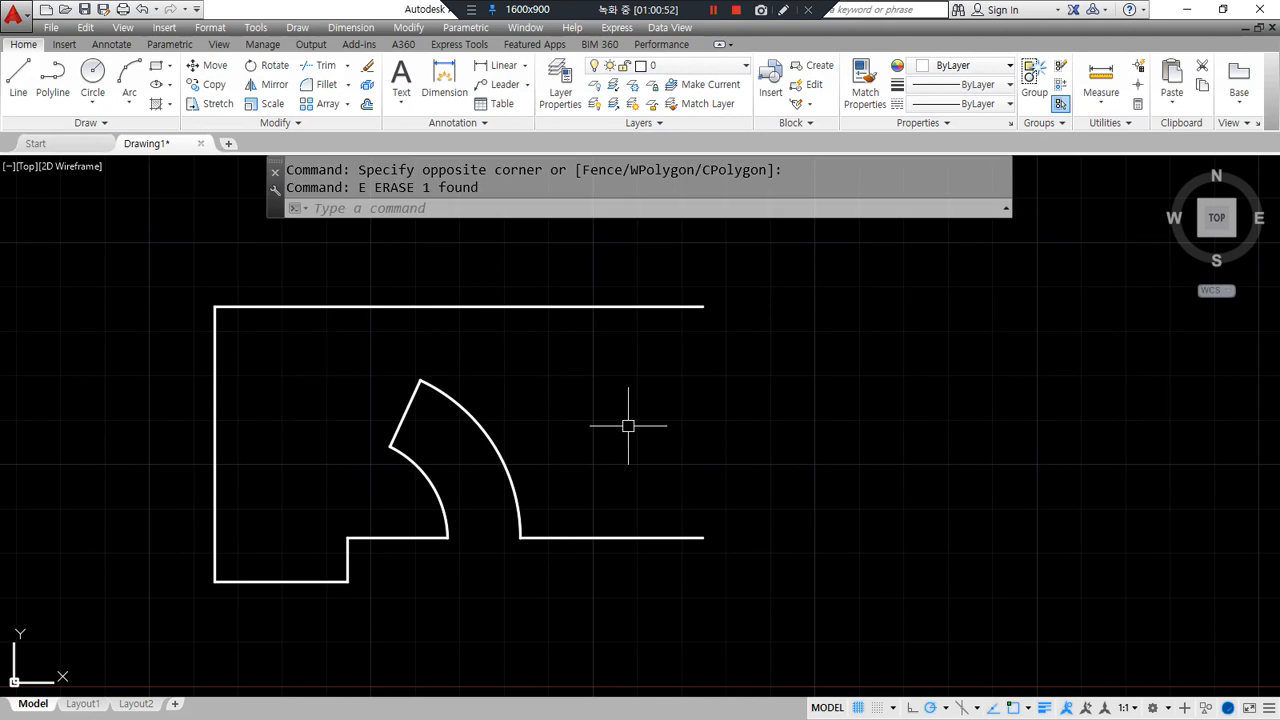
key(ctrl+z)
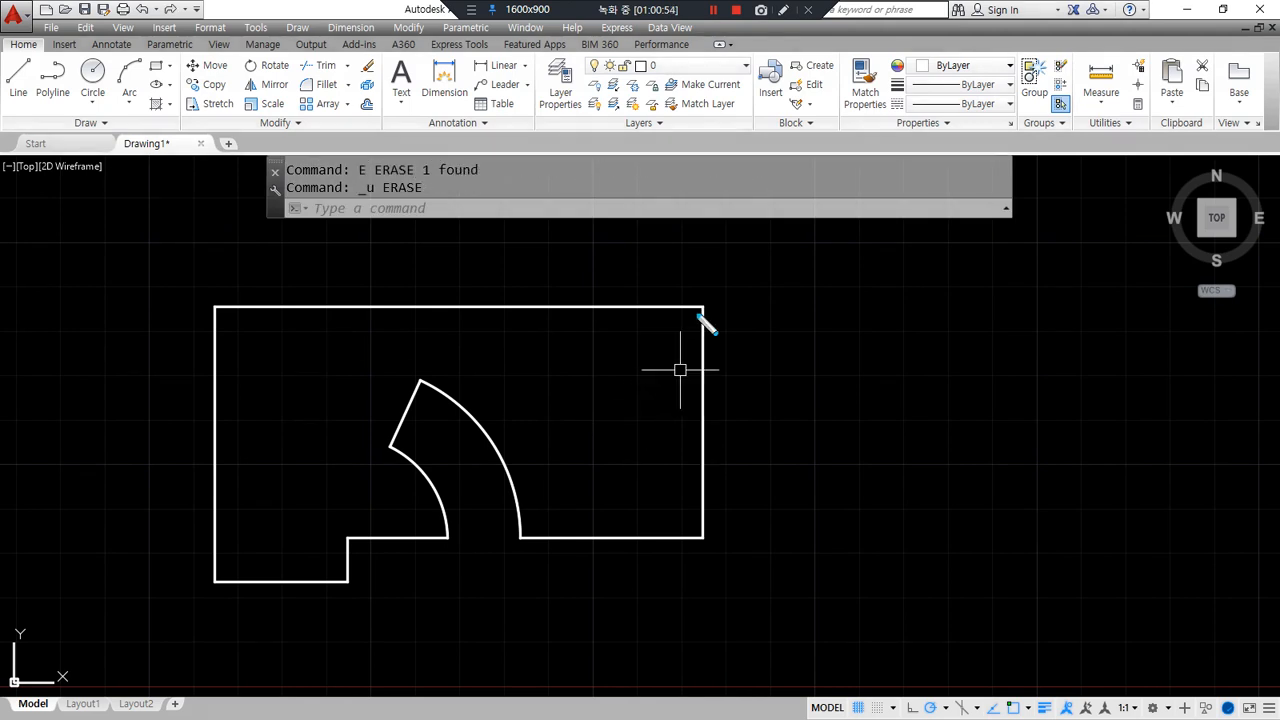
- Rotate the outline's right edge 11 degrees about its top-right corner
mouse_move(648, 308)
mouse_down()
mouse_move(702, 373)
mouse_move(650, 382)
mouse_move(646, 428)
mouse_up()
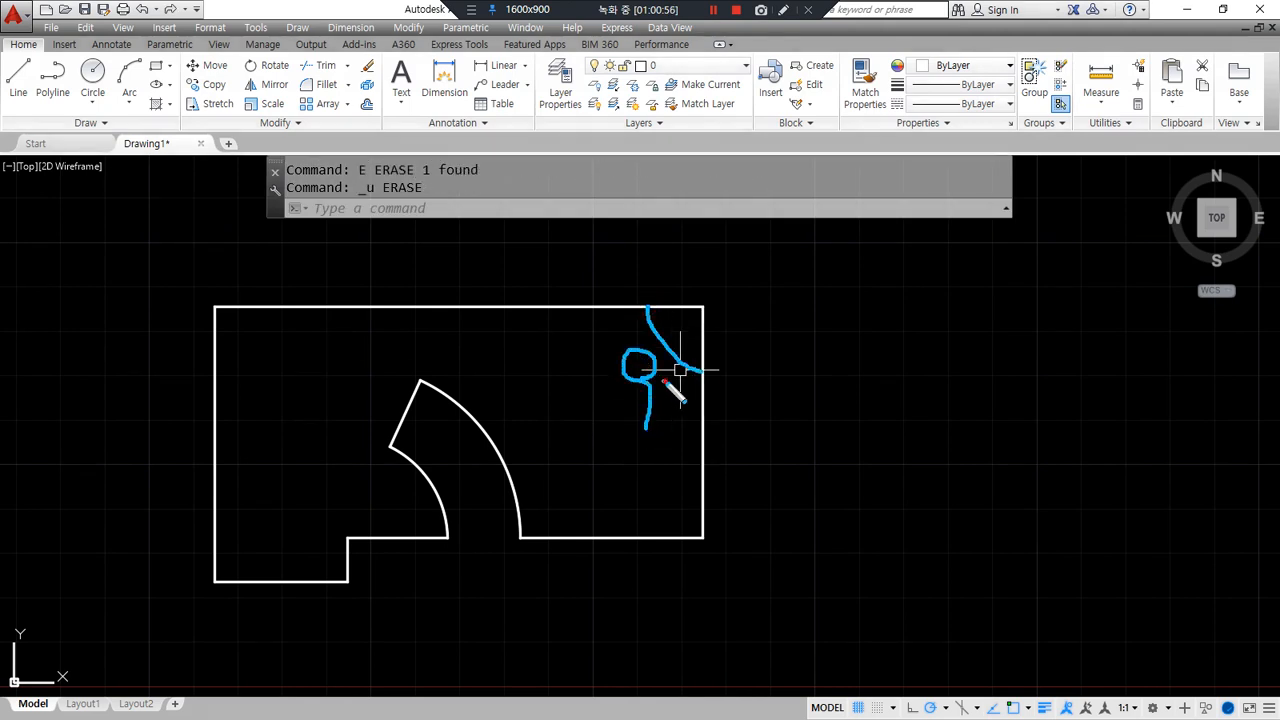
drag(716, 376, 750, 367)
key(Escape)
text(ro)
key(Return)
click(704, 440)
key(Return)
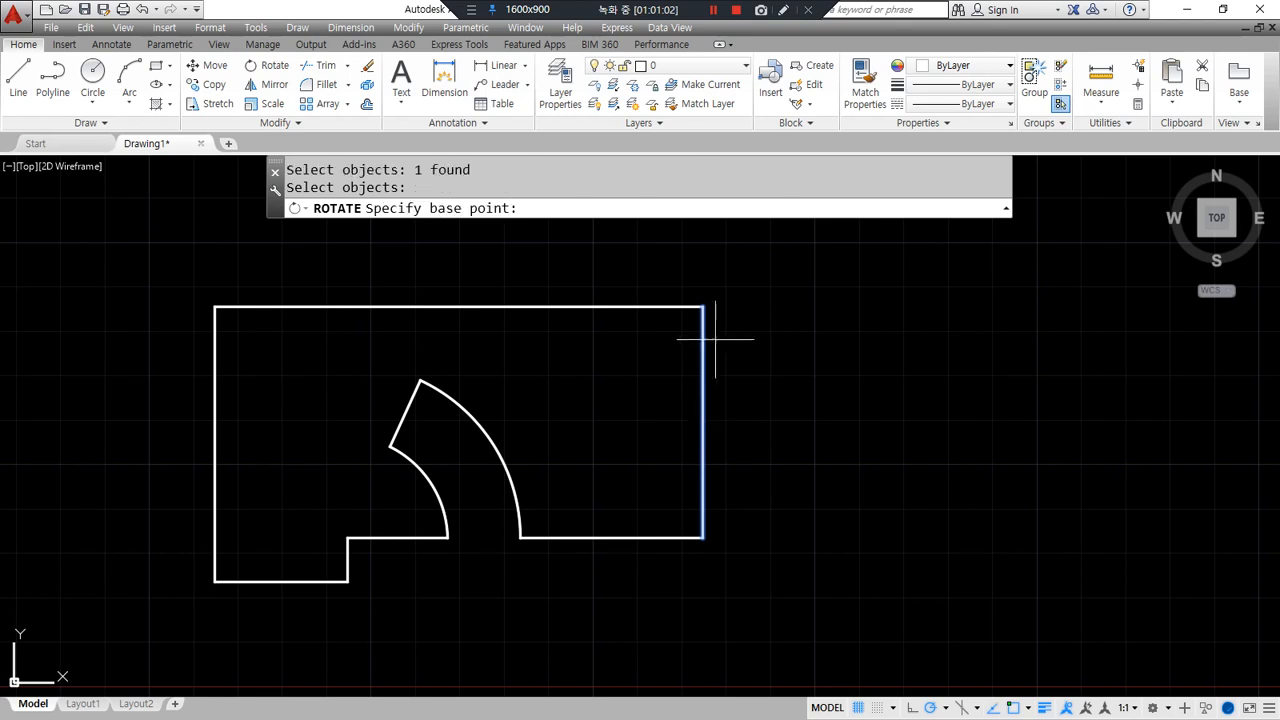
click(703, 307)
text(11)
key(Return)
- Rotate a copy of the tilted edge 37 degrees about its lower end
scroll(763, 568, up, 2)
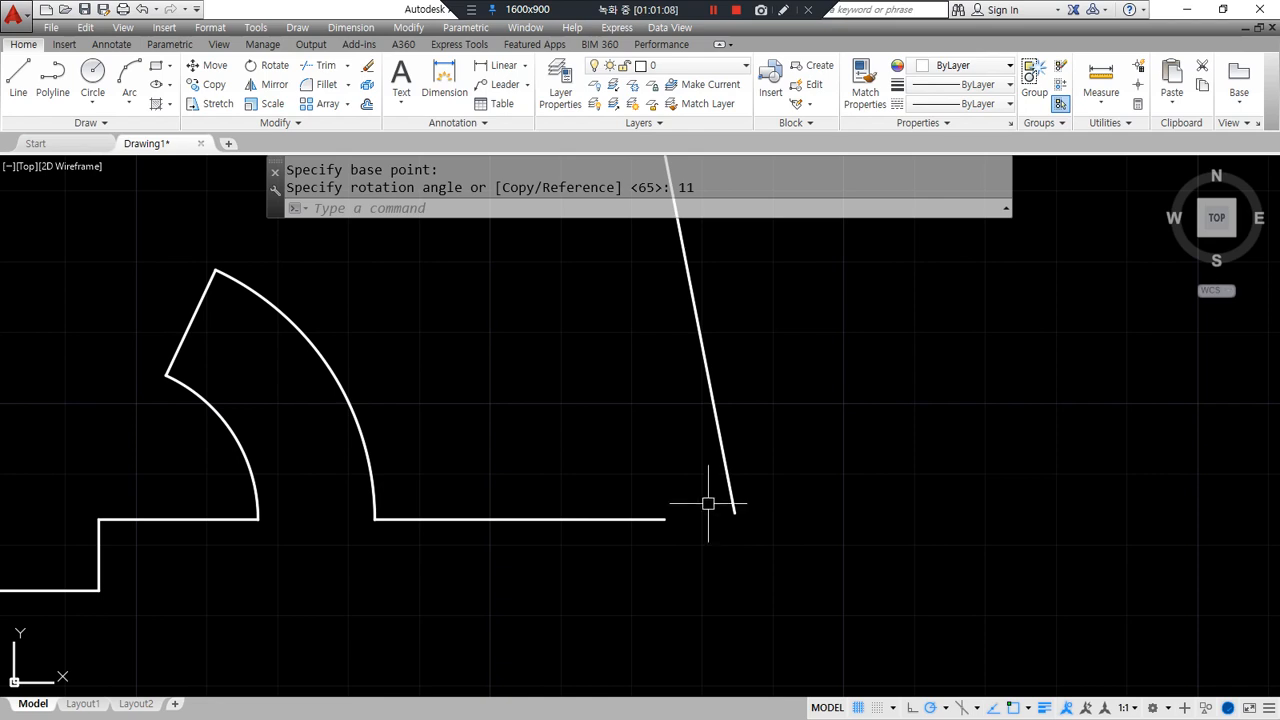
mouse_move(695, 378)
mouse_down()
mouse_move(614, 436)
mouse_move(621, 461)
mouse_up()
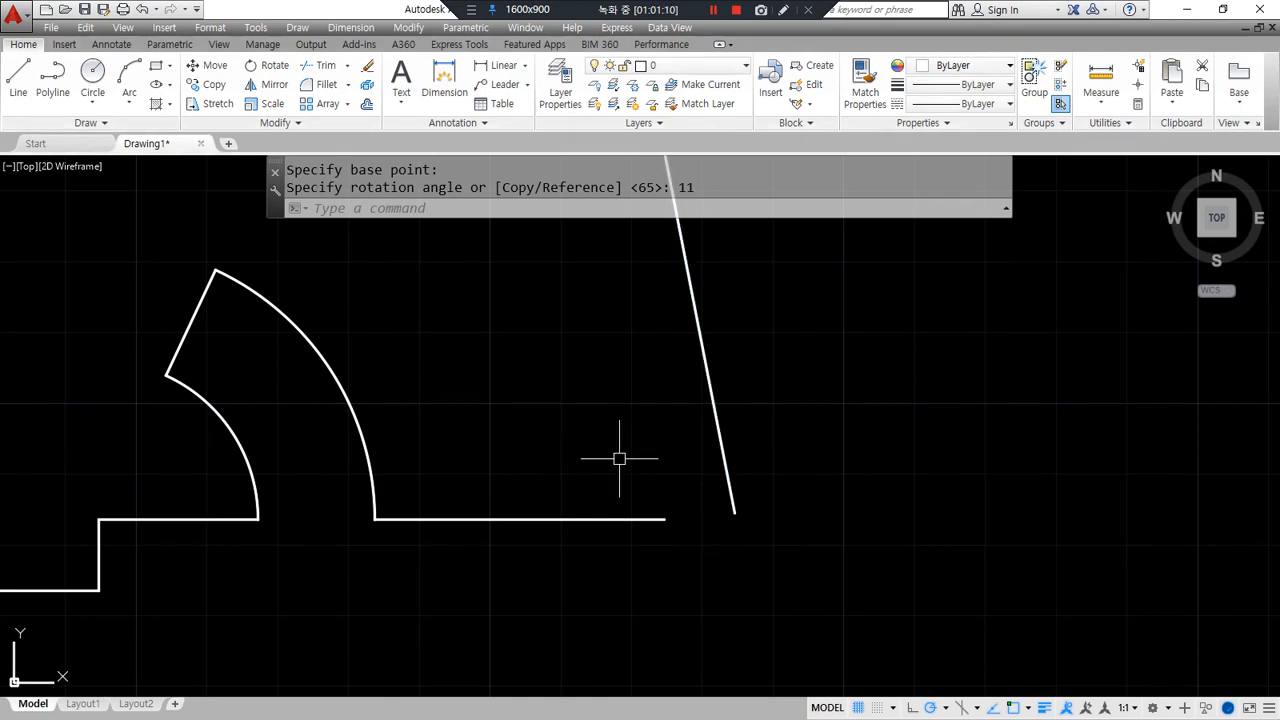
text(ro)
key(Return)
click(722, 436)
key(Return)
click(734, 514)
text(c)
key(Return)
text(37)
key(Return)
- Draw a radius 10 helper circle where the two lines meet
text(c)
key(Return)
click(737, 515)
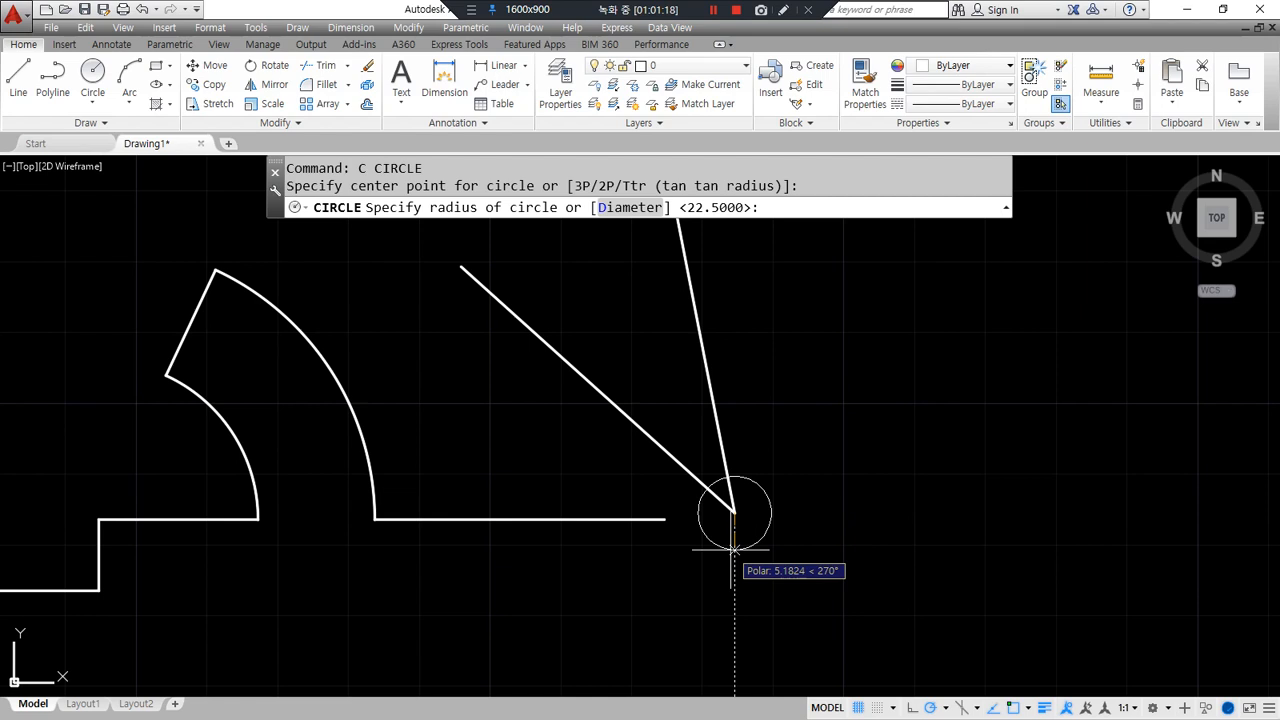
text(10)
key(Return)
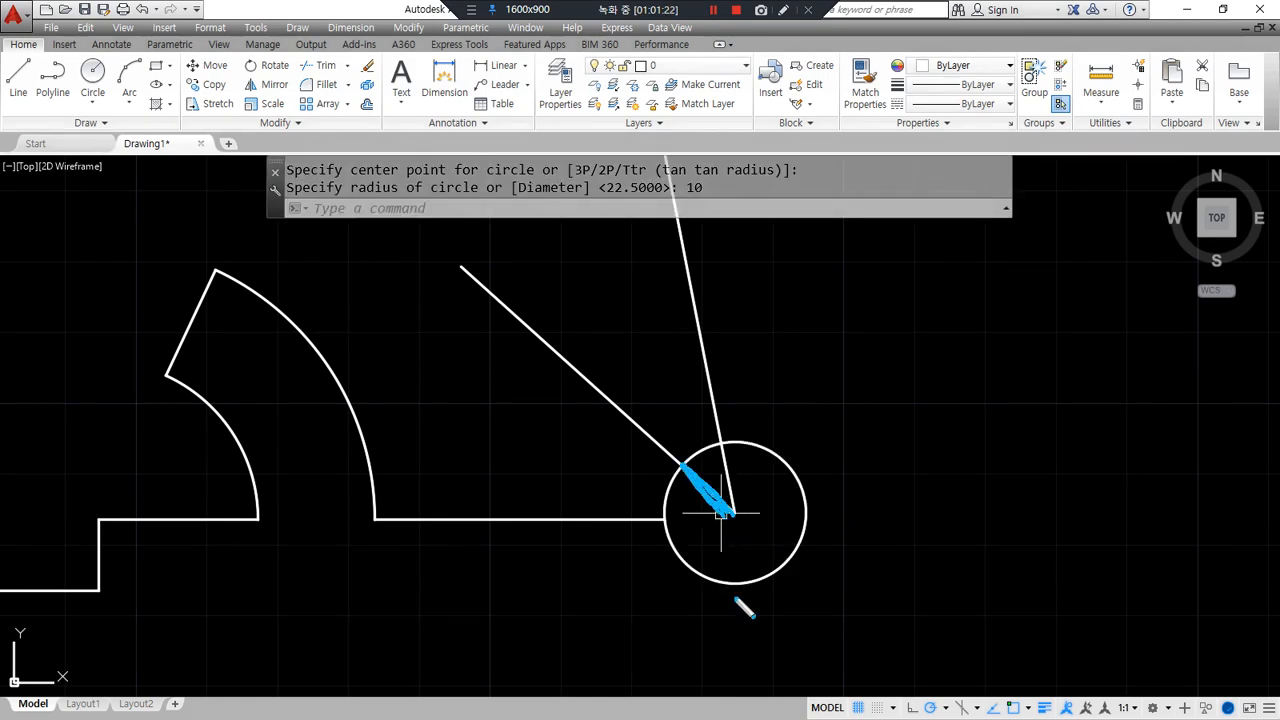
mouse_move(702, 597)
mouse_down()
mouse_move(669, 467)
mouse_move(732, 597)
mouse_up()
key(Escape)
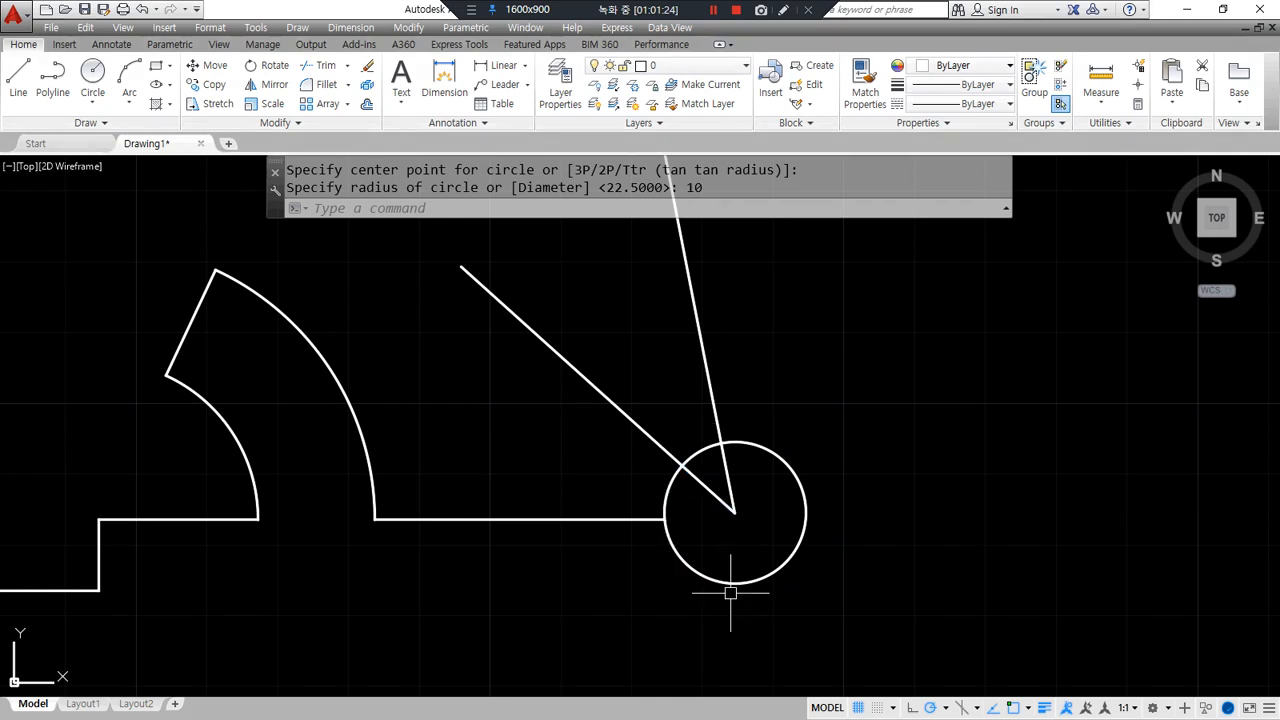
- Trim the diagonal line inside the circle, then erase the helper circle
text(tr)
key(Return)
key(Return)
click(640, 435)
key(Return)
click(737, 581)
click(703, 632)
text(e)
key(Return)
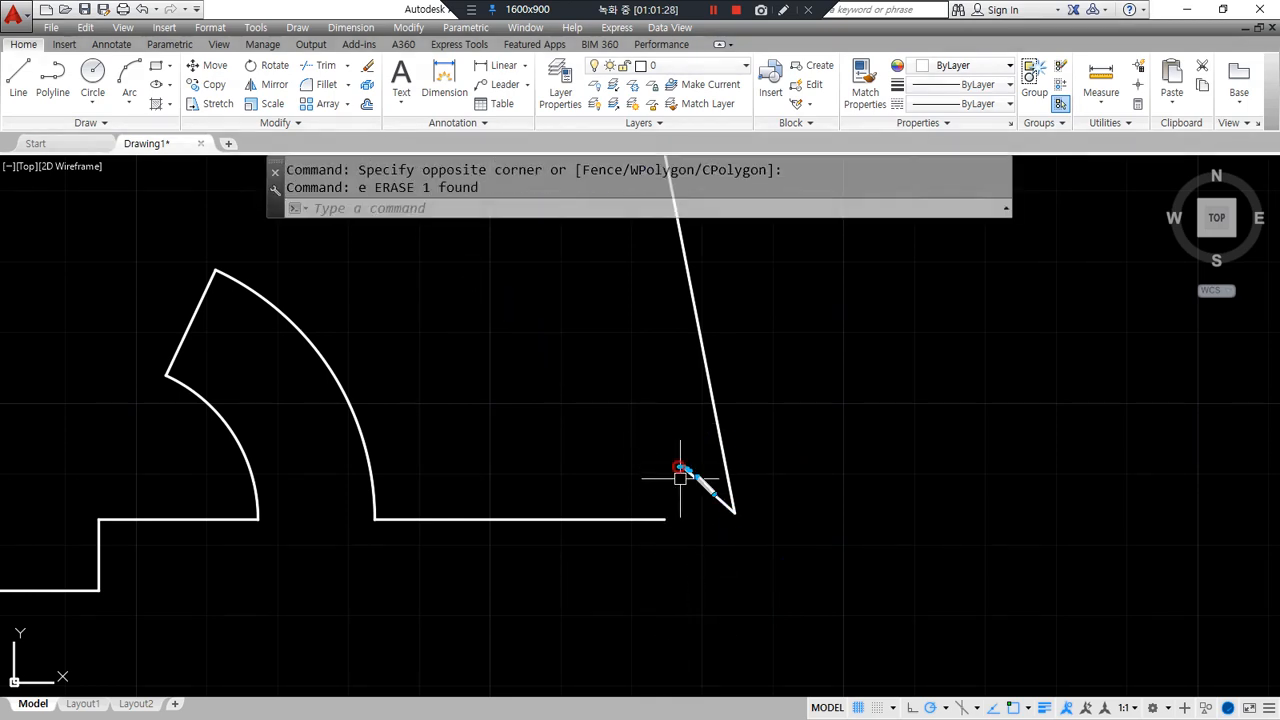
- Move the two short notch lines to the bottom edge's end
mouse_move(682, 466)
mouse_down()
mouse_move(731, 434)
mouse_move(734, 462)
mouse_up()
key(Escape)
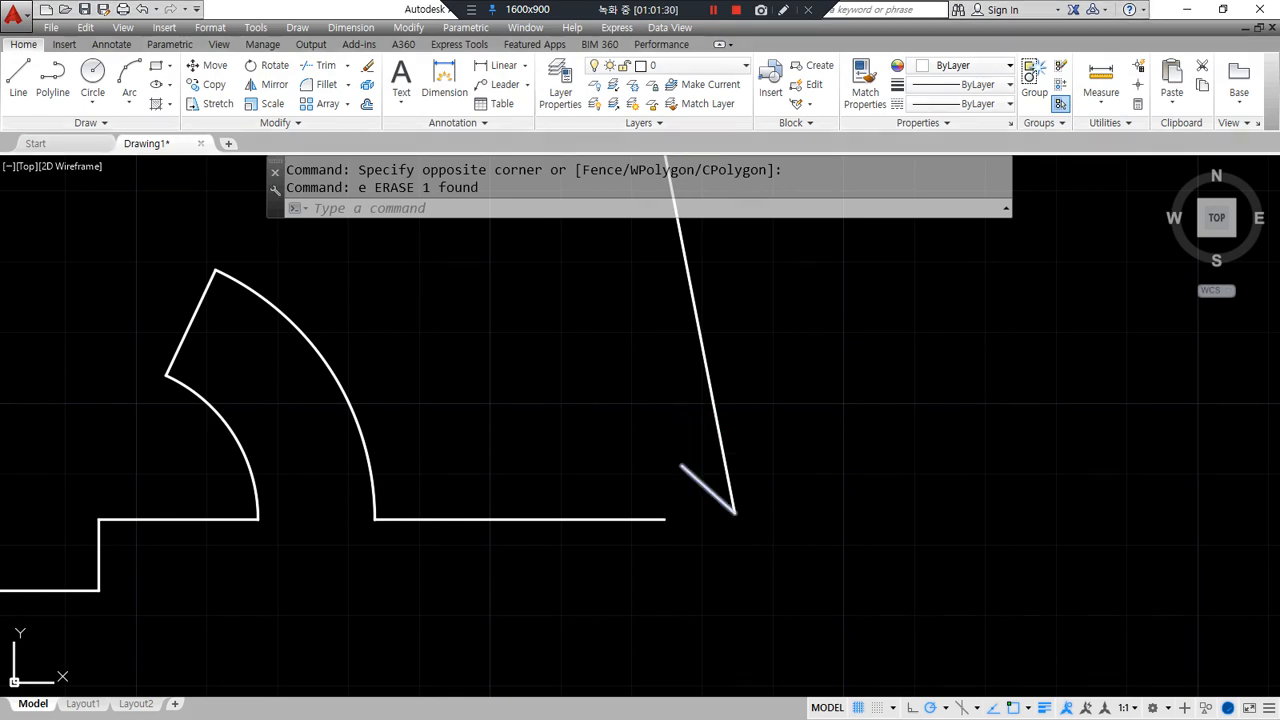
text(m)
key(Return)
click(764, 543)
click(737, 449)
click(766, 490)
click(686, 503)
key(Return)
click(684, 465)
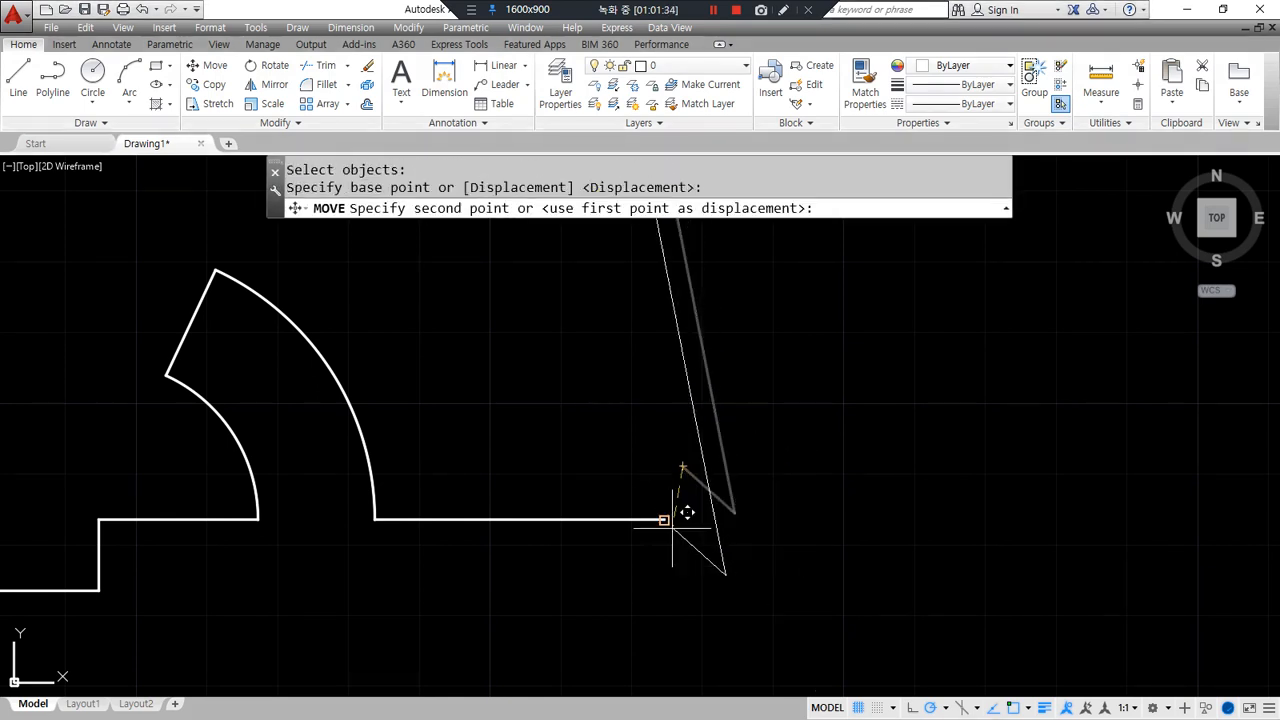
click(666, 518)
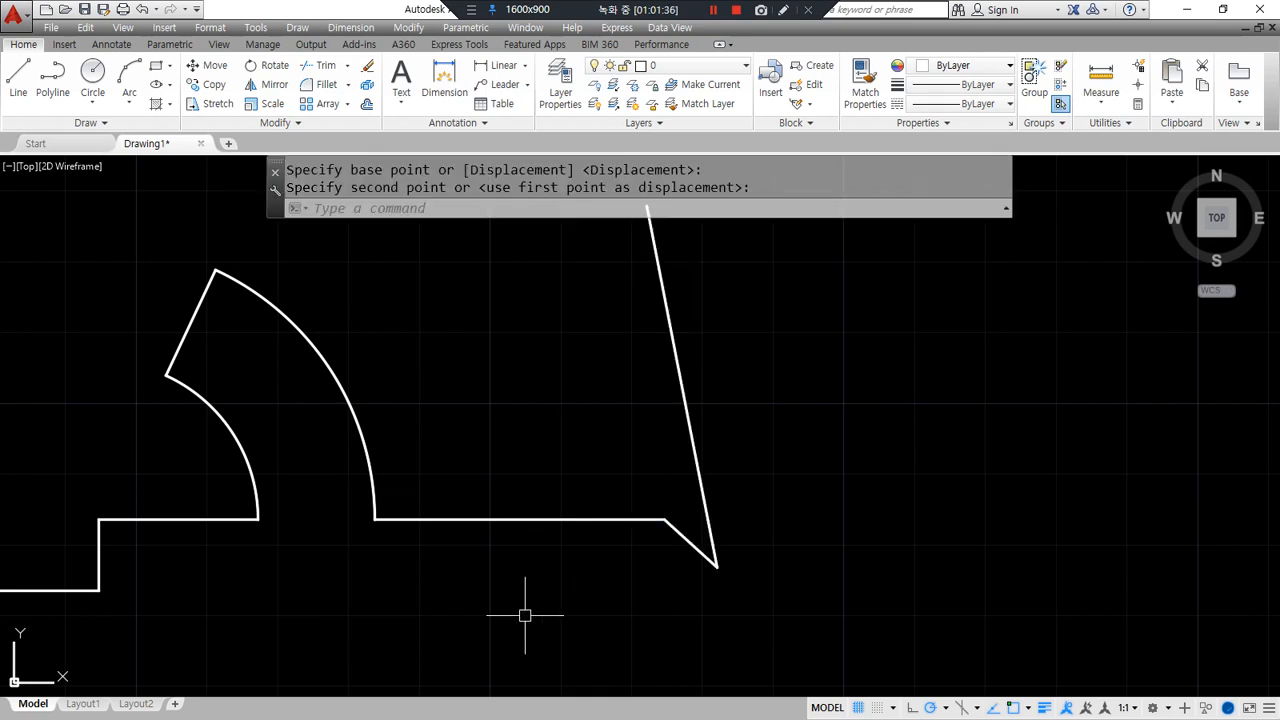
- Fillet the slanted right edge to the top edge, then select all four shapes
scroll(571, 451, down, 4)
scroll(620, 491, up, 2)
text(f)
key(Return)
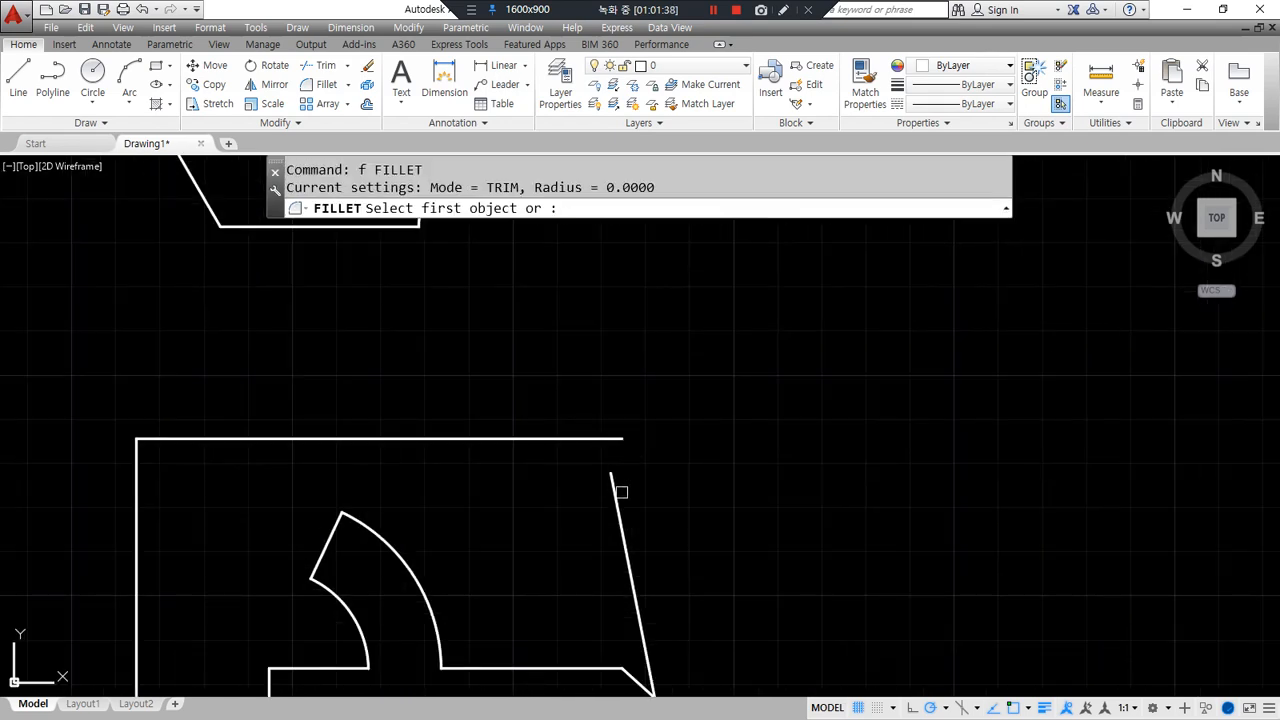
click(622, 495)
click(543, 438)
scroll(494, 571, down, 5)
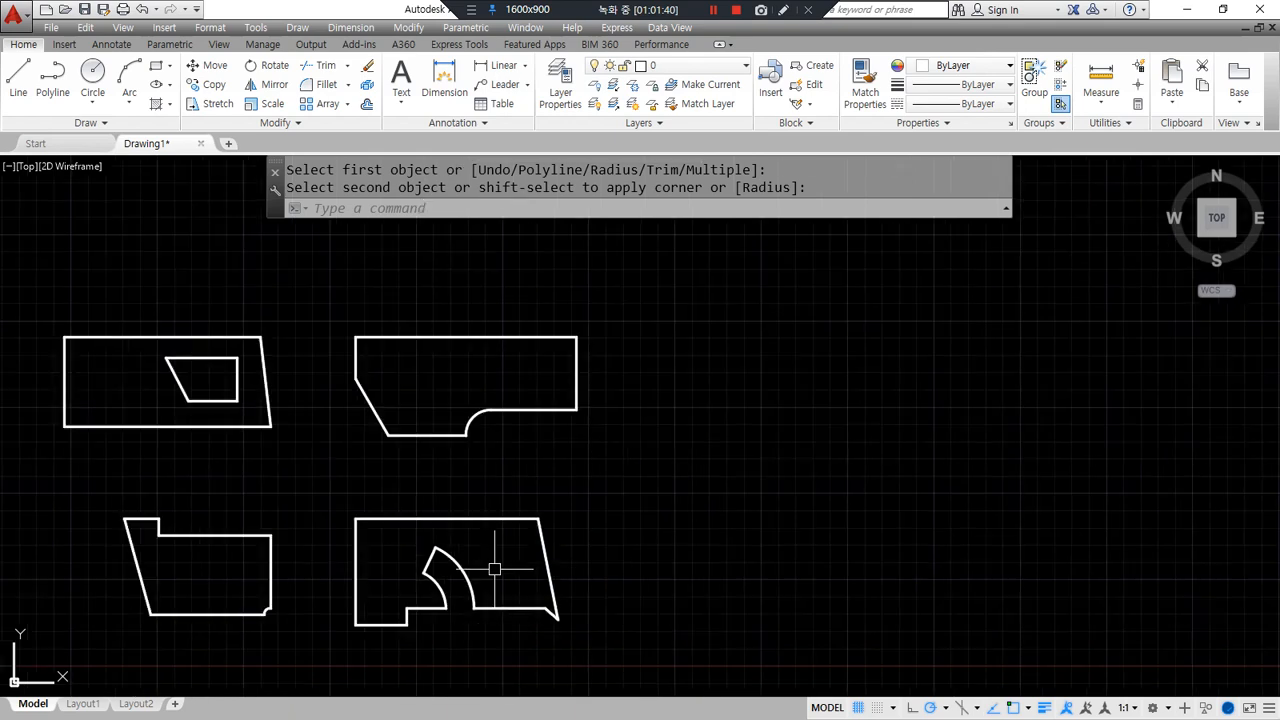
scroll(616, 560, up, 1)
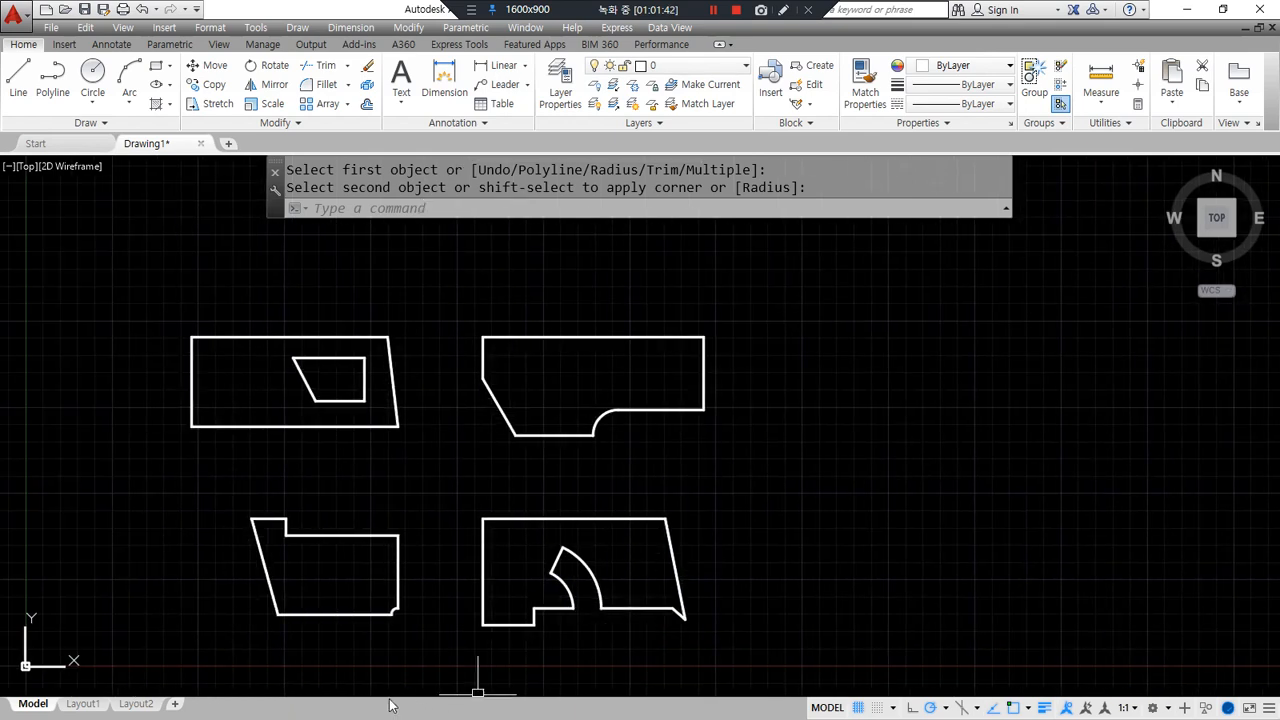
mouse_move(408, 684)
mouse_down()
mouse_move(423, 283)
mouse_move(560, 606)
mouse_up()
key(Escape)
key(Escape)
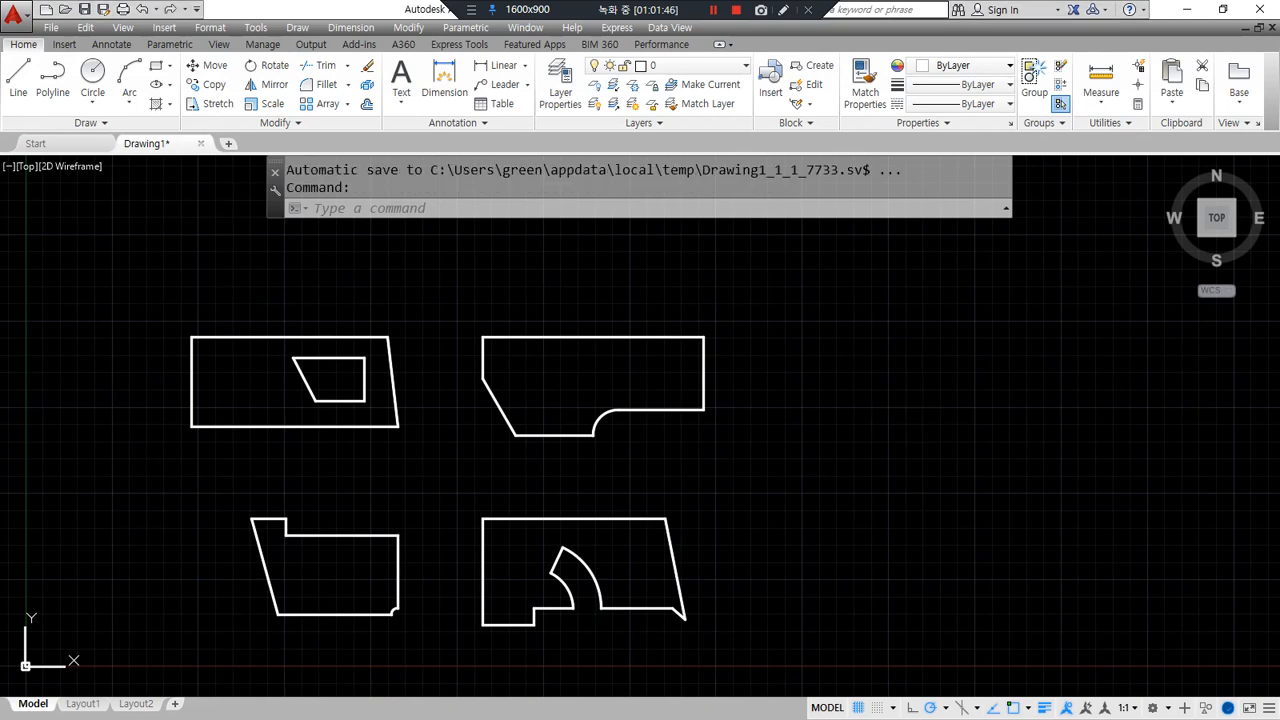
click(766, 657)
click(46, 229)
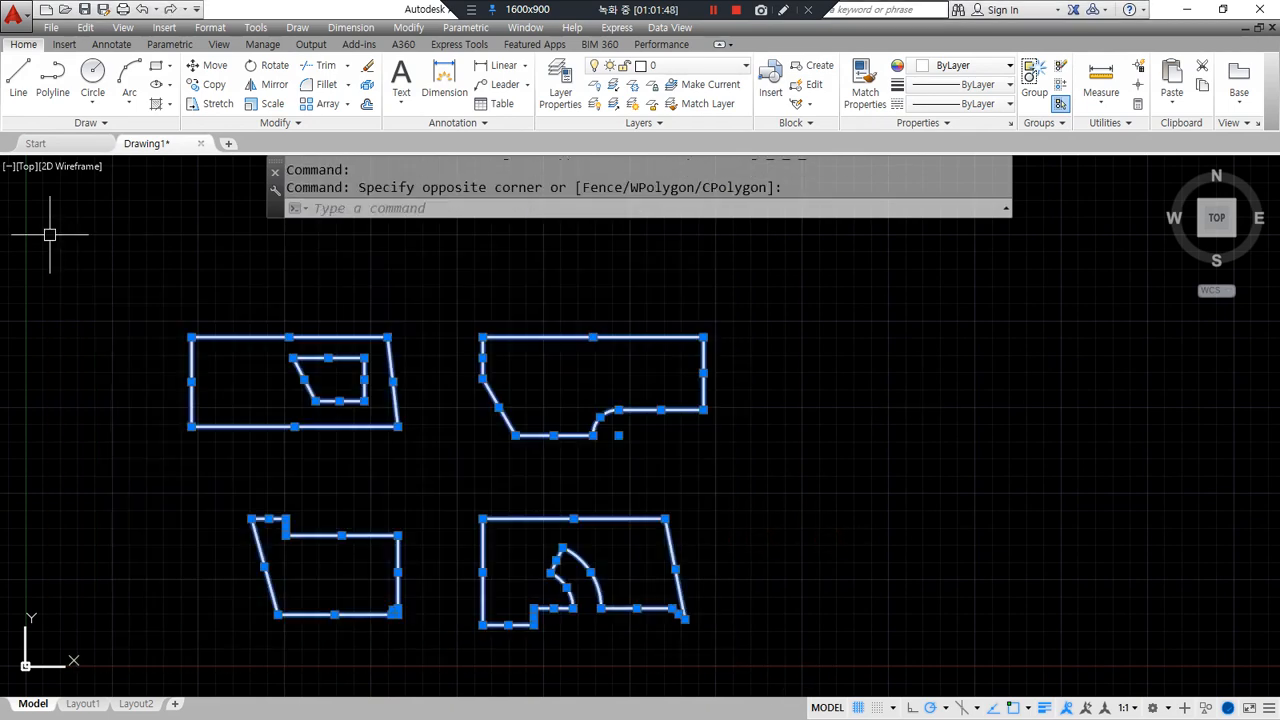
- Delete all four practice shapes and zoom to show the whole drawing
key(Delete)
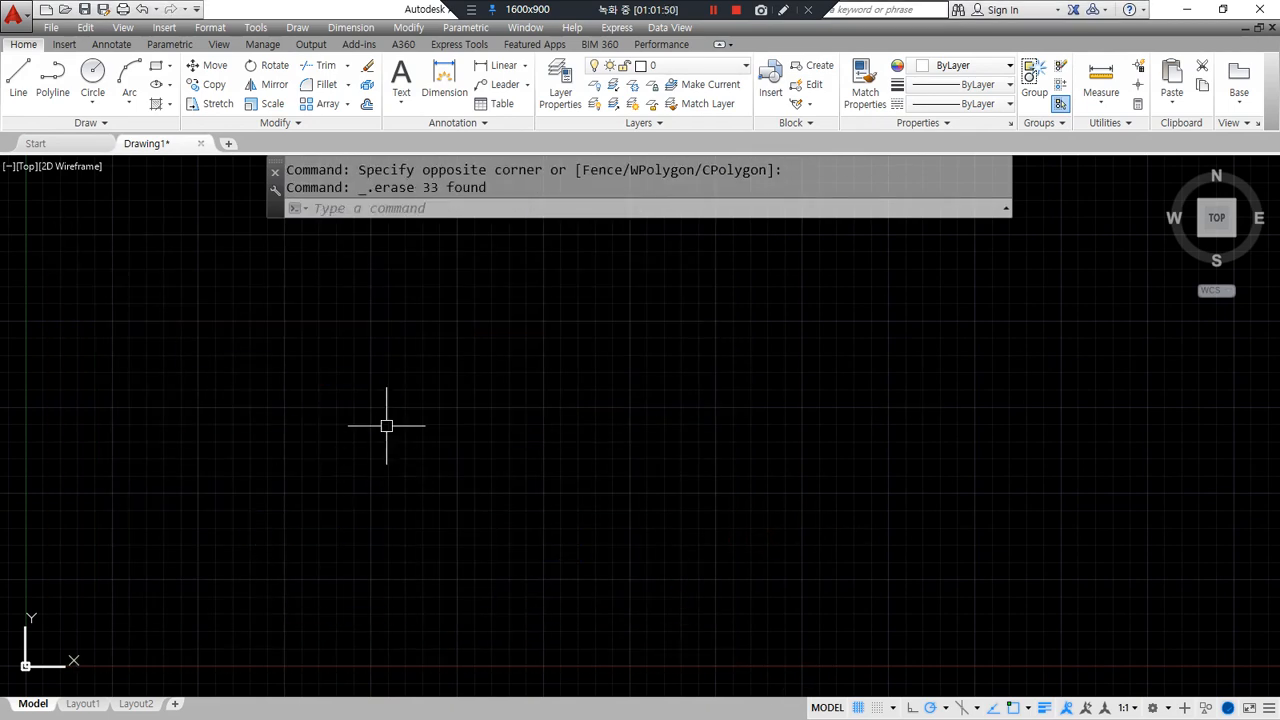
text(z)
key(Return)
text(a)
key(Return)
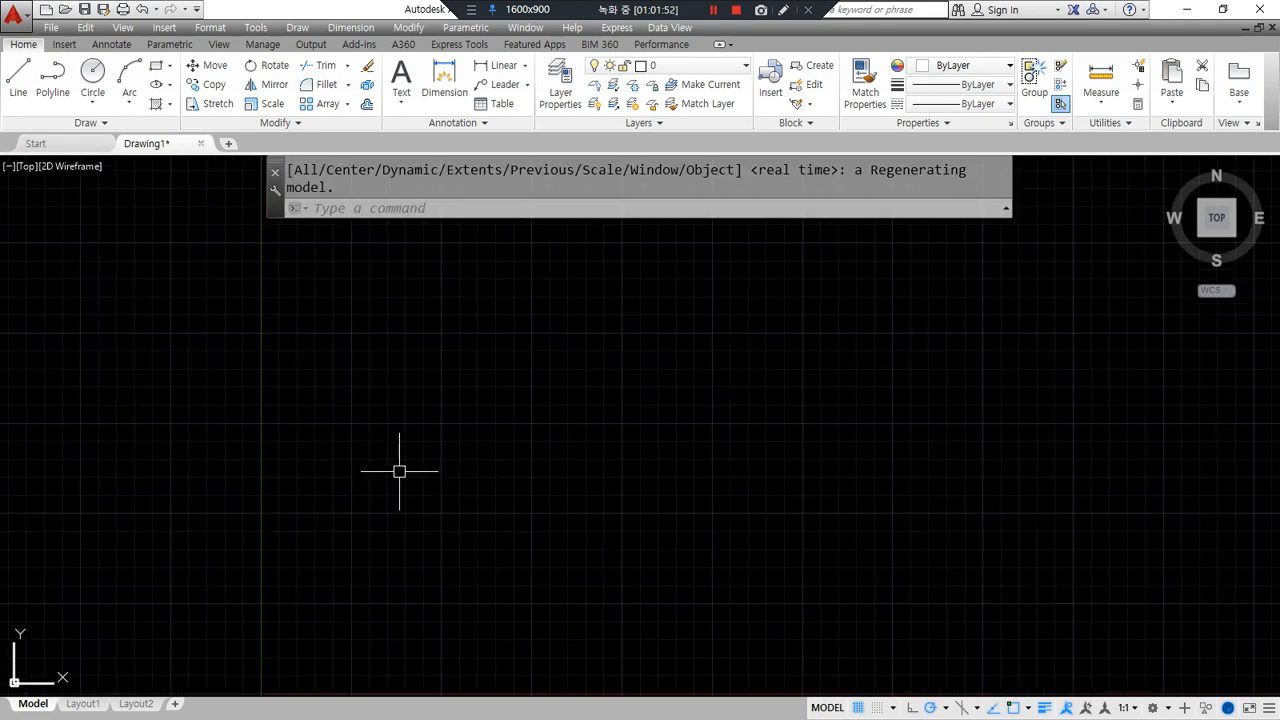
- Draw two vertical lines side by side
text(l)
key(Return)
click(356, 395)
click(356, 515)
key(Return)
key(Return)
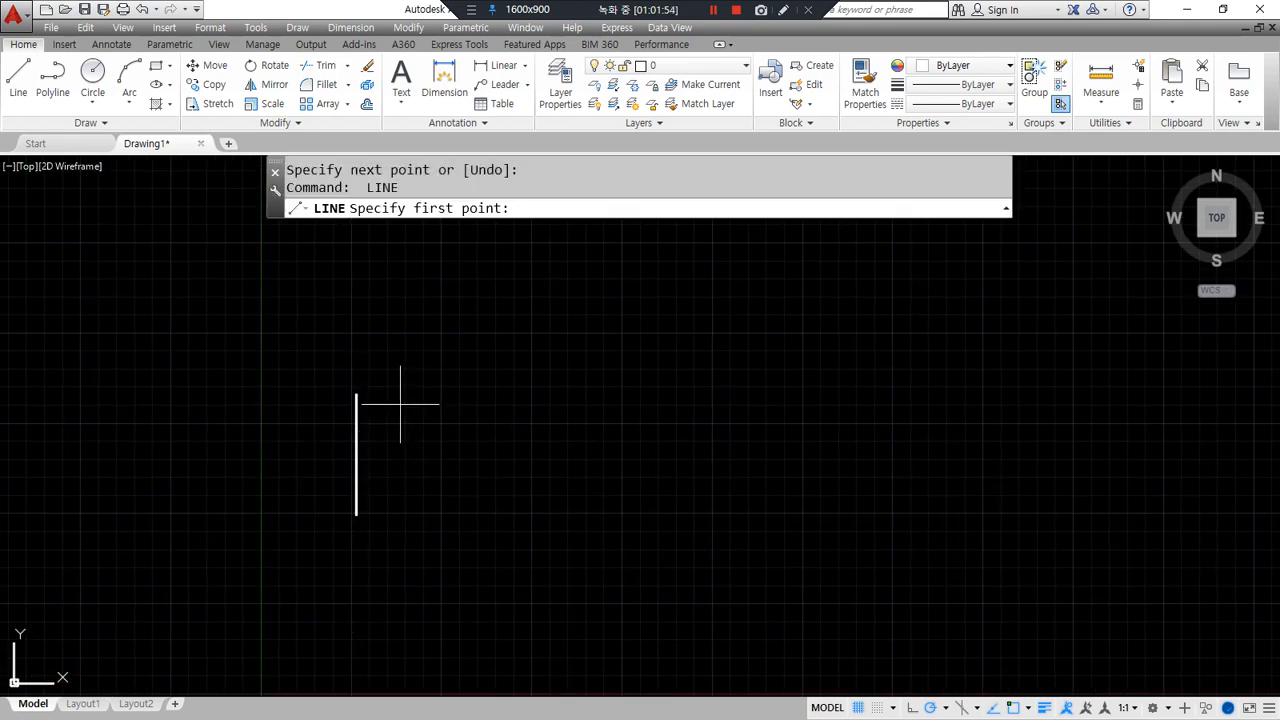
click(402, 358)
click(402, 521)
key(Return)
- Trim the right line's top stub level with the left line and erase the helper line
text(l)
key(Return)
click(356, 395)
click(466, 395)
text(tr)
key(Return)
key(Return)
click(403, 370)
click(426, 397)
text(e)
key(Return)
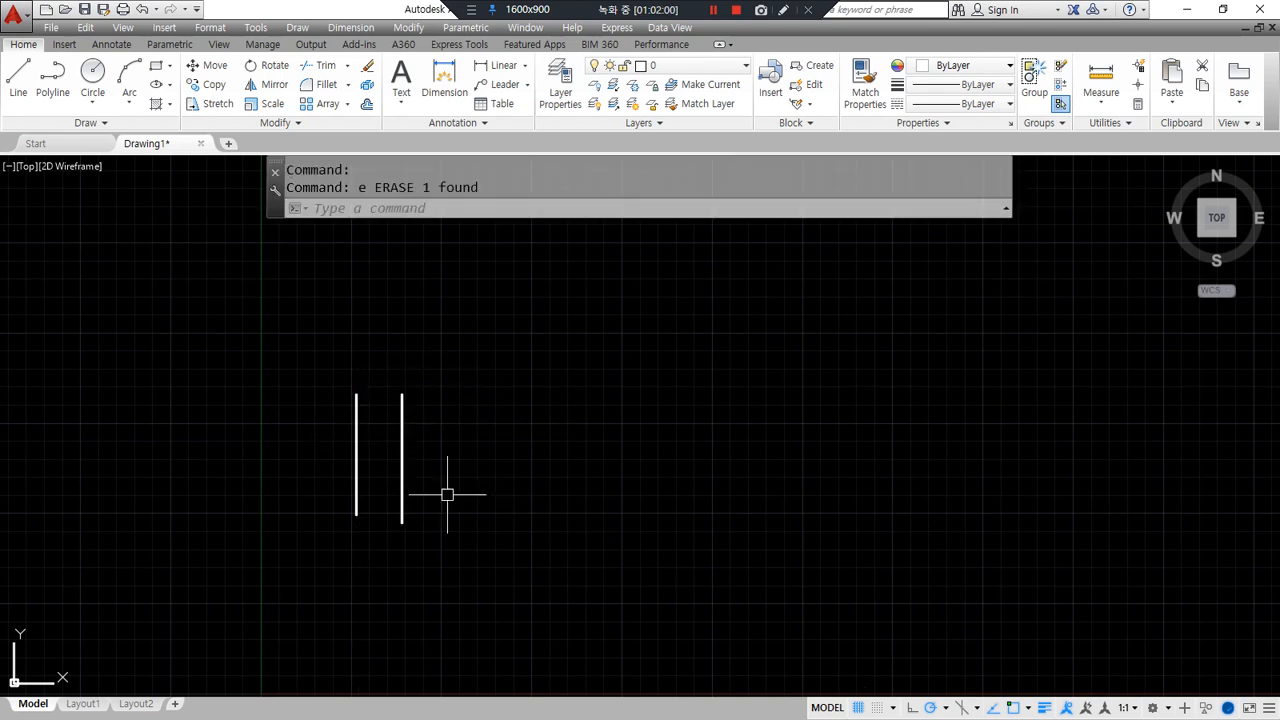
- Sketch the spacing for the next lines, then start OFFSET
scroll(385, 440, up, 4)
drag(314, 357, 418, 358)
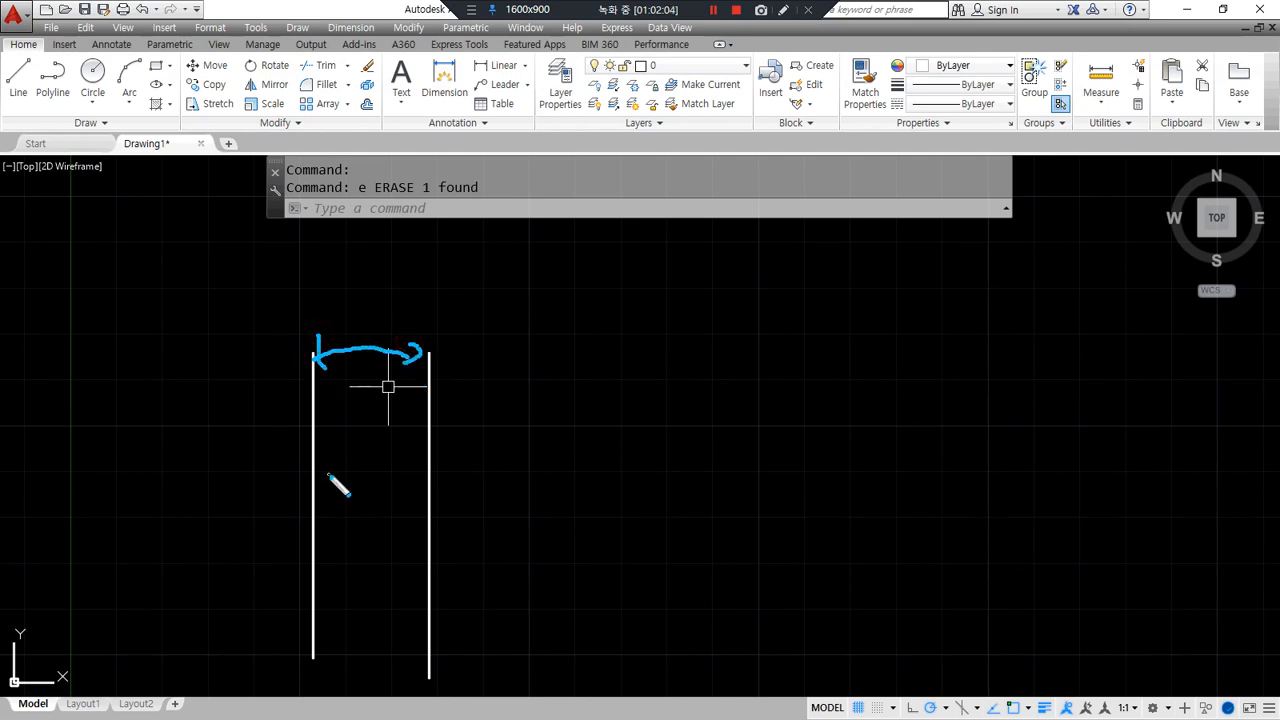
mouse_move(449, 361)
mouse_down()
mouse_move(530, 358)
mouse_move(521, 374)
mouse_up()
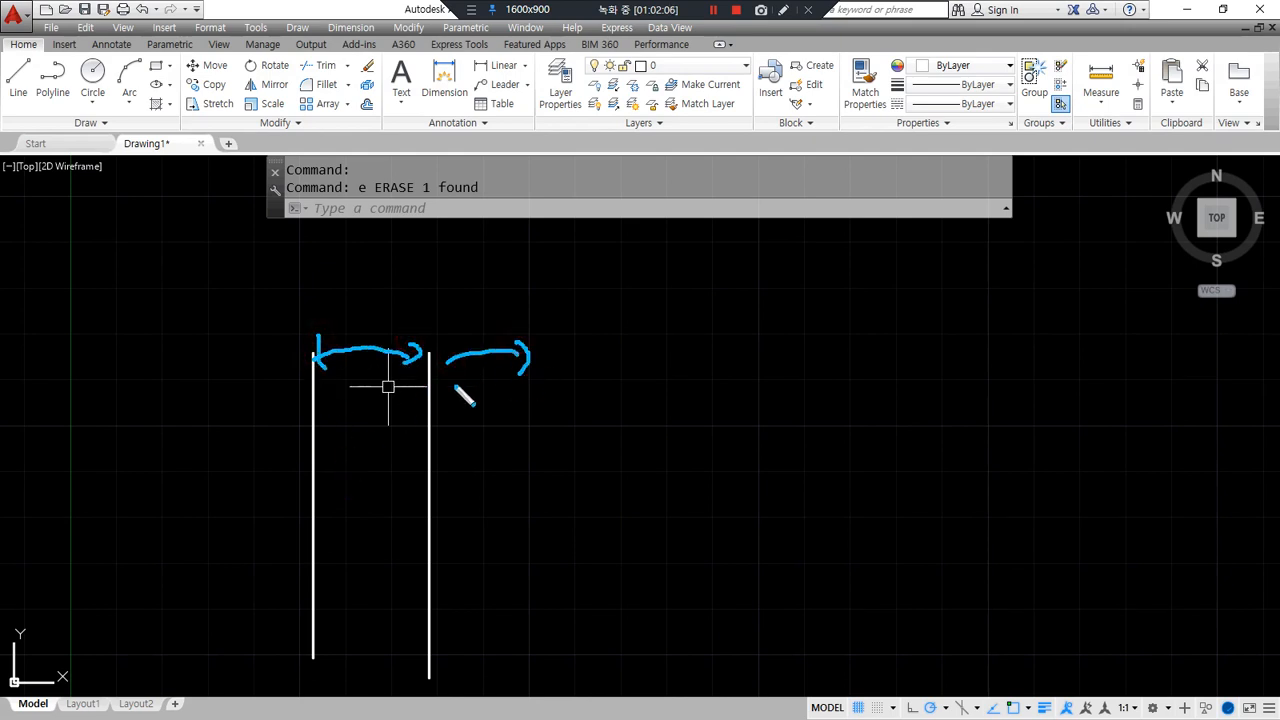
drag(343, 413, 366, 418)
drag(481, 436, 497, 430)
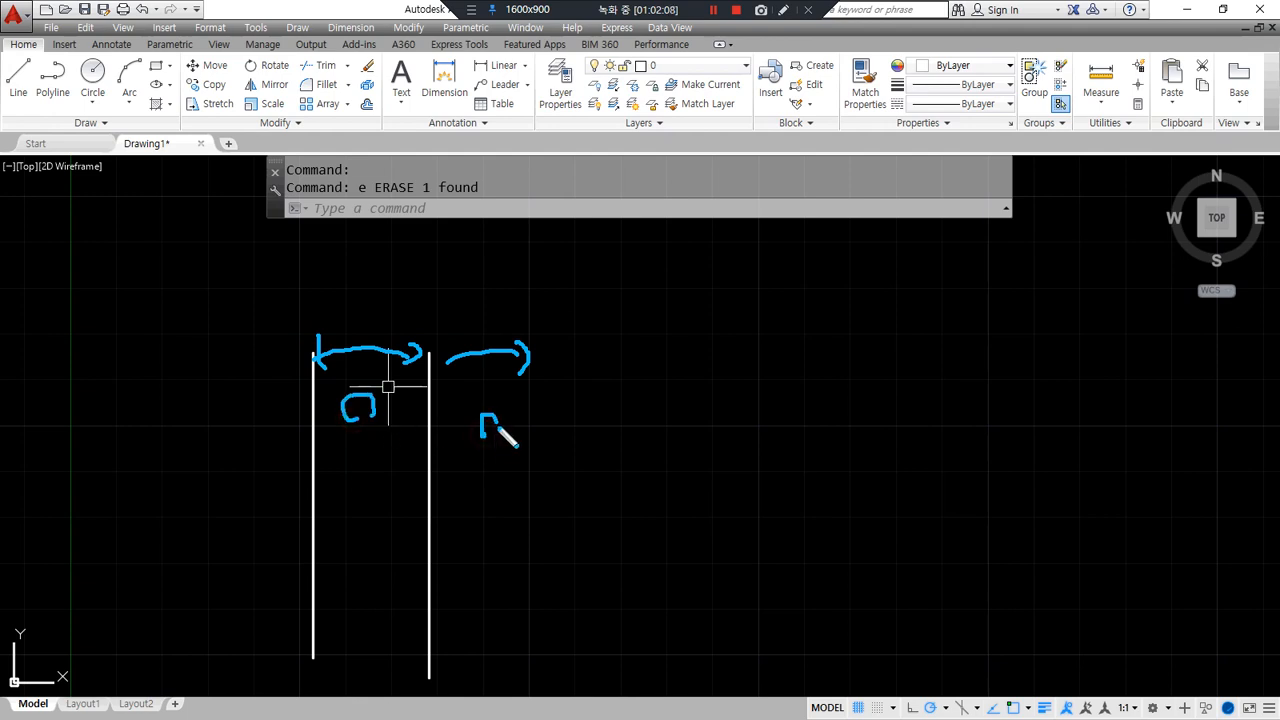
key(Escape)
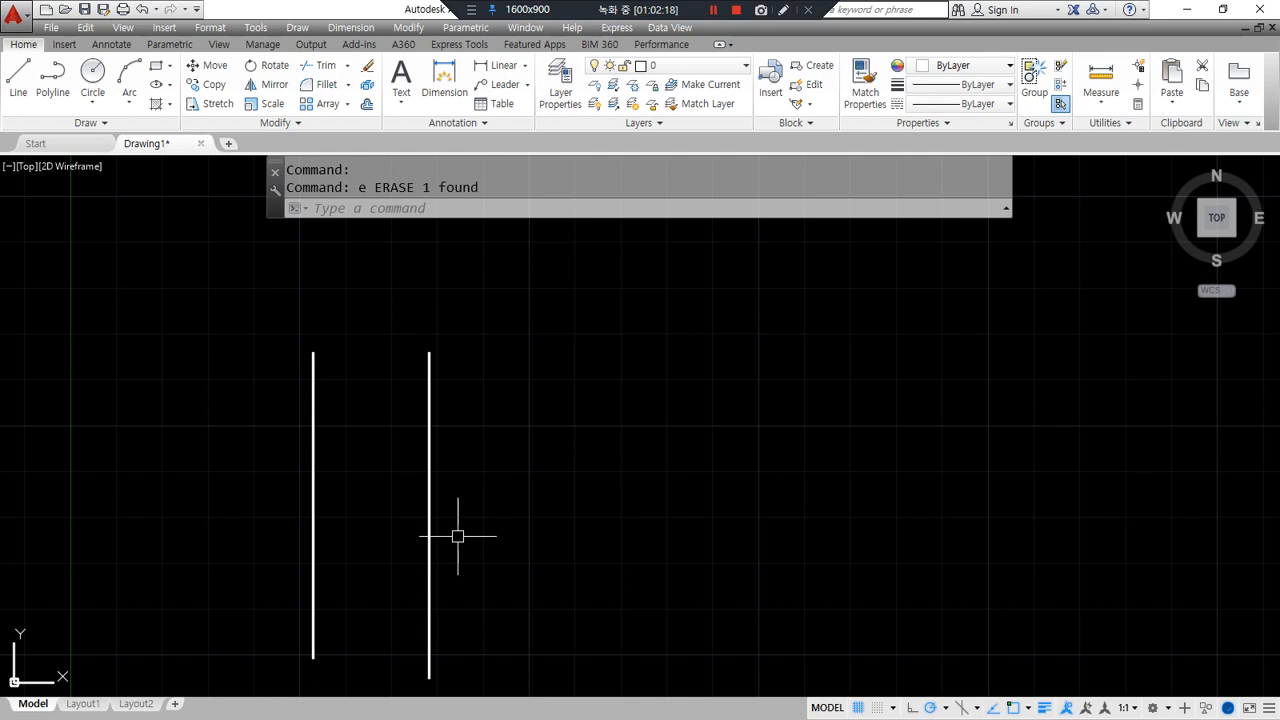
text(o)
key(Return)
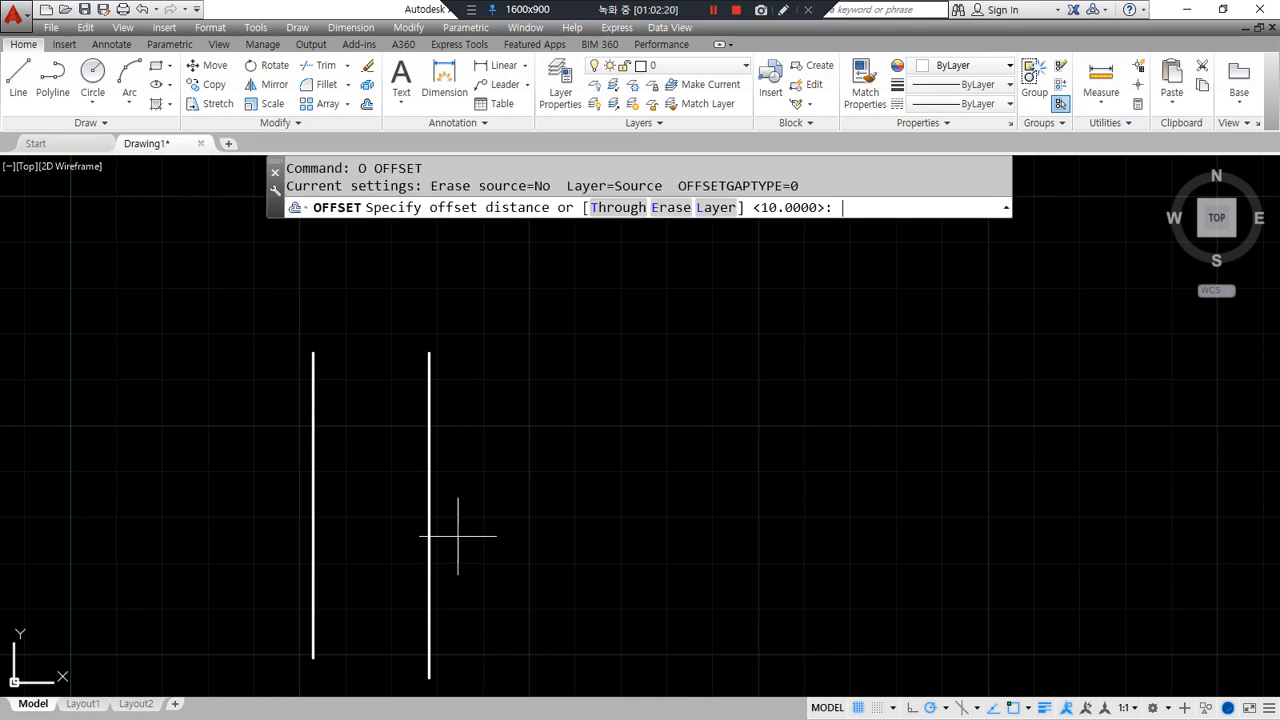
- Offset the right line twice using the gap between the first two lines
drag(872, 226, 878, 227)
drag(638, 240, 656, 222)
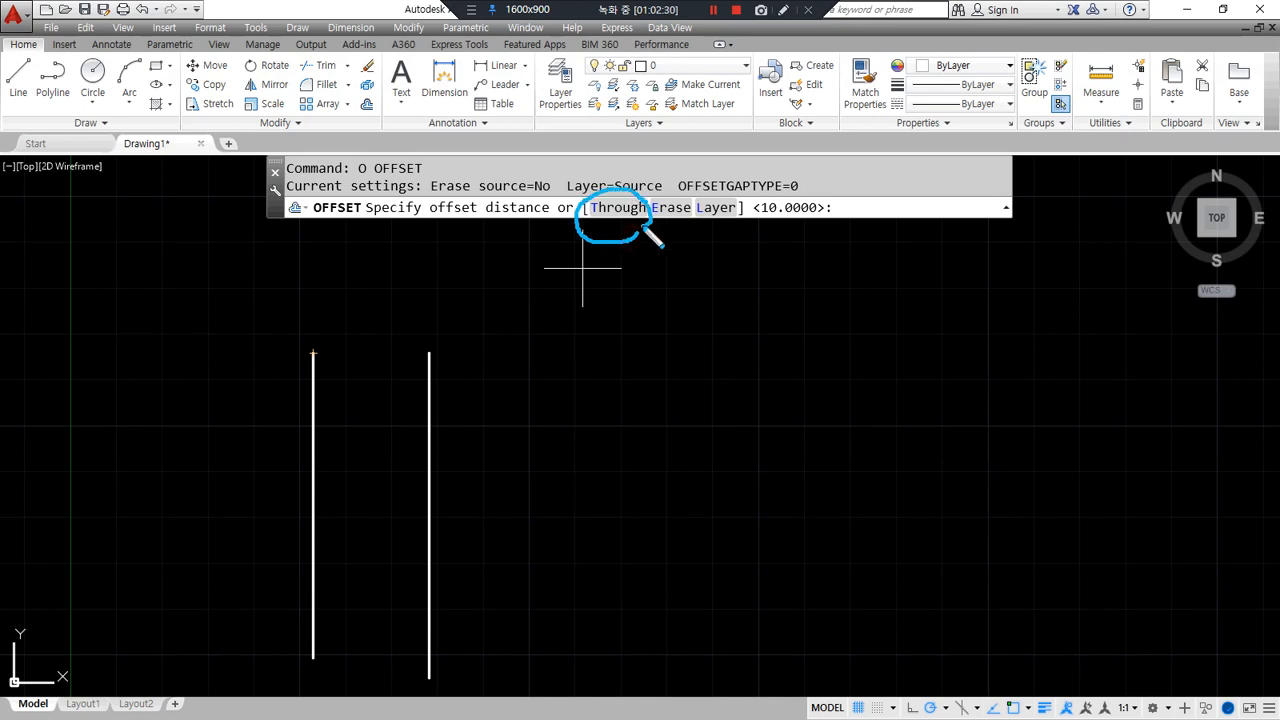
click(313, 353)
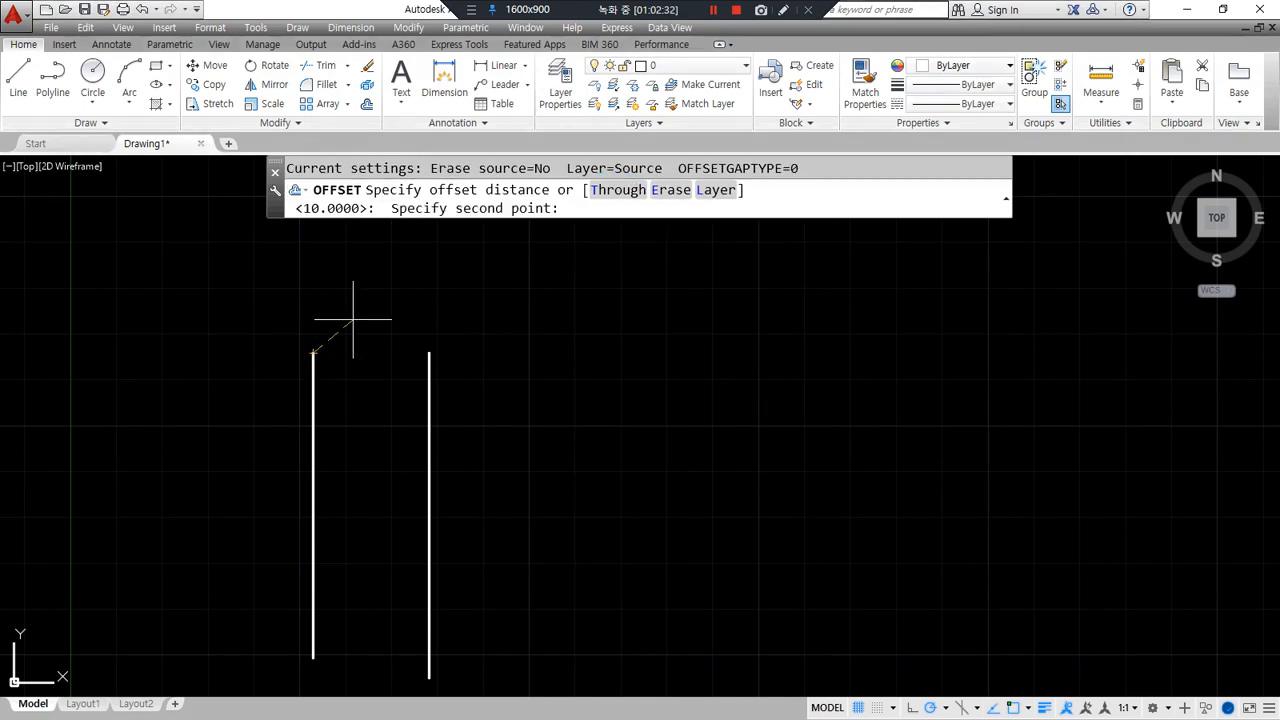
click(429, 353)
click(434, 371)
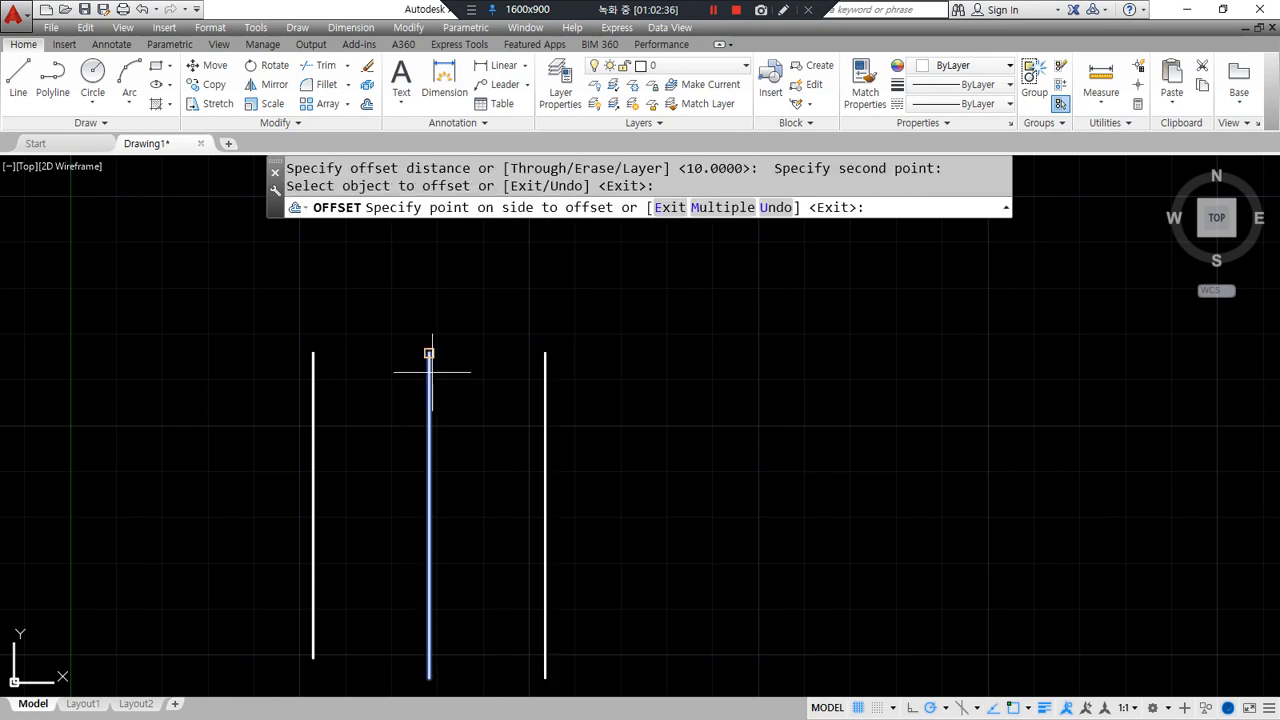
click(505, 368)
click(545, 378)
click(600, 372)
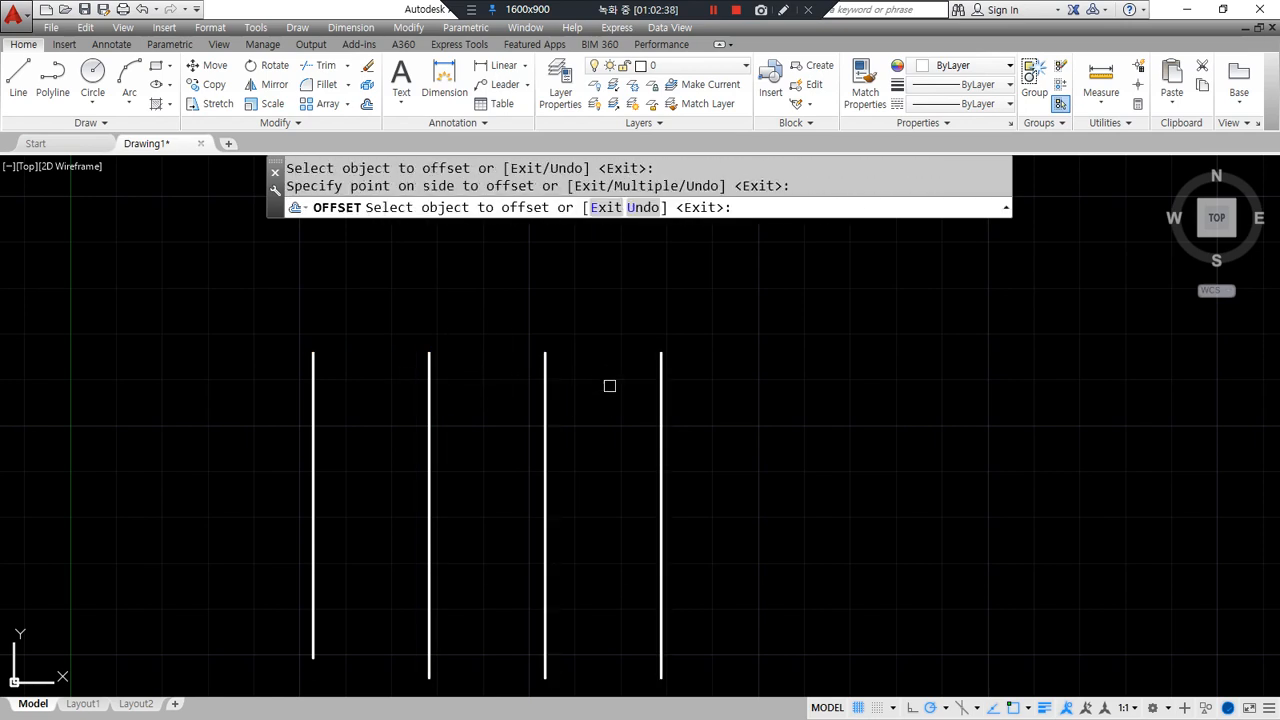
key(Escape)
- Erase the two offset copies
click(786, 465)
click(462, 434)
text(e)
key(Return)
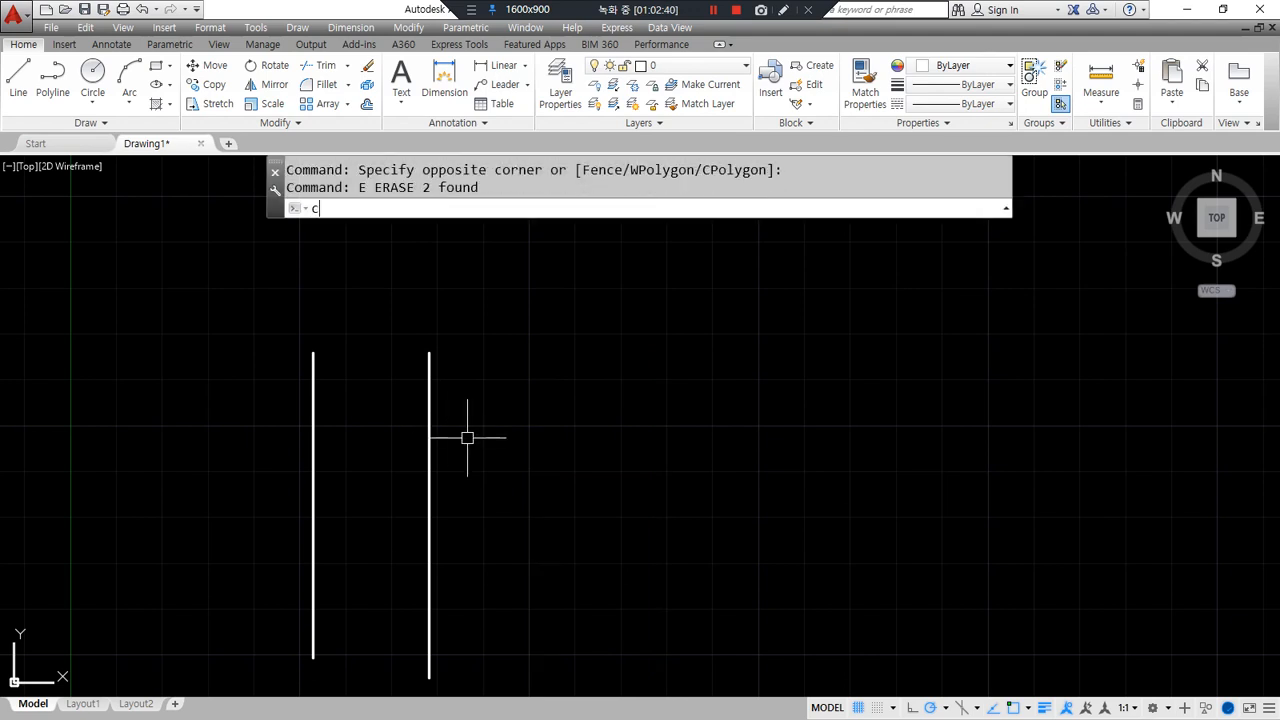
- Copy a vertical line one gap to the right
text(cp)
key(Return)
click(310, 391)
key(Return)
click(313, 353)
key(Escape)
key(Return)
click(430, 390)
key(Return)
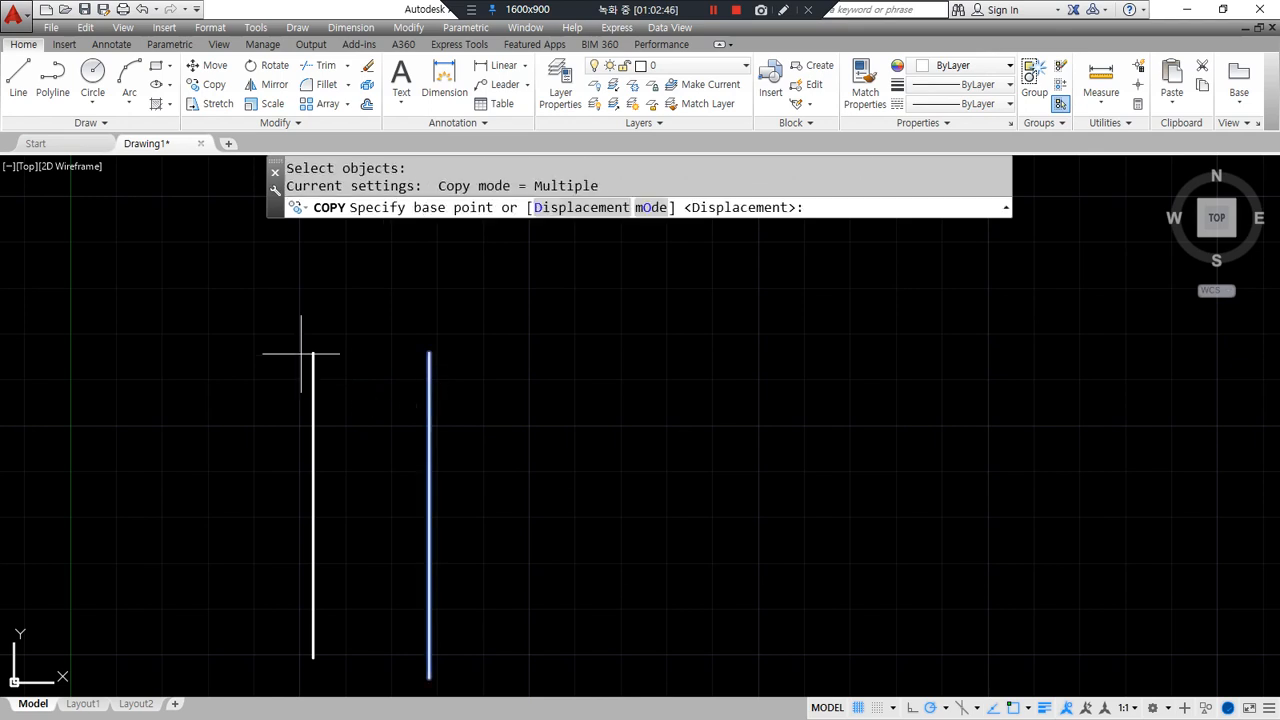
click(313, 353)
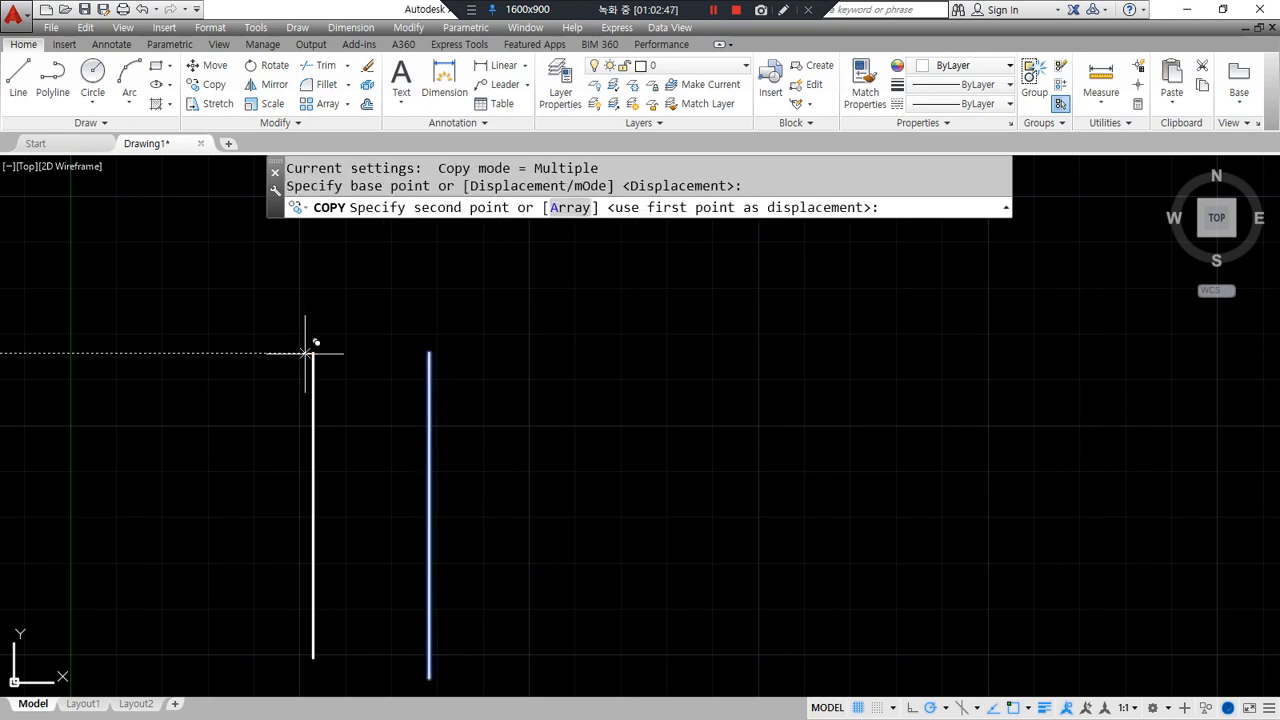
click(429, 353)
key(Escape)
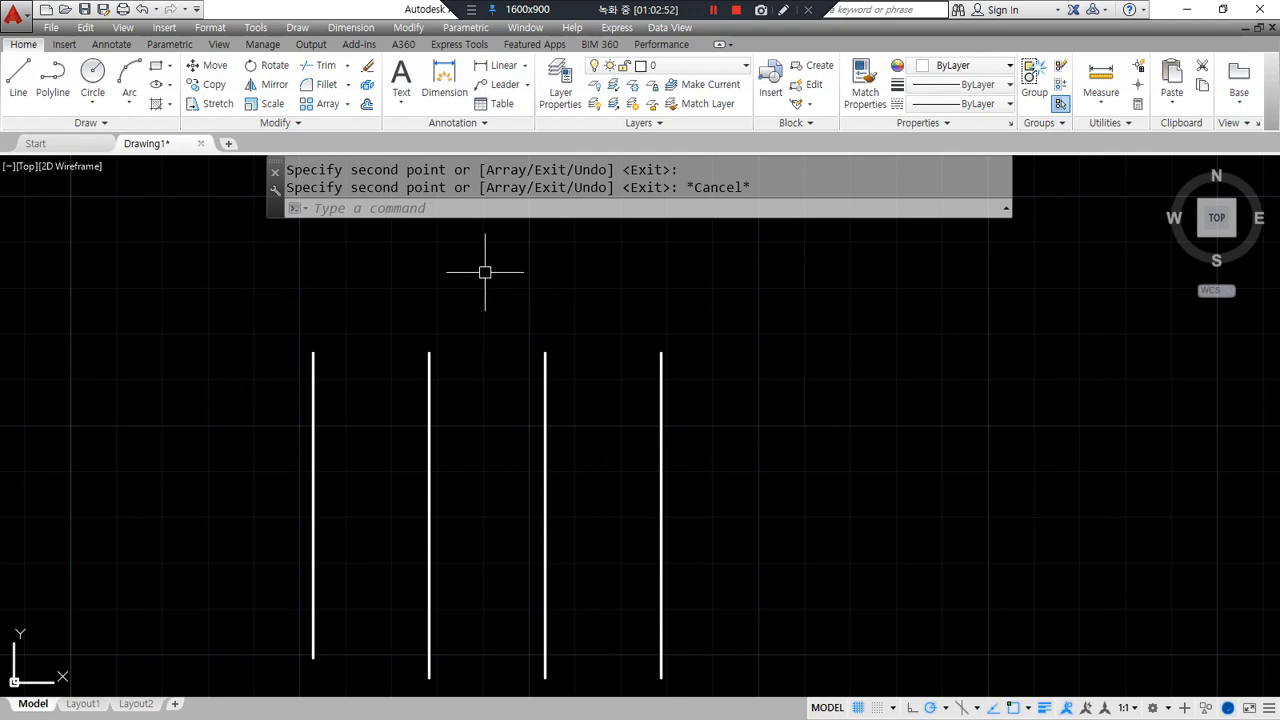
- Window-select all four vertical lines and erase them
key(Escape)
click(720, 370)
click(303, 426)
text(e)
key(space)
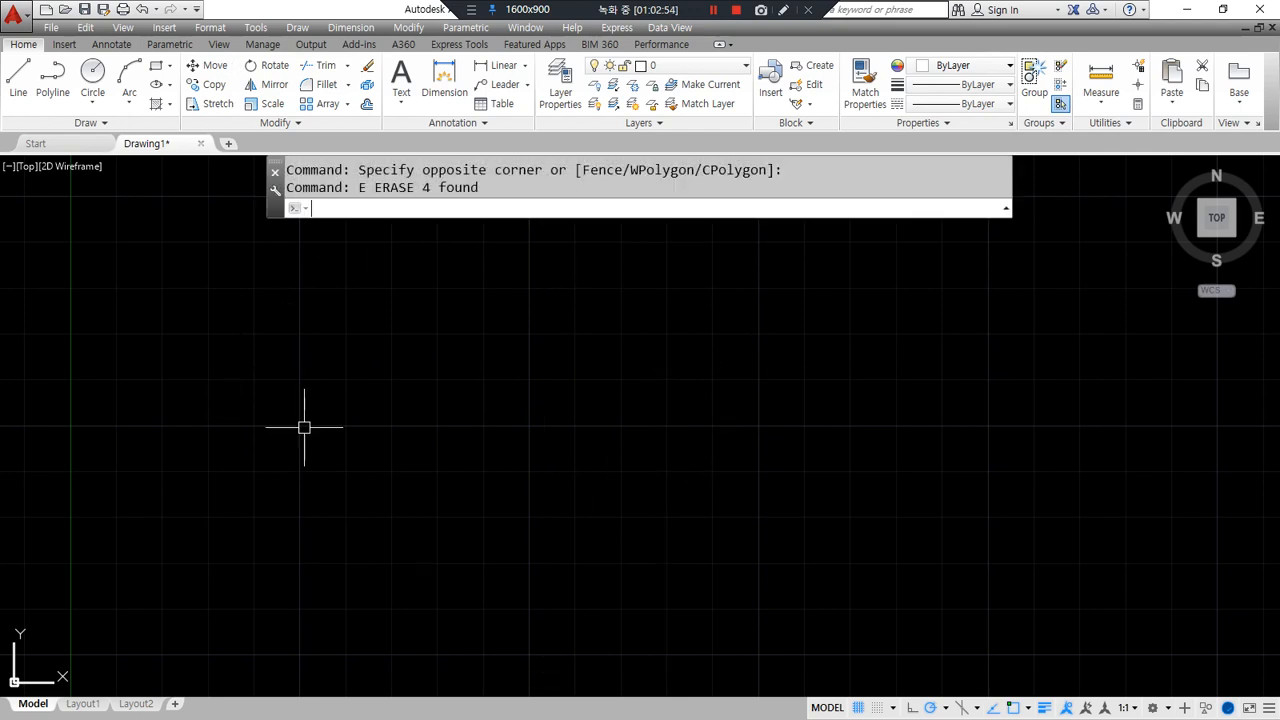
- Draw a diagonal line from near the centre down to the right
text(l)
key(space)
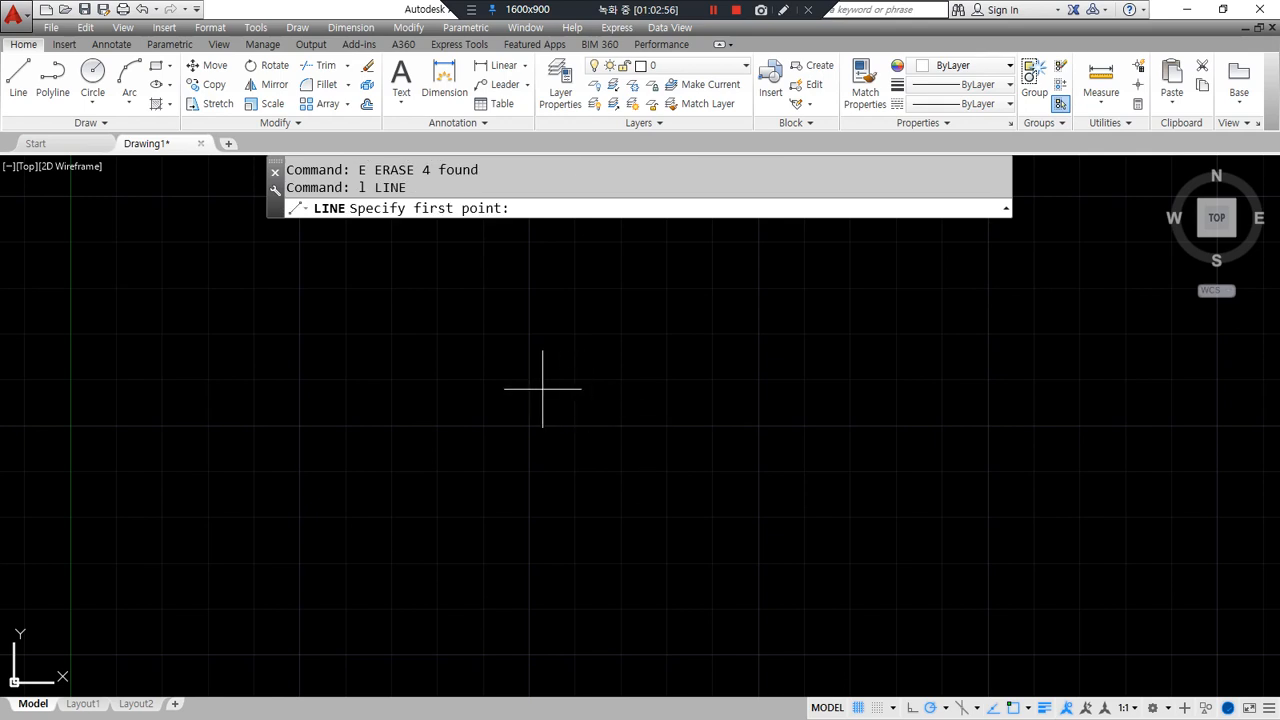
click(540, 355)
click(704, 490)
key(space)
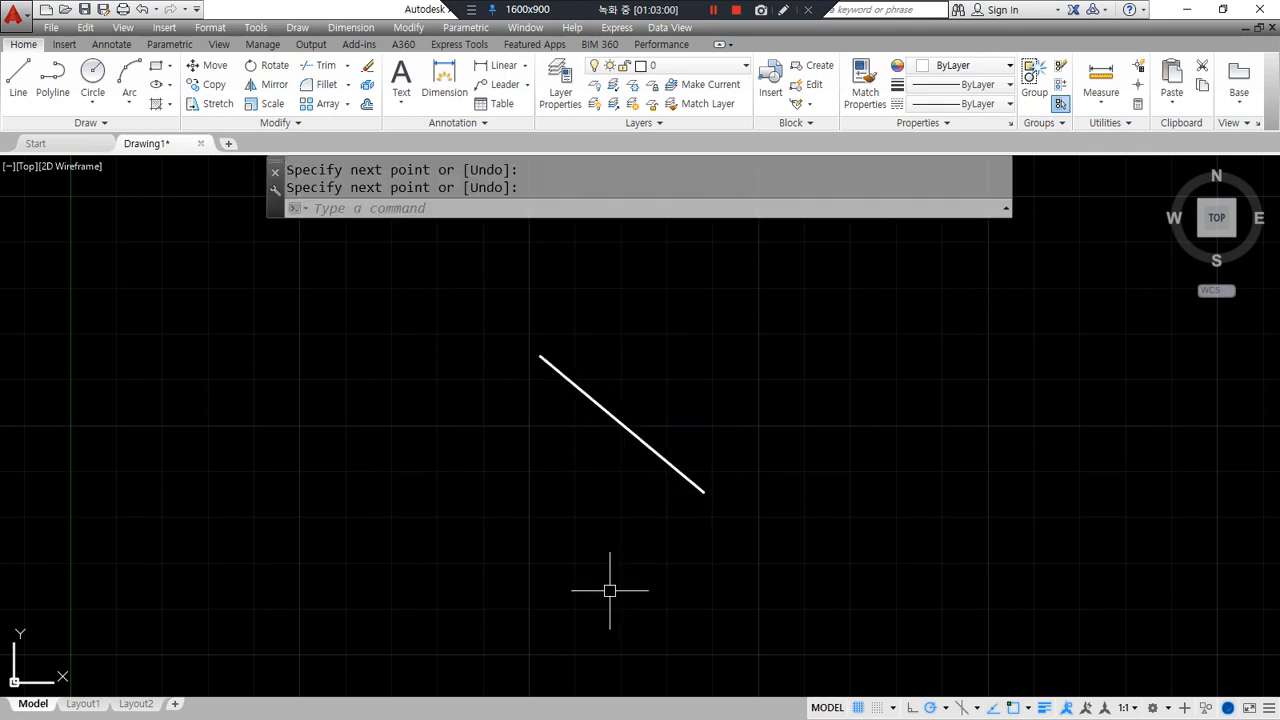
mouse_move(672, 550)
mouse_down()
mouse_move(674, 340)
mouse_move(652, 572)
mouse_up()
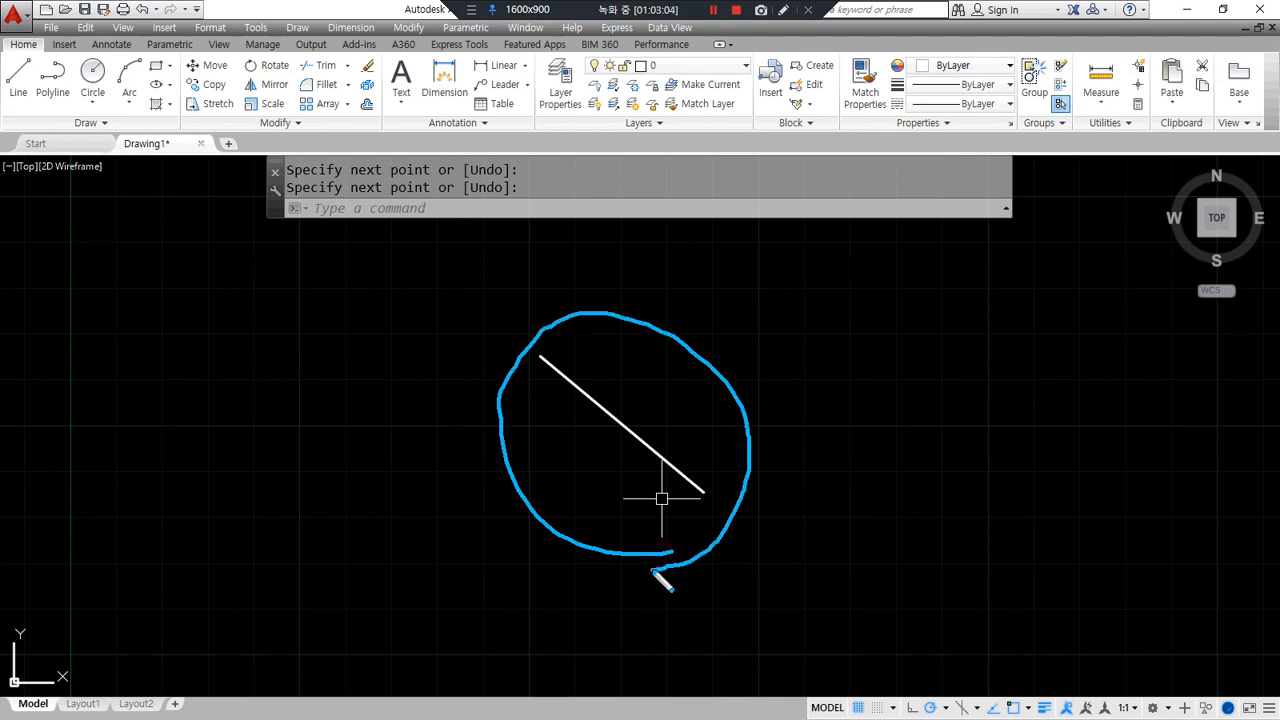
key(Escape)
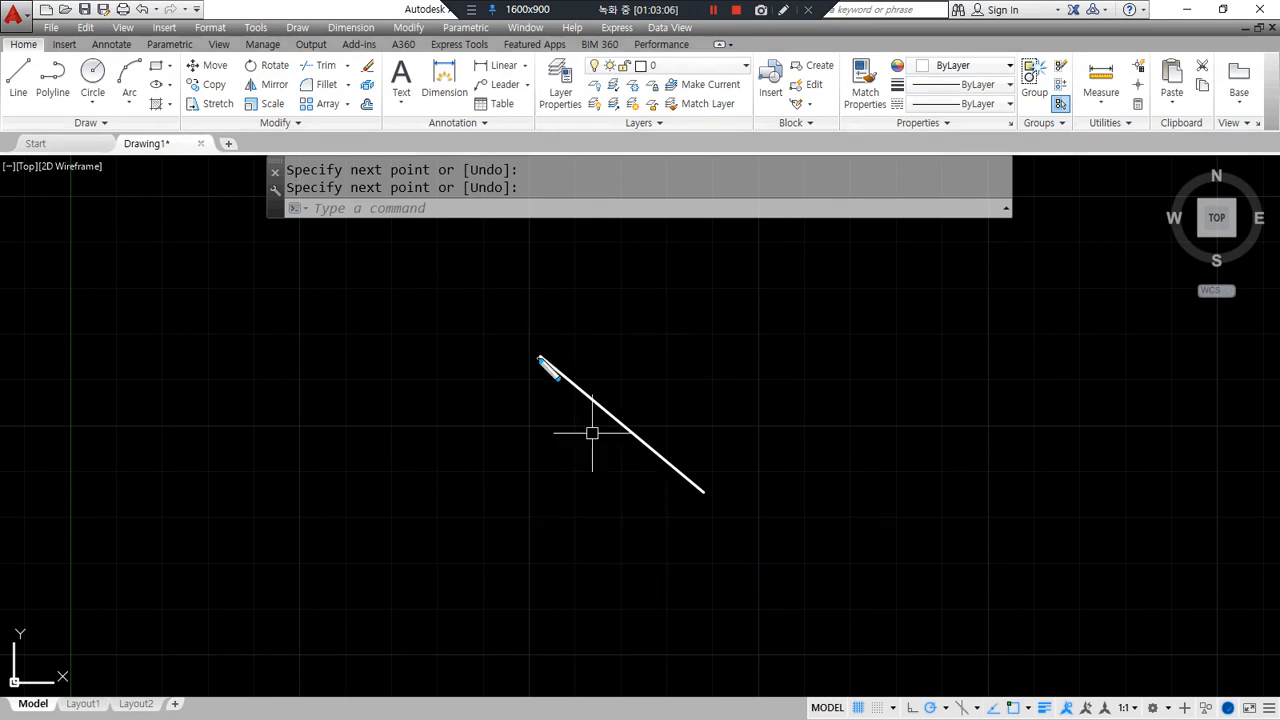
mouse_move(540, 358)
mouse_down()
mouse_move(838, 358)
mouse_move(838, 370)
mouse_up()
drag(912, 340, 931, 338)
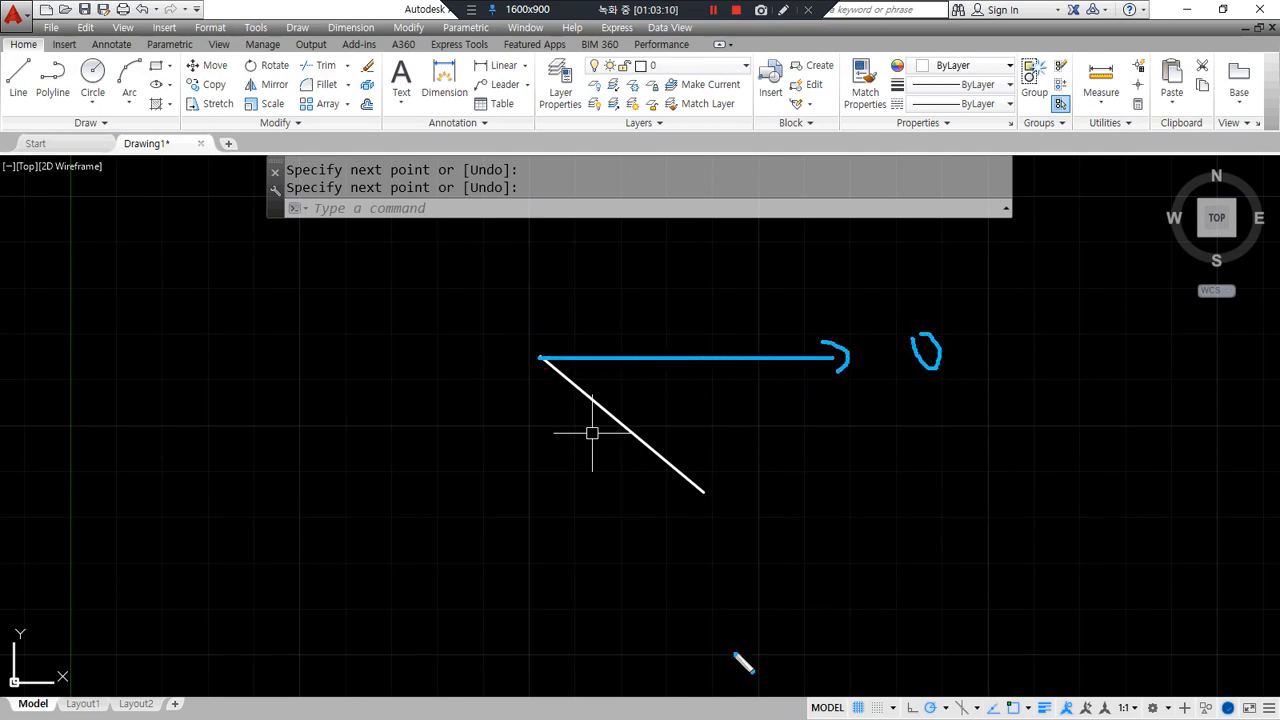
drag(659, 438, 671, 374)
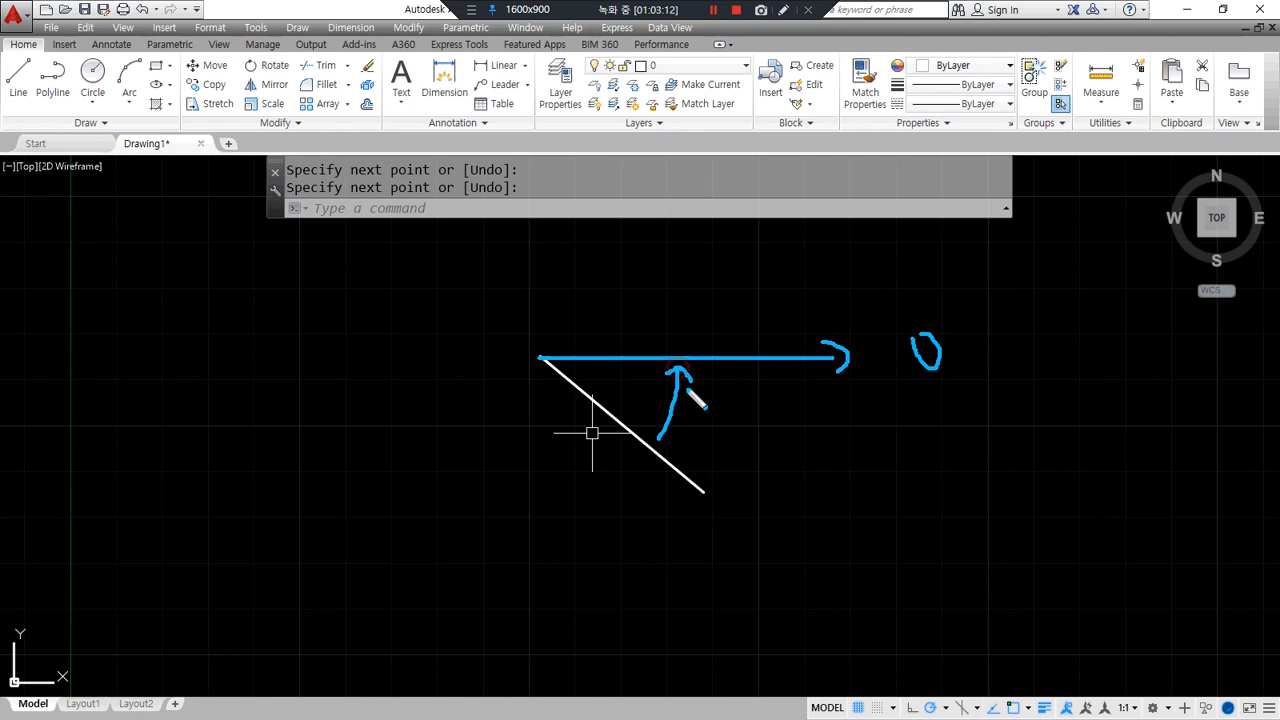
key(Escape)
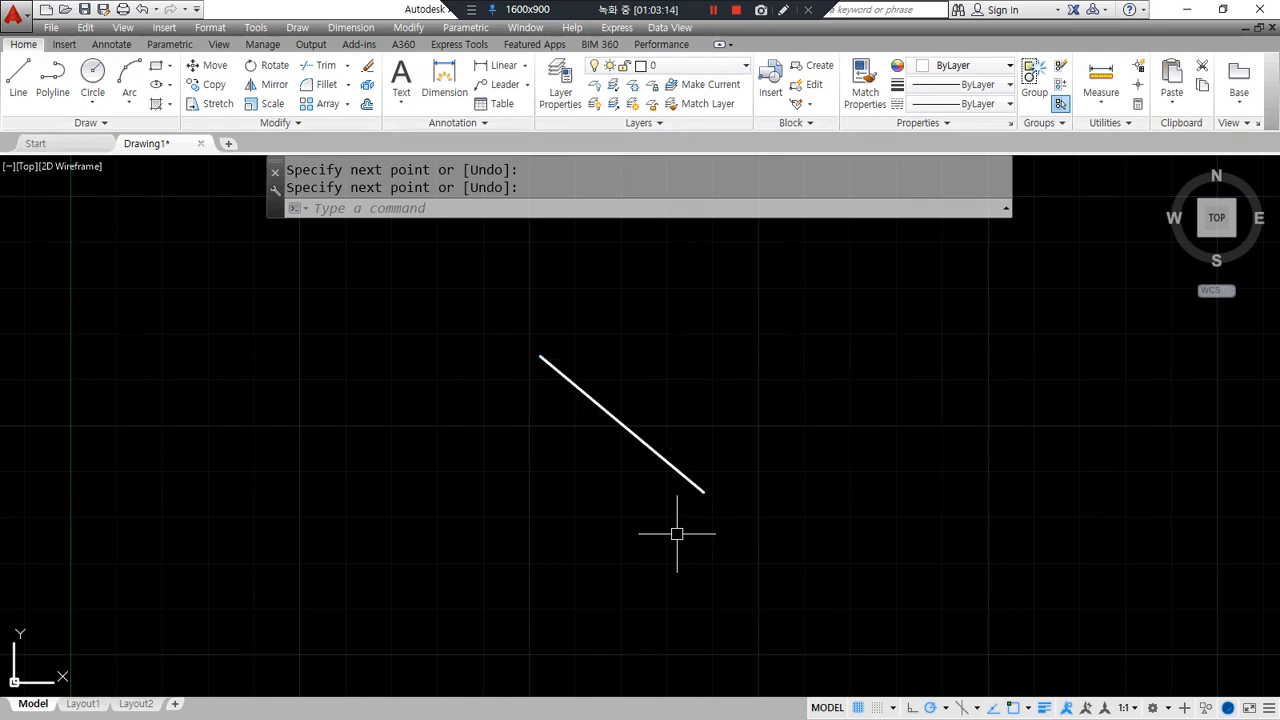
- Start rotating the slanted line about its upper end, then cancel the rotation
text(ro)
key(Return)
click(639, 436)
key(Return)
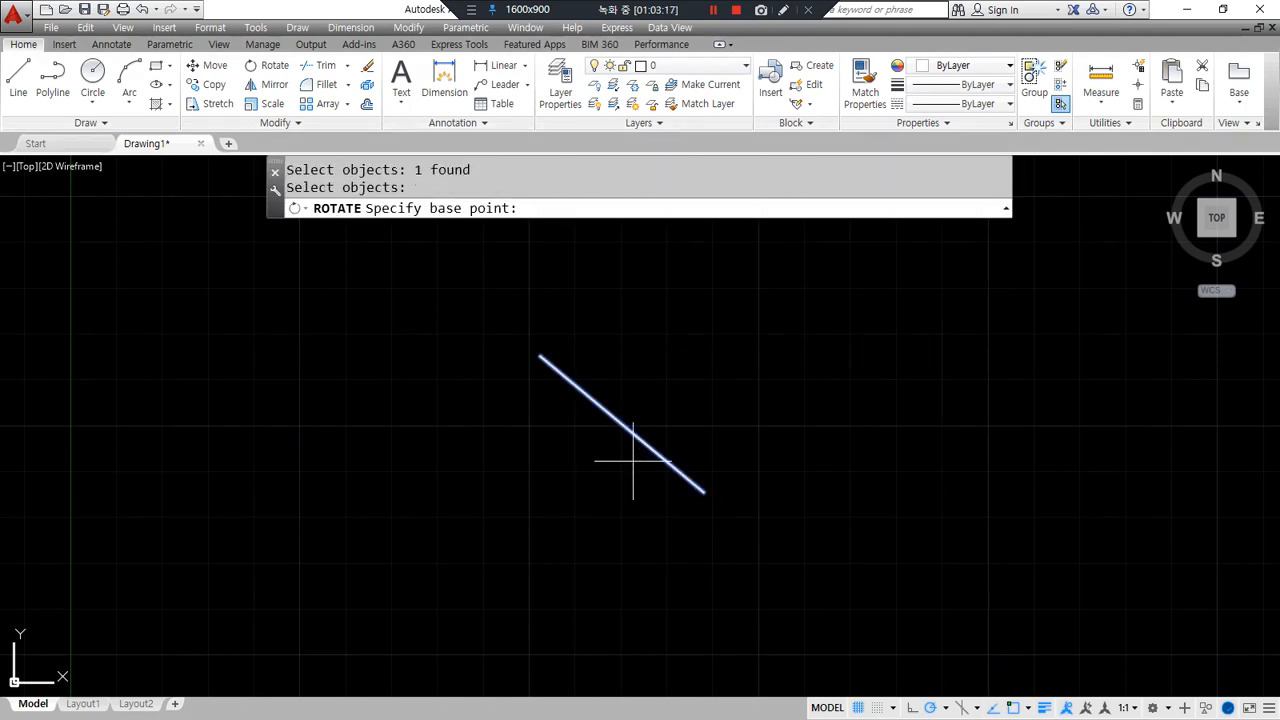
click(555, 368)
drag(628, 212, 705, 200)
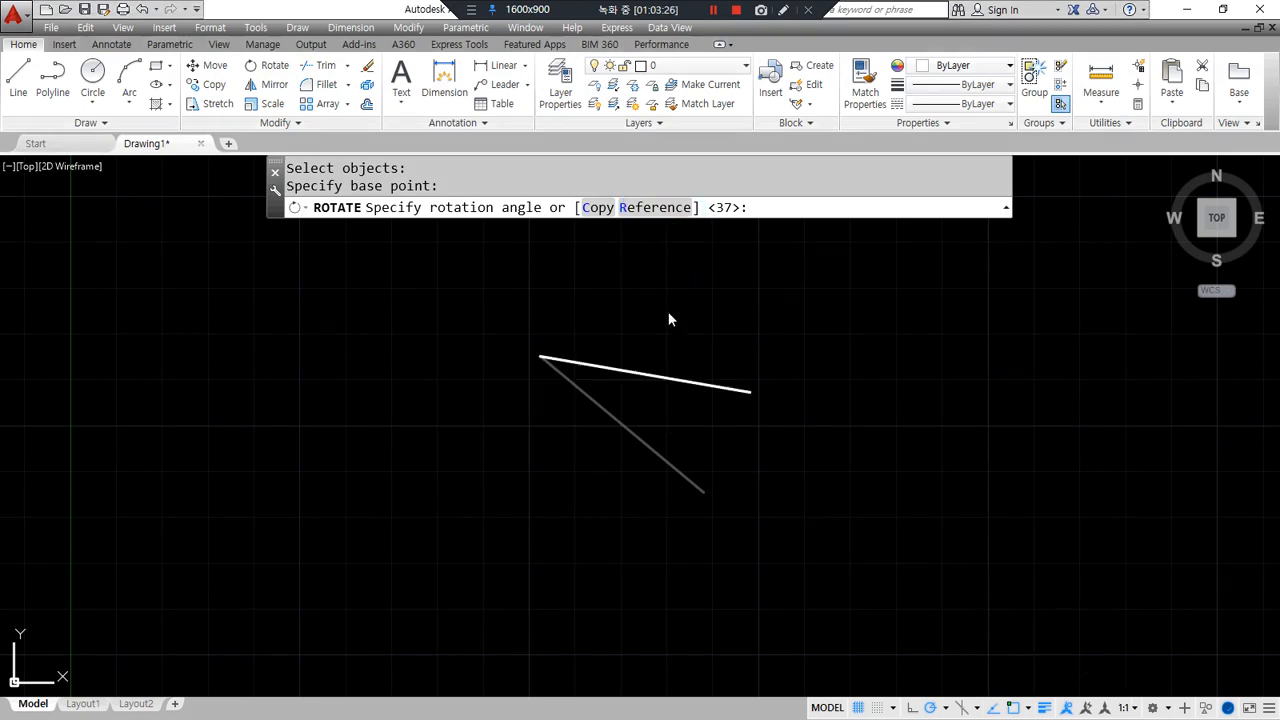
key(Escape)
- Draw a second separate line running steeply downward at 300°
middle_drag(694, 406, 547, 413)
text(l)
key(Return)
click(625, 342)
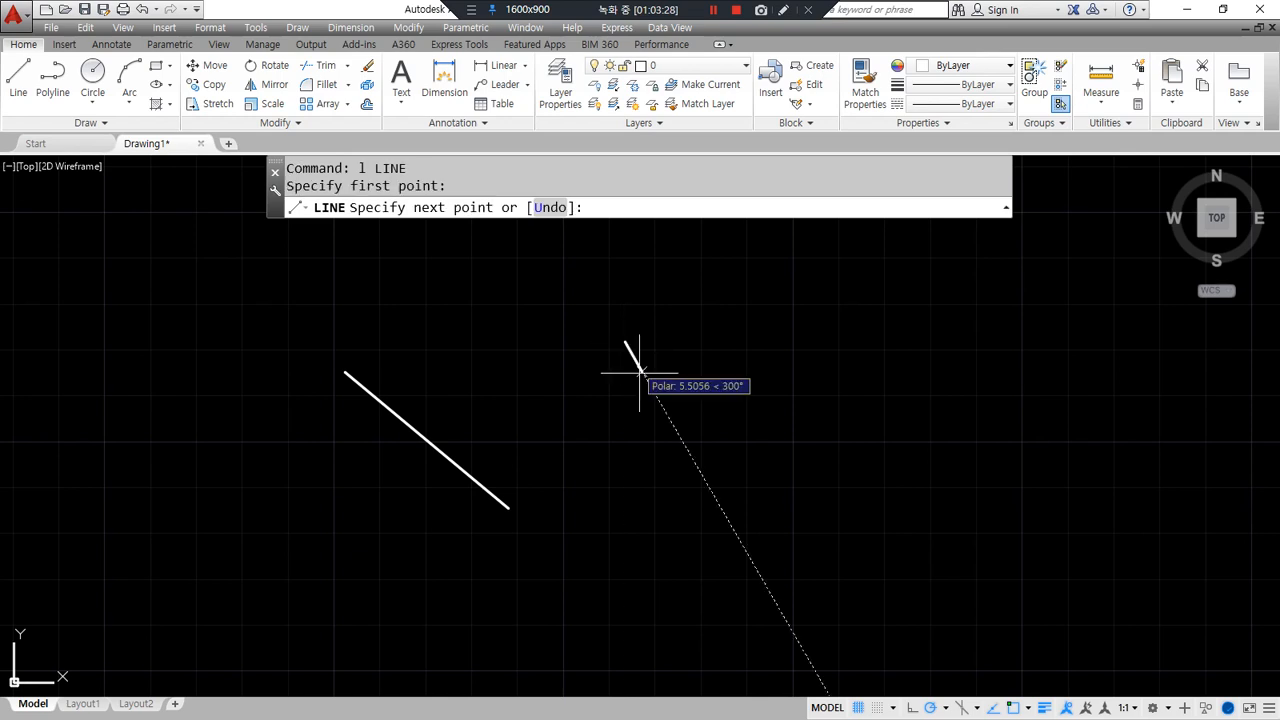
click(710, 488)
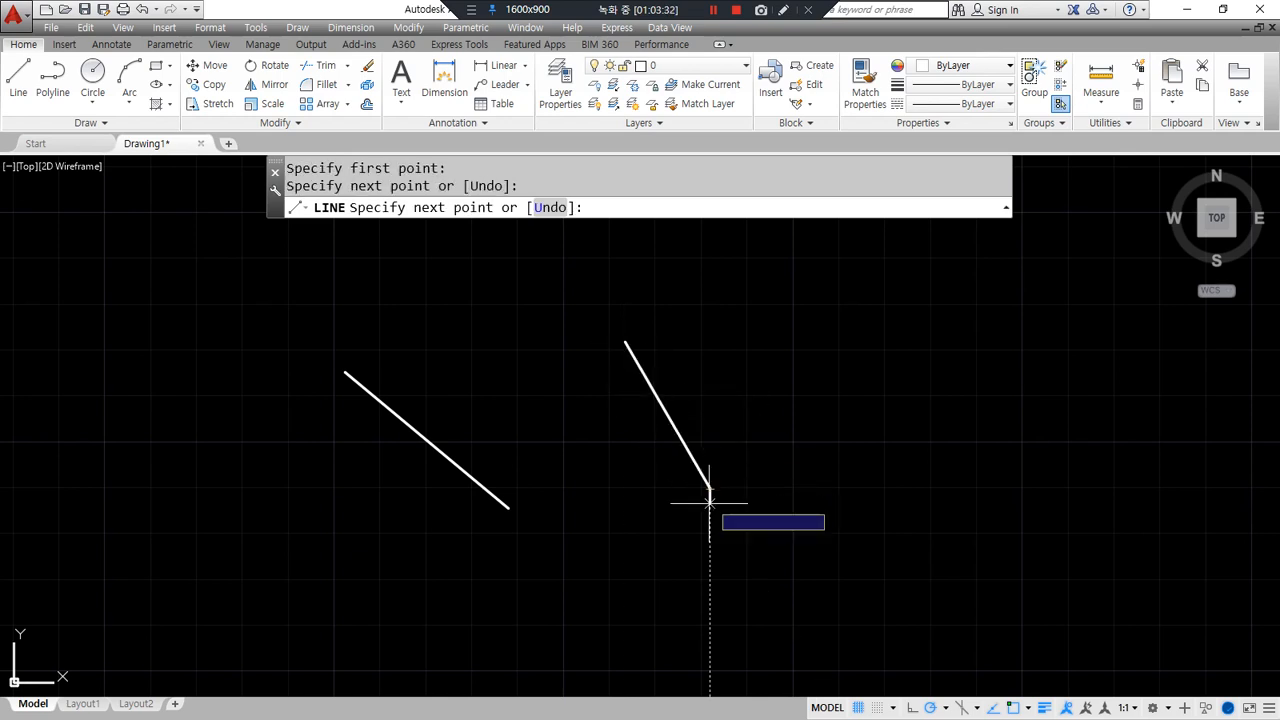
key(Return)
mouse_move(692, 432)
mouse_down()
mouse_move(655, 436)
mouse_move(715, 404)
mouse_up()
mouse_move(623, 326)
mouse_down()
mouse_move(765, 326)
mouse_move(688, 408)
mouse_up()
mouse_move(776, 346)
mouse_down()
mouse_move(772, 422)
mouse_move(838, 410)
mouse_up()
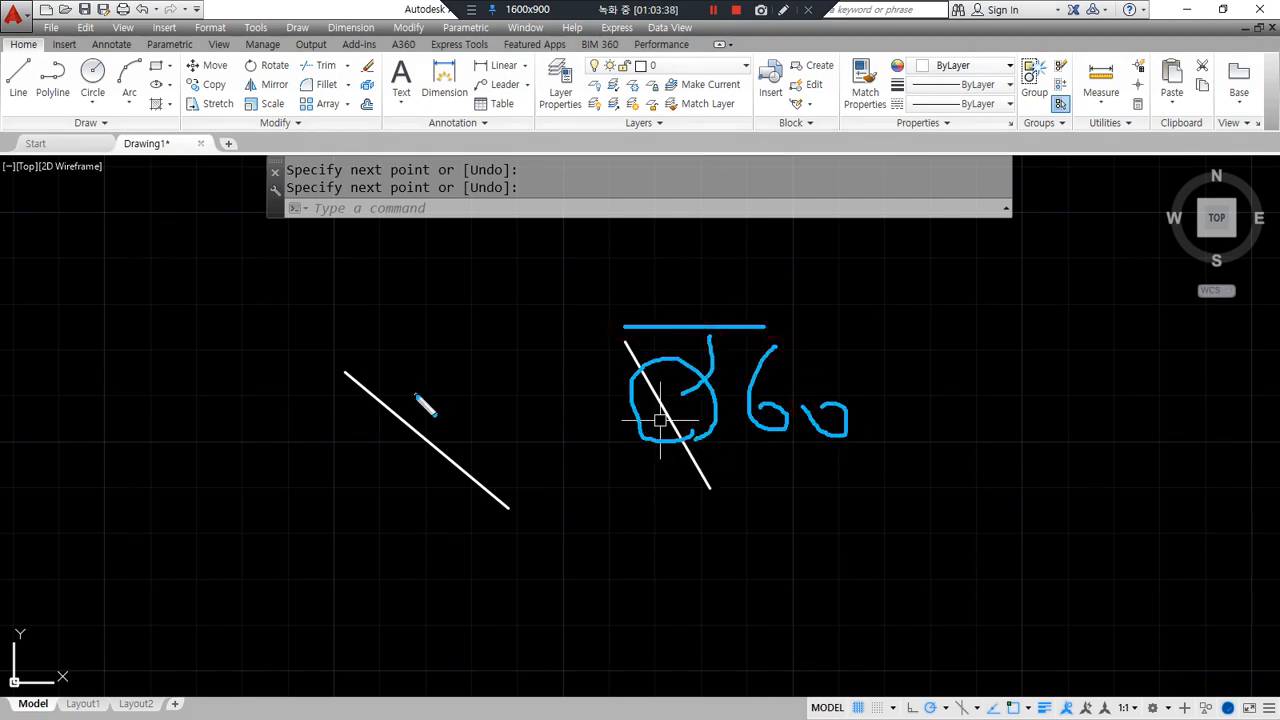
drag(362, 379, 460, 380)
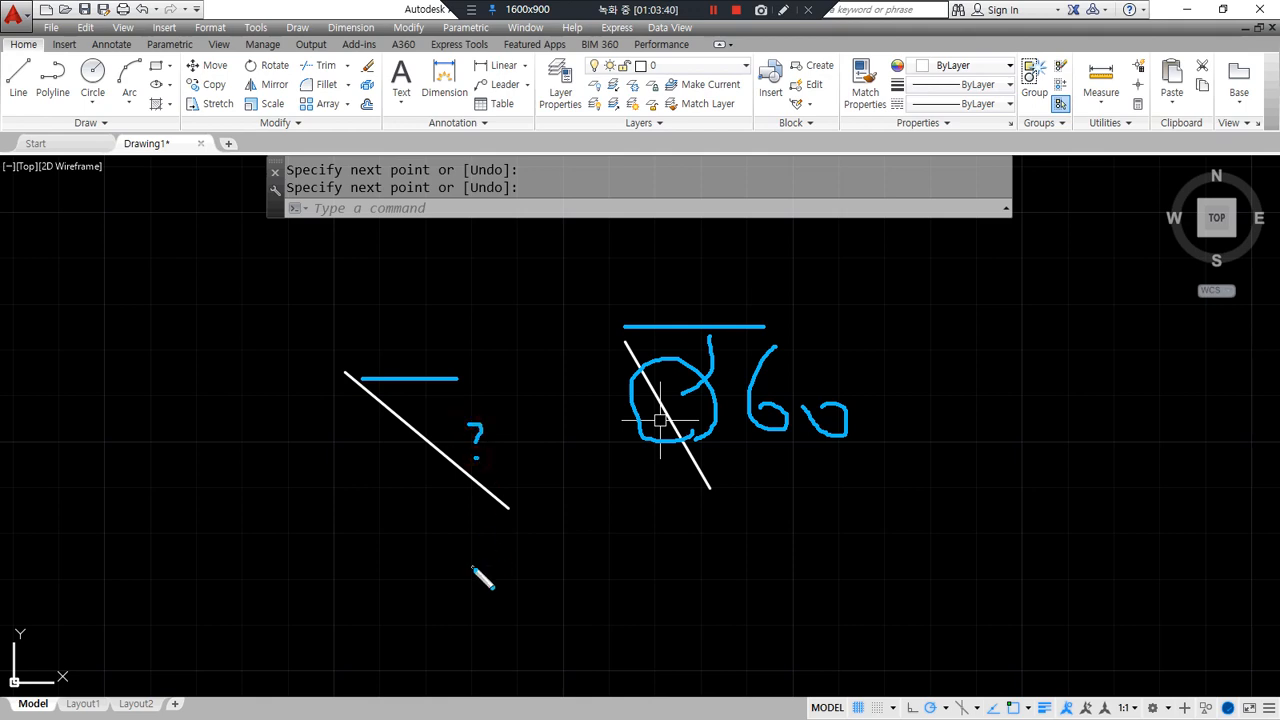
right_click(472, 567)
- Rotate the steep right line about its top end using the Reference option
text(ro)
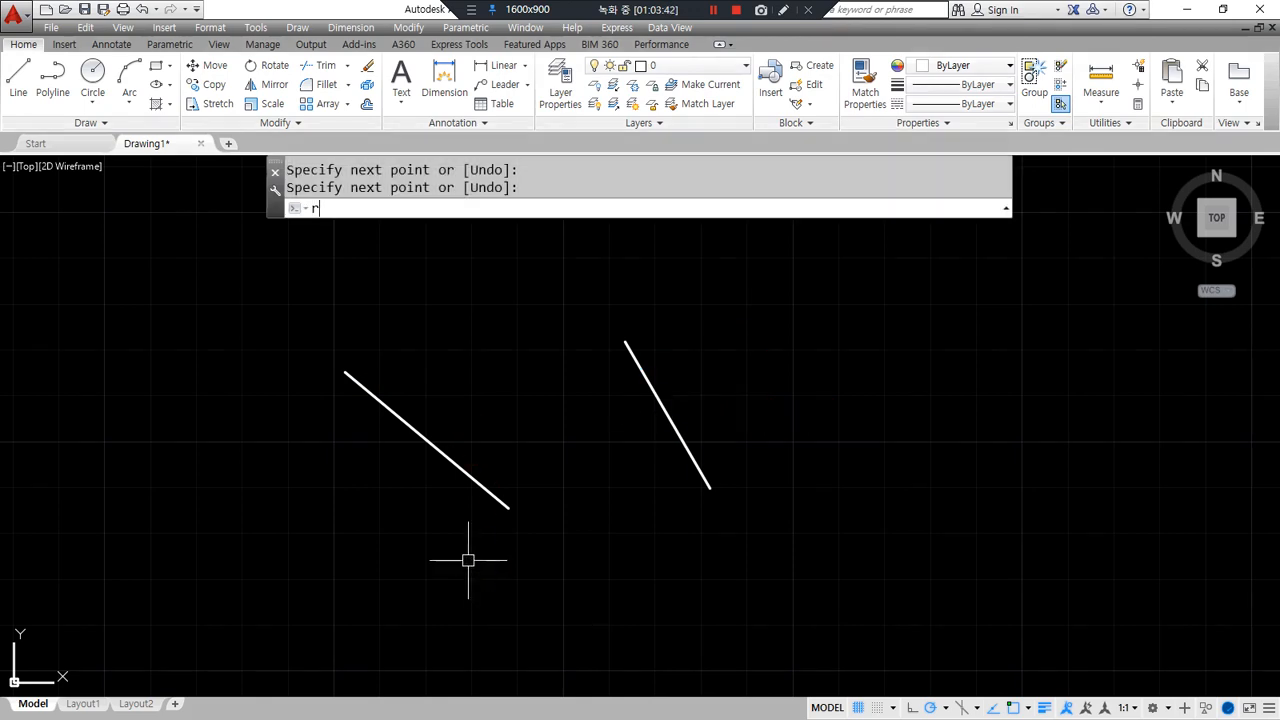
key(Return)
click(648, 399)
key(Return)
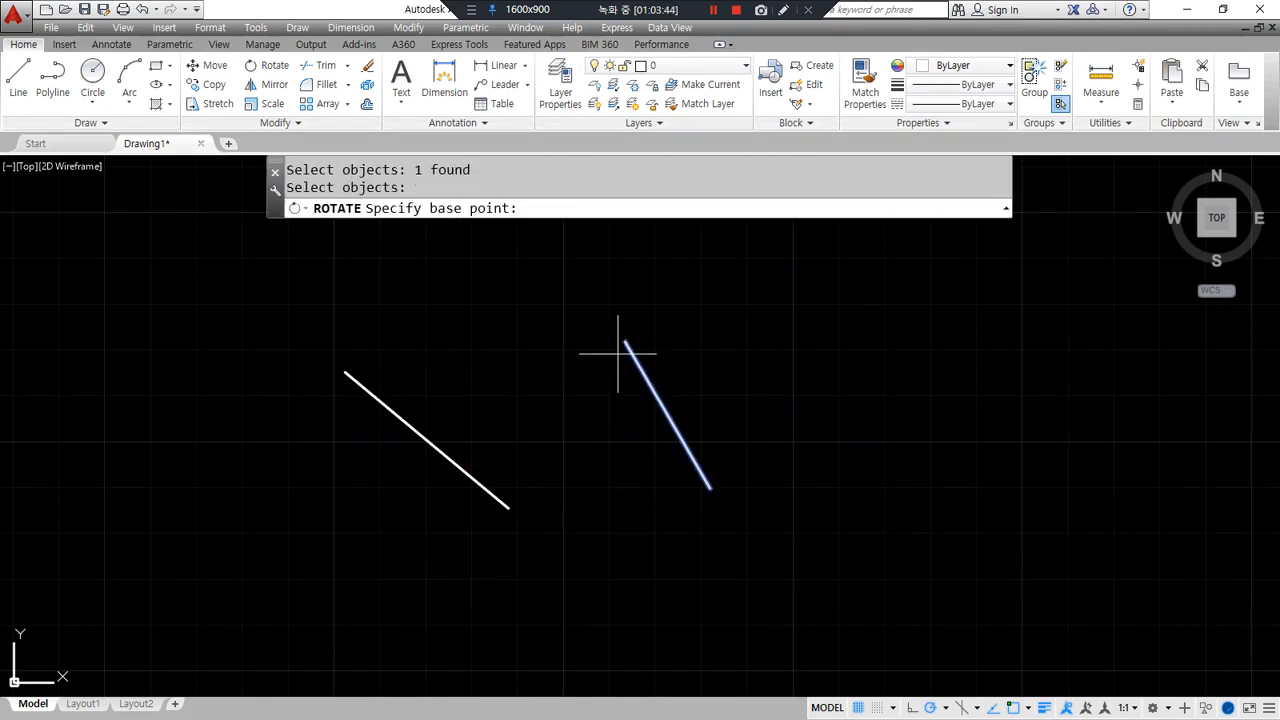
click(625, 342)
text(r)
key(Return)
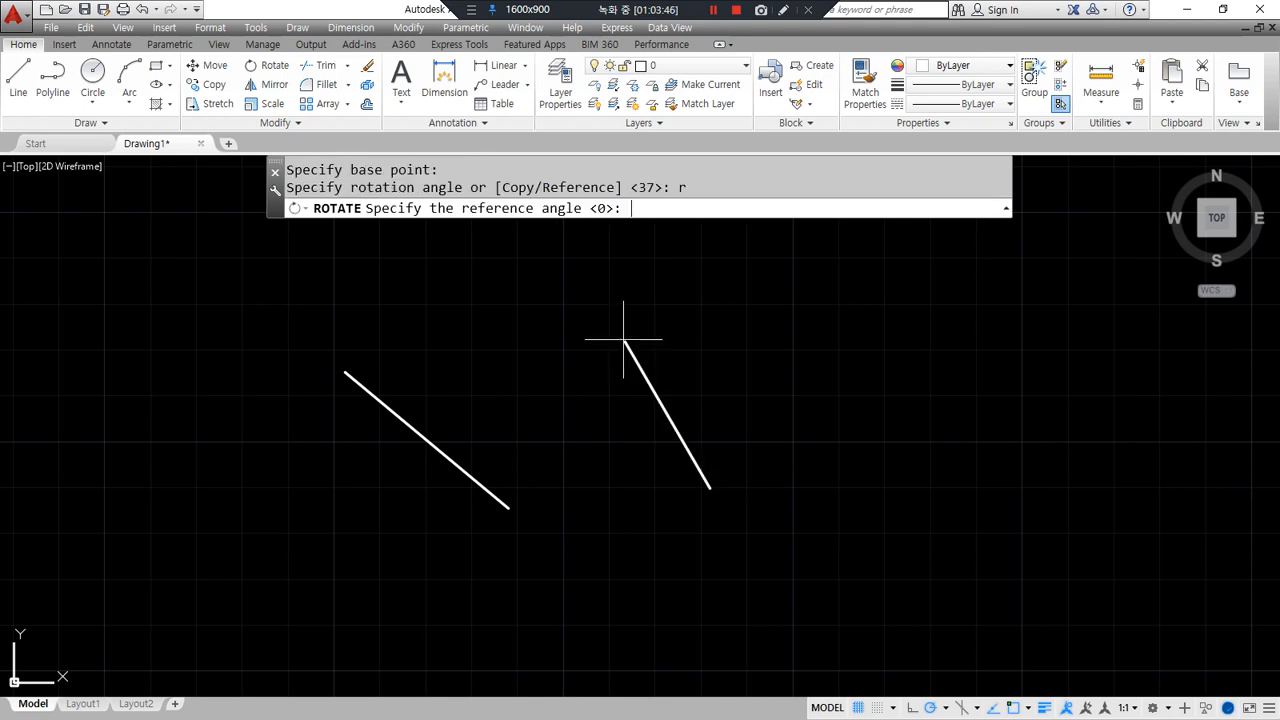
click(711, 490)
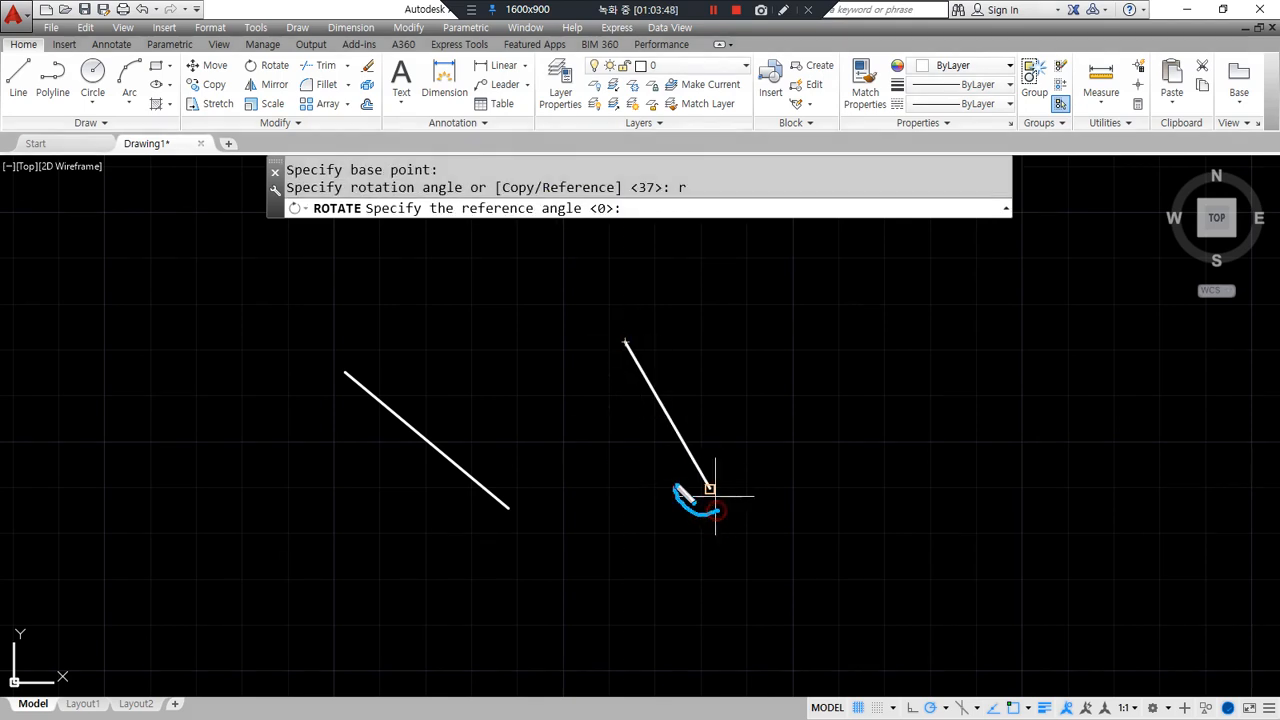
- Give a 300° reference and 0° new angle to level the line, then undo
mouse_move(795, 516)
mouse_down()
mouse_move(818, 538)
mouse_move(815, 557)
mouse_up()
mouse_move(866, 517)
mouse_down()
mouse_move(870, 538)
mouse_move(866, 518)
mouse_move(906, 518)
mouse_up()
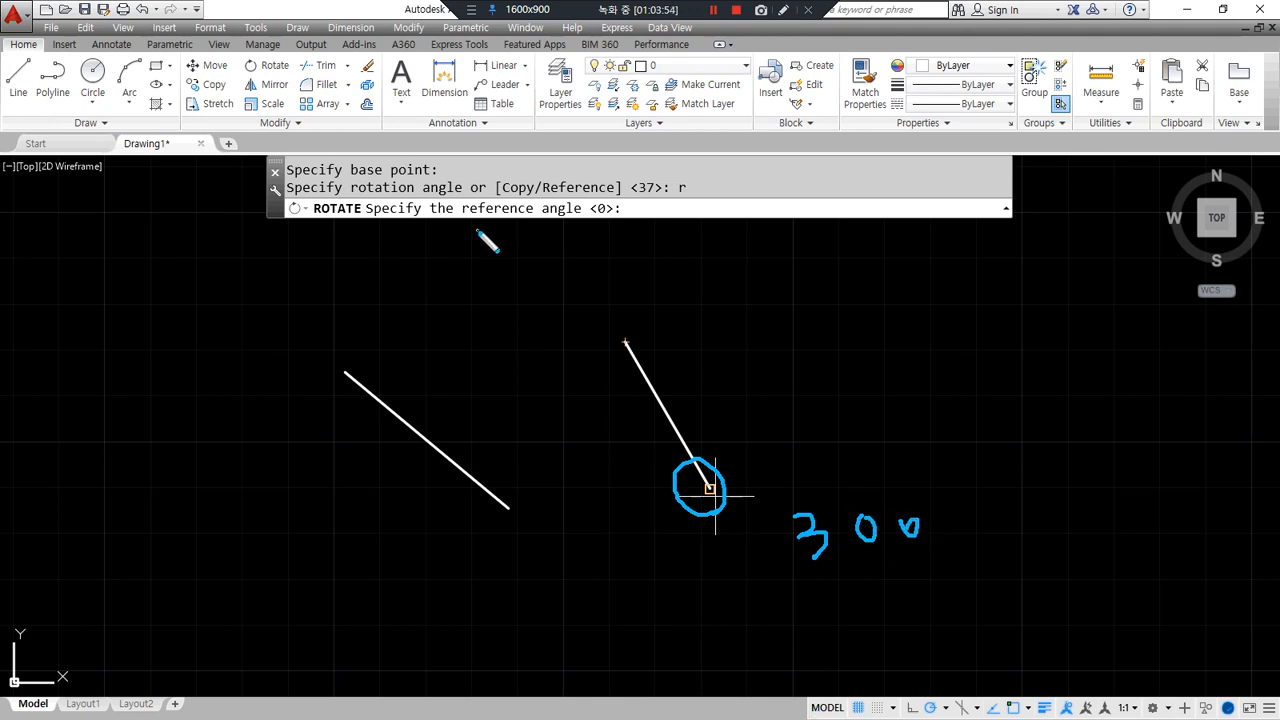
mouse_move(438, 217)
mouse_down()
mouse_move(576, 218)
mouse_move(441, 229)
mouse_up()
drag(661, 300, 650, 222)
mouse_move(648, 222)
mouse_down()
mouse_move(620, 240)
mouse_move(665, 228)
mouse_up()
key(Escape)
text(300)
key(Return)
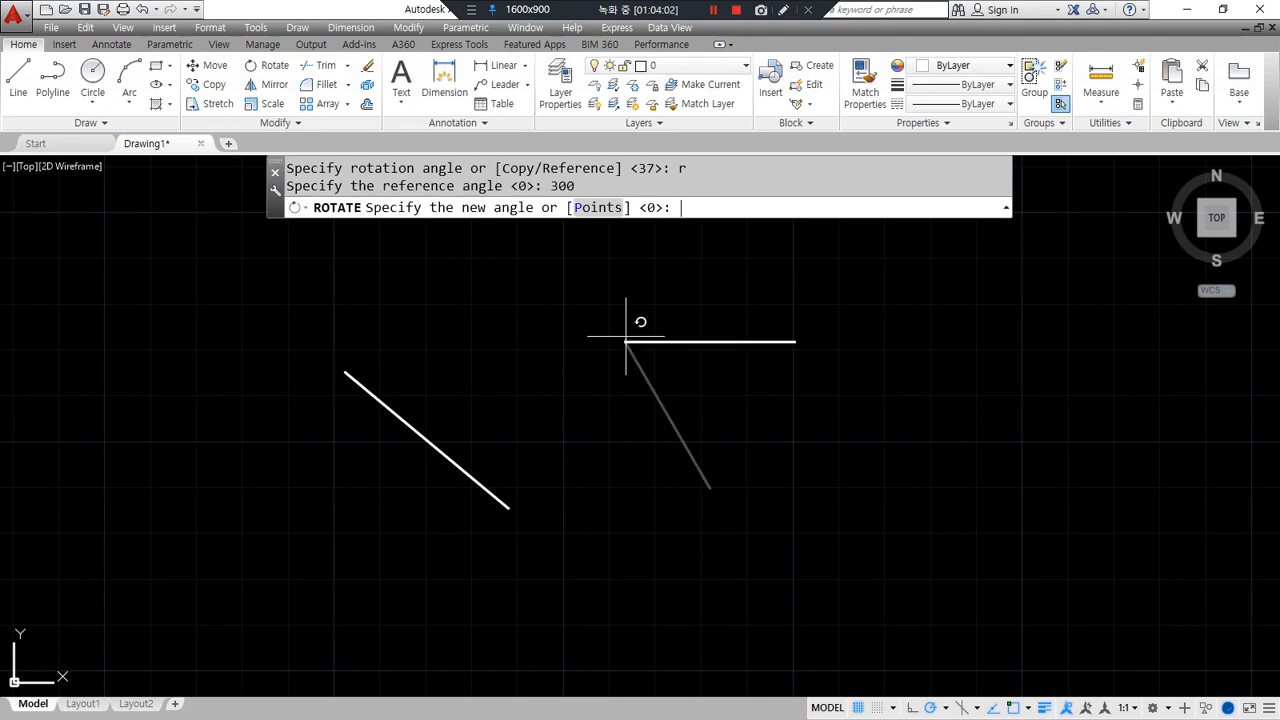
drag(462, 218, 560, 218)
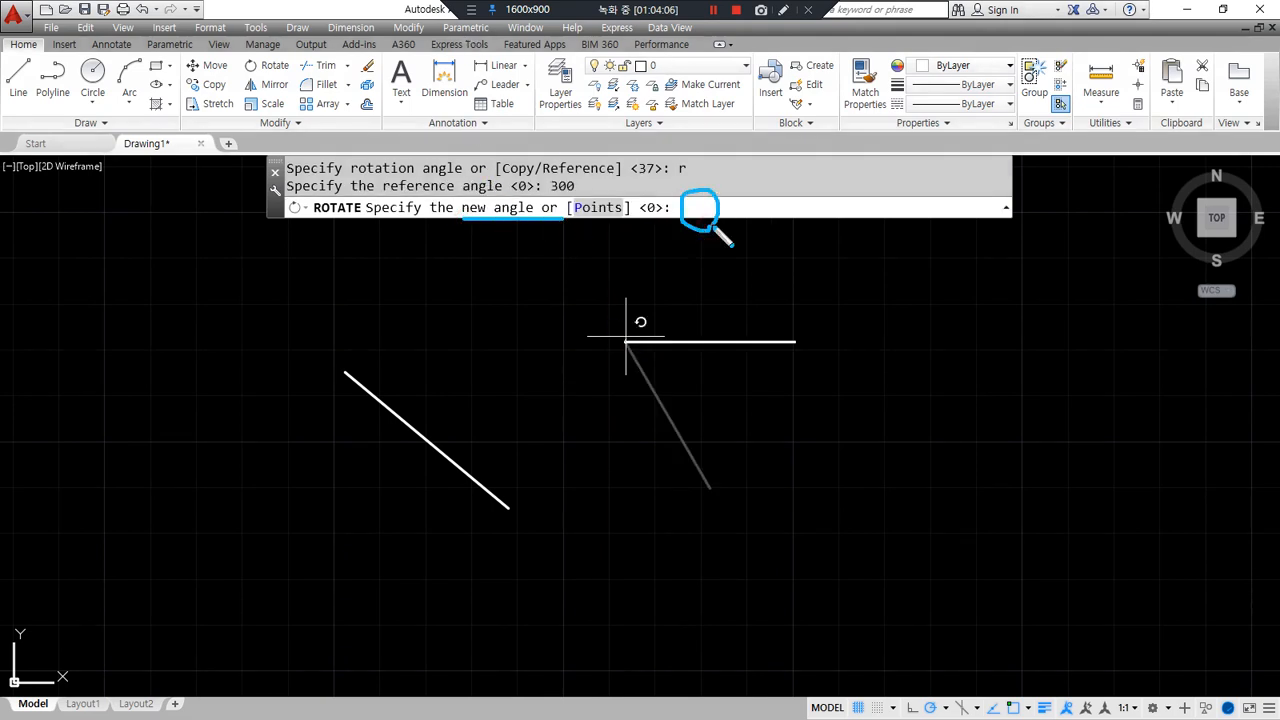
key(Escape)
key(Return)
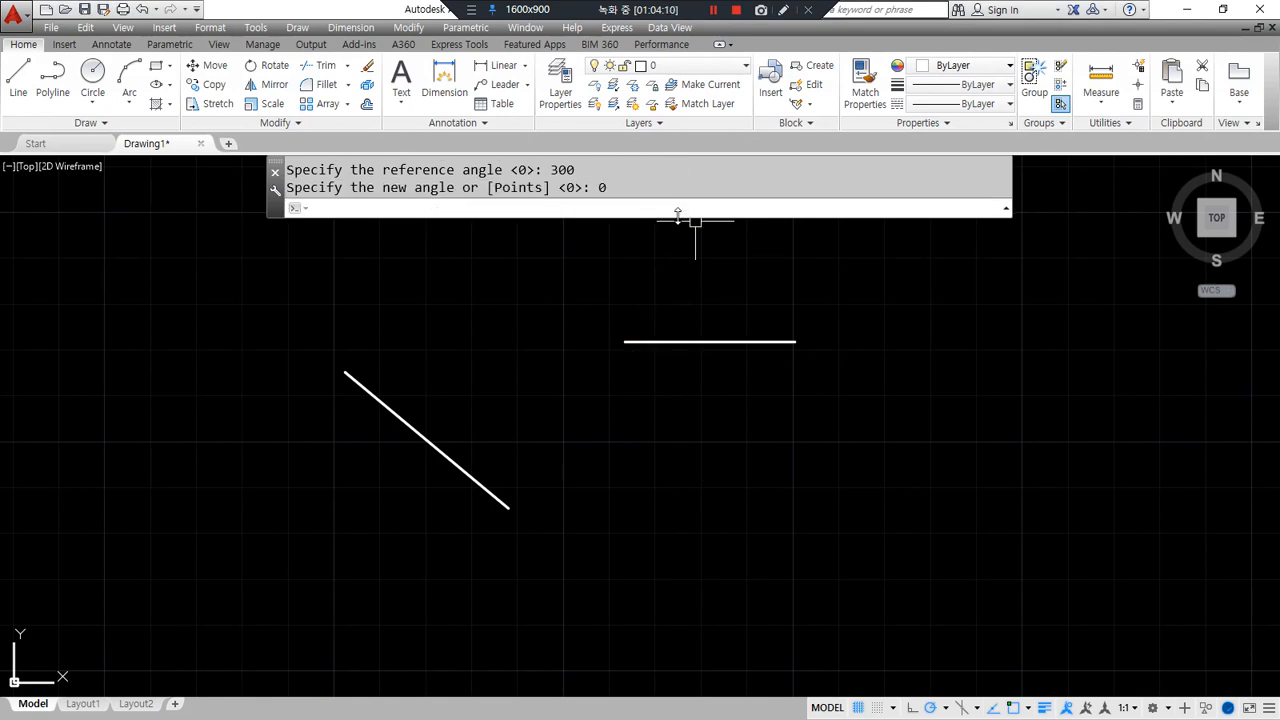
key(ctrl+z)
- Rotate the steep line from reference 300° to 45° about its top end, then undo
text(ro)
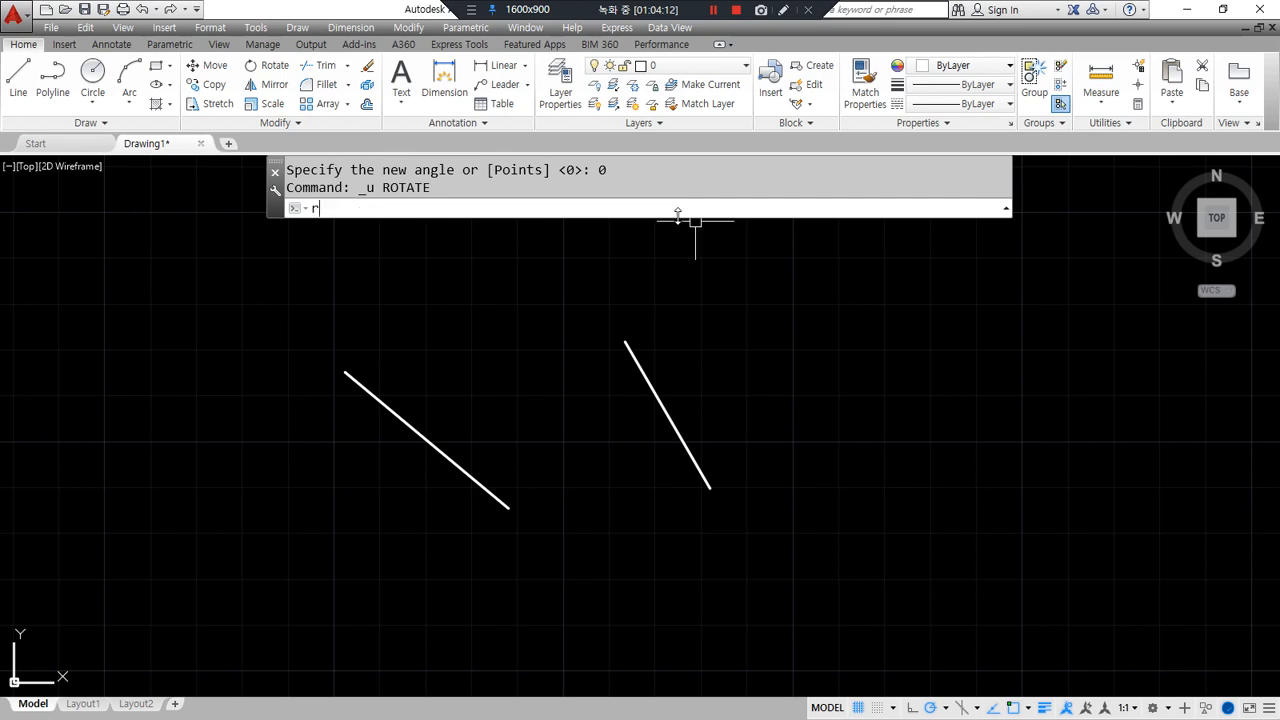
key(Return)
click(755, 241)
click(582, 404)
key(Return)
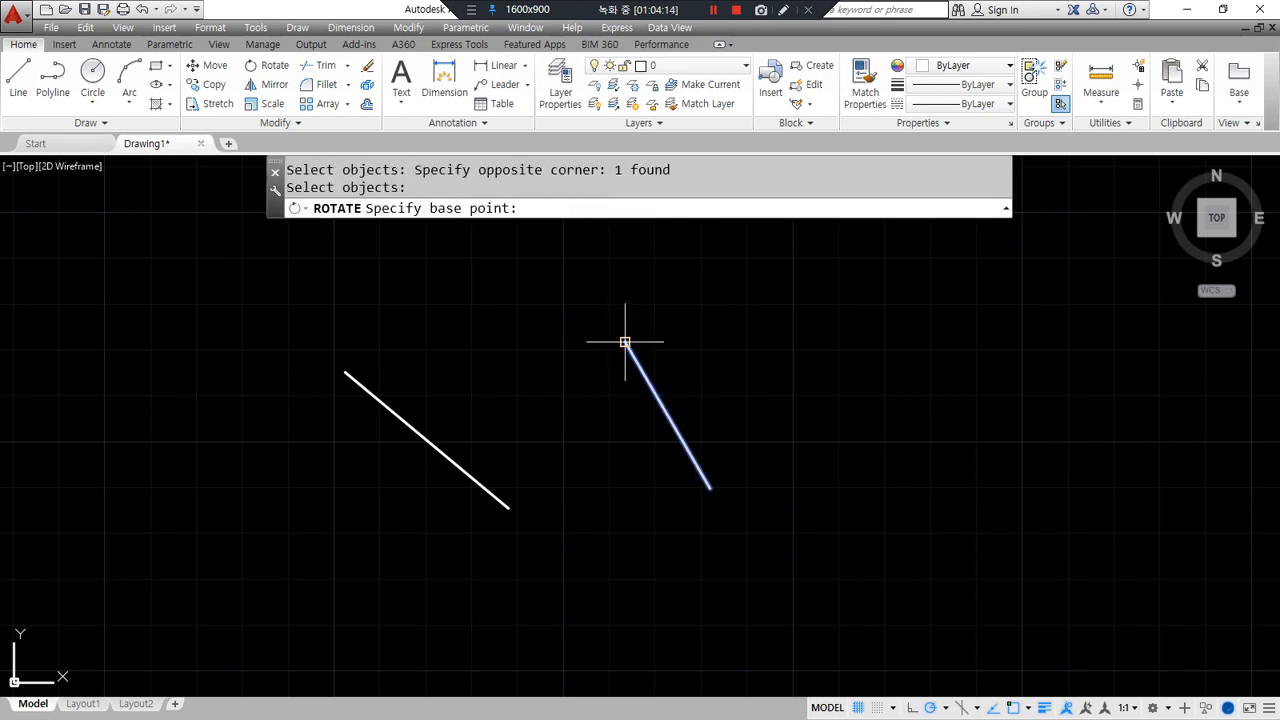
click(625, 342)
text(r)
key(Return)
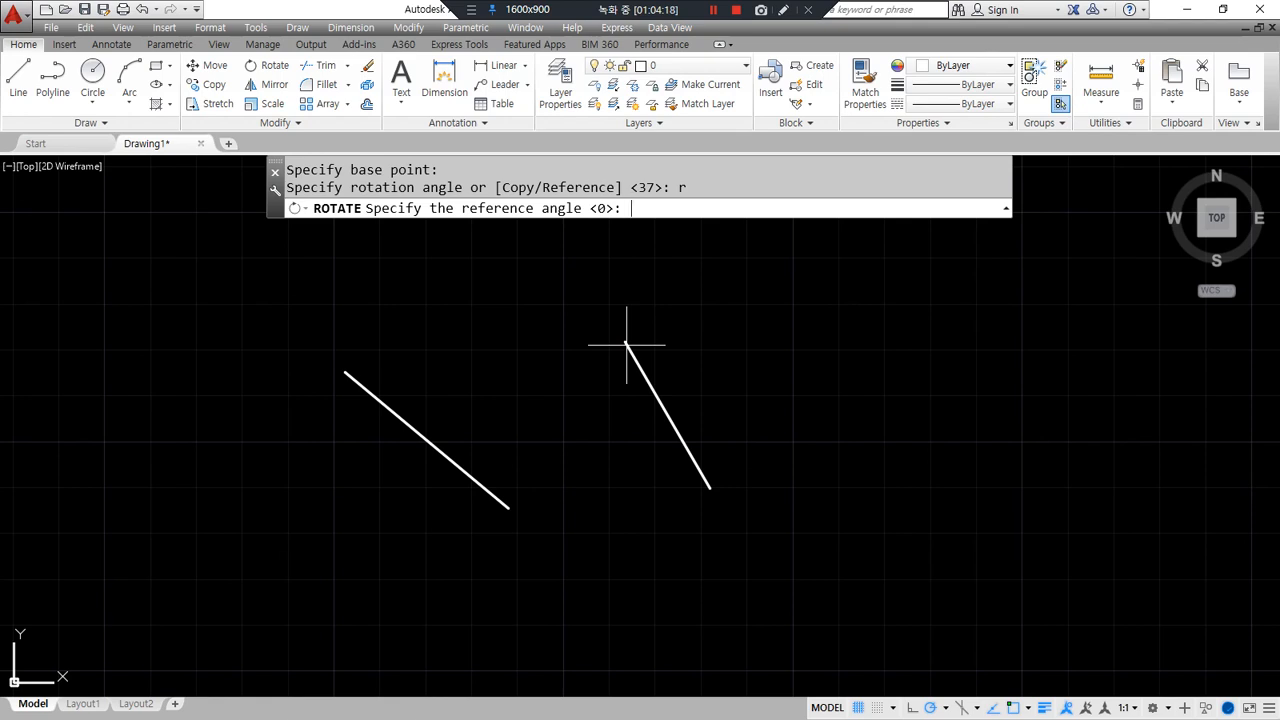
text(300)
key(Return)
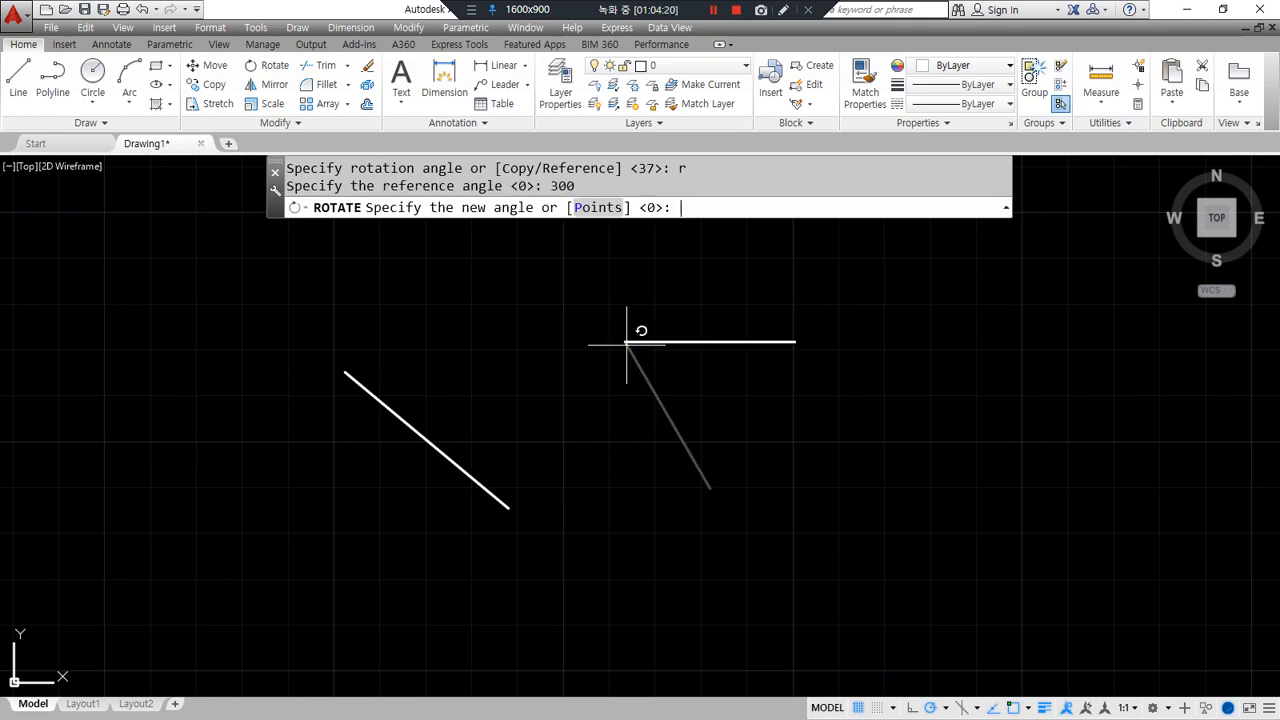
text(45)
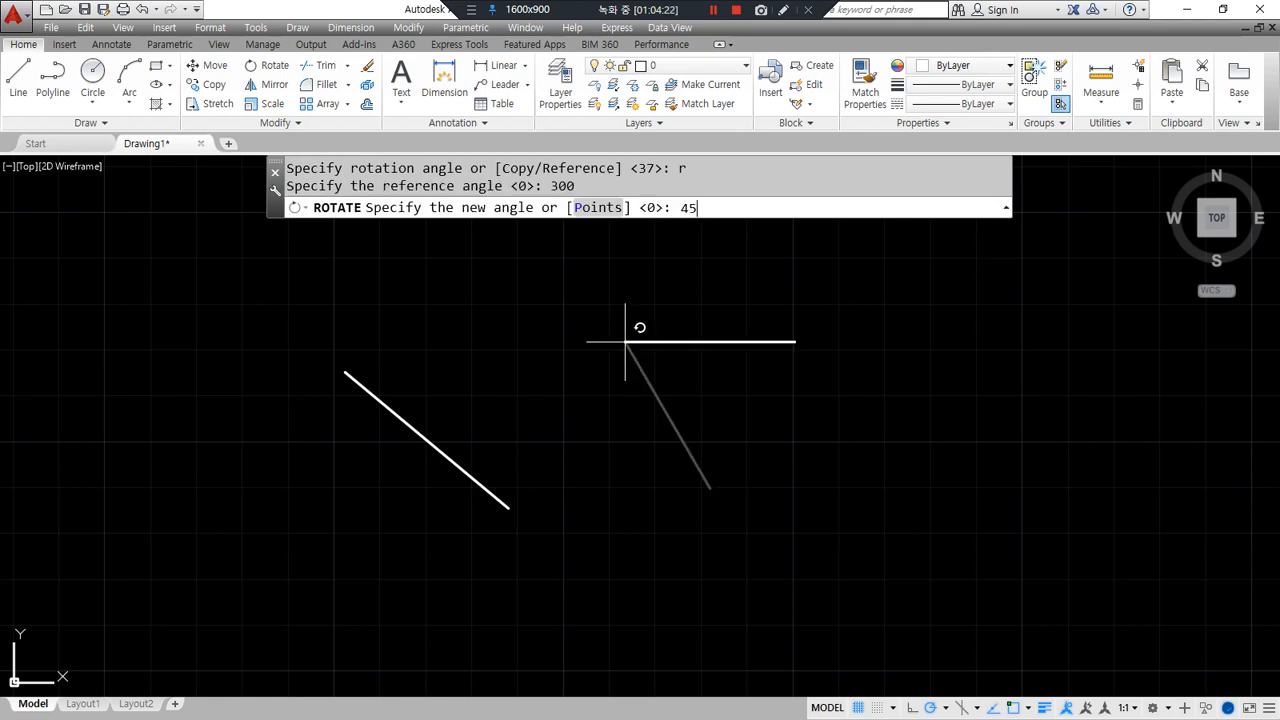
key(Return)
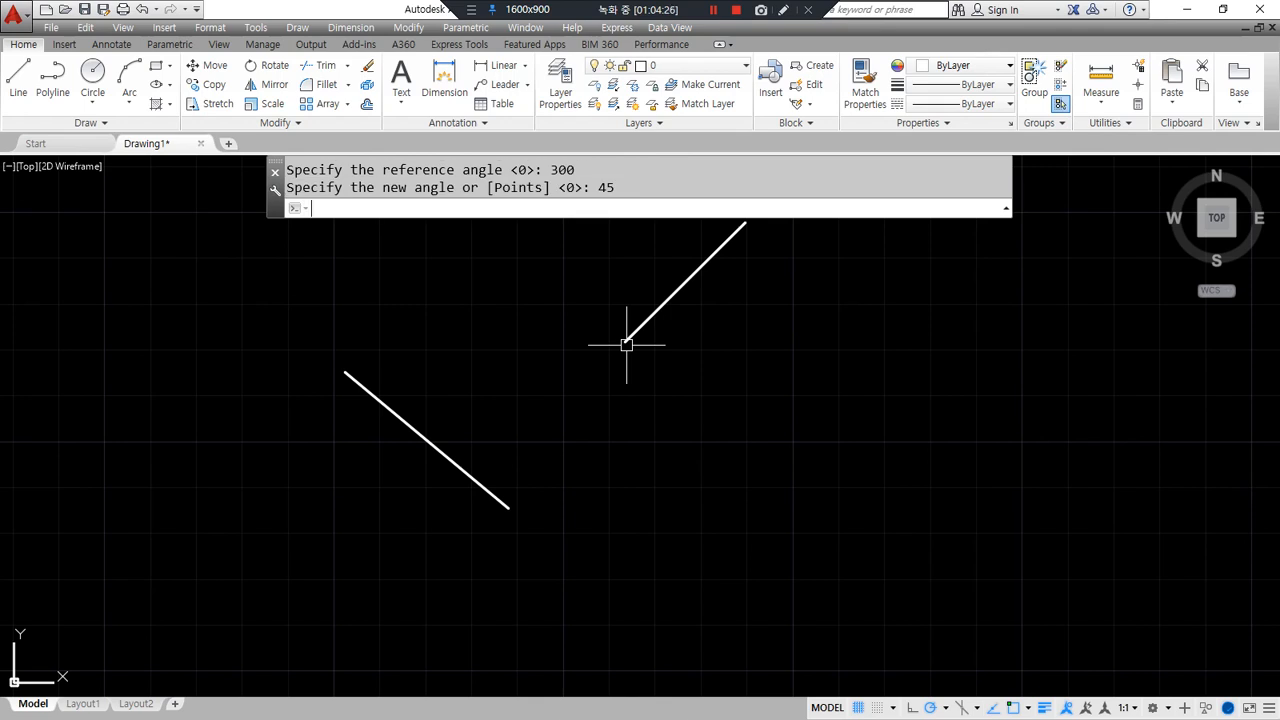
key(ctrl+z)
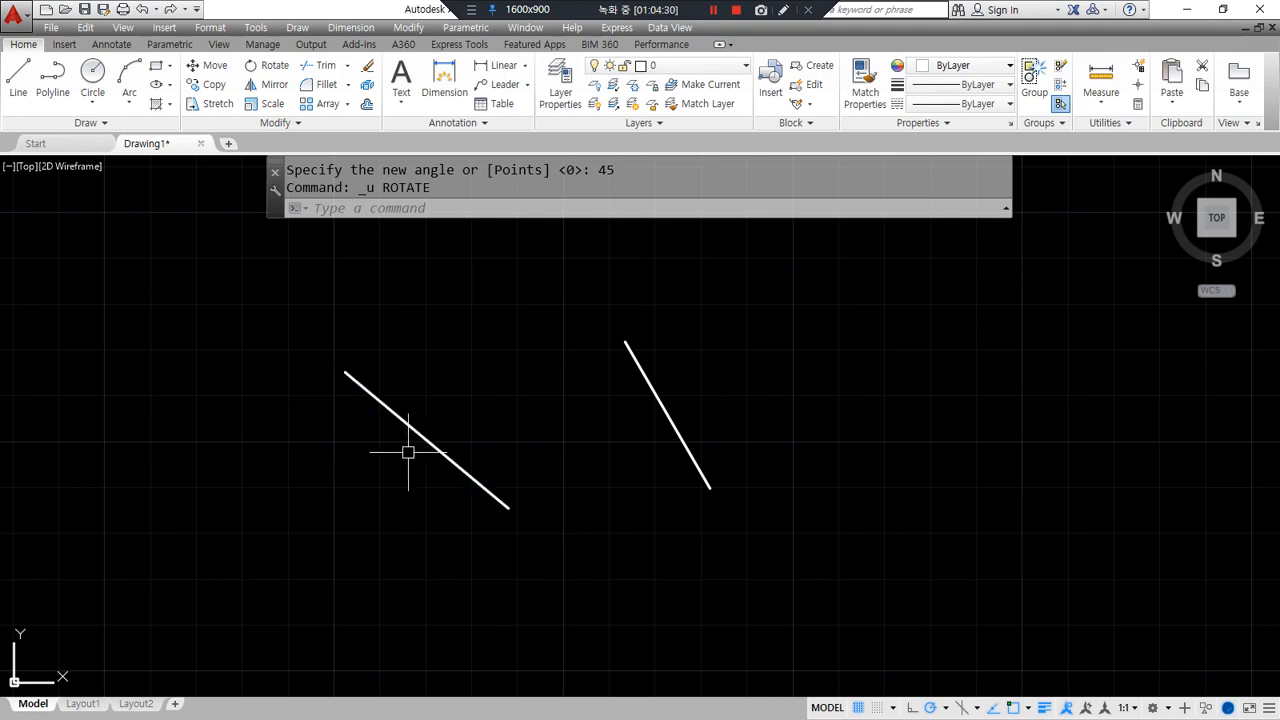
- Erase the right-hand line
mouse_move(434, 479)
mouse_down()
mouse_move(492, 437)
mouse_move(436, 482)
mouse_up()
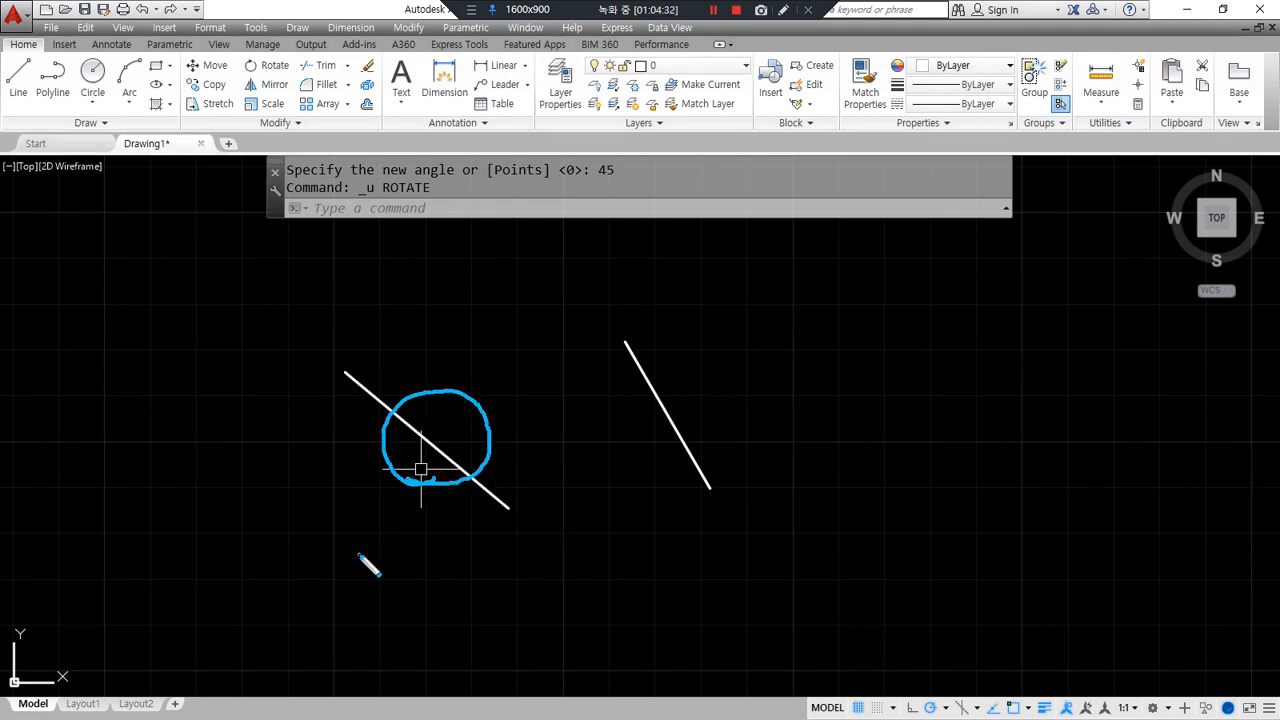
click(668, 420)
text(E)
key(Return)
- Start rotating the left line, pivoting at its upper end
text(ro)
key(Return)
click(459, 413)
click(389, 438)
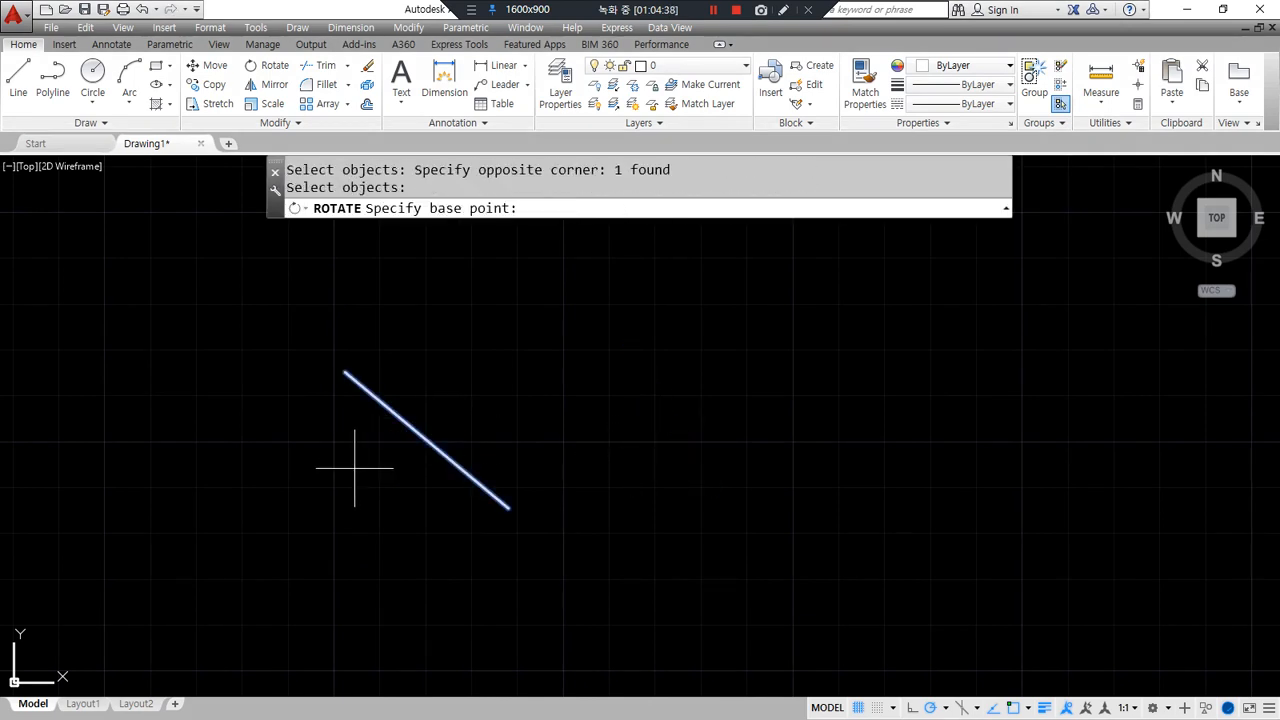
click(360, 383)
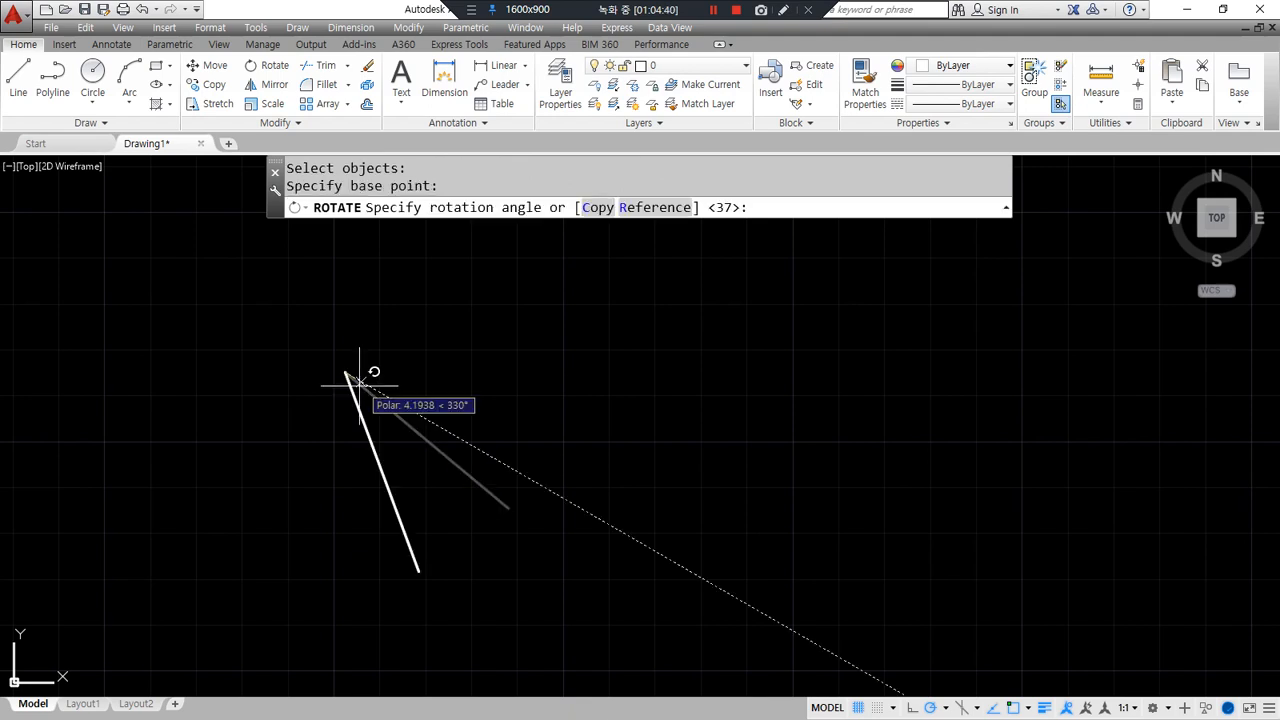
mouse_move(657, 230)
mouse_down()
mouse_move(620, 198)
mouse_move(678, 242)
mouse_up()
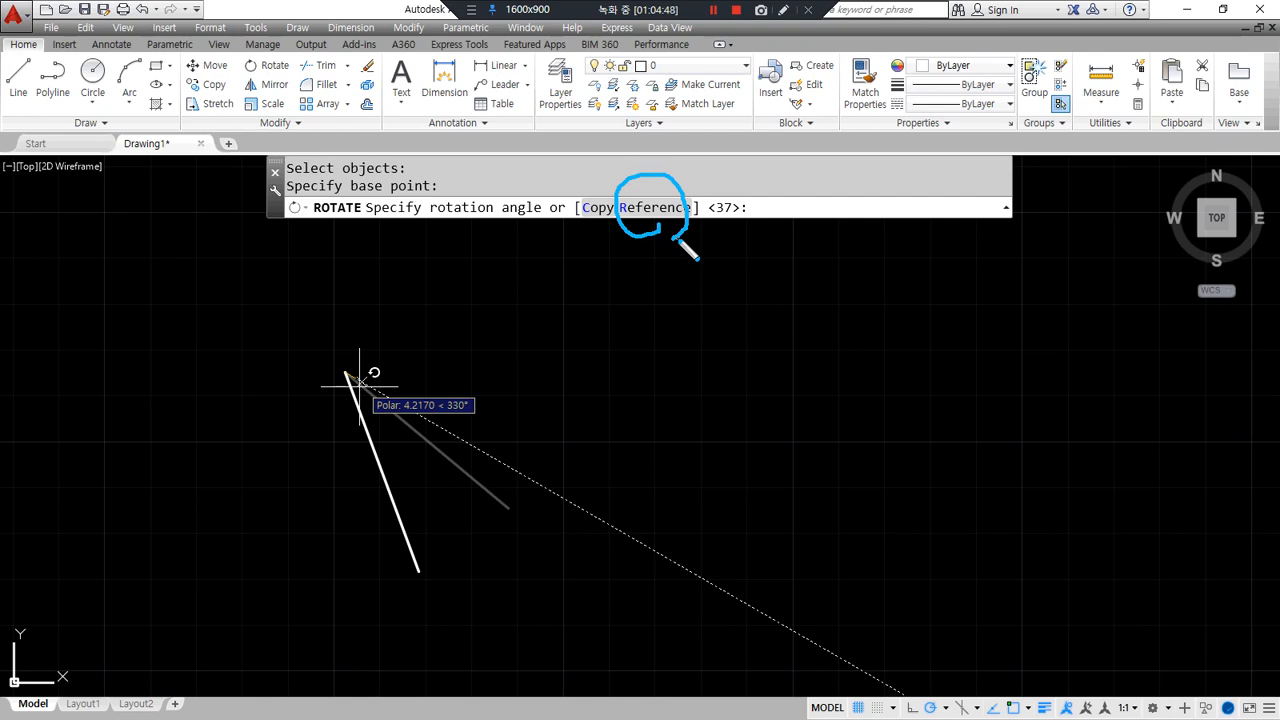
- Pick a reference angle along the line, cancel, and restart rotating the diagonal line
click(664, 208)
drag(669, 234, 686, 240)
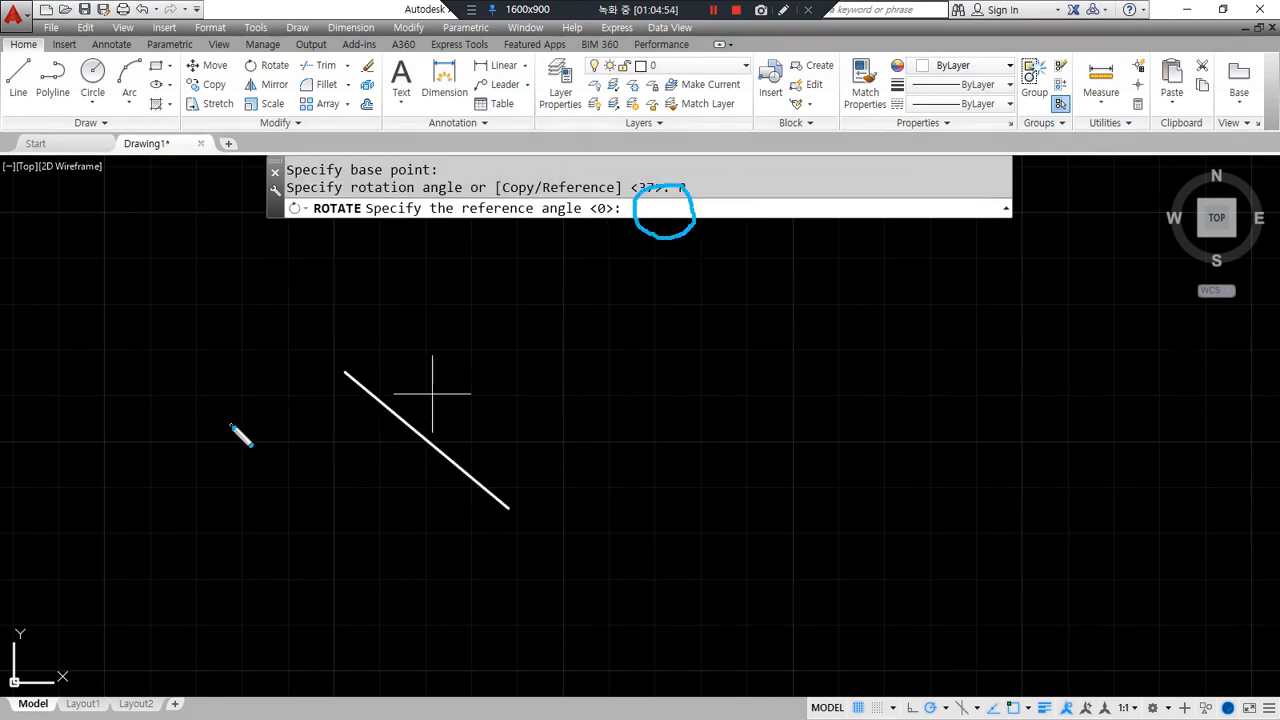
drag(360, 394, 359, 365)
mouse_move(590, 431)
mouse_down()
mouse_move(516, 490)
mouse_move(514, 472)
mouse_move(549, 502)
mouse_up()
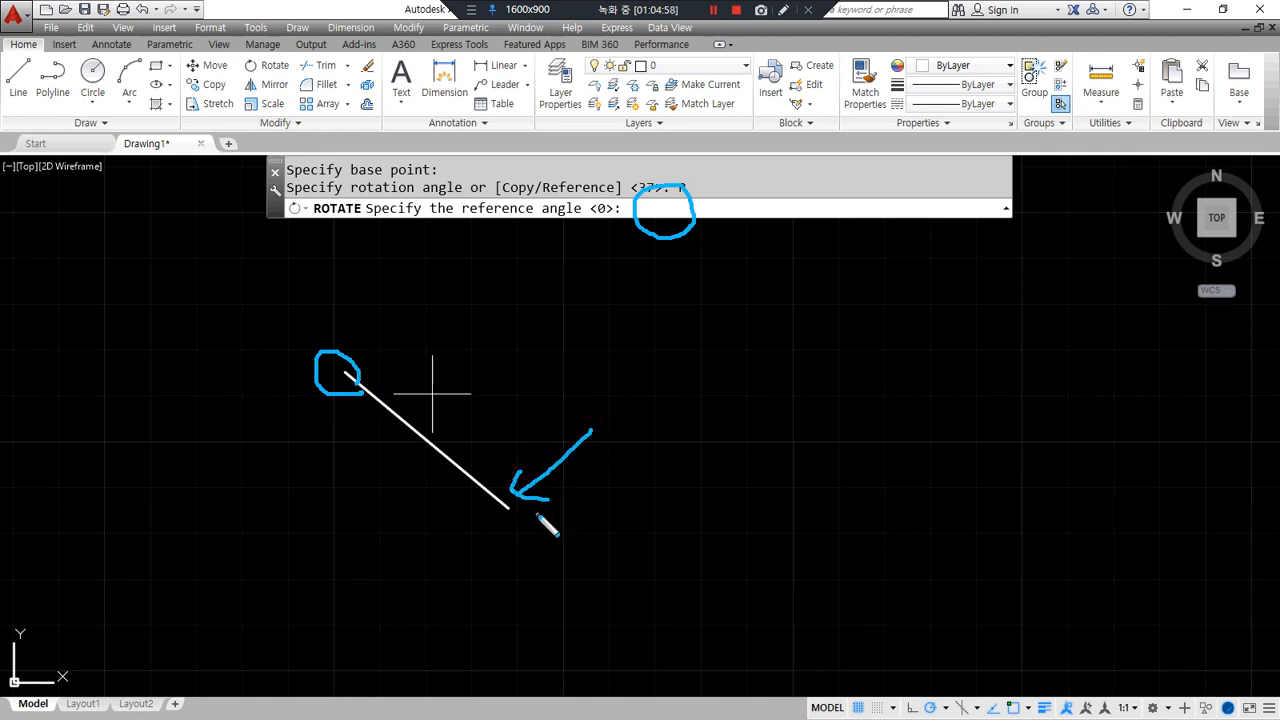
click(345, 372)
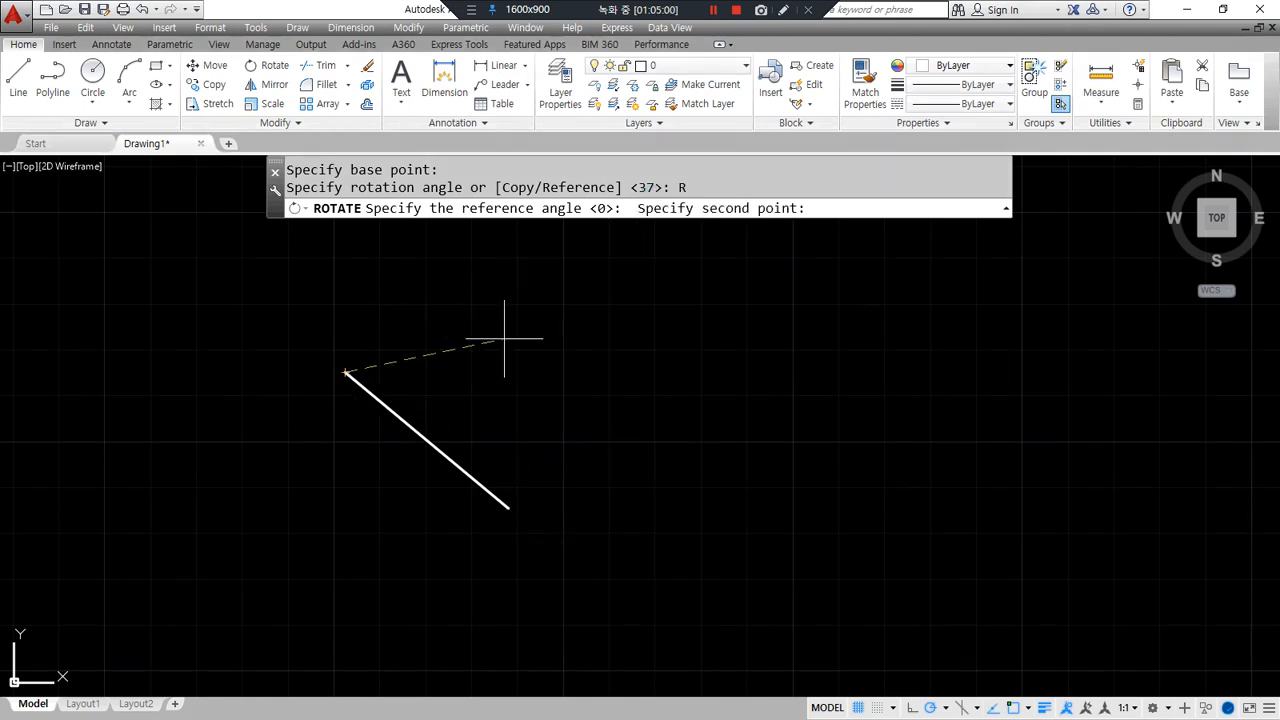
click(508, 508)
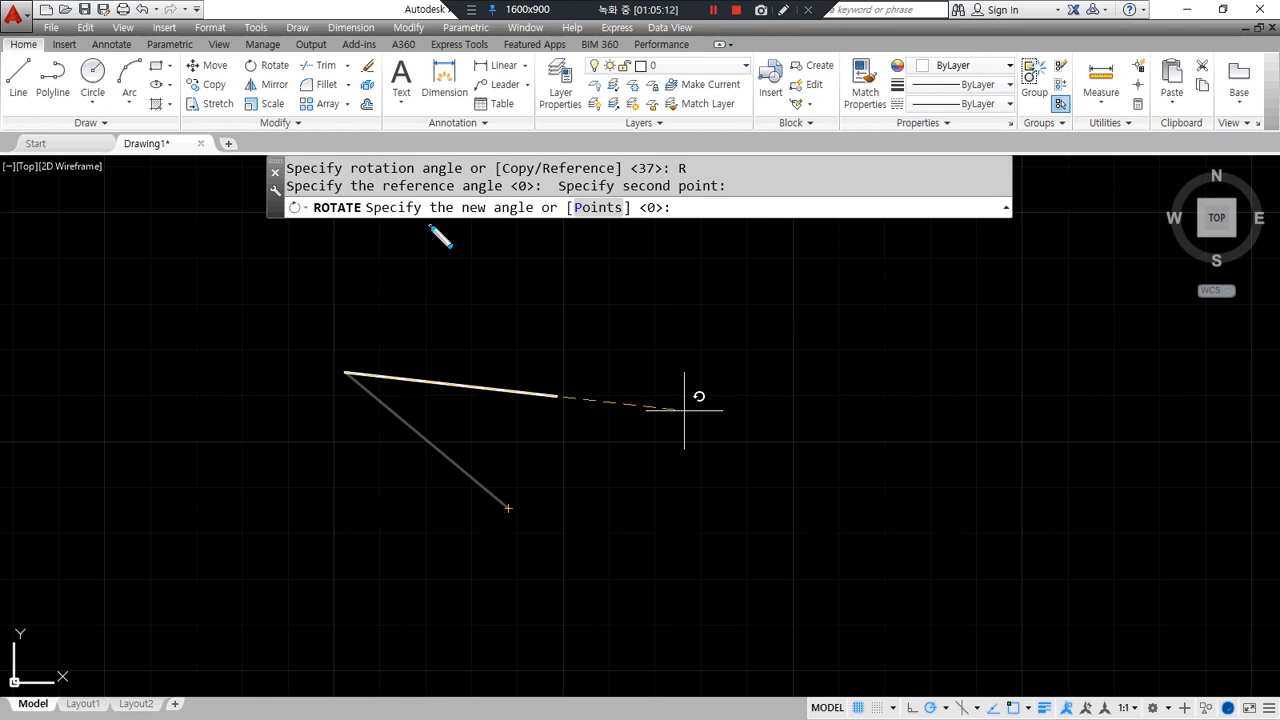
key(Escape)
key(Return)
click(408, 432)
- Confirm the diagonal line as the object to rotate
key(Return)
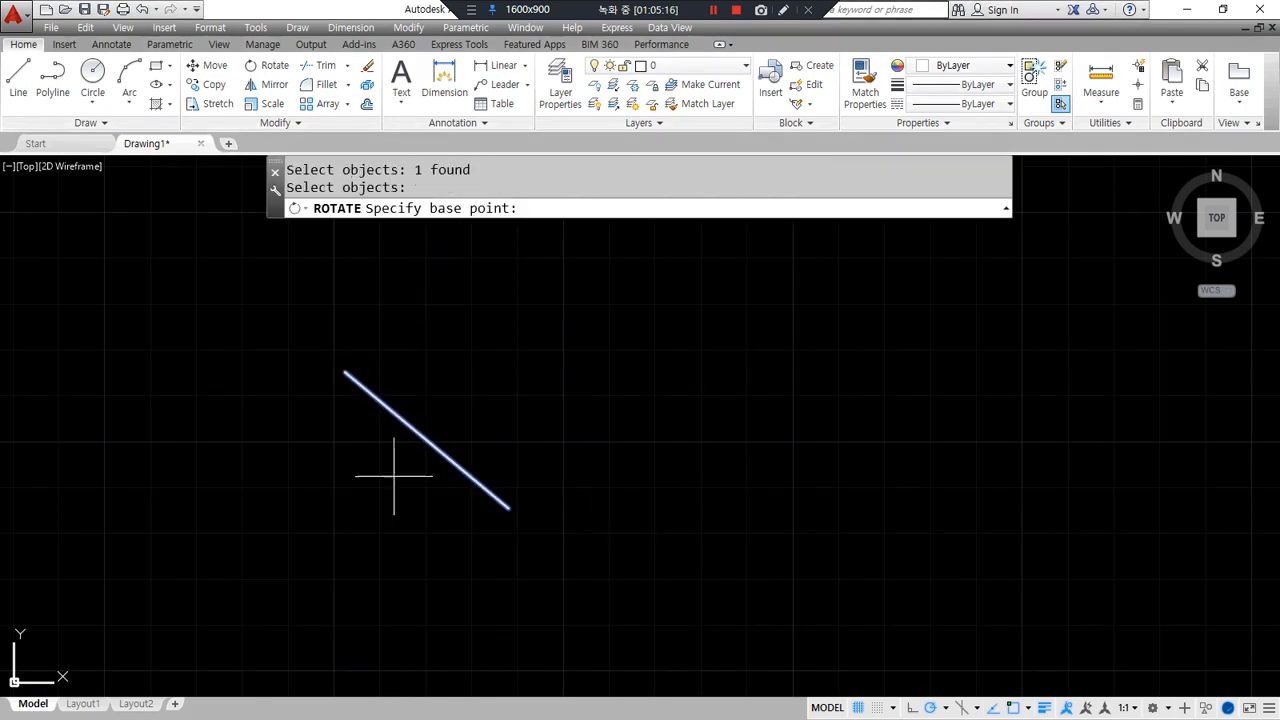
mouse_move(507, 228)
mouse_down()
mouse_move(524, 195)
mouse_move(503, 233)
mouse_up()
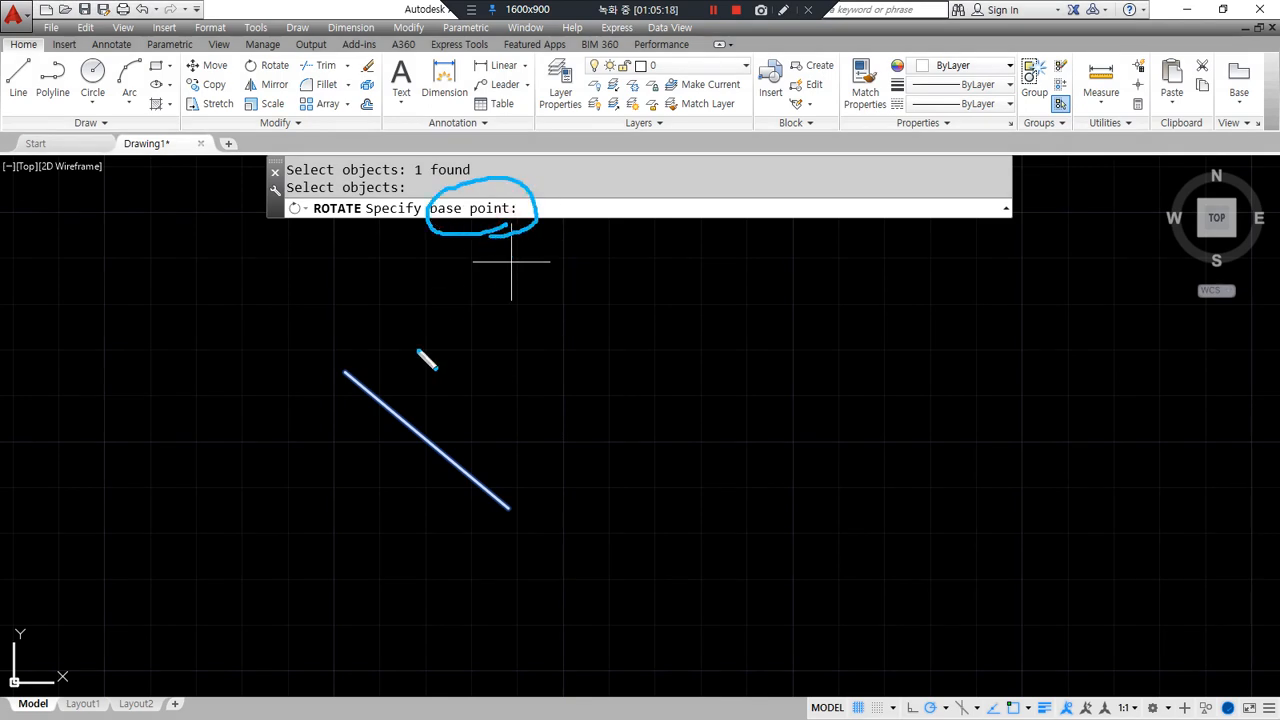
drag(347, 372, 345, 370)
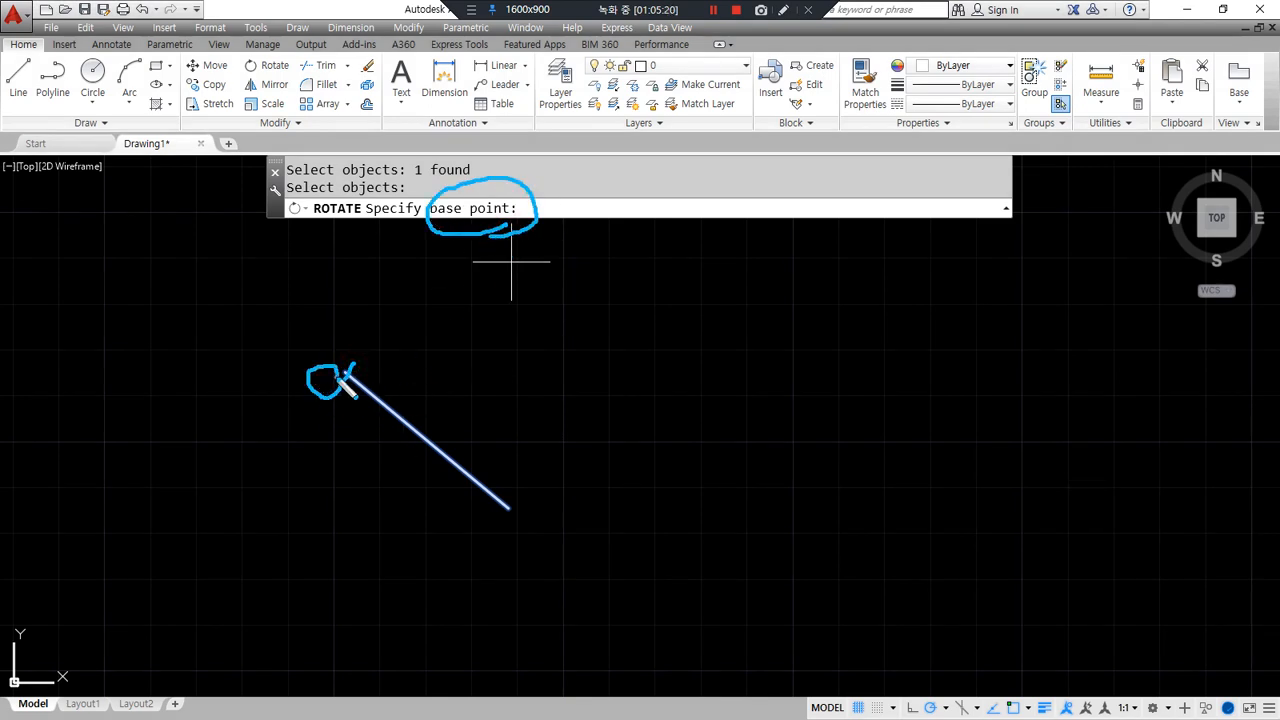
mouse_move(431, 287)
mouse_down()
mouse_move(363, 350)
mouse_move(379, 361)
mouse_up()
drag(557, 430, 520, 477)
key(Delete)
mouse_move(517, 530)
mouse_down()
mouse_move(502, 535)
mouse_move(535, 540)
mouse_up()
mouse_move(605, 432)
mouse_down()
mouse_move(550, 475)
mouse_move(513, 463)
mouse_up()
mouse_move(363, 299)
mouse_down()
mouse_move(335, 372)
mouse_move(365, 353)
mouse_up()
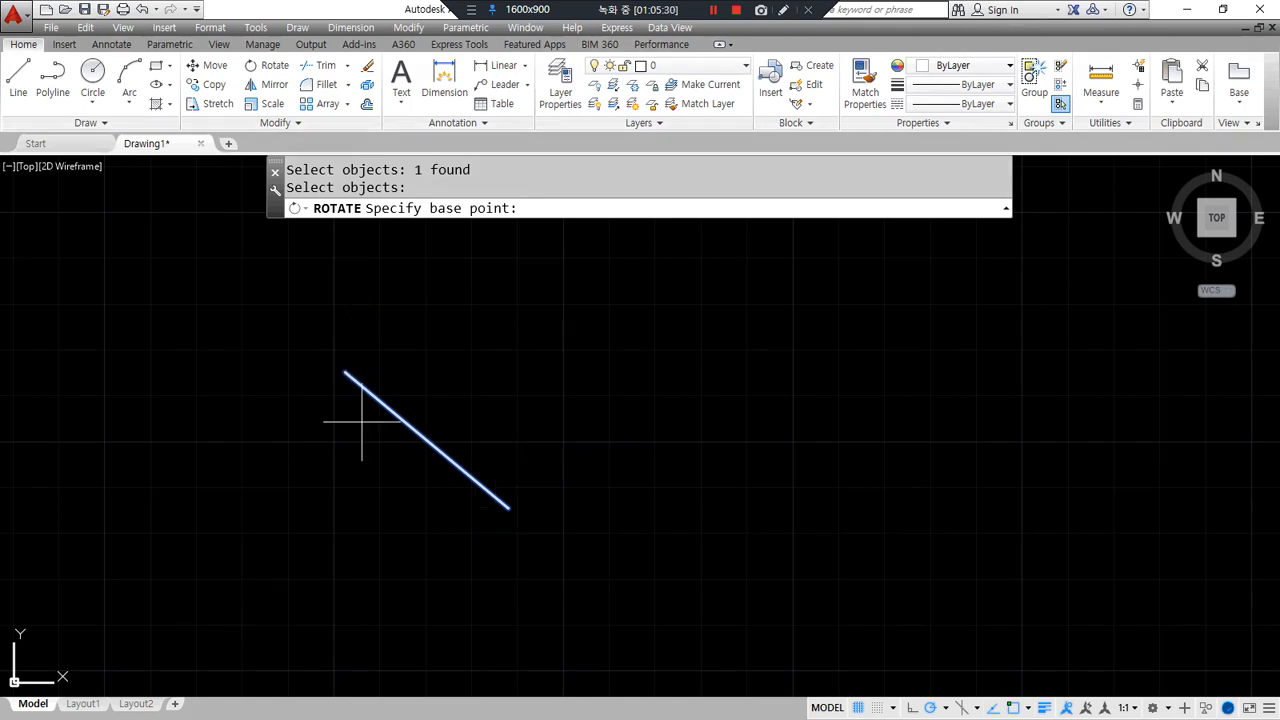
- Rotate the line about its upper end by reference so it rises up-right at 45°
click(341, 374)
mouse_move(436, 294)
mouse_down()
mouse_move(361, 370)
mouse_move(380, 383)
mouse_up()
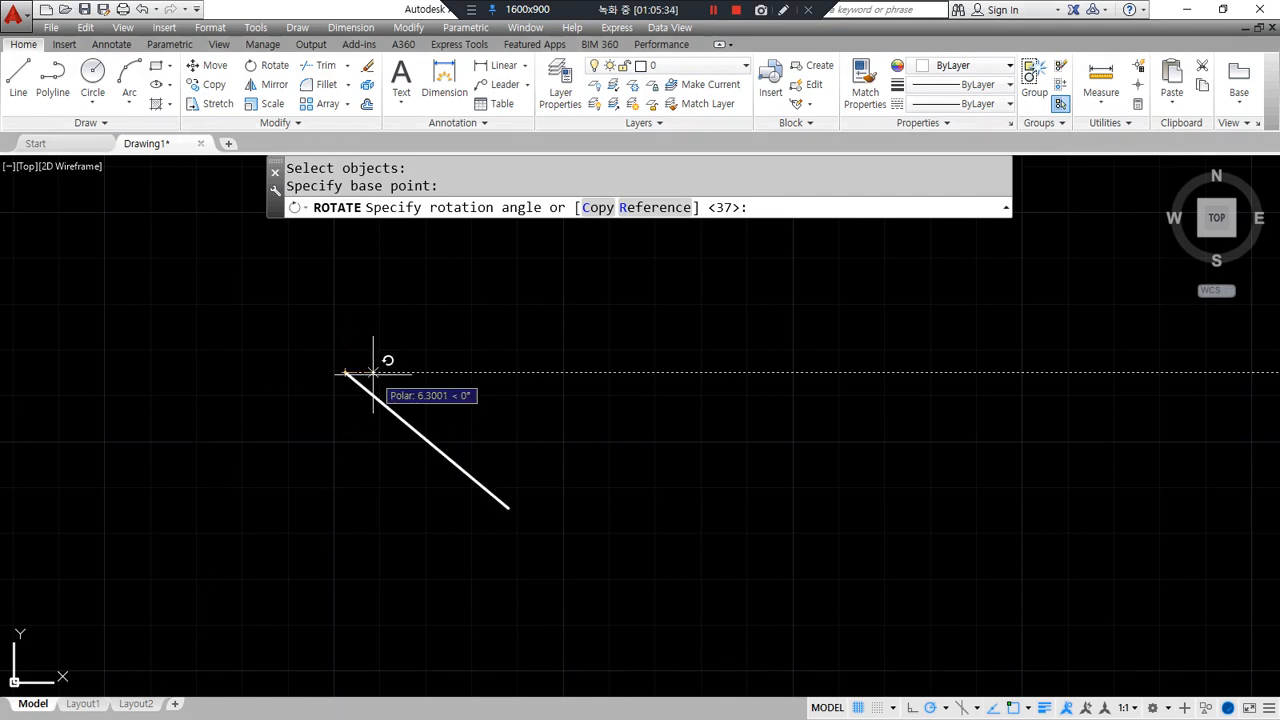
text(r)
key(Return)
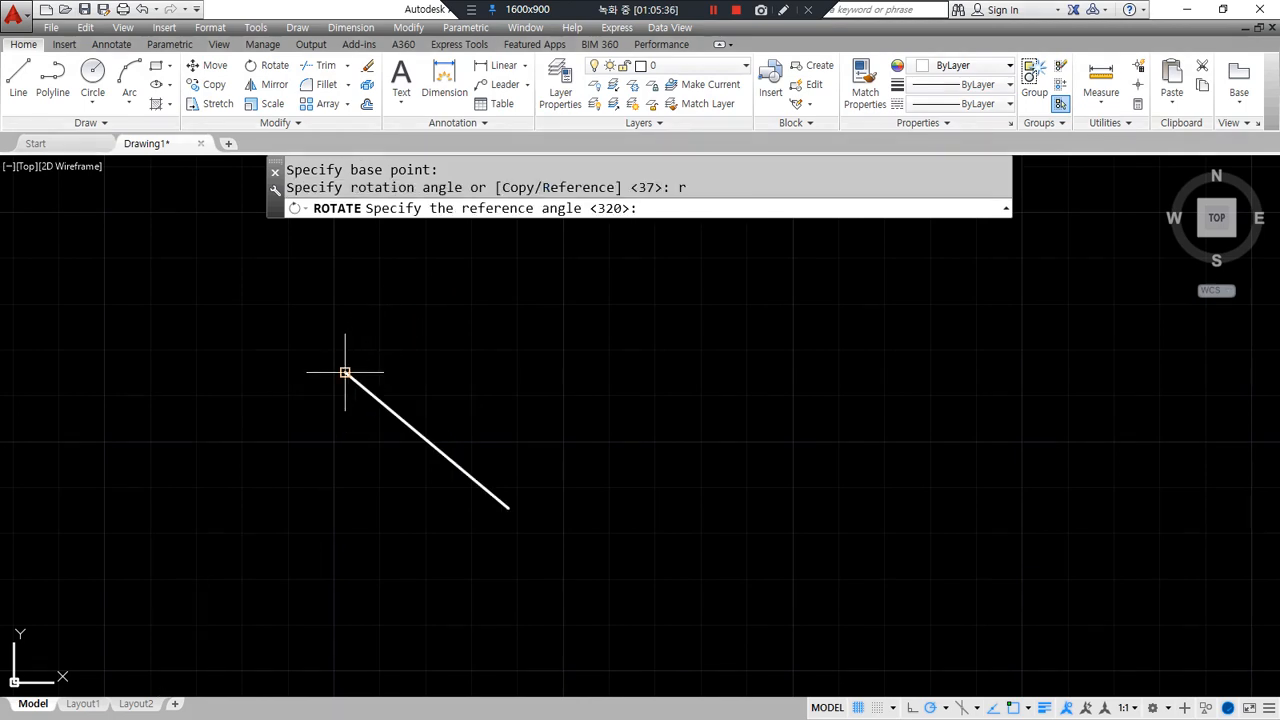
click(345, 373)
click(506, 504)
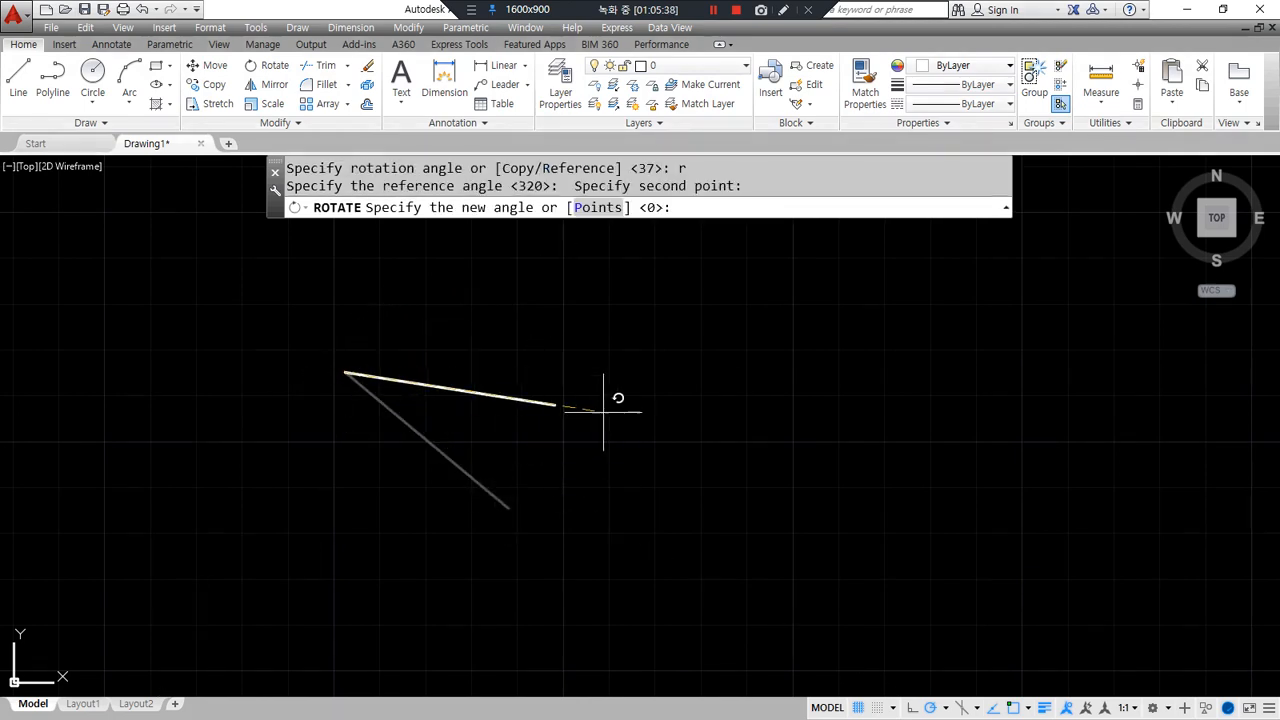
key(Return)
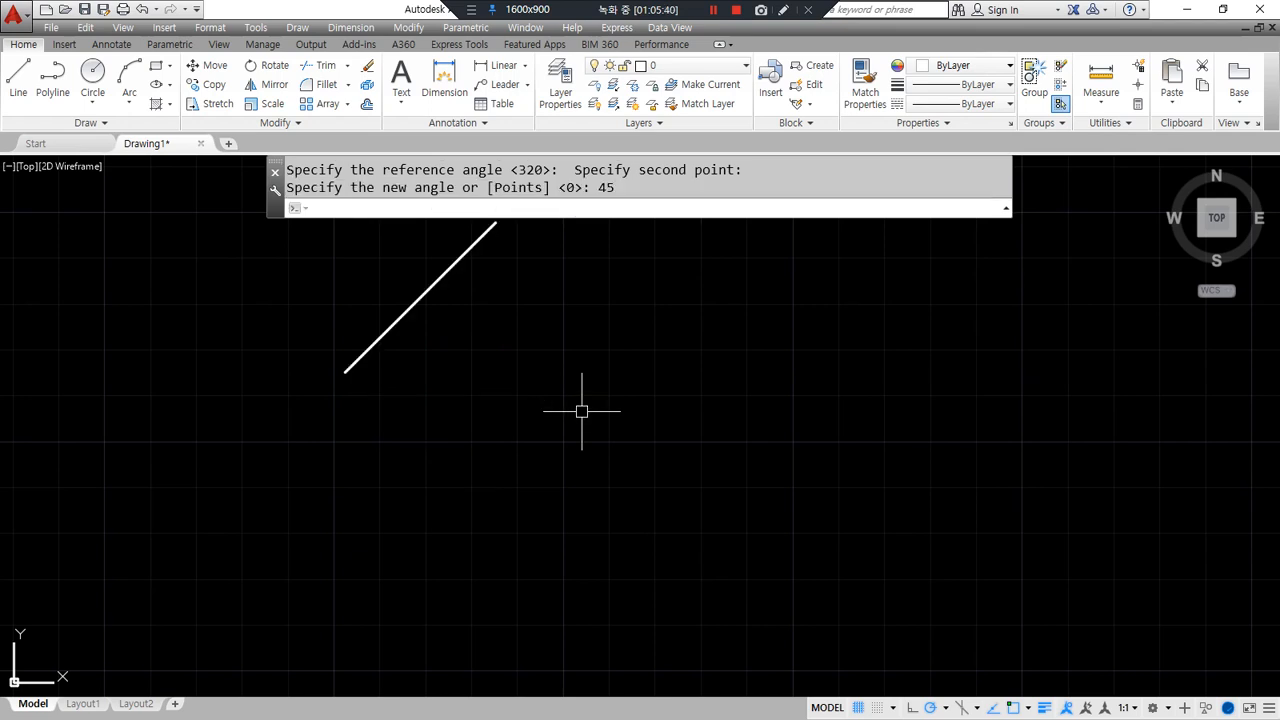
- Pan the view and delete the diagonal line
middle_drag(580, 408, 540, 540)
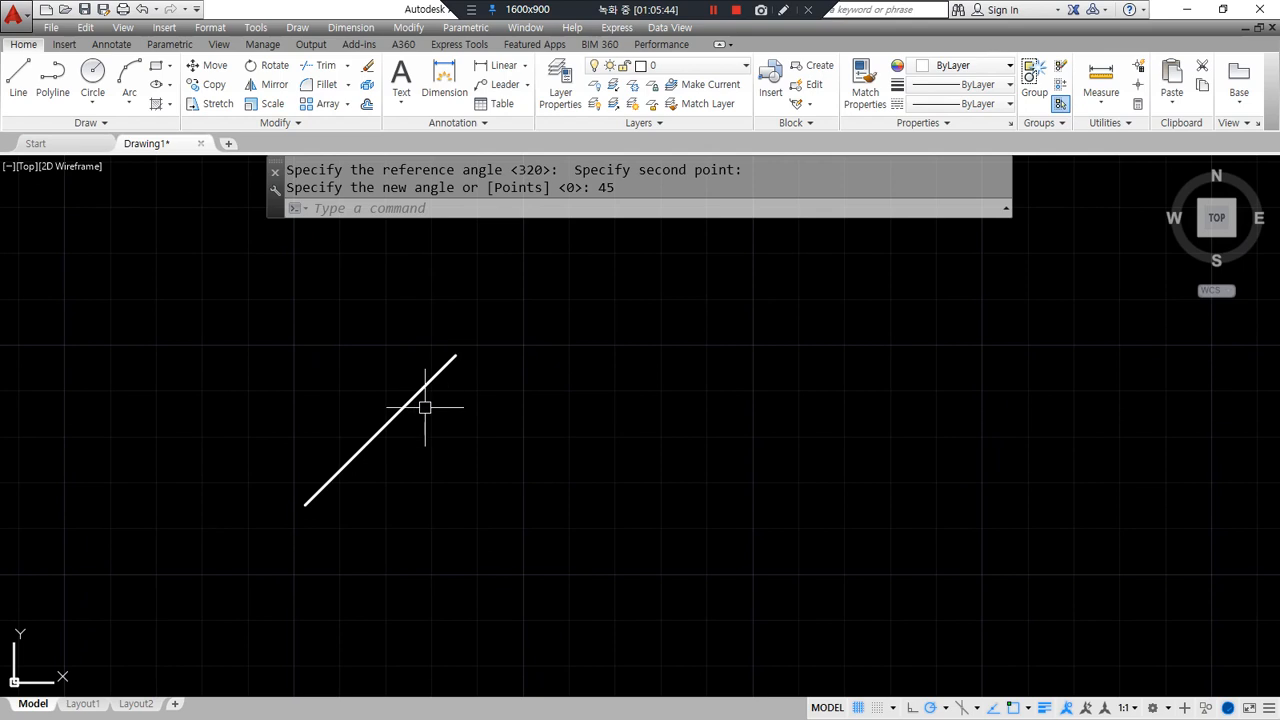
click(387, 452)
key(Delete)
- Bring File Explorer over the drawing and drag 다운로드 (2).png into AutoCAD
drag(0, 172, 0, 198)
drag(0, 48, 0, 179)
mouse_move(214, 449)
mouse_down()
mouse_move(140, 322)
mouse_move(212, 437)
mouse_up()
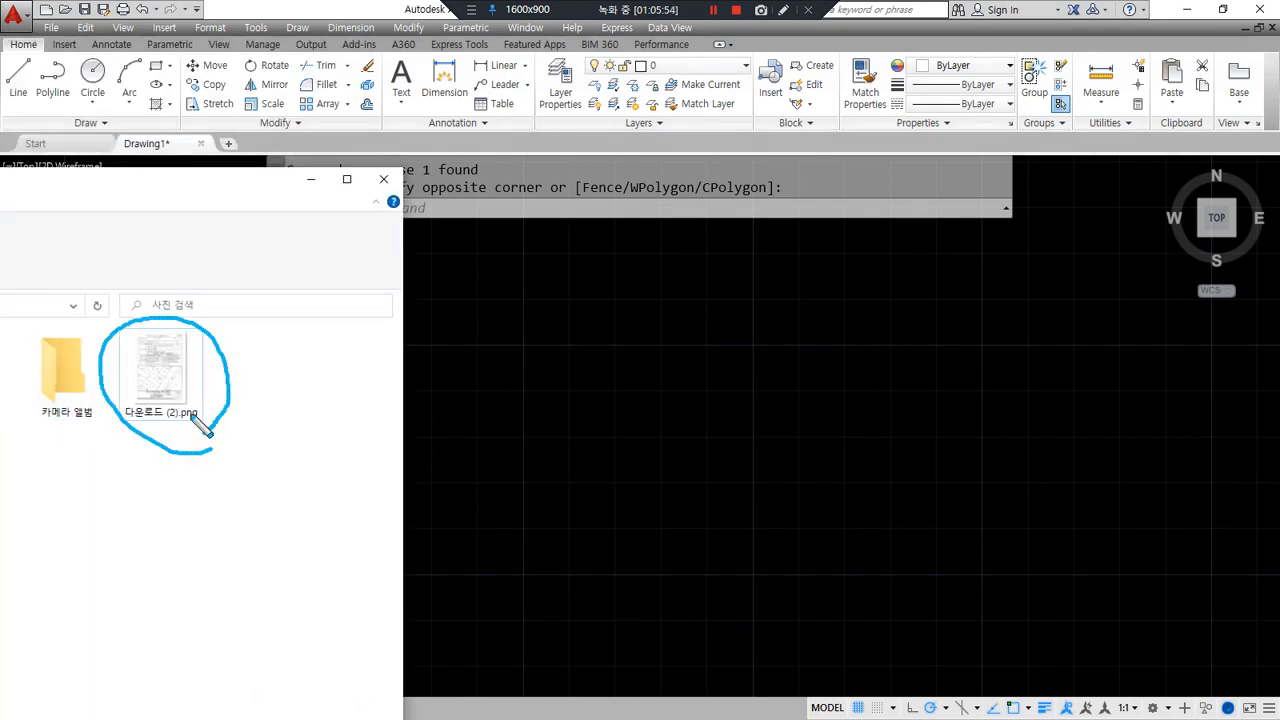
mouse_move(160, 362)
mouse_down()
mouse_move(570, 400)
mouse_move(542, 414)
mouse_up()
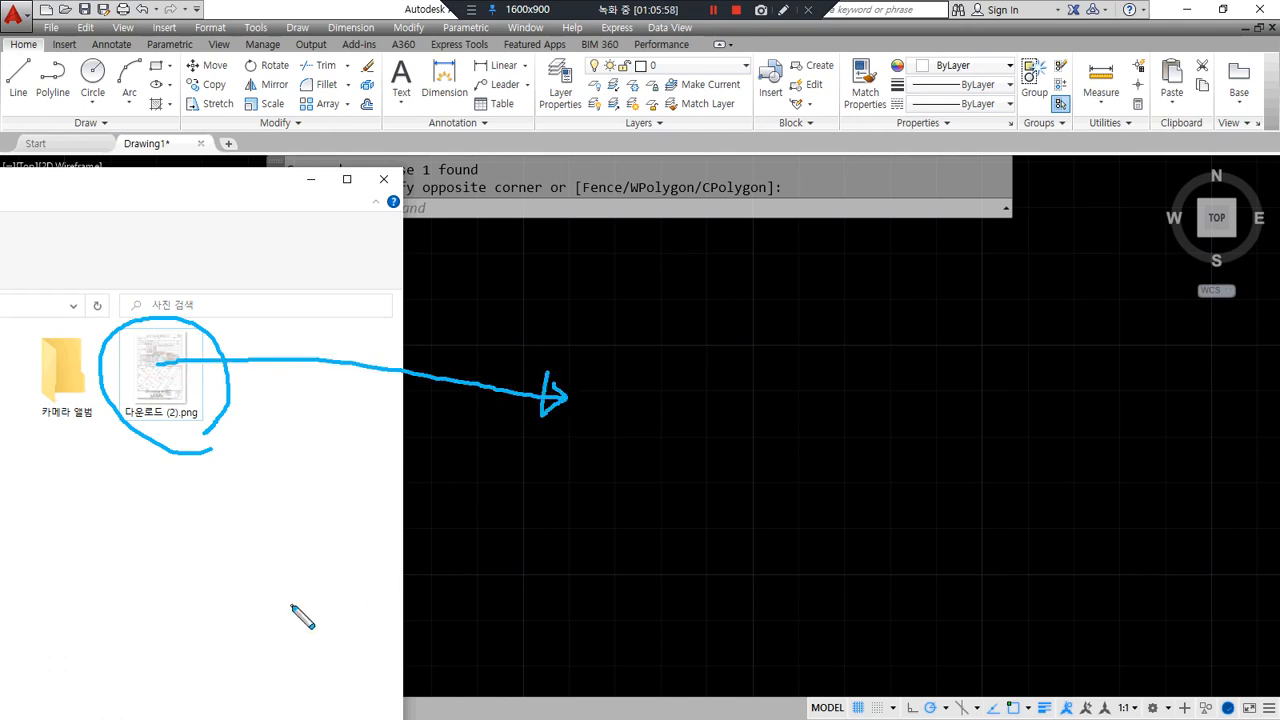
key(Escape)
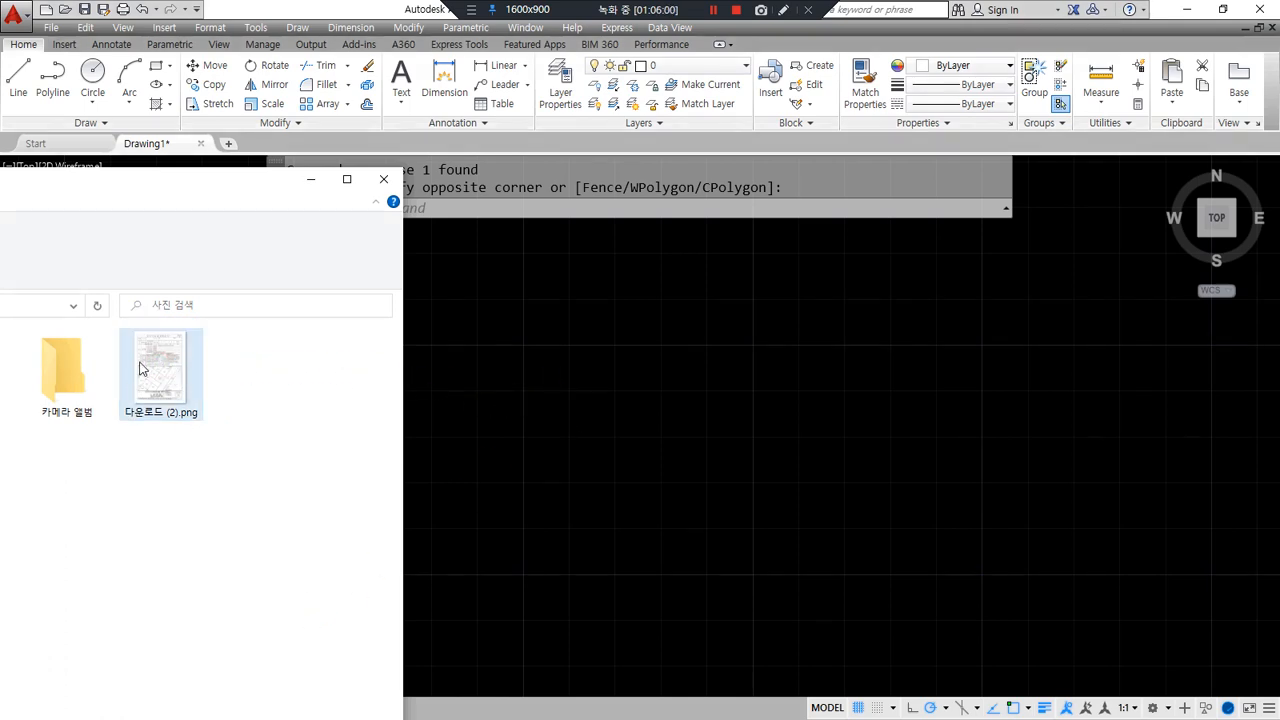
drag(146, 362, 290, 349)
drag(588, 463, 582, 446)
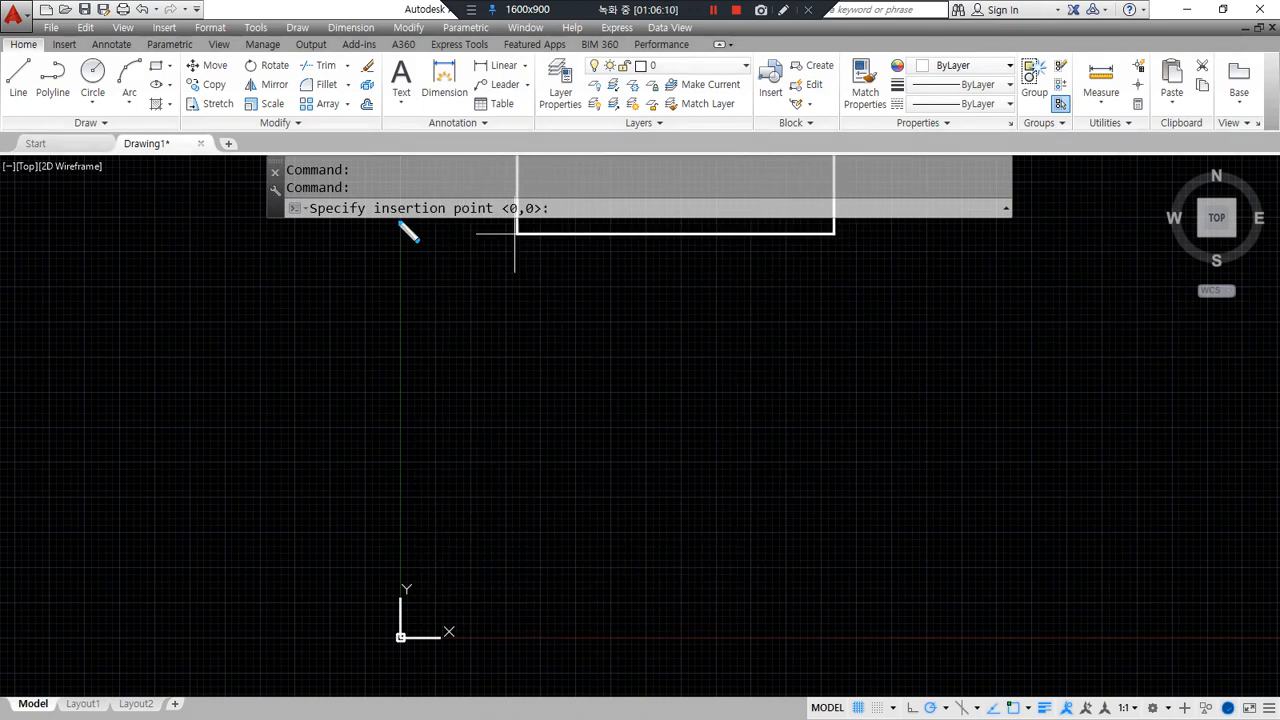
- Insert the scan at point 0,0 with scale 1 and rotation 0
drag(496, 212, 544, 220)
key(Escape)
key(Return)
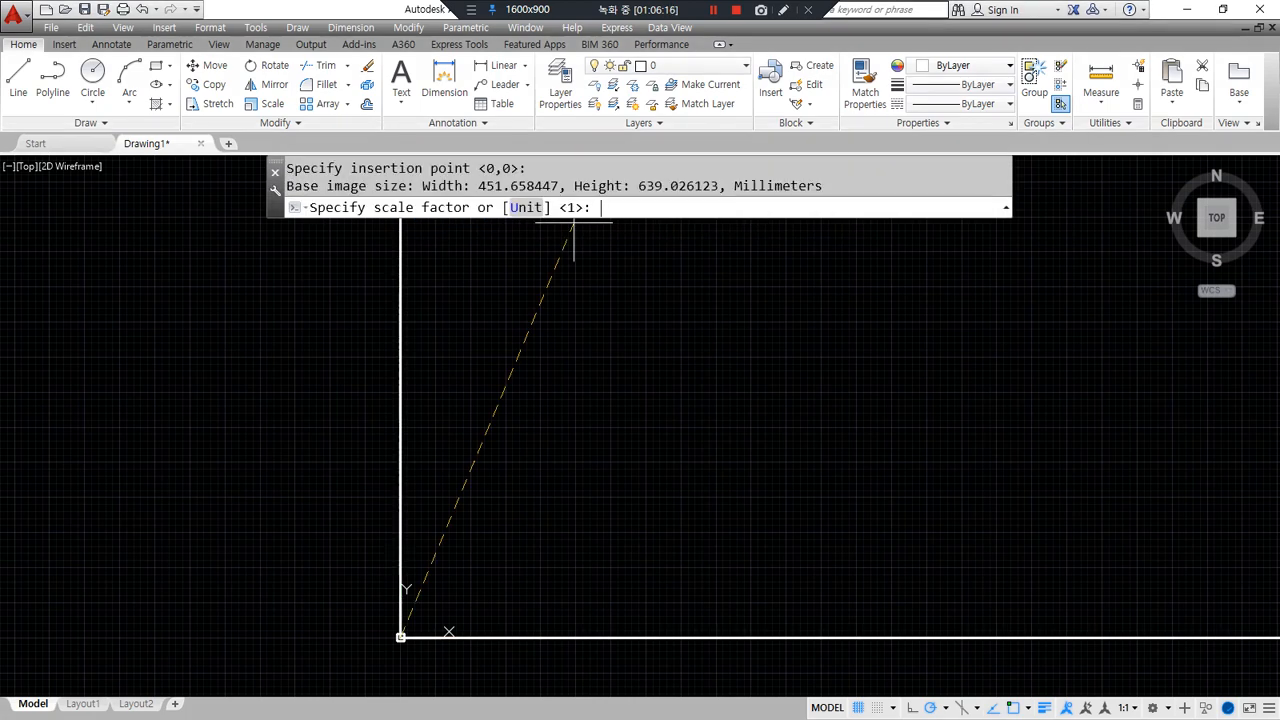
key(Return)
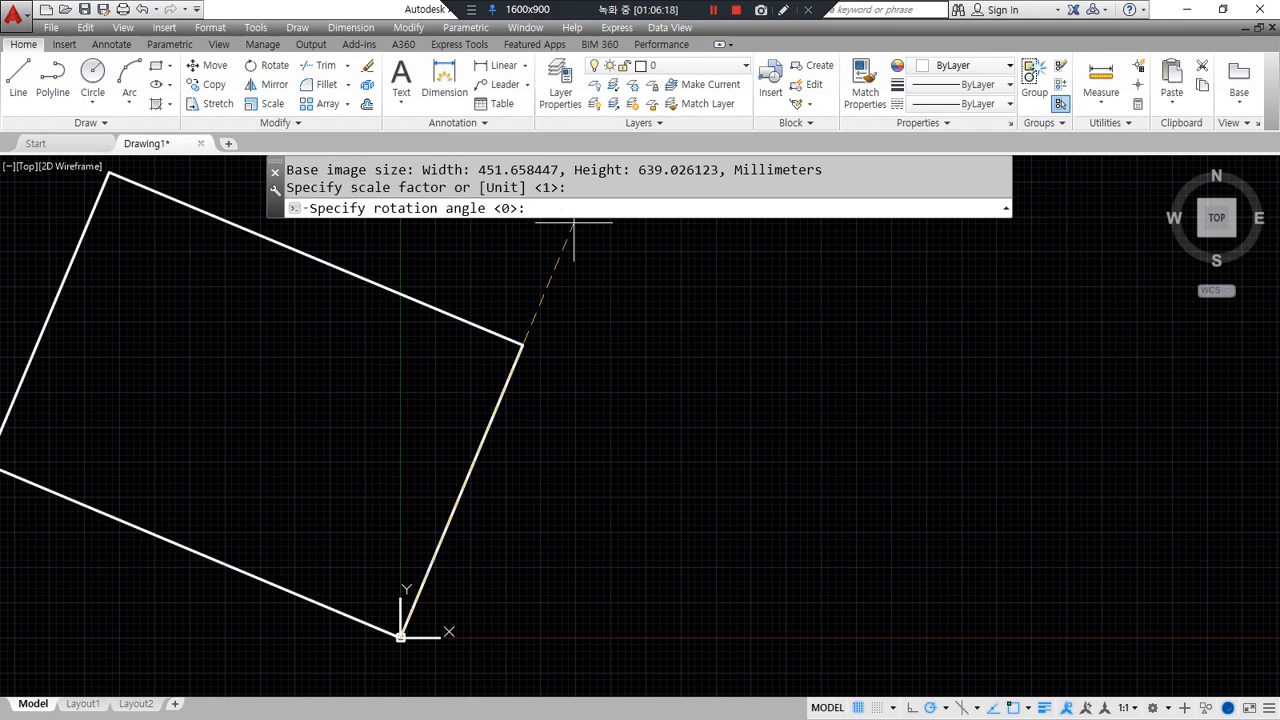
key(Return)
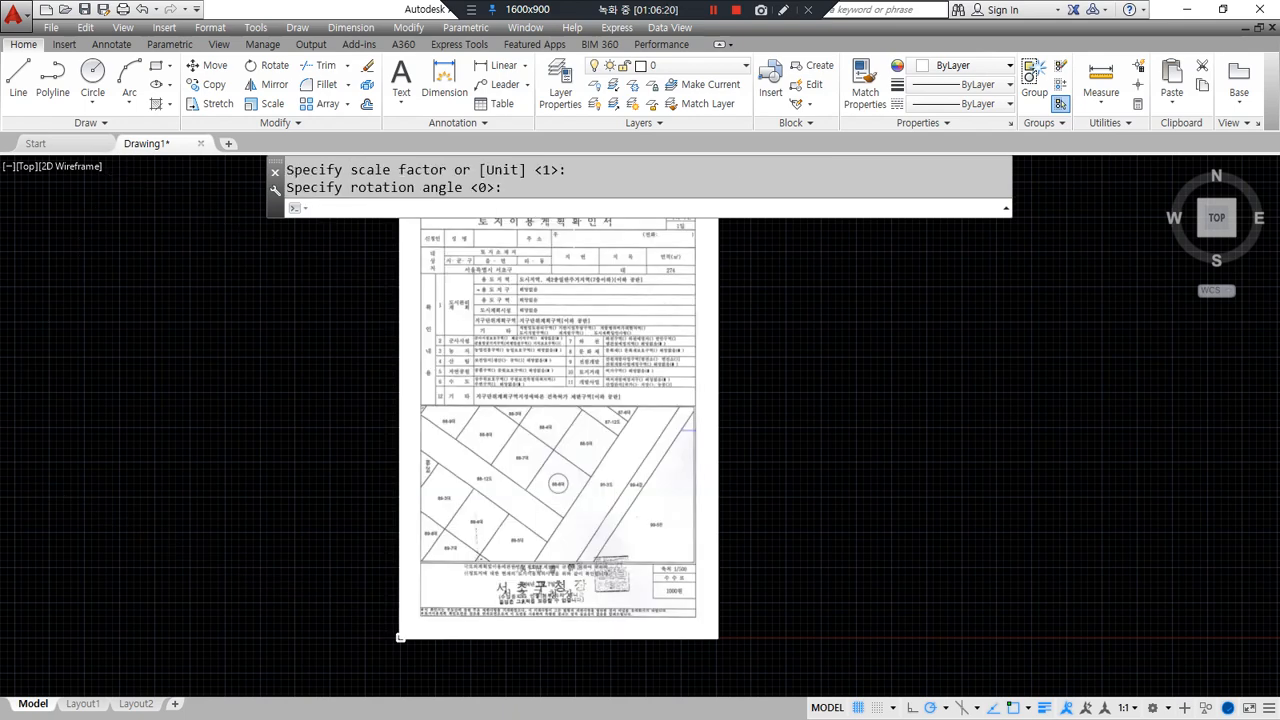
- Pan and zoom onto the placed image, then bring the browser window back over
middle_drag(479, 400, 292, 430)
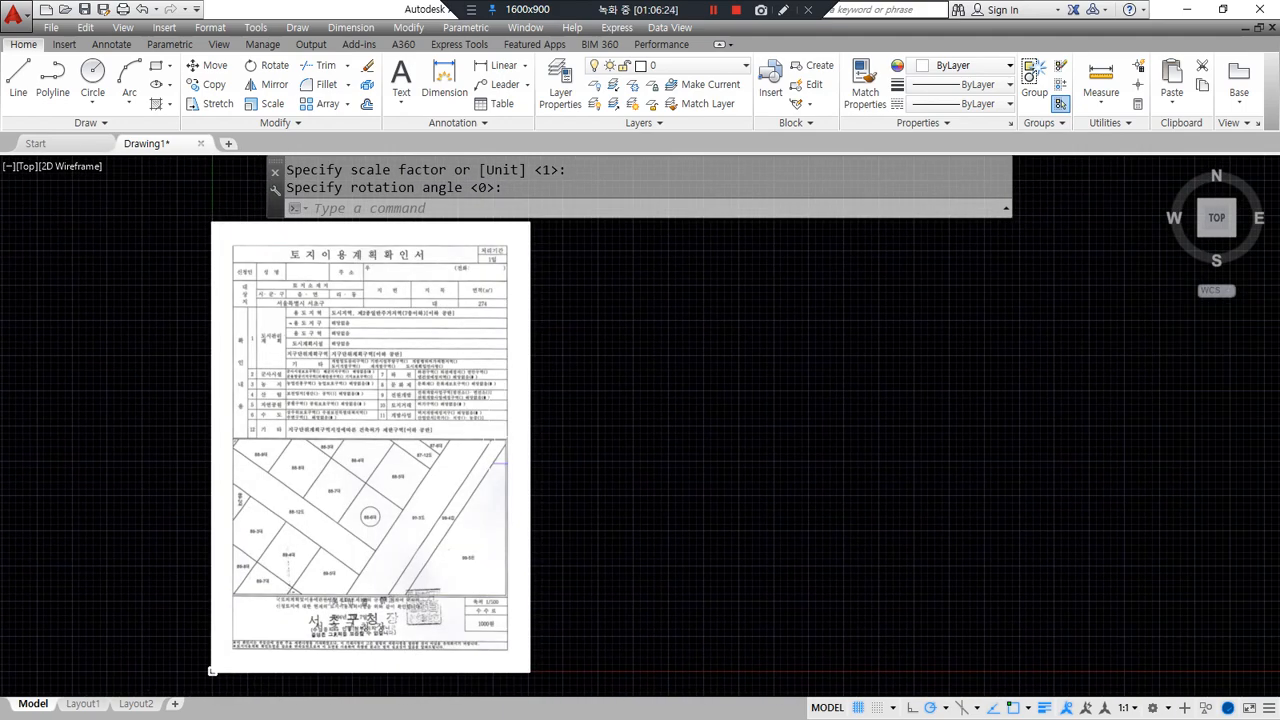
scroll(605, 230, up, 2)
scroll(605, 230, down, 6)
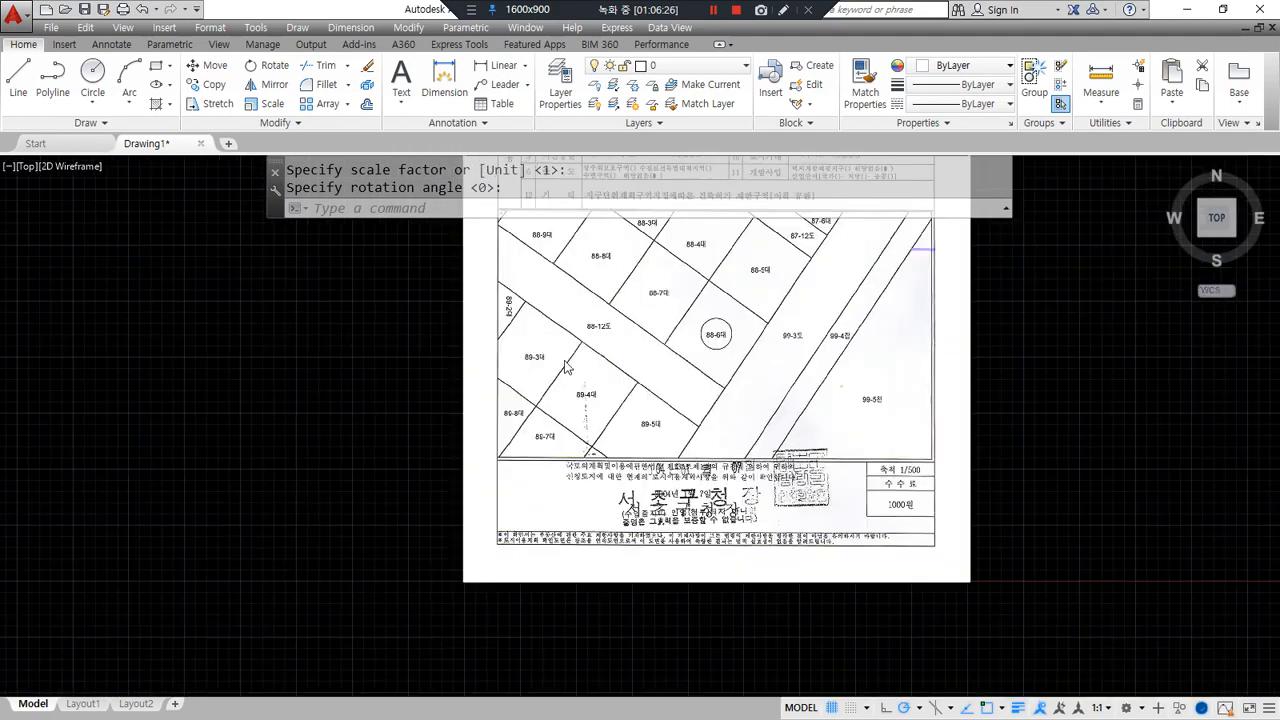
scroll(605, 230, up, 8)
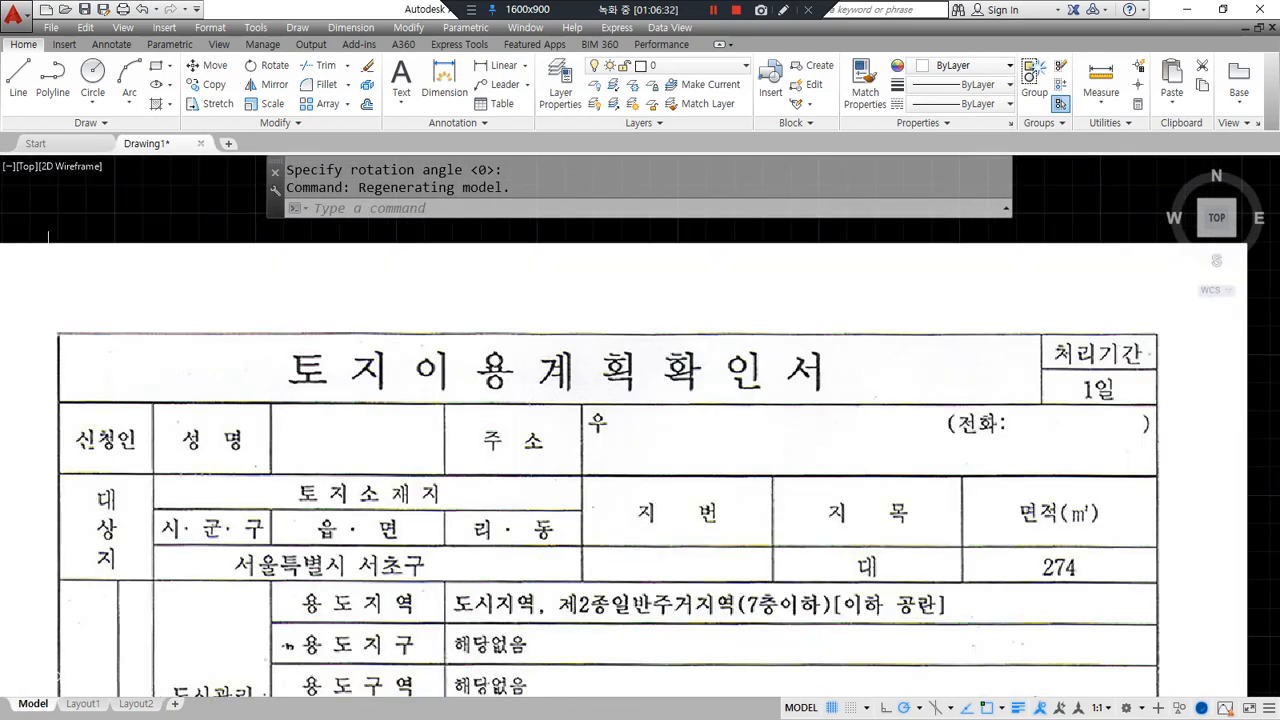
drag(0, 100, 343, 98)
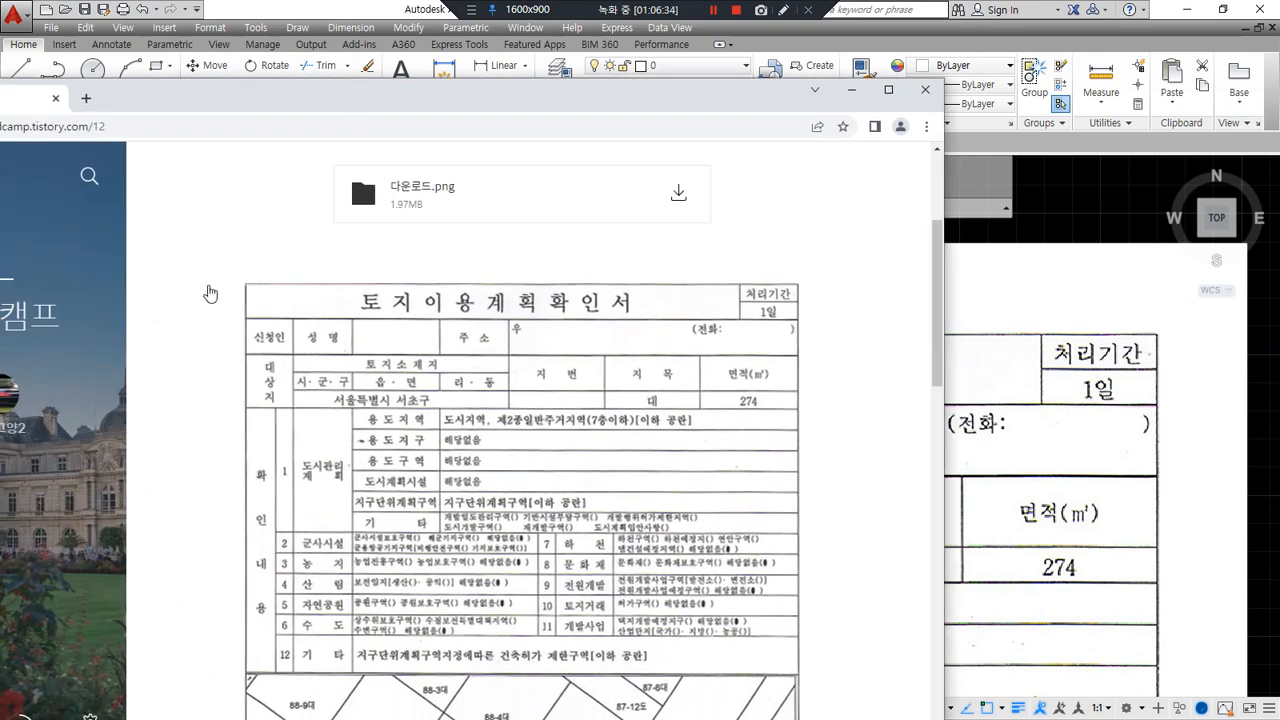
- Mark the certificate's location 서울특별시 서초구, land category 지목 and 274 m² area
scroll(216, 289, down, 1)
mouse_move(402, 236)
mouse_down()
mouse_move(402, 189)
mouse_move(630, 228)
mouse_move(386, 250)
mouse_up()
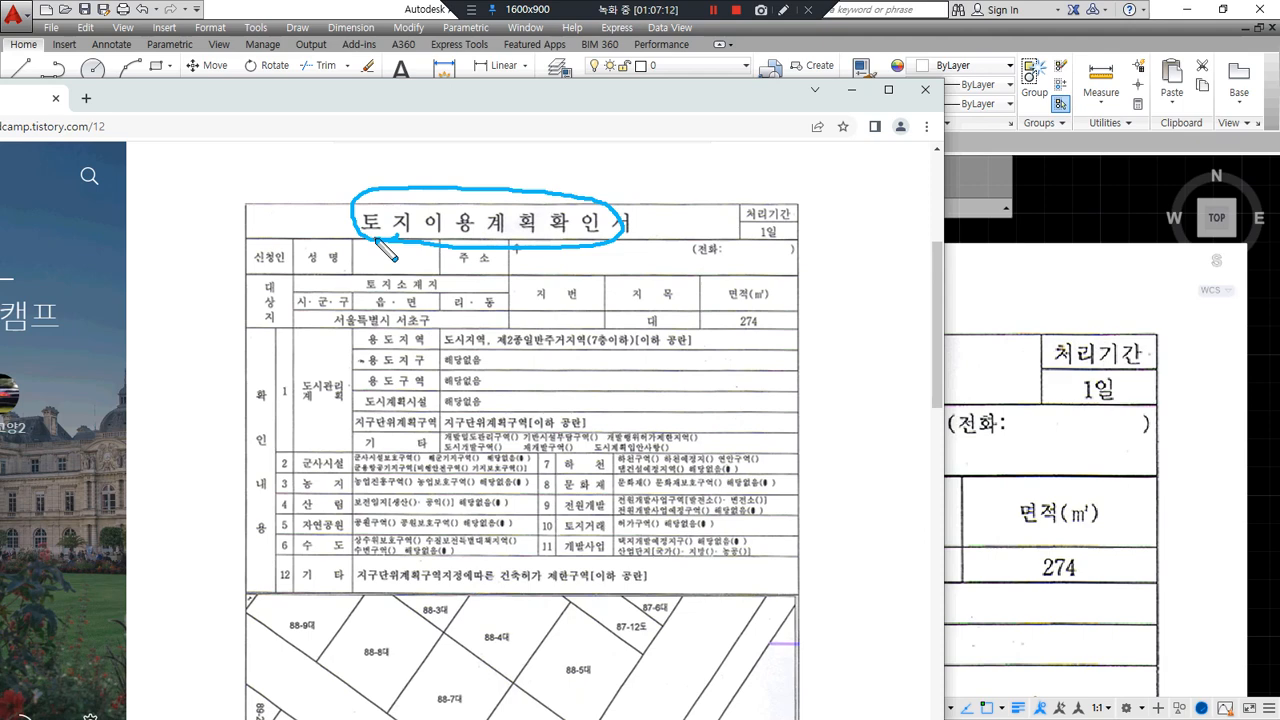
drag(482, 318, 337, 318)
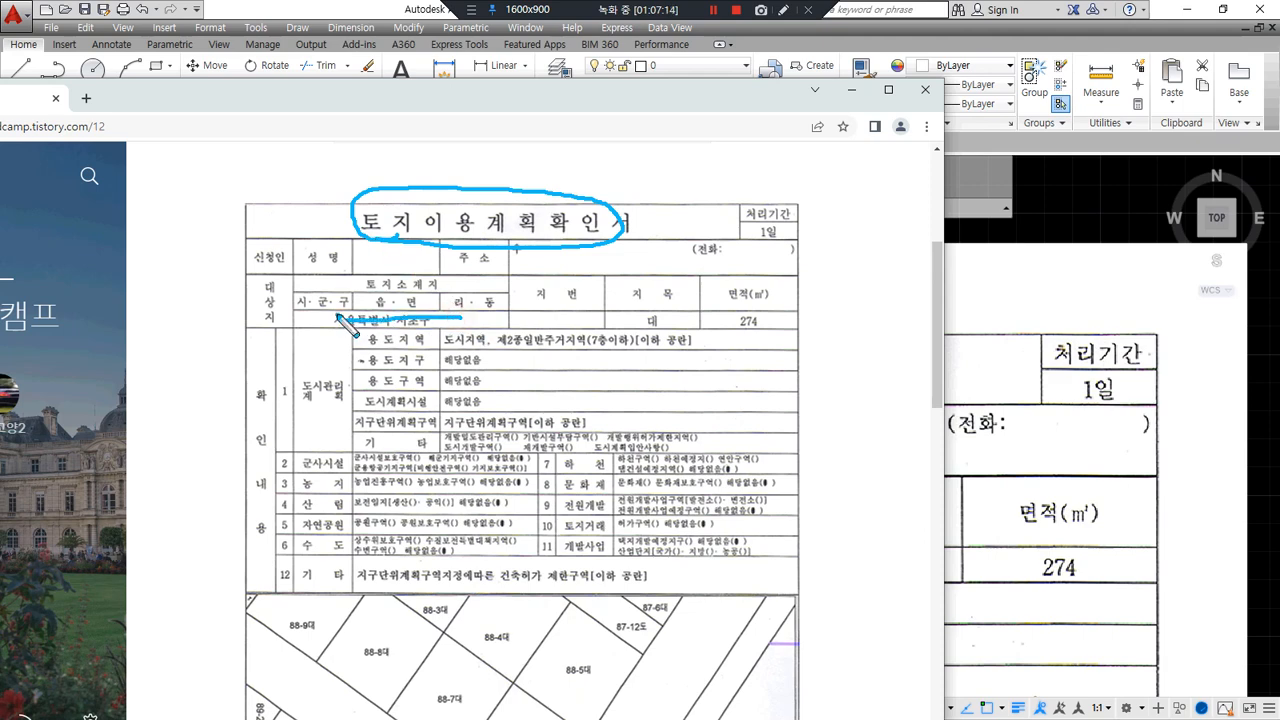
mouse_move(672, 325)
mouse_down()
mouse_move(621, 306)
mouse_move(646, 273)
mouse_move(683, 305)
mouse_move(670, 333)
mouse_move(638, 312)
mouse_move(660, 305)
mouse_move(662, 332)
mouse_up()
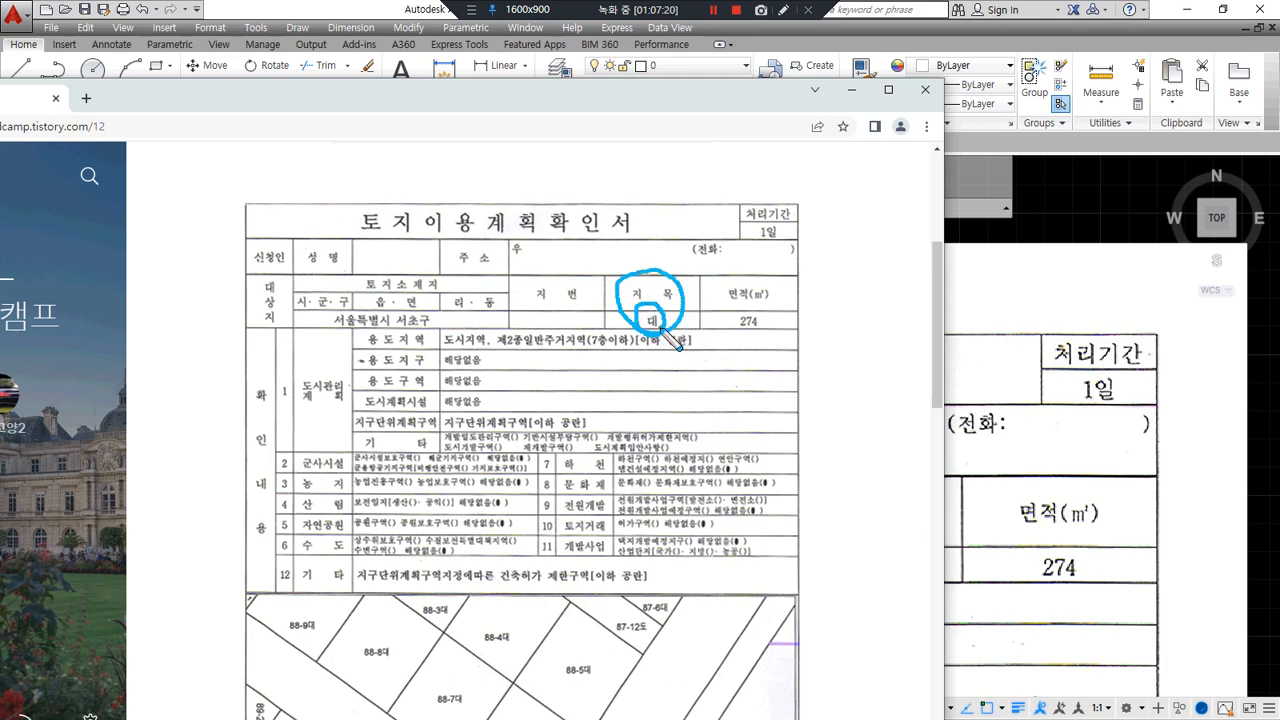
mouse_move(752, 346)
mouse_down()
mouse_move(718, 332)
mouse_move(762, 290)
mouse_move(762, 342)
mouse_move(735, 335)
mouse_move(766, 304)
mouse_move(765, 333)
mouse_up()
key(Delete)
- Mark the 제2종일반주거지역 zoning, seven-storey limit and restriction rows 2–6, reaching the map
drag(508, 349, 686, 350)
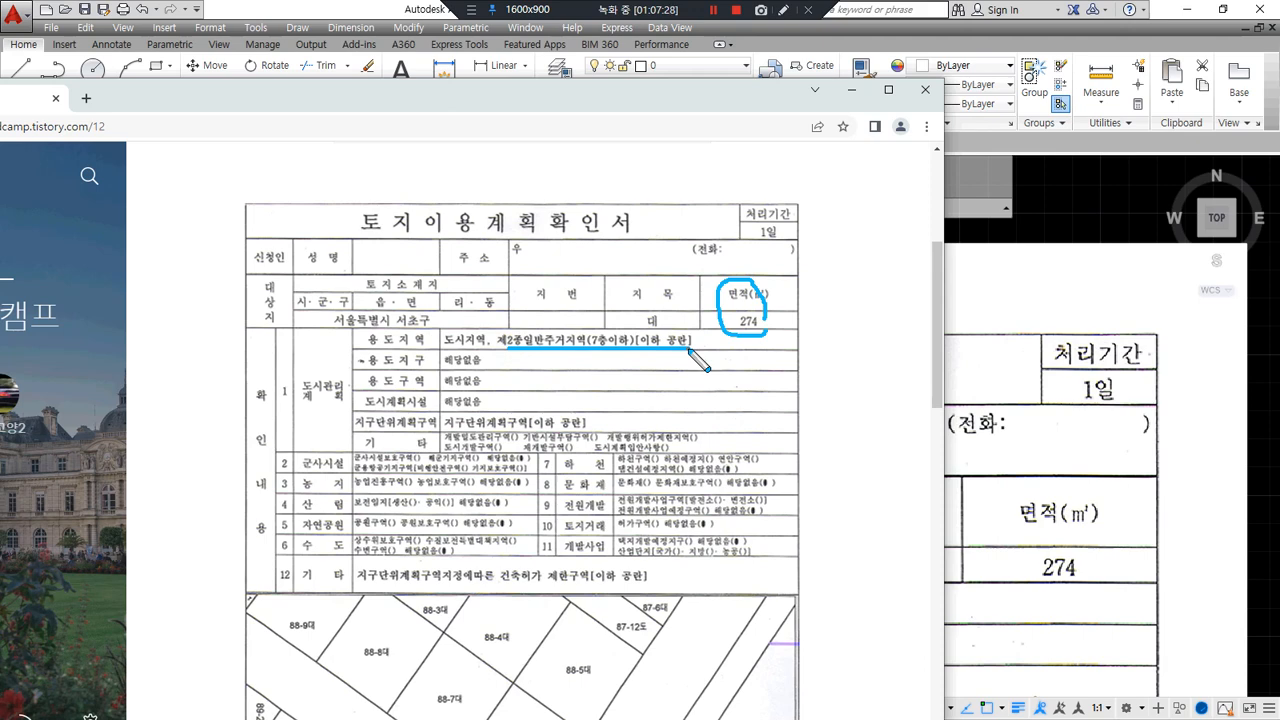
mouse_move(604, 350)
mouse_down()
mouse_move(612, 325)
mouse_move(614, 350)
mouse_move(592, 351)
mouse_up()
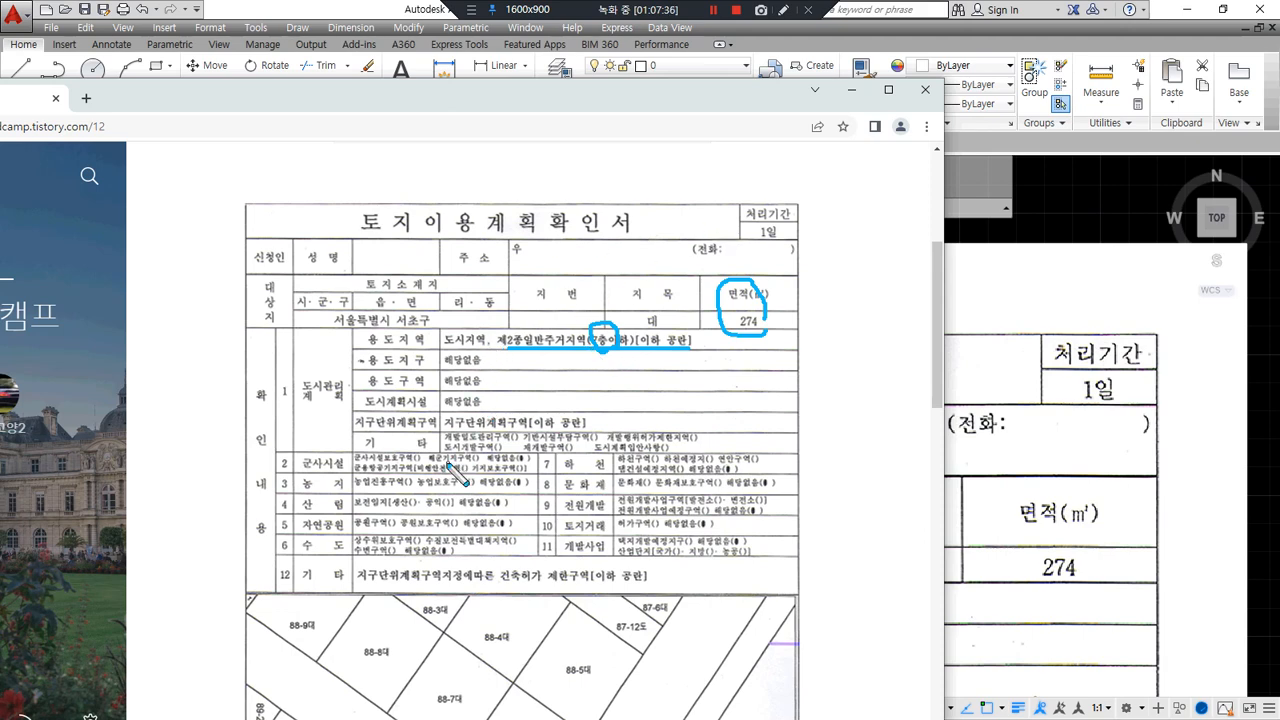
mouse_move(290, 450)
mouse_down()
mouse_move(262, 492)
mouse_move(342, 578)
mouse_move(714, 570)
mouse_move(714, 455)
mouse_move(546, 455)
mouse_up()
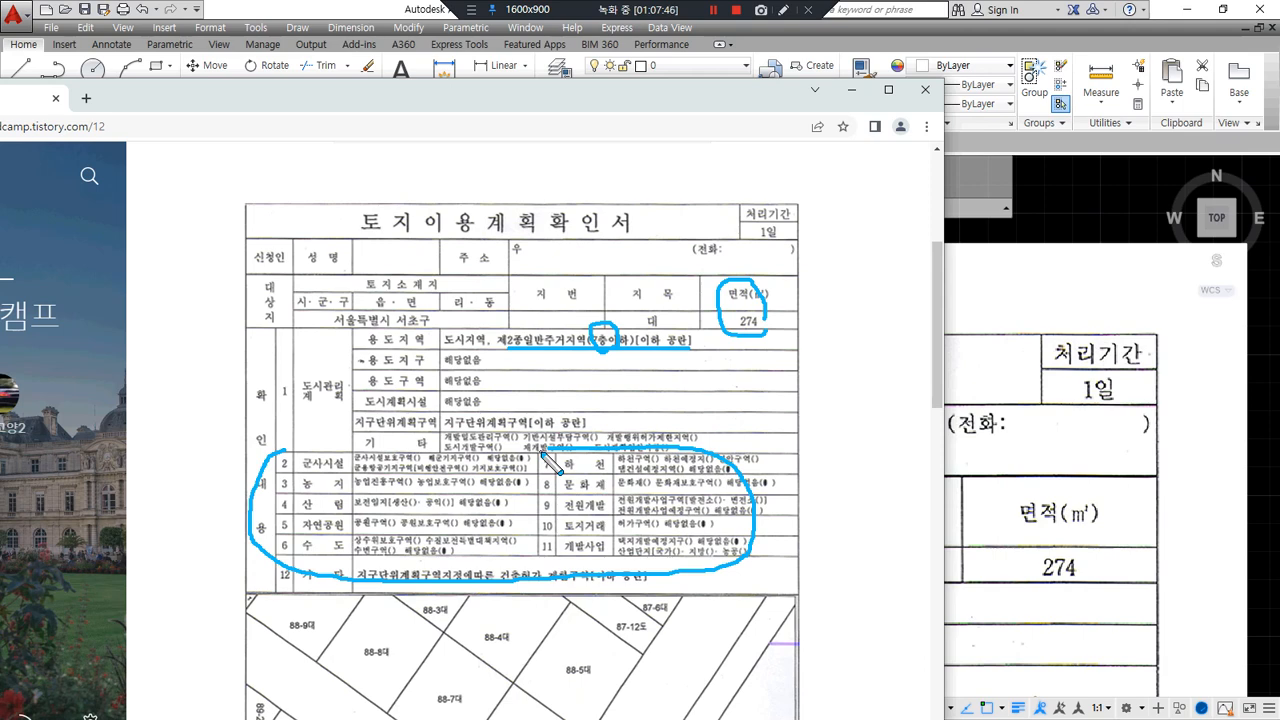
scroll(540, 463, down, 3)
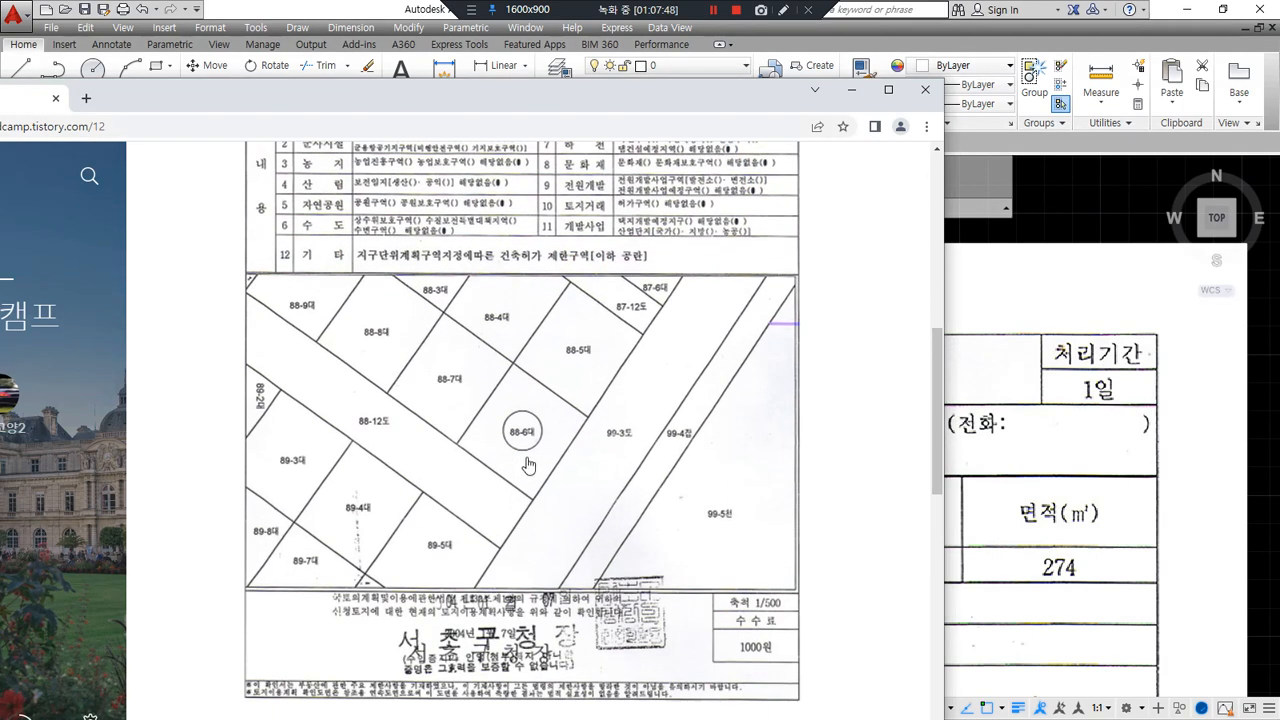
- Mark parcel 88-6대 and neighbours 88-12도, 99-5천 and 99-4잡 on the map
mouse_move(532, 463)
mouse_down()
mouse_move(522, 403)
mouse_move(545, 455)
mouse_up()
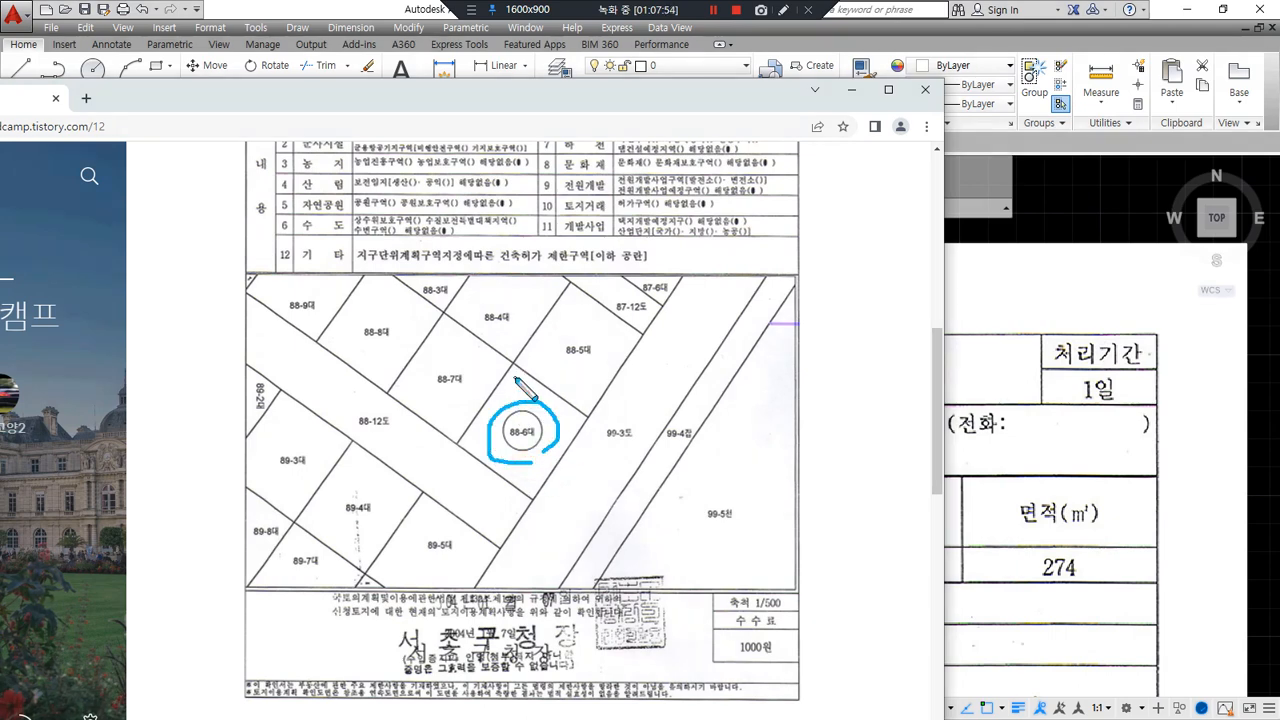
mouse_move(355, 433)
mouse_down()
mouse_move(400, 433)
mouse_move(356, 437)
mouse_up()
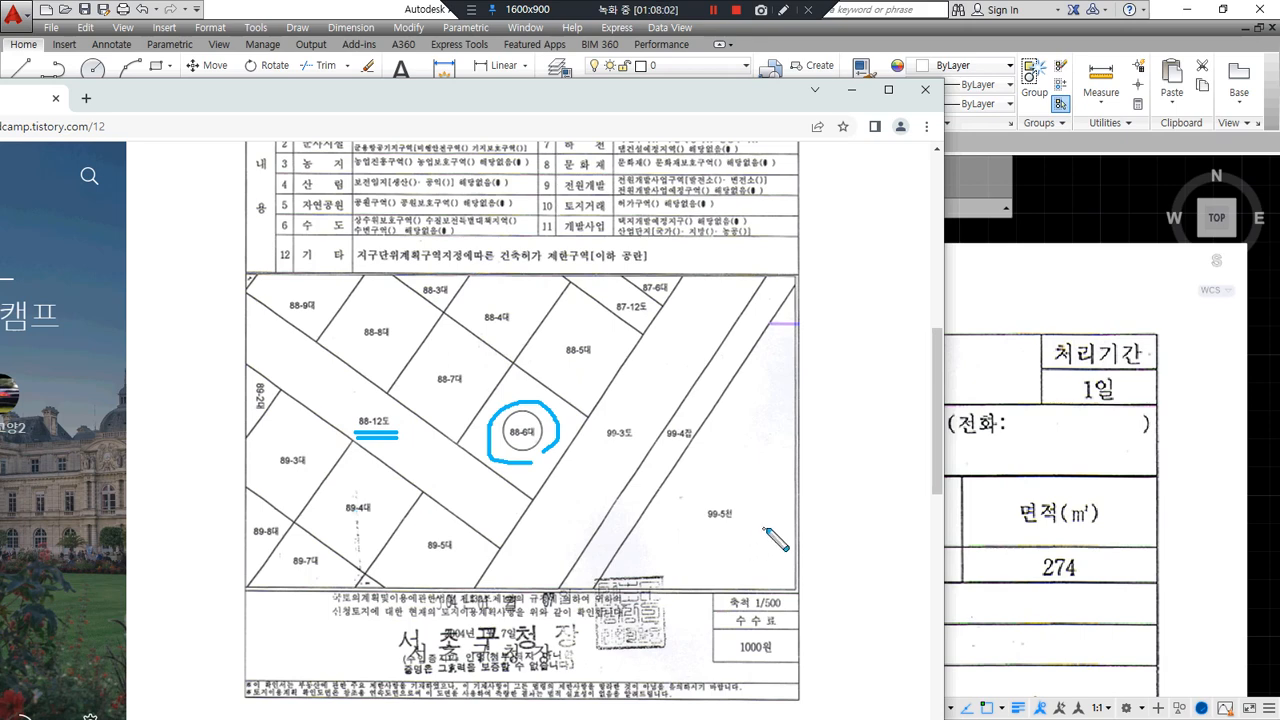
drag(739, 524, 697, 528)
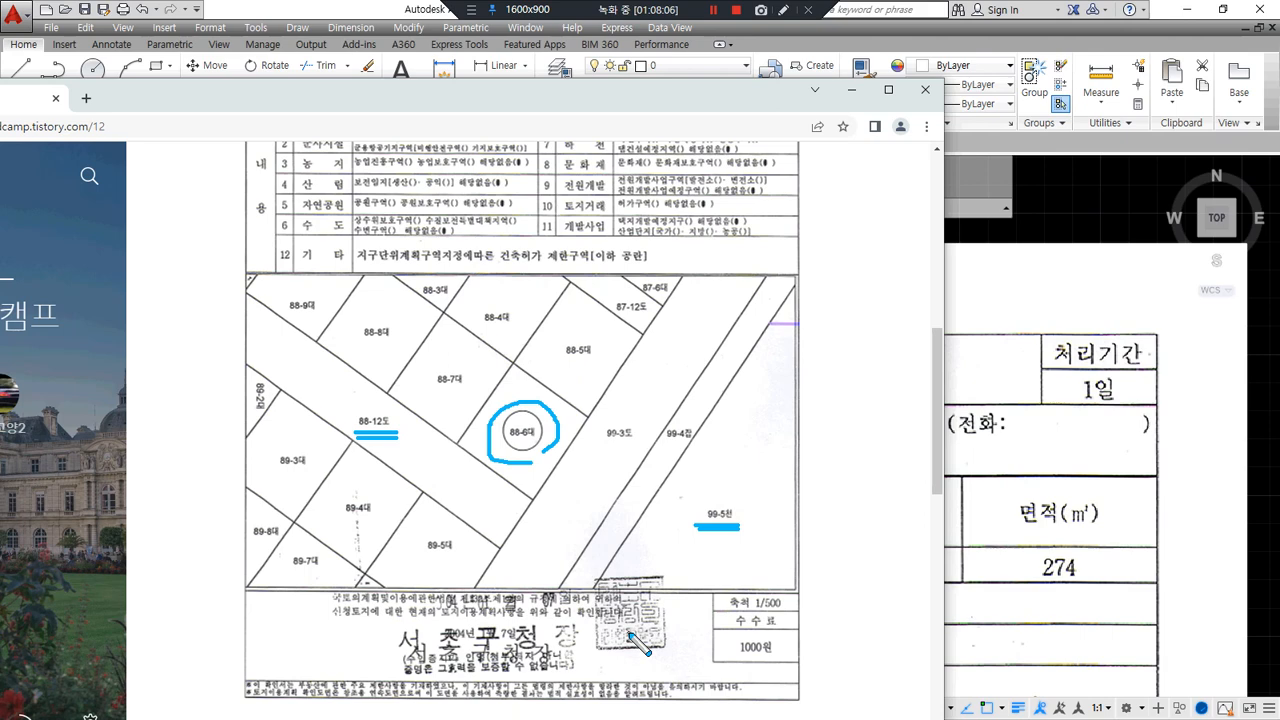
drag(688, 446, 661, 446)
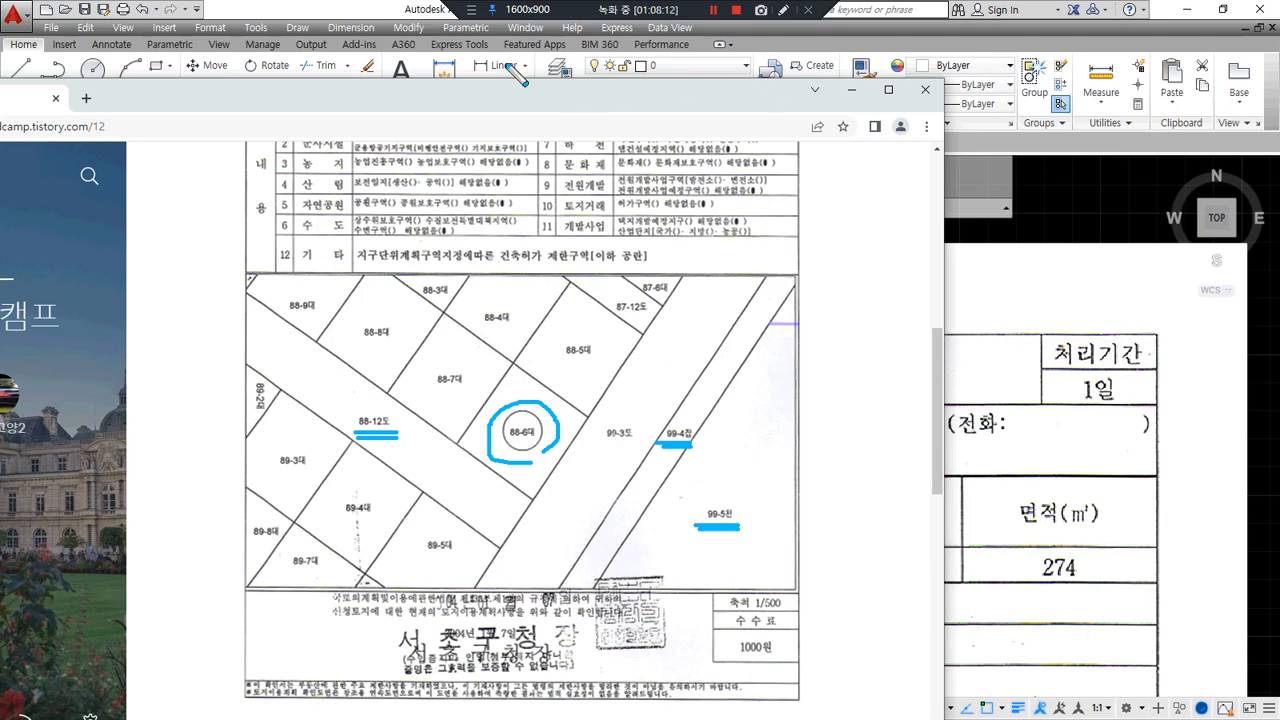
- Return to AutoCAD and pan down to the scanned parcel map
click(384, 27)
scroll(628, 510, down, 5)
scroll(634, 451, up, 8)
scroll(640, 300, down, 3)
middle_drag(700, 500, 543, 266)
middle_drag(640, 660, 640, 160)
middle_drag(634, 614, 634, 420)
- Zoom out over the scan, locate parcel 88-6대, and zoom in on one of its corners
scroll(748, 418, up, 2)
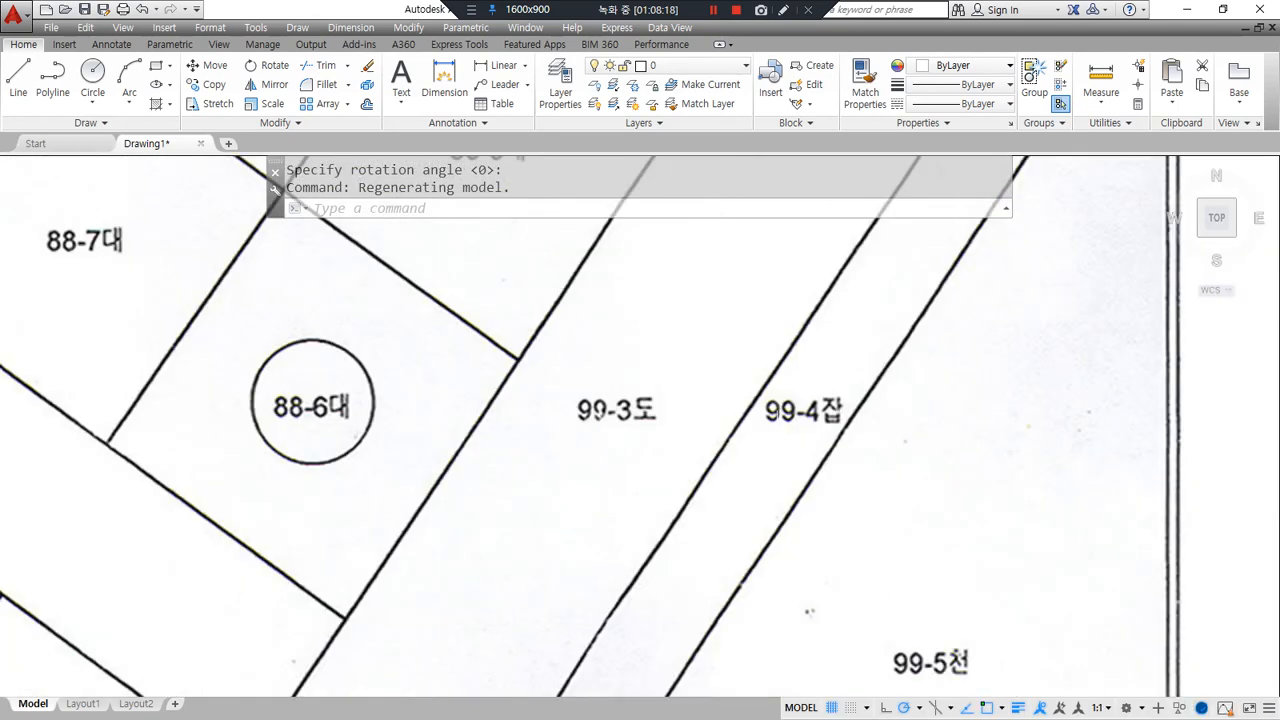
drag(845, 436, 765, 437)
mouse_move(826, 434)
mouse_down()
mouse_move(756, 420)
mouse_move(843, 390)
mouse_move(828, 432)
mouse_up()
mouse_move(290, 462)
mouse_down()
mouse_move(345, 350)
mouse_move(340, 464)
mouse_move(300, 357)
mouse_move(371, 463)
mouse_up()
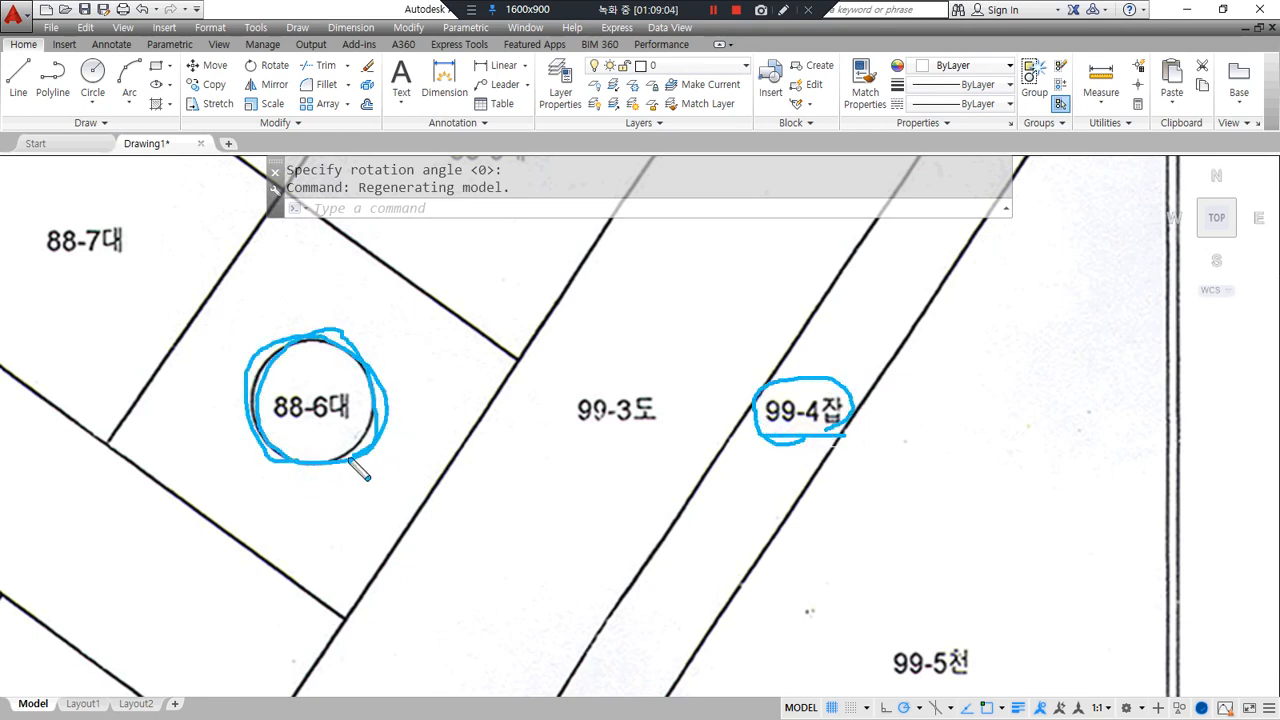
scroll(321, 418, down, 2)
scroll(320, 290, up, 2)
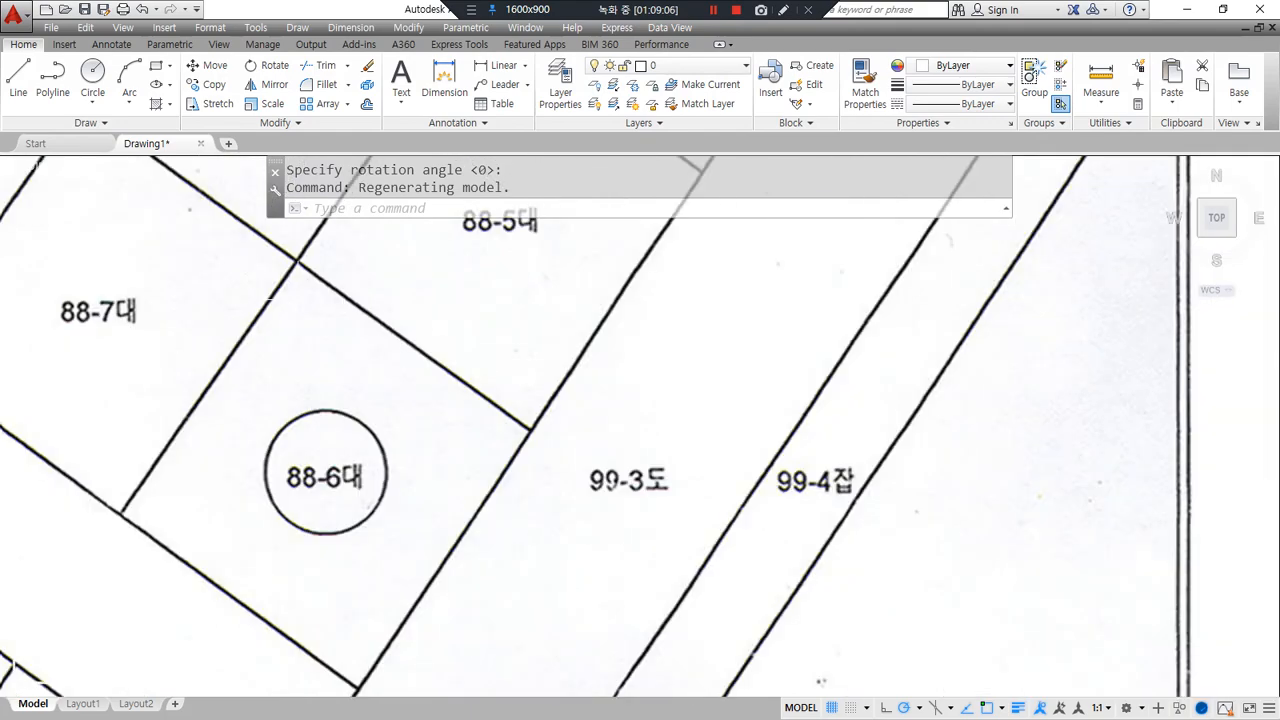
scroll(1035, 300, down, 5)
middle_drag(1177, 323, 780, 323)
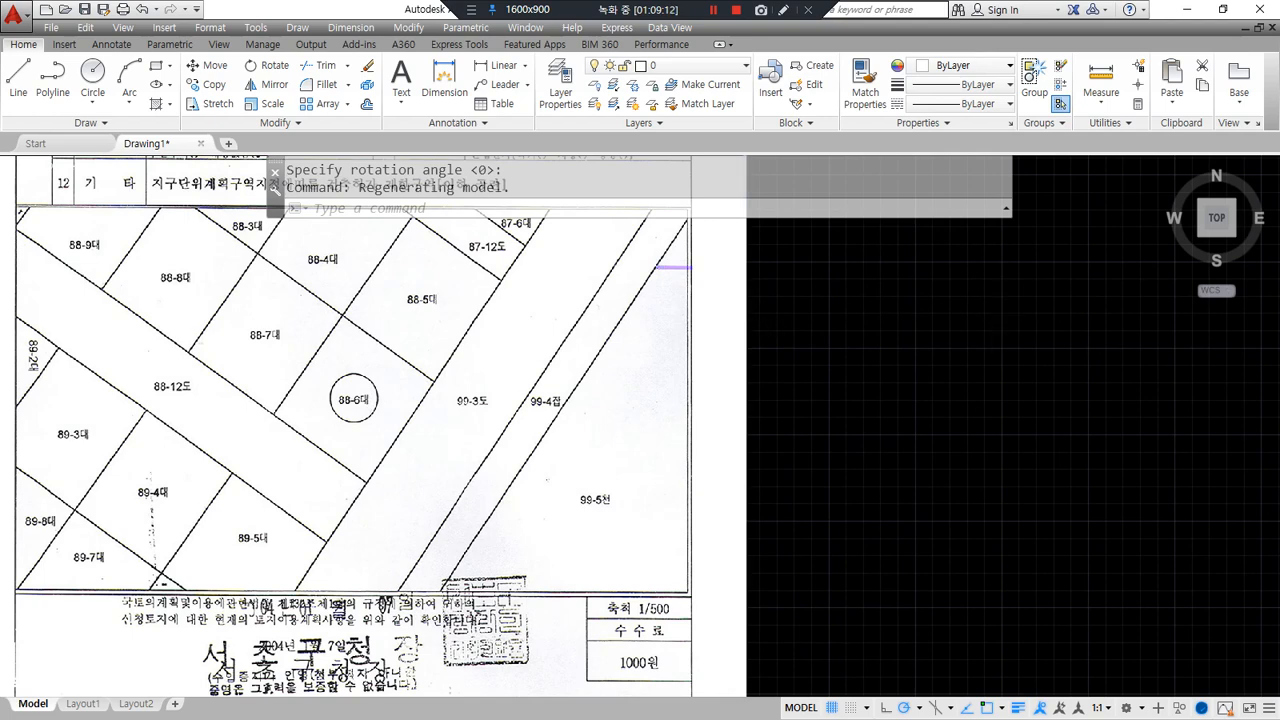
scroll(294, 362, up, 6)
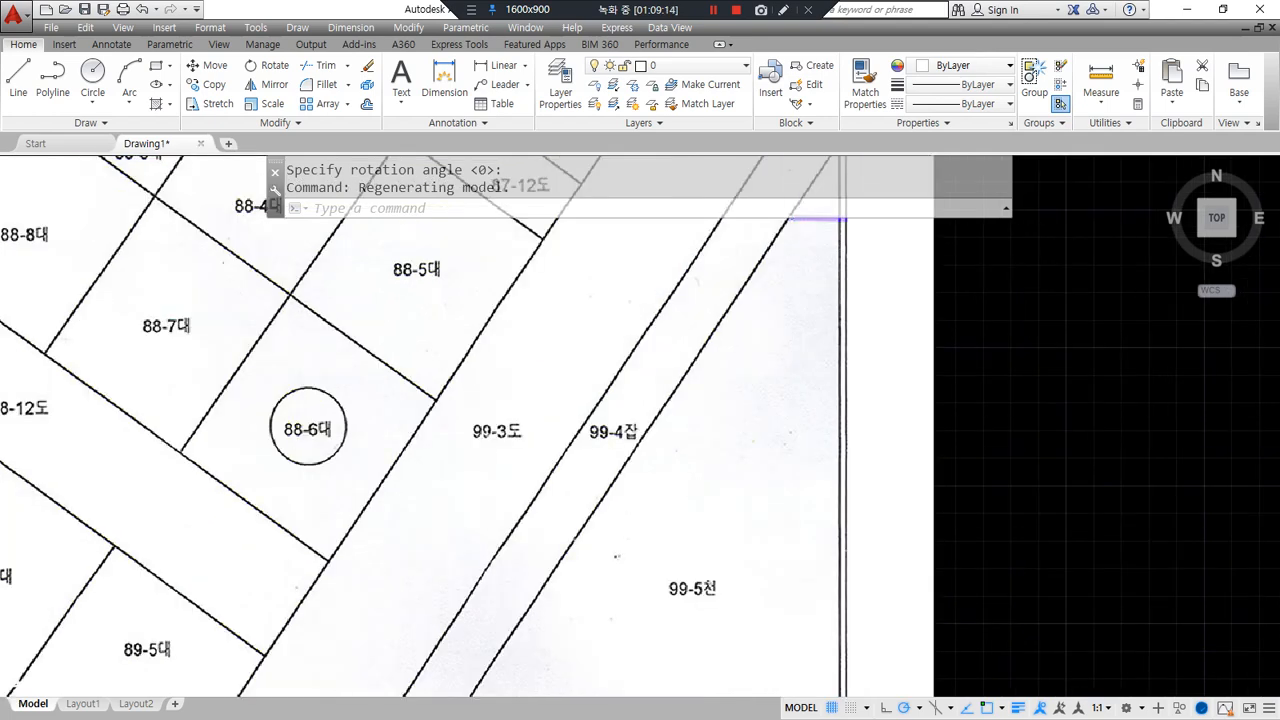
scroll(294, 362, up, 4)
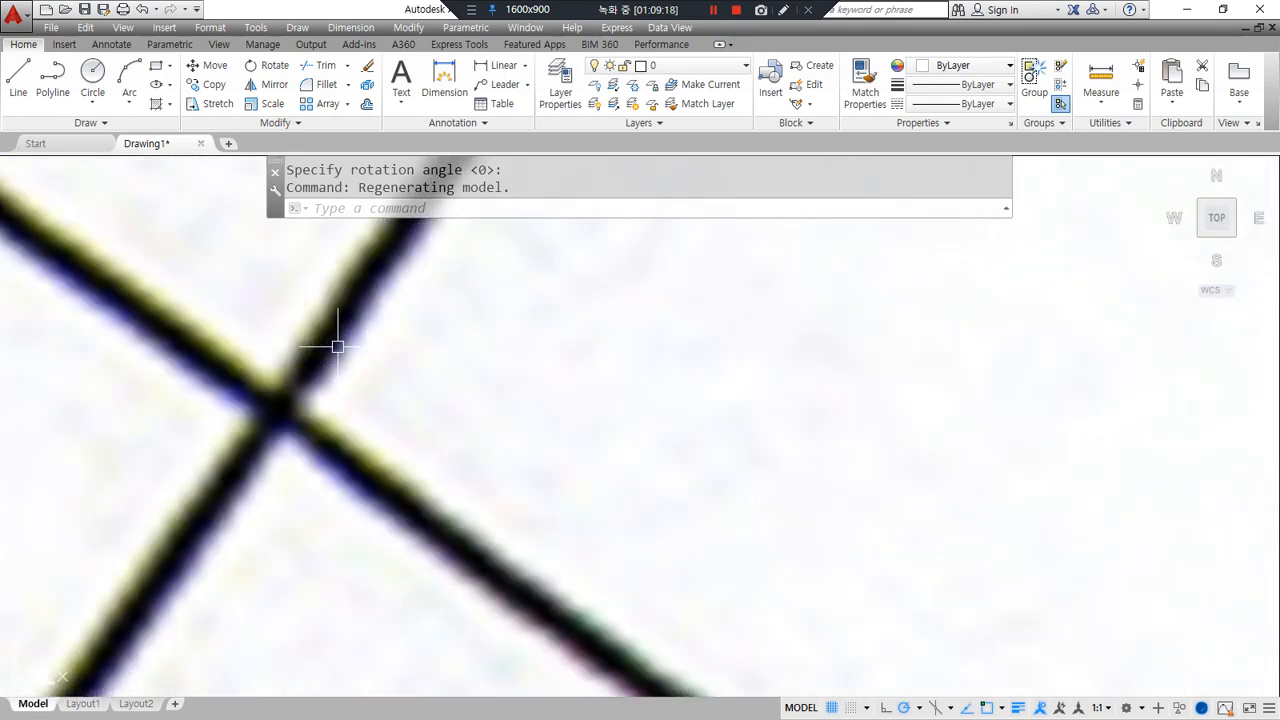
- Trace the first two boundary edges of parcel 88-6대 with the LINE command
text(LINE)
key(Return)
key(ctrl+alt+d)
mouse_move(346, 269)
mouse_down()
mouse_move(328, 287)
mouse_move(384, 306)
mouse_move(368, 320)
mouse_up()
key(ctrl+alt+d)
click(320, 350)
scroll(314, 366, down, 4)
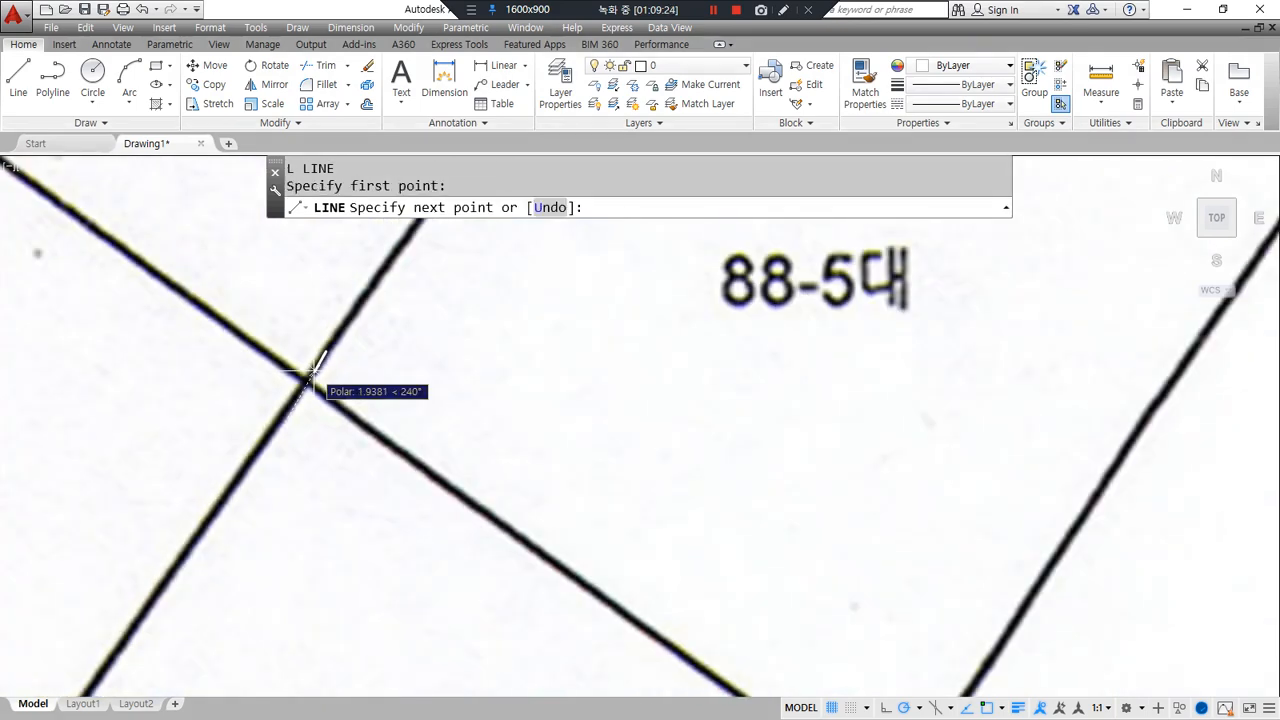
scroll(343, 300, up, 3)
scroll(225, 468, up, 2)
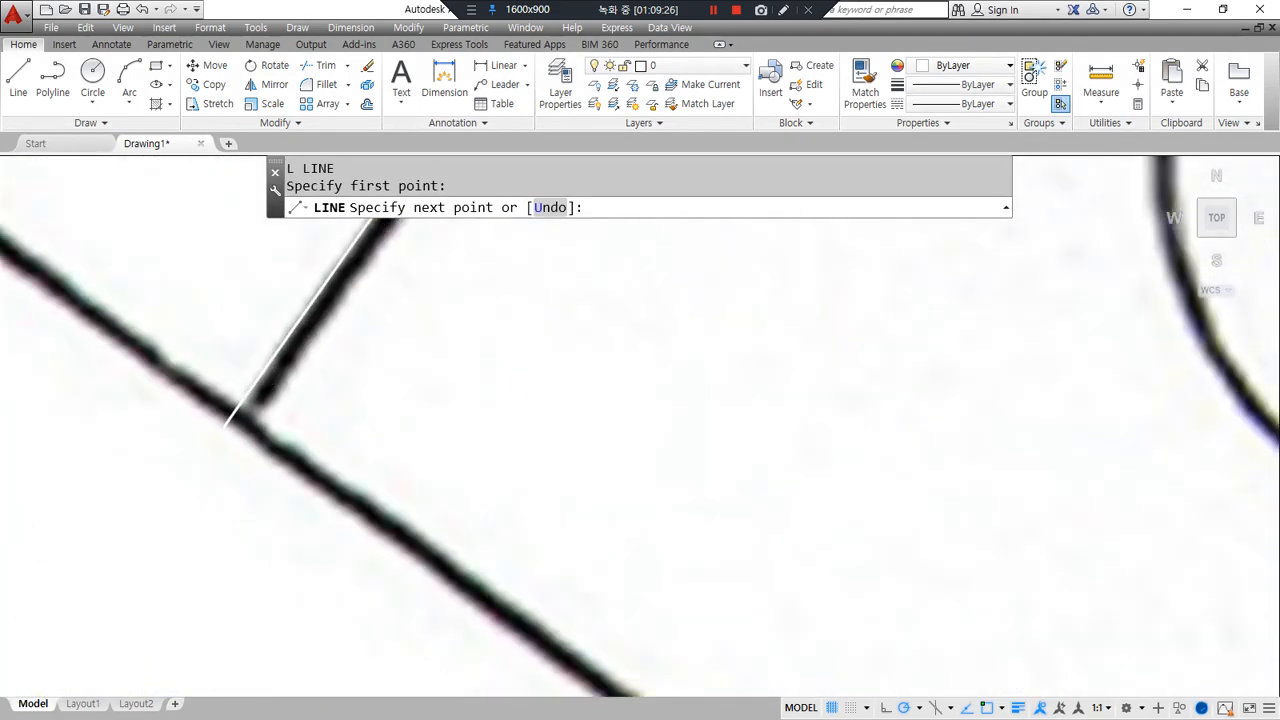
scroll(229, 423, up, 2)
click(297, 354)
key(Return)
key(Return)
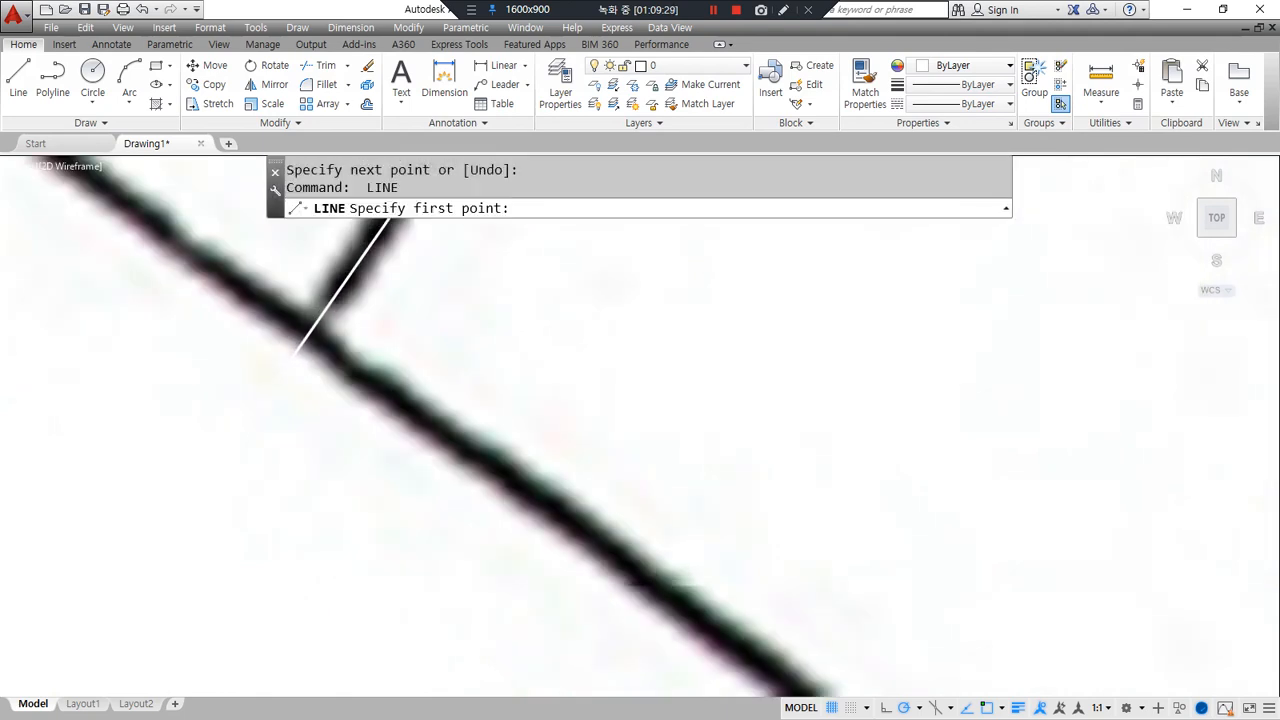
click(252, 296)
scroll(380, 390, up, 1)
scroll(345, 362, down, 5)
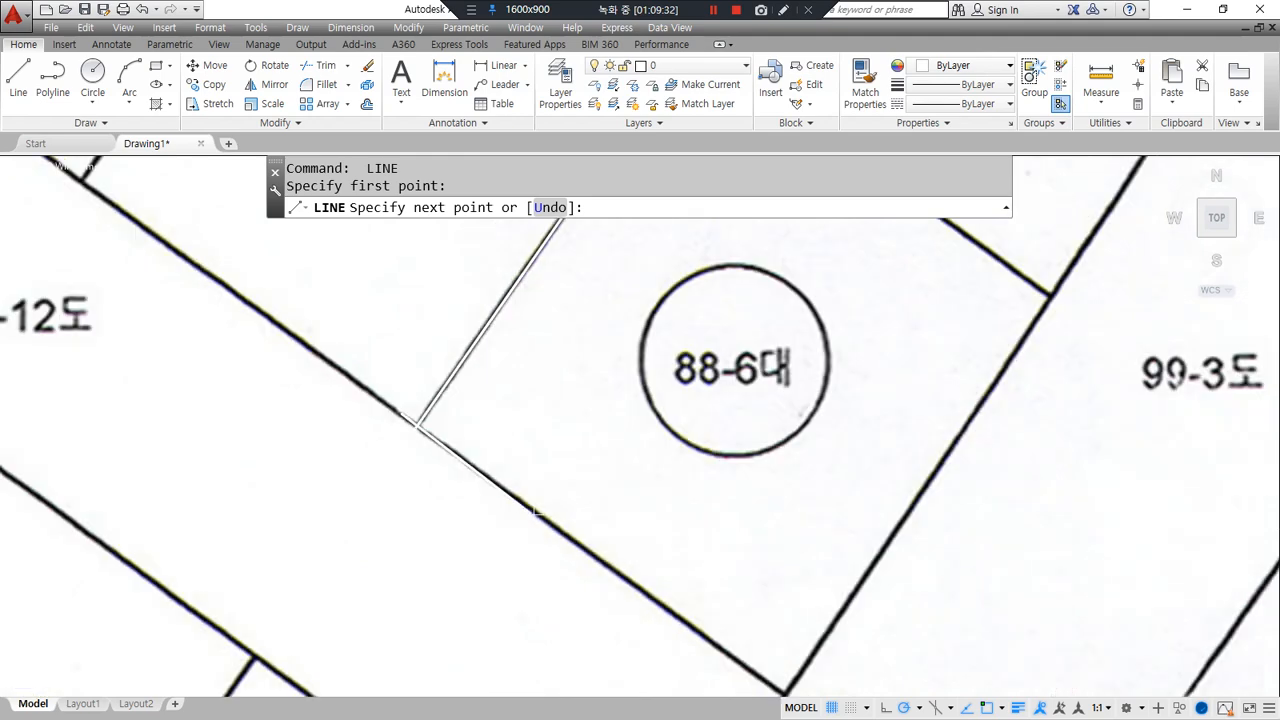
scroll(306, 349, up, 5)
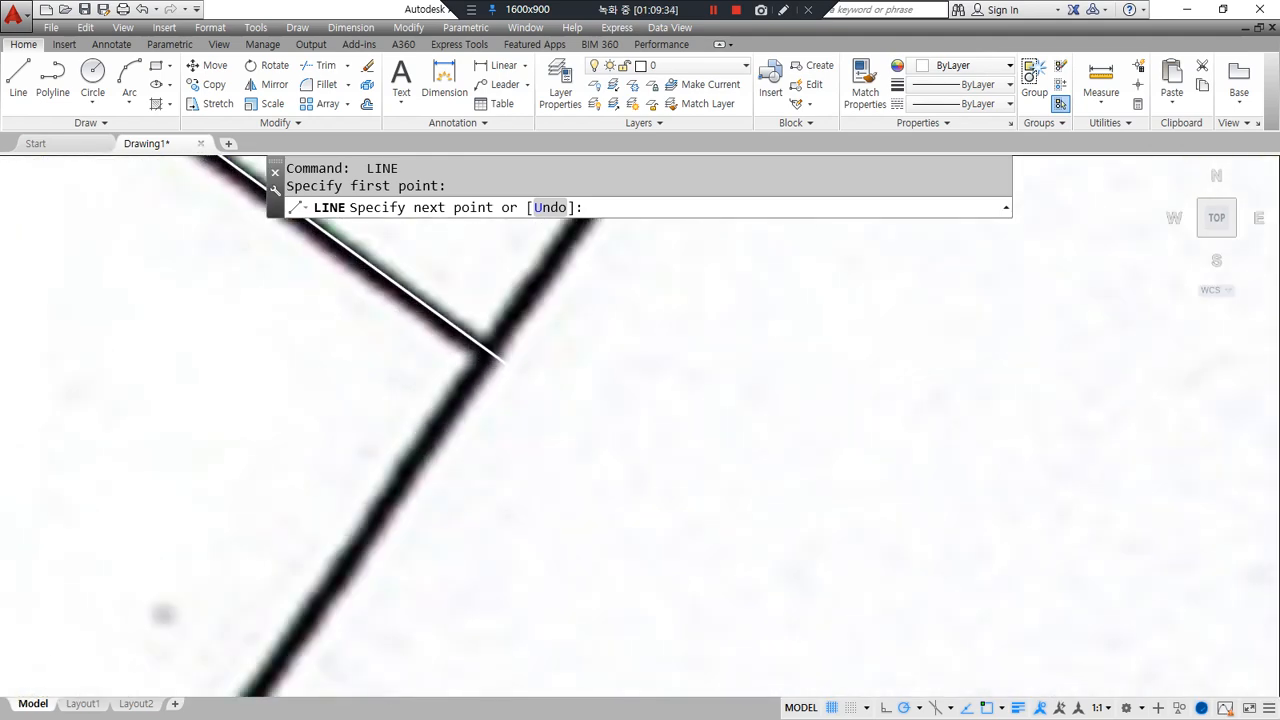
click(618, 453)
key(Return)
key(Return)
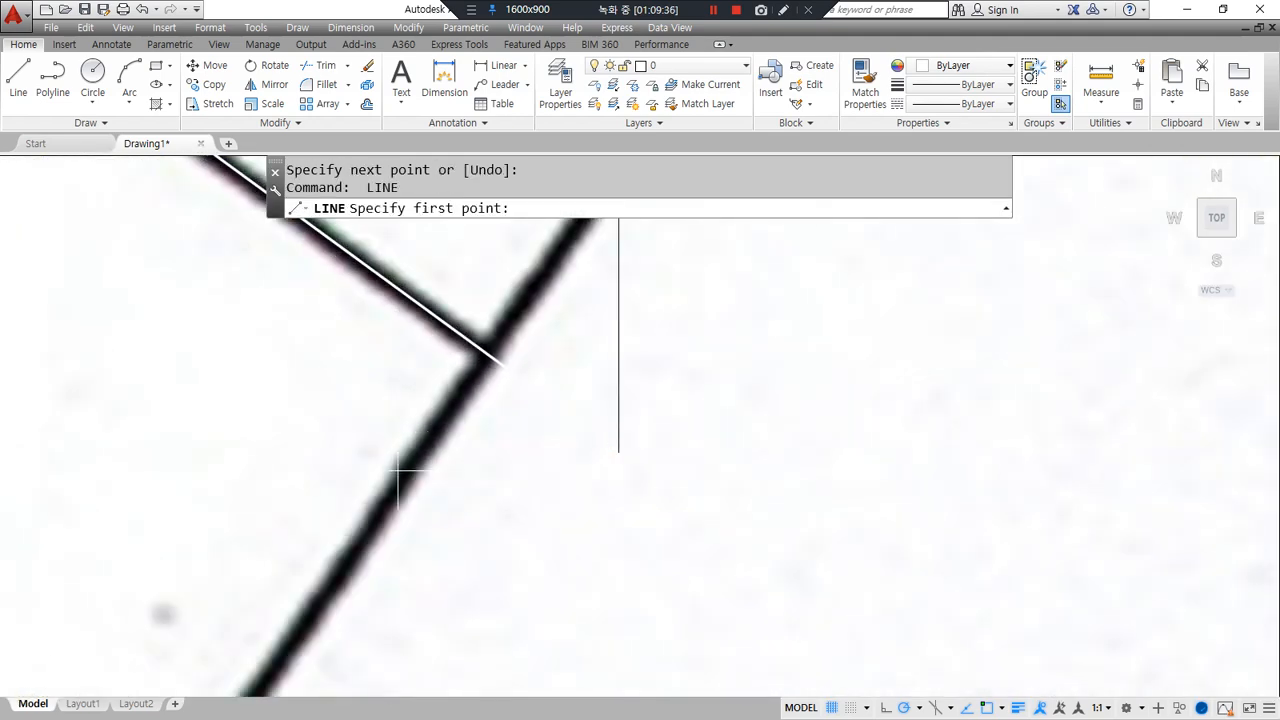
- Trace the third and fourth edges, closing the parcel outline
click(488, 358)
scroll(443, 410, down, 5)
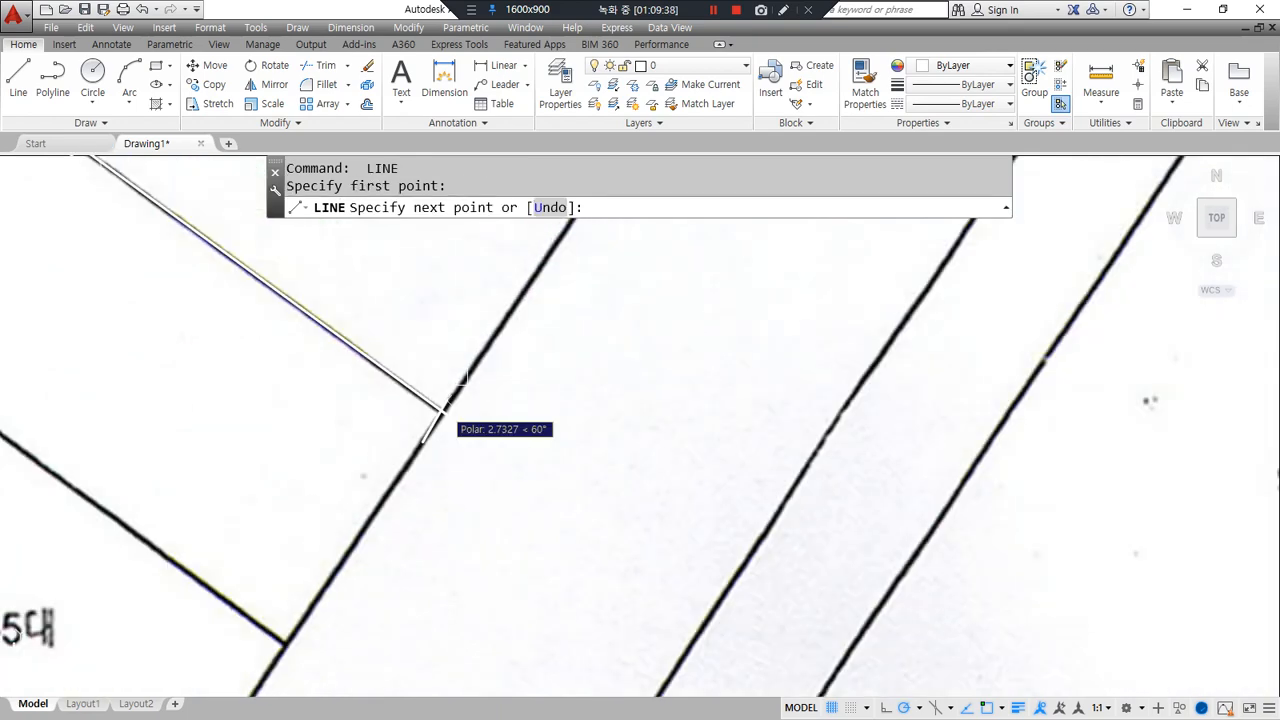
middle_drag(377, 557, 544, 379)
scroll(544, 379, up, 5)
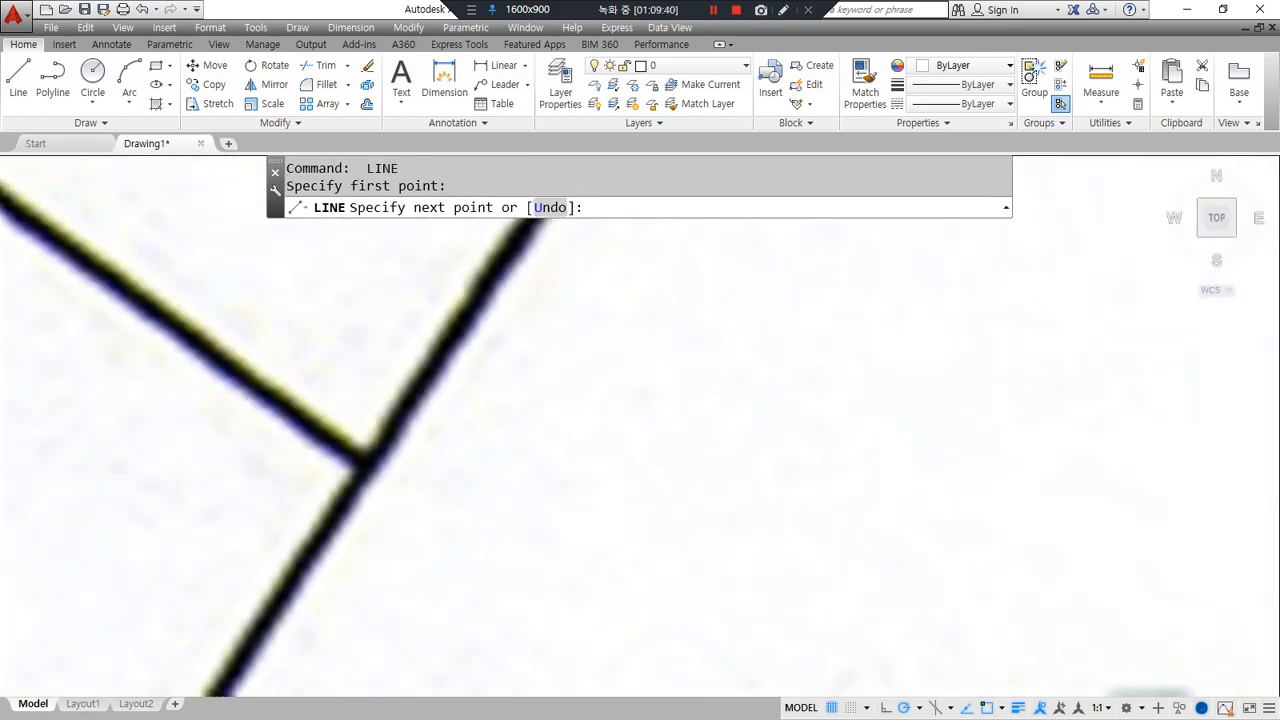
click(462, 326)
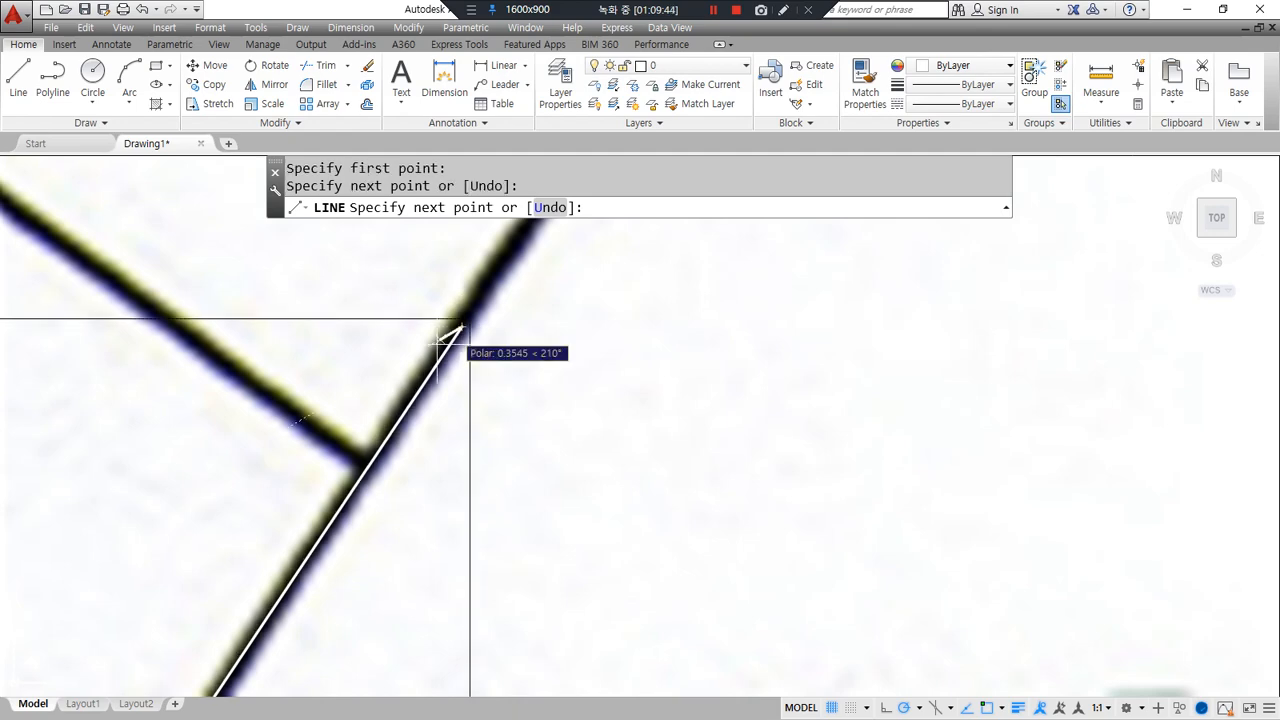
key(Return)
key(Return)
click(322, 432)
scroll(320, 430, down, 5)
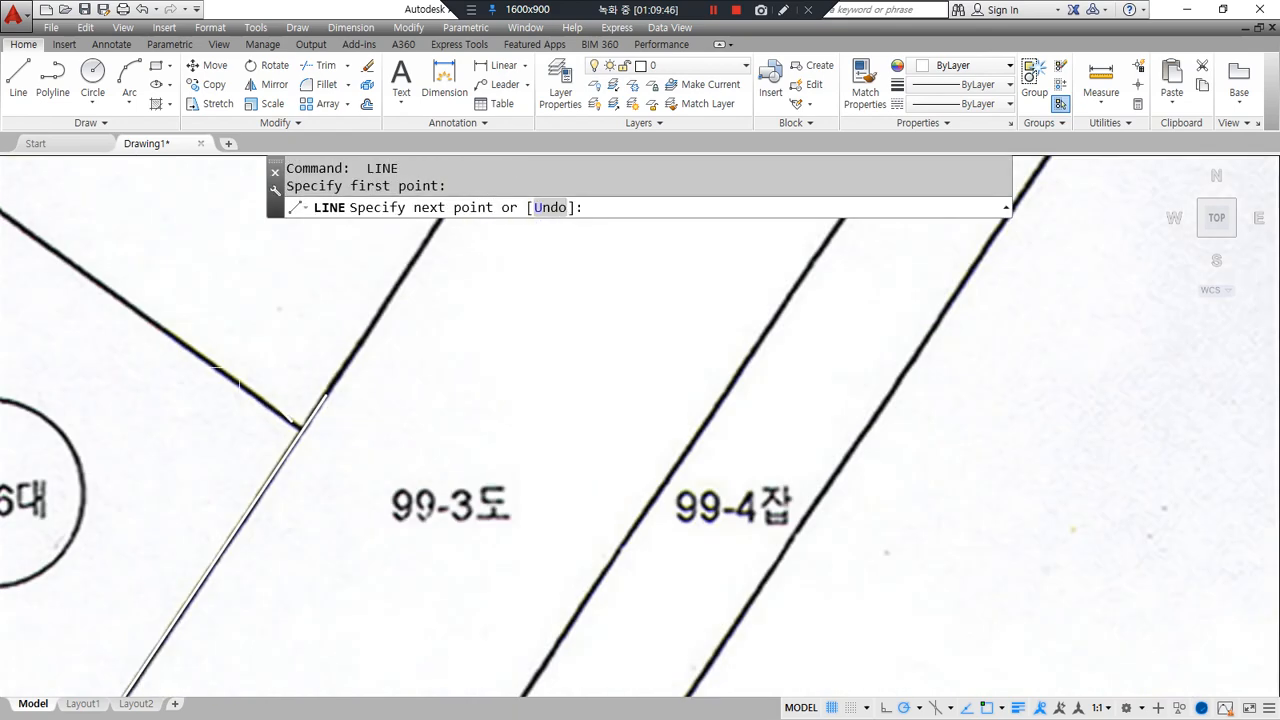
scroll(405, 398, up, 6)
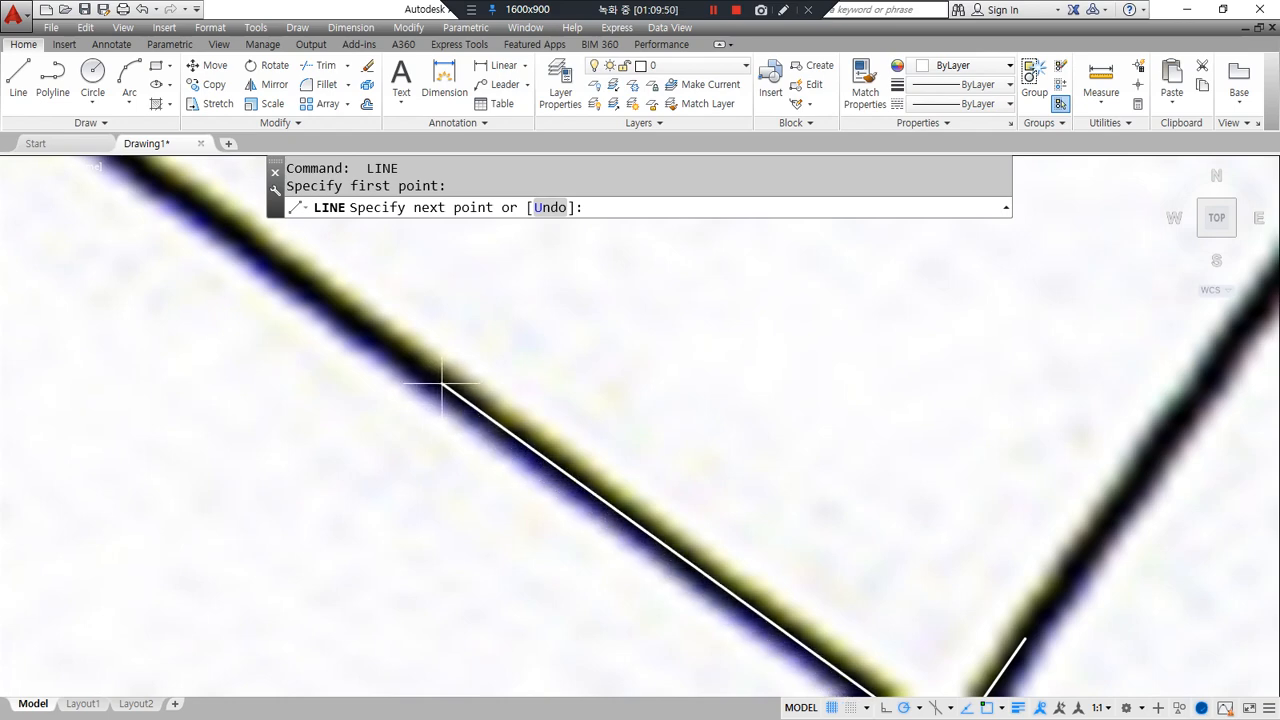
click(441, 386)
key(Return)
scroll(441, 386, down, 6)
scroll(419, 379, down, 4)
scroll(419, 379, up, 1)
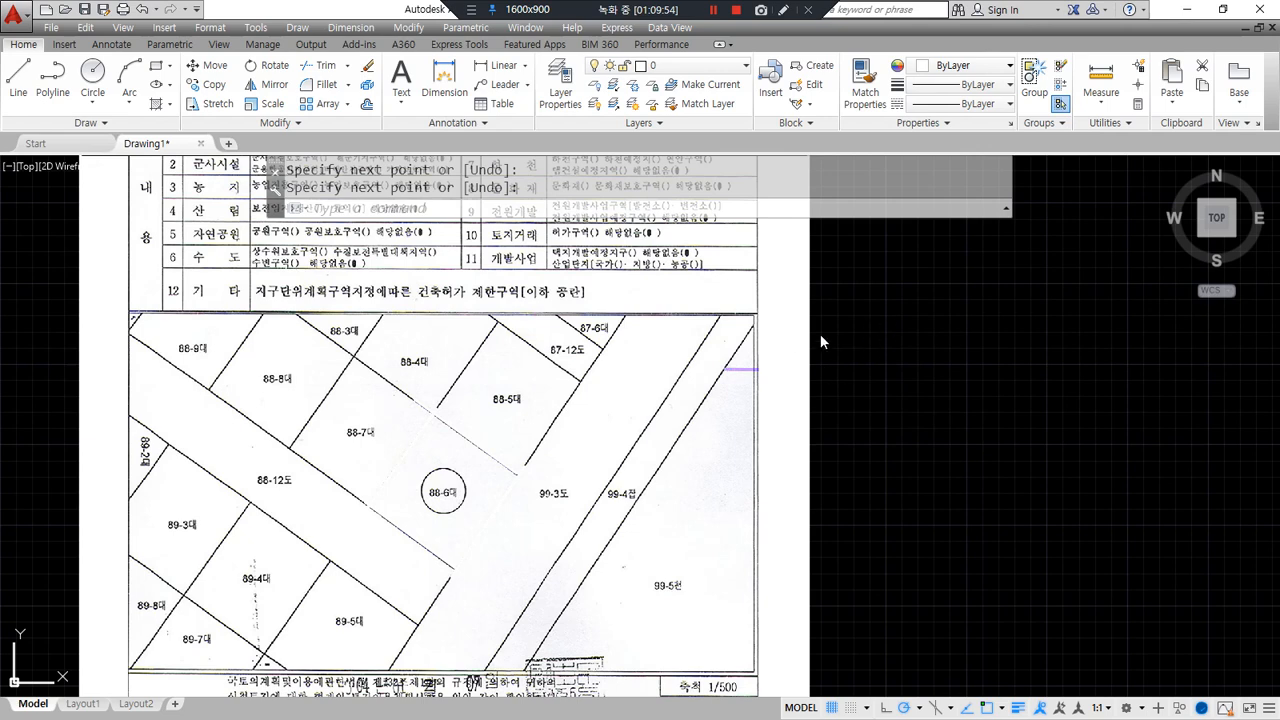
scroll(832, 327, down, 3)
scroll(832, 327, up, 3)
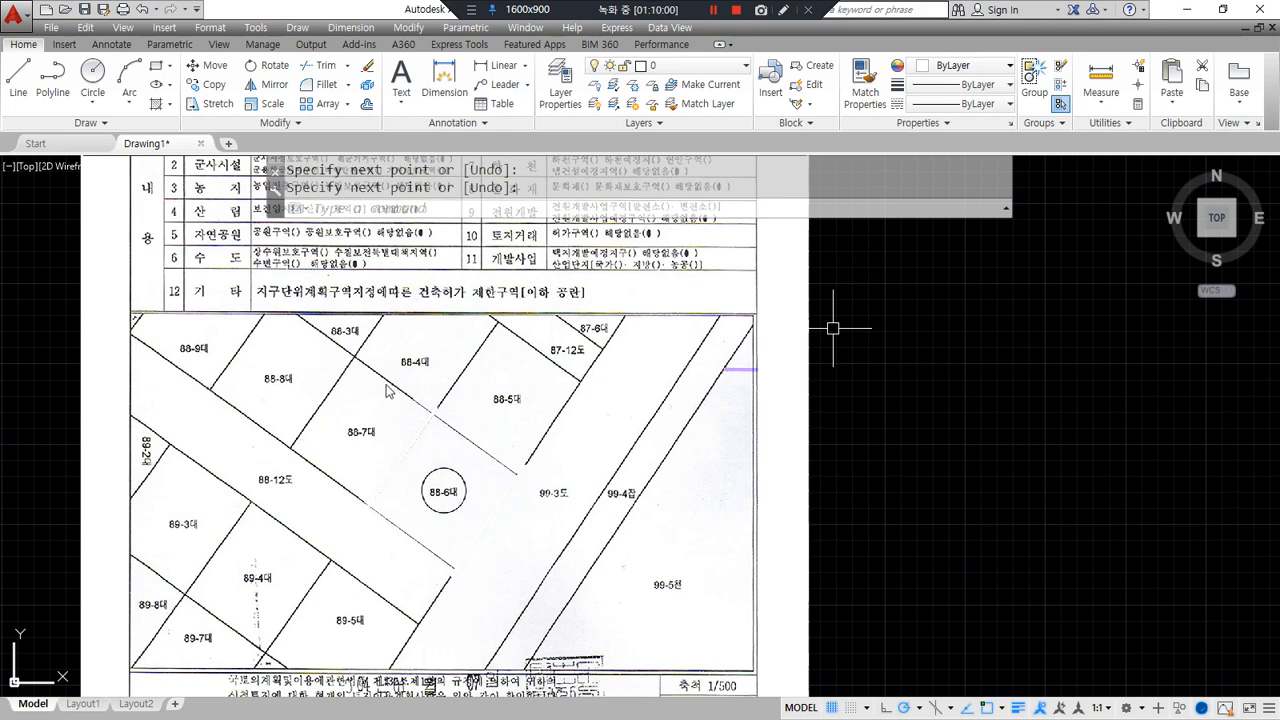
scroll(388, 390, down, 2)
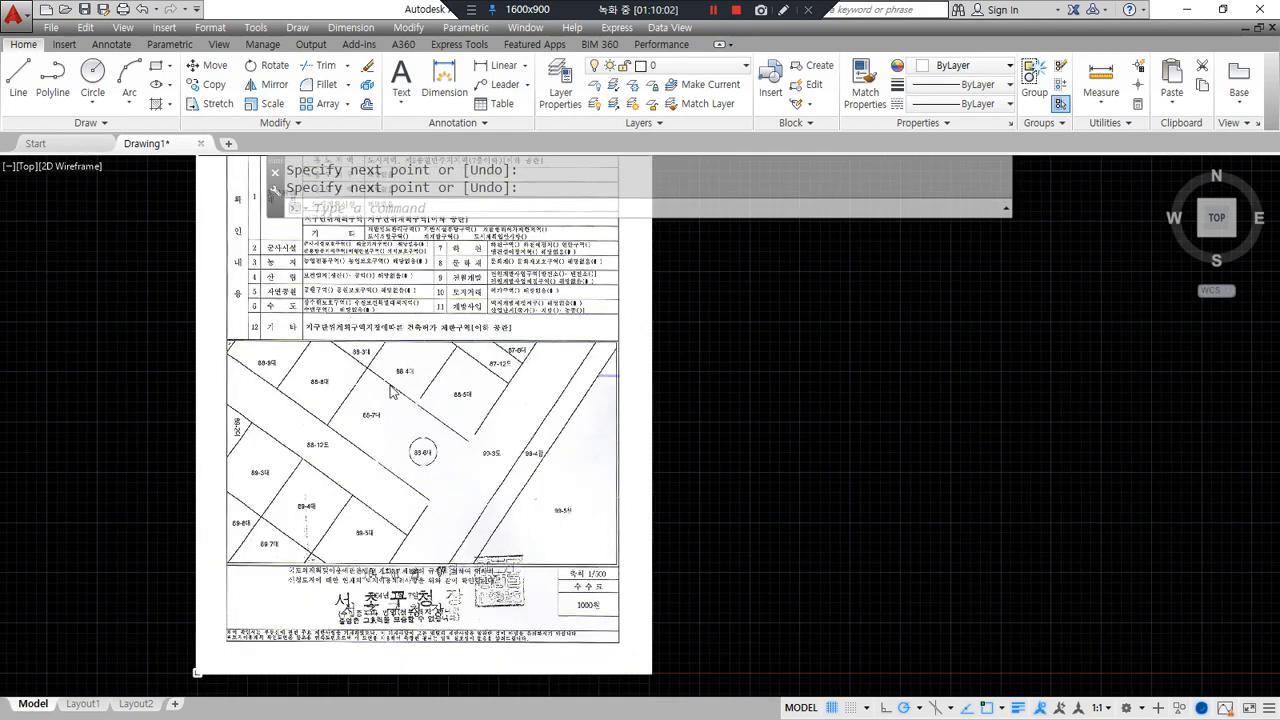
mouse_move(414, 290)
mouse_down()
mouse_move(286, 612)
mouse_move(648, 414)
mouse_move(364, 270)
mouse_up()
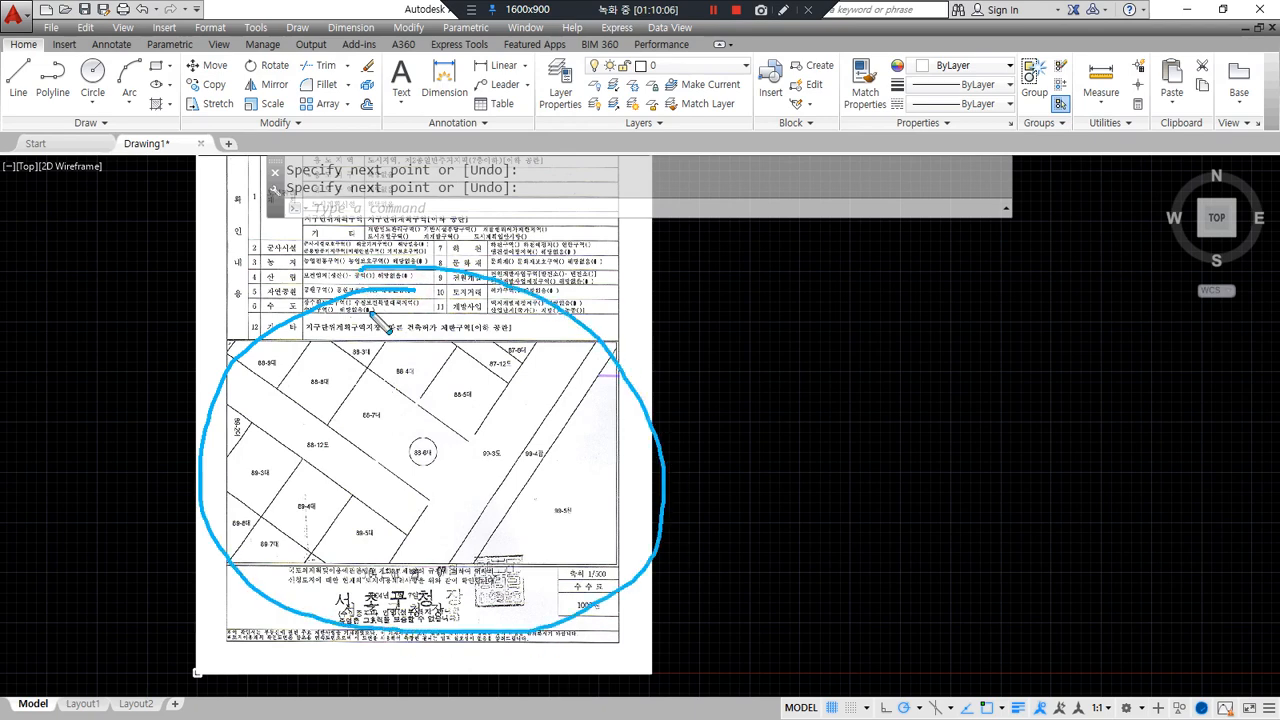
key(ctrl+z)
mouse_move(393, 369)
mouse_down()
mouse_move(396, 274)
mouse_move(420, 268)
mouse_up()
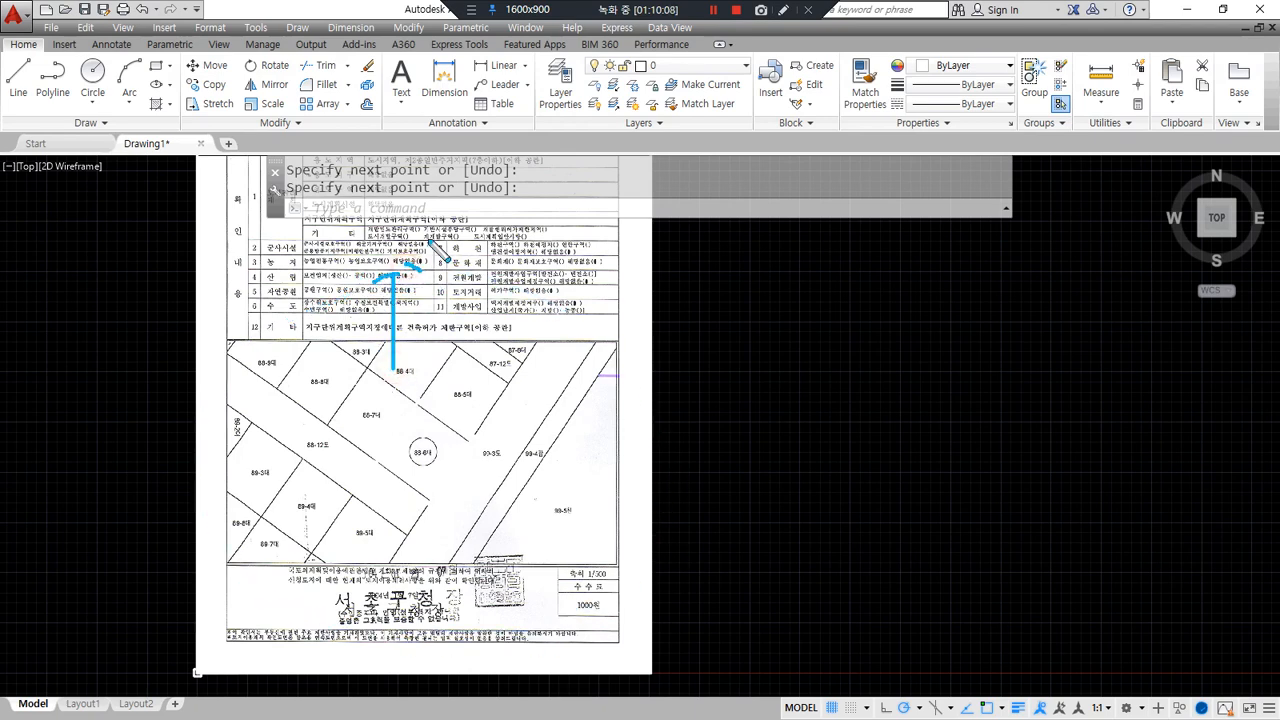
mouse_move(388, 214)
mouse_down()
mouse_move(372, 241)
mouse_move(407, 245)
mouse_up()
drag(401, 202, 405, 246)
mouse_move(396, 538)
mouse_down()
mouse_move(397, 619)
mouse_move(408, 604)
mouse_move(387, 664)
mouse_move(373, 663)
mouse_up()
mouse_move(577, 459)
mouse_down()
mouse_move(638, 459)
mouse_move(643, 471)
mouse_up()
mouse_move(712, 440)
mouse_down()
mouse_move(712, 476)
mouse_move(706, 459)
mouse_up()
drag(265, 443, 202, 444)
drag(214, 409, 209, 446)
mouse_move(86, 396)
mouse_down()
mouse_move(94, 442)
mouse_move(118, 398)
mouse_move(143, 410)
mouse_move(136, 382)
mouse_up()
scroll(595, 617, up, 4)
scroll(595, 617, up, 2)
mouse_move(616, 522)
mouse_down()
mouse_move(640, 412)
mouse_move(641, 526)
mouse_up()
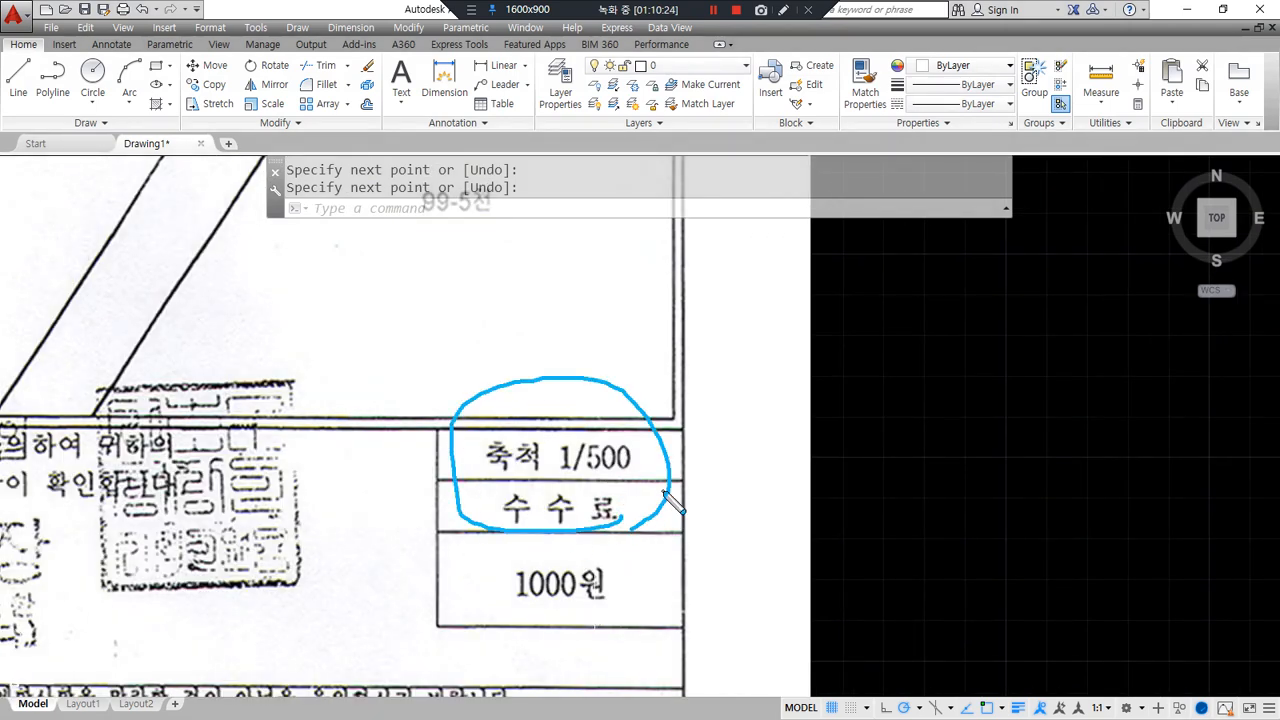
drag(588, 318, 560, 361)
drag(810, 267, 811, 379)
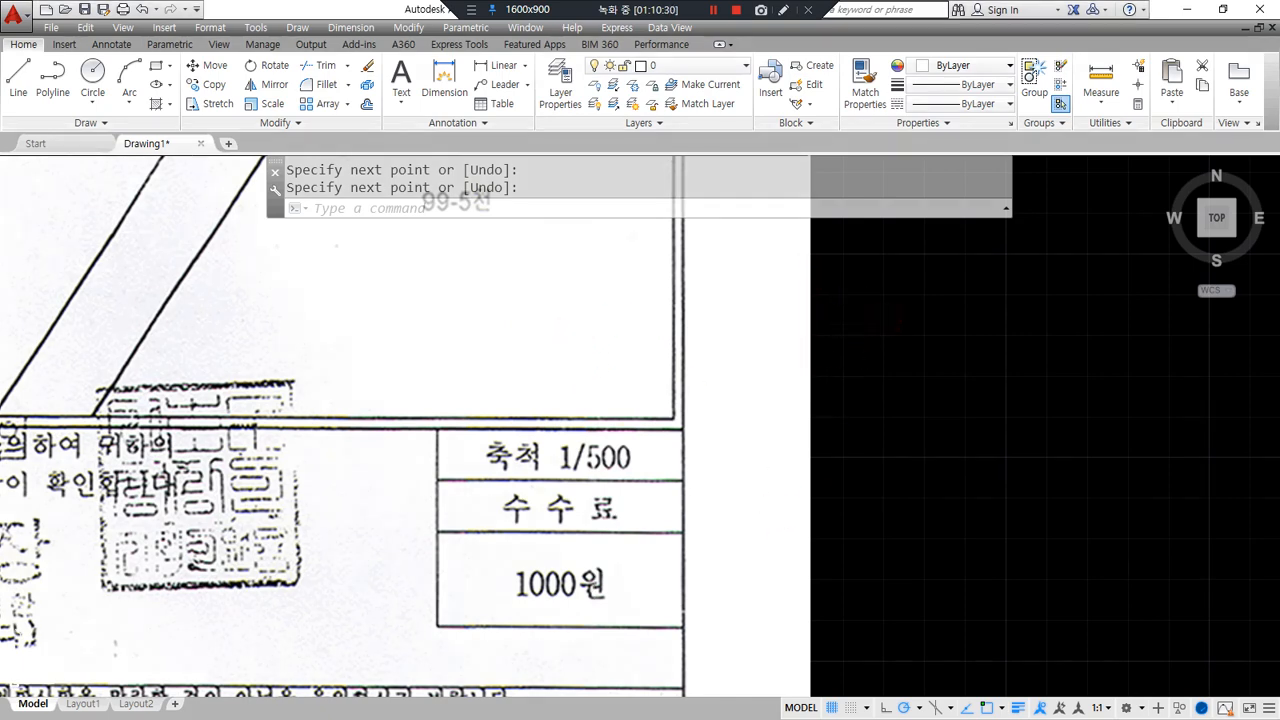
click(731, 409)
click(832, 417)
- Select the scanned map image and delete it
click(846, 446)
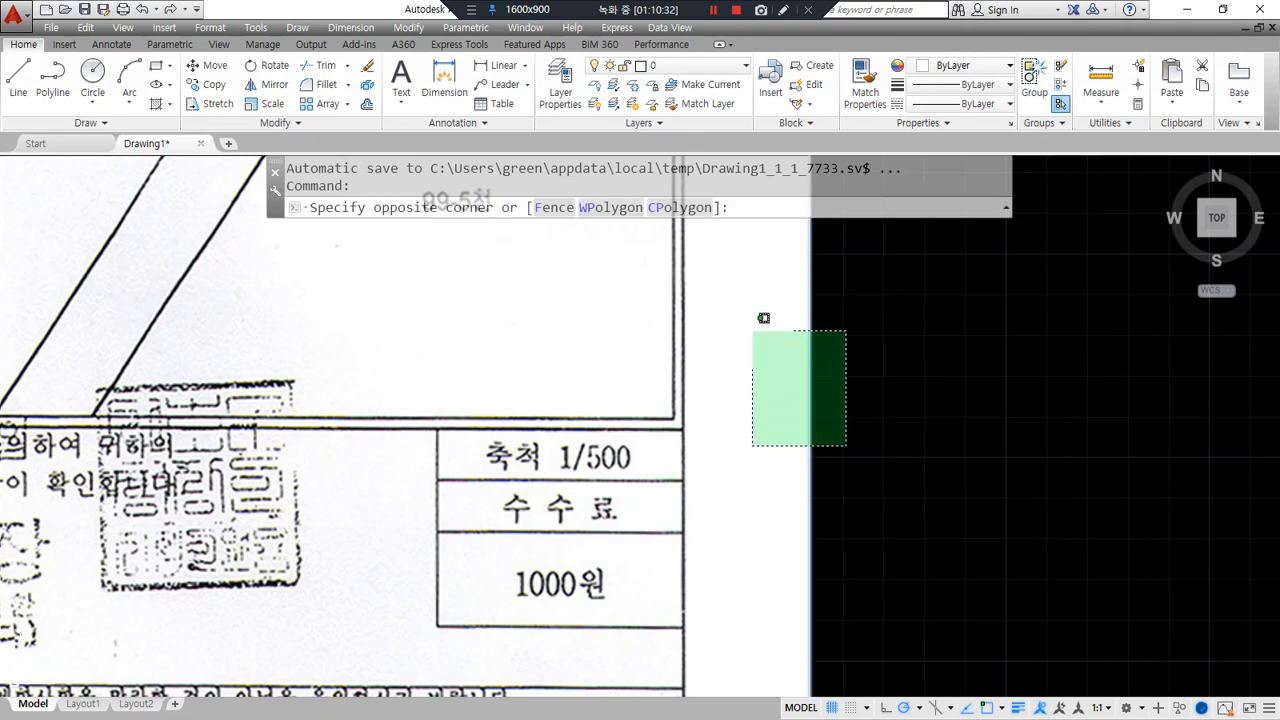
click(754, 331)
scroll(851, 422, down, 7)
middle_drag(849, 421, 674, 518)
key(Escape)
click(707, 584)
click(404, 677)
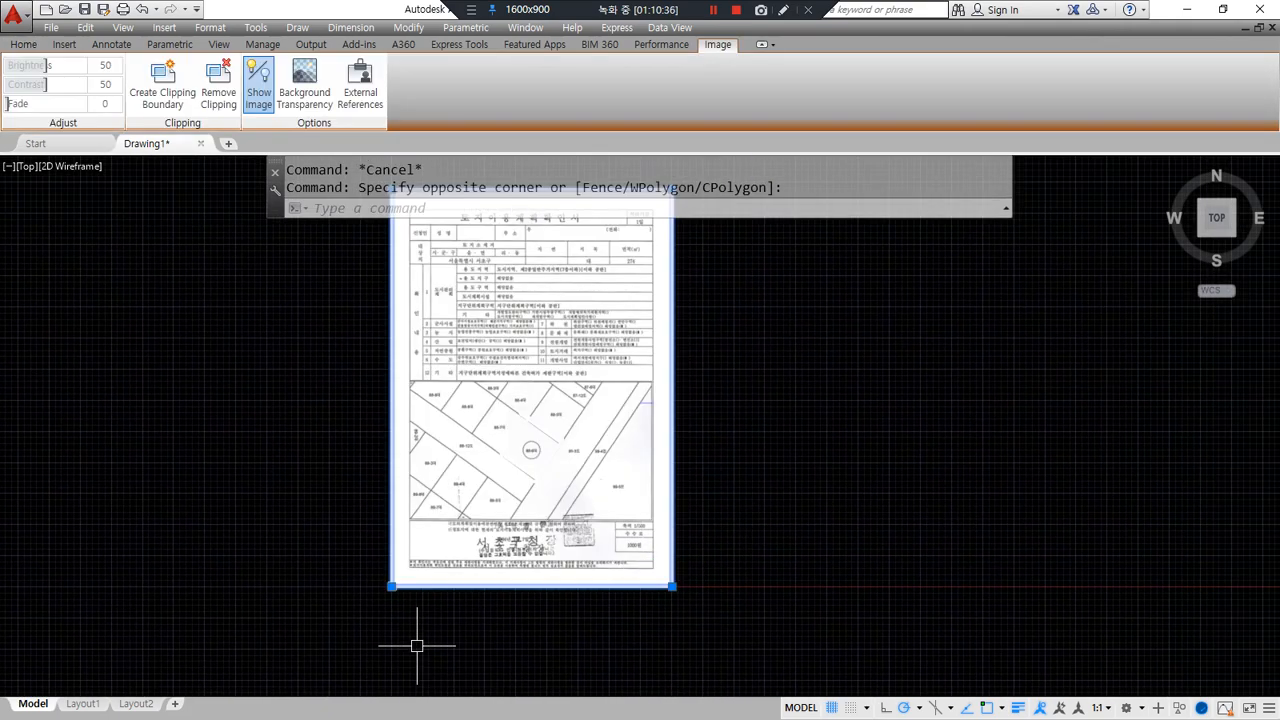
key(Delete)
scroll(594, 480, up, 5)
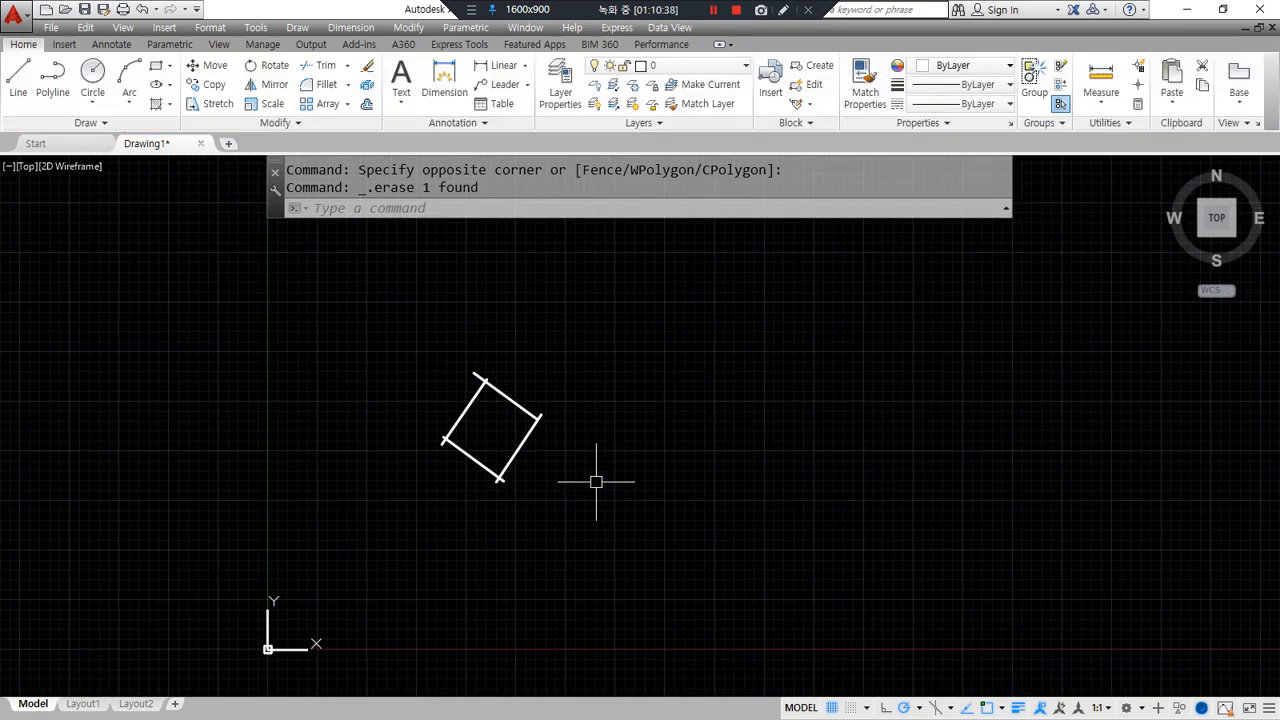
- Fillet each corner pair of the rotated square so its edges meet cleanly
text(f)
key(Return)
click(470, 395)
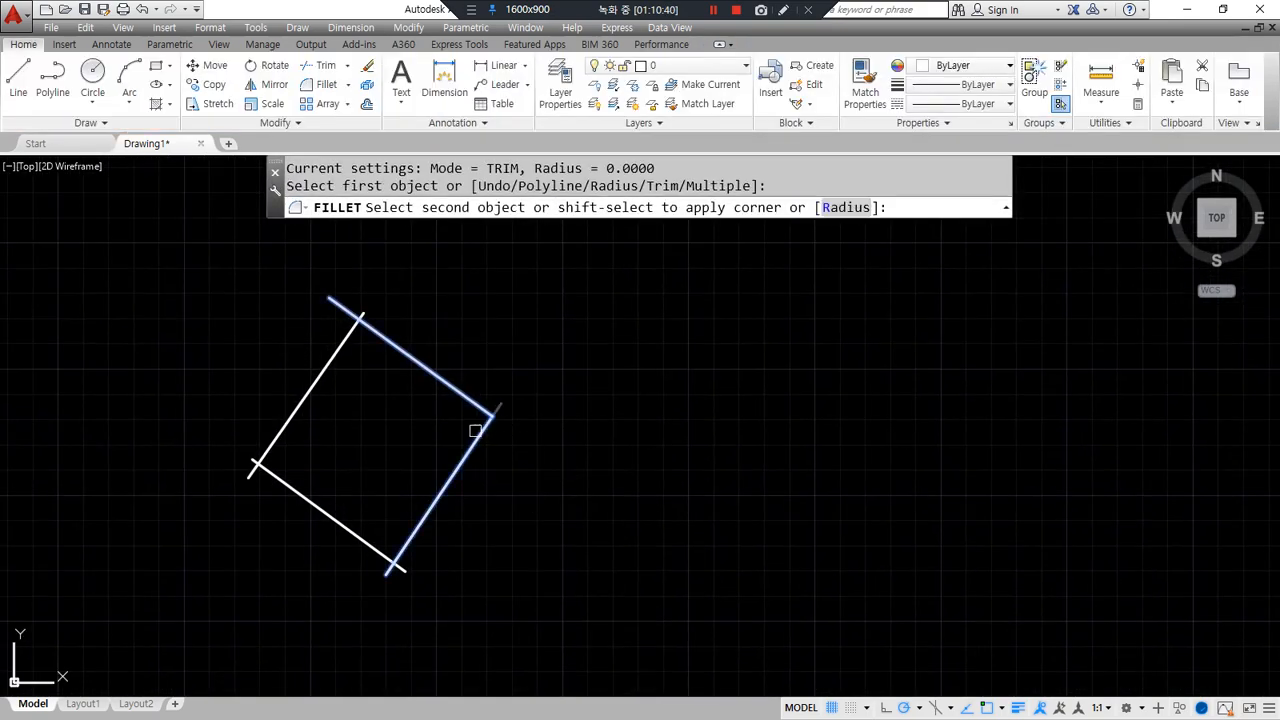
key(Return)
click(443, 500)
click(365, 541)
key(Return)
click(286, 484)
click(268, 450)
key(Return)
click(313, 399)
click(395, 340)
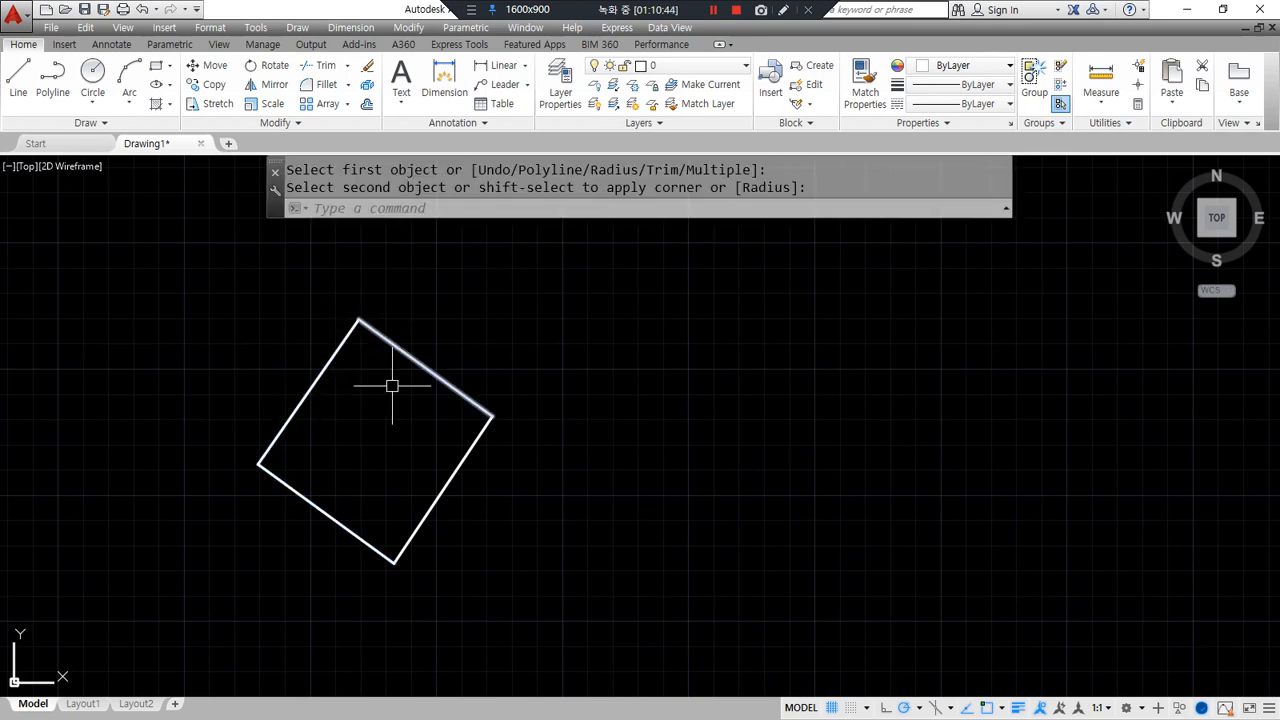
scroll(322, 484, up, 2)
mouse_move(386, 626)
mouse_down()
mouse_move(503, 209)
mouse_move(623, 597)
mouse_move(333, 638)
mouse_up()
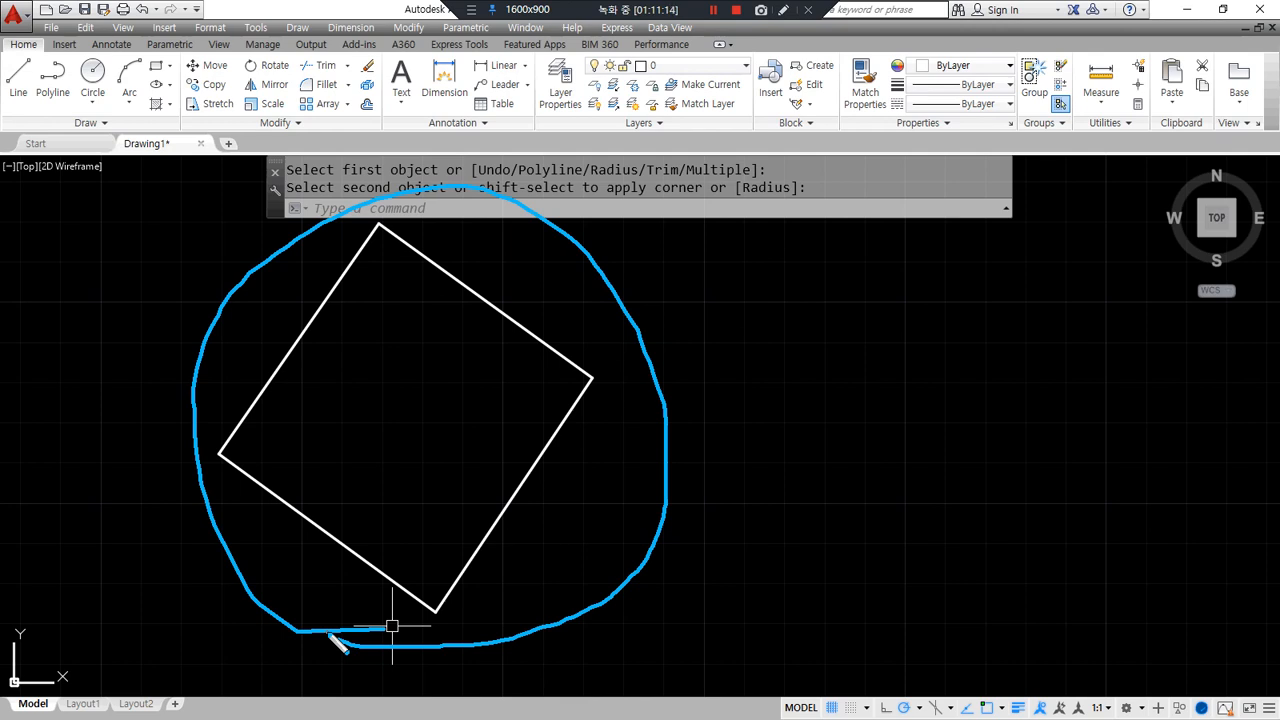
key(Escape)
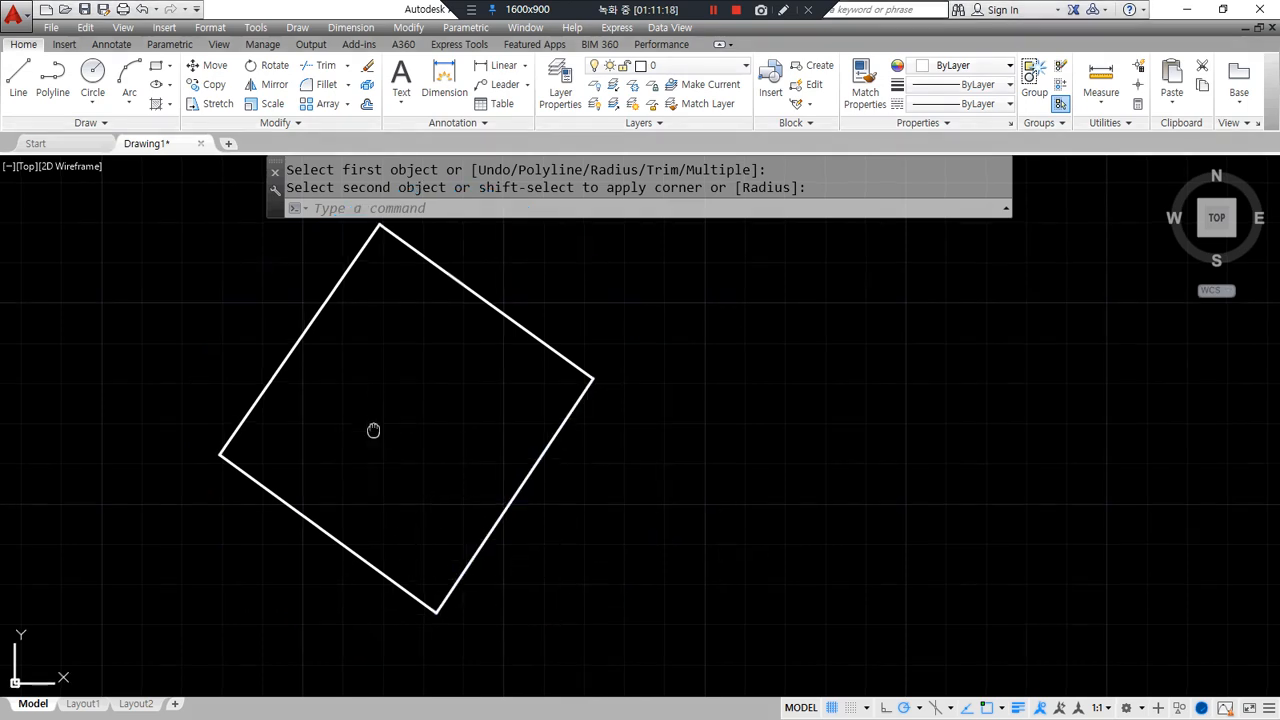
- Draw a radius-10 circle to the left of the square
middle_drag(371, 429, 449, 437)
text(c)
key(Return)
click(158, 396)
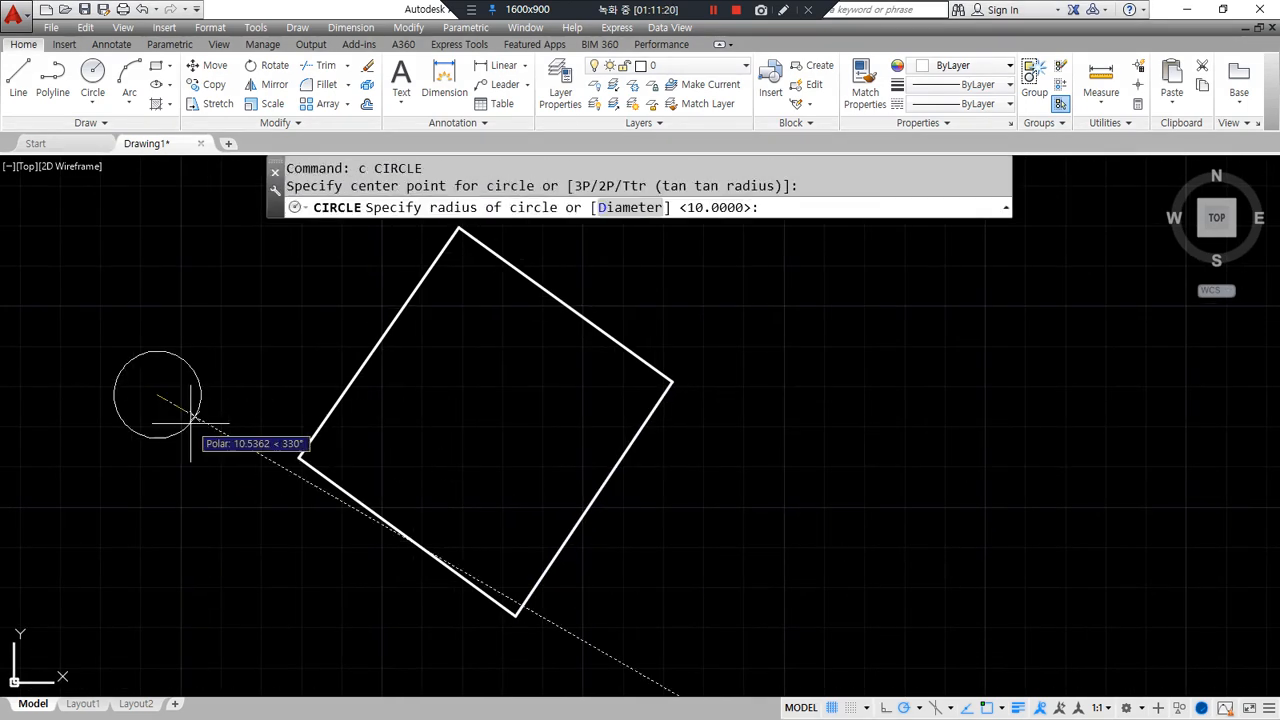
text(10)
key(Return)
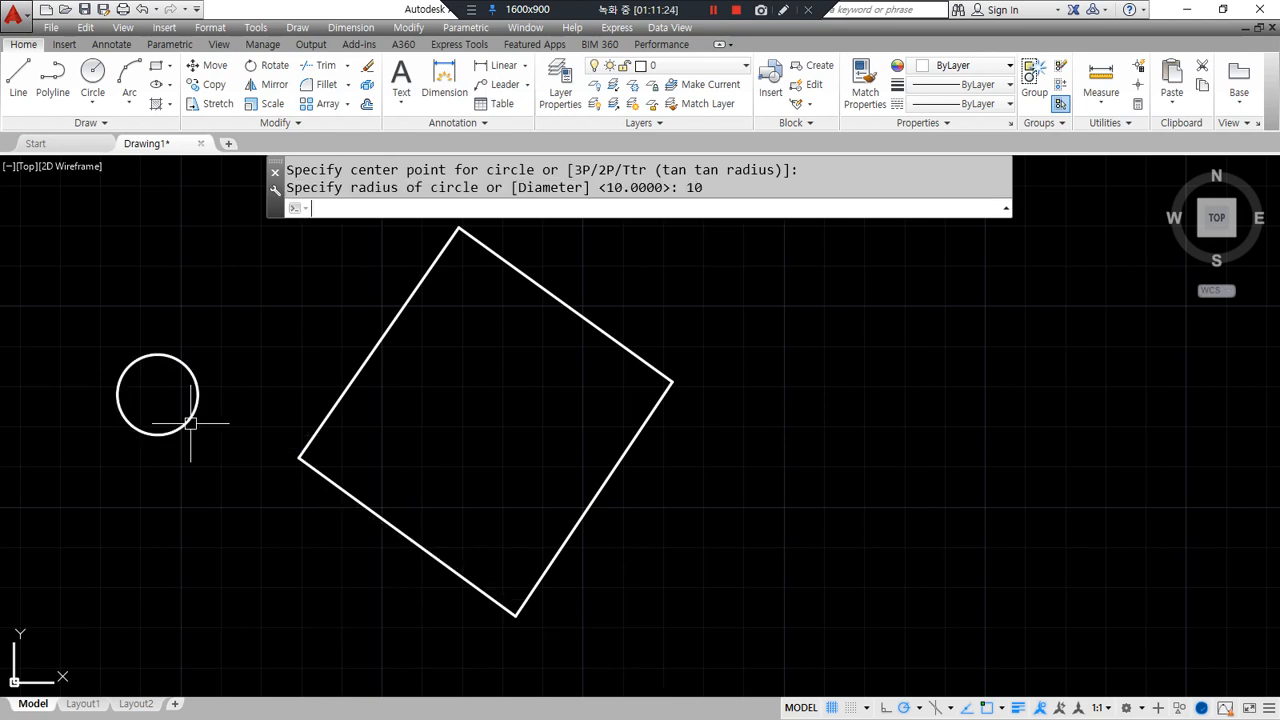
scroll(190, 423, up, 4)
middle_drag(154, 480, 318, 591)
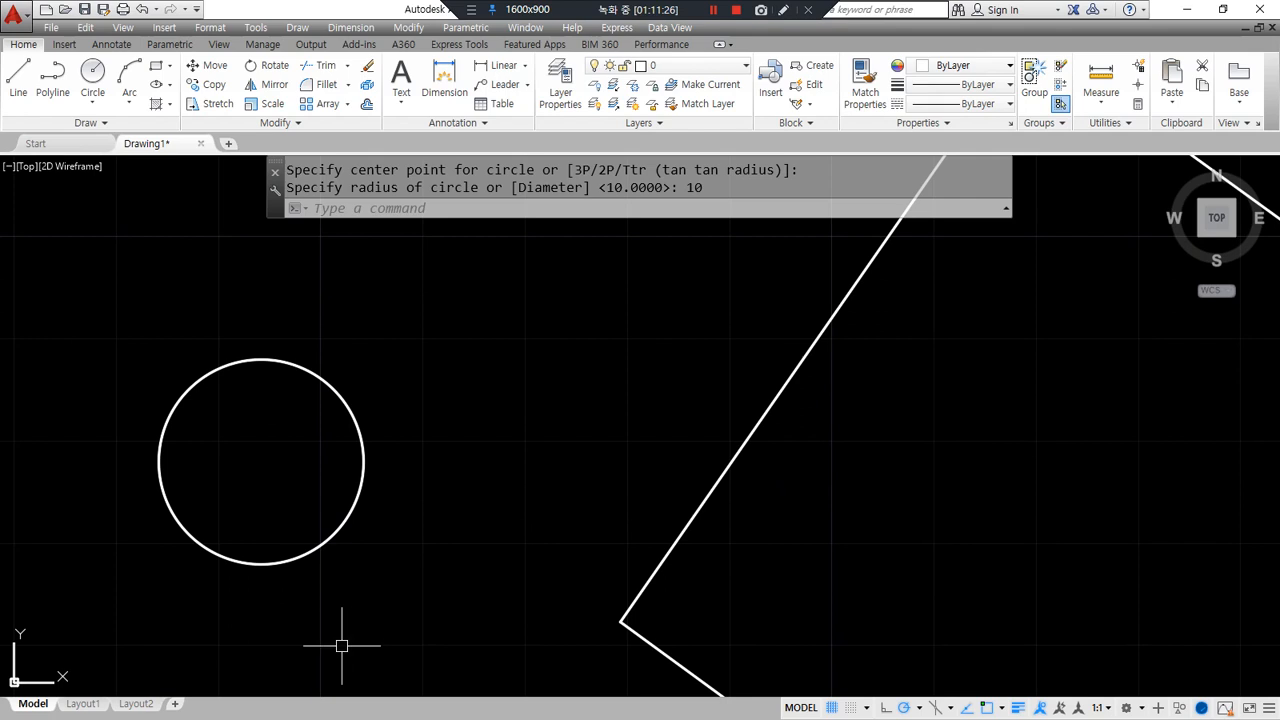
- Enable Quadrant snap and draw a vertical line from the circle's top to bottom quadrant
text(l)
key(Return)
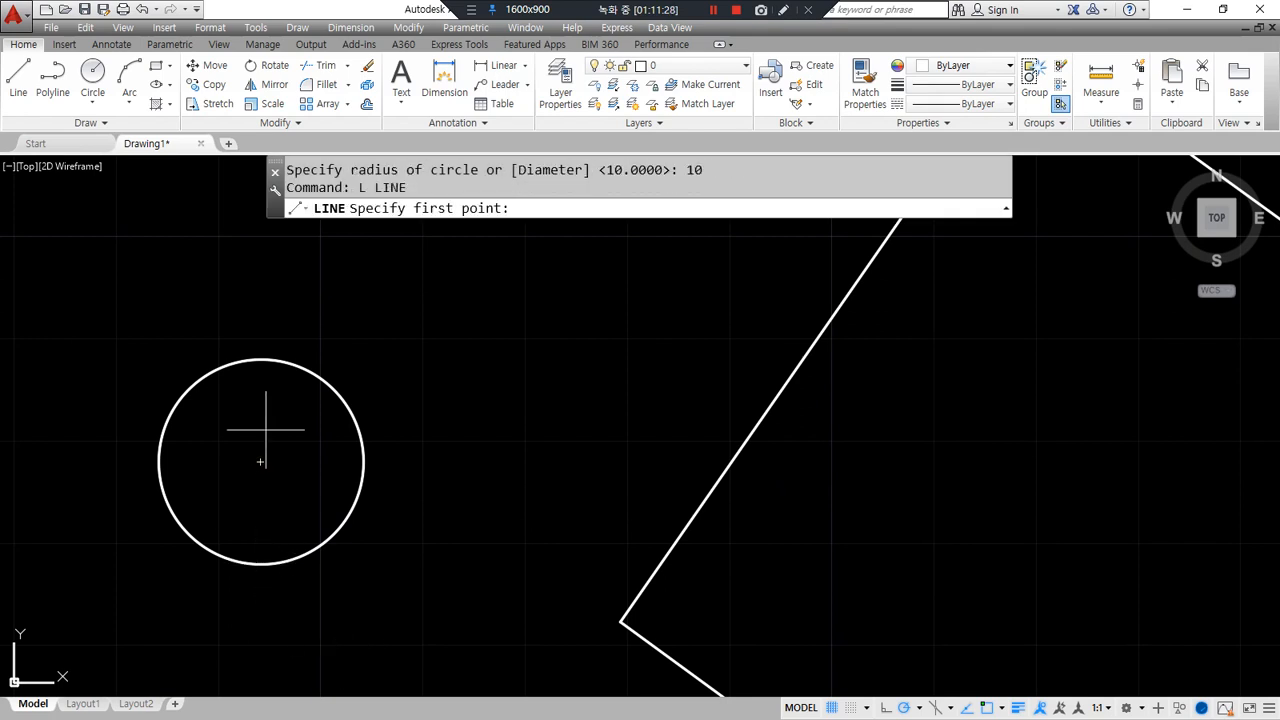
click(1001, 709)
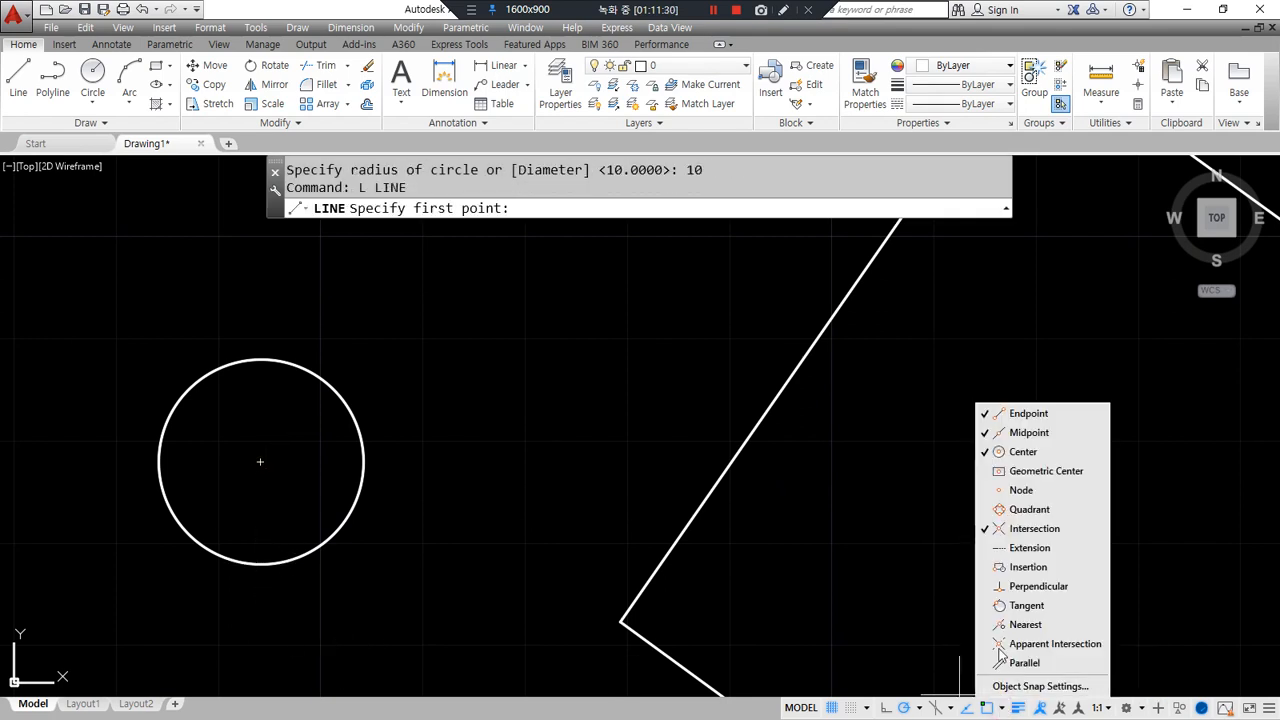
click(1029, 509)
click(272, 478)
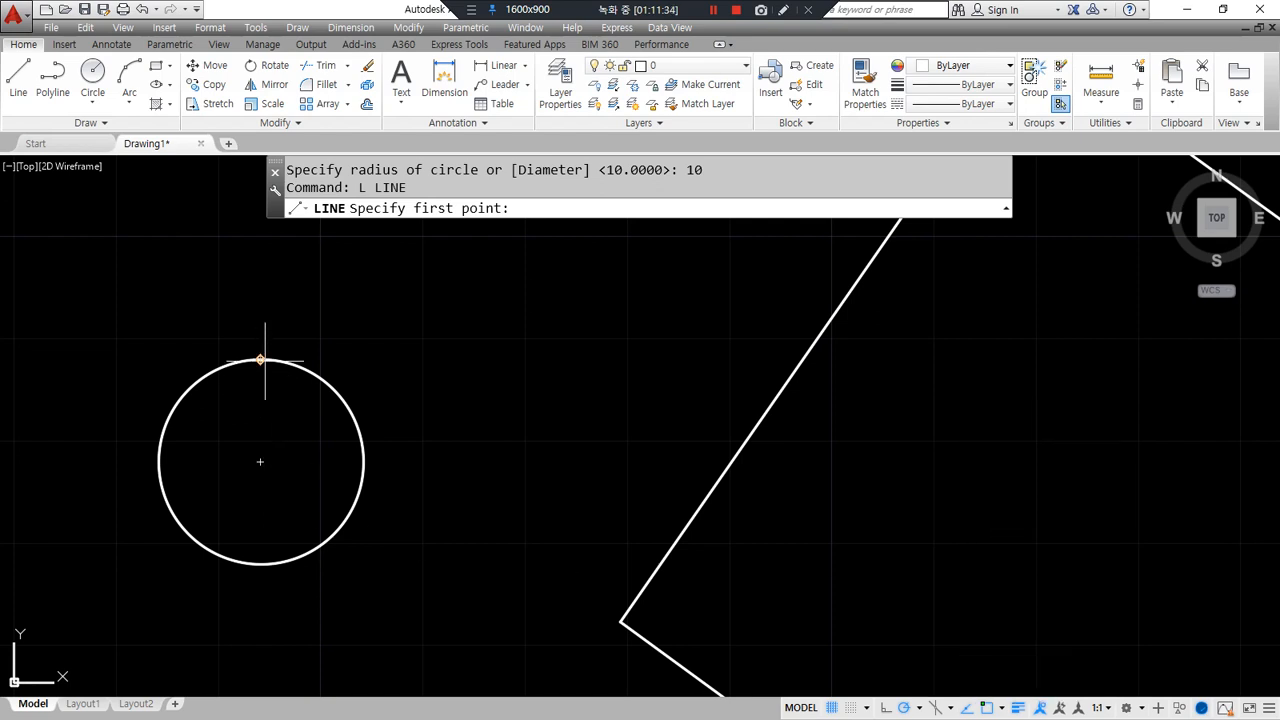
click(260, 360)
click(260, 564)
key(Return)
key(Return)
- Draw chords from the top quadrant to the circle's left and right quadrants
click(260, 360)
click(160, 461)
key(Return)
key(Return)
click(260, 360)
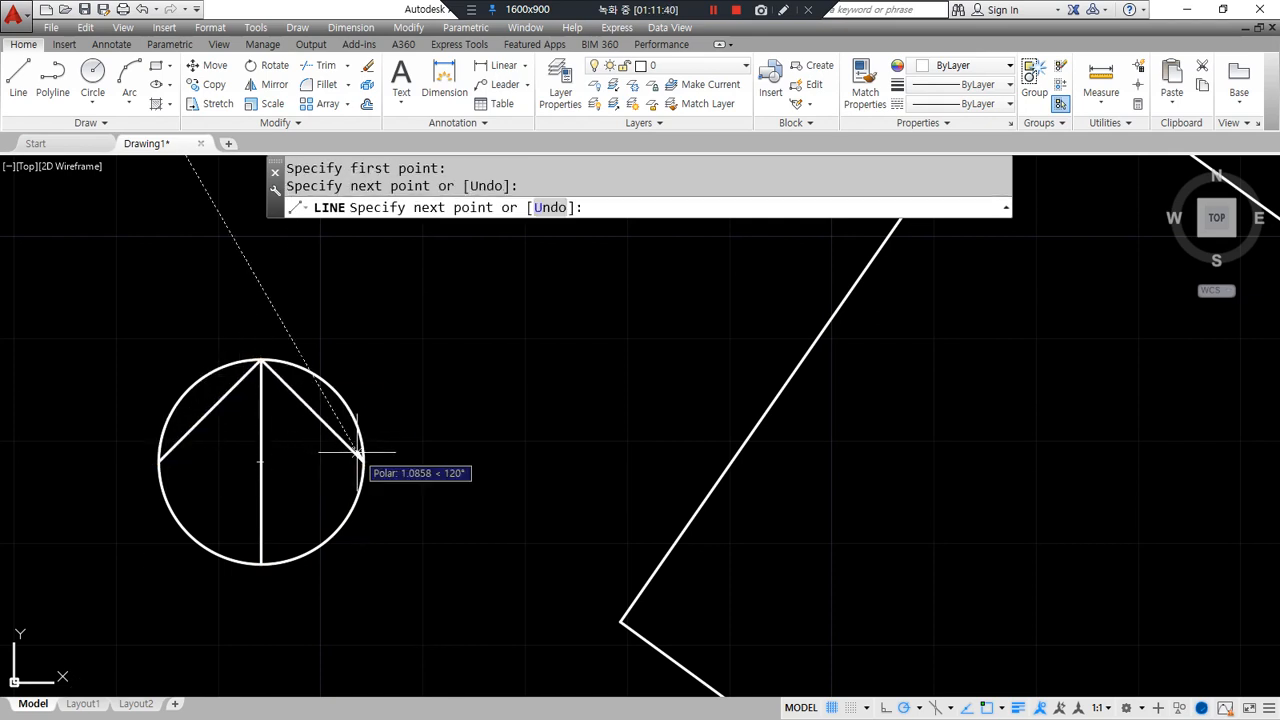
click(358, 453)
key(Return)
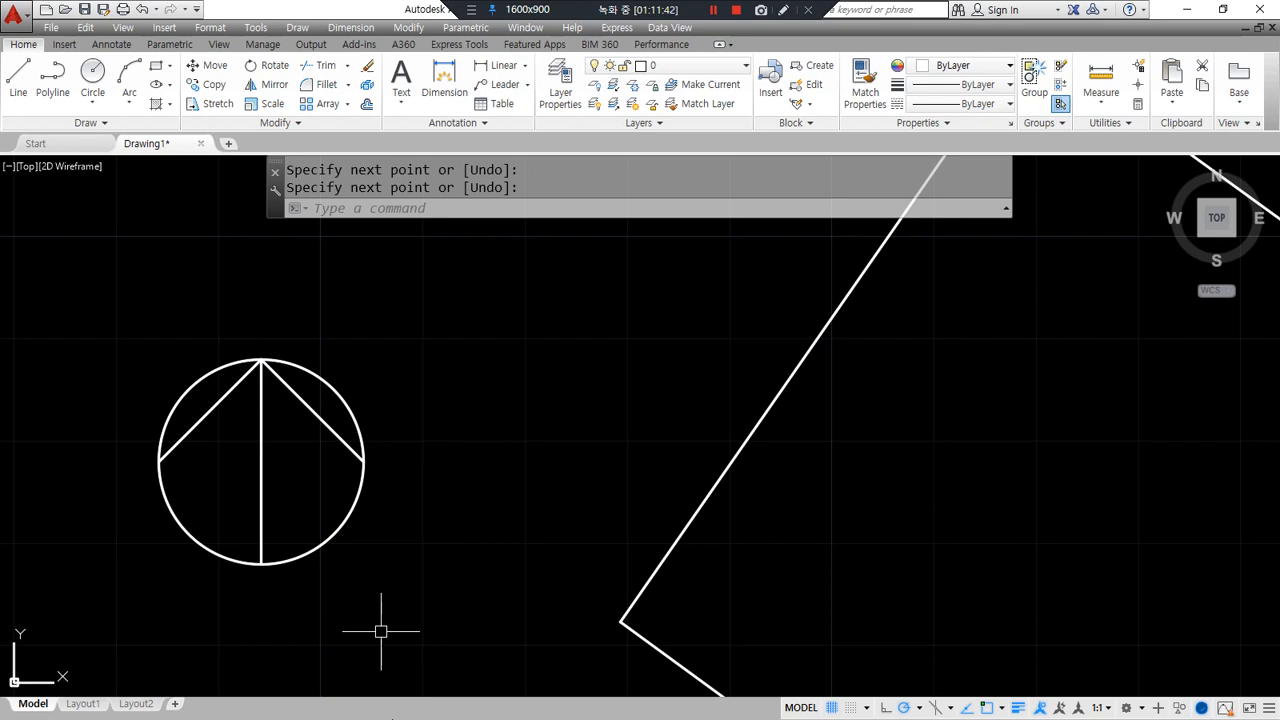
- Offset both chords 4 units toward the circle's centre
text(o)
key(Return)
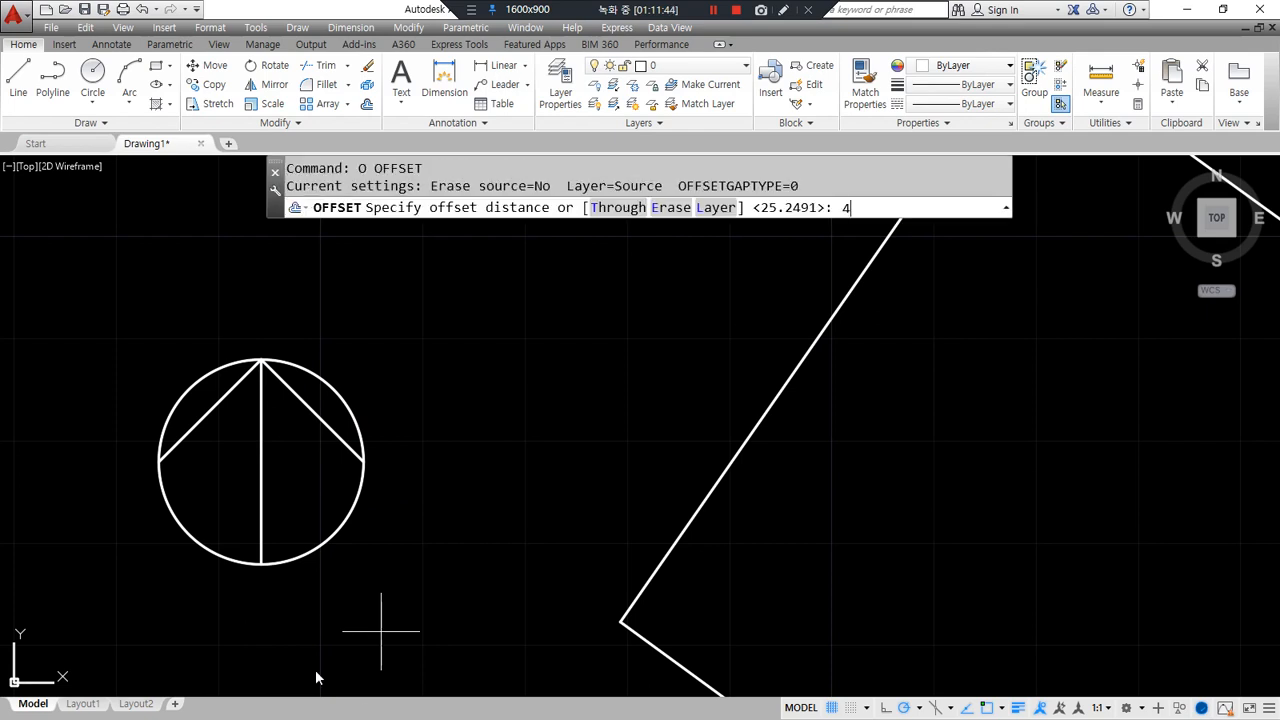
text(4)
key(Return)
click(202, 420)
click(332, 444)
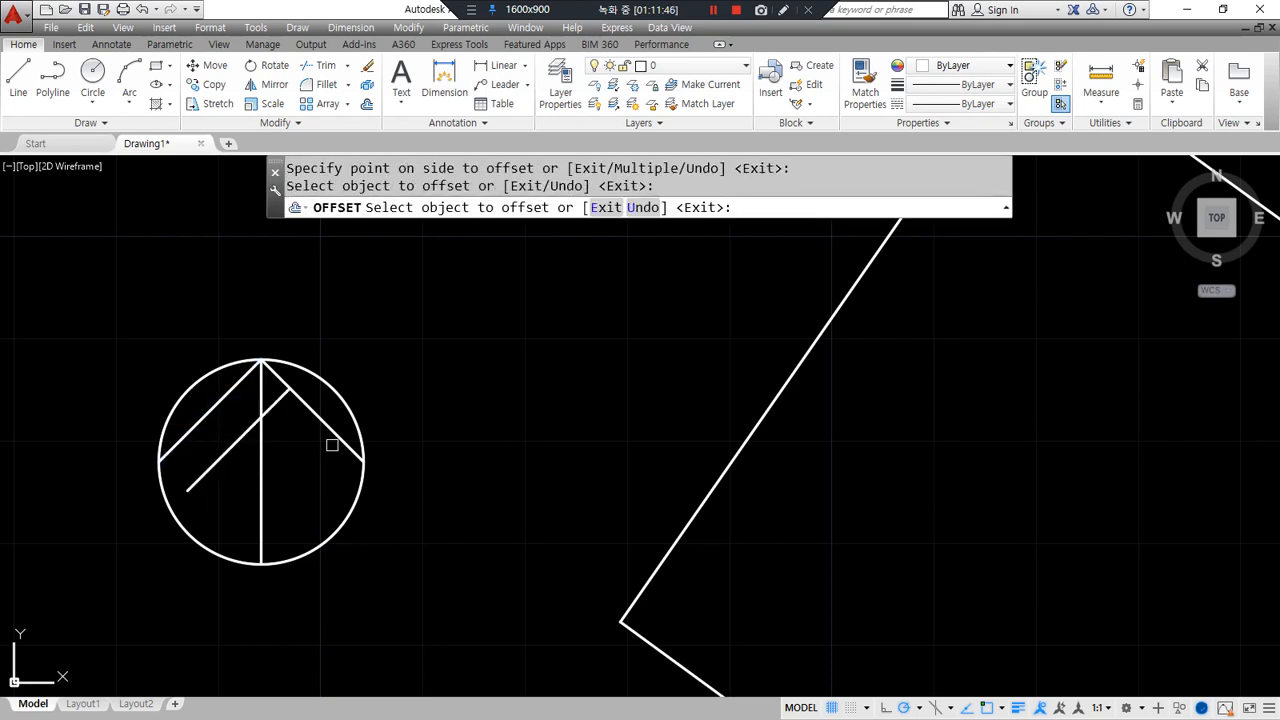
click(326, 429)
click(309, 486)
- Offset the vertical line 2 units to each side to form the shaft
key(Return)
key(Return)
text(2)
key(Return)
click(260, 517)
click(240, 520)
click(261, 508)
click(286, 506)
key(Return)
- Fillet the inner diagonals to the offset verticals to shape the arrowhead
text(f)
key(Return)
click(292, 447)
click(281, 480)
key(Return)
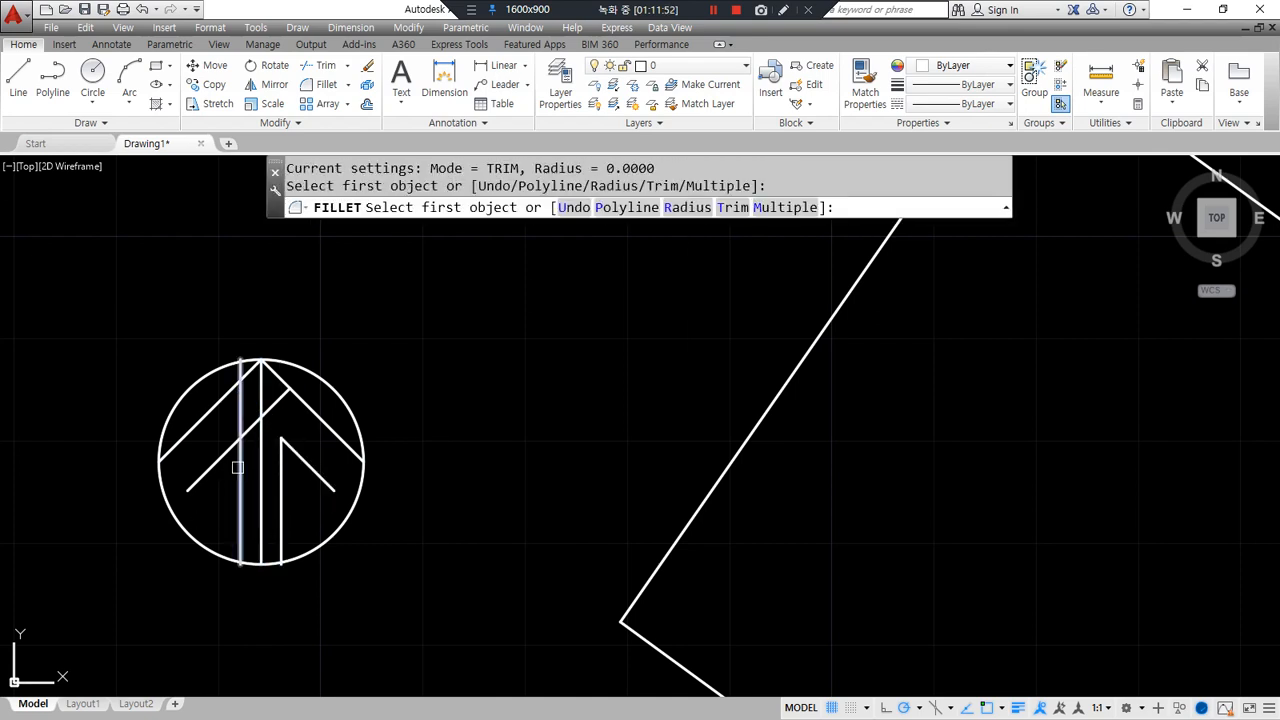
click(237, 467)
click(228, 480)
key(Return)
- Fillet the remaining shaft and diagonal lines against the circle to trim them
click(189, 528)
click(236, 540)
key(Return)
click(261, 530)
click(317, 548)
key(Return)
click(328, 486)
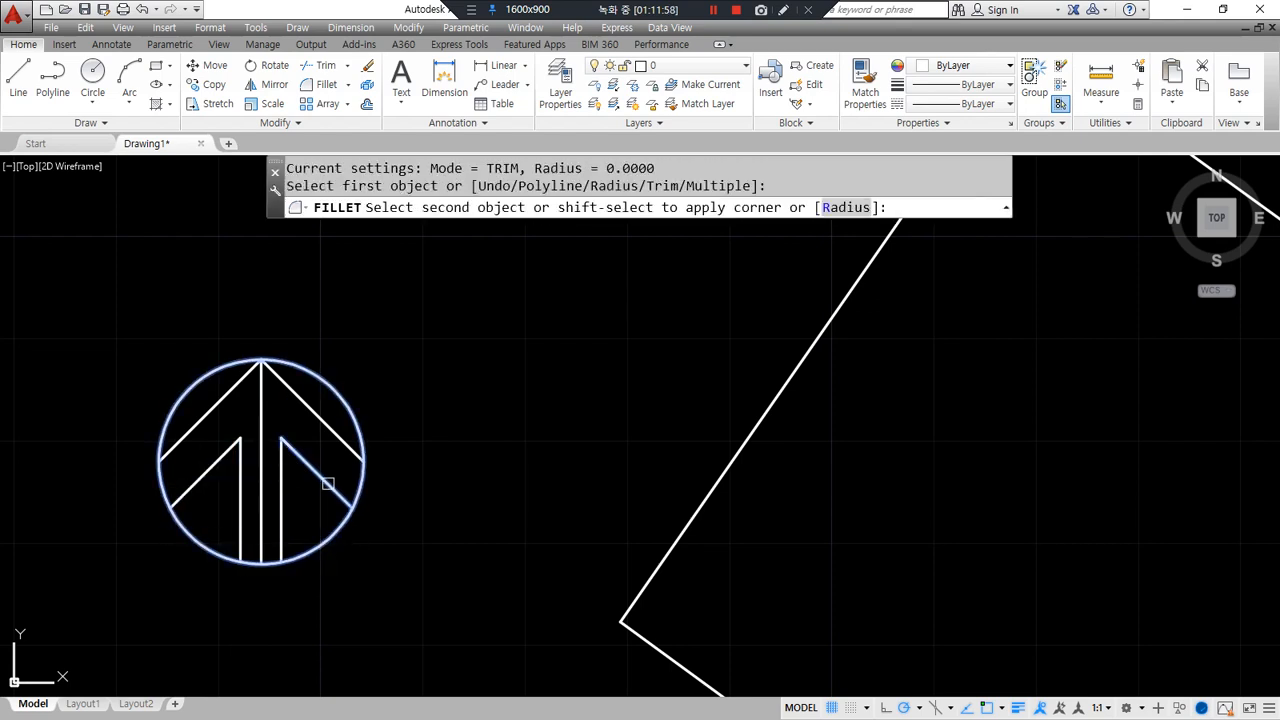
click(350, 515)
- Erase the central vertical line, then undo to restore it
click(257, 421)
text(e)
key(Return)
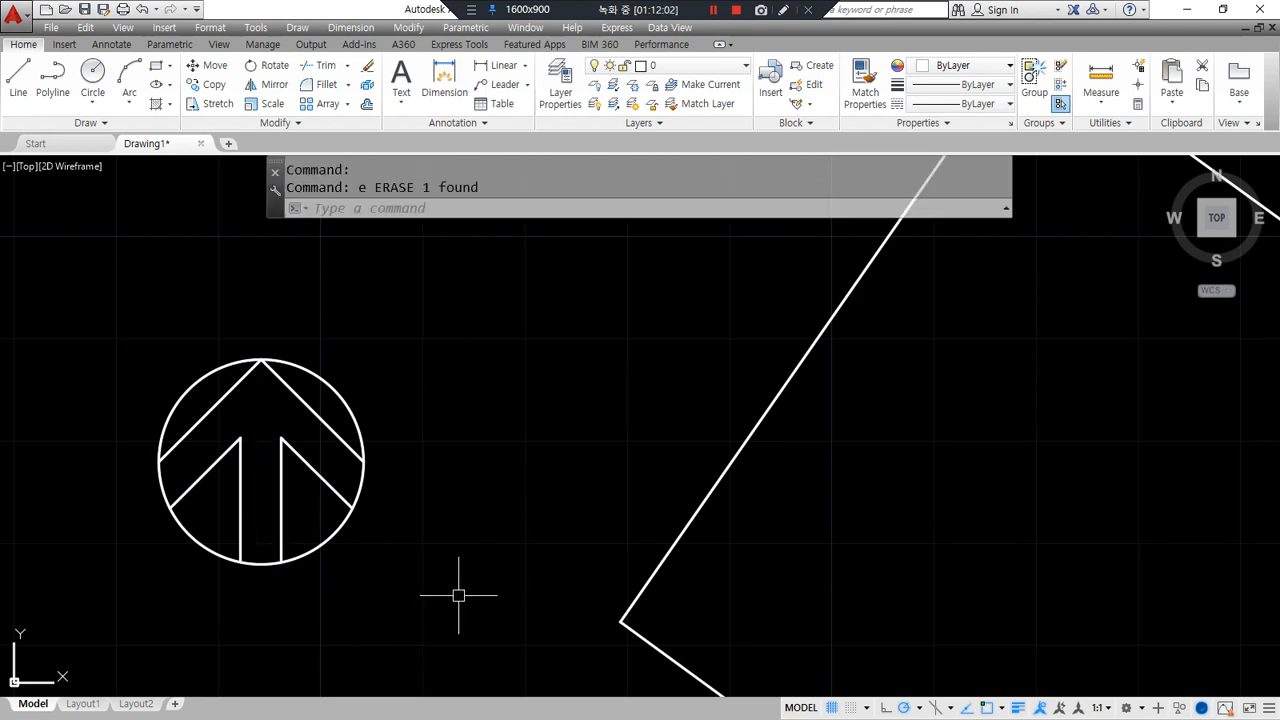
key(ctrl+z)
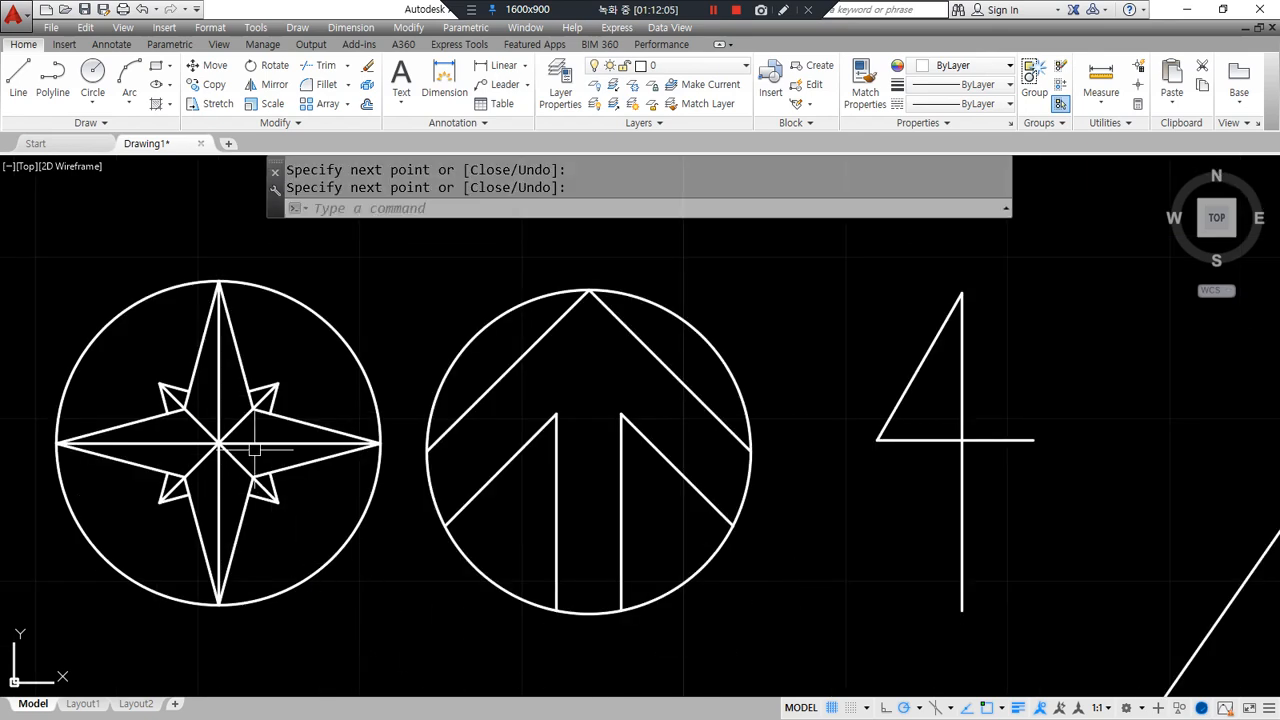
- Erase the old star lines inside the left circle
mouse_move(262, 515)
mouse_down()
mouse_move(197, 328)
mouse_move(280, 530)
mouse_up()
mouse_move(1065, 488)
mouse_down()
mouse_move(830, 432)
mouse_move(995, 492)
mouse_up()
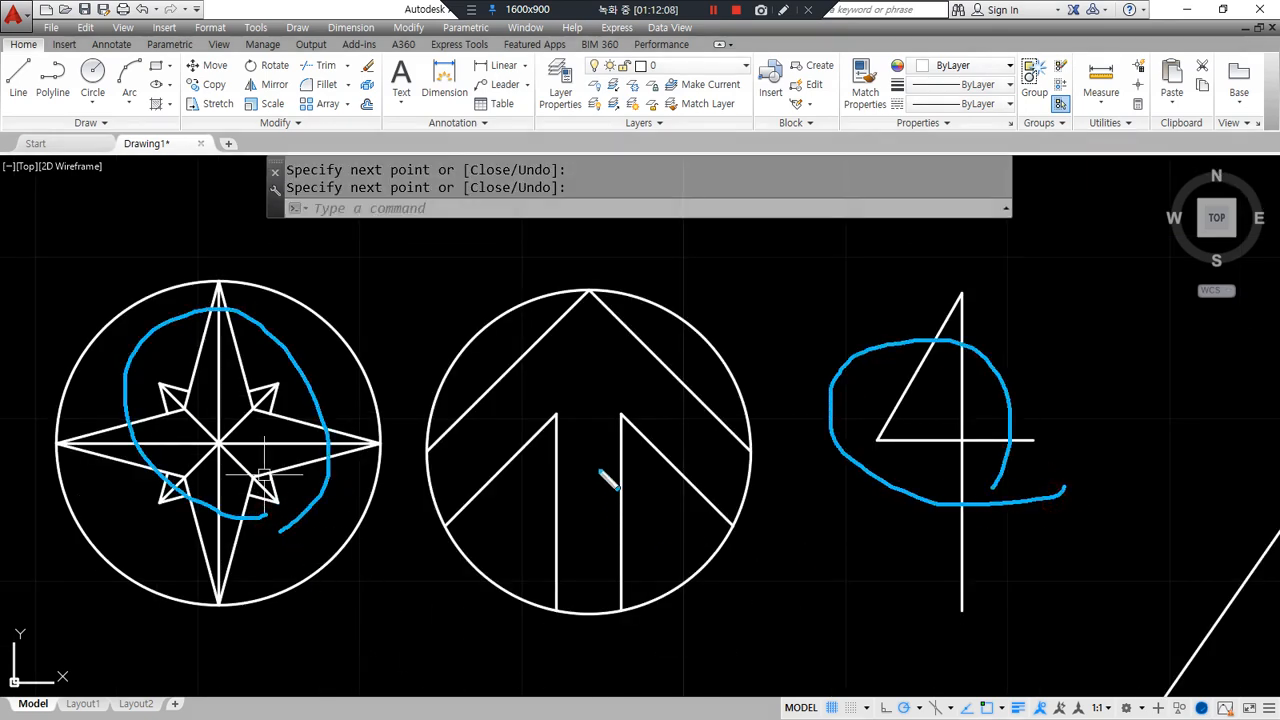
mouse_move(599, 393)
mouse_down()
mouse_move(604, 380)
mouse_move(620, 395)
mouse_up()
key(Delete)
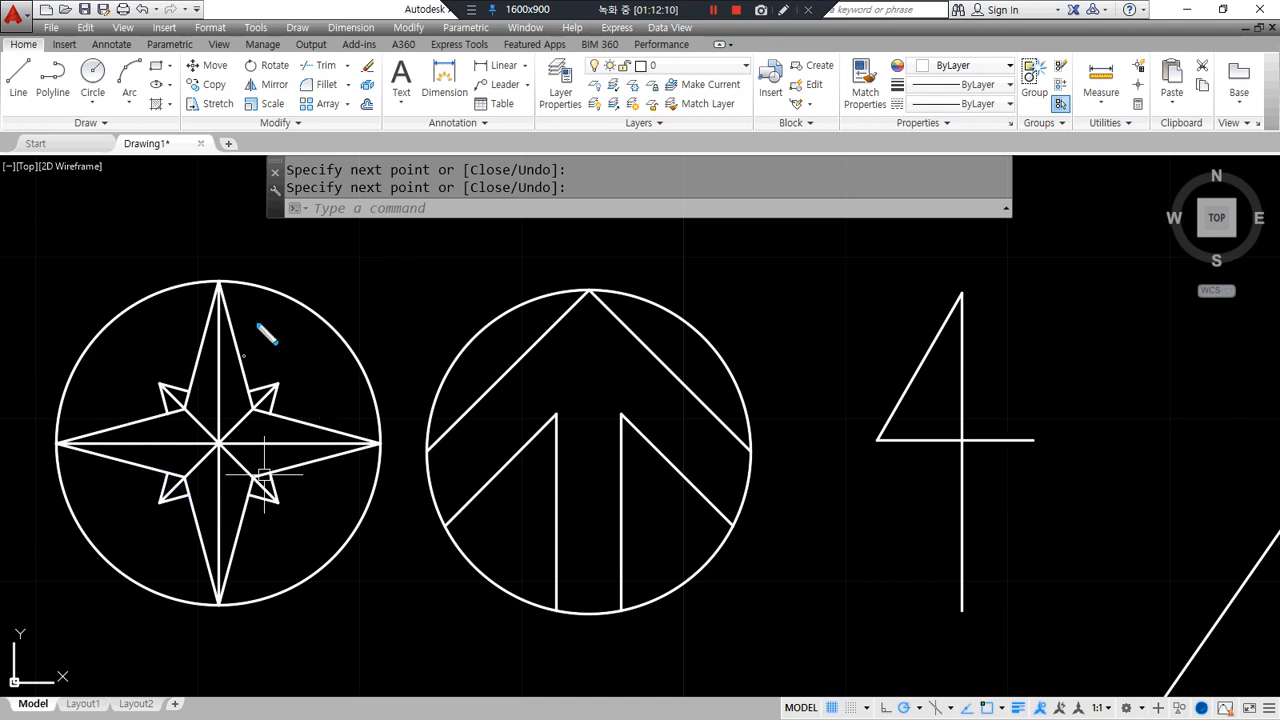
drag(262, 288, 853, 281)
key(Escape)
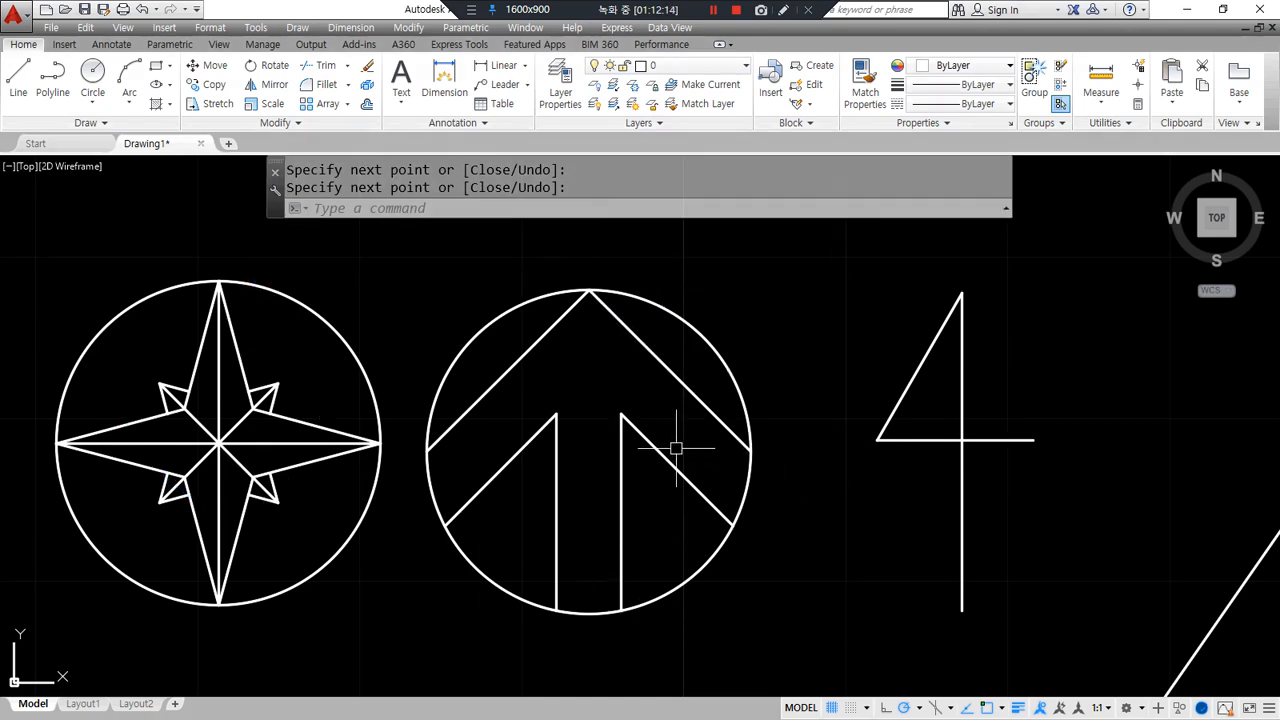
click(290, 528)
click(149, 351)
text(e)
key(Return)
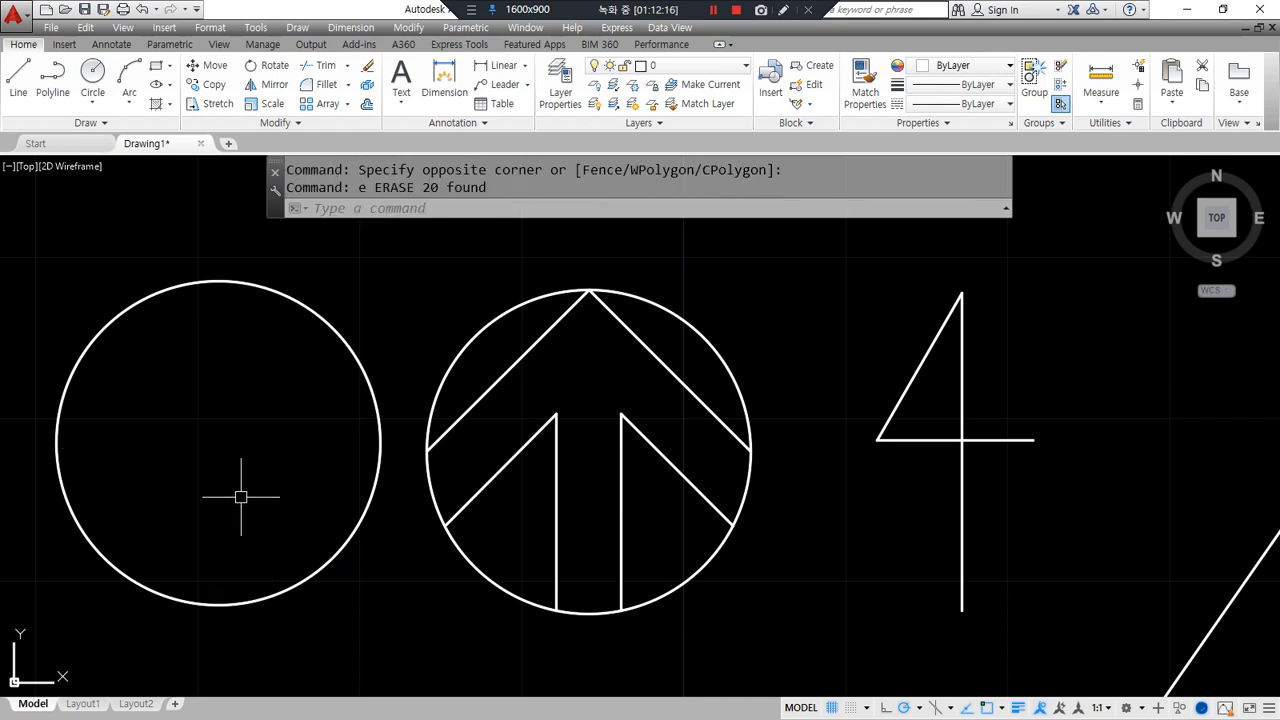
- Draw the horizontal and vertical diameters across the left circle
text(l)
key(Return)
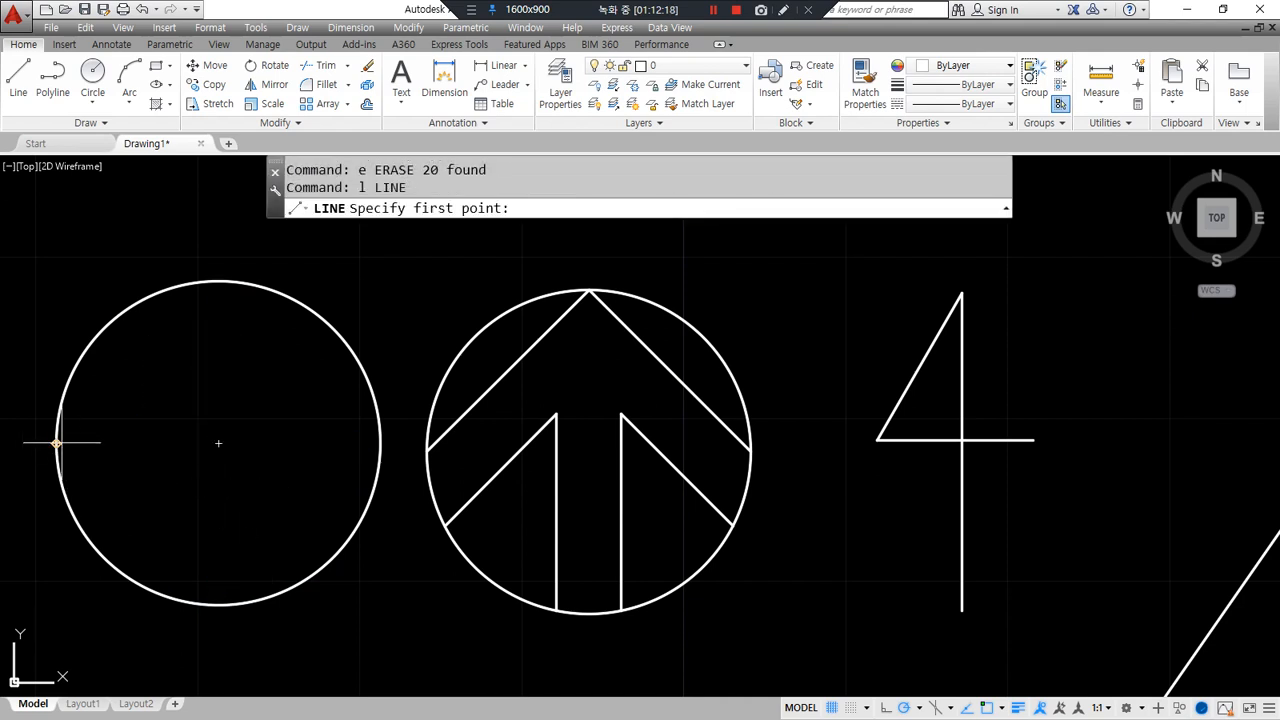
click(57, 443)
click(380, 443)
key(Return)
key(Return)
click(219, 281)
click(219, 604)
key(Return)
key(Return)
- Draw a tall diamond from the circle's bottom and top through points beside the centre
click(219, 604)
click(261, 443)
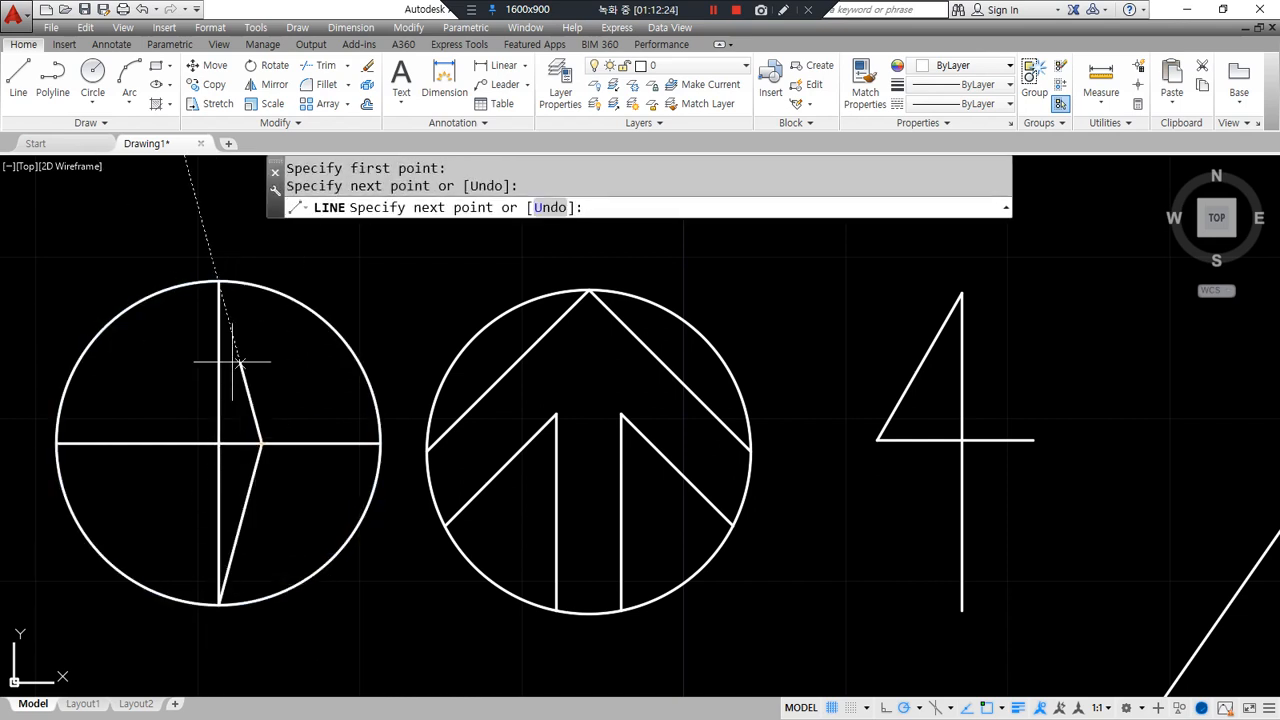
click(219, 281)
click(175, 443)
click(219, 604)
key(Return)
key(Return)
- Draw a wide diamond from the circle's right and left edges through points above and below centre
click(380, 442)
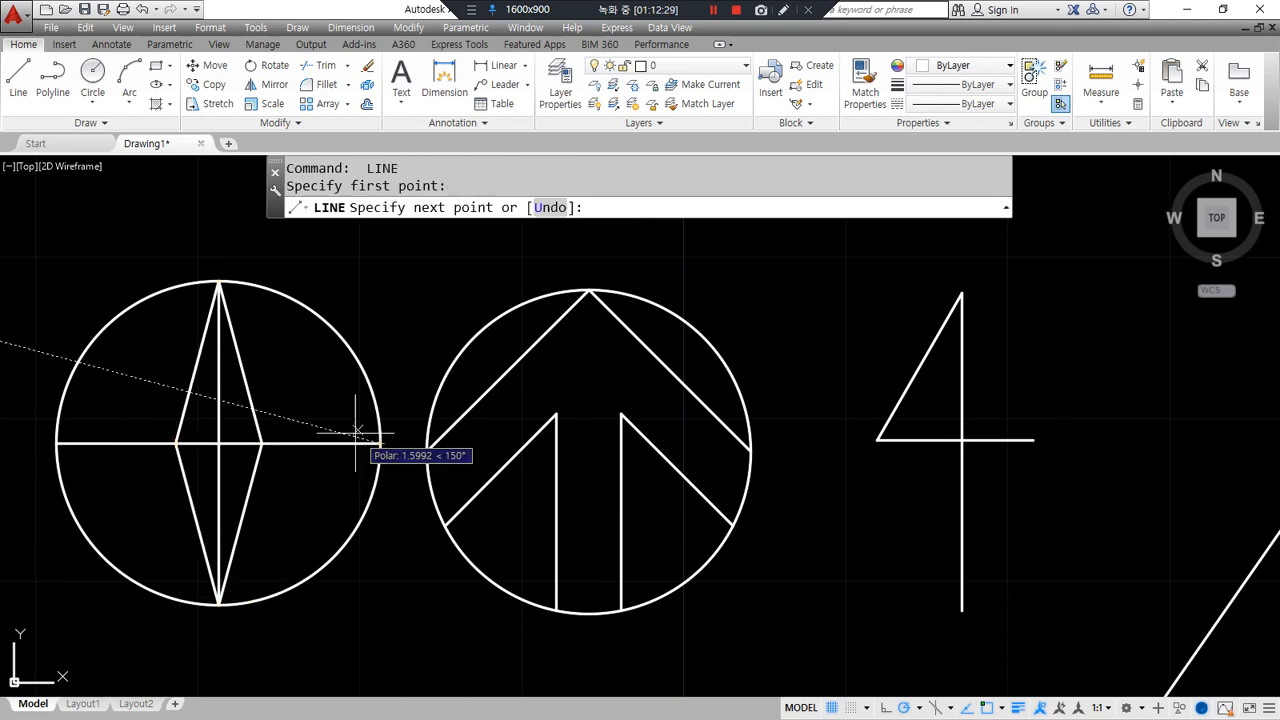
click(219, 399)
click(57, 442)
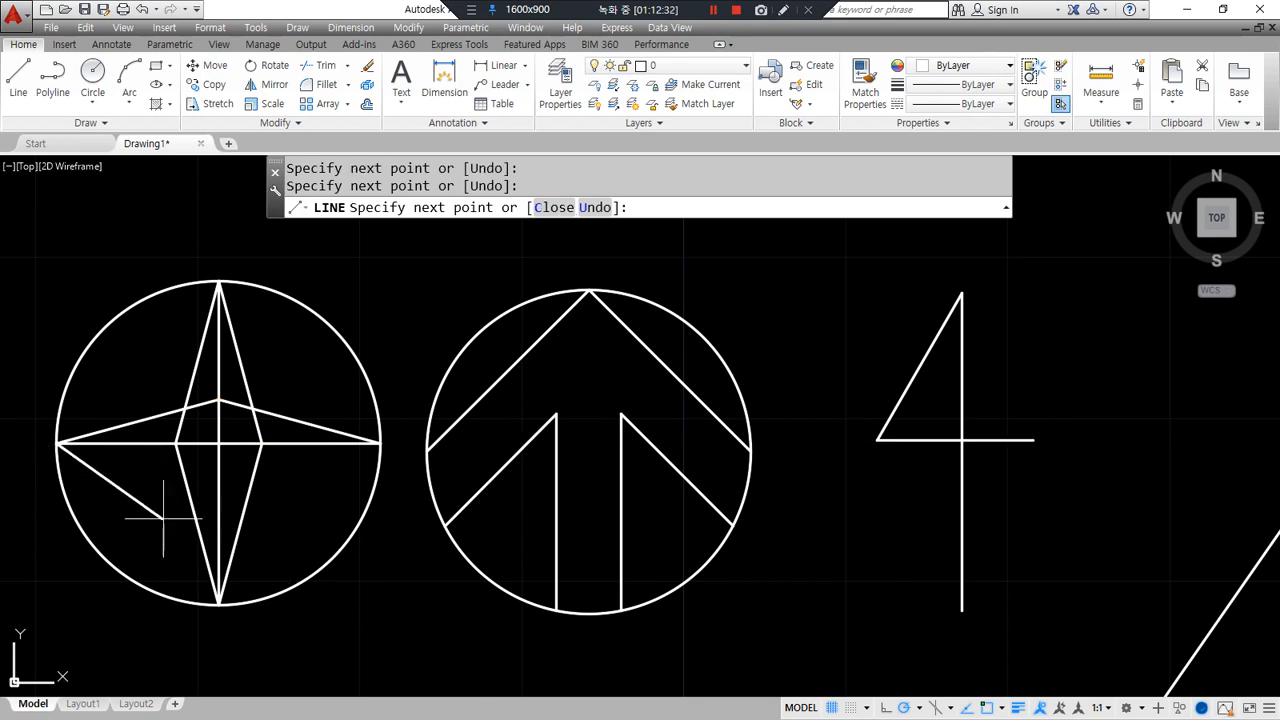
click(219, 486)
click(380, 442)
key(Return)
- Fillet the four inner diamond corners into sharp upper-right, upper-left, lower-left and lower-right star points
text(f)
key(Return)
click(287, 416)
click(245, 371)
key(Return)
click(192, 380)
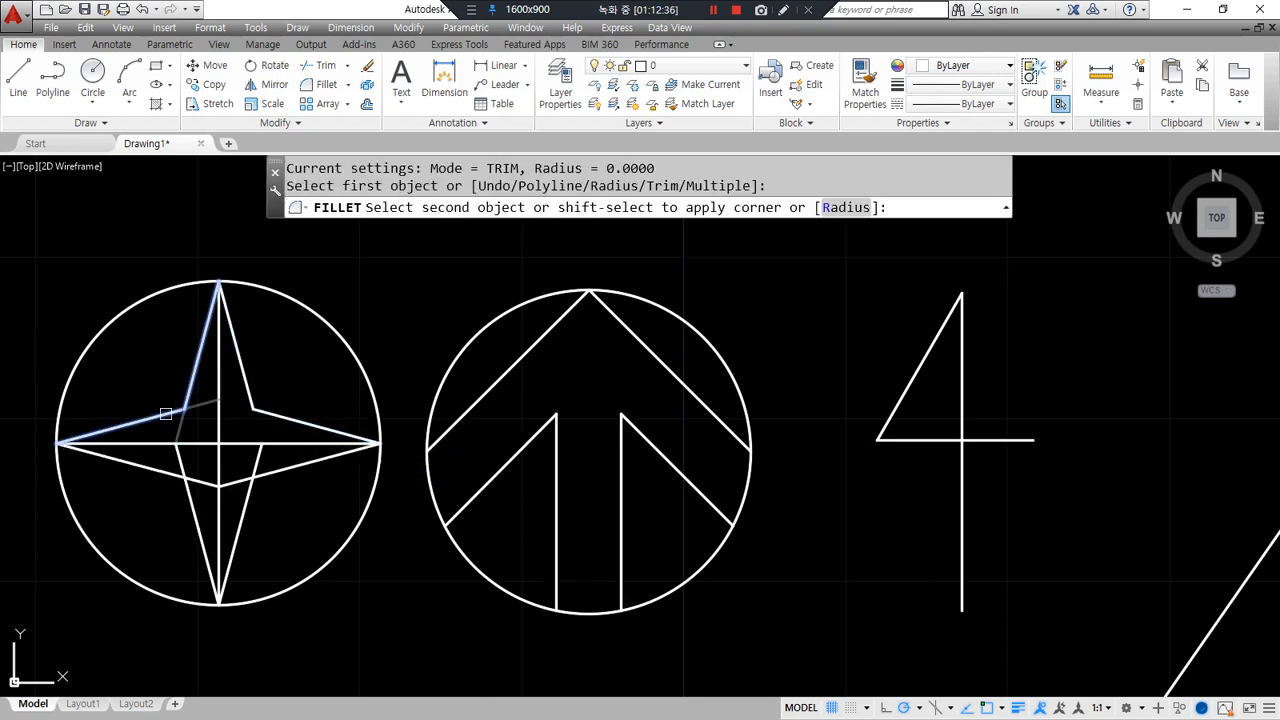
click(166, 413)
key(Return)
click(173, 478)
click(191, 500)
key(Return)
click(238, 494)
click(293, 467)
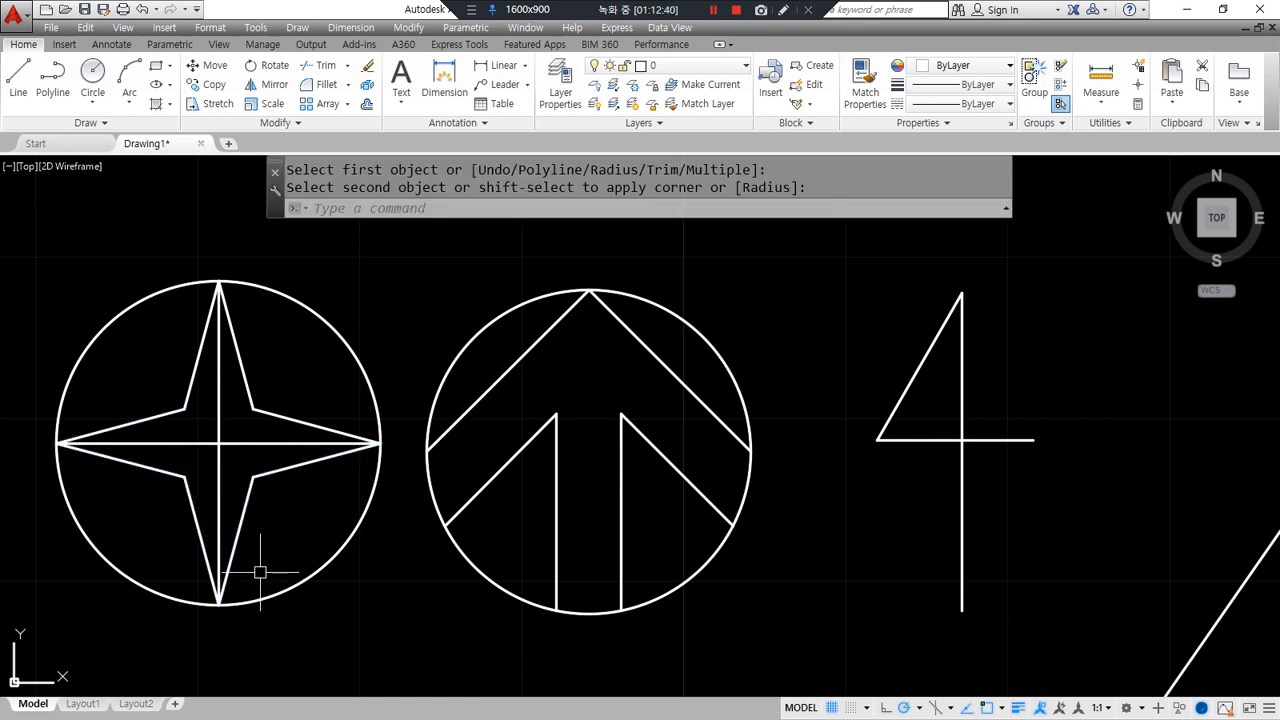
- Draw two diagonal lines crossing the star's centre
text(l)
key(Return)
click(245, 470)
click(186, 411)
key(Return)
key(Return)
click(186, 474)
click(253, 410)
key(Return)
scroll(182, 440, up, 2)
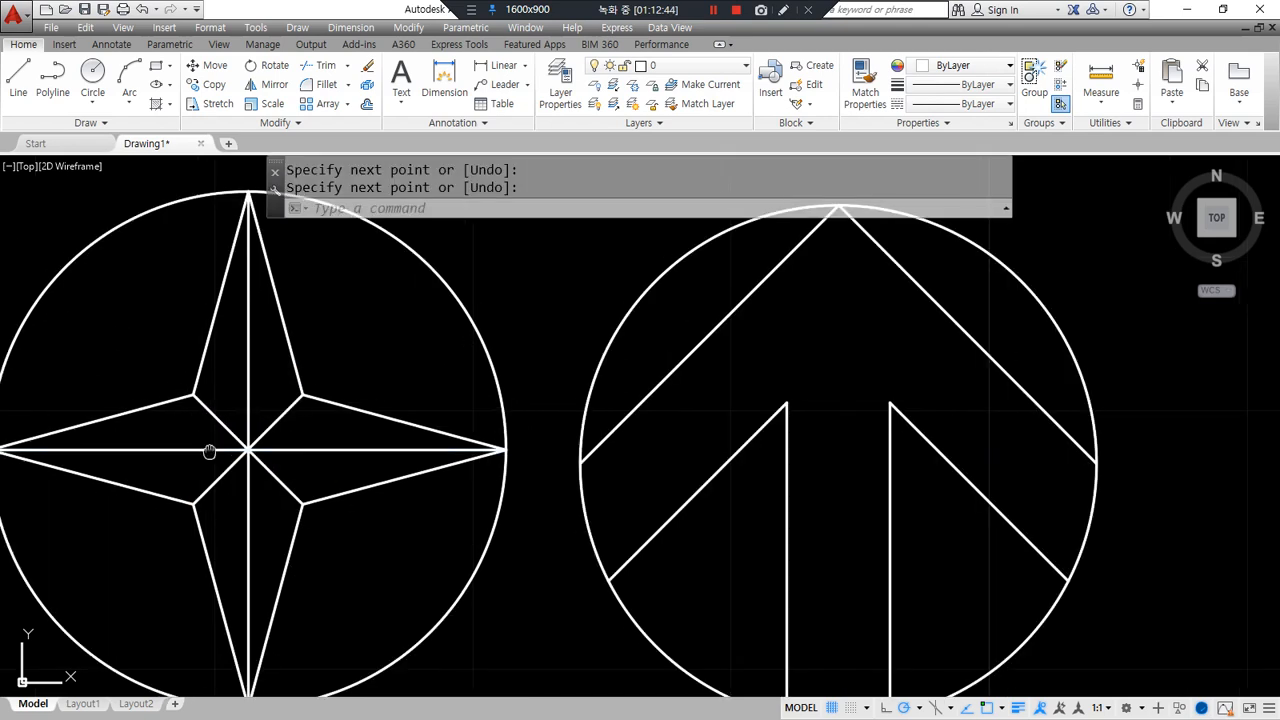
middle_drag(182, 451, 362, 451)
- Fillet the lower-left edge with a diagonal into the first short point and trim the excess
text(f)
key(Return)
click(371, 534)
click(505, 421)
text(tr)
key(Return)
key(Return)
click(431, 383)
click(359, 472)
key(Return)
- Fillet the upper-left edge into a second short point and trim four excess diagonal pieces
text(f)
key(Return)
click(380, 357)
click(508, 492)
text(tr)
key(Return)
key(Return)
click(350, 417)
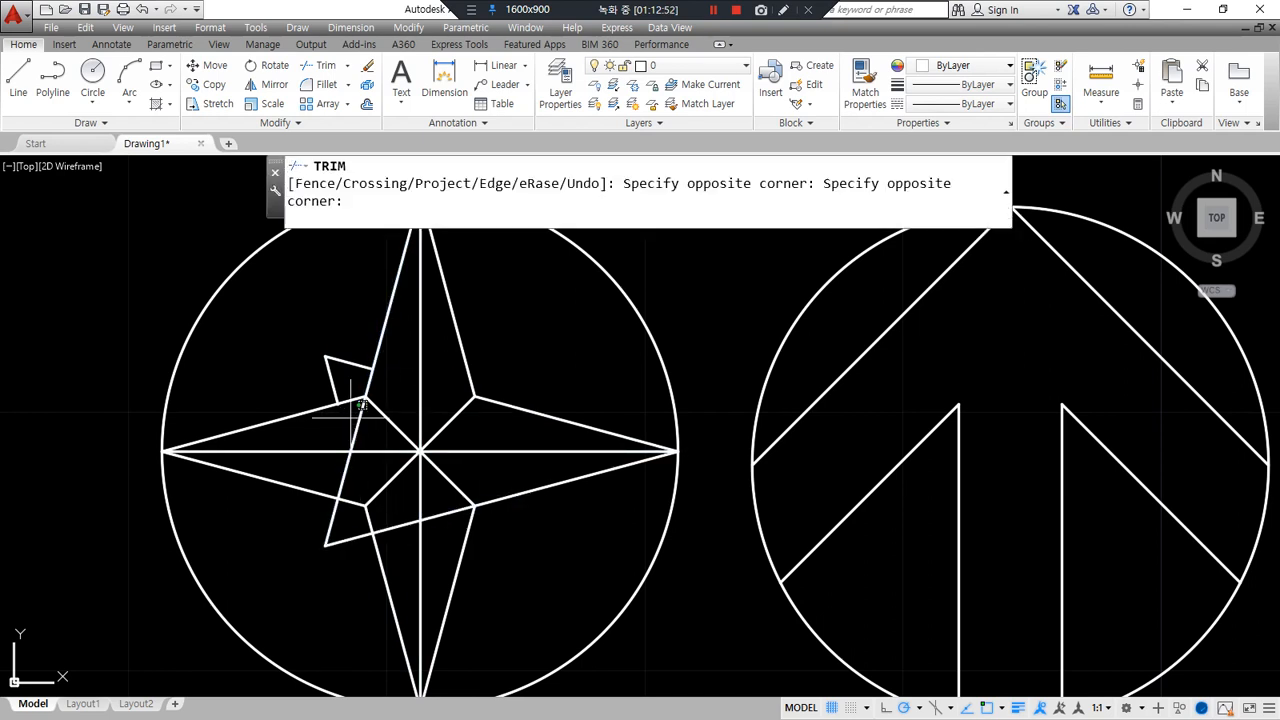
click(358, 432)
click(346, 463)
click(394, 531)
- Fillet two edges into a third short point and trim the leftover diagonal piece
key(Return)
text(f)
key(Return)
click(298, 486)
click(470, 388)
text(tr)
key(Return)
key(Return)
click(483, 427)
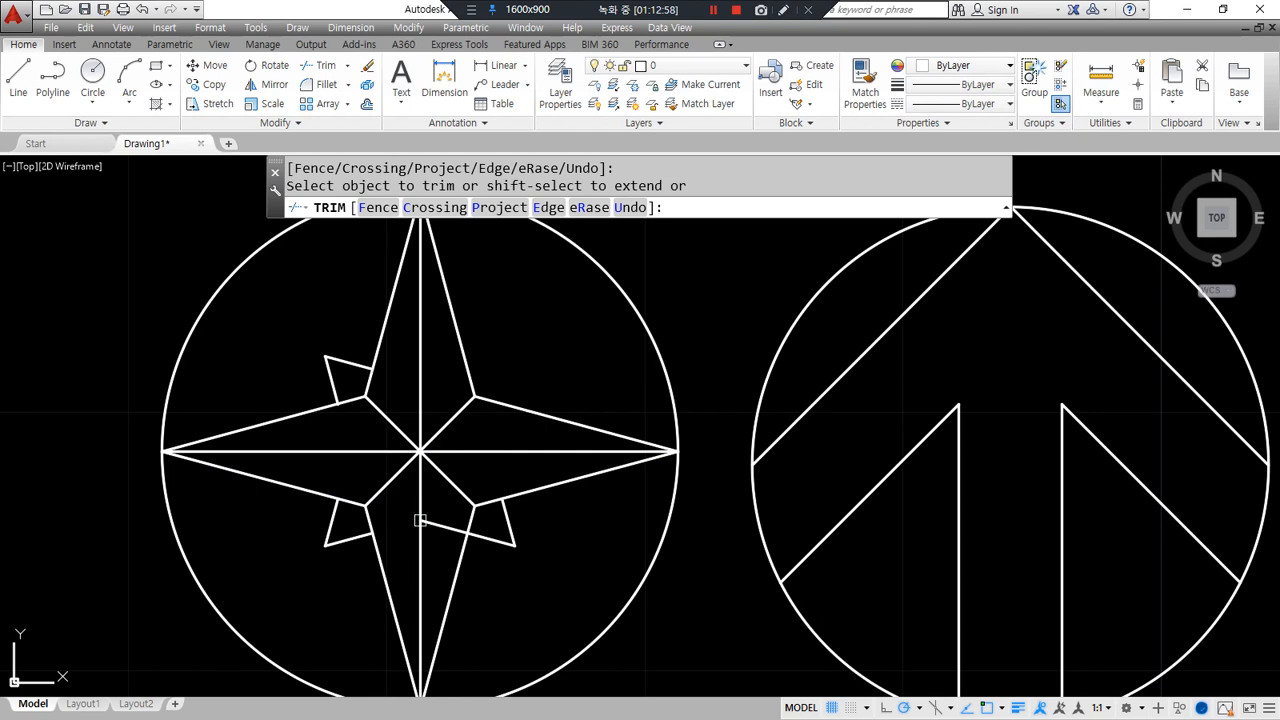
key(Return)
- Fillet the lower-right edge with the upper-left edge into the fourth short point, then trim
text(f)
key(Return)
click(466, 519)
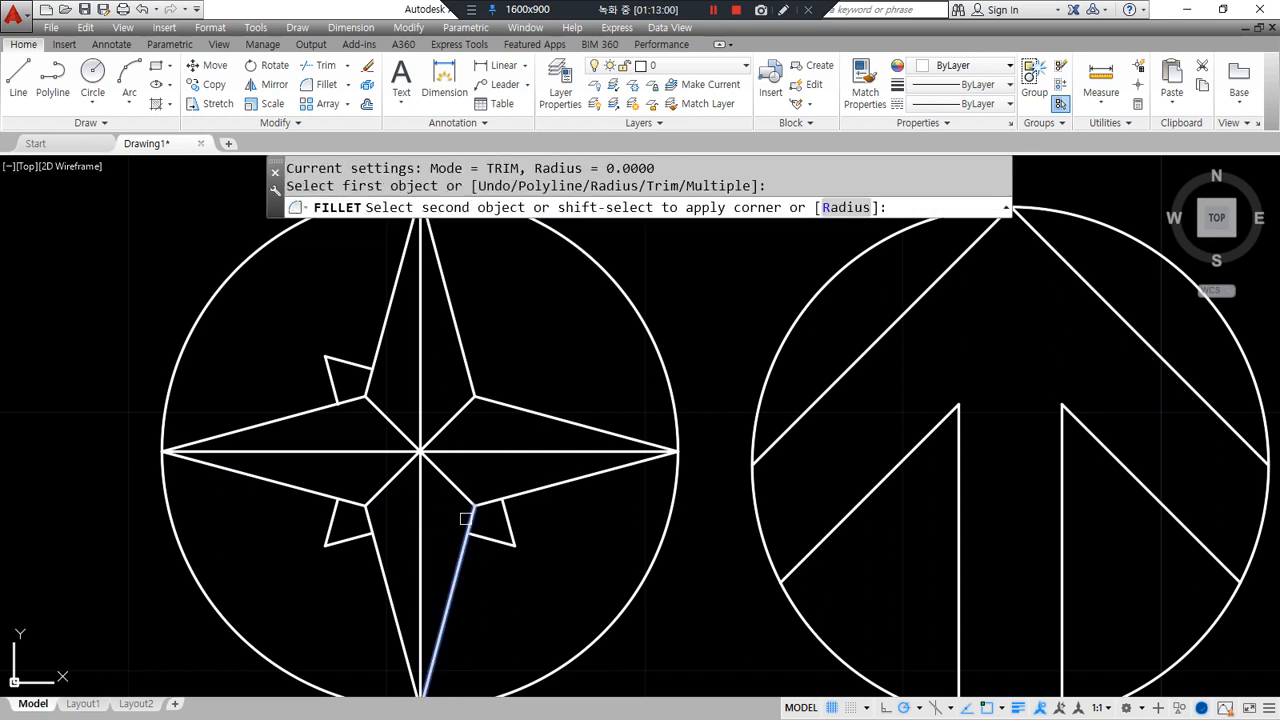
click(300, 418)
text(tr)
key(Return)
key(Return)
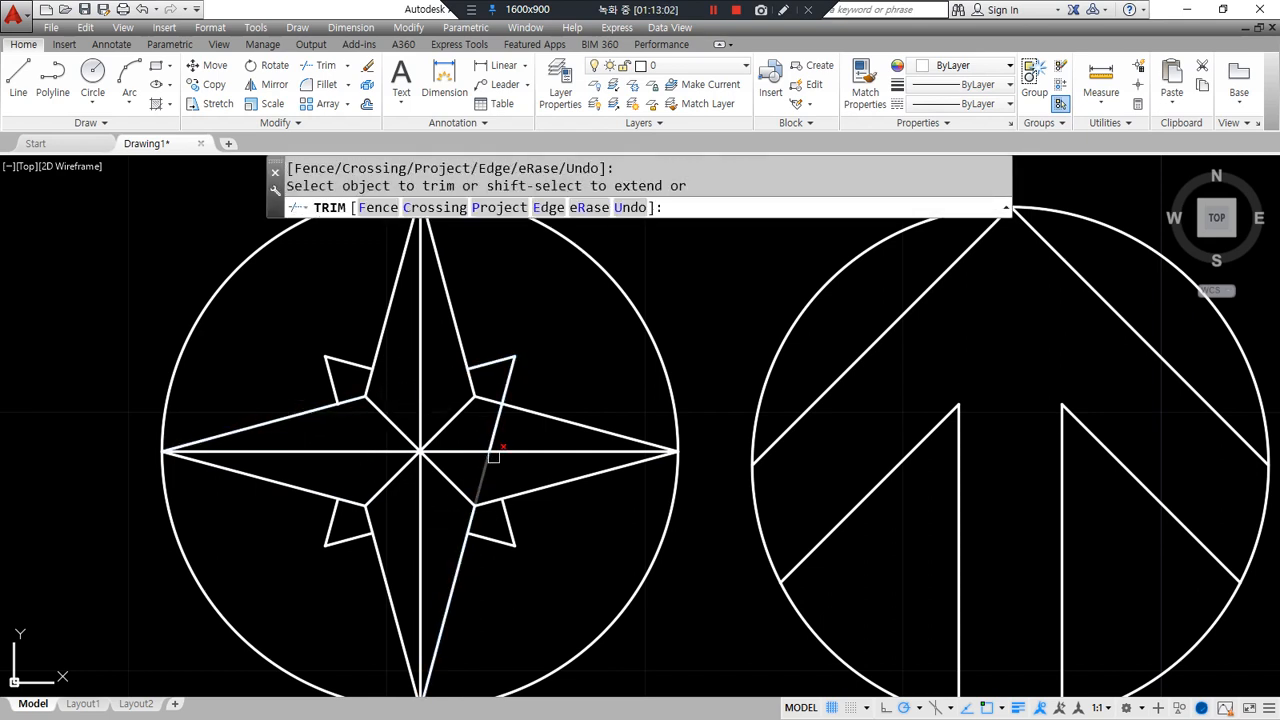
key(Return)
- Extend three diagonal ends out to the short star tips
text(ex)
key(Return)
key(Return)
click(392, 424)
click(452, 422)
click(395, 478)
key(Return)
scroll(654, 593, down, 2)
middle_drag(651, 592, 529, 534)
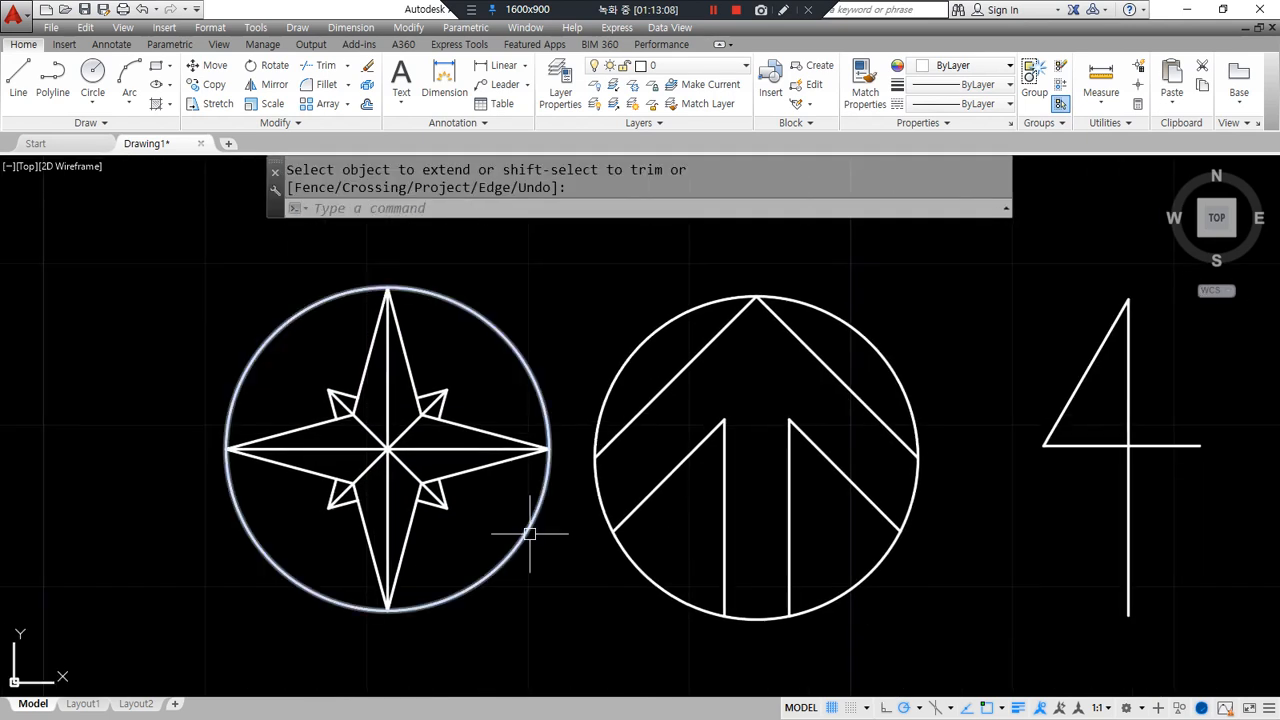
scroll(674, 486, down, 2)
middle_drag(674, 486, 357, 429)
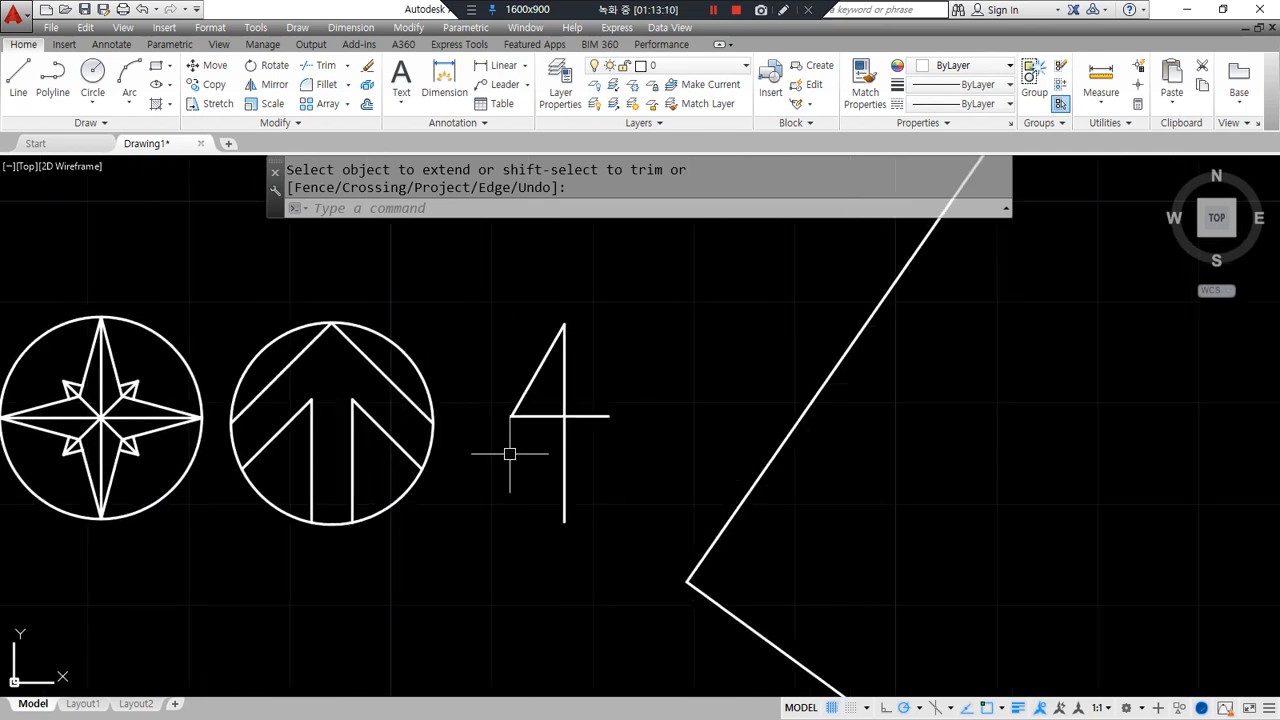
- Erase the number 4 and the compass-star circle
key(Escape)
click(641, 477)
click(500, 357)
text(e)
key(Return)
click(190, 578)
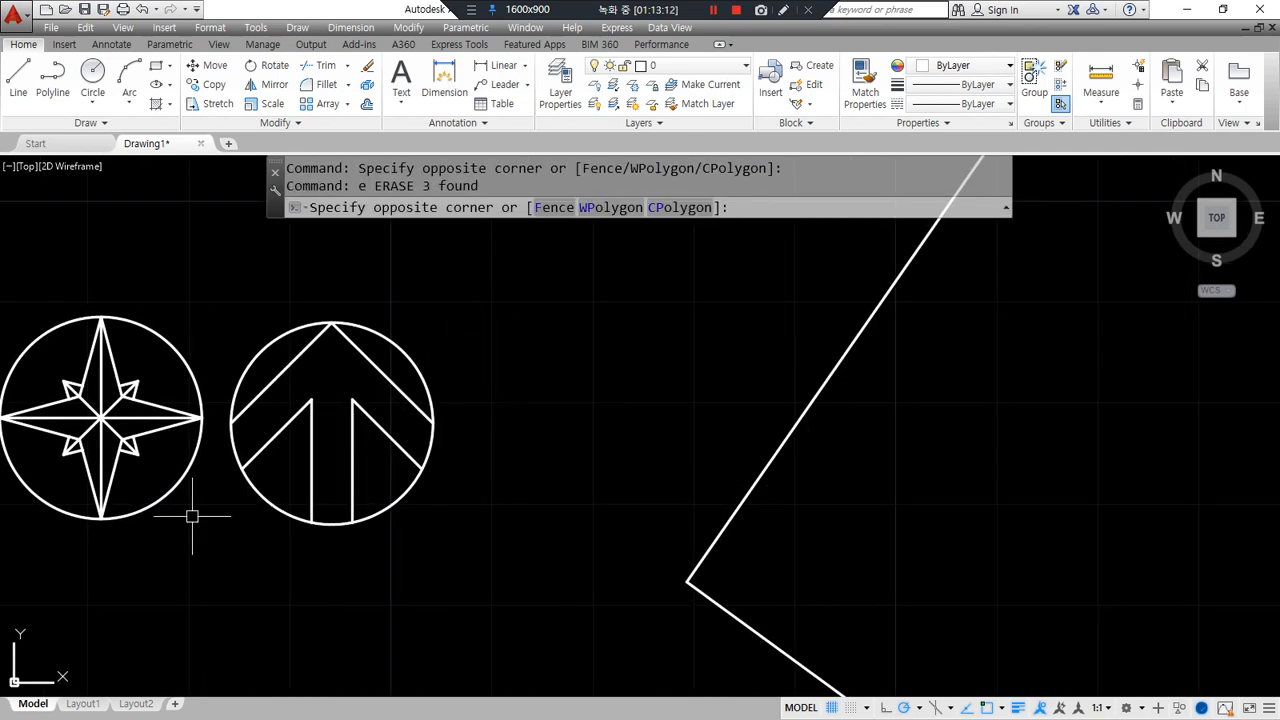
click(78, 382)
text(e)
key(Return)
- Move the arrow circle to sit beside the parcel
middle_drag(329, 523, 295, 518)
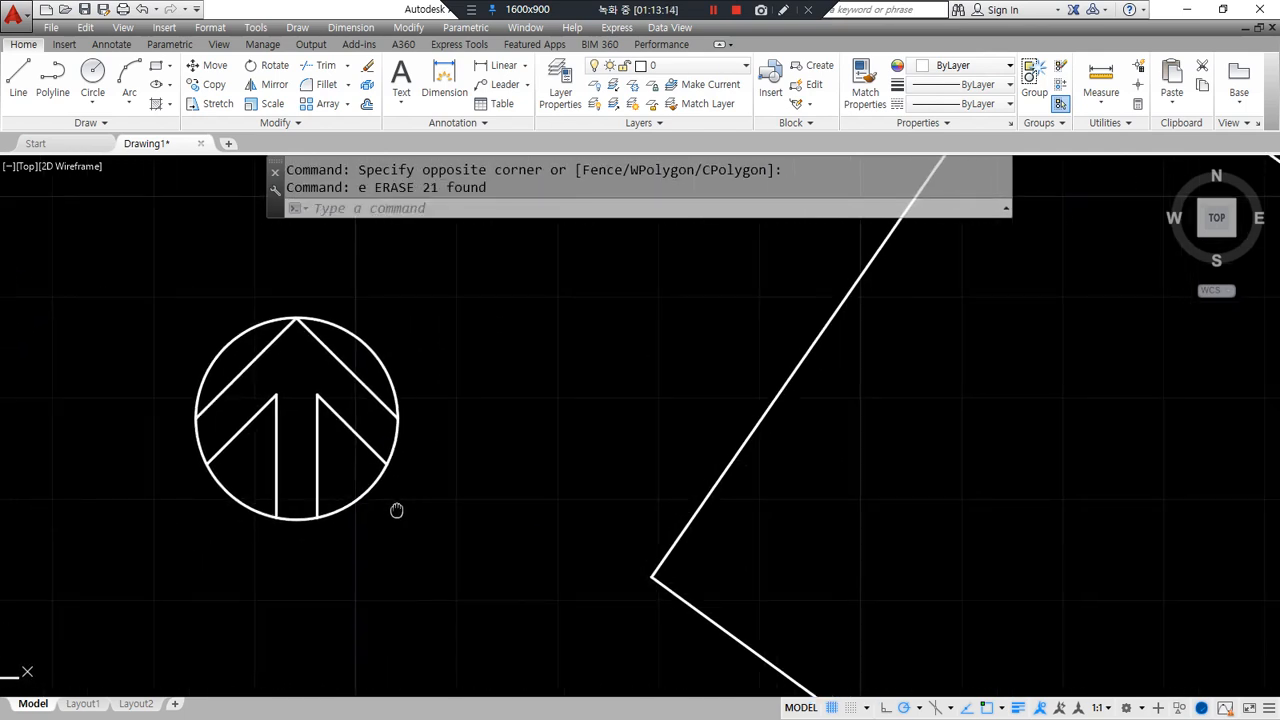
text(m)
key(Return)
click(434, 531)
click(149, 320)
key(Return)
click(292, 448)
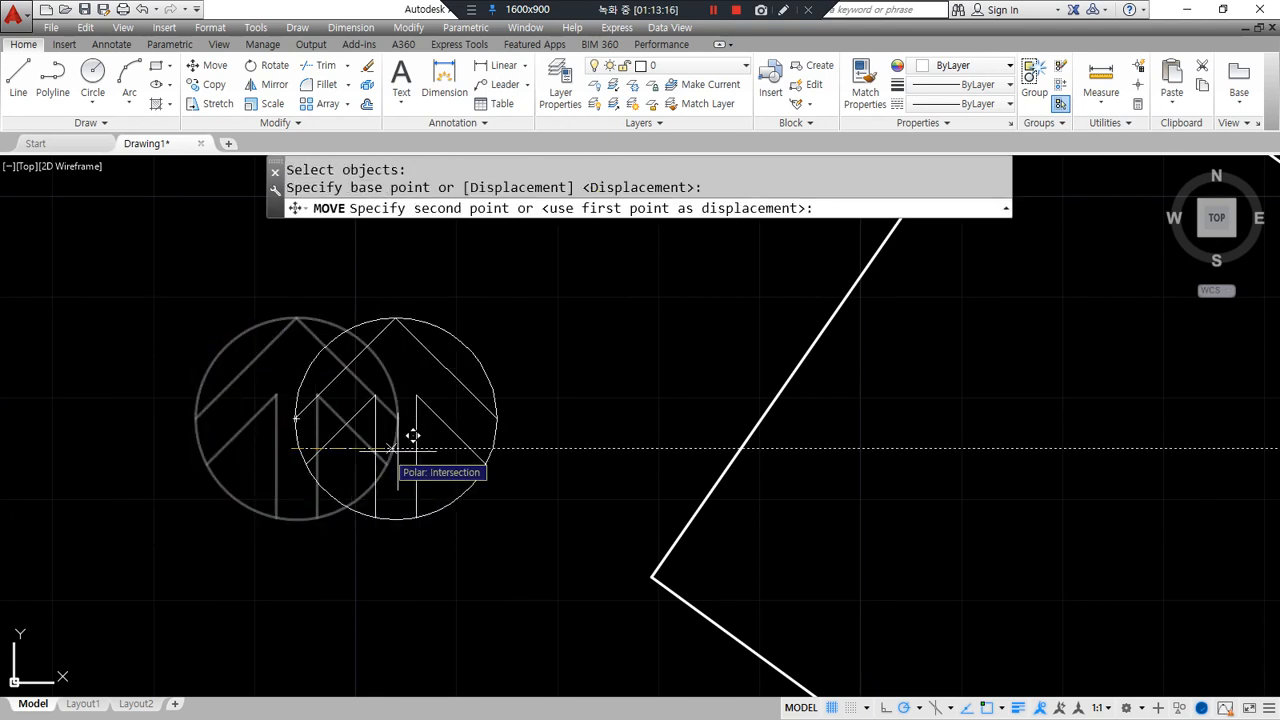
click(566, 457)
scroll(814, 457, down, 4)
middle_drag(814, 457, 483, 457)
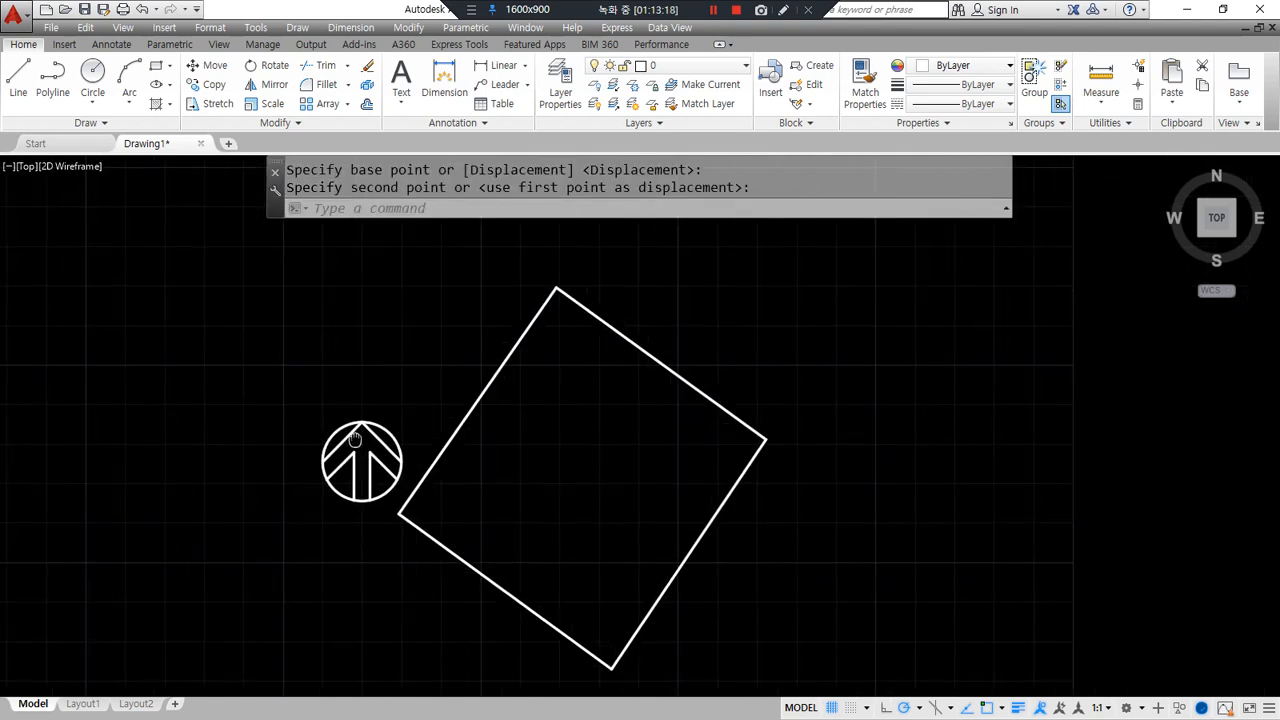
- Rotate the parcel and arrow circle about the left corner, referencing left-to-top corner to new angle 0
text(ro)
key(Return)
click(832, 624)
click(232, 342)
key(Return)
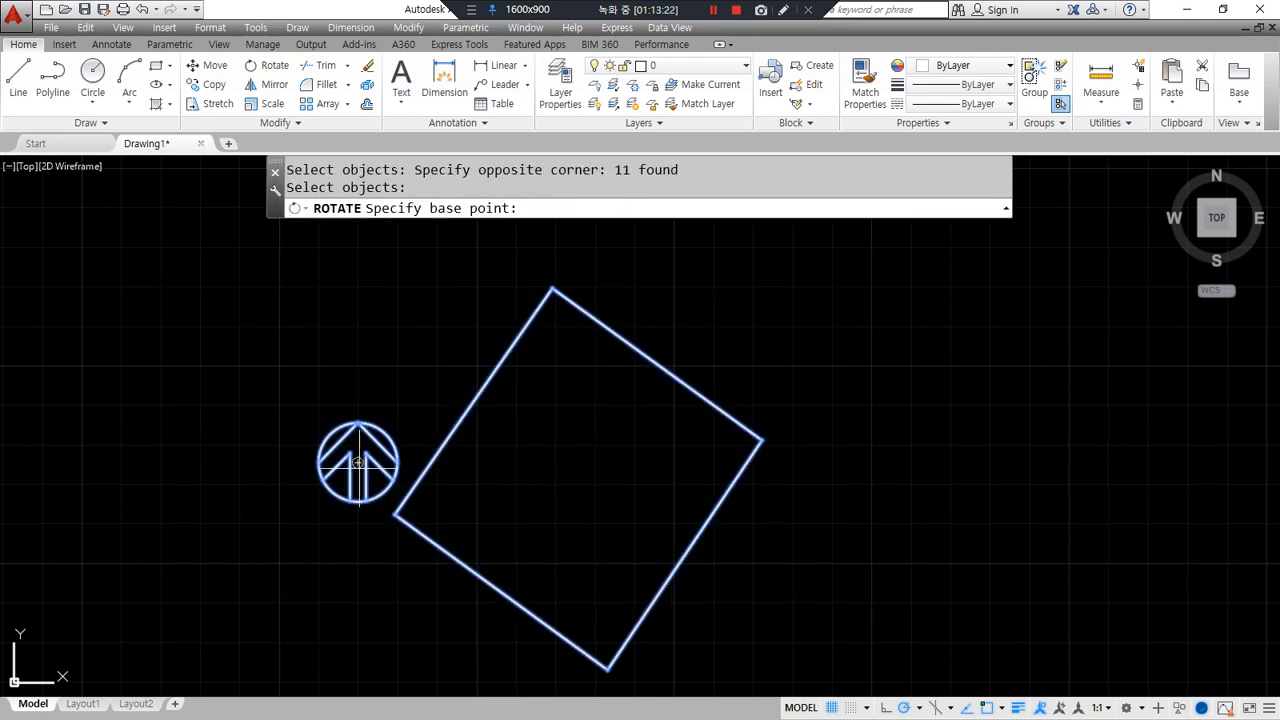
click(393, 514)
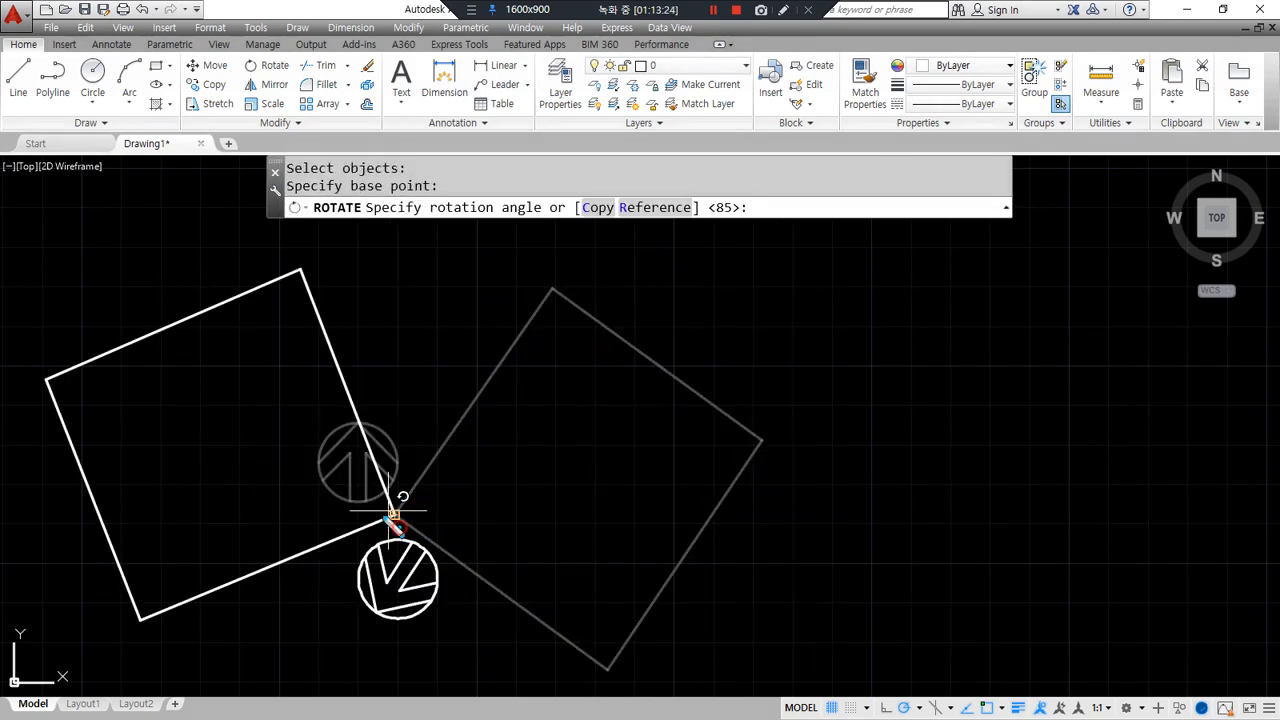
click(655, 207)
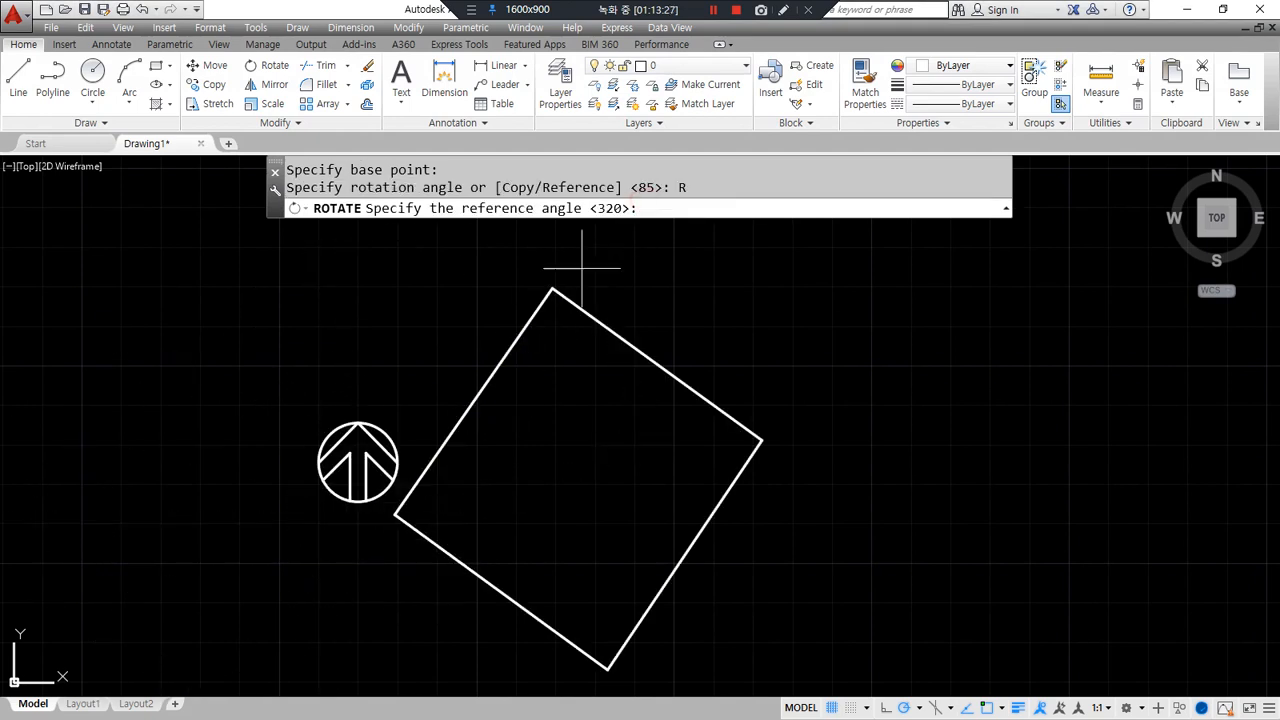
click(395, 514)
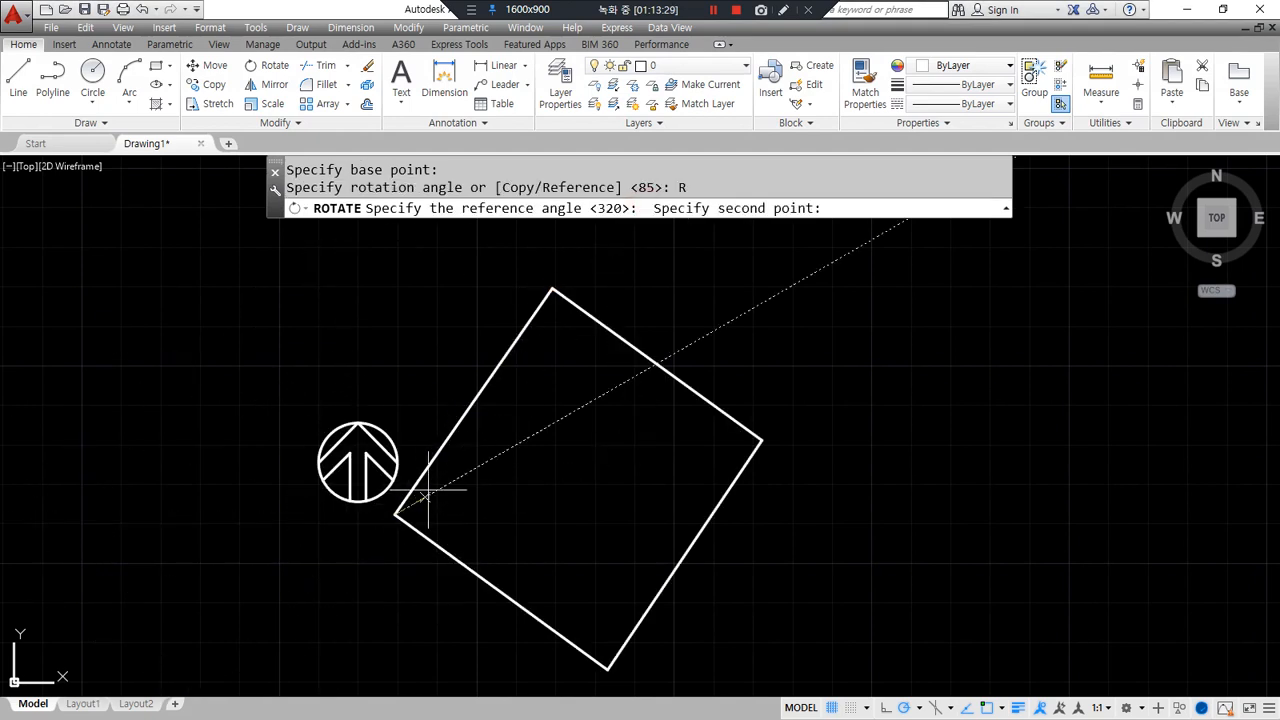
click(552, 289)
key(Return)
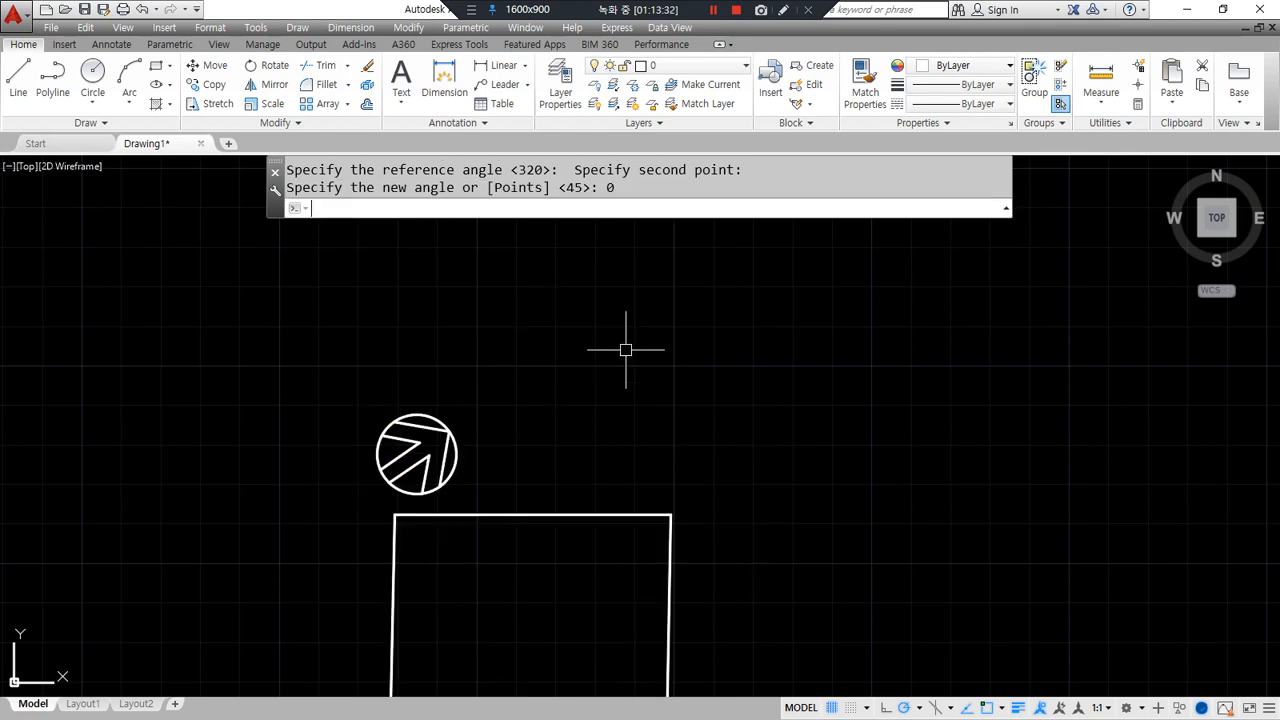
scroll(760, 407, down, 2)
middle_drag(760, 409, 600, 275)
scroll(570, 345, up, 2)
middle_drag(505, 350, 551, 389)
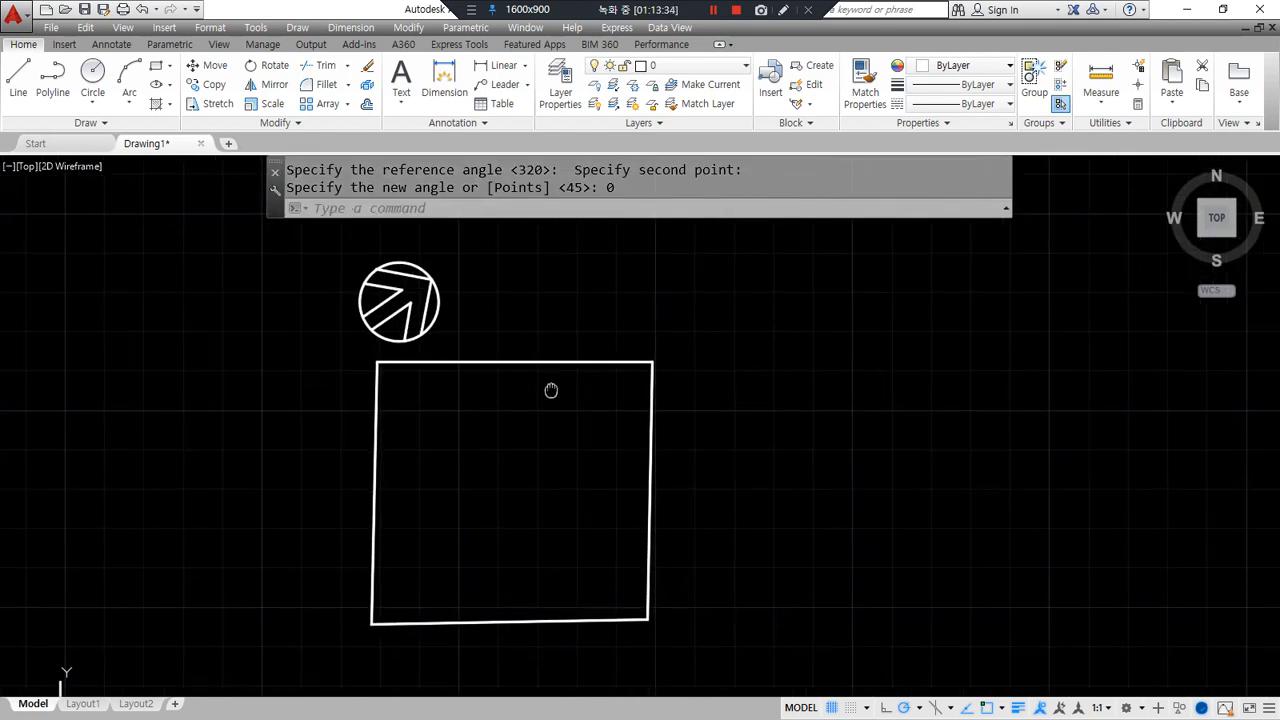
mouse_move(326, 348)
mouse_down()
mouse_move(486, 278)
mouse_move(549, 231)
mouse_up()
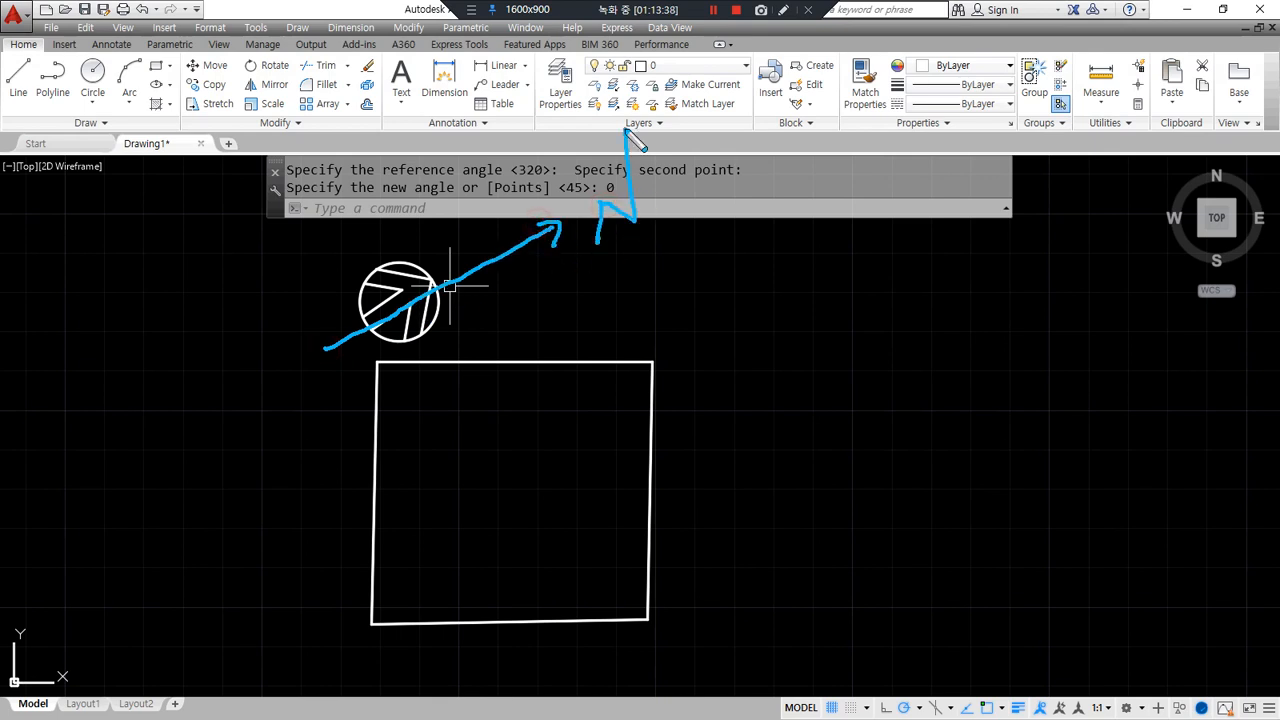